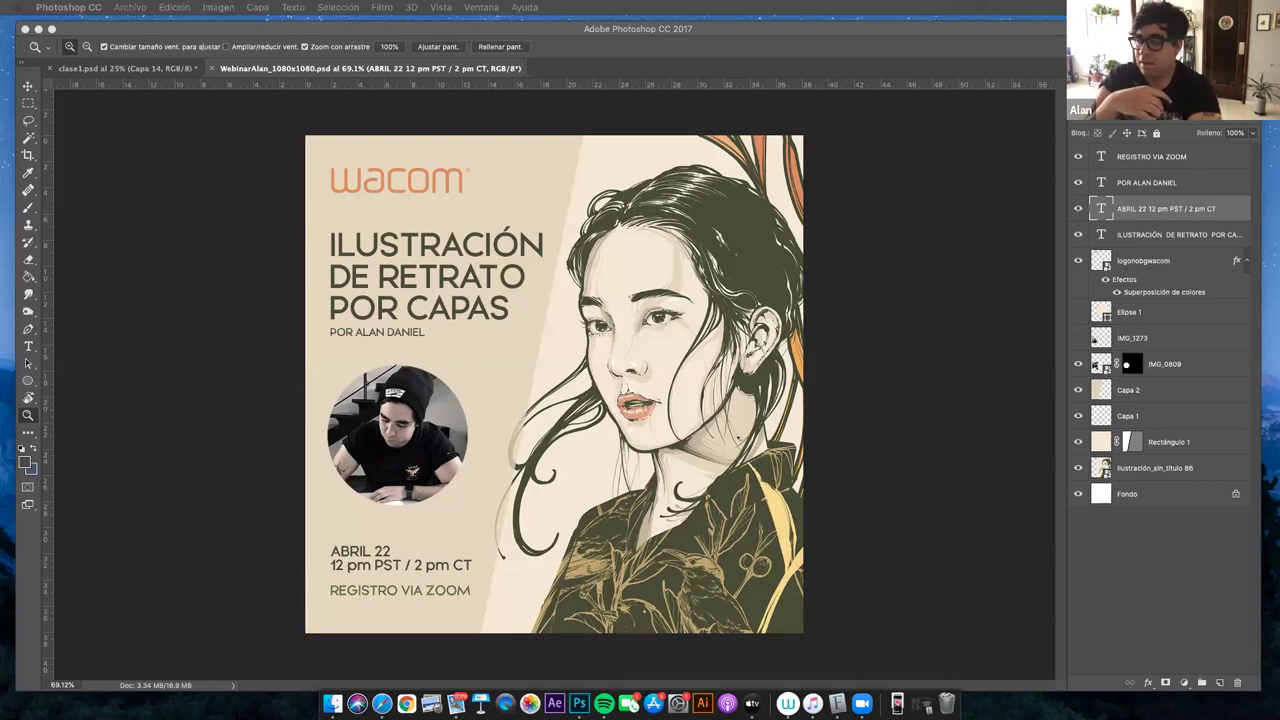
- Switch from the webinar poster to the clase1.psd document
double_click(451, 30)
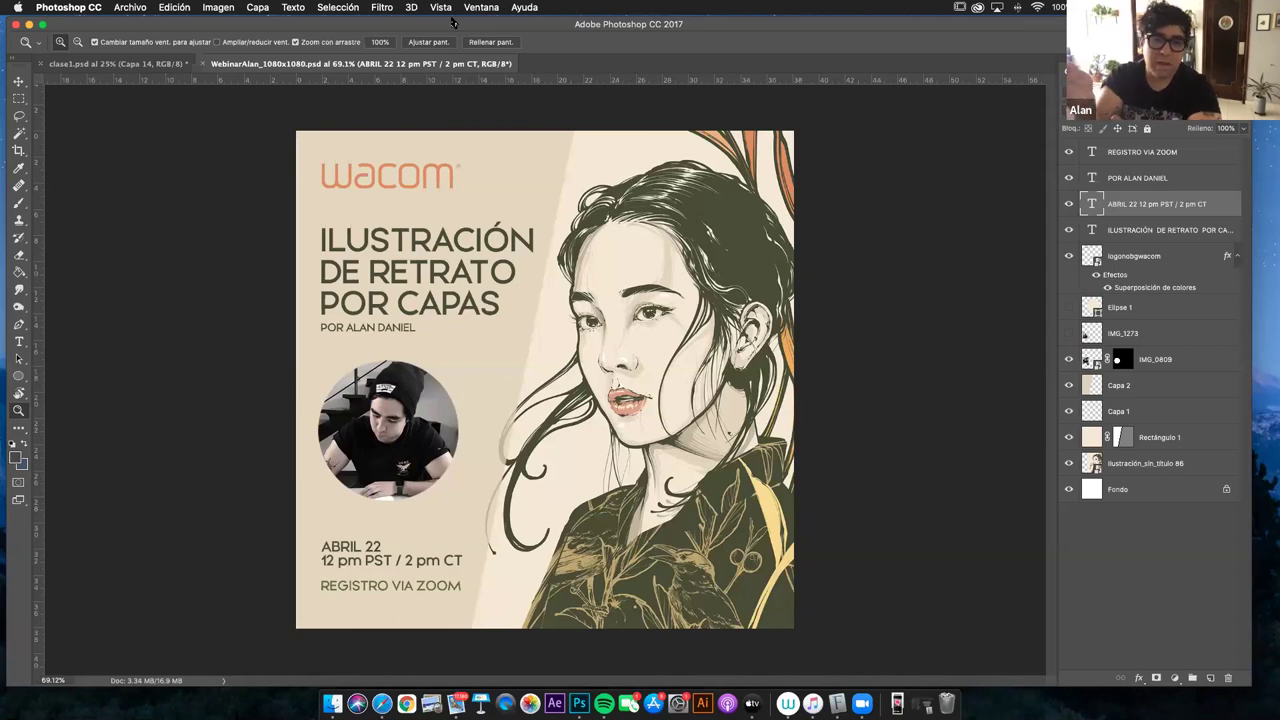
mouse_move(268, 24)
left_mouse_down()
mouse_move(283, 40)
mouse_move(274, 32)
left_mouse_up()
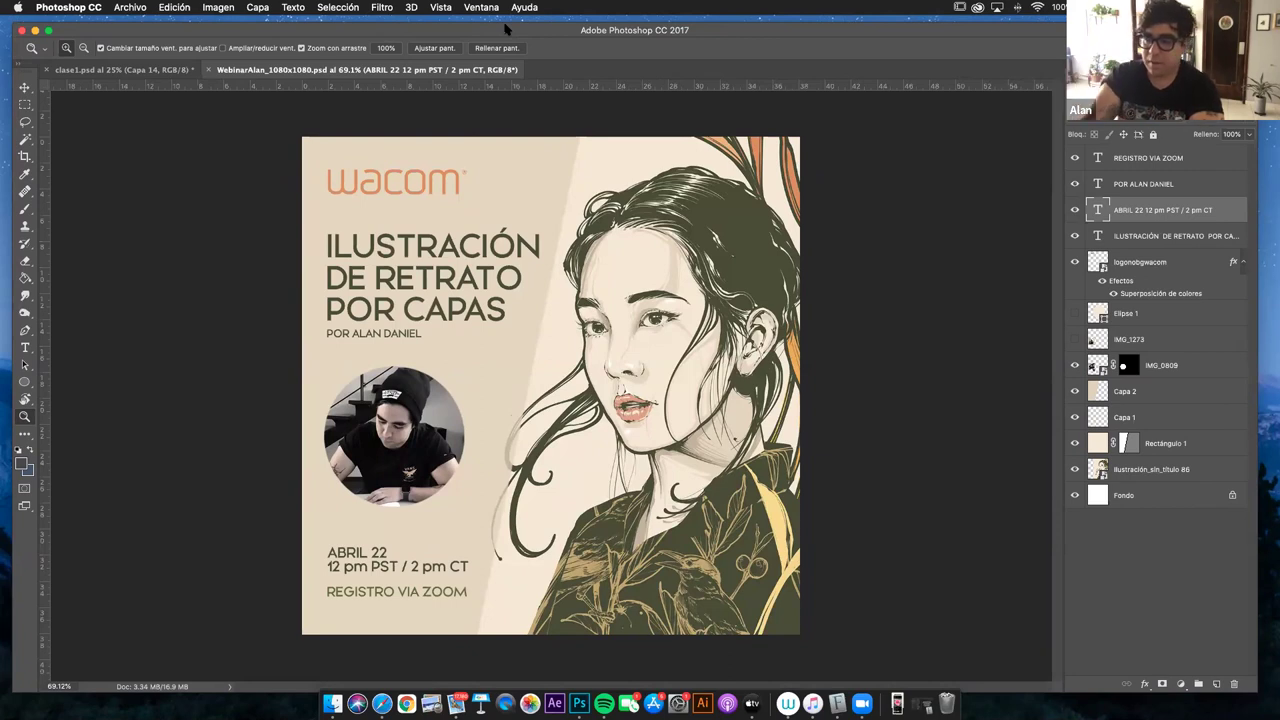
left_click(125, 69)
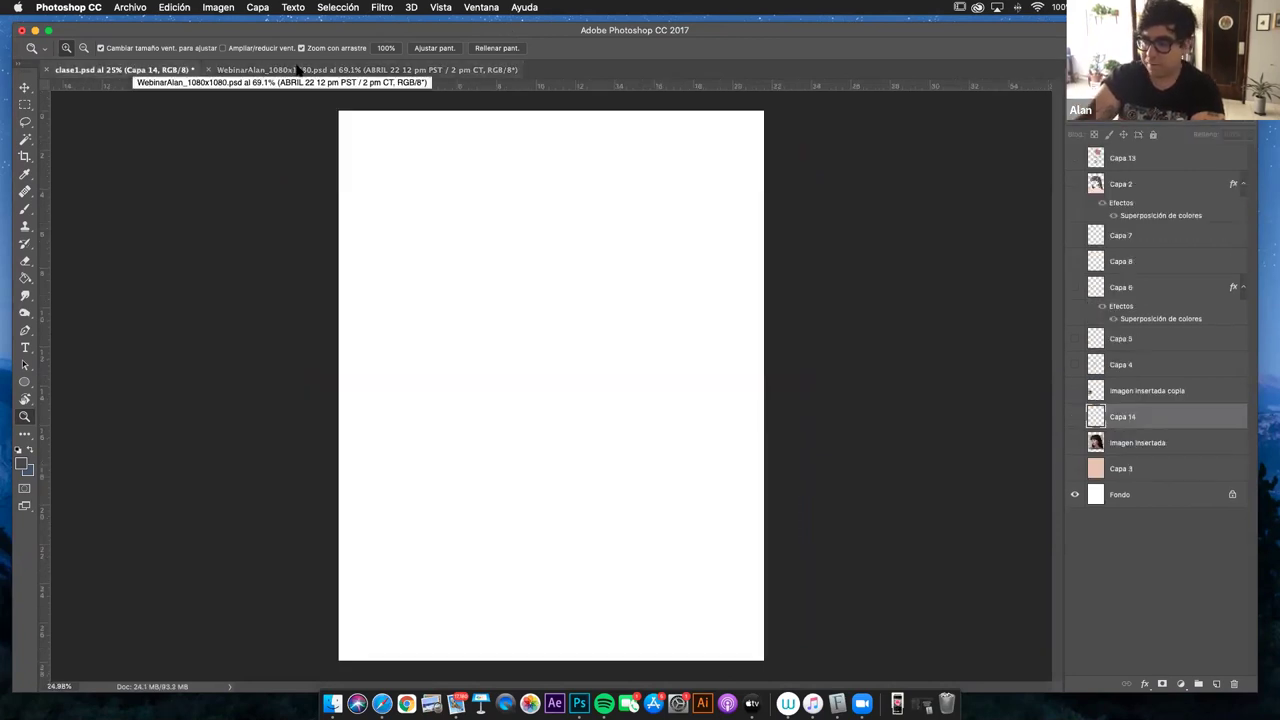
left_click(285, 69)
left_click(147, 70)
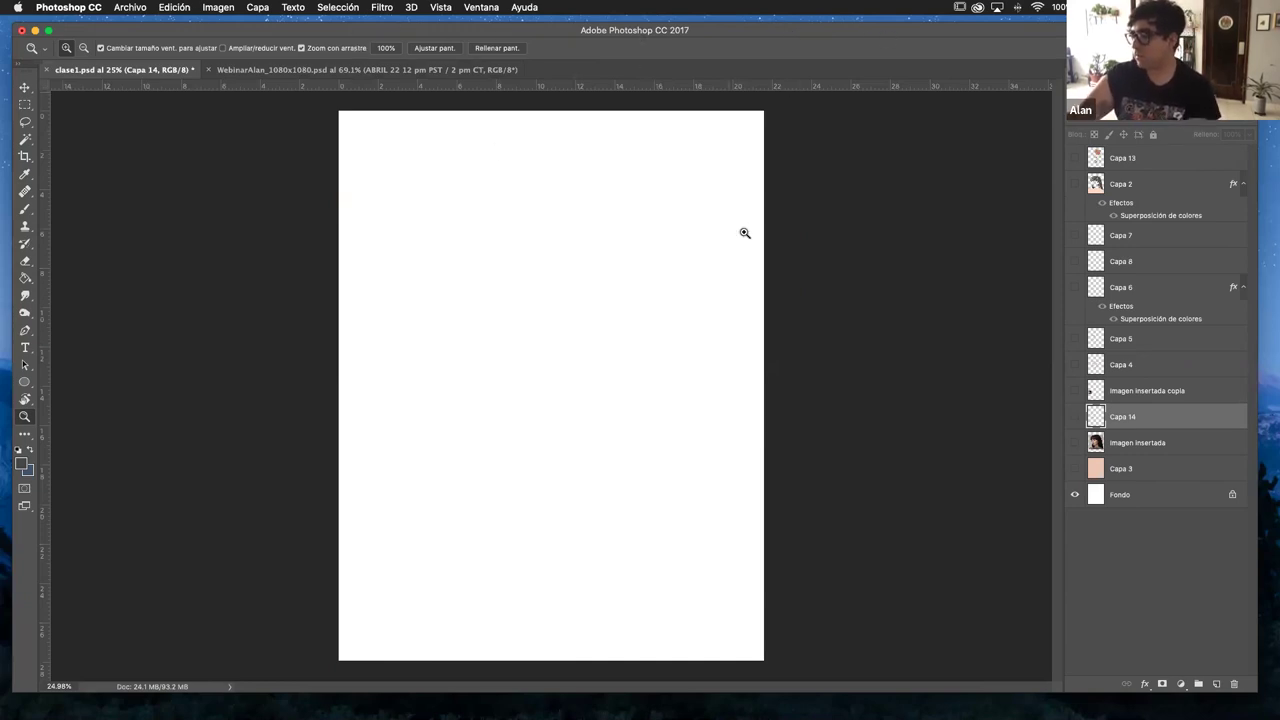
left_click_drag(722, 406, 724, 408)
left_click_drag(107, 31, 105, 36)
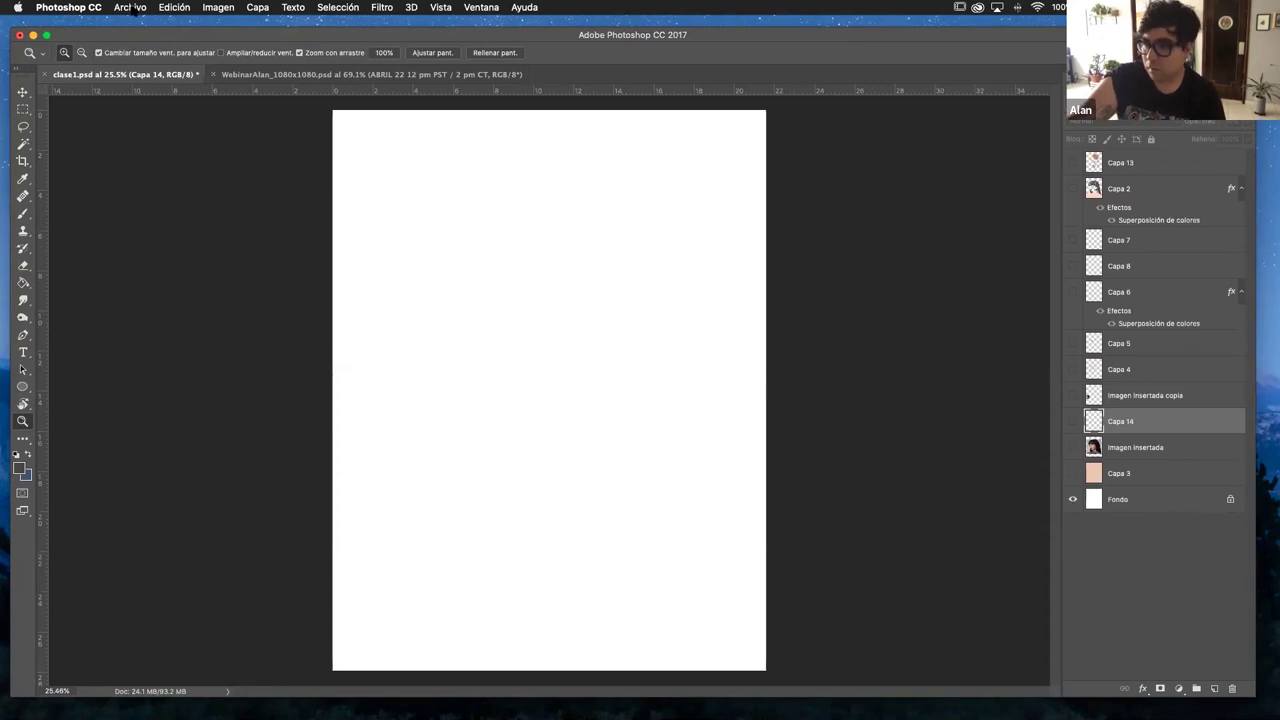
- Start a new document and set its measurement unit to centimetres
left_click(131, 8)
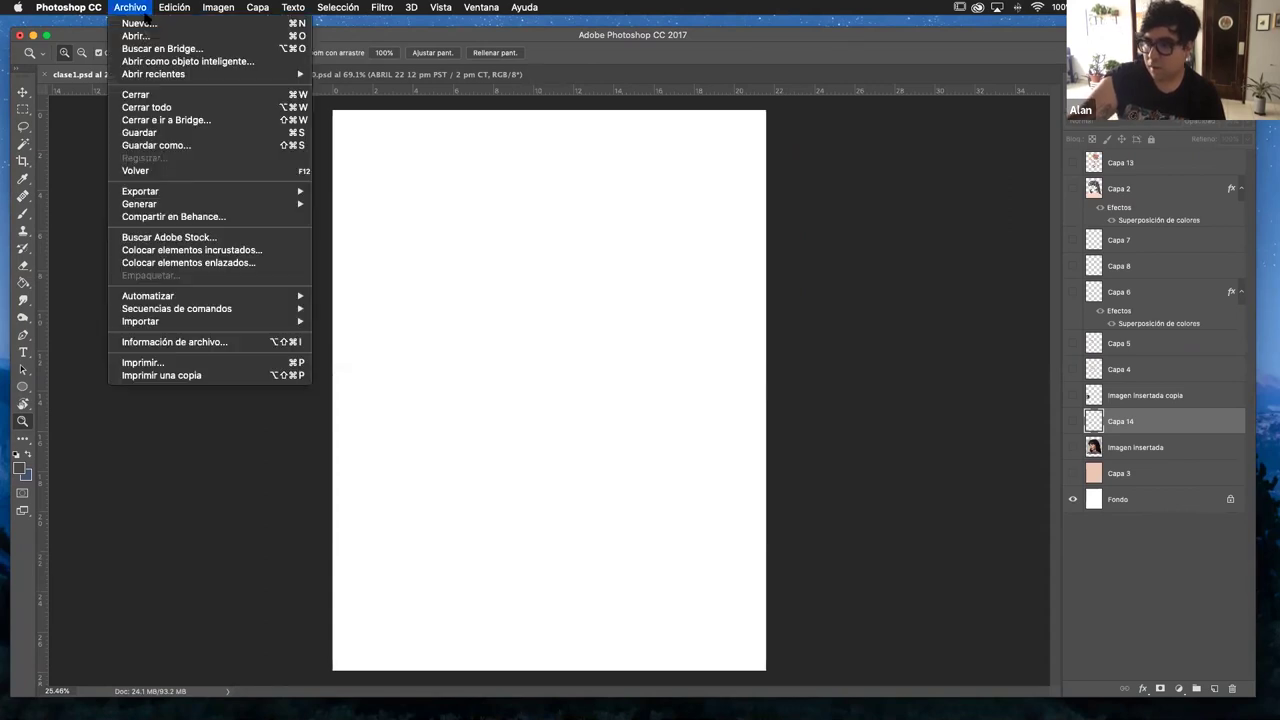
left_click(171, 27)
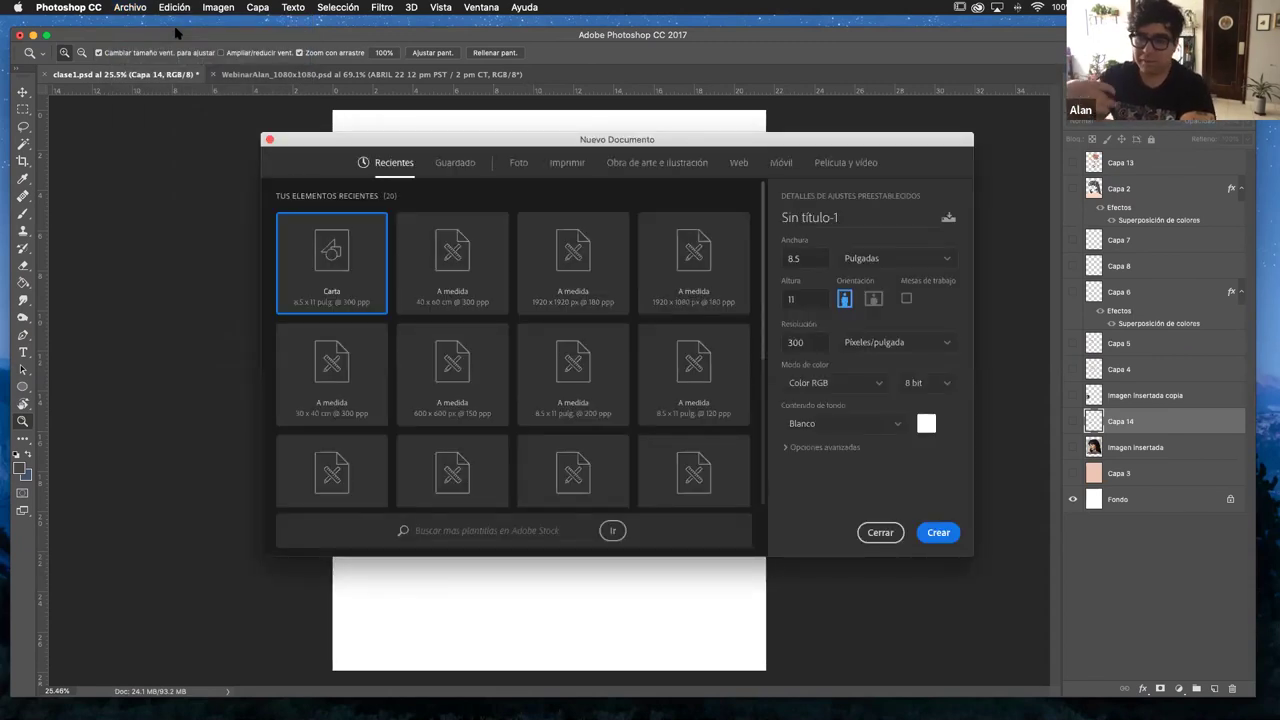
left_click_drag(654, 143, 615, 128)
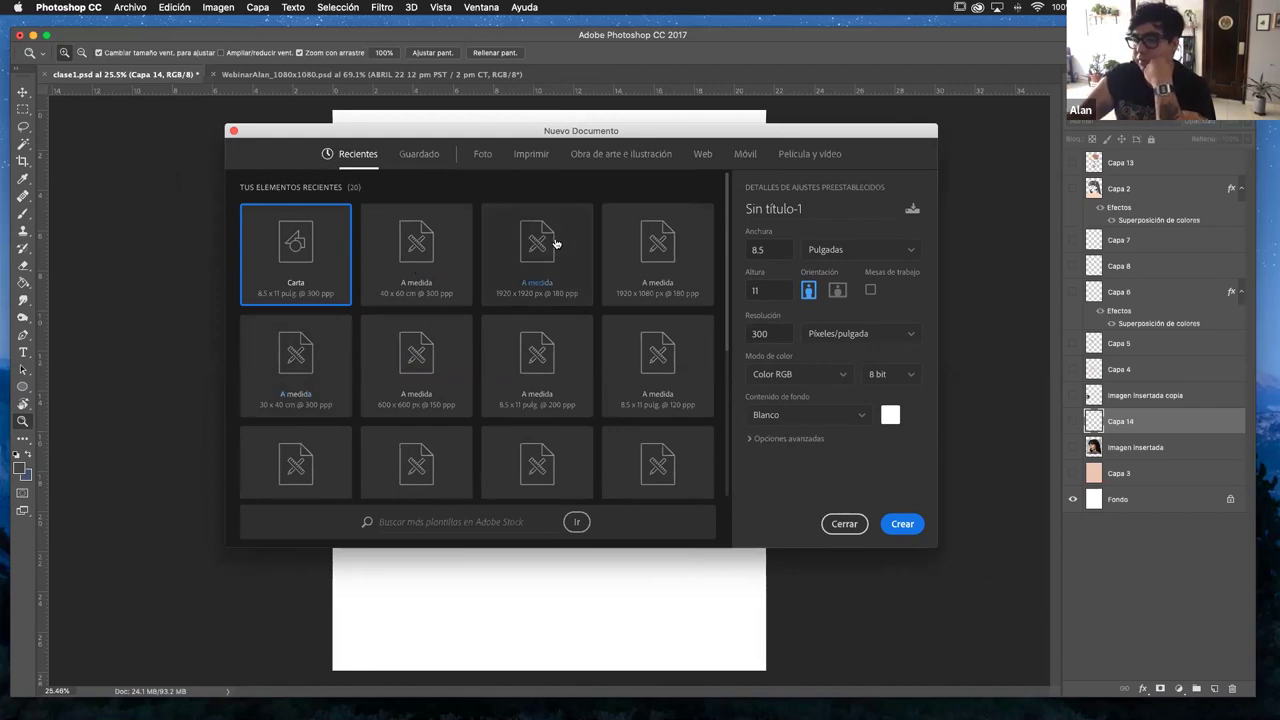
left_click_drag(850, 135, 793, 132)
left_click(847, 250)
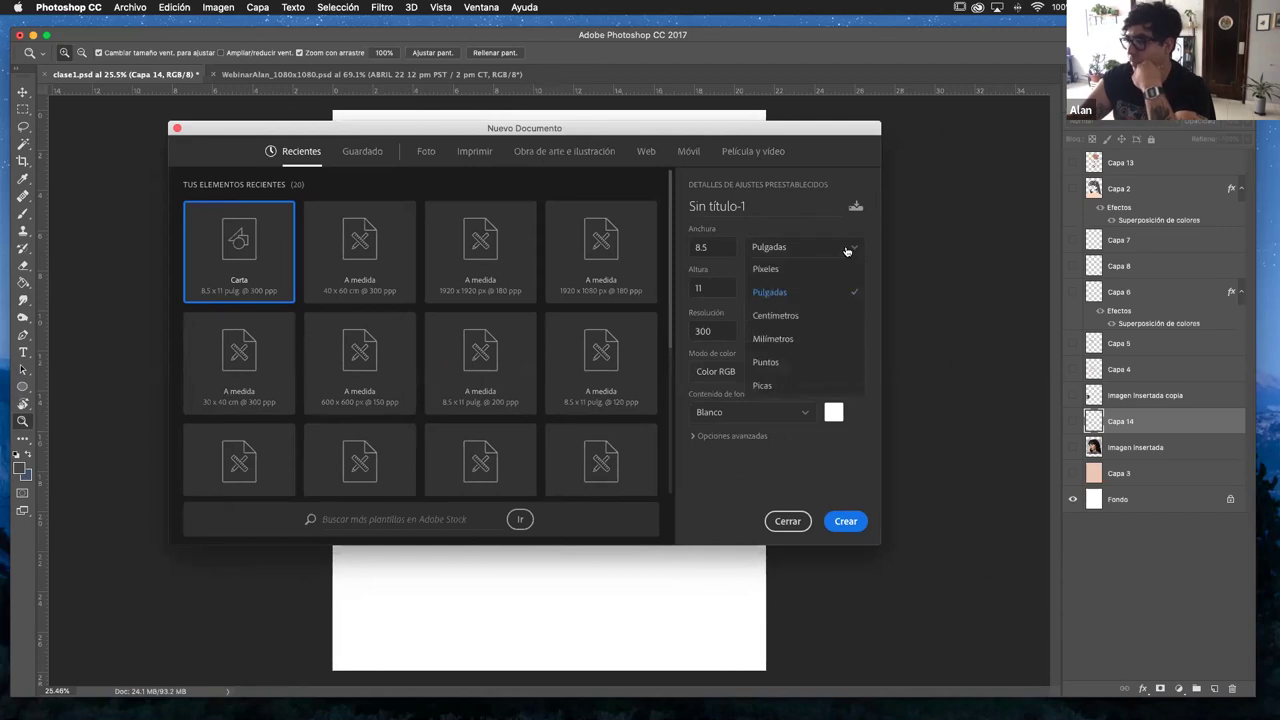
left_click(791, 318)
- Set the new document to 21 cm wide and 28 cm high at 300 pixels per inch, and create it
left_click_drag(725, 247, 690, 241)
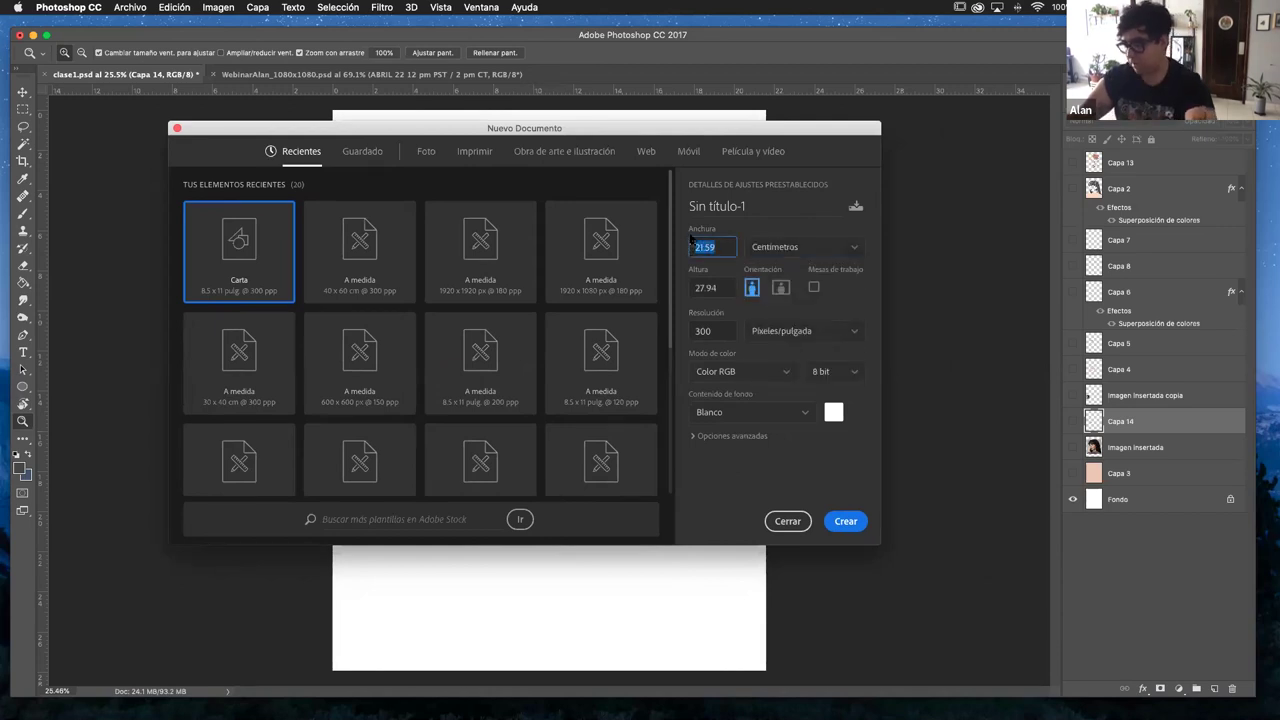
type("21")
key("Tab")
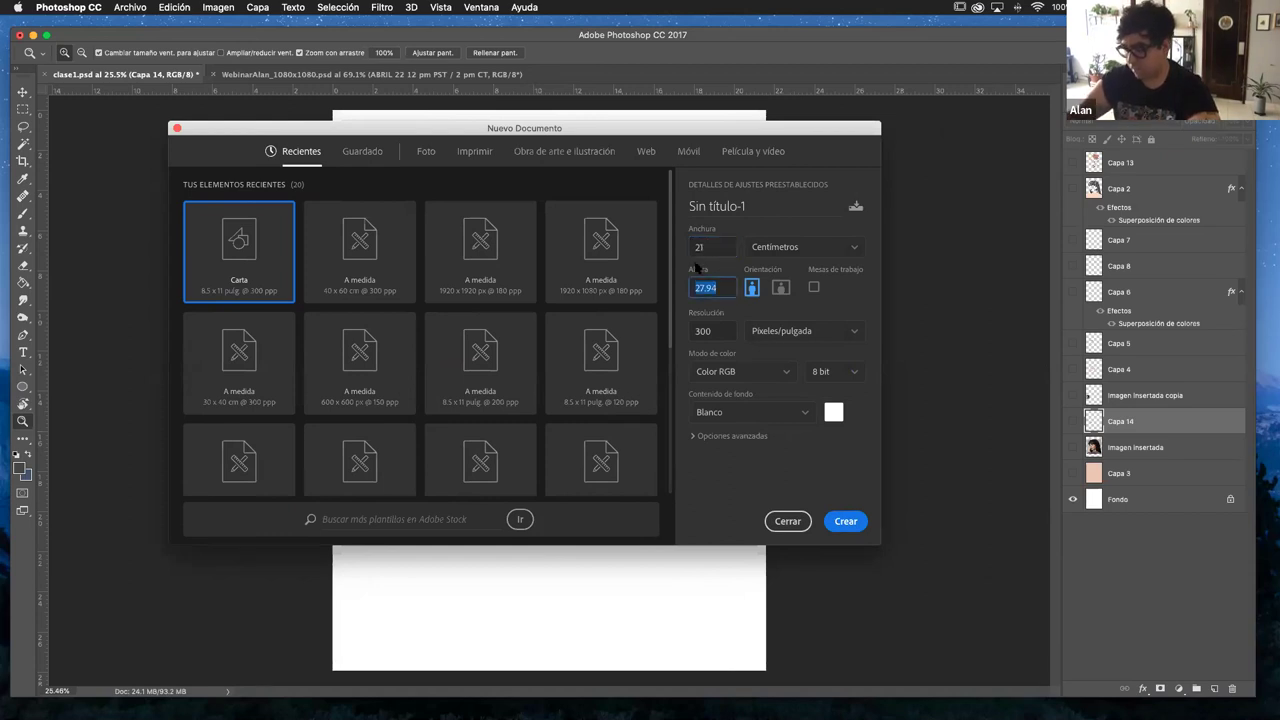
type("28")
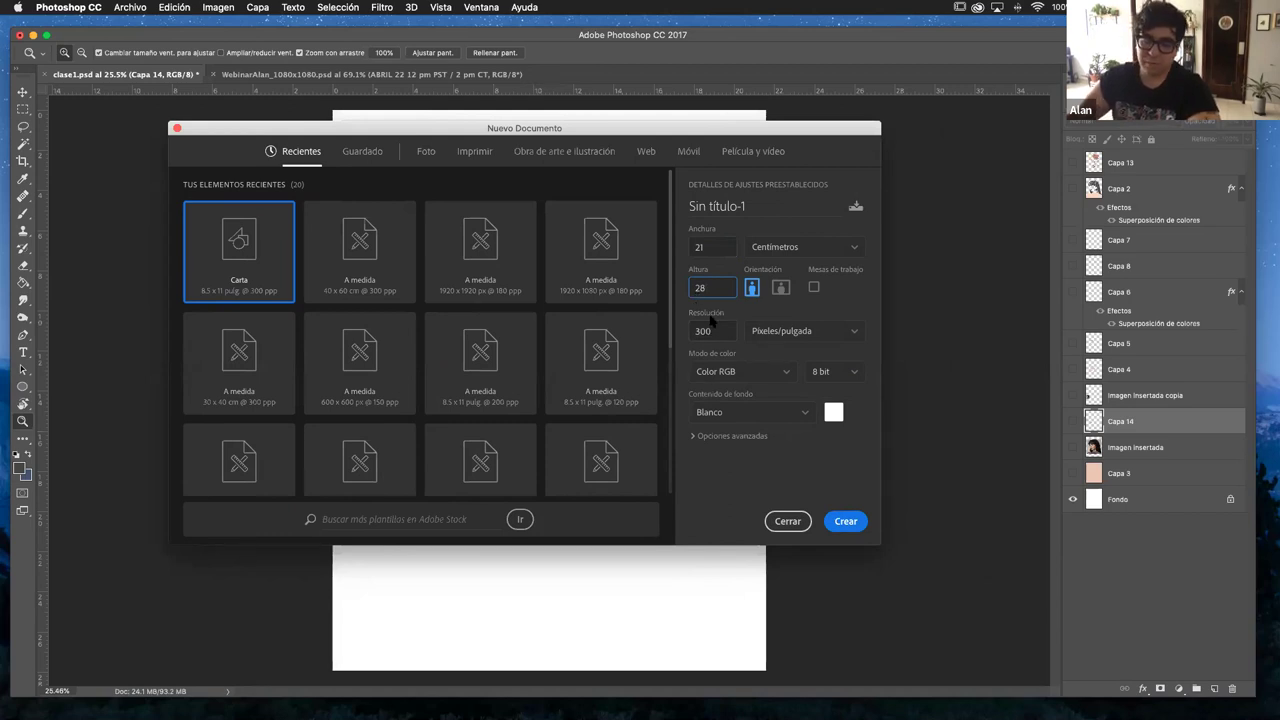
left_click_drag(716, 331, 690, 325)
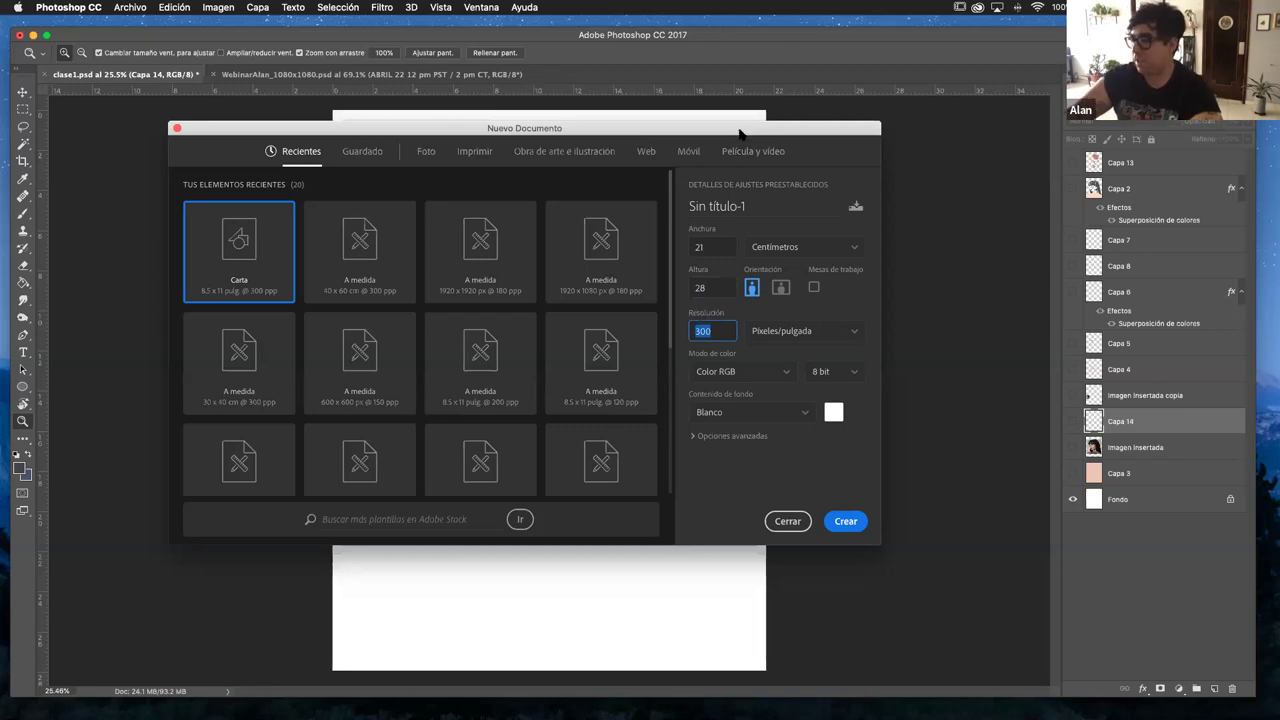
left_click_drag(740, 131, 795, 133)
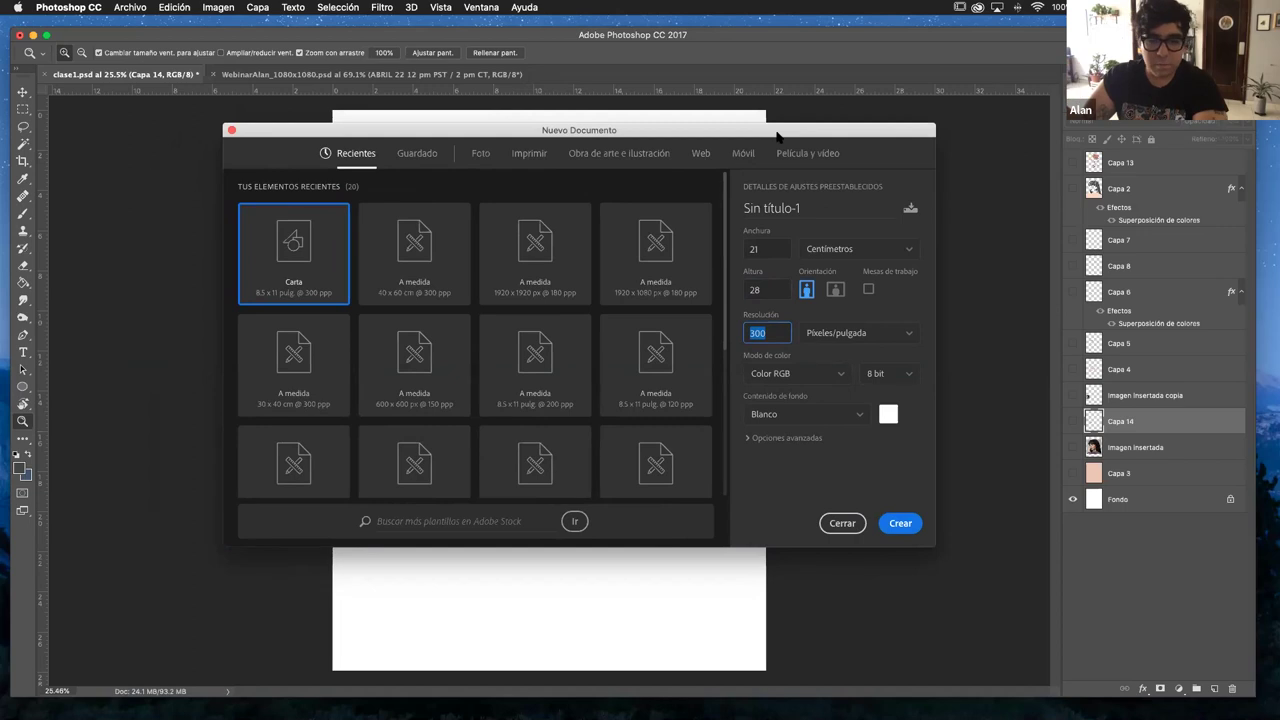
left_click_drag(631, 131, 587, 146)
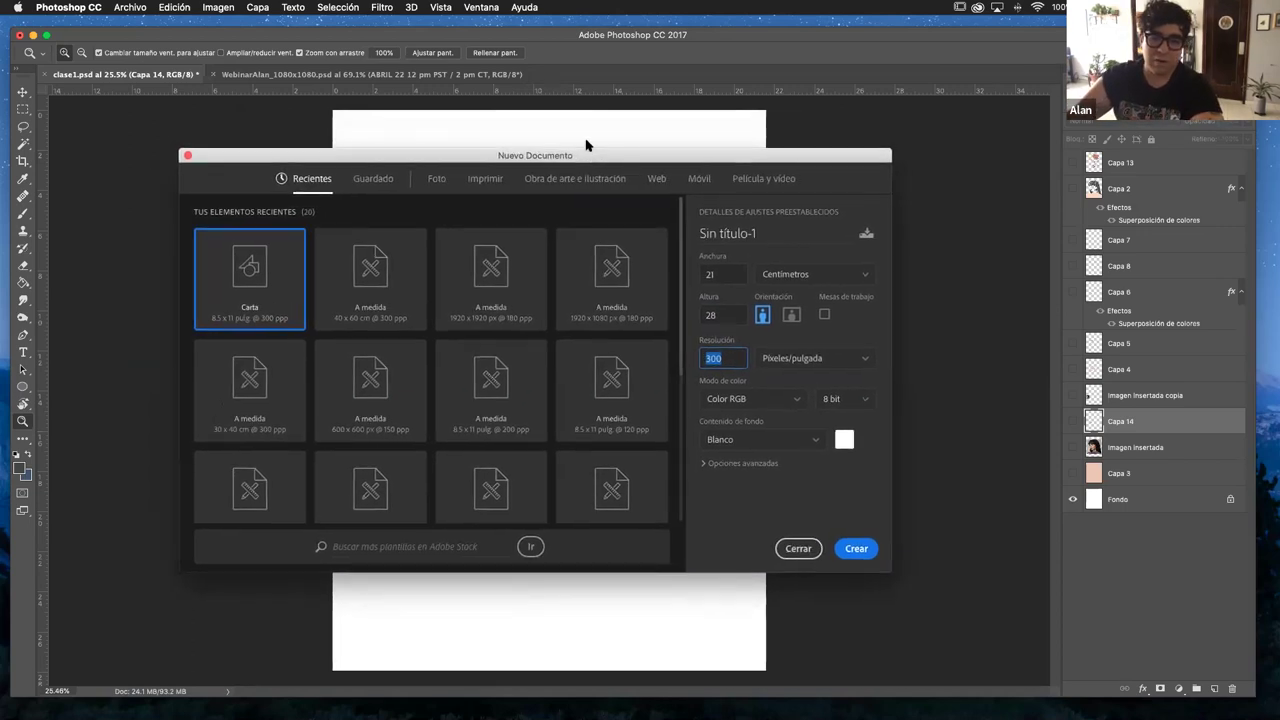
left_click_drag(794, 154, 783, 137)
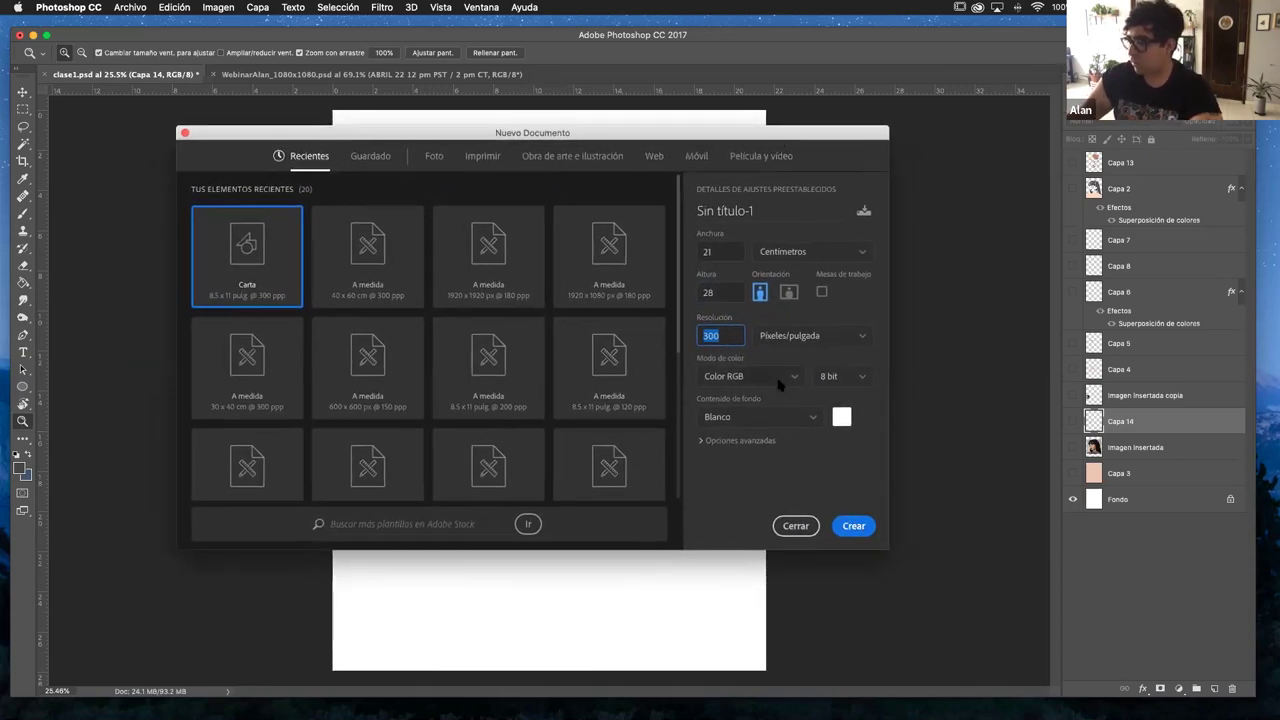
left_click(853, 527)
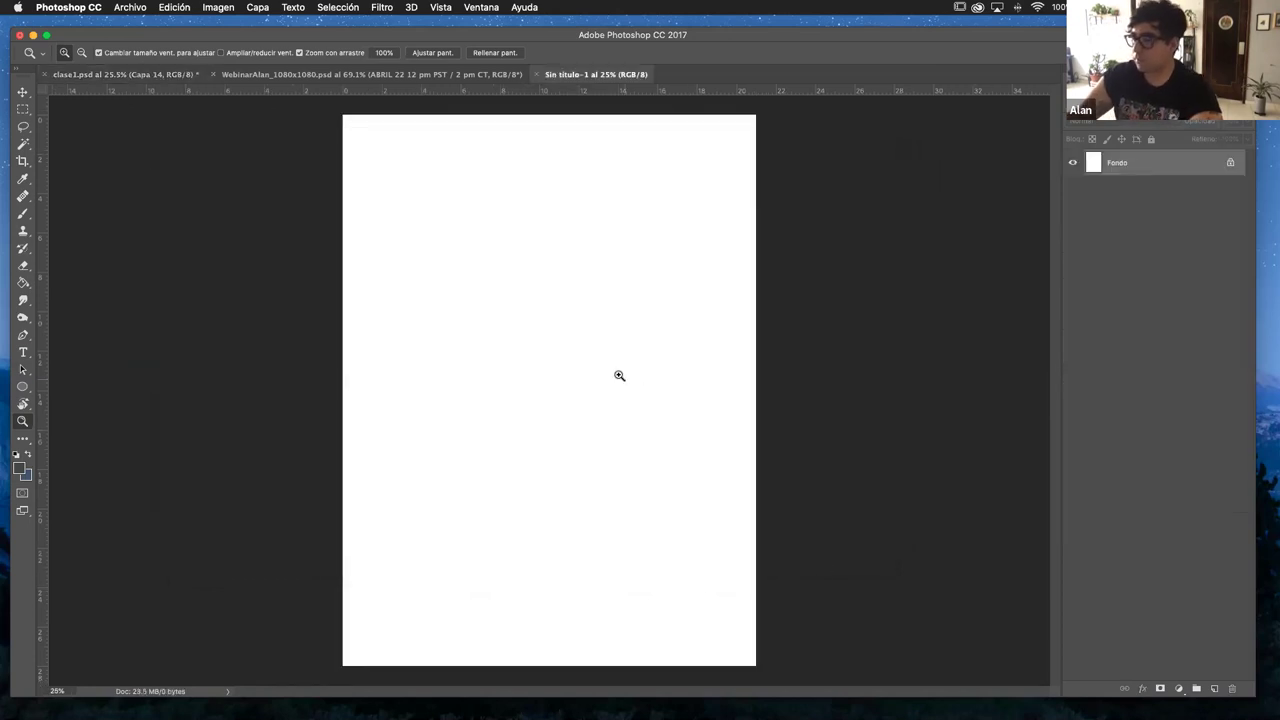
left_click_drag(614, 398, 614, 398)
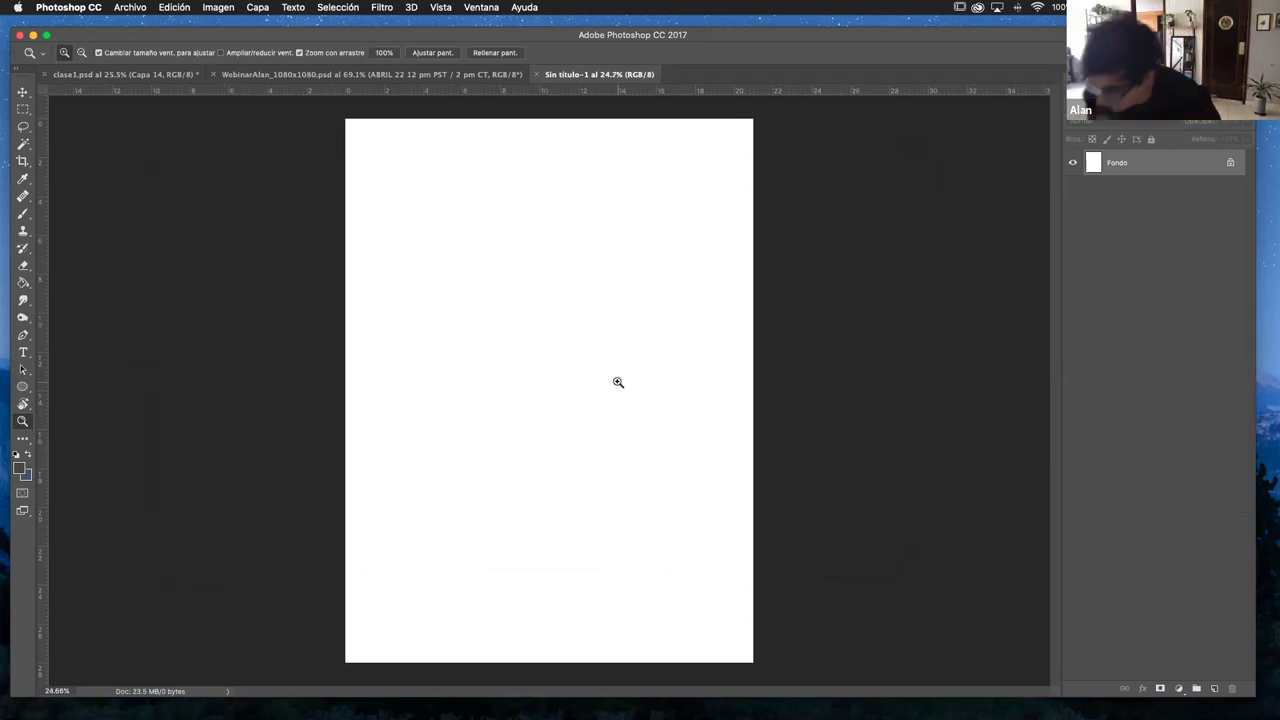
left_click_drag(700, 38, 705, 33)
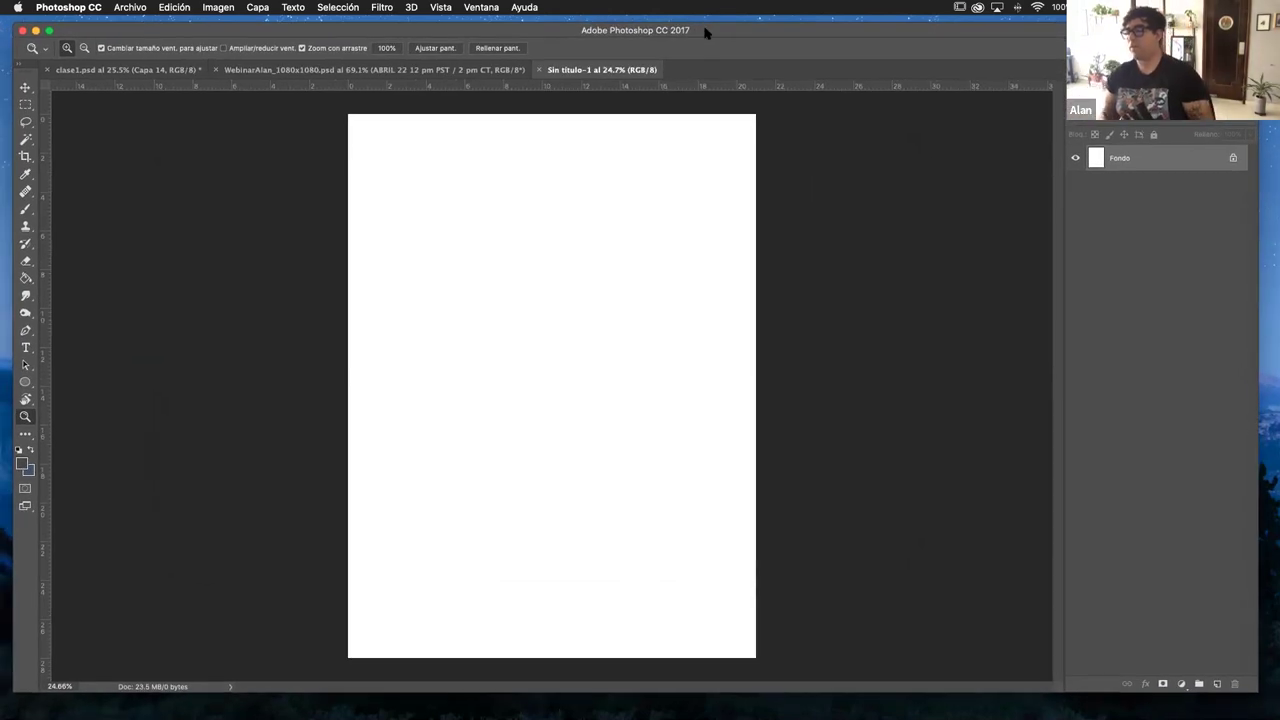
left_click_drag(256, 31, 262, 25)
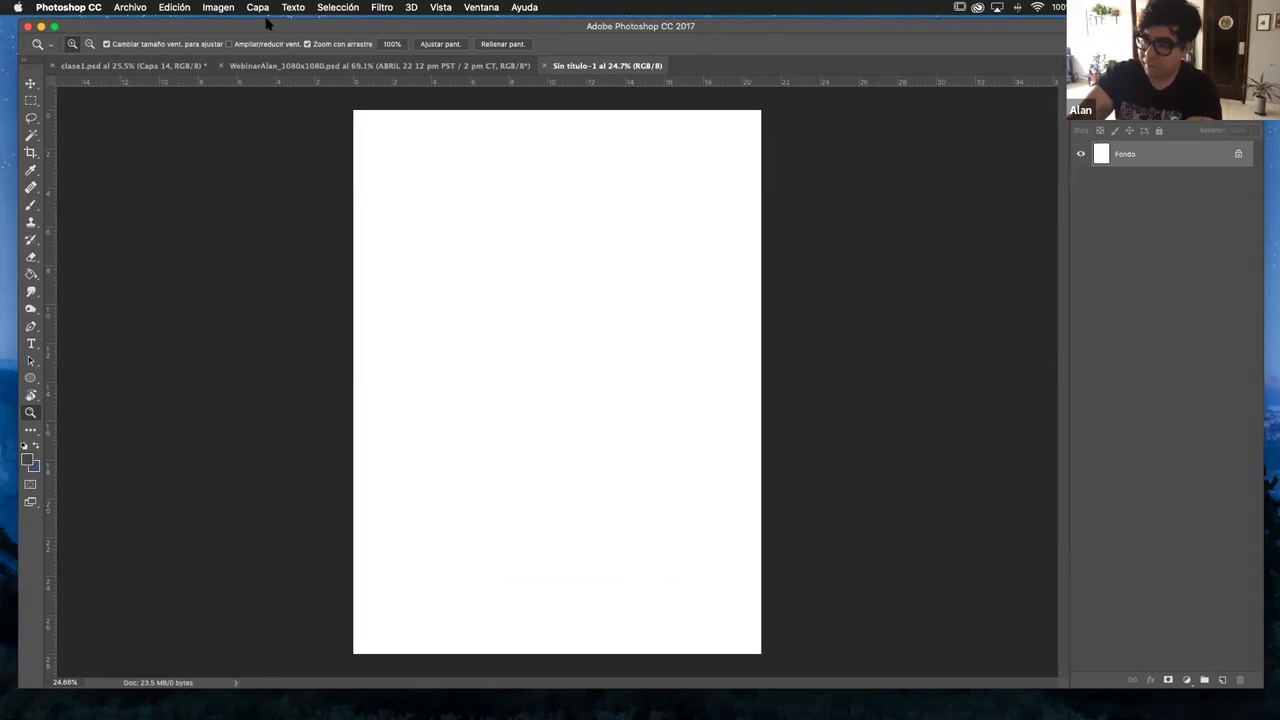
- Activate the Brush tool, open its brush settings and choose the 30 px hard round tip
left_click(38, 204)
key("F5")
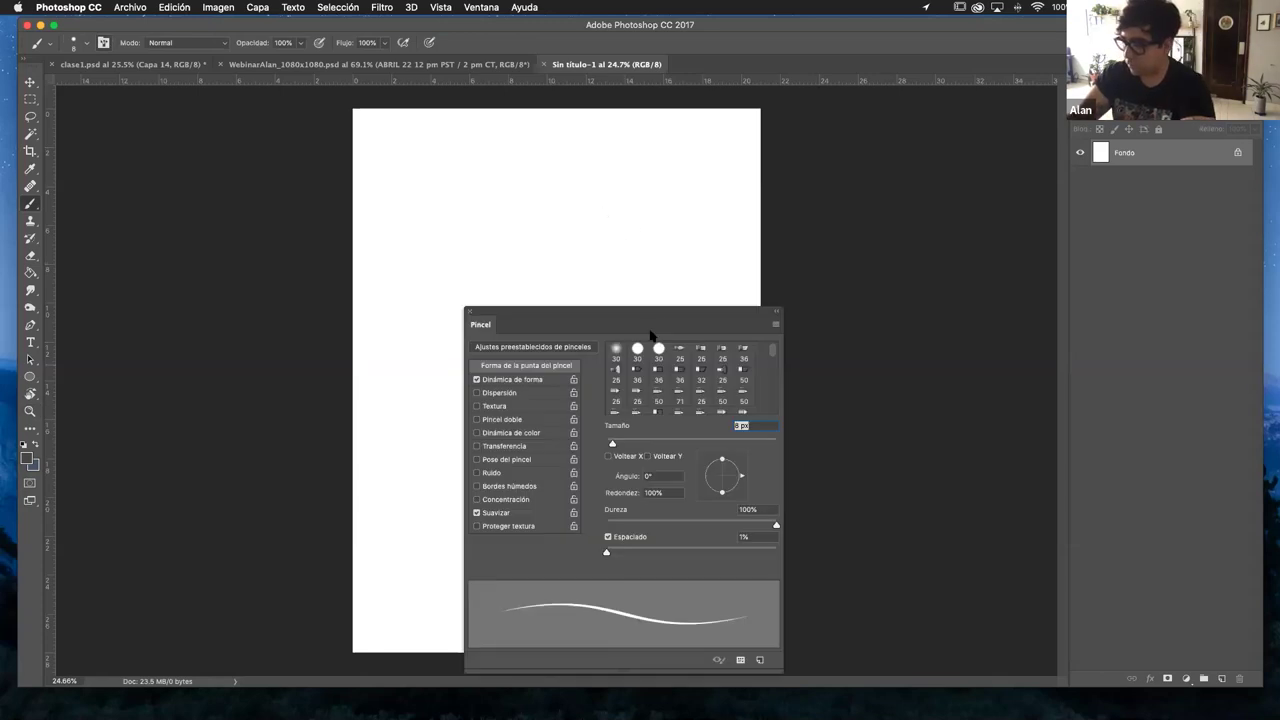
mouse_move(704, 313)
left_mouse_down()
mouse_move(728, 269)
mouse_move(643, 212)
left_mouse_up()
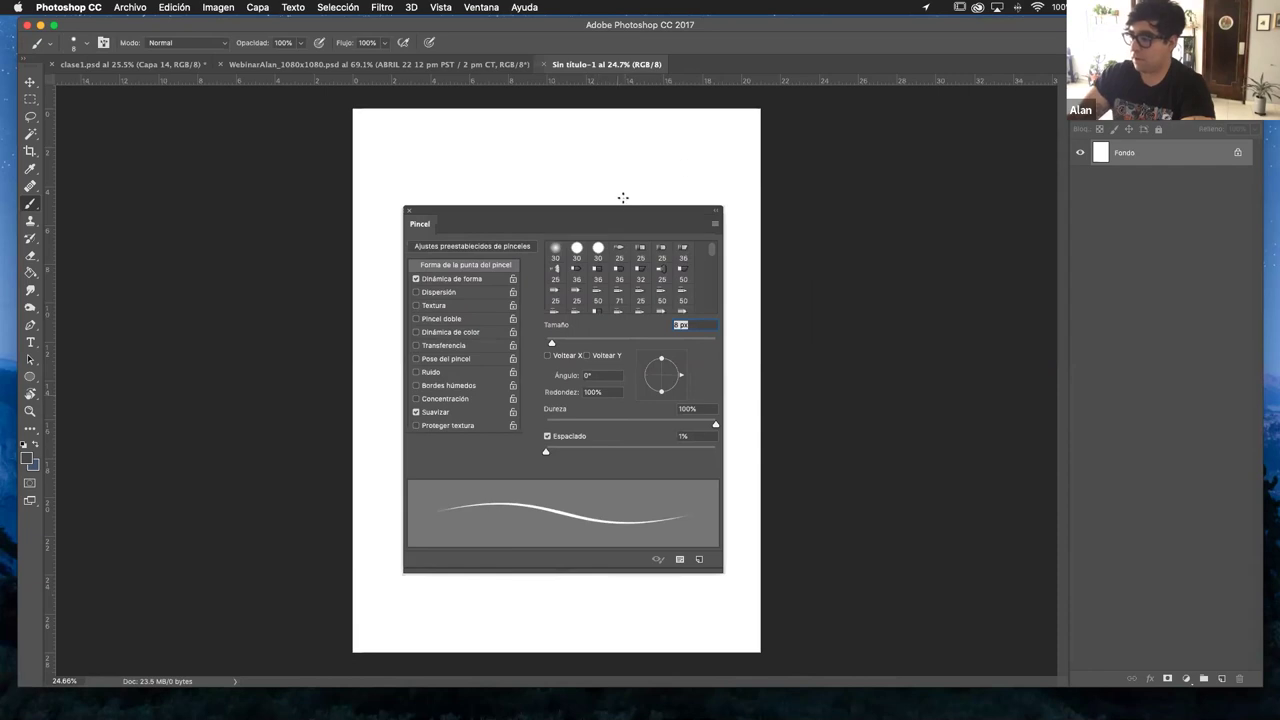
left_click_drag(624, 208, 626, 179)
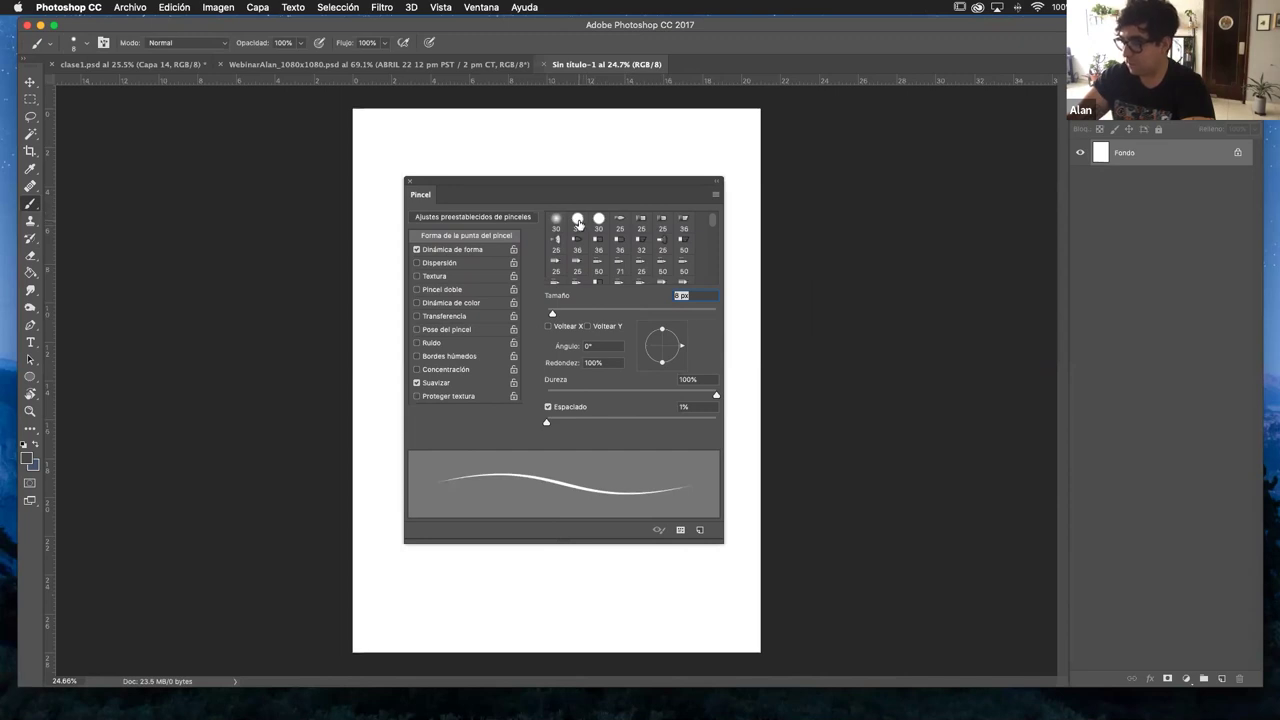
left_click(578, 222)
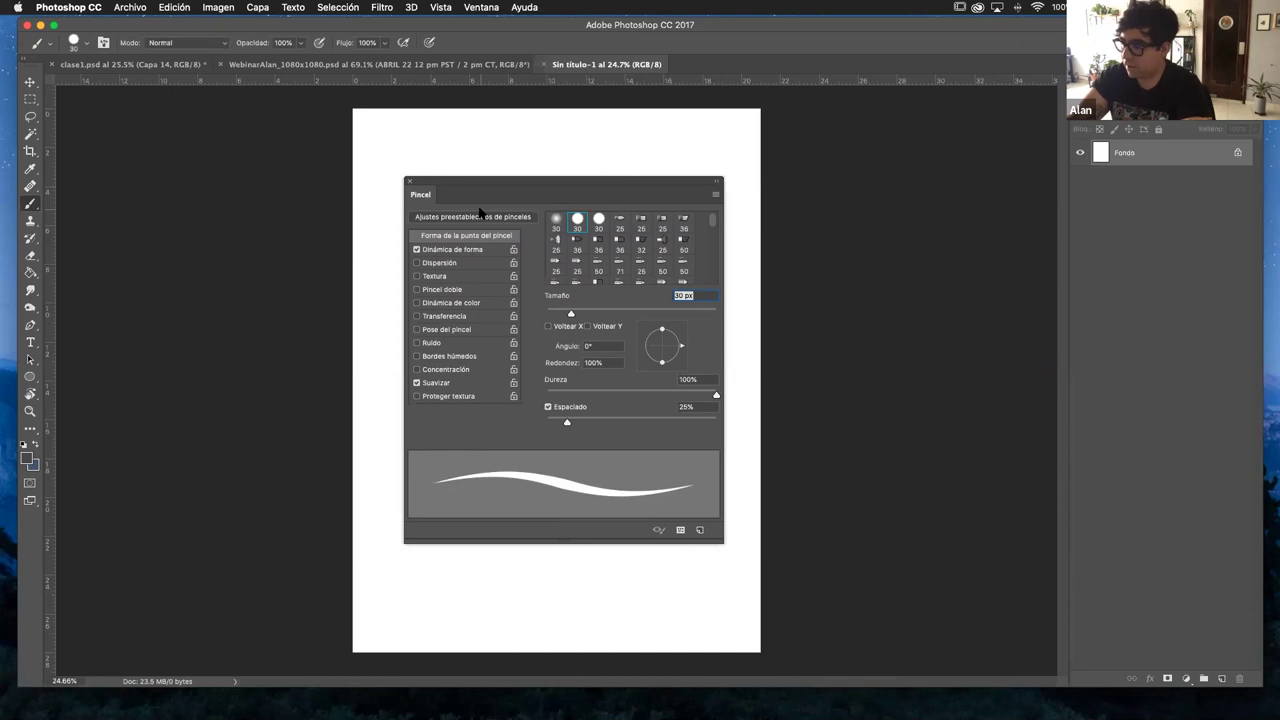
- Open the shape dynamics settings (Dinámica de forma) of the 30 px round brush
left_click_drag(566, 188, 536, 170)
left_click(445, 240)
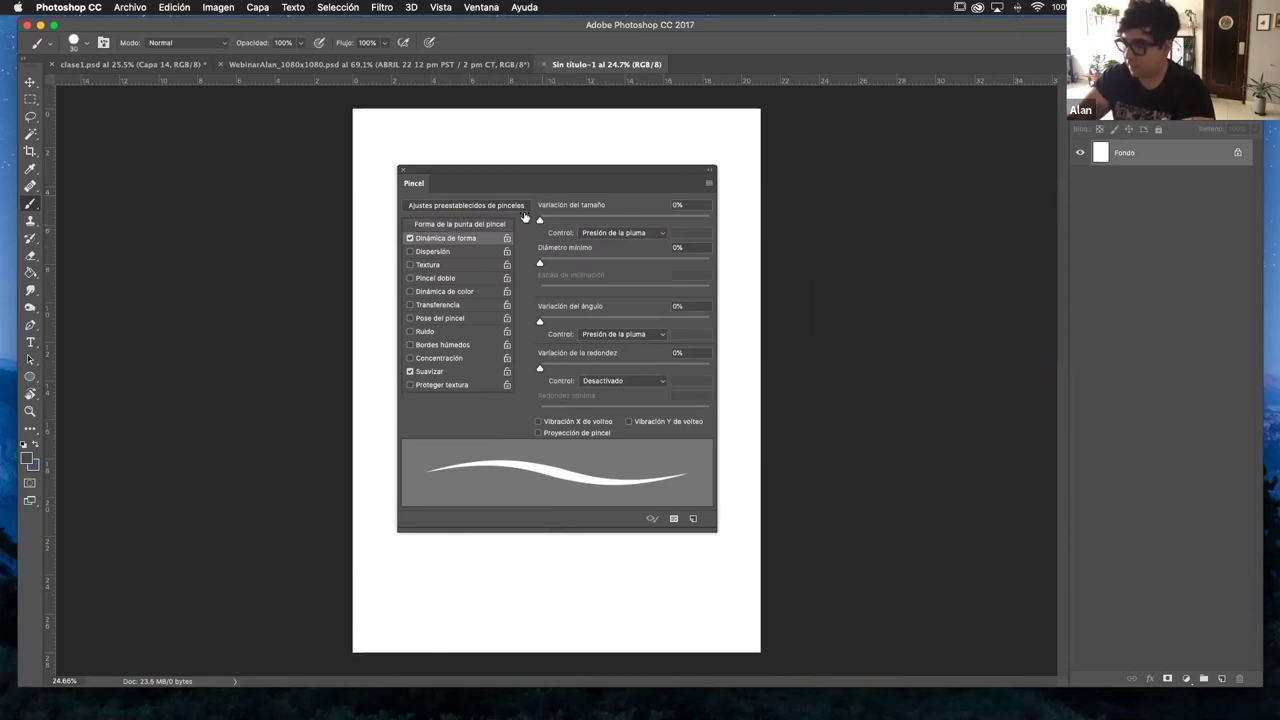
left_click_drag(604, 173, 543, 178)
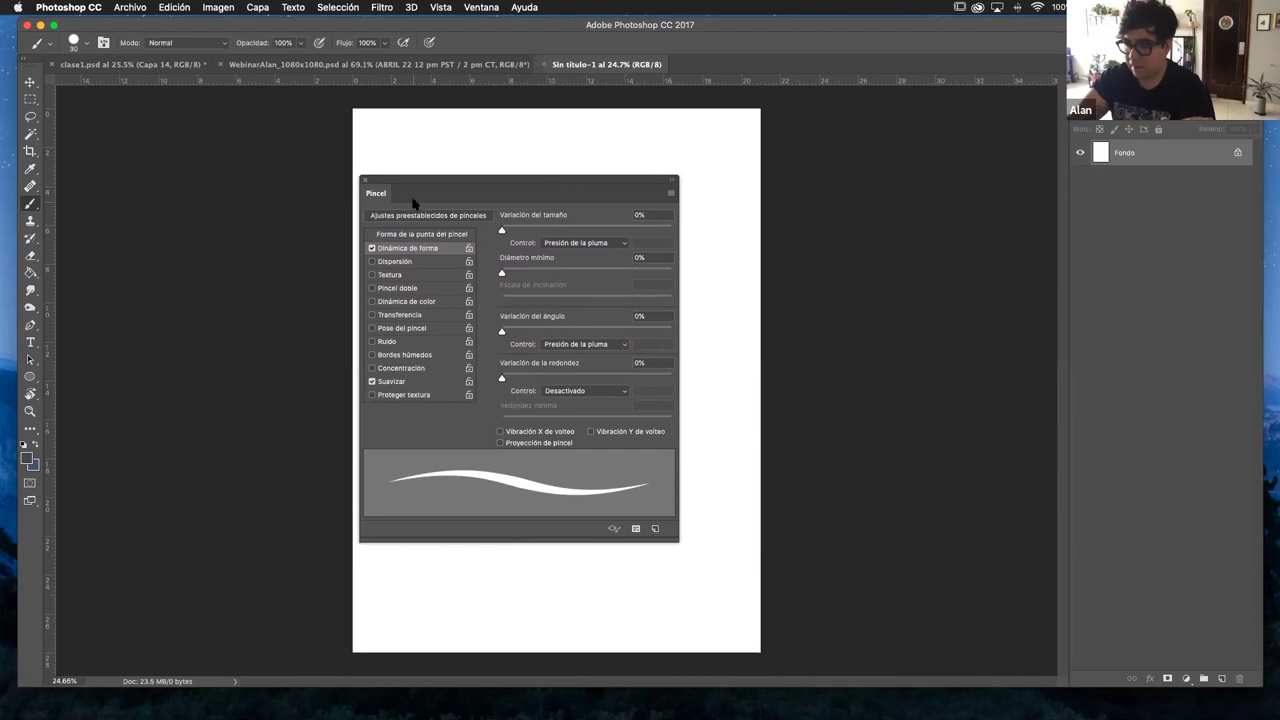
left_click_drag(520, 182, 526, 181)
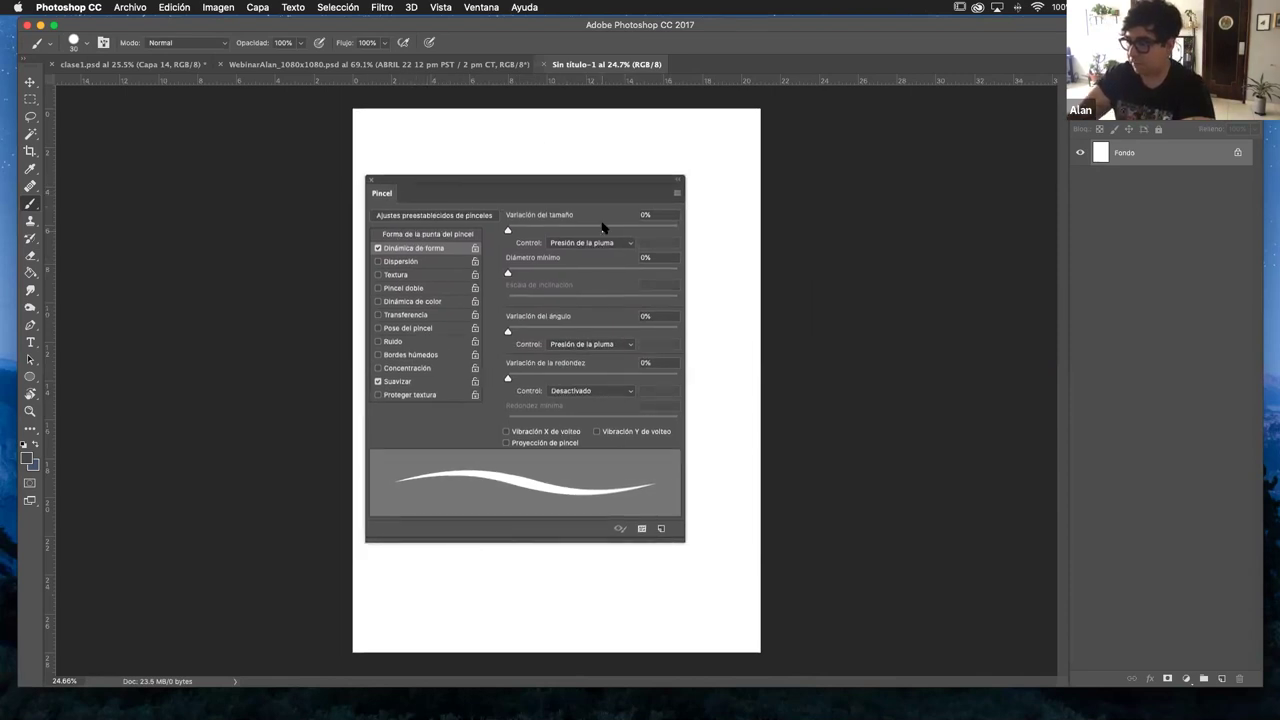
- Try the brush's size variation control on Desactivado and restore it to Presión de la pluma
left_click(618, 243)
left_click(605, 220)
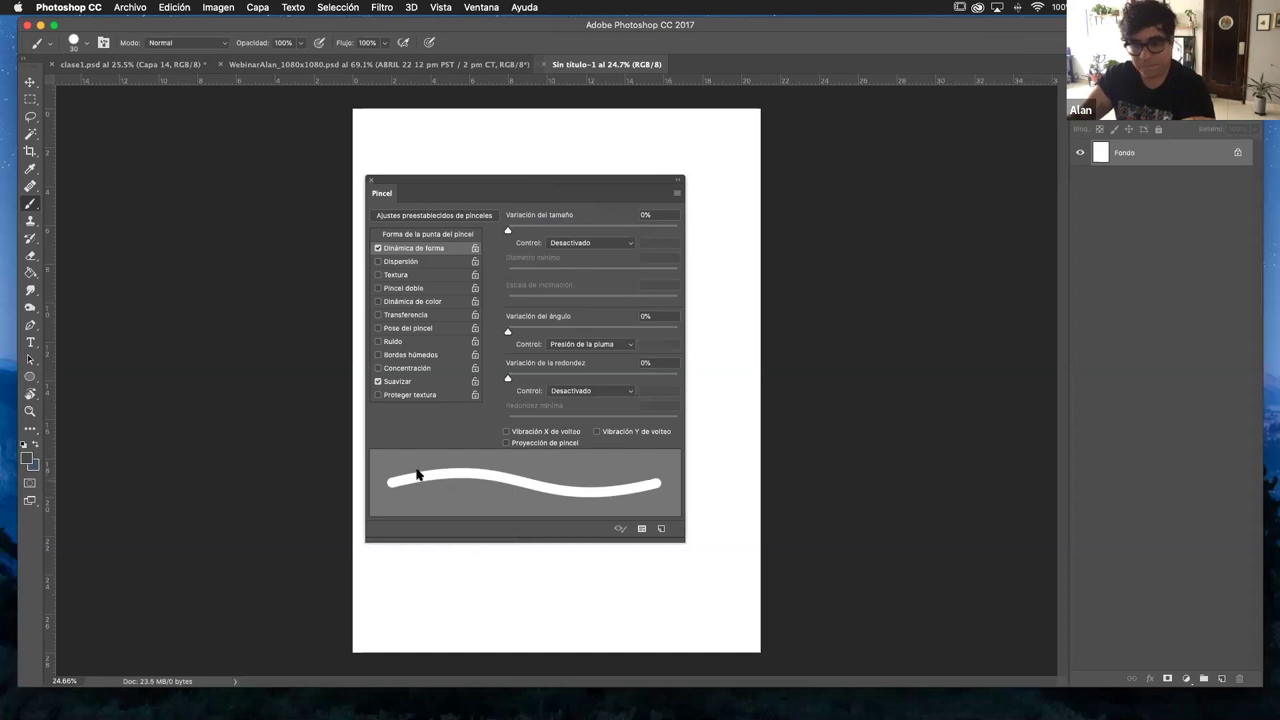
left_click(628, 244)
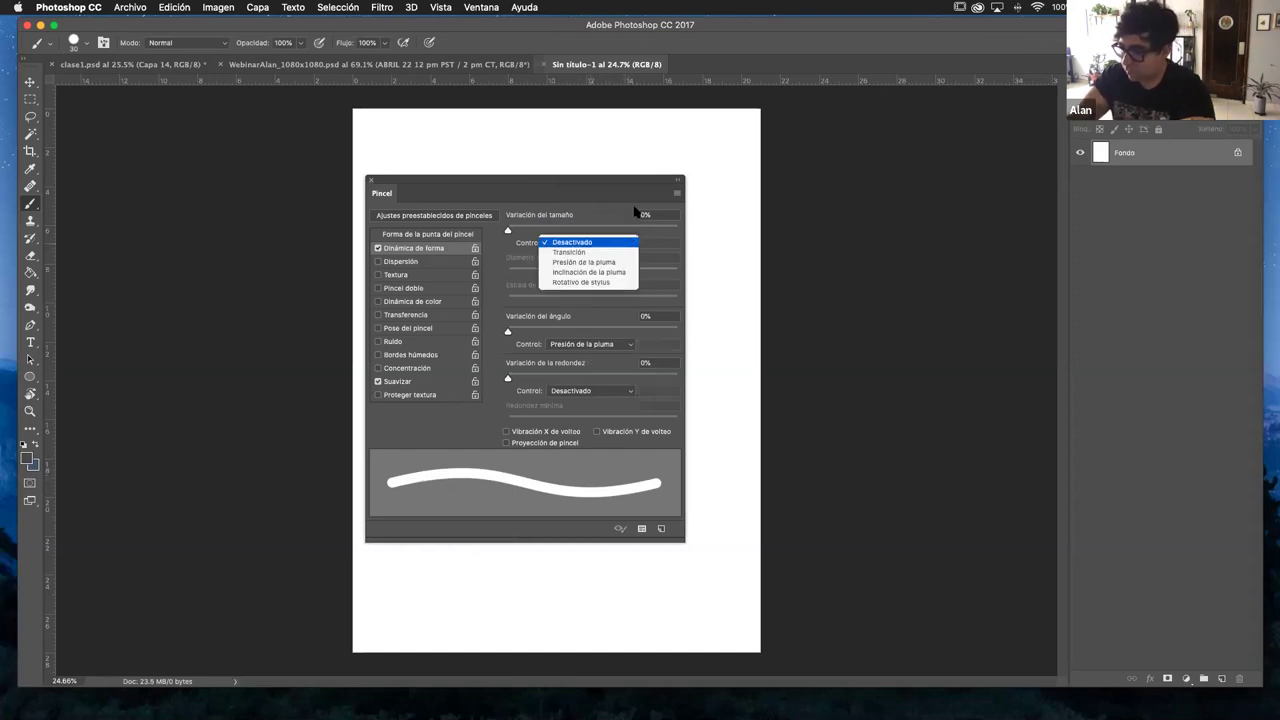
left_click(588, 262)
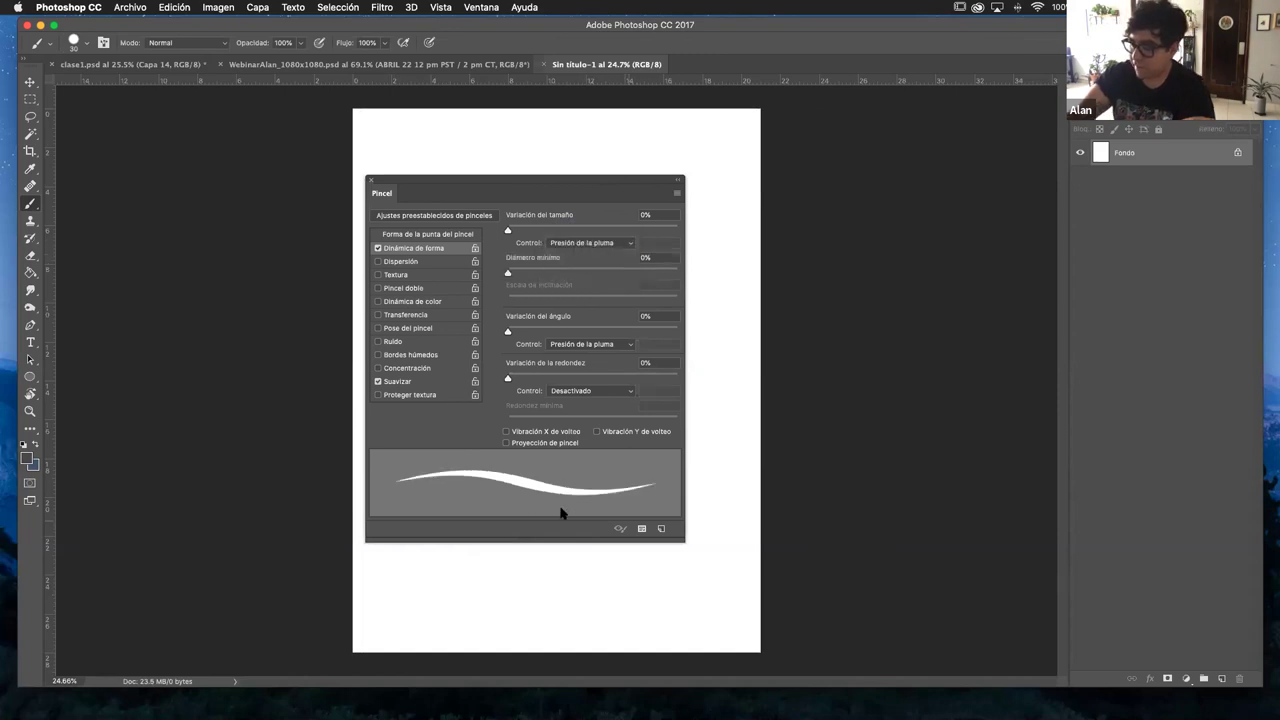
left_click_drag(557, 185, 486, 170)
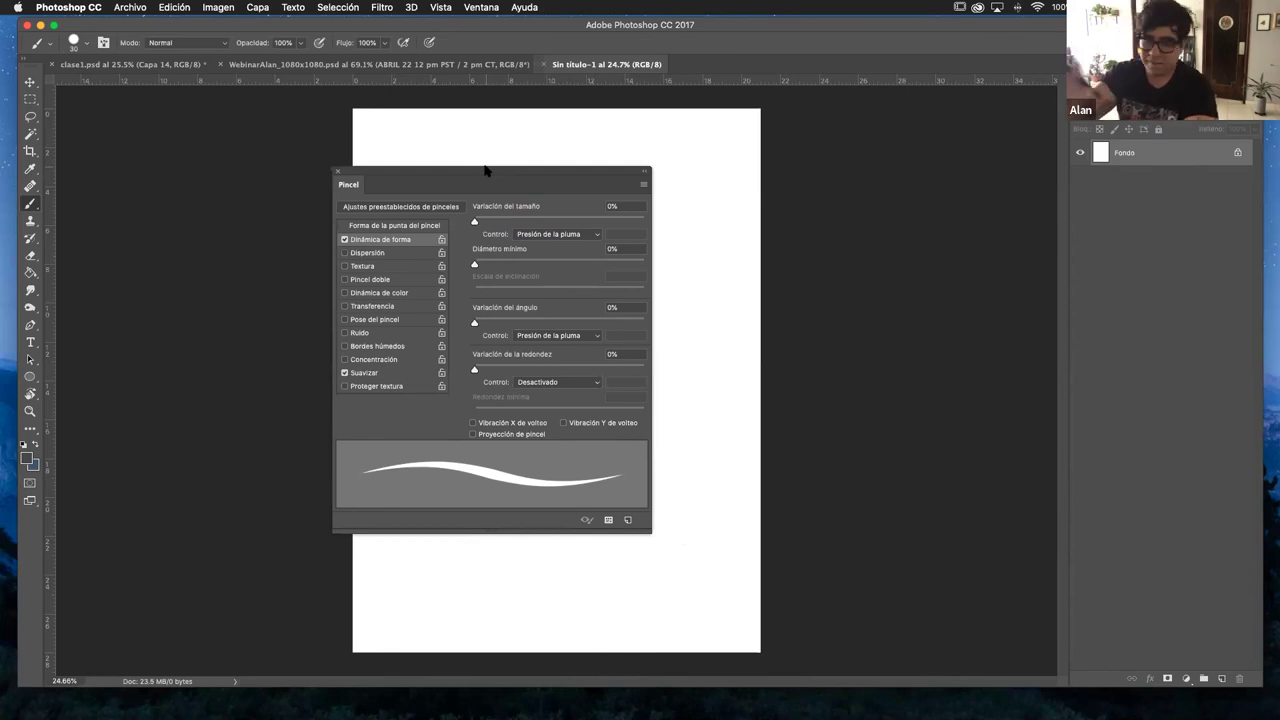
mouse_move(488, 171)
left_mouse_down()
mouse_move(536, 155)
mouse_move(568, 190)
left_mouse_up()
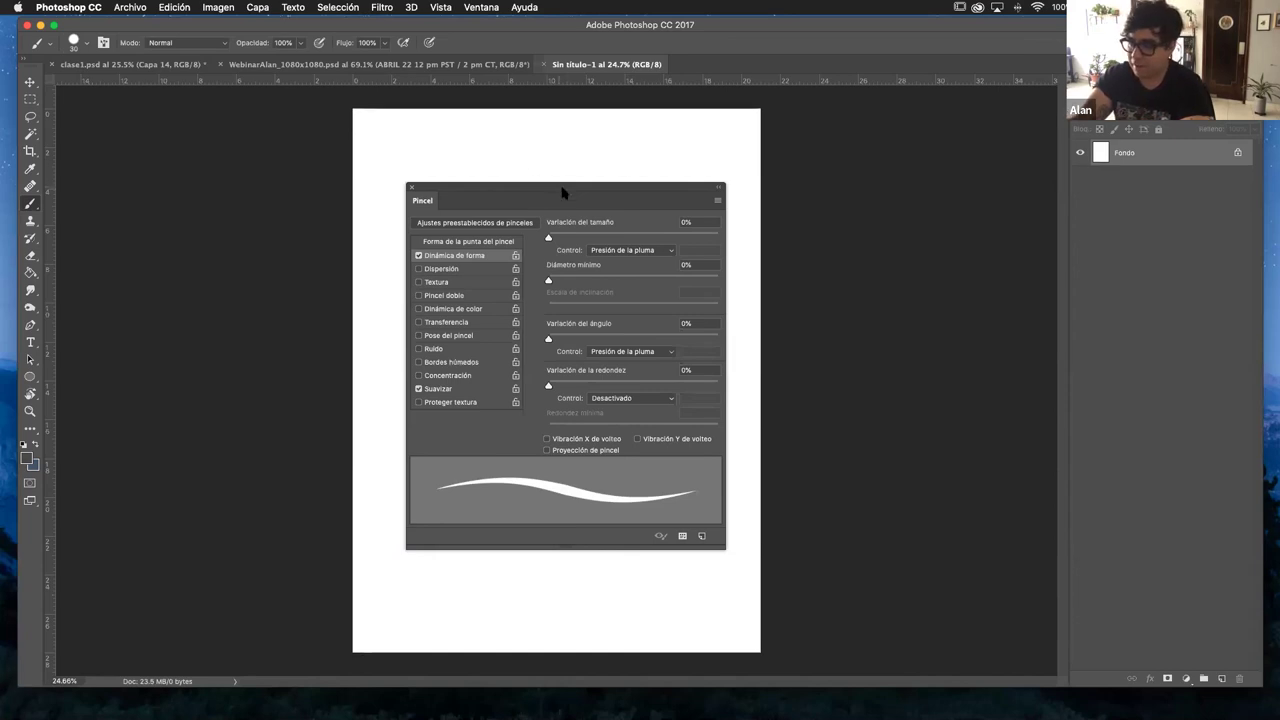
left_click_drag(563, 186, 544, 186)
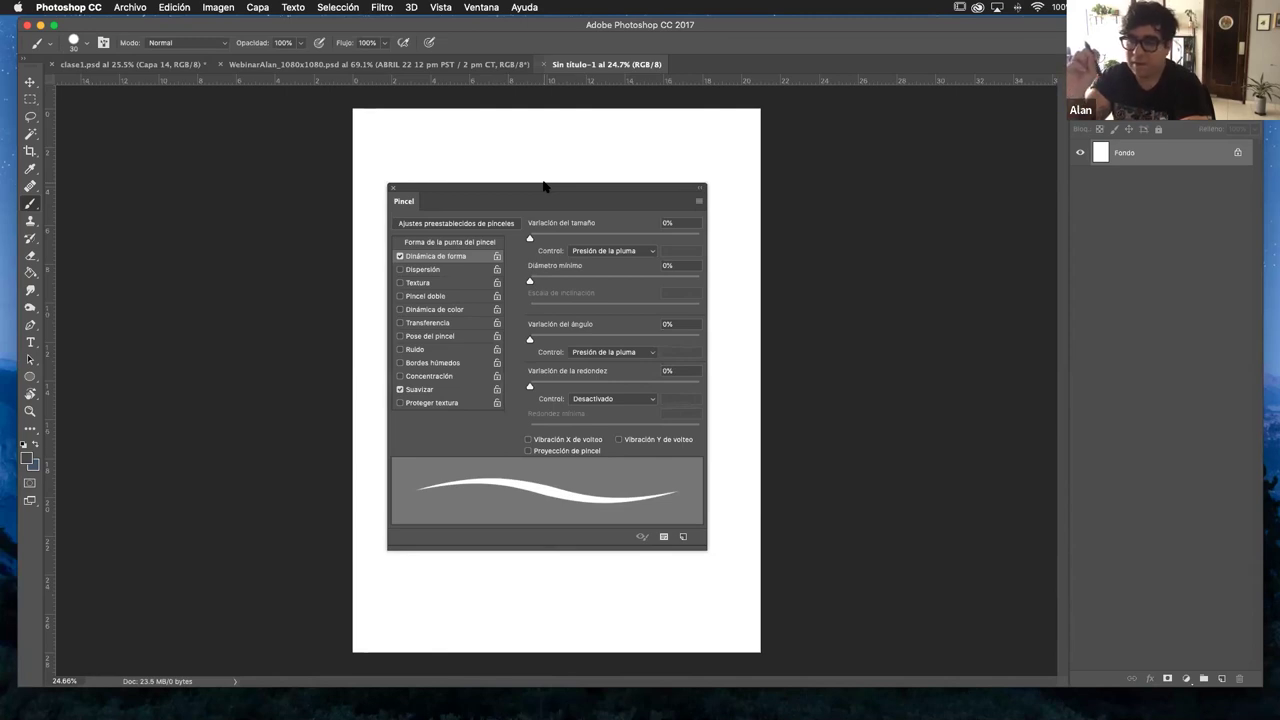
mouse_move(544, 186)
left_mouse_down()
mouse_move(573, 192)
mouse_move(577, 220)
left_mouse_up()
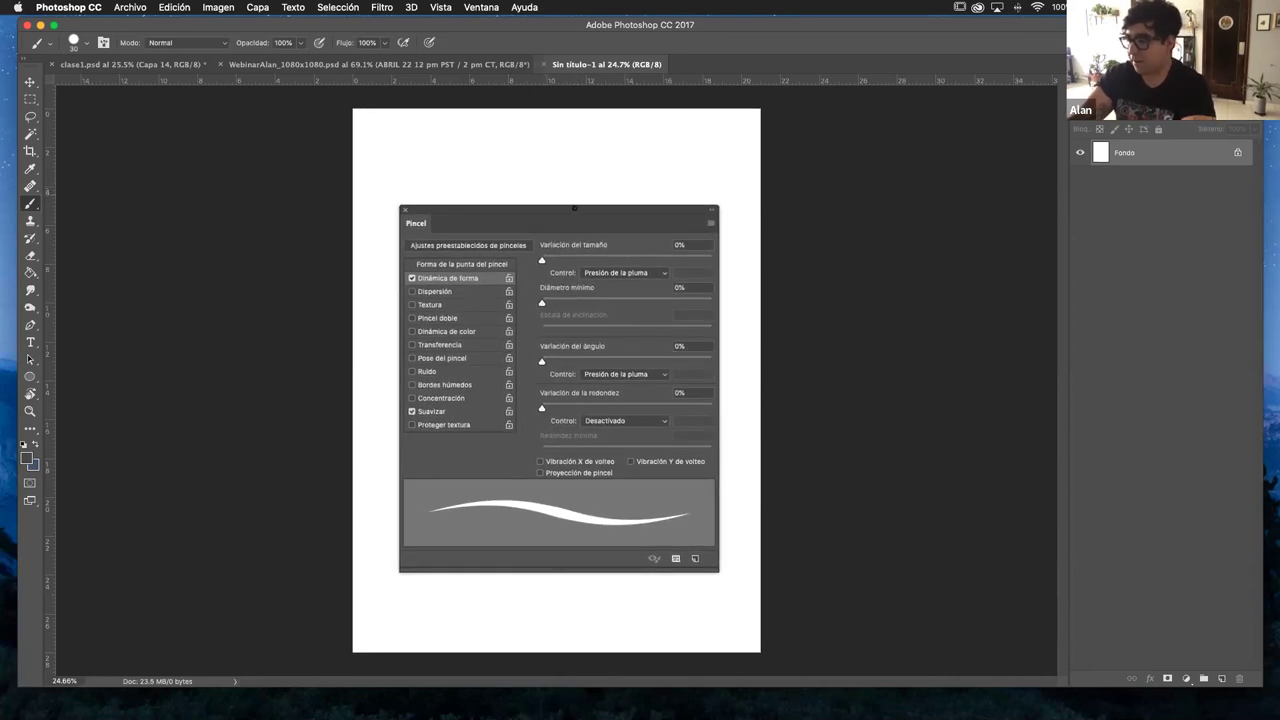
left_click_drag(408, 209, 410, 208)
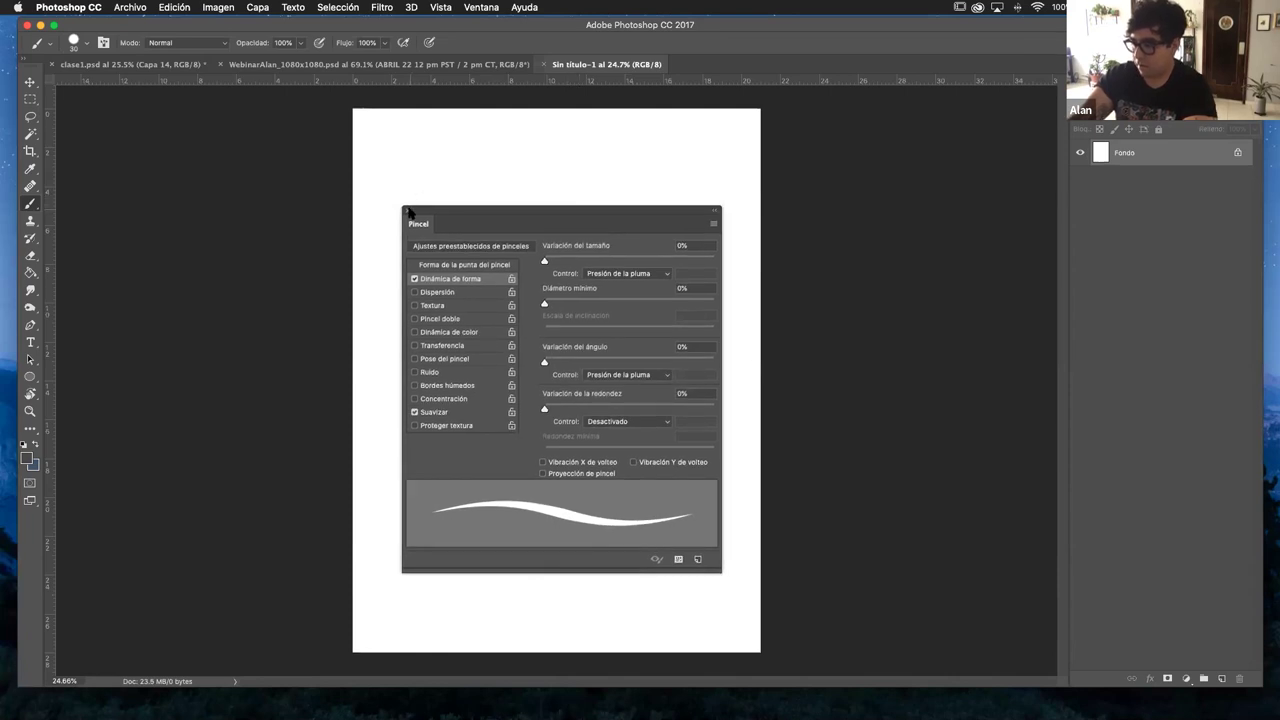
- Close the brush settings and switch to the Wacom tablet preferences for the Grip Pen
left_click_drag(561, 212, 573, 207)
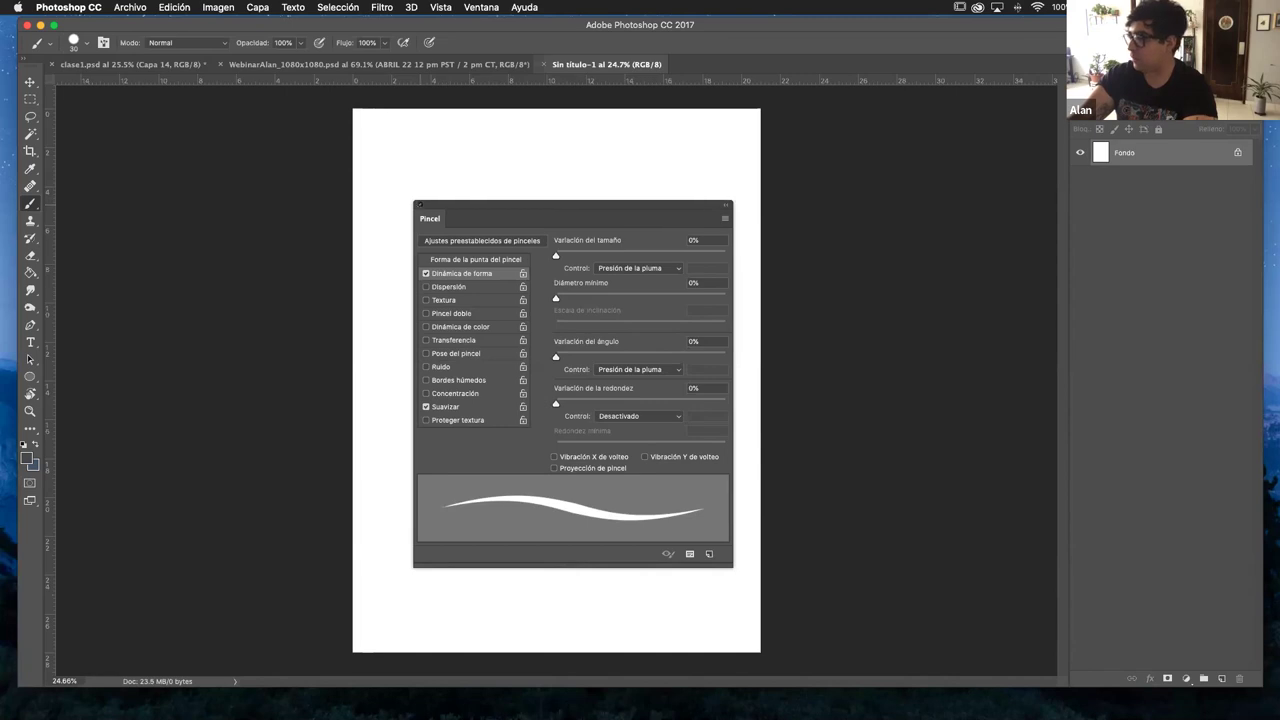
key("F5")
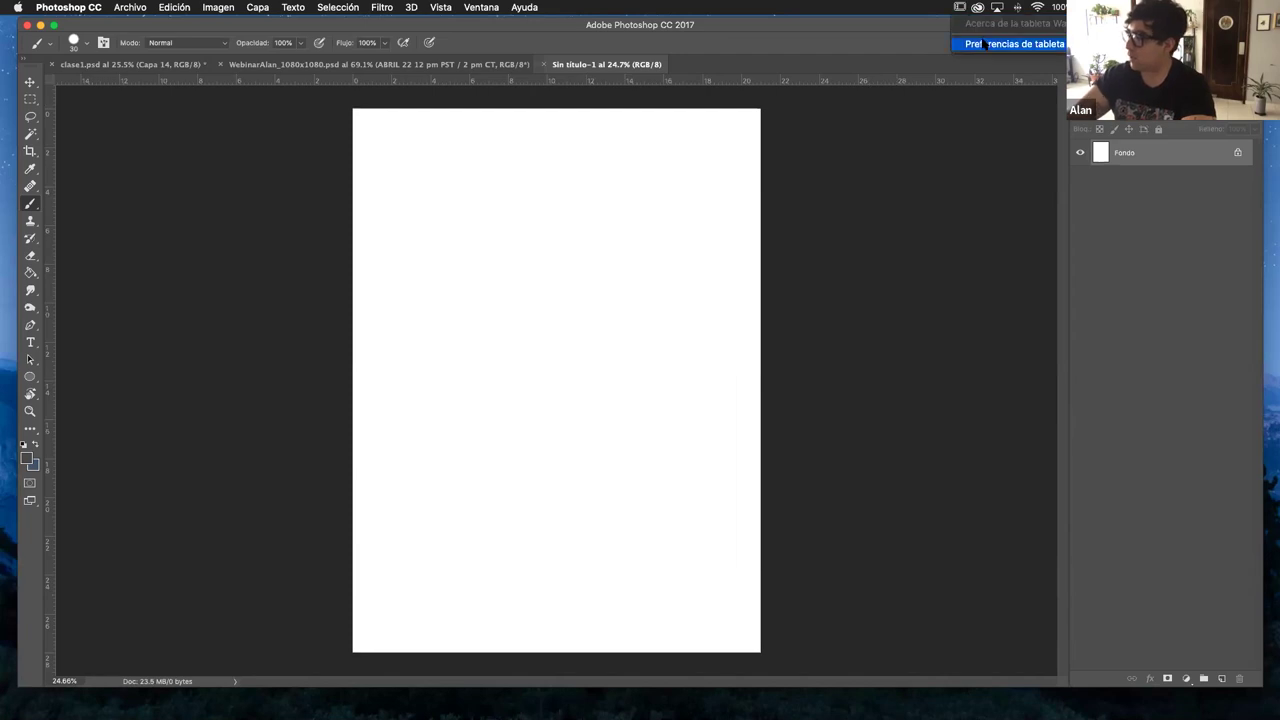
left_click(597, 268)
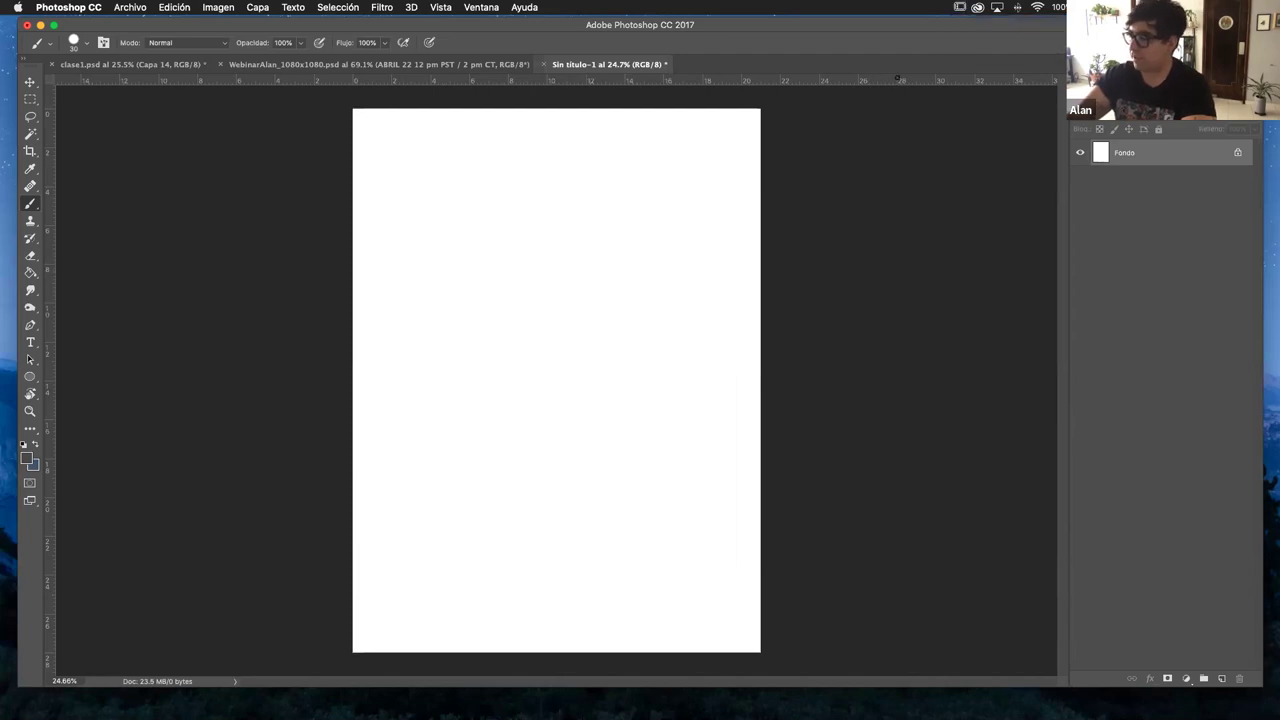
left_click(962, 8)
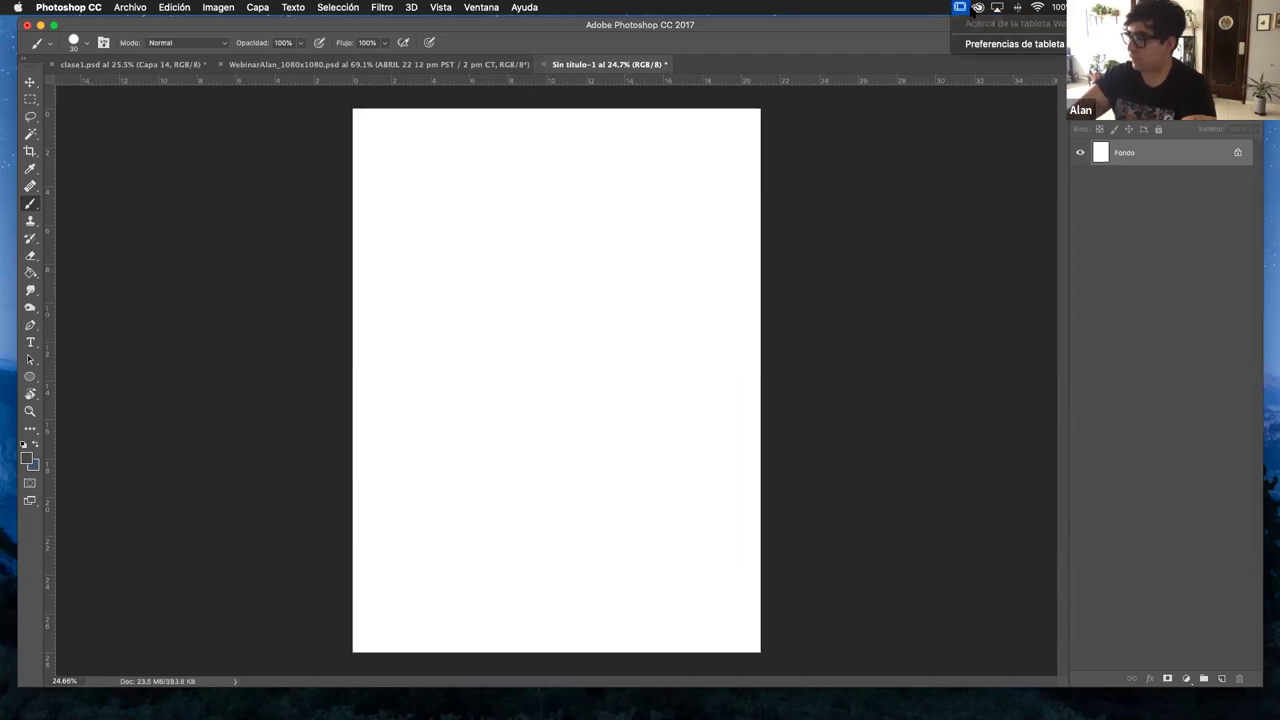
left_click(1000, 44)
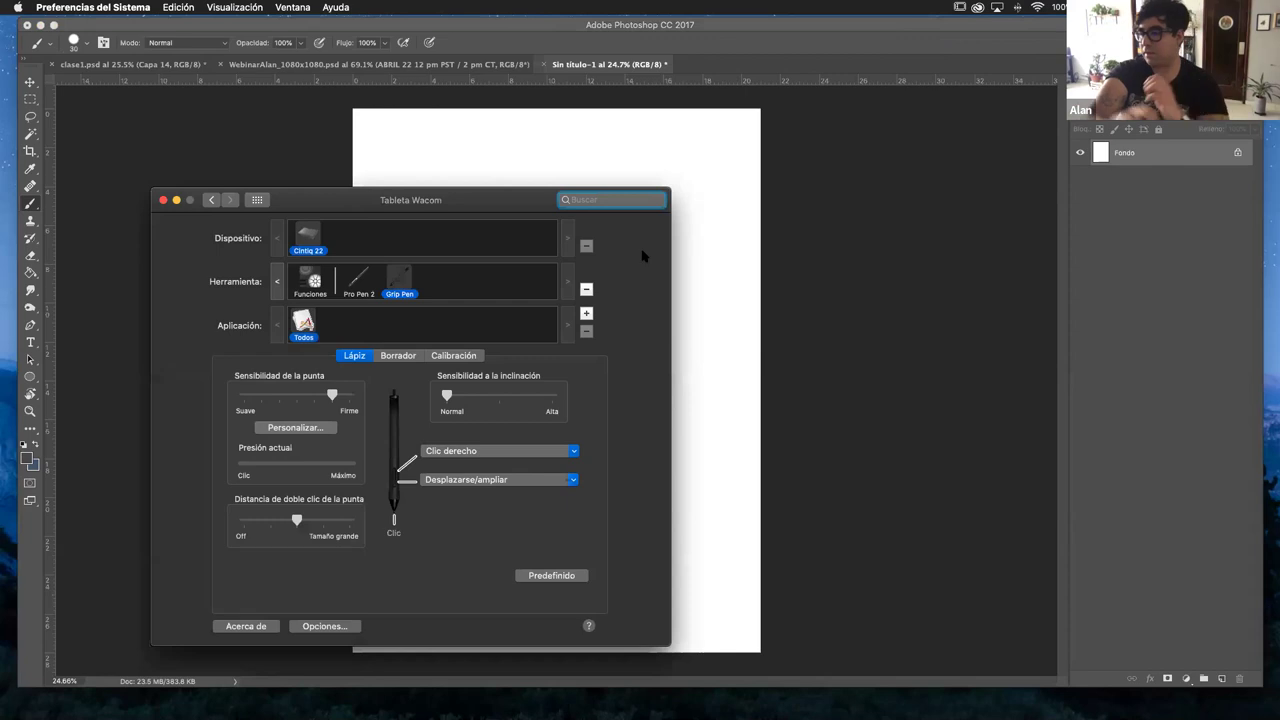
left_click_drag(425, 199, 527, 171)
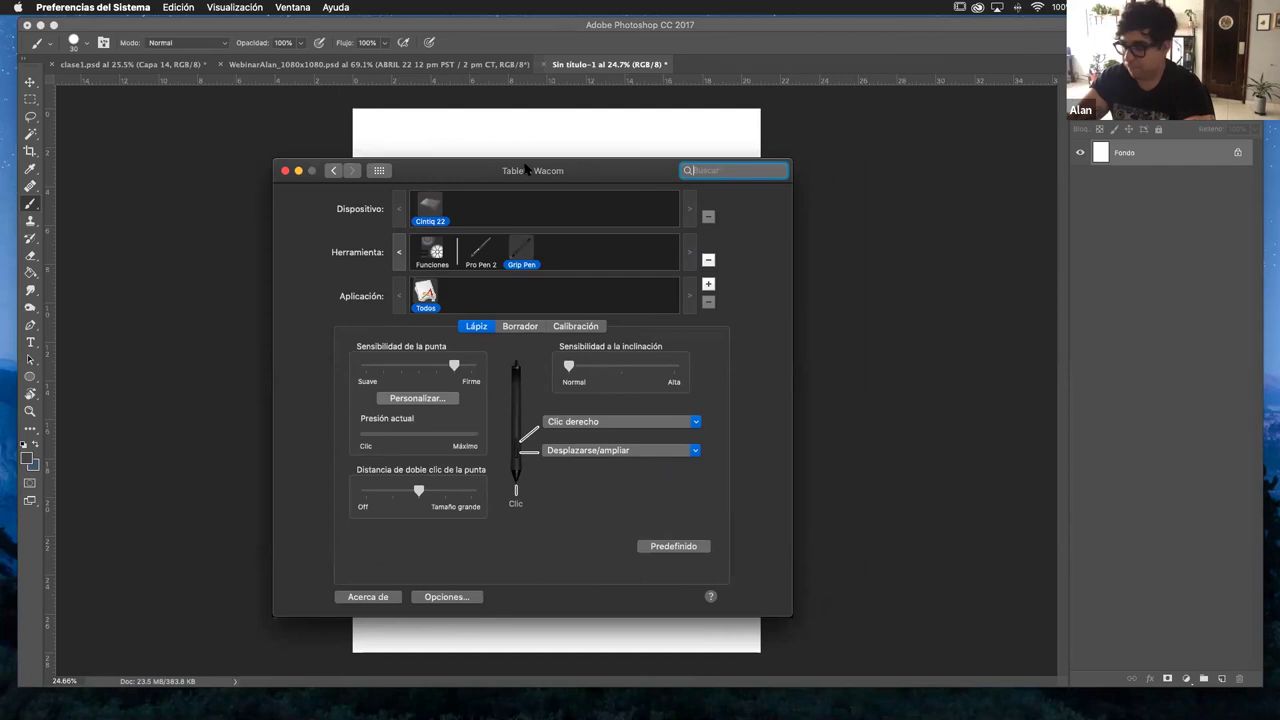
mouse_move(537, 168)
left_mouse_down()
mouse_move(548, 145)
mouse_move(530, 148)
left_mouse_up()
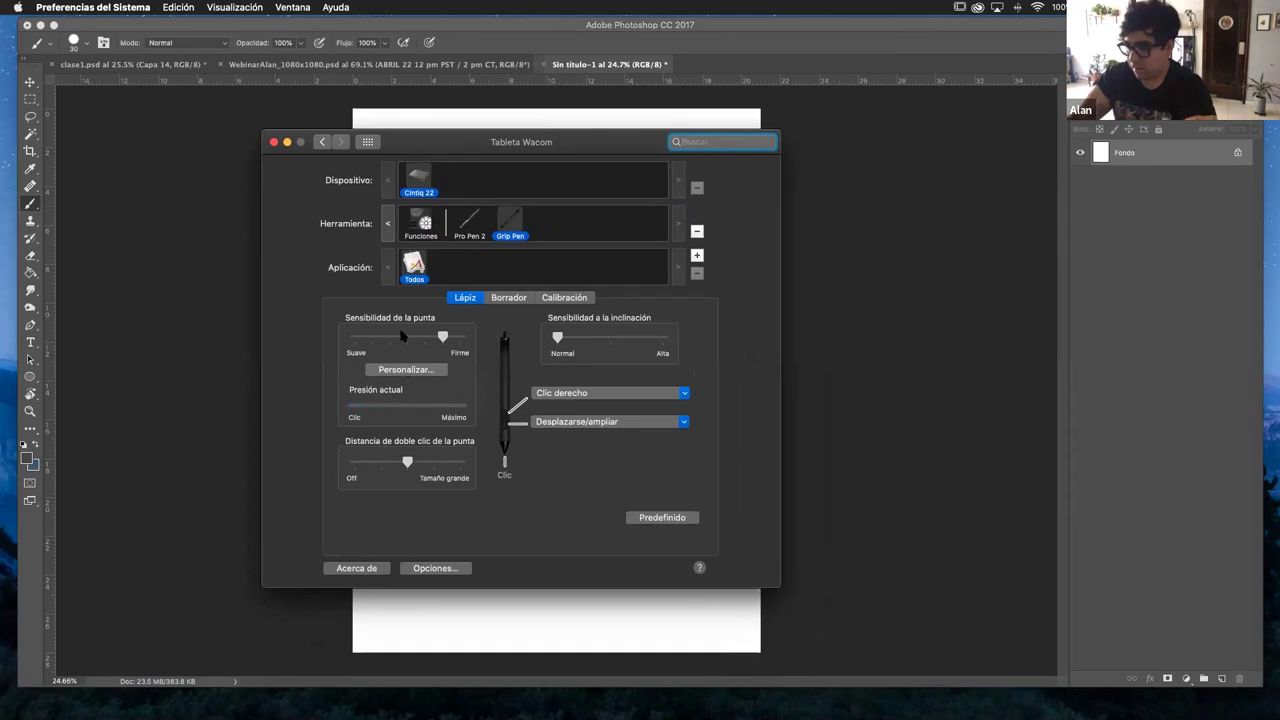
- Open the Grip Pen's custom tip pressure profile and try a nearly linear sensitivity curve with several test strokes
left_click(404, 371)
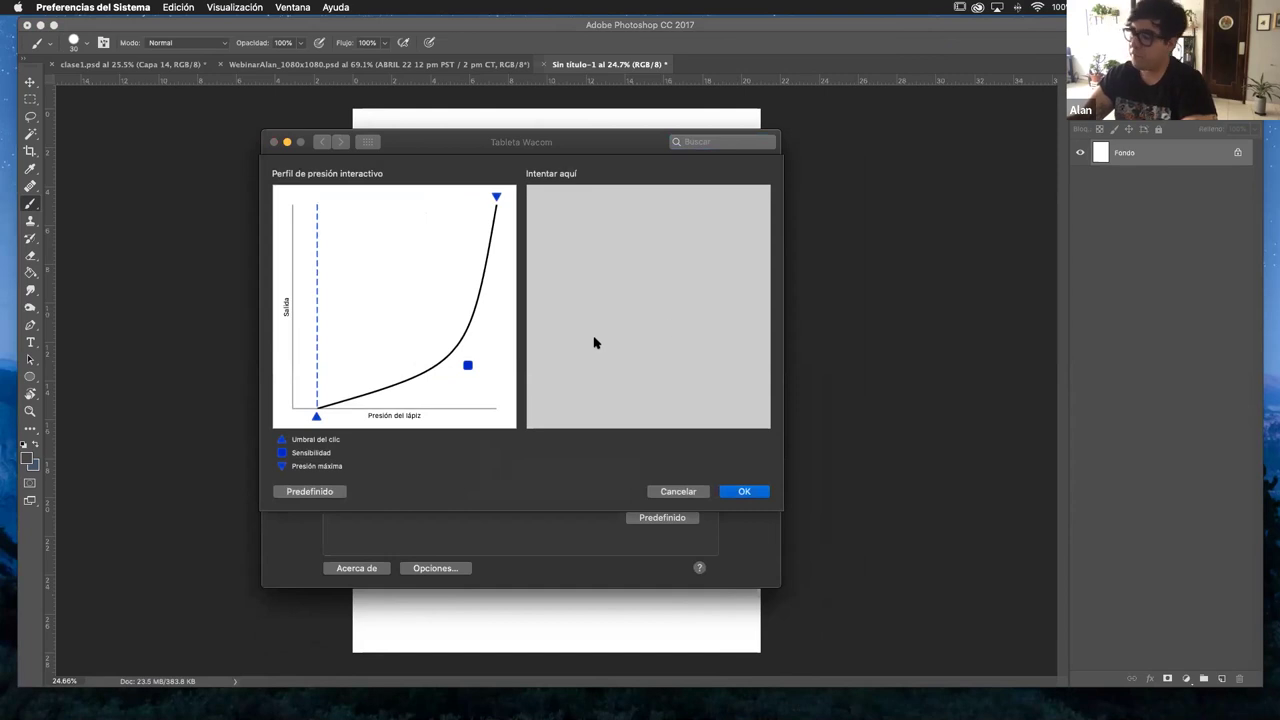
mouse_move(551, 140)
left_mouse_down()
mouse_move(786, 142)
mouse_move(536, 158)
mouse_move(548, 160)
left_mouse_up()
left_click_drag(456, 374, 416, 317)
mouse_move(568, 365)
left_mouse_down()
mouse_move(685, 270)
mouse_move(655, 348)
mouse_move(592, 408)
mouse_move(733, 300)
mouse_move(708, 228)
mouse_move(555, 320)
mouse_move(550, 310)
mouse_move(640, 255)
mouse_move(671, 403)
mouse_move(716, 284)
left_mouse_up()
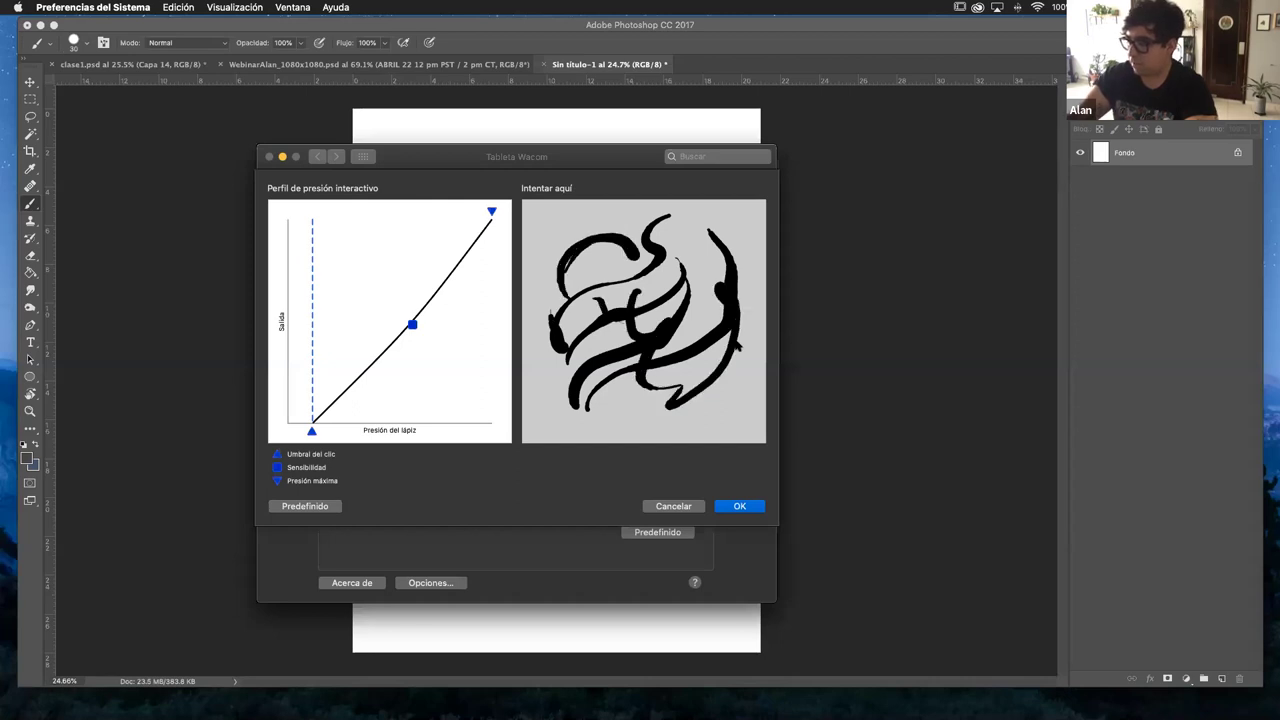
mouse_move(563, 332)
left_mouse_down()
mouse_move(585, 297)
mouse_move(674, 251)
mouse_move(596, 322)
mouse_move(565, 392)
mouse_move(710, 284)
mouse_move(708, 315)
mouse_move(662, 370)
mouse_move(704, 337)
left_mouse_up()
mouse_move(713, 258)
left_mouse_down()
mouse_move(727, 319)
mouse_move(694, 370)
left_mouse_up()
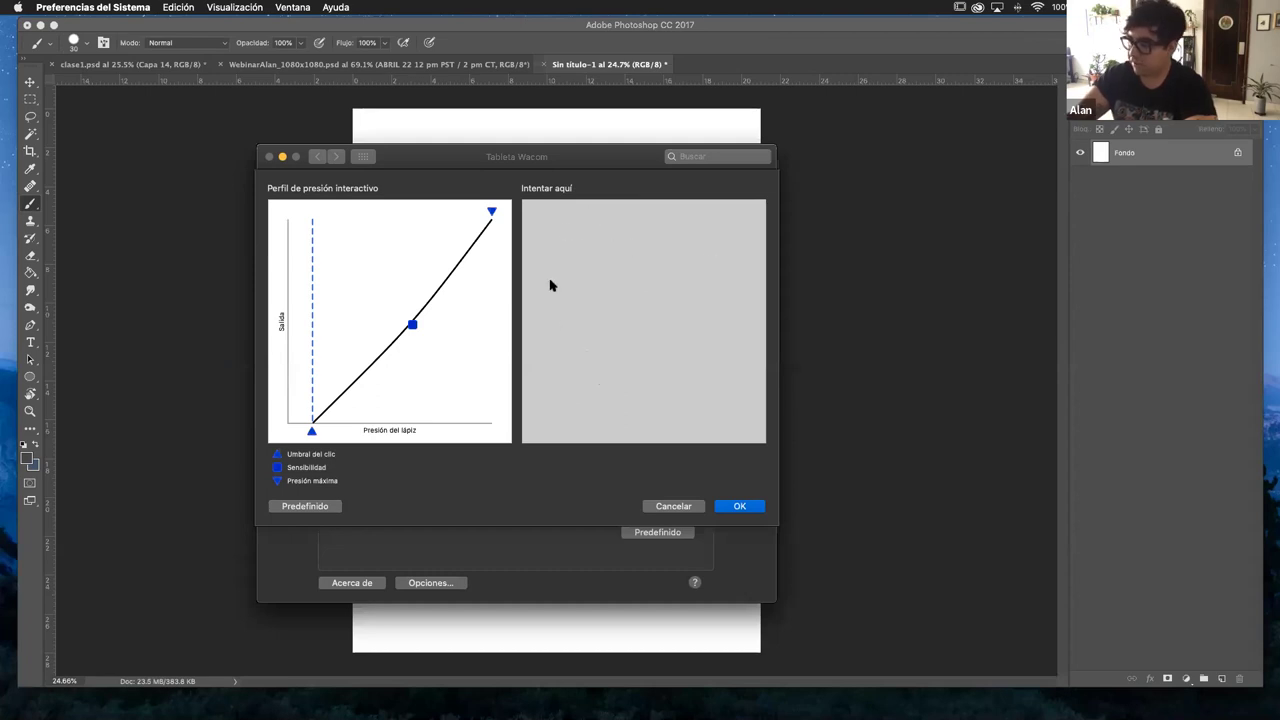
left_click_drag(560, 356, 665, 258)
left_click_drag(563, 360, 703, 233)
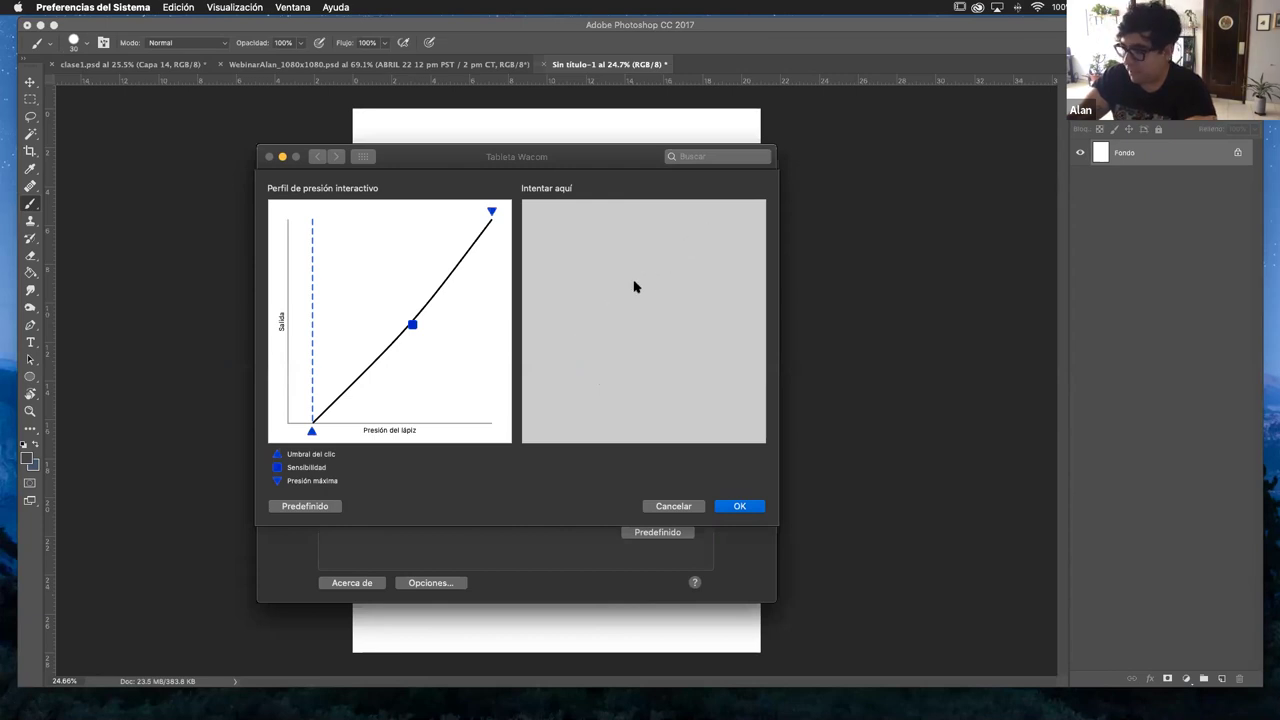
left_click_drag(557, 365, 670, 258)
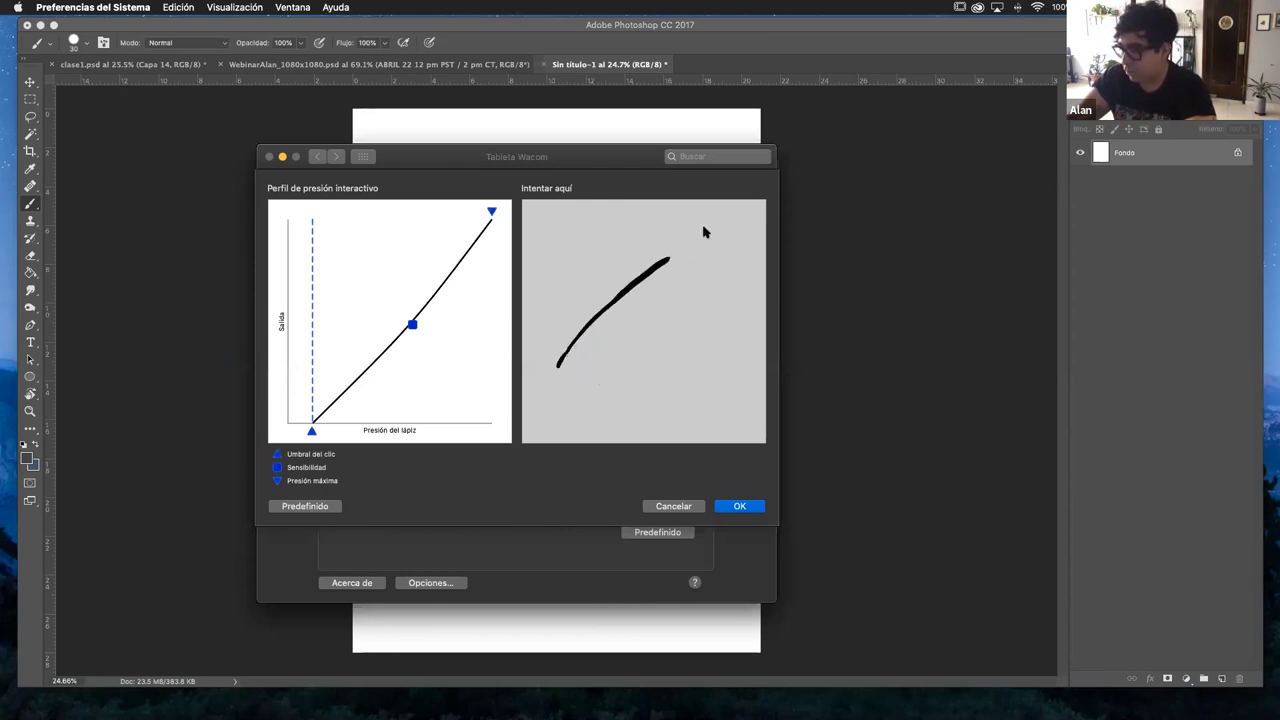
- Try firmer, more strongly bent sensitivity curves in the pressure profile with test strokes, and cancel the profile changes
mouse_move(412, 325)
left_mouse_down()
mouse_move(457, 374)
mouse_move(400, 305)
mouse_move(459, 377)
mouse_move(411, 306)
mouse_move(451, 371)
mouse_move(416, 325)
mouse_move(432, 344)
left_mouse_up()
left_click_drag(585, 372, 652, 292)
left_click_drag(432, 344, 454, 371)
left_click_drag(570, 376, 670, 260)
left_click_drag(589, 370, 692, 253)
left_click_drag(590, 372, 690, 250)
left_click(579, 370)
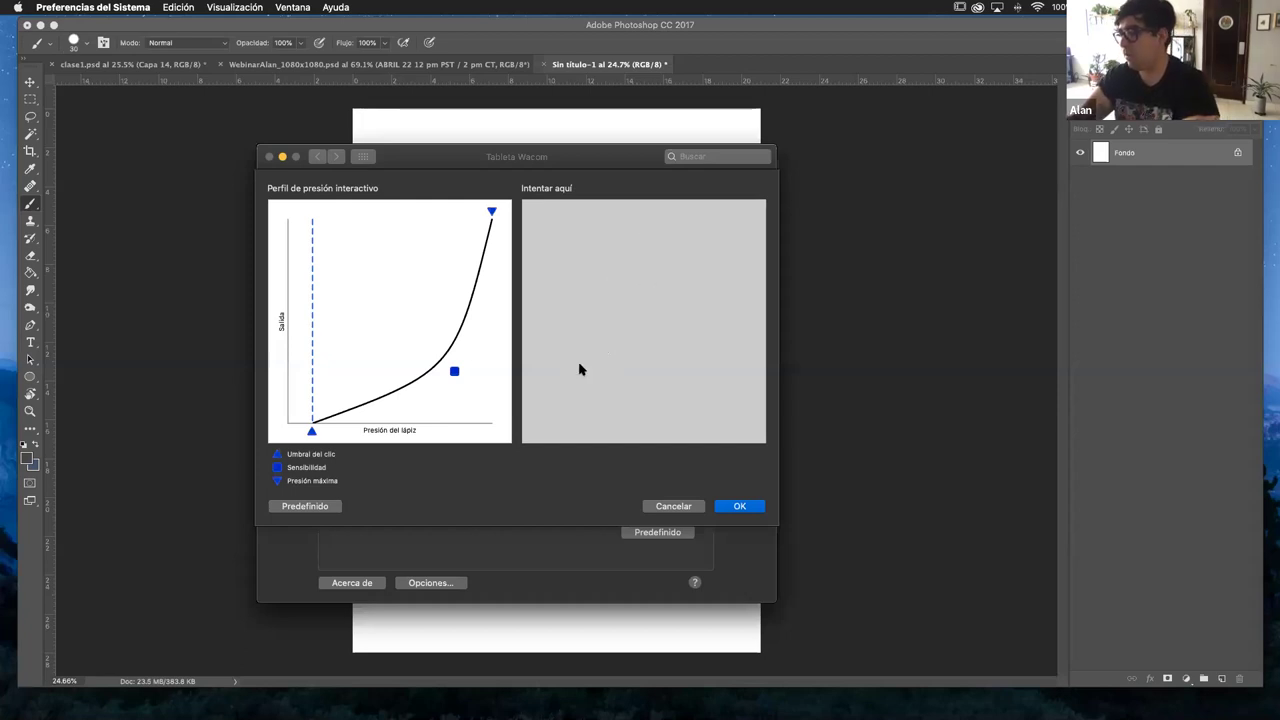
left_click_drag(571, 375, 664, 278)
left_click(534, 369)
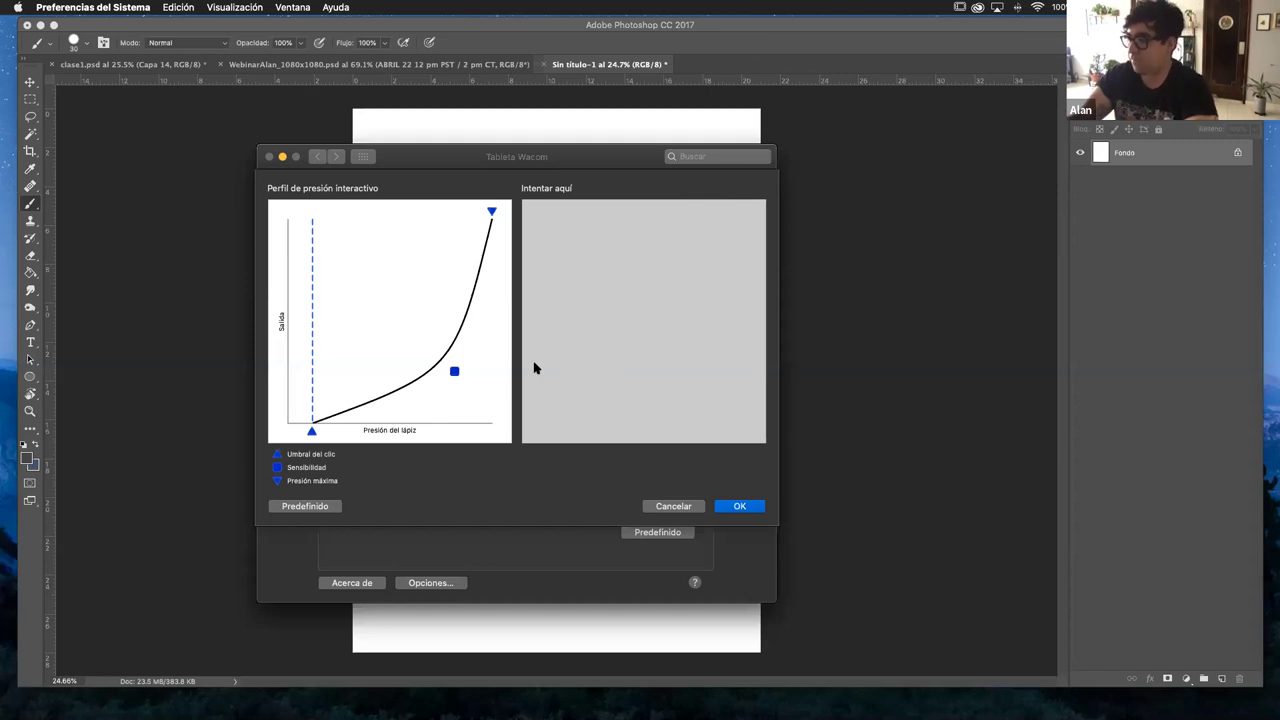
left_click_drag(571, 386, 674, 280)
left_click_drag(574, 390, 705, 260)
left_click_drag(600, 381, 677, 298)
left_click_drag(454, 371, 461, 376)
left_click(665, 506)
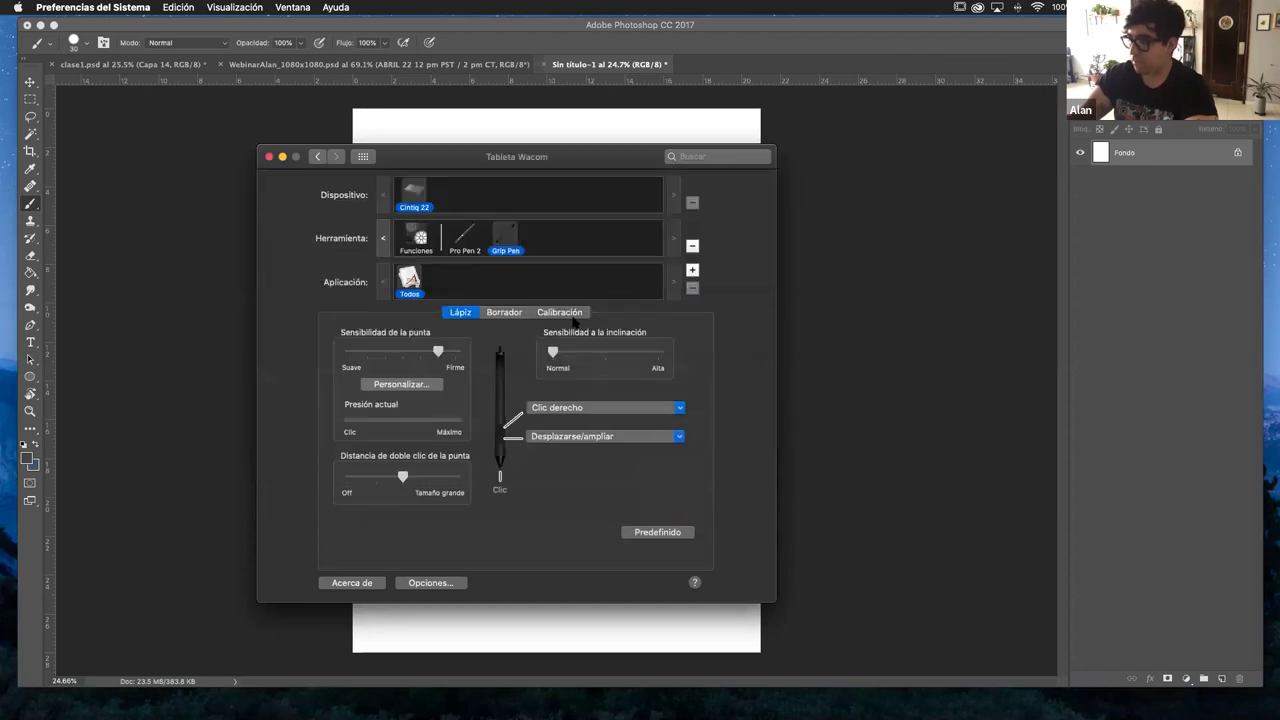
- Return to the System Preferences overview and reopen the Tableta Wacom settings
left_click_drag(519, 158, 501, 168)
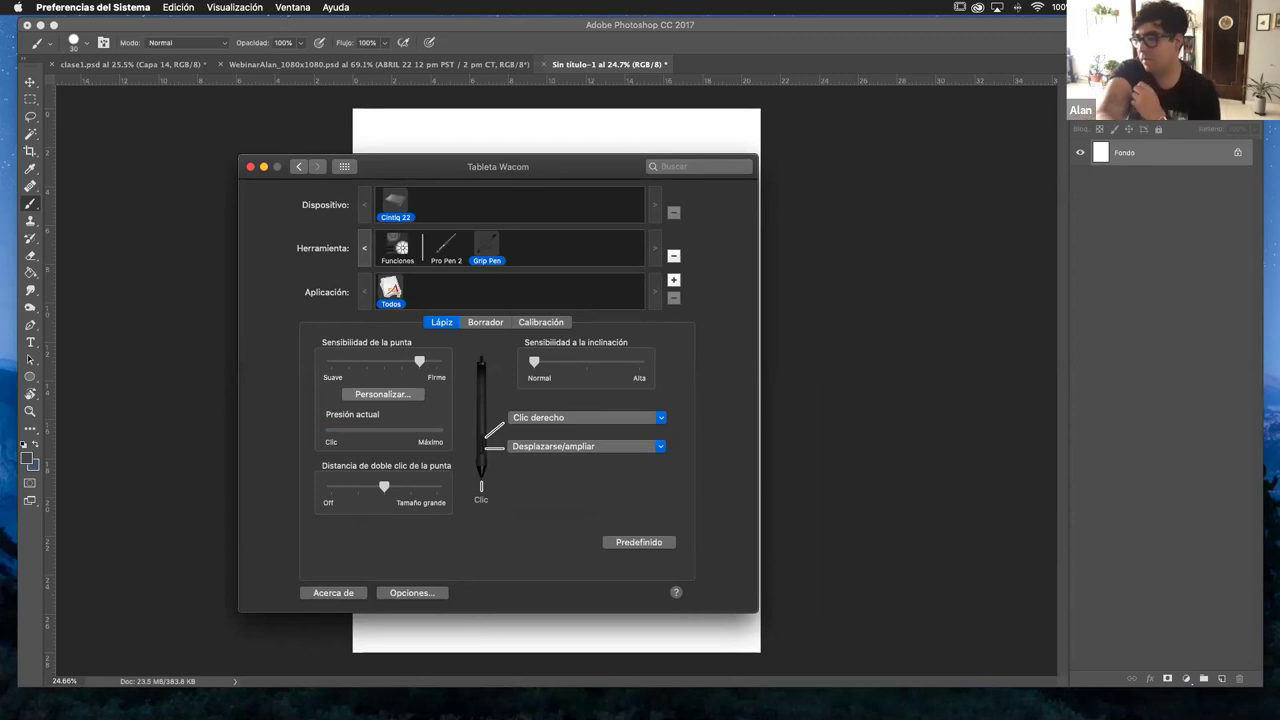
left_click(300, 167)
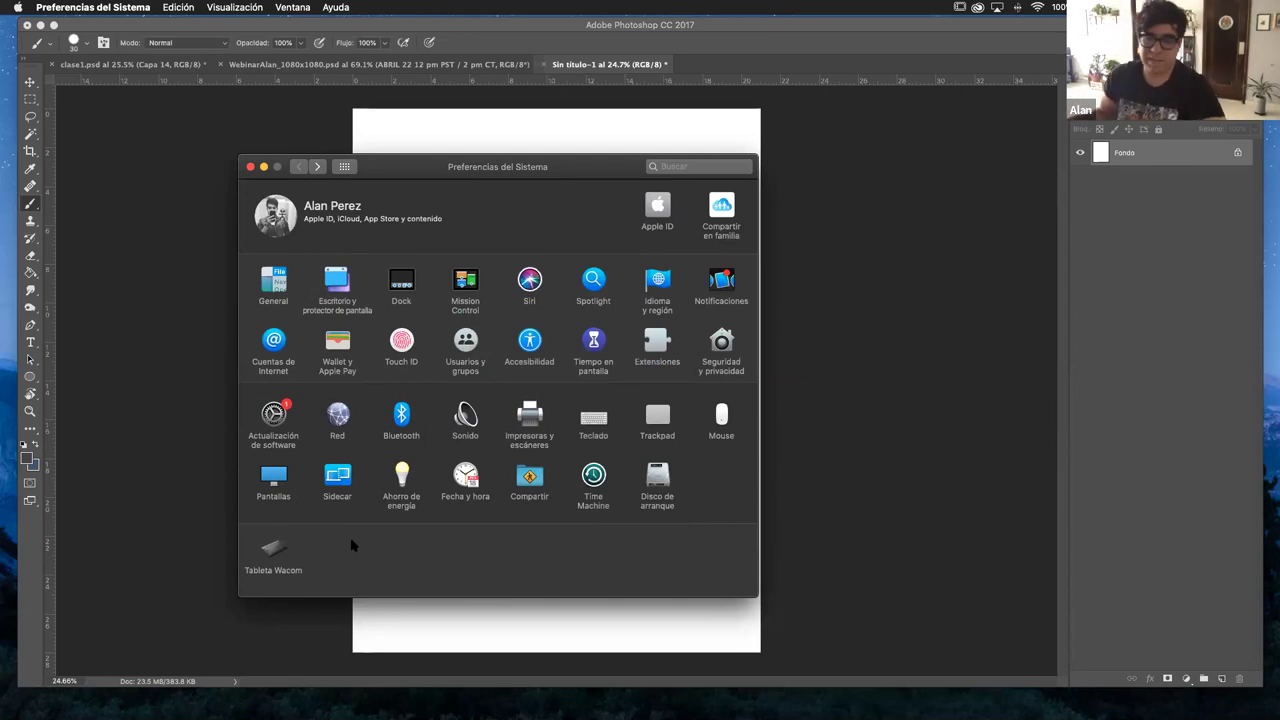
left_click(275, 550)
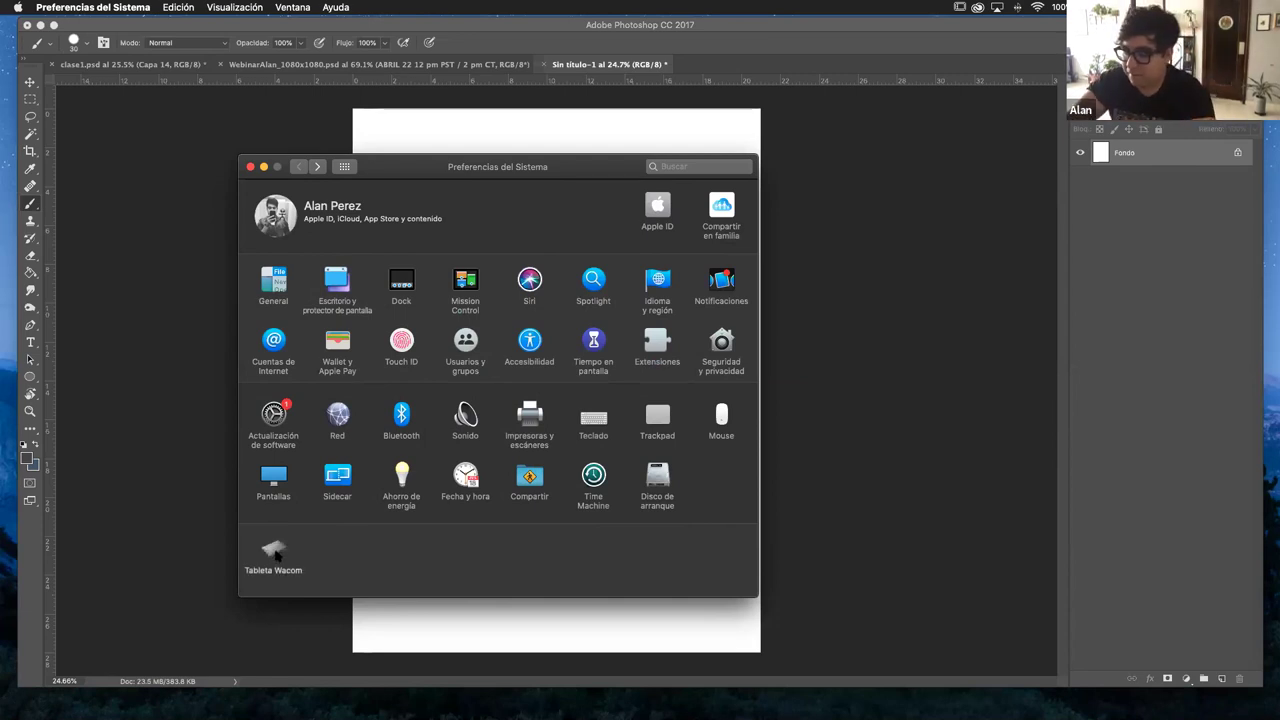
left_click_drag(530, 166, 580, 151)
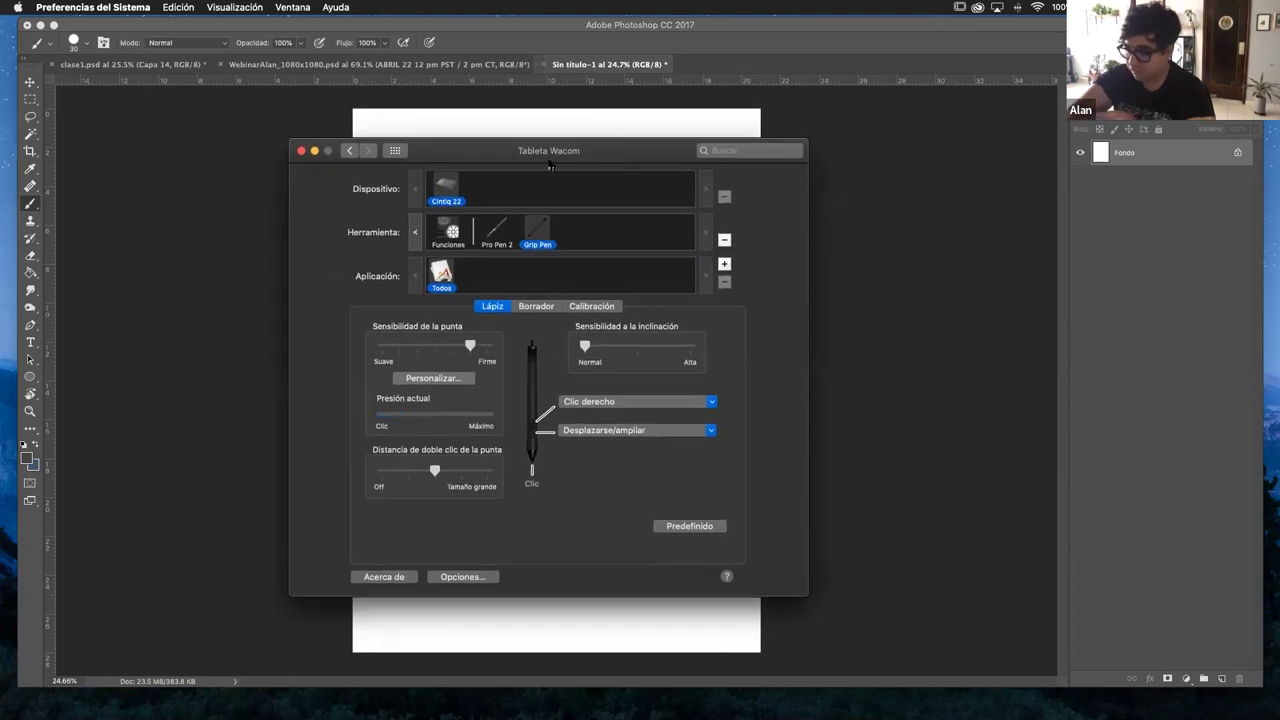
left_click_drag(556, 151, 534, 131)
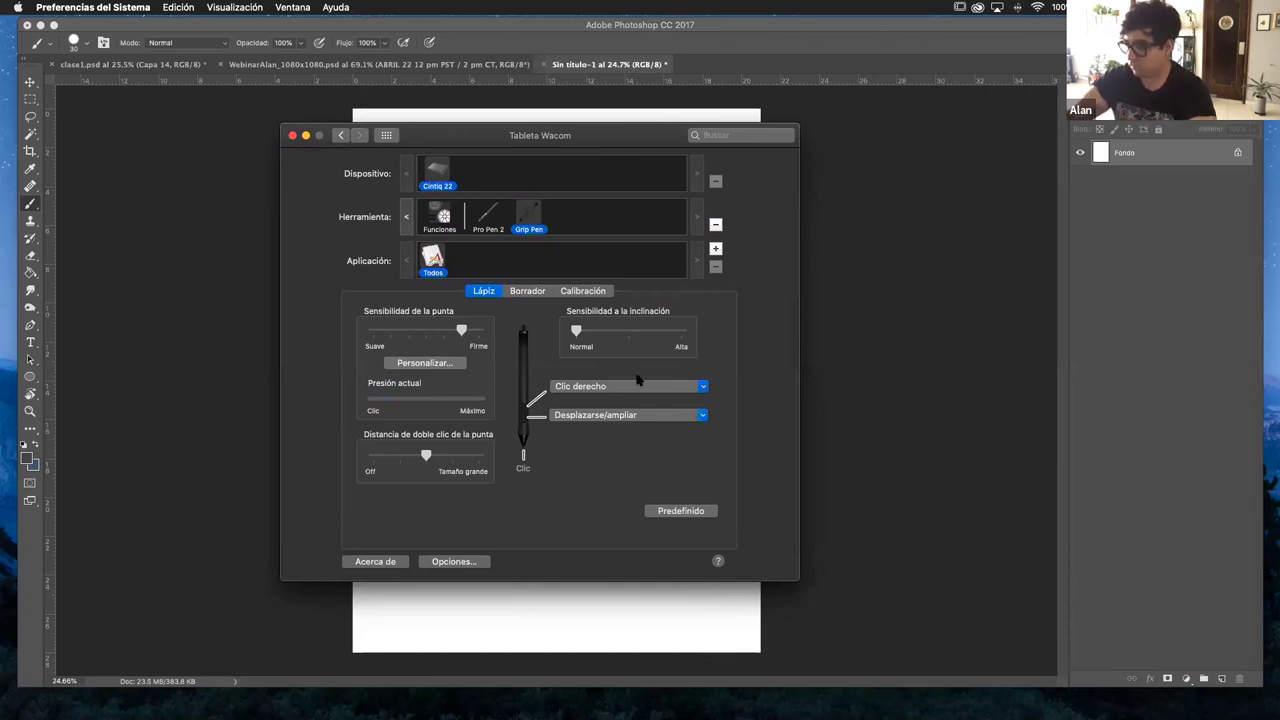
left_click_drag(543, 131, 575, 158)
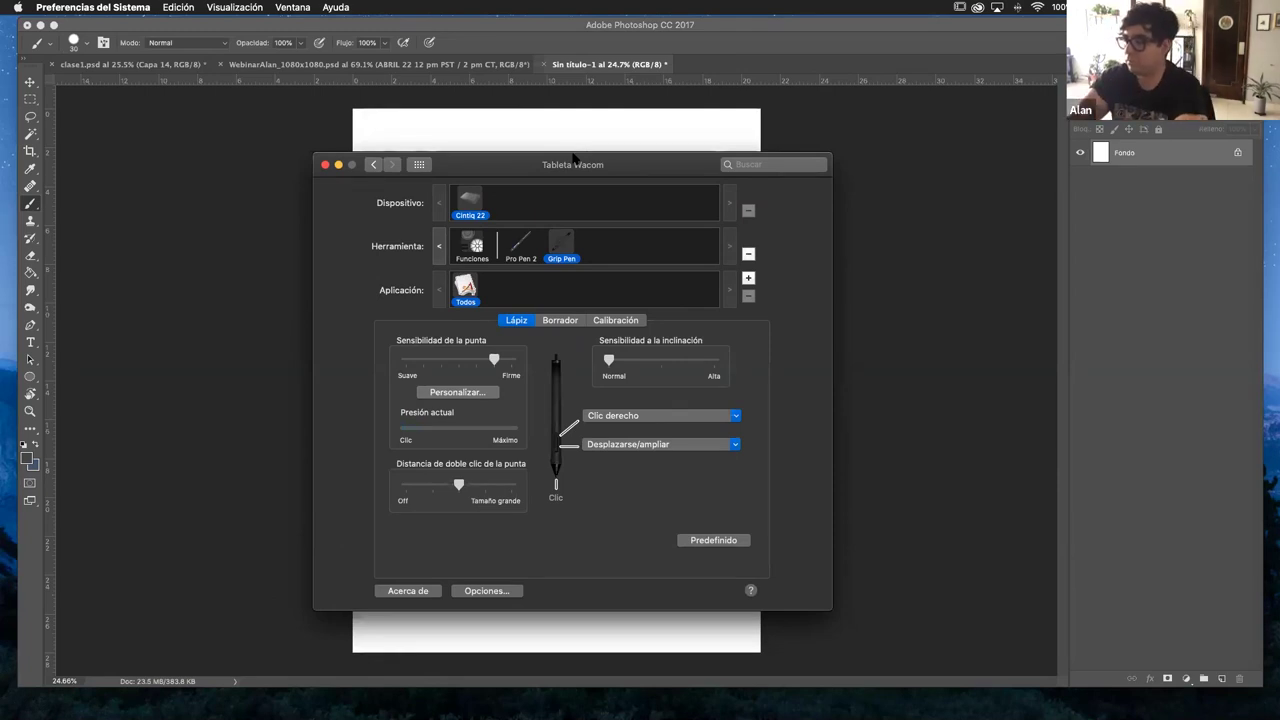
left_click_drag(575, 158, 547, 171)
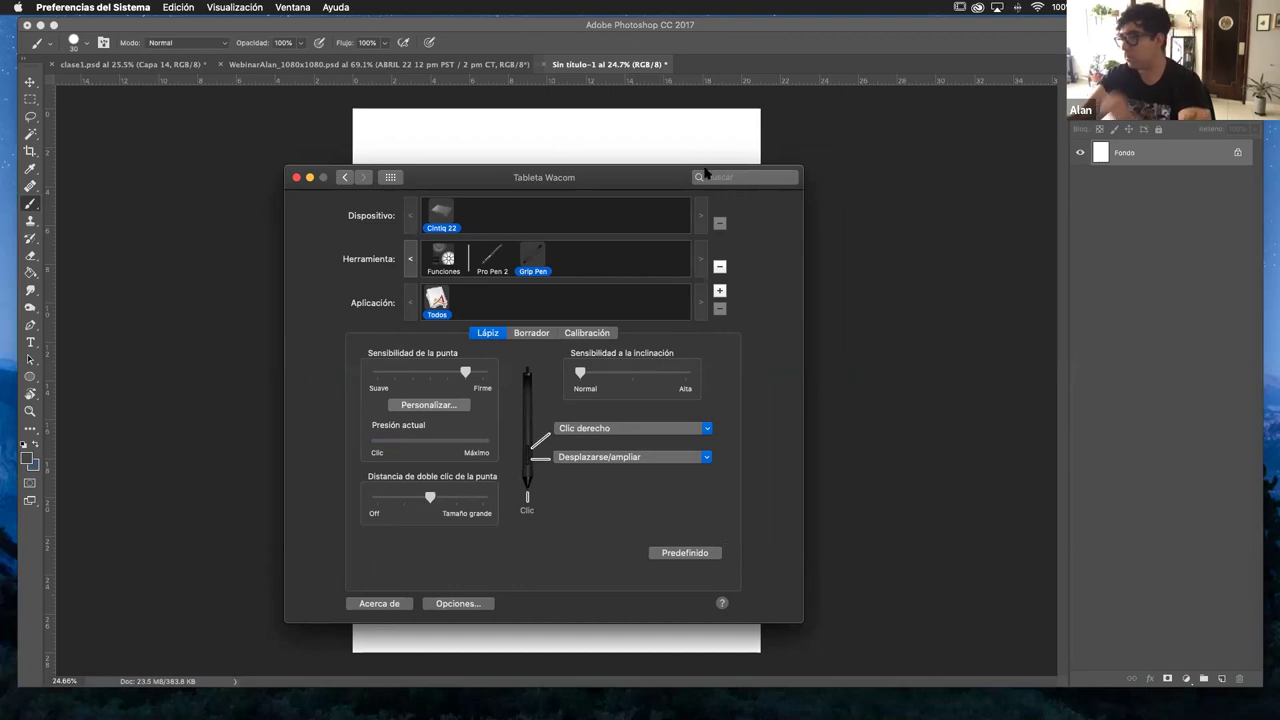
left_click_drag(545, 177, 546, 142)
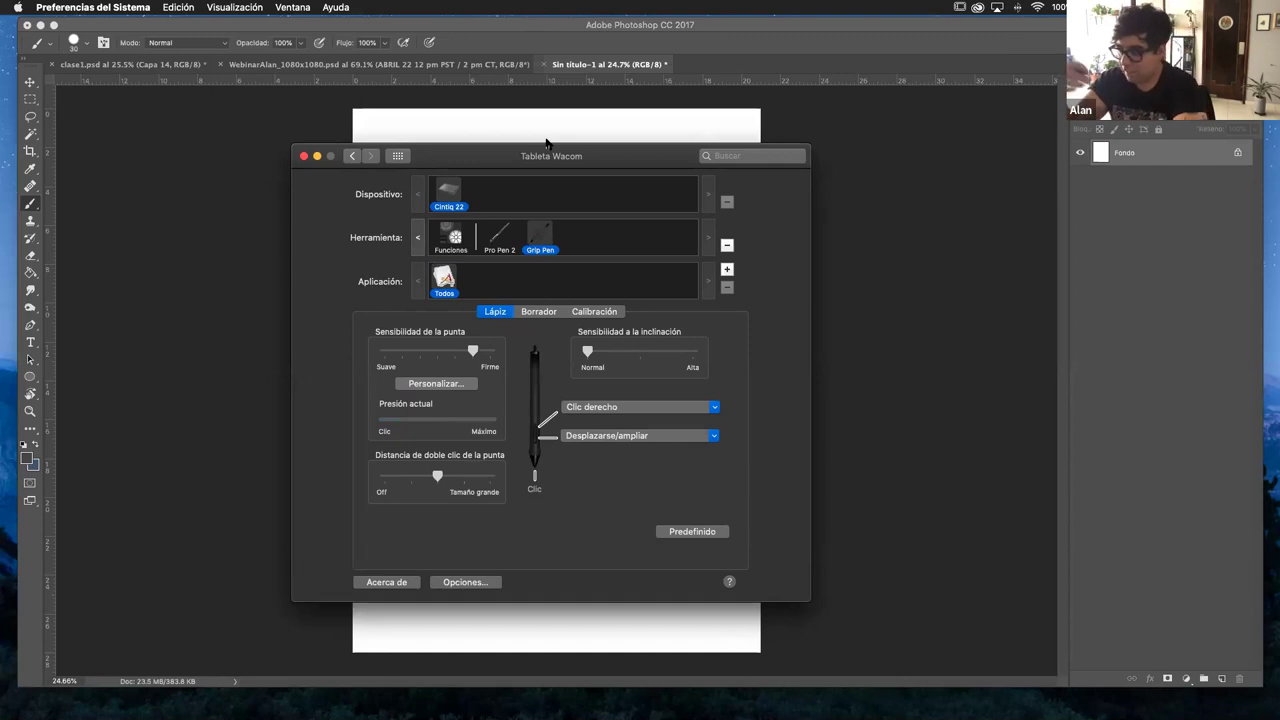
left_click_drag(552, 157, 537, 157)
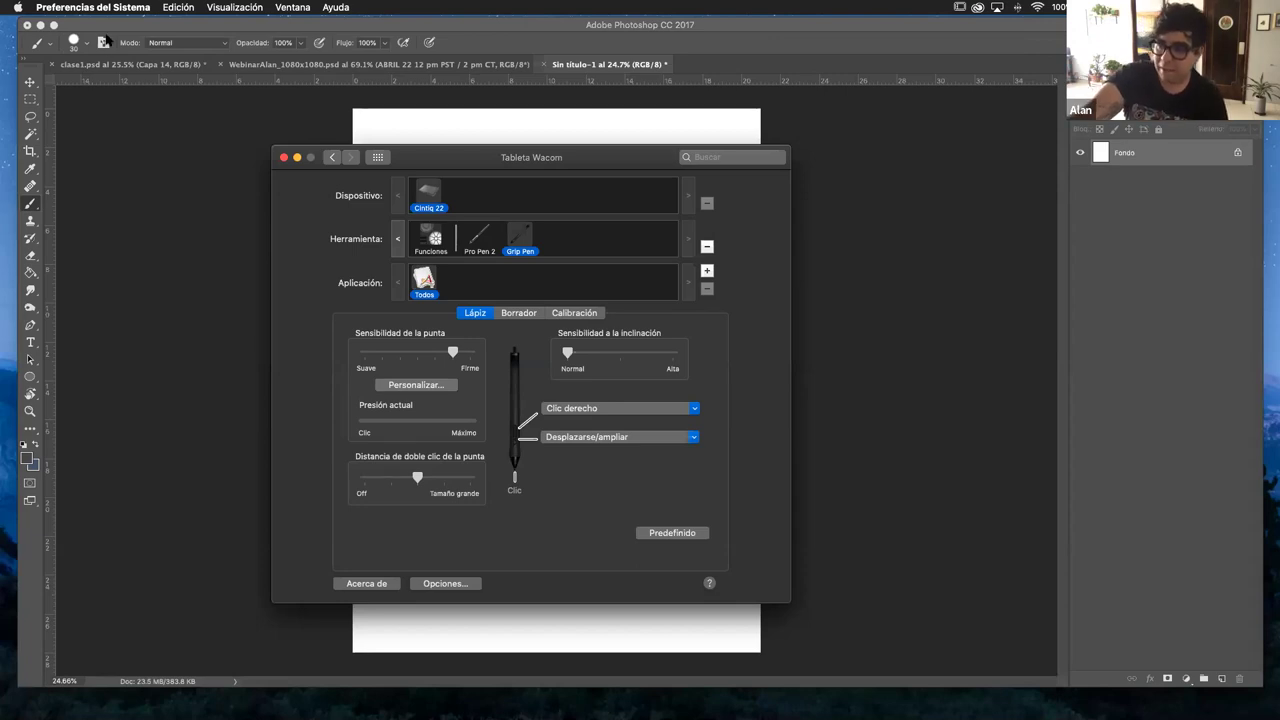
mouse_move(588, 156)
left_mouse_down()
mouse_move(618, 144)
mouse_move(604, 152)
left_mouse_up()
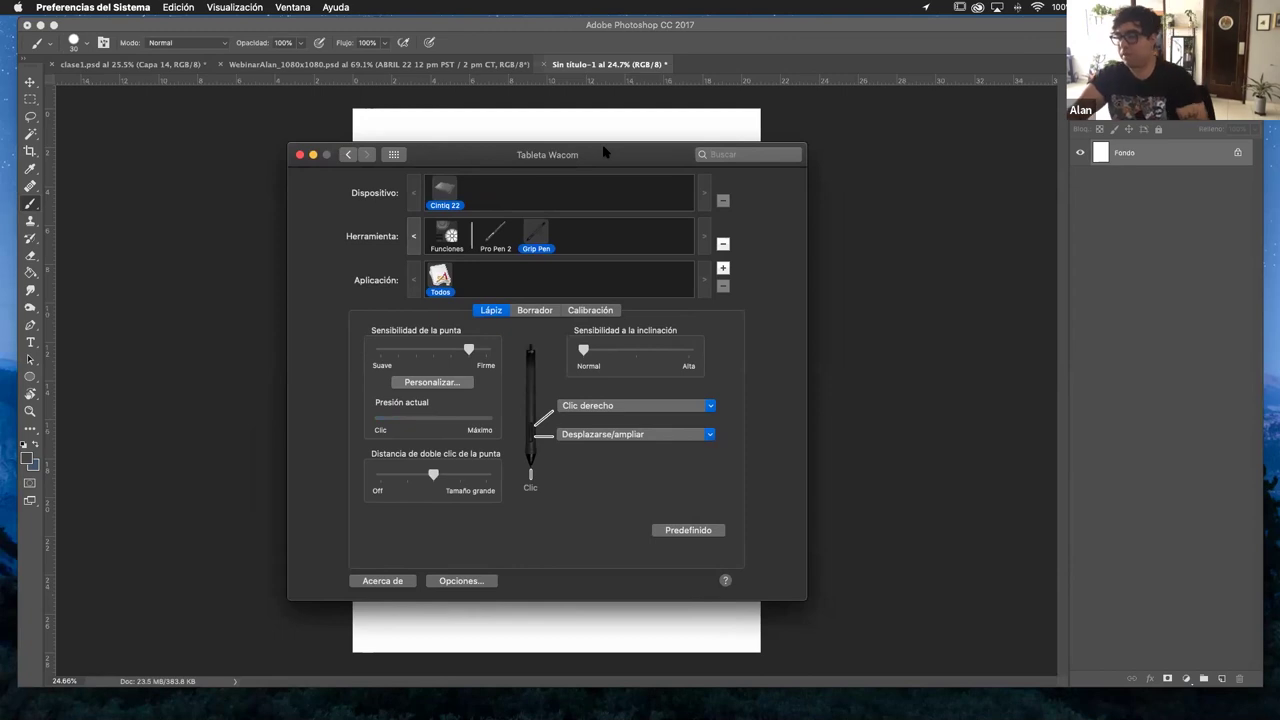
- Review the function choices for the Grip Pen's lower side switch and assign the navigation function Desplazarse/ampliar, accepting its speed setting
left_click(709, 436)
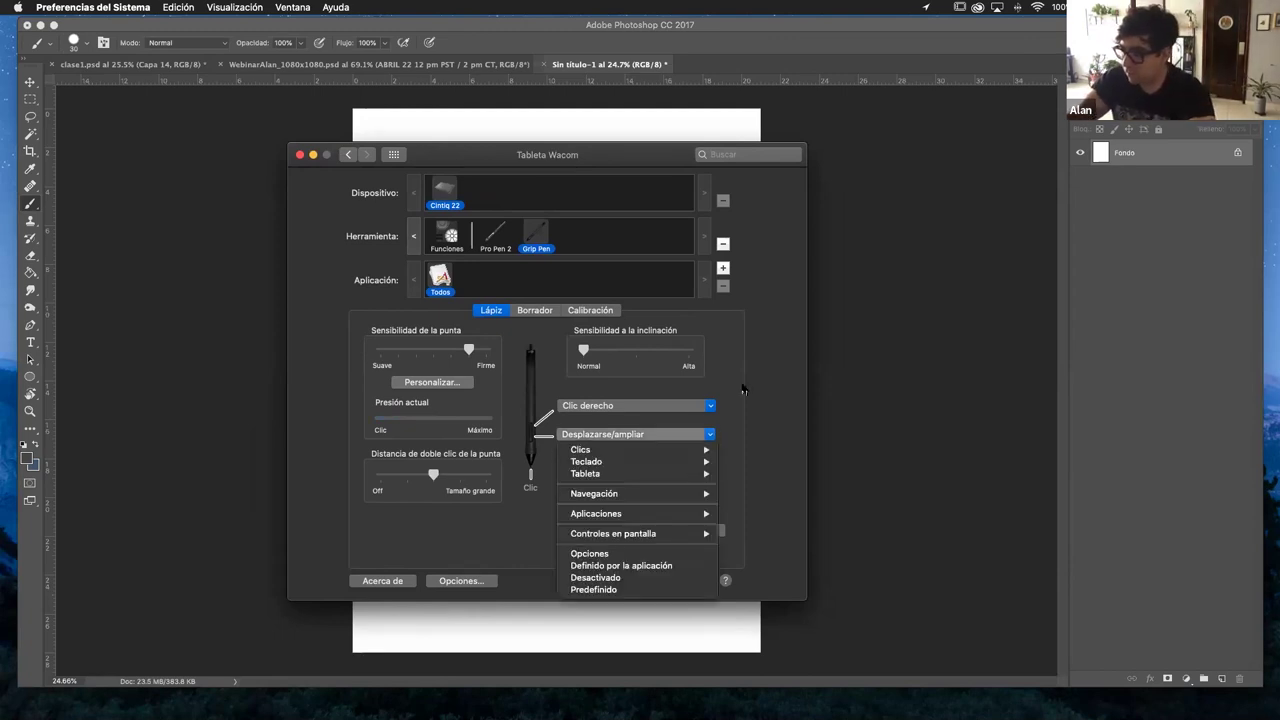
left_click(786, 384)
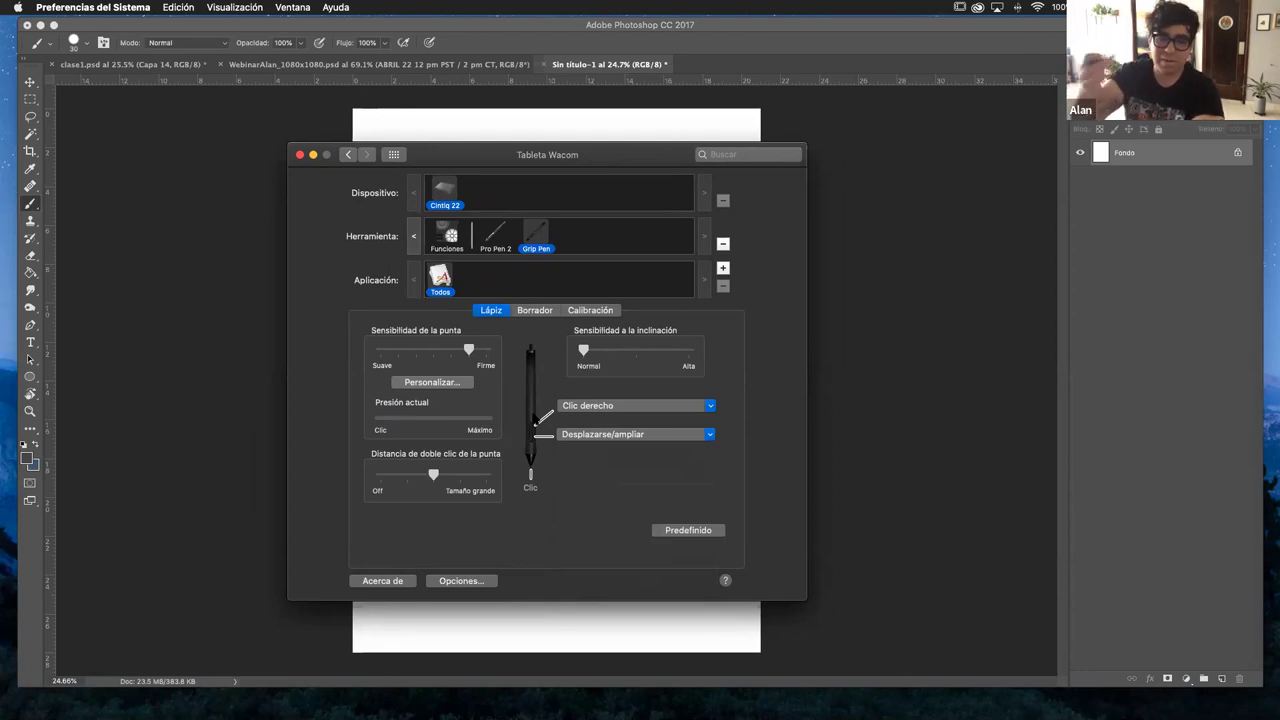
left_click(709, 436)
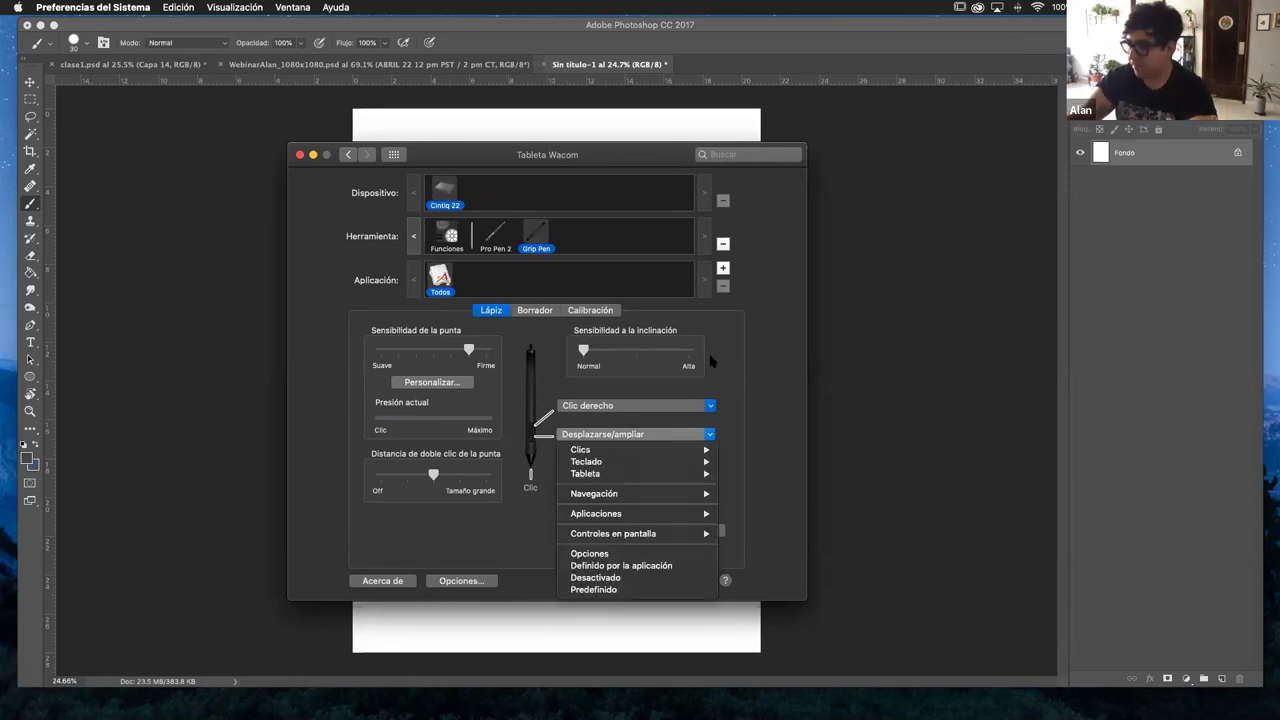
left_click(750, 408)
left_click(709, 434)
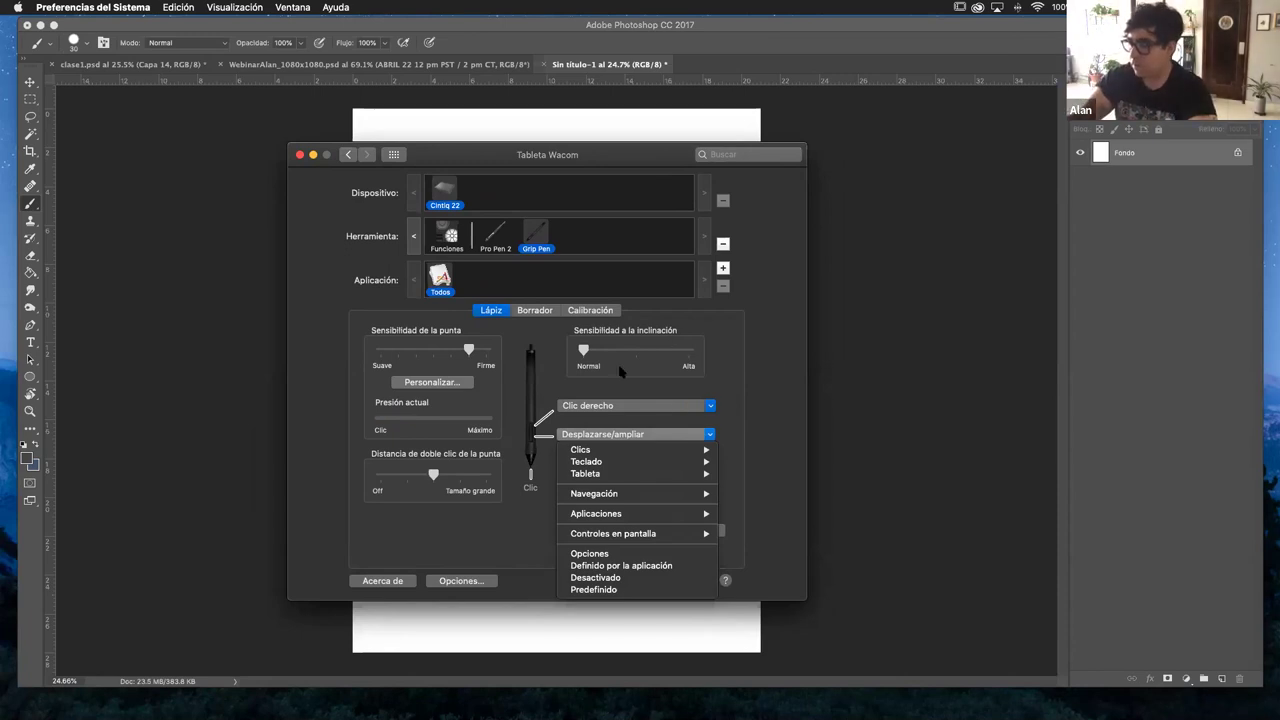
mouse_move(680, 495)
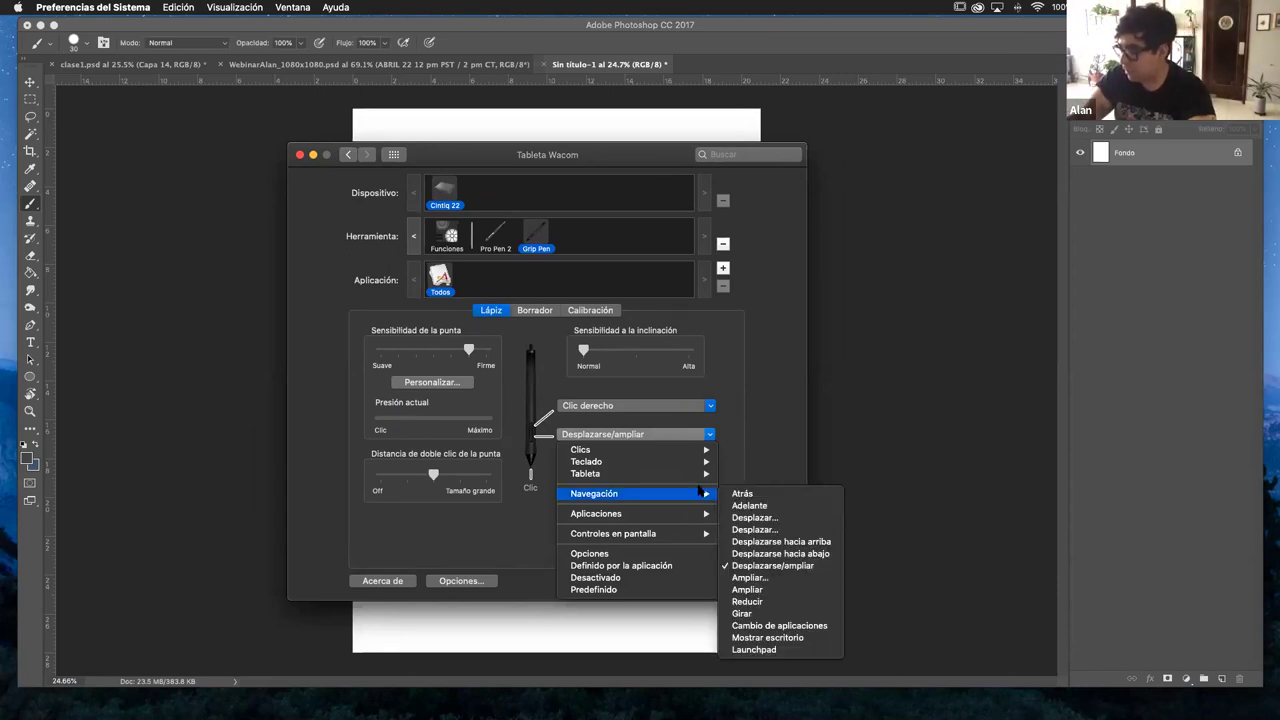
left_click(751, 423)
left_click(709, 434)
mouse_move(700, 494)
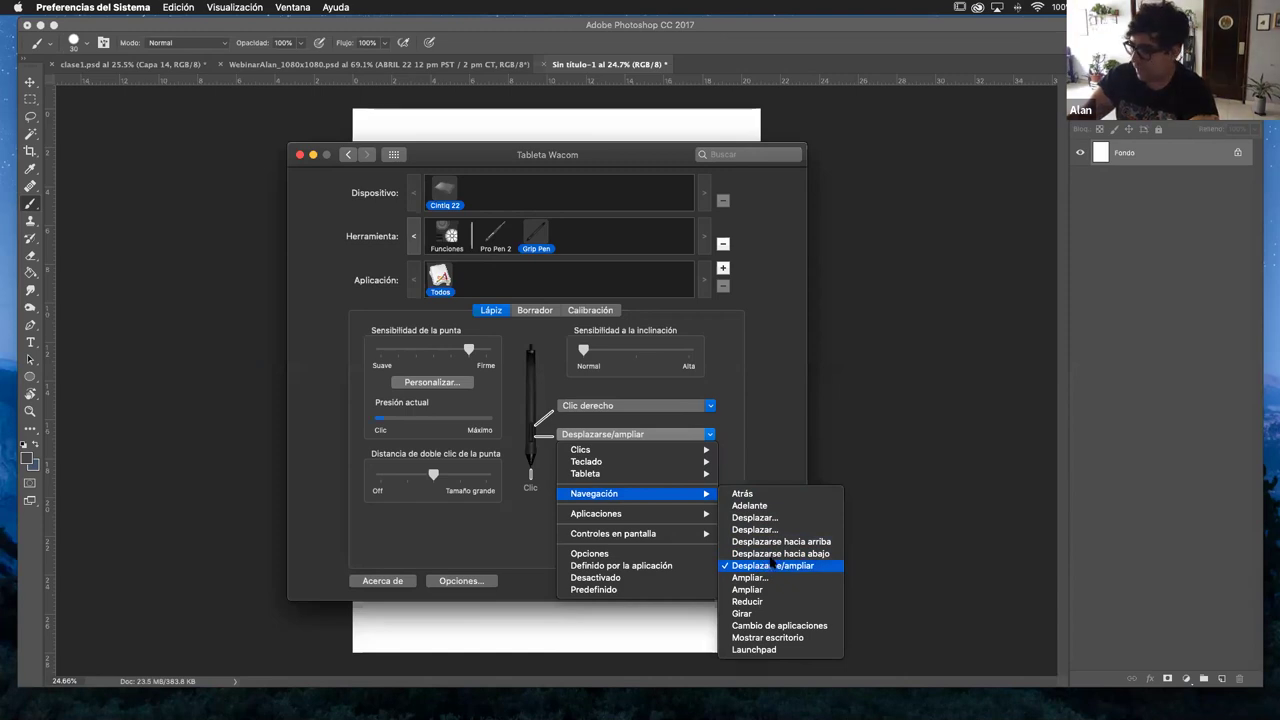
left_click(772, 565)
left_click(667, 257)
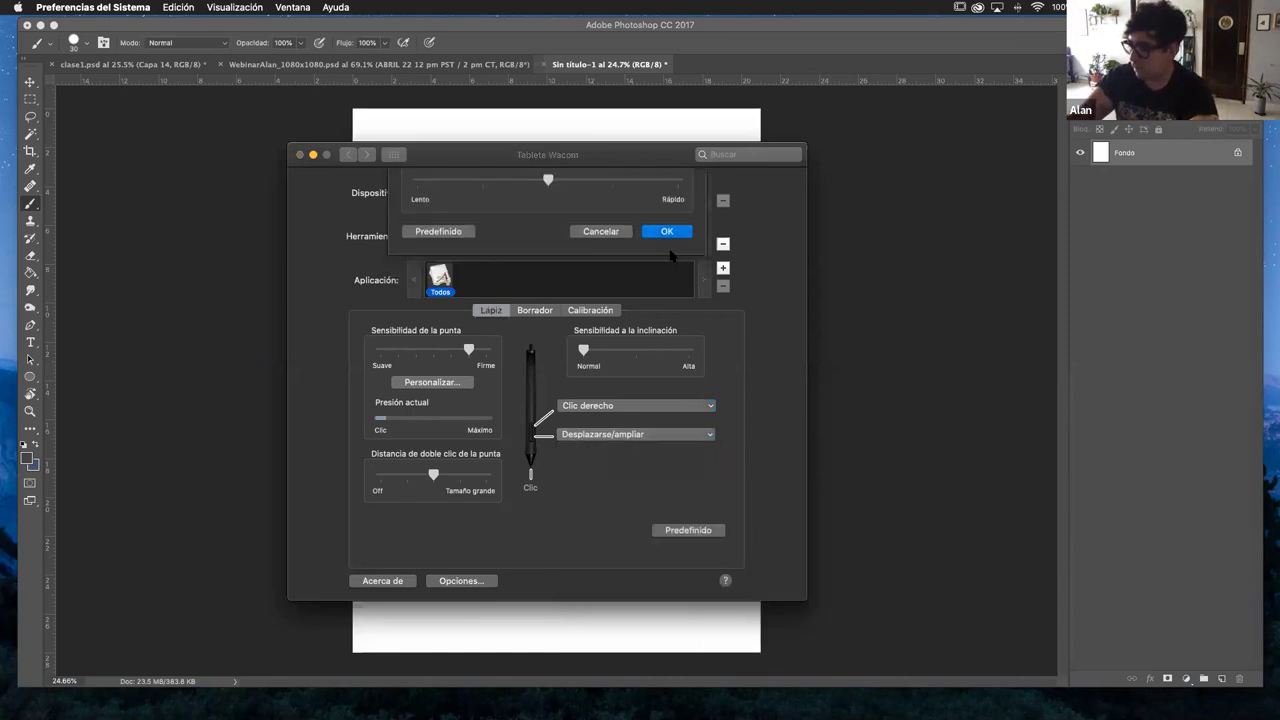
- Assign Clic derecho to the Grip Pen's upper side switch and close the tablet preferences to return to the blank canvas
left_click(708, 406)
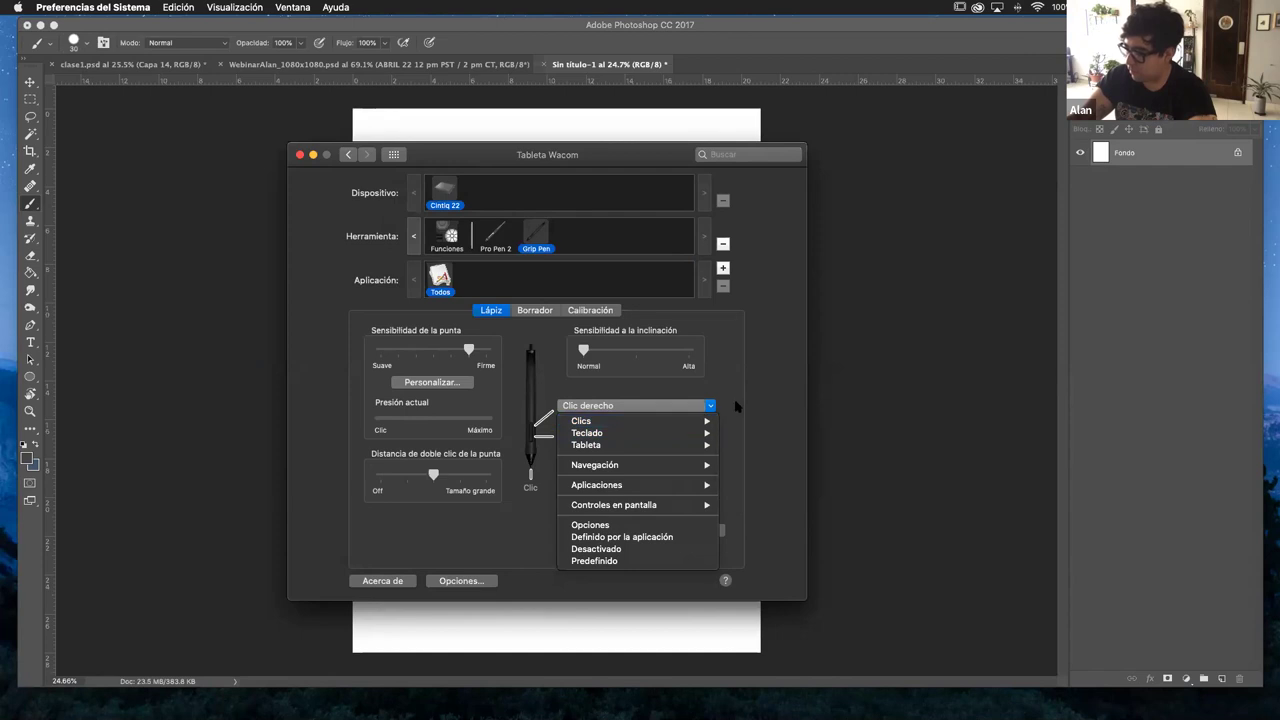
mouse_move(708, 426)
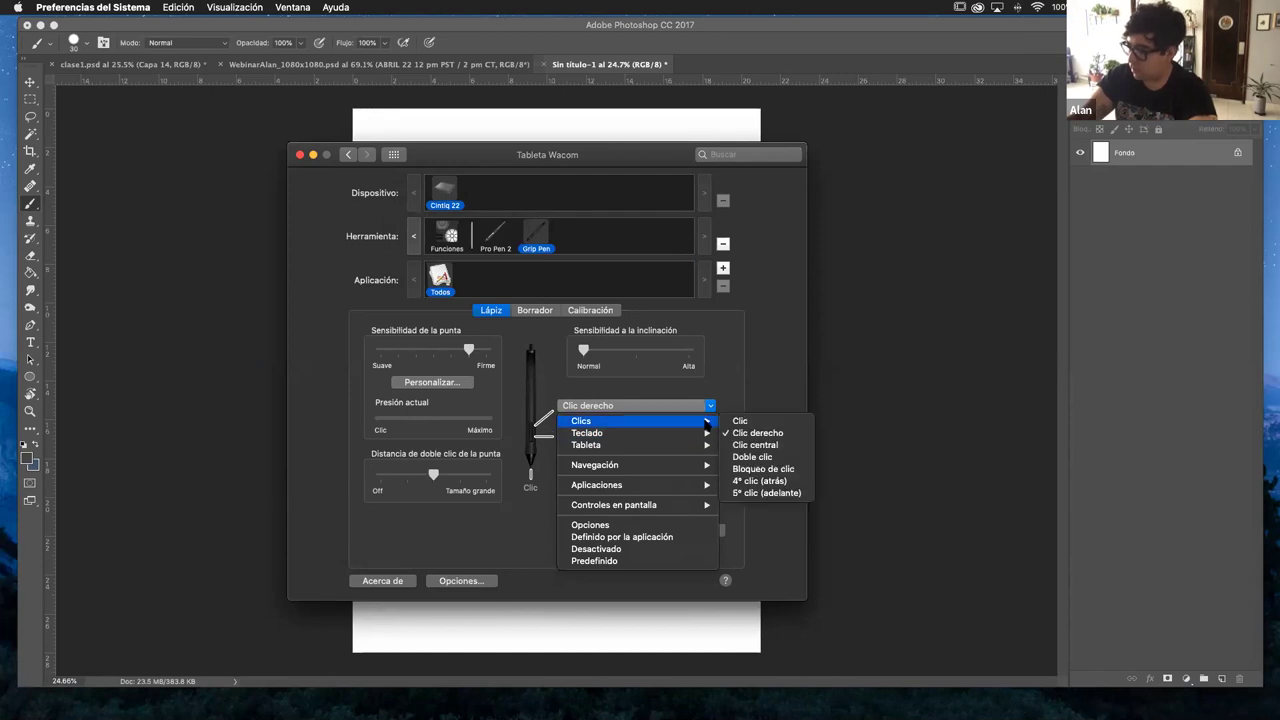
left_click(765, 433)
mouse_move(596, 157)
left_mouse_down()
mouse_move(332, 292)
mouse_move(602, 167)
left_mouse_up()
left_click(306, 165)
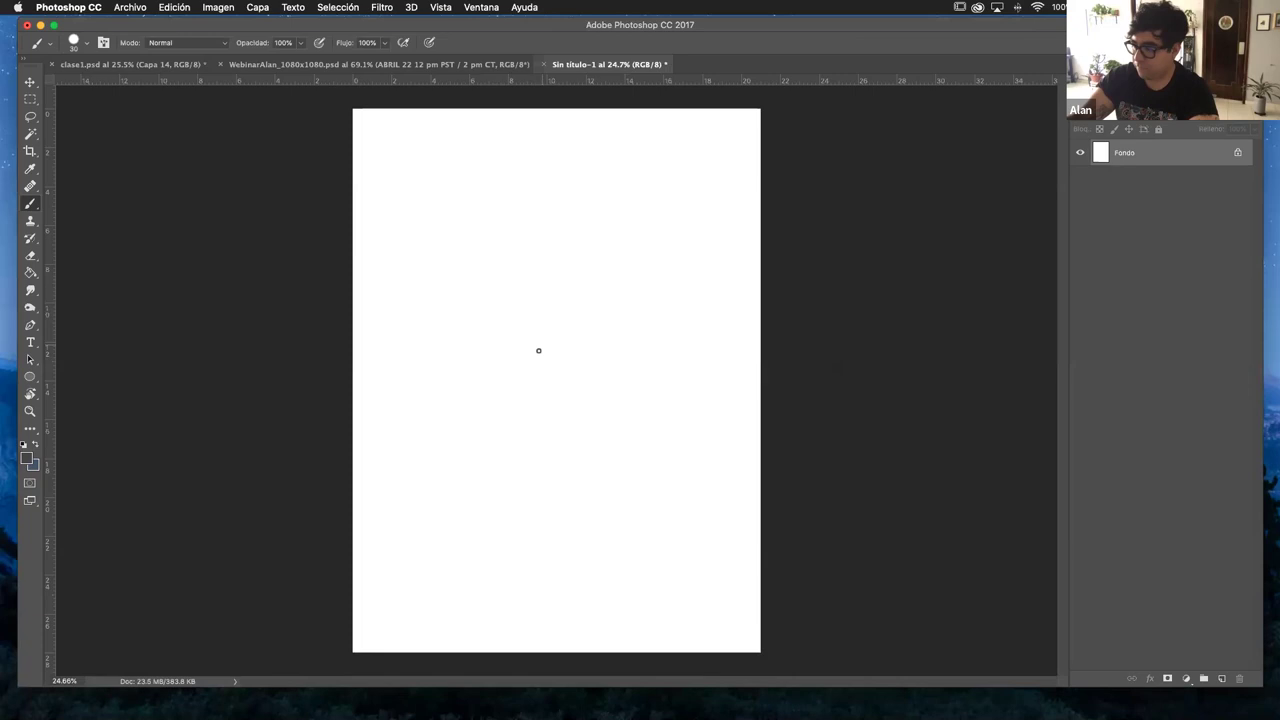
- Try a 99 px brush size with one thick zigzag test stroke and undo the stroke
right_click(538, 350)
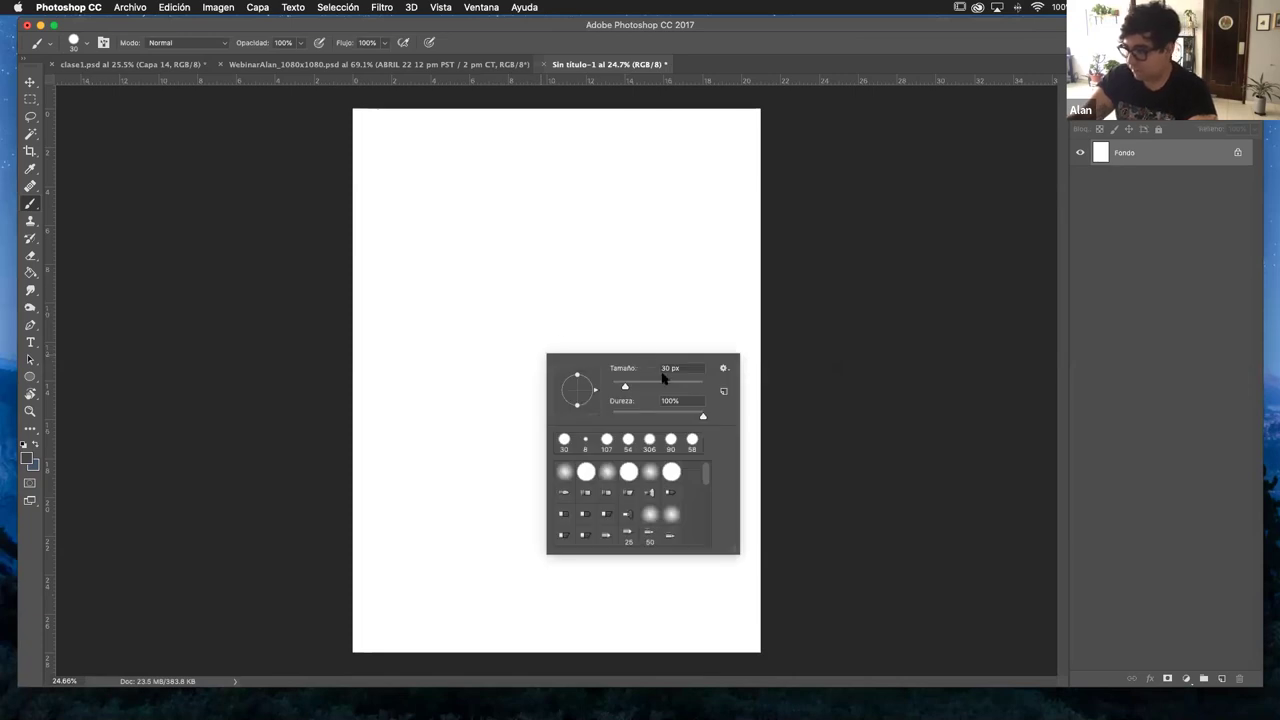
left_click_drag(627, 388, 657, 386)
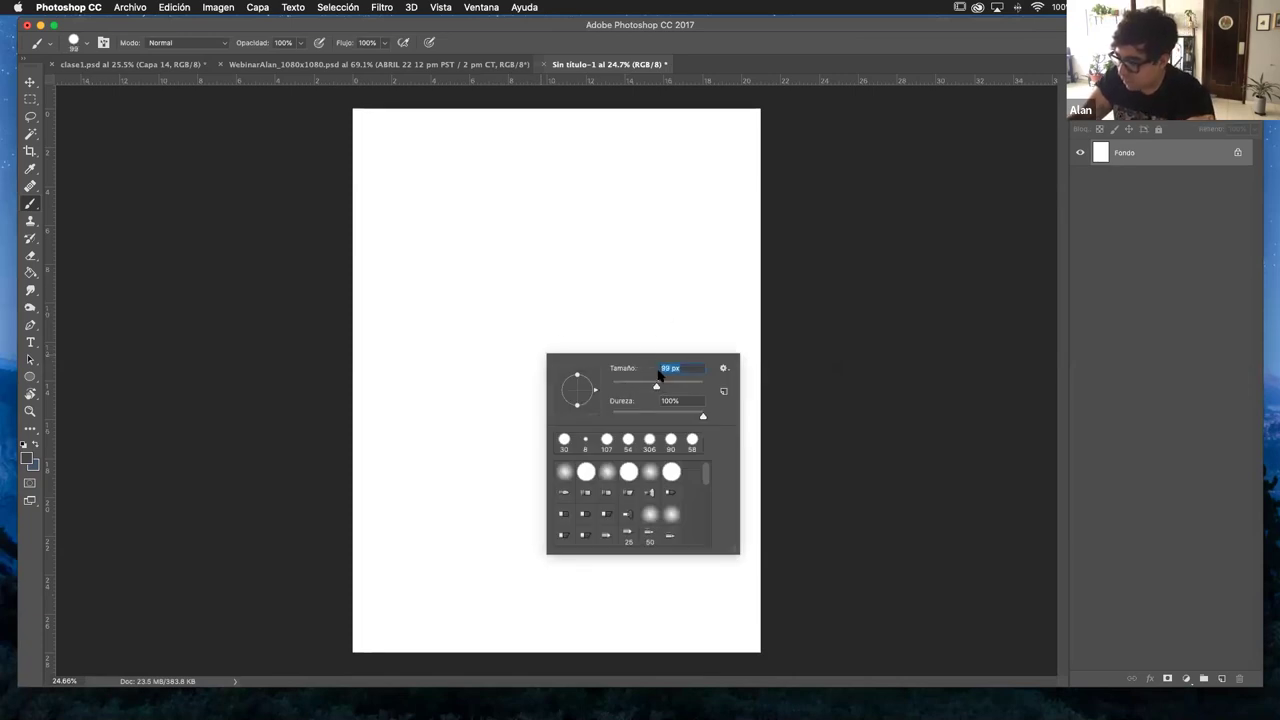
mouse_move(554, 271)
left_mouse_down()
mouse_move(631, 289)
mouse_move(639, 366)
mouse_move(615, 457)
mouse_move(648, 450)
left_mouse_up()
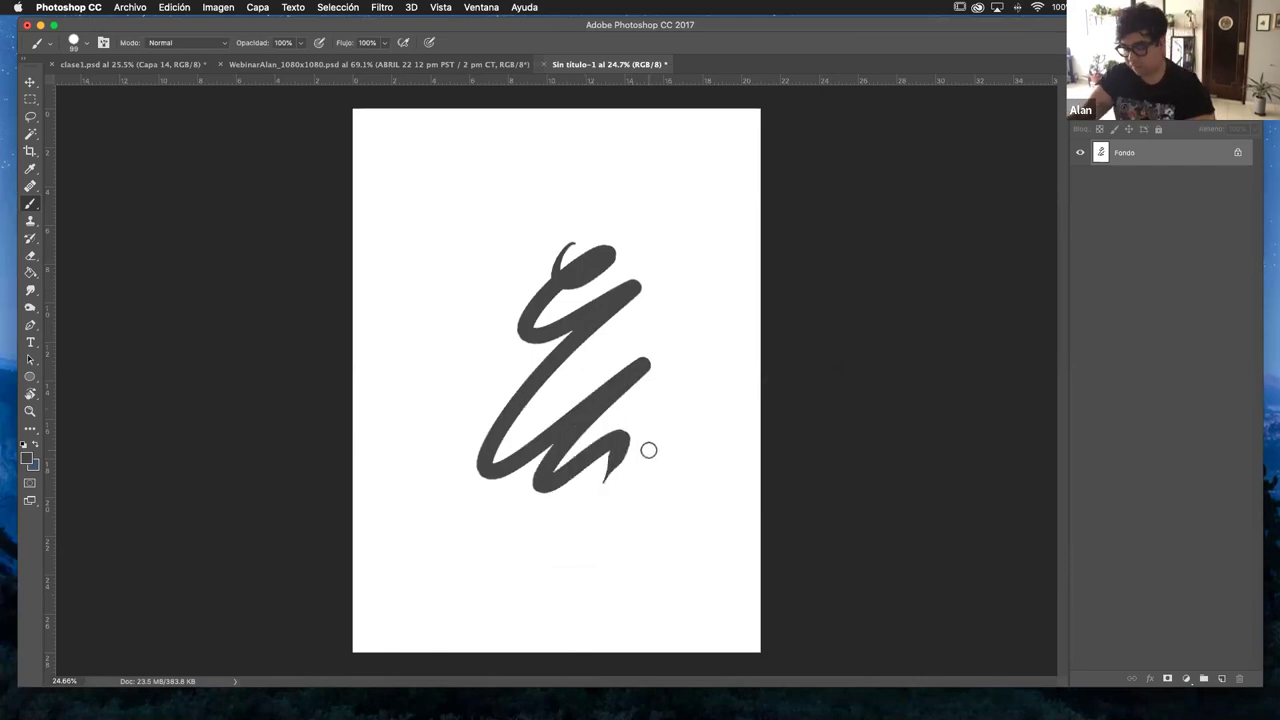
key("super+z")
- Reduce the brush size to 14 px, try it with a short test stroke and undo that stroke
right_click(565, 326)
left_click_drag(660, 355, 642, 357)
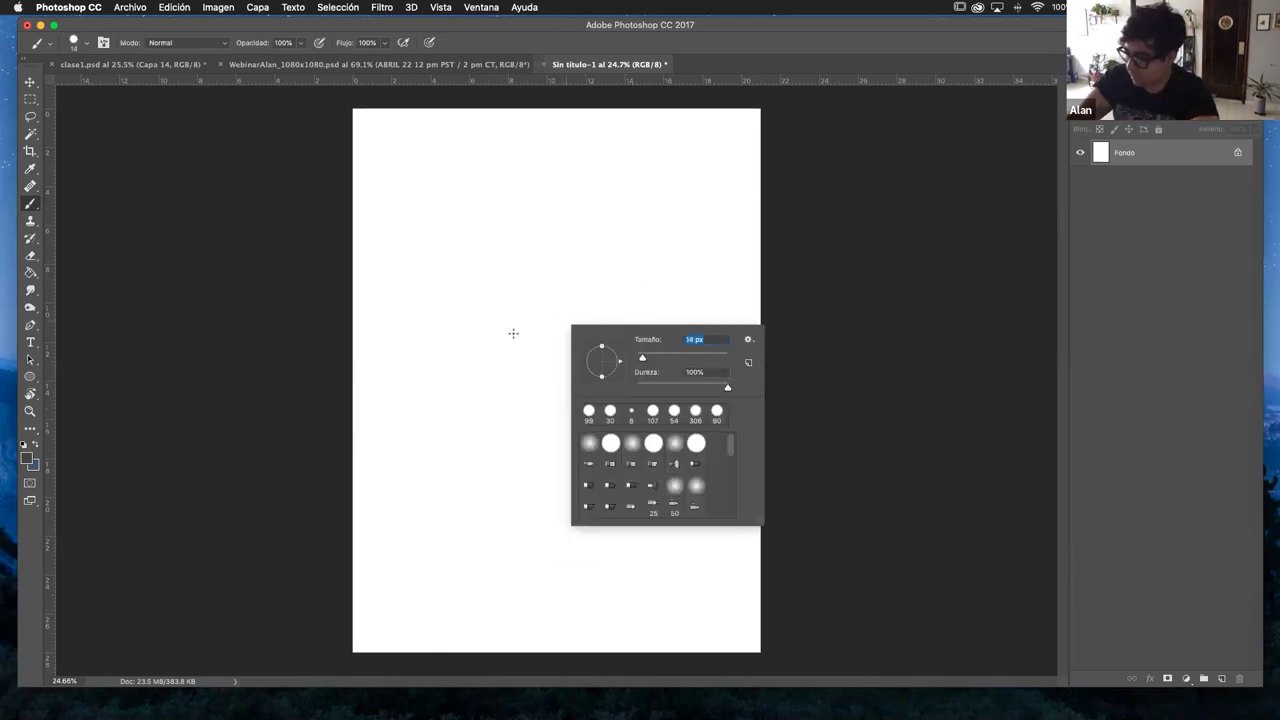
left_click(512, 335)
left_click_drag(503, 358, 535, 311)
key("super+z")
- Try the thin brush with short tapering strokes near the middle of the canvas and undo them all
scroll(560, 383, "down", 3)
scroll(562, 384, "up", 5)
scroll(562, 384, "down", 3)
scroll(562, 384, "up", 4)
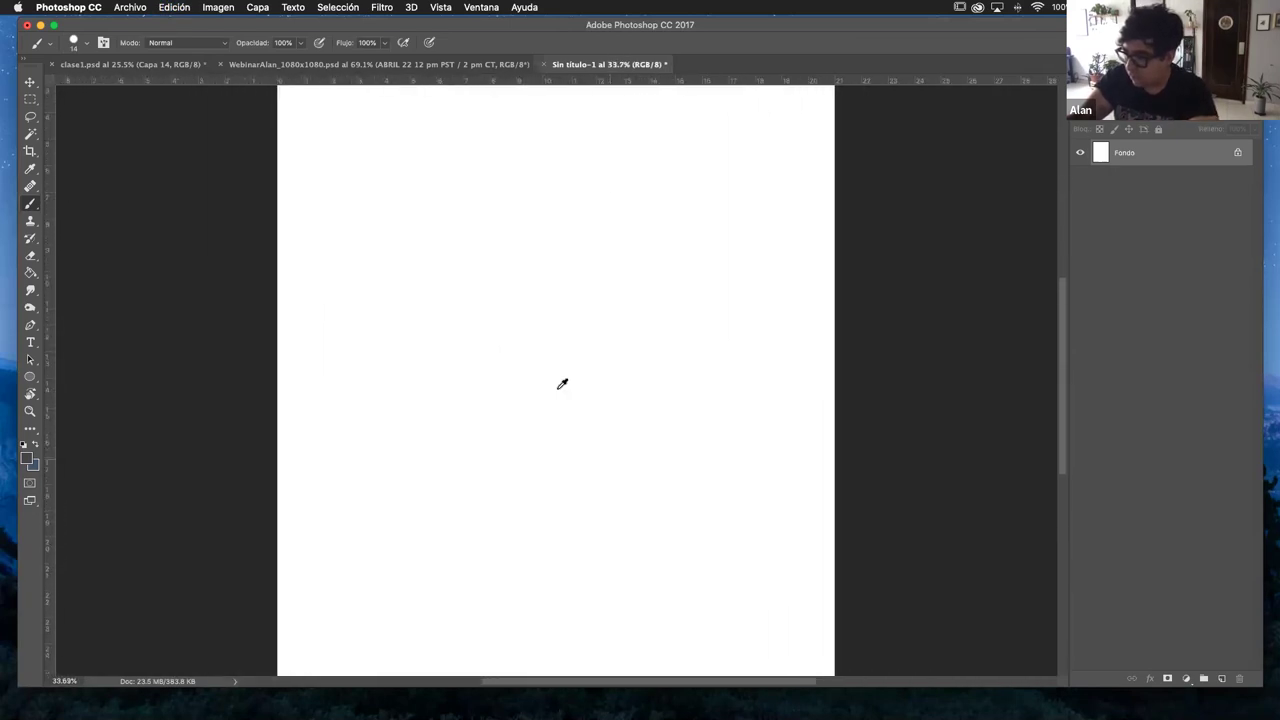
scroll(562, 384, "up", 1)
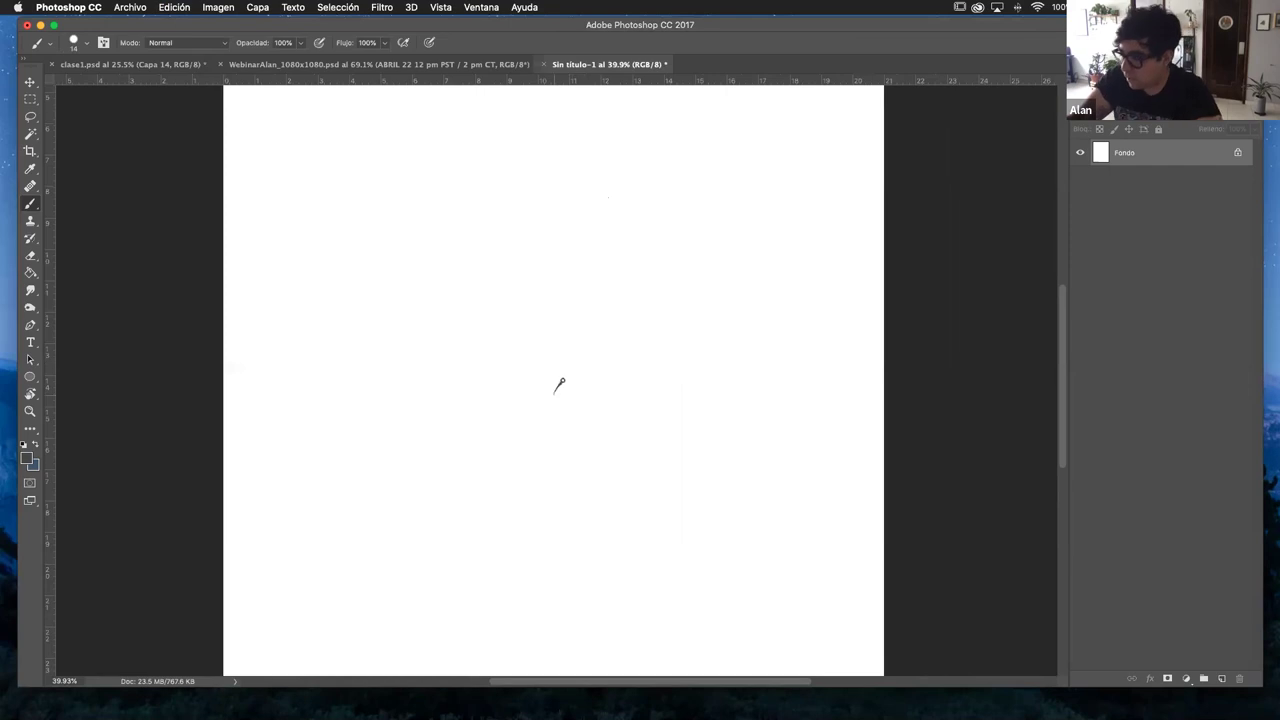
left_click_drag(569, 383, 545, 419)
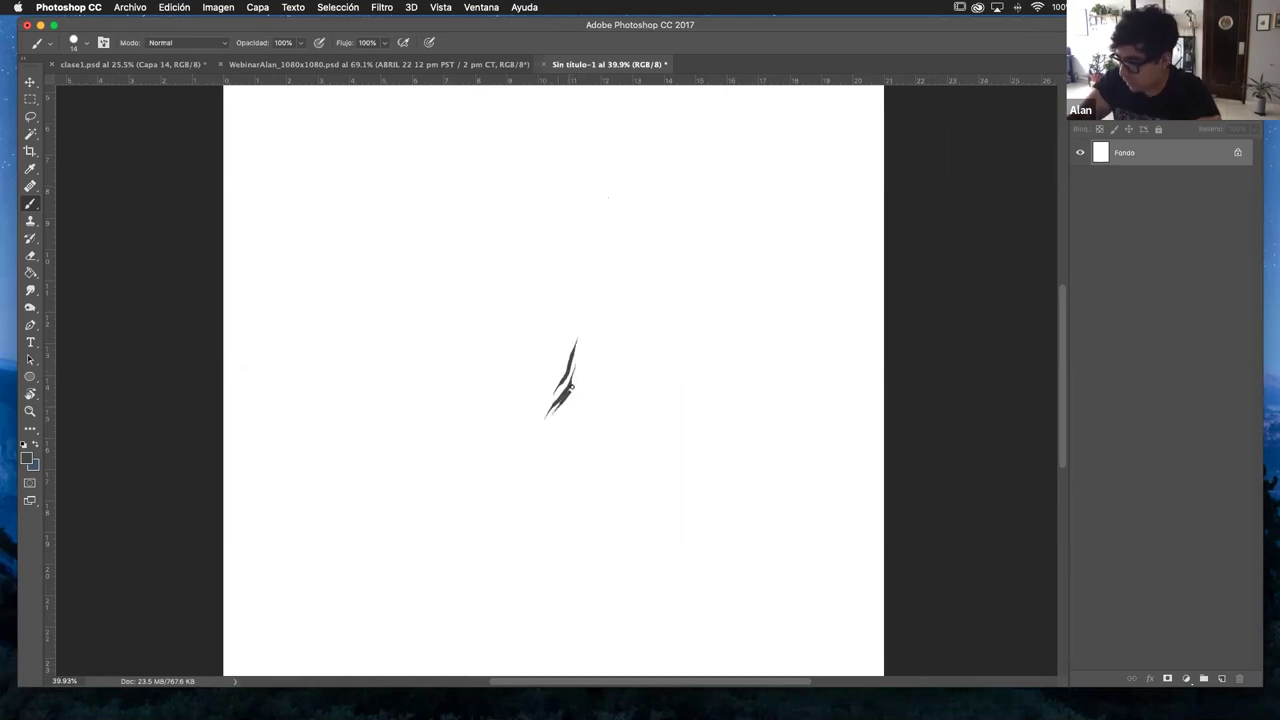
key("super+alt+z")
key("super+alt+z")
key("super+alt+z")
key("super+alt+z")
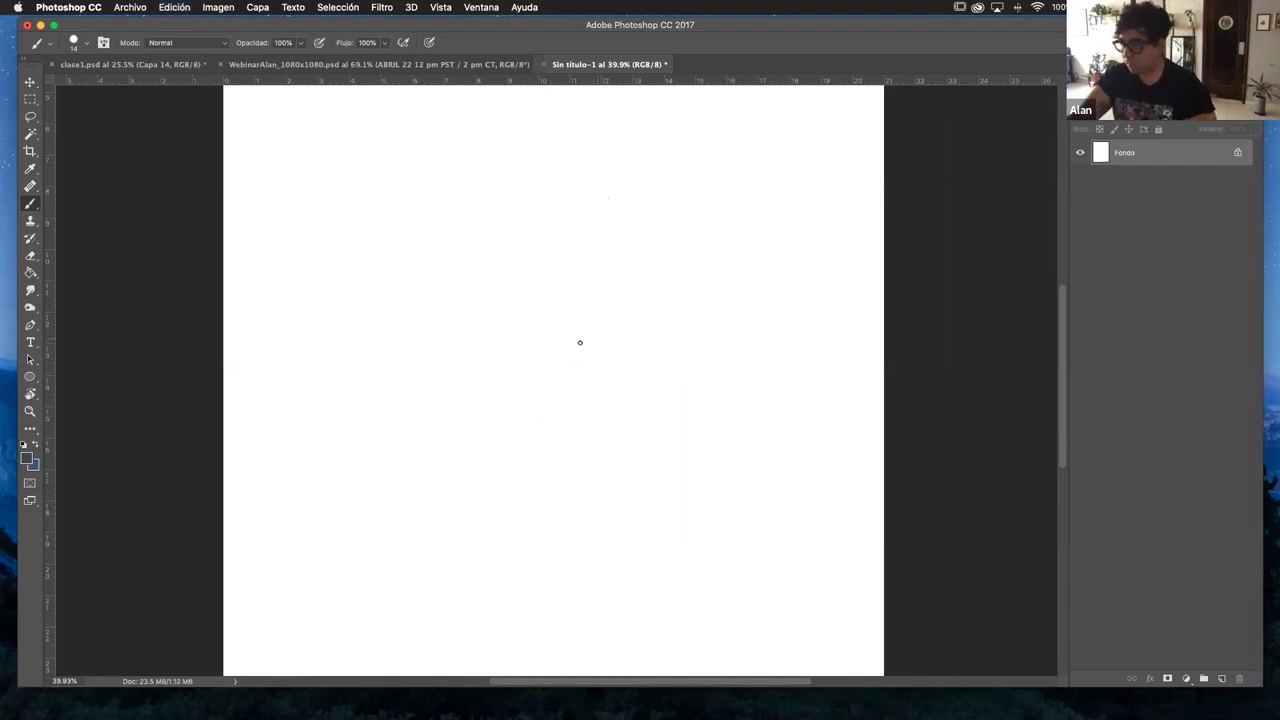
key("z")
left_click(626, 371, "alt")
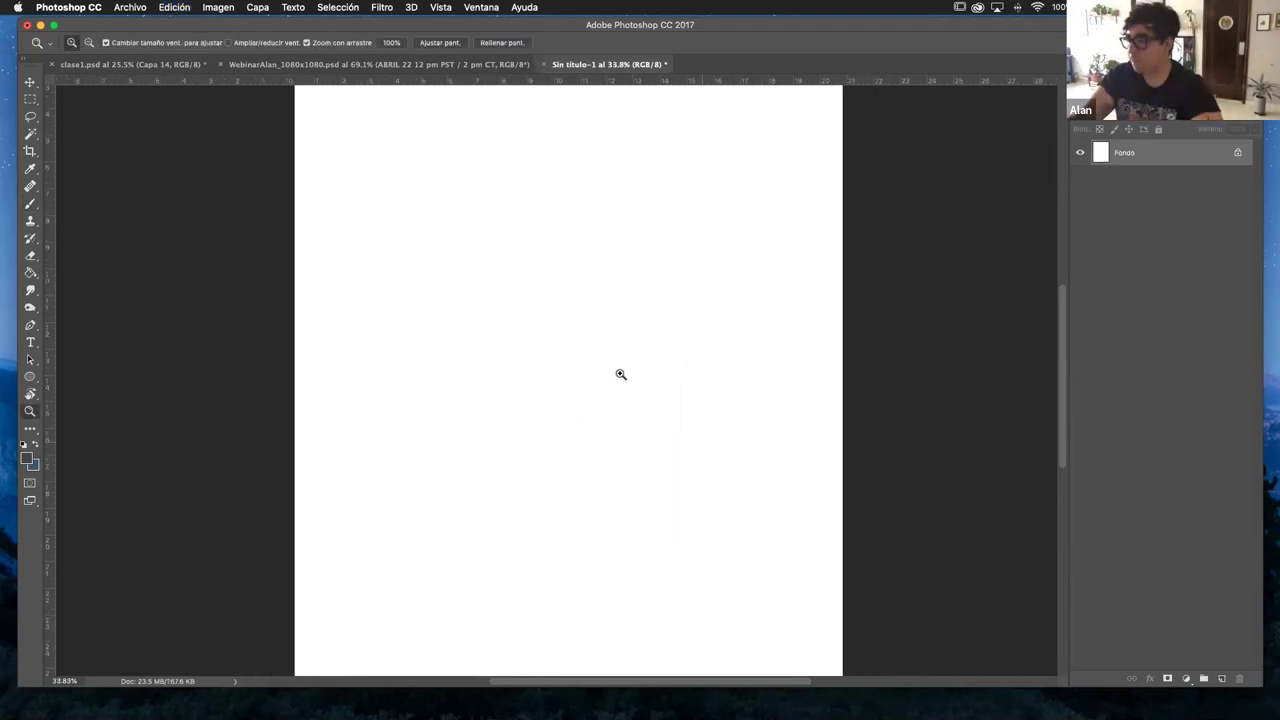
left_click(620, 374, "alt")
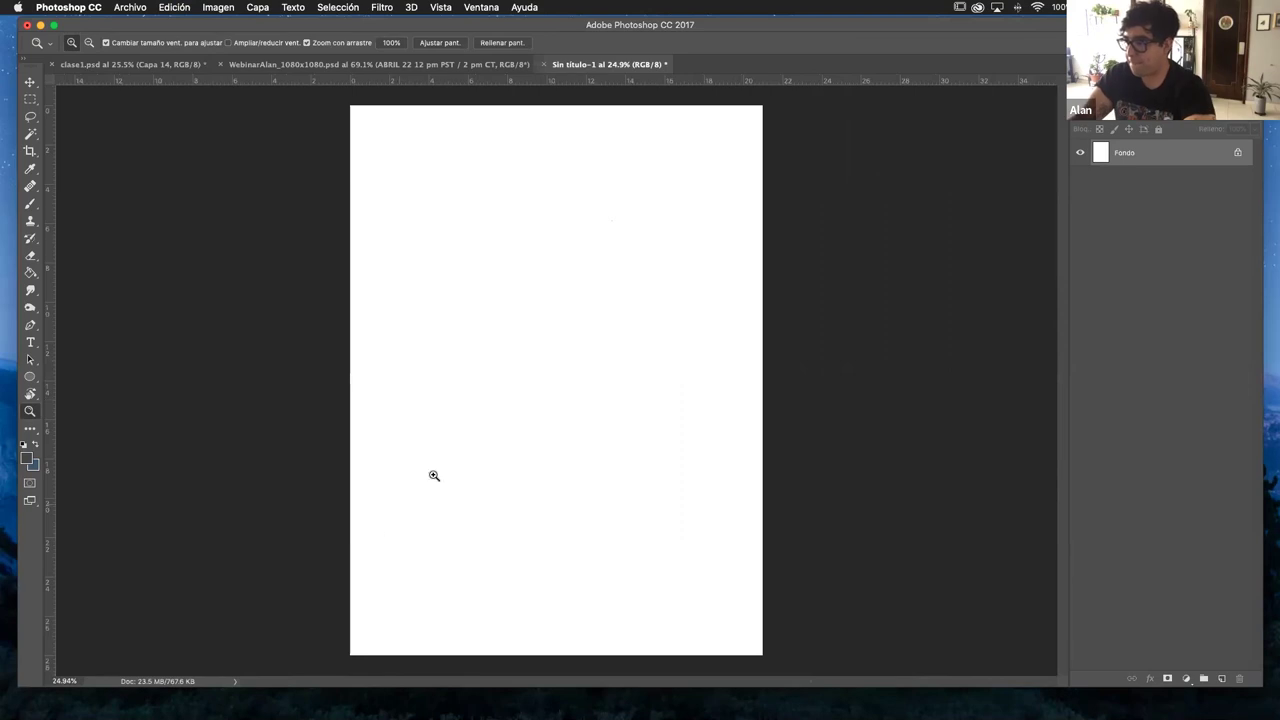
left_click_drag(368, 24, 352, 27)
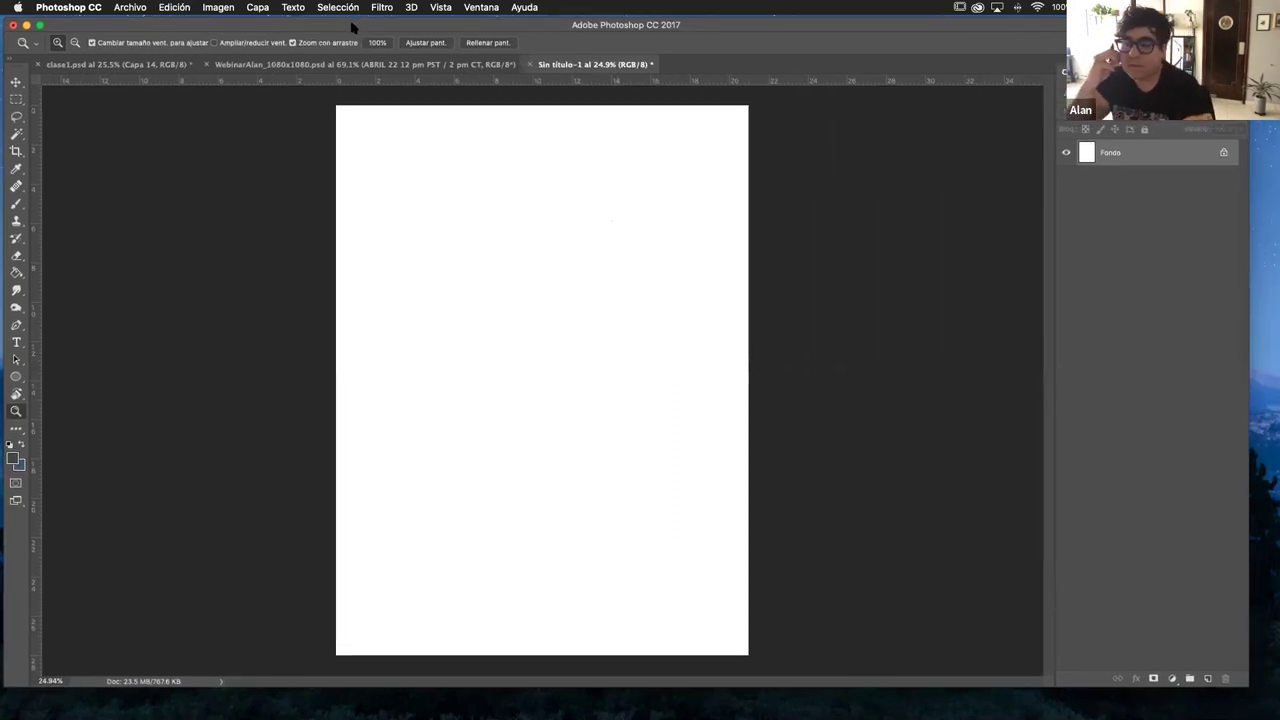
left_click(132, 8)
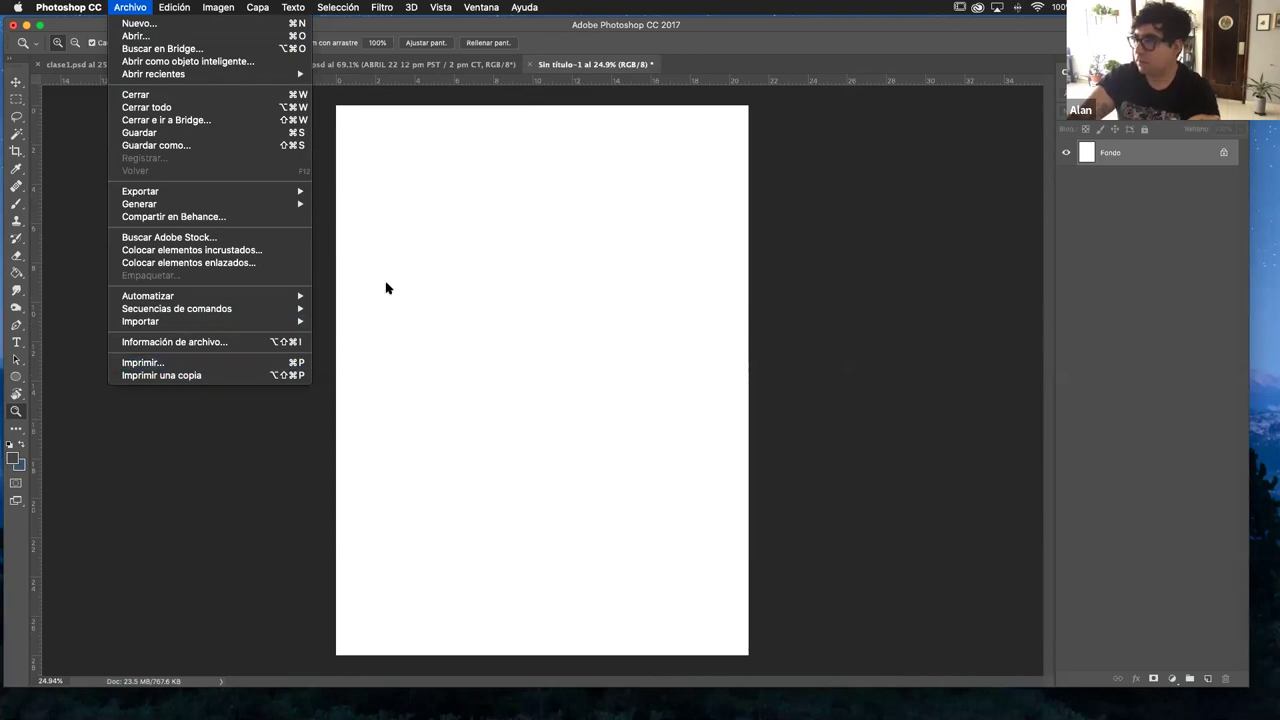
left_click(481, 226)
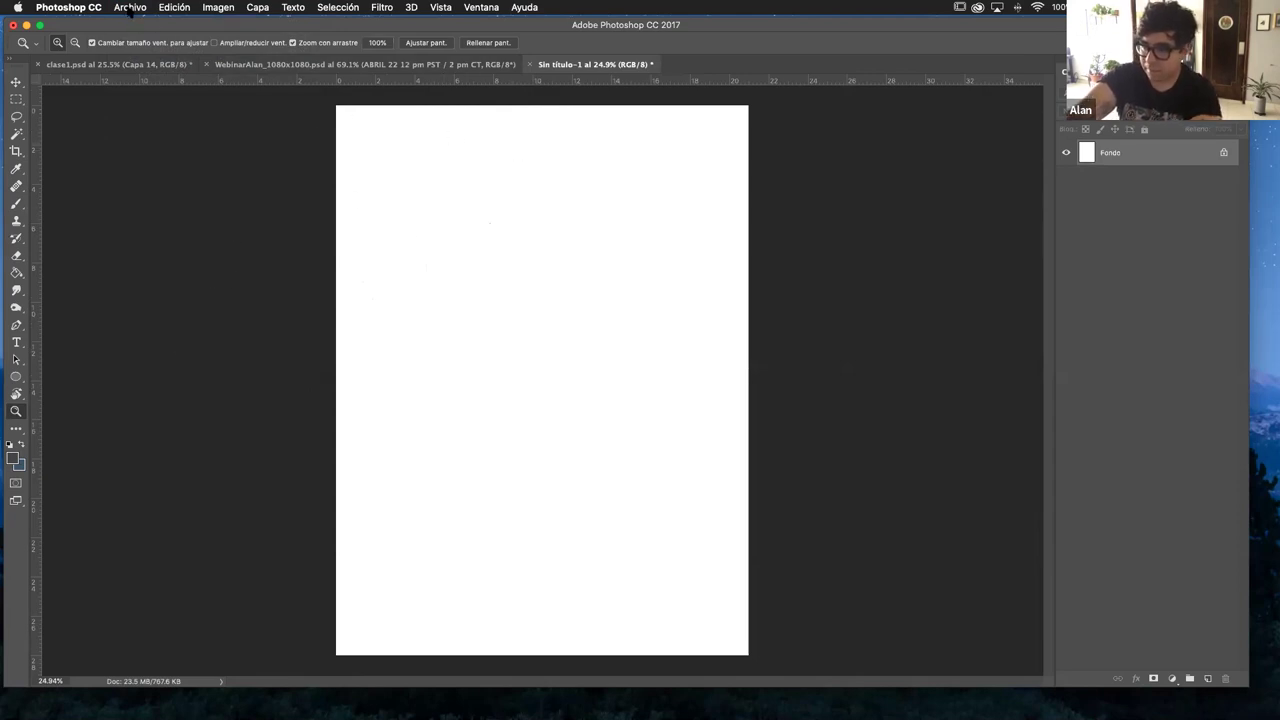
left_click_drag(242, 26, 212, 36)
- Start a new document, compare the recent presets and choose Carta, 8.5 x 11 in at 300 ppi
left_click(132, 8)
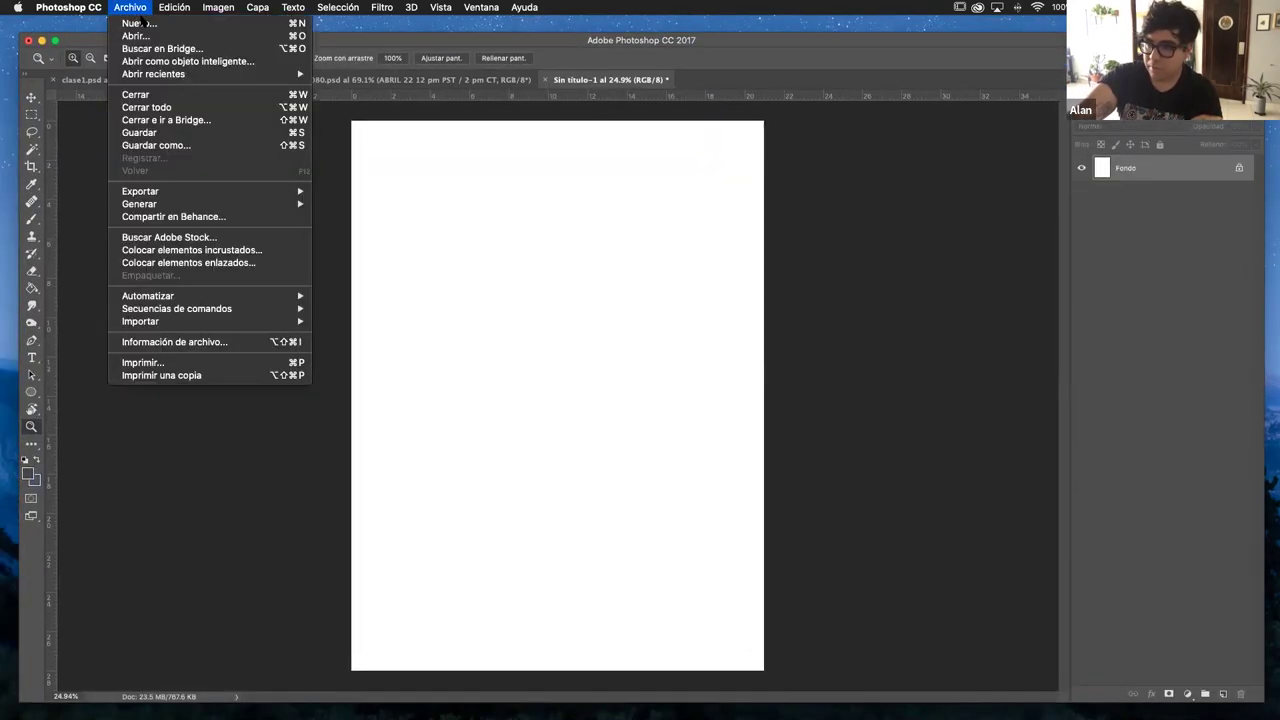
left_click(175, 24)
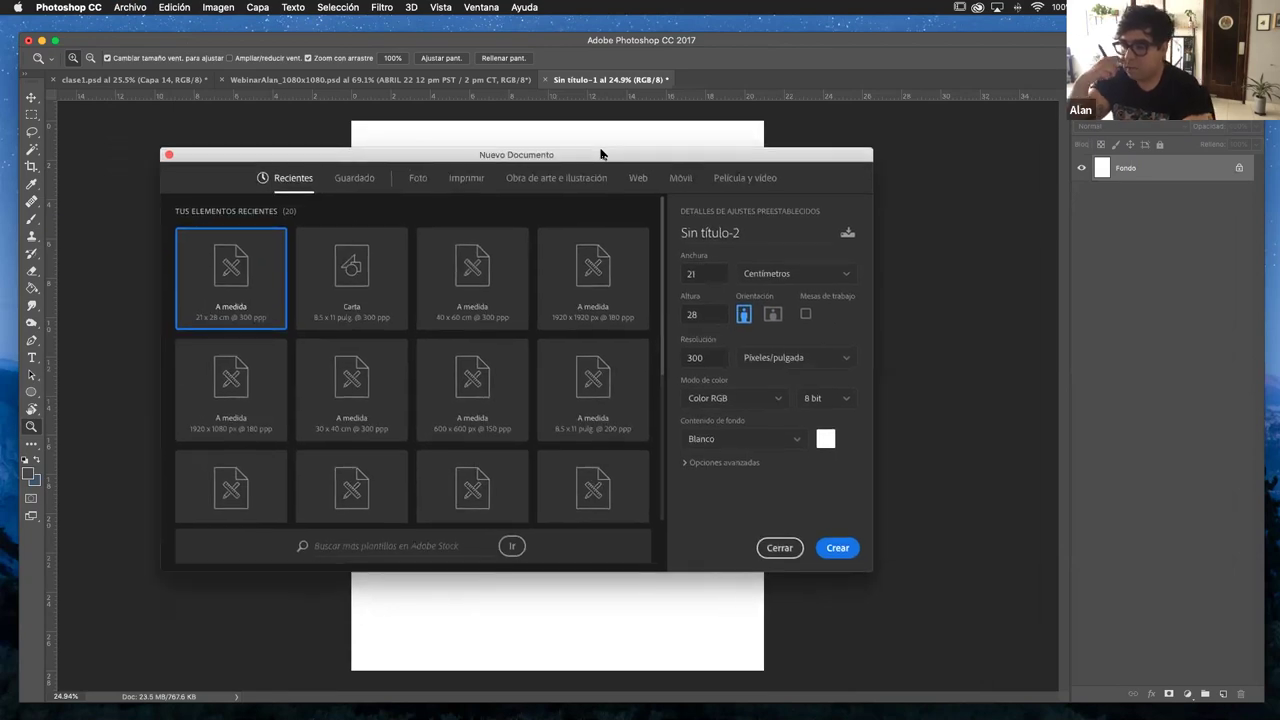
left_click(325, 278)
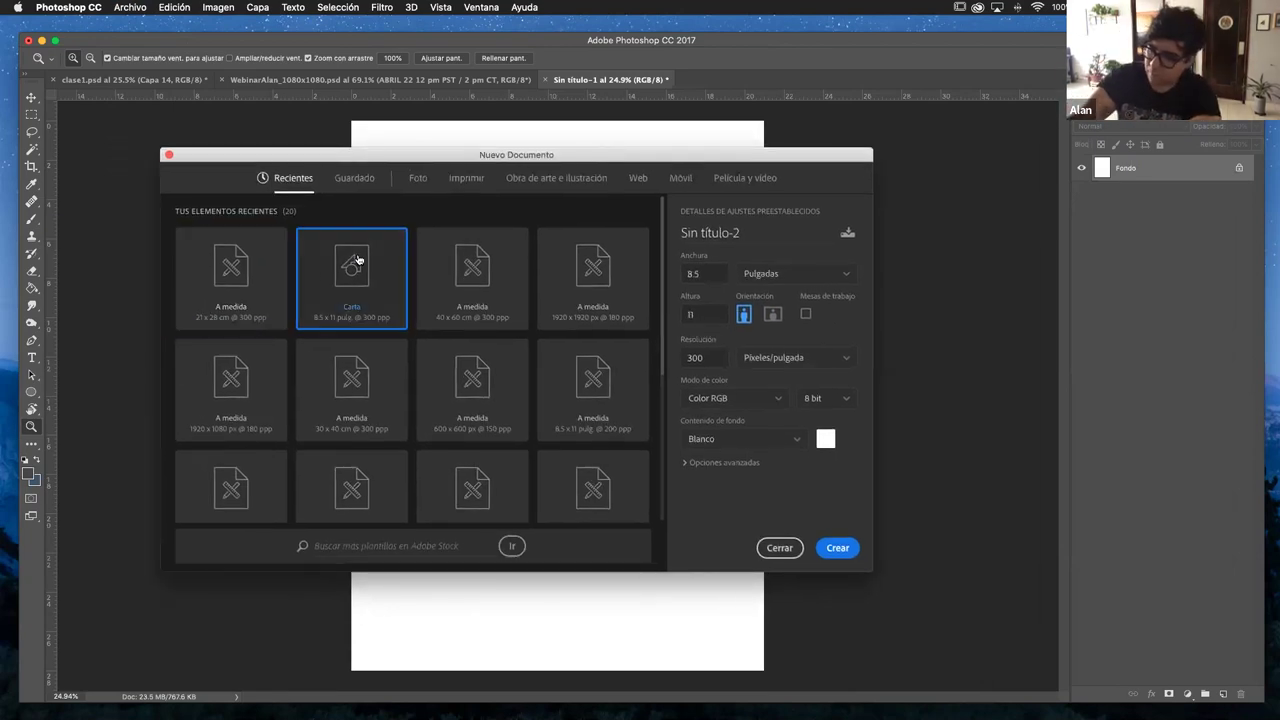
left_click(482, 276)
left_click(598, 284)
left_click(430, 383)
left_click(365, 390)
left_click(263, 394)
left_click(366, 283)
left_click(478, 279)
left_click(348, 276)
left_click_drag(348, 276, 316, 262)
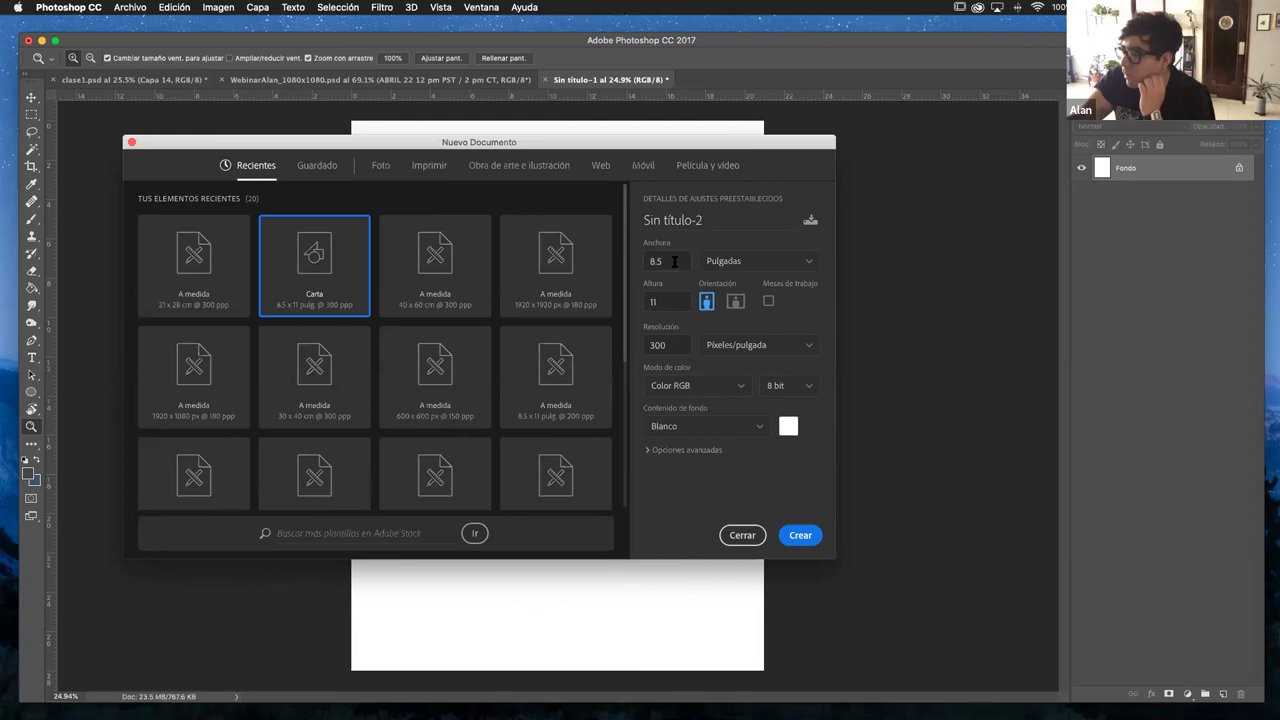
- Change the new document's units to Centímetros, set it 21 wide by 28 high, and create it
left_click(791, 261)
left_click(737, 329)
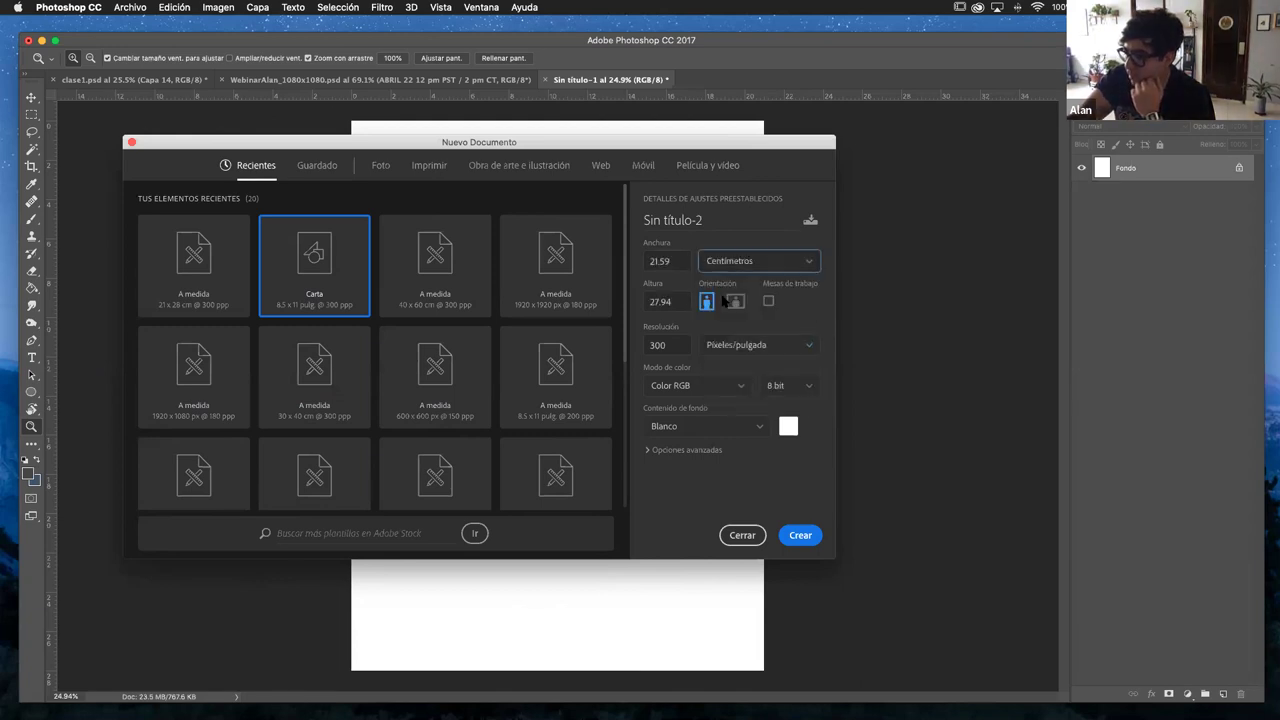
double_click(674, 260)
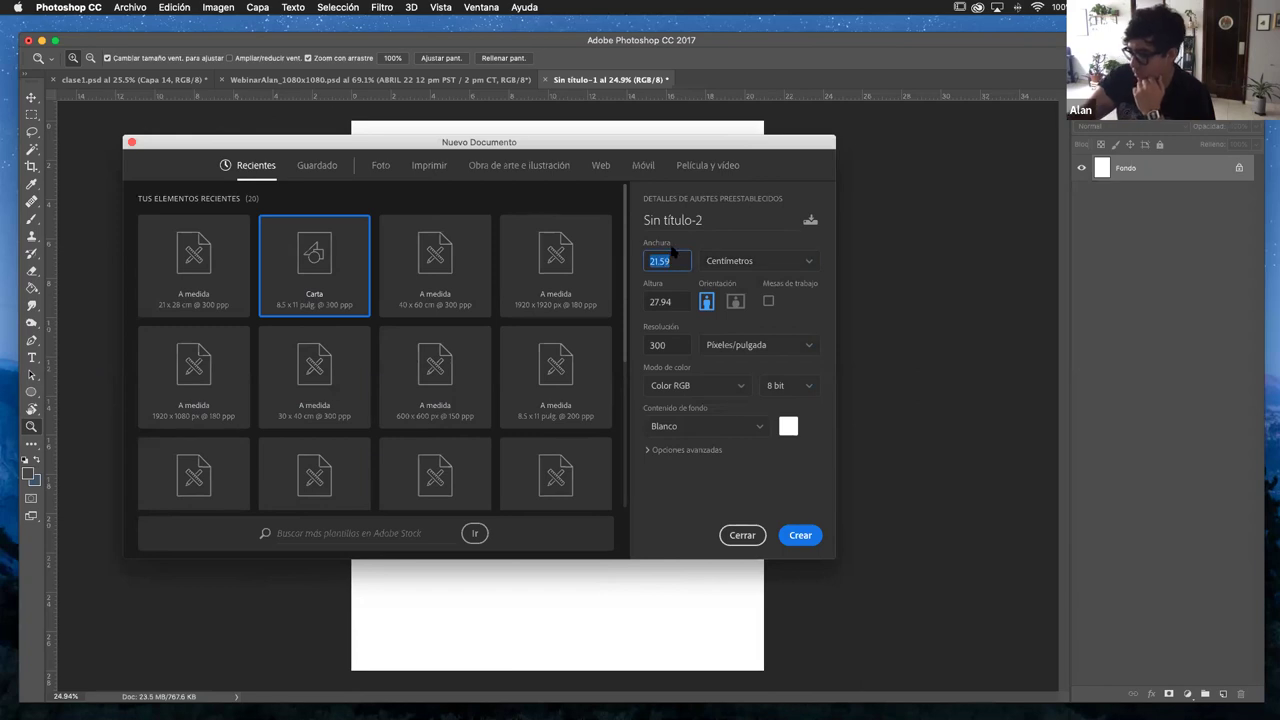
type("21")
double_click(675, 300)
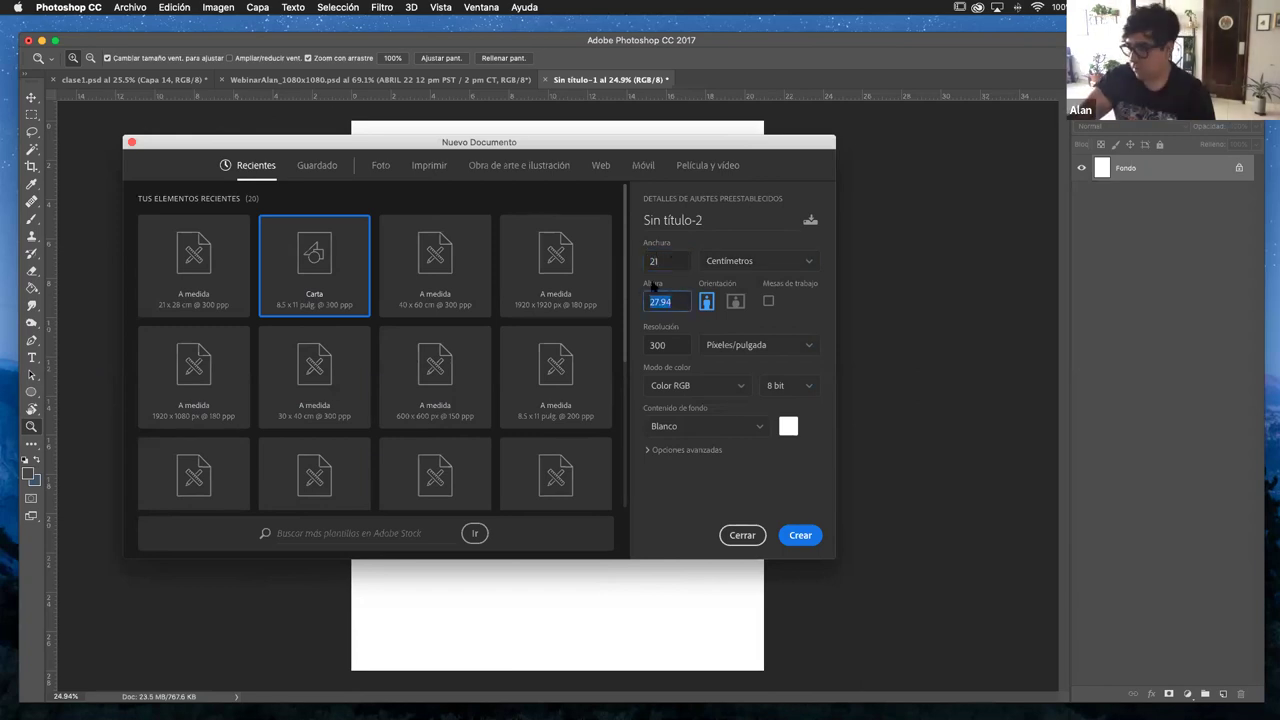
type("28")
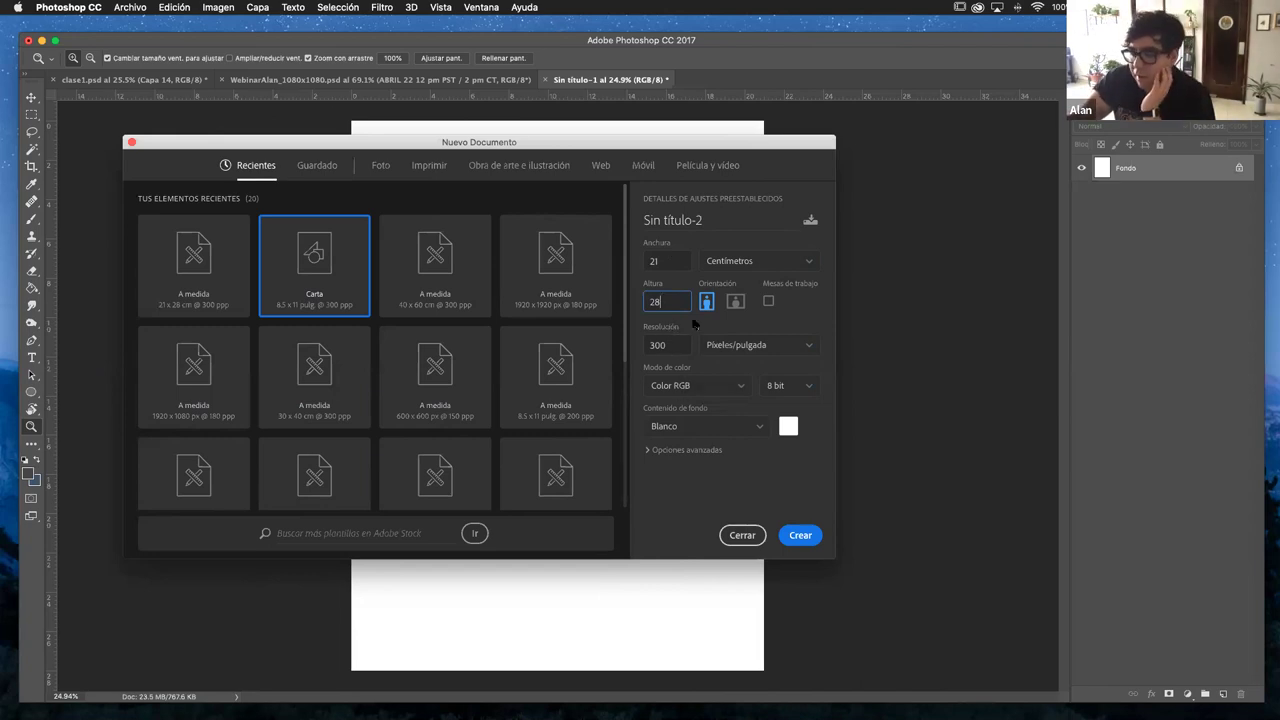
left_click(800, 536)
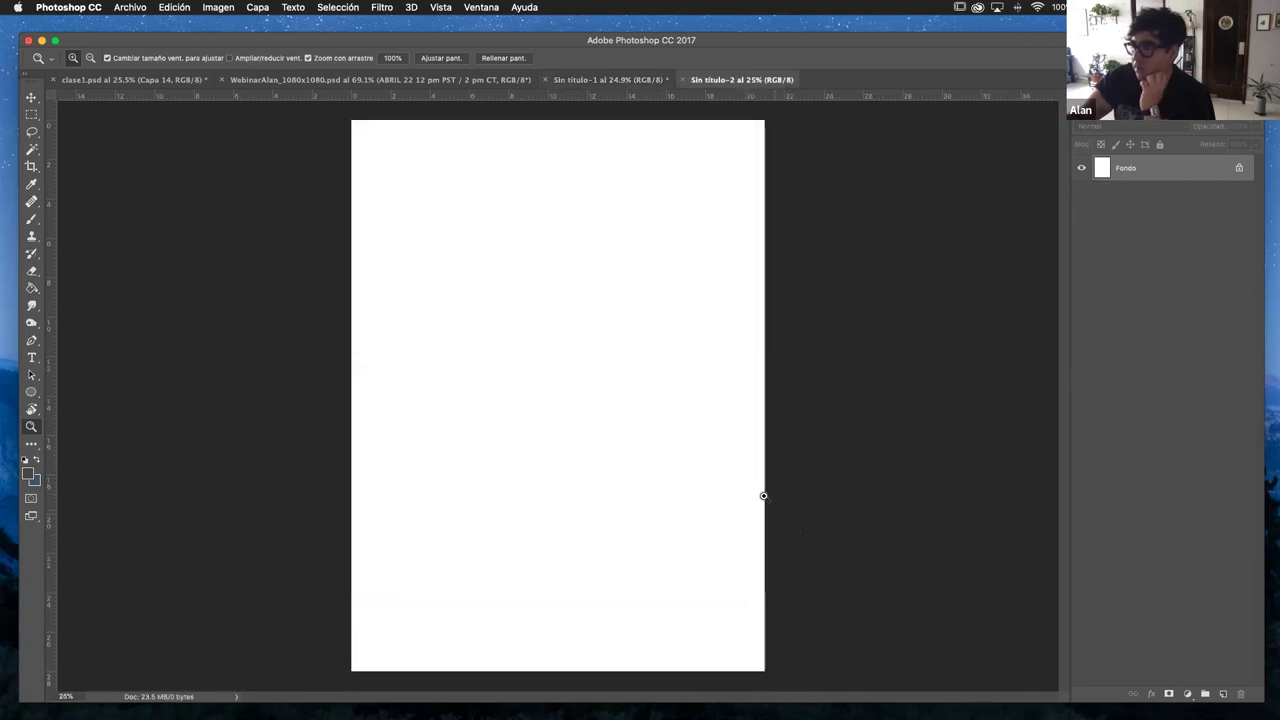
- Close Sin título-2 and Sin título-1 without saving to return to clase1.psd
mouse_move(626, 40)
left_mouse_down()
mouse_move(602, 46)
mouse_move(632, 50)
left_mouse_up()
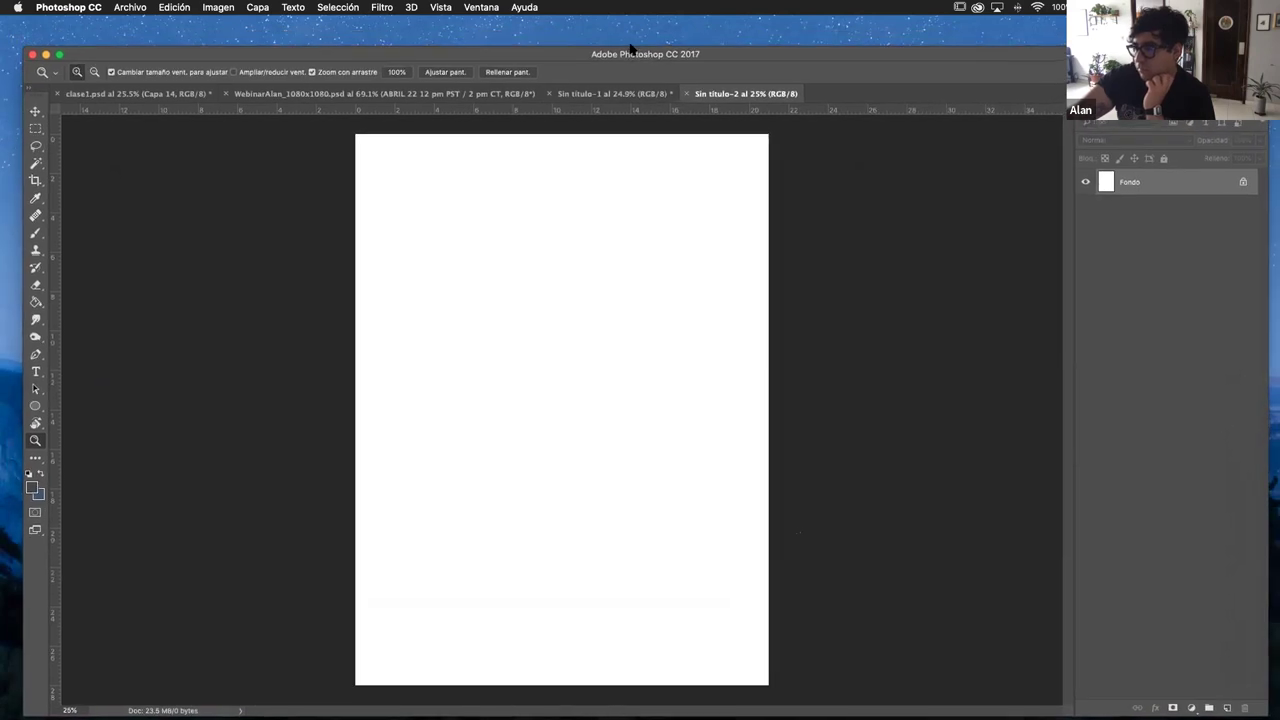
left_click(688, 93)
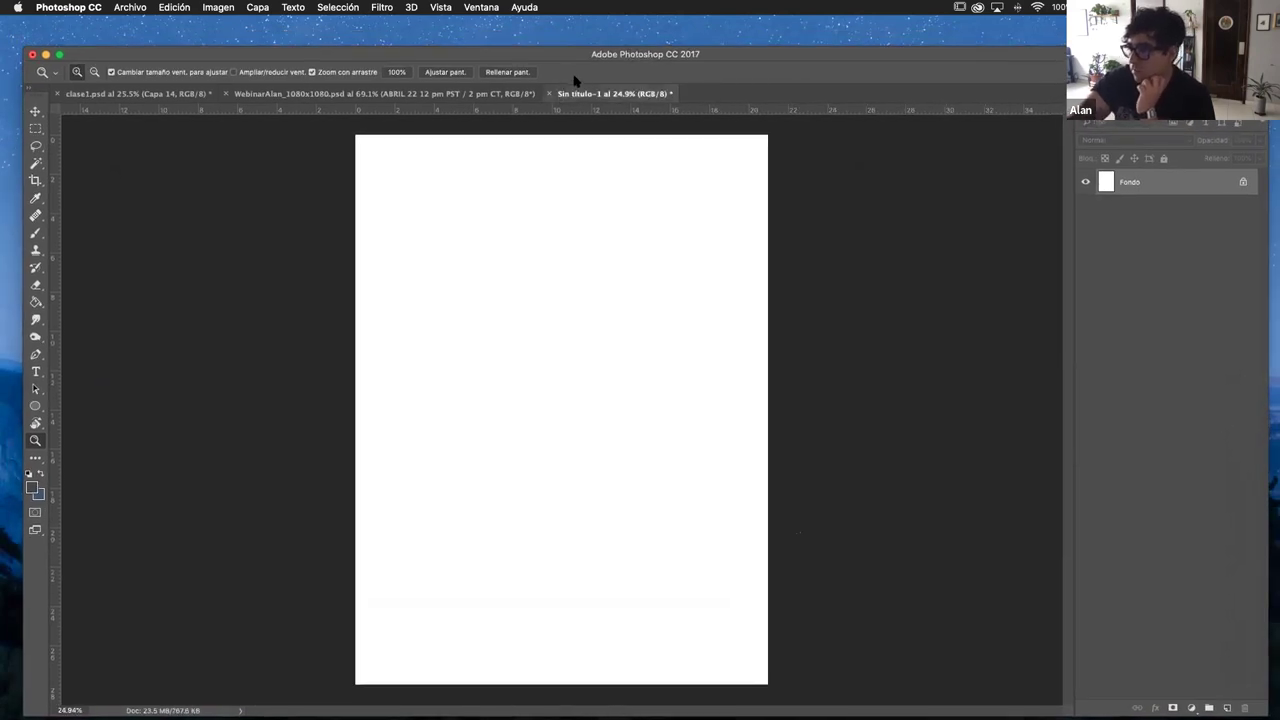
left_click_drag(286, 62, 279, 44)
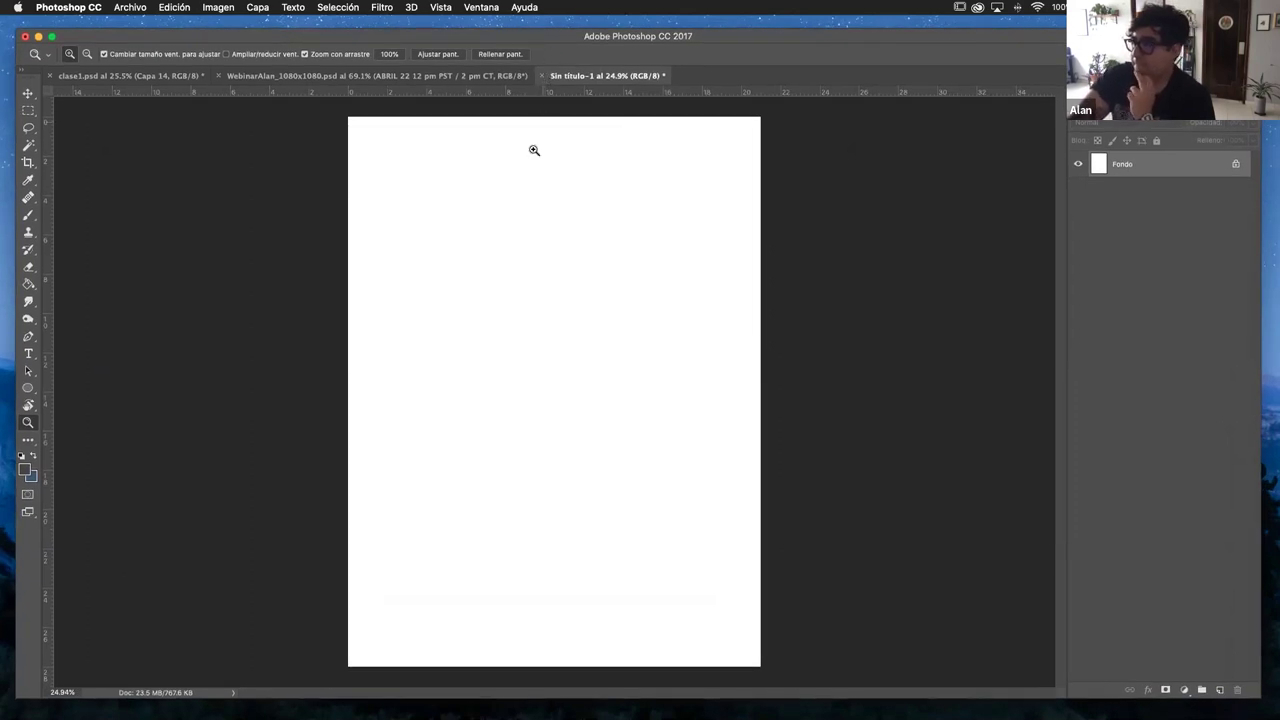
left_click(543, 76)
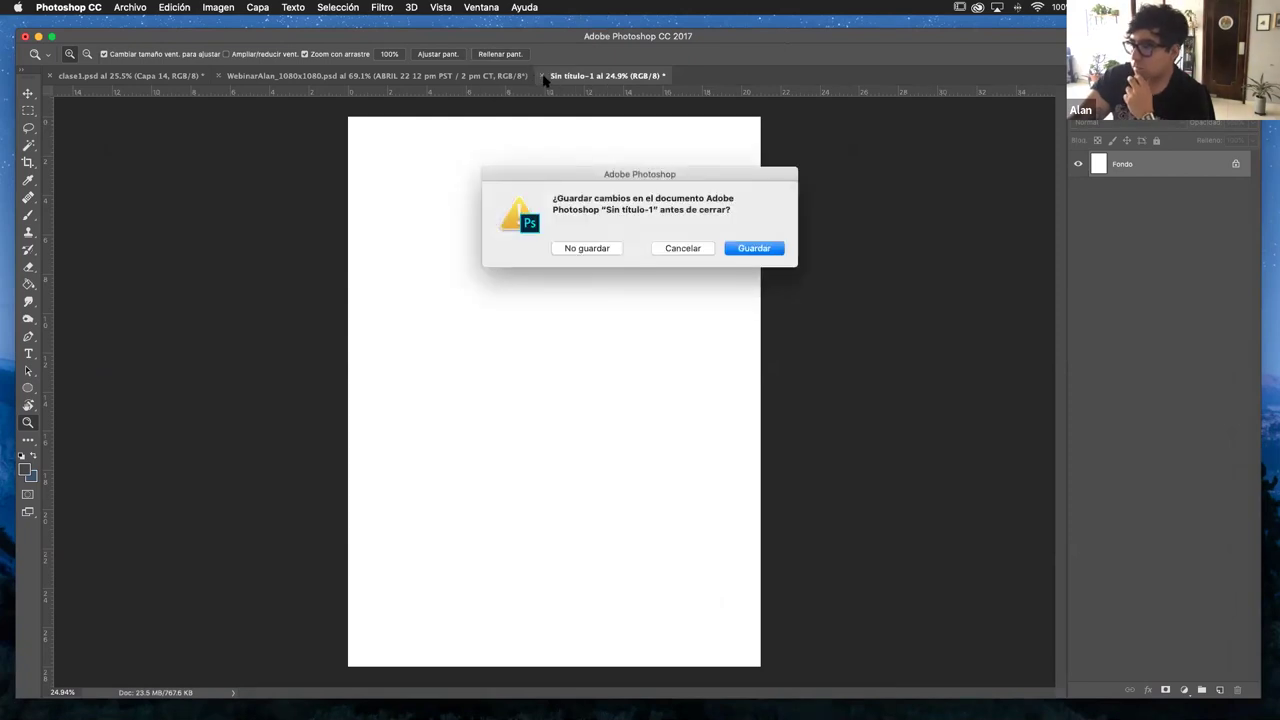
left_click(605, 249)
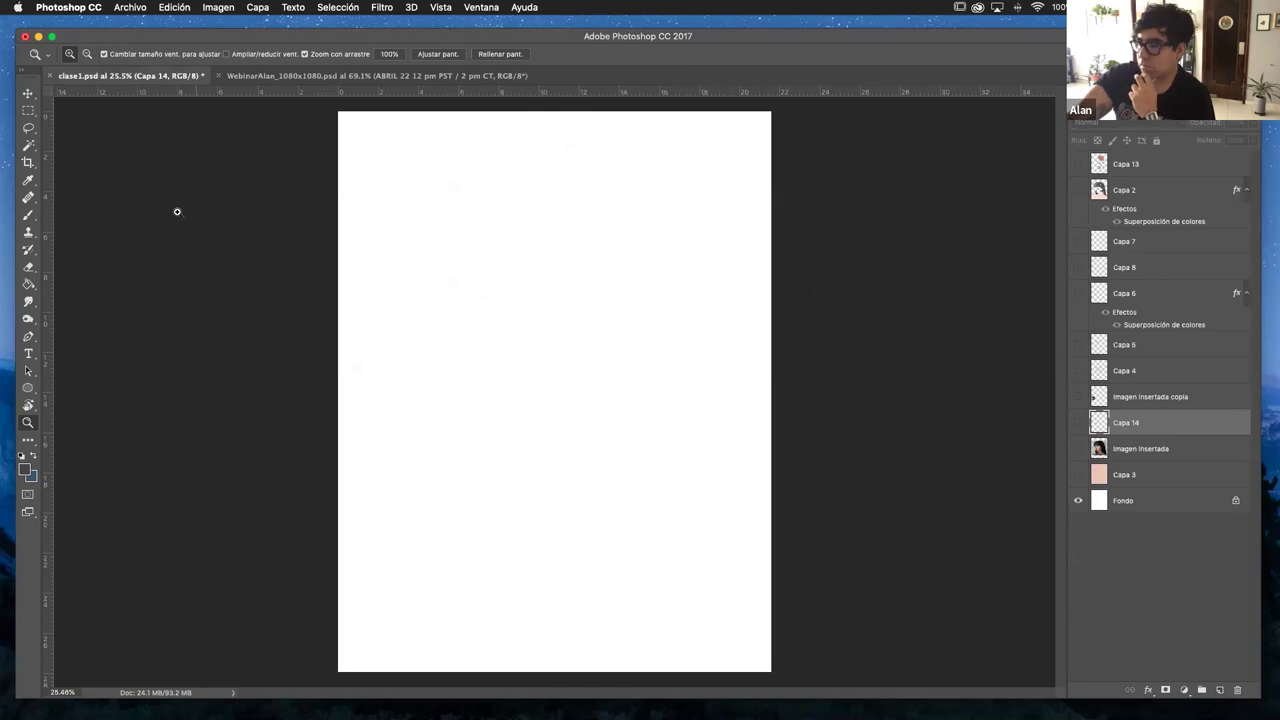
- Add a new empty layer to clase1.psd between Capa 14 and Imagen Insertada, and activate the Brush tool
left_click(1079, 423)
left_click(1079, 423)
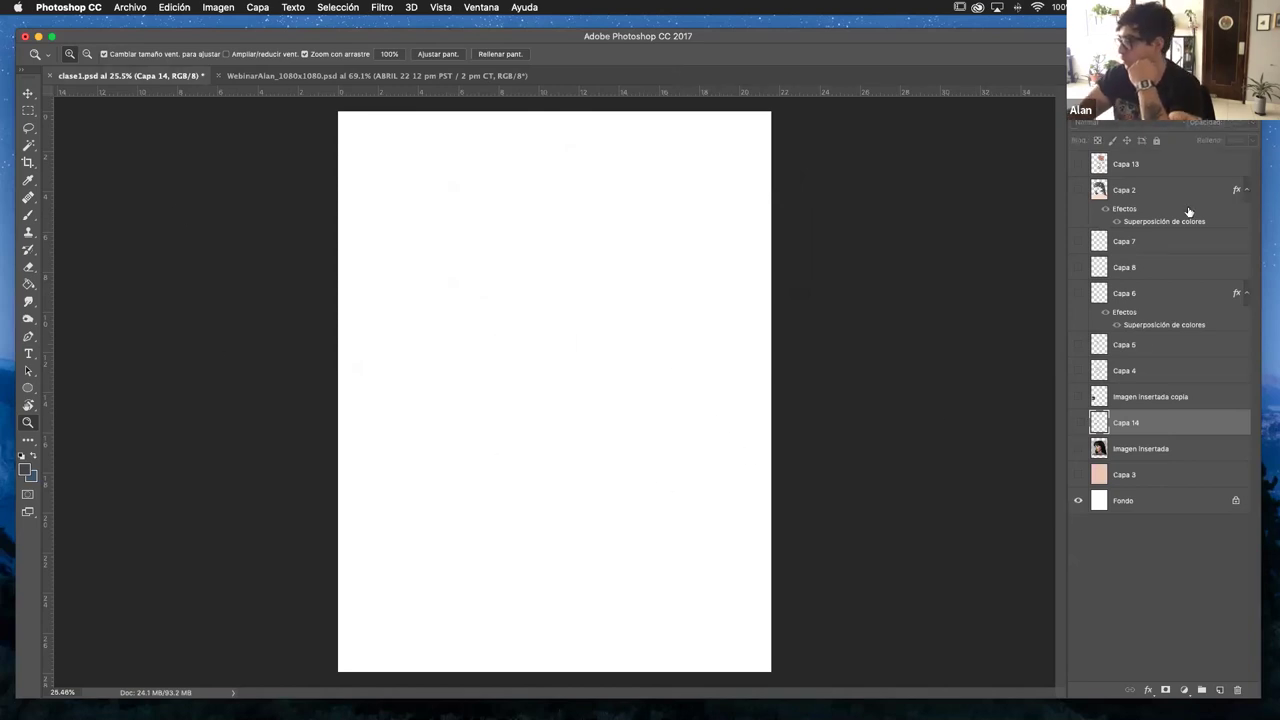
left_click(1220, 690)
left_click_drag(1152, 454, 1152, 466)
left_click(574, 390)
left_click_drag(574, 390, 574, 390)
key("b")
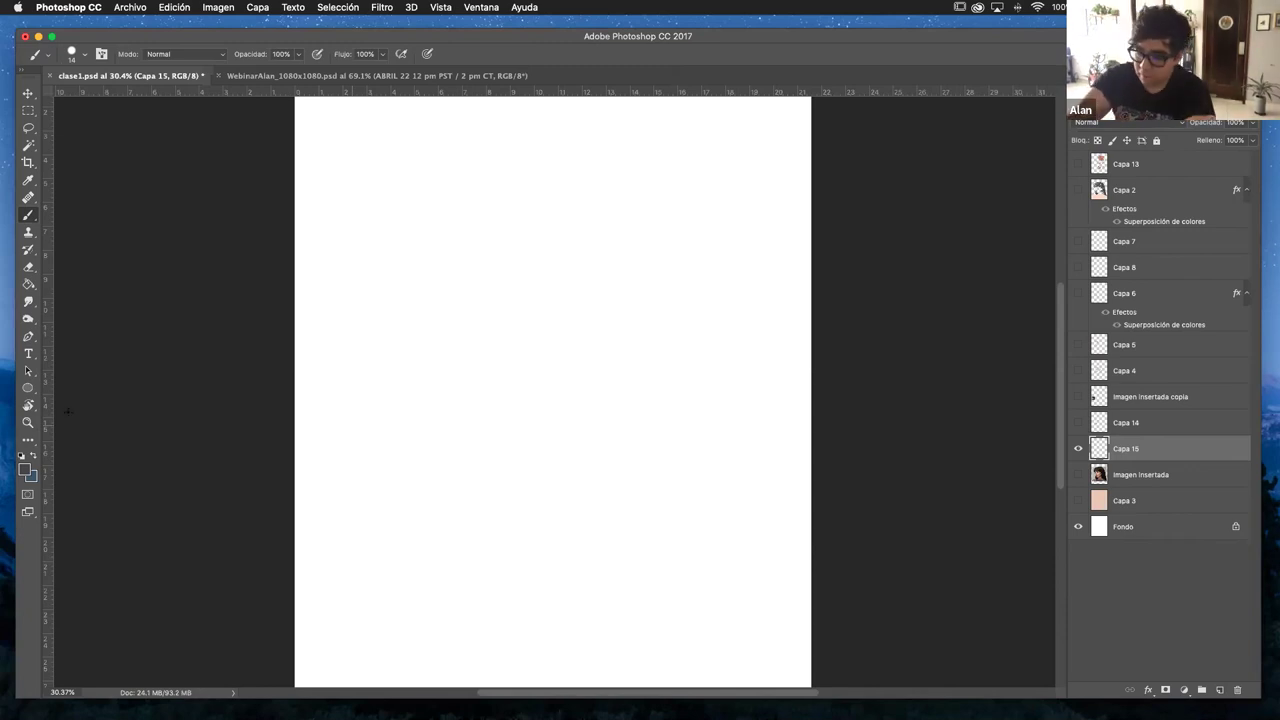
- Try one tapering diagonal brush stroke on the new layer and undo it
key("super+space")
left_click_drag(513, 370, 534, 364)
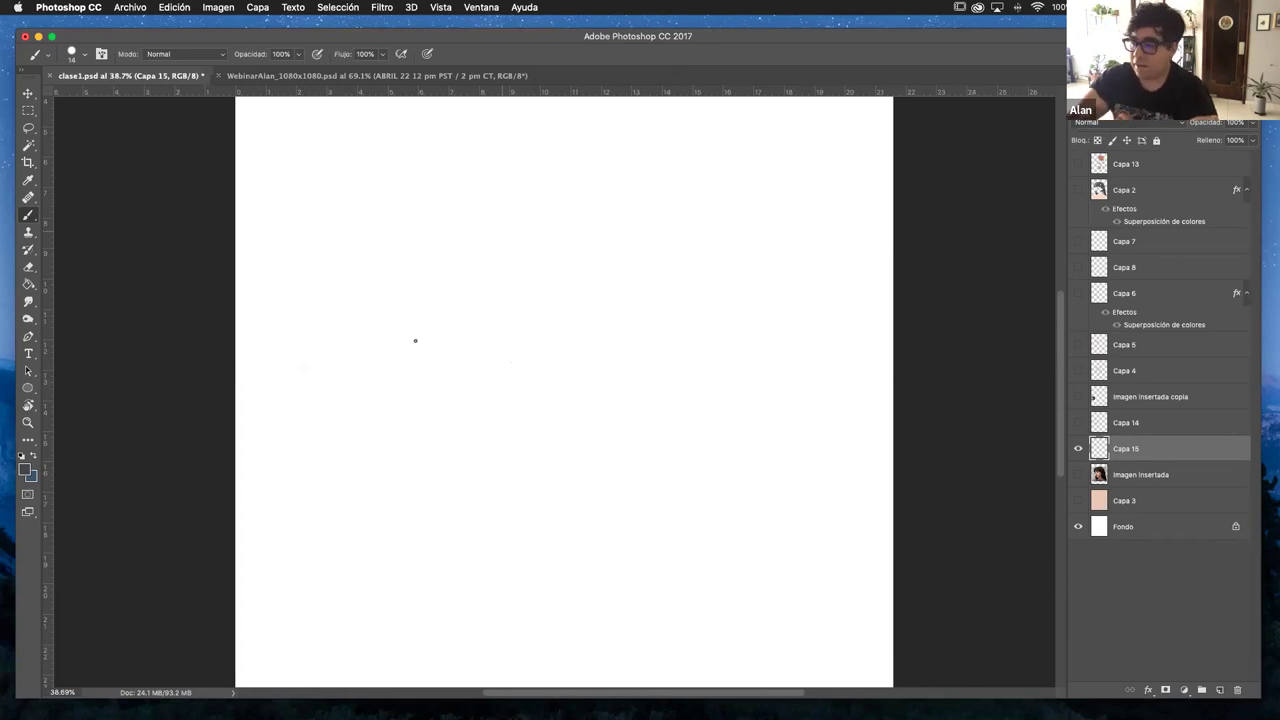
left_click_drag(365, 391, 427, 336)
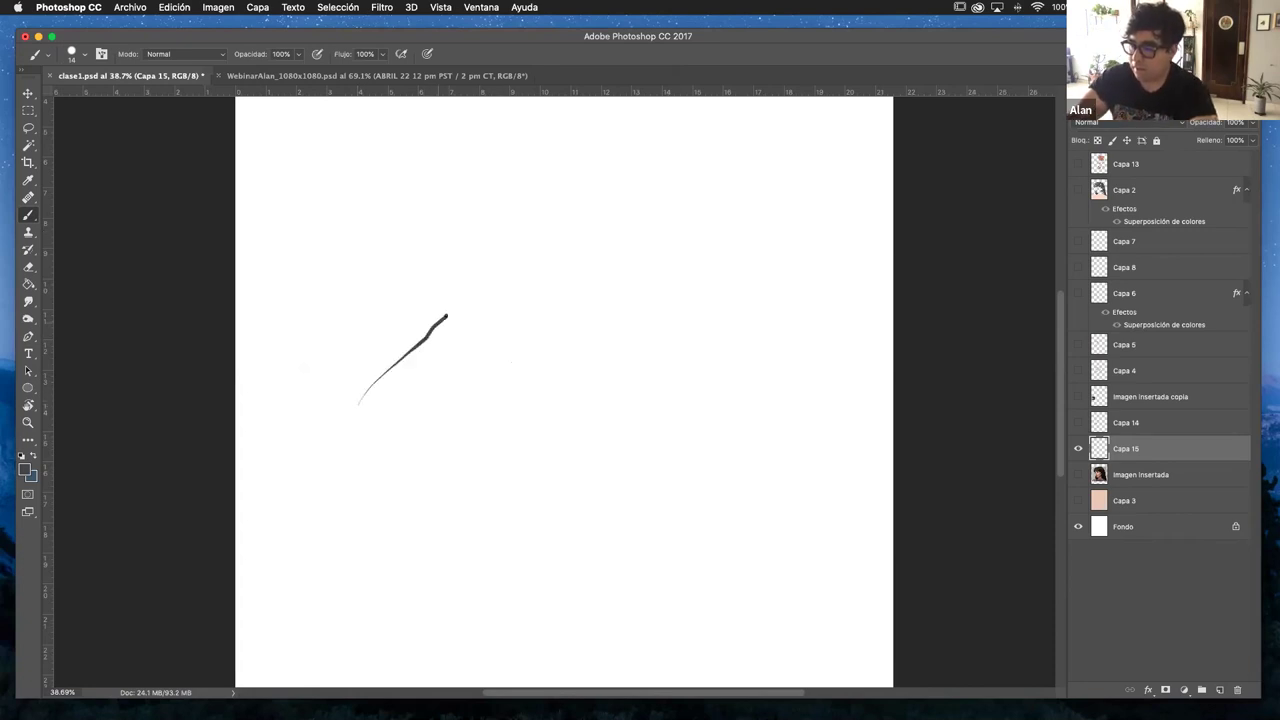
key("super+z")
- Try two parallel curved lines and a closed eye-like outline with the brush, and undo all these strokes
left_click_drag(359, 423, 577, 264)
left_click_drag(395, 408, 621, 254)
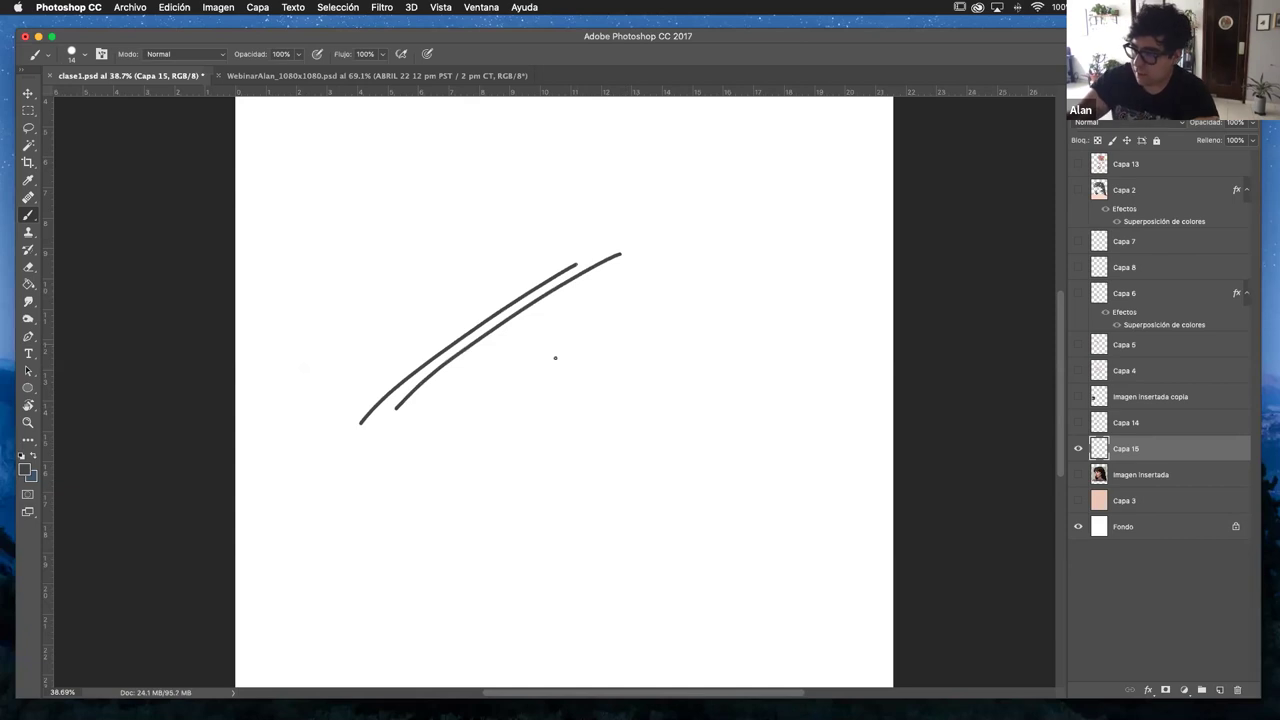
mouse_move(467, 418)
left_mouse_down()
mouse_move(533, 383)
mouse_move(597, 395)
mouse_move(618, 418)
mouse_move(466, 418)
left_mouse_up()
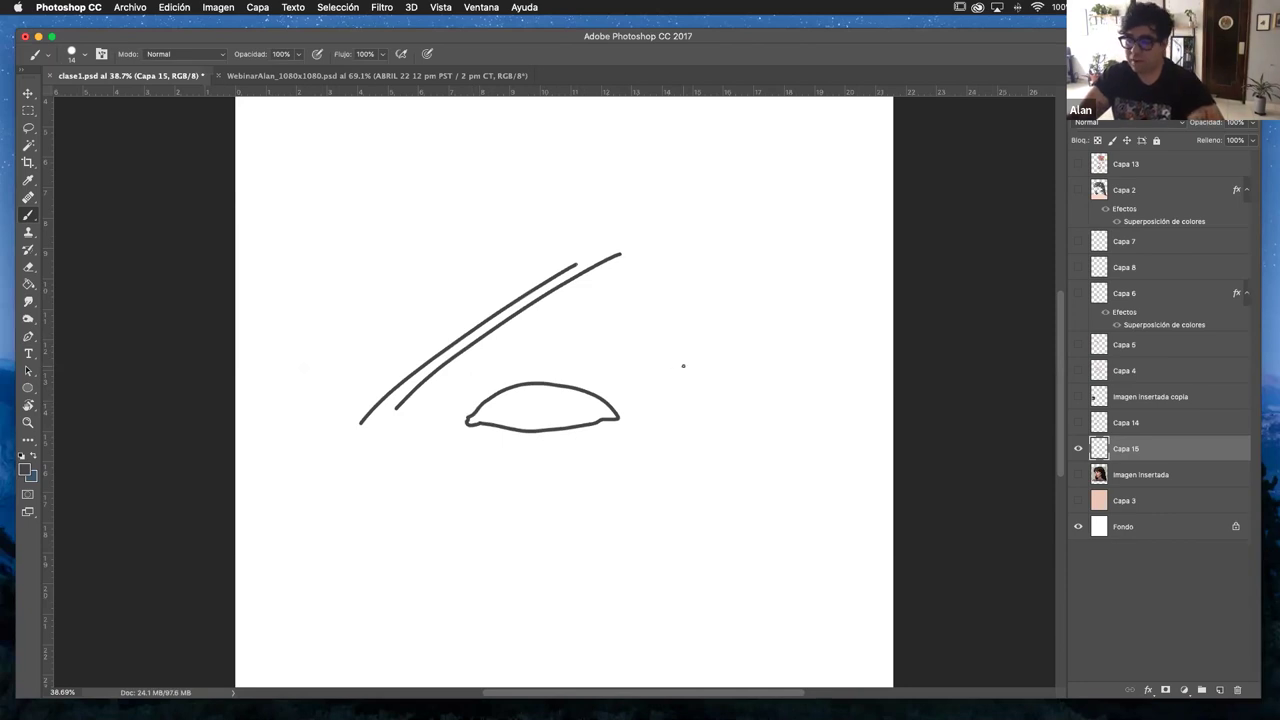
key("super+alt+z")
key("super+alt+z")
key("super+alt+z")
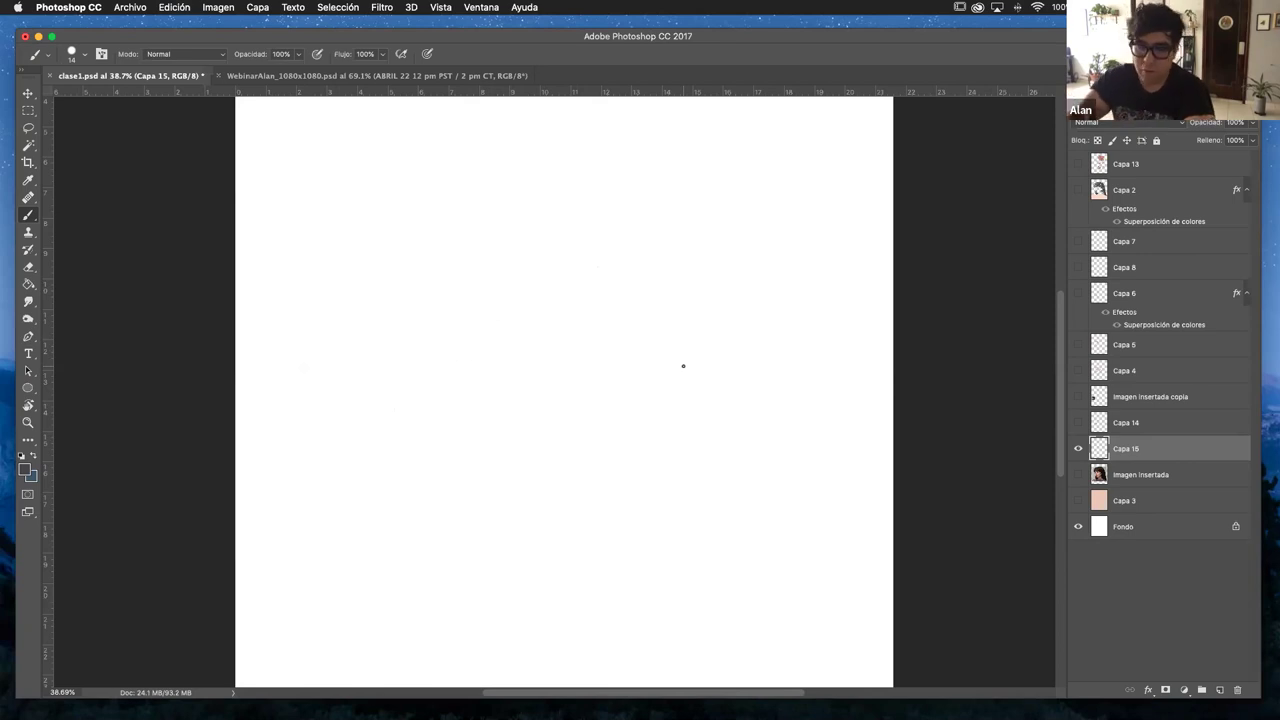
left_click(28, 422)
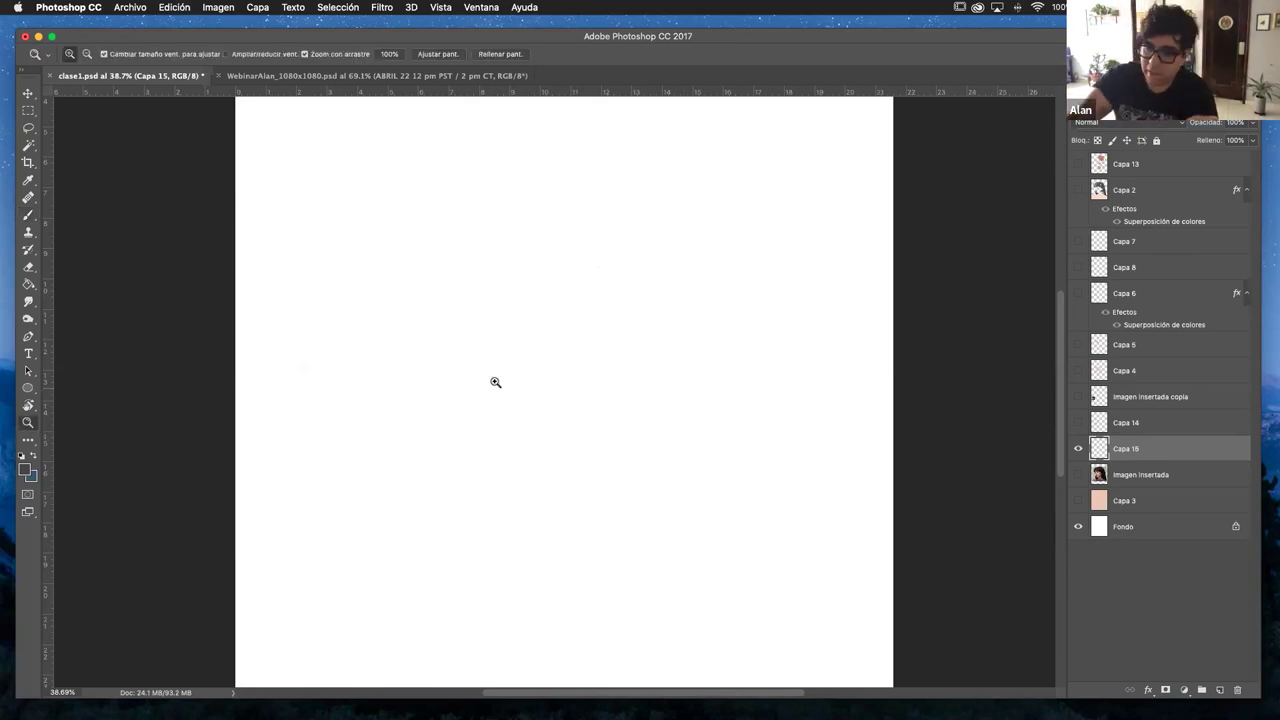
- Brush a row of short, parallel diagonal strokes, thick at the upper end and tapering downward, on Capa 15
left_click(546, 377)
key("b")
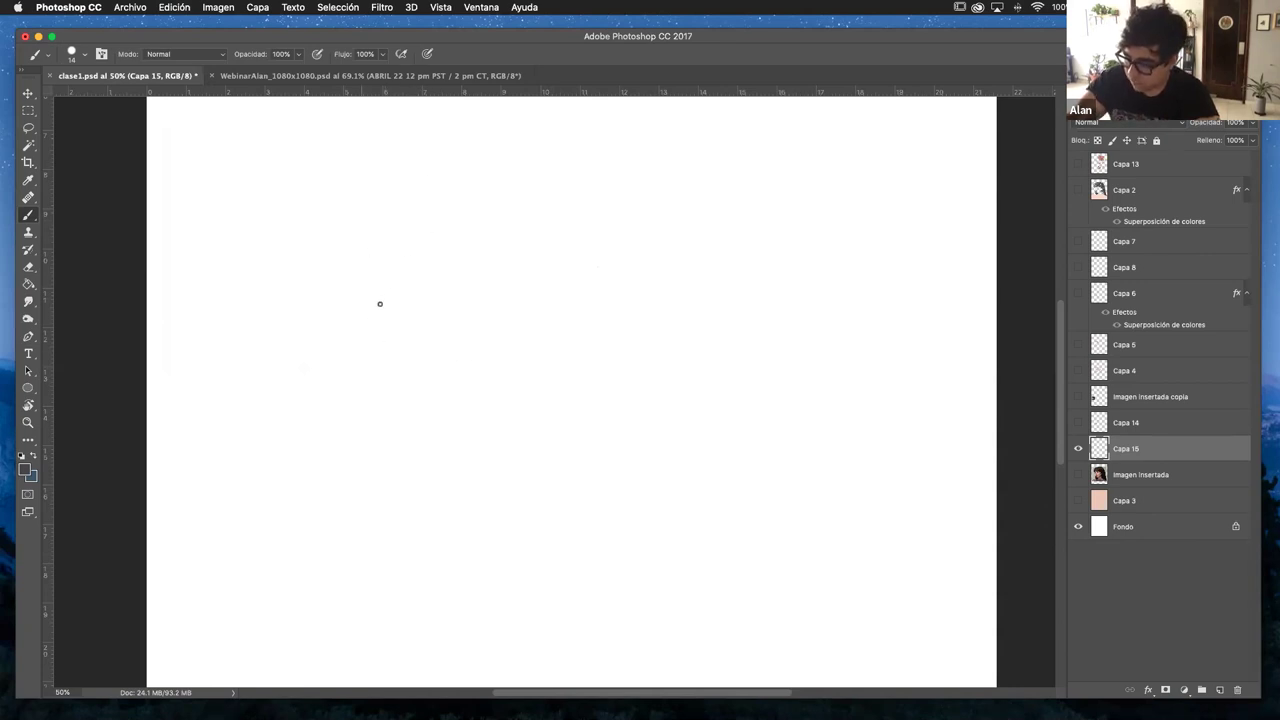
left_click_drag(352, 370, 377, 308)
mouse_move(355, 374)
left_mouse_down()
mouse_move(383, 311)
mouse_move(364, 361)
mouse_move(392, 303)
left_mouse_up()
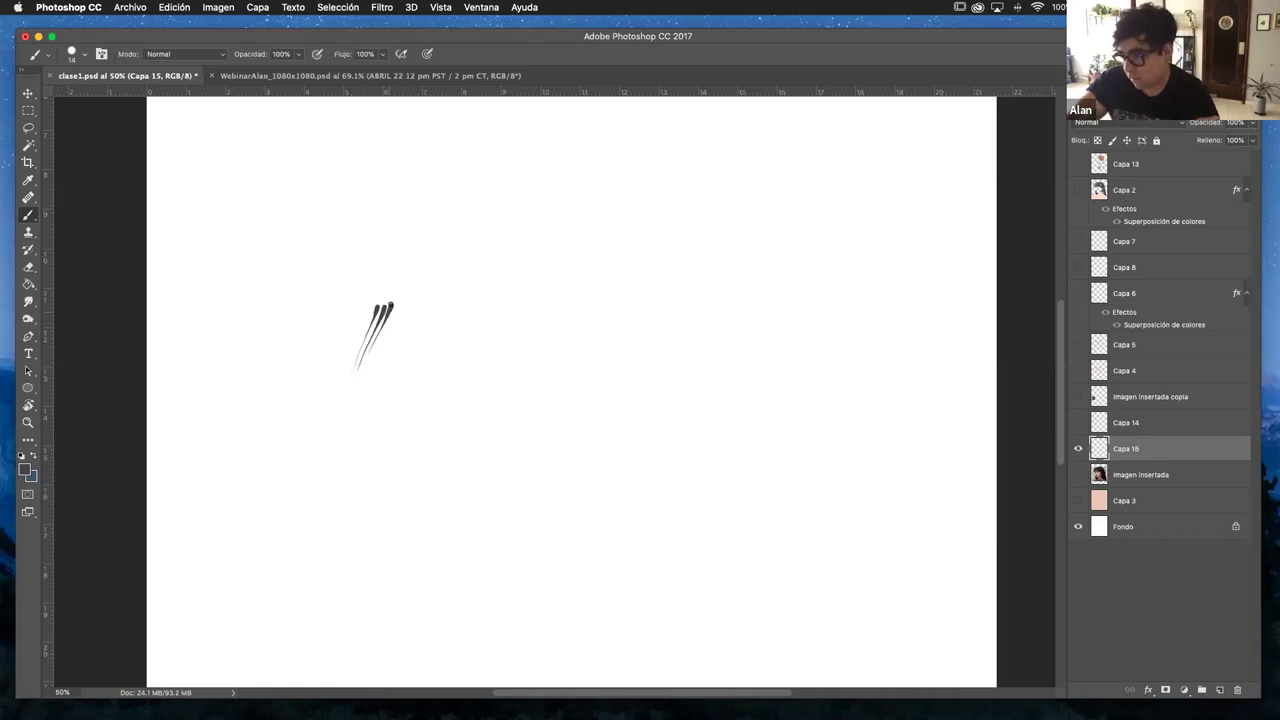
left_click_drag(364, 366, 400, 301)
mouse_move(368, 366)
left_mouse_down()
mouse_move(405, 305)
mouse_move(417, 307)
left_mouse_up()
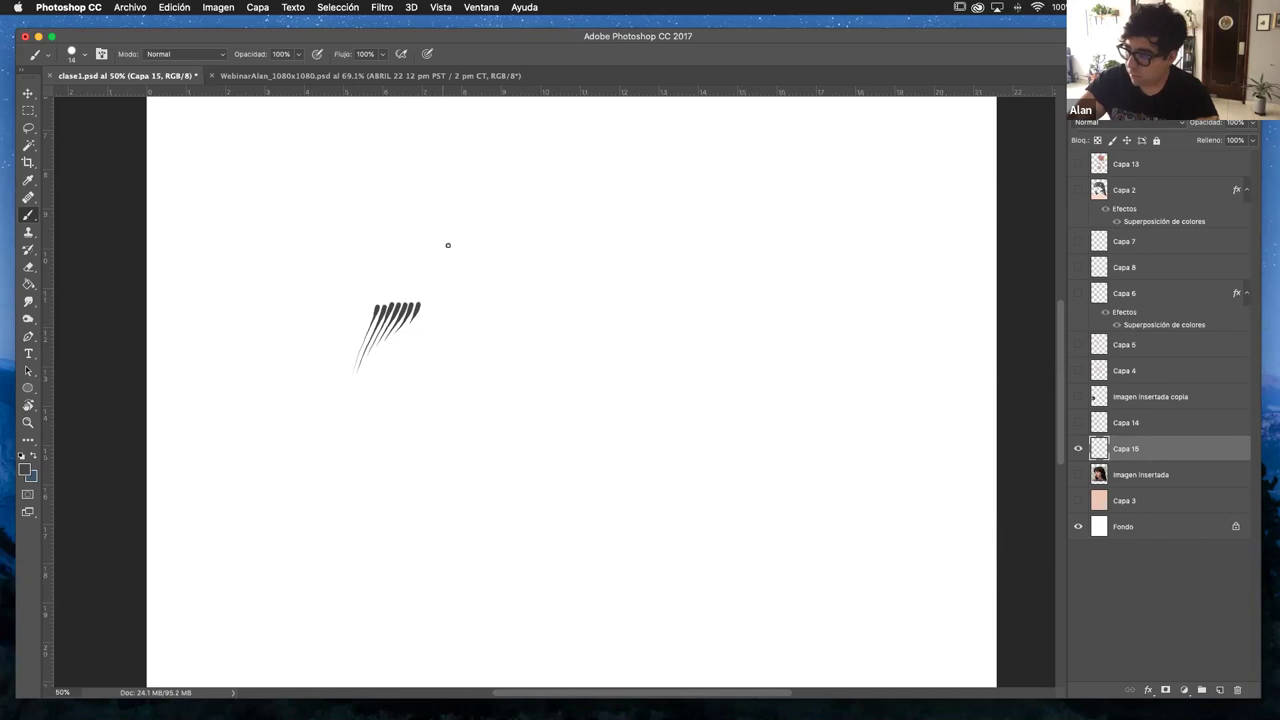
- Brush a second band of wavy diagonal strokes rising to the upper right of the first row, thick in the middle with tapered ends
left_click_drag(431, 311, 465, 265)
mouse_move(457, 303)
left_mouse_down()
mouse_move(471, 254)
mouse_move(470, 279)
mouse_move(486, 251)
left_mouse_up()
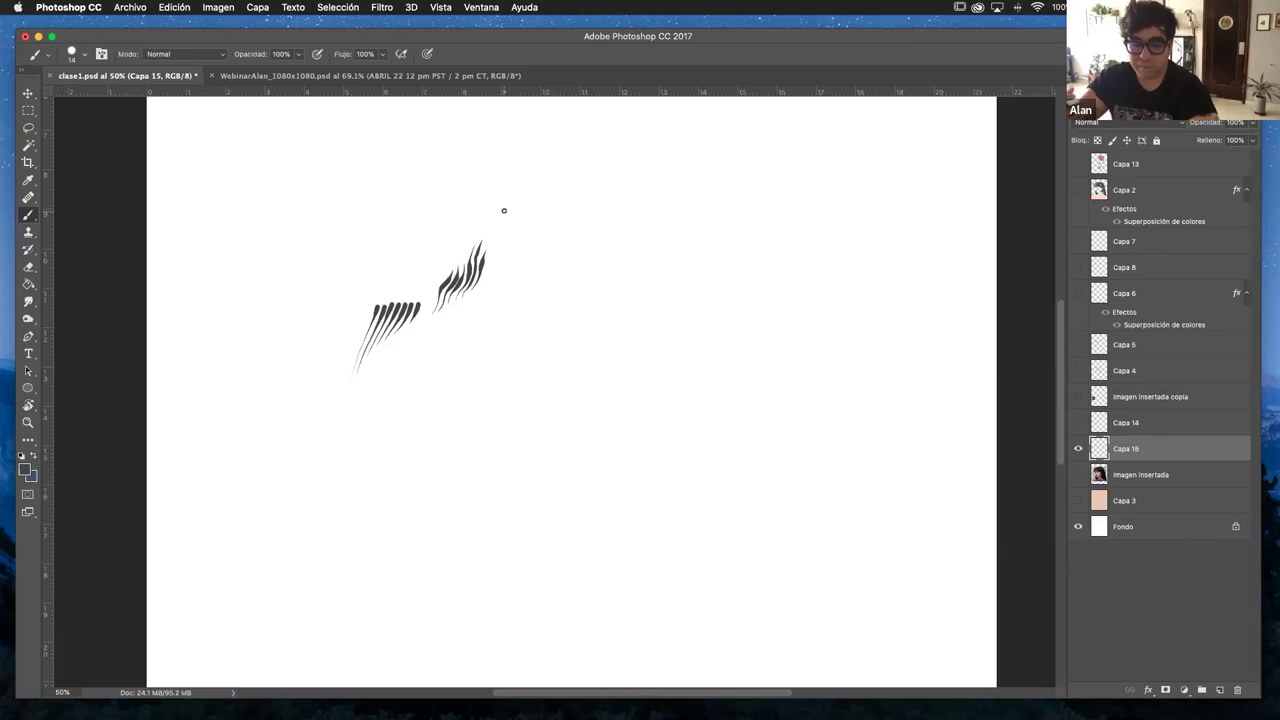
left_click_drag(481, 283, 503, 245)
left_click_drag(499, 256, 511, 237)
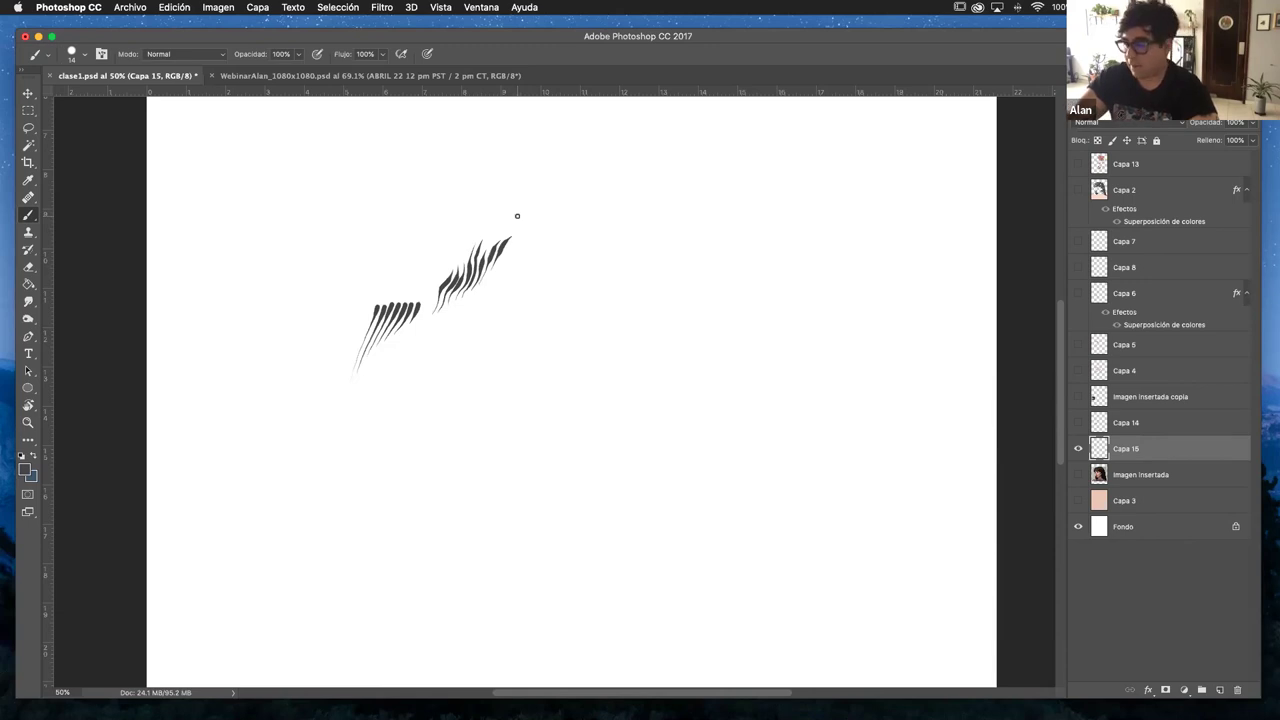
left_click_drag(495, 272, 522, 229)
mouse_move(466, 314)
left_mouse_down()
mouse_move(513, 253)
mouse_move(478, 320)
left_mouse_up()
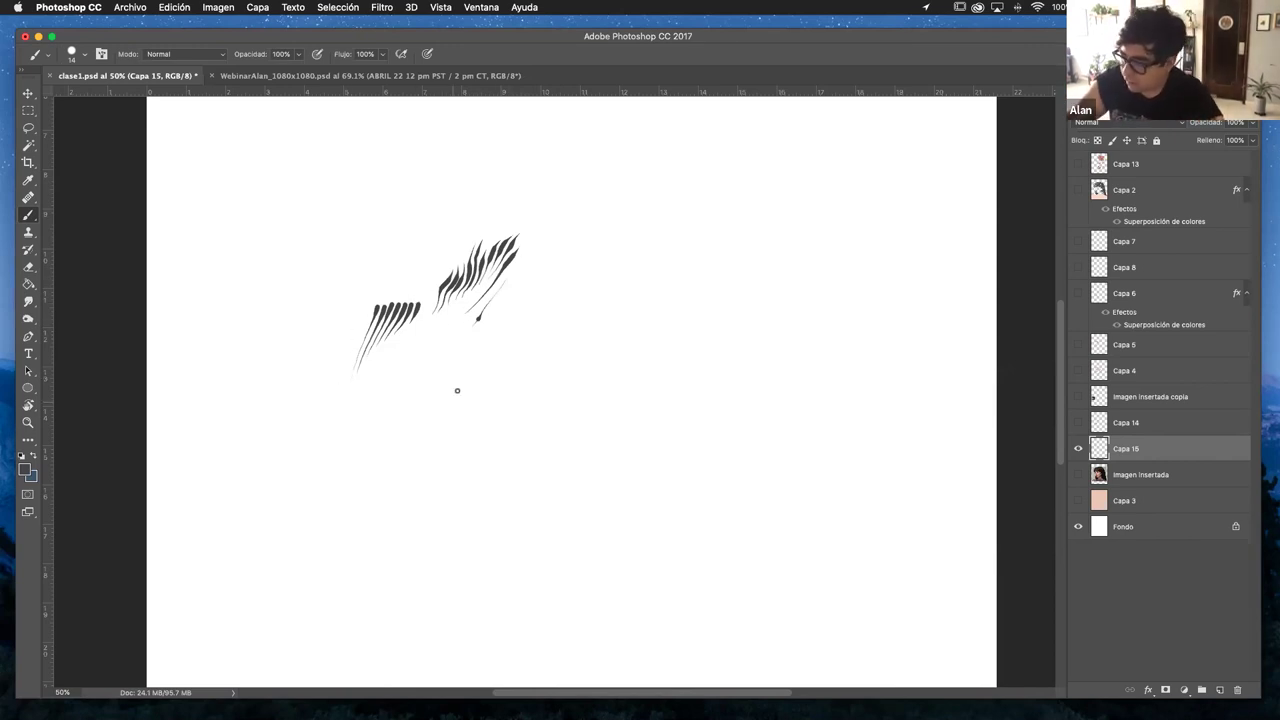
- Hatch a patch of closely spaced diagonal lines below the first two stroke groups, varying pressure to make bead-like thickenings
left_click_drag(476, 354, 425, 444)
mouse_move(474, 368)
left_mouse_down()
mouse_move(429, 446)
mouse_move(464, 390)
mouse_move(443, 432)
left_mouse_up()
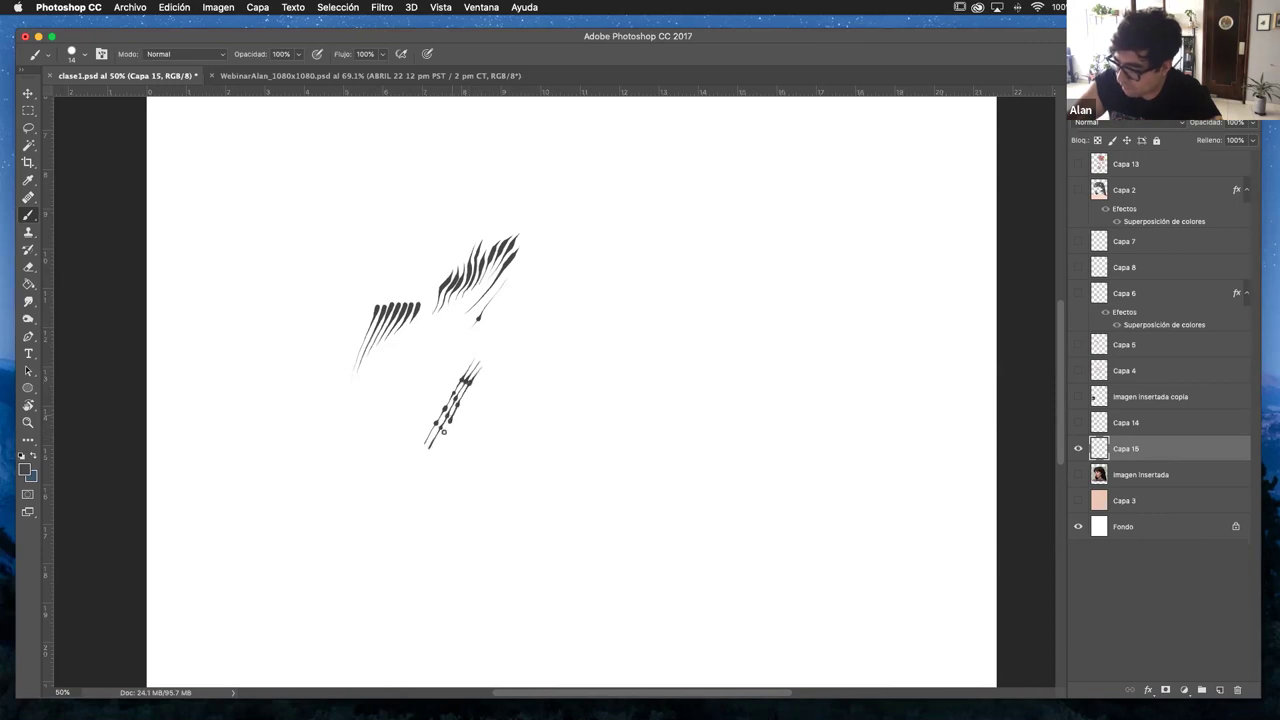
mouse_move(483, 365)
left_mouse_down()
mouse_move(445, 436)
mouse_move(488, 372)
mouse_move(447, 447)
mouse_move(494, 379)
mouse_move(459, 447)
mouse_move(496, 385)
mouse_move(458, 455)
left_mouse_up()
left_click_drag(496, 386, 462, 455)
left_click_drag(498, 386, 465, 460)
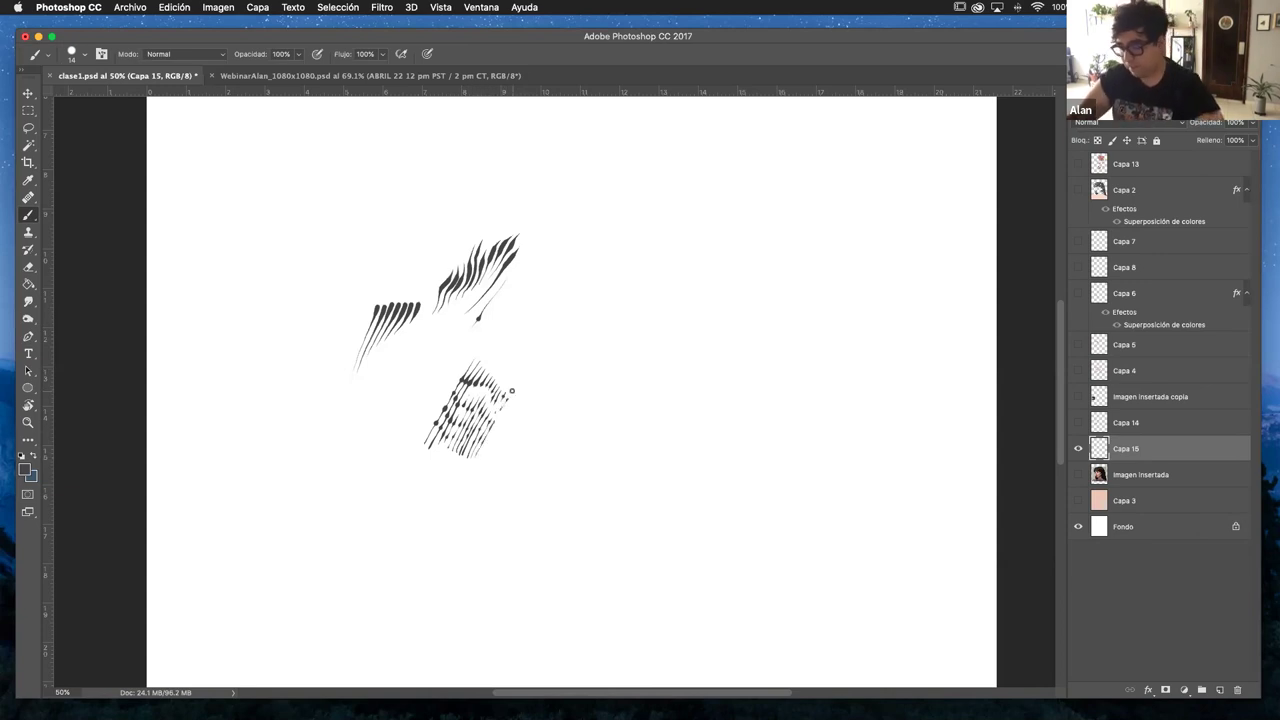
- Reduce the Eraser to size 8 and cut fine gaps across the upper part of the hatched patch
key("e")
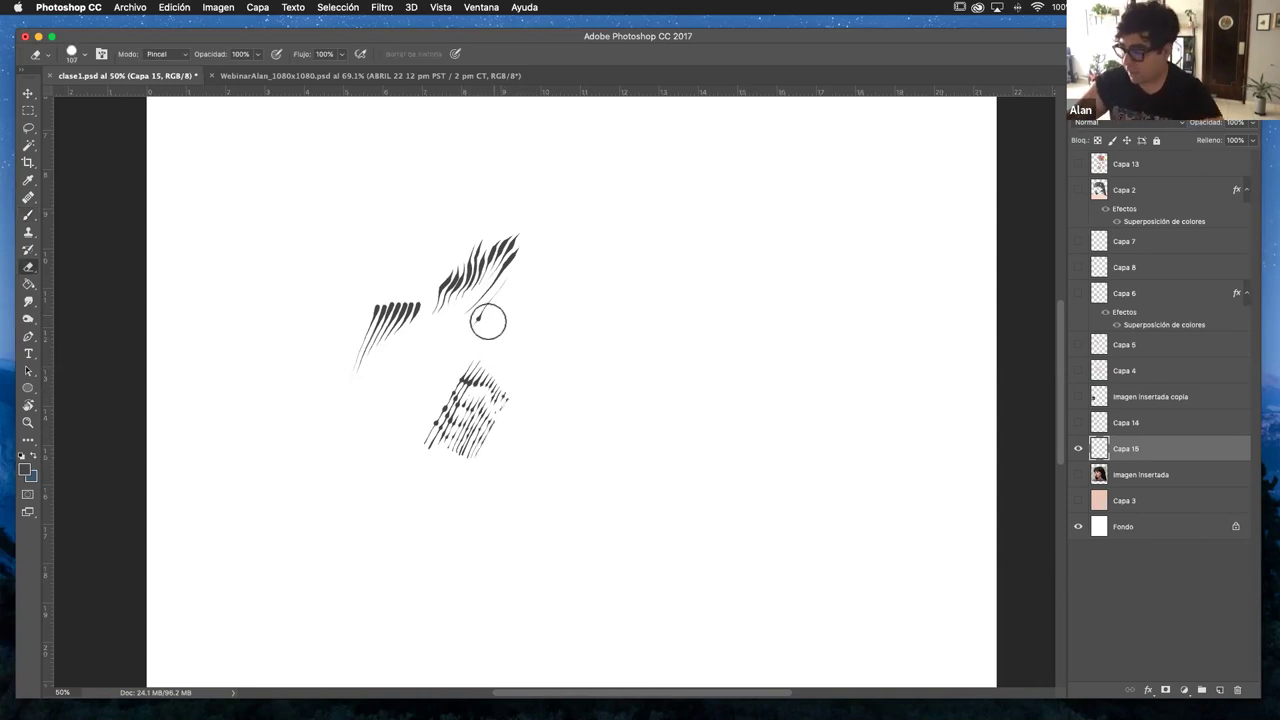
right_click(549, 329)
left_click(637, 414)
left_click(509, 329)
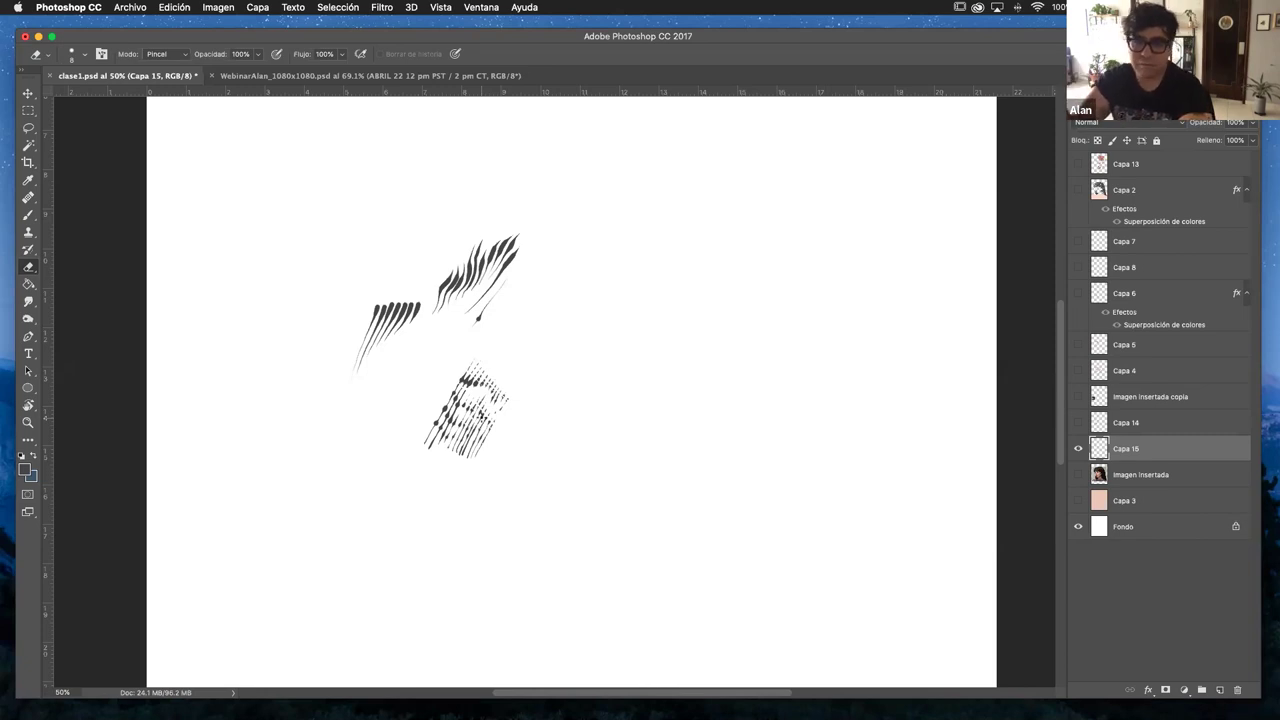
- Brush a small cluster of thick-centred diagonal strokes above the hatched patch, and extend the patch toward its lower right with finer hatching
key("b")
mouse_move(524, 335)
left_mouse_down()
mouse_move(563, 251)
mouse_move(524, 344)
mouse_move(572, 259)
mouse_move(532, 349)
mouse_move(577, 266)
left_mouse_up()
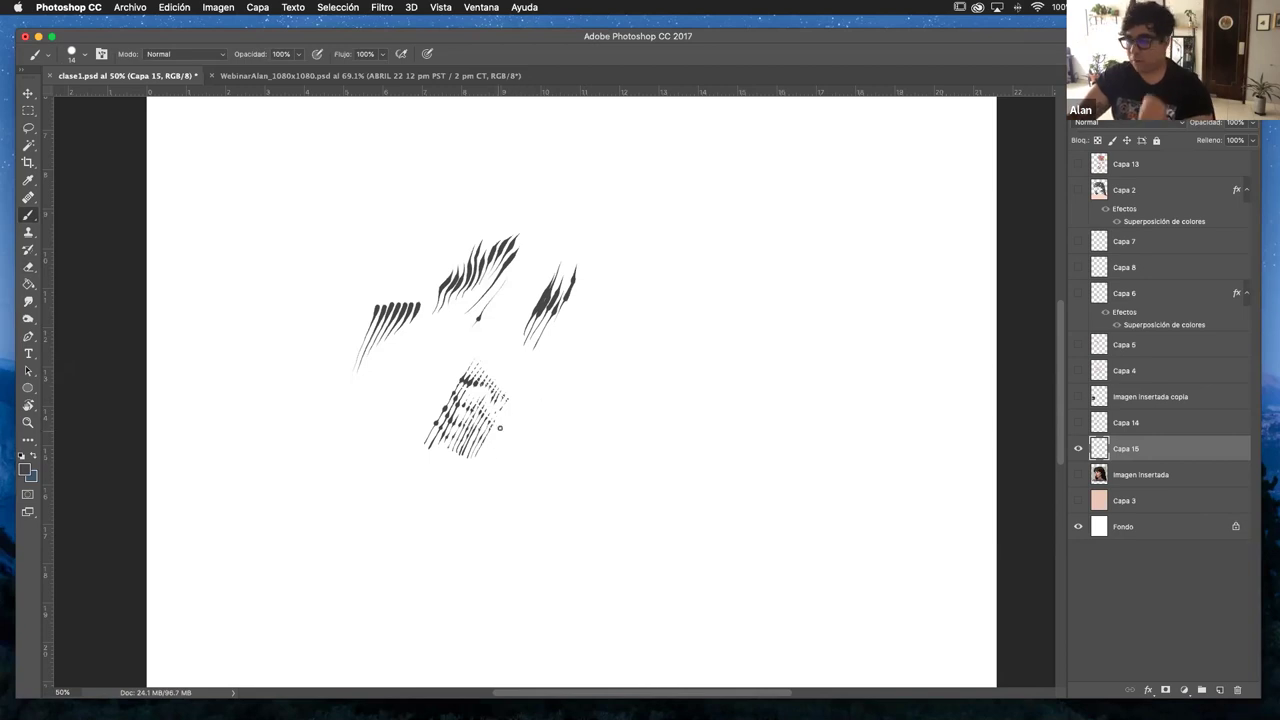
mouse_move(477, 457)
left_mouse_down()
mouse_move(516, 396)
mouse_move(486, 468)
mouse_move(524, 411)
mouse_move(486, 475)
mouse_move(528, 424)
mouse_move(497, 484)
mouse_move(536, 427)
mouse_move(500, 495)
mouse_move(544, 442)
mouse_move(508, 501)
mouse_move(523, 460)
left_mouse_up()
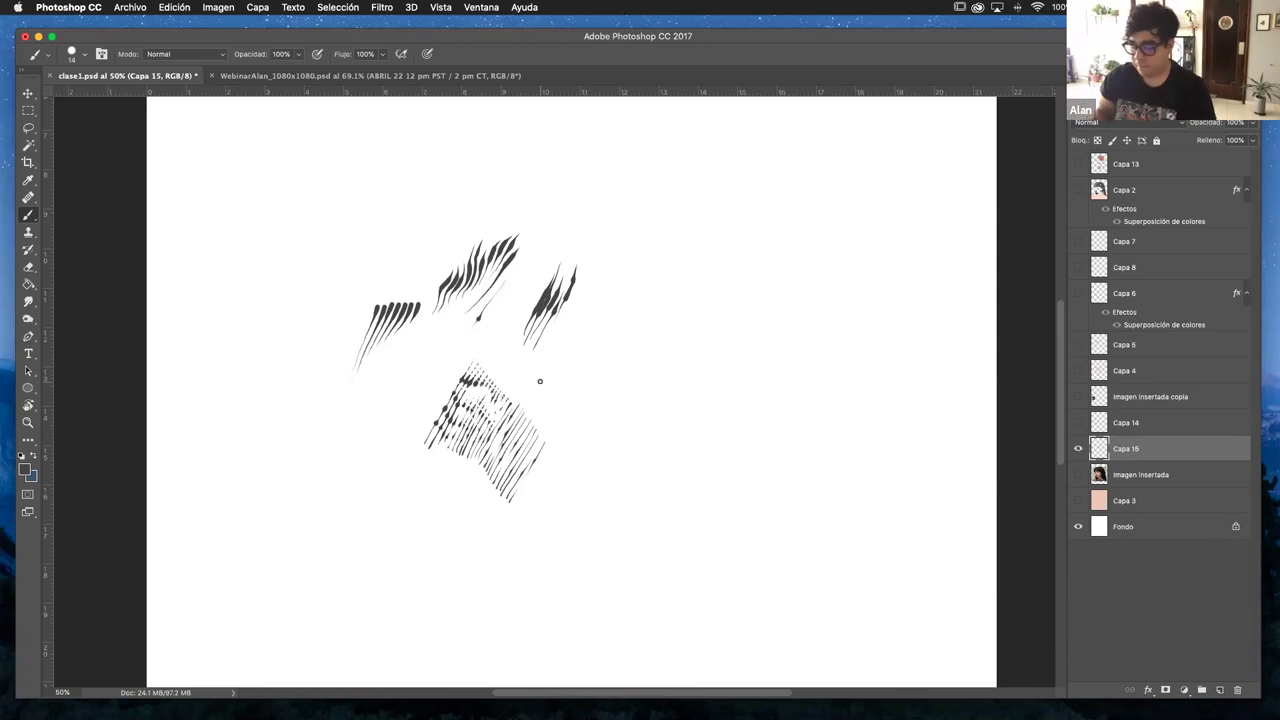
- Rotate the canvas to a comfortable drawing angle, brush a curved line about 11 cm long beside the stroke samples, and return the canvas upright
key("r")
left_click_drag(565, 300, 640, 388)
left_click_drag(628, 265, 650, 310)
mouse_move(560, 308)
left_mouse_down()
mouse_move(576, 222)
mouse_move(552, 219)
mouse_move(614, 248)
mouse_move(617, 411)
left_mouse_up()
key("b")
key("r")
mouse_move(734, 323)
left_mouse_down()
mouse_move(671, 476)
mouse_move(706, 429)
mouse_move(694, 269)
mouse_move(628, 261)
mouse_move(511, 323)
mouse_move(426, 388)
mouse_move(249, 600)
left_mouse_up()
key("b")
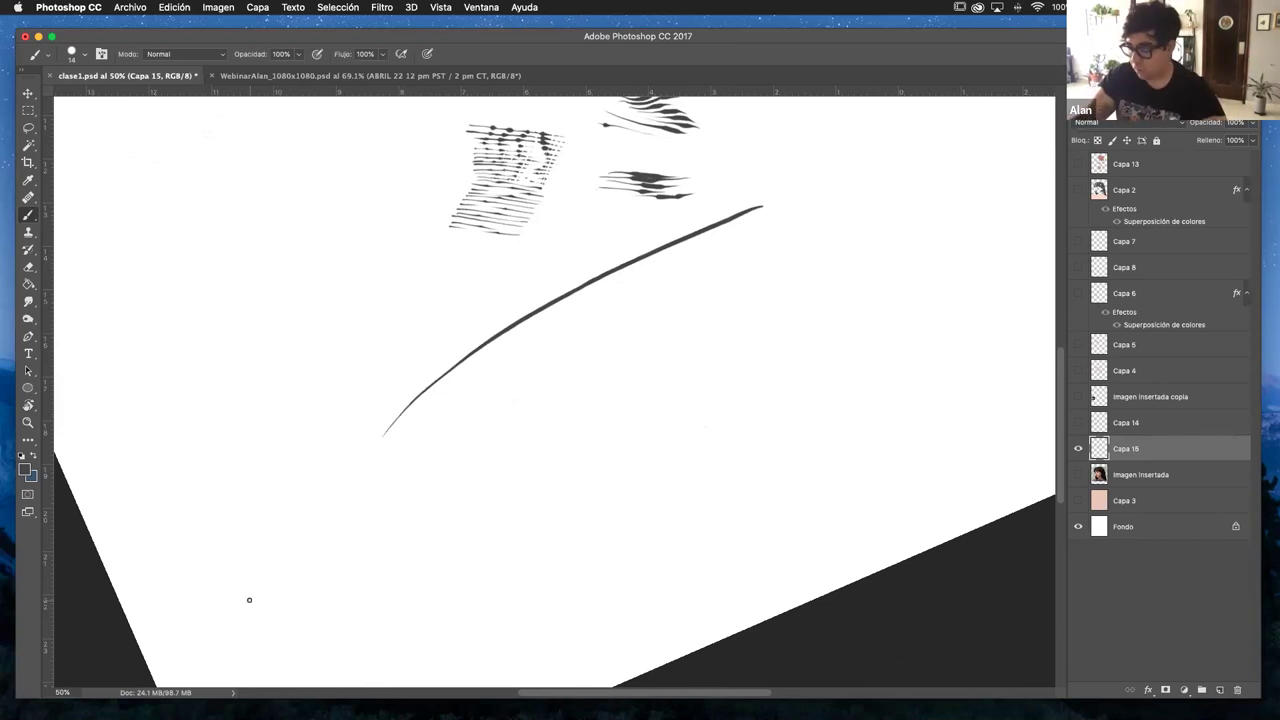
key("r")
mouse_move(700, 294)
left_mouse_down()
mouse_move(586, 214)
mouse_move(551, 214)
left_mouse_up()
key("b")
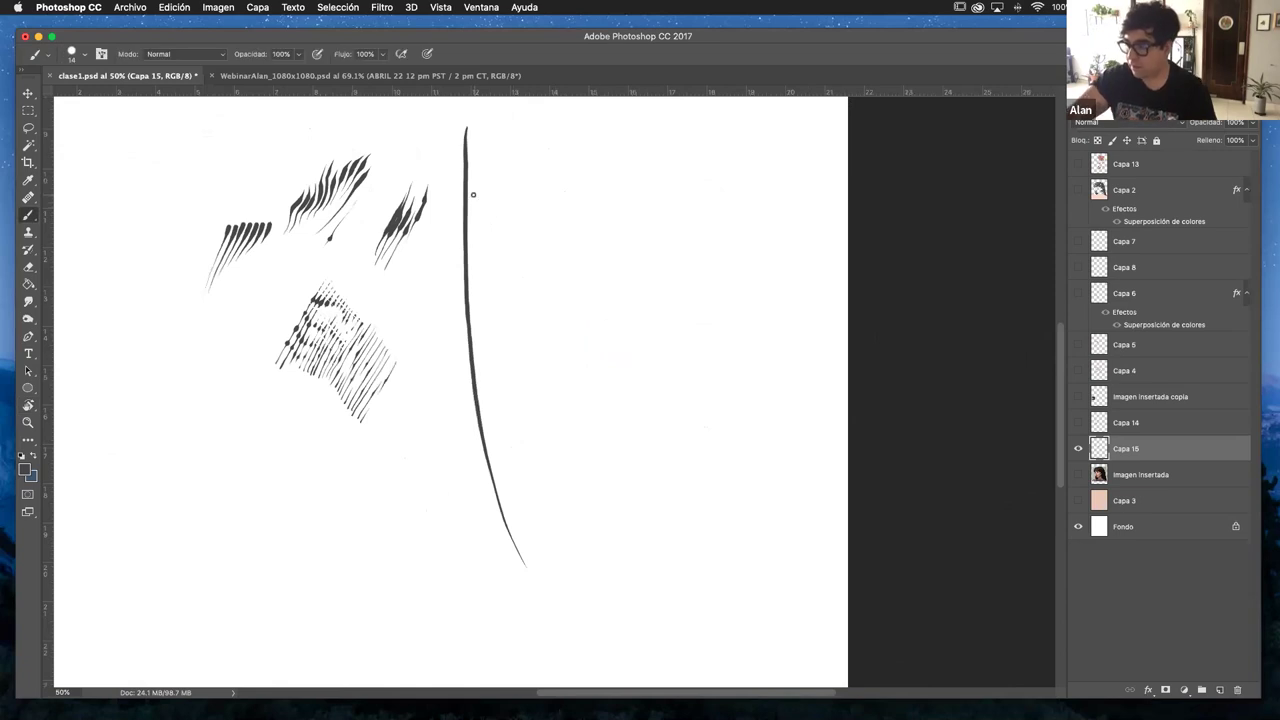
- Brush several tapering strokes along the inner side of the long curve, concentrating them toward its lower end
mouse_move(472, 218)
left_mouse_down()
mouse_move(481, 389)
mouse_move(526, 560)
left_mouse_up()
mouse_move(481, 350)
left_mouse_down()
mouse_move(507, 490)
mouse_move(545, 590)
left_mouse_up()
left_click_drag(500, 428, 534, 527)
left_click_drag(515, 464, 530, 522)
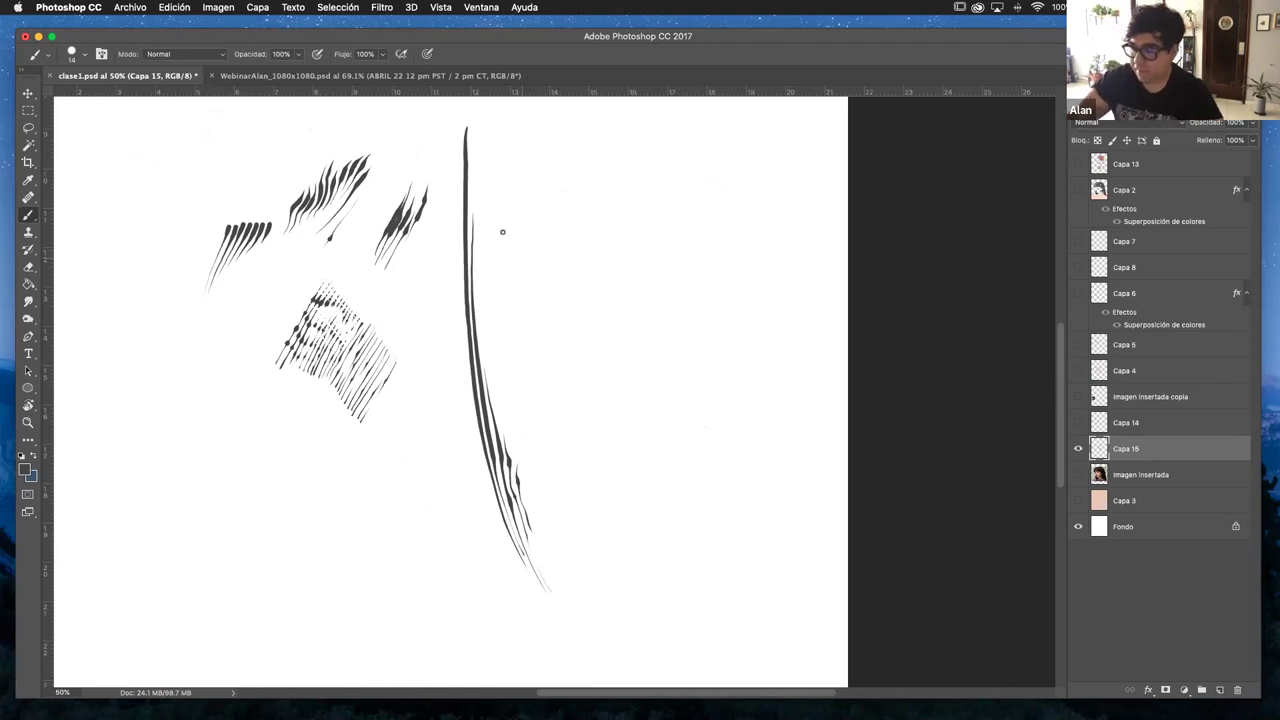
- Try several canvas rotation angles around the stroke samples and leave the view at 1°
key("r")
mouse_move(551, 286)
left_mouse_down()
mouse_move(594, 263)
mouse_move(652, 320)
mouse_move(577, 223)
mouse_move(660, 385)
mouse_move(629, 217)
mouse_move(572, 209)
mouse_move(582, 204)
left_mouse_up()
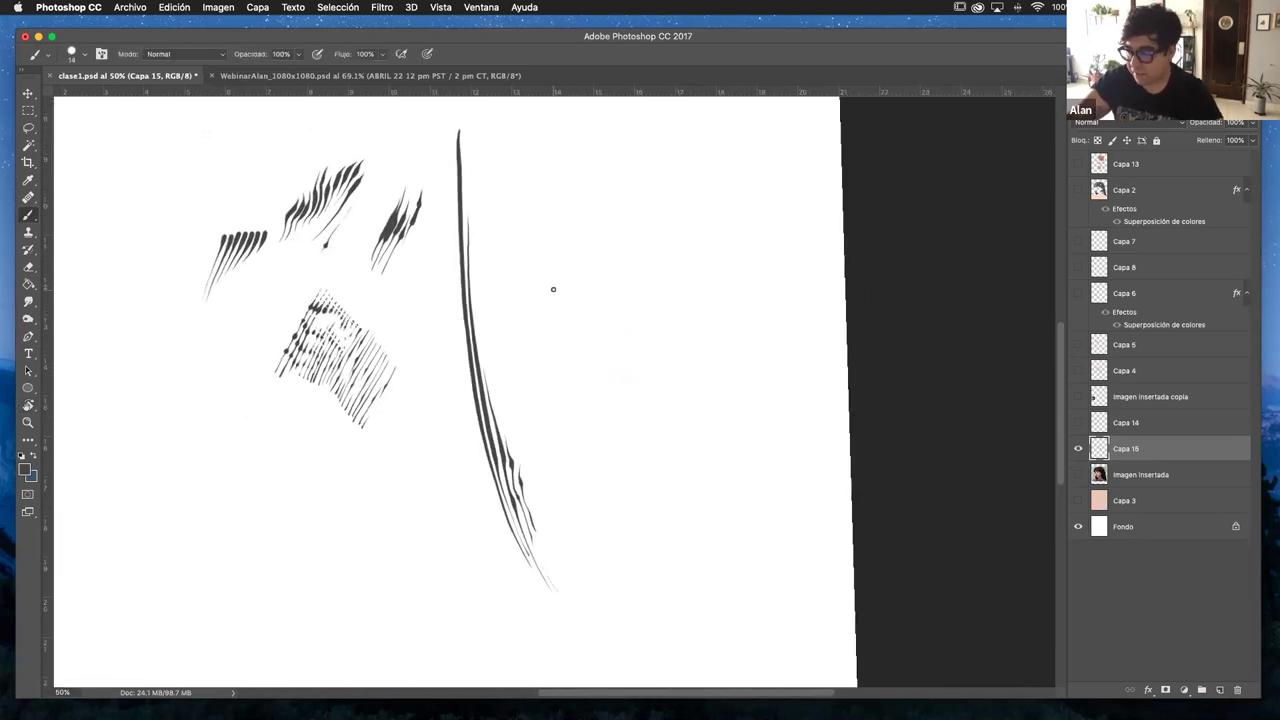
key("r")
mouse_move(553, 286)
left_mouse_down()
mouse_move(571, 284)
mouse_move(543, 247)
mouse_move(609, 271)
mouse_move(566, 211)
left_mouse_up()
key("r")
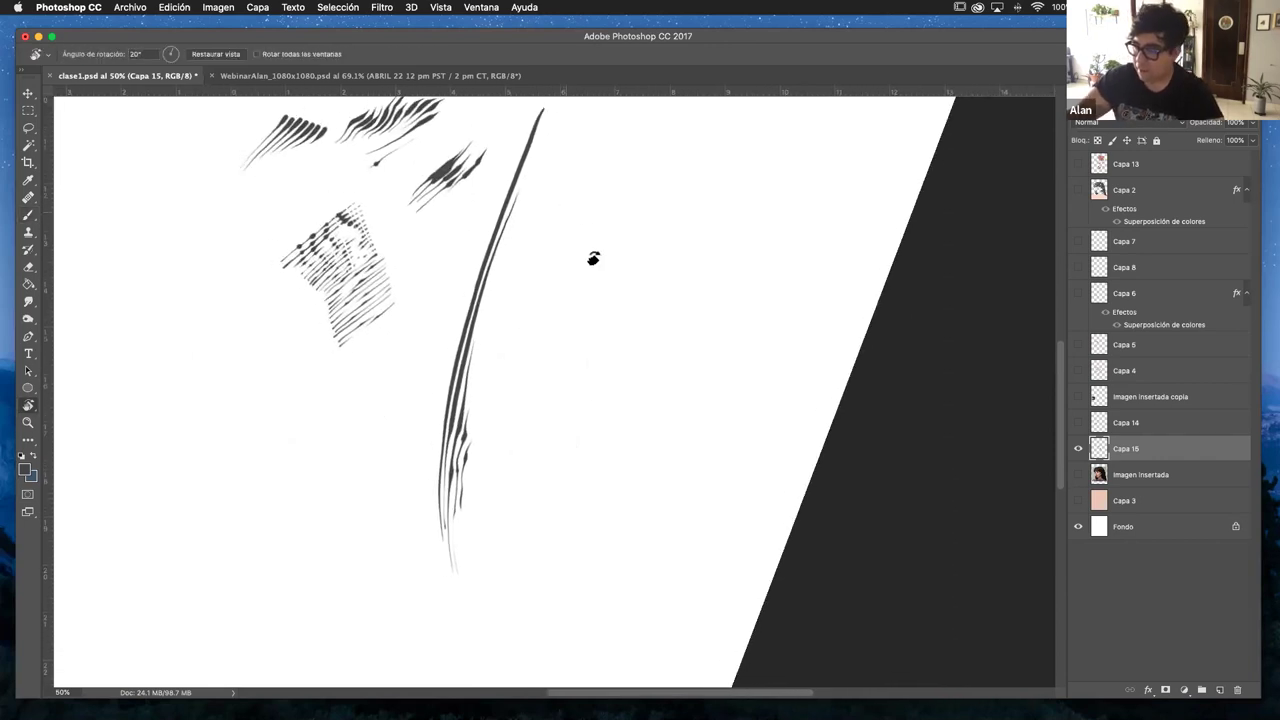
left_click_drag(623, 266, 601, 204)
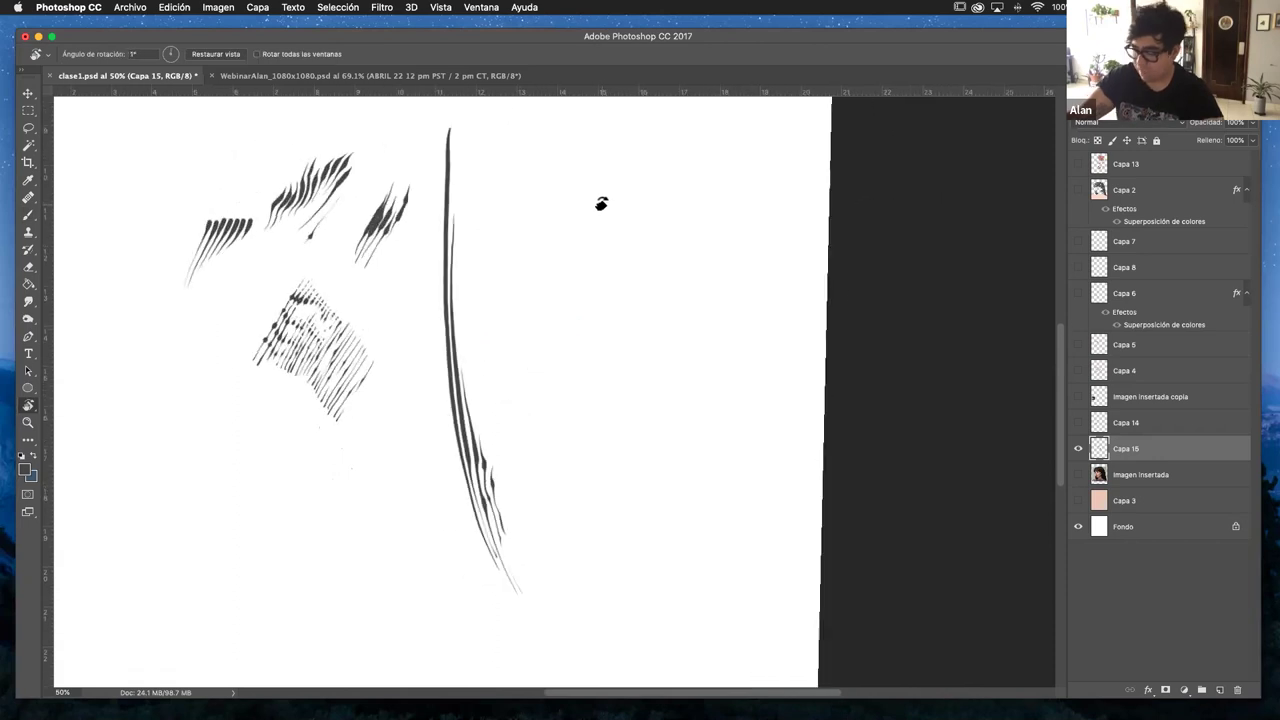
- Brush a cluster of pressure-varied diagonal hatch strokes on the blank area to the right of the long curve
left_click(29, 214)
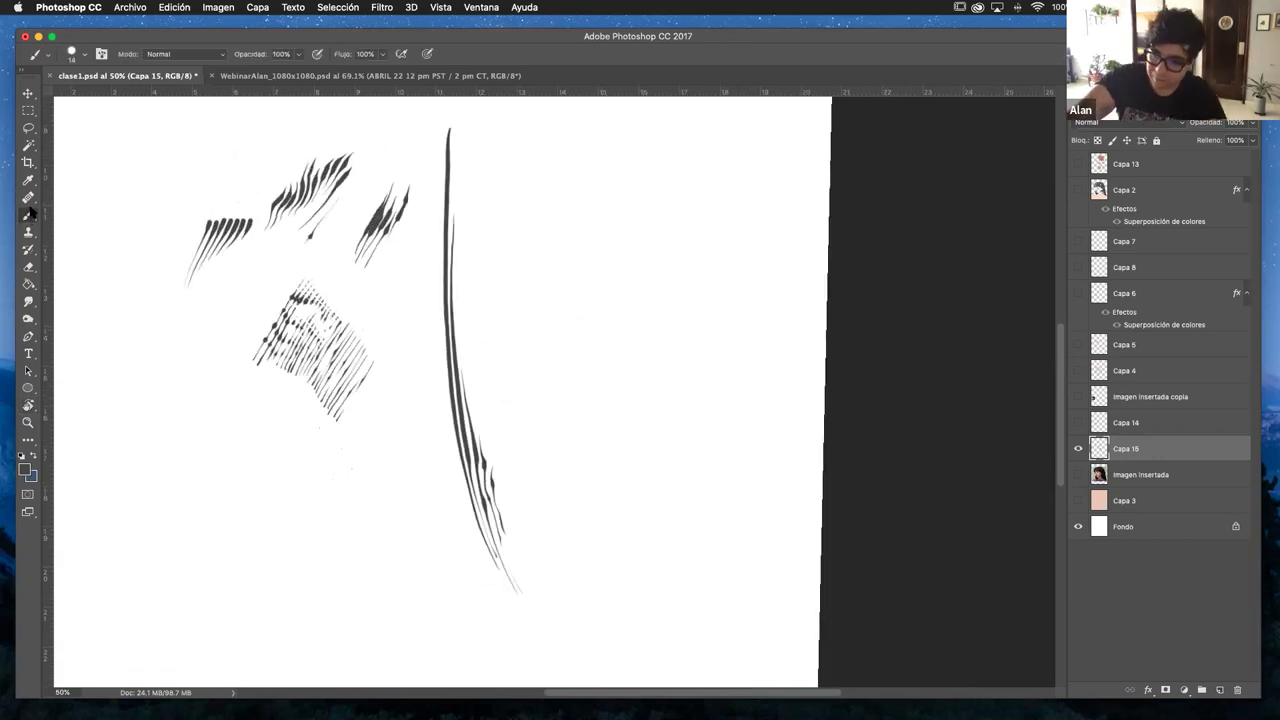
mouse_move(534, 317)
left_mouse_down()
mouse_move(520, 337)
mouse_move(544, 290)
mouse_move(505, 392)
left_mouse_up()
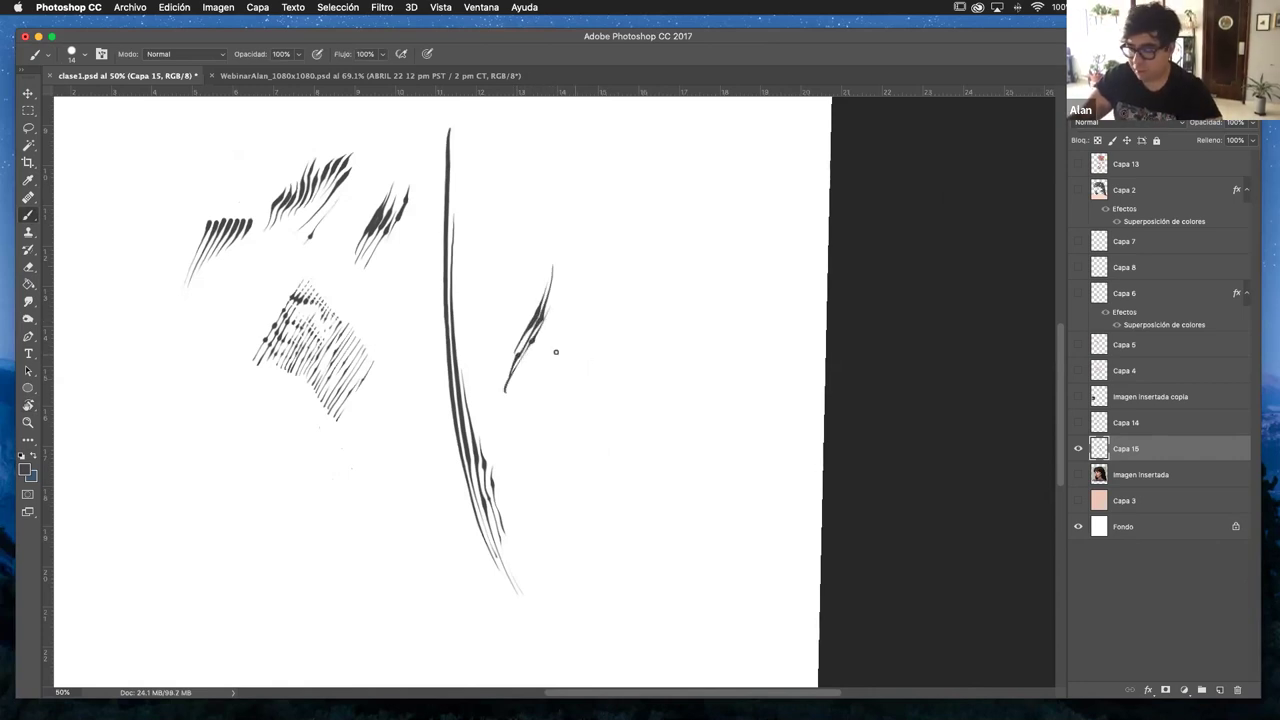
left_click_drag(546, 324, 510, 418)
mouse_move(595, 405)
left_mouse_down()
mouse_move(603, 391)
mouse_move(597, 411)
left_mouse_up()
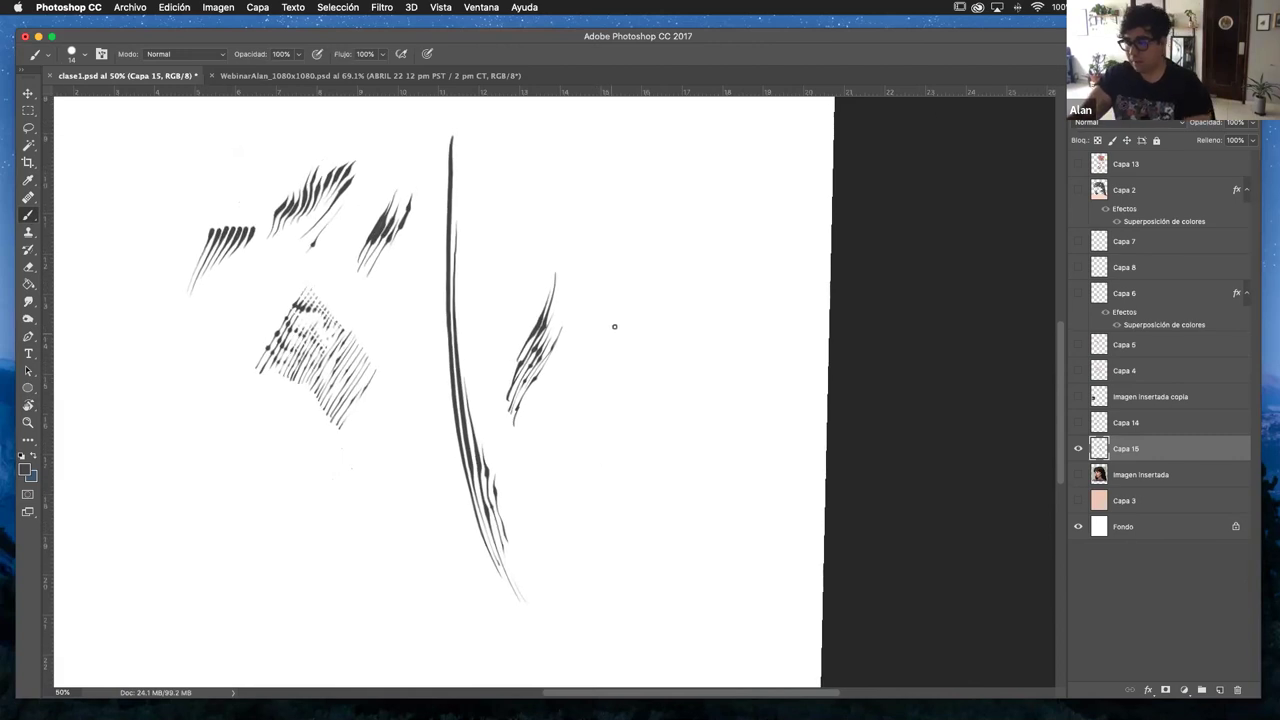
mouse_move(571, 297)
left_mouse_down()
mouse_move(529, 394)
mouse_move(575, 302)
left_mouse_up()
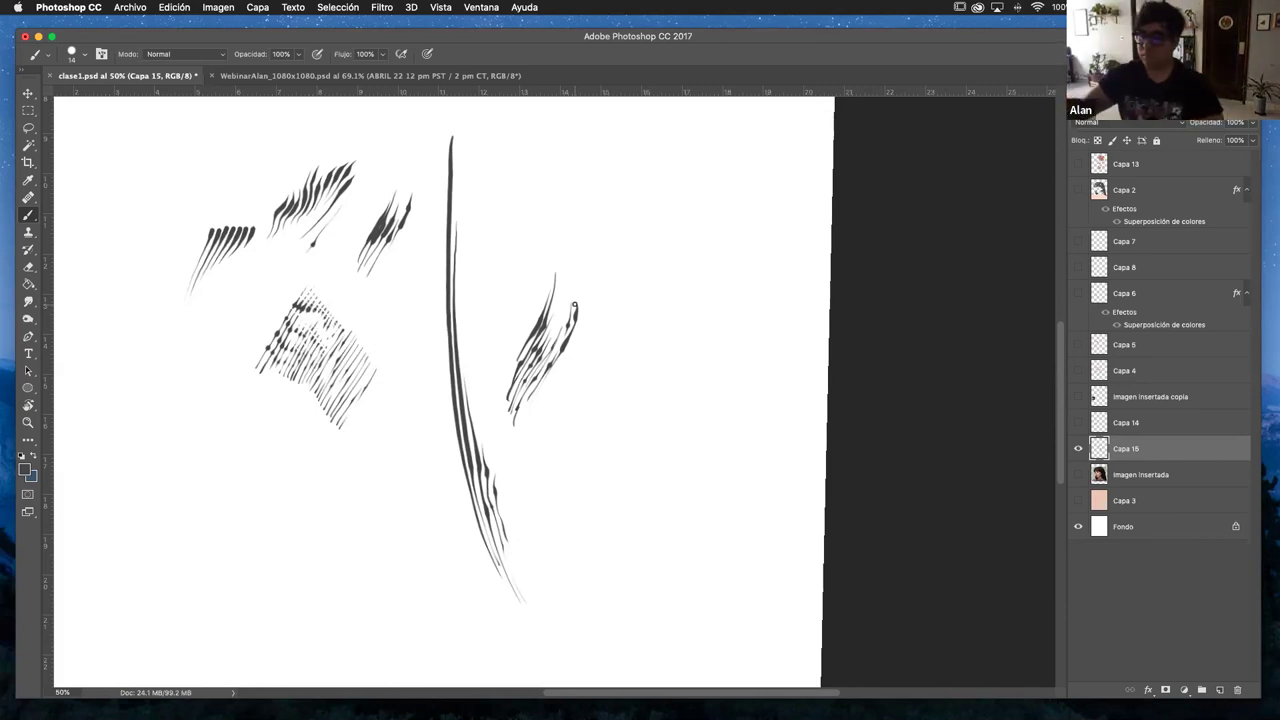
- Extend the new hatch cluster upward and to the left with a fan of curved tapering strokes
left_click_drag(526, 330, 556, 236)
mouse_move(540, 296)
left_mouse_down()
mouse_move(519, 326)
mouse_move(549, 231)
mouse_move(530, 270)
left_mouse_up()
left_click_drag(520, 312, 512, 338)
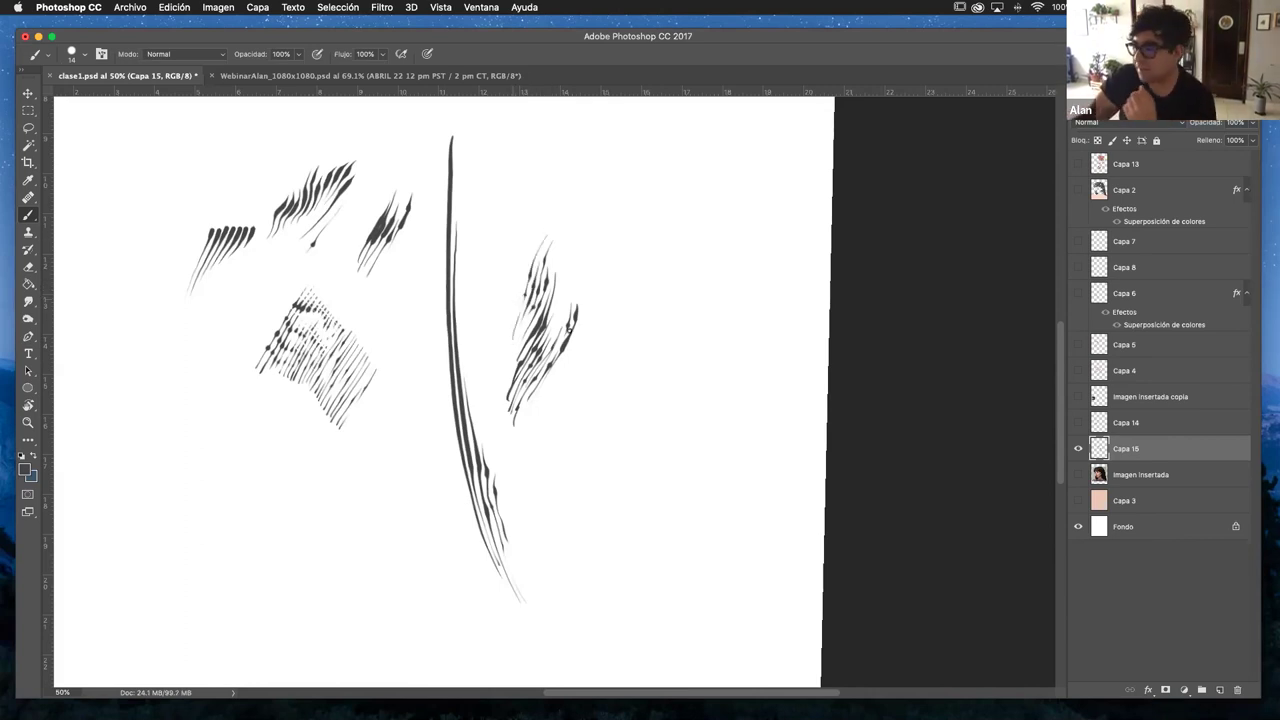
mouse_move(508, 350)
left_mouse_down()
mouse_move(540, 231)
mouse_move(501, 356)
mouse_move(535, 232)
mouse_move(495, 347)
mouse_move(506, 286)
left_mouse_up()
mouse_move(506, 318)
left_mouse_down()
mouse_move(536, 227)
mouse_move(503, 273)
mouse_move(487, 353)
mouse_move(522, 234)
left_mouse_up()
mouse_move(488, 290)
left_mouse_down()
mouse_move(500, 262)
mouse_move(490, 284)
left_mouse_up()
left_click_drag(481, 360, 487, 300)
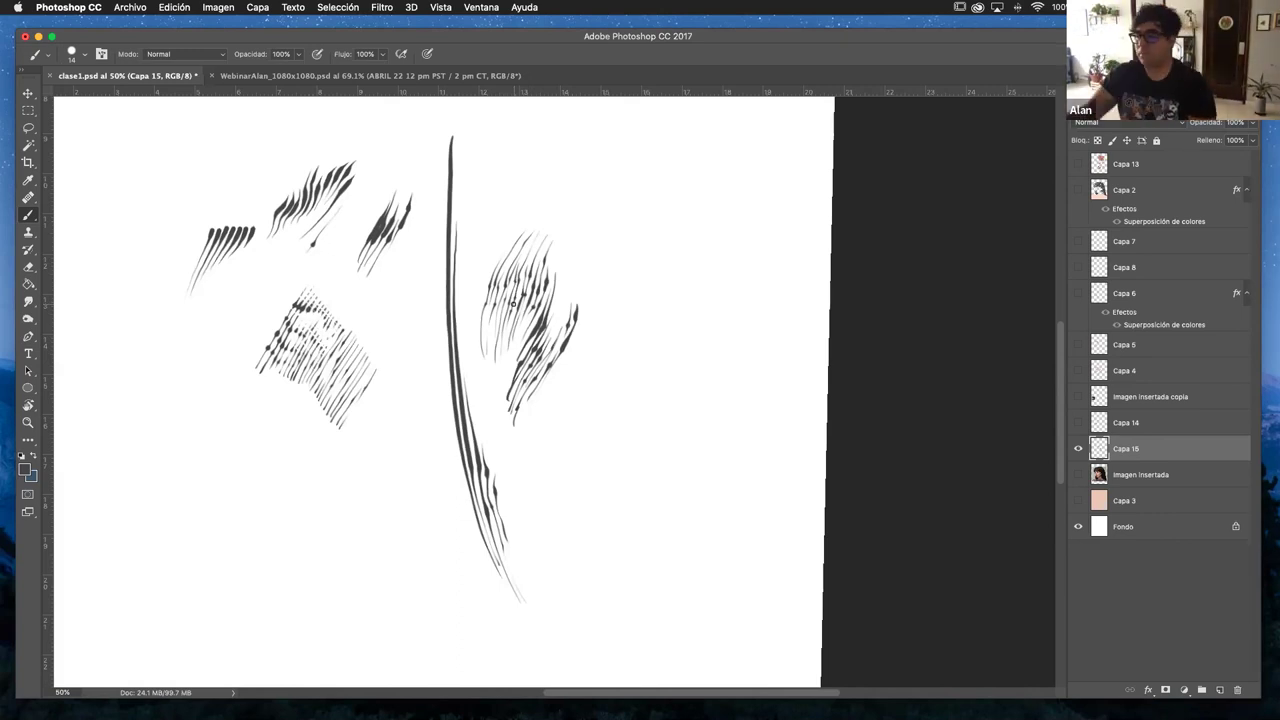
mouse_move(492, 264)
left_mouse_down()
mouse_move(524, 212)
mouse_move(480, 296)
left_mouse_up()
mouse_move(516, 213)
left_mouse_down()
mouse_move(482, 268)
mouse_move(470, 335)
left_mouse_up()
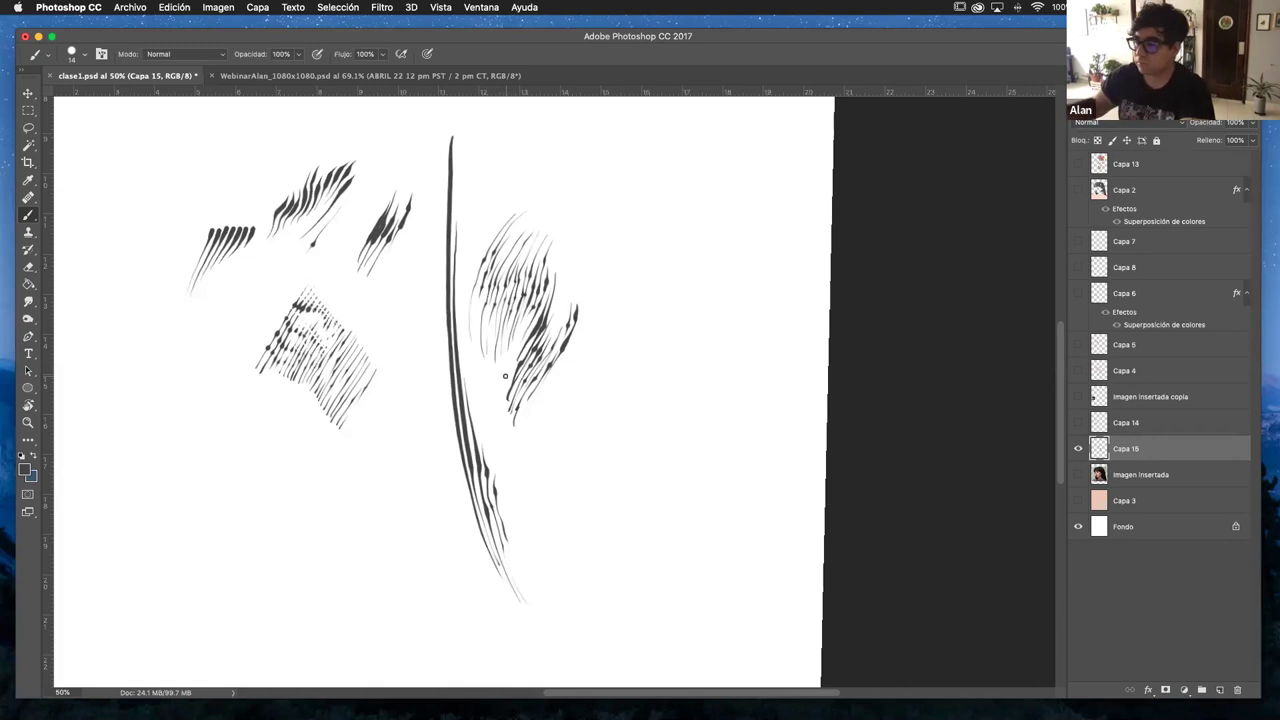
- Add a few short, nearly vertical tapering strokes beyond the upper right end of the hatch cluster
left_click_drag(532, 304, 412, 376)
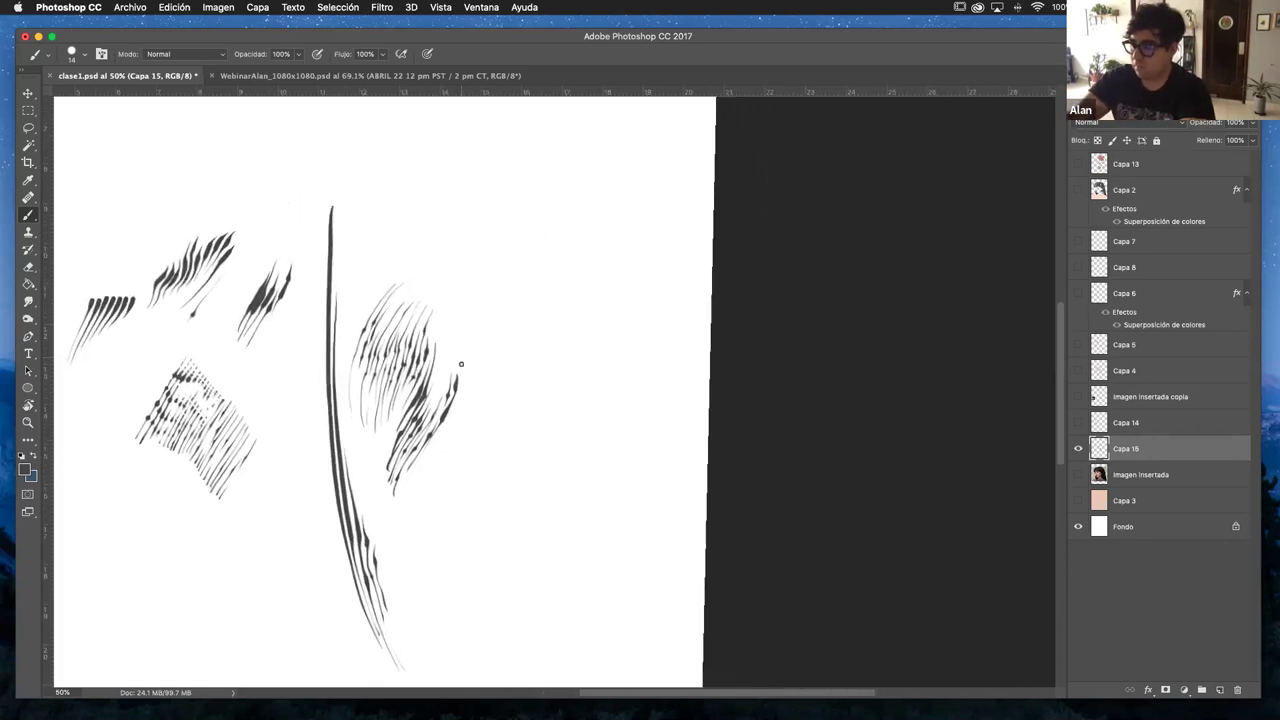
mouse_move(465, 318)
left_mouse_down()
mouse_move(463, 406)
mouse_move(470, 347)
left_mouse_up()
left_click_drag(537, 451, 580, 451)
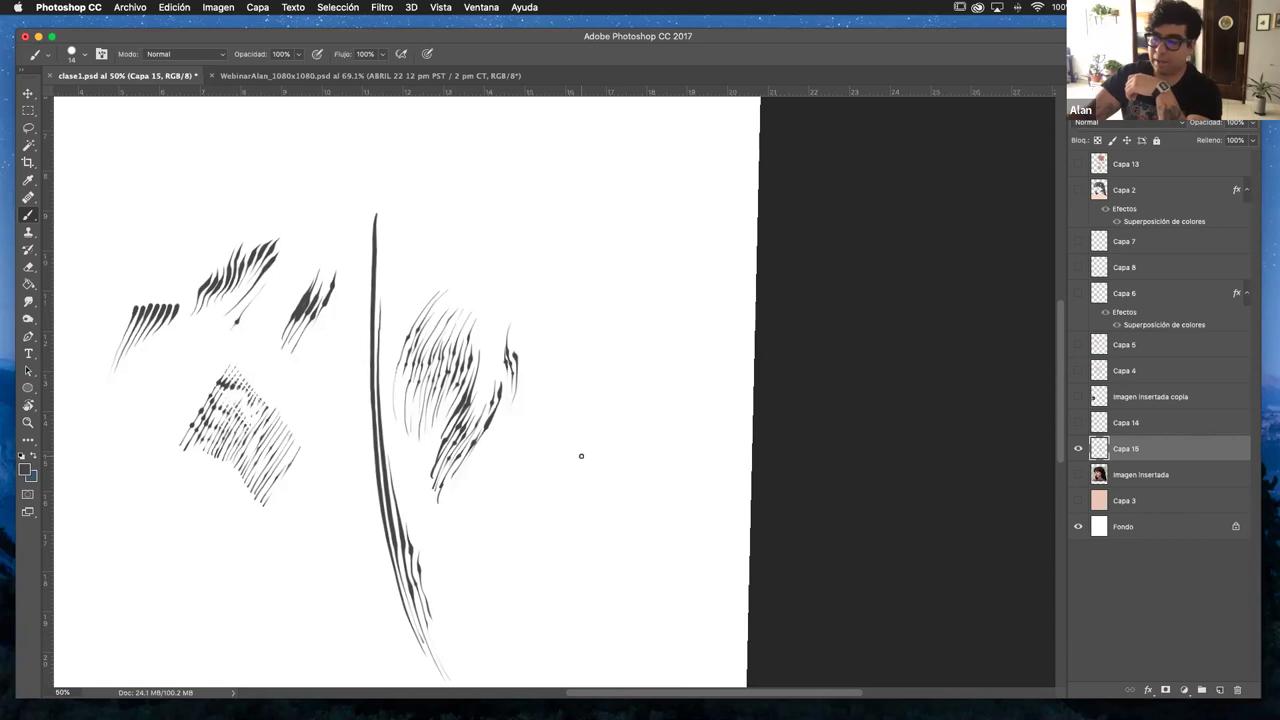
scroll(581, 456, "down", 4)
scroll(581, 456, "left", 2)
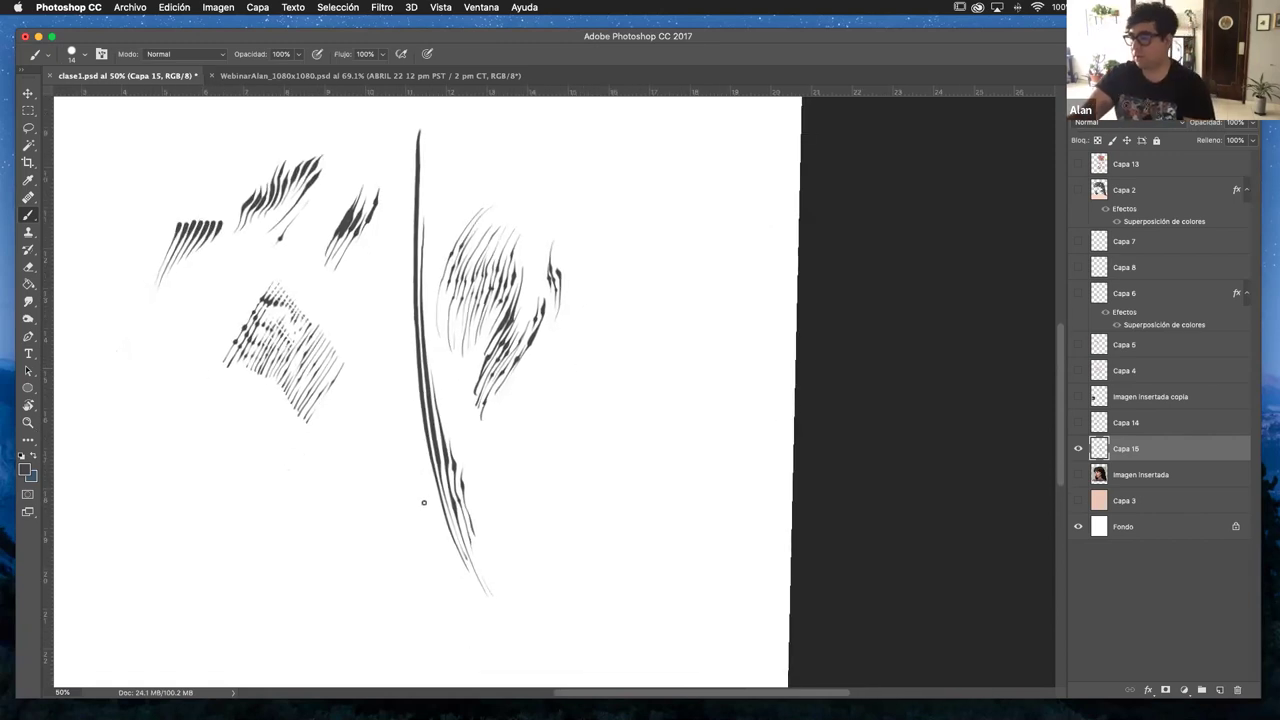
key("z")
left_click(571, 431, "alt")
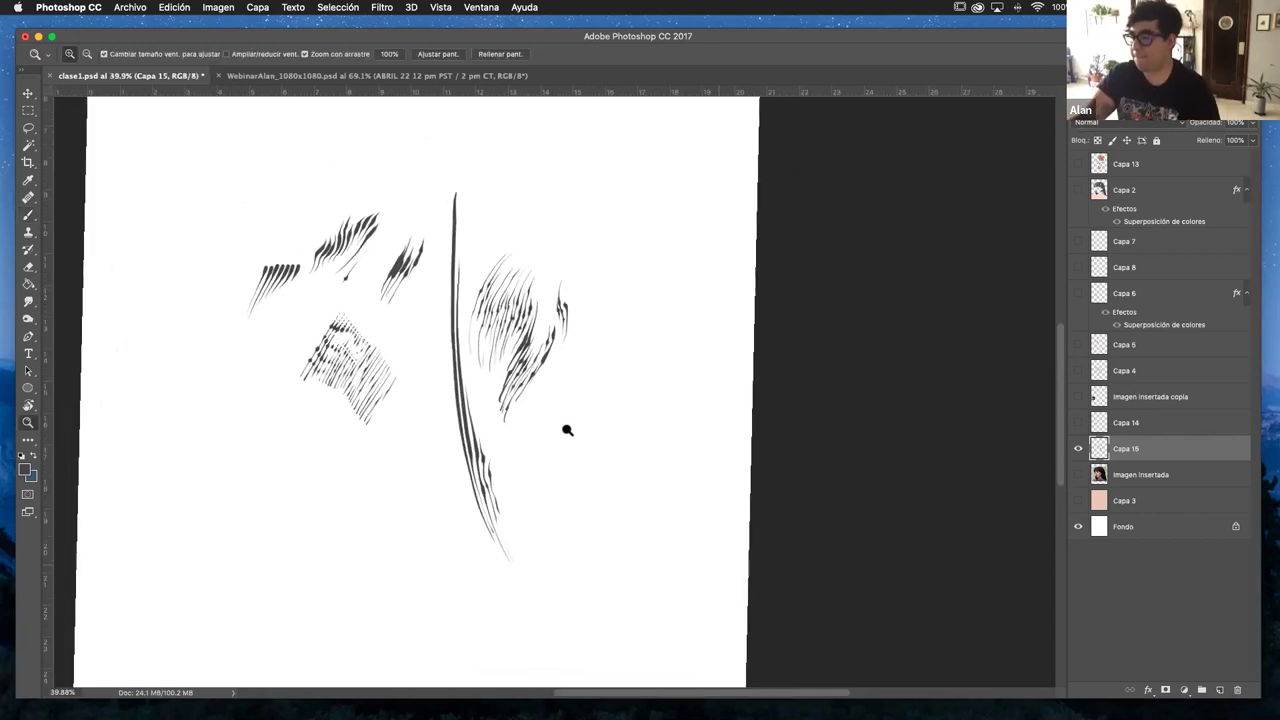
left_click_drag(572, 430, 594, 428)
key("e")
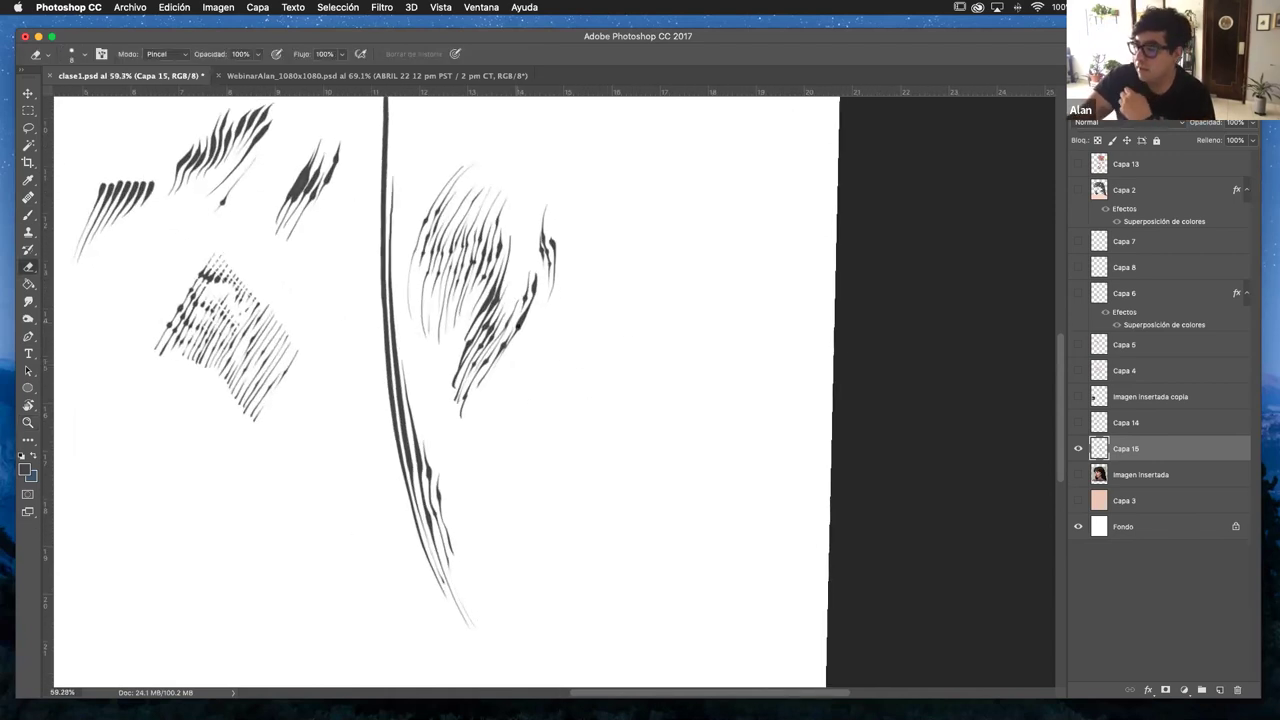
key("b")
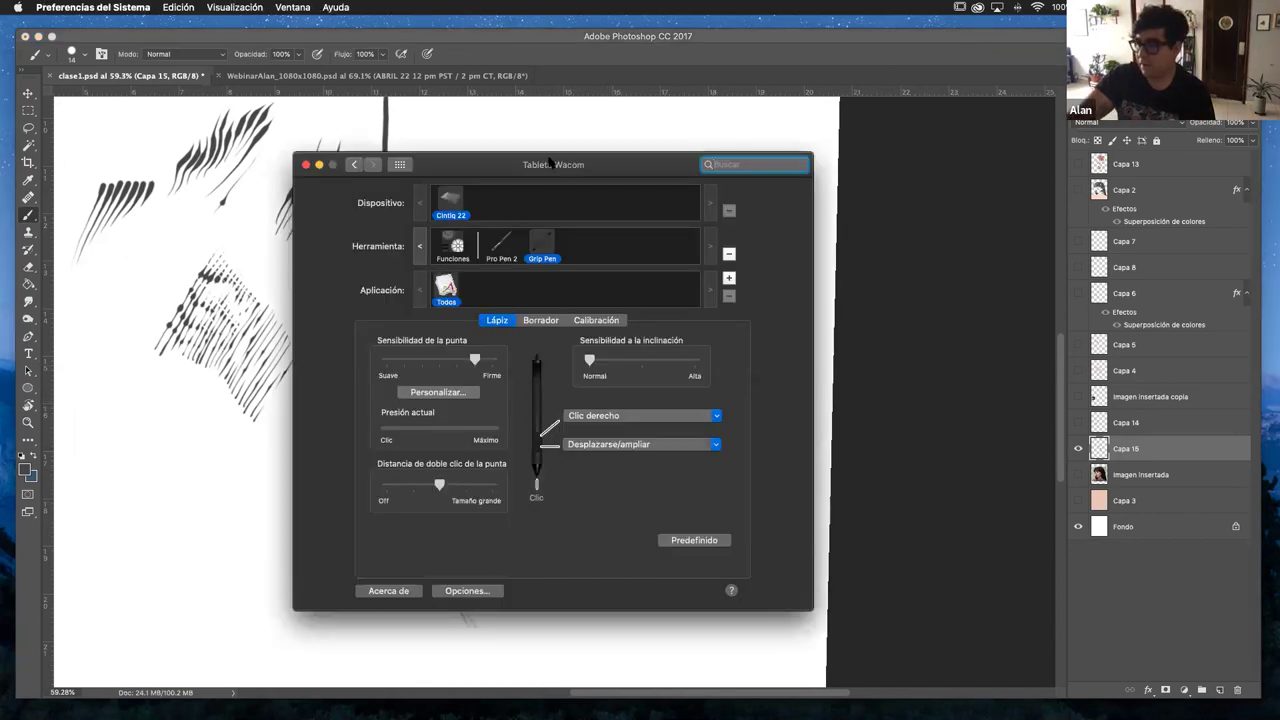
- Review the Grip Pen's tip sensitivity and button assignments in the Wacom tablet preferences, and close the preferences window
left_click_drag(551, 160, 483, 144)
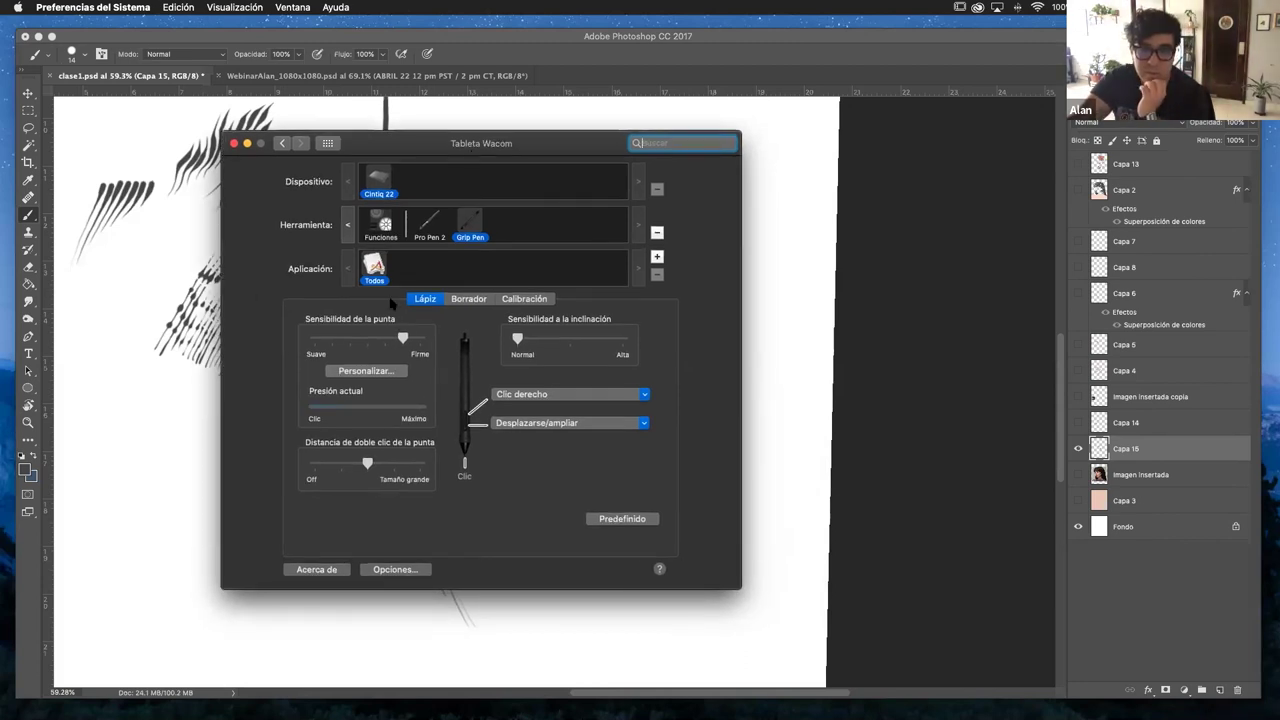
left_click_drag(482, 146, 531, 170)
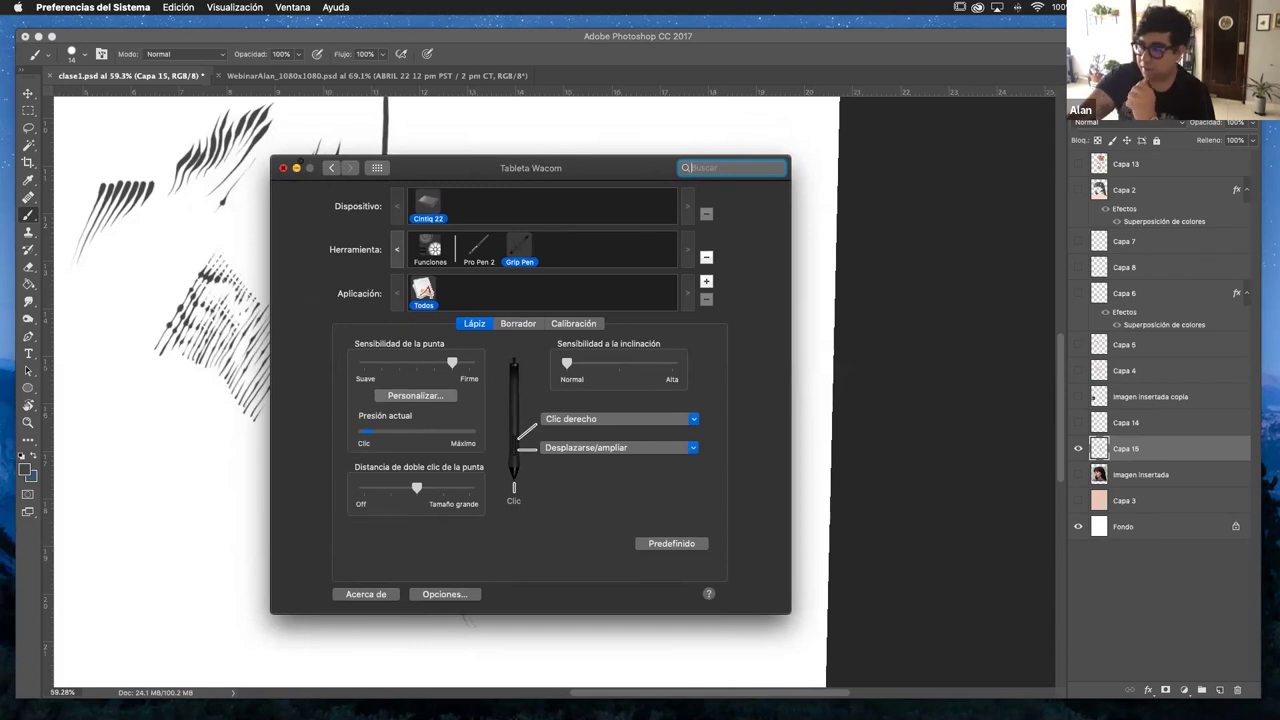
left_click(283, 168)
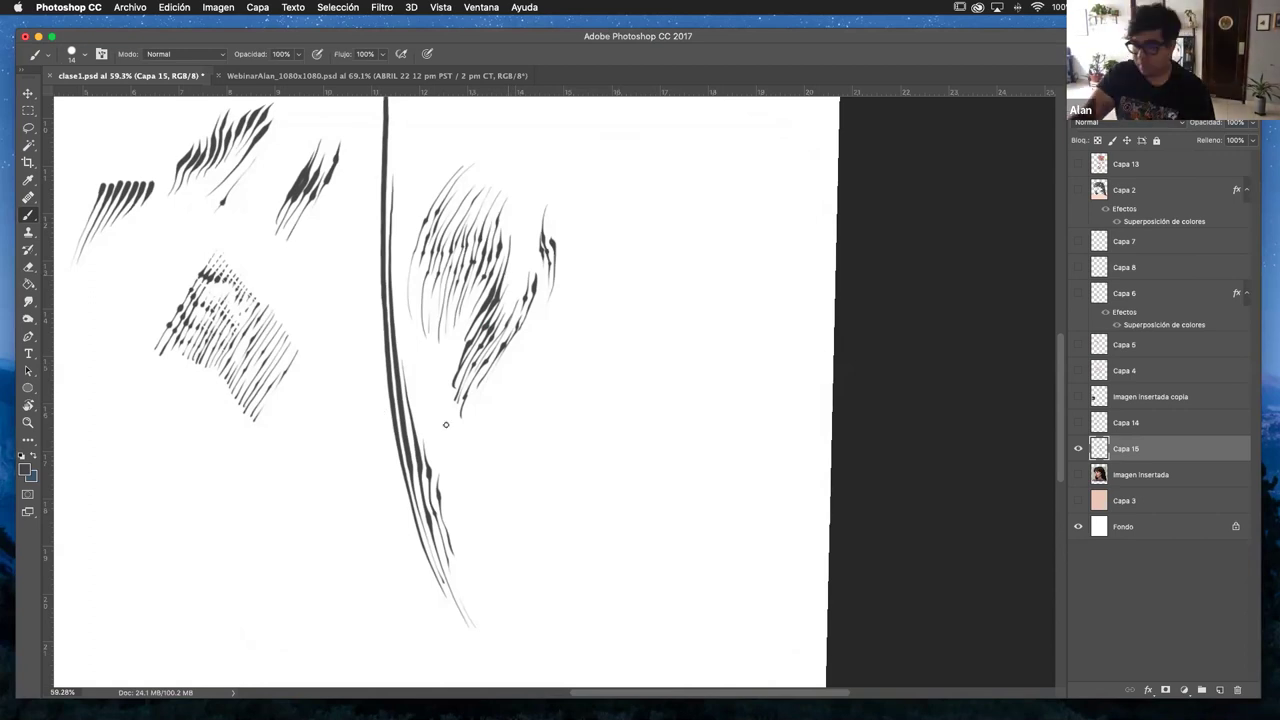
- Draw a filled dark circle over the lower end of the hatch cluster and rasterize its layer
left_click(28, 388)
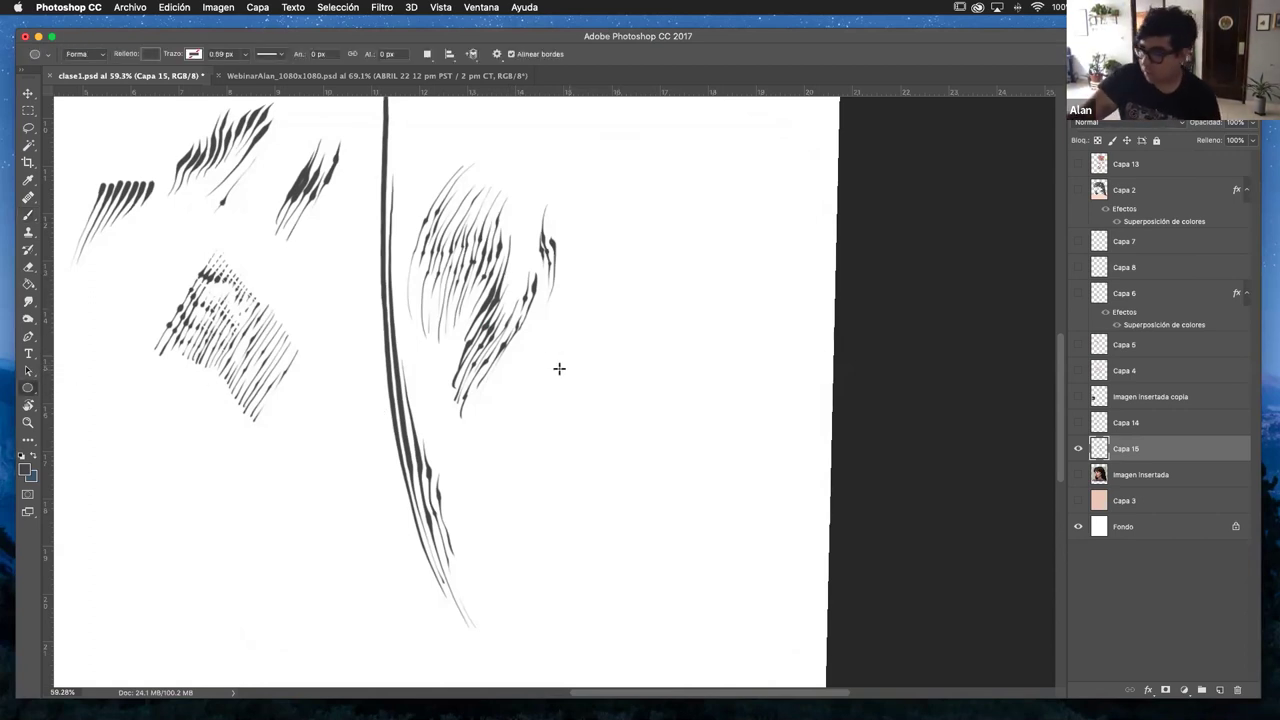
left_click_drag(533, 354, 794, 617)
key("v")
left_click_drag(675, 447, 609, 395)
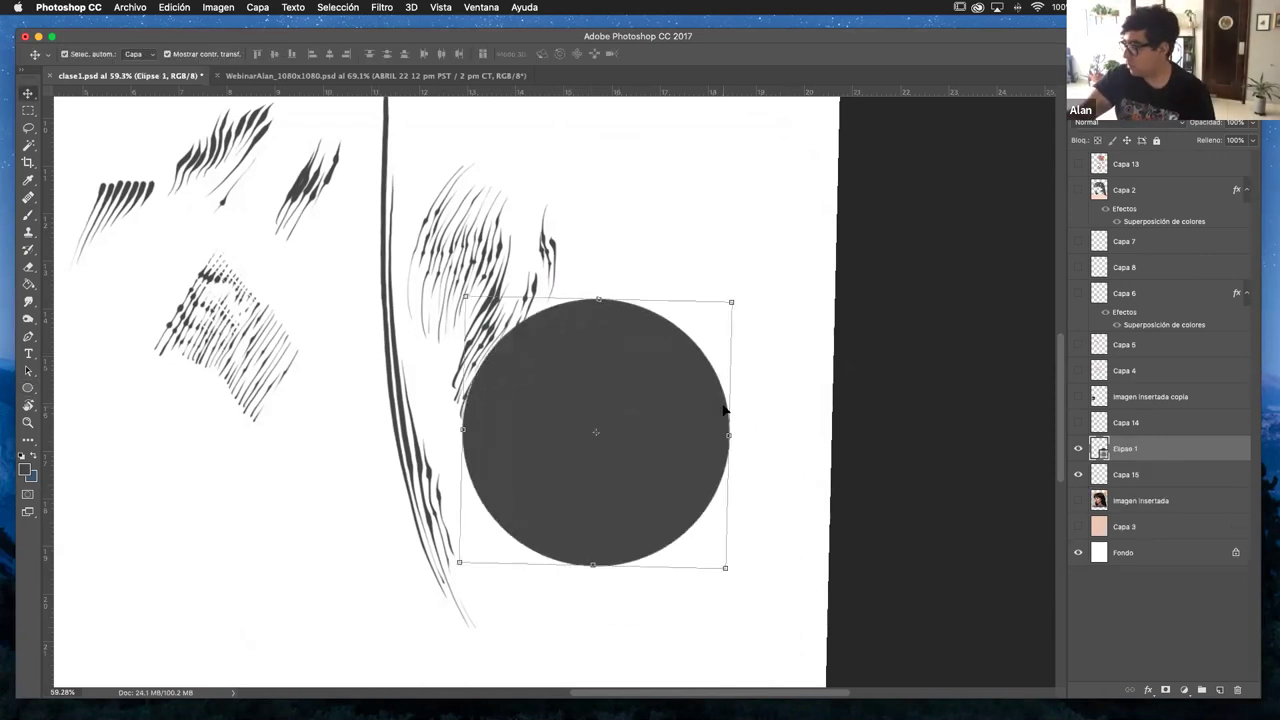
right_click(1118, 448)
left_click(988, 343)
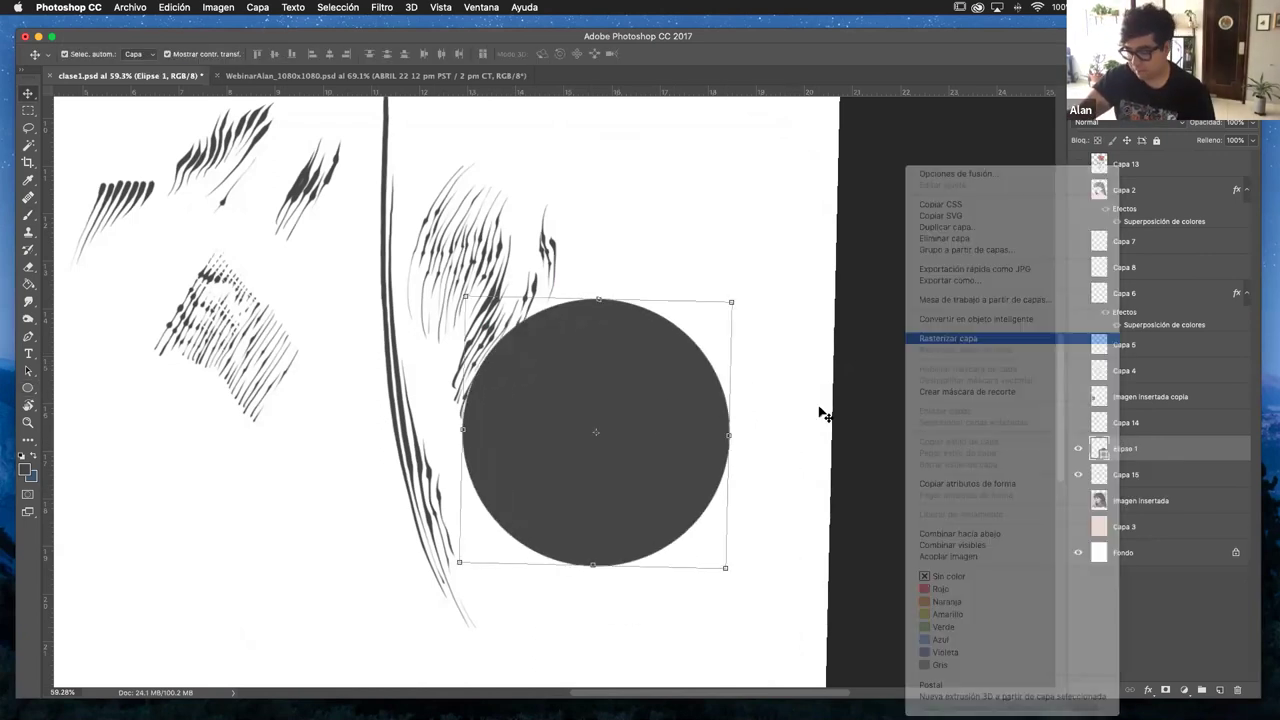
- Erase a band of tapering hatch strokes down the middle of the rasterized circle, extending it up to the circle's upper edge
key("e")
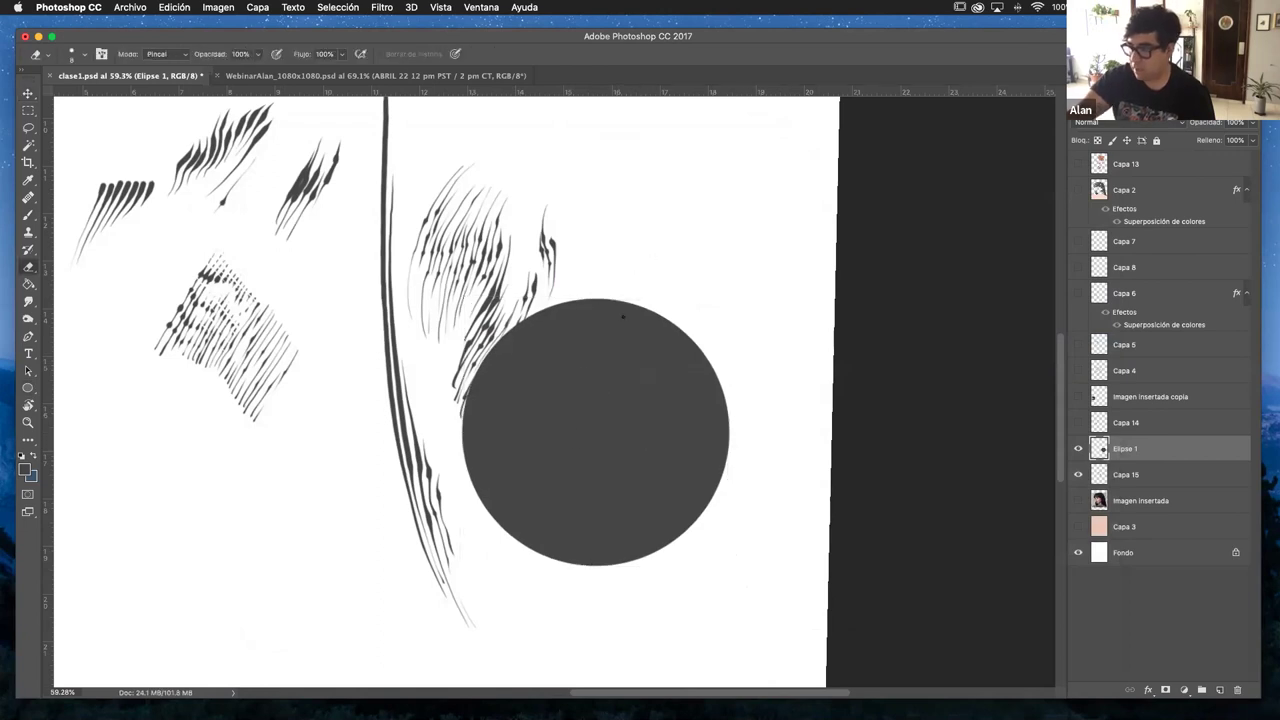
mouse_move(570, 432)
left_mouse_down()
mouse_move(618, 328)
mouse_move(588, 404)
left_mouse_up()
left_click_drag(561, 466, 584, 424)
mouse_move(558, 488)
left_mouse_down()
mouse_move(598, 412)
mouse_move(564, 496)
left_mouse_up()
left_click_drag(594, 438, 568, 542)
left_click_drag(589, 490, 578, 545)
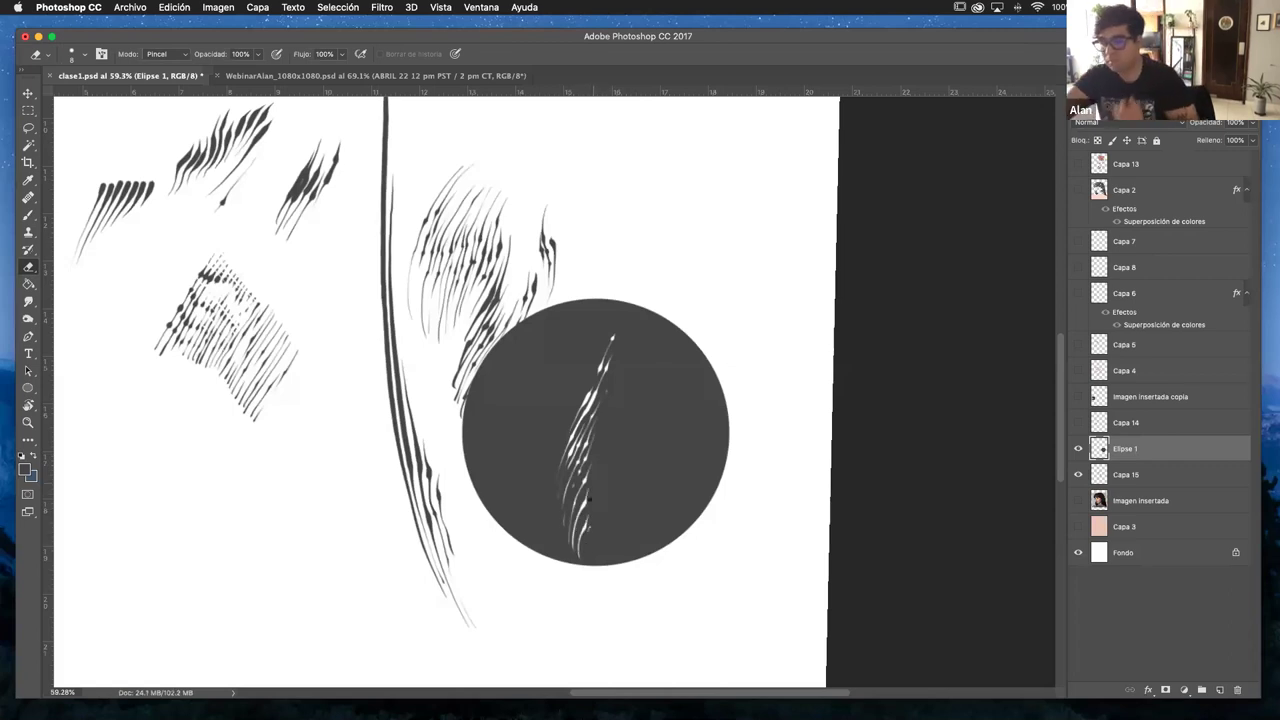
left_click_drag(576, 400, 562, 430)
left_click_drag(598, 356, 574, 404)
mouse_move(606, 334)
left_mouse_down()
mouse_move(564, 418)
mouse_move(620, 302)
left_mouse_up()
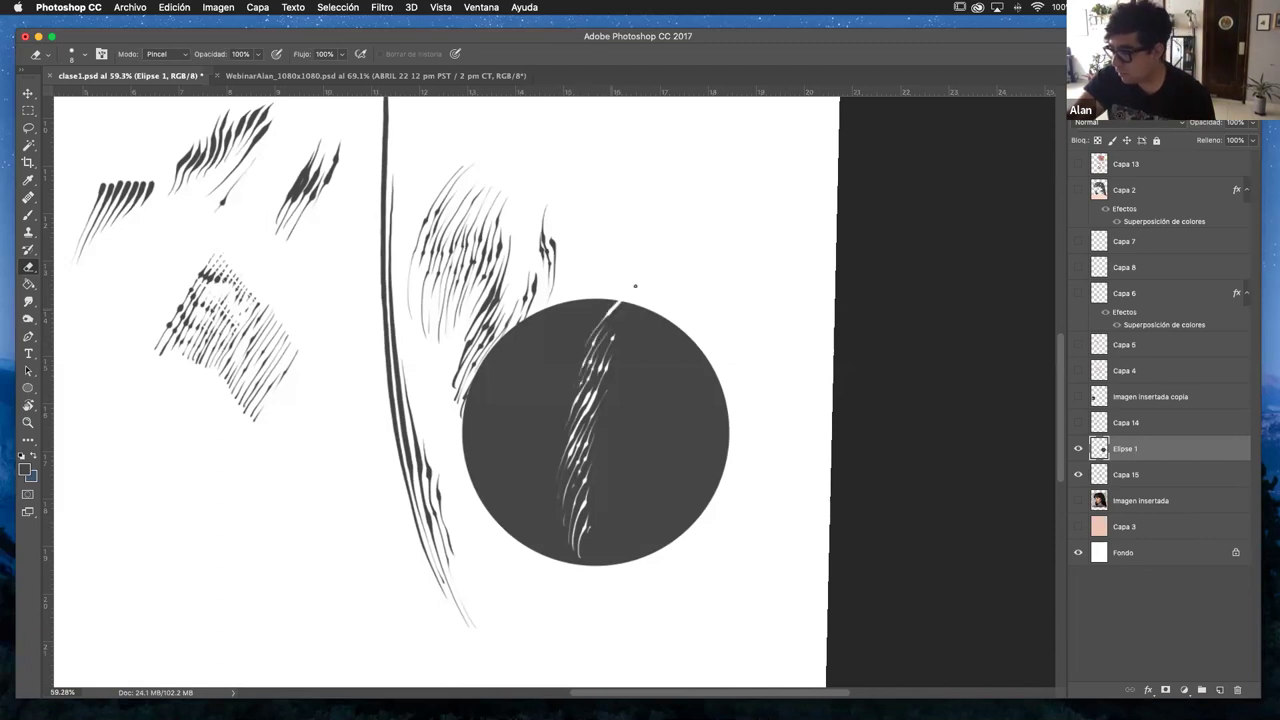
- Erase short slanted tapering strokes inward along the upper left edge of the circle
left_click_drag(578, 348, 606, 300)
mouse_move(568, 346)
left_mouse_down()
mouse_move(600, 293)
mouse_move(552, 345)
mouse_move(590, 284)
mouse_move(562, 300)
left_mouse_up()
left_click_drag(530, 340, 546, 318)
left_click_drag(522, 330, 544, 308)
left_click_drag(508, 354, 526, 328)
- Erase long curved highlight strokes just inside the left rim of the circle
left_click_drag(474, 426, 486, 382)
left_click_drag(472, 476, 480, 410)
left_click_drag(476, 412, 500, 358)
left_click_drag(472, 440, 484, 386)
left_click_drag(472, 486, 482, 408)
left_click_drag(482, 510, 492, 448)
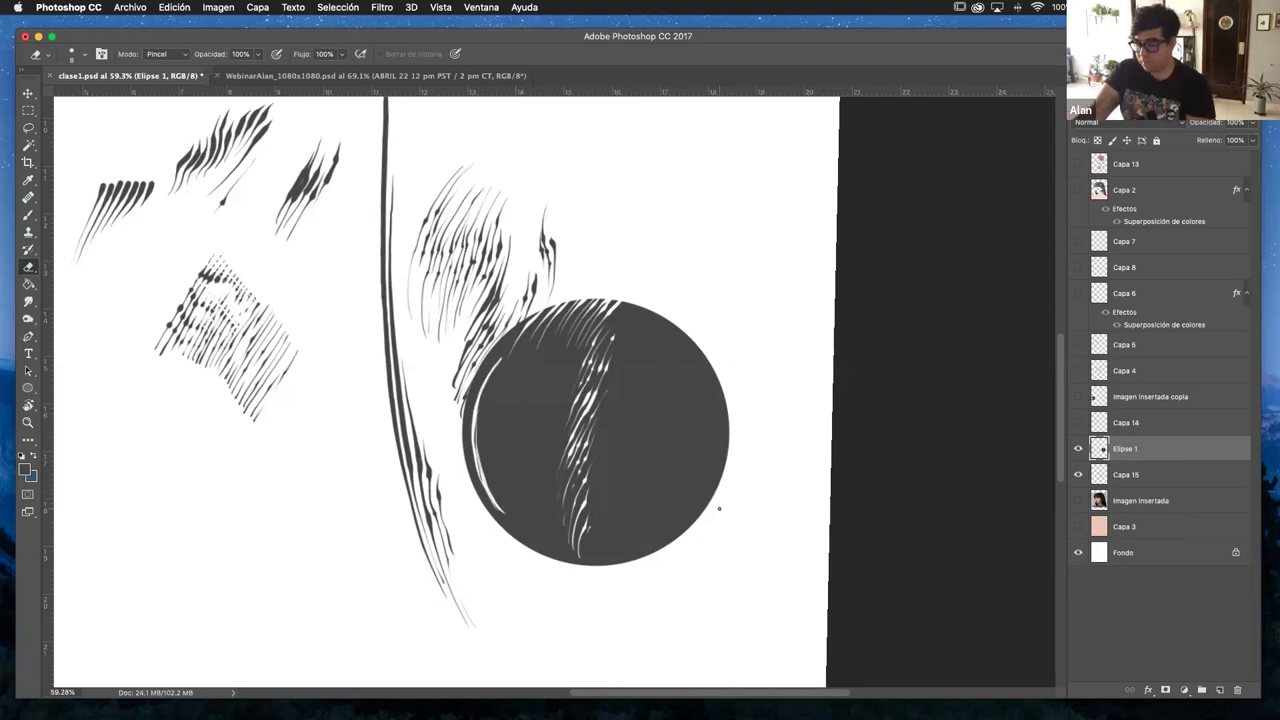
- Delete the Elipse 1 circle layer
key("v")
left_click_drag(662, 426, 643, 413)
key("Delete")
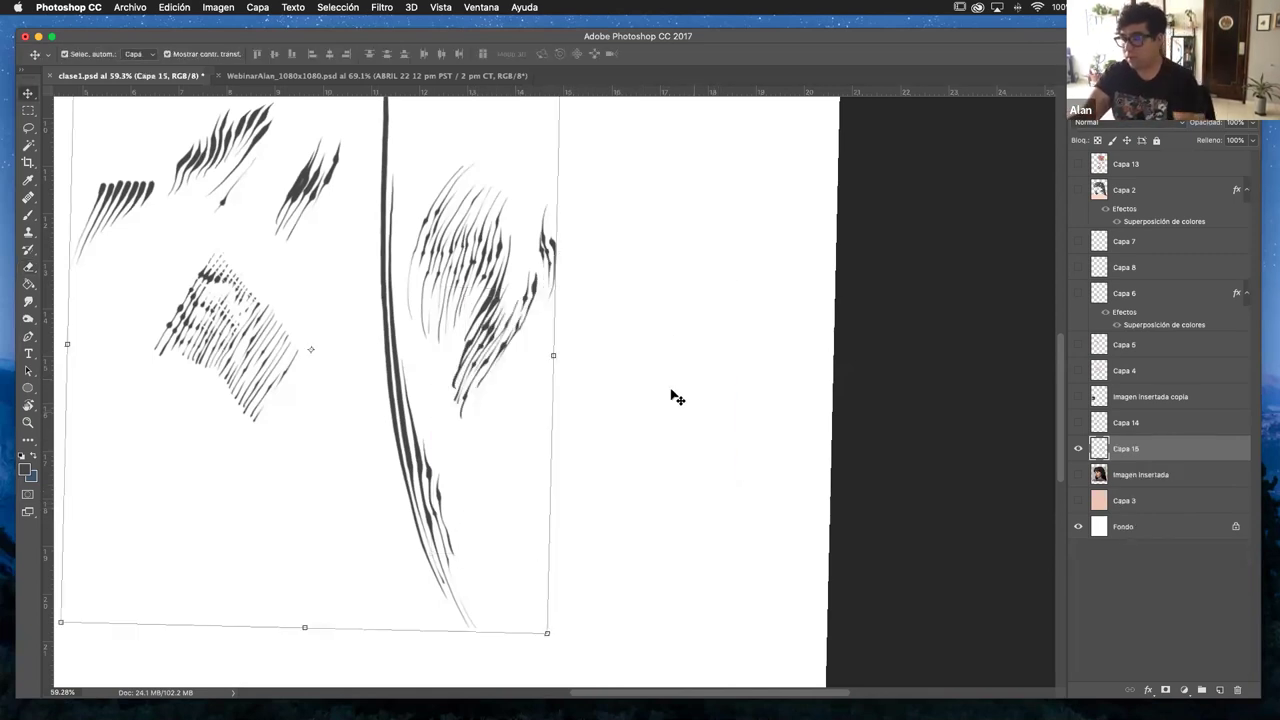
- Move the brush strokes on Capa 15 down and to the right on the page
left_click_drag(495, 299, 588, 360)
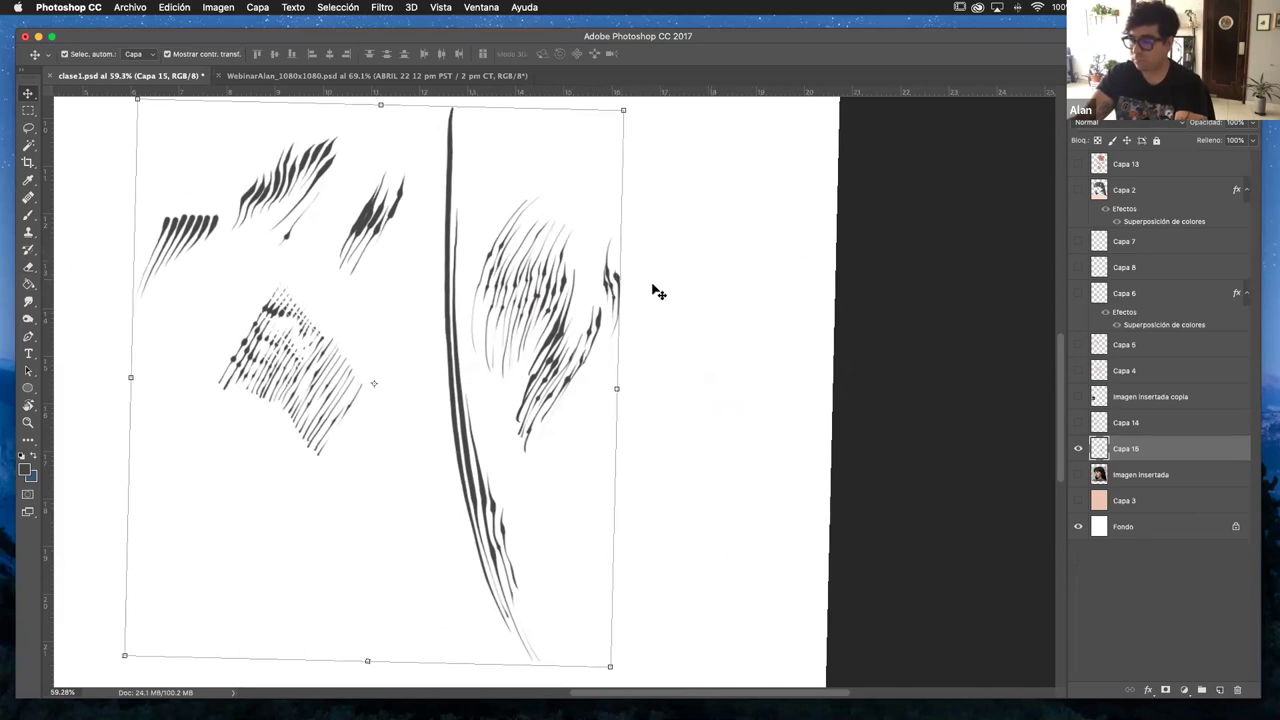
mouse_move(469, 442)
left_mouse_down()
mouse_move(545, 412)
mouse_move(515, 436)
mouse_move(490, 432)
left_mouse_up()
key("Return")
left_click_drag(474, 158, 475, 167)
key("super+t")
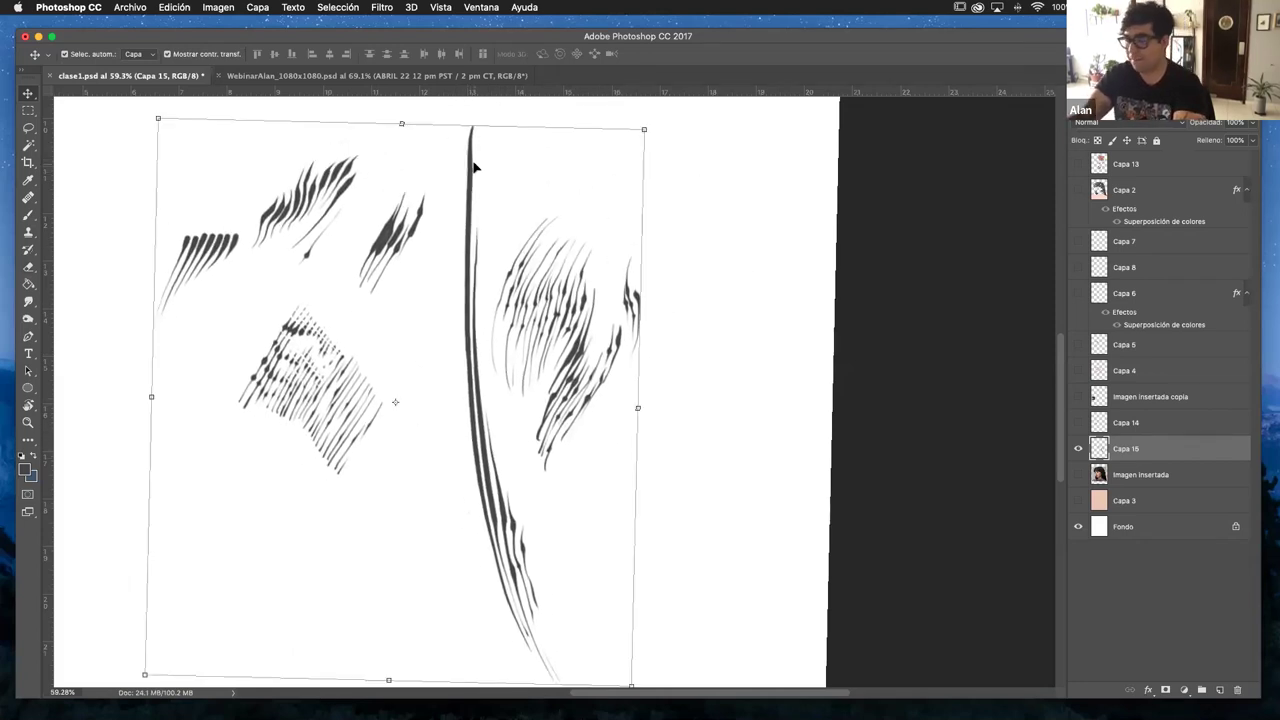
- Rotate the canvas view back to upright so the page edges are vertical
key("r")
left_click_drag(730, 360, 733, 336)
left_click_drag(616, 404, 639, 392)
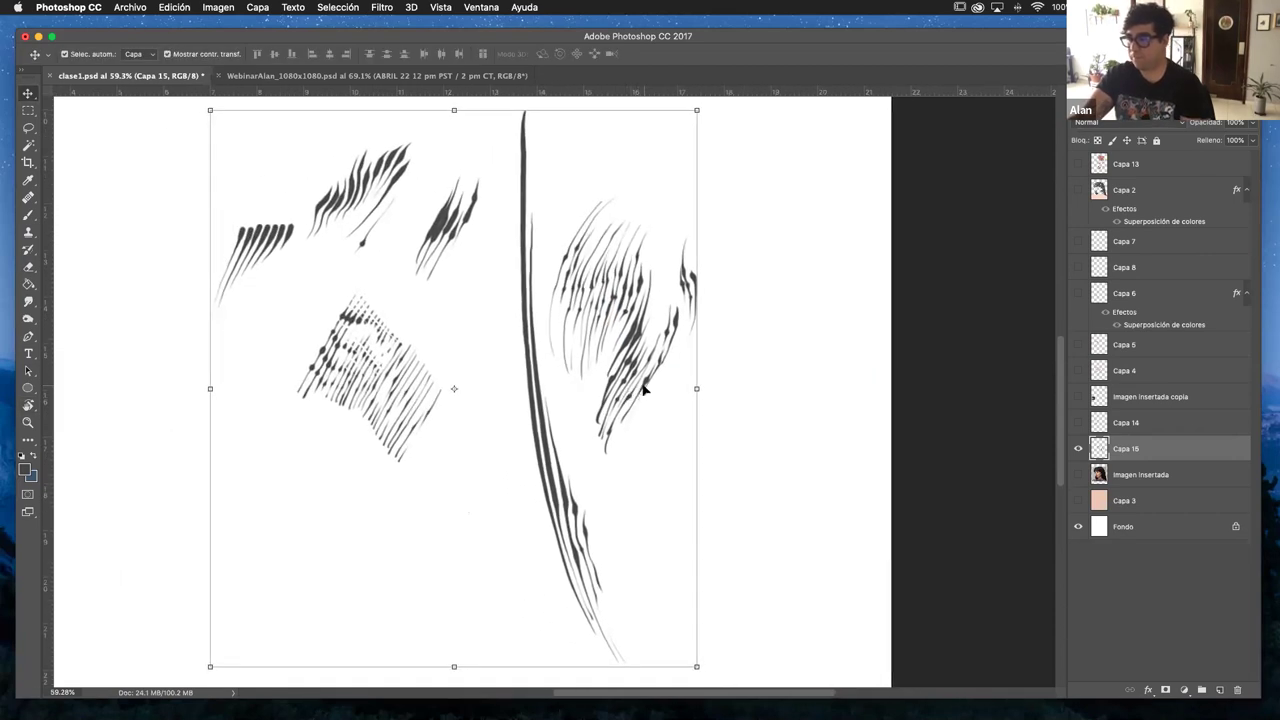
key("Return")
- Shift the Capa 15 strokes slightly to the left and up on the straightened page
left_click_drag(531, 388, 510, 404)
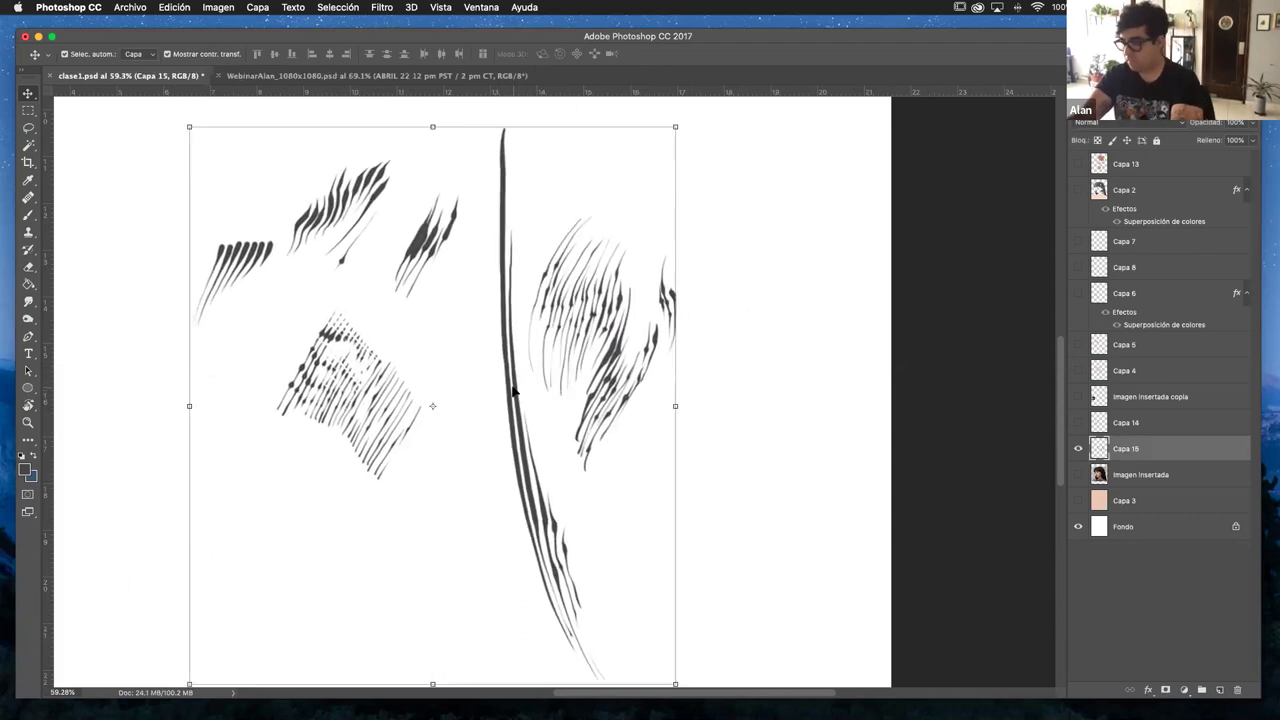
left_click(869, 287)
left_click_drag(508, 286, 510, 274)
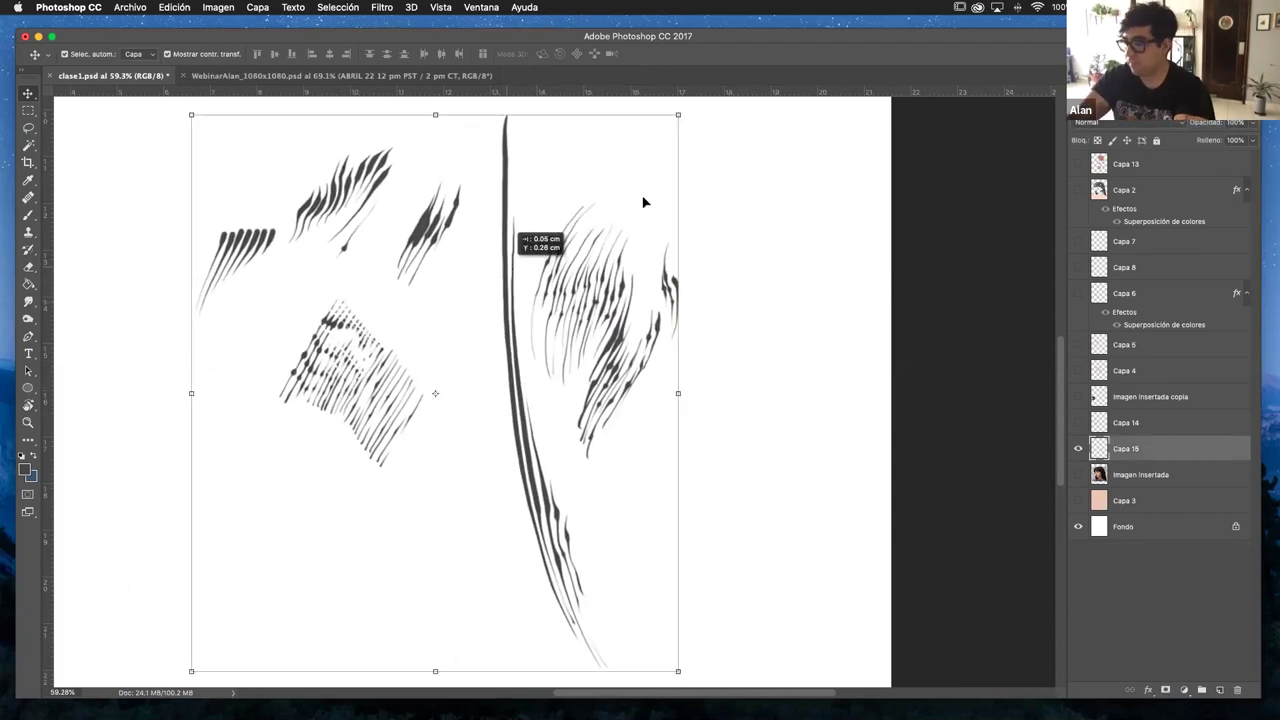
left_click_drag(509, 384, 502, 375)
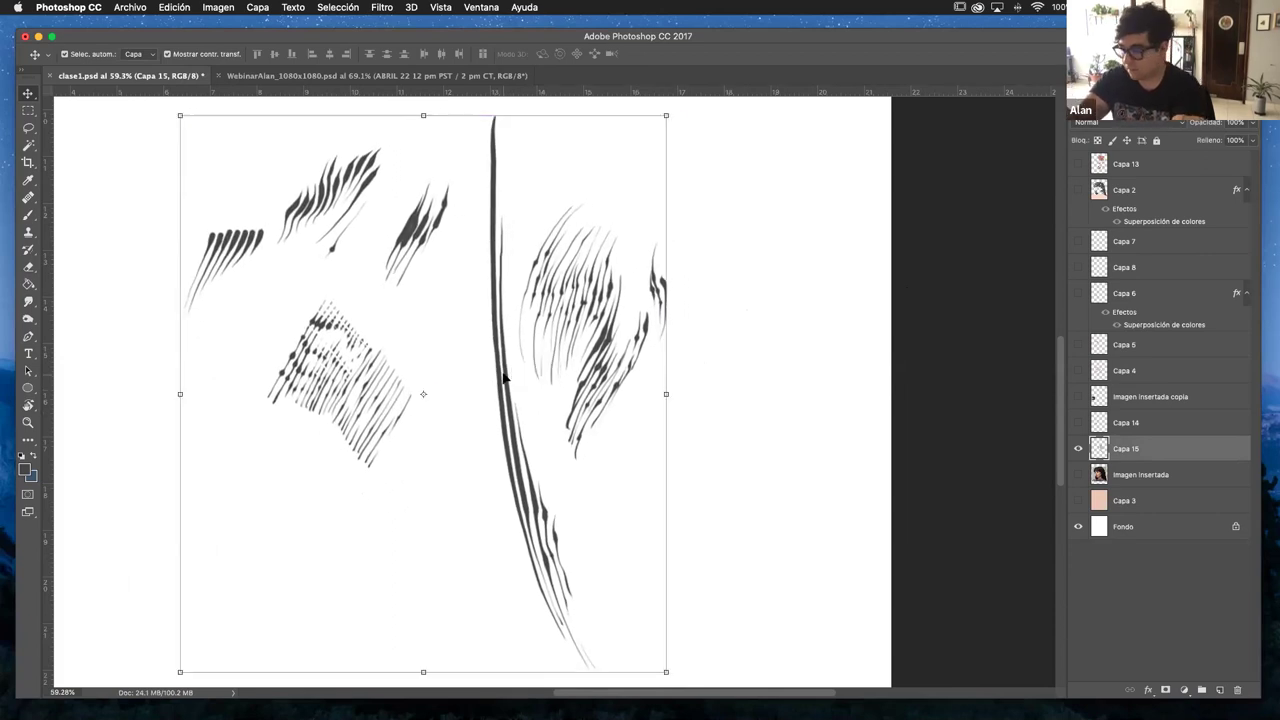
left_click_drag(491, 337, 496, 317)
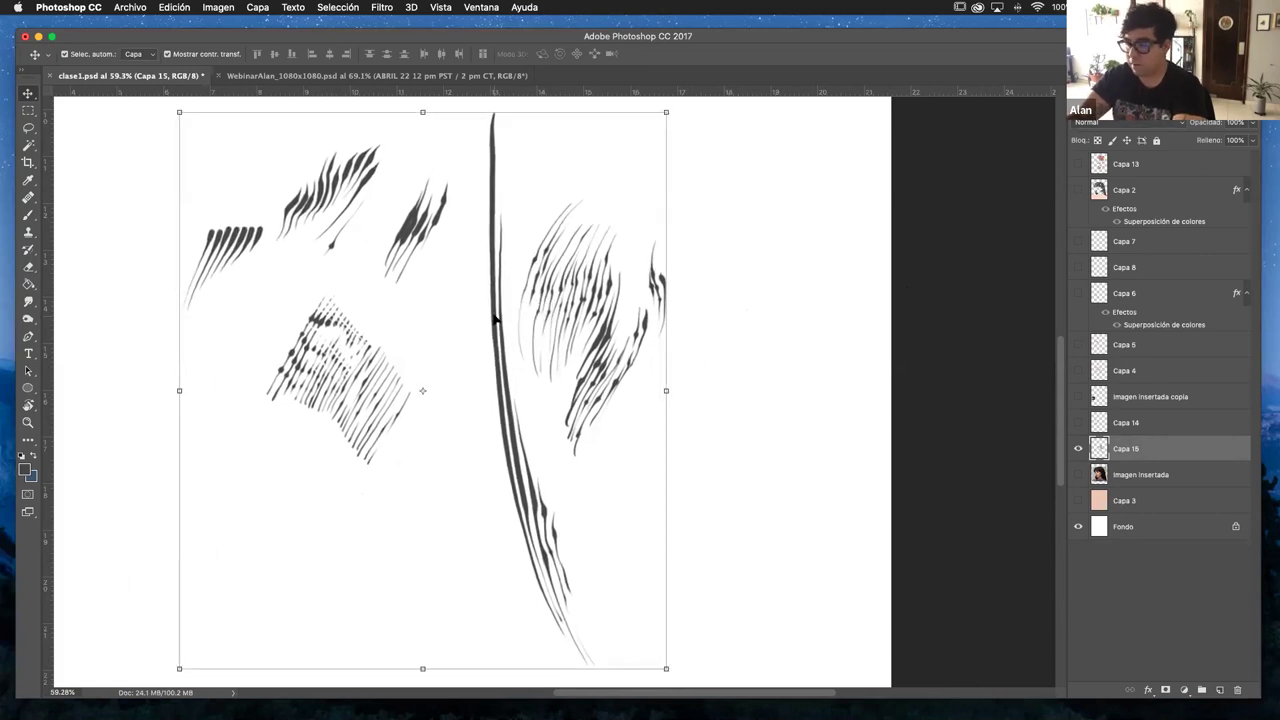
left_click_drag(495, 340, 501, 322)
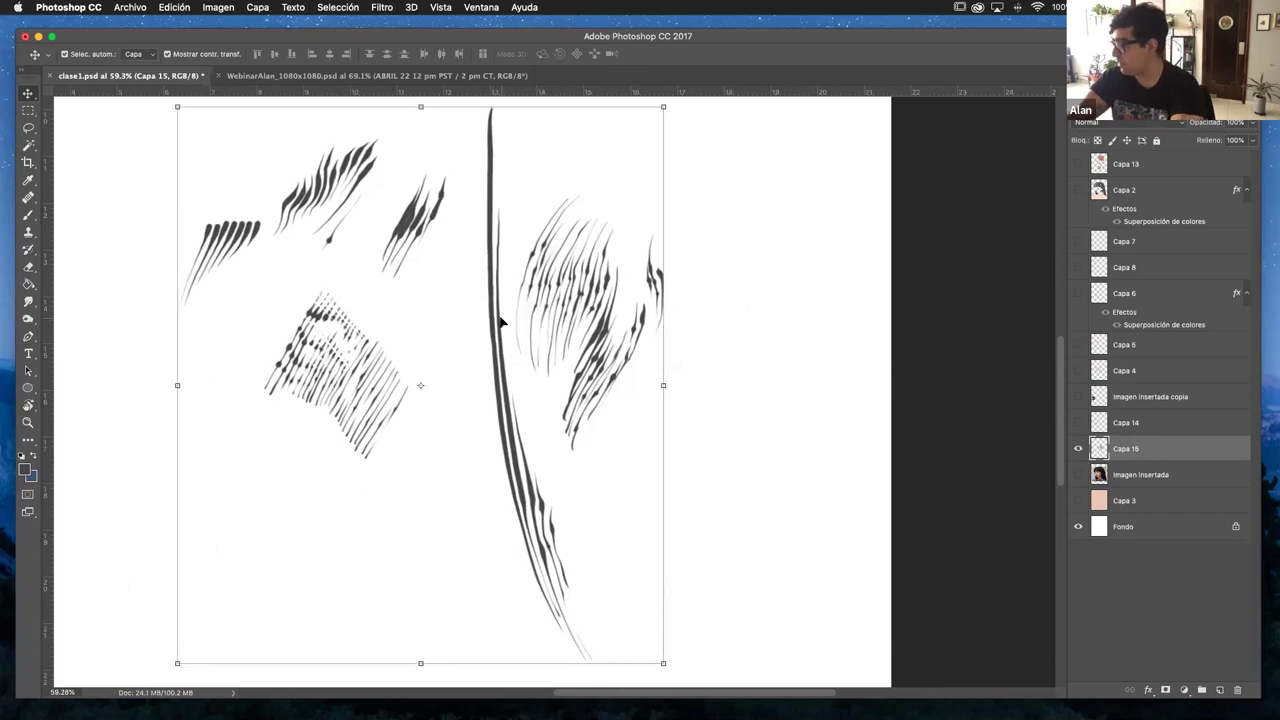
- Delete the Capa 15 practice layer
key("BackSpace")
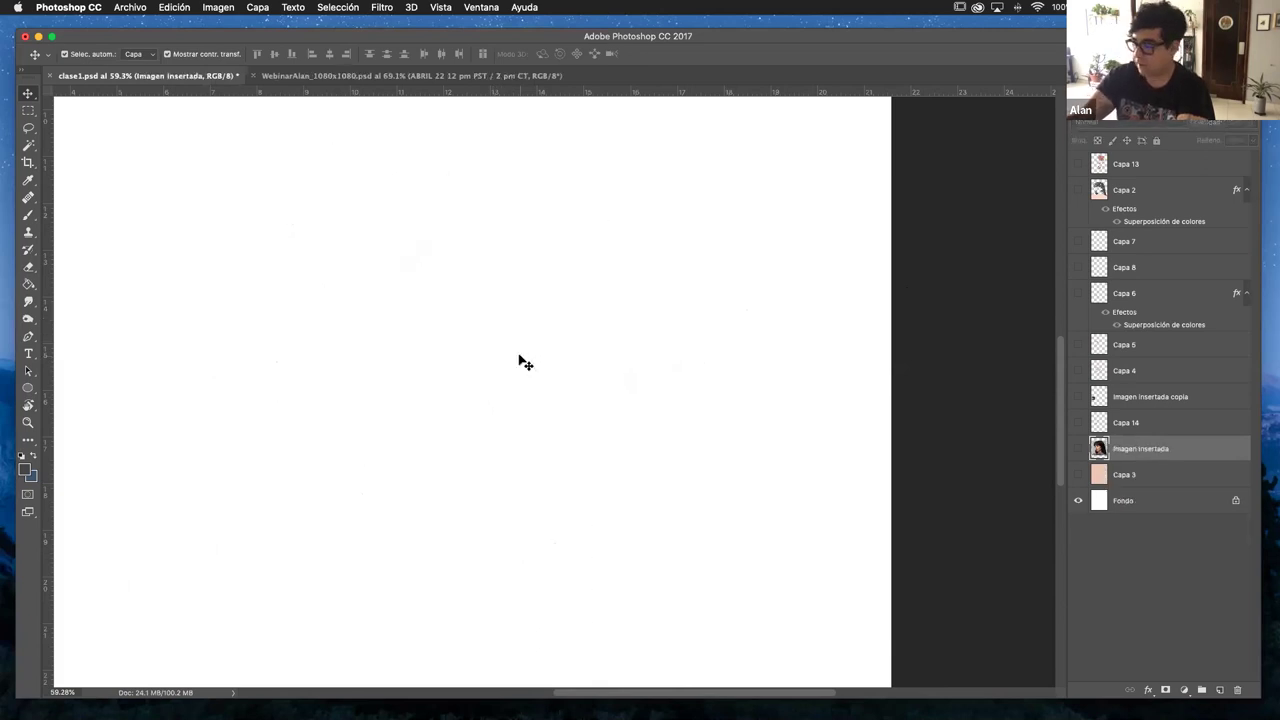
left_click(28, 422)
mouse_move(550, 374)
left_mouse_down()
mouse_move(534, 374)
mouse_move(557, 360)
left_mouse_up()
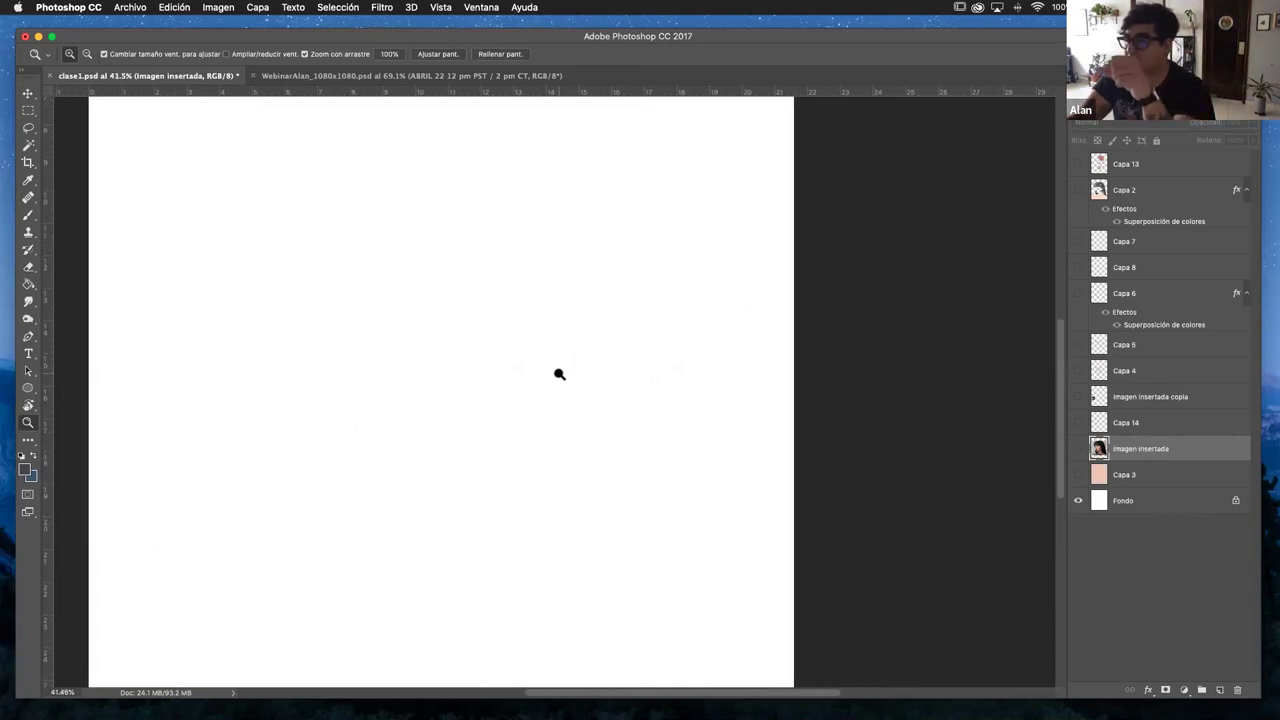
- Make the Imagen insertada reference photo visible at full opacity and frame the whole portrait
left_click_drag(840, 35, 828, 28)
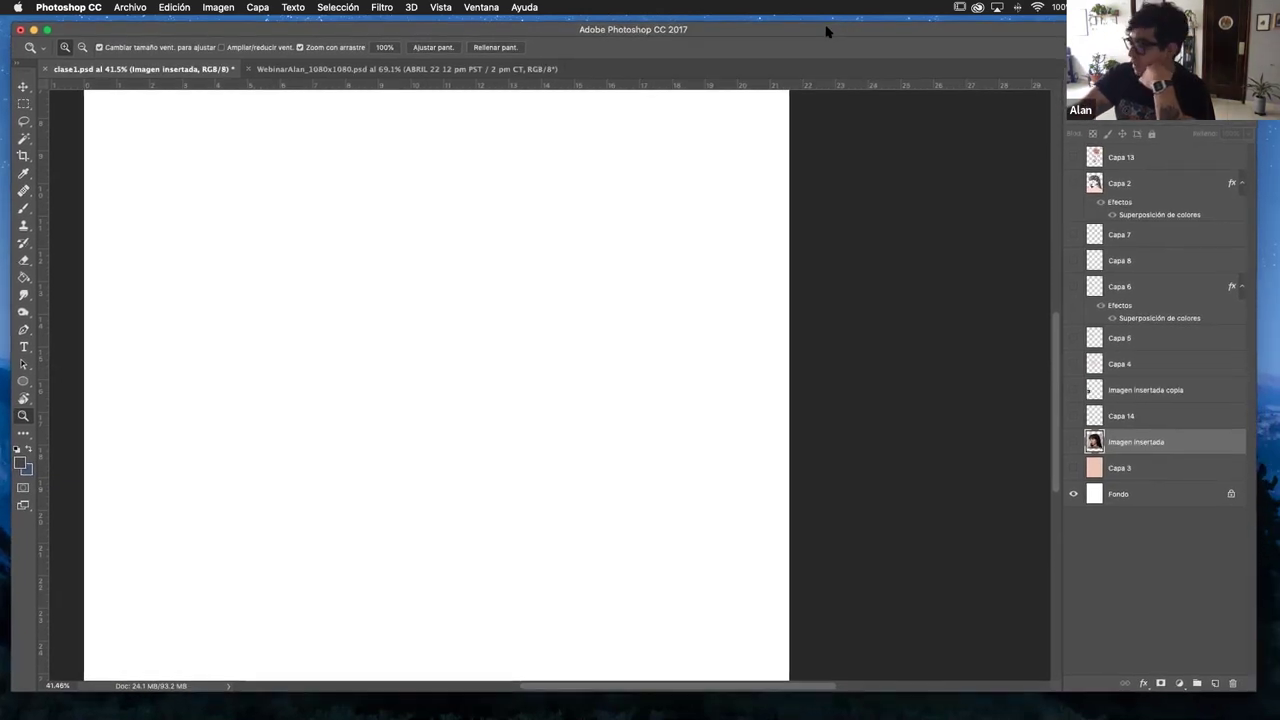
left_click(1075, 442)
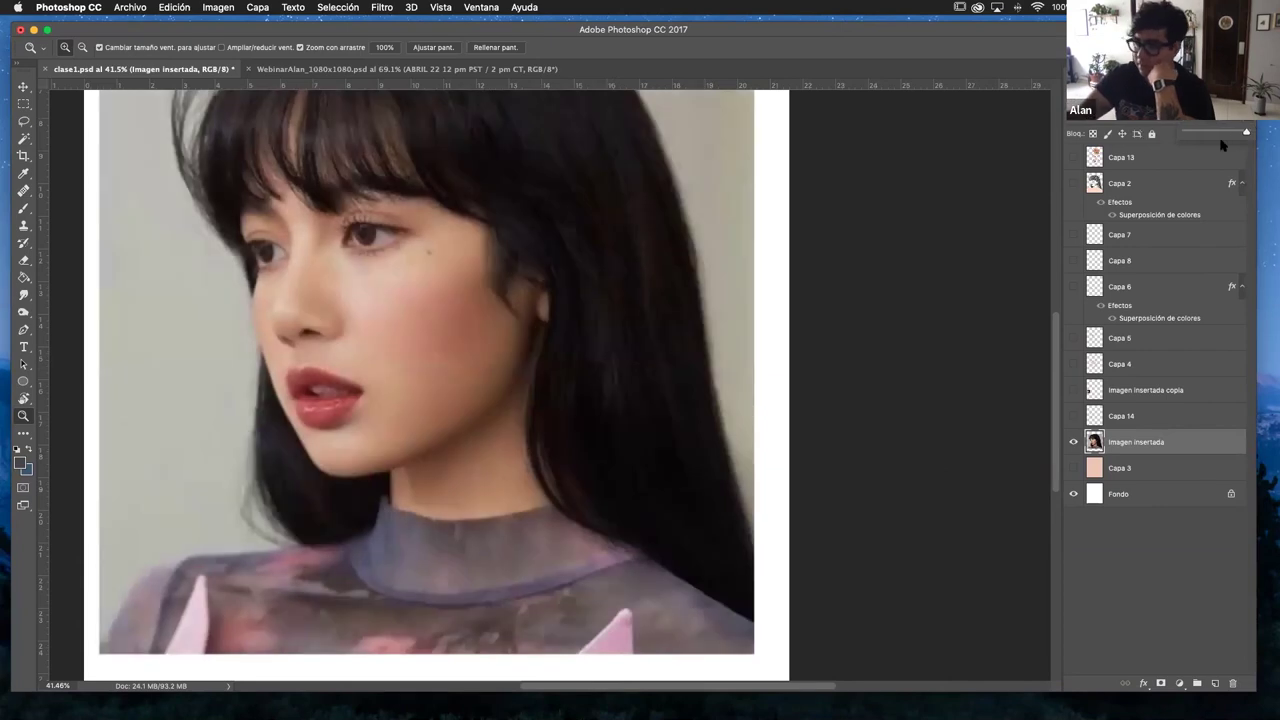
left_click(30, 414)
left_click_drag(487, 366, 520, 320)
left_click_drag(561, 323, 583, 361)
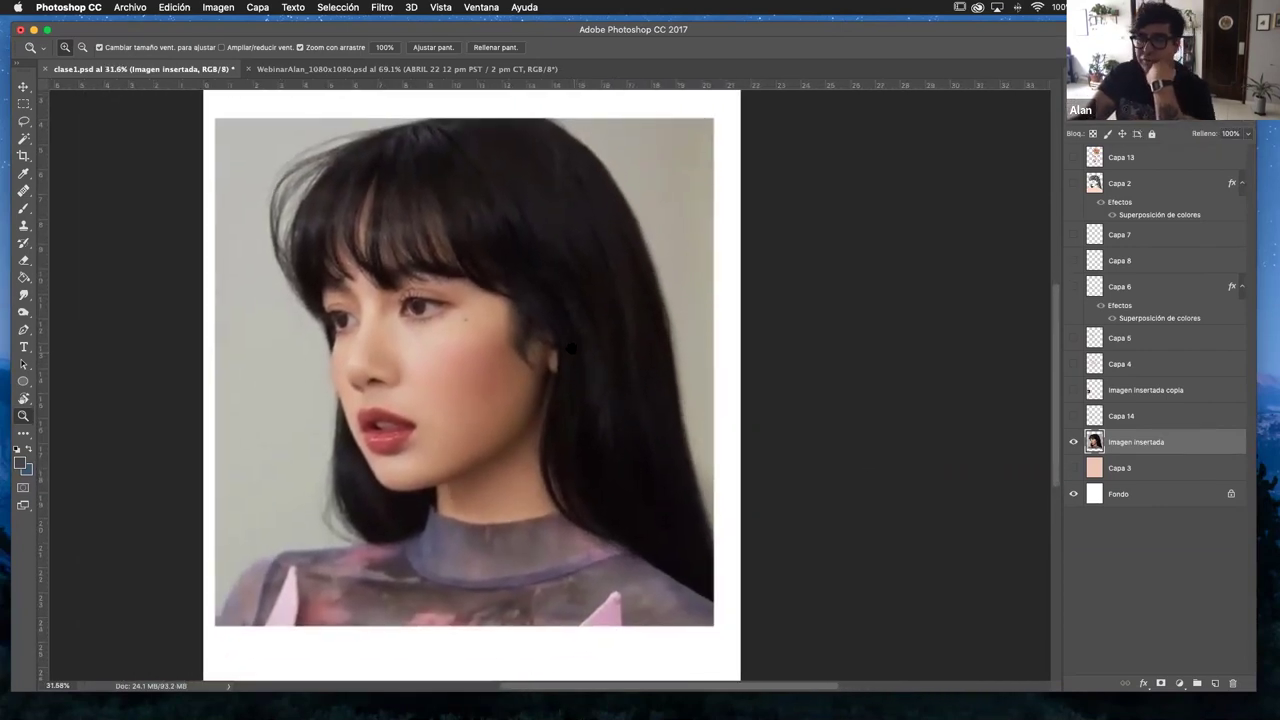
scroll(578, 366, "down", 2)
scroll(572, 368, "up", 3)
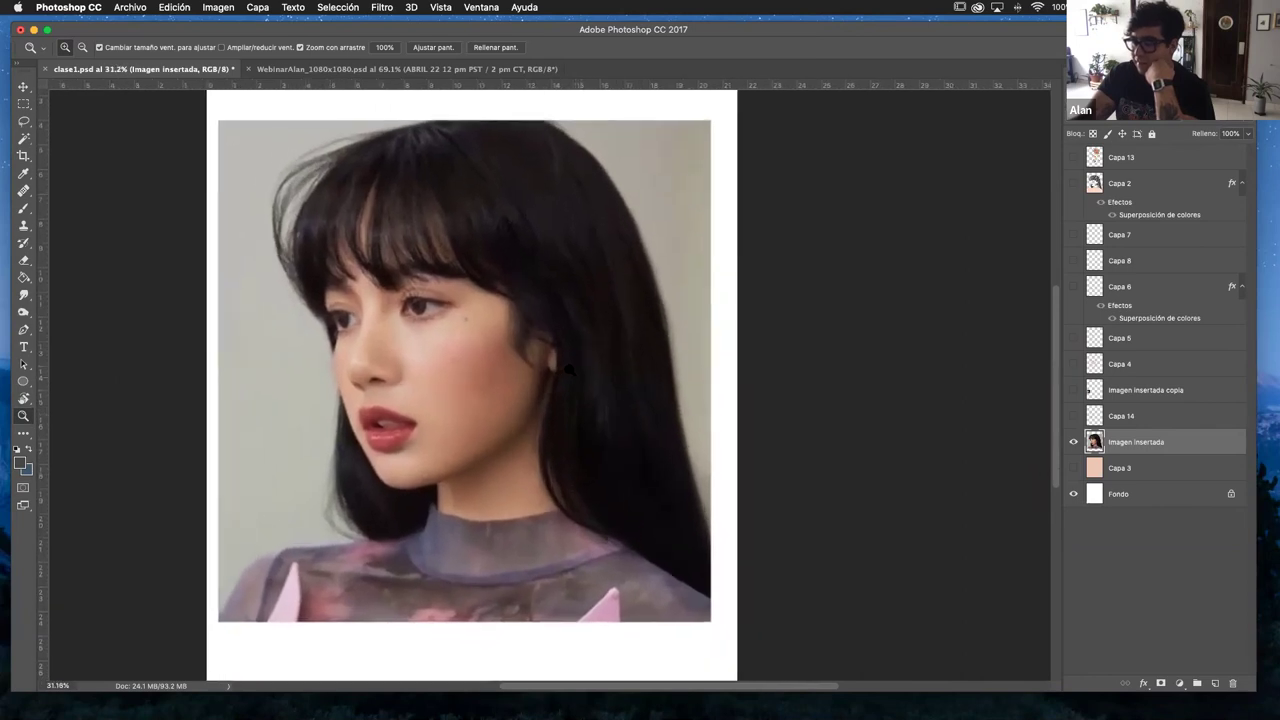
scroll(570, 369, "up", 1)
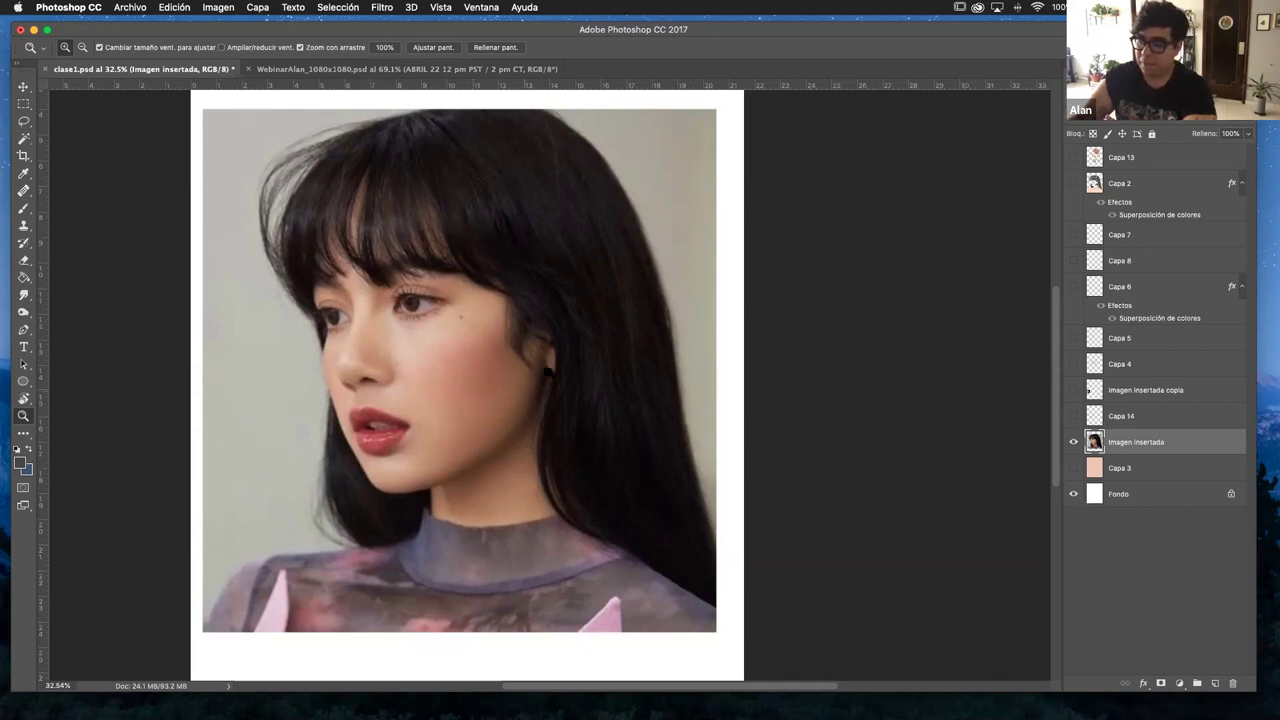
left_click_drag(504, 420, 518, 414)
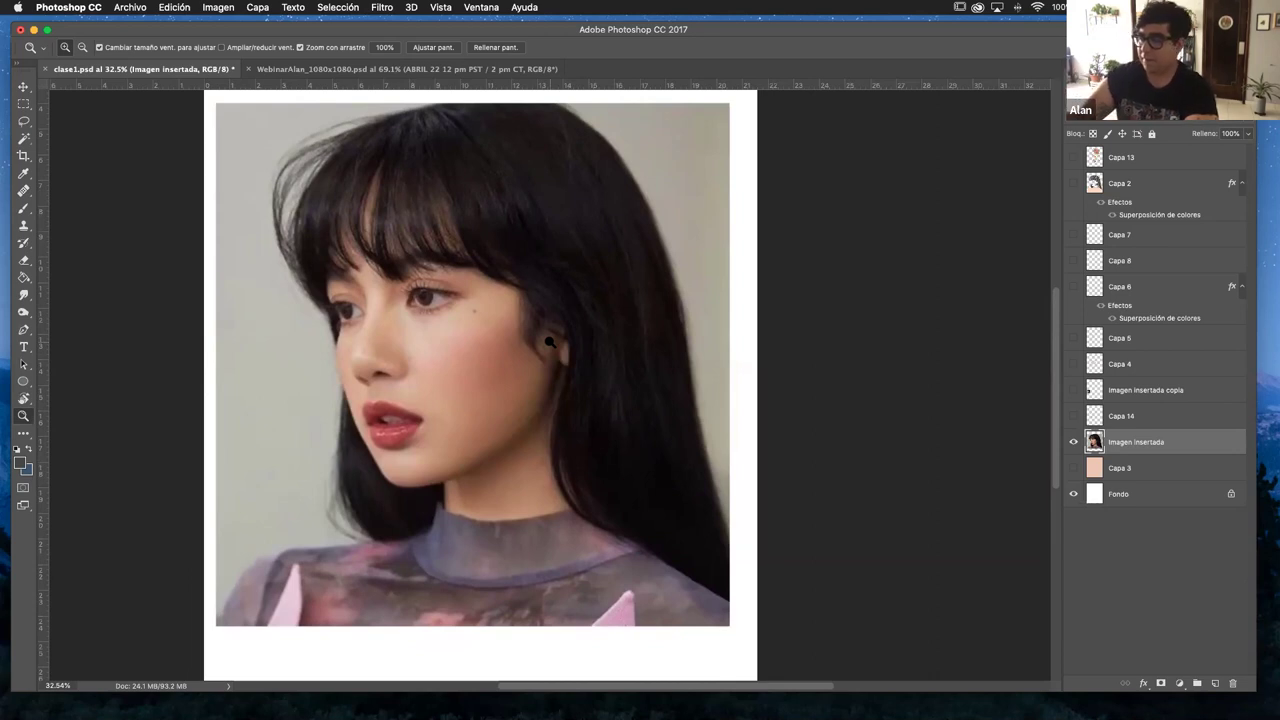
mouse_move(416, 445)
left_mouse_down()
mouse_move(466, 451)
mouse_move(435, 457)
left_mouse_up()
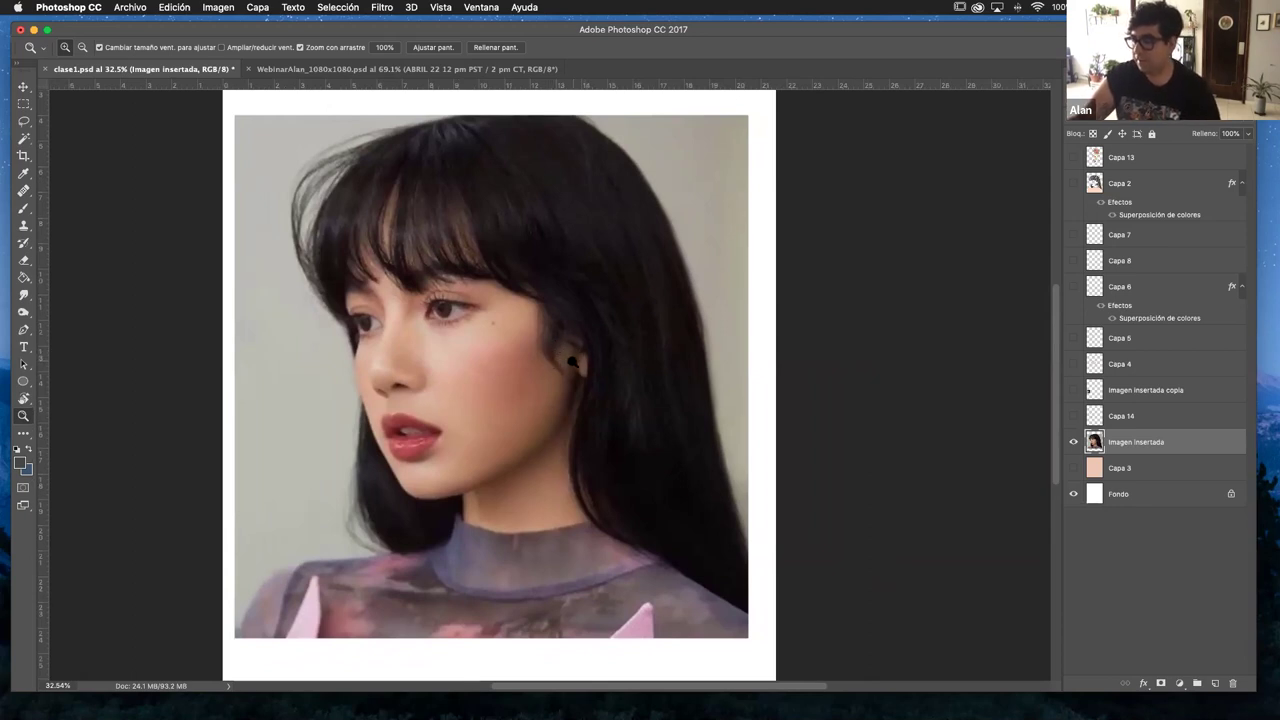
- Lower the opacity of the Imagen insertada layer to fade the portrait for tracing
left_click(1246, 130)
left_click_drag(1221, 135, 1217, 134)
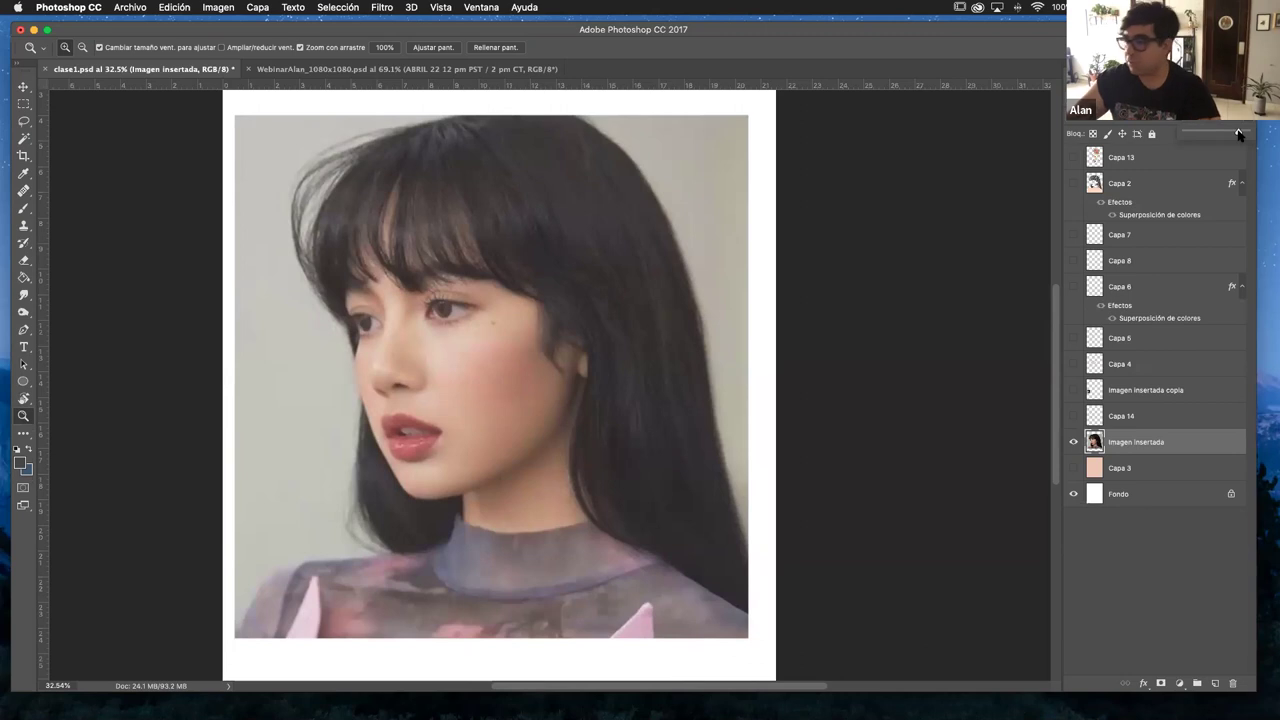
left_click_drag(1236, 135, 1227, 136)
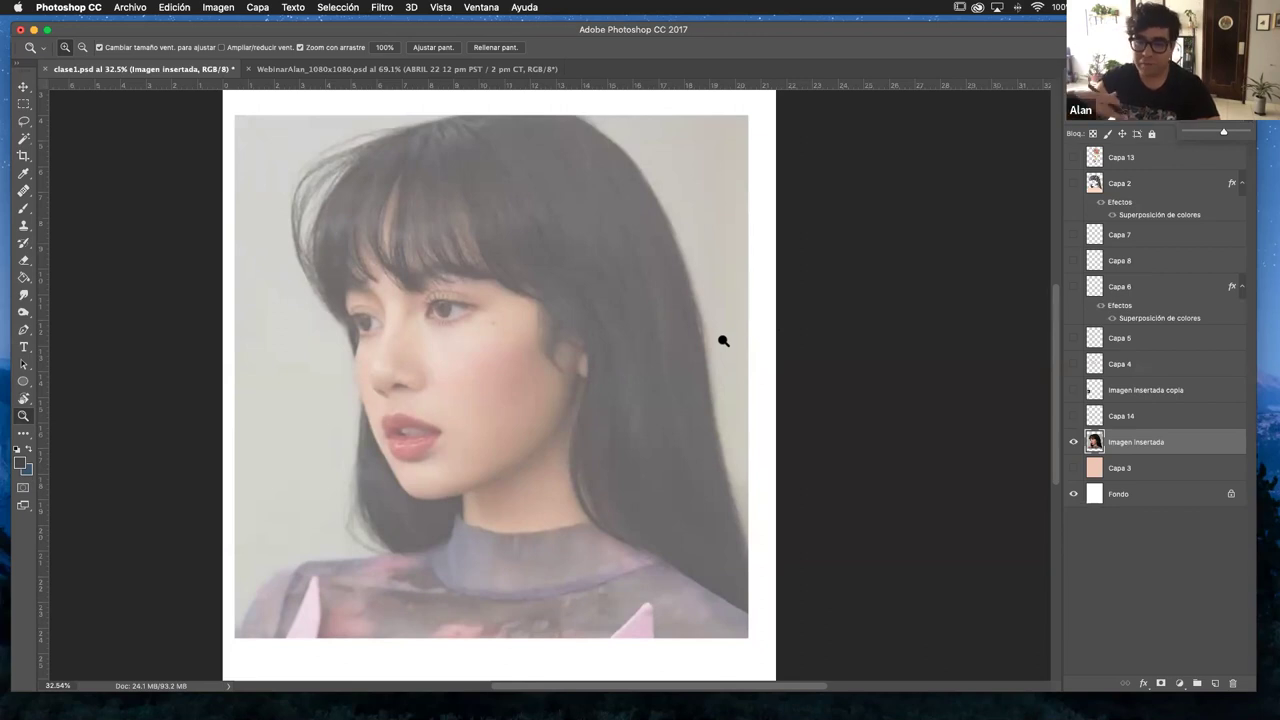
- Examine the faded portrait up close, covering the eyes, nose, lips, jawline, ear and hair
left_click_drag(443, 331, 484, 333)
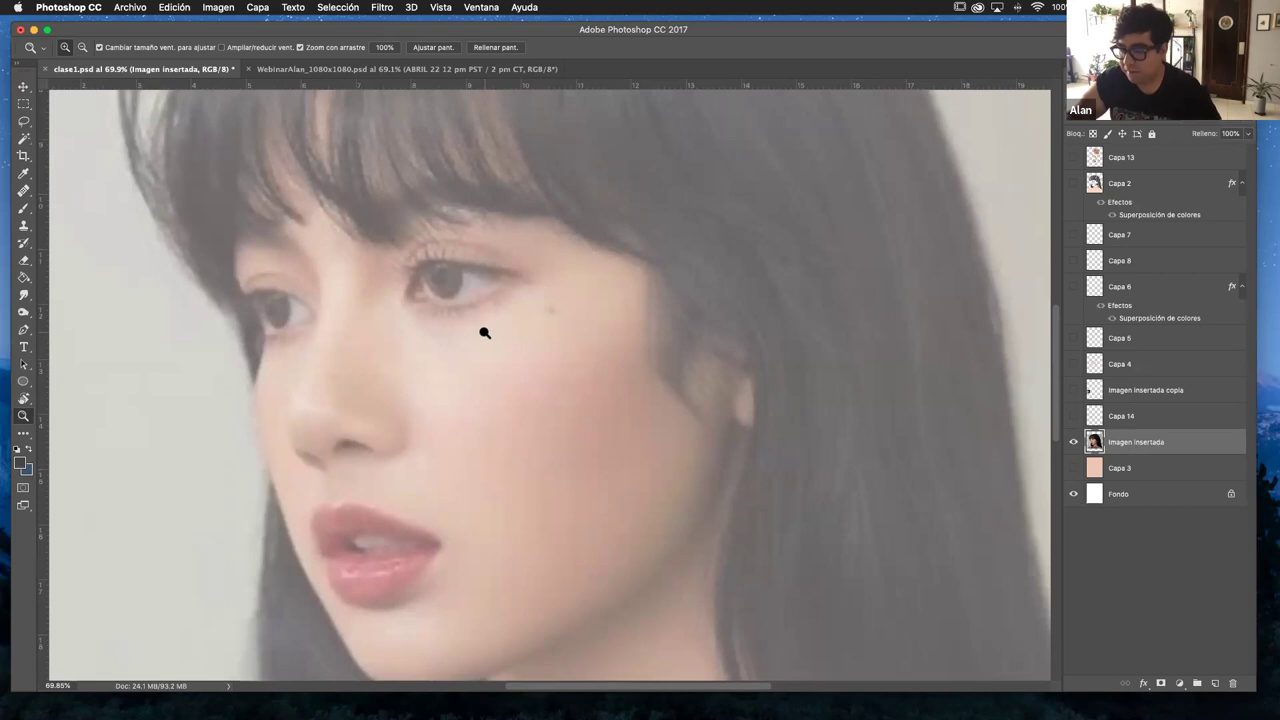
key("b")
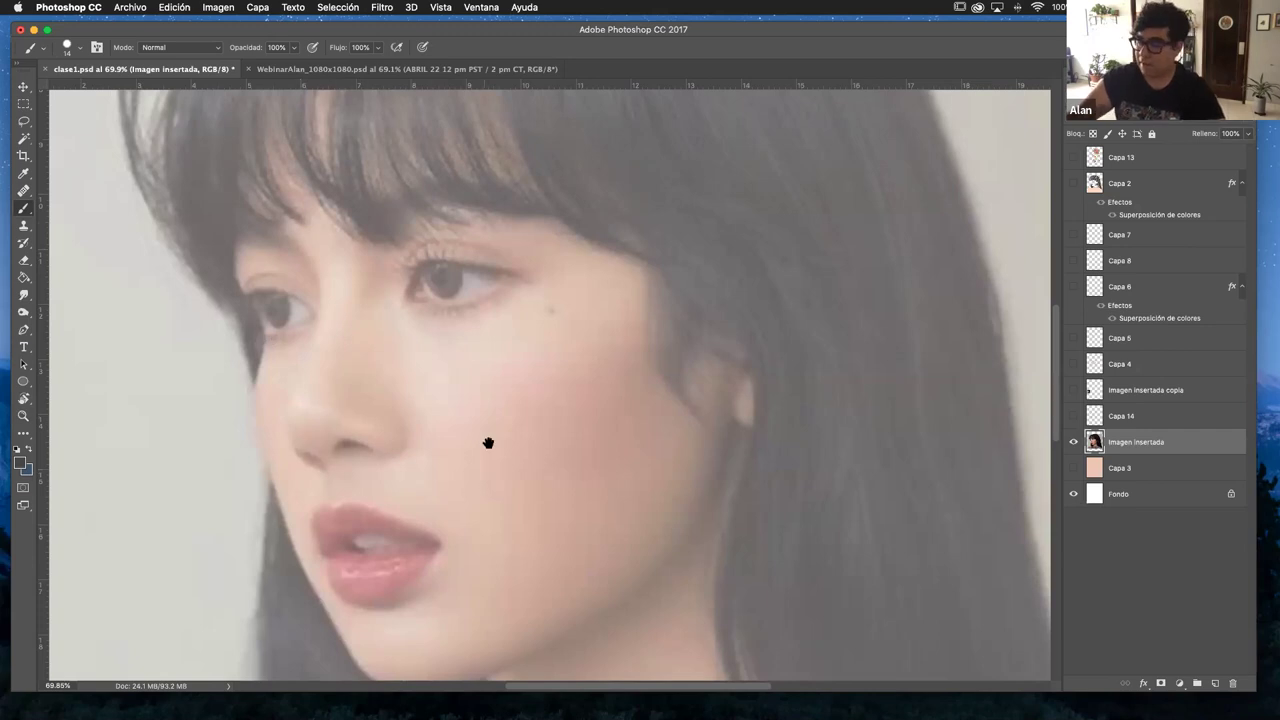
scroll(491, 443, "down", 3)
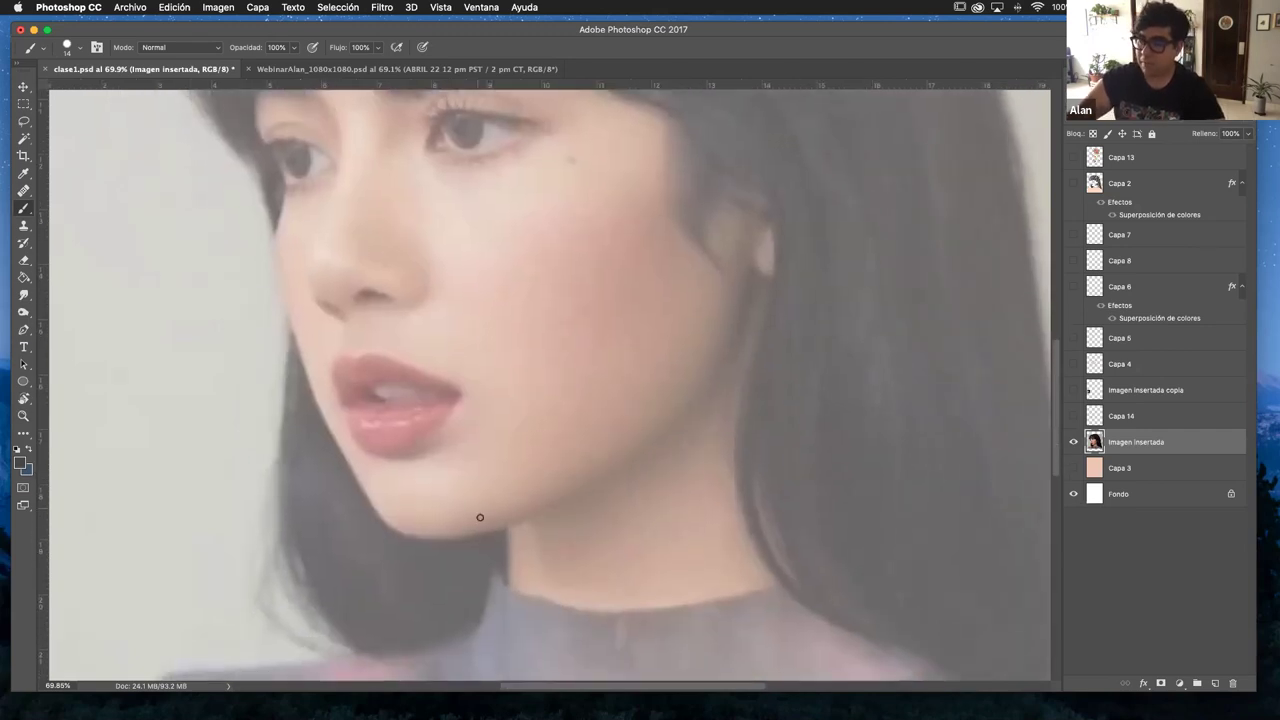
mouse_move(857, 292)
left_mouse_down()
mouse_move(556, 450)
mouse_move(690, 420)
mouse_move(778, 379)
left_mouse_up()
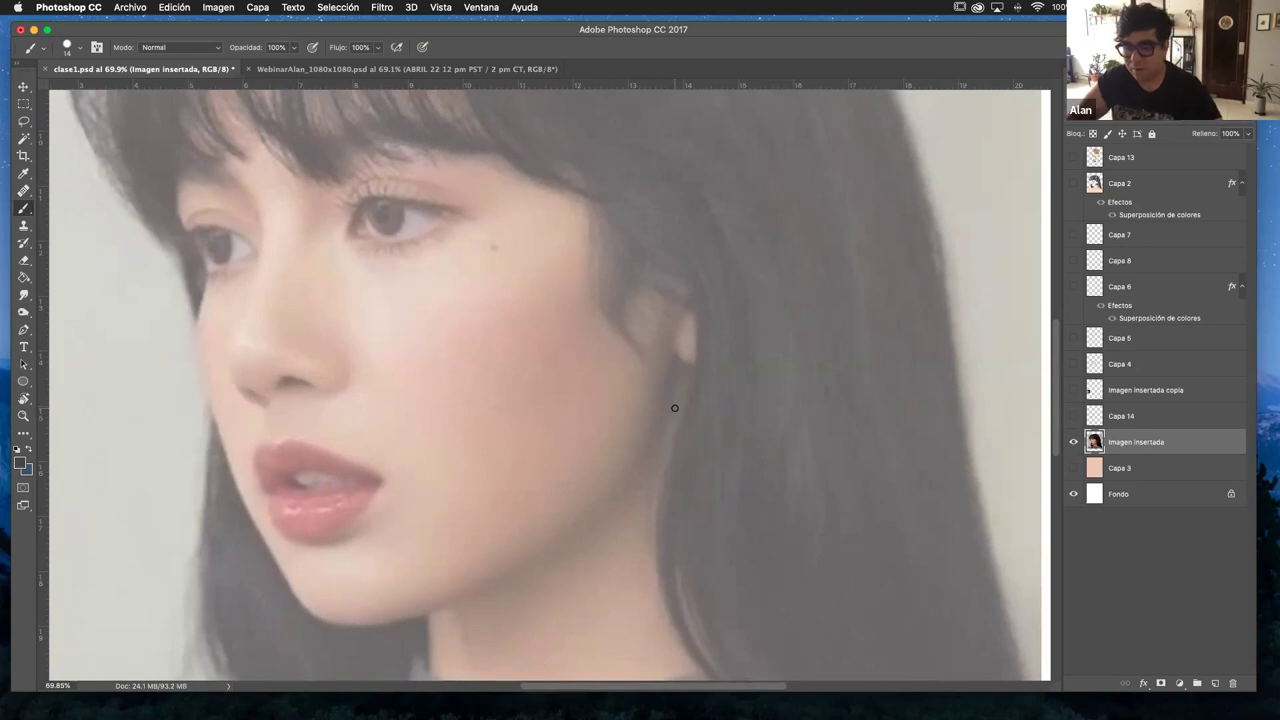
mouse_move(560, 310)
left_mouse_down()
mouse_move(617, 366)
mouse_move(722, 326)
left_mouse_up()
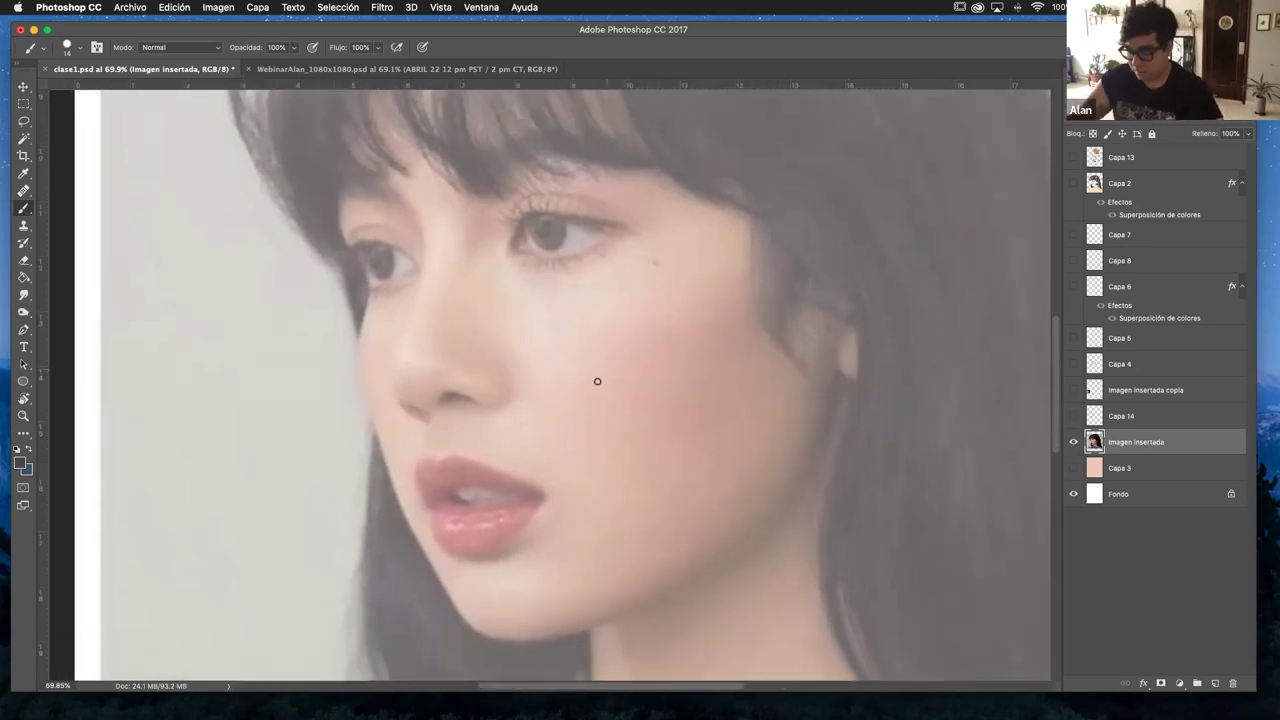
key("z")
left_click_drag(623, 394, 591, 374)
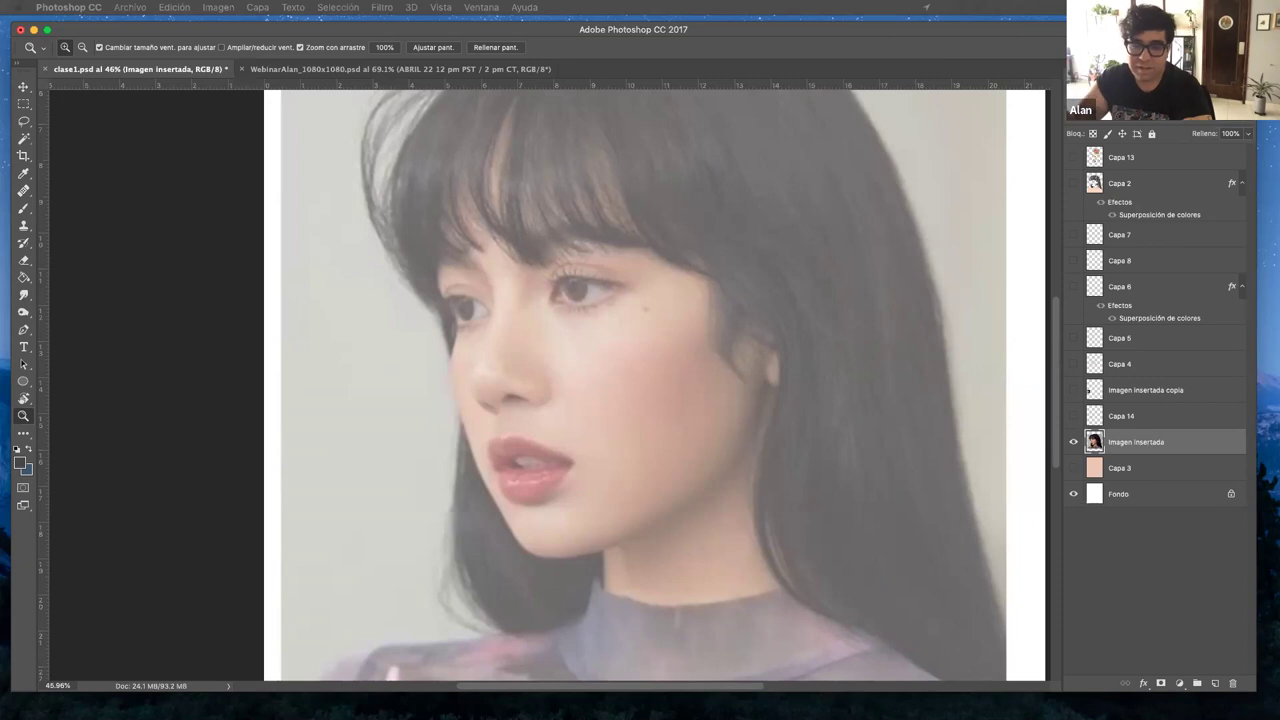
left_click_drag(518, 409, 463, 431)
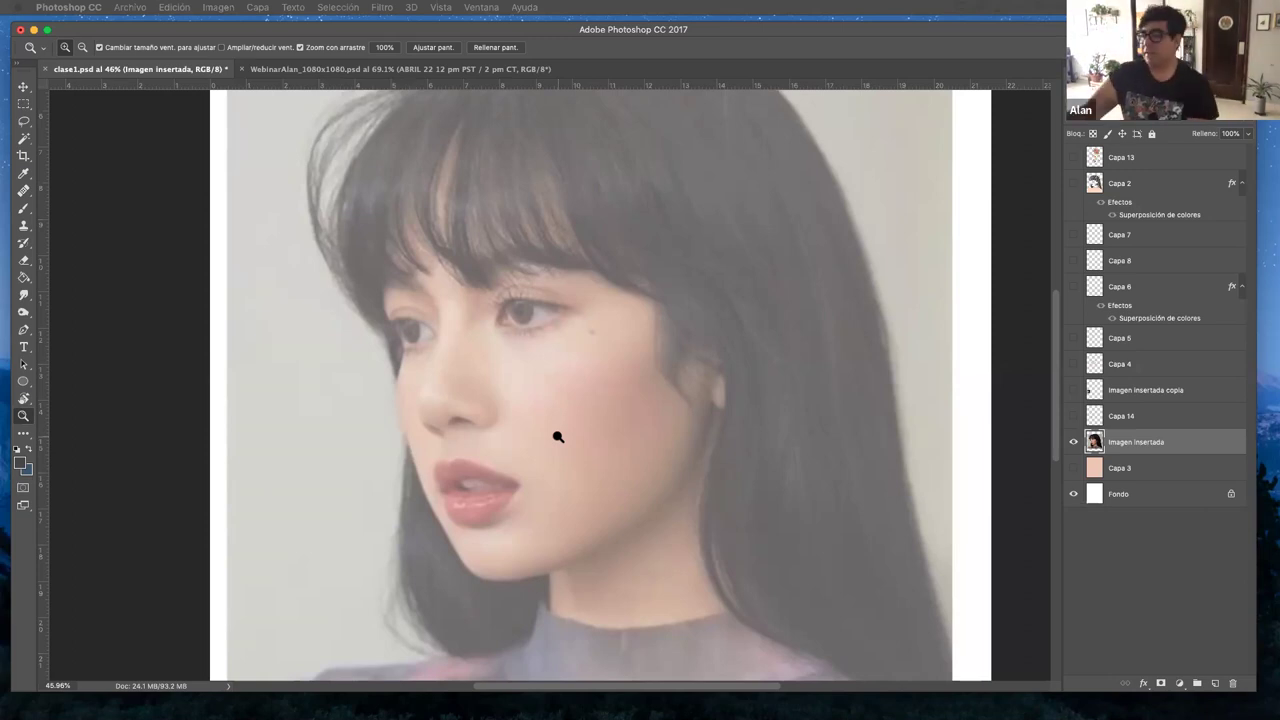
mouse_move(449, 329)
left_mouse_down()
mouse_move(491, 329)
mouse_move(466, 316)
left_mouse_up()
left_click_drag(617, 334, 550, 357)
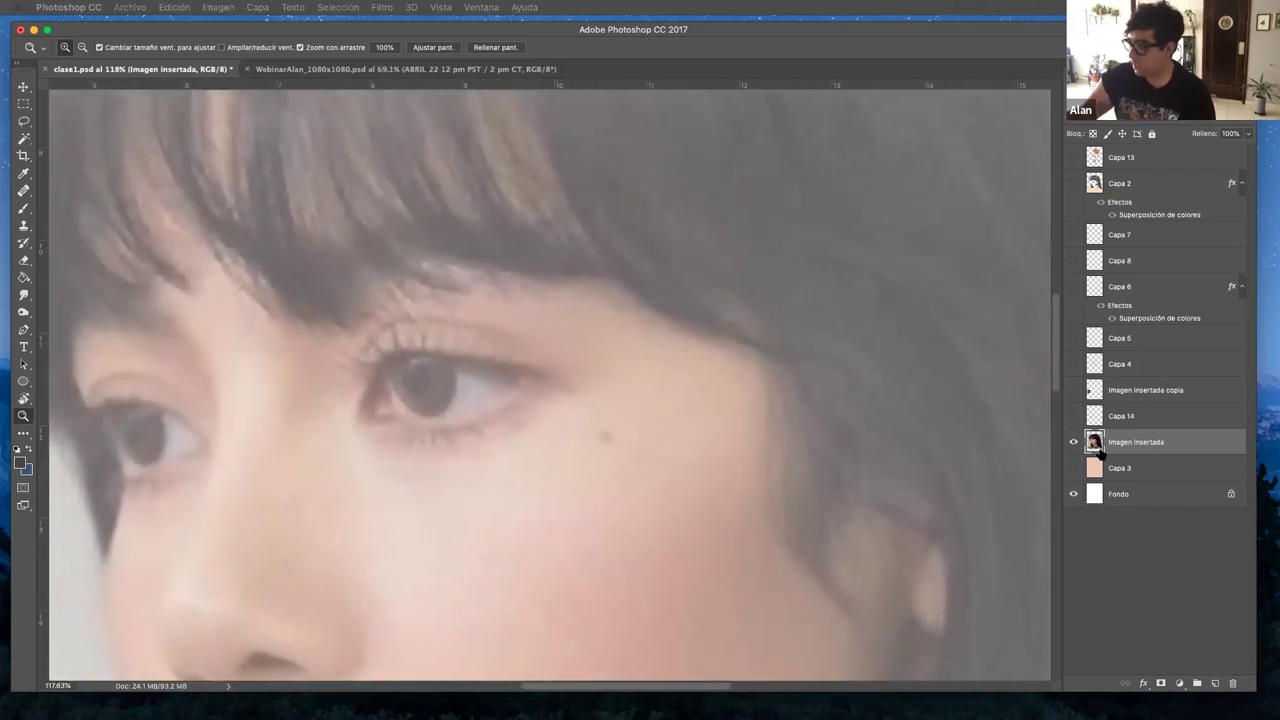
- Create a new empty layer directly above the Imagen insertada reference photo and activate the Brush tool
left_click(1215, 684)
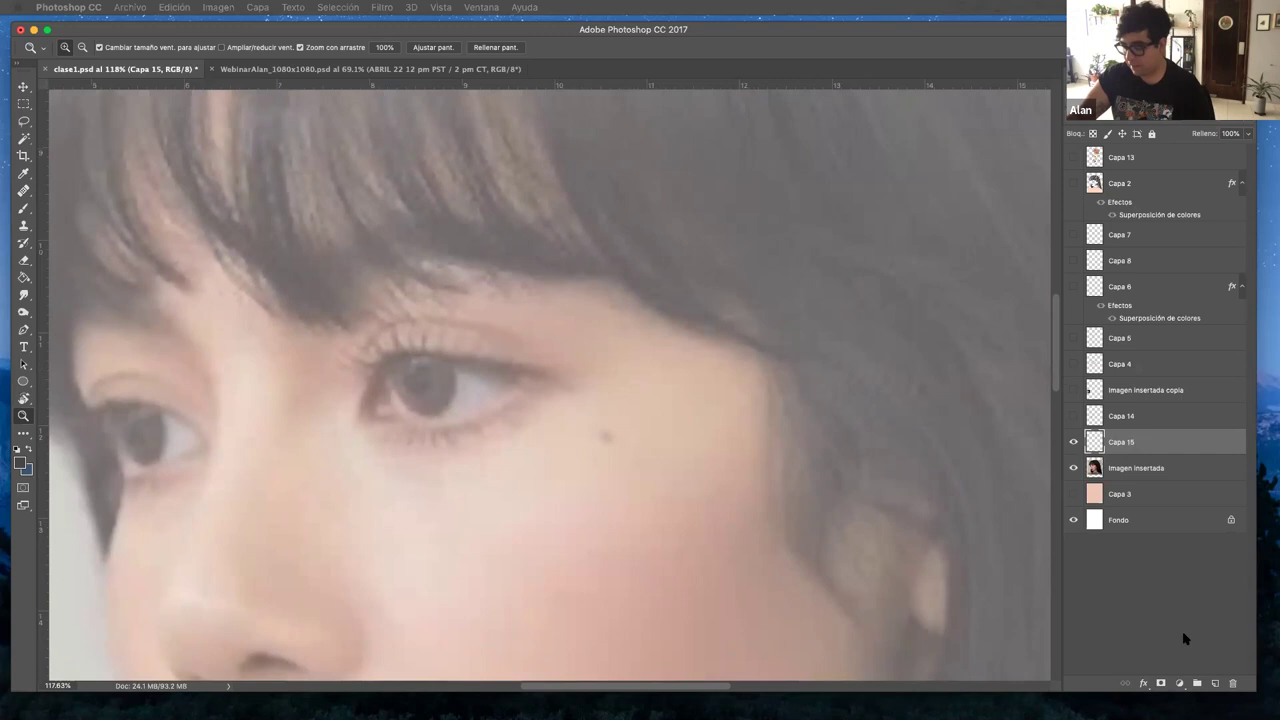
key("b")
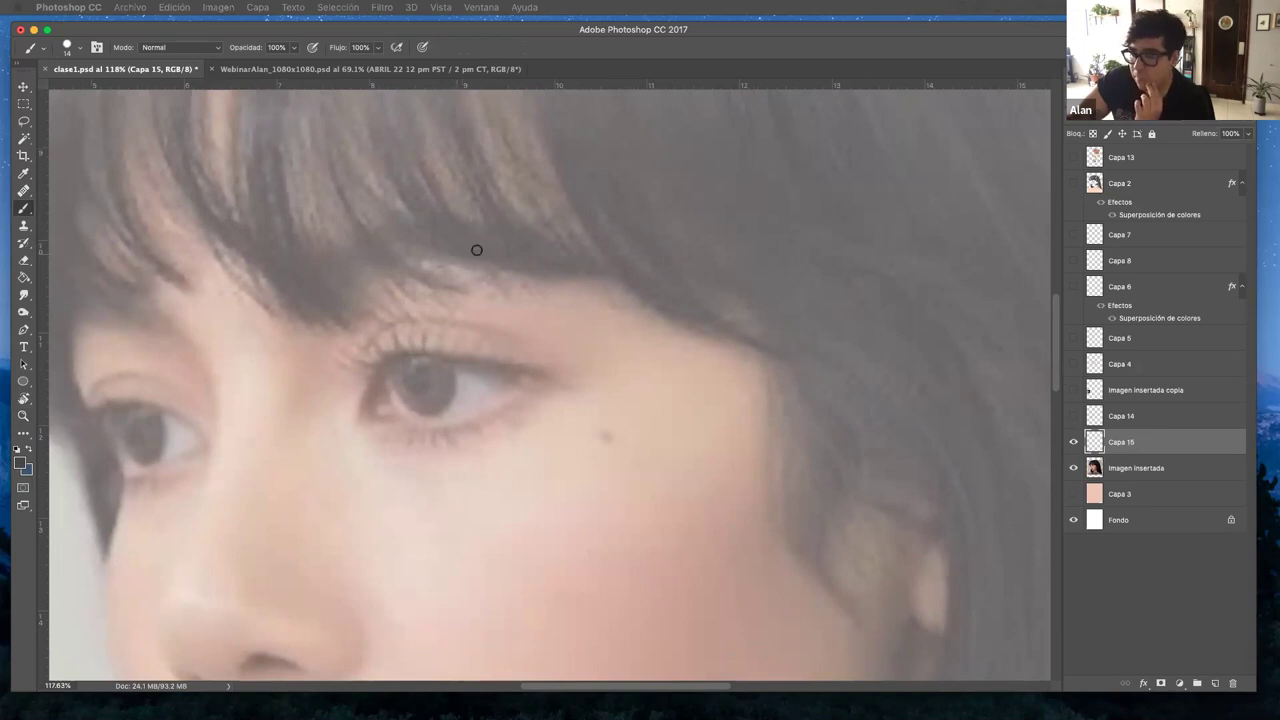
left_click_drag(470, 278, 609, 208)
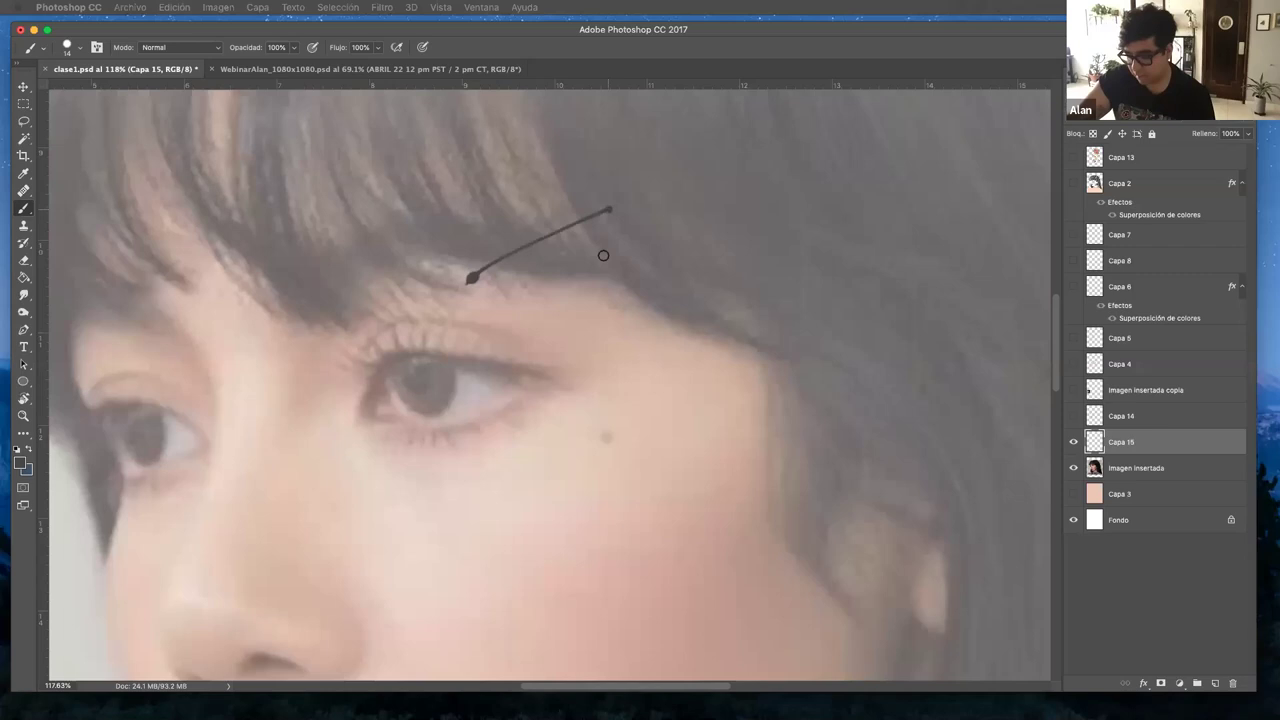
key("super+z")
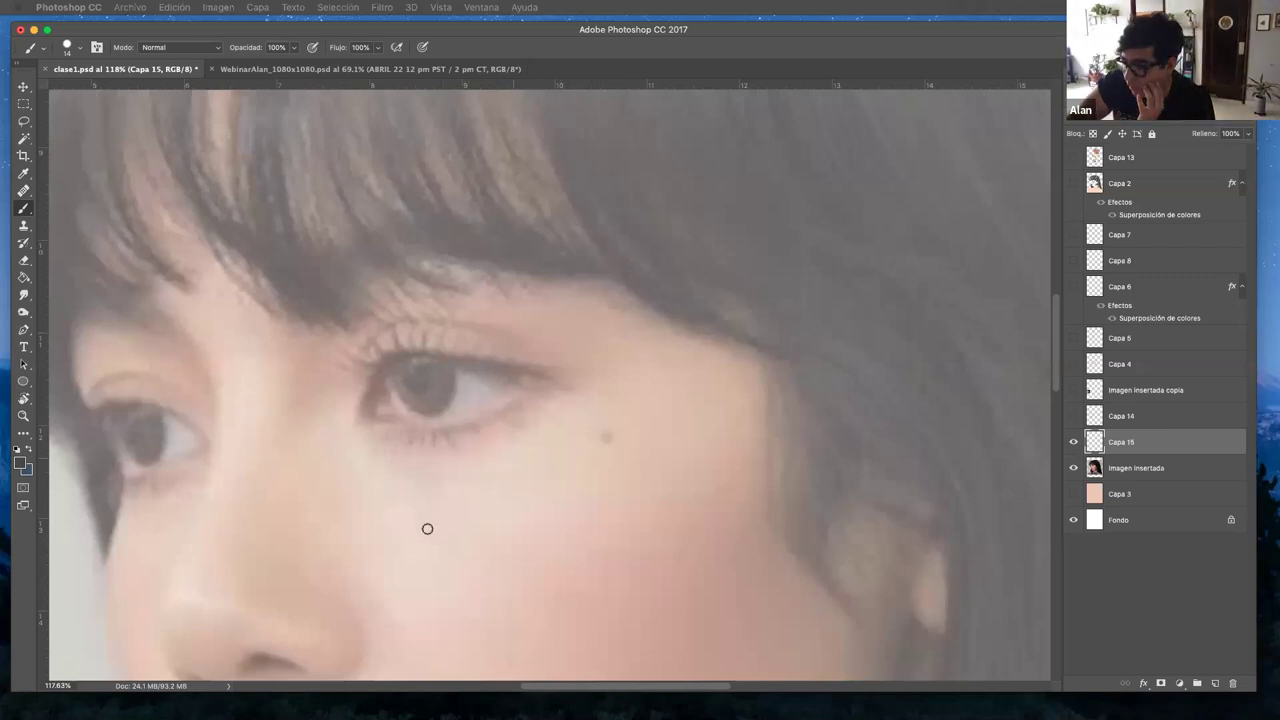
mouse_move(442, 517)
left_mouse_down()
mouse_move(642, 370)
mouse_move(504, 469)
left_mouse_up()
left_click_drag(591, 389, 596, 385)
key("alt+super+z")
key("alt+super+z")
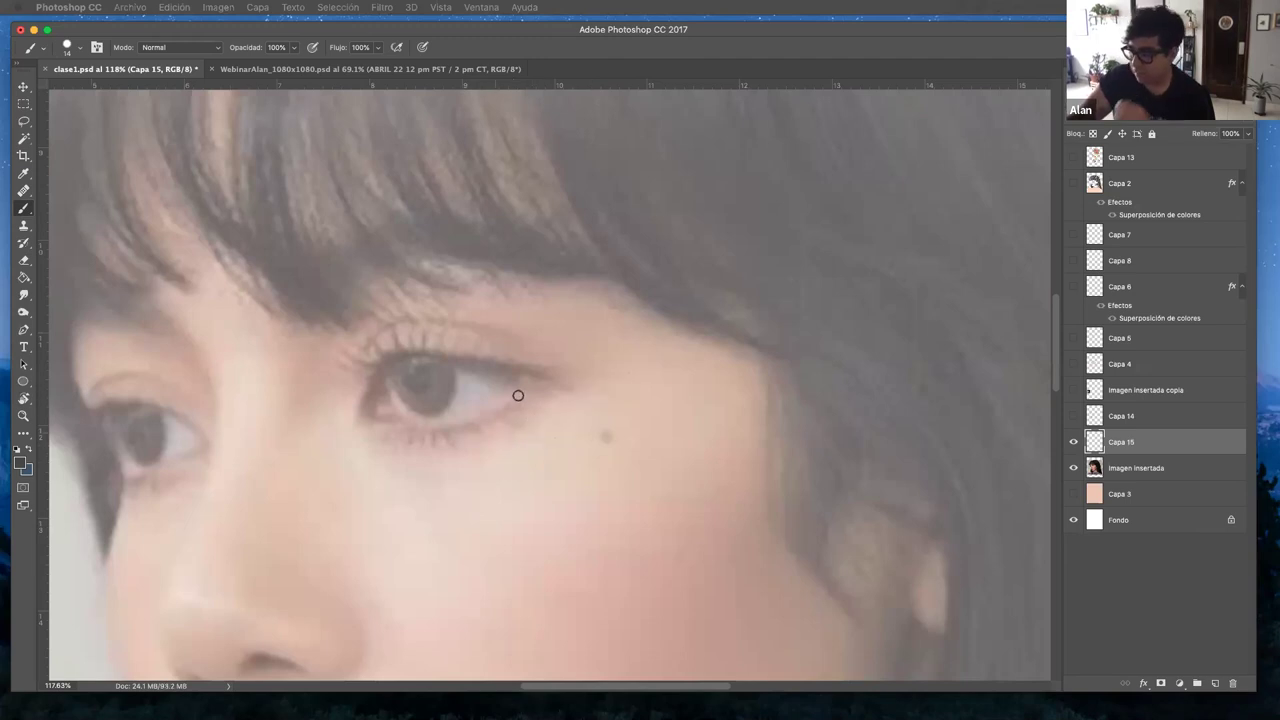
- Switch to the 8 px brush preset with 100% hardness, try a diagonal stroke across the cheek and undo it
right_click(518, 394)
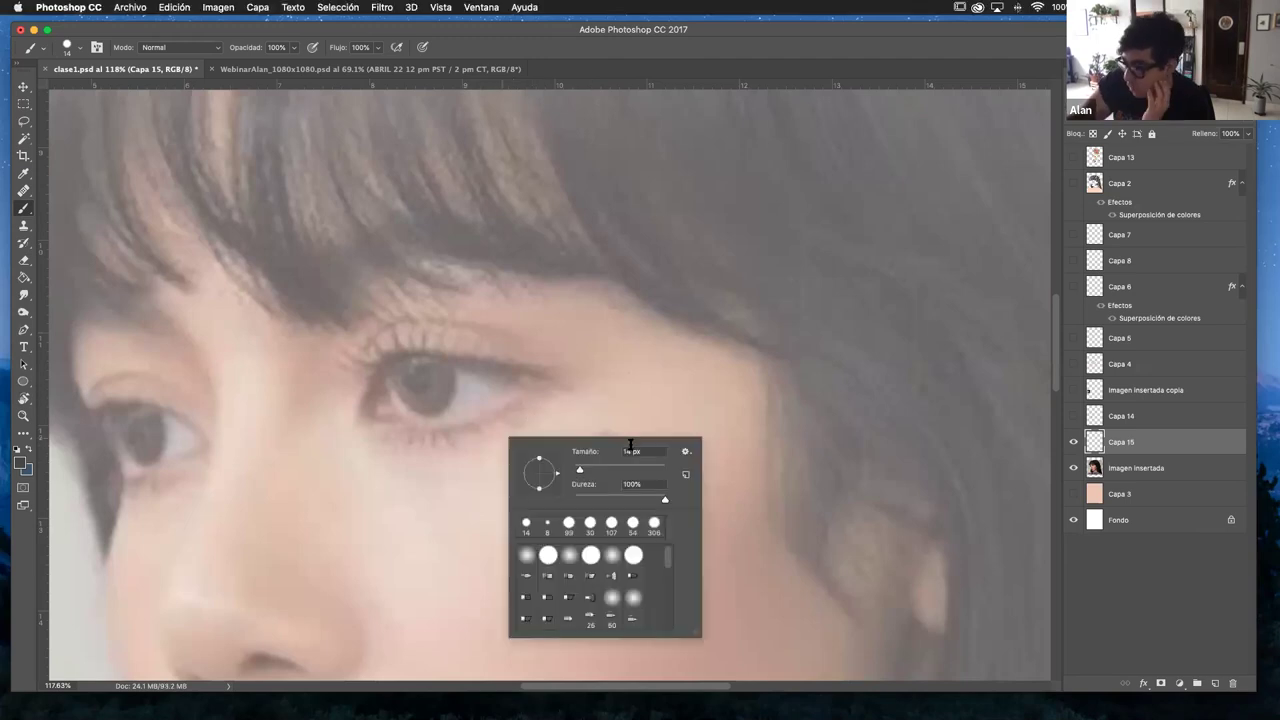
left_click(547, 522)
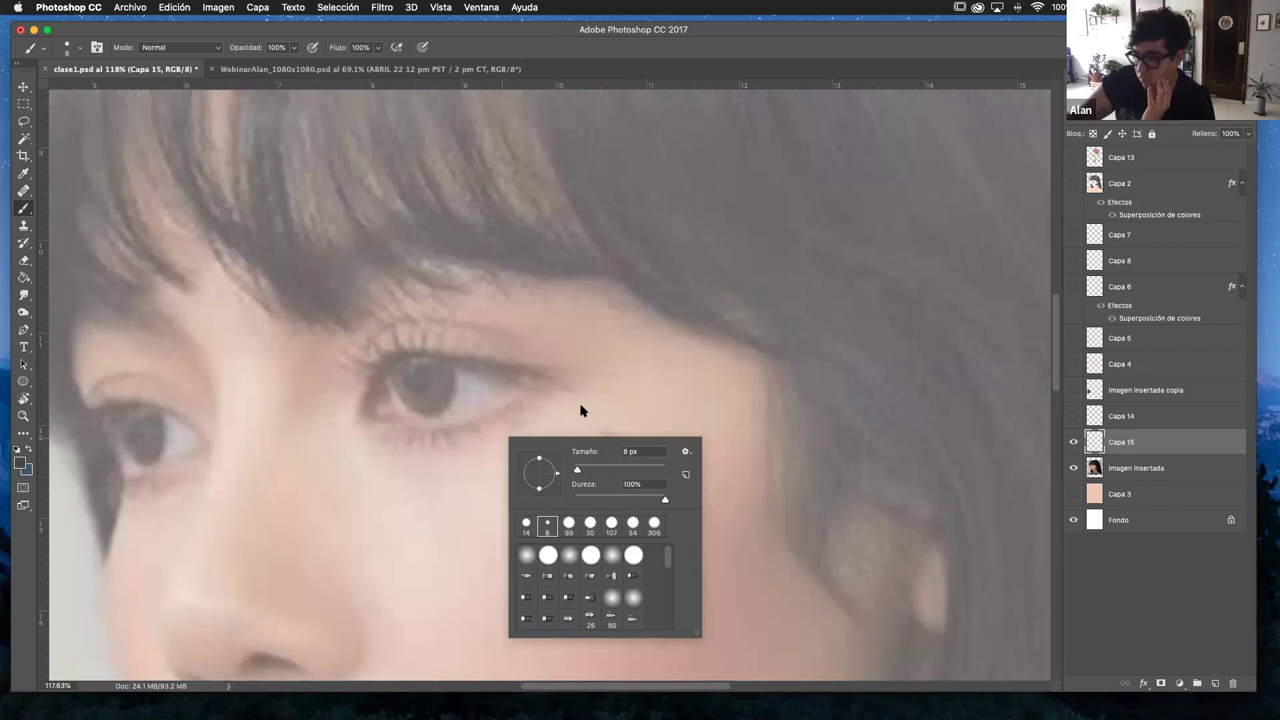
left_click(460, 308)
left_click_drag(428, 541, 630, 401)
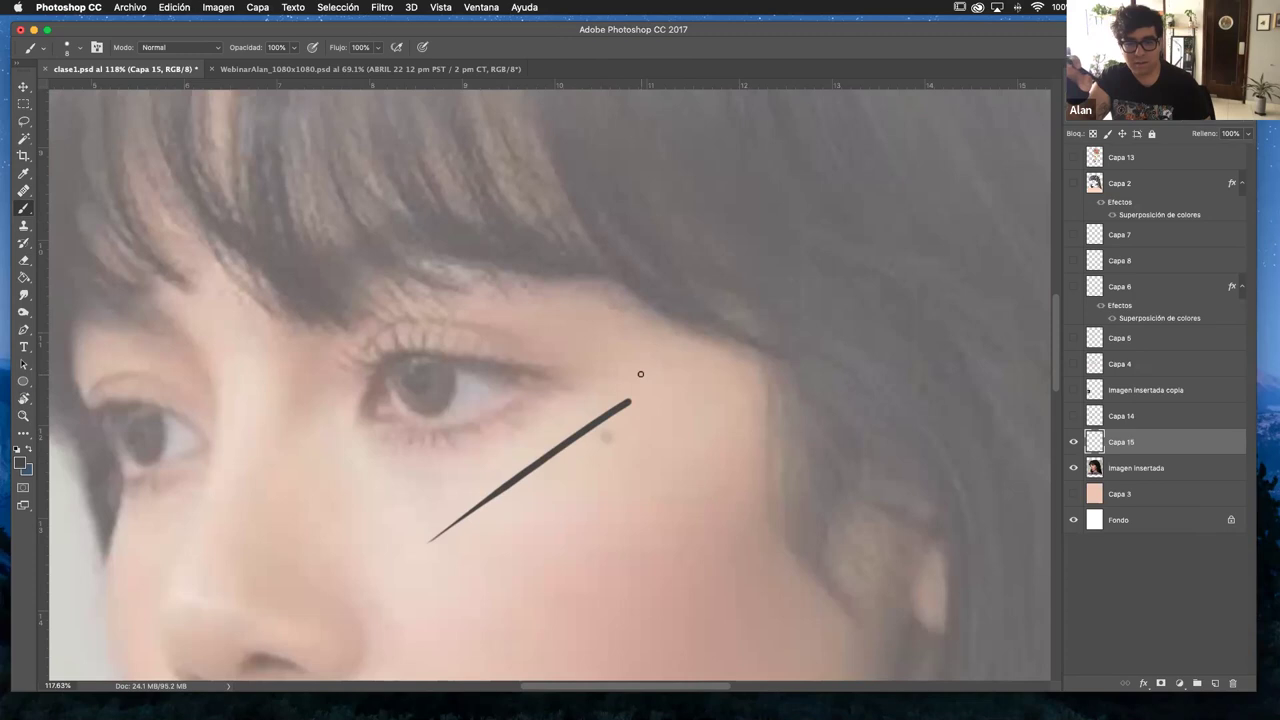
key("super+z")
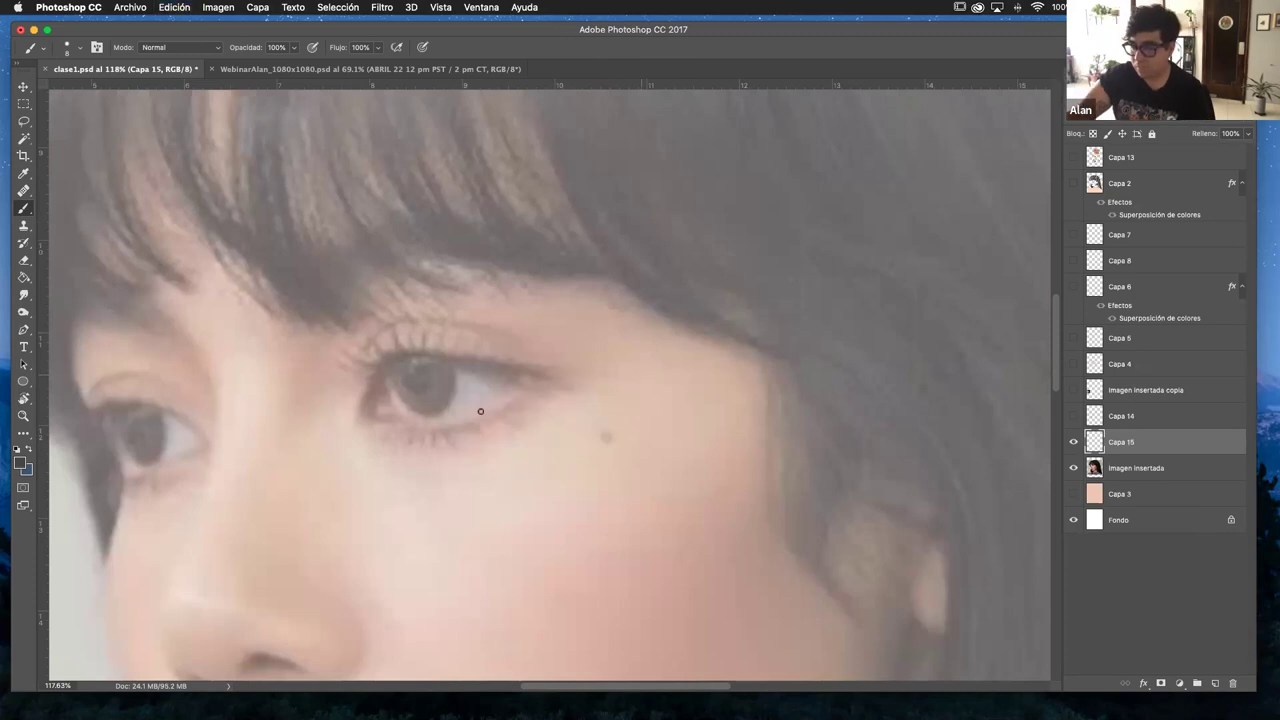
- Raise the opacity of the Imagen insertada layer slightly and make Capa 15 the active layer again
left_click(24, 416)
left_click_drag(480, 414, 573, 404)
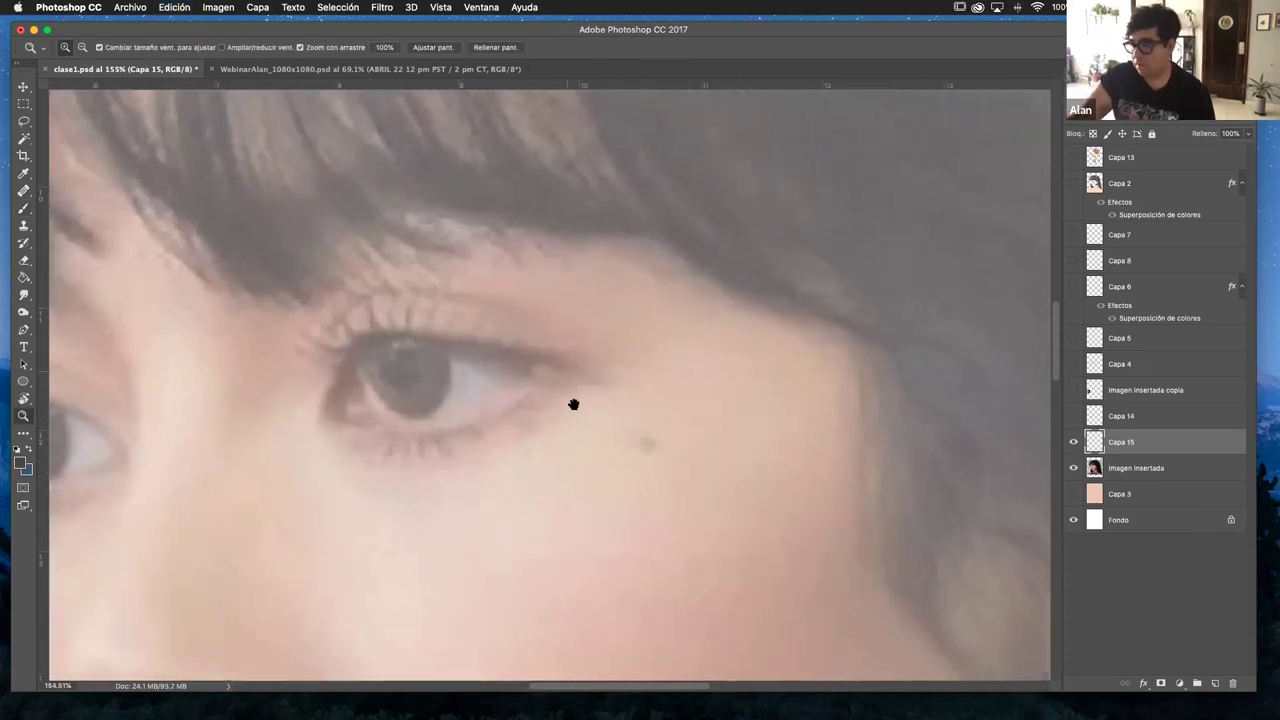
scroll(573, 404, "up", 2)
key("b")
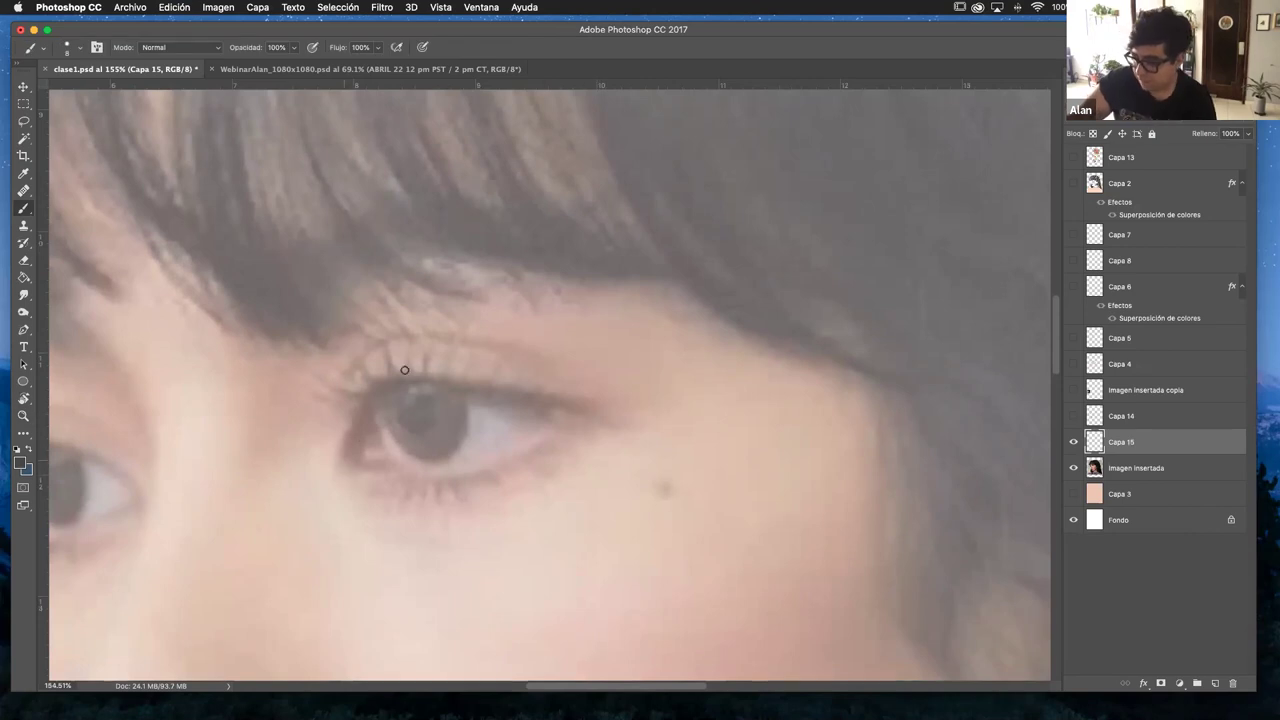
left_click(1137, 468)
left_click(1249, 120)
left_click_drag(1225, 133, 1231, 135)
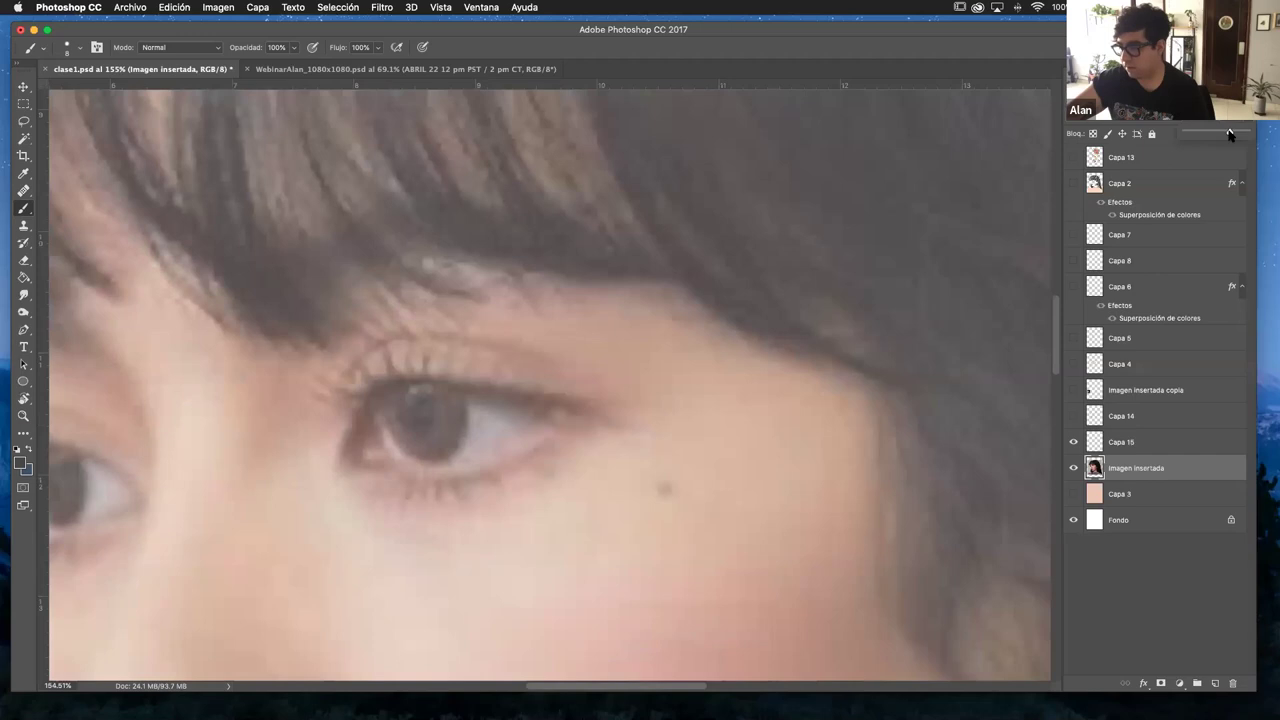
left_click(1144, 441)
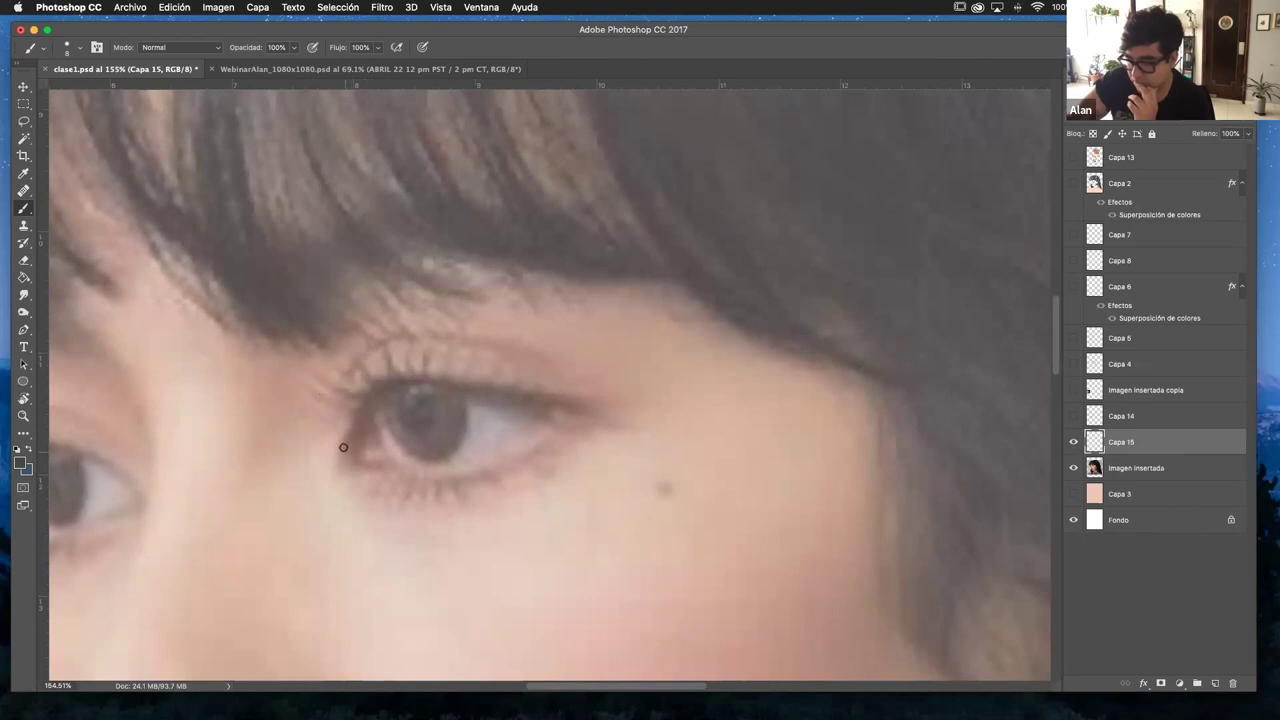
- Examine the eye closest to the ear in close-up, including its lashes and eyelid, and compare it with the whole face
left_click(24, 416)
mouse_move(546, 414)
left_mouse_down()
mouse_move(519, 418)
mouse_move(560, 412)
left_mouse_up()
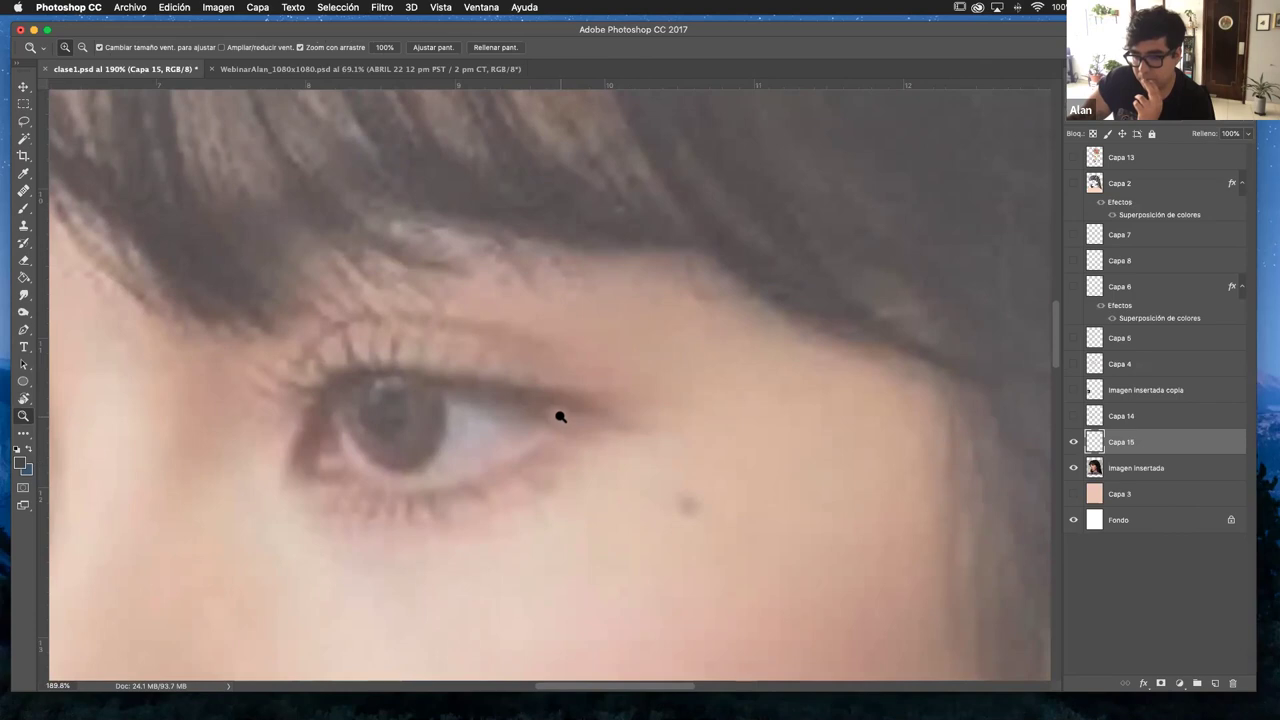
mouse_move(549, 429)
left_mouse_down()
mouse_move(516, 432)
mouse_move(548, 434)
mouse_move(543, 420)
left_mouse_up()
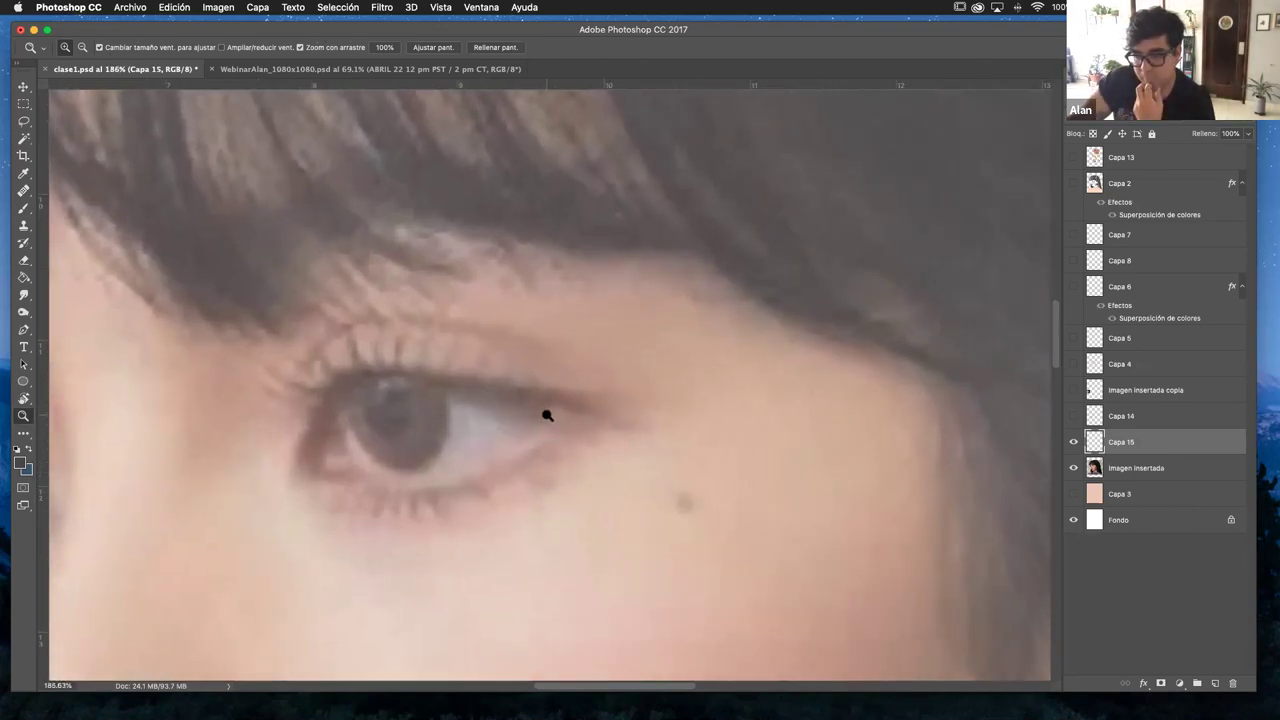
left_click_drag(514, 443, 551, 409)
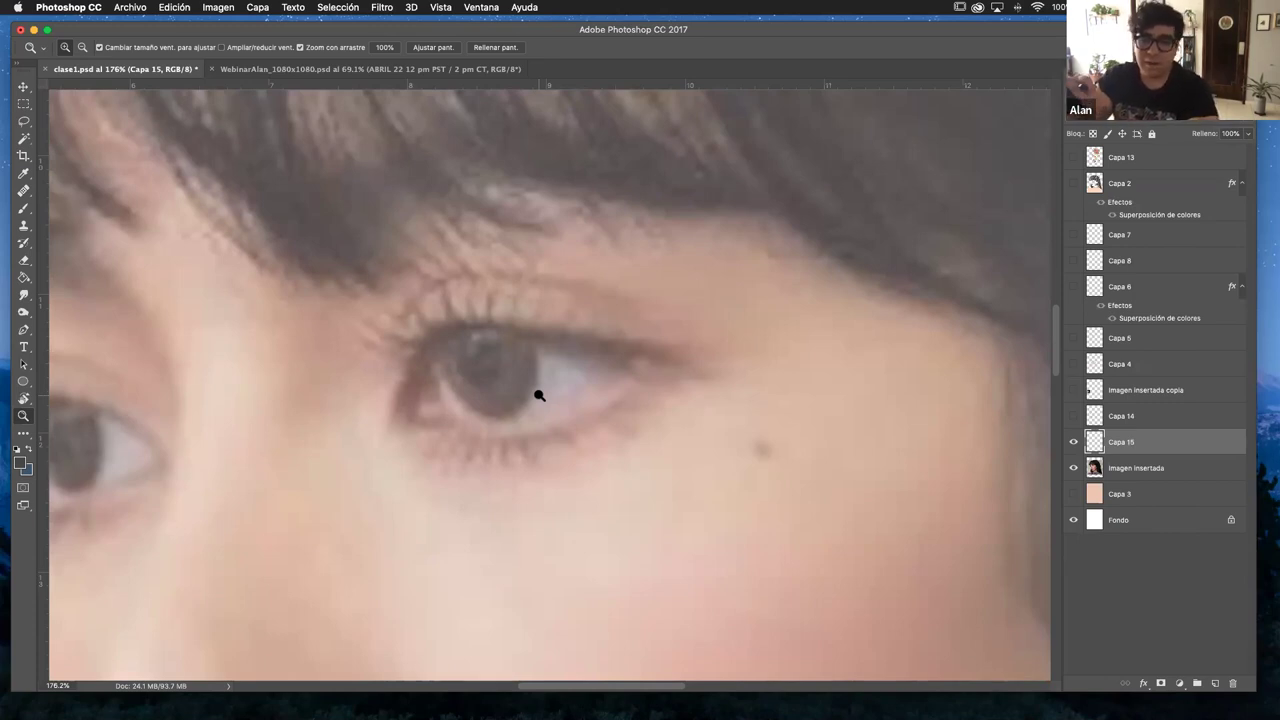
left_click_drag(544, 383, 452, 380)
left_click_drag(633, 321, 538, 331)
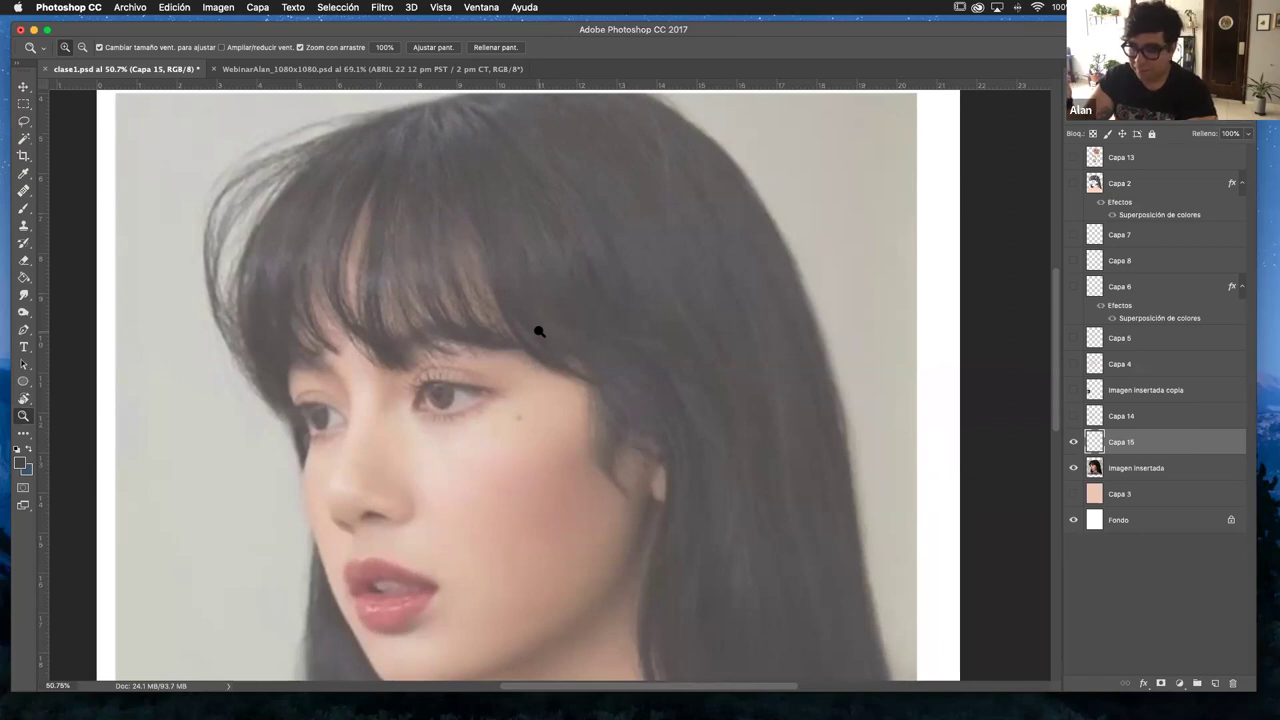
mouse_move(388, 234)
left_mouse_down()
mouse_move(366, 331)
mouse_move(401, 219)
left_mouse_up()
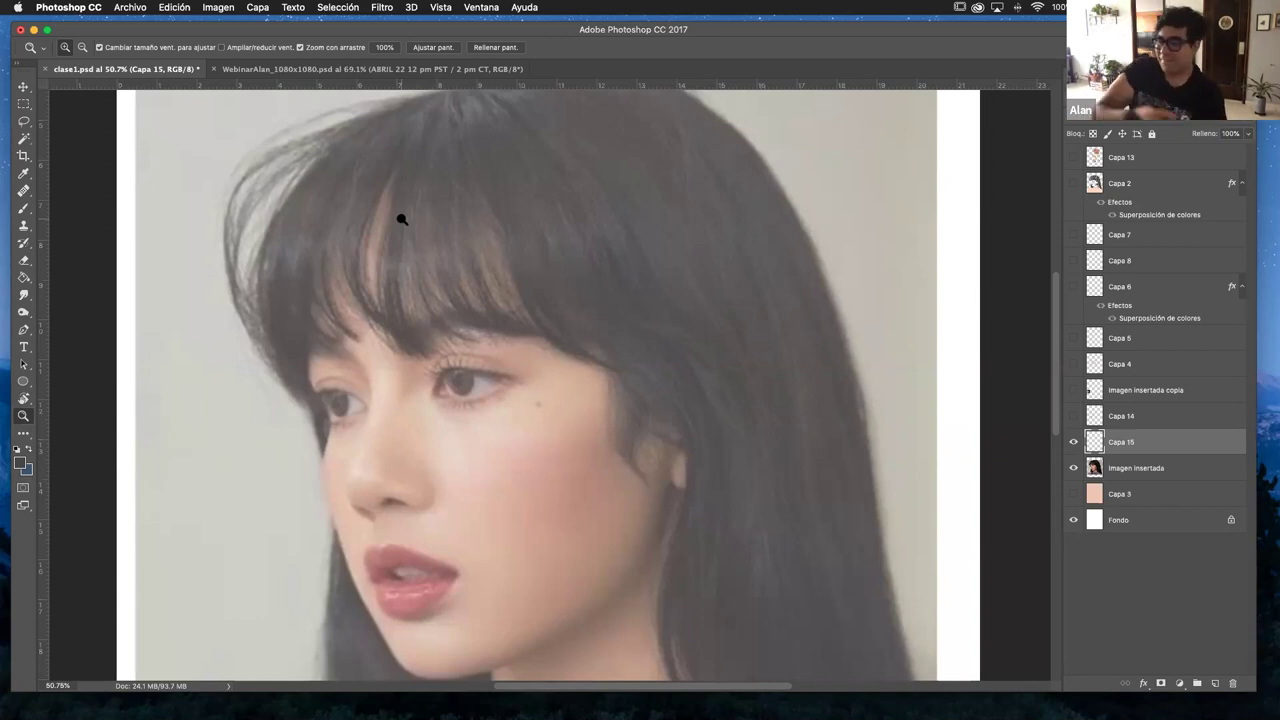
mouse_move(500, 386)
left_mouse_down()
mouse_move(516, 398)
mouse_move(515, 386)
left_mouse_up()
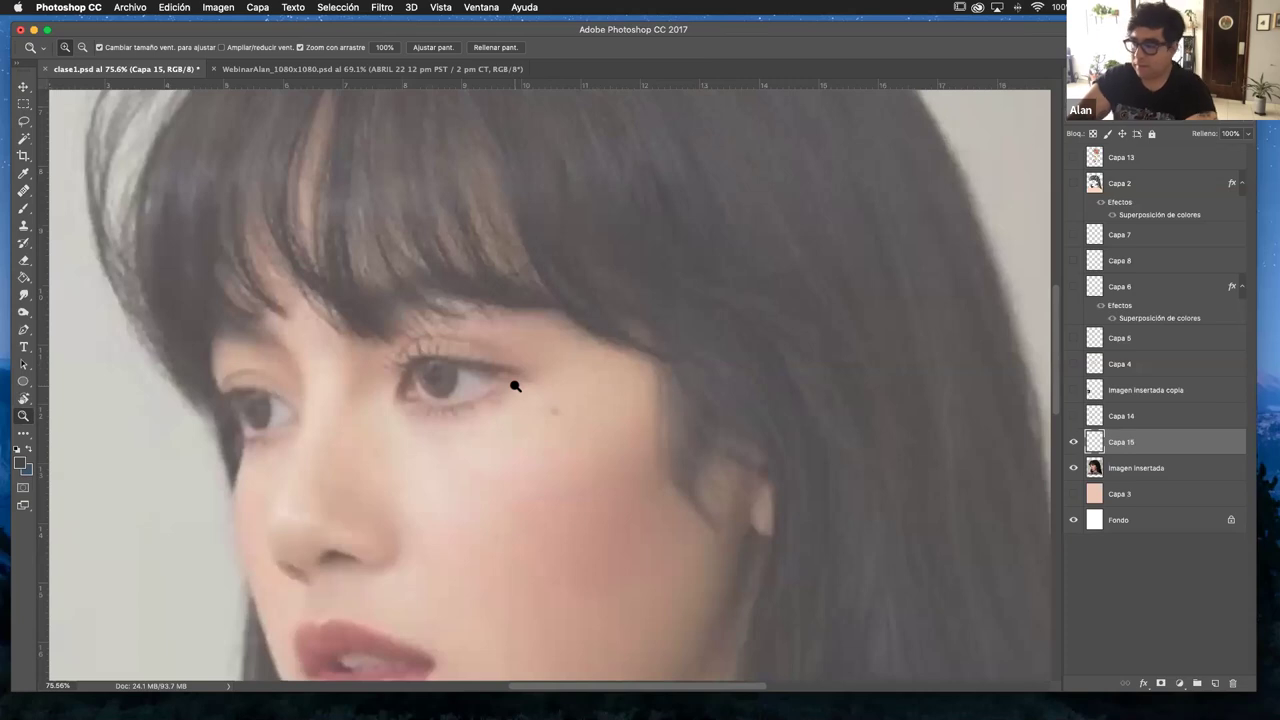
left_click_drag(584, 383, 554, 355)
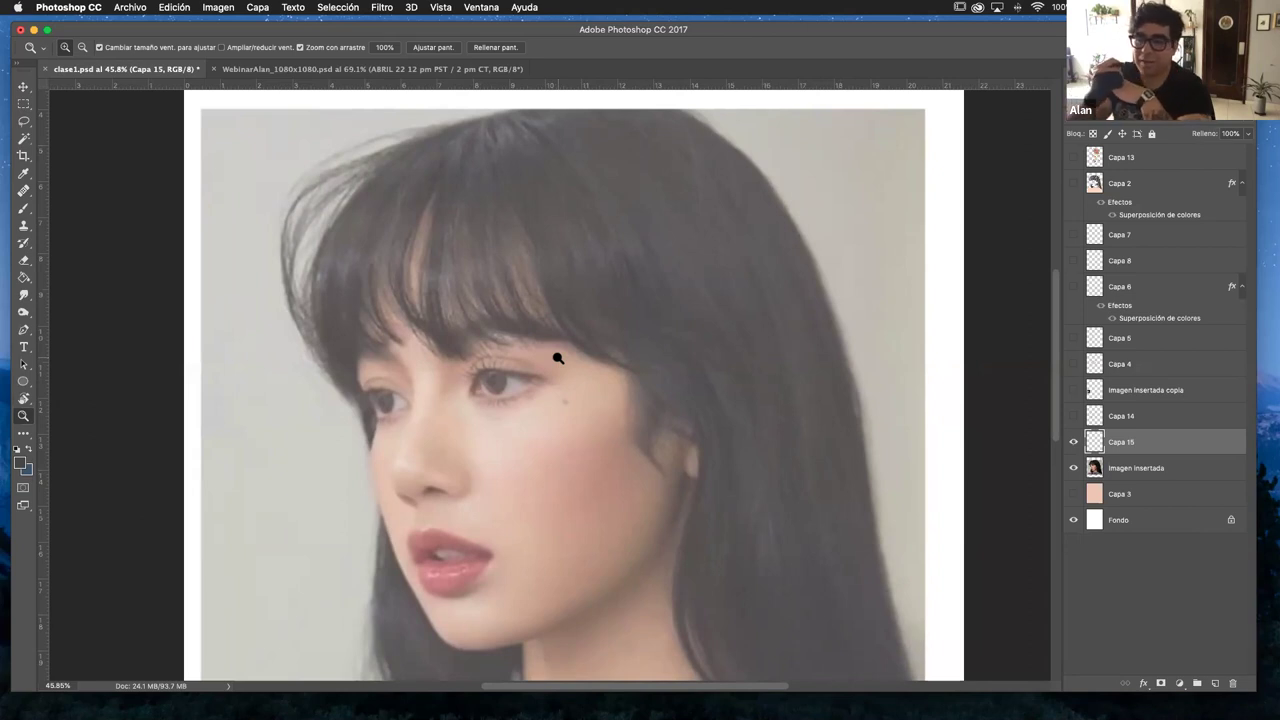
- Shift the program window slightly on the desktop and frame the whole portrait from hair to shoulders
left_click_drag(403, 30, 403, 26)
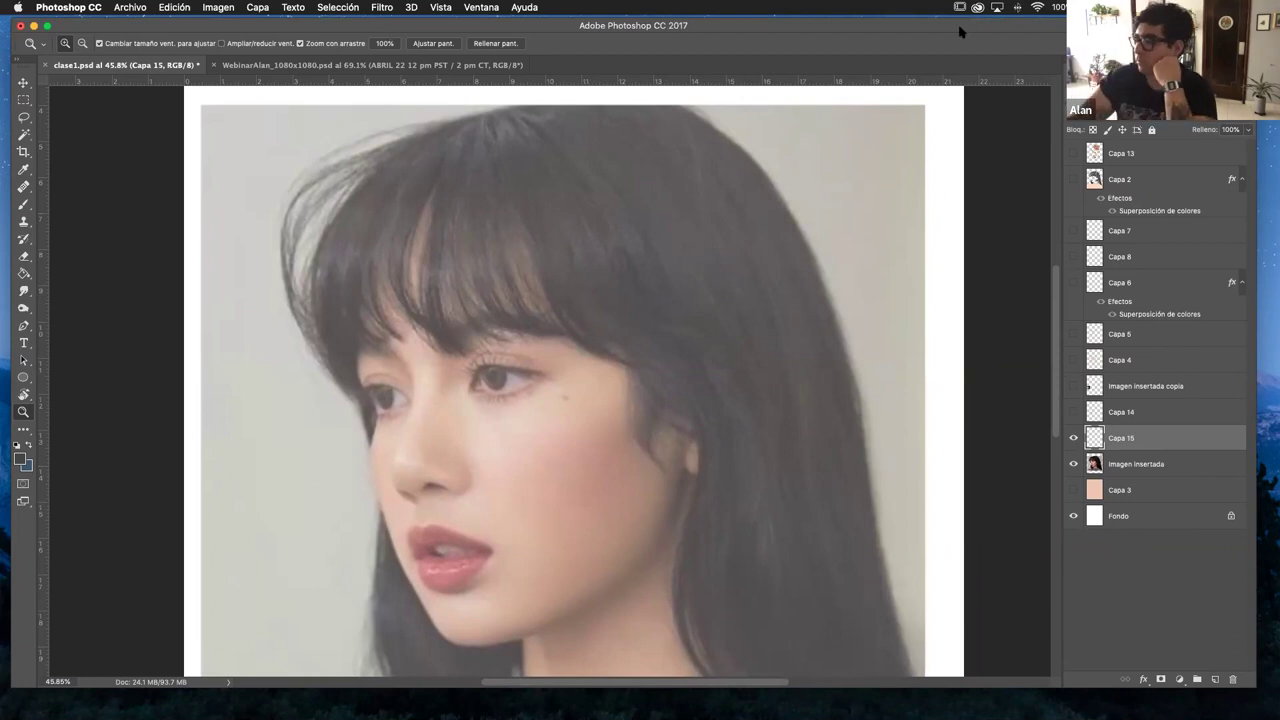
left_click_drag(1003, 33, 980, 29)
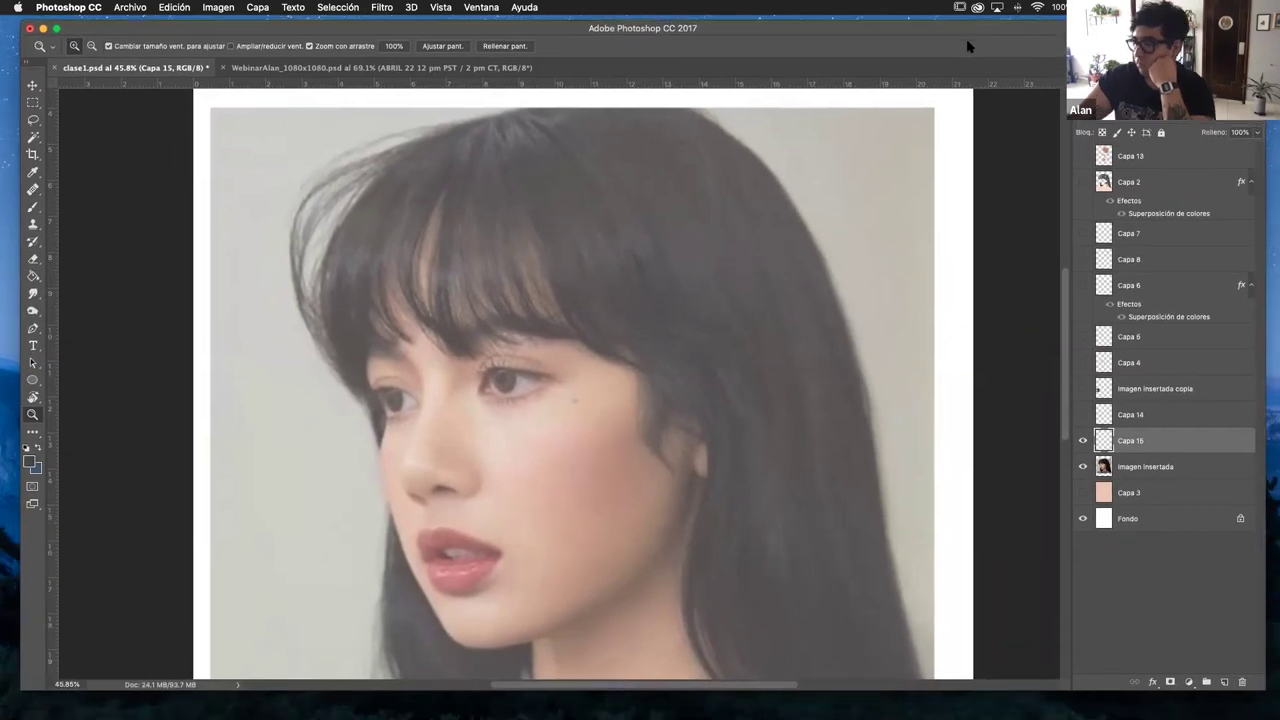
scroll(514, 297, "right", 2)
scroll(550, 328, "down", 3)
scroll(553, 352, "down", 2)
left_click_drag(532, 348, 552, 364)
scroll(552, 364, "up", 2)
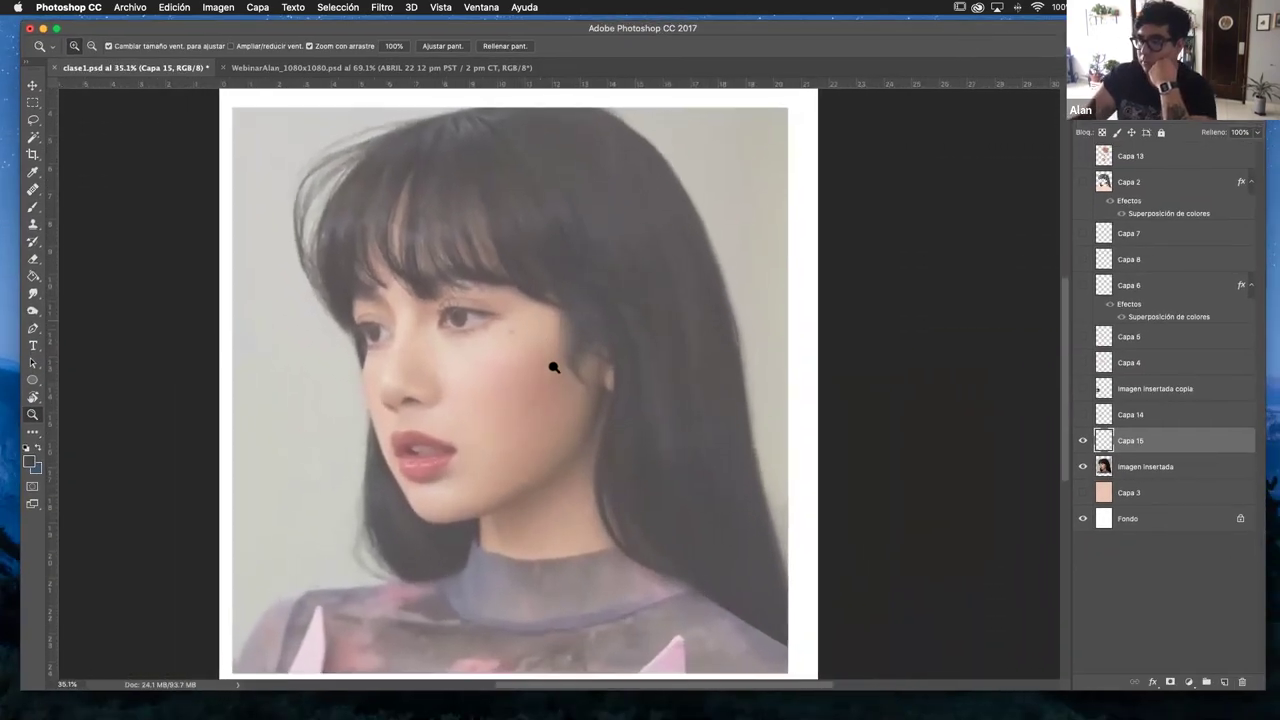
scroll(554, 367, "up", 1)
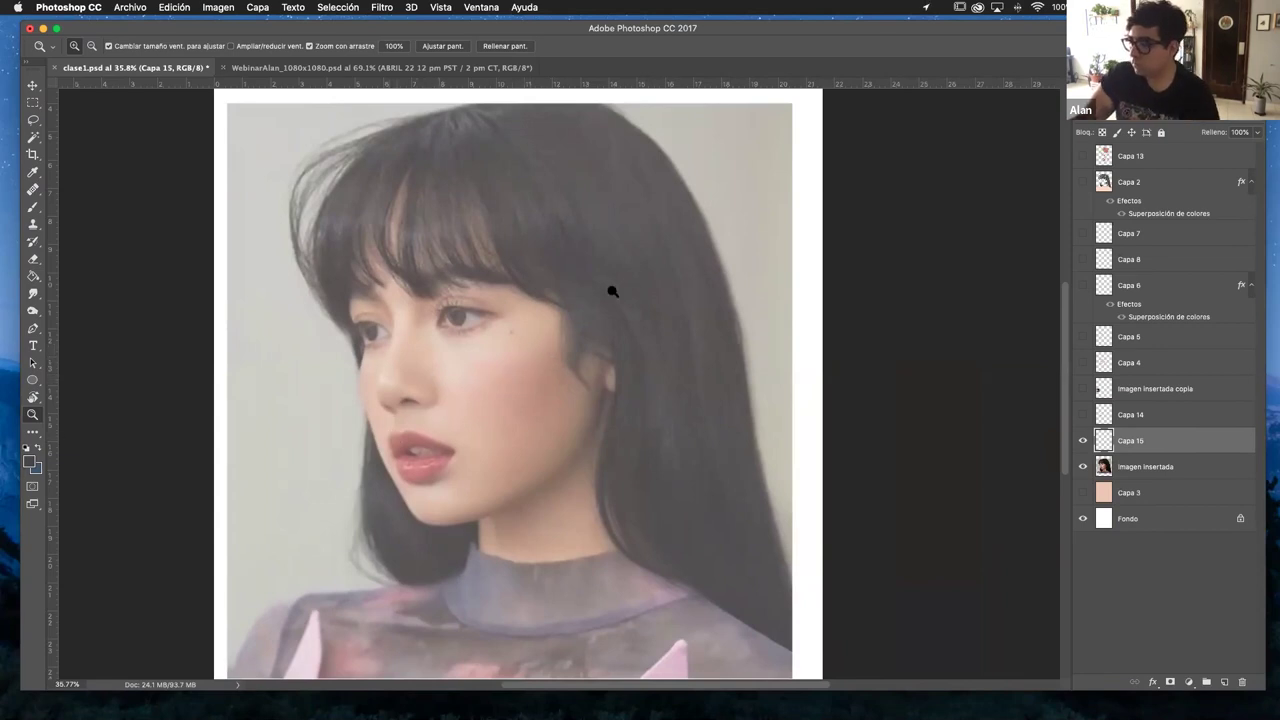
- Examine the overall portrait, covering the fringe, face outline, lips, neck and long hair
mouse_move(581, 350)
left_mouse_down()
mouse_move(597, 352)
mouse_move(596, 338)
left_mouse_up()
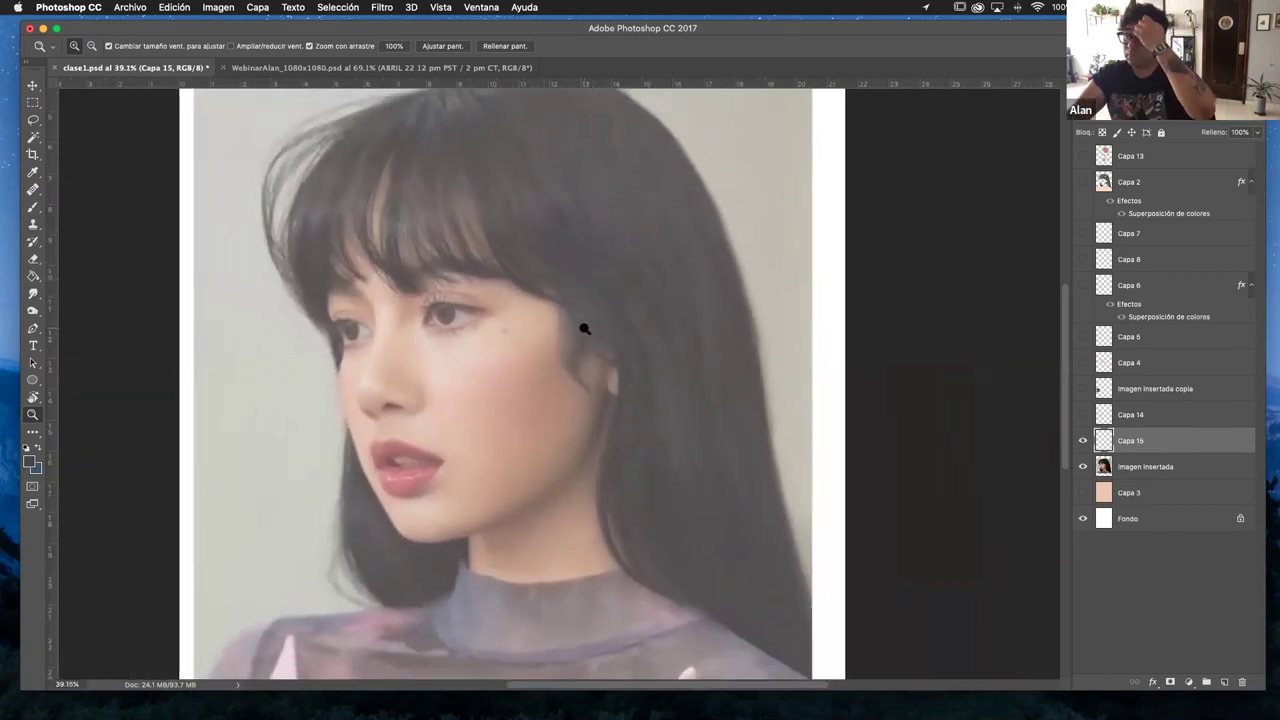
left_click_drag(588, 380, 596, 387)
scroll(597, 387, "up", 1)
key("b")
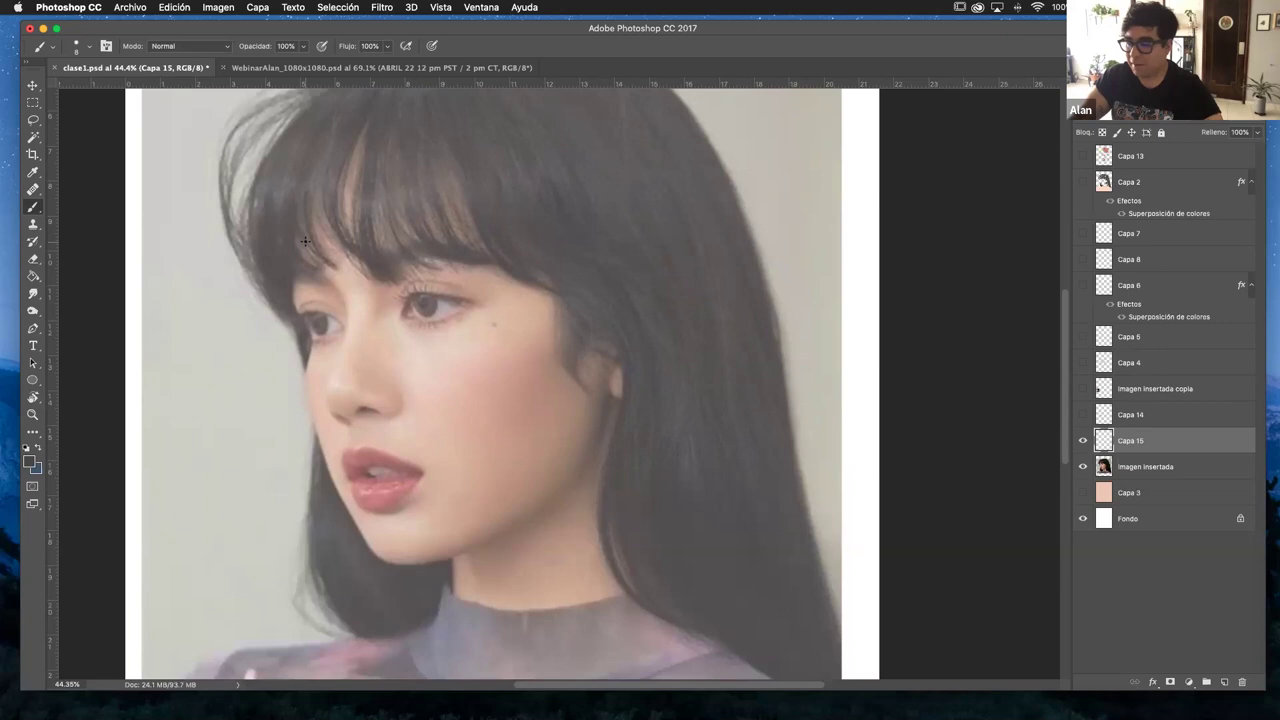
scroll(509, 389, "left", 3)
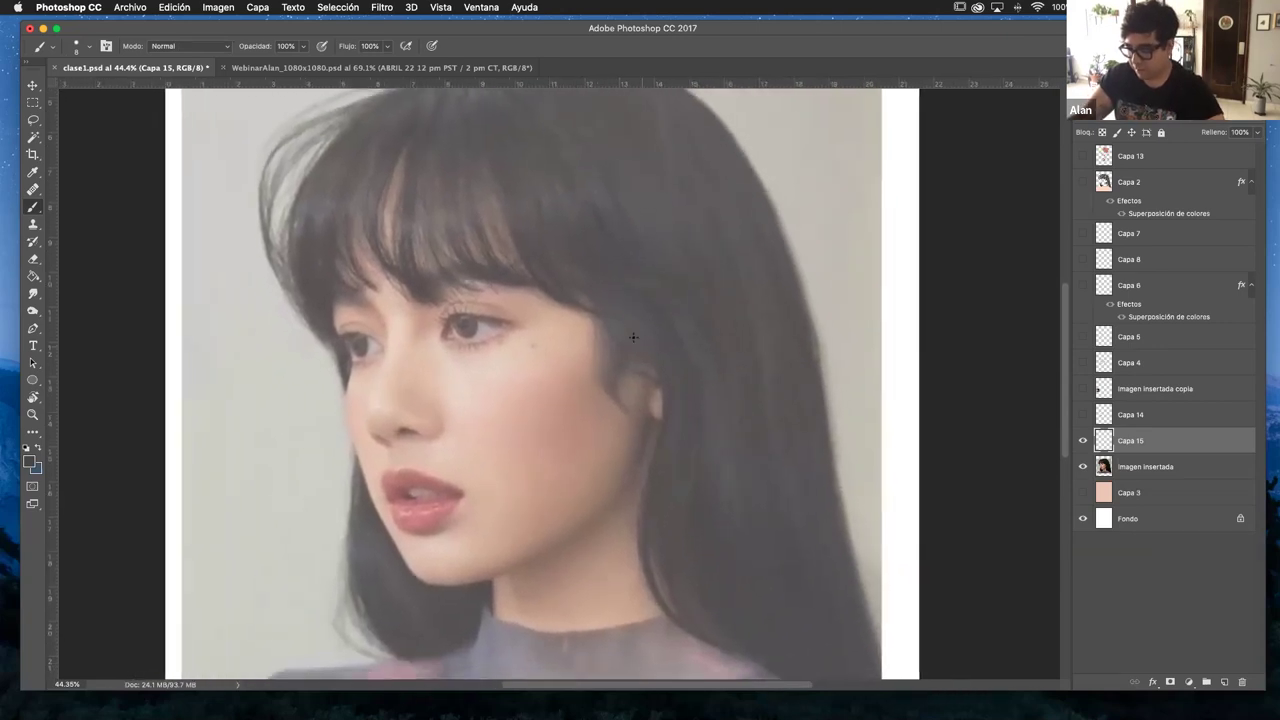
key("z")
scroll(590, 410, "up", 2)
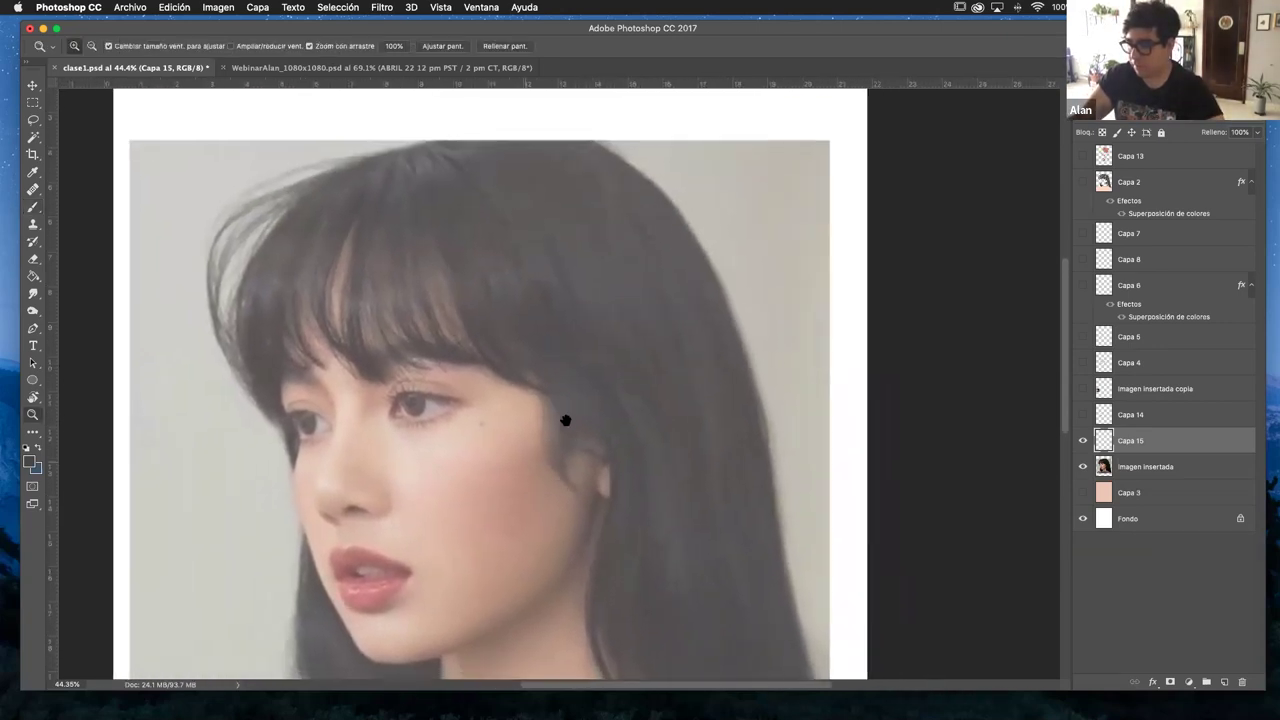
left_click_drag(454, 466, 608, 323)
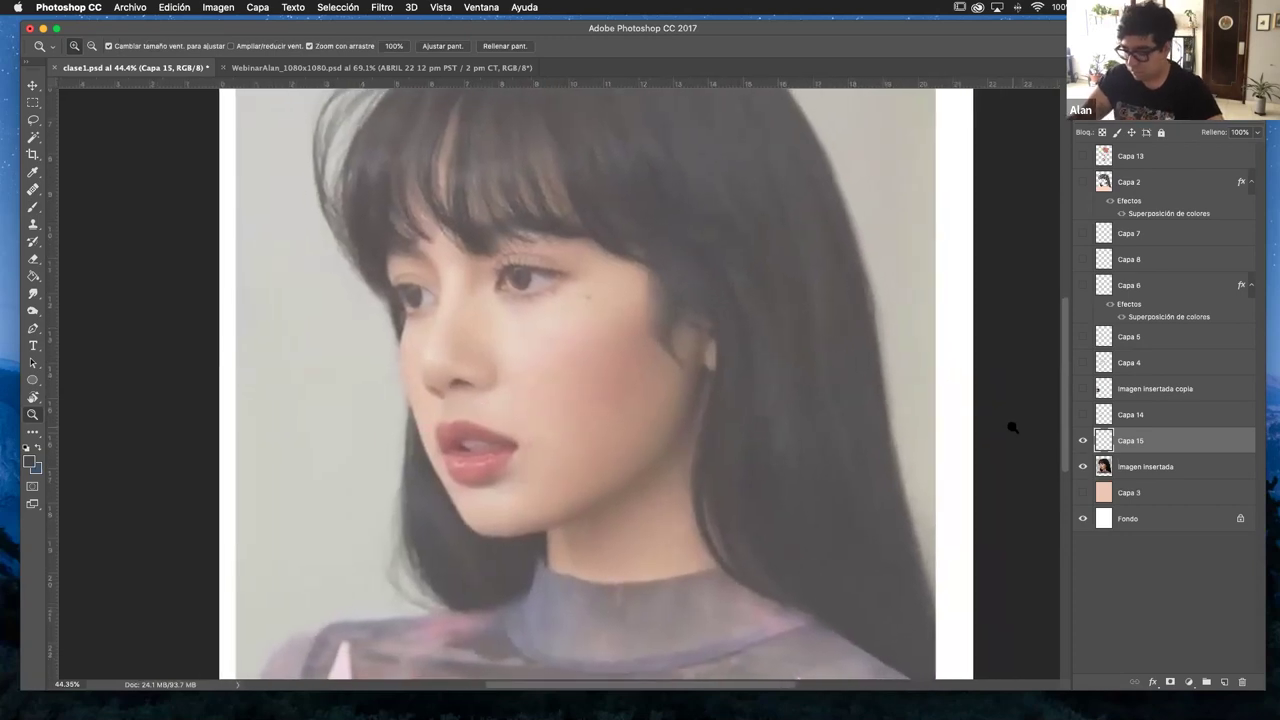
left_click_drag(554, 372, 513, 384)
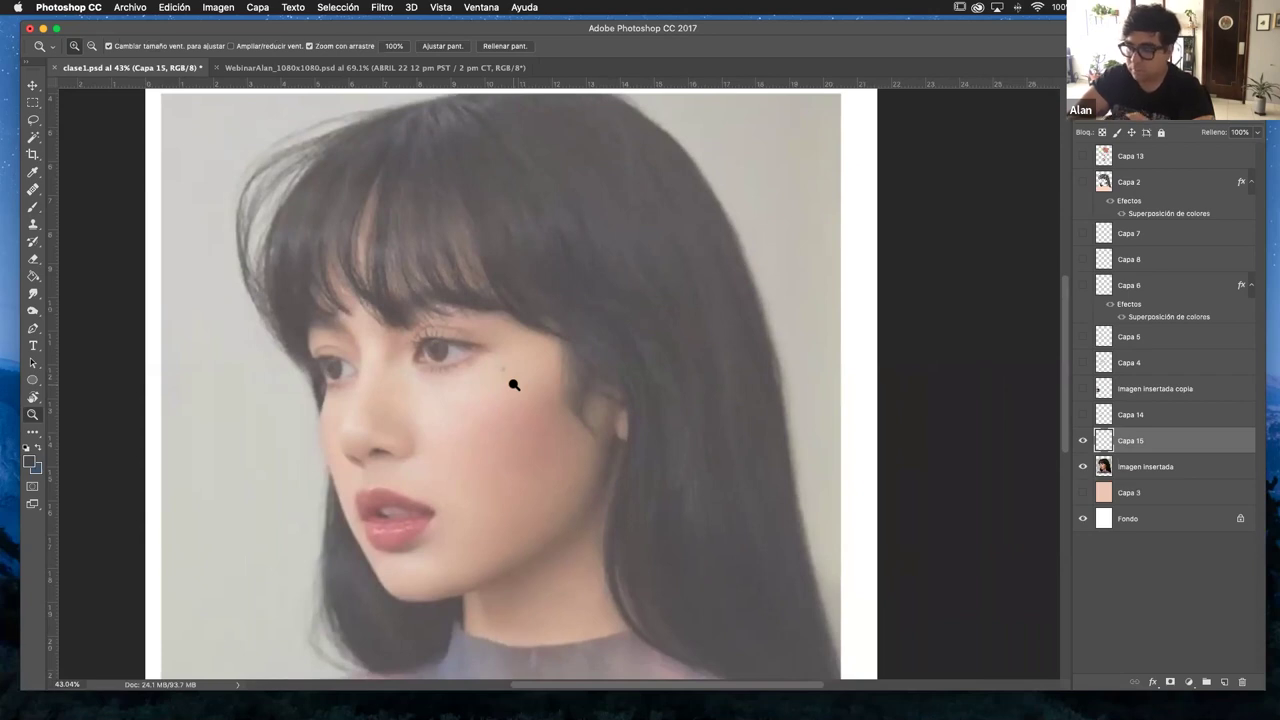
- Frame the eye closest to the ear up close with the Brush active for tracing on Capa 15
left_click_drag(433, 351, 497, 343)
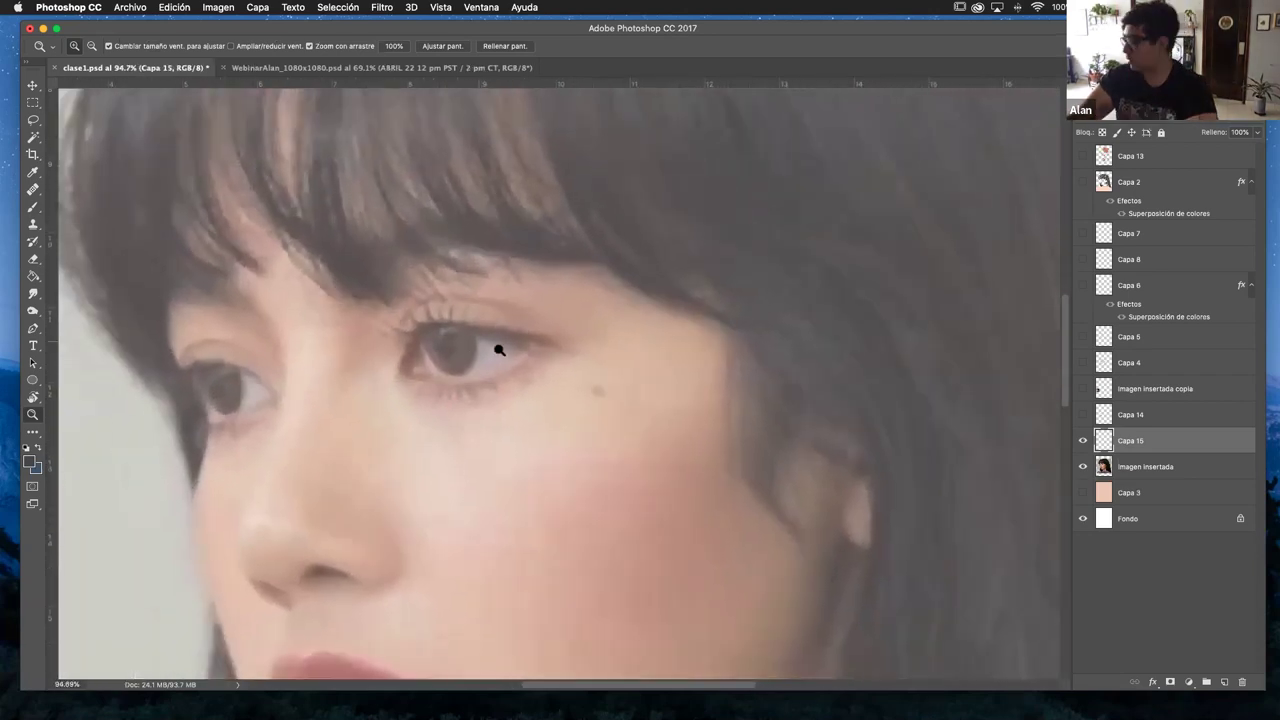
left_click_drag(419, 367, 531, 391)
key("b")
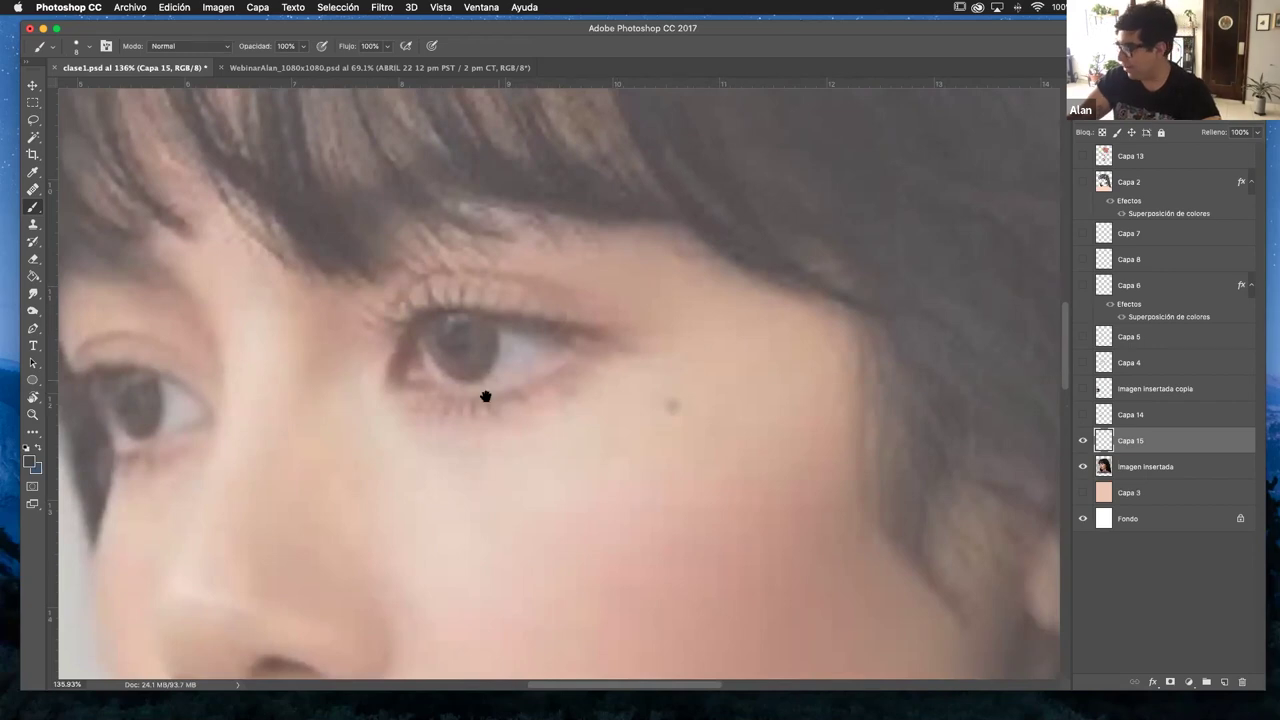
scroll(486, 394, "up", 2)
scroll(486, 394, "right", 2)
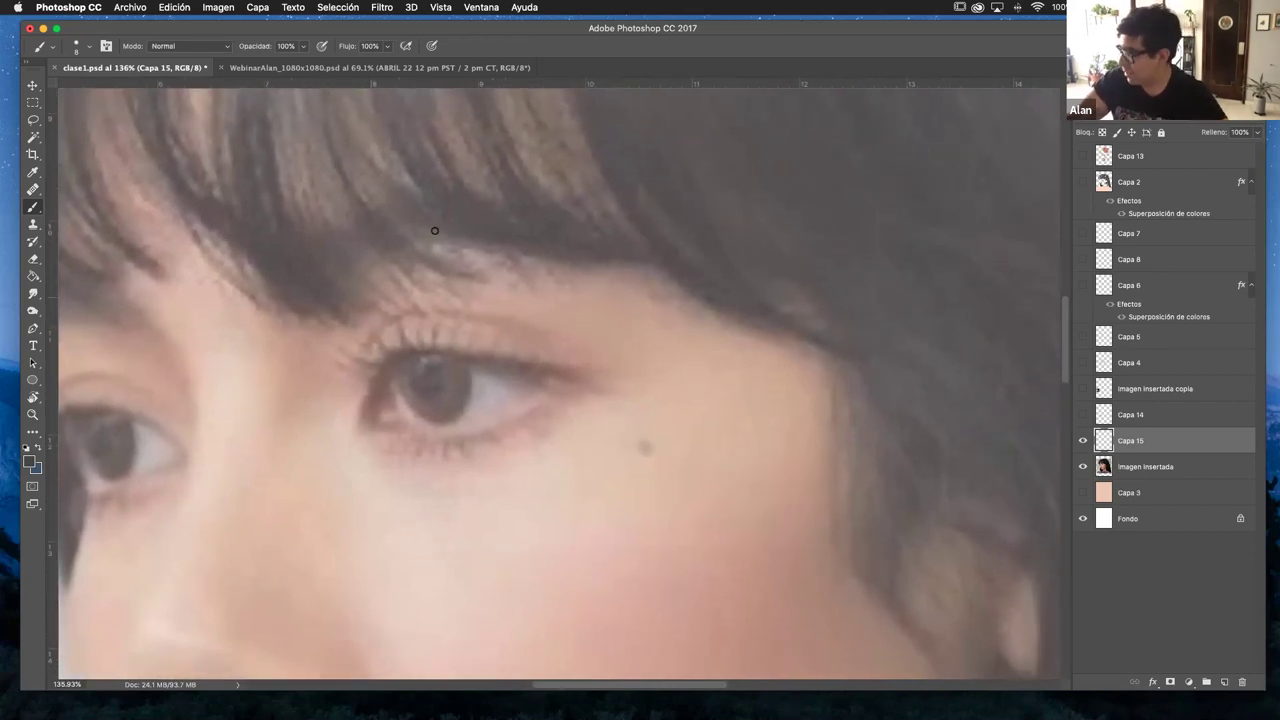
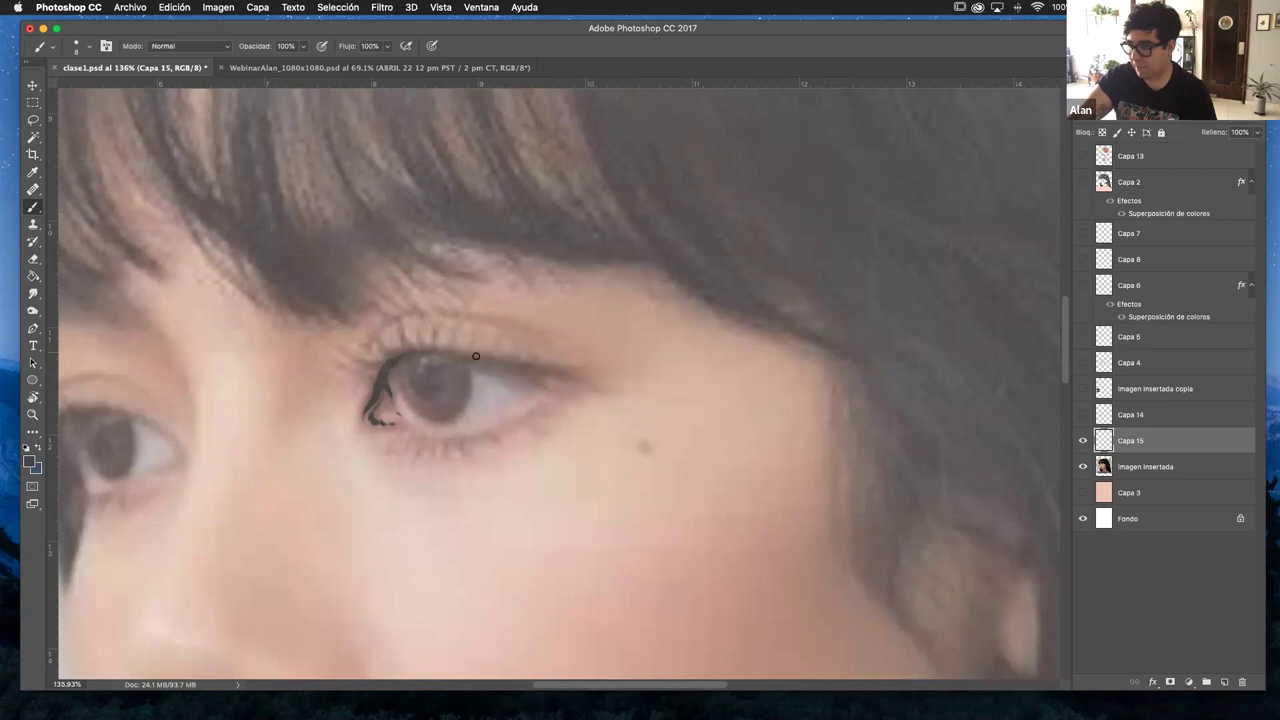
- Trace the upper eyelid line of the eye closest to the ear, from the tear duct to the outer corner, and start the outer lashes
key("r")
mouse_move(517, 217)
left_mouse_down()
mouse_move(573, 261)
mouse_move(609, 380)
mouse_move(599, 419)
mouse_move(620, 396)
mouse_move(630, 330)
mouse_move(525, 230)
mouse_move(552, 349)
left_mouse_up()
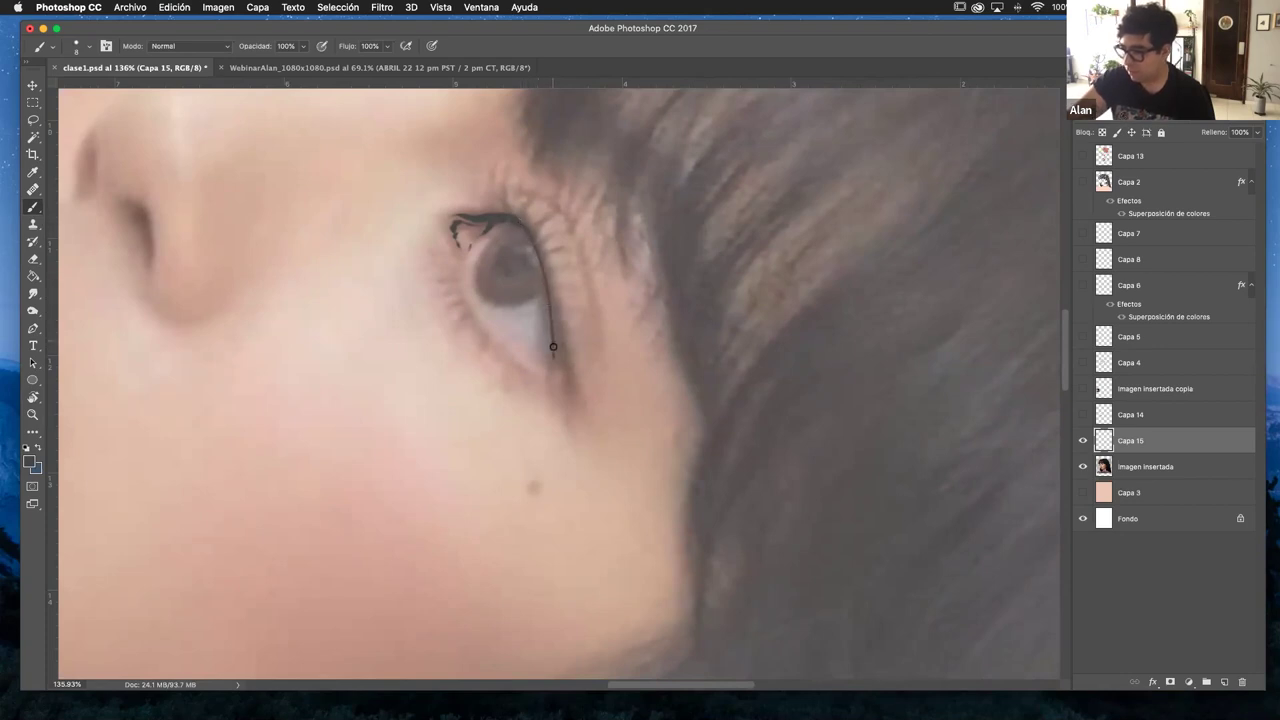
key("r")
mouse_move(606, 217)
left_mouse_down()
mouse_move(383, 266)
mouse_move(520, 390)
left_mouse_up()
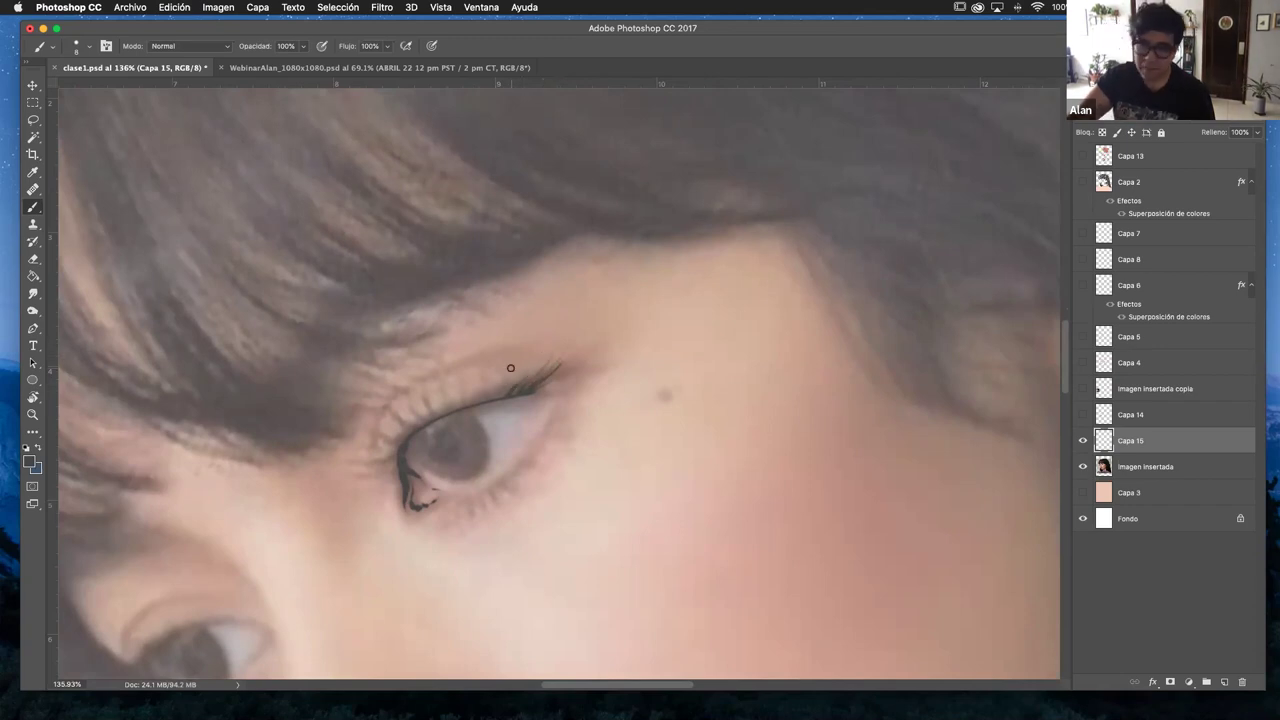
mouse_move(691, 311)
left_mouse_down()
mouse_move(690, 378)
mouse_move(672, 405)
mouse_move(685, 410)
left_mouse_up()
left_click_drag(715, 343, 690, 422)
mouse_move(716, 376)
left_mouse_down()
mouse_move(692, 417)
mouse_move(706, 378)
left_mouse_up()
key("super+alt+z")
key("super+alt+z")
key("super+alt+z")
key("super+alt+z")
key("super+alt+z")
key("super+alt+z")
key("super+alt+z")
key("super+alt+z")
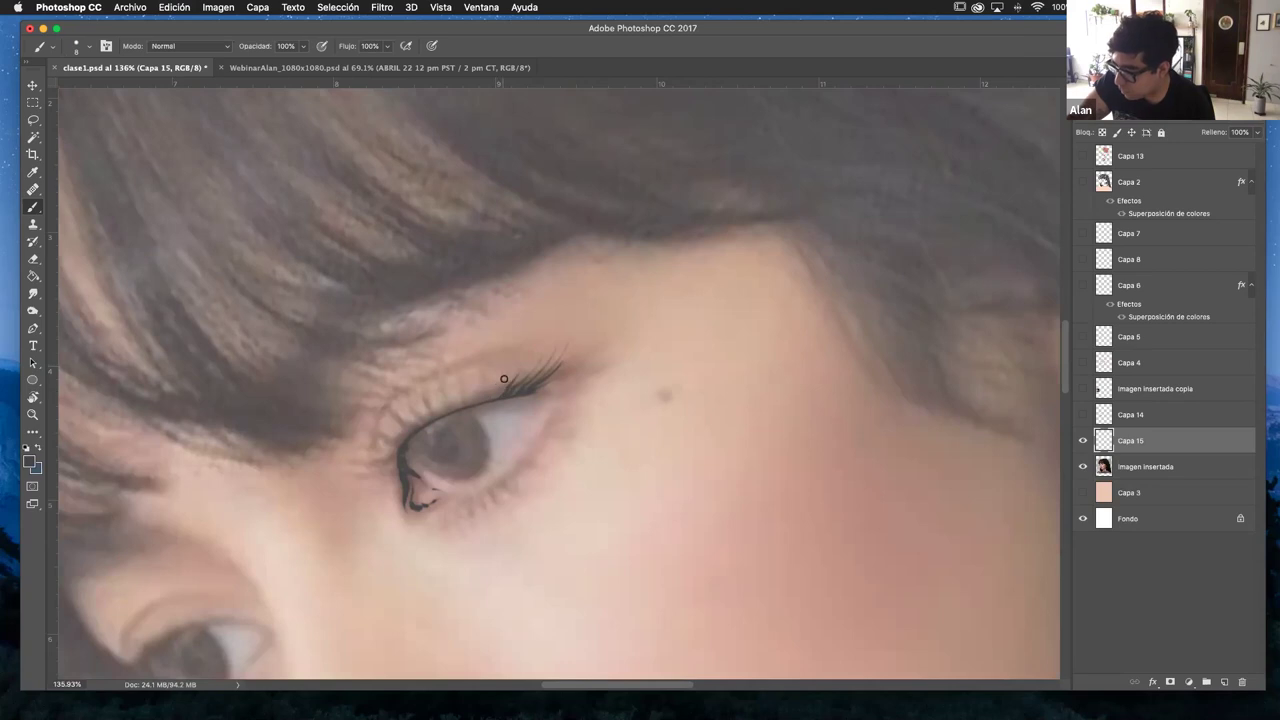
- Draw curved, tapered upper lashes from the outer corner towards the tear duct, following the photo, and thicken the lid line
mouse_move(493, 362)
left_mouse_down()
mouse_move(492, 396)
mouse_move(488, 370)
mouse_move(488, 395)
mouse_move(481, 381)
mouse_move(465, 405)
mouse_move(472, 363)
mouse_move(475, 398)
mouse_move(441, 364)
mouse_move(455, 407)
mouse_move(439, 365)
mouse_move(453, 409)
left_mouse_up()
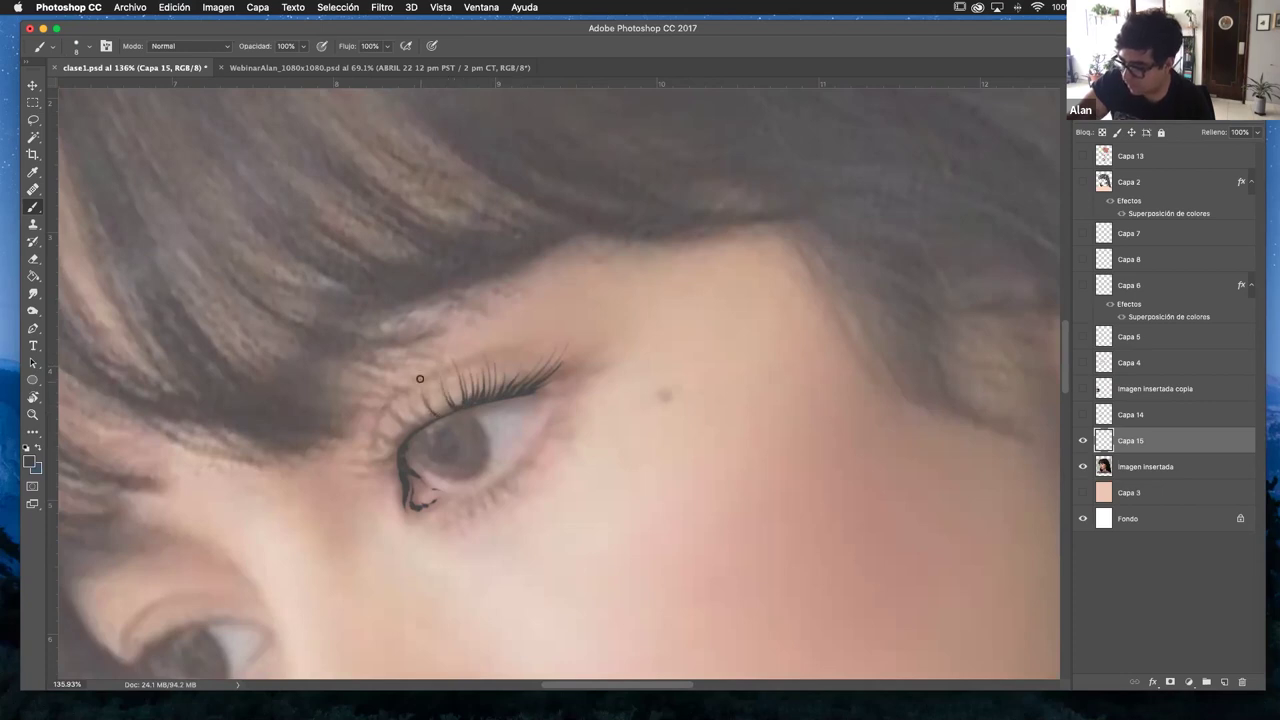
left_click_drag(413, 402, 429, 417)
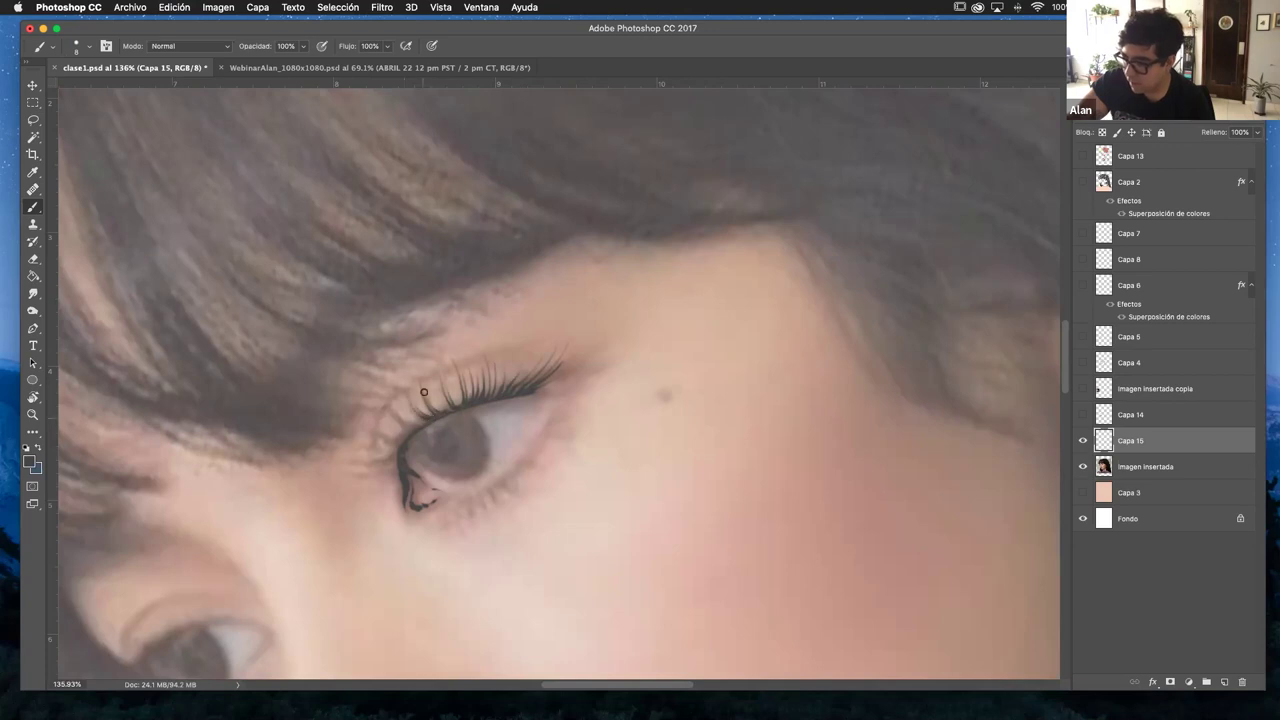
key("r")
mouse_move(583, 337)
left_mouse_down()
mouse_move(600, 470)
mouse_move(555, 238)
mouse_move(571, 206)
mouse_move(657, 237)
mouse_move(580, 191)
mouse_move(673, 233)
mouse_move(643, 220)
left_mouse_up()
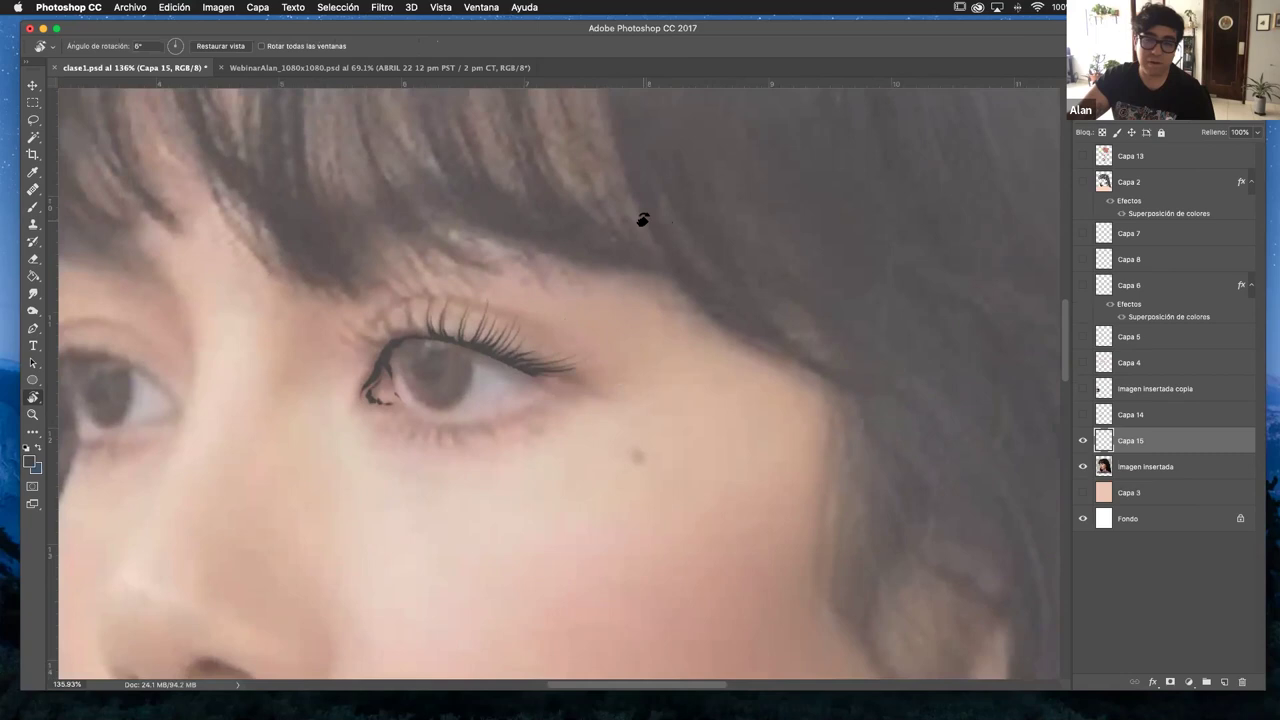
key("b")
left_click_drag(592, 366, 585, 448)
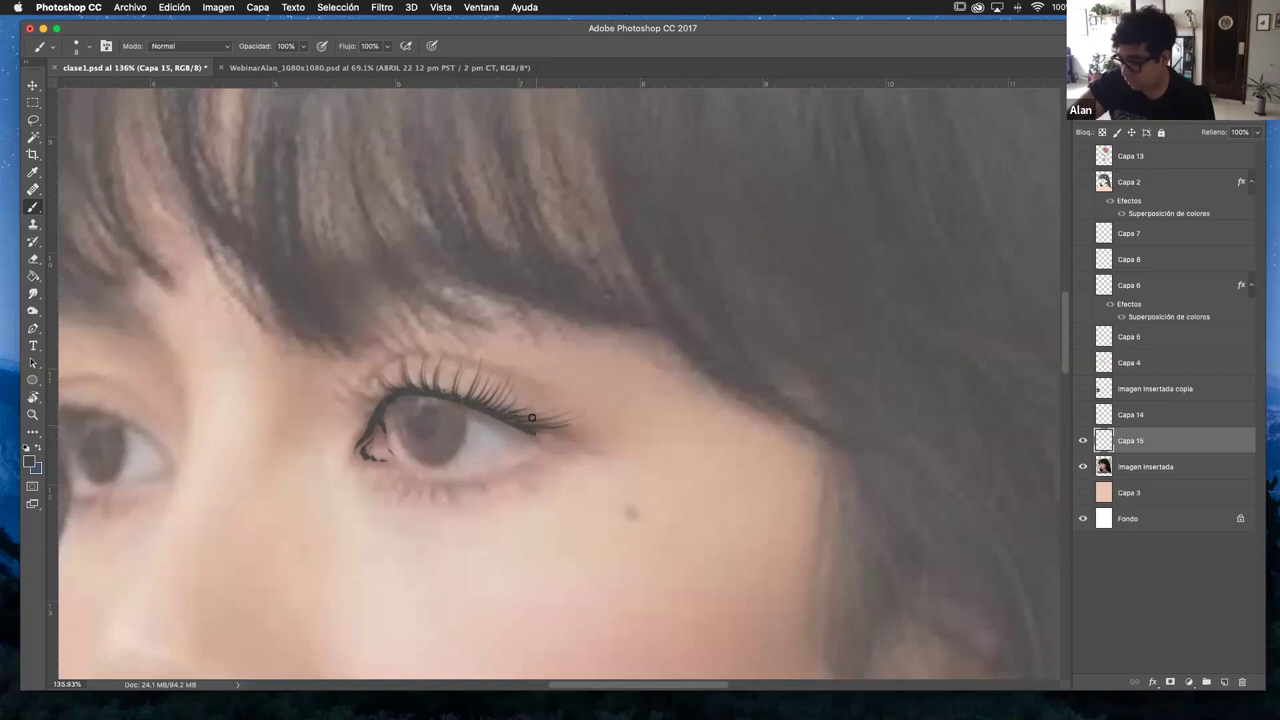
key("r")
left_click_drag(631, 340, 603, 449)
left_click_drag(504, 368, 506, 398)
- Trace the lower eyelid edge as a thin dashed line between the tear duct and the outer corner
key("r")
left_click_drag(551, 249, 396, 331)
key("space")
left_click_drag(635, 321, 557, 229)
key("r")
left_click_drag(634, 265, 582, 243)
key("b")
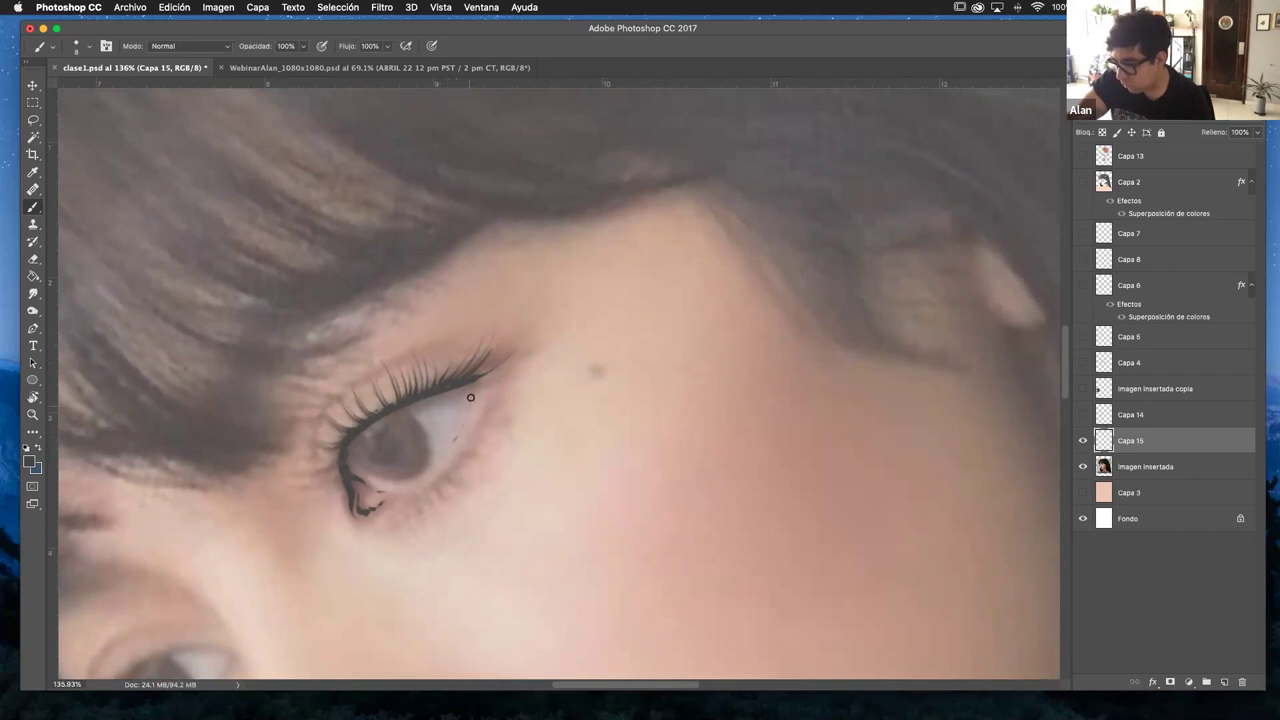
mouse_move(472, 383)
left_mouse_down()
mouse_move(444, 451)
mouse_move(373, 510)
mouse_move(378, 495)
left_mouse_up()
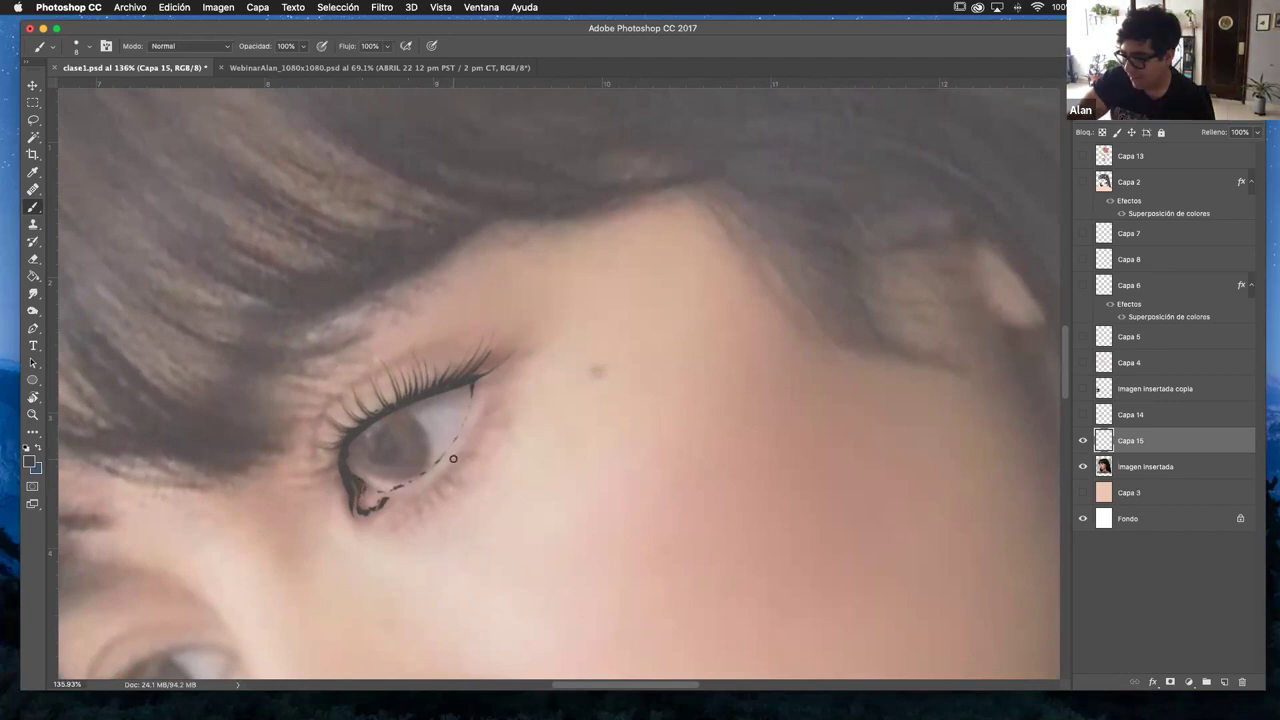
left_click_drag(465, 443, 480, 405)
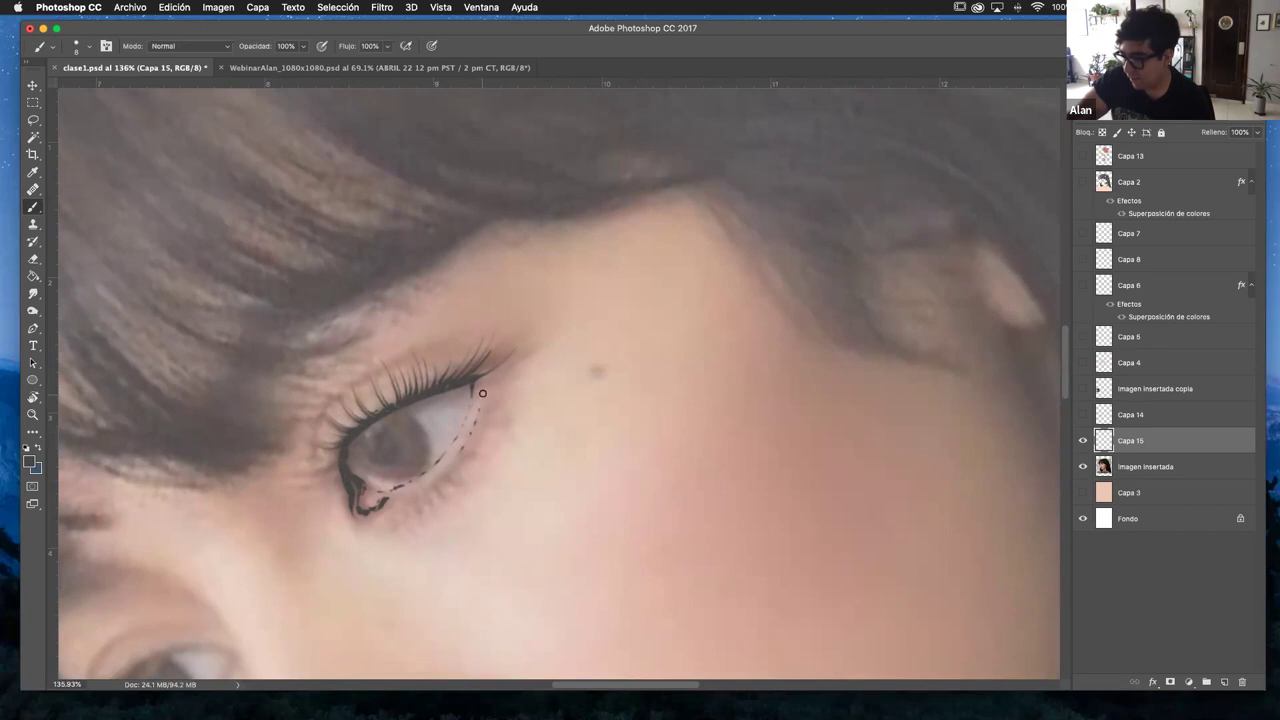
- Add fine upper lashes above the tear duct at the inner end of the eyelid
key("r")
mouse_move(586, 363)
left_mouse_down()
mouse_move(581, 416)
mouse_move(594, 373)
left_mouse_up()
key("b")
left_click_drag(549, 419, 531, 483)
key("r")
mouse_move(529, 397)
left_mouse_down()
mouse_move(571, 311)
mouse_move(517, 321)
left_mouse_up()
key("b")
left_click_drag(544, 373, 575, 552)
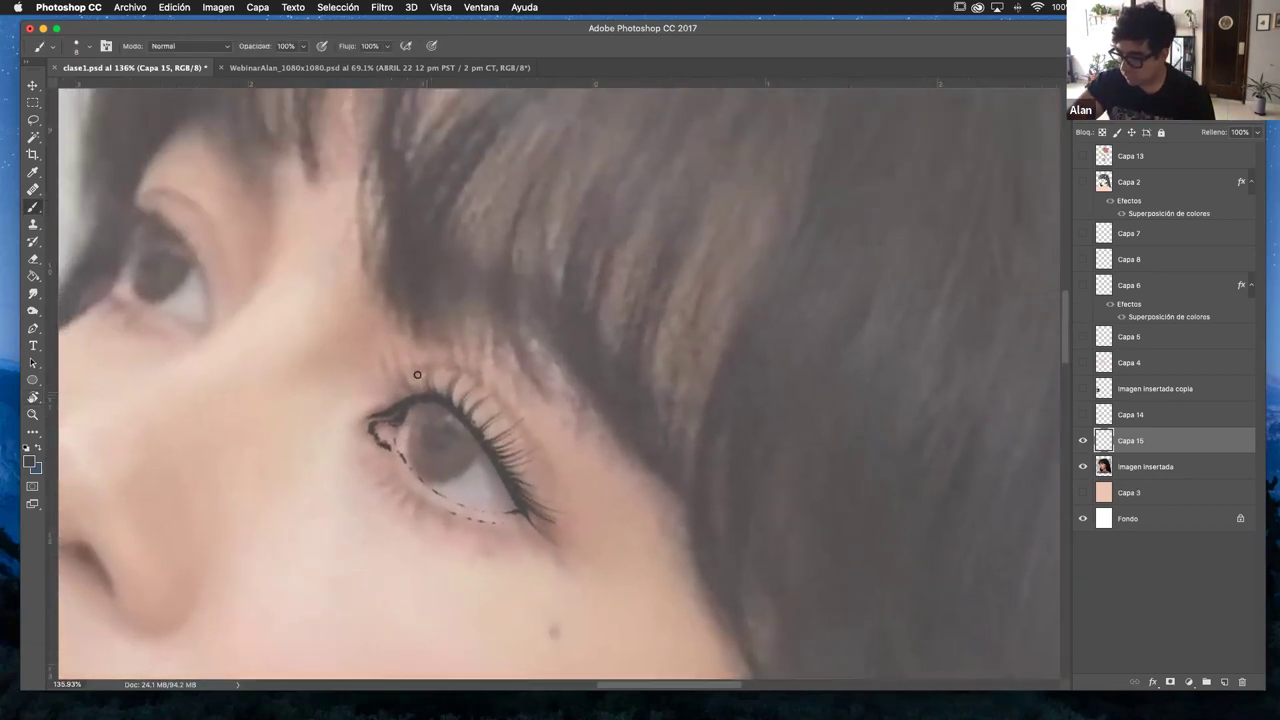
left_click_drag(408, 357, 421, 393)
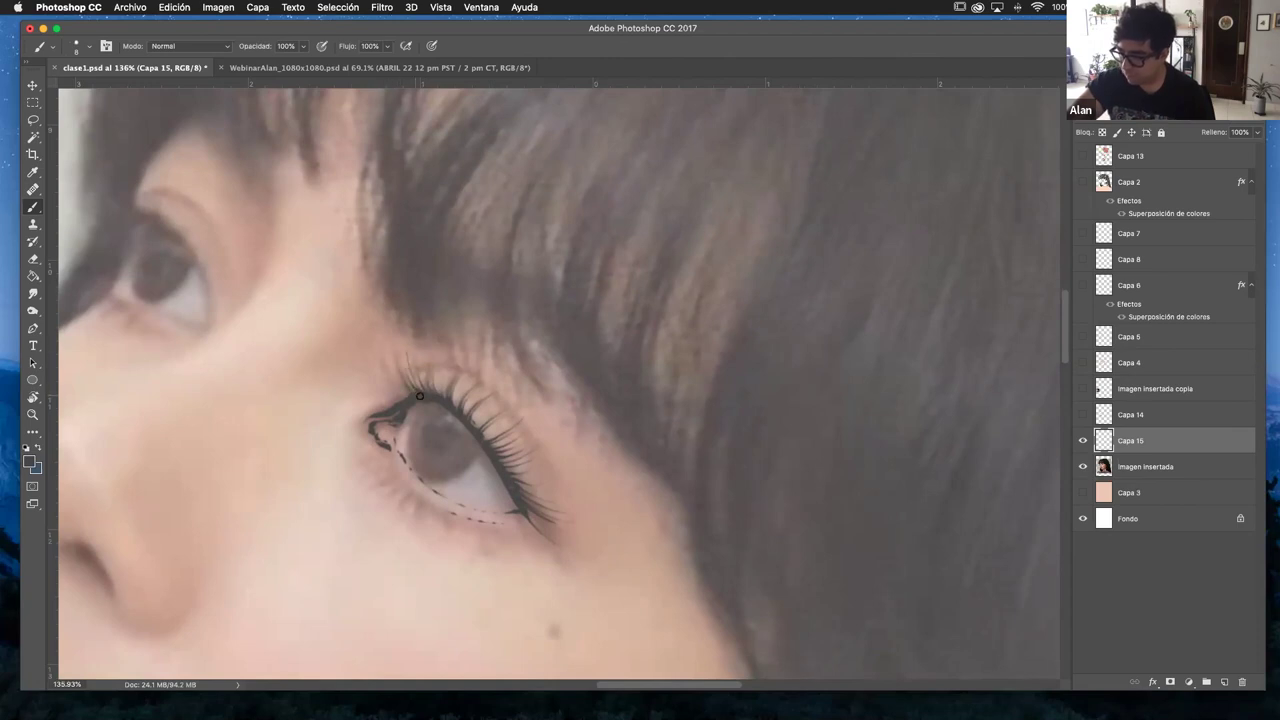
- Draw short lower lashes beneath the dashed lid line, from the tear duct to the outer corner
key("r")
mouse_move(513, 276)
left_mouse_down()
mouse_move(491, 280)
mouse_move(444, 350)
left_mouse_up()
key("b")
mouse_move(614, 323)
left_mouse_down()
mouse_move(453, 260)
mouse_move(563, 249)
mouse_move(549, 249)
left_mouse_up()
key("r")
key("b")
left_click_drag(561, 417, 545, 348)
key("r")
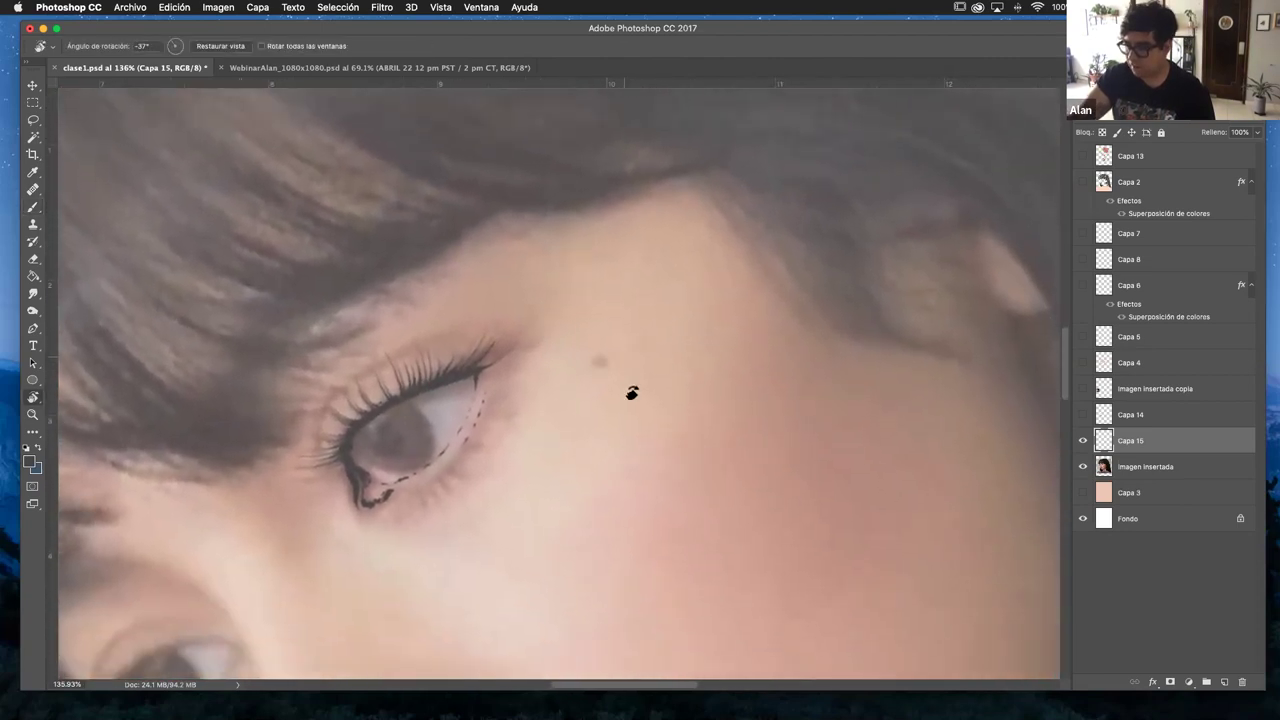
left_click_drag(631, 391, 634, 386)
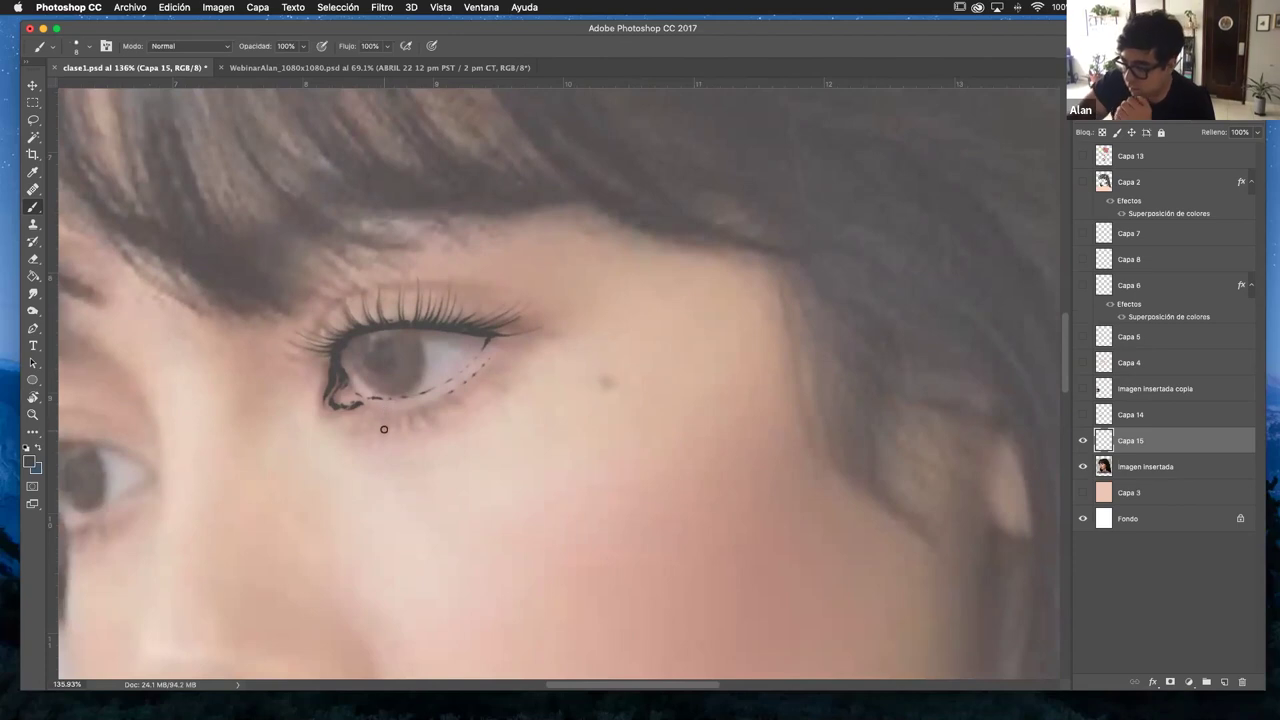
left_click_drag(375, 414, 392, 414)
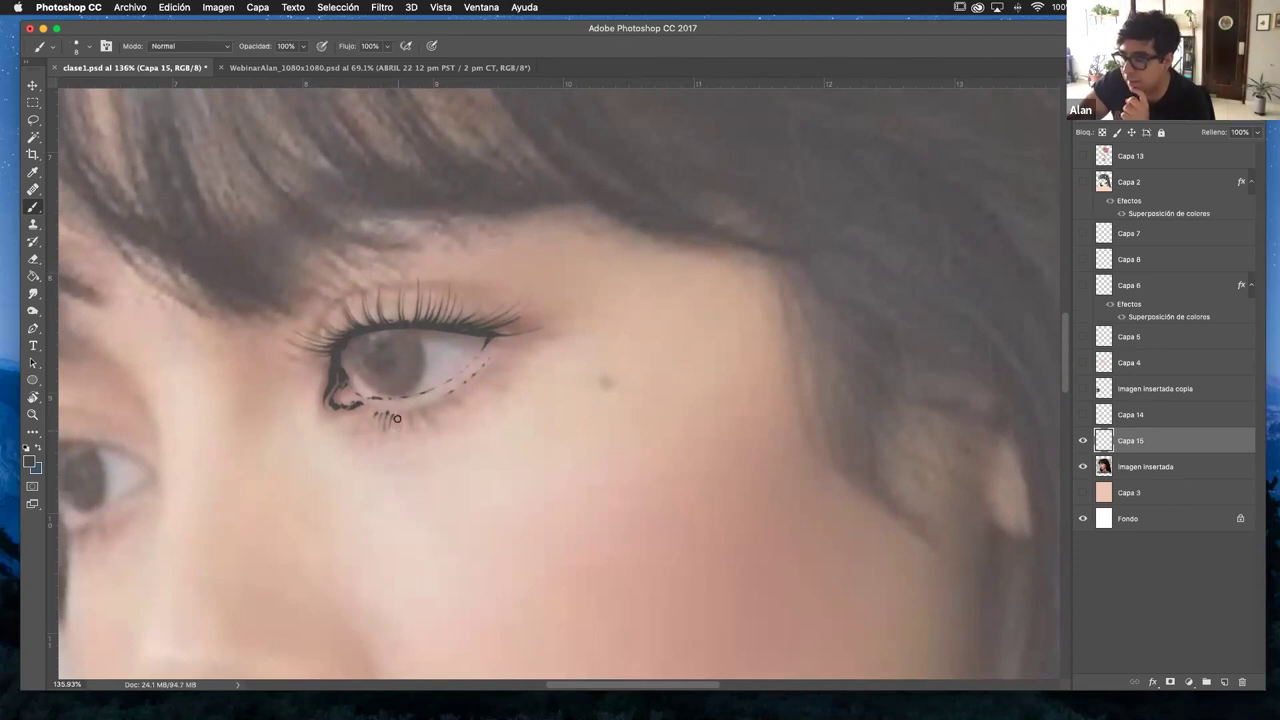
left_click_drag(366, 429, 372, 415)
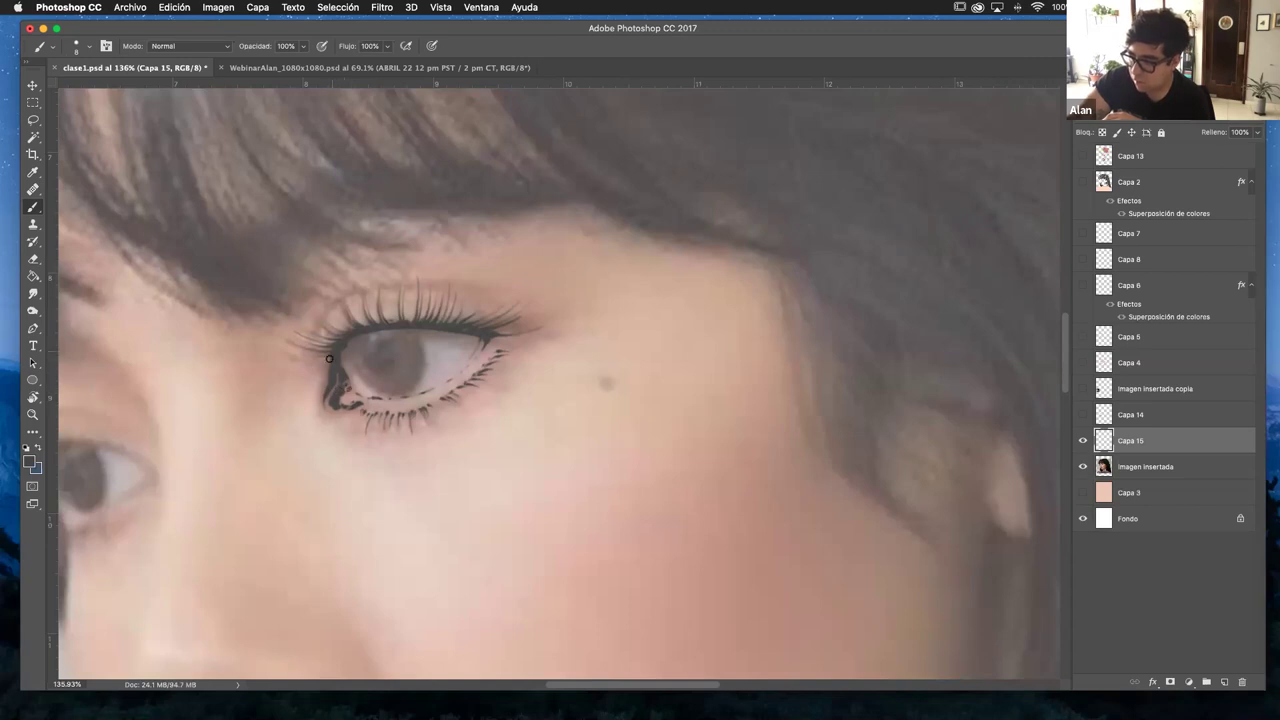
- Outline the iris of the eye closest to the ear and fill in its dark pupil, leaving small highlights blank
key("r")
mouse_move(626, 334)
left_mouse_down()
mouse_move(617, 377)
mouse_move(577, 407)
mouse_move(563, 469)
left_mouse_up()
key("space")
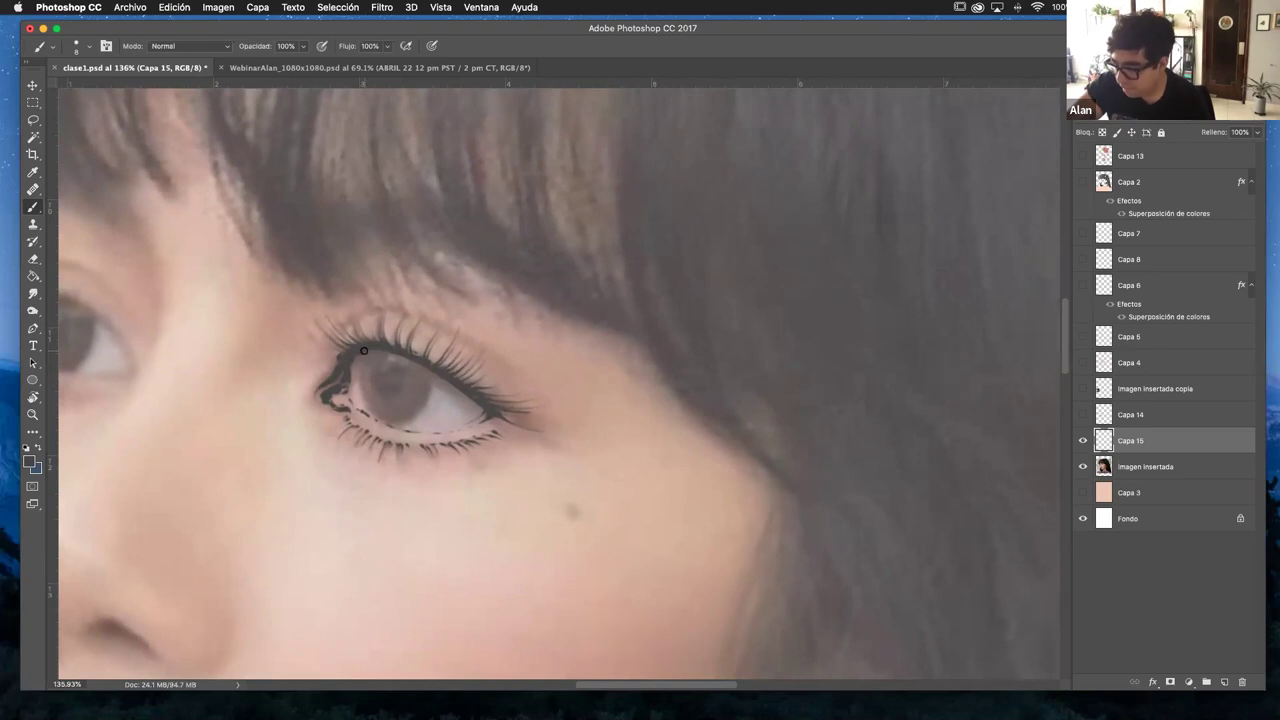
left_click_drag(361, 355, 379, 419)
mouse_move(363, 352)
left_mouse_down()
mouse_move(373, 414)
mouse_move(393, 428)
left_mouse_up()
key("r")
left_click_drag(461, 289, 445, 377)
mouse_move(449, 443)
left_mouse_down()
mouse_move(455, 500)
mouse_move(433, 512)
left_mouse_up()
mouse_move(400, 462)
left_mouse_down()
mouse_move(414, 485)
mouse_move(420, 460)
left_mouse_up()
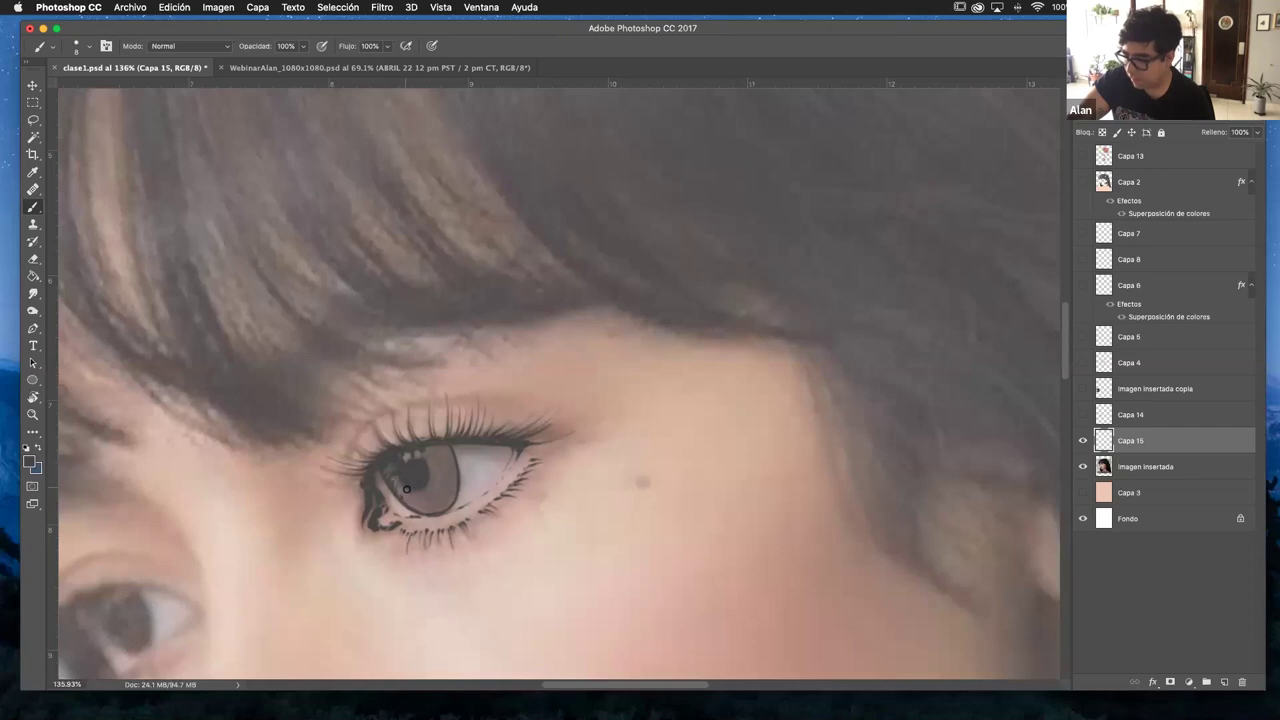
- Shade the iris with fine radial strokes around the pupil
key("r")
mouse_move(456, 409)
left_mouse_down()
mouse_move(543, 429)
mouse_move(531, 357)
mouse_move(533, 373)
mouse_move(543, 357)
left_mouse_up()
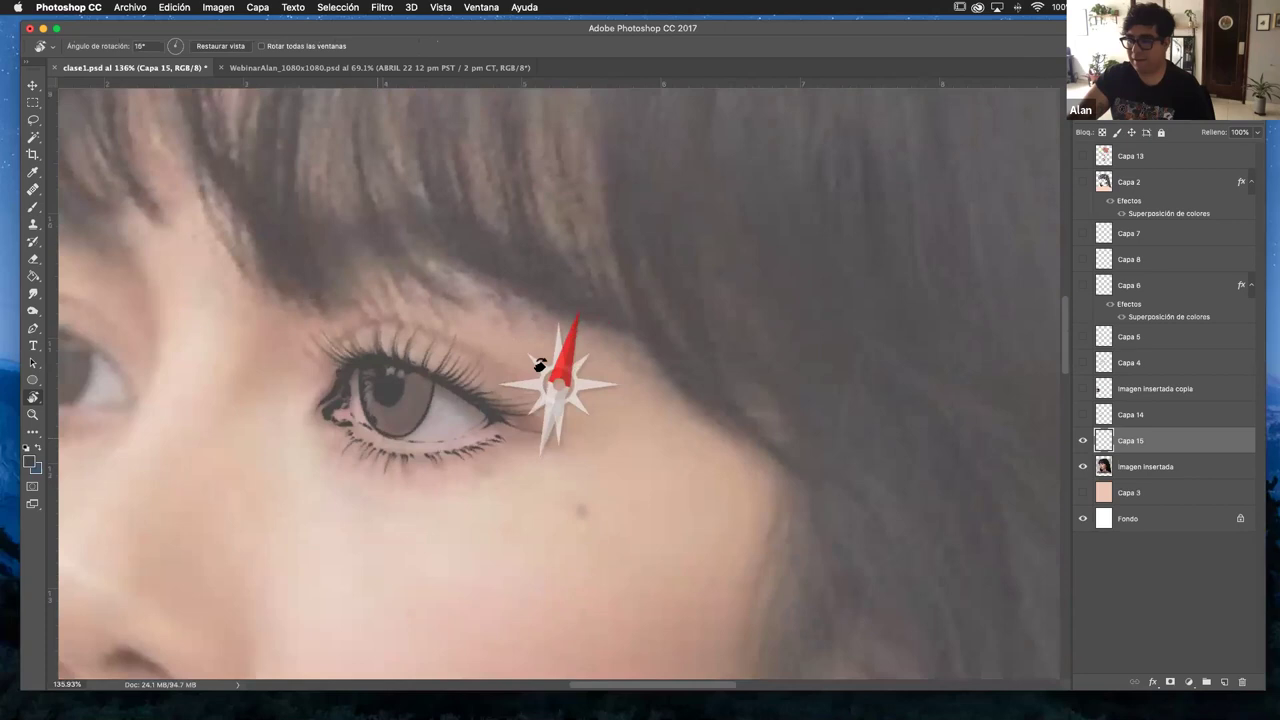
key("b")
scroll(531, 440, "up", 3)
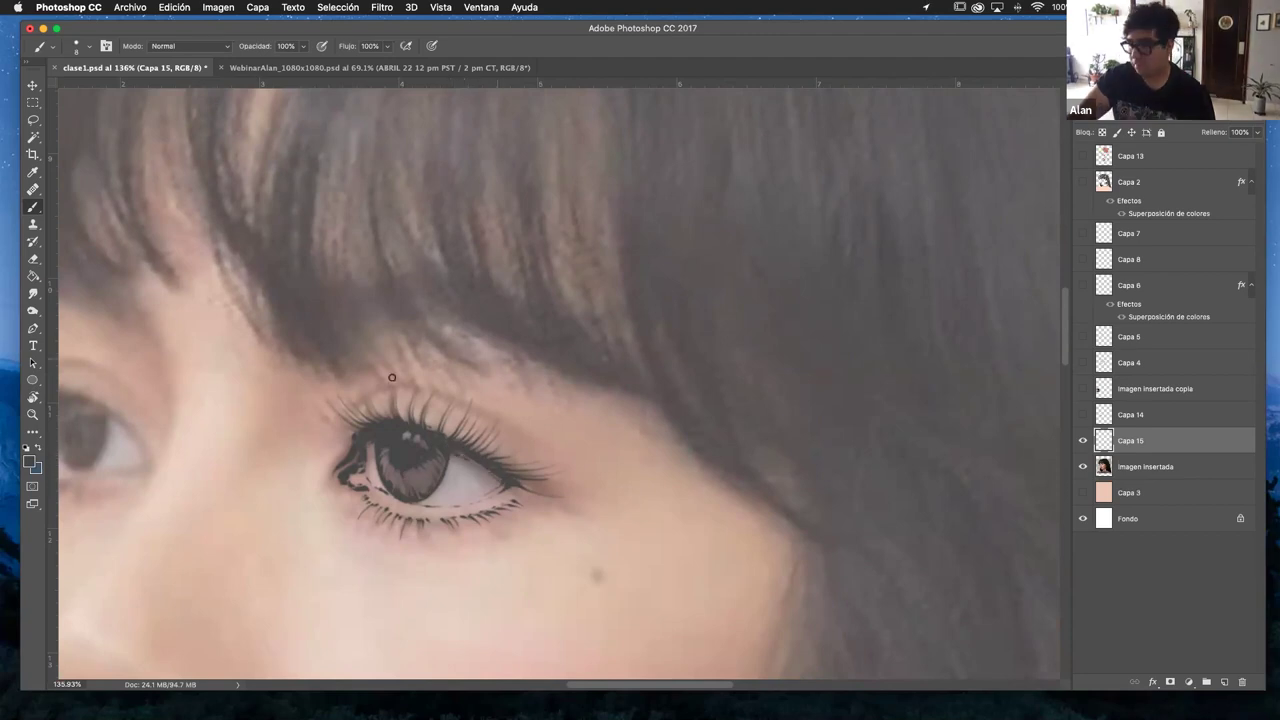
- Trace the upper eyelid crease as a long curved line above the lashes
key("r")
mouse_move(450, 297)
left_mouse_down()
mouse_move(408, 317)
mouse_move(424, 478)
left_mouse_up()
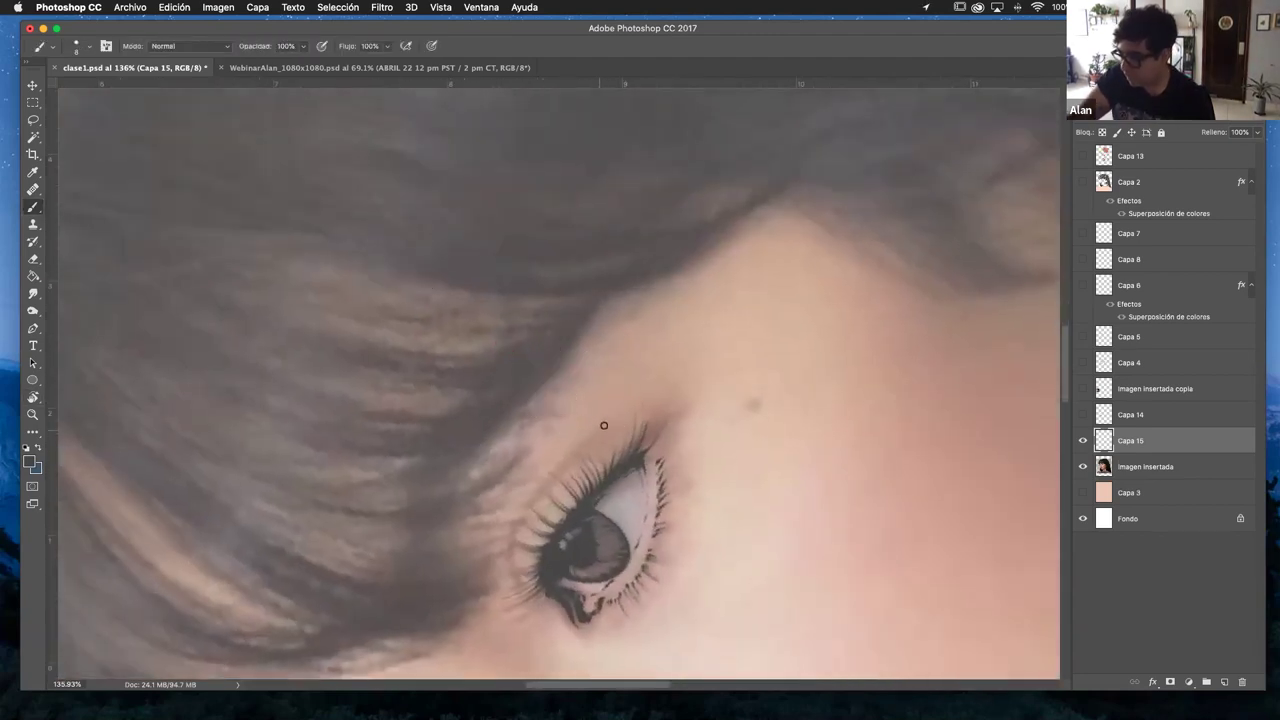
left_click_drag(611, 397, 522, 278)
mouse_move(514, 333)
left_mouse_down()
mouse_move(469, 371)
mouse_move(445, 417)
mouse_move(442, 474)
left_mouse_up()
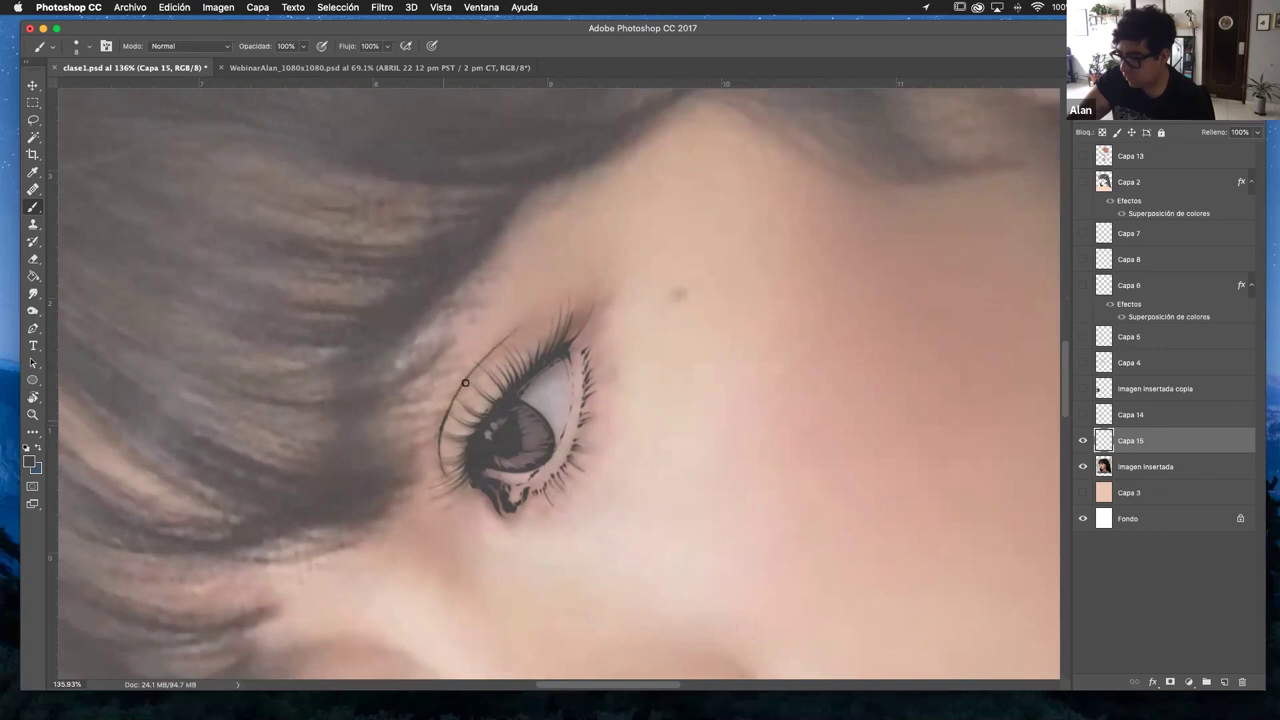
mouse_move(531, 318)
left_mouse_down()
mouse_move(457, 394)
mouse_move(436, 458)
left_mouse_up()
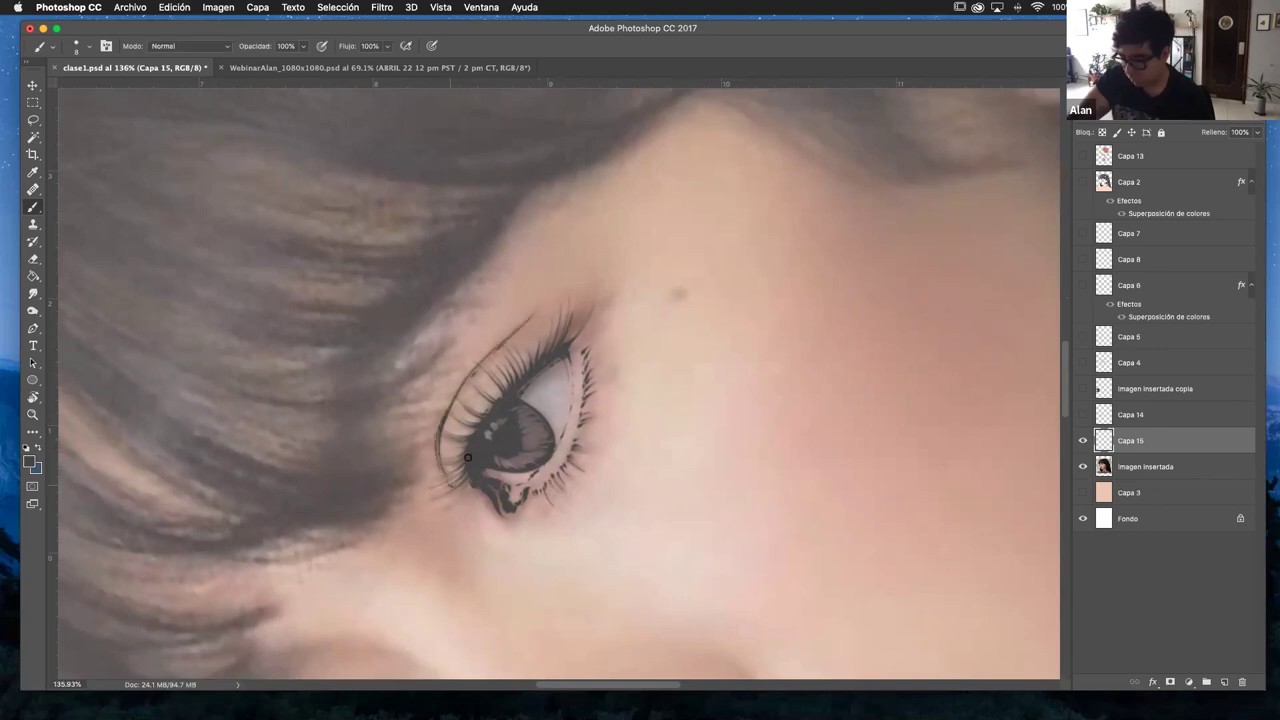
- Thicken the upper lash line and extend dense, dark lashes at the outer corner of the same eye
key("r")
mouse_move(694, 391)
left_mouse_down()
mouse_move(640, 491)
mouse_move(645, 482)
left_mouse_up()
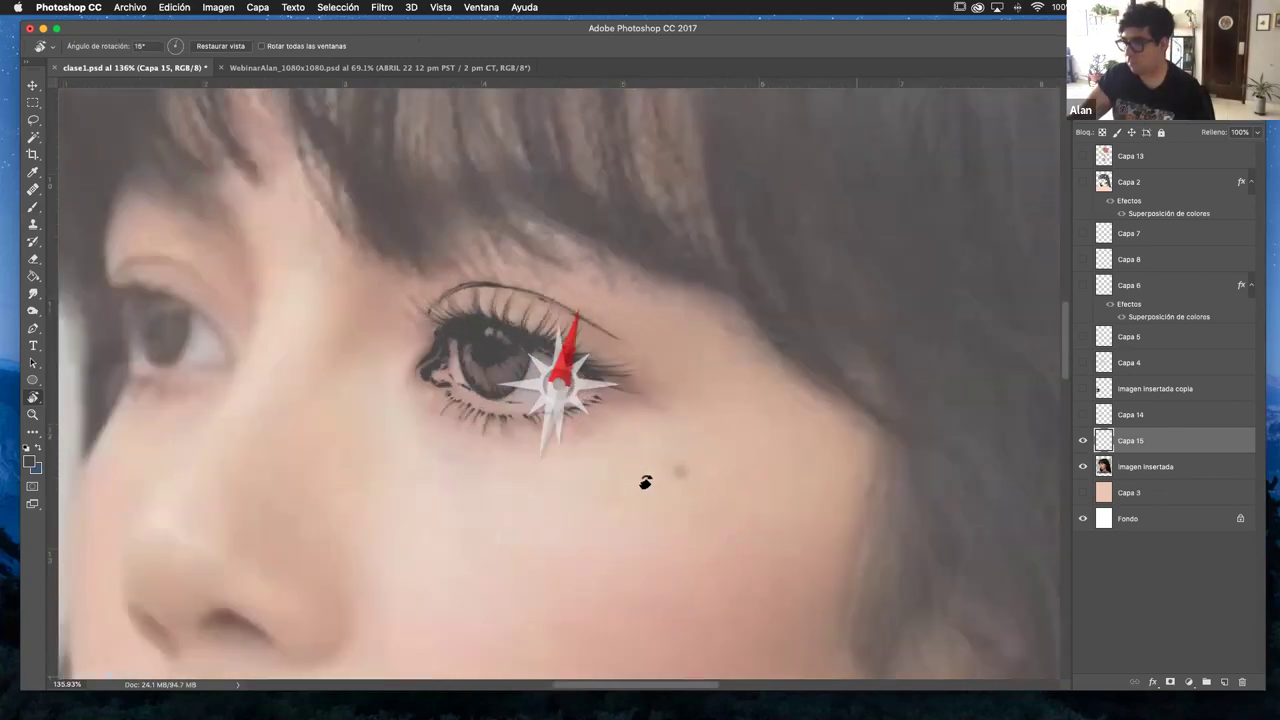
left_click_drag(674, 424, 591, 435)
mouse_move(629, 374)
left_mouse_down()
mouse_move(643, 443)
mouse_move(566, 361)
left_mouse_up()
key("b")
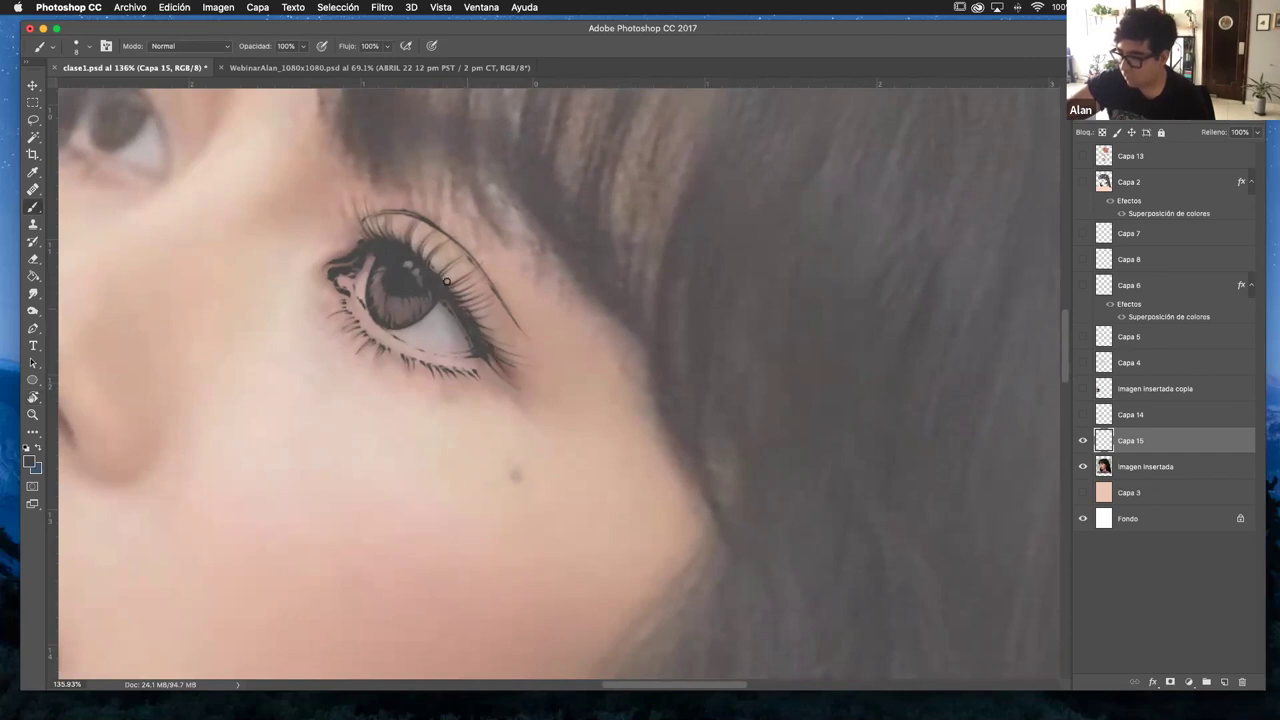
mouse_move(480, 358)
left_mouse_down()
mouse_move(540, 401)
mouse_move(485, 363)
left_mouse_up()
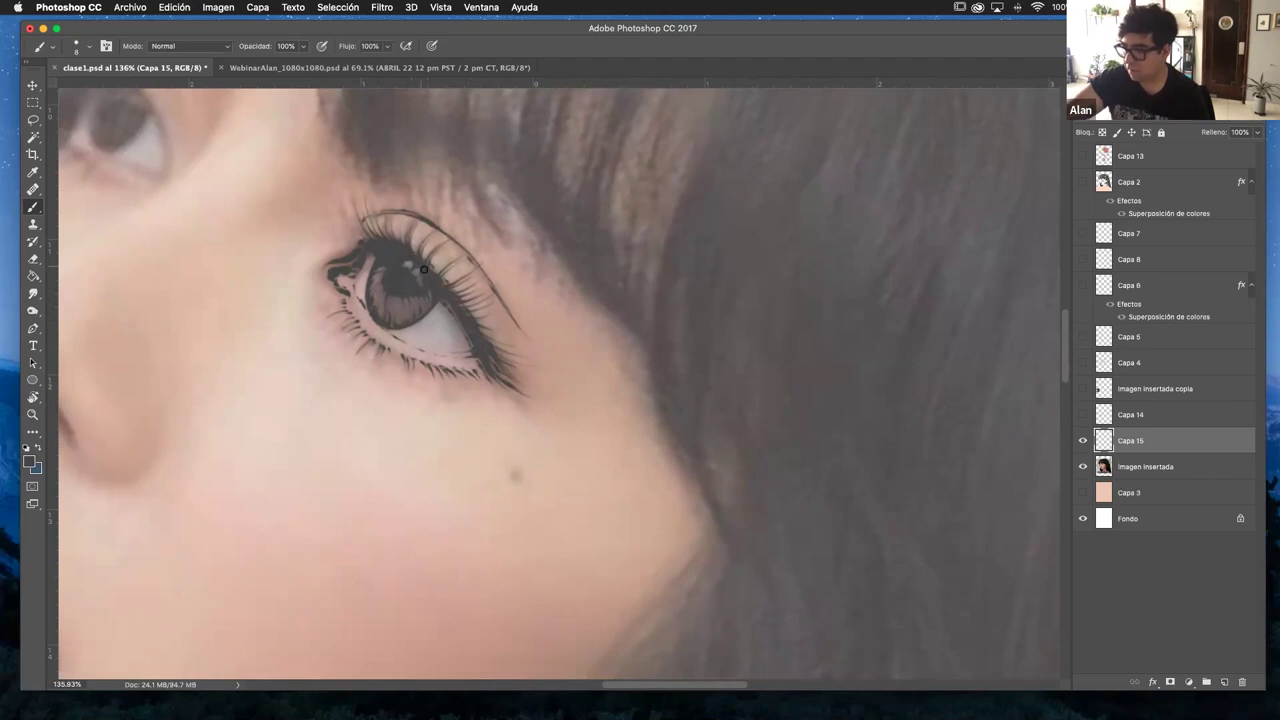
key("r")
mouse_move(480, 206)
left_mouse_down()
mouse_move(403, 229)
mouse_move(382, 263)
left_mouse_up()
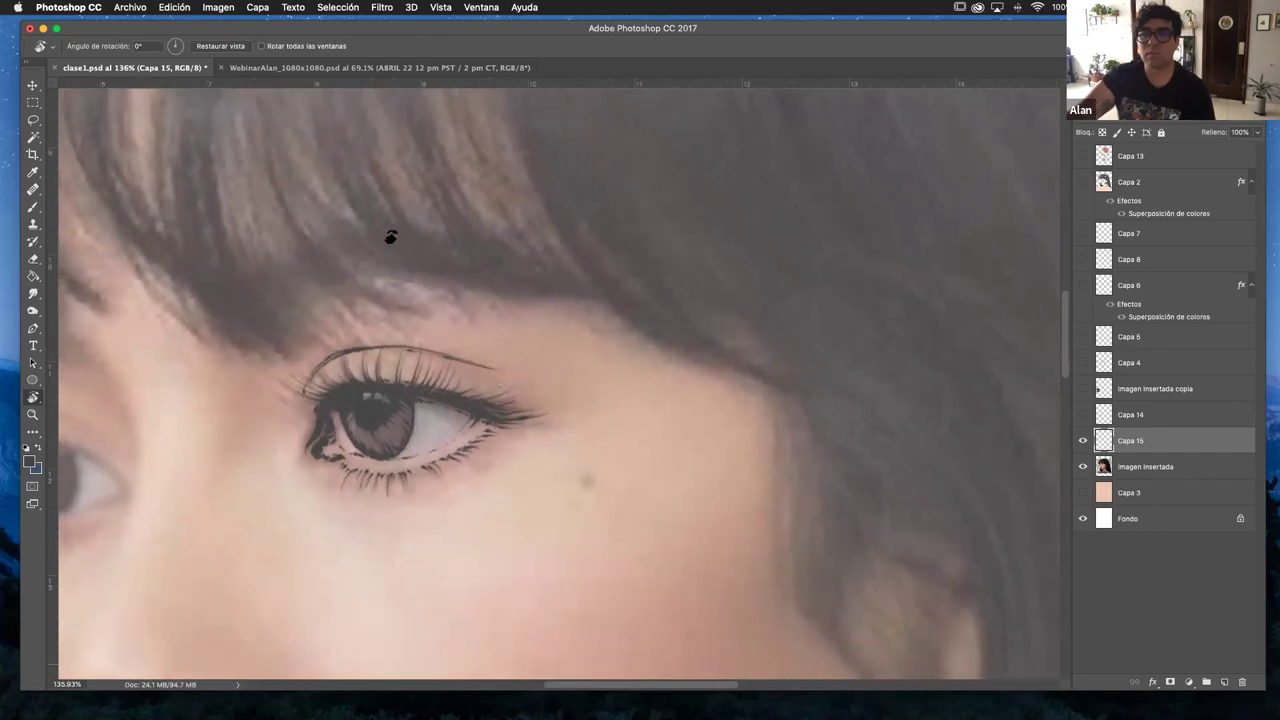
key("b")
left_click_drag(551, 408, 625, 358)
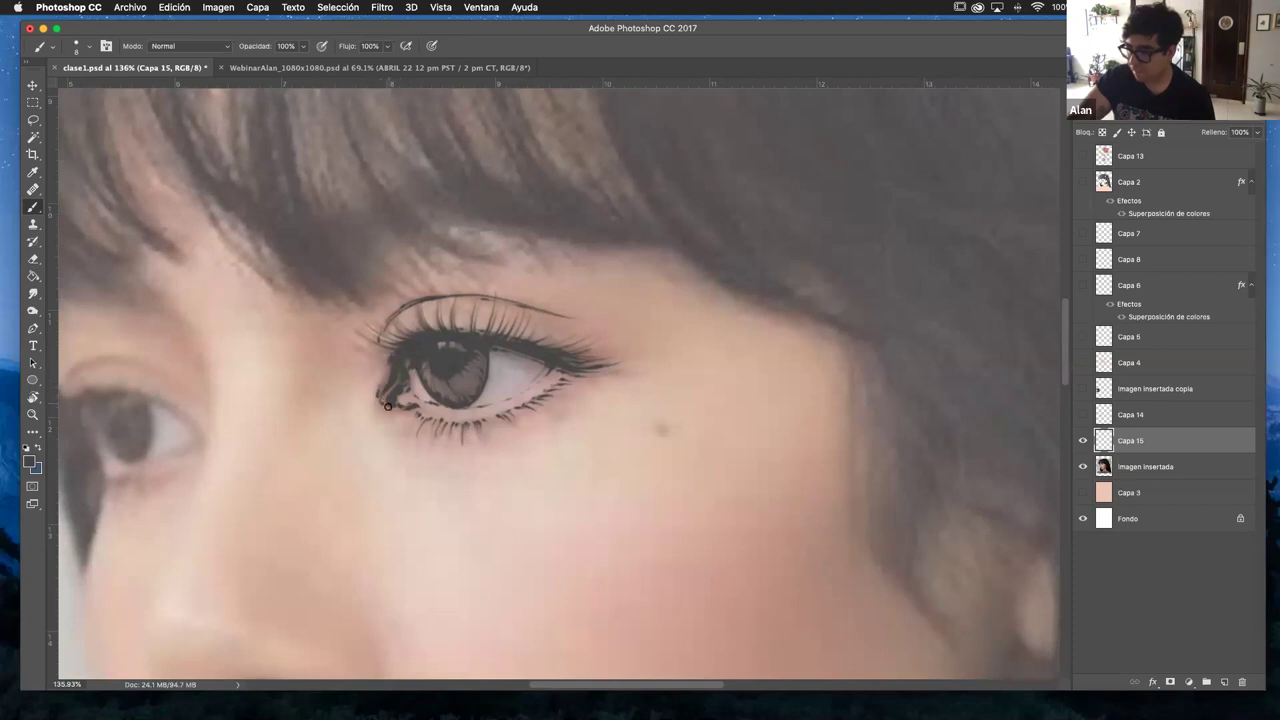
- Trace the upper eyelid line of the eye farther from the ear, extending it past the outer corner
mouse_move(612, 384)
left_mouse_down()
mouse_move(760, 324)
mouse_move(743, 346)
left_mouse_up()
key("r")
mouse_move(624, 350)
left_mouse_down()
mouse_move(634, 371)
mouse_move(629, 337)
mouse_move(678, 358)
left_mouse_up()
key("r")
left_click_drag(498, 304, 510, 480)
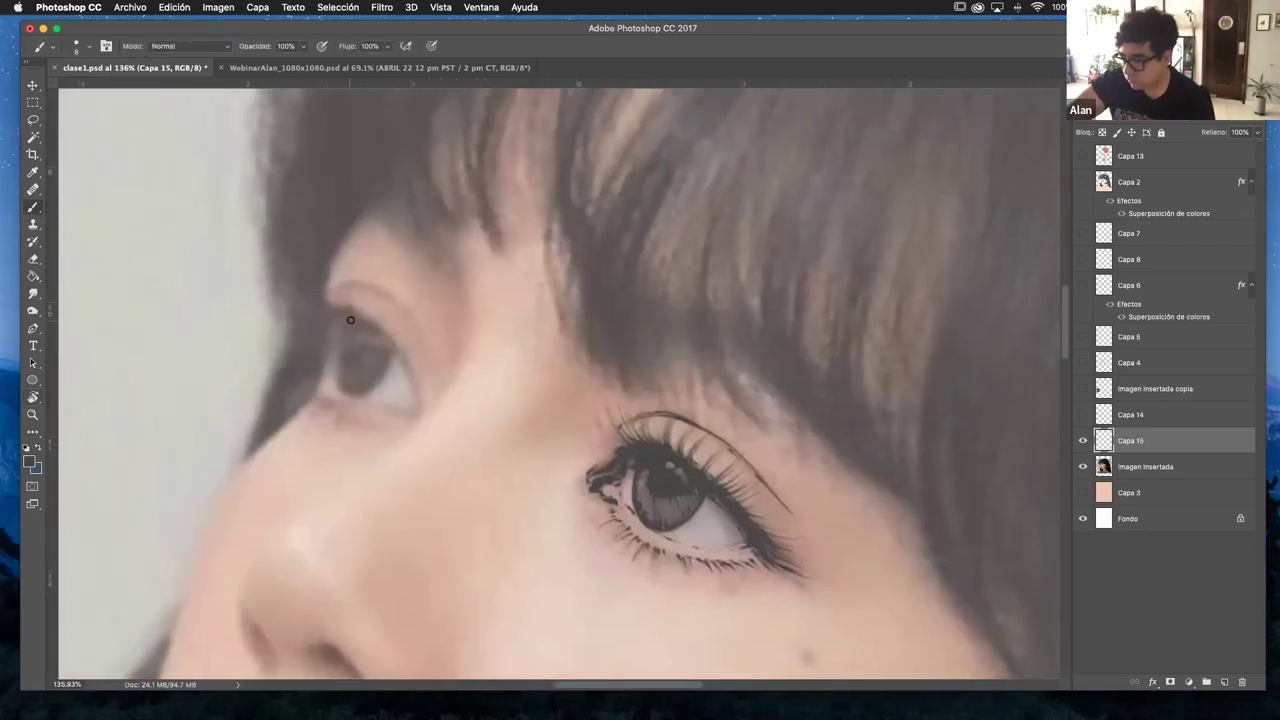
left_click_drag(369, 326, 417, 393)
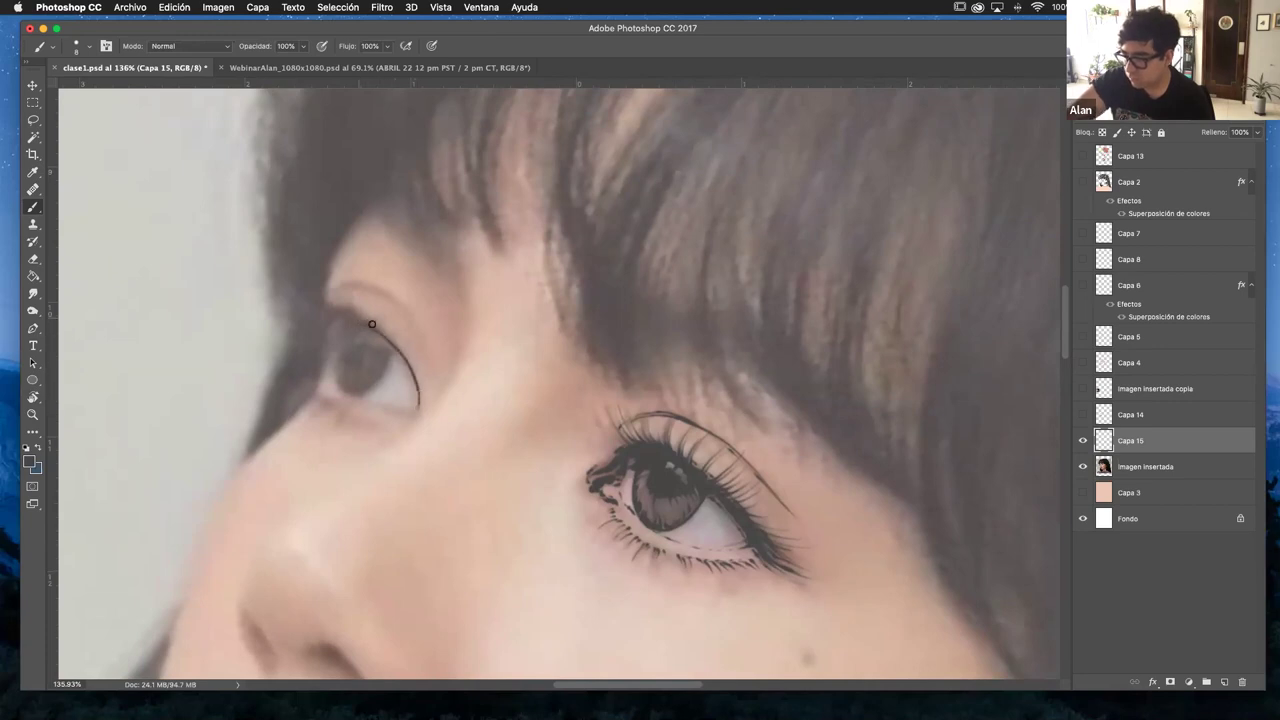
left_click_drag(311, 310, 340, 312)
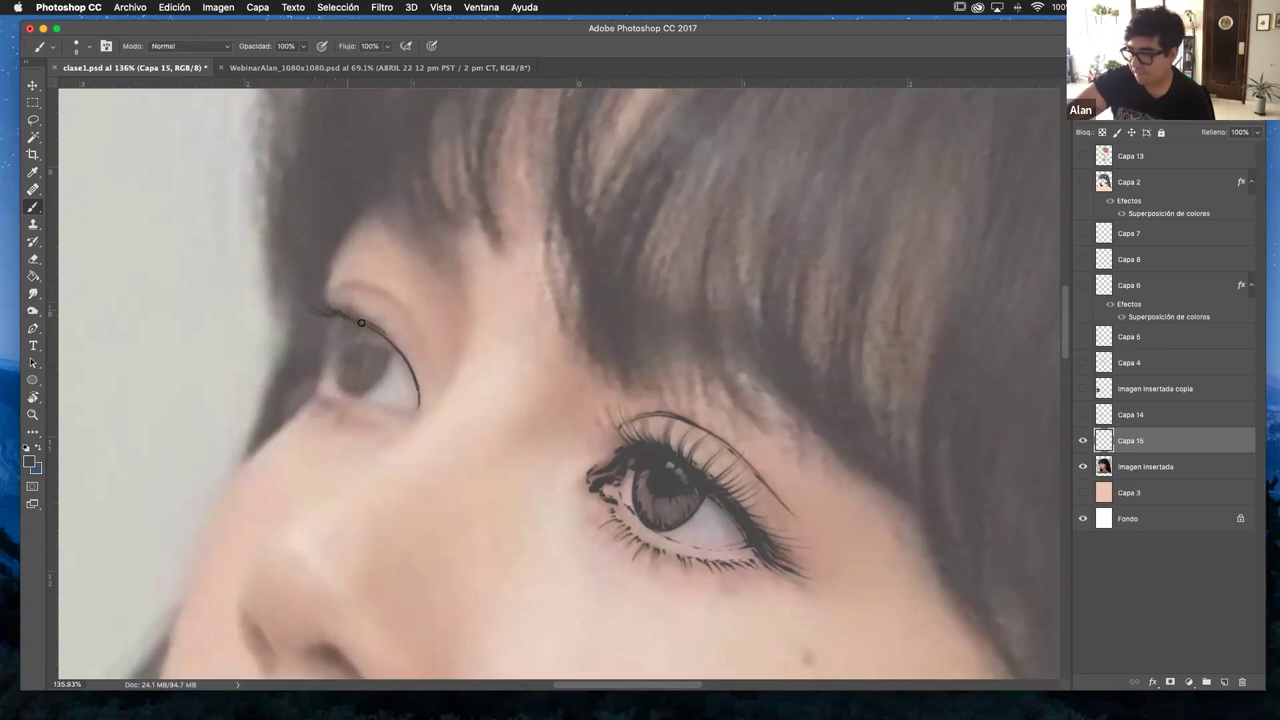
- Draw a cluster of lashes at the outer corner of the far eye's upper lid
key("r")
left_click_drag(594, 303, 530, 288)
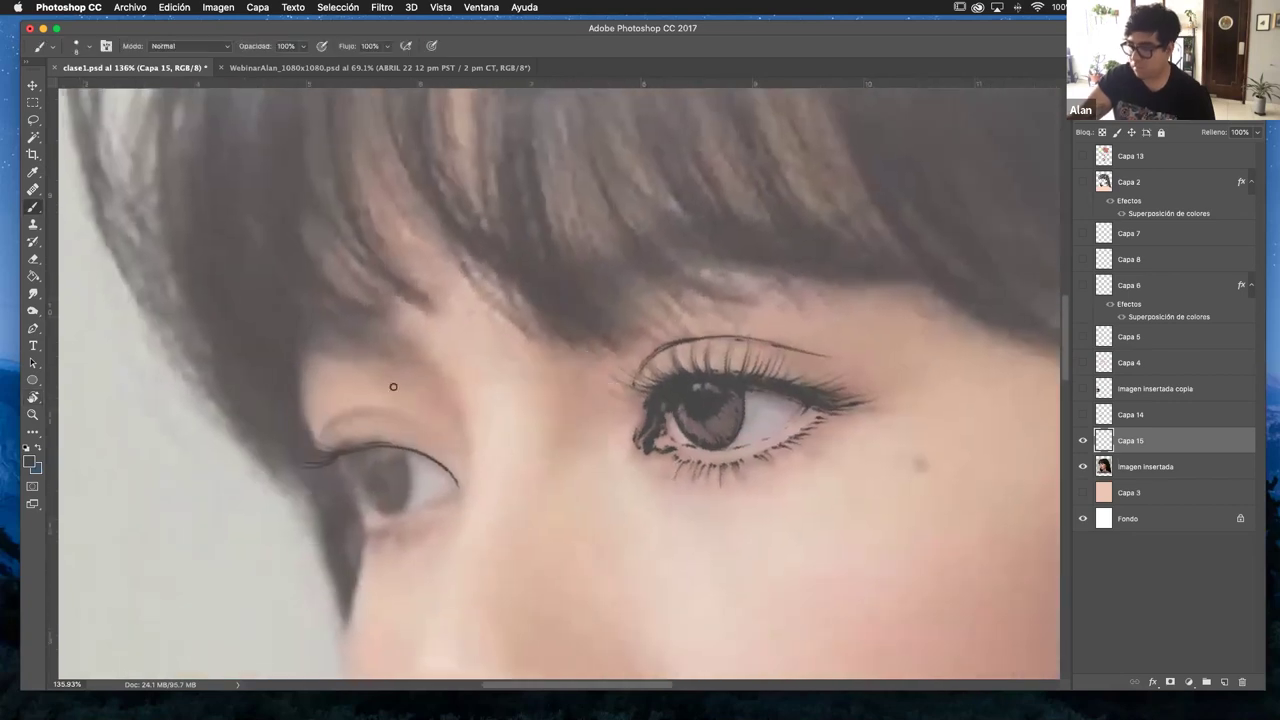
mouse_move(292, 475)
left_mouse_down()
mouse_move(336, 465)
mouse_move(323, 480)
mouse_move(344, 455)
left_mouse_up()
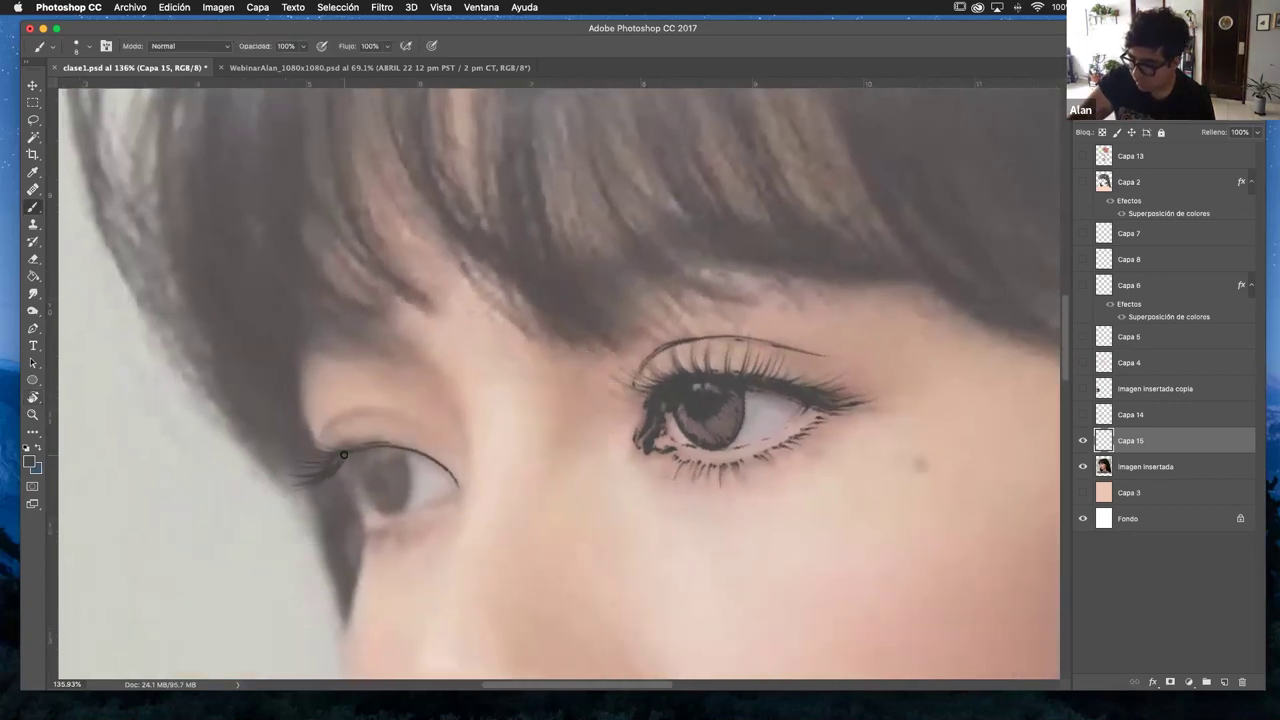
- Trace the outer edge of the far eye down to its lower corner
mouse_move(564, 436)
left_mouse_down()
mouse_move(520, 372)
mouse_move(560, 381)
mouse_move(537, 357)
mouse_move(551, 349)
mouse_move(541, 318)
left_mouse_up()
key("r")
key("b")
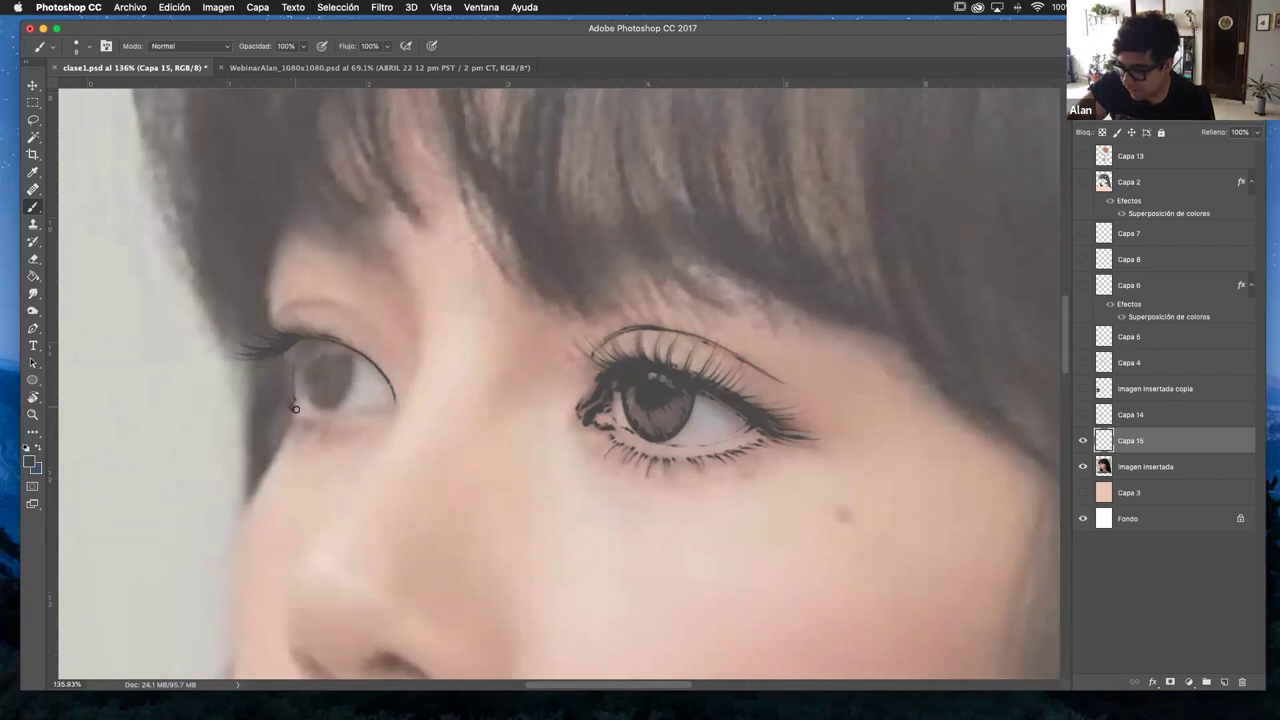
- Hide the reference photo layer Imagen insertada to check the traced eyes against the white background
left_click_drag(614, 431, 505, 410)
left_click(1082, 467)
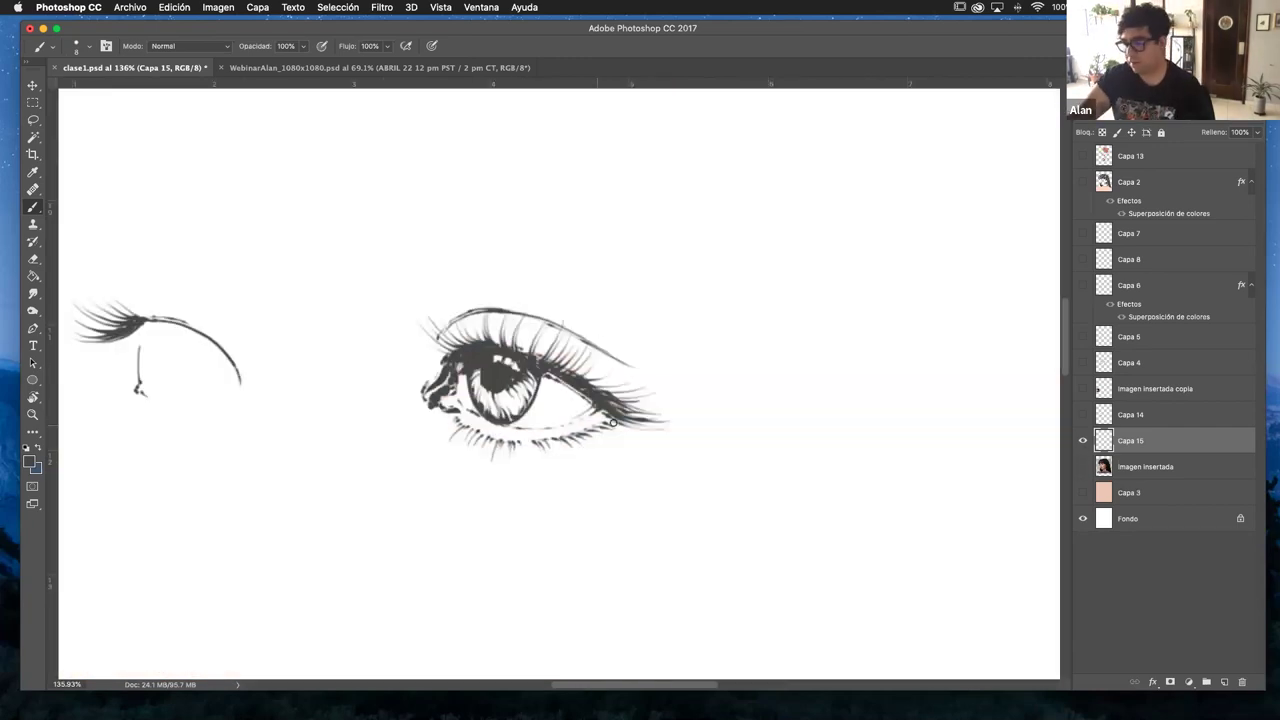
key("z")
left_click_drag(591, 406, 592, 393)
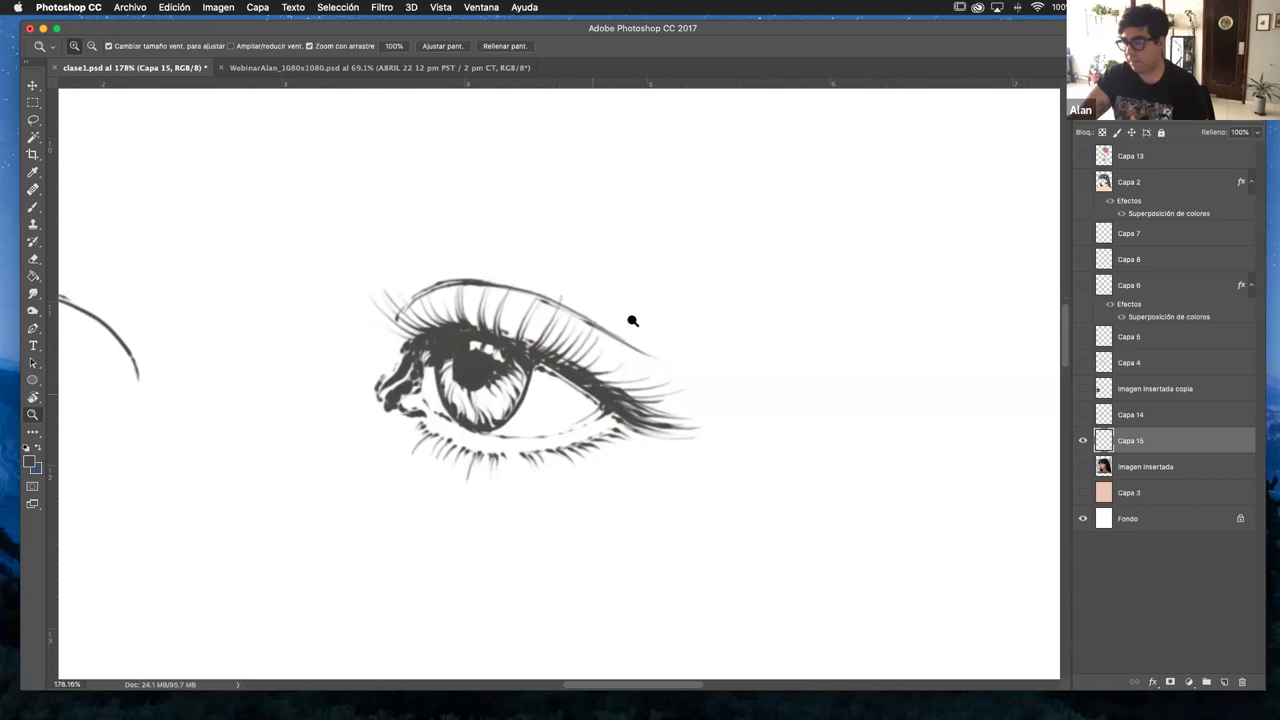
key("b")
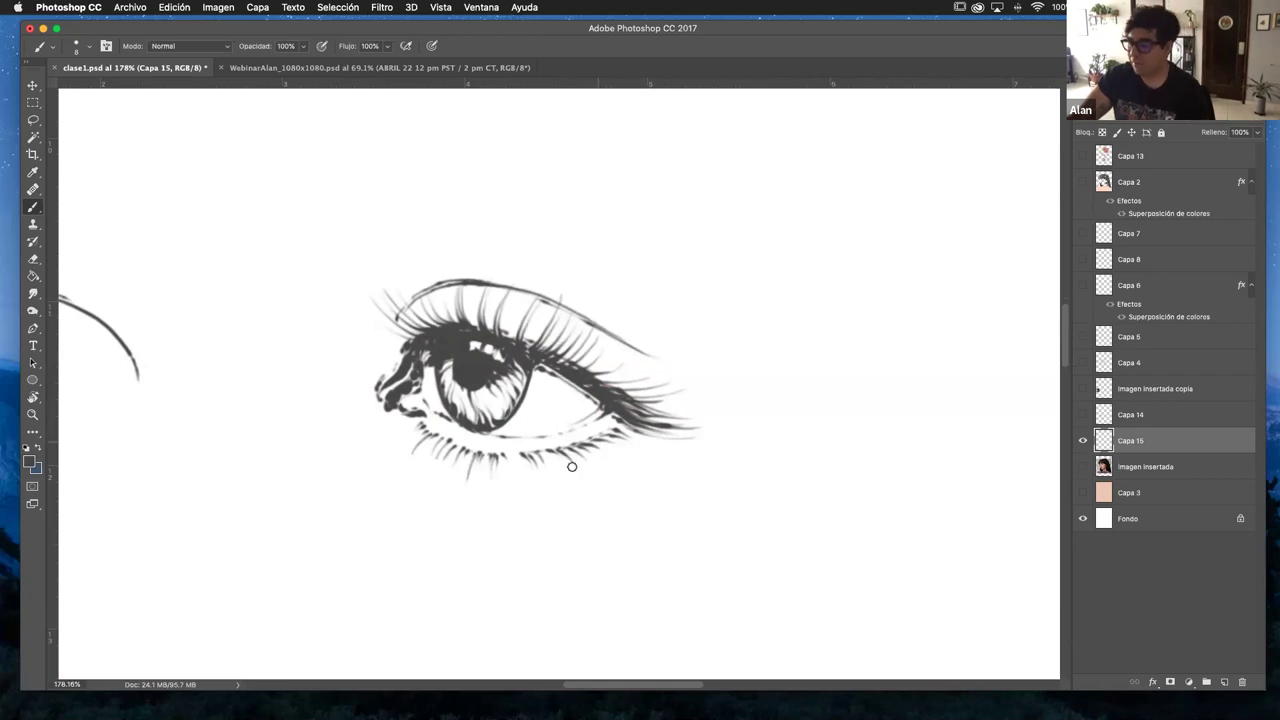
left_click_drag(551, 483, 539, 486)
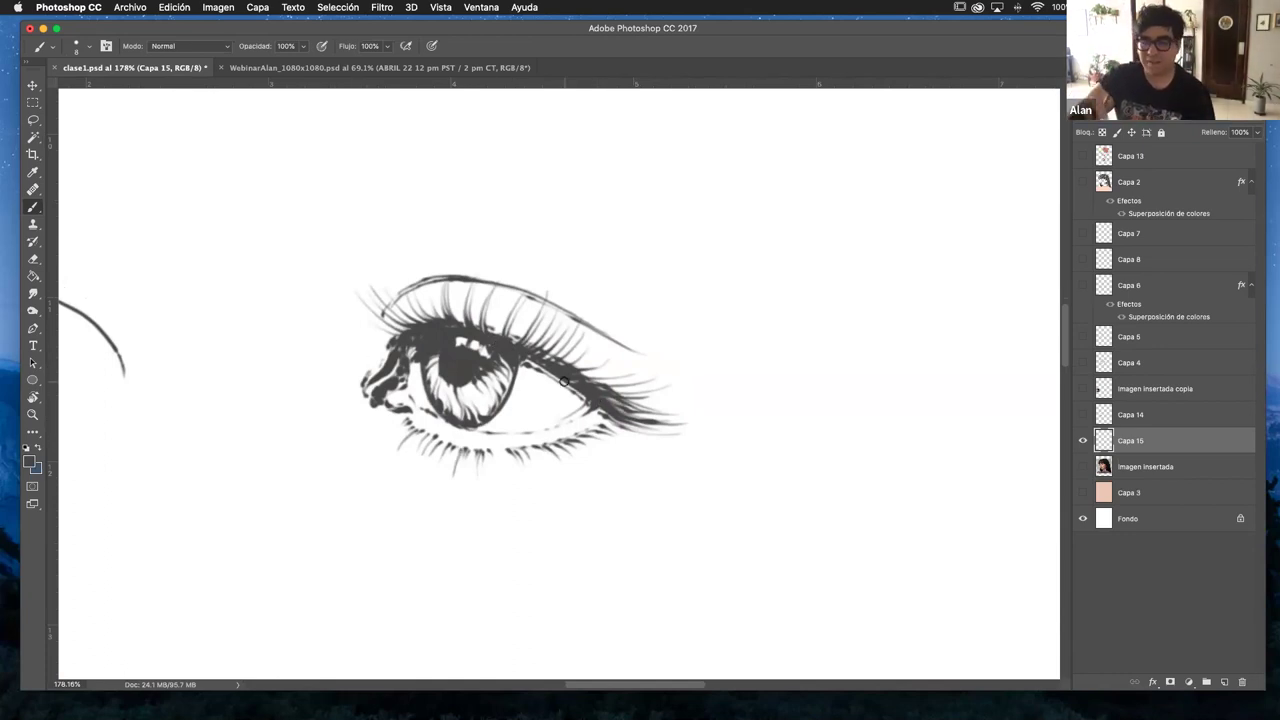
mouse_move(466, 457)
left_mouse_down()
mouse_move(760, 434)
mouse_move(592, 460)
mouse_move(613, 446)
left_mouse_up()
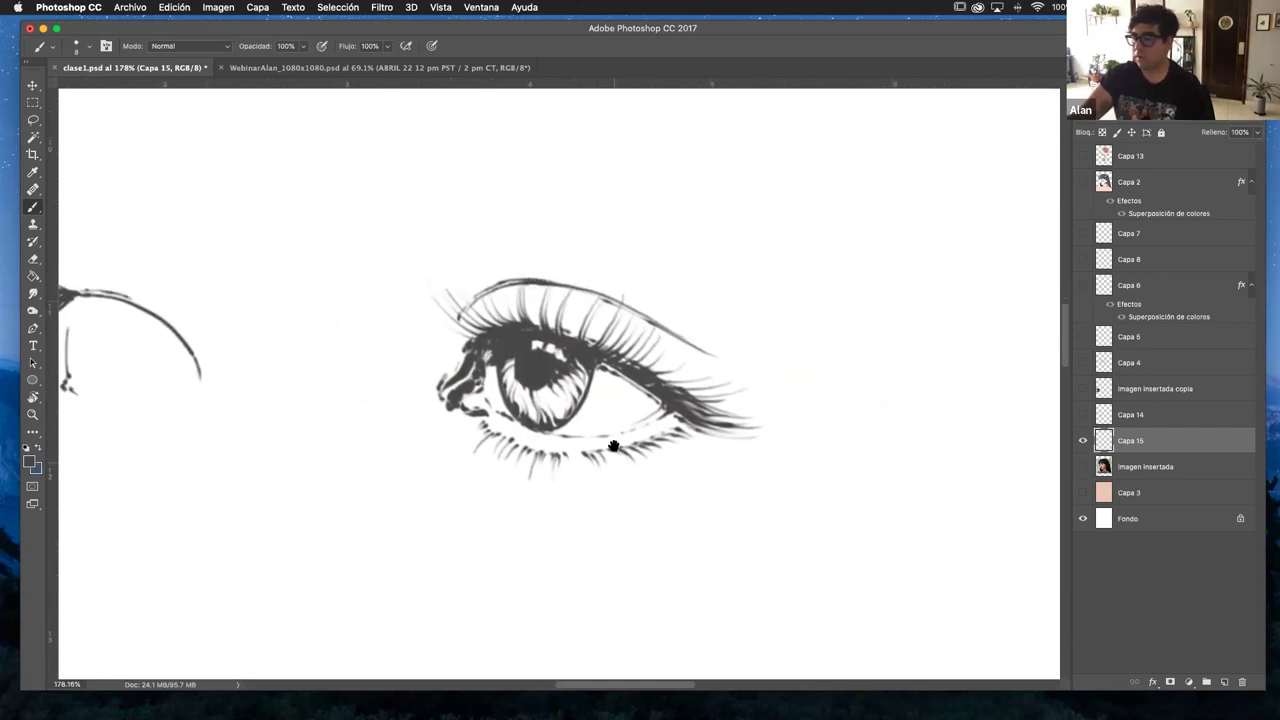
- Show the reference photo layer Imagen insertada again and trace the far eye's lower lid as a dashed line to the inner corner
left_click(1082, 466)
scroll(657, 423, "left", 5)
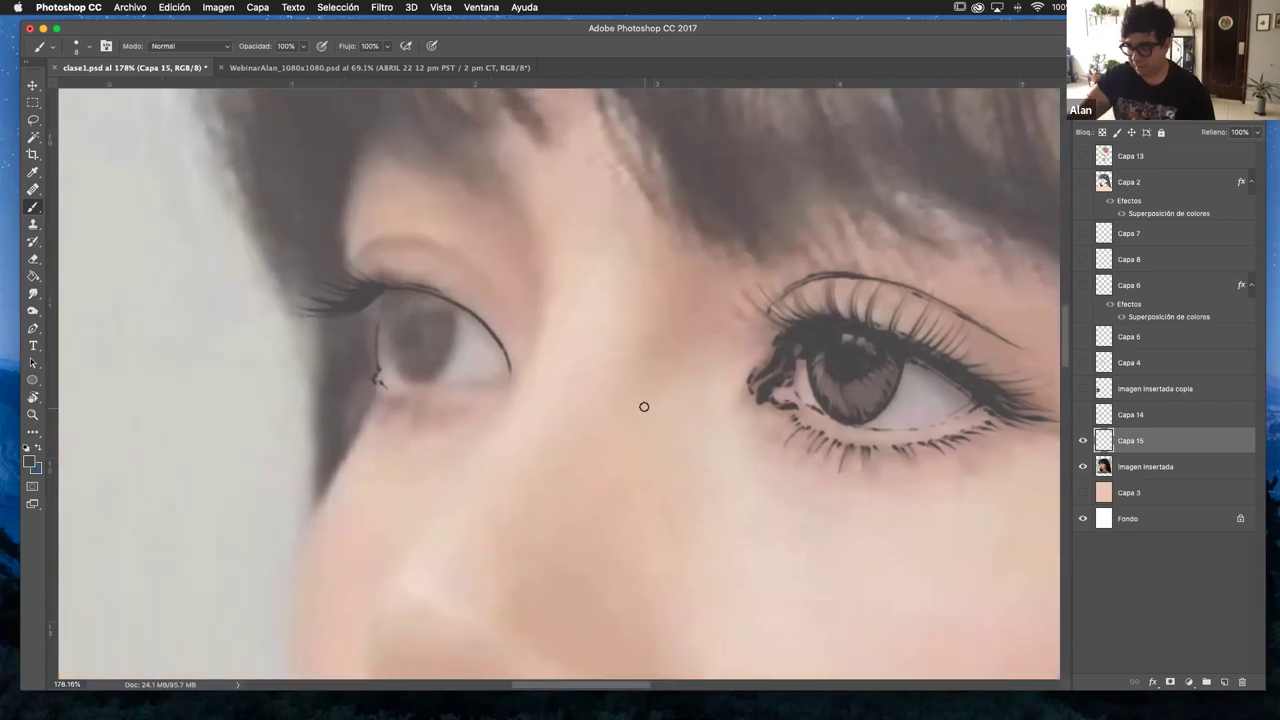
key("r")
left_click_drag(652, 378, 616, 452)
key("b")
key("r")
mouse_move(645, 302)
left_mouse_down()
mouse_move(523, 217)
mouse_move(477, 240)
left_mouse_up()
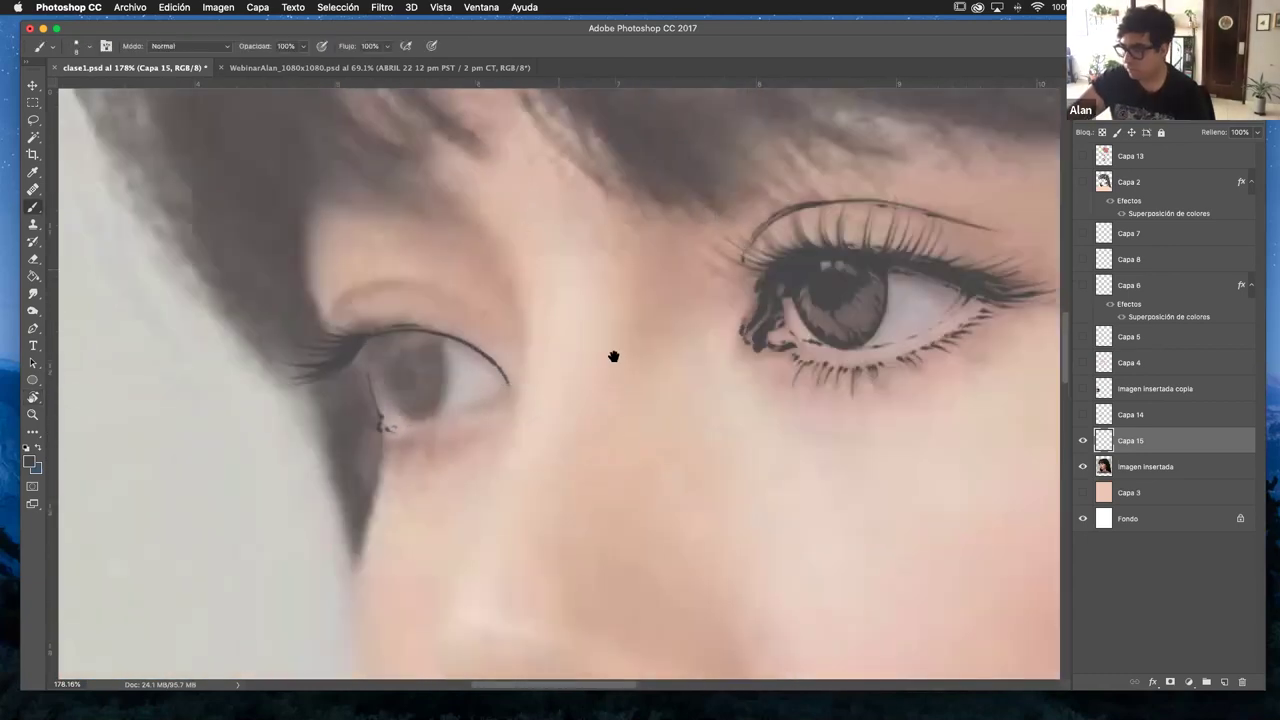
left_click_drag(613, 357, 537, 343)
left_click_drag(357, 403, 429, 372)
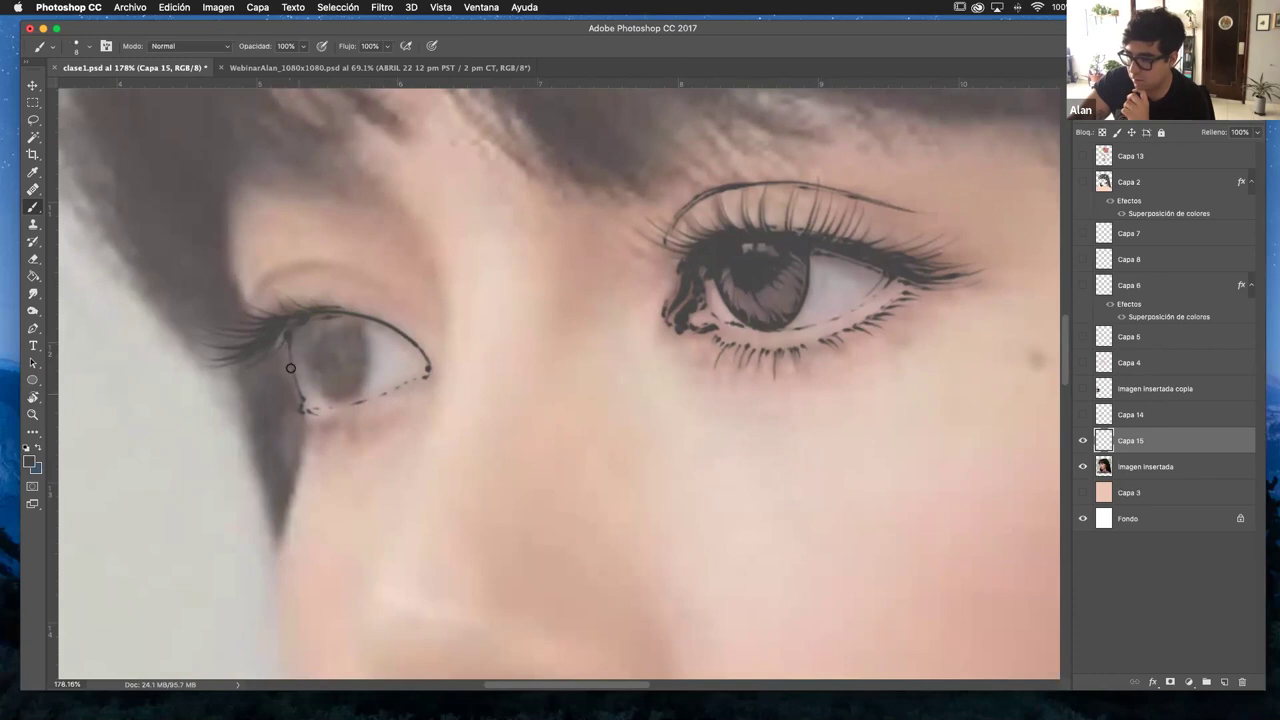
- Outline the far eye's iris and shade in its dark pupil with light reflections, and add small lashes at the lower outer corner
left_click_drag(301, 406, 312, 412)
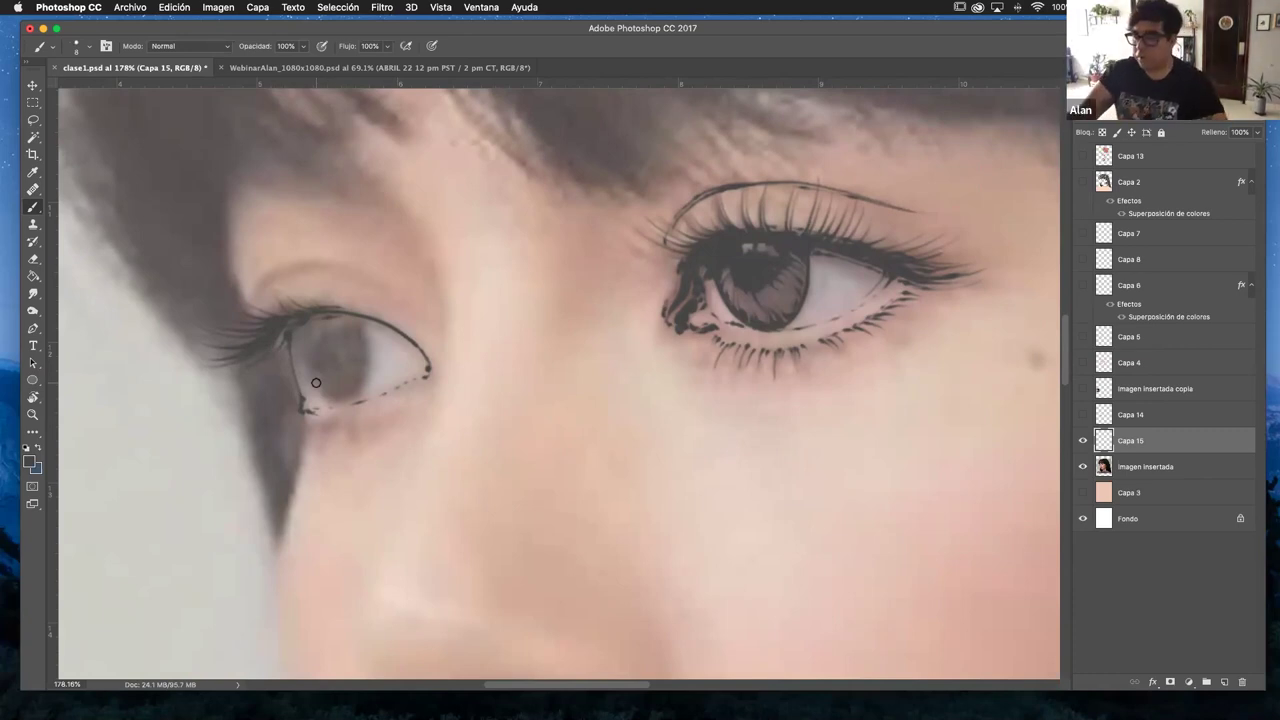
left_click_drag(511, 172, 528, 254)
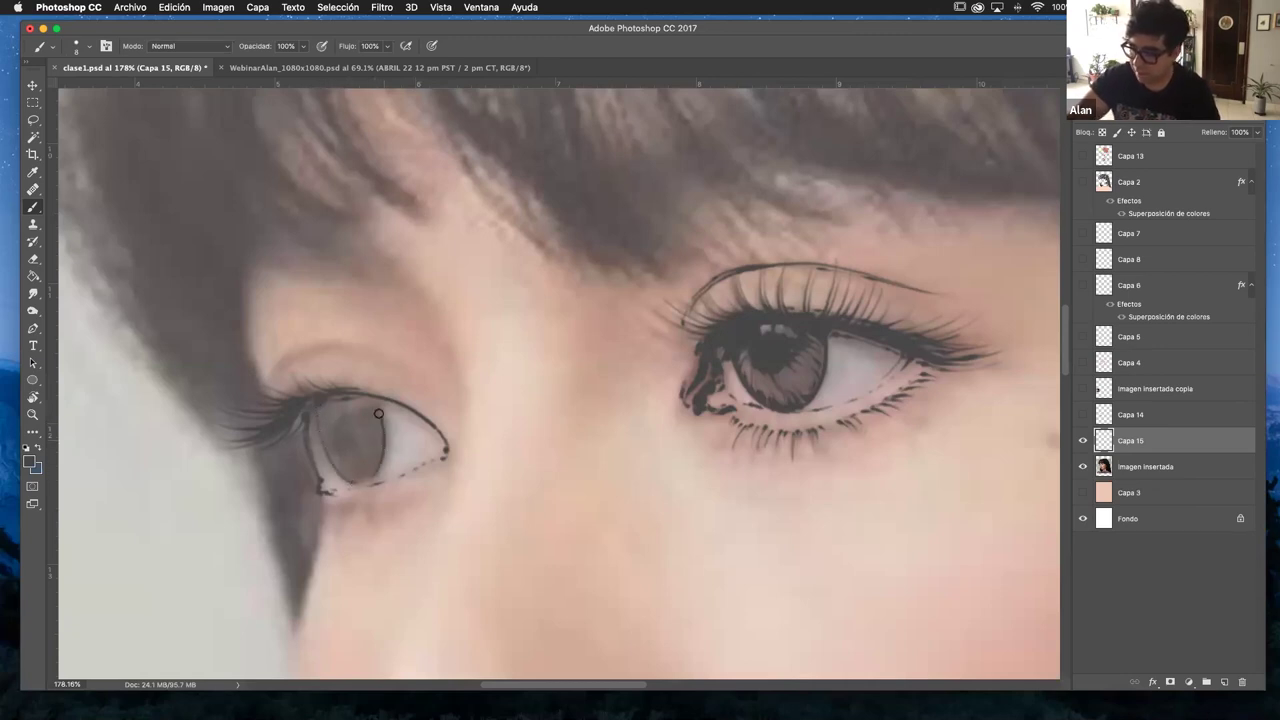
mouse_move(335, 421)
left_mouse_down()
mouse_move(348, 432)
mouse_move(337, 437)
left_mouse_up()
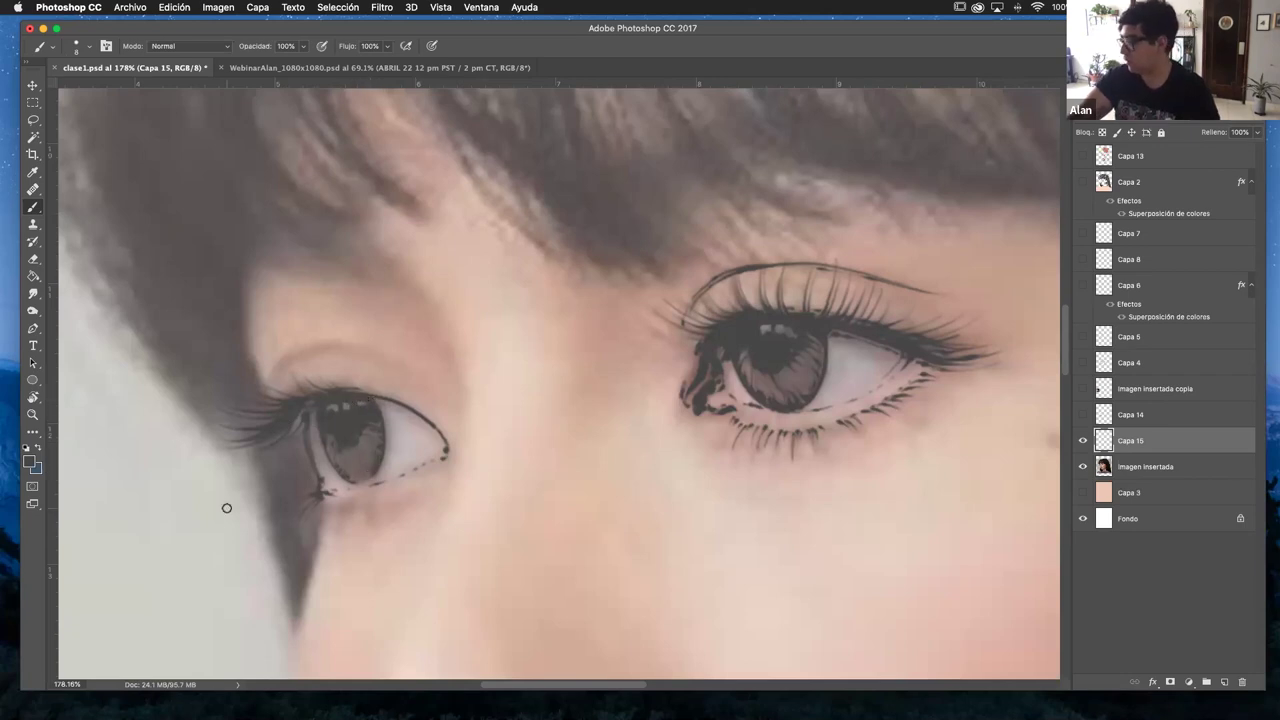
- Toggle Capa 15 off and on to compare the tracing with the photo, and view both eyes with Imagen insertada hidden
left_click(1082, 440)
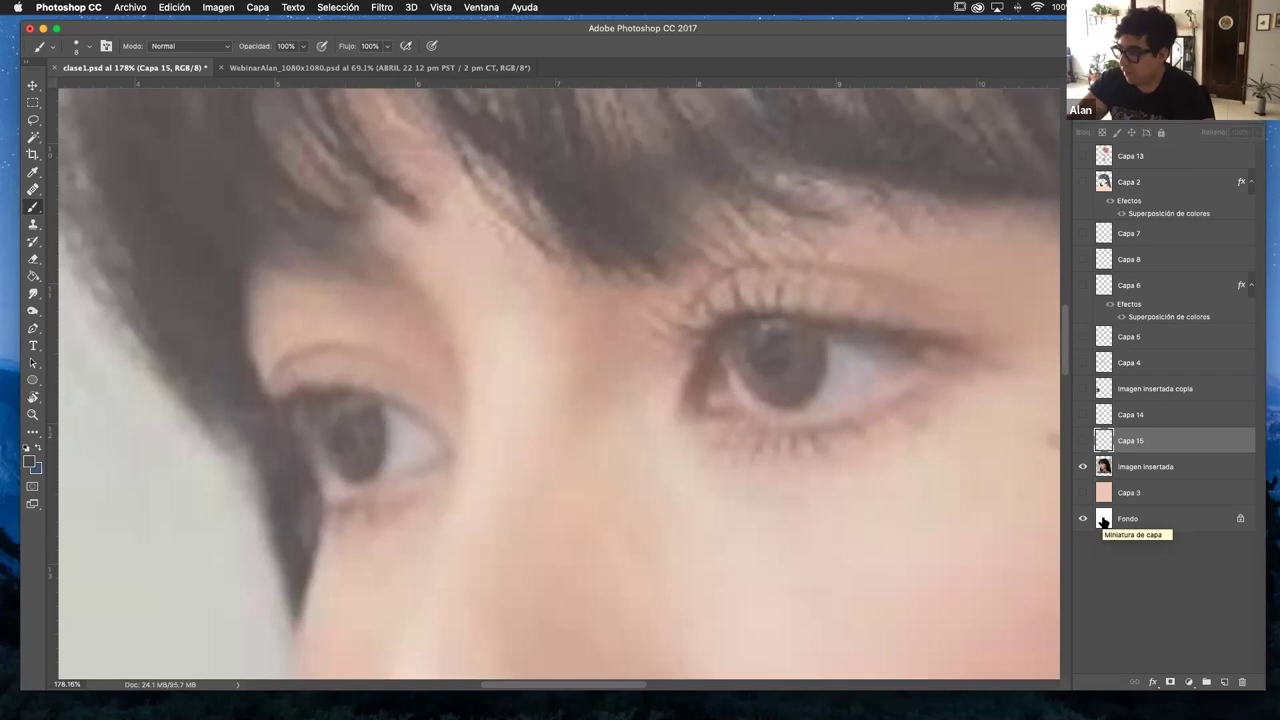
left_click(1082, 440)
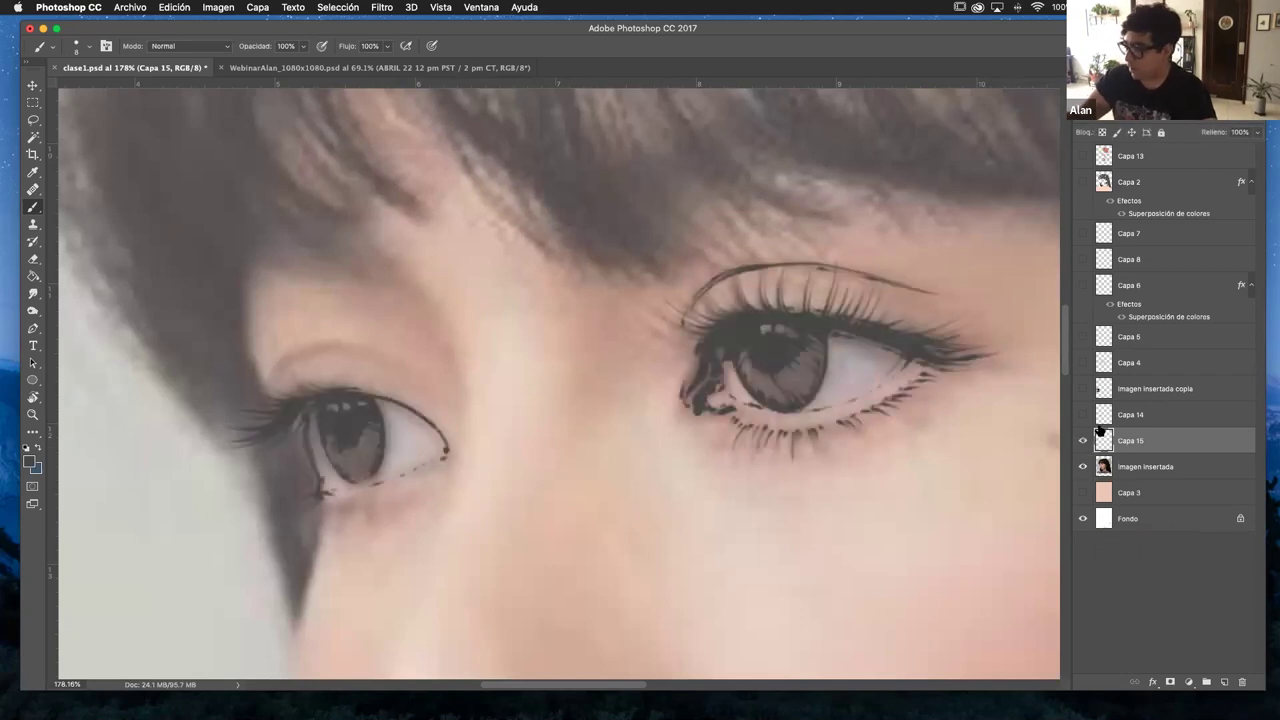
left_click(1082, 467)
left_click_drag(625, 406, 365, 422)
left_click_drag(535, 405, 655, 367)
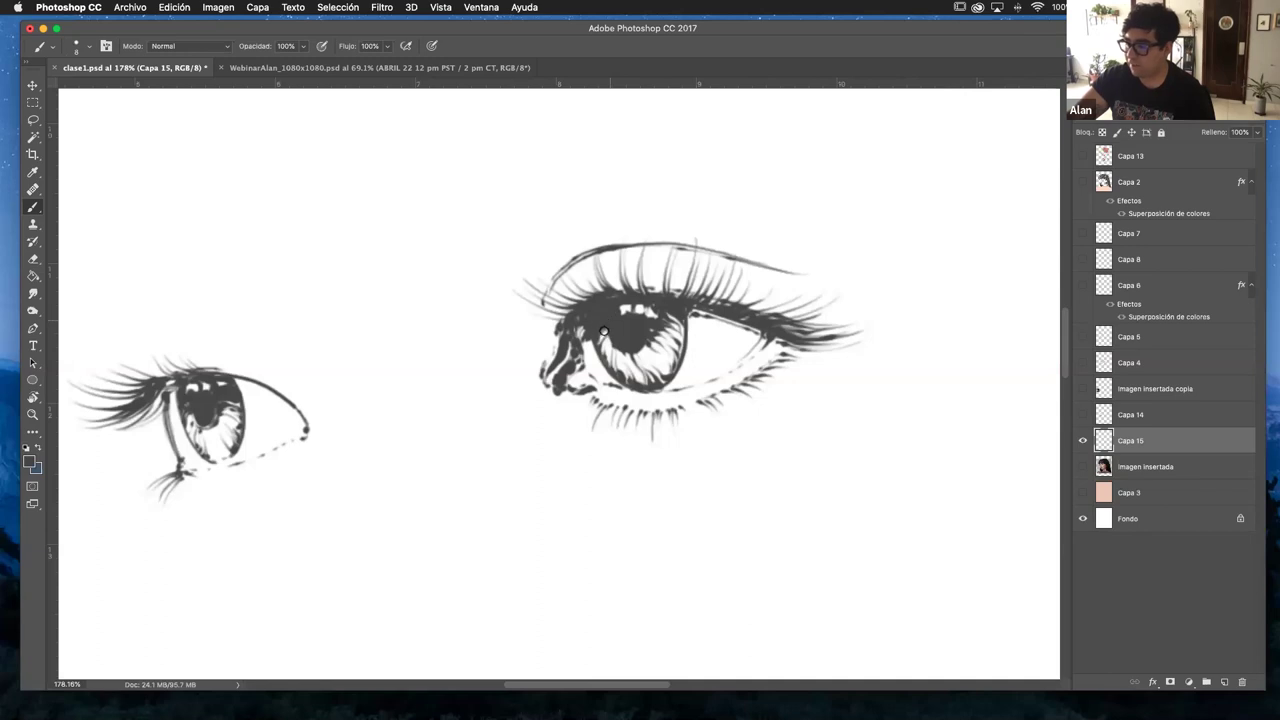
- Try filling the near eye's iris solid black, keeping only the light reflections at the top
mouse_move(609, 338)
left_mouse_down()
mouse_move(630, 375)
mouse_move(644, 375)
mouse_move(671, 314)
mouse_move(673, 357)
mouse_move(675, 334)
mouse_move(650, 382)
mouse_move(677, 317)
mouse_move(618, 372)
left_mouse_up()
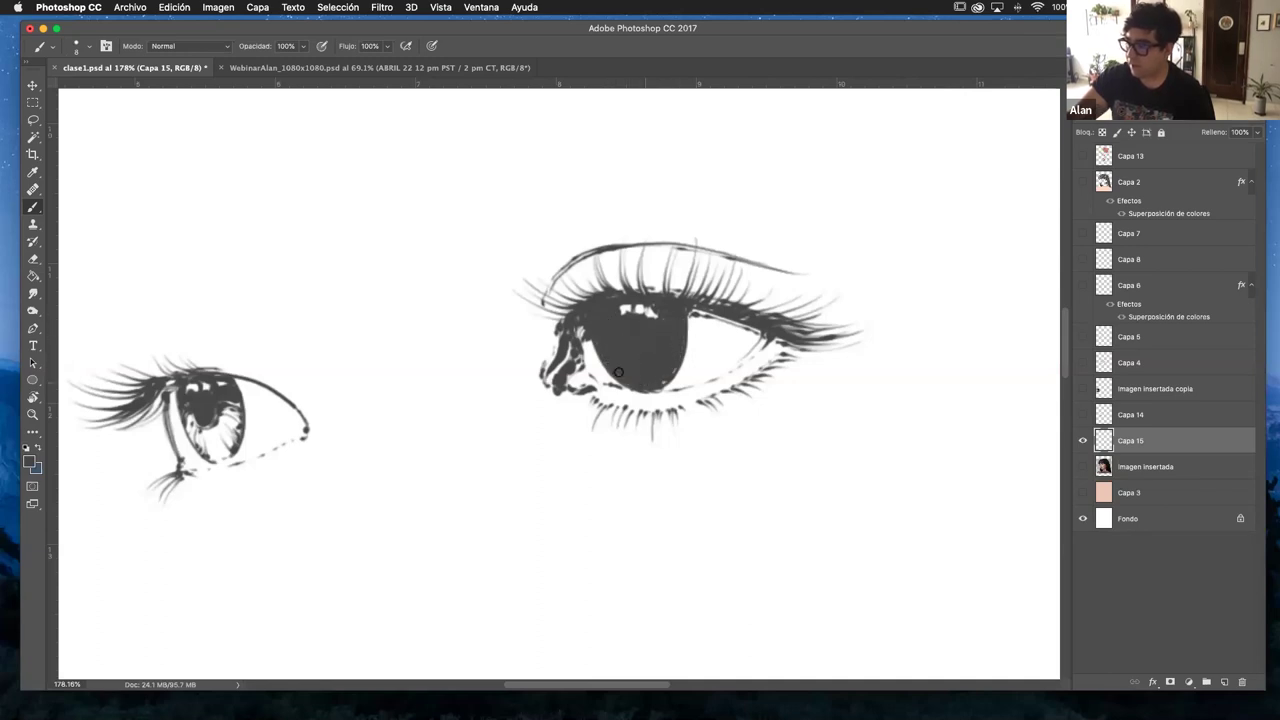
key("z")
left_click_drag(711, 375, 690, 373)
scroll(590, 420, "right", 3)
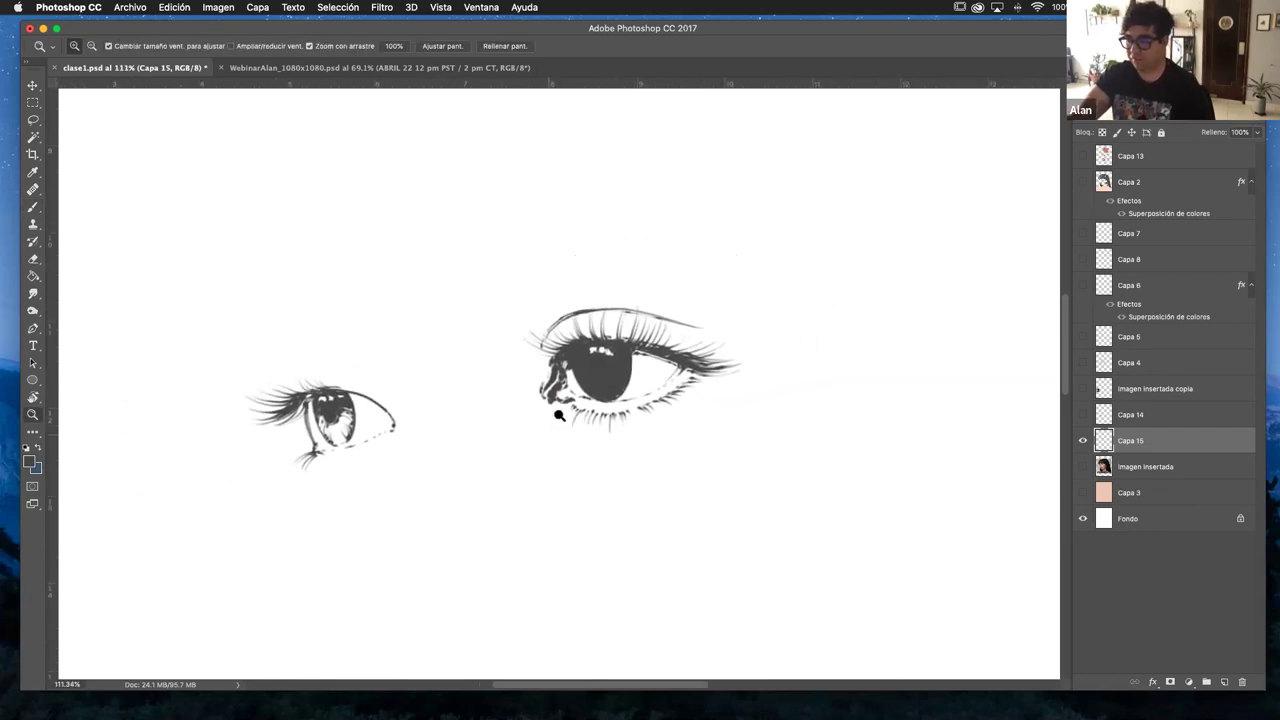
- Darken the upper part of the near eye's iris around the pupil, leaving the streaks in the lower half
mouse_move(614, 384)
left_mouse_down()
mouse_move(655, 390)
mouse_move(662, 344)
left_mouse_up()
key("b")
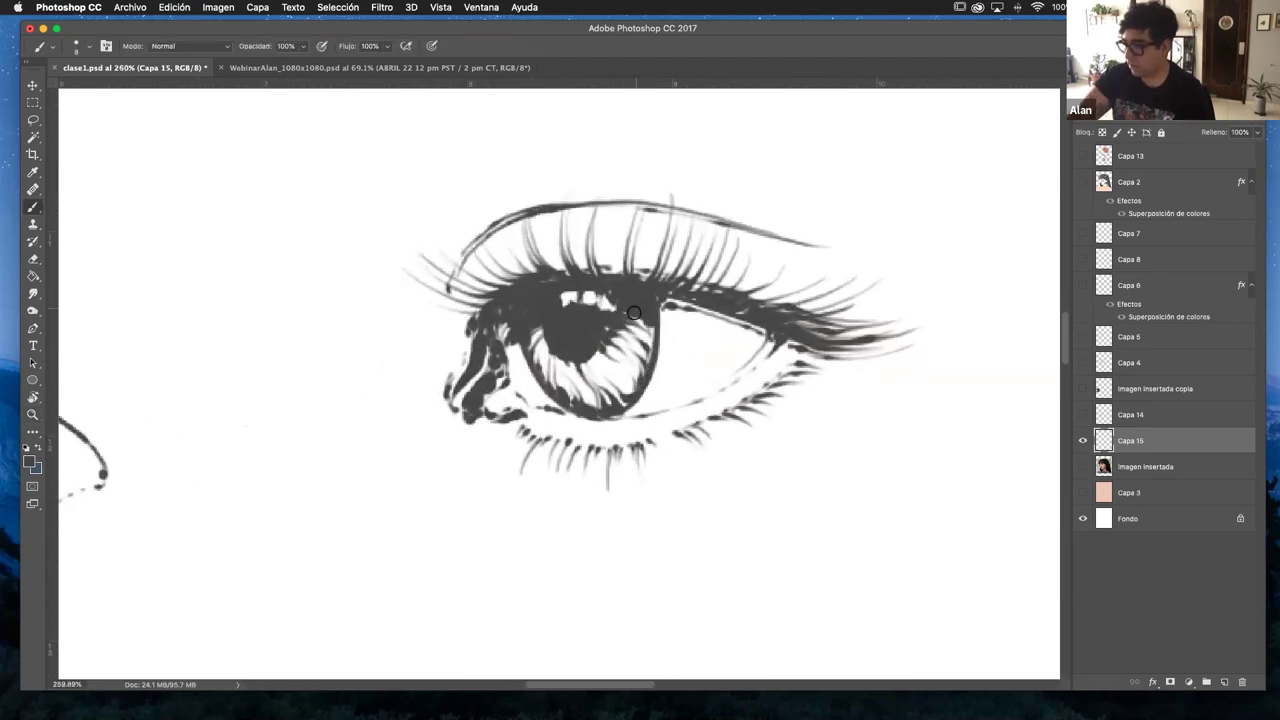
mouse_move(624, 314)
left_mouse_down()
mouse_move(650, 326)
mouse_move(616, 336)
mouse_move(648, 346)
mouse_move(612, 342)
left_mouse_up()
mouse_move(540, 321)
left_mouse_down()
mouse_move(567, 402)
mouse_move(558, 393)
mouse_move(597, 411)
mouse_move(632, 394)
mouse_move(618, 403)
mouse_move(630, 348)
mouse_move(600, 338)
left_mouse_up()
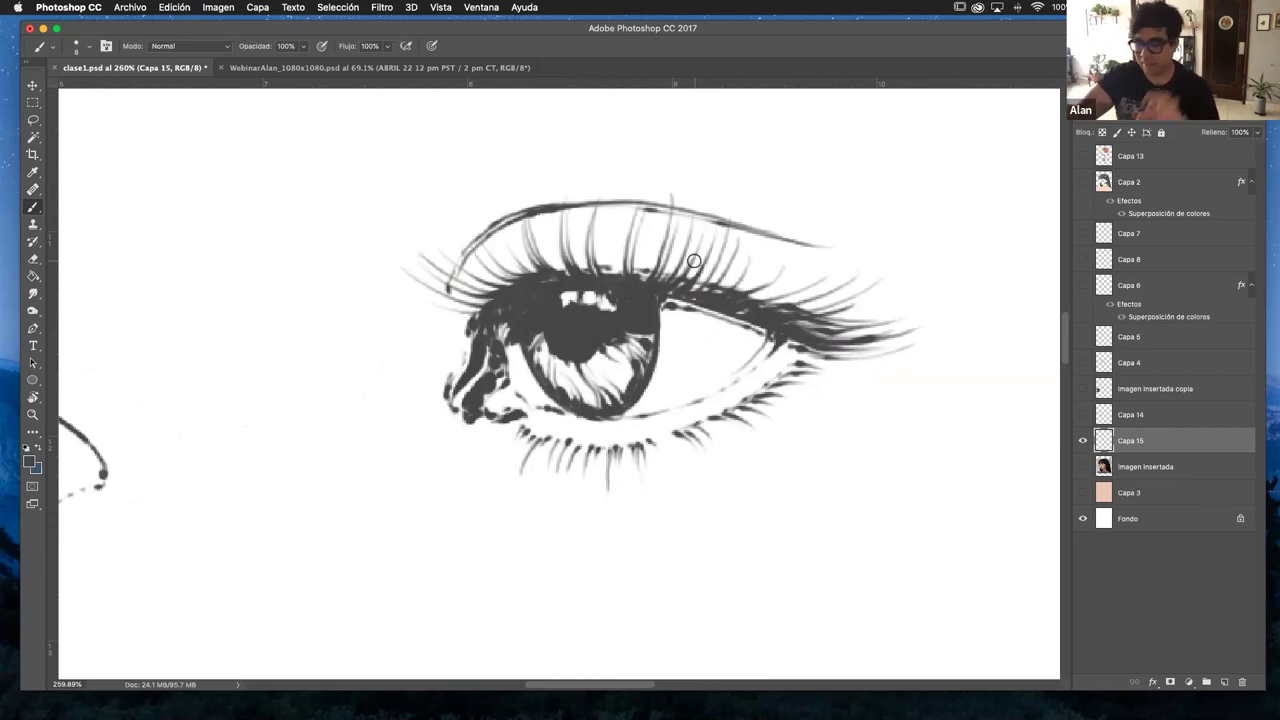
- Toggle the reference photo layer Imagen insertada to compare both traced eyes with the photo, leaving the photo visible
key("z")
left_click_drag(643, 402, 617, 379)
key("space")
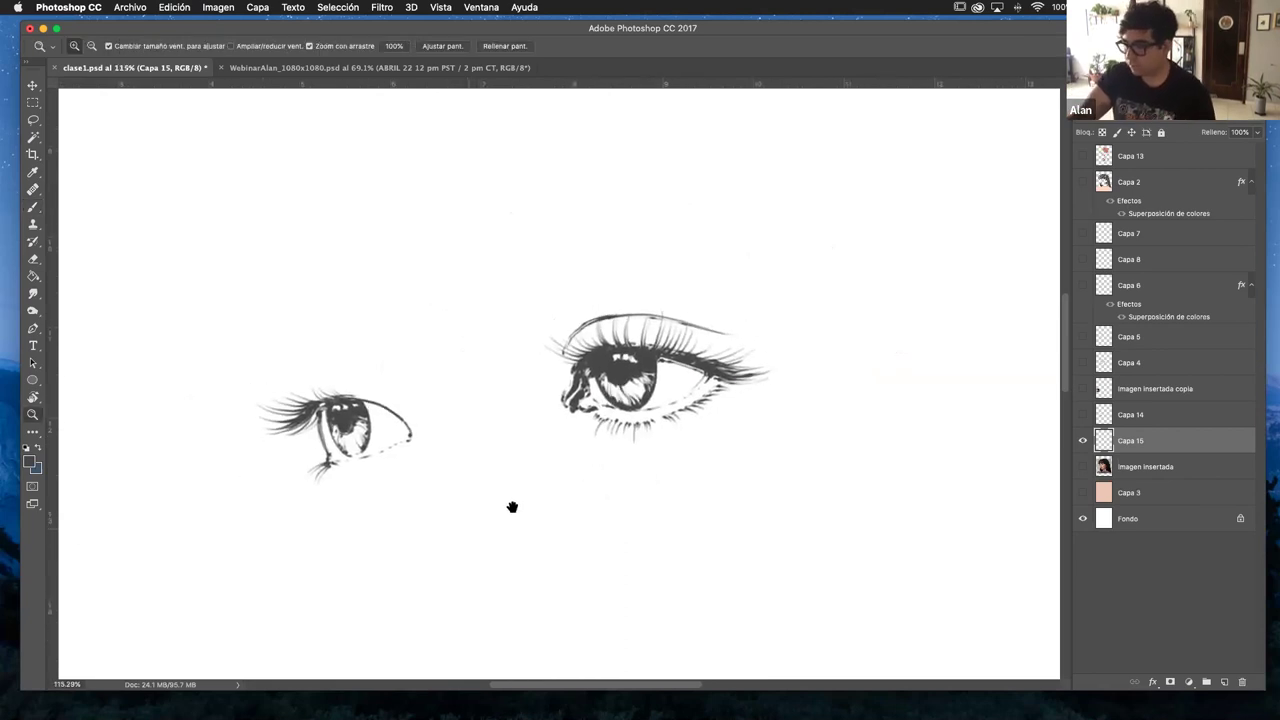
left_click_drag(482, 520, 472, 482)
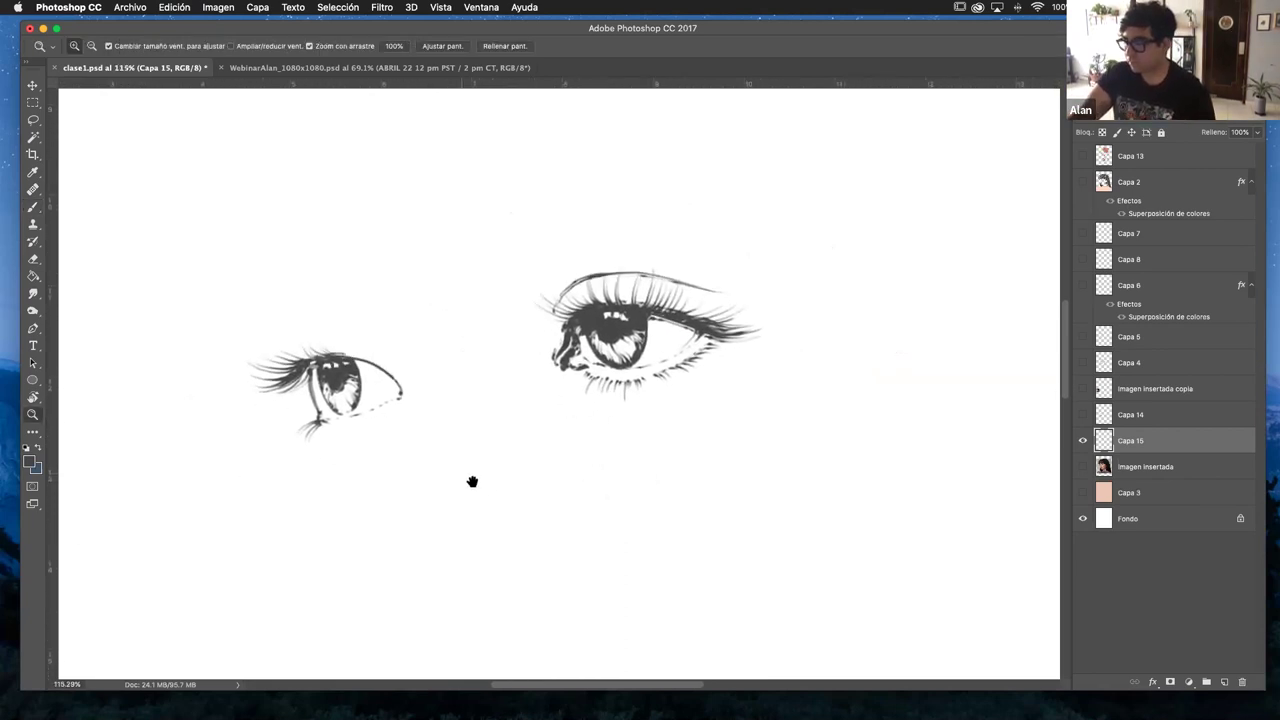
left_click(1082, 466)
left_click_drag(419, 354, 380, 310)
left_click(1084, 466)
left_click(1084, 466)
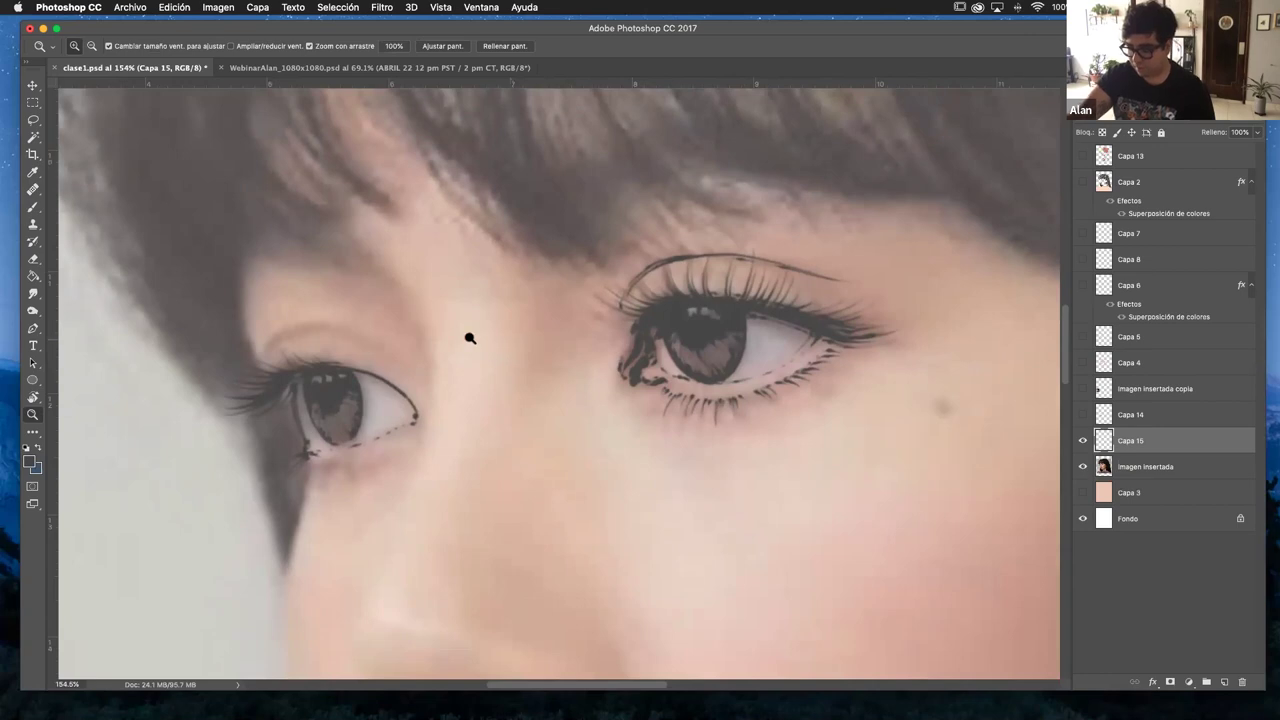
- Try tracing the far eye's upper eyelid crease in a single stroke, and undo the attempts
key("b")
mouse_move(294, 297)
left_mouse_down()
mouse_move(355, 382)
mouse_move(393, 318)
mouse_move(297, 295)
left_mouse_up()
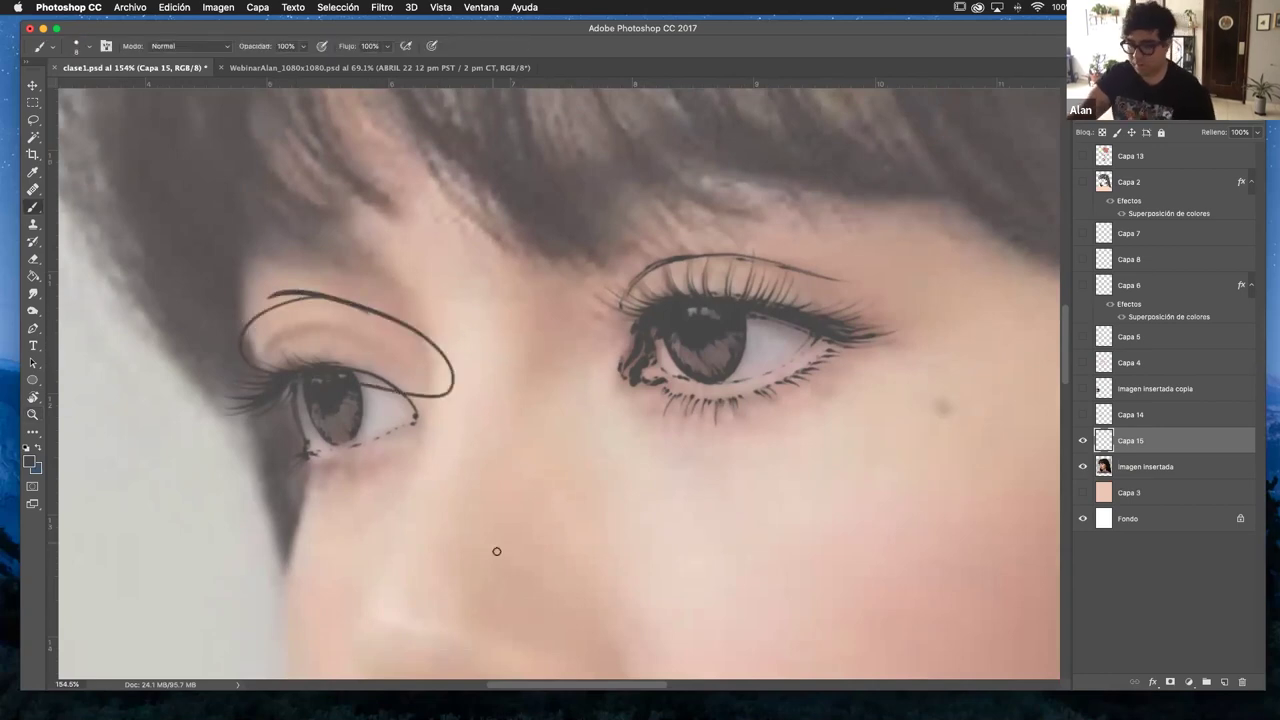
key("super+z")
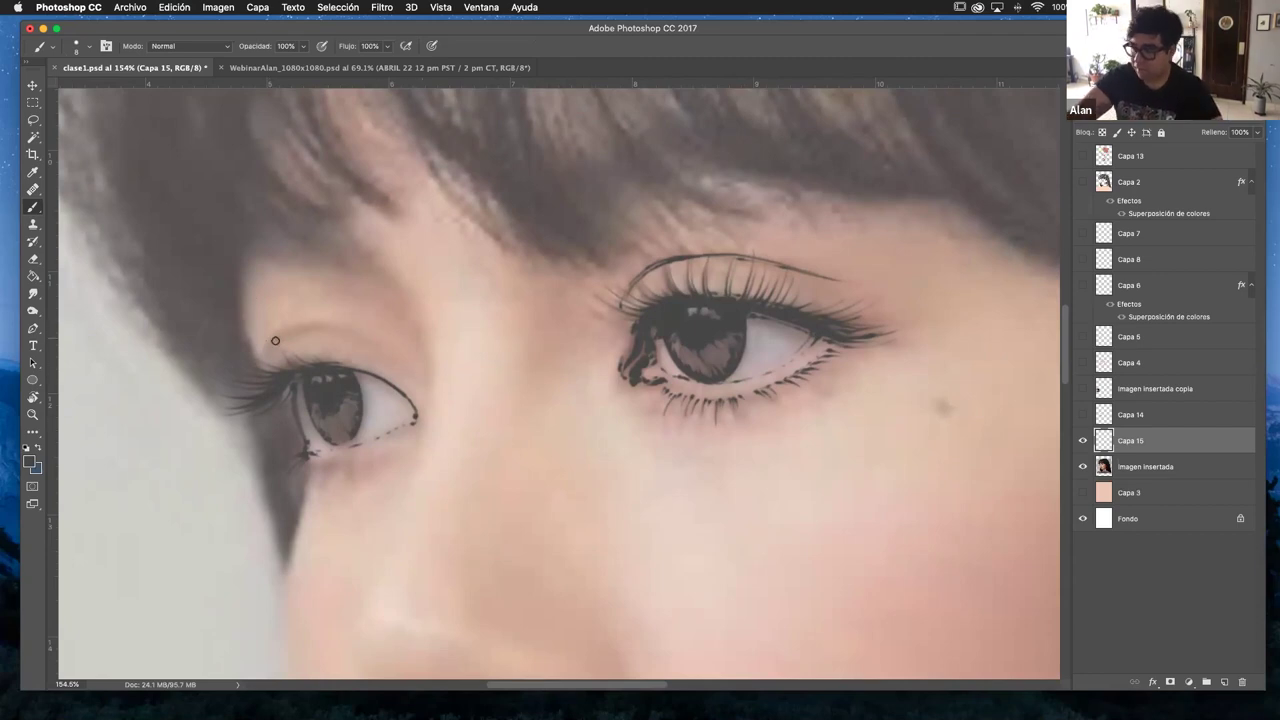
mouse_move(272, 342)
left_mouse_down()
mouse_move(350, 331)
mouse_move(423, 370)
left_mouse_up()
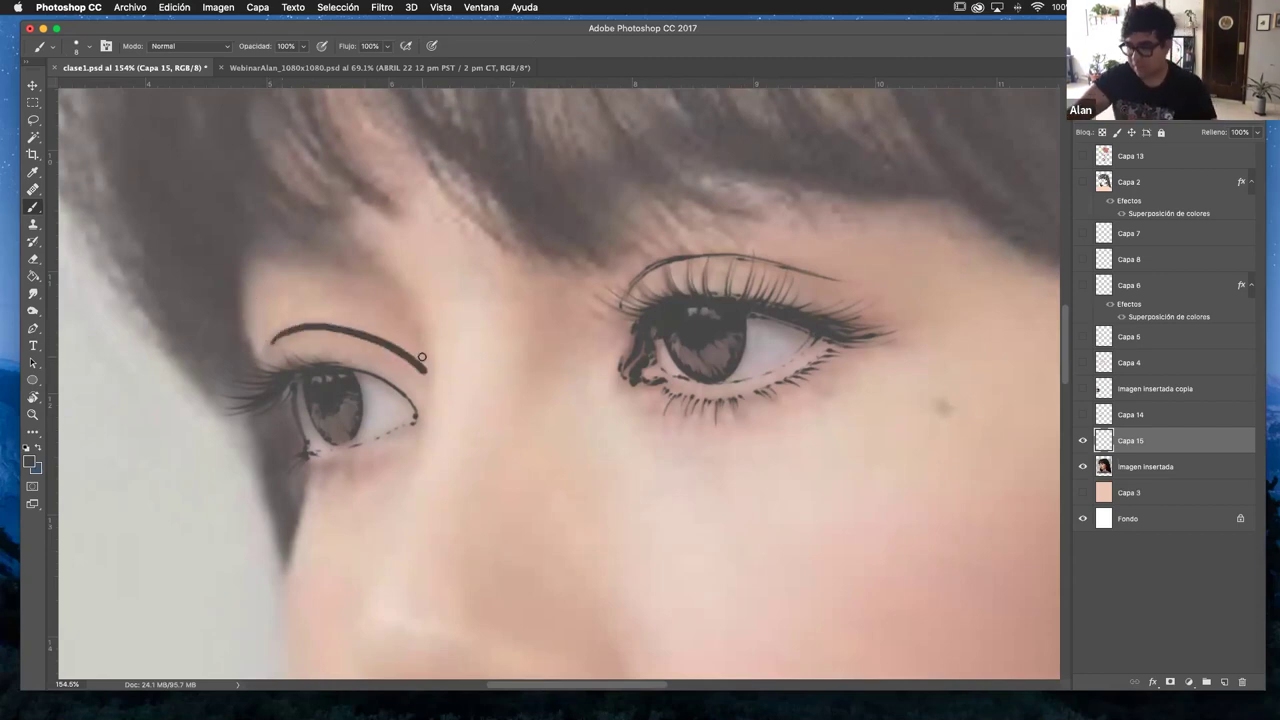
key("super+z")
- Rotate the canvas clockwise and trace the far eye's upper eyelid crease as a thin line that breaks up toward the nose
key("r")
mouse_move(480, 309)
left_mouse_down()
mouse_move(336, 378)
mouse_move(429, 306)
mouse_move(574, 283)
mouse_move(560, 277)
mouse_move(540, 409)
mouse_move(550, 527)
left_mouse_up()
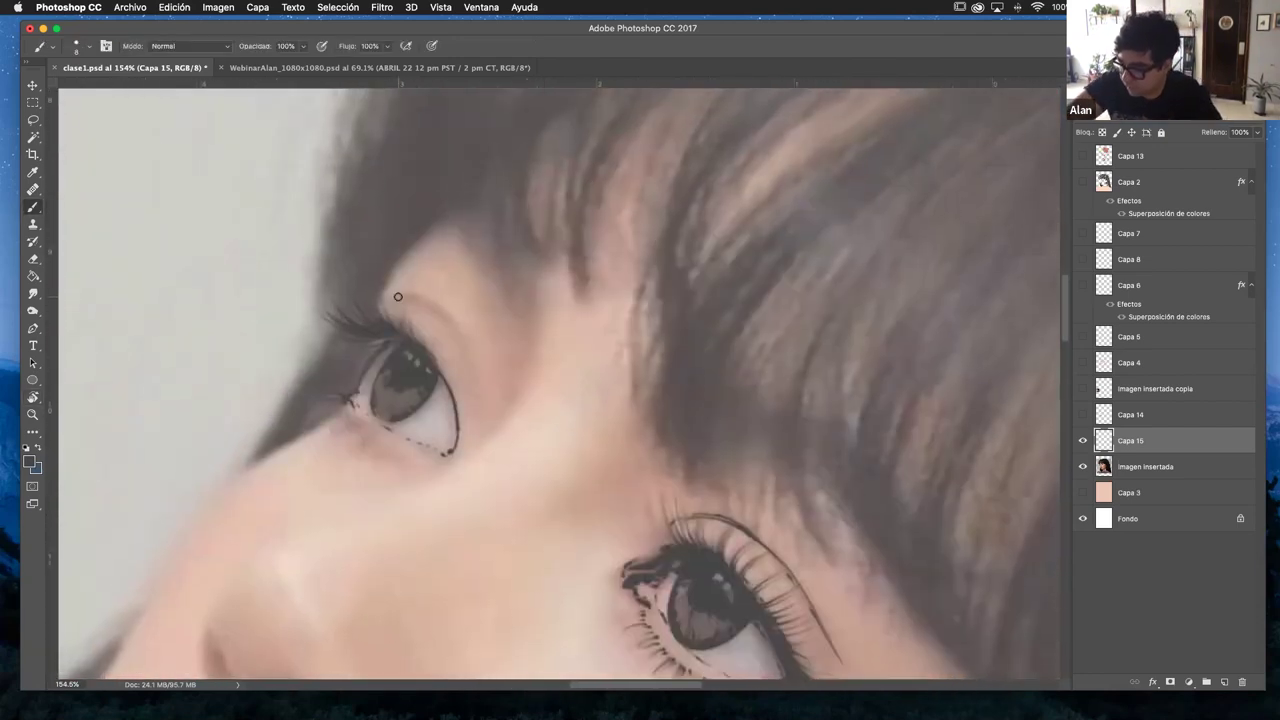
left_click_drag(412, 297, 466, 345)
left_click_drag(396, 297, 450, 321)
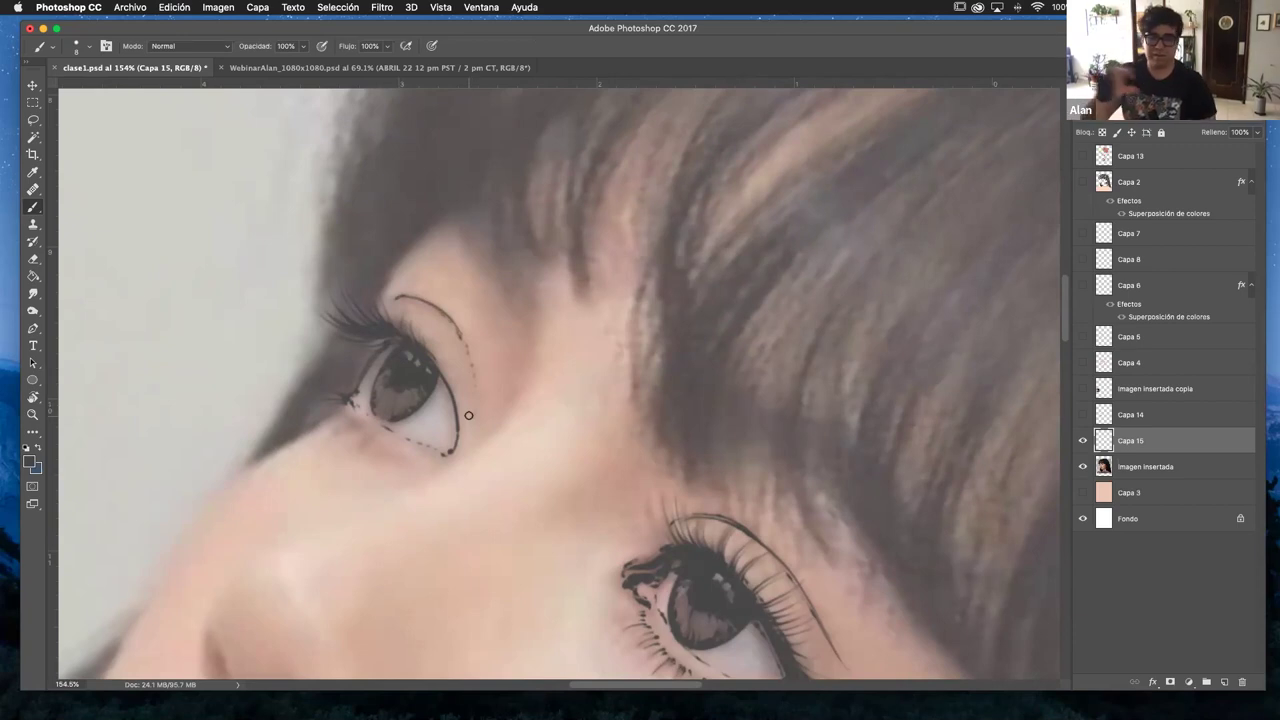
- Rotate the canvas back and trace the face edge beside the far eye, from the hair down to the outer lashes
key("r")
left_click_drag(629, 302, 519, 232)
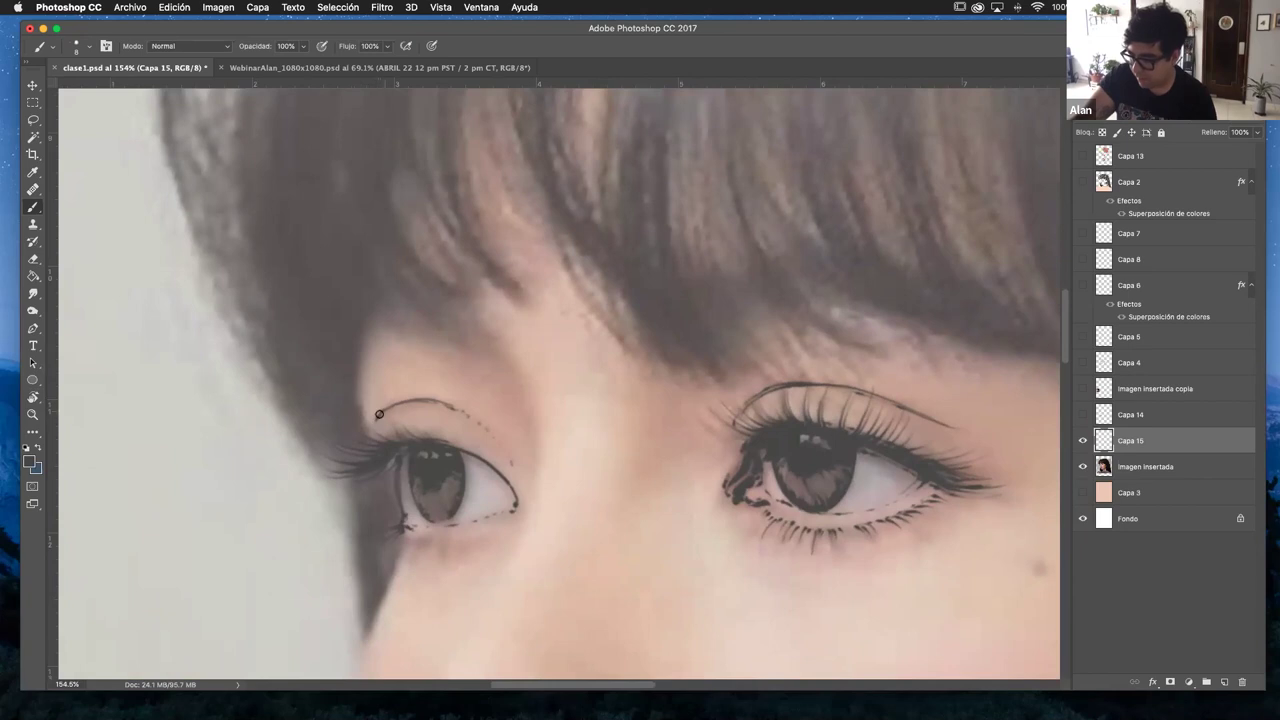
left_click_drag(367, 323, 356, 392)
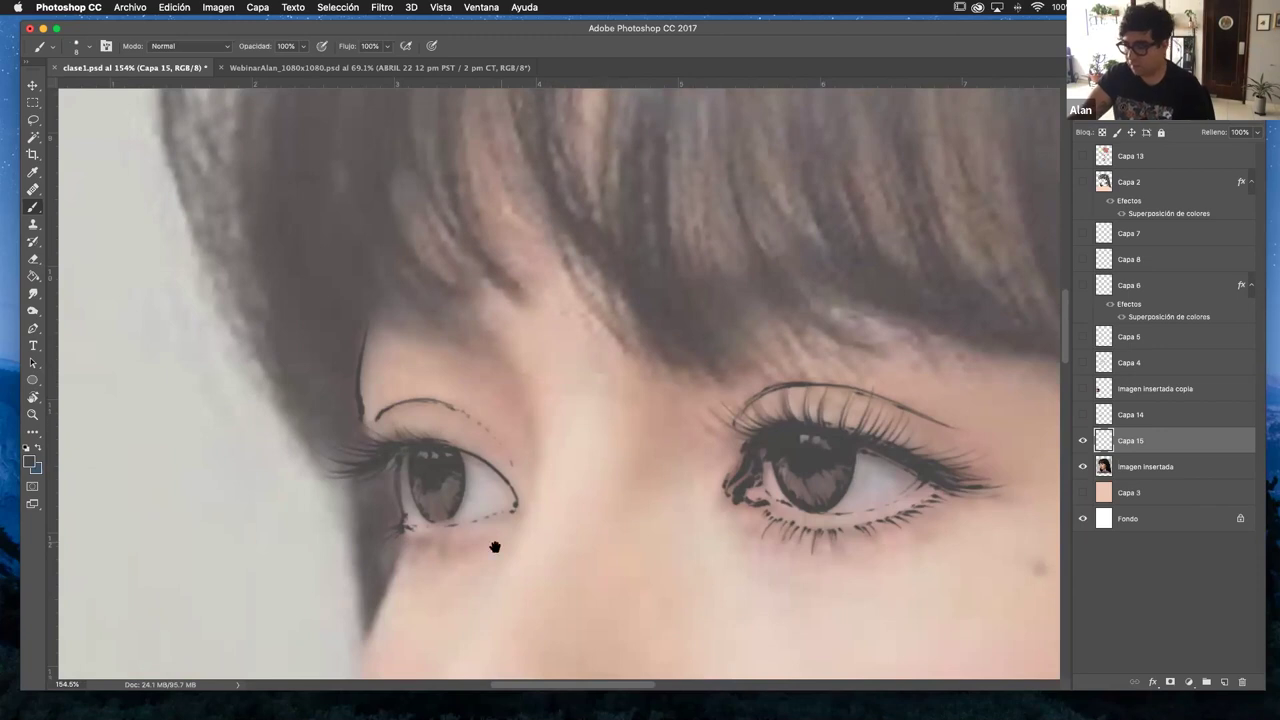
left_click_drag(497, 543, 471, 446)
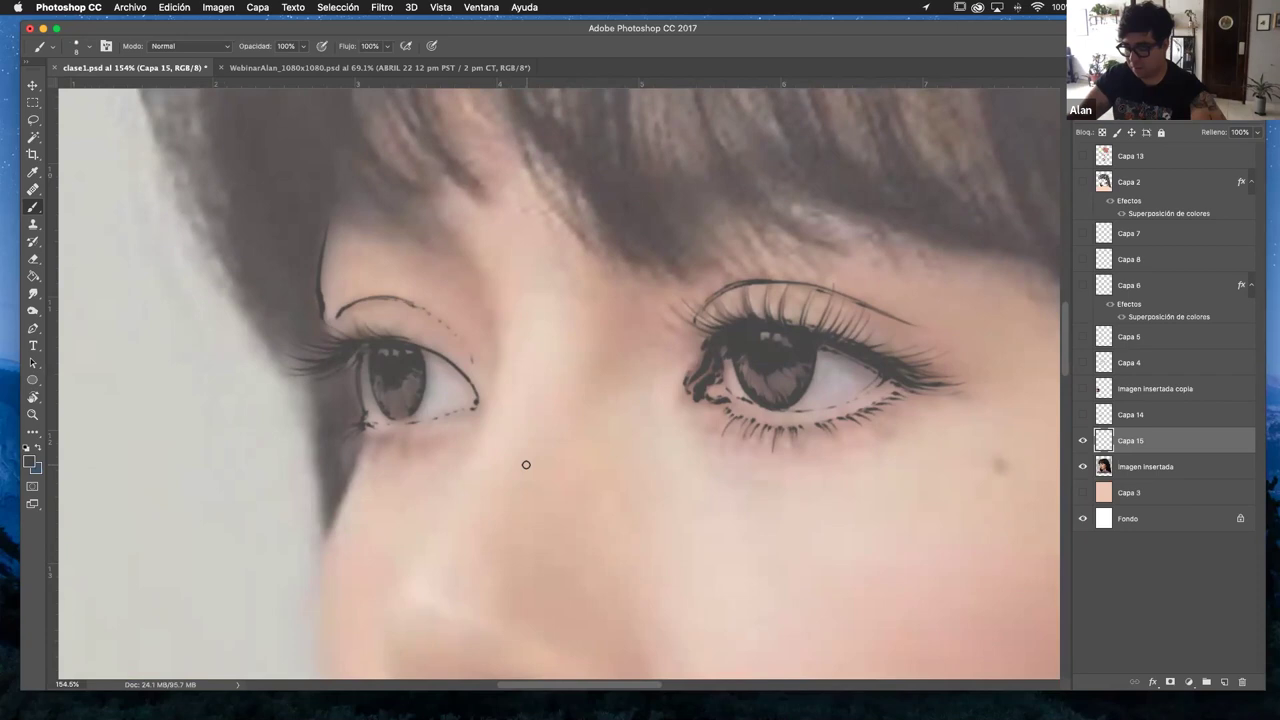
- Check the brush's foreground color in the color picker, keep it as is, and return to the Brush tool
left_click(31, 460)
left_click_drag(808, 366, 661, 170)
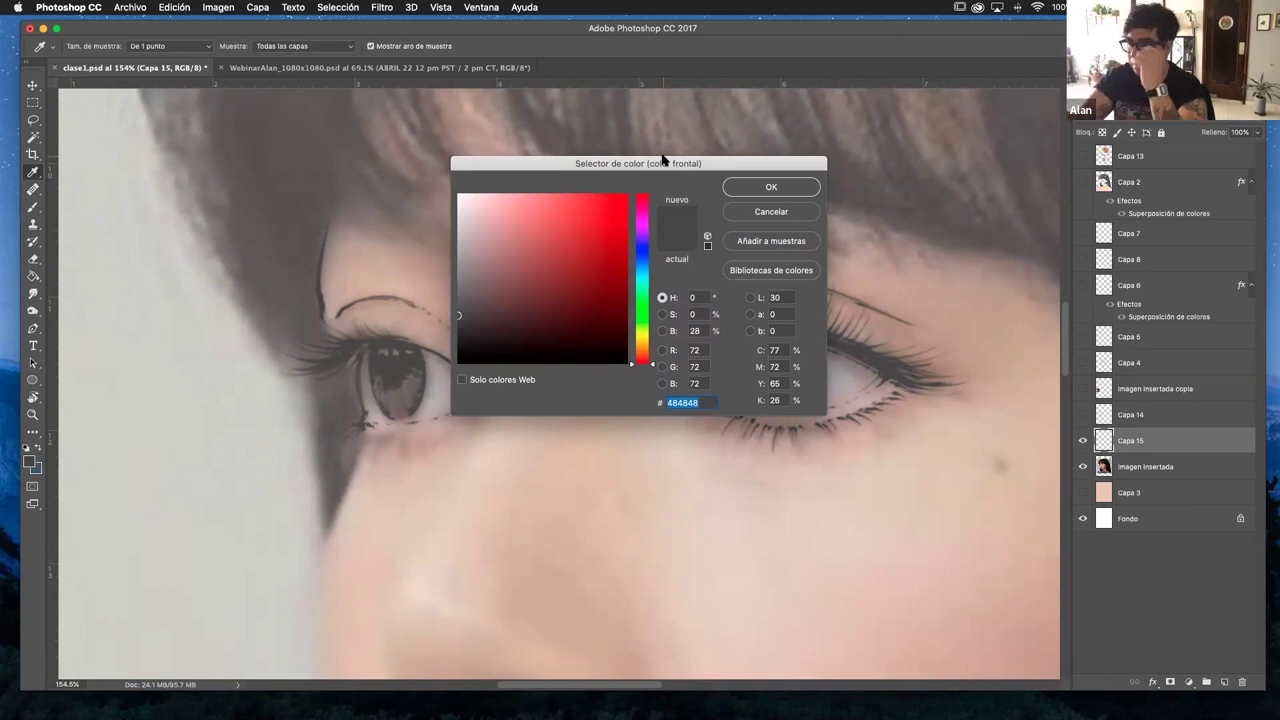
left_click_drag(674, 163, 636, 215)
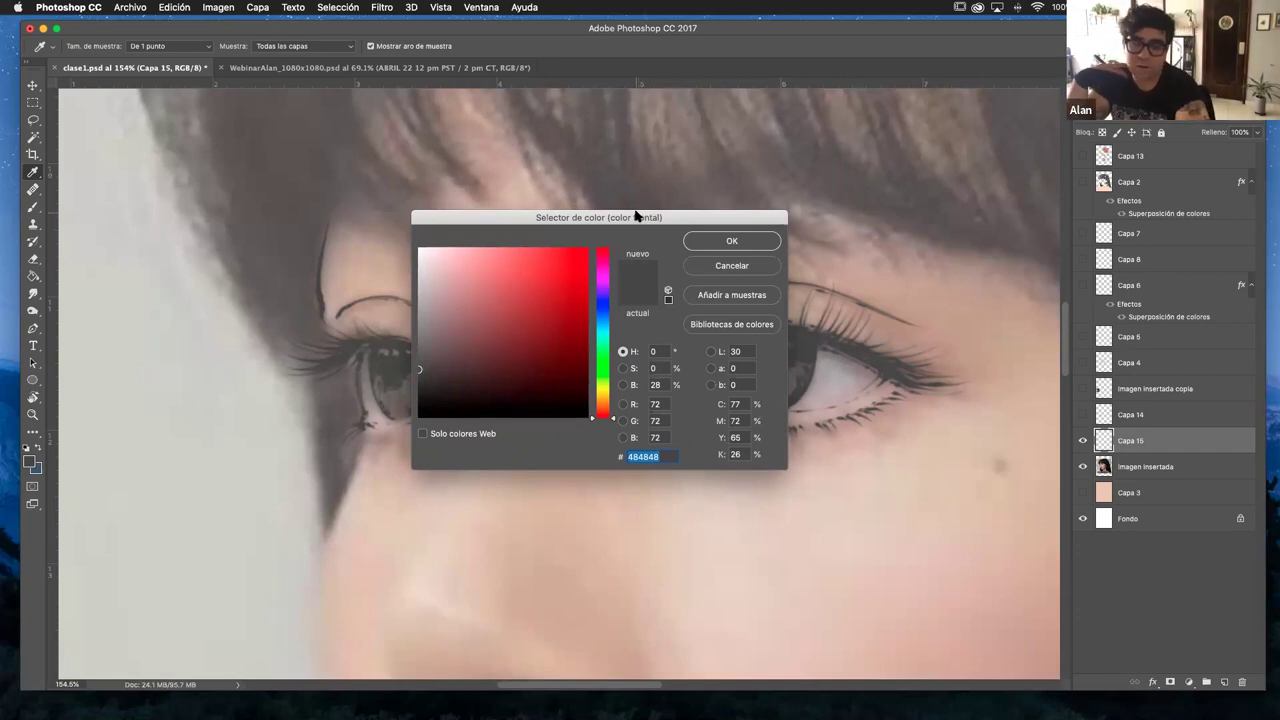
left_click(742, 236)
key("b")
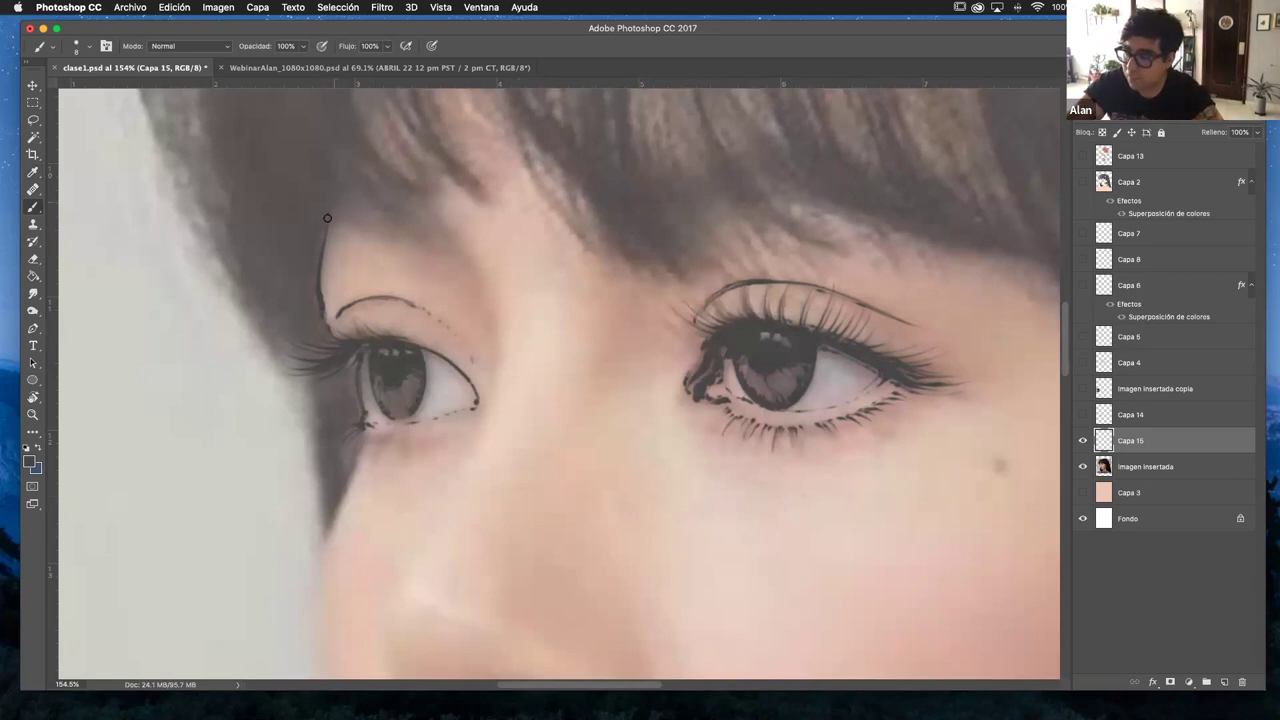
- Draw short lashes below the outer half of the far eye's lower lid
scroll(560, 326, "down", 5)
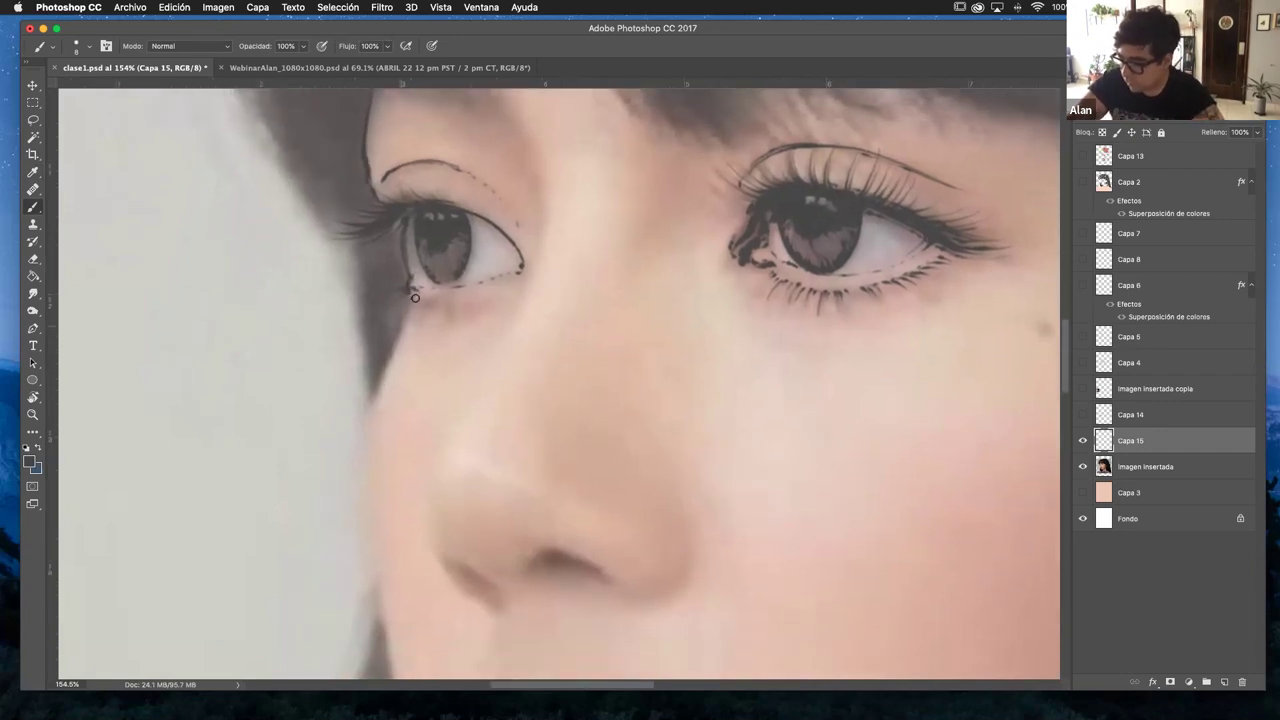
mouse_move(420, 300)
left_mouse_down()
mouse_move(415, 311)
mouse_move(436, 309)
left_mouse_up()
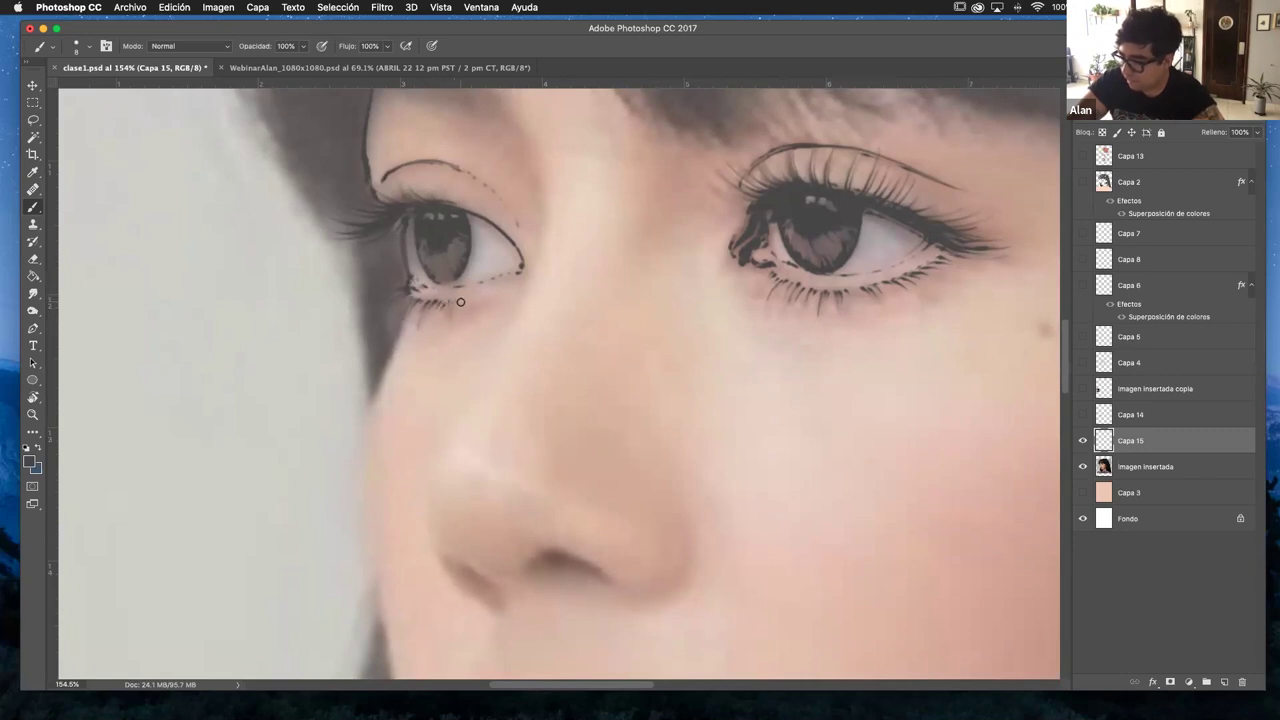
left_click_drag(403, 306, 379, 379)
- Trace the far cheek's contour from below the far eye's outer lashes down past the mouth to the chin
left_click(34, 415)
left_click_drag(618, 379, 530, 362)
key("r")
left_click_drag(709, 371, 569, 422)
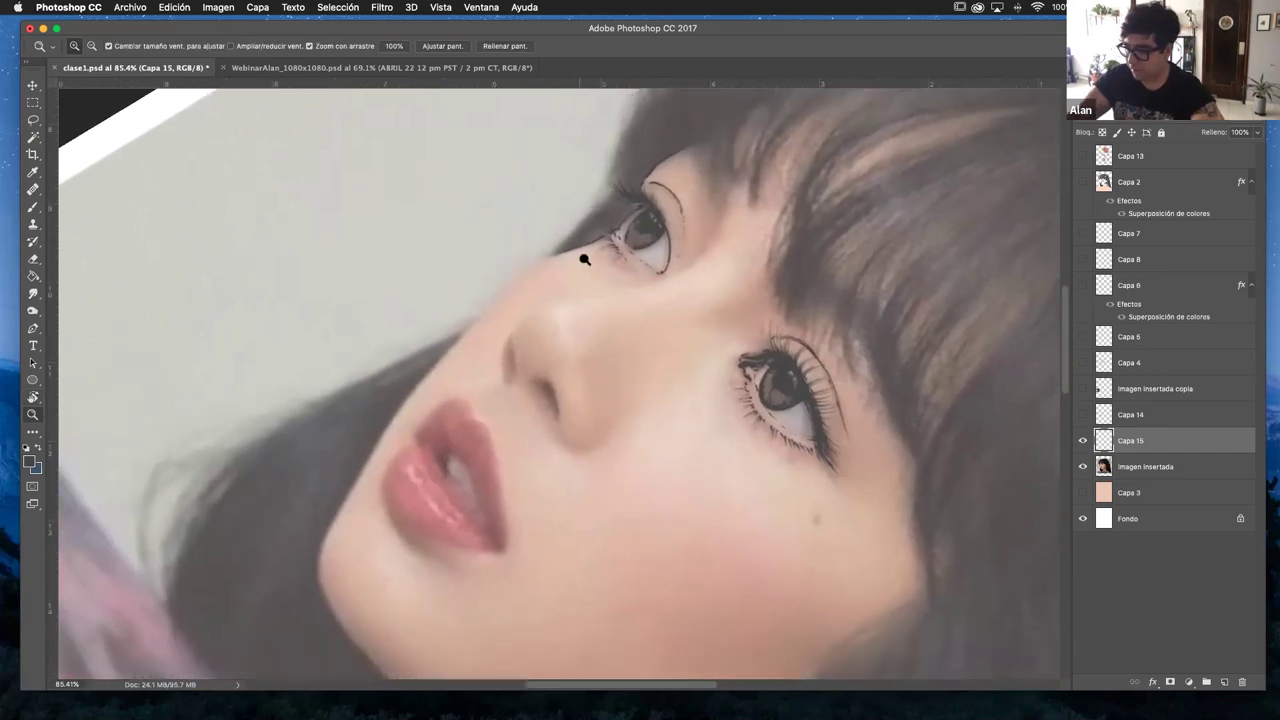
key("b")
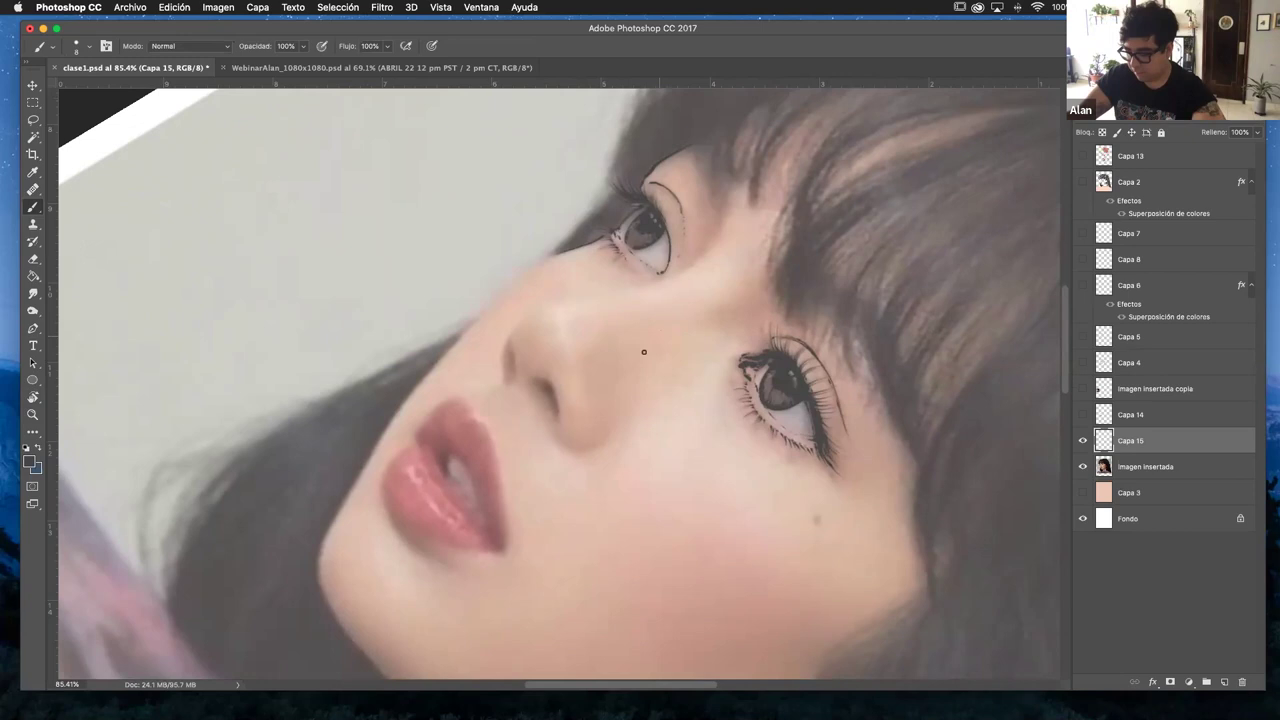
scroll(644, 352, "down", 2)
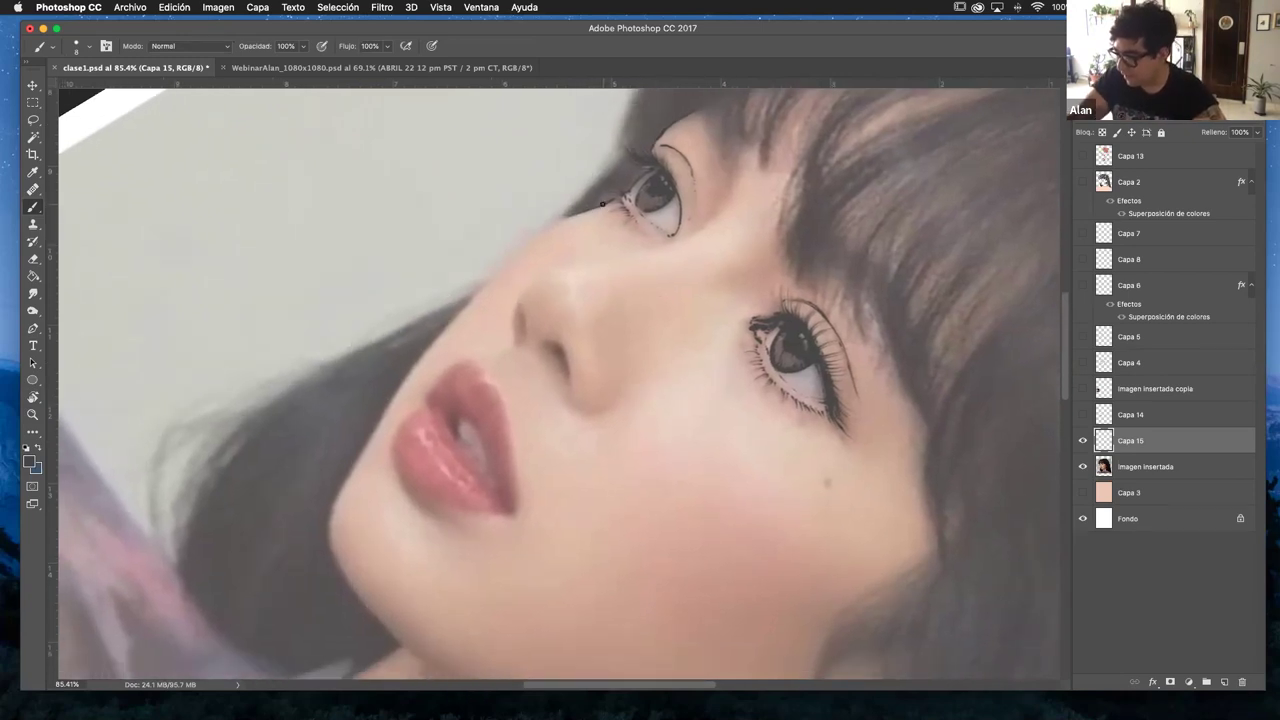
left_click_drag(563, 218, 463, 303)
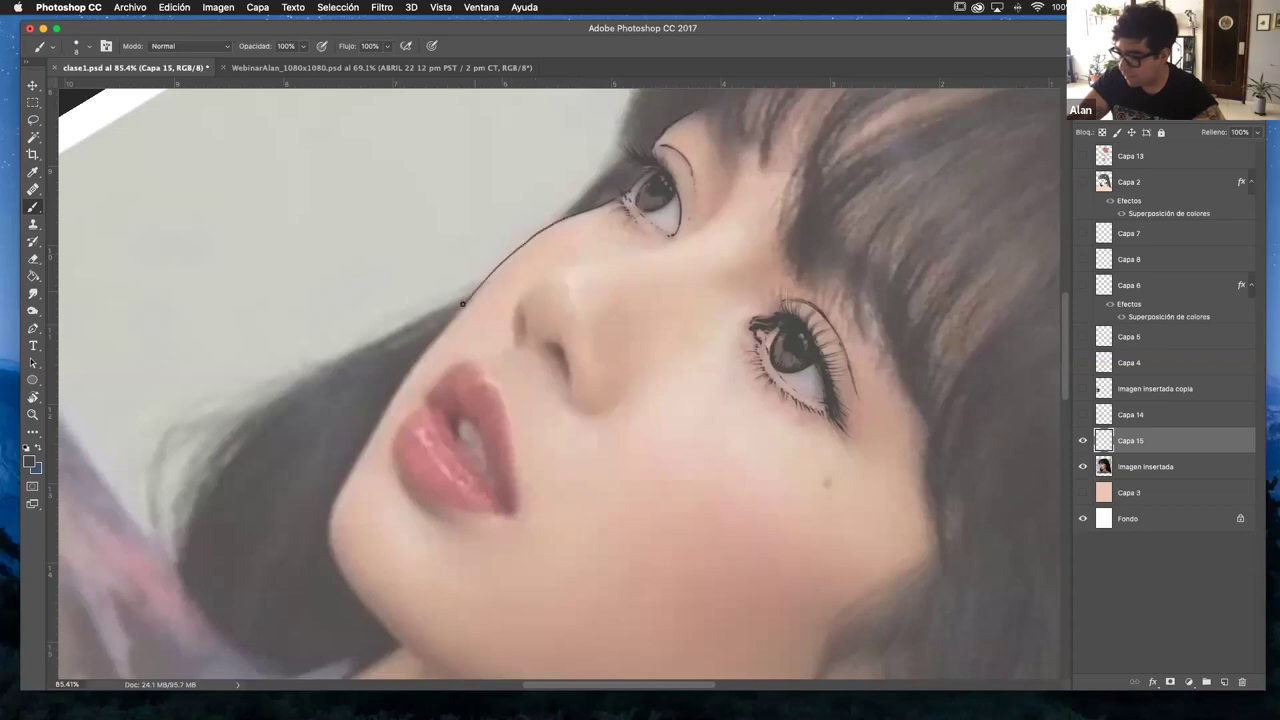
left_click_drag(378, 417, 339, 494)
- Go over the far cheek contour between the cheek and the chin to thicken and smooth the line
key("r")
left_click_drag(657, 300, 533, 226)
scroll(507, 356, "down", 4)
left_click_drag(698, 306, 620, 266)
scroll(586, 420, "up", 2)
key("z")
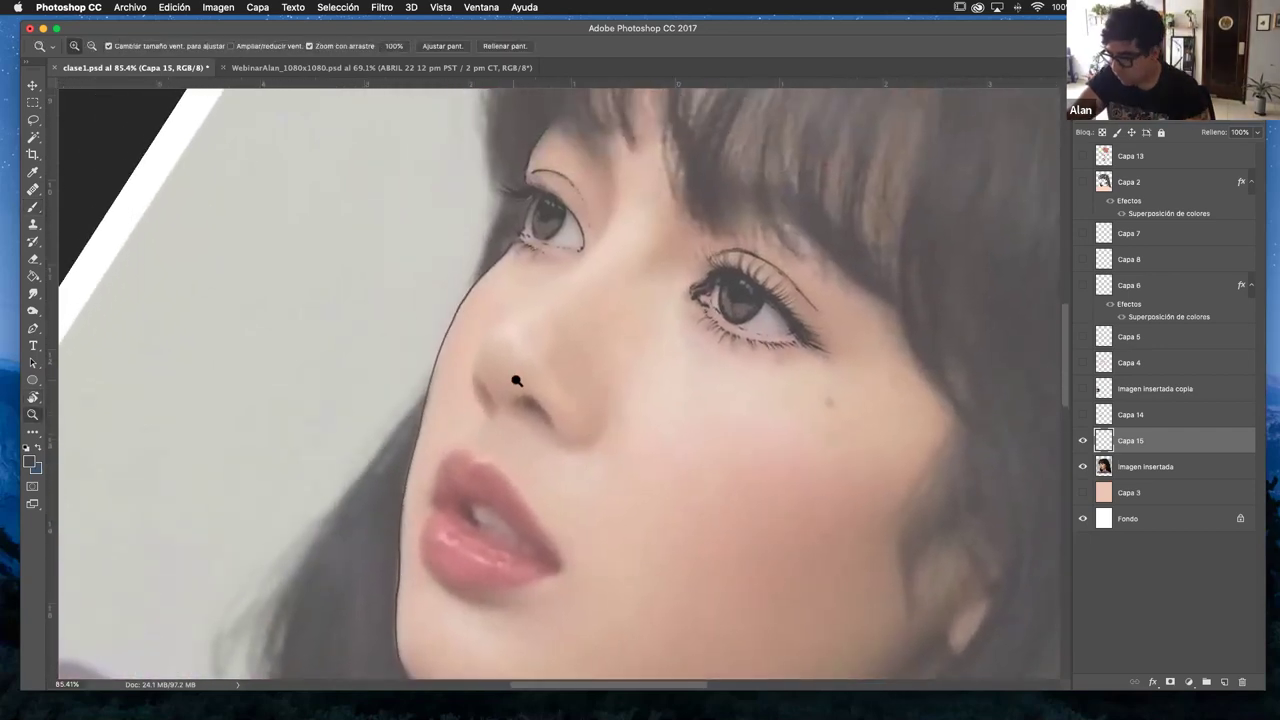
left_click_drag(516, 381, 534, 380)
key("b")
key("r")
left_click_drag(596, 318, 615, 358)
key("b")
left_click_drag(469, 446, 514, 475)
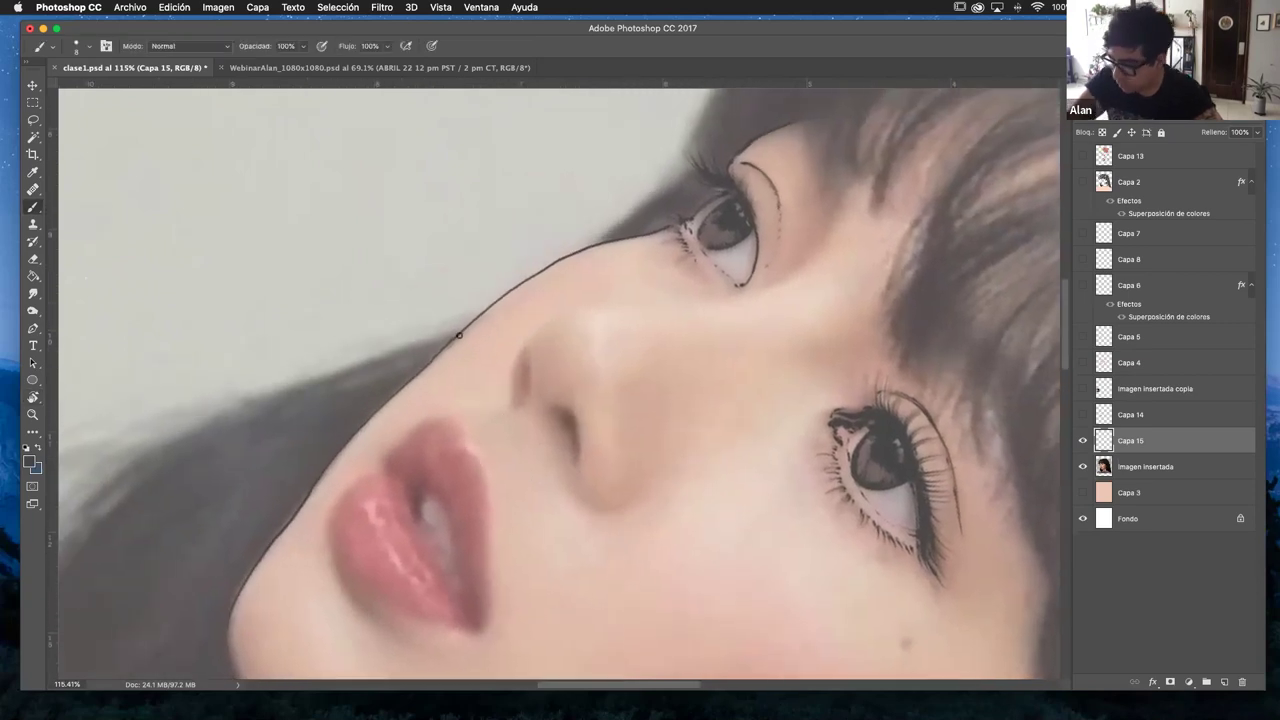
left_click_drag(416, 371, 376, 409)
left_click_drag(327, 463, 304, 497)
left_click_drag(264, 551, 227, 640)
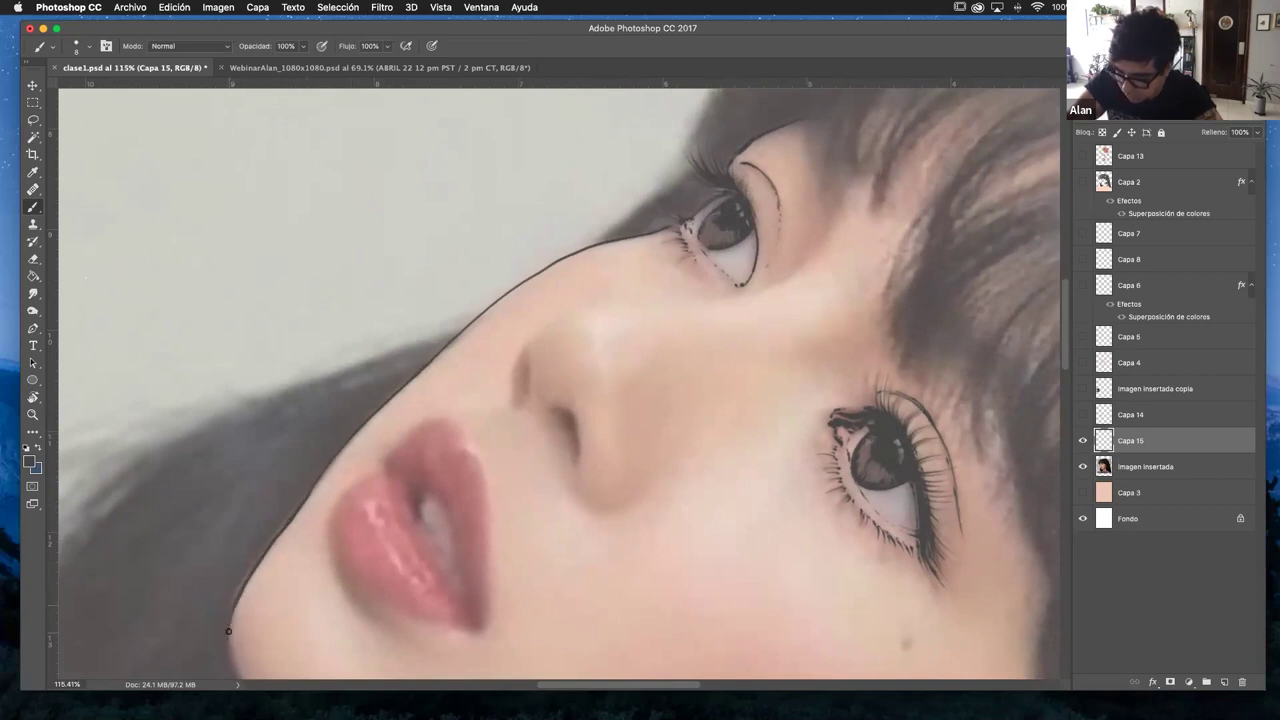
- Trace the chin's tip and the start of the jaw beneath it, letting the line taper off over the neck
key("r")
mouse_move(589, 280)
left_mouse_down()
mouse_move(582, 254)
mouse_move(423, 214)
left_mouse_up()
key("b")
left_click_drag(655, 293, 414, 186)
key("r")
mouse_move(656, 306)
left_mouse_down()
mouse_move(648, 445)
mouse_move(660, 460)
left_mouse_up()
key("b")
left_click_drag(325, 215, 348, 299)
left_click_drag(370, 346, 400, 397)
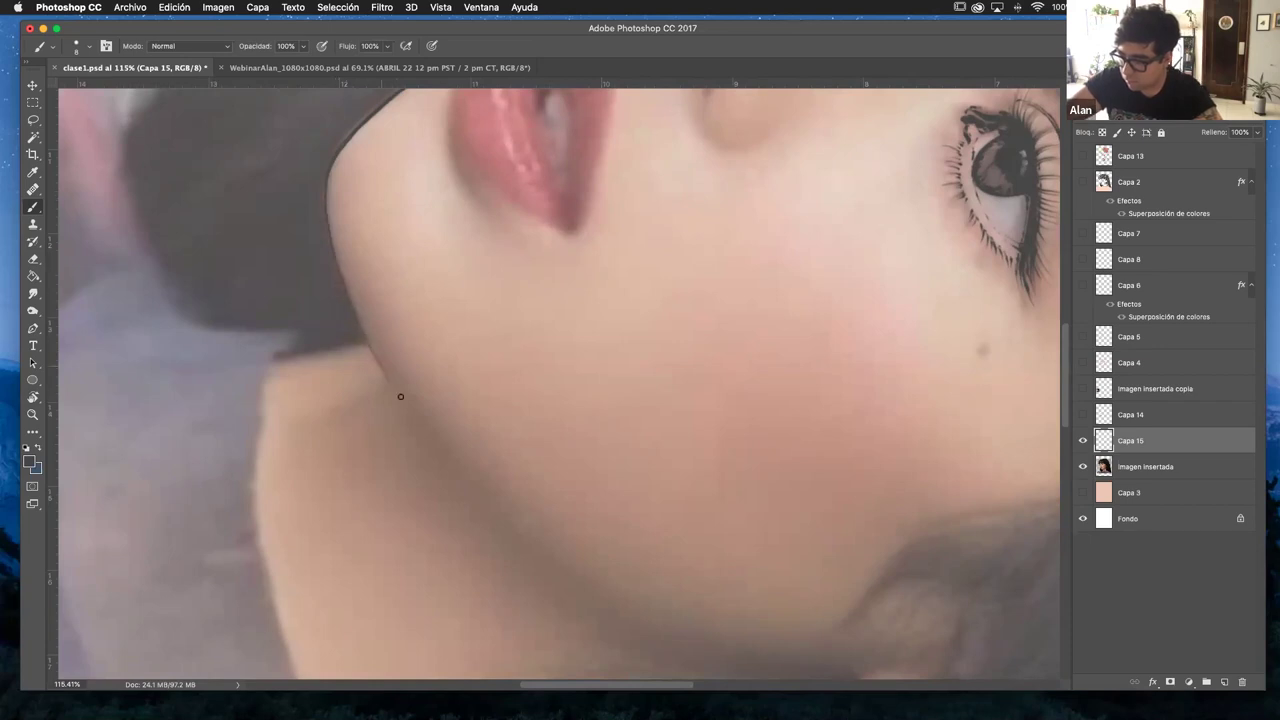
- Hide and show the Imagen insertada layer to check the chin line on white
left_click_drag(603, 371, 697, 391)
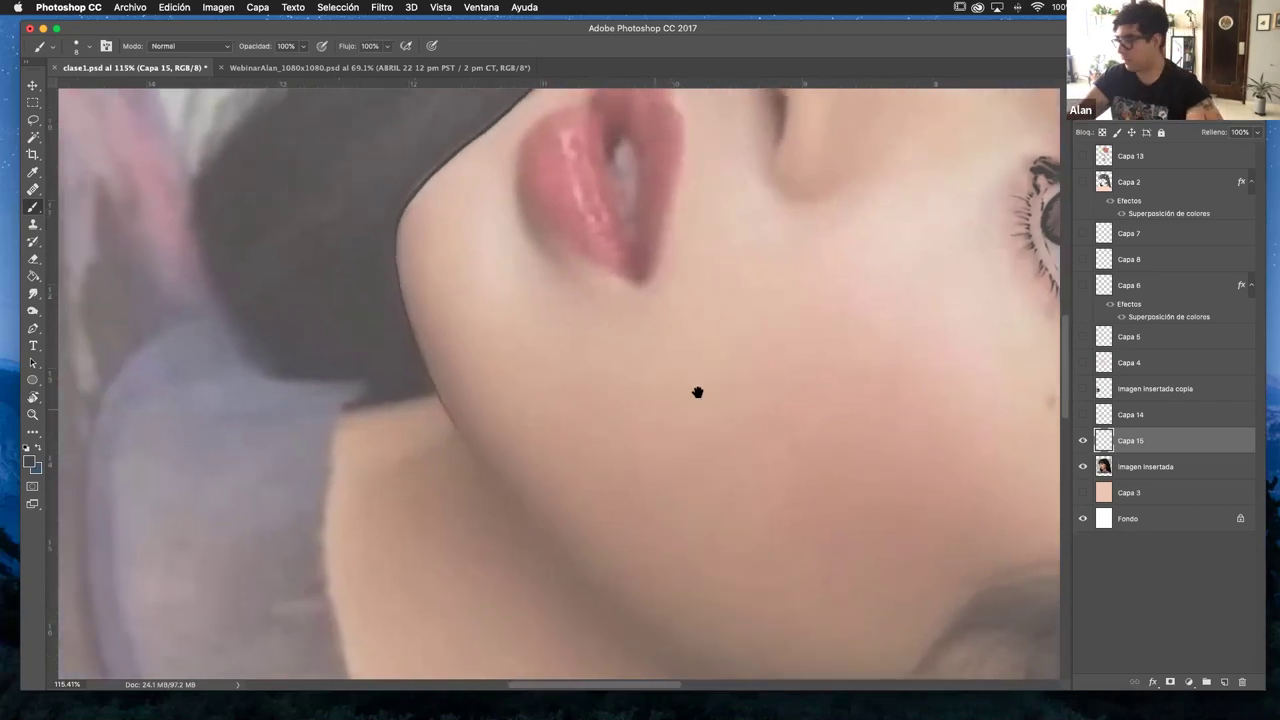
left_click(1082, 466)
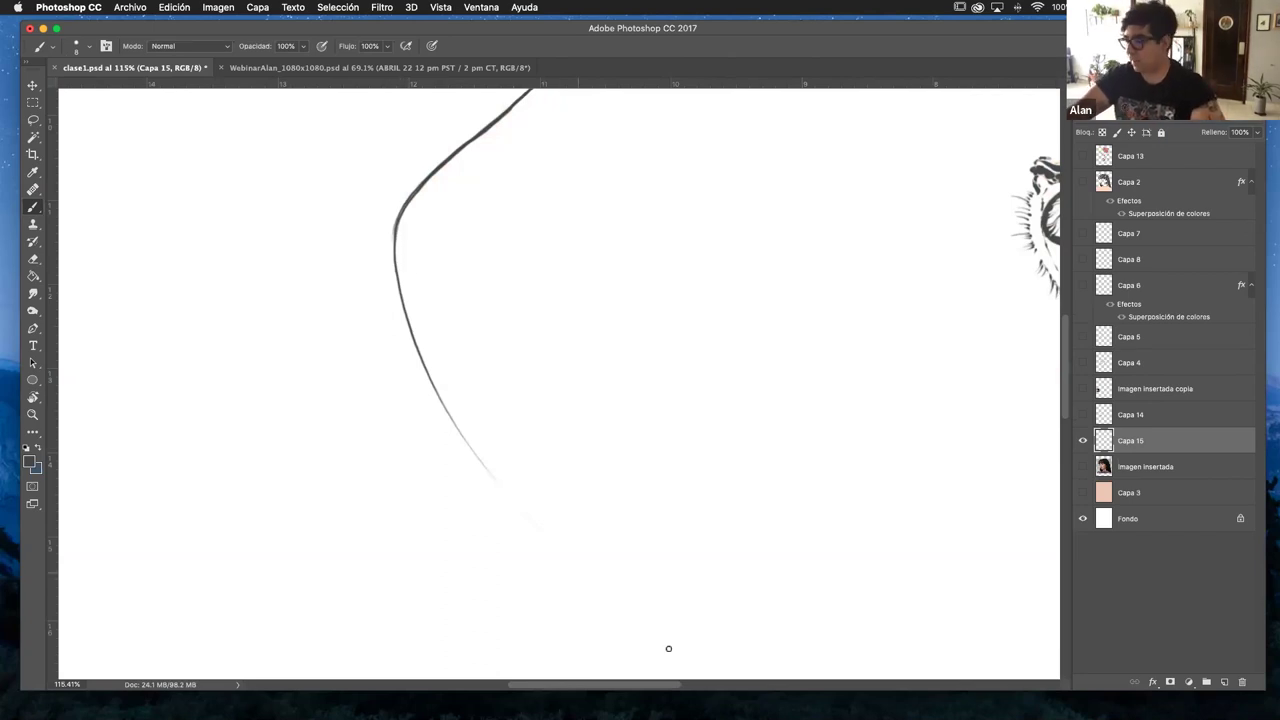
left_click(1082, 466)
- Try to trace the jawline from the end of the chin line up toward the earlobe
left_click_drag(677, 377, 478, 240)
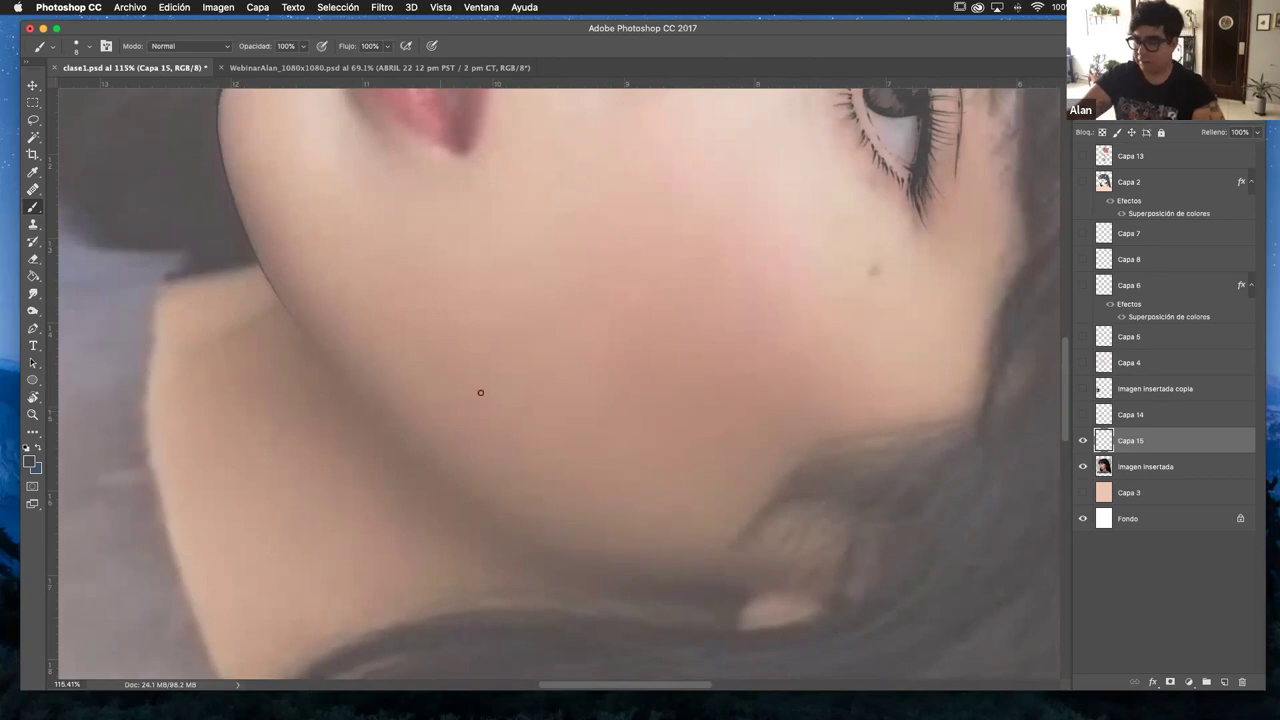
key("r")
left_click_drag(571, 266, 448, 222)
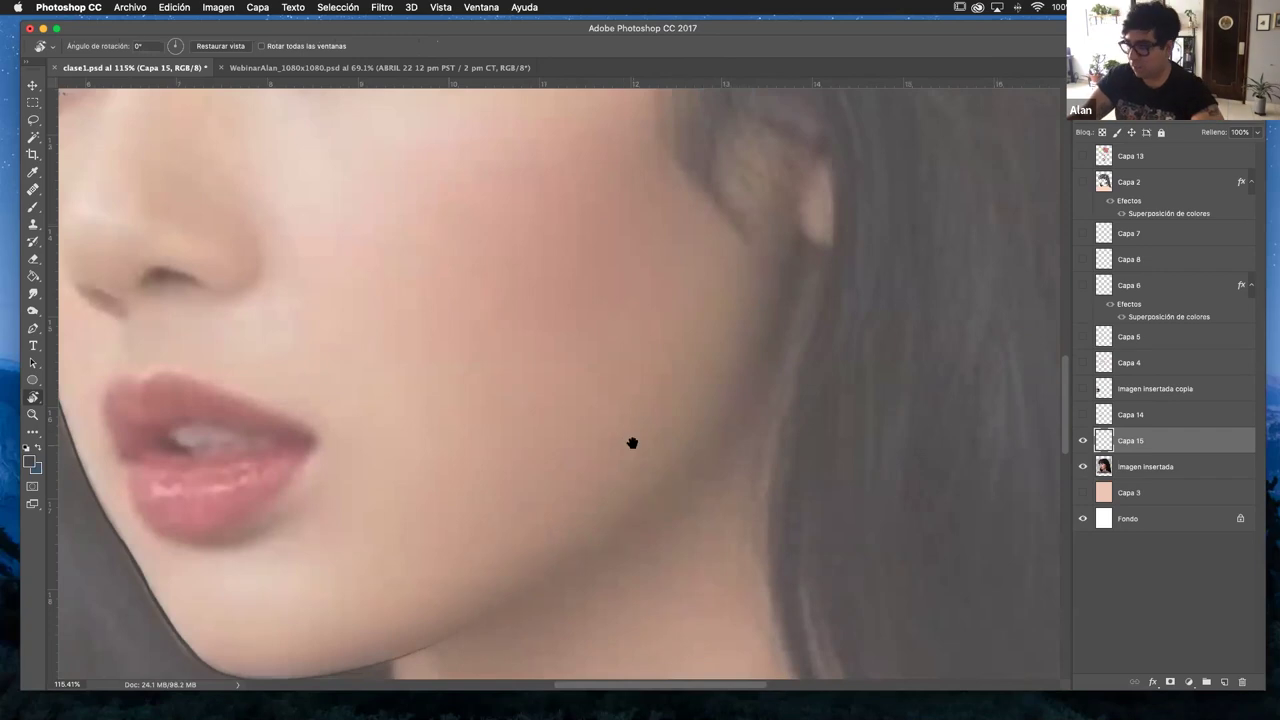
left_click_drag(631, 440, 583, 366)
key("b")
mouse_move(449, 543)
left_mouse_down()
mouse_move(623, 429)
mouse_move(708, 290)
left_mouse_up()
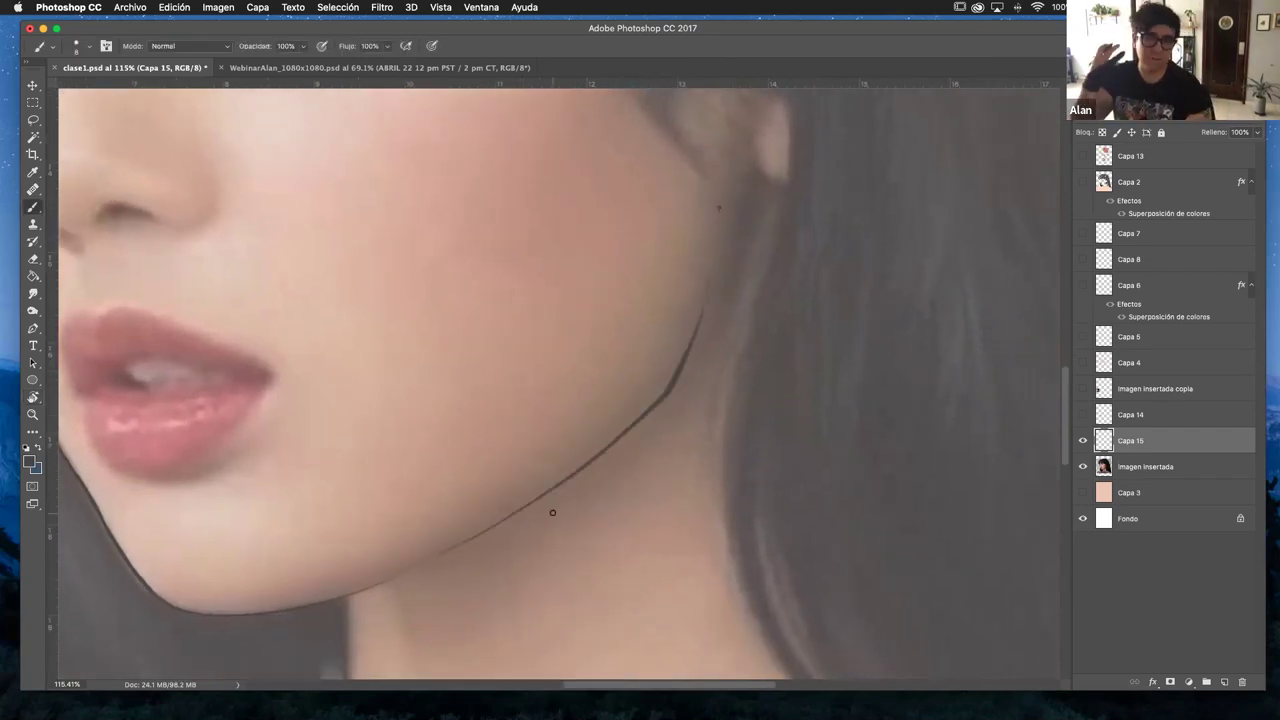
key("super+z")
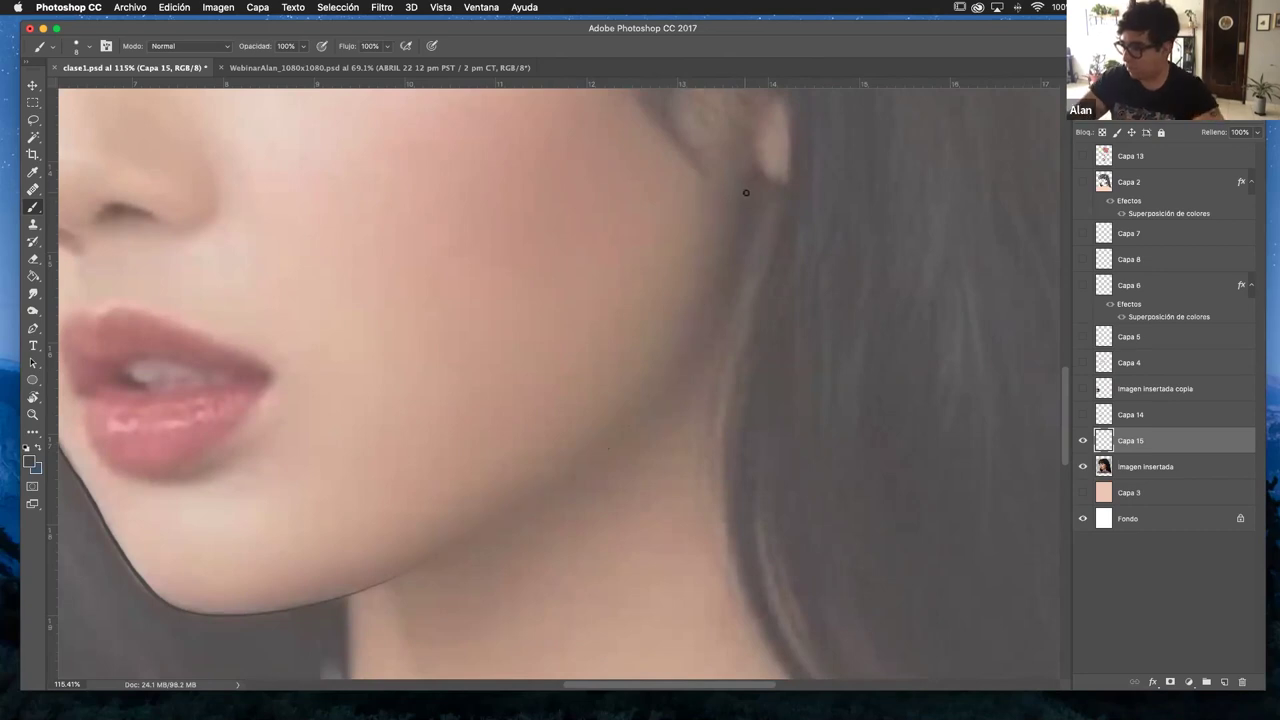
- Trace the jaw's upper part from just below the earlobe downward, fading out toward the chin
scroll(746, 192, "right", 3)
scroll(746, 192, "up", 1)
mouse_move(592, 247)
left_mouse_down()
mouse_move(513, 456)
mouse_move(586, 245)
left_mouse_up()
key("super+z")
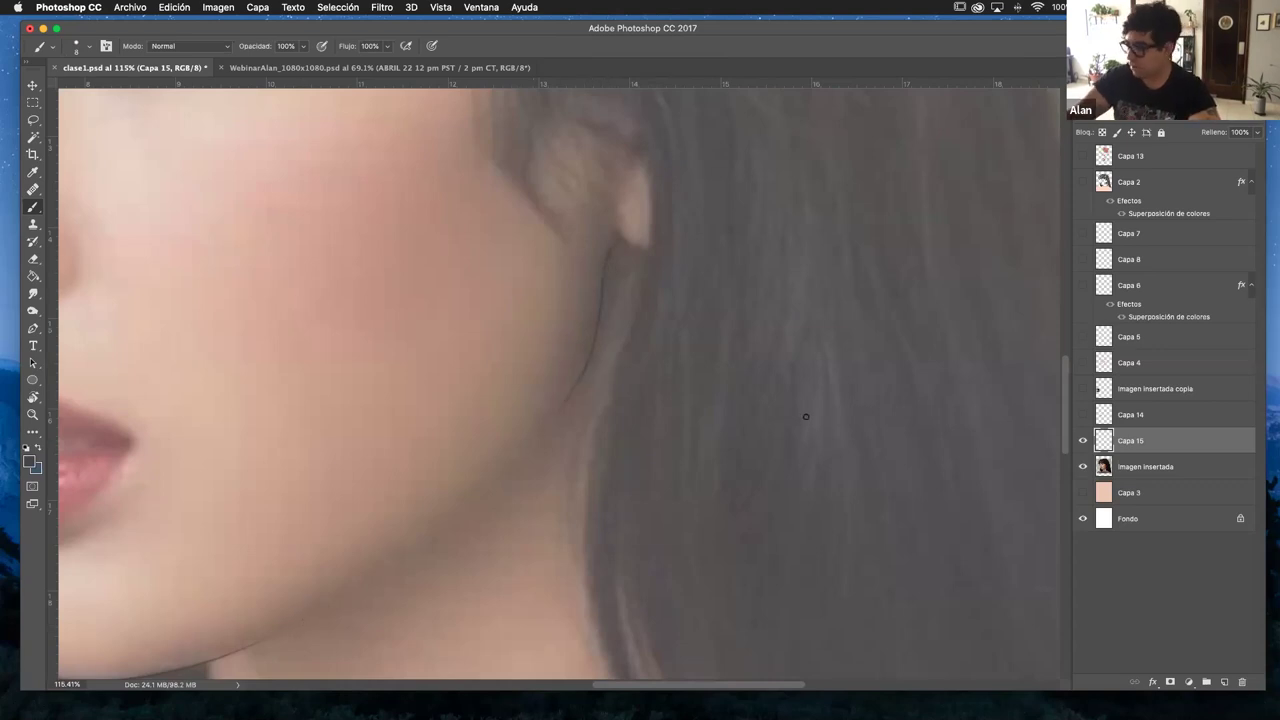
- Hide the Imagen insertada layer and review the whole line art on the white background
left_click(1082, 466)
scroll(700, 330, "up", 3)
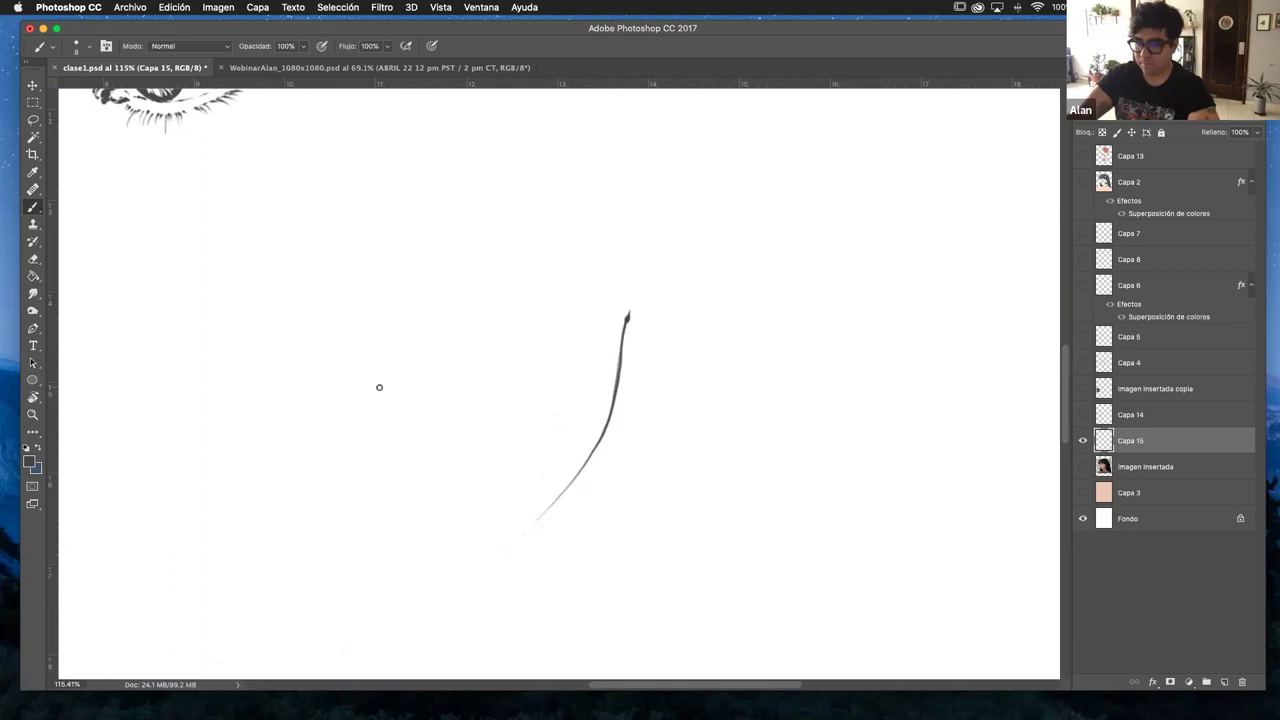
left_click(32, 414)
left_click(666, 391, "alt")
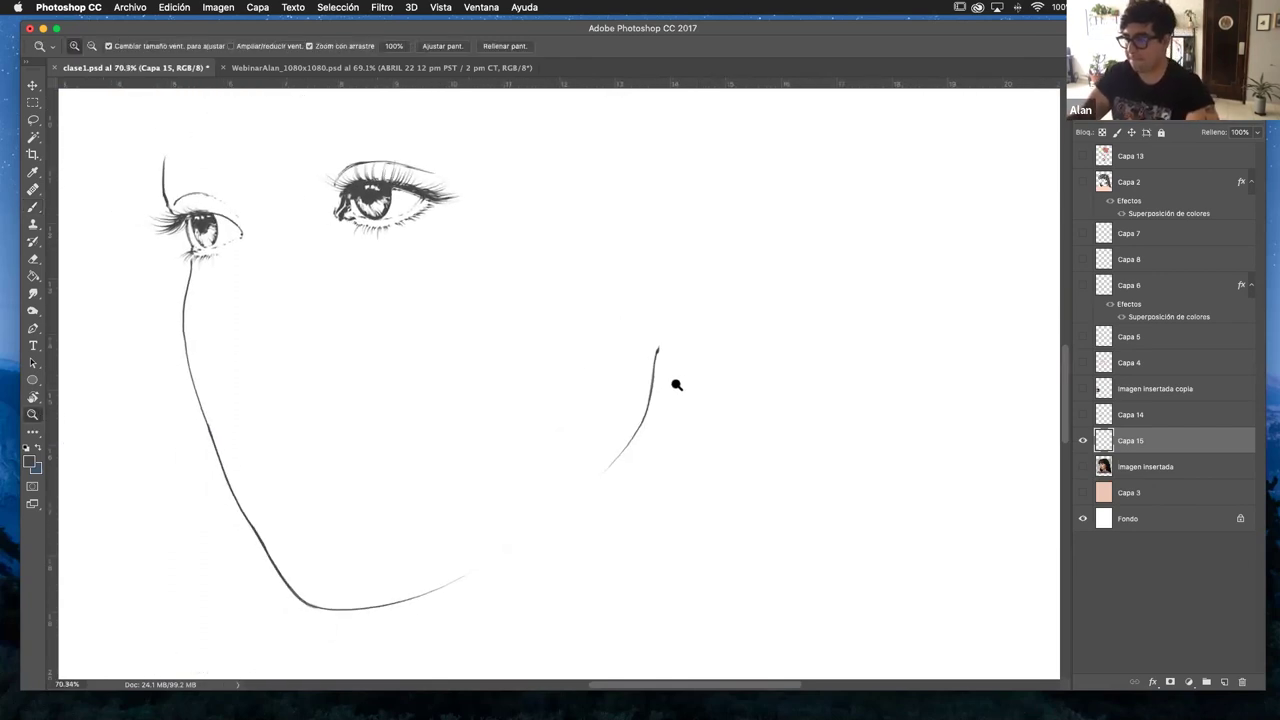
mouse_move(669, 389)
left_mouse_down()
mouse_move(665, 422)
mouse_move(679, 430)
mouse_move(709, 426)
mouse_move(703, 397)
left_mouse_up()
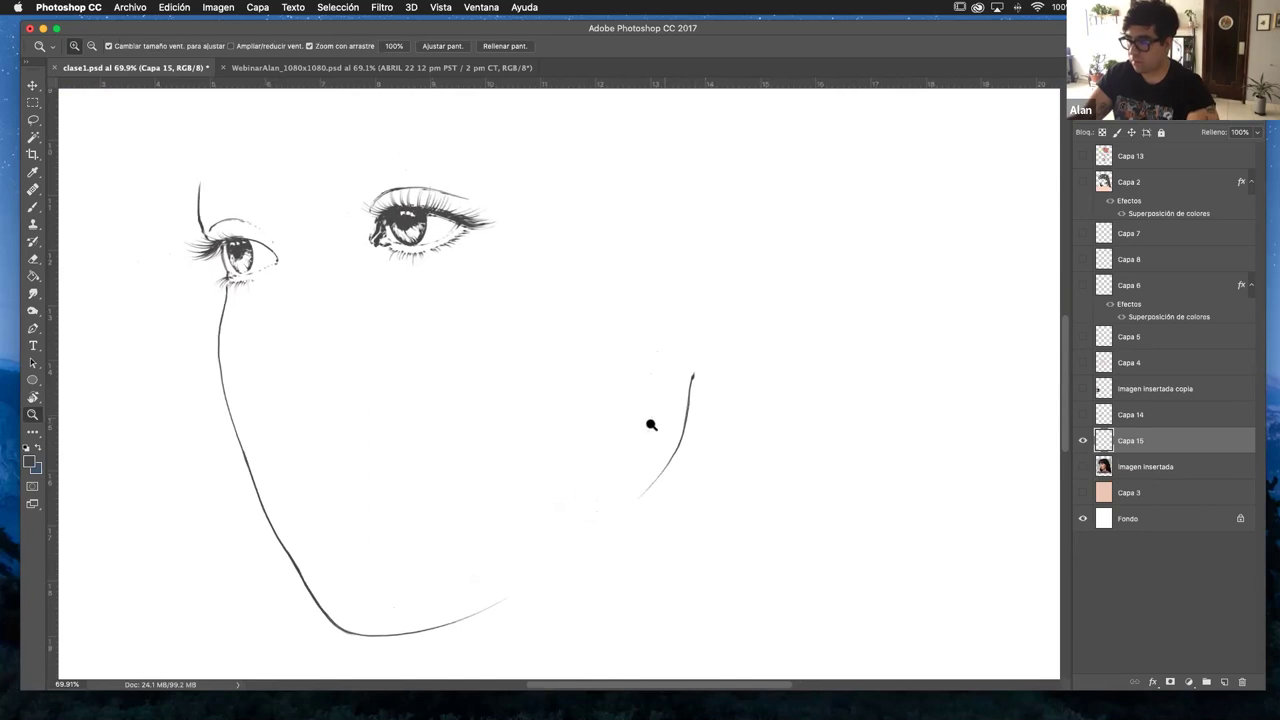
- Draw several practice curves in the empty cheek area, rotating the canvas between strokes to suit the hand's direction
key("b")
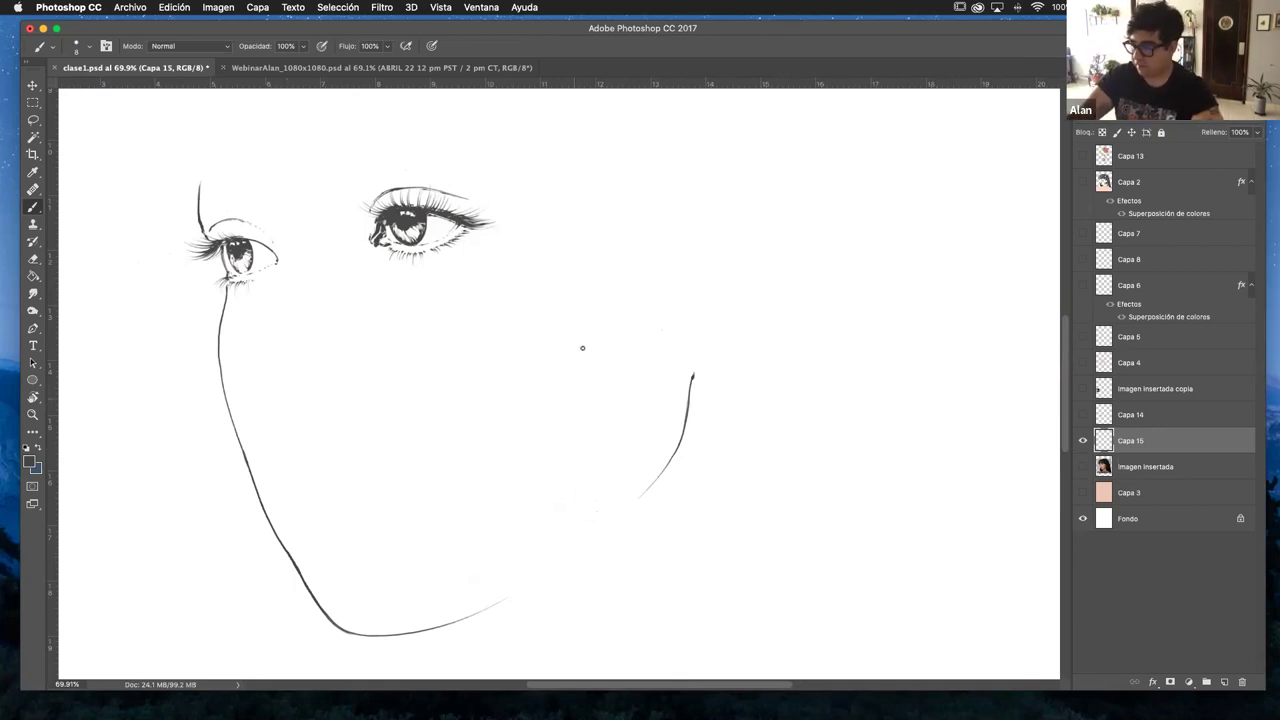
left_click(34, 397)
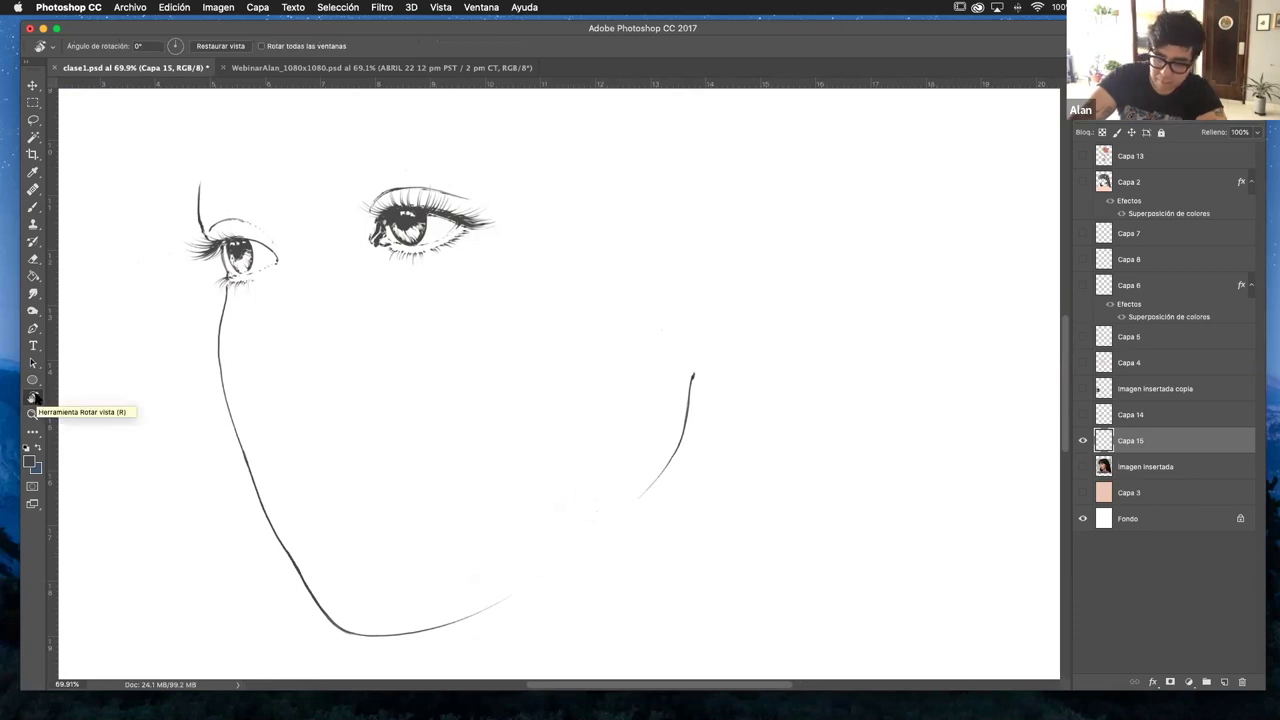
left_click_drag(637, 252, 646, 212)
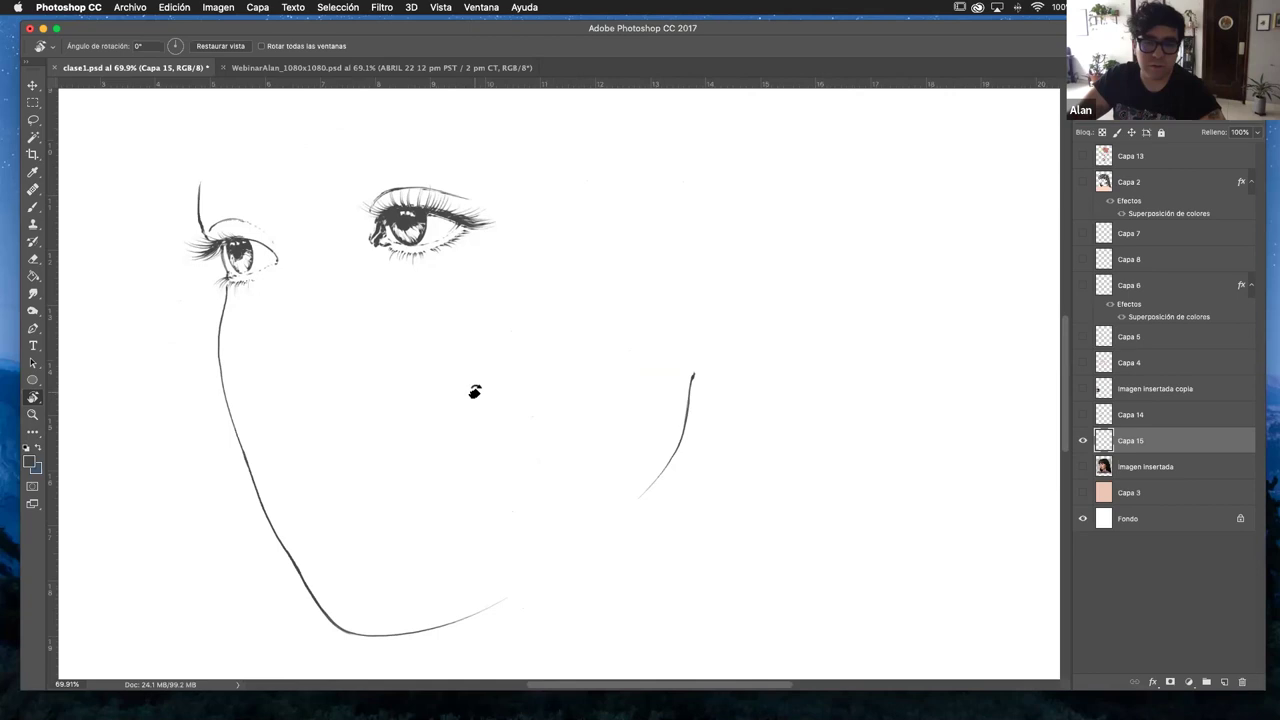
key("b")
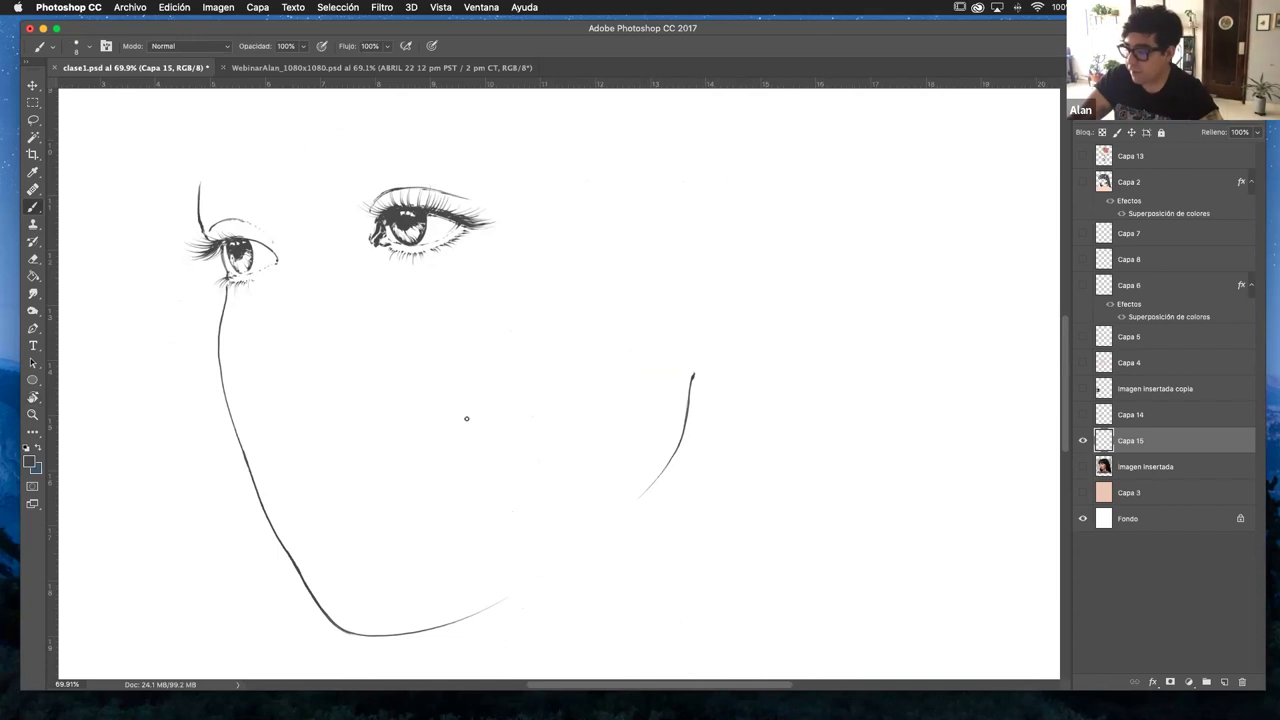
mouse_move(384, 494)
left_mouse_down()
mouse_move(524, 370)
mouse_move(576, 346)
left_mouse_up()
key("r")
mouse_move(567, 201)
left_mouse_down()
mouse_move(626, 409)
mouse_move(634, 317)
mouse_move(487, 300)
mouse_move(627, 407)
left_mouse_up()
key("b")
key("r")
mouse_move(671, 343)
left_mouse_down()
mouse_move(540, 237)
mouse_move(520, 237)
mouse_move(529, 242)
left_mouse_up()
key("b")
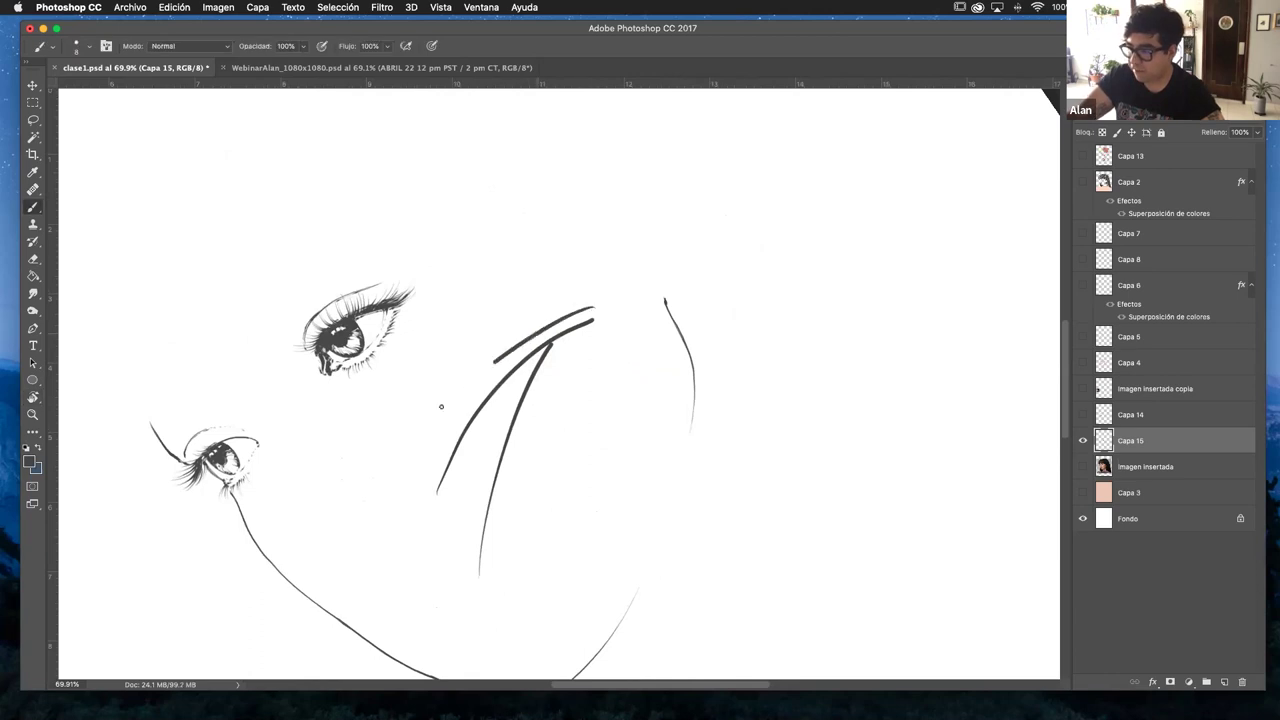
key("r")
left_click_drag(626, 263, 680, 398)
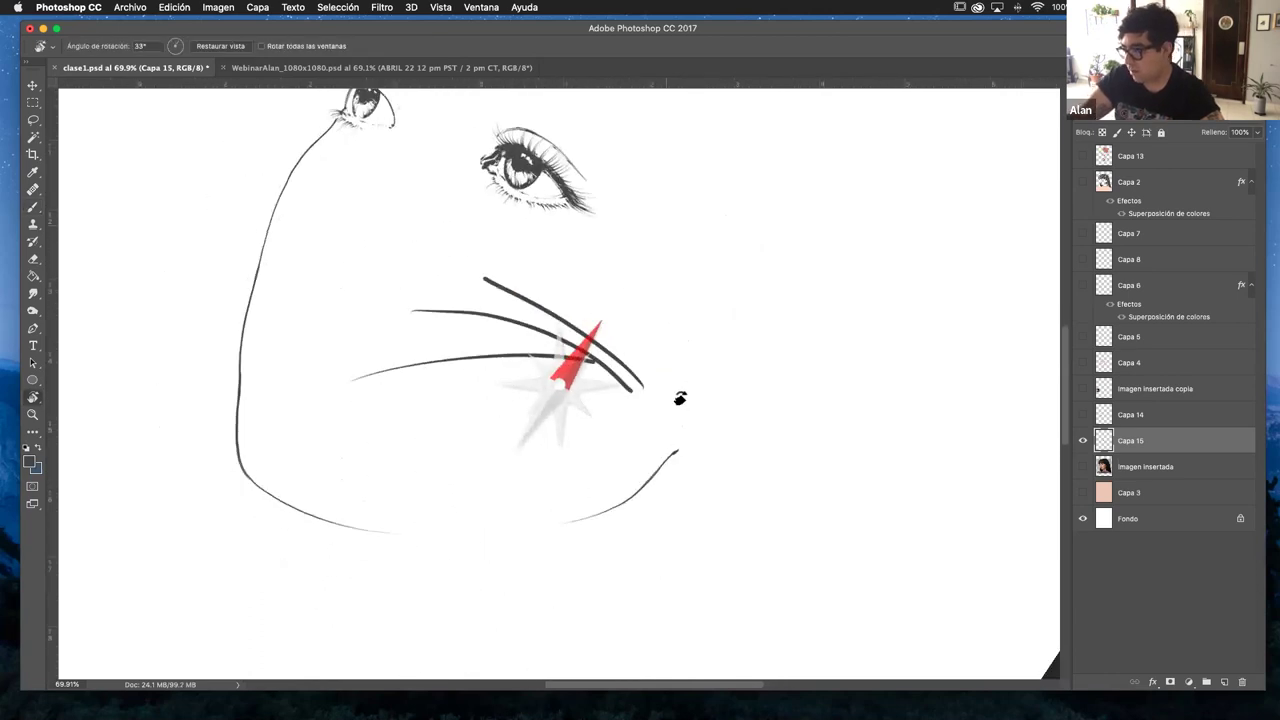
key("b")
left_click_drag(603, 400, 445, 498)
left_click_drag(601, 241, 673, 265)
key("Escape")
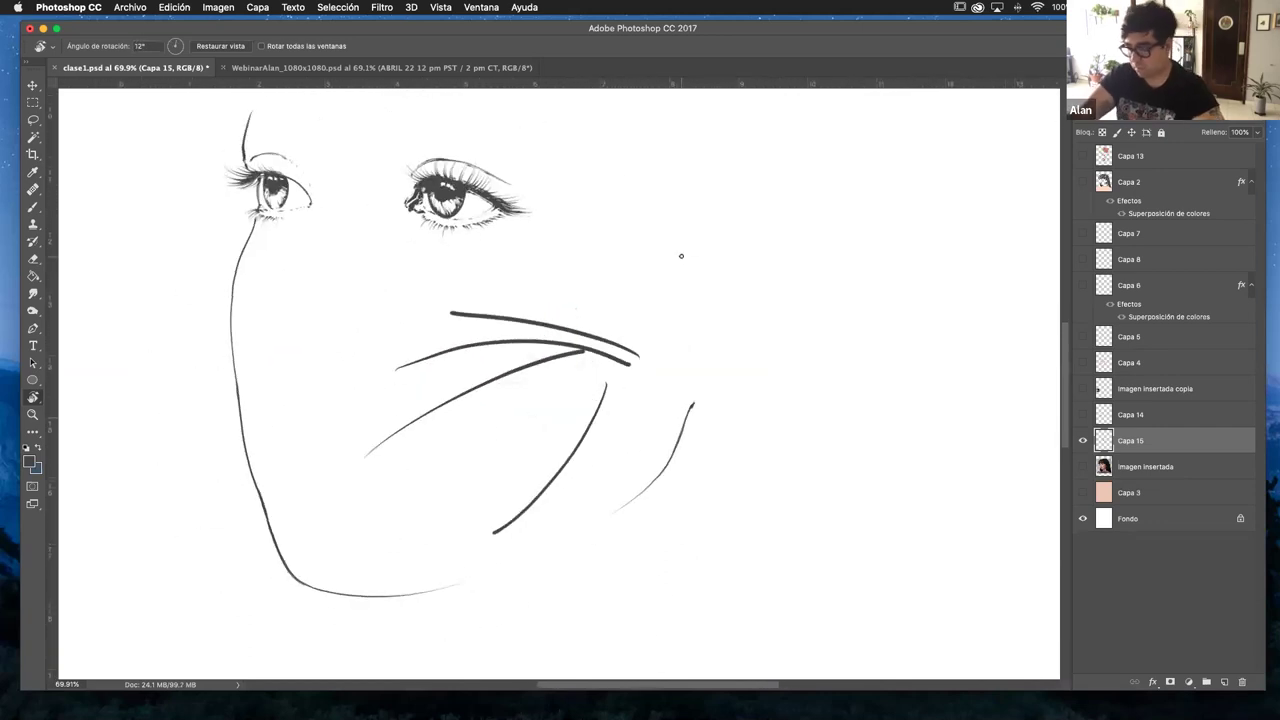
- Undo all the practice curves in the cheek area
key("b")
key("alt+super+z")
key("alt+super+z")
key("alt+super+z")
key("super+alt+z")
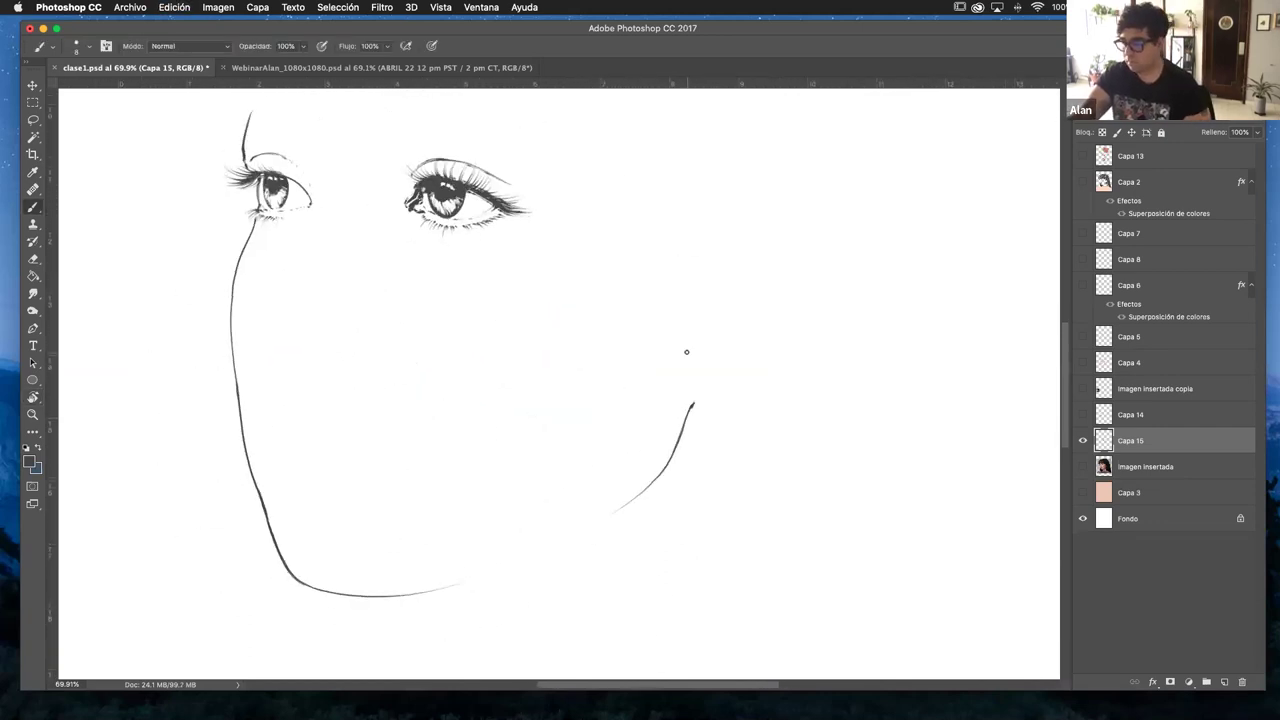
- Straighten the canvas, show the Imagen insertada layer again, and ink the shadows of both nostrils
key("r")
left_click_drag(698, 349, 680, 302)
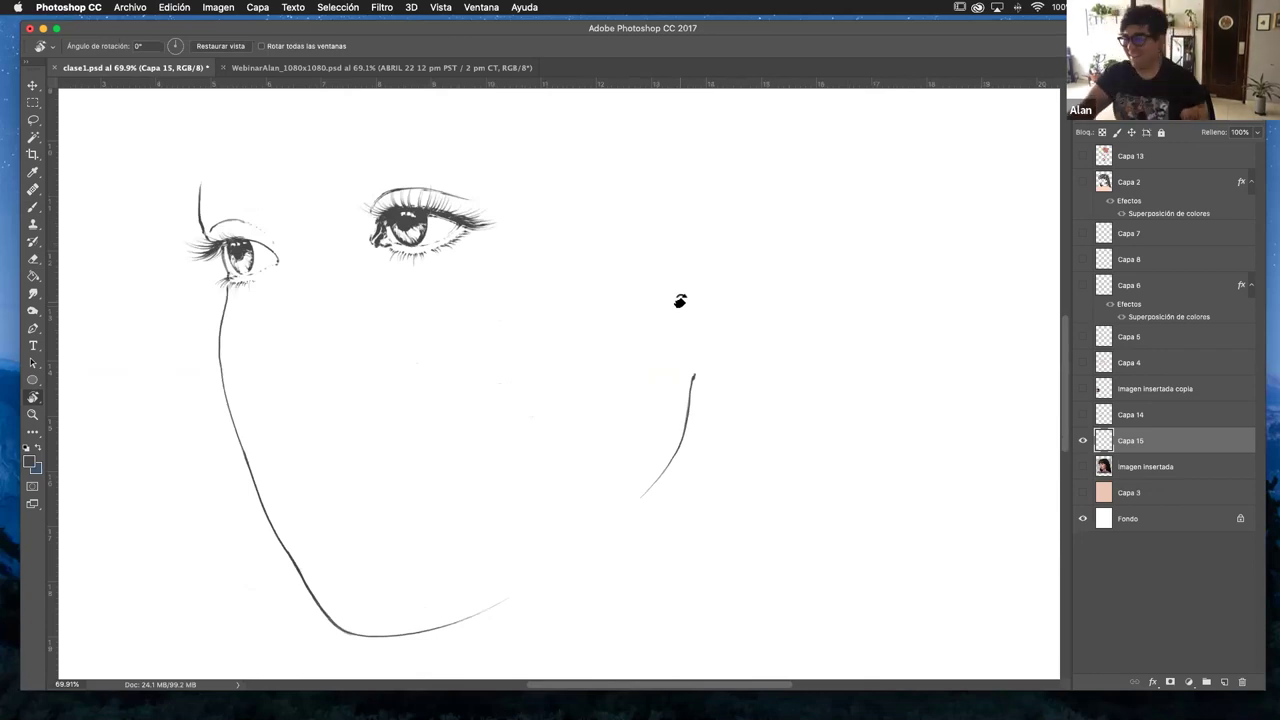
left_click(1082, 466)
left_click_drag(563, 400, 644, 388)
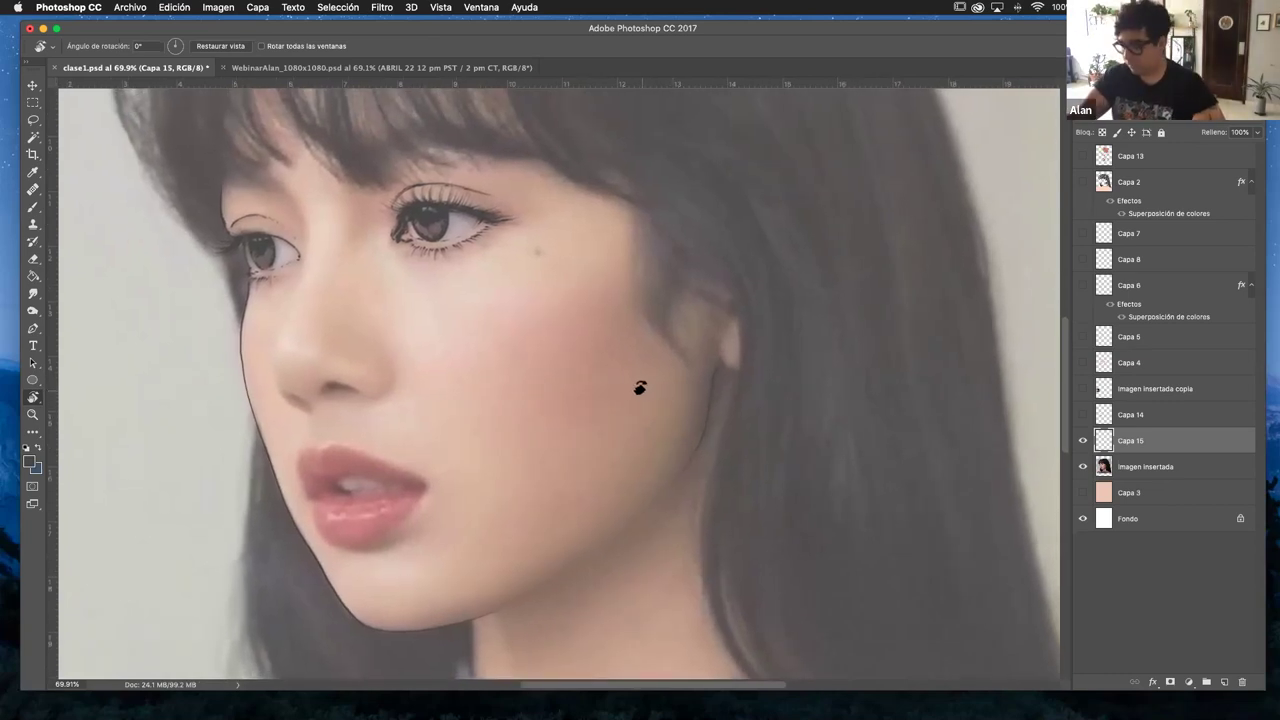
key("b")
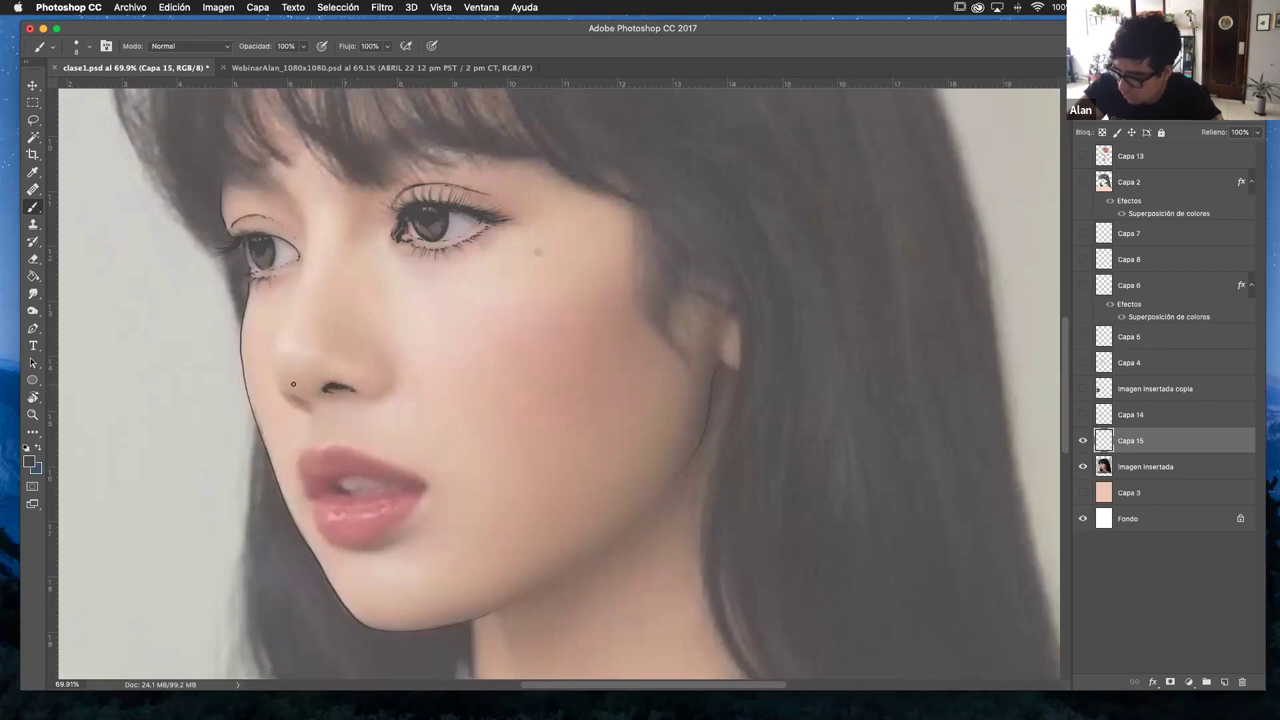
left_click_drag(302, 400, 294, 396)
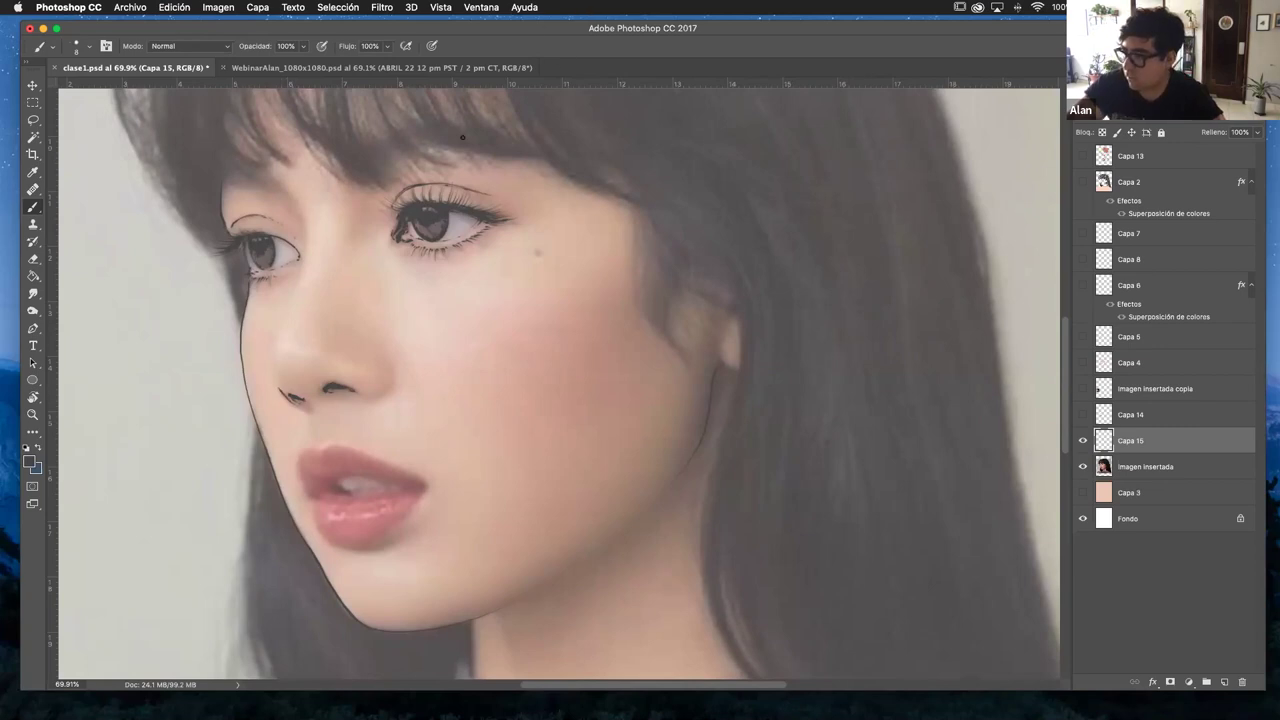
- Trace the nose's far outline from the nostril to the far eye, and undo the strokes above the nose tip
left_click_drag(271, 367, 301, 266)
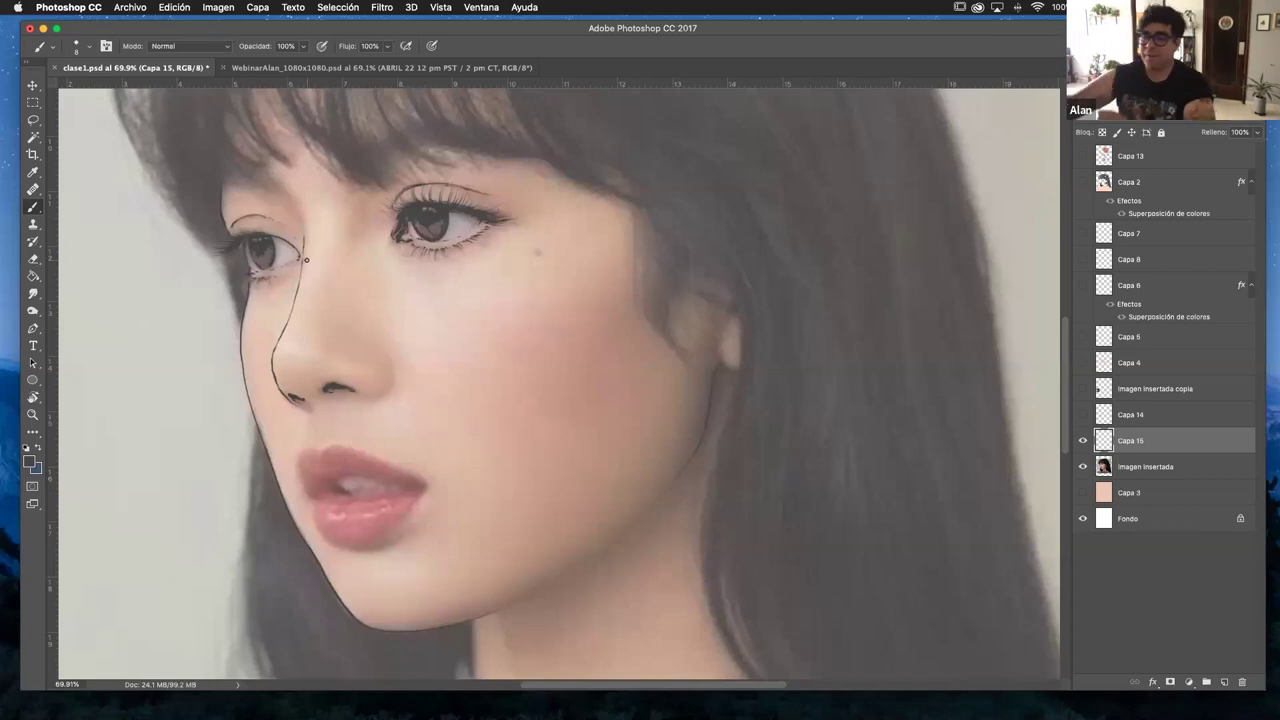
key("r")
mouse_move(486, 320)
left_mouse_down()
mouse_move(513, 306)
mouse_move(506, 298)
left_mouse_up()
key("space")
left_click_drag(425, 416, 442, 469)
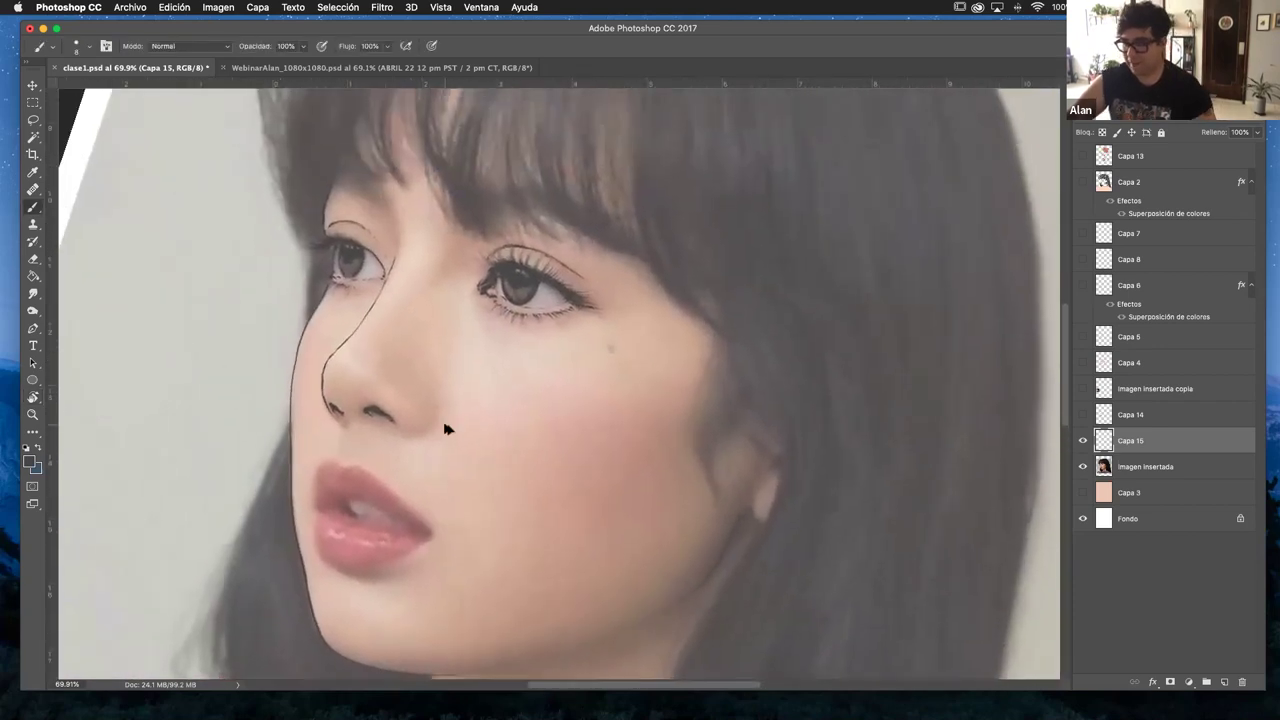
key("super+alt+z")
key("super+alt+z")
key("super+alt+z")
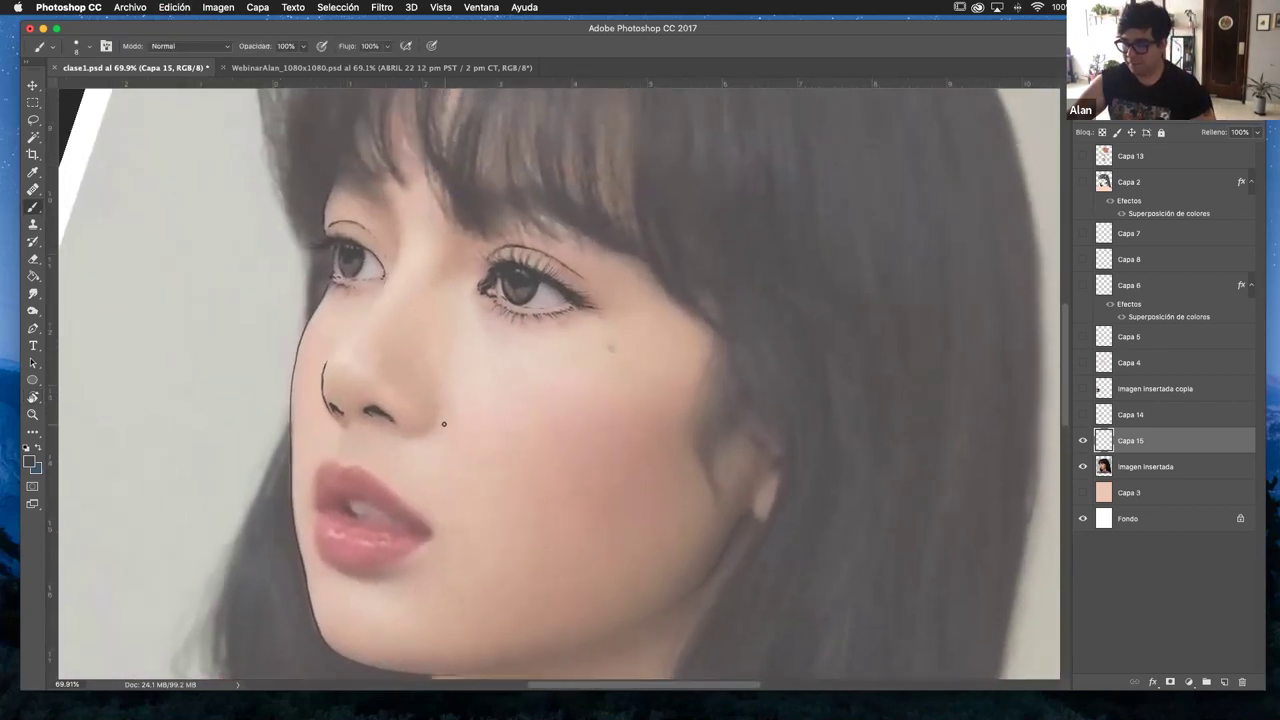
- Retrace the nose bridge from the tip up past the far eye's inner corner, breaking the line up at its upper end
left_click(35, 414)
left_click_drag(343, 342, 449, 358)
left_click_drag(510, 410, 511, 469)
key("b")
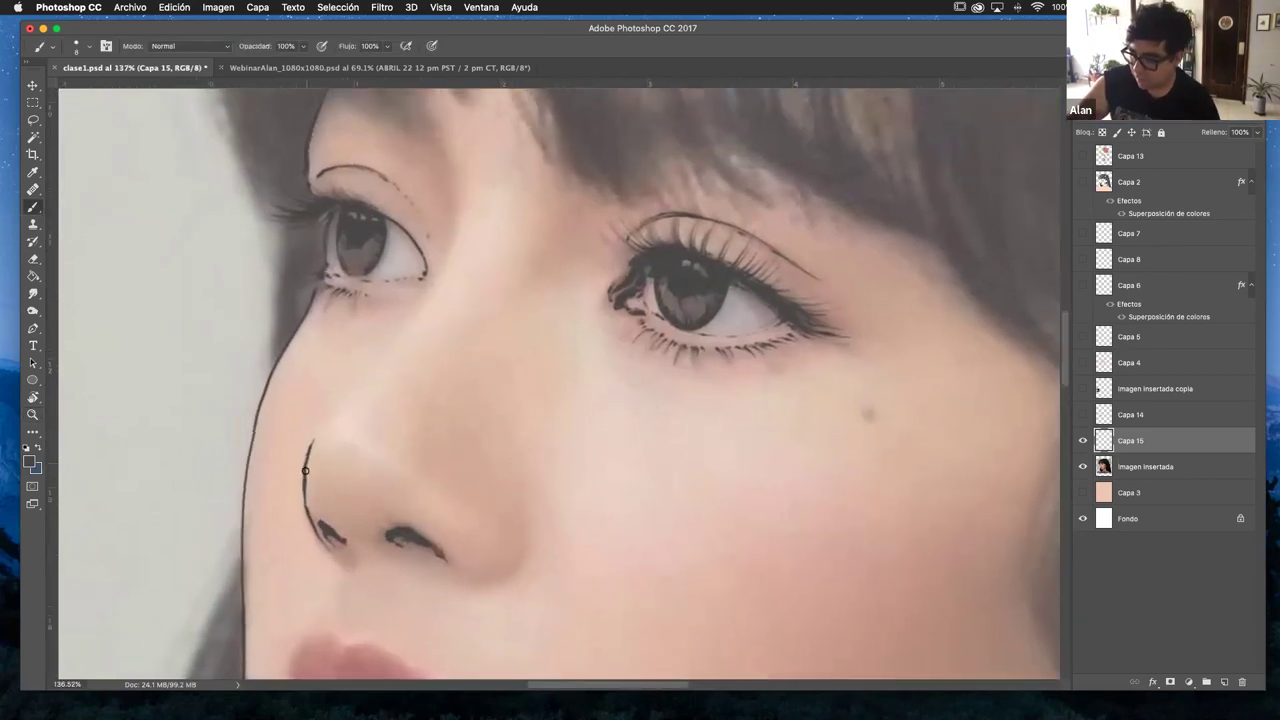
mouse_move(314, 436)
left_mouse_down()
mouse_move(395, 346)
mouse_move(438, 268)
left_mouse_up()
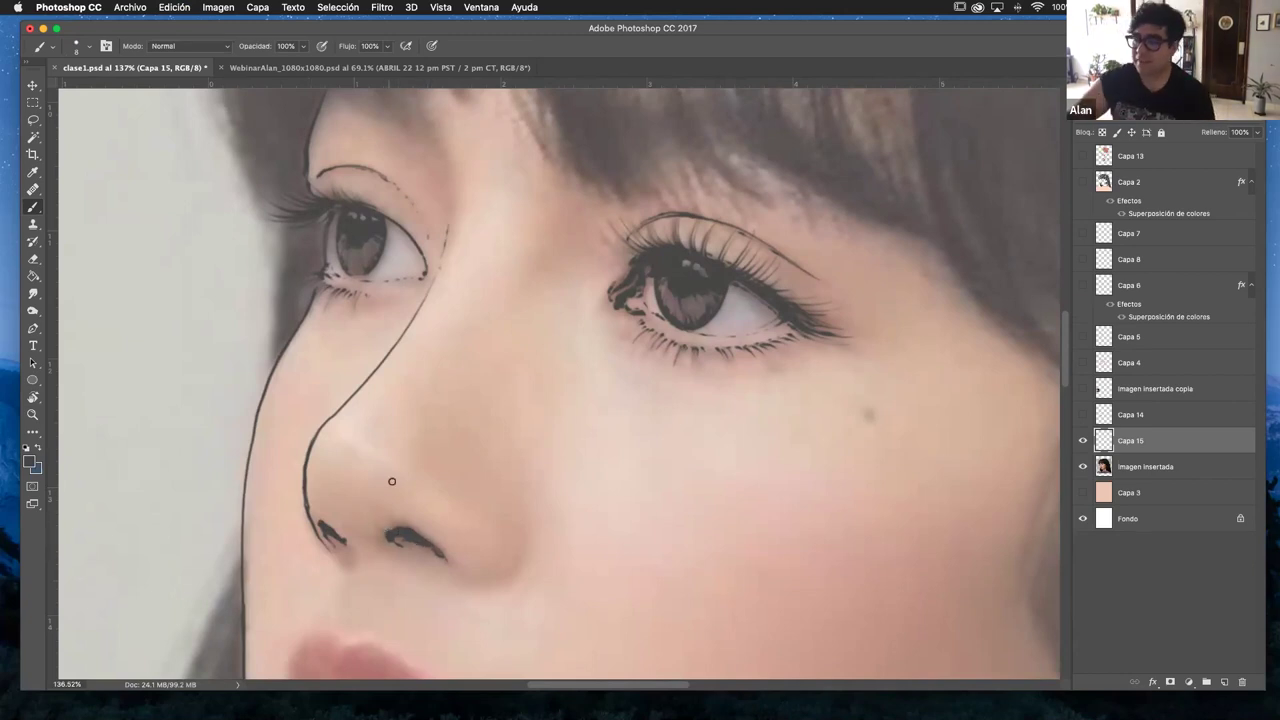
- Reselect Capa 15 and outline the far side of the upper lip, from the cupid's bow to the far mouth corner
key("r")
left_click_drag(635, 409, 622, 380)
key("b")
key("space")
left_click_drag(568, 488, 519, 396)
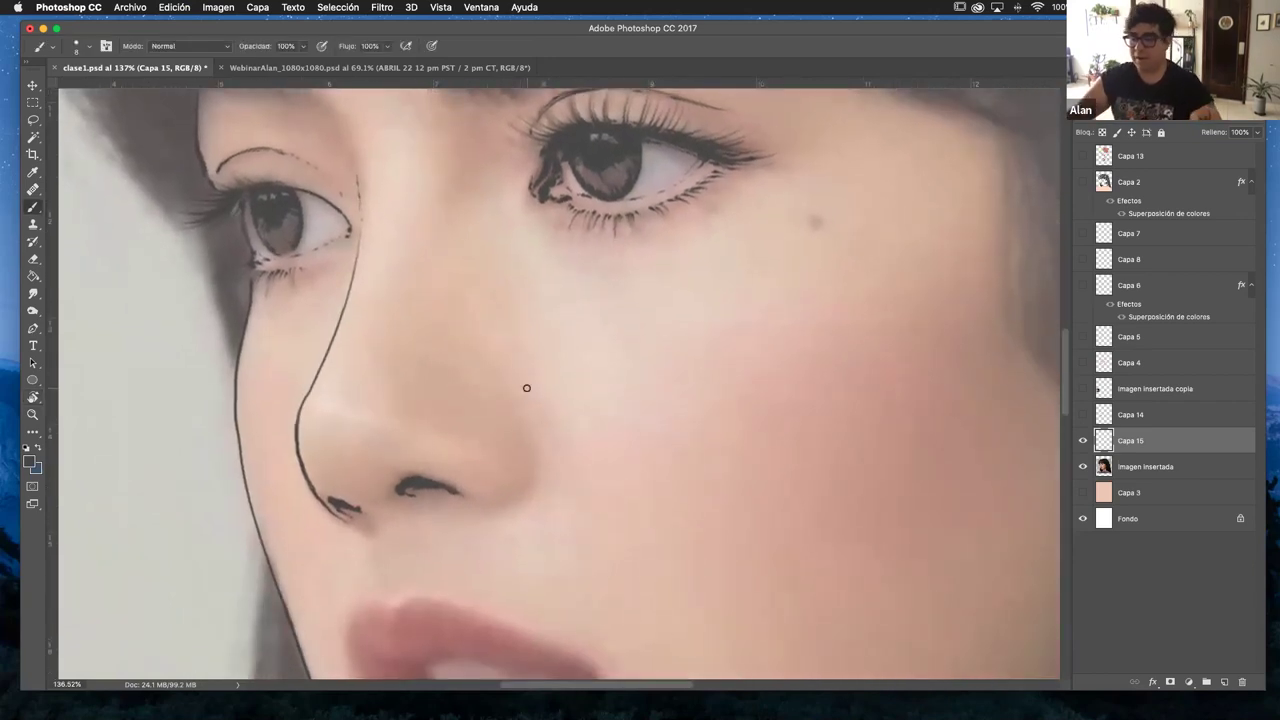
key("super+space")
left_click_drag(627, 428, 492, 430)
mouse_move(655, 444)
left_mouse_down()
mouse_move(470, 434)
mouse_move(474, 411)
left_mouse_up()
key("super+z")
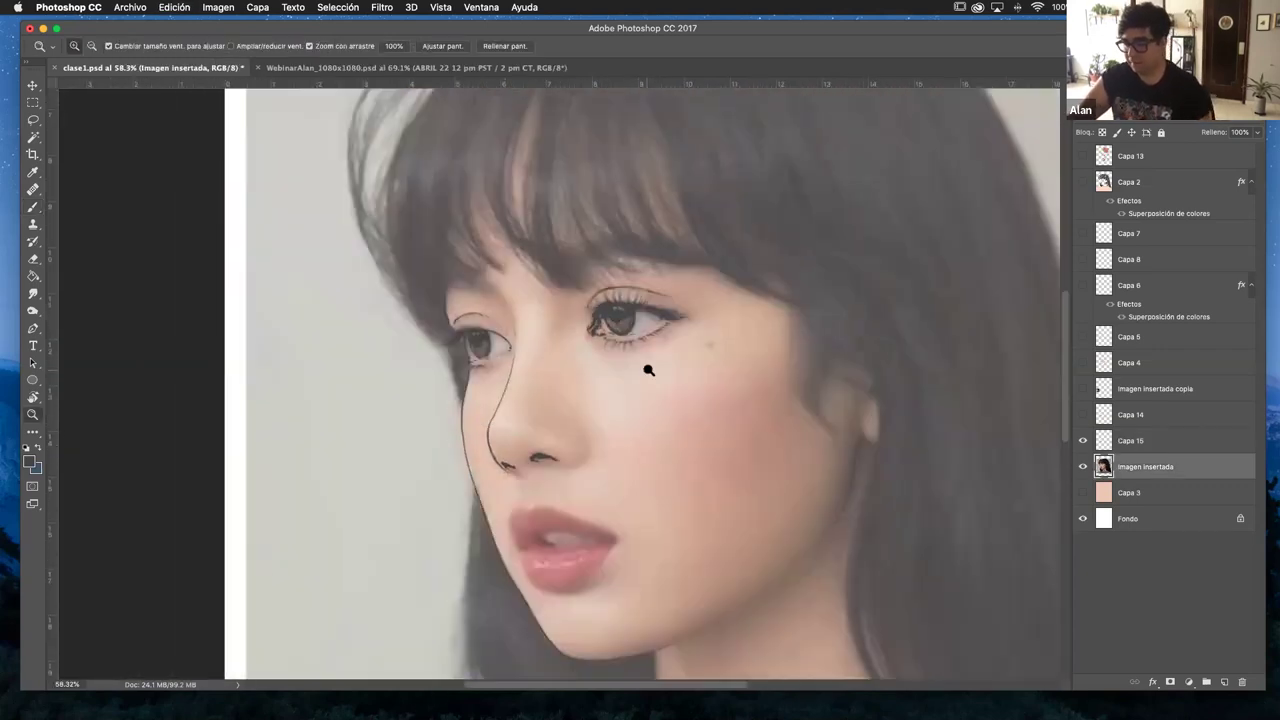
left_click_drag(663, 440, 550, 359)
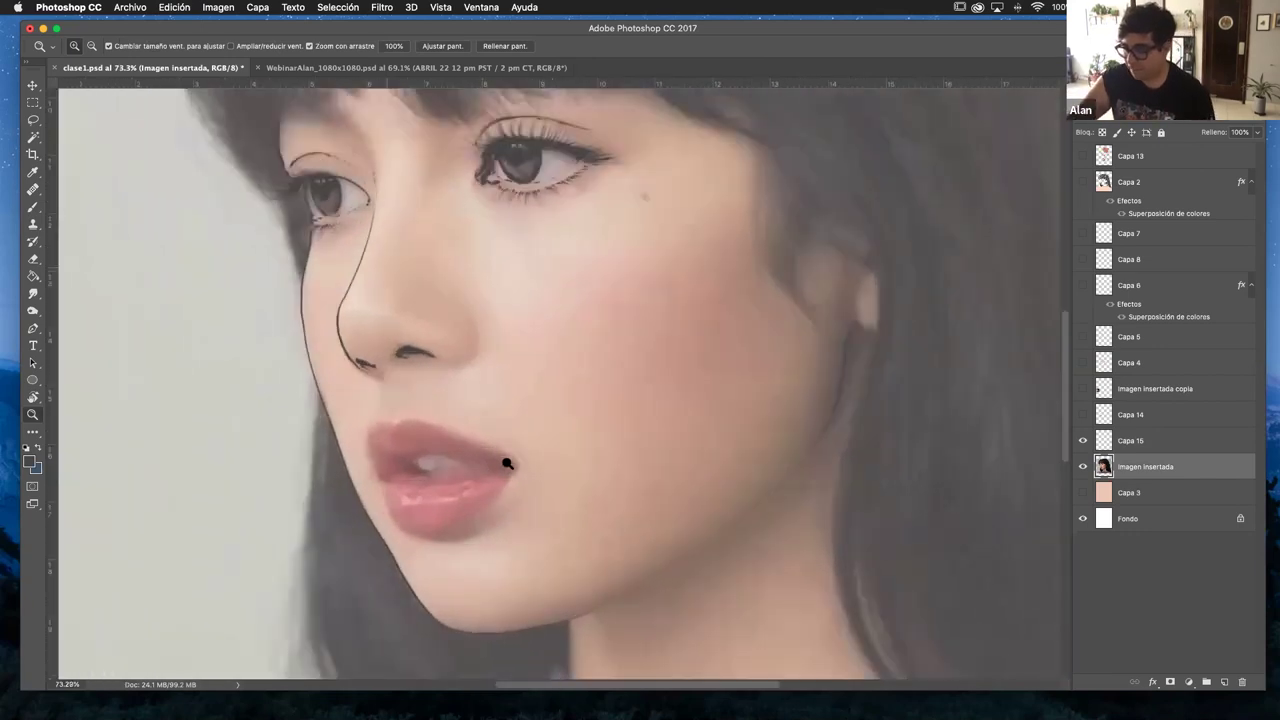
left_click(485, 462)
key("b")
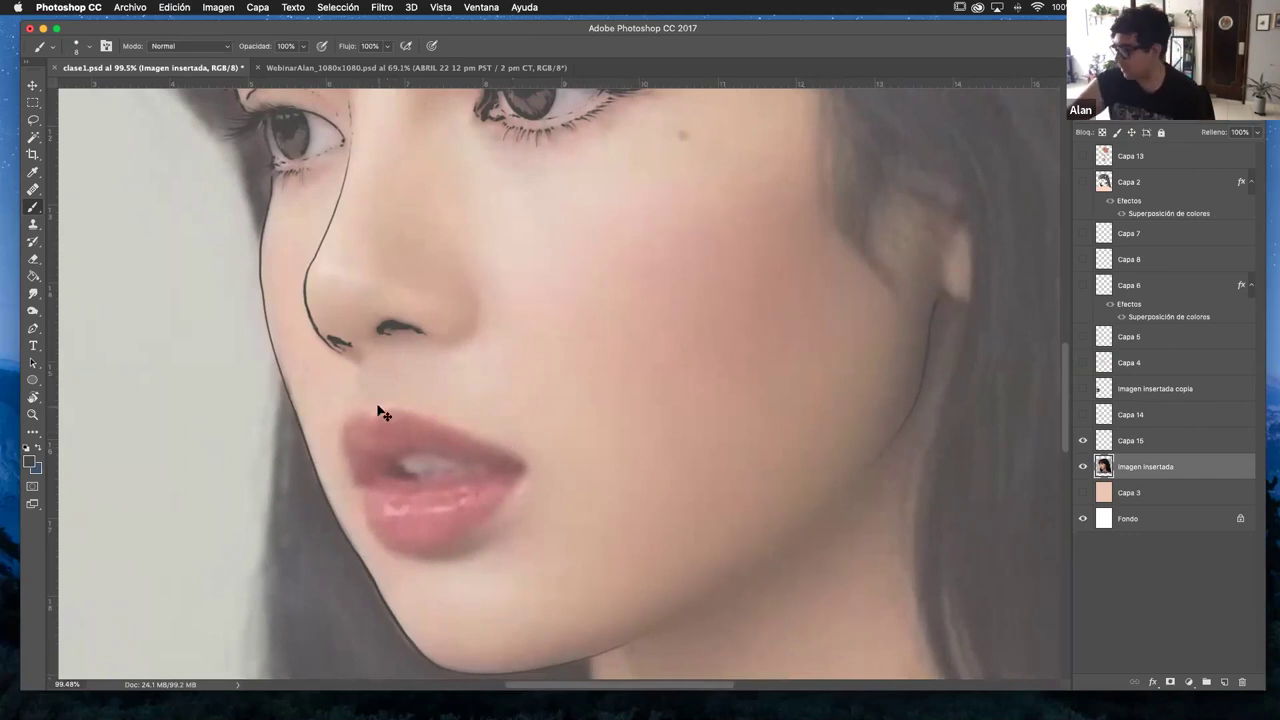
left_click(1136, 442)
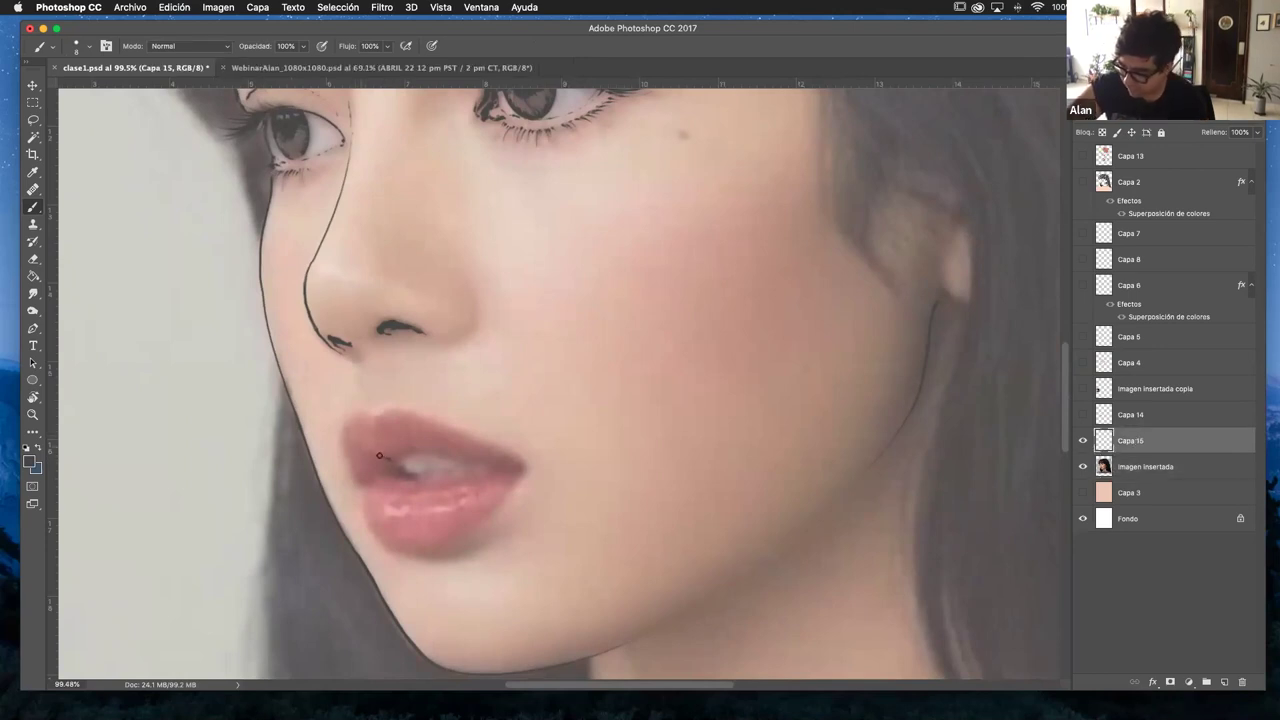
mouse_move(364, 413)
left_mouse_down()
mouse_move(343, 444)
mouse_move(360, 482)
left_mouse_up()
left_click_drag(374, 415, 391, 409)
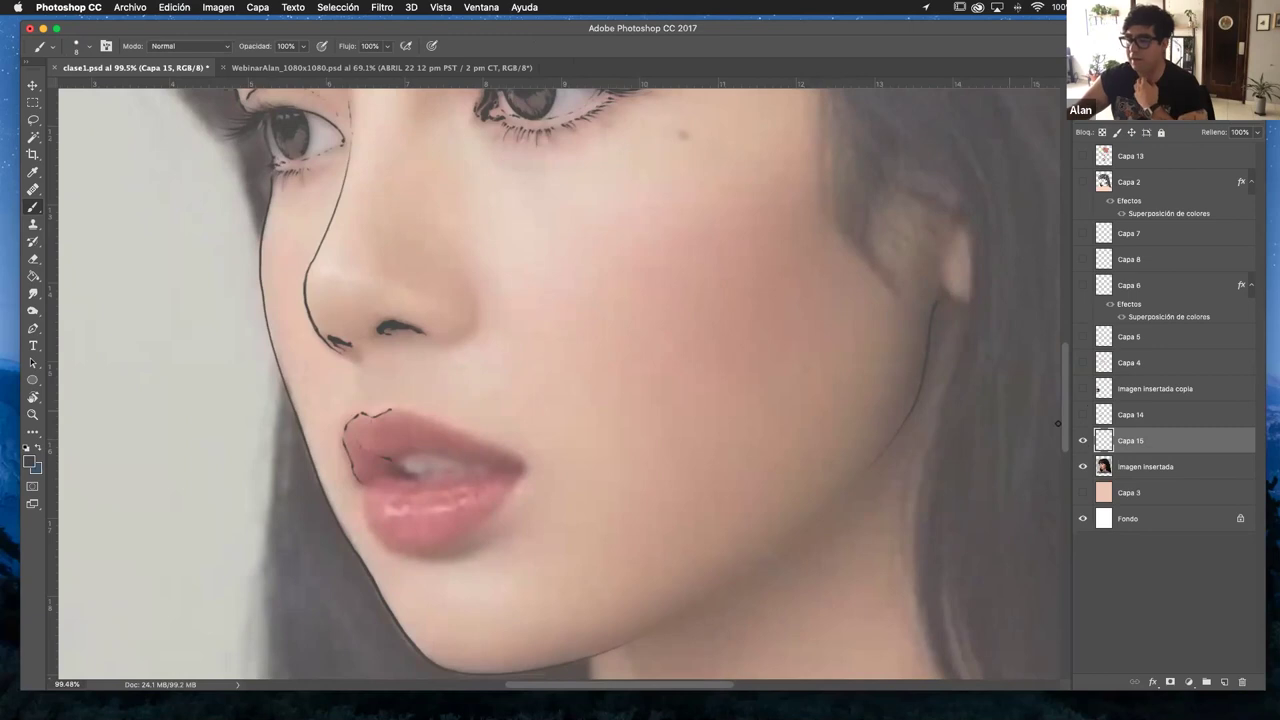
- Hide the Imagen insertada layer to check the line art on its own, and show the layer again
key("z")
left_click_drag(703, 385, 667, 394)
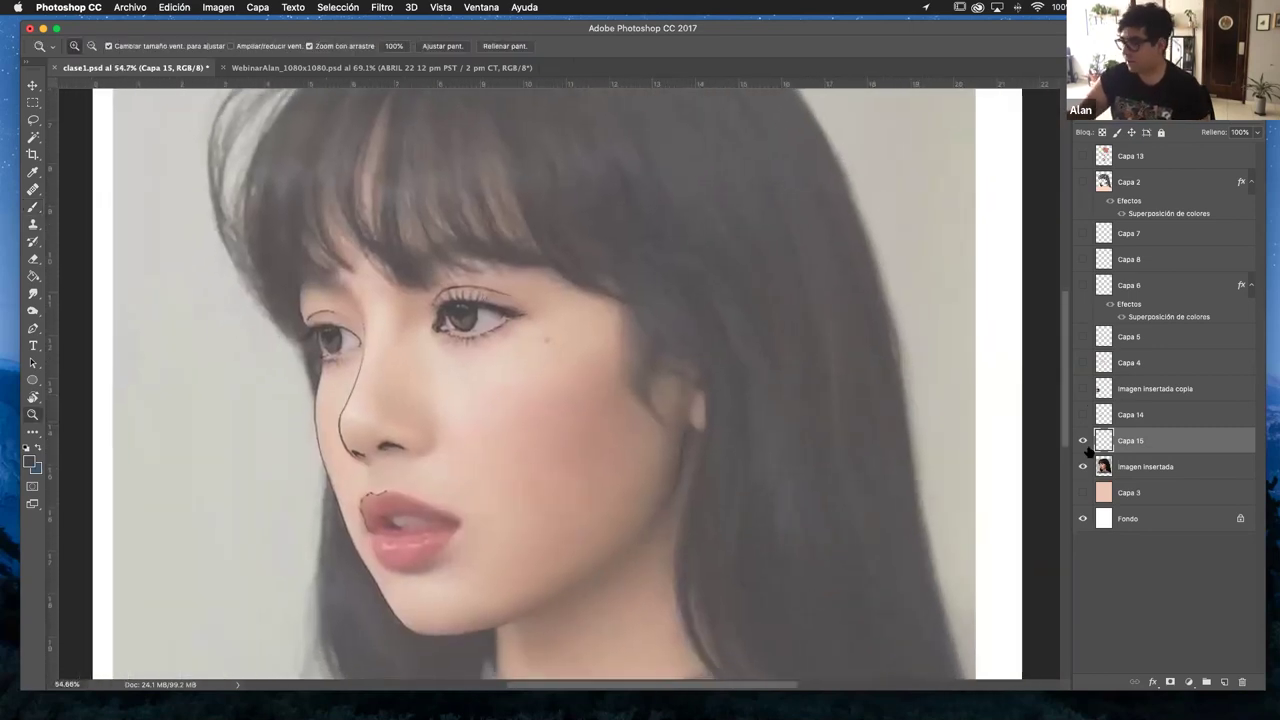
left_click(1082, 467)
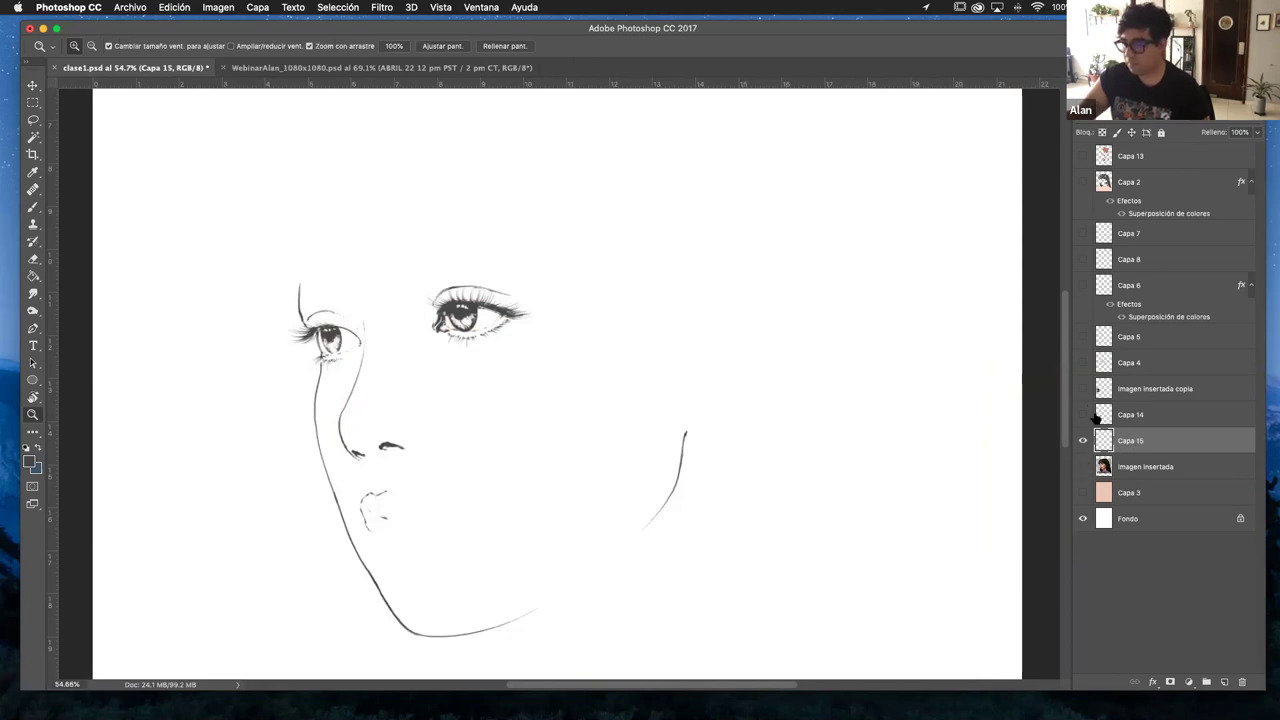
left_click(1082, 467)
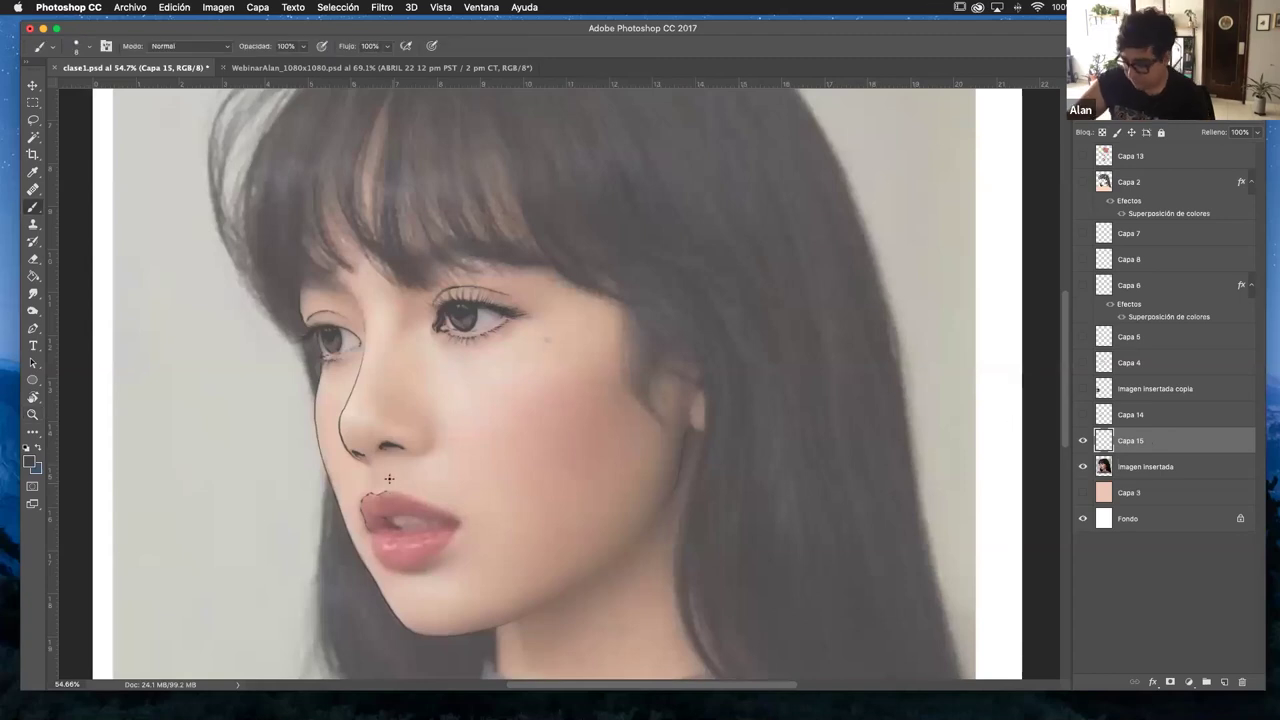
- Trace the rest of the upper lip's edge to the near mouth corner, and ink the edges of the mouth opening
left_click_drag(409, 504, 570, 345)
key("r")
key("b")
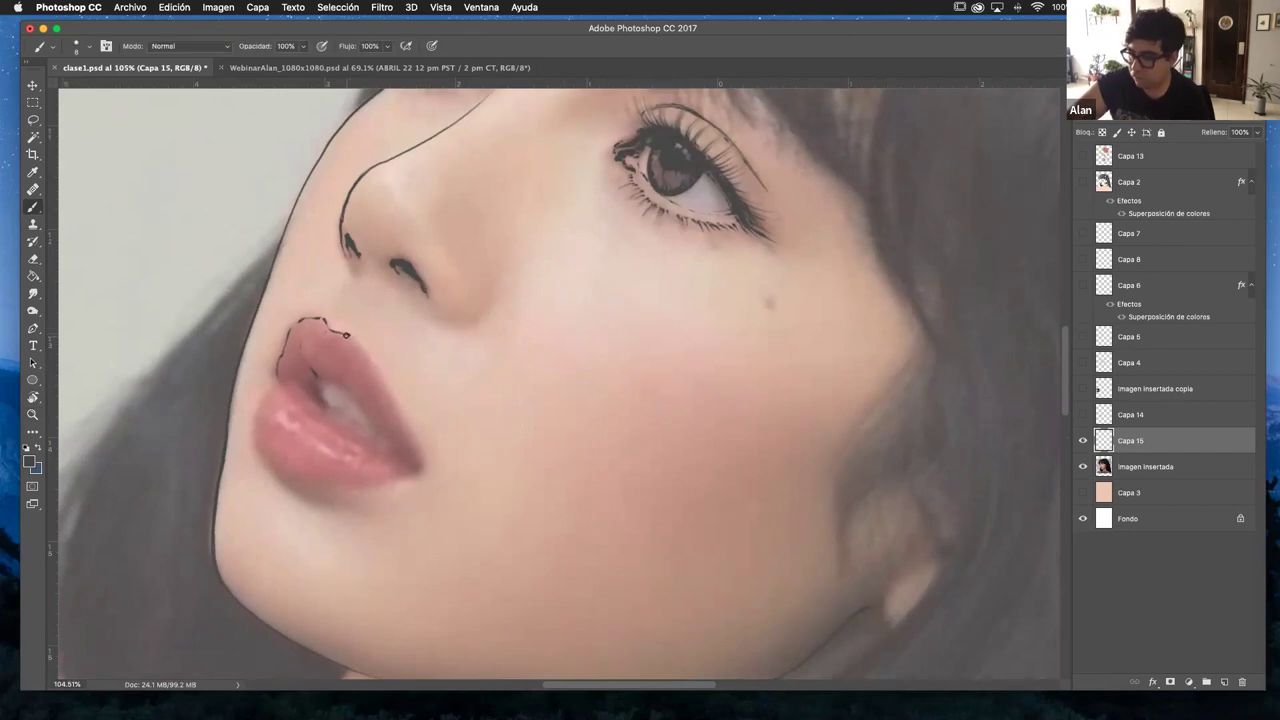
left_click_drag(348, 335, 419, 457)
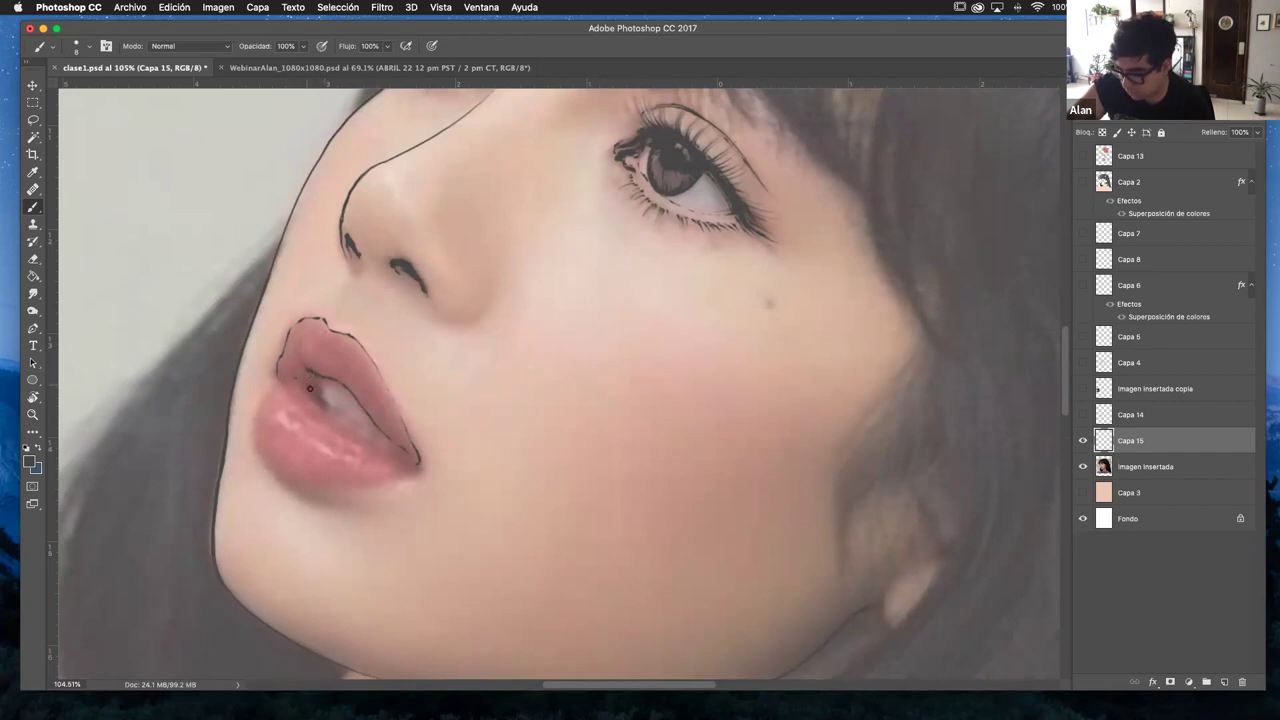
left_click_drag(332, 406, 389, 446)
- Outline the lower lip in broken lines from its far side around the bottom to the near mouth corner
left_click_drag(284, 380, 254, 426)
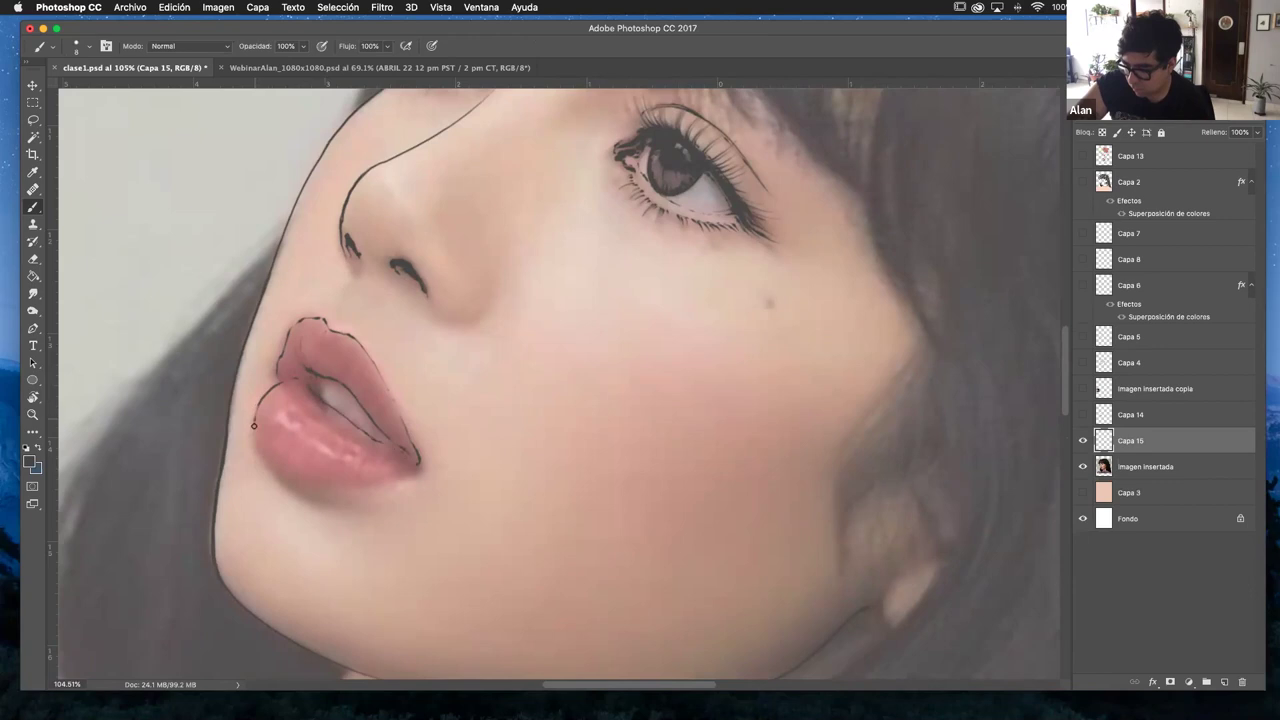
key("r")
mouse_move(526, 366)
left_mouse_down()
mouse_move(457, 354)
mouse_move(520, 456)
left_mouse_up()
key("space")
mouse_move(550, 351)
left_mouse_down()
mouse_move(546, 323)
mouse_move(520, 316)
left_mouse_up()
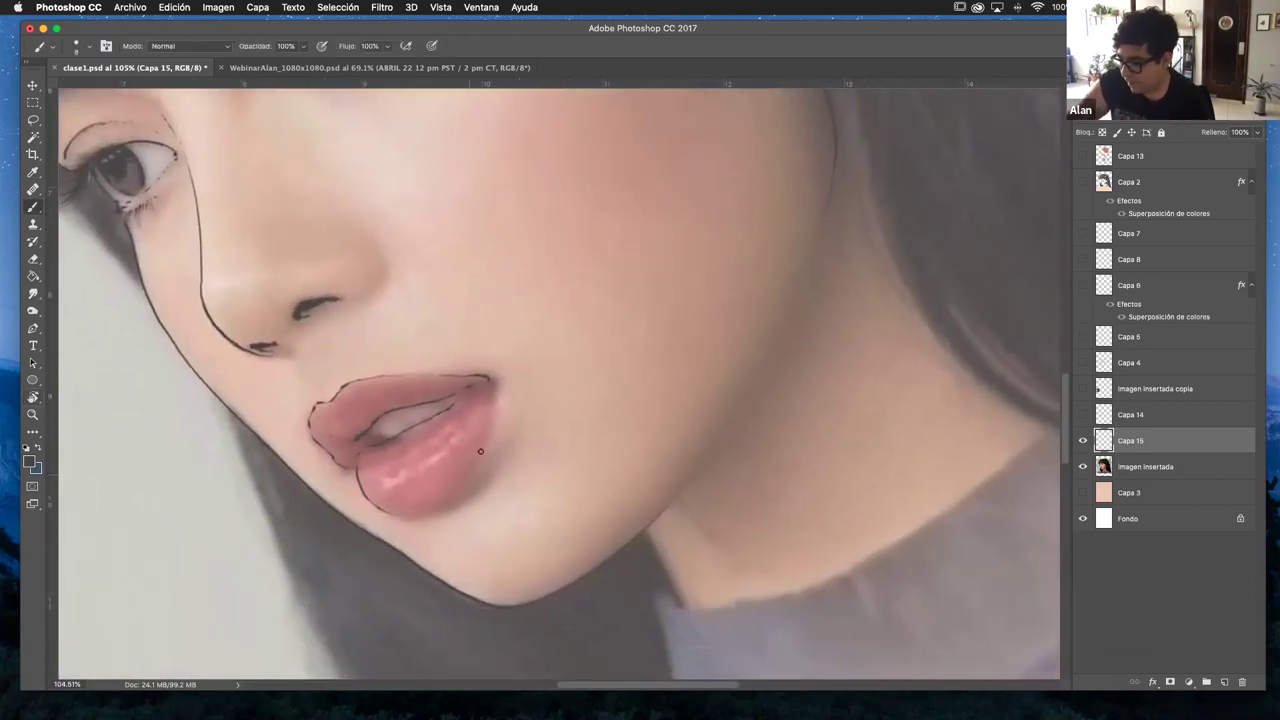
mouse_move(492, 394)
left_mouse_down()
mouse_move(488, 381)
mouse_move(450, 407)
left_mouse_up()
left_click_drag(463, 481, 415, 509)
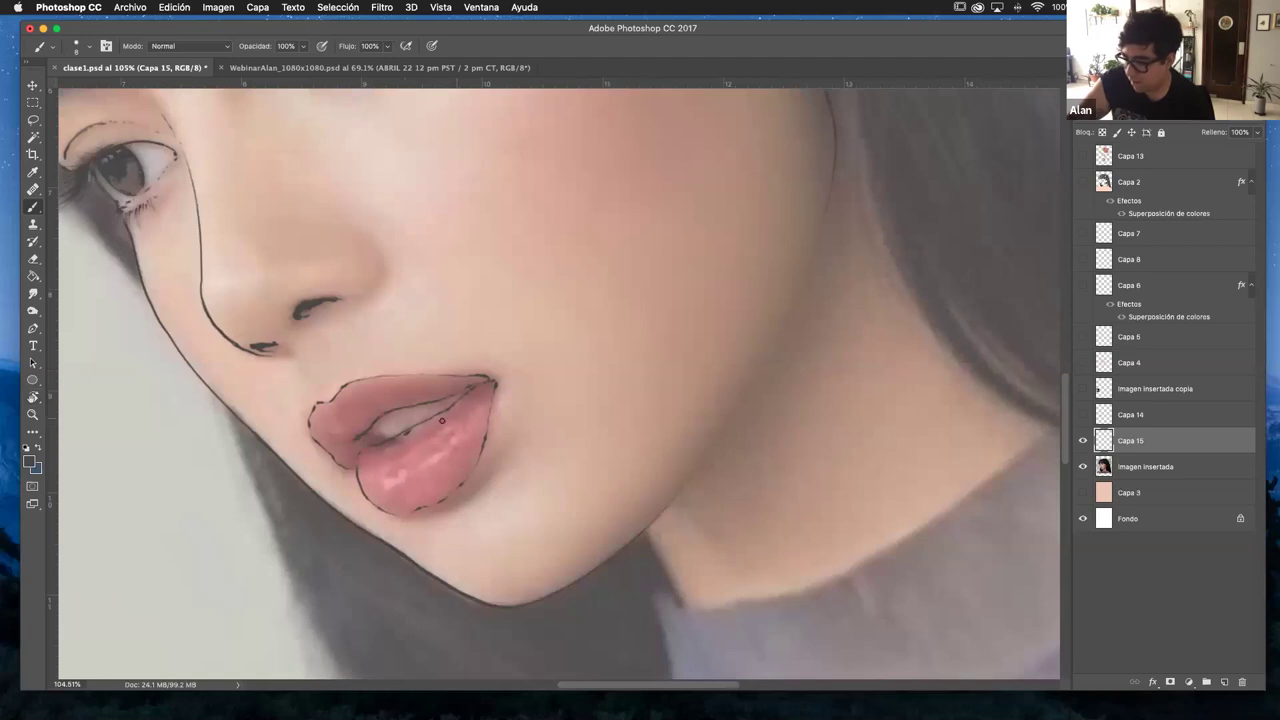
- Erase the lower line of the mouth opening and redraw it as a thin broken line
key("super+z")
key("e")
mouse_move(453, 406)
left_mouse_down()
mouse_move(474, 389)
mouse_move(375, 443)
left_mouse_up()
key("b")
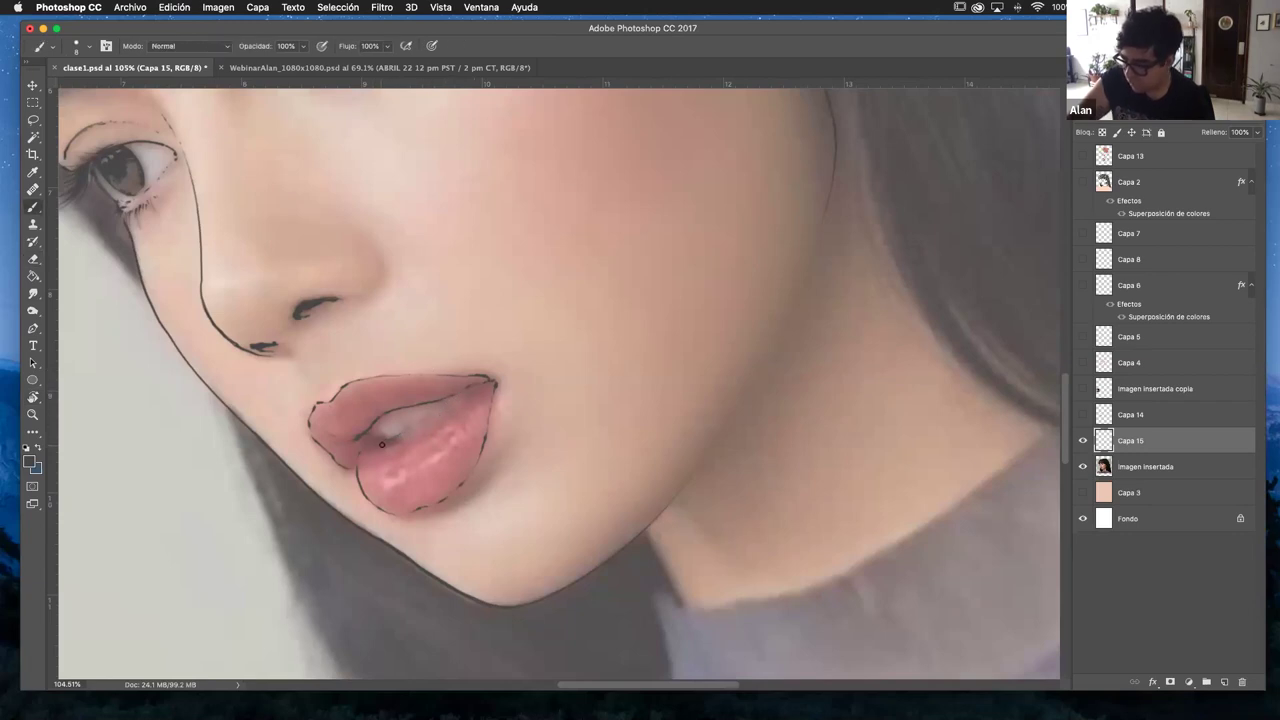
left_click_drag(397, 438, 462, 391)
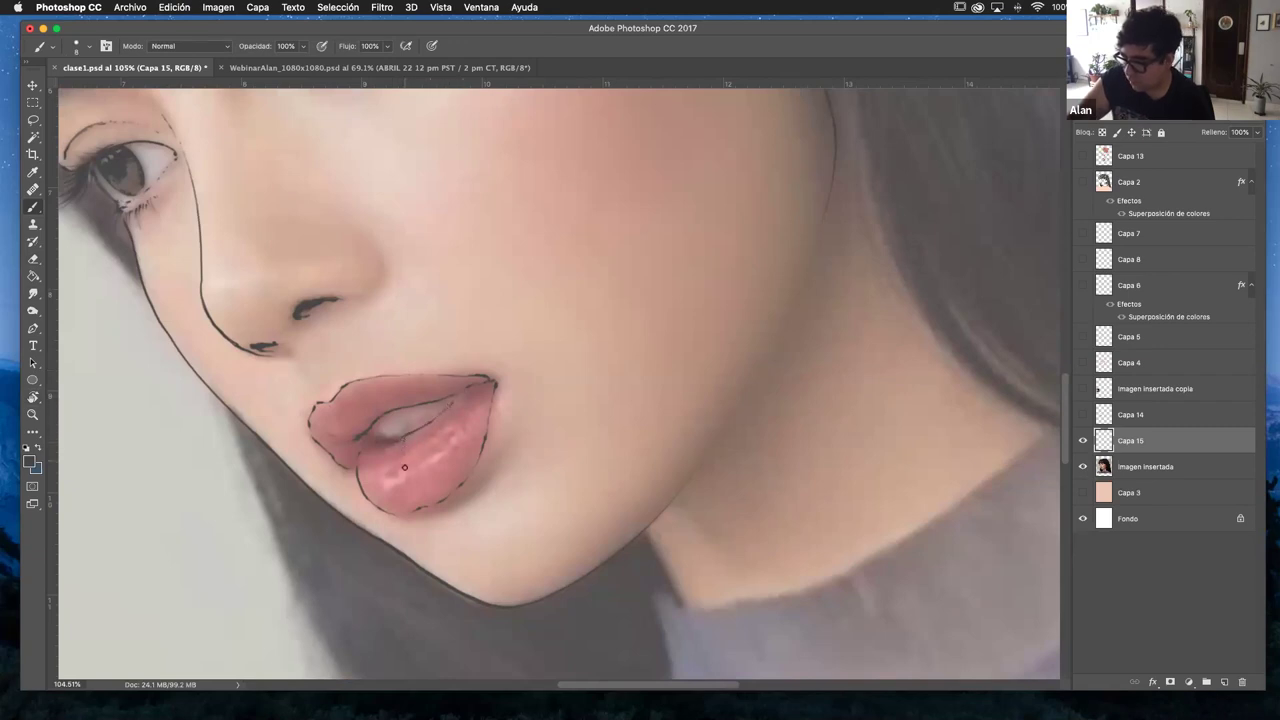
- Add short crease strokes below the mouth opening and along the lower lip's bottom edge, darkening the mouth corners
left_click_drag(406, 437, 397, 445)
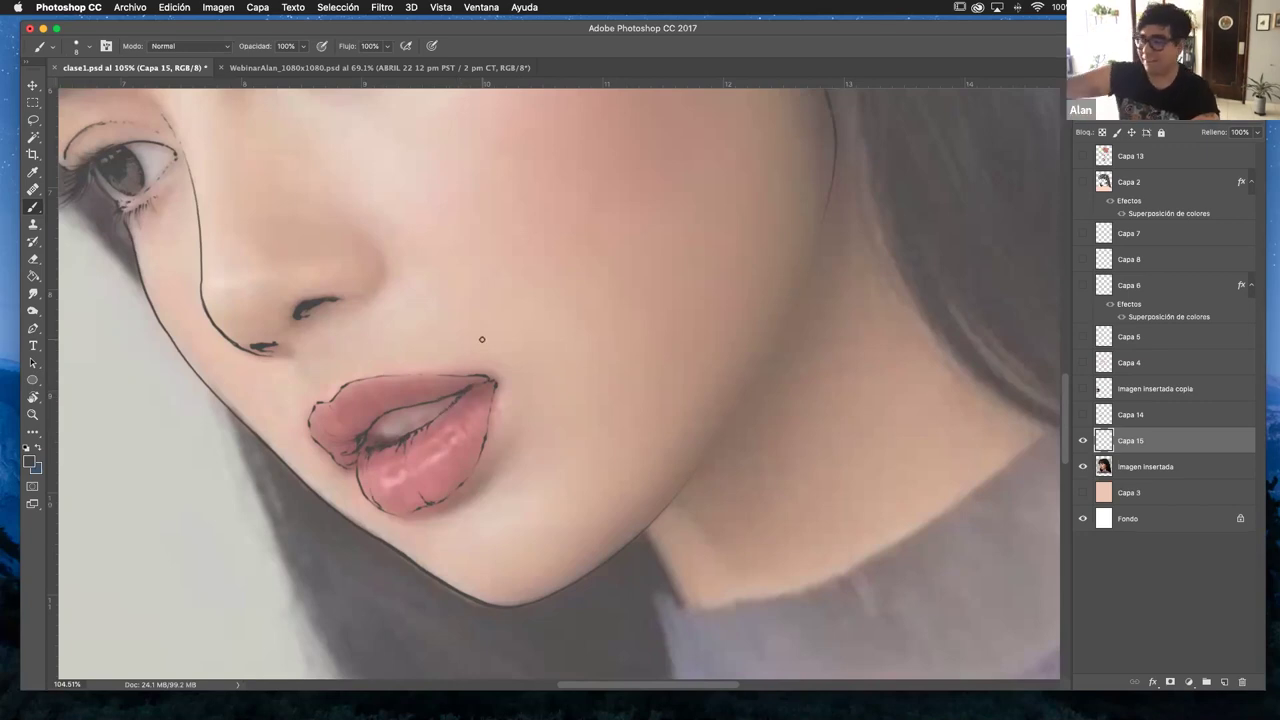
mouse_move(371, 478)
left_mouse_down()
mouse_move(380, 502)
mouse_move(403, 510)
left_mouse_up()
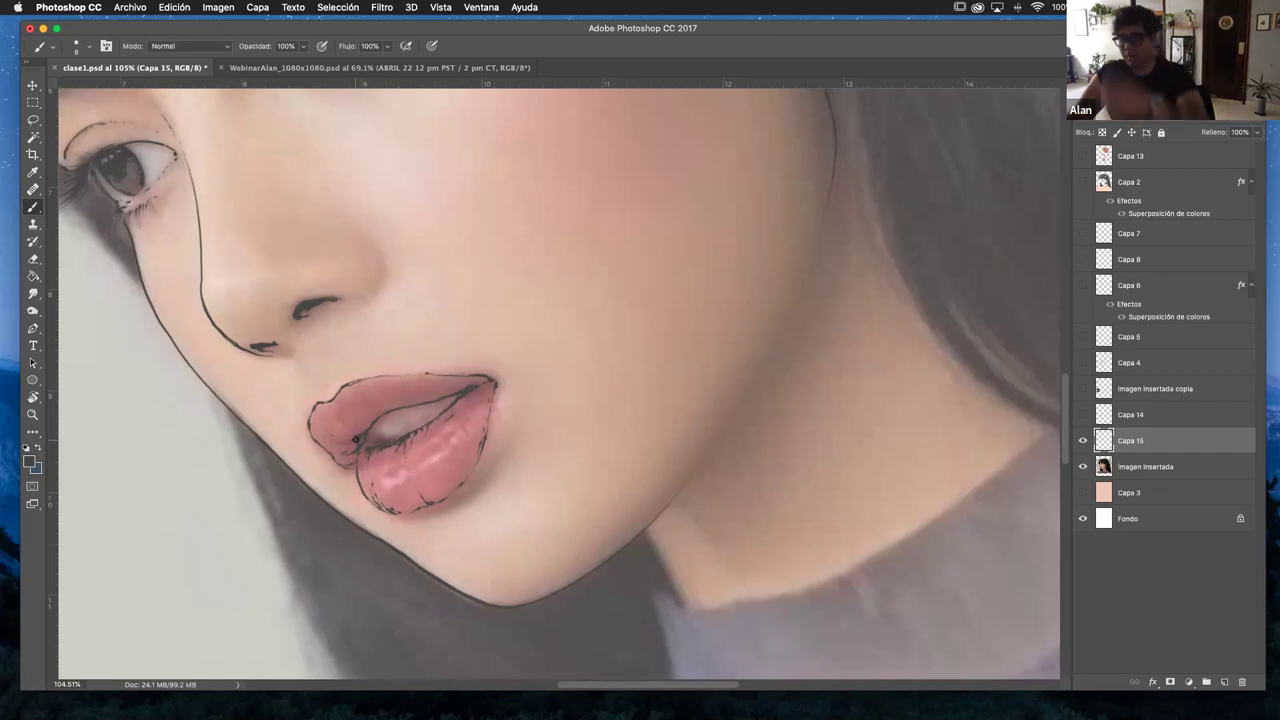
key("r")
left_click_drag(523, 409, 550, 328)
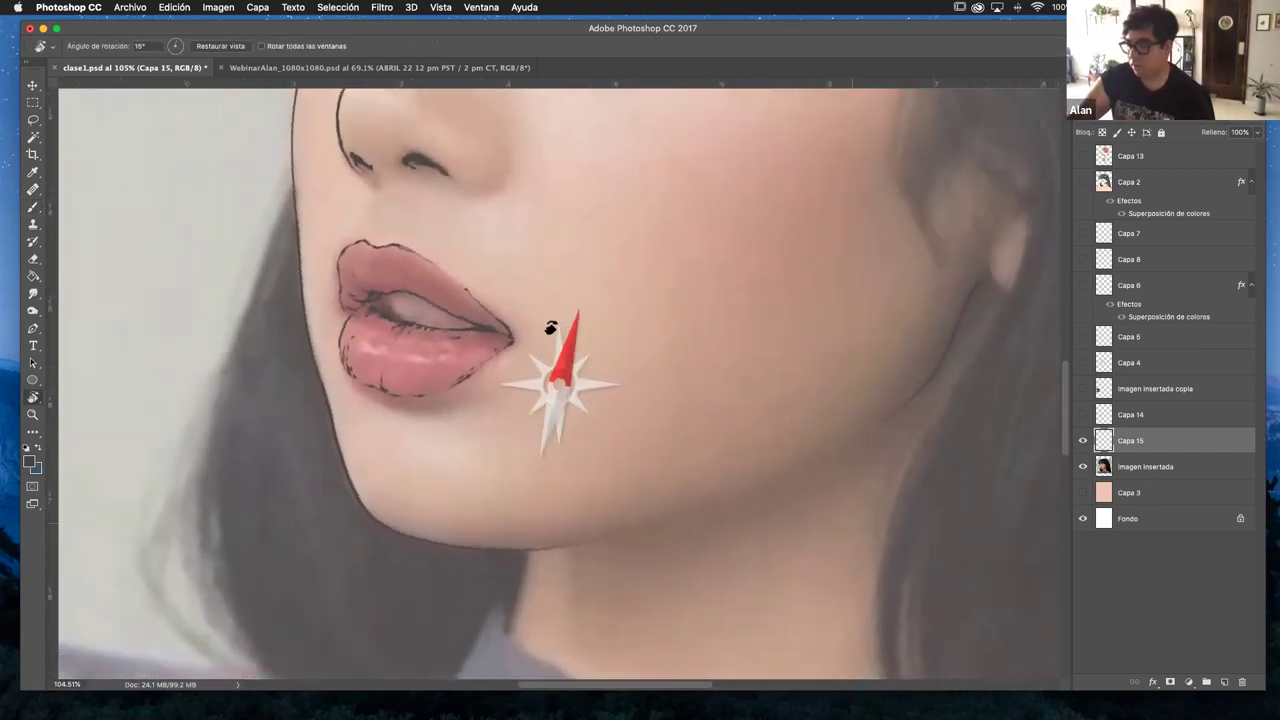
key("b")
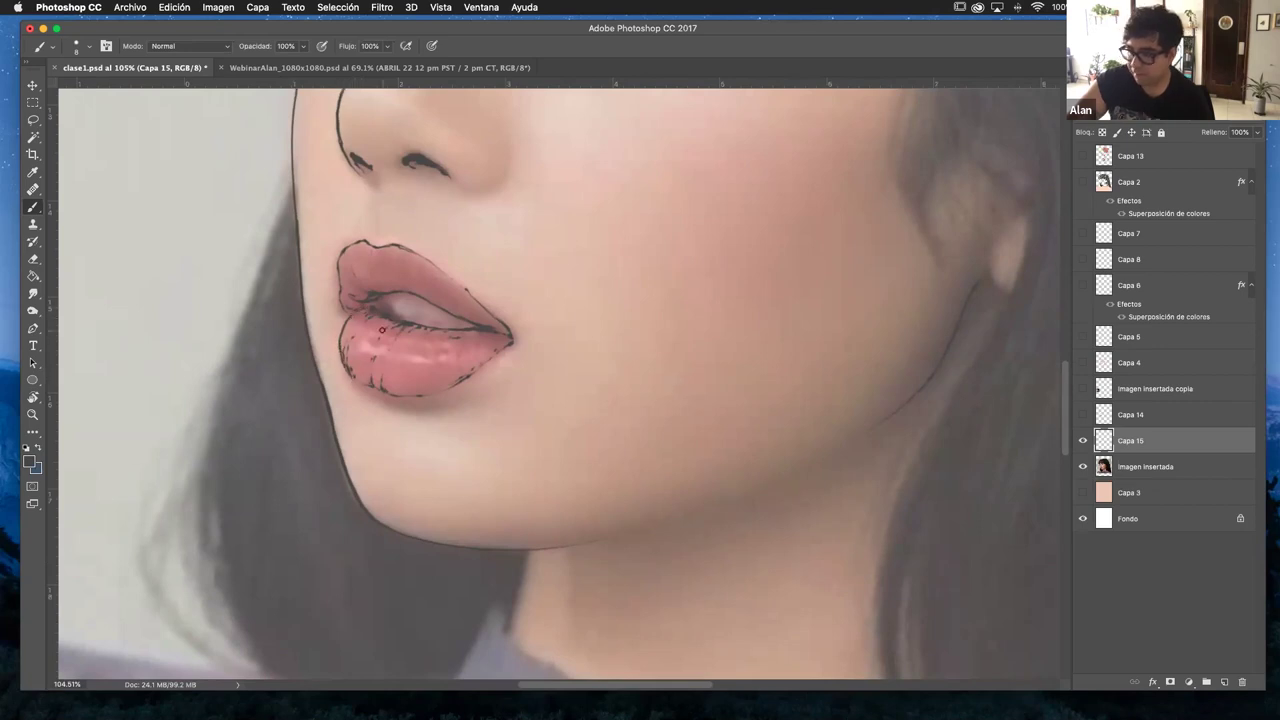
- Draw practice hatching and wavy lines across the cheek beside the mouth, and undo them all
left_click_drag(480, 492, 626, 368)
left_click_drag(538, 442, 652, 362)
mouse_move(508, 478)
left_mouse_down()
mouse_move(628, 380)
mouse_move(672, 368)
left_mouse_up()
mouse_move(538, 462)
left_mouse_down()
mouse_move(682, 374)
mouse_move(568, 450)
mouse_move(712, 374)
left_mouse_up()
left_click_drag(531, 416, 675, 313)
left_click_drag(594, 346, 708, 276)
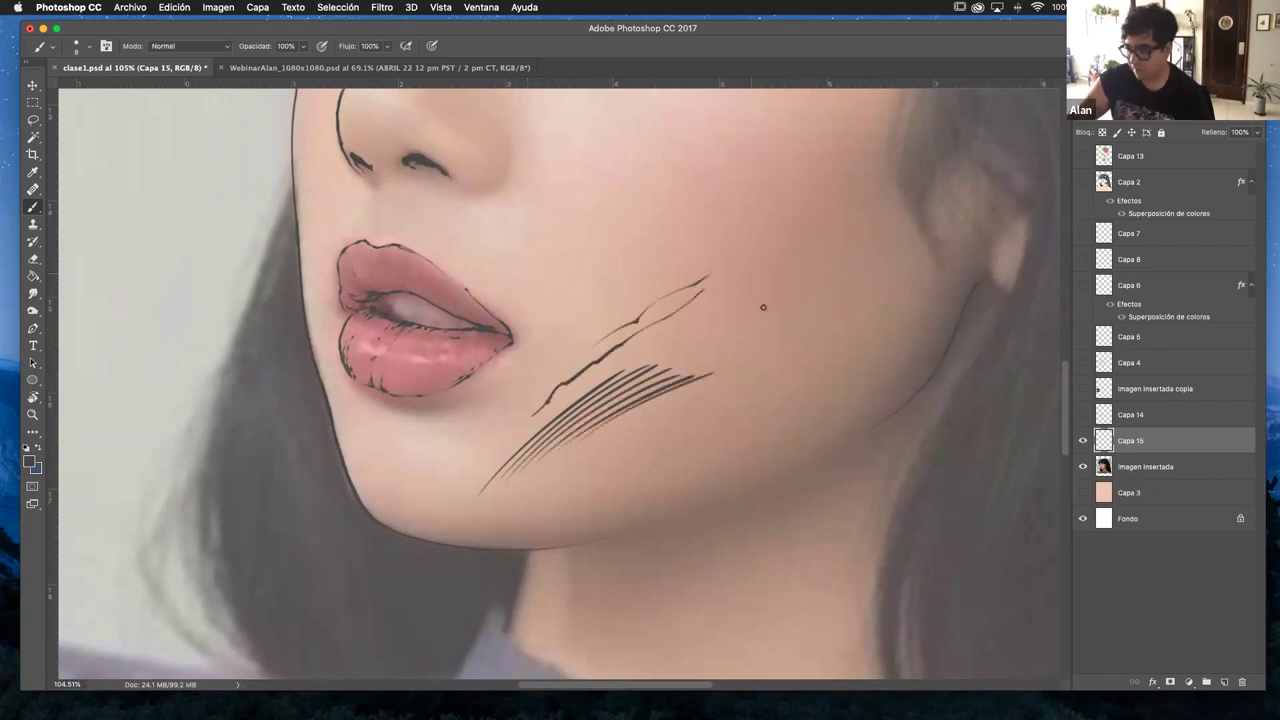
key("super+alt+z")
key("super+alt+z")
key("super+alt+z")
key("super+alt+z")
key("super+alt+z")
key("super+alt+z")
key("super+alt+z")
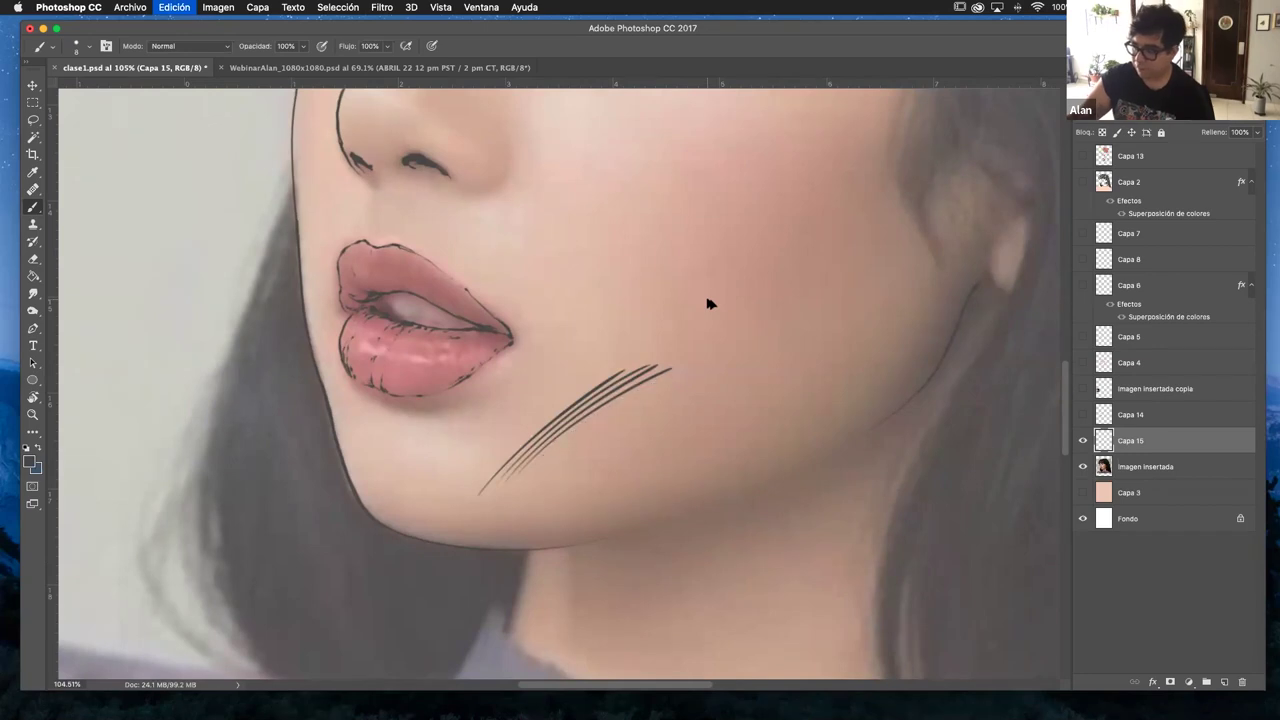
key("super+alt+z")
key("super+alt+z")
- Draw a second set of longer, curved practice hatching strokes on the cheek, and undo them
mouse_move(492, 476)
left_mouse_down()
mouse_move(656, 362)
mouse_move(720, 358)
left_mouse_up()
left_click_drag(536, 460, 732, 364)
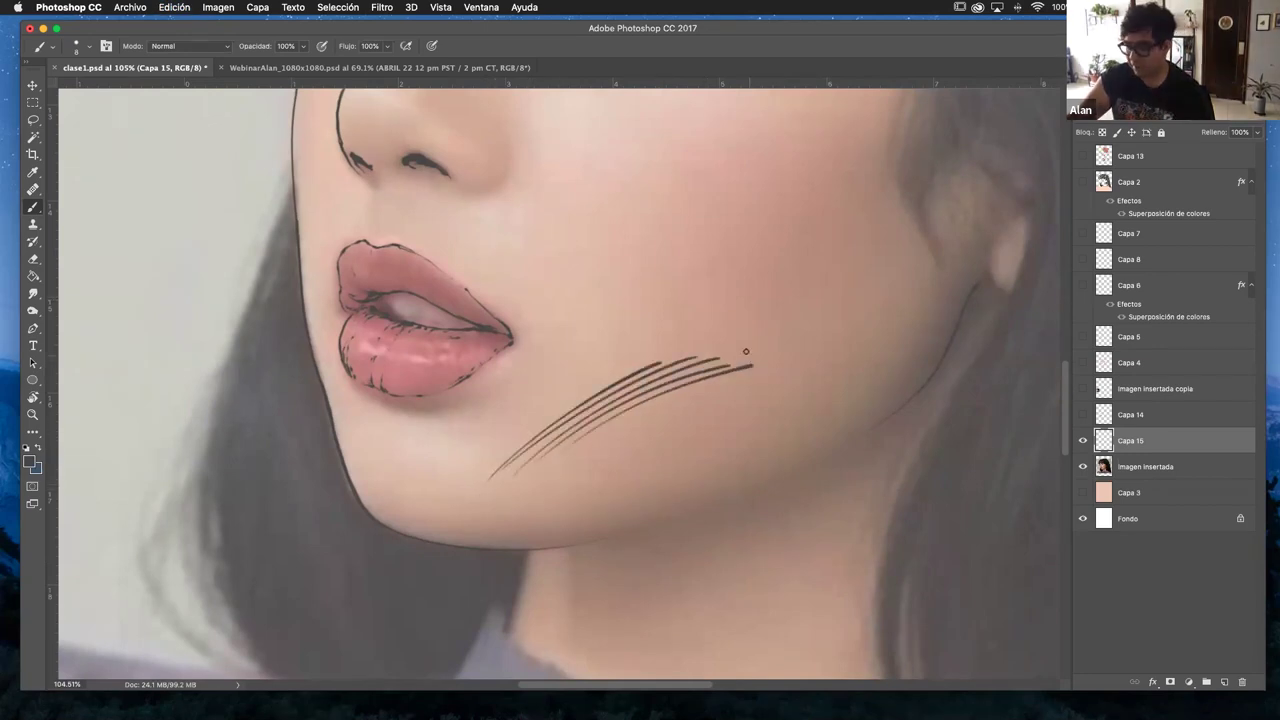
key("super+alt+z")
key("super+alt+z")
key("super+alt+z")
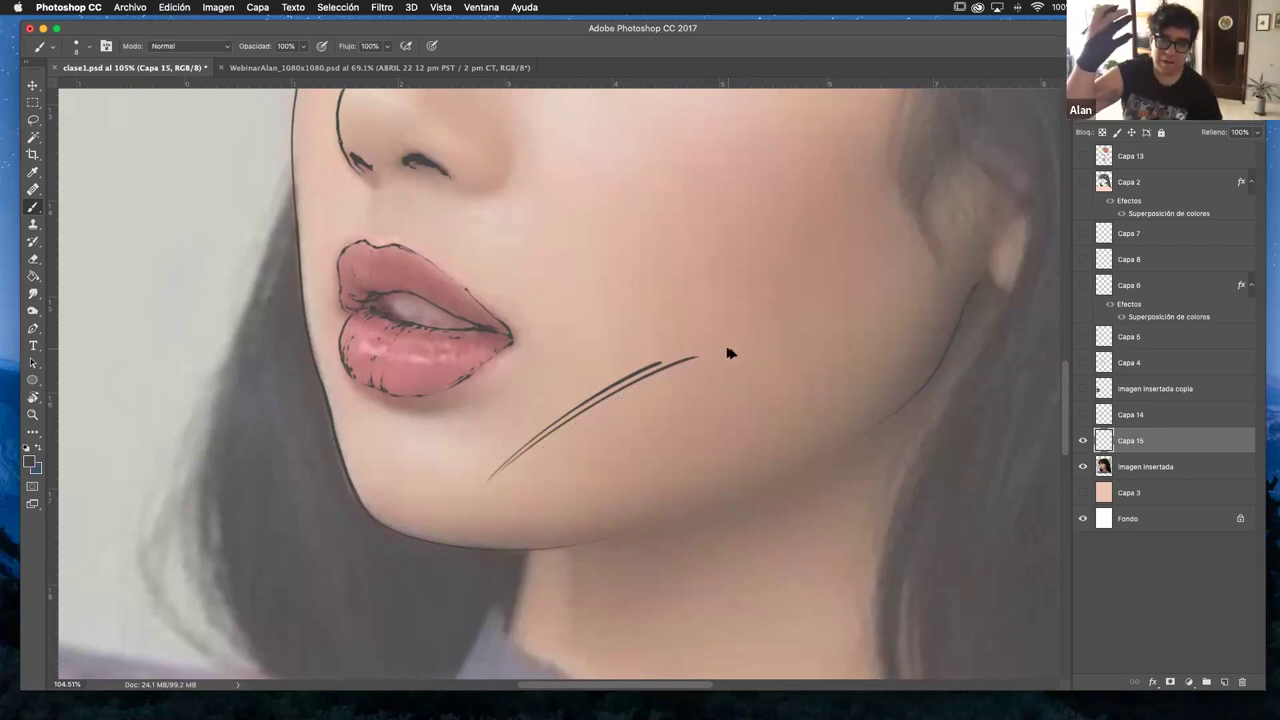
key("super+alt+z")
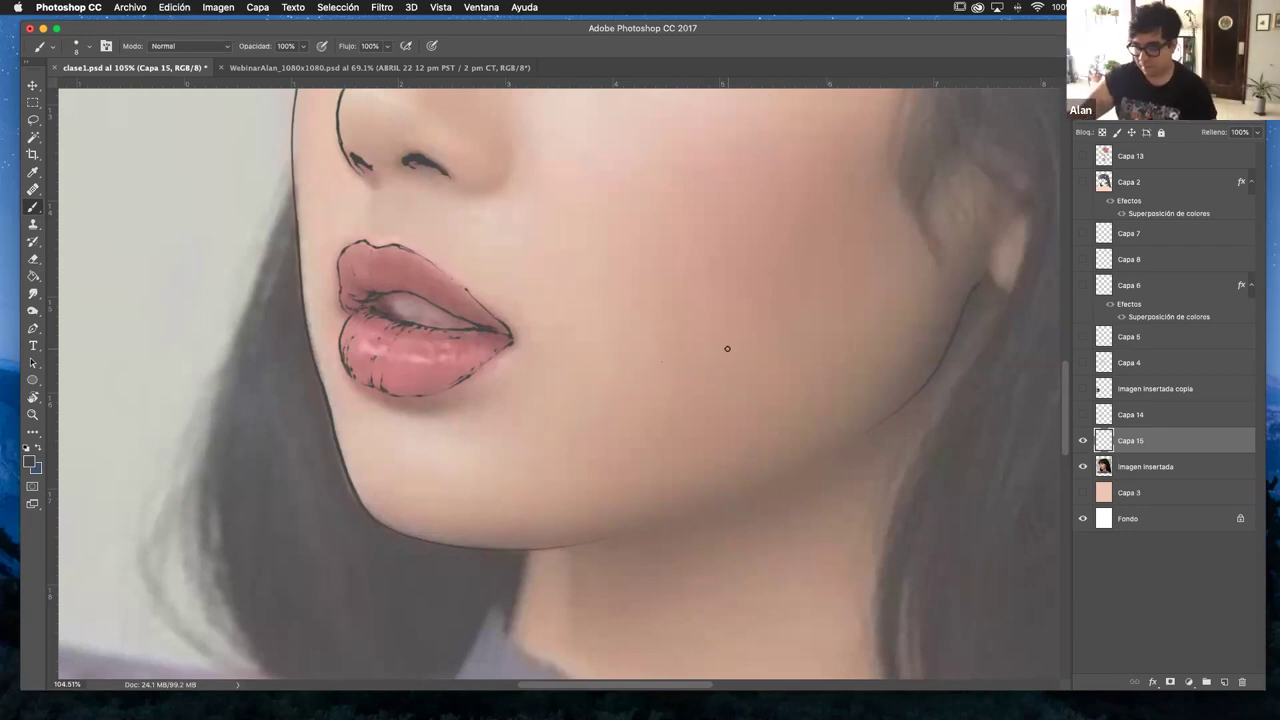
- Shade beneath the near side of the lower lip with short, dense hatching strokes
key("r")
mouse_move(609, 277)
left_mouse_down()
mouse_move(529, 266)
mouse_move(480, 492)
left_mouse_up()
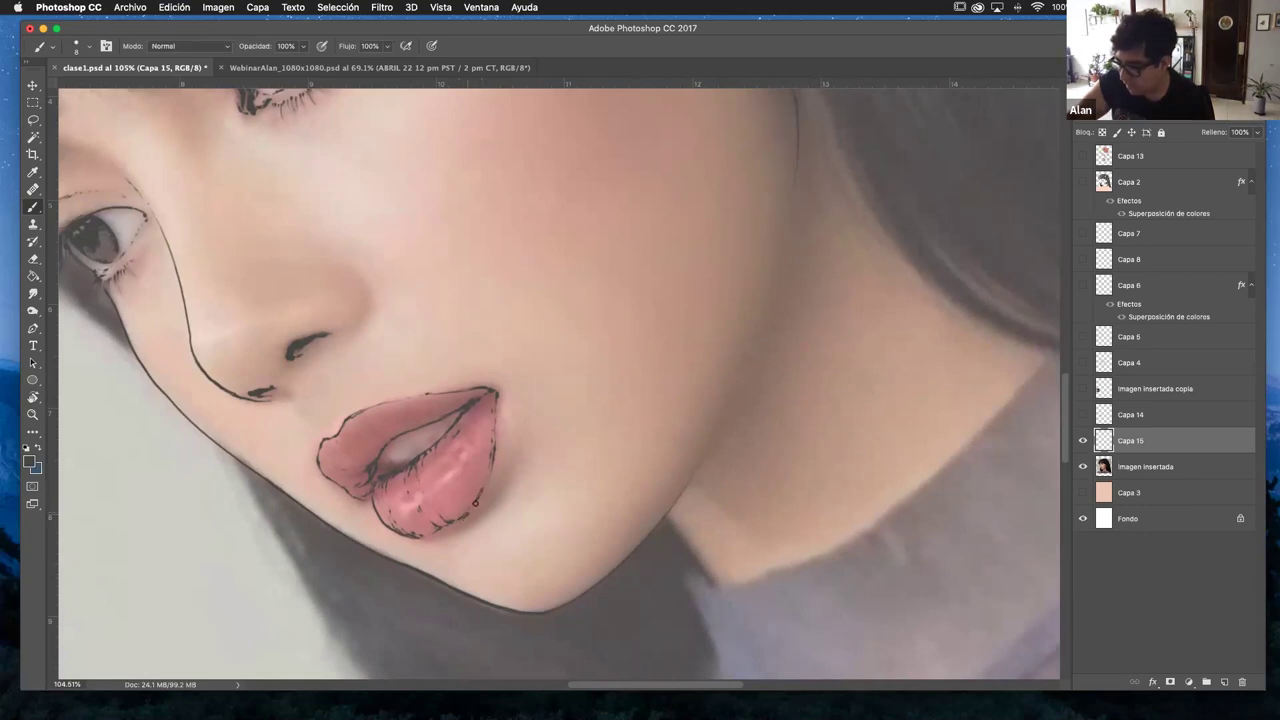
mouse_move(467, 519)
left_mouse_down()
mouse_move(491, 485)
mouse_move(439, 530)
mouse_move(483, 506)
mouse_move(512, 451)
mouse_move(496, 491)
mouse_move(435, 535)
left_mouse_up()
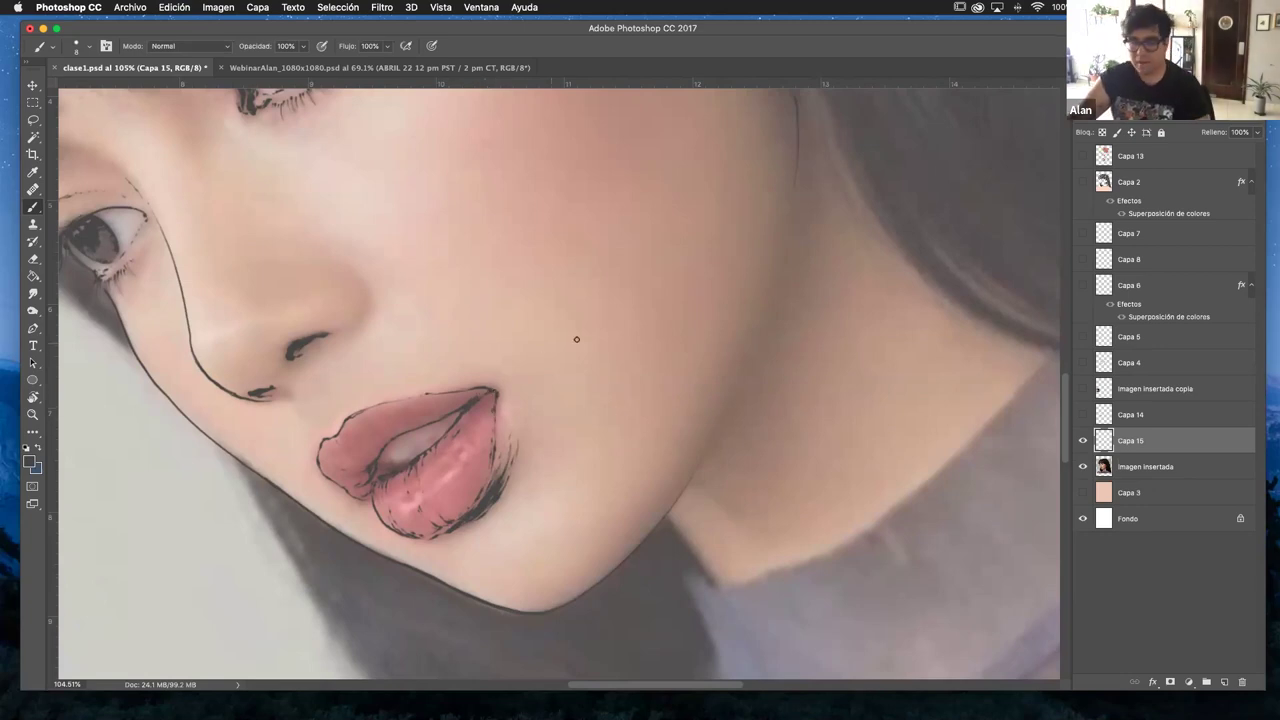
key("r")
mouse_move(640, 380)
left_mouse_down()
mouse_move(644, 432)
mouse_move(599, 476)
left_mouse_up()
key("b")
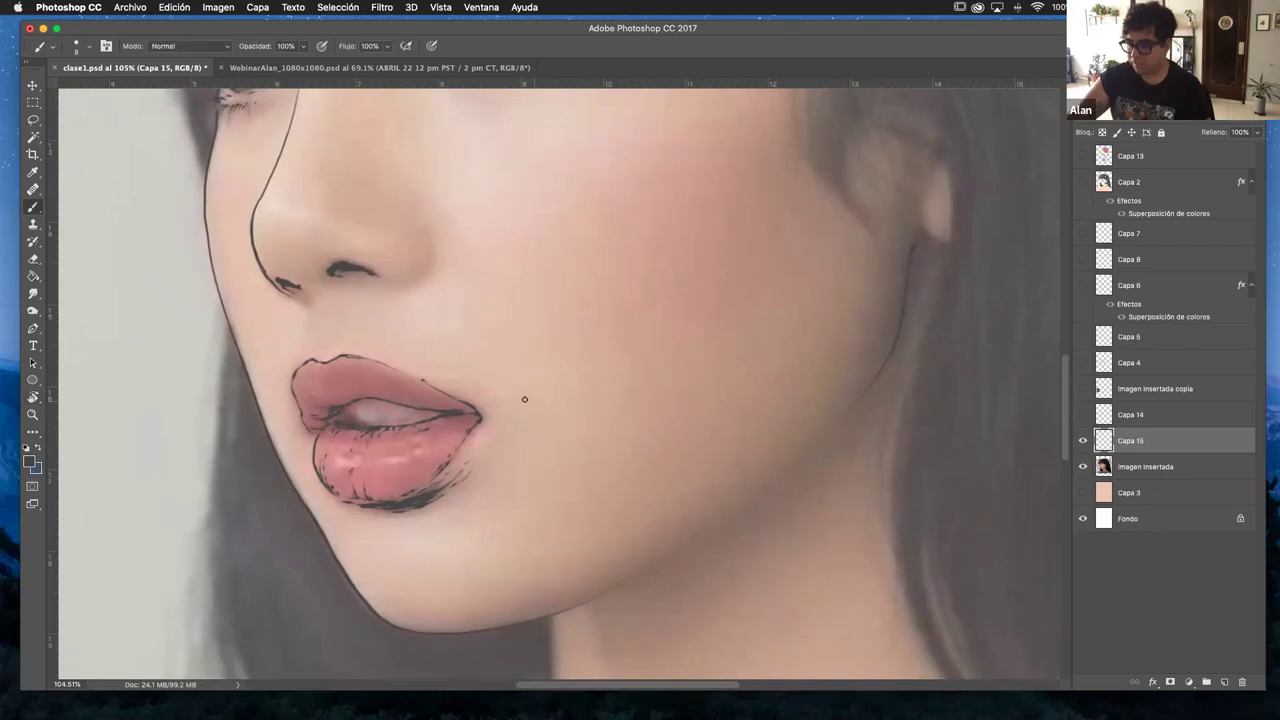
- Try long practice curves across the cheek from beside the mouth, and undo them all
mouse_move(516, 332)
left_mouse_down()
mouse_move(589, 297)
mouse_move(661, 311)
mouse_move(684, 358)
mouse_move(685, 408)
mouse_move(670, 440)
mouse_move(590, 505)
left_mouse_up()
key("super+z")
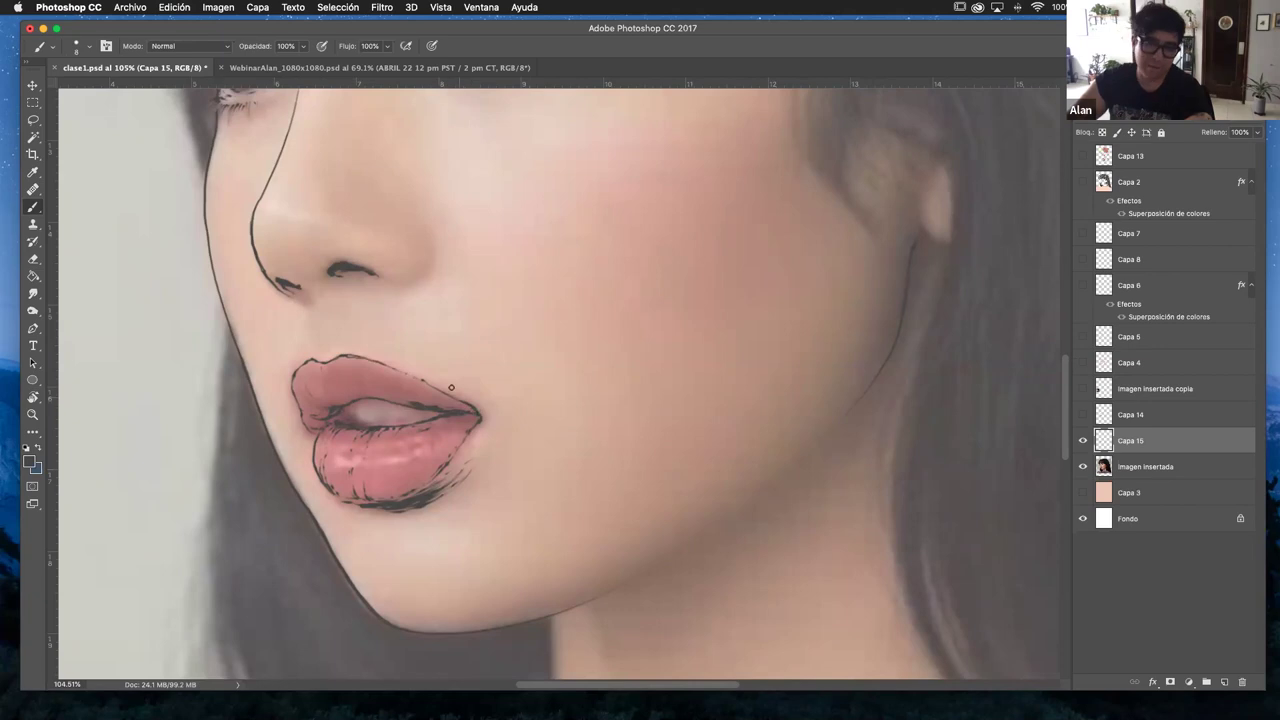
left_click_drag(440, 372, 877, 163)
key("ctrl+z")
mouse_move(440, 545)
left_mouse_down()
mouse_move(518, 430)
mouse_move(583, 370)
left_mouse_up()
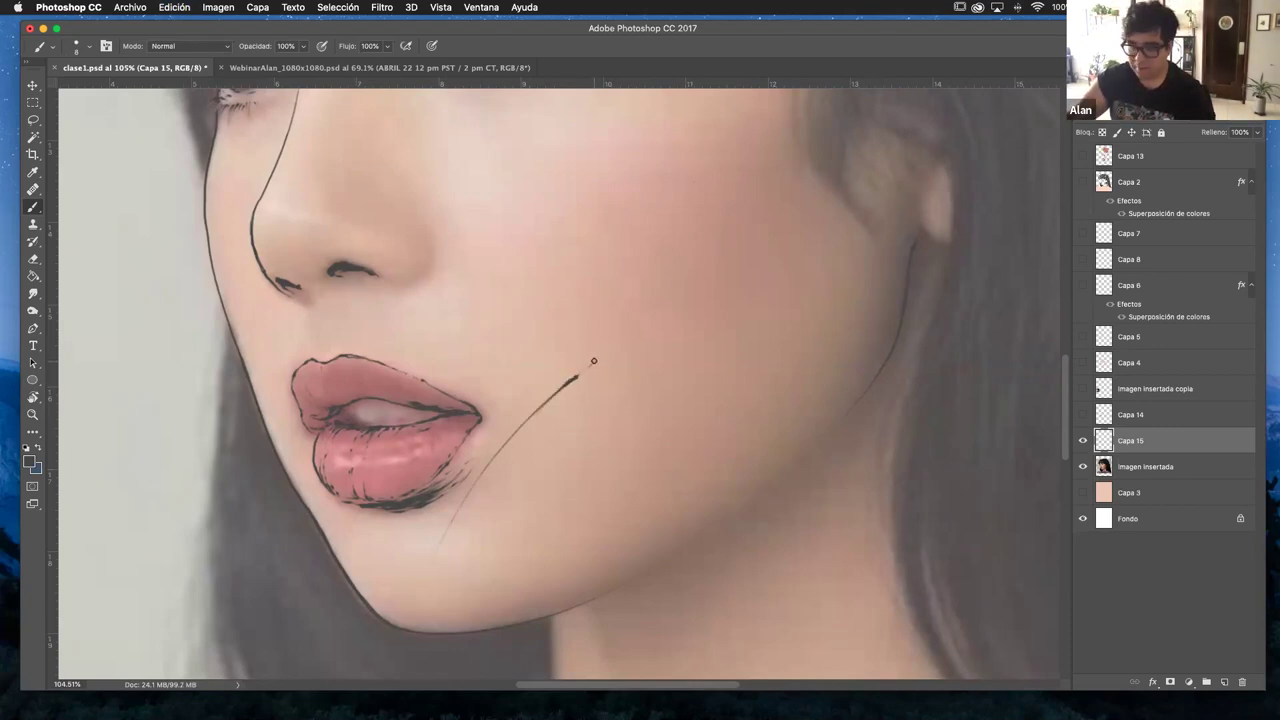
mouse_move(580, 366)
left_mouse_down()
mouse_move(797, 285)
mouse_move(902, 298)
left_mouse_up()
key("alt+super+z")
key("alt+super+z")
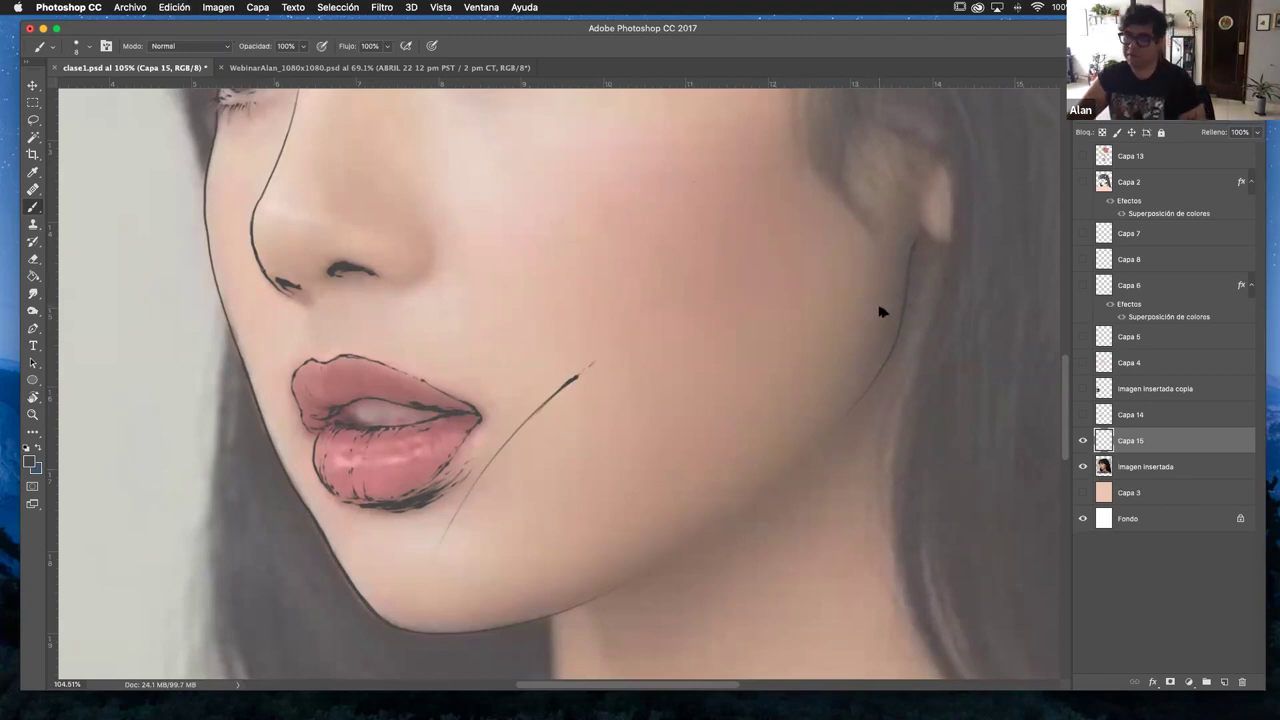
key("alt+super+z")
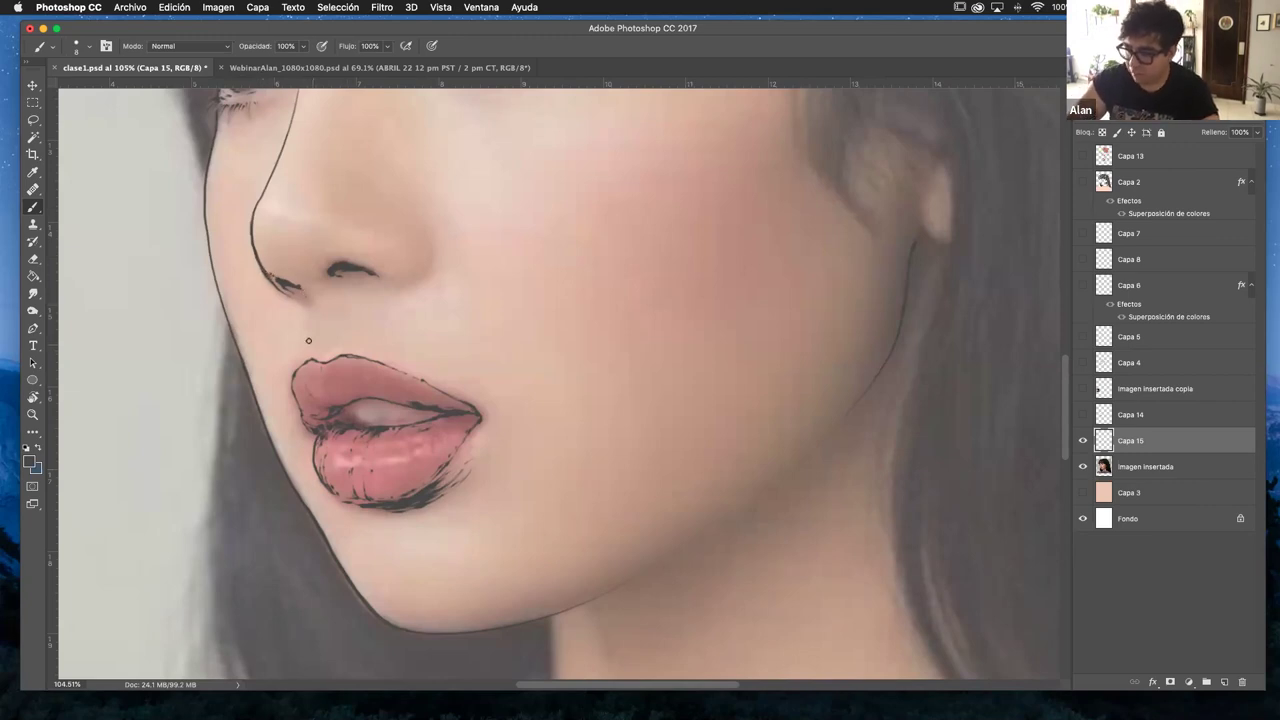
- Ink the philtrum lines between the nose and upper lip, and trace the near nostril wing's curve
left_click_drag(311, 305, 310, 346)
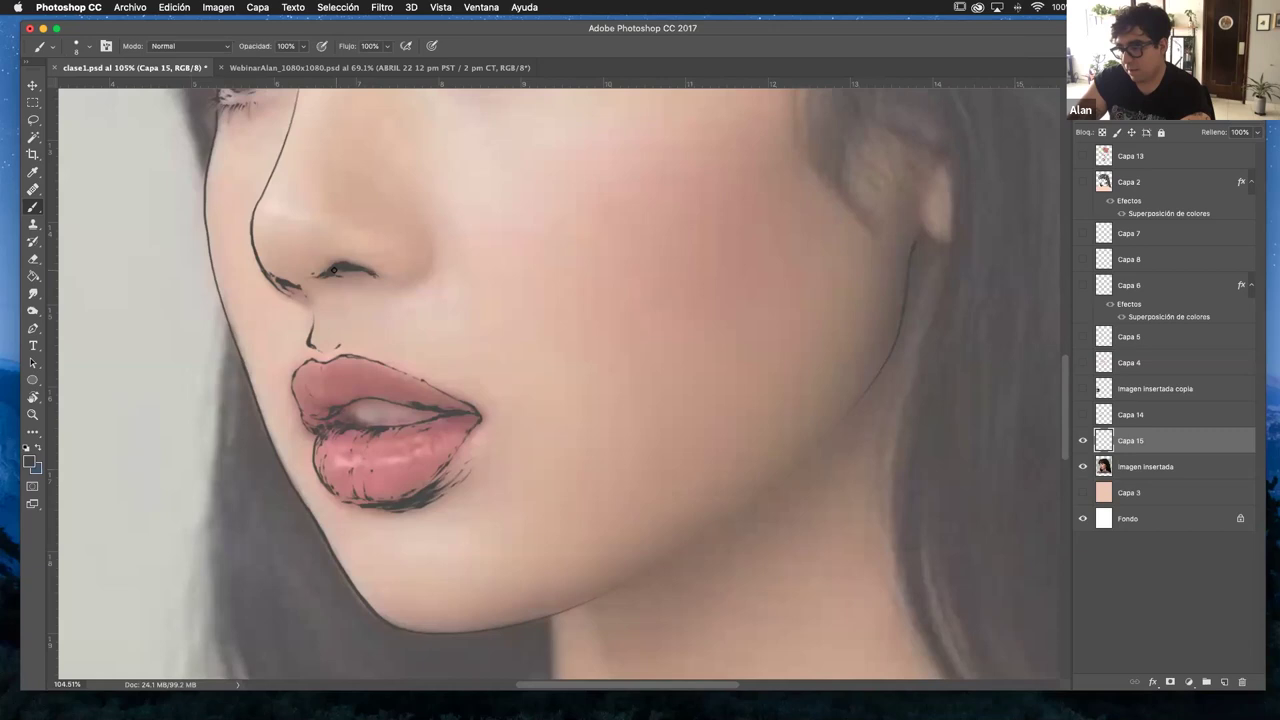
left_click_drag(403, 281, 429, 258)
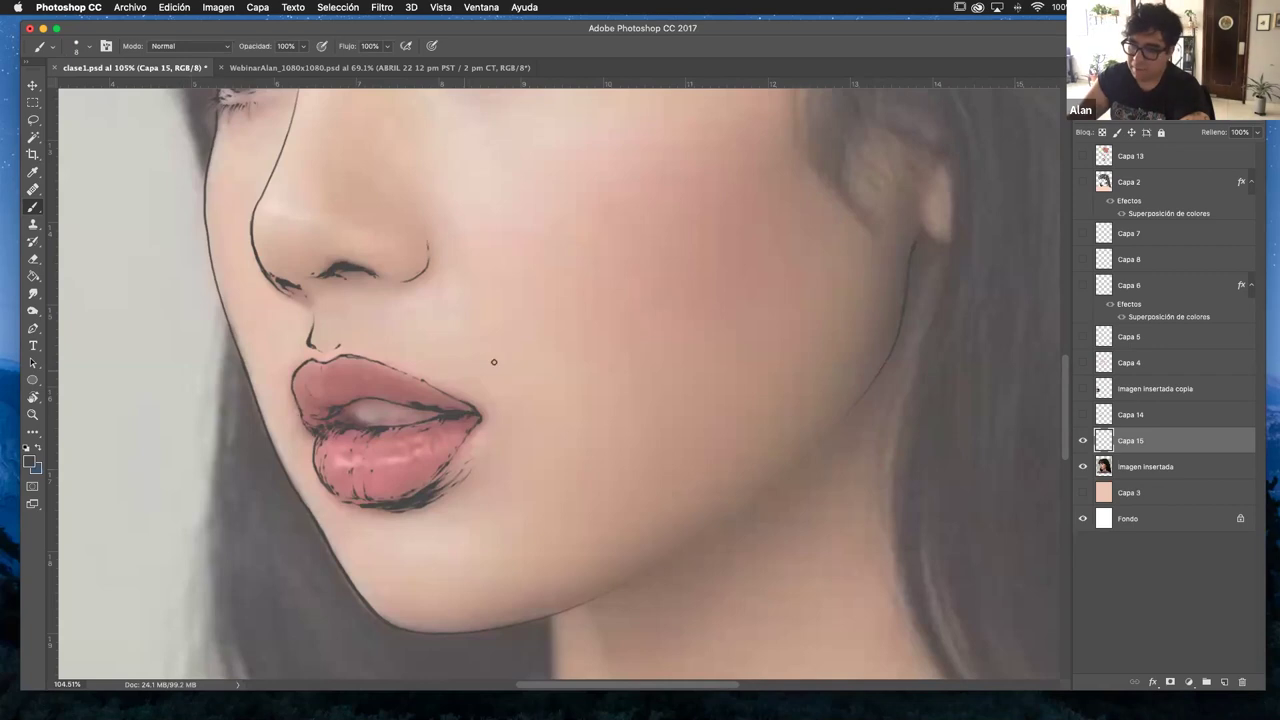
- Try a looping practice curve of broken dashes with thick ends on the cheek, and undo it
mouse_move(522, 350)
left_mouse_down()
mouse_move(545, 258)
mouse_move(574, 252)
mouse_move(585, 293)
mouse_move(556, 339)
mouse_move(570, 404)
left_mouse_up()
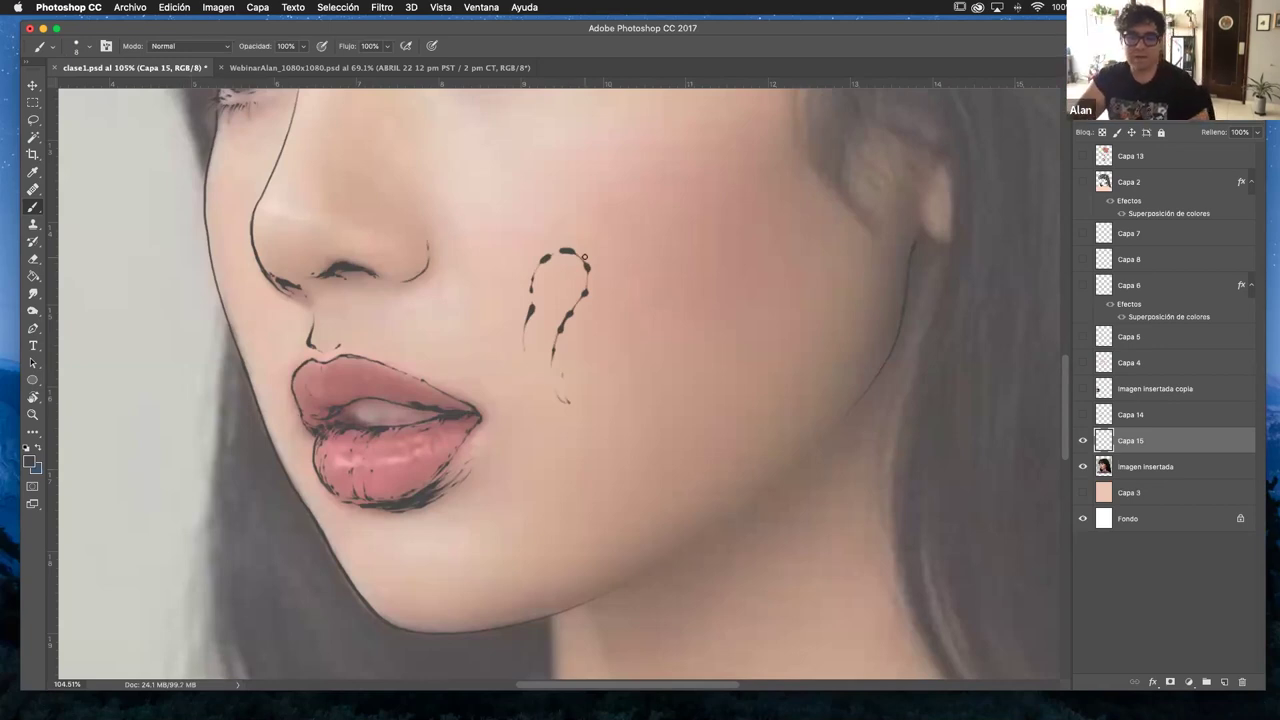
key("super+alt+z")
key("super+alt+z")
key("super+alt+z")
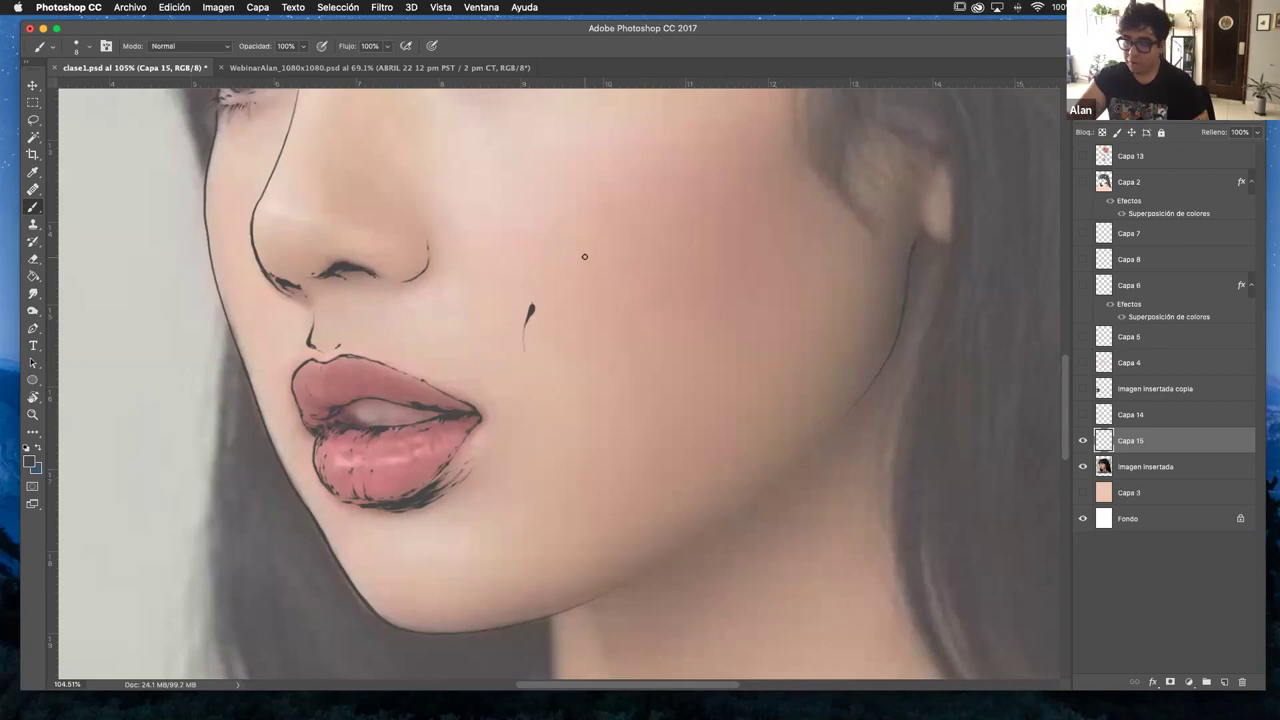
key("super+alt+z")
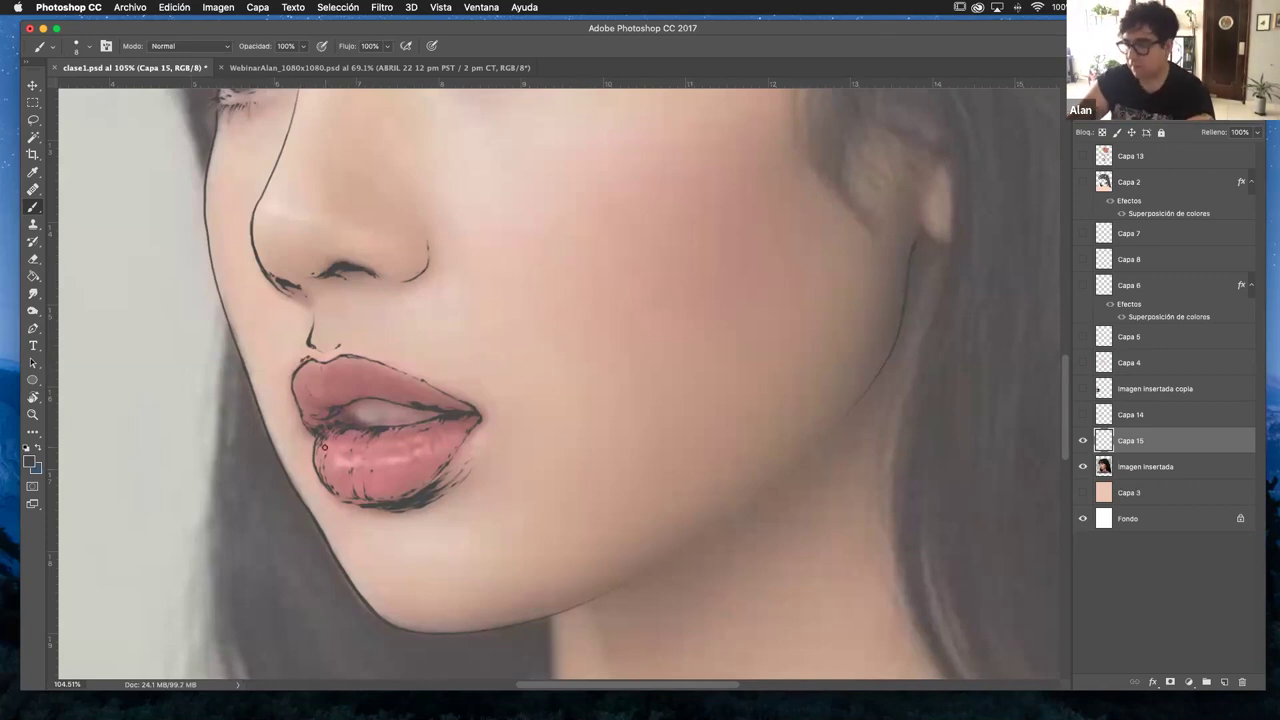
- Reinforce the chin and jaw contour, and trace the front edge of the neck and collar beneath it
scroll(537, 489, "up", 5)
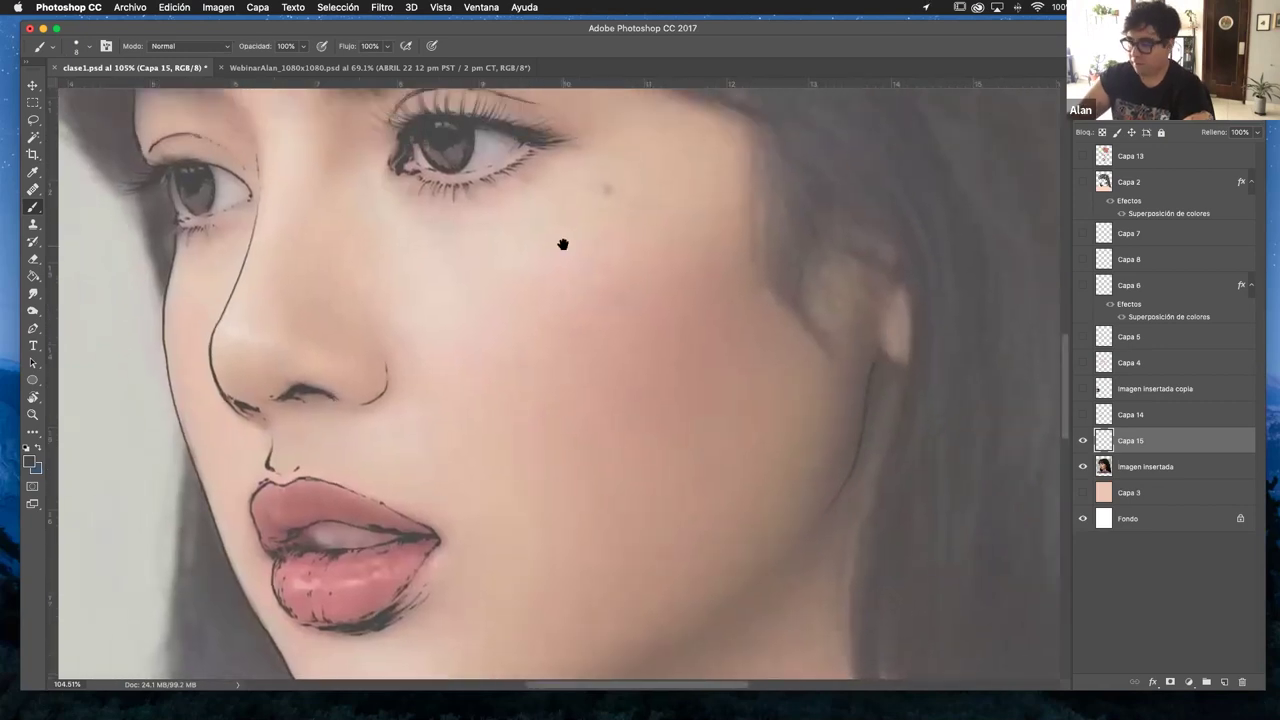
scroll(563, 244, "up", 3)
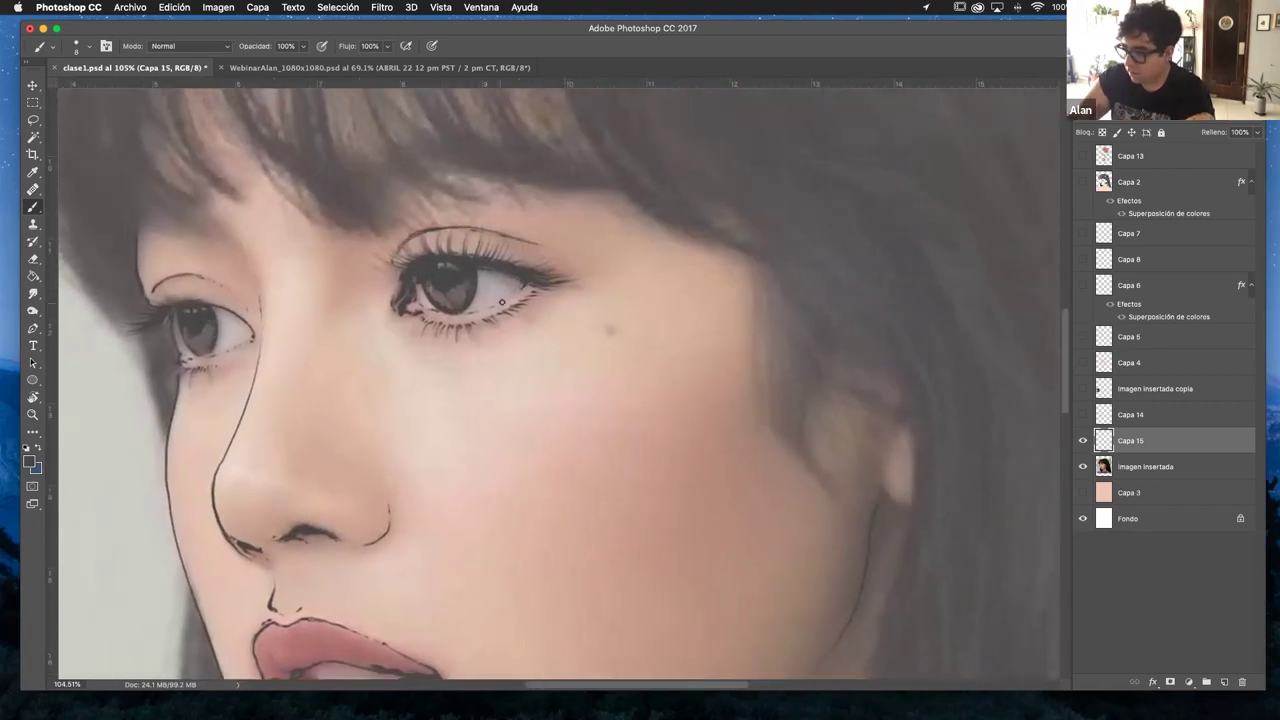
left_click(34, 414)
left_click_drag(600, 407, 545, 392)
mouse_move(596, 528)
left_mouse_down()
mouse_move(476, 323)
mouse_move(473, 288)
left_mouse_up()
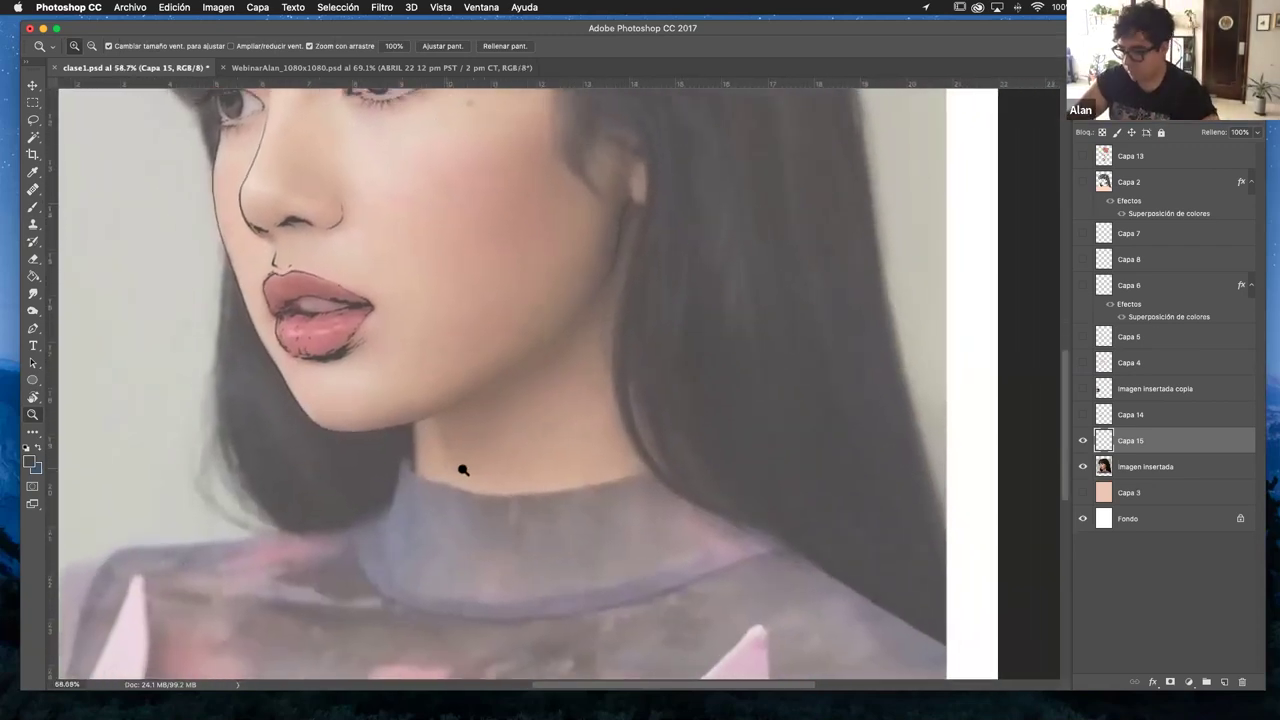
left_click_drag(461, 469, 466, 426)
key("b")
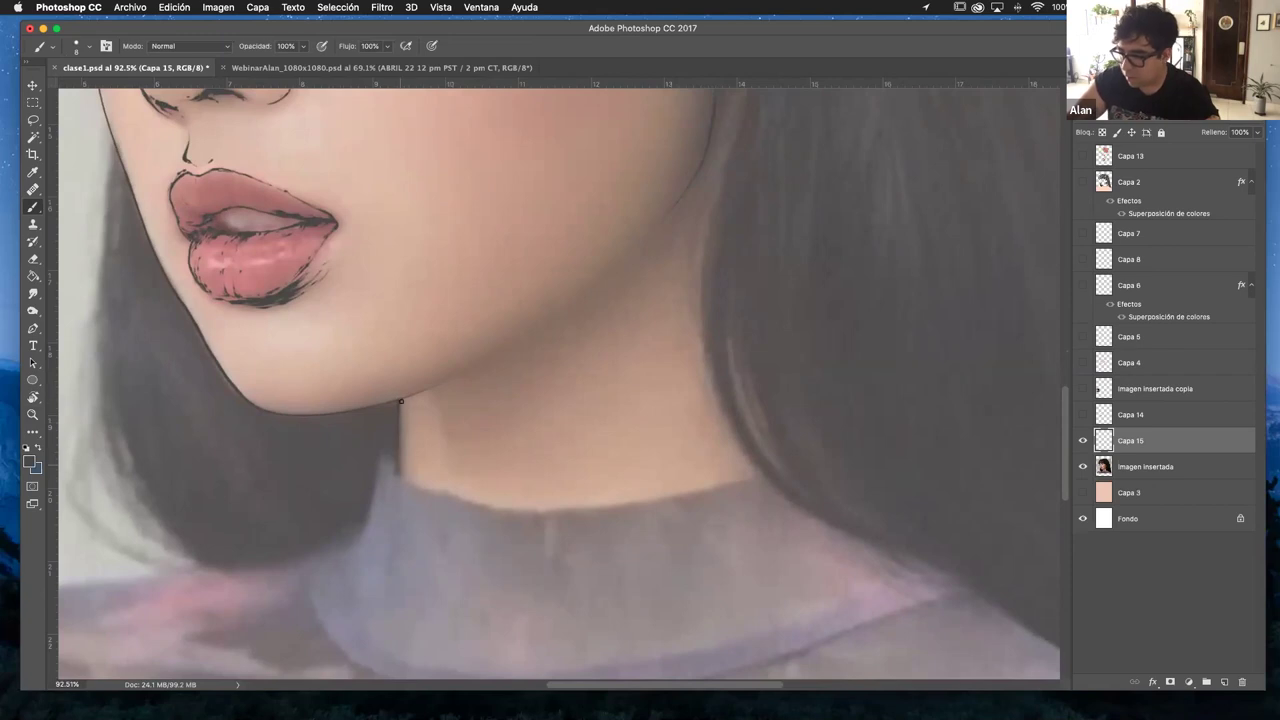
key("r")
mouse_move(523, 306)
left_mouse_down()
mouse_move(449, 289)
mouse_move(517, 350)
left_mouse_up()
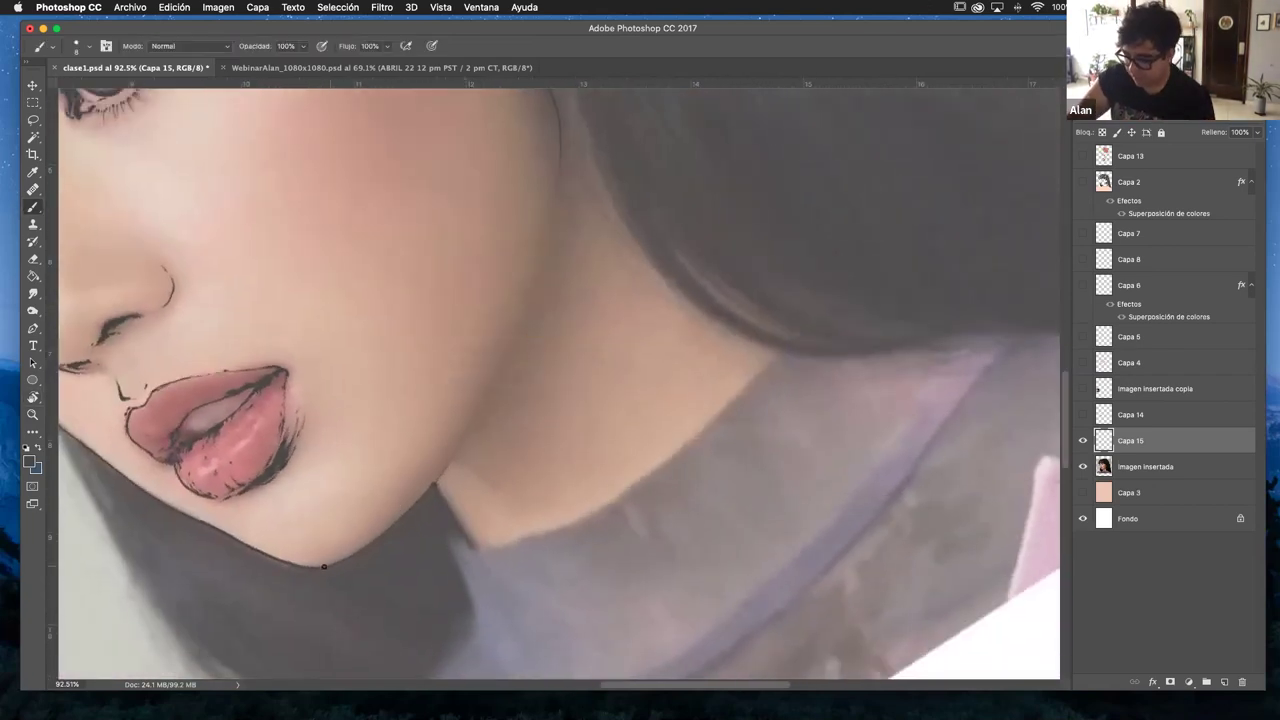
mouse_move(333, 563)
left_mouse_down()
mouse_move(408, 511)
mouse_move(466, 428)
left_mouse_up()
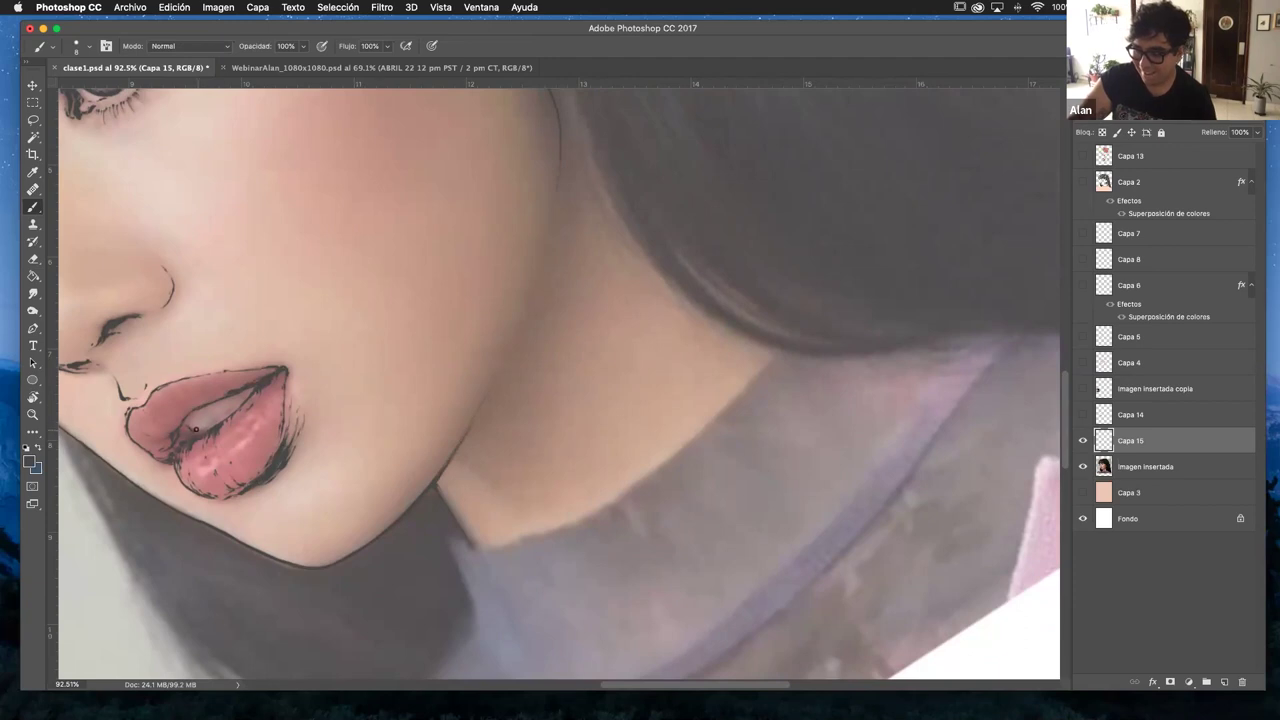
left_click_drag(558, 412, 537, 317)
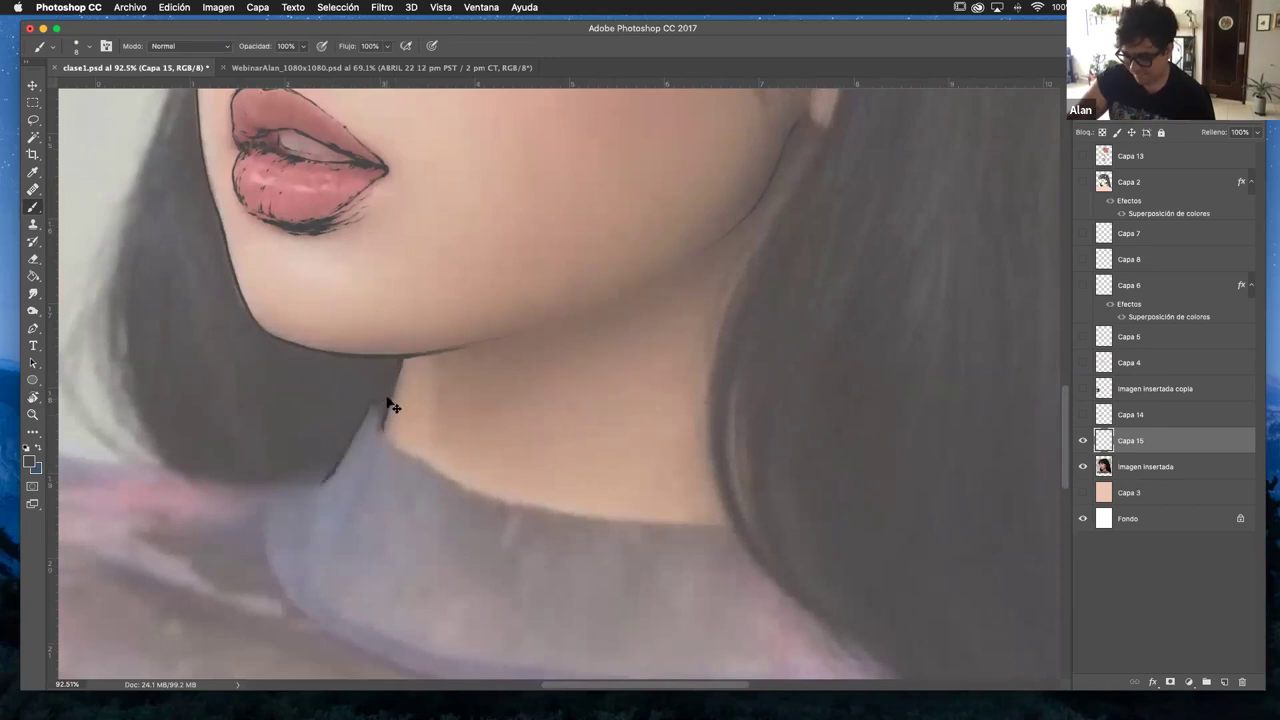
mouse_move(366, 406)
left_mouse_down()
mouse_move(344, 458)
mouse_move(310, 481)
left_mouse_up()
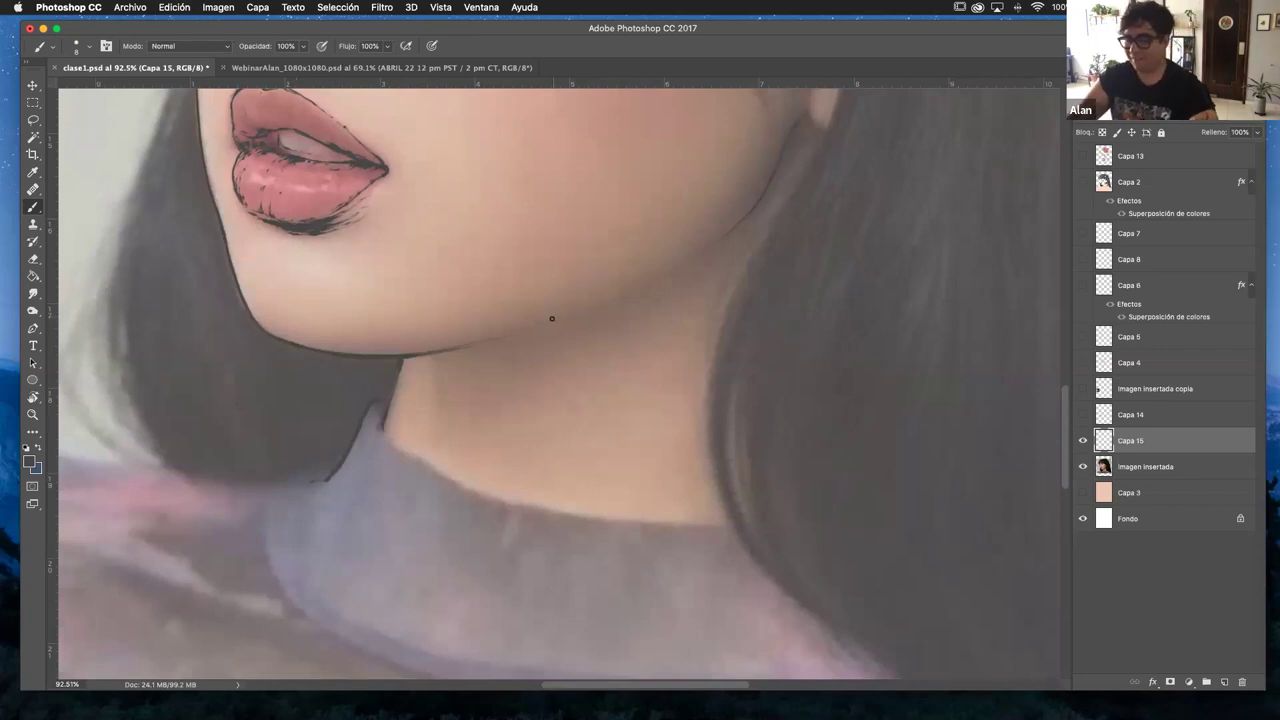
- Trace the collar's neckline across the throat and ink the outer edge of the earlobe
left_click(35, 415)
left_click_drag(605, 404, 492, 388)
left_click_drag(665, 352, 612, 366)
key("r")
key("z")
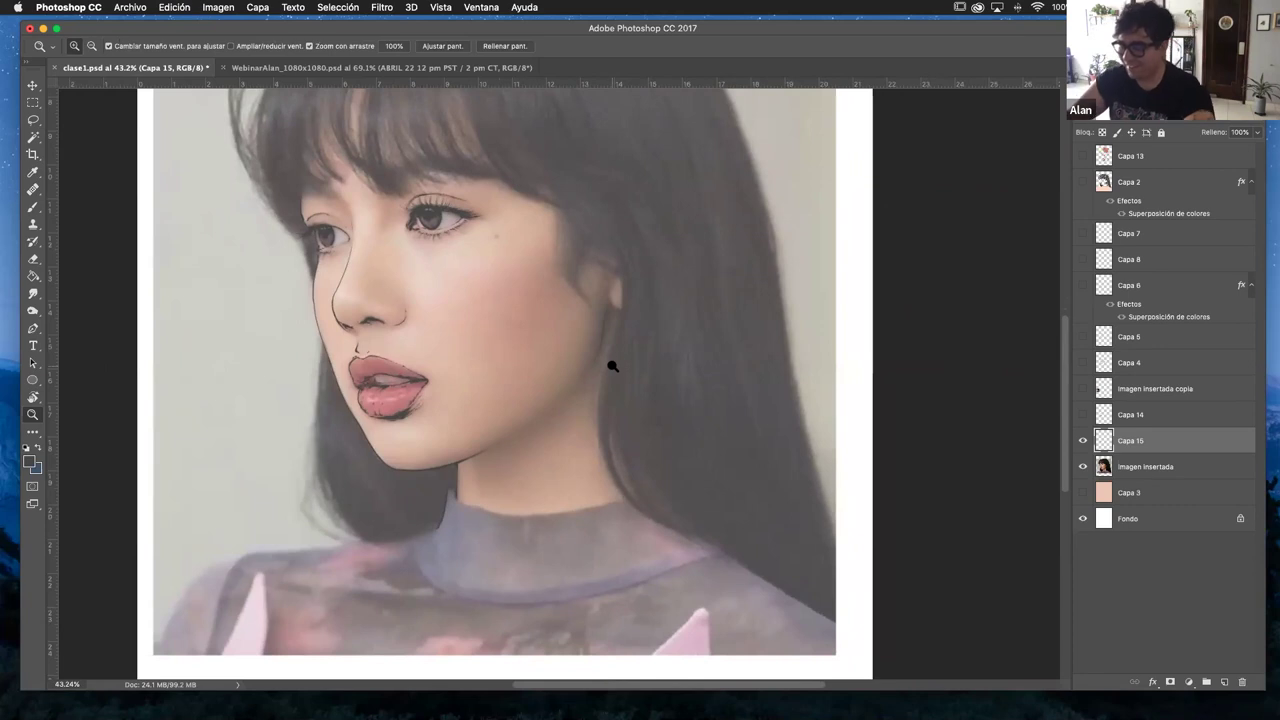
left_click_drag(529, 509, 537, 480)
key("b")
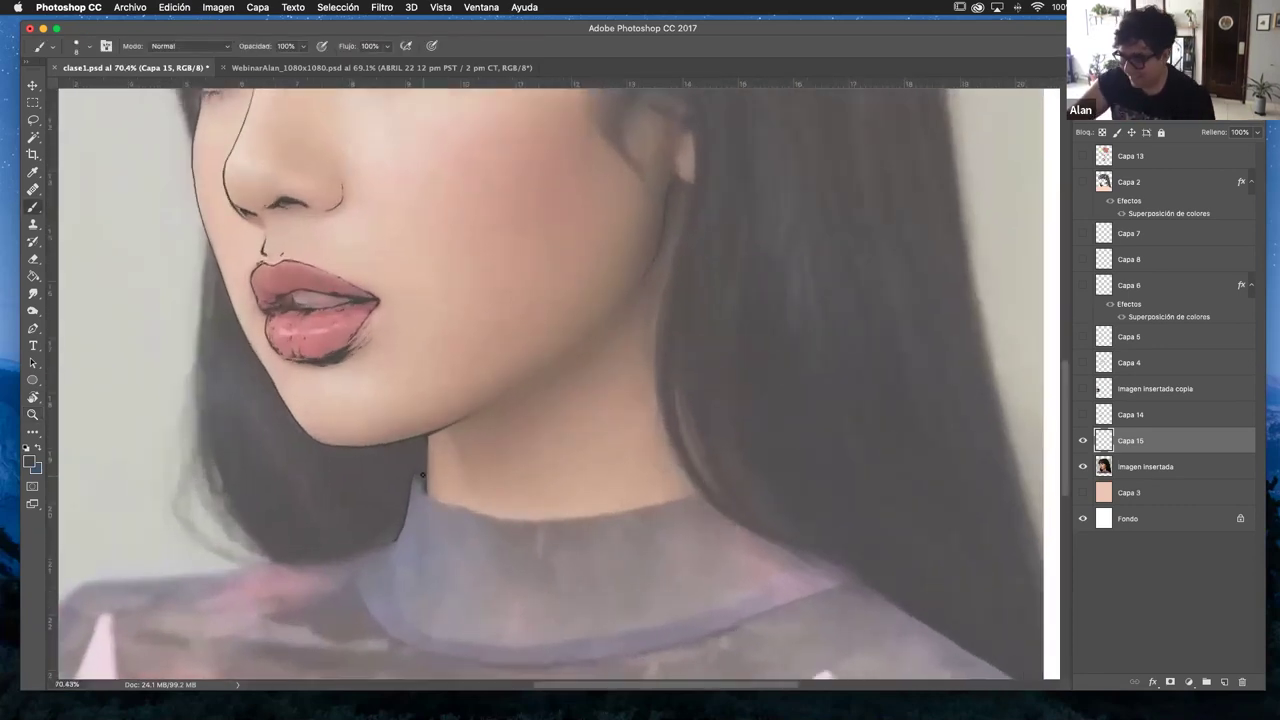
mouse_move(473, 513)
left_mouse_down()
mouse_move(590, 523)
mouse_move(685, 486)
left_mouse_up()
key("super+z")
mouse_move(543, 394)
left_mouse_down()
mouse_move(457, 374)
mouse_move(310, 390)
left_mouse_up()
mouse_move(243, 420)
left_mouse_down()
mouse_move(282, 440)
mouse_move(396, 447)
mouse_move(516, 414)
left_mouse_up()
mouse_move(549, 263)
left_mouse_down()
mouse_move(624, 443)
mouse_move(695, 493)
left_mouse_up()
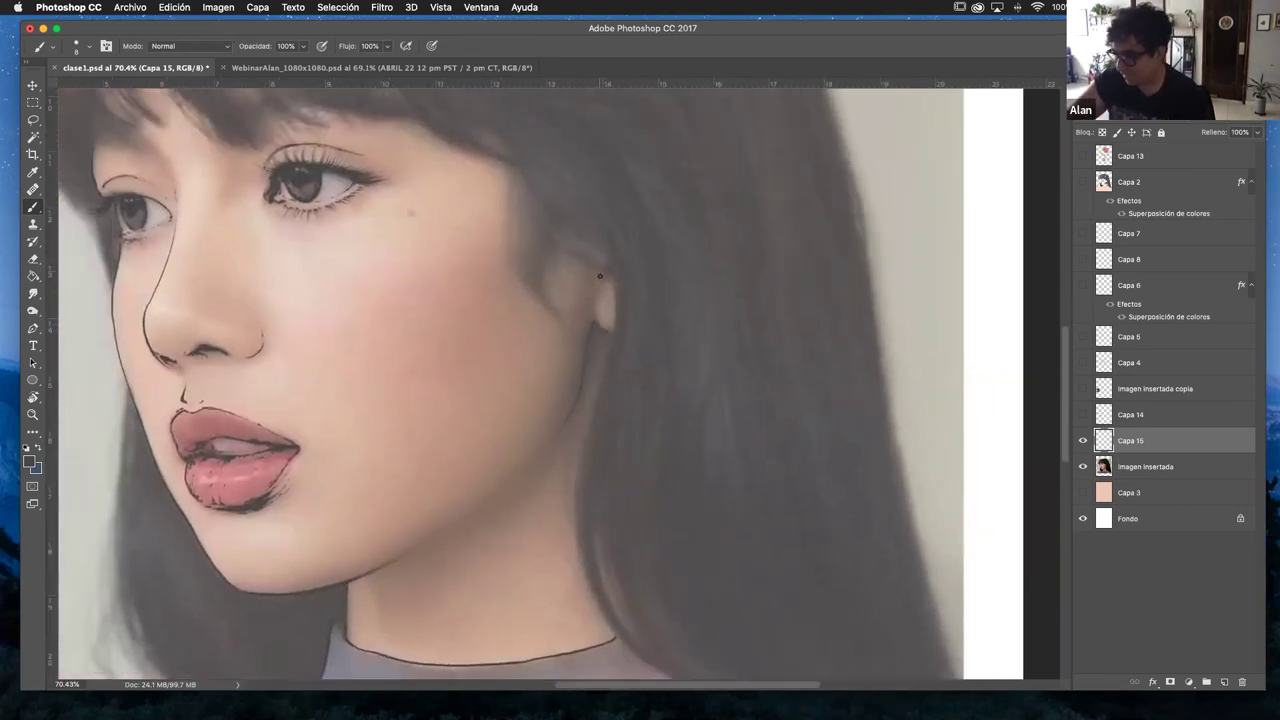
left_click_drag(608, 277, 611, 328)
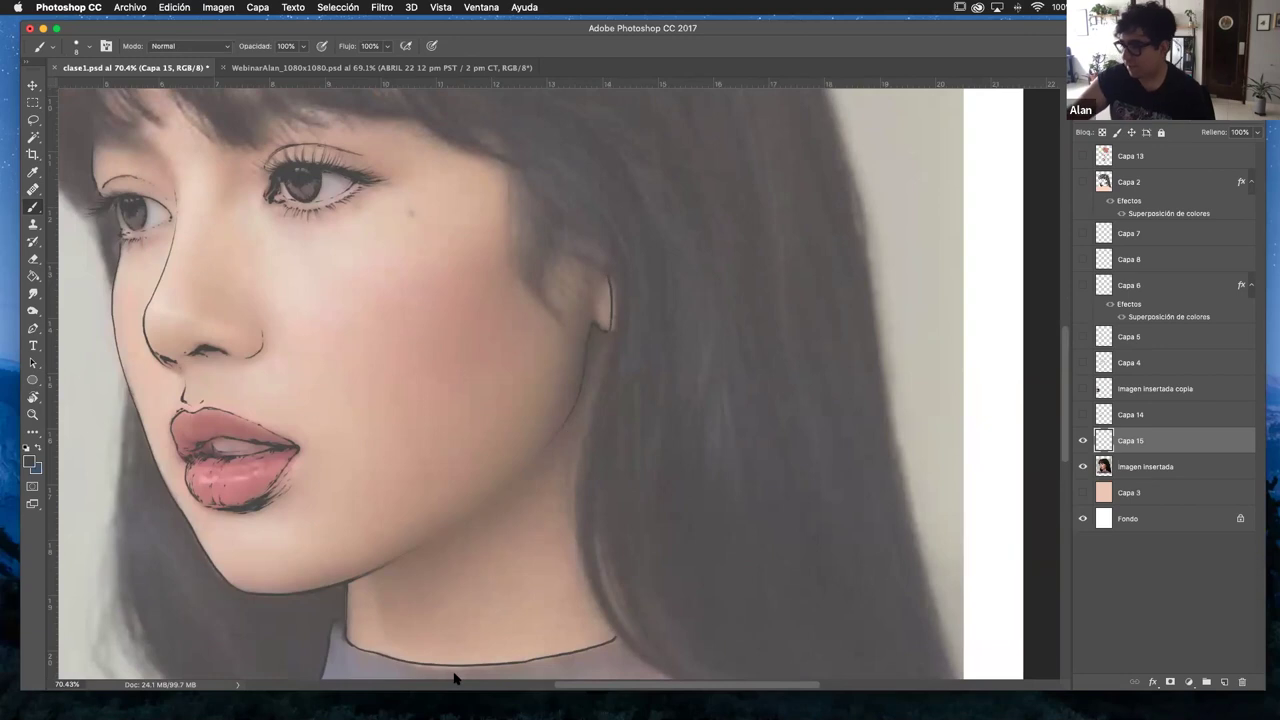
- Hide the Imagen insertada layer and examine the line art alone, from the whole face to the mouth
left_click(1082, 466)
left_click_drag(530, 417, 510, 363)
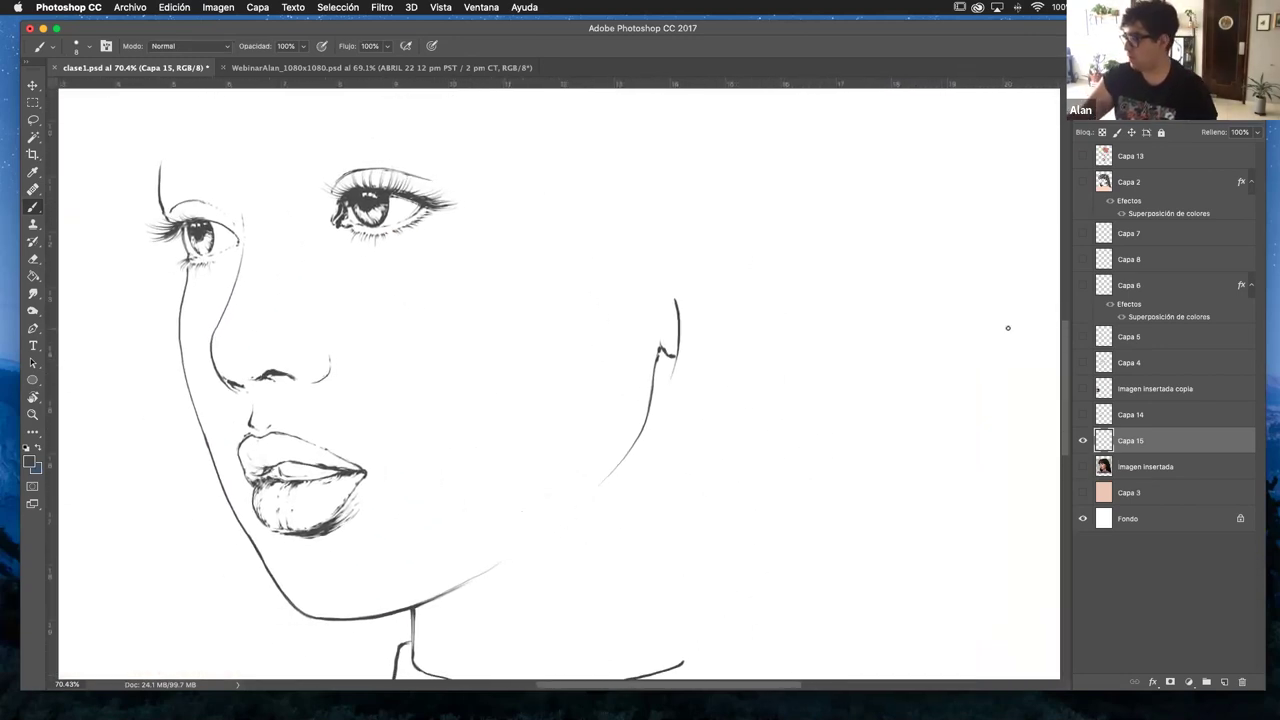
left_click_drag(509, 446, 528, 422)
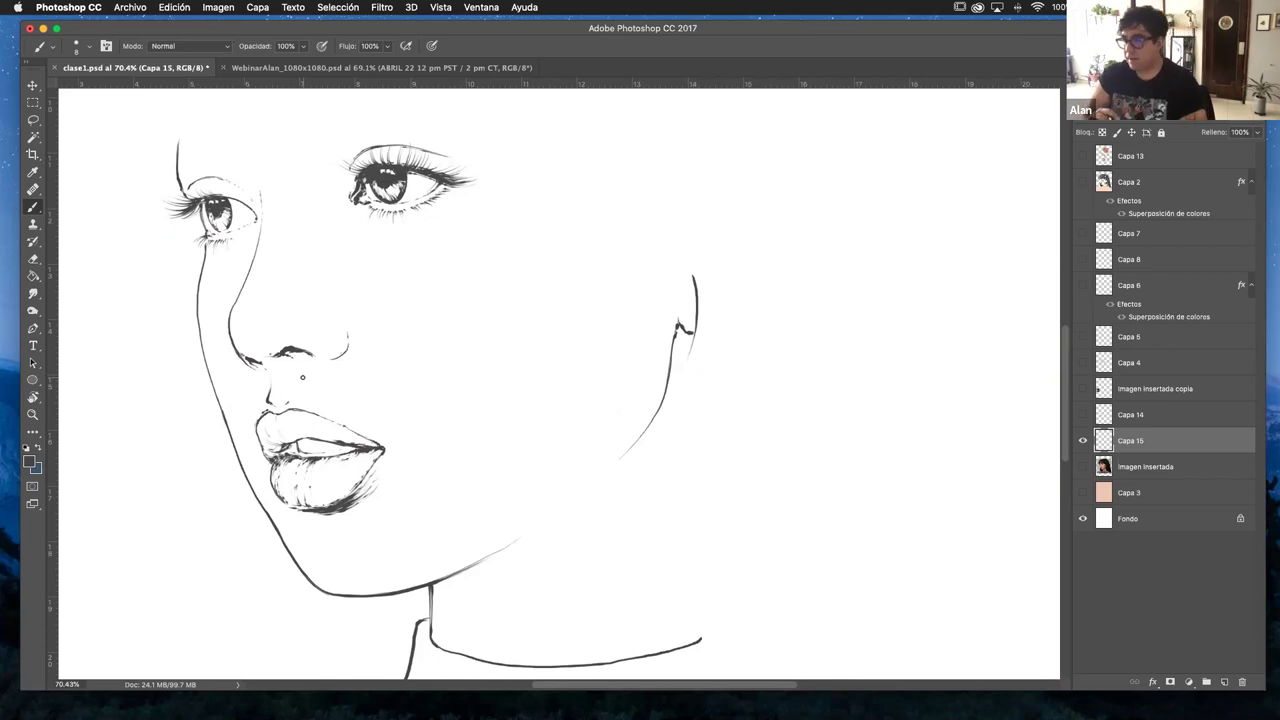
left_click_drag(472, 422, 628, 325)
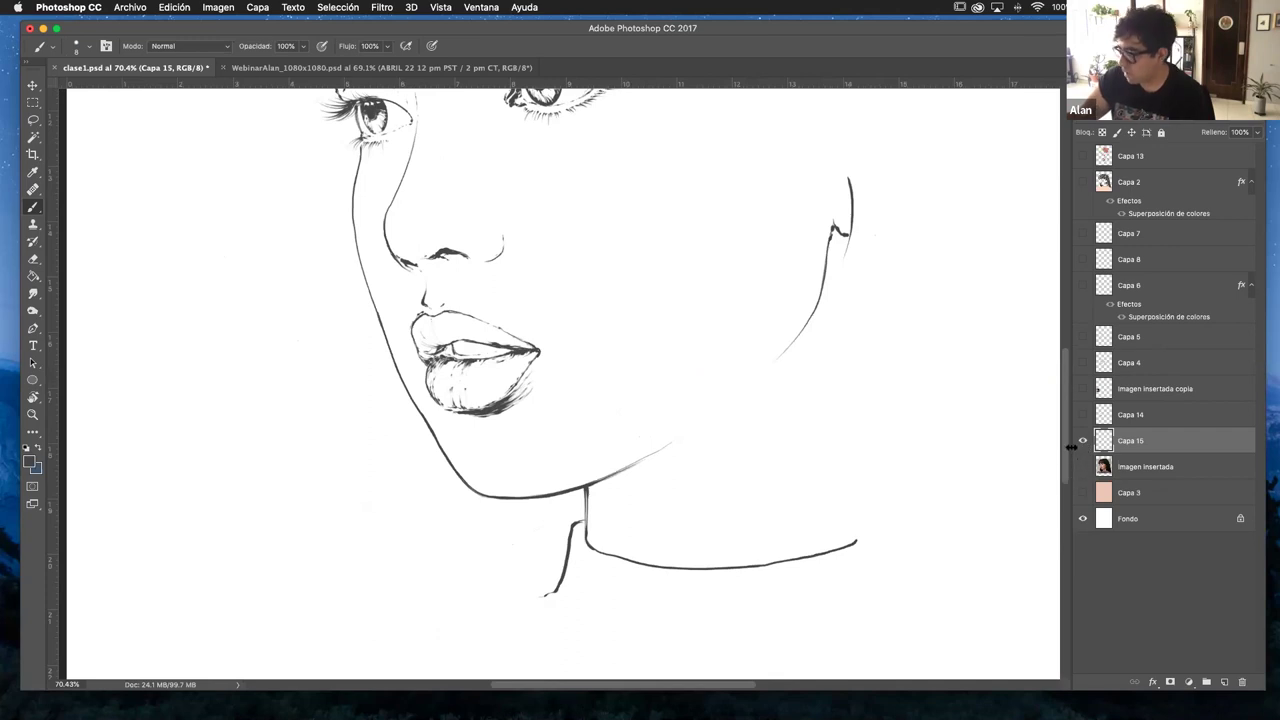
key("z")
left_click_drag(503, 368, 533, 382)
key("b")
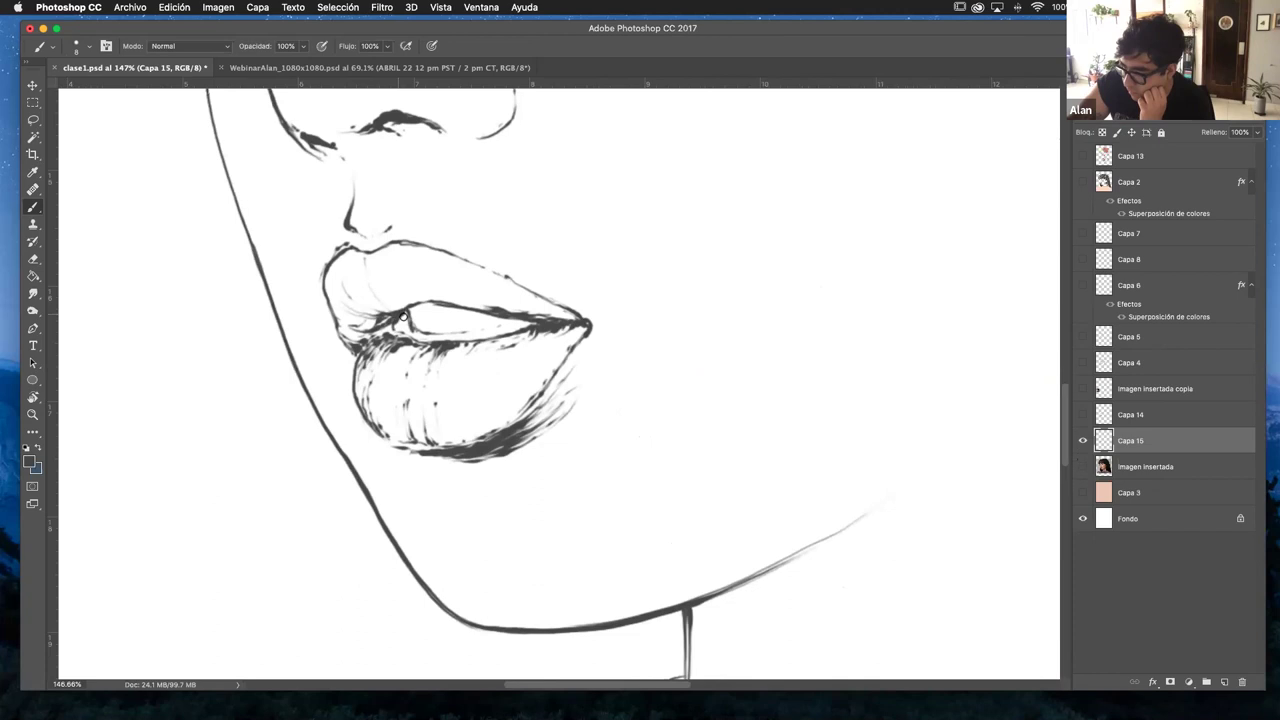
- Sketch simple outlined practice lips in uniform strokes on the empty cheek area, and undo them all
left_click_drag(606, 254, 360, 380)
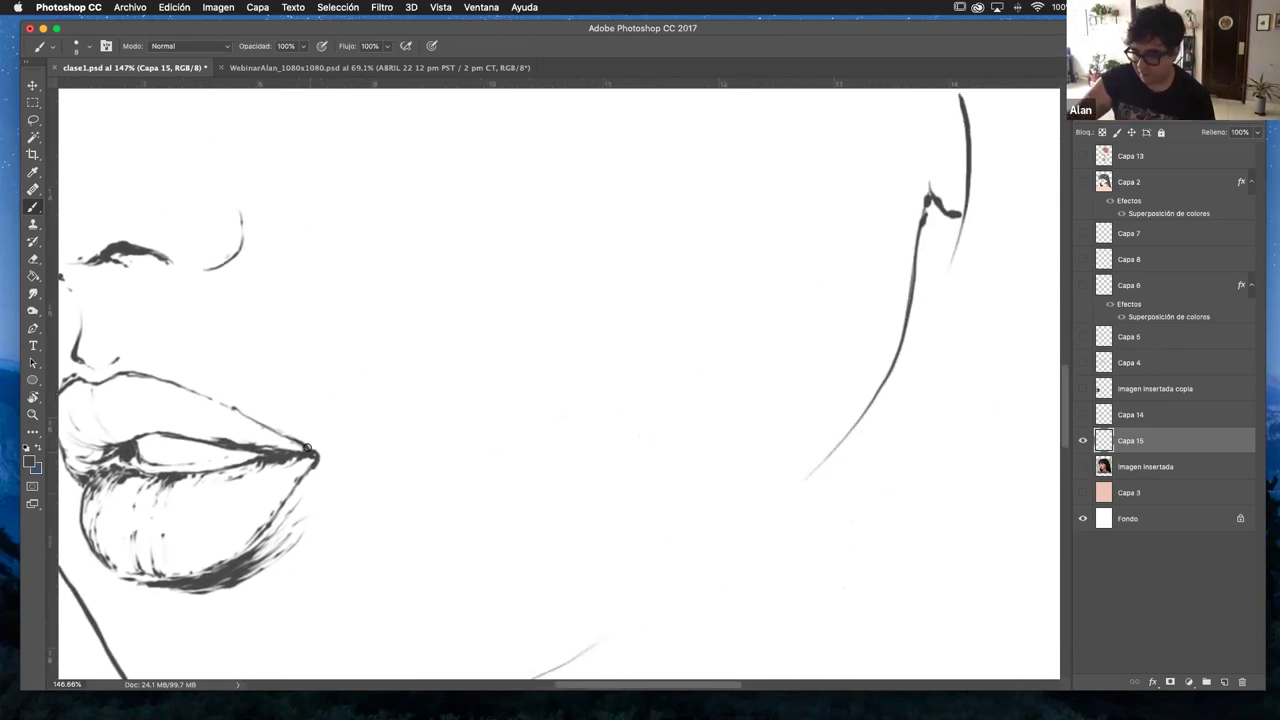
mouse_move(377, 408)
left_mouse_down()
mouse_move(500, 349)
mouse_move(537, 346)
mouse_move(656, 397)
mouse_move(487, 389)
mouse_move(366, 408)
mouse_move(480, 455)
mouse_move(548, 453)
mouse_move(634, 412)
left_mouse_up()
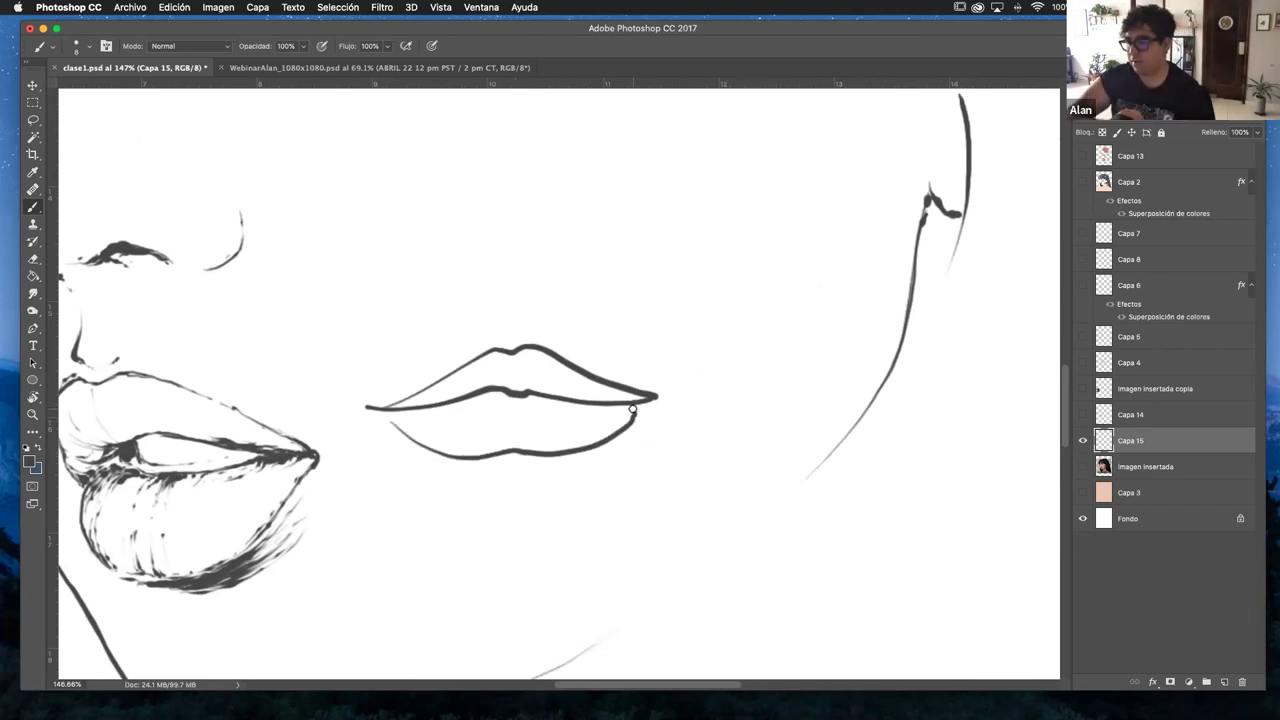
key("super+z")
key("super+z")
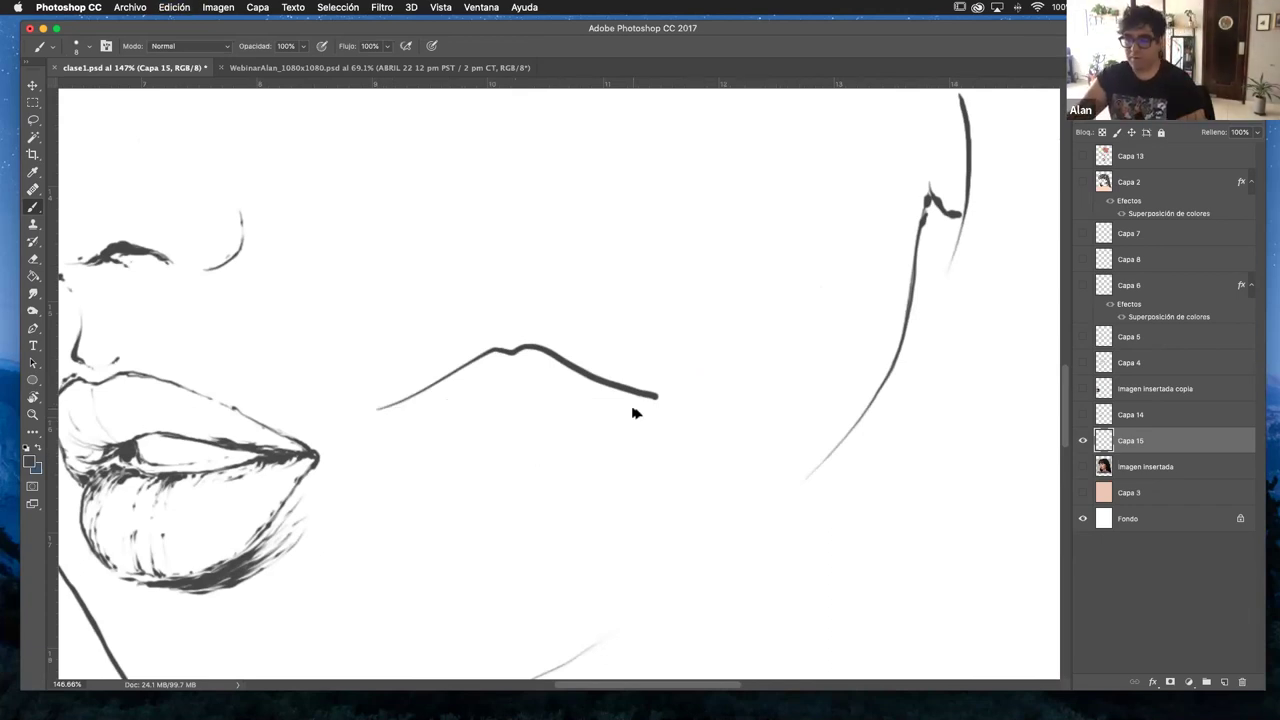
key("super+z")
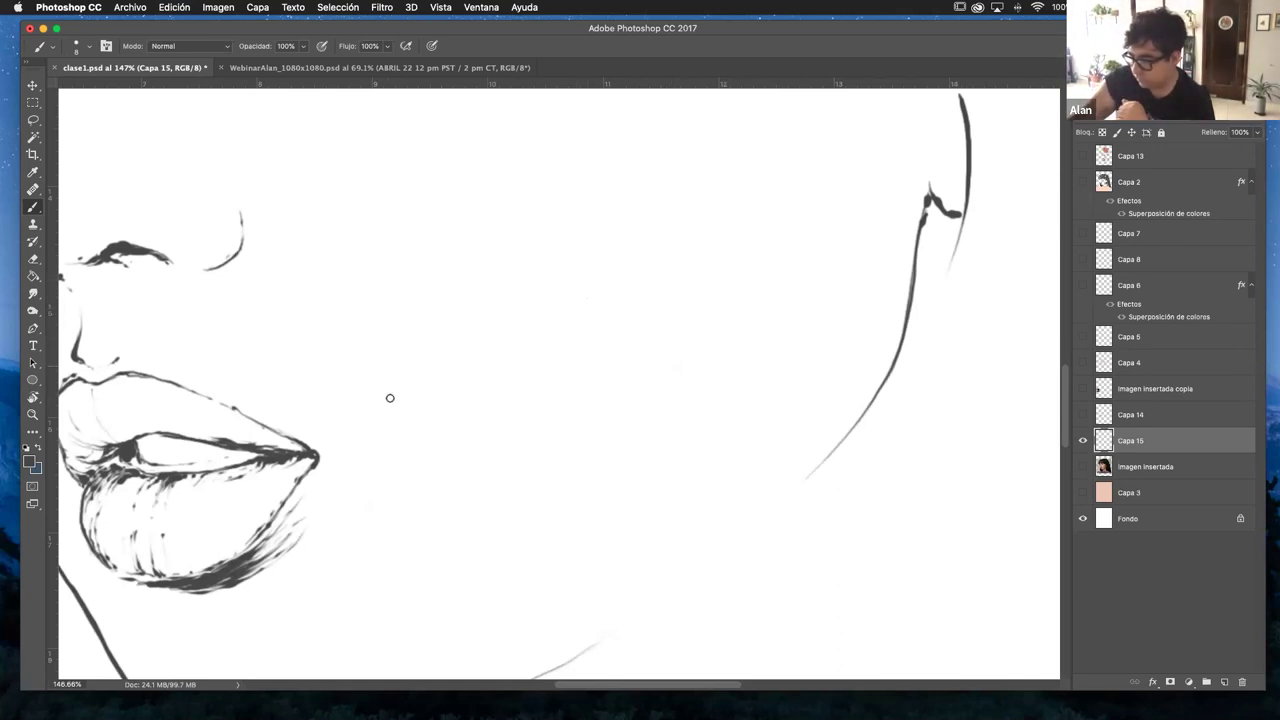
- Compare the bare reference photo with the line art by swapping the visibility of Capa 15 and Imagen insertada
left_click(1082, 440)
left_click(1082, 466)
left_click_drag(492, 416, 701, 394)
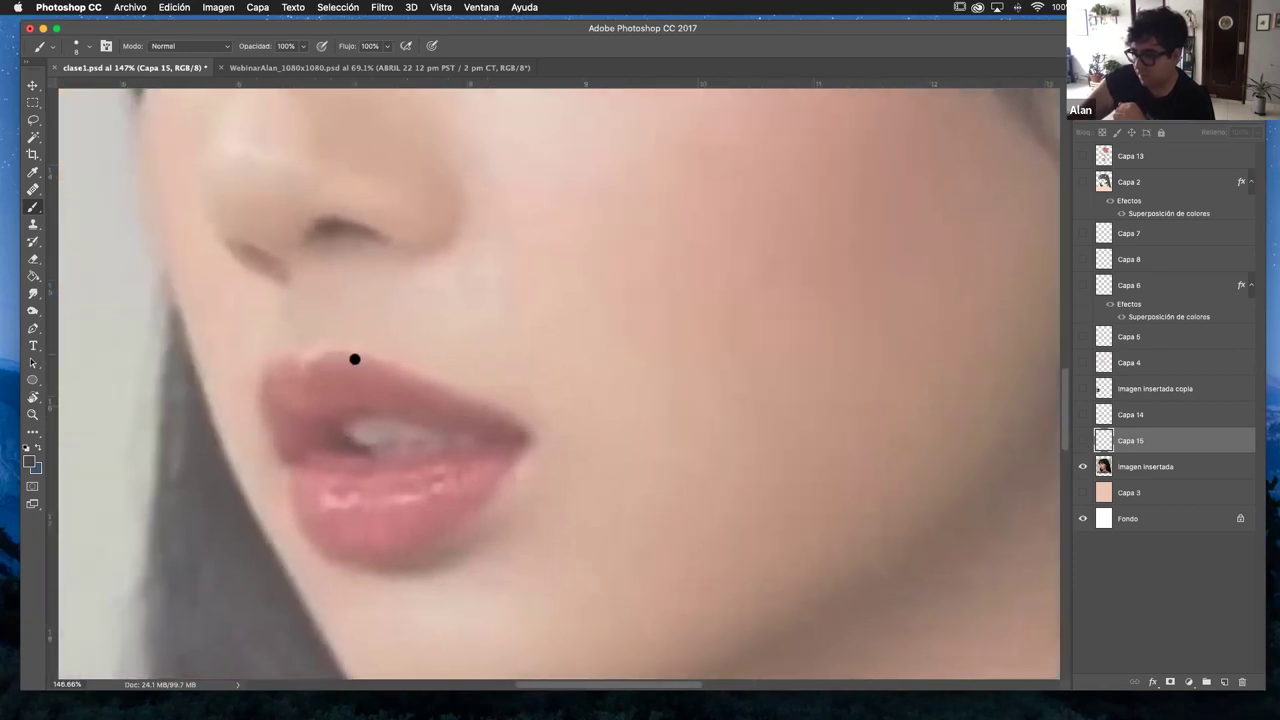
left_click(33, 415)
left_click_drag(667, 419, 618, 410)
left_click_drag(731, 394, 571, 434)
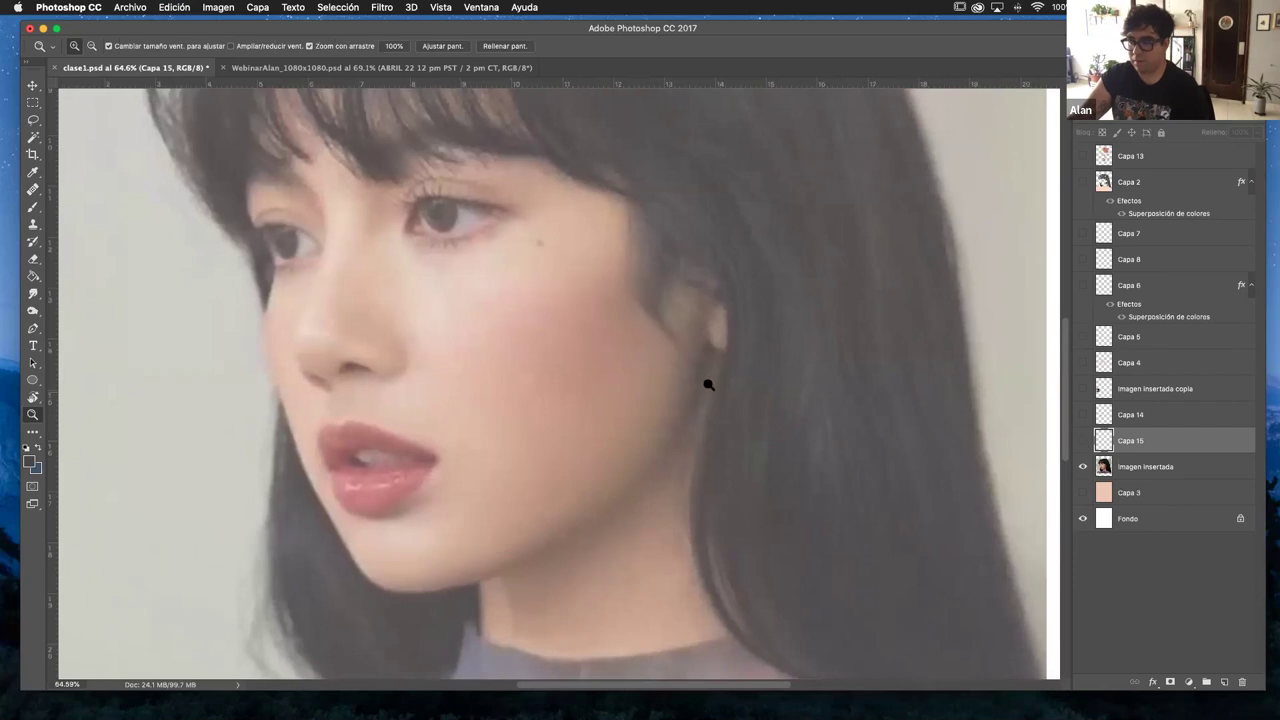
left_click(1082, 466)
left_click(1082, 440)
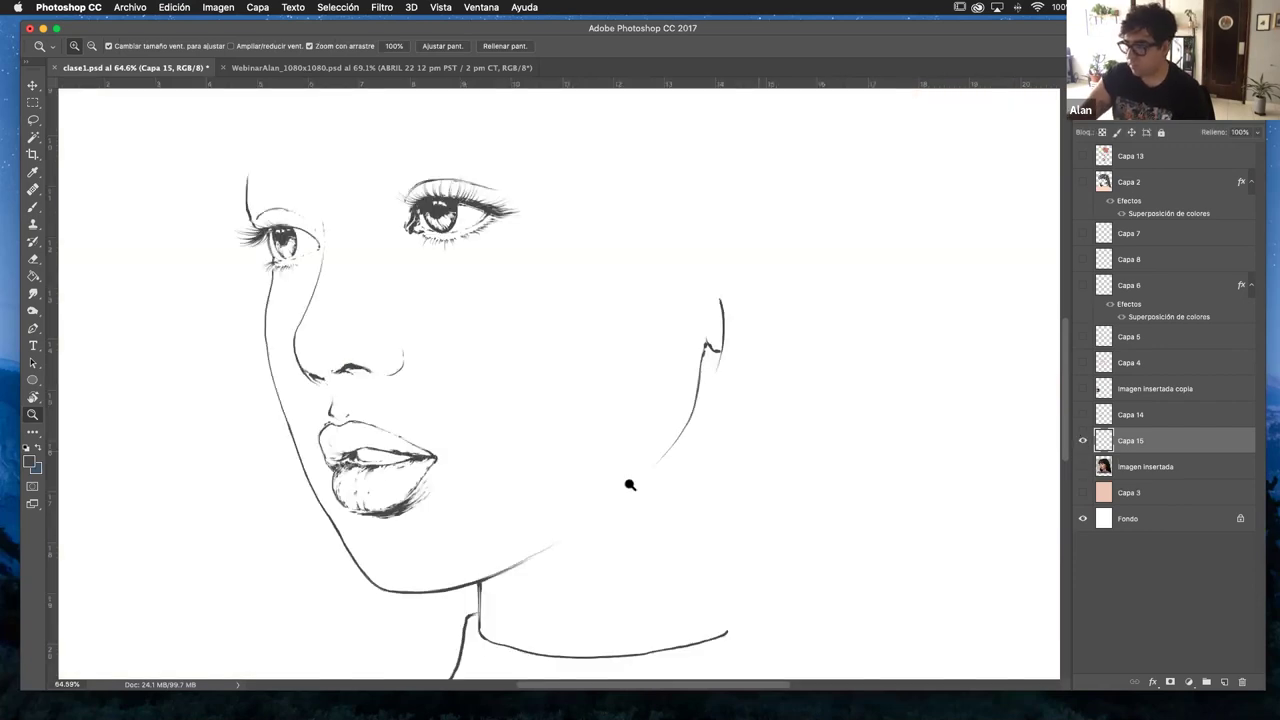
- Try long curved vertical contour strokes across the lower lip, and undo them all
left_click_drag(429, 432, 614, 394)
key("b")
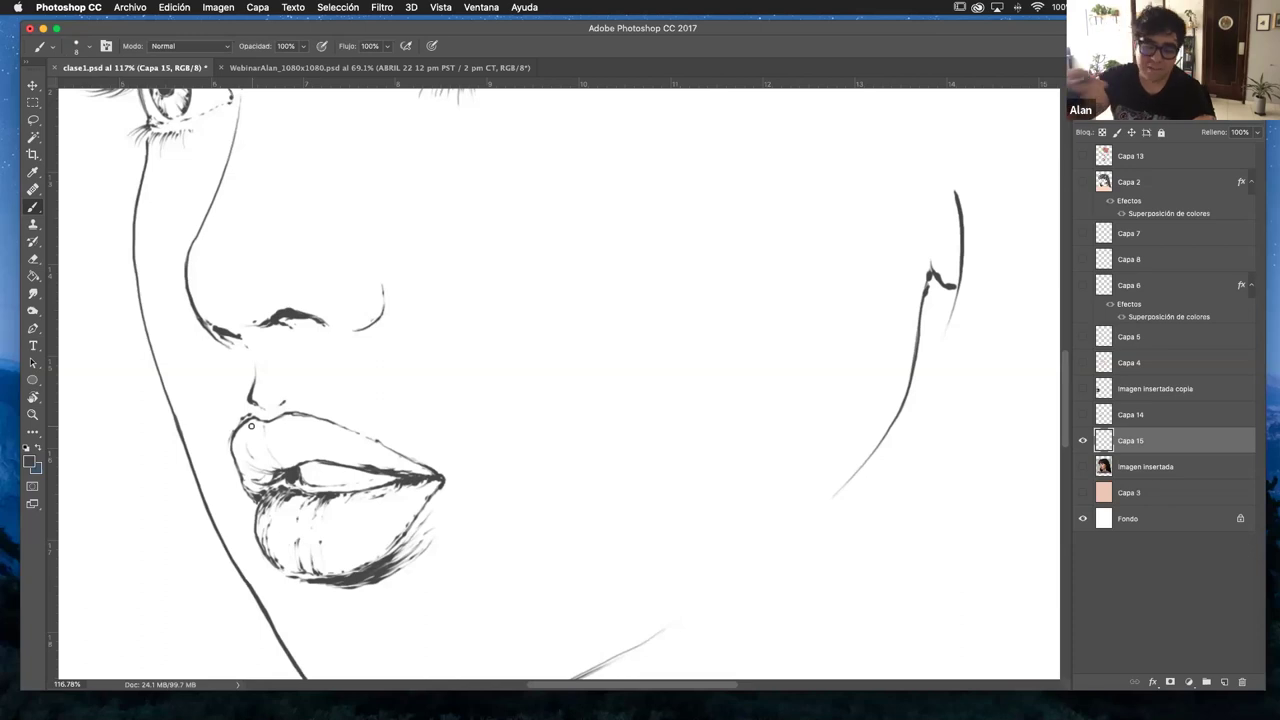
mouse_move(303, 498)
left_mouse_down()
mouse_move(287, 571)
mouse_move(266, 544)
mouse_move(294, 574)
mouse_move(312, 564)
left_mouse_up()
mouse_move(324, 510)
left_mouse_down()
mouse_move(336, 570)
mouse_move(350, 572)
left_mouse_up()
mouse_move(360, 488)
left_mouse_down()
mouse_move(362, 562)
mouse_move(388, 538)
left_mouse_up()
left_click_drag(412, 488, 398, 514)
mouse_move(452, 478)
left_mouse_down()
mouse_move(616, 381)
mouse_move(593, 418)
left_mouse_up()
key("super+alt+z")
key("super+alt+z")
key("super+alt+z")
key("super+alt+z")
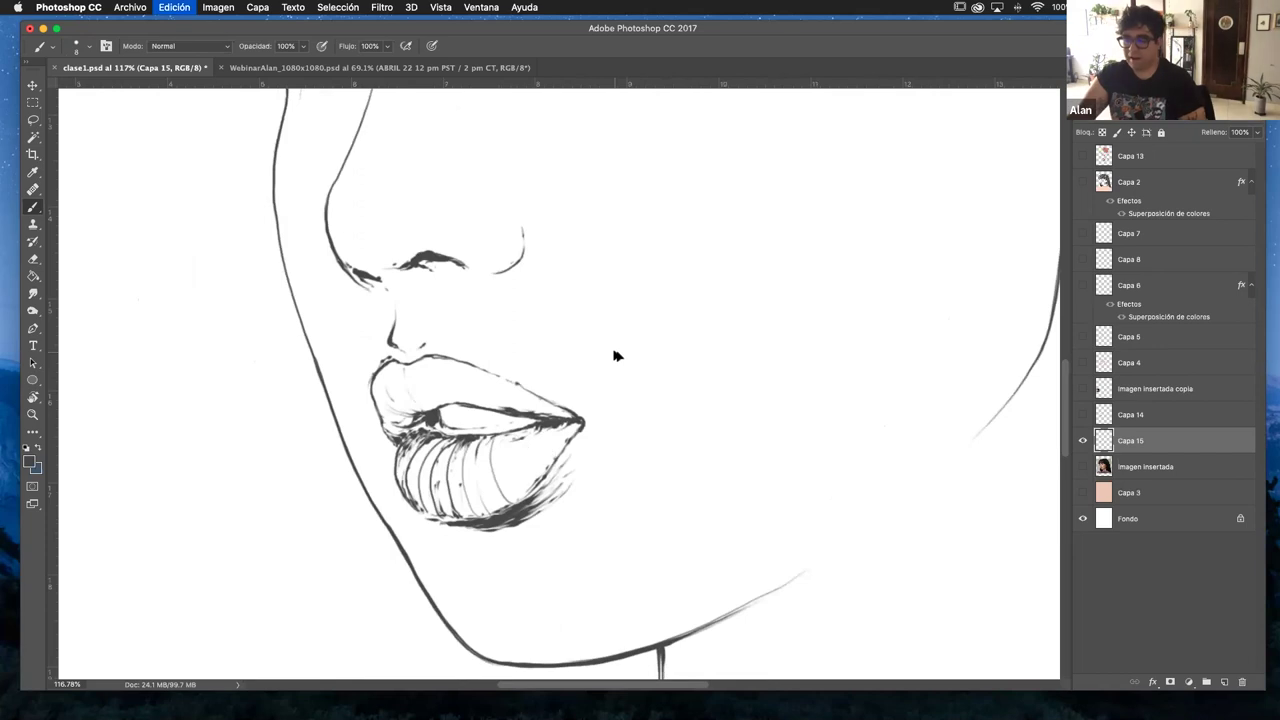
key("super+alt+z")
key("super+alt+z")
key("super+alt+z")
key("super+alt+z")
key("super+alt+z")
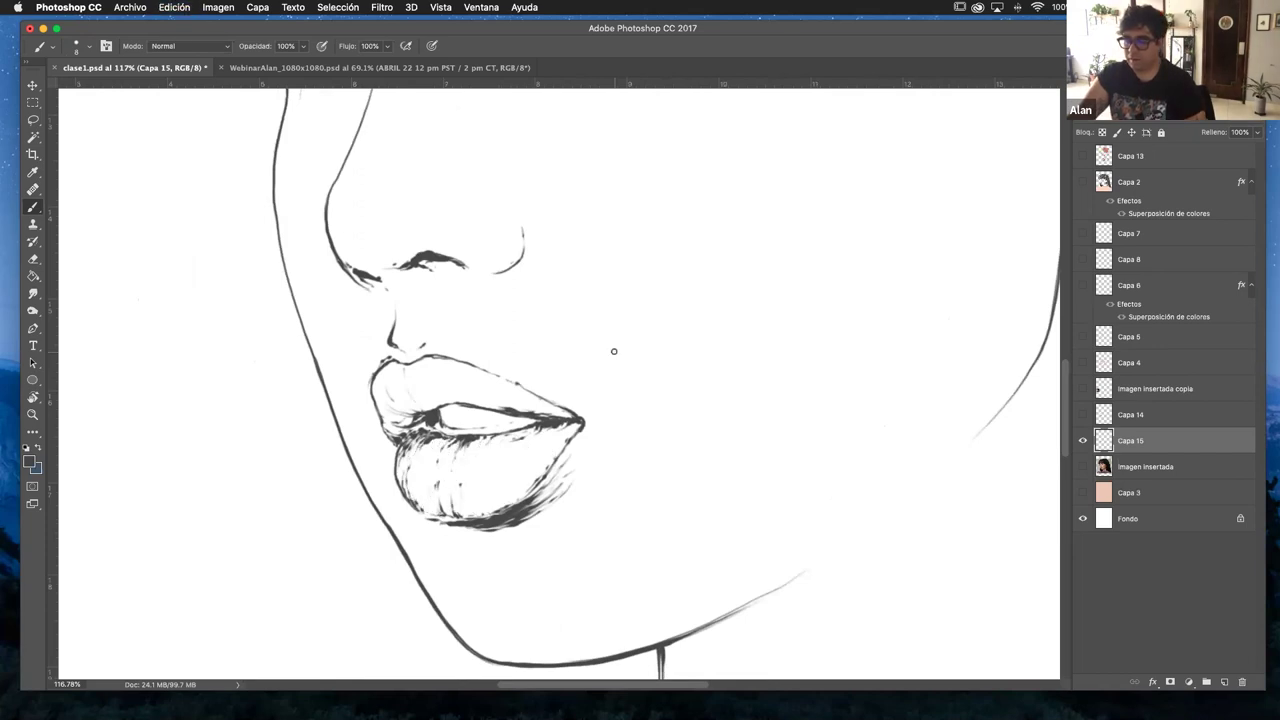
- Show and hide the Imagen insertada photo beneath the ink to compare the lips, and review the whole face's line art
left_click_drag(601, 366, 487, 392)
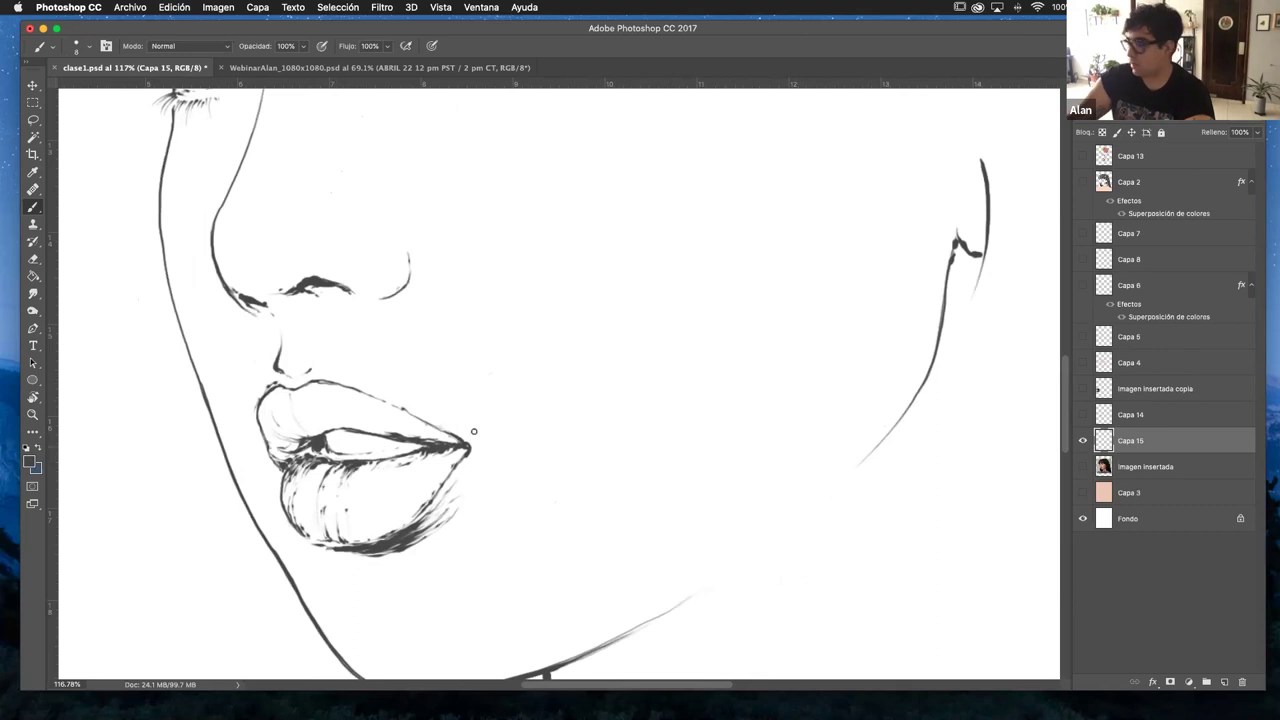
left_click(1082, 466)
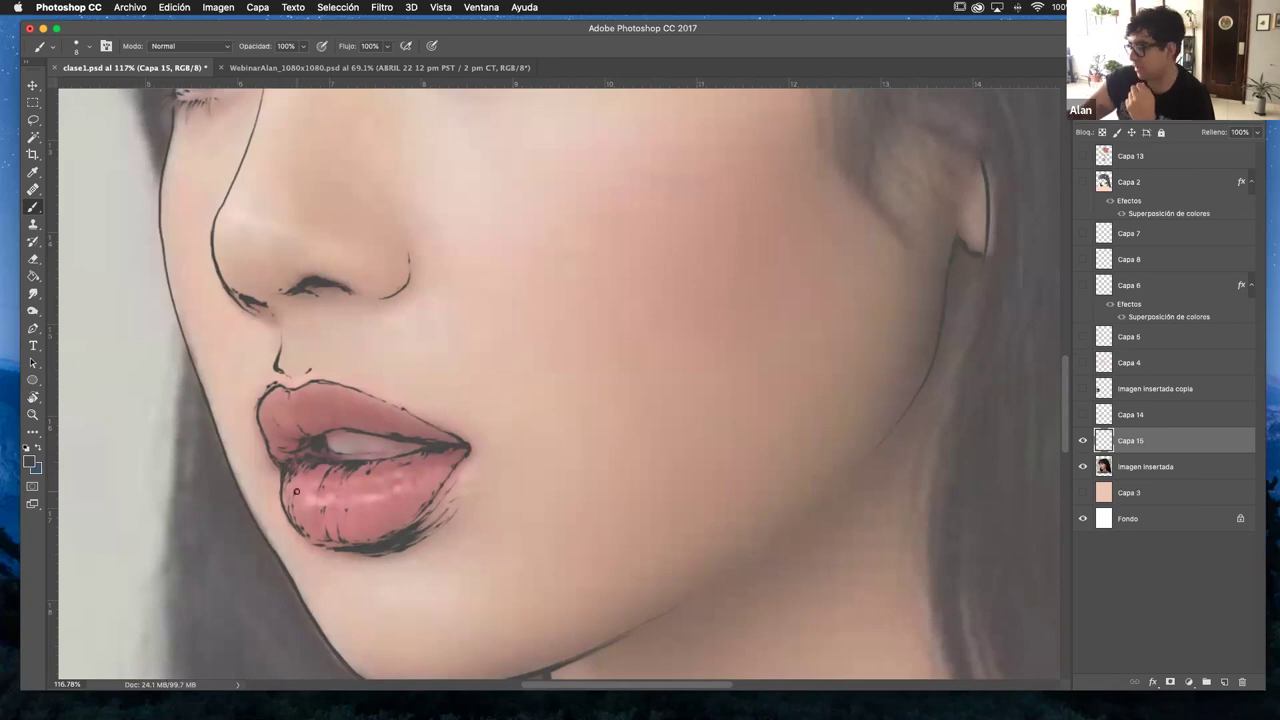
left_click(1082, 466)
left_click(37, 412)
mouse_move(618, 379)
left_mouse_down()
mouse_move(560, 380)
mouse_move(475, 440)
left_mouse_up()
key("space")
scroll(475, 439, "right", 5)
scroll(475, 439, "up", 3)
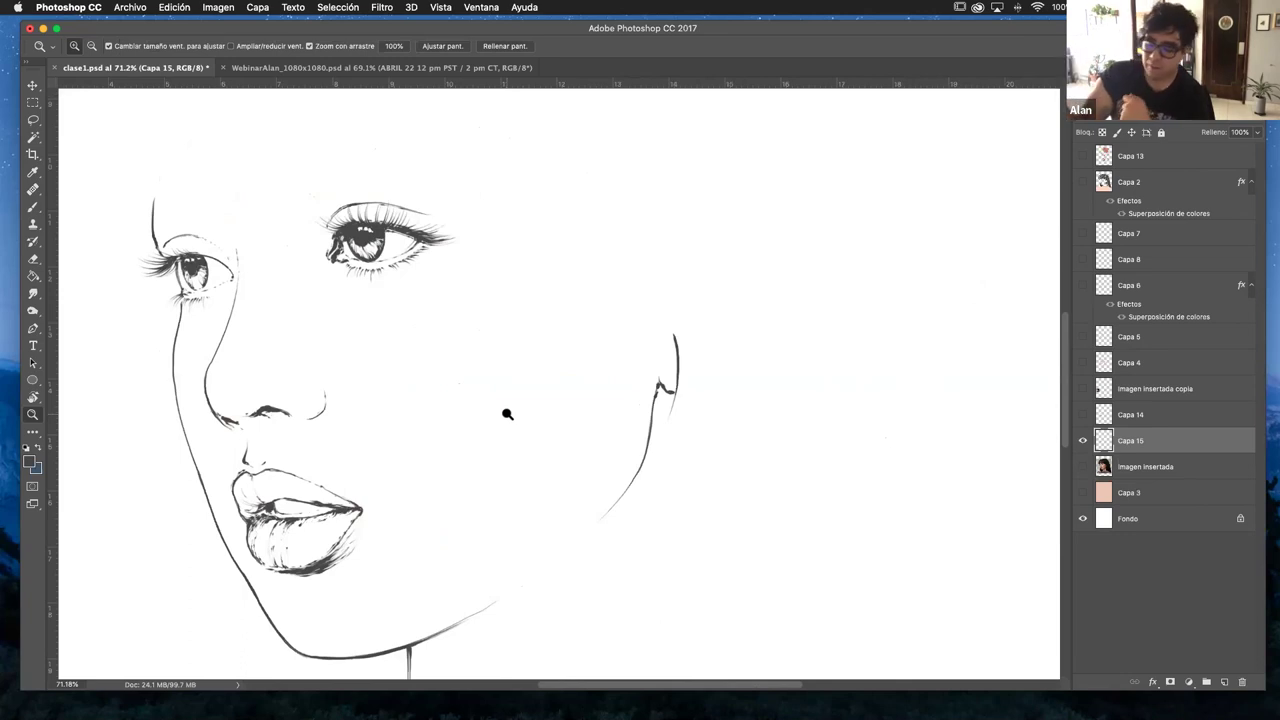
key("b")
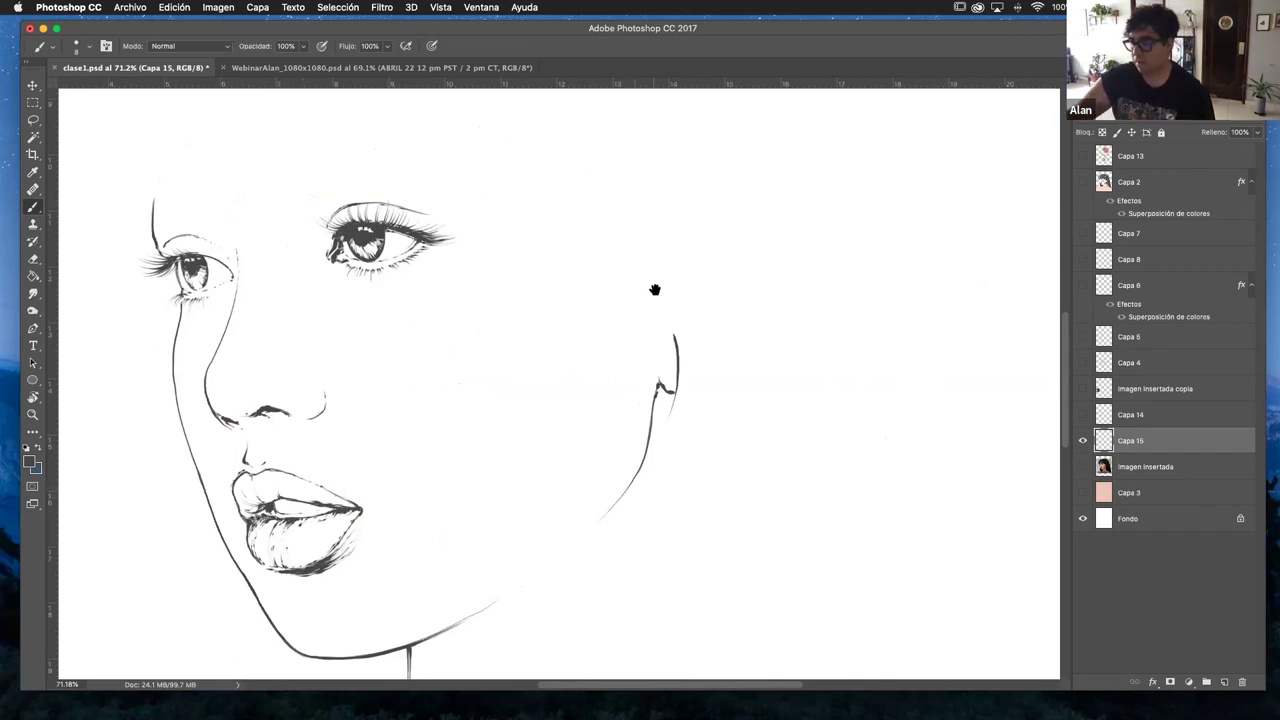
left_click_drag(655, 290, 680, 180)
- Hide Capa 15 and show the Imagen insertada layer to examine the lips in the bare reference photo
left_click(33, 414)
left_click(347, 397)
mouse_move(347, 397)
left_mouse_down()
mouse_move(531, 417)
mouse_move(551, 363)
left_mouse_up()
key("b")
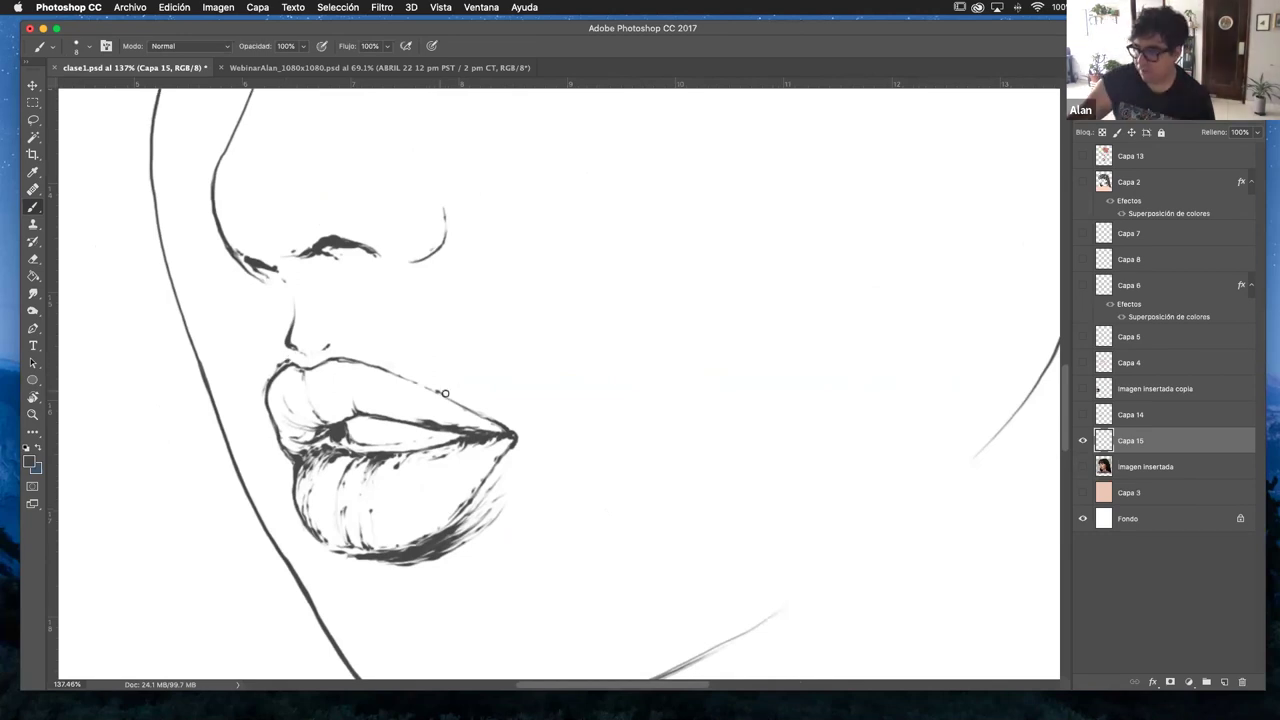
left_click(1082, 441)
left_click(1083, 466)
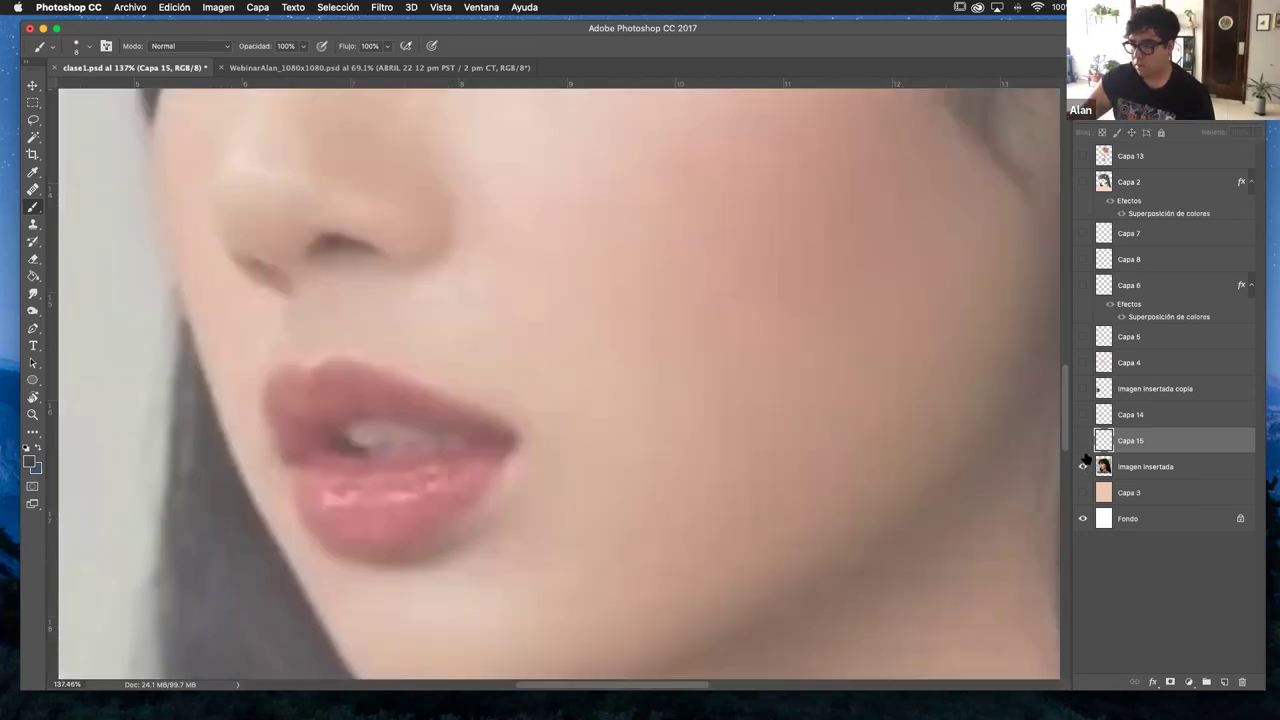
- Hide the Imagen insertada photo, show Capa 15 again, and go over the upper lip's outline toward the mouth corner
left_click(1083, 466)
left_click(1082, 441)
left_click_drag(342, 358, 489, 422)
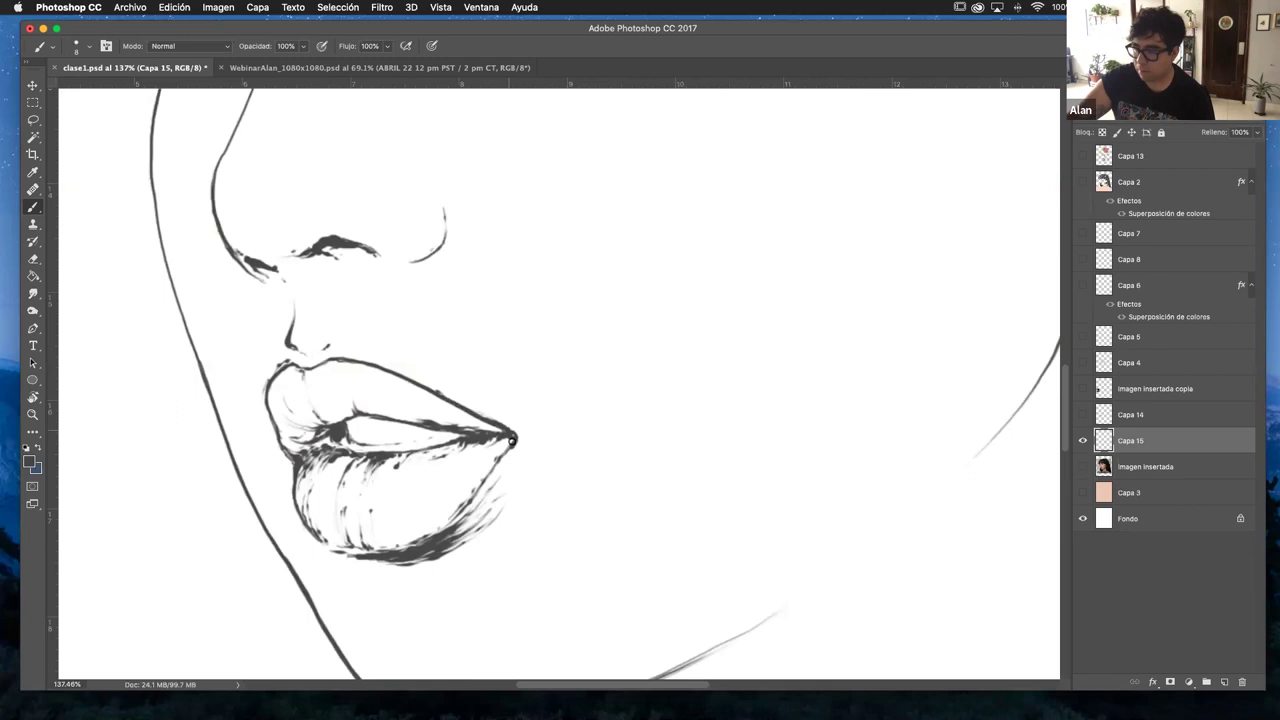
- Review the whole face's line art on Capa 15, showing and hiding the Imagen insertada photo for comparison
key("z")
mouse_move(663, 374)
left_mouse_down()
mouse_move(608, 360)
mouse_move(643, 366)
mouse_move(620, 400)
mouse_move(532, 410)
left_mouse_up()
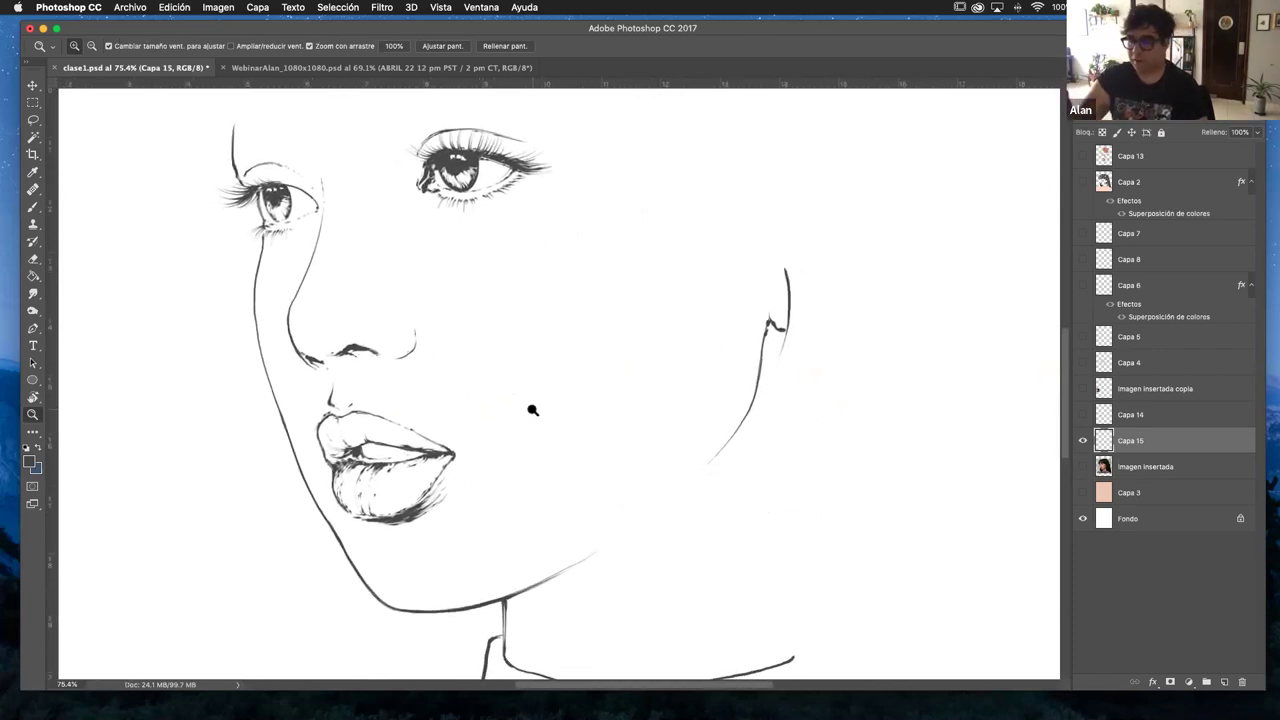
key("b")
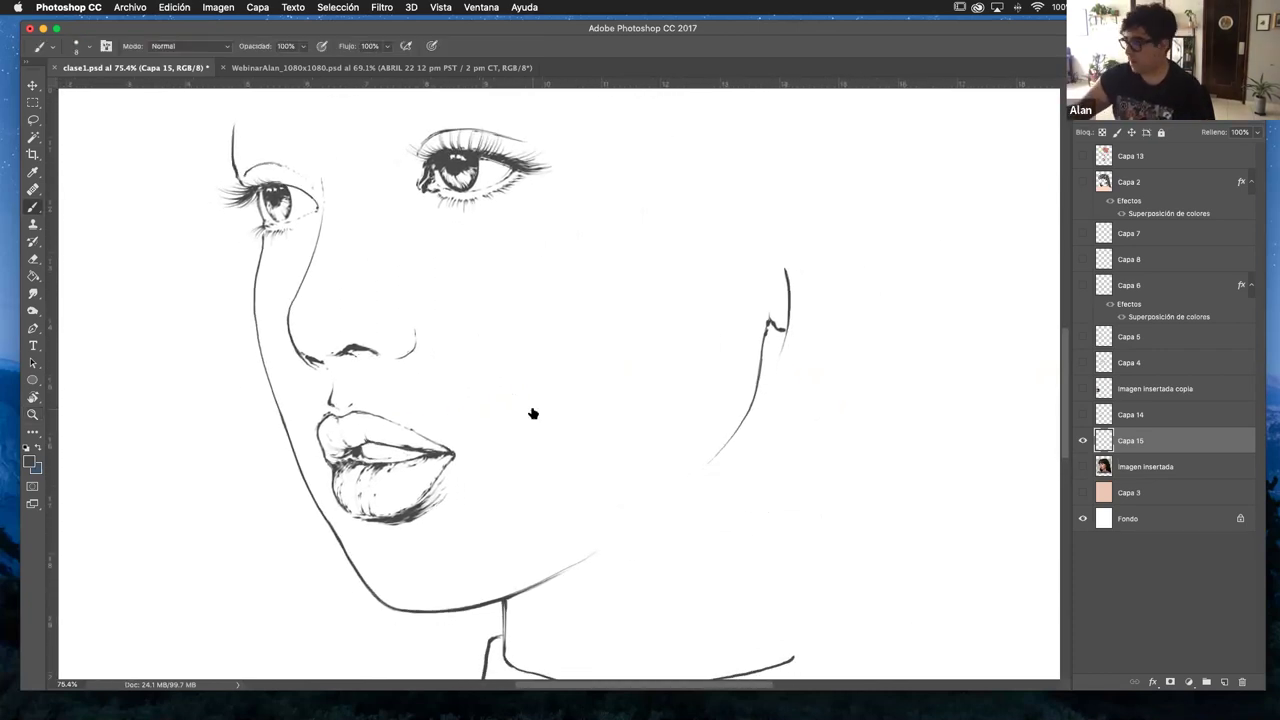
left_click(1083, 467)
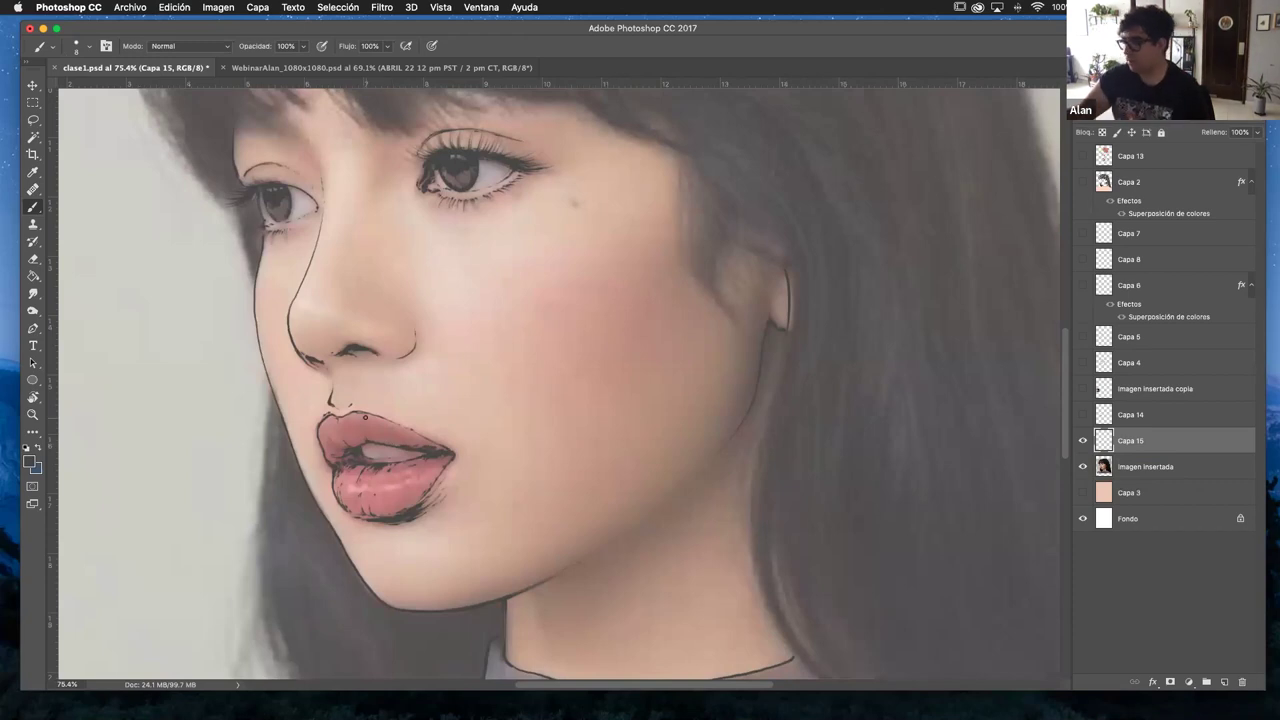
left_click(1083, 467)
left_click(32, 415)
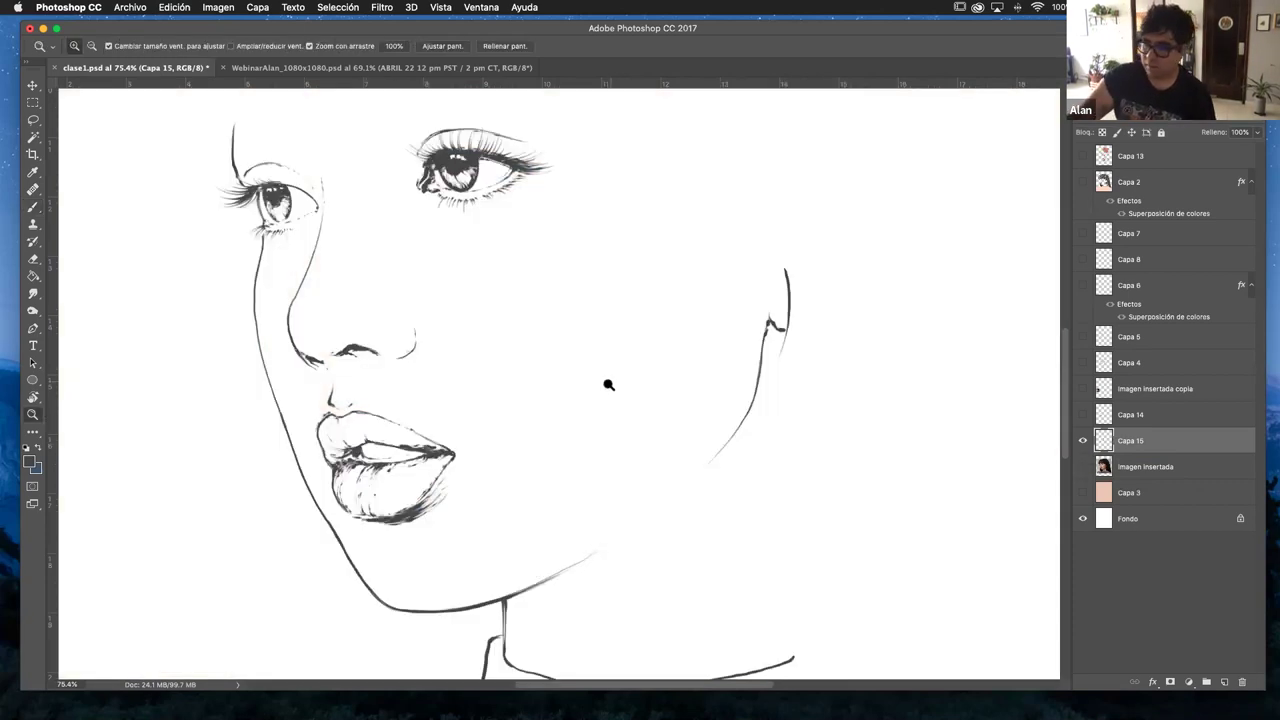
left_click_drag(608, 384, 545, 386)
left_click_drag(682, 398, 592, 503)
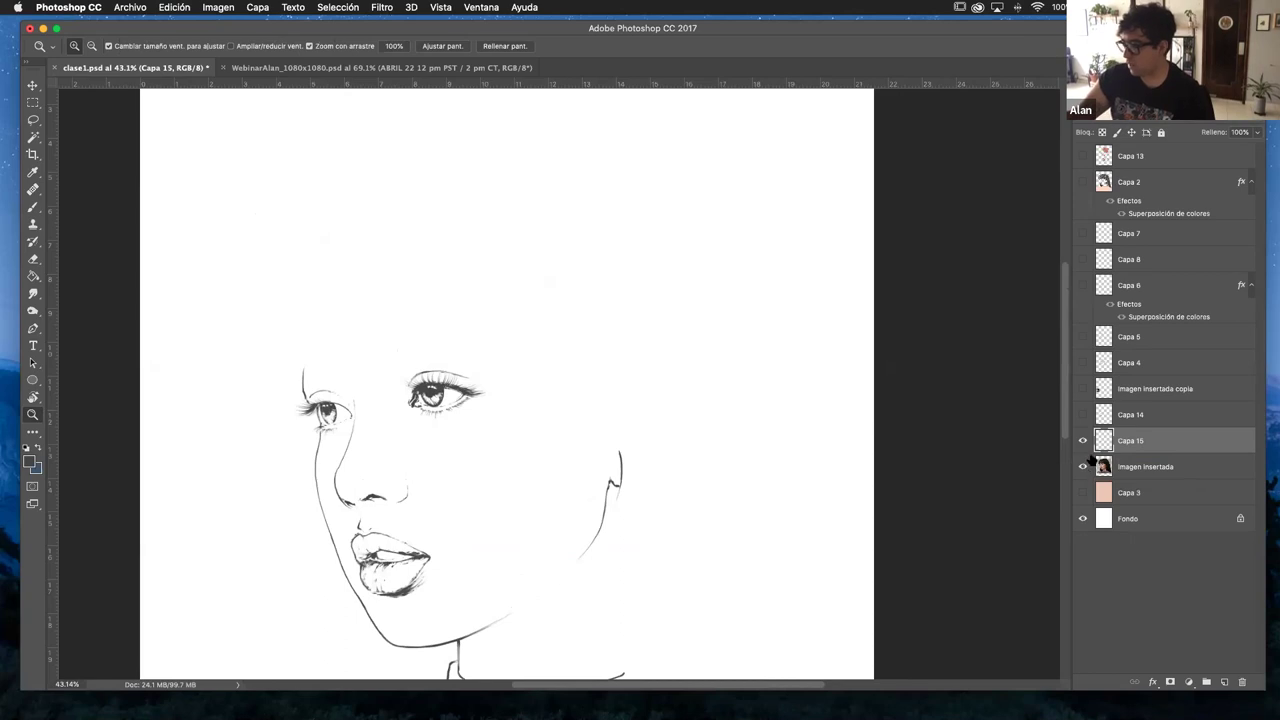
- Show the Imagen insertada photo and outline the main hair mass with a freehand Lasso selection, following the fringe tips and ear
left_click(1083, 467)
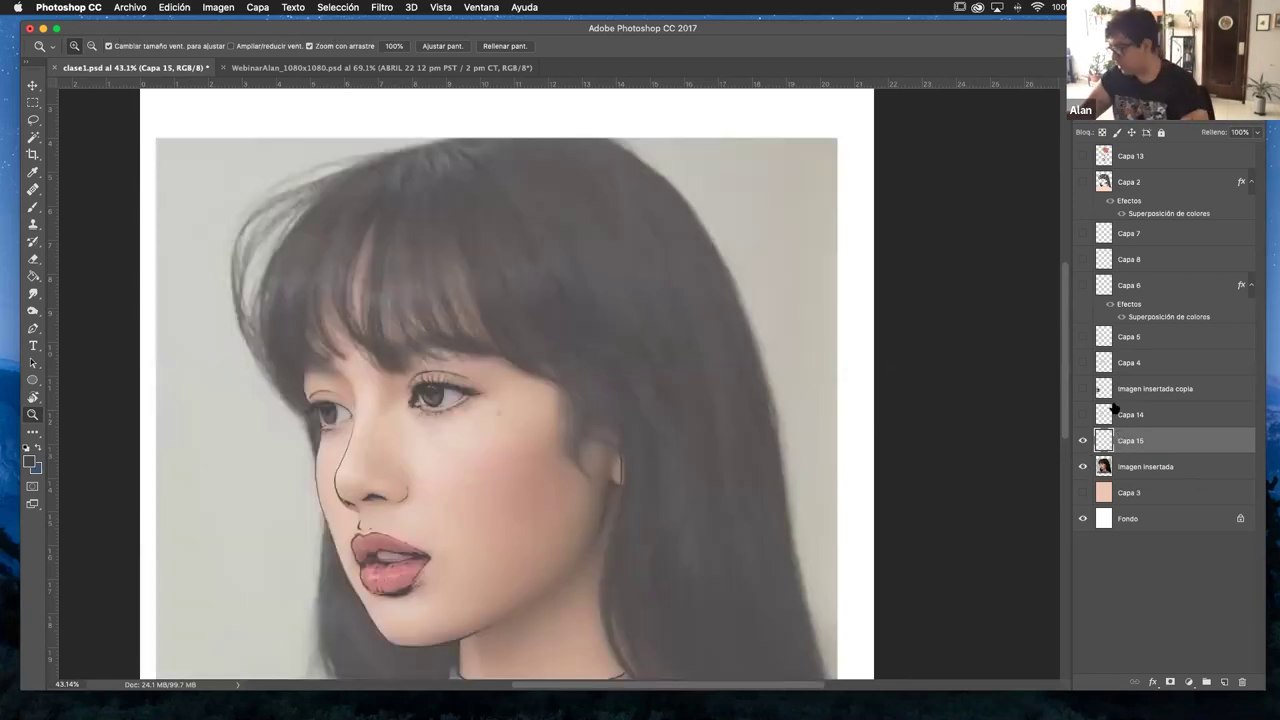
key("b")
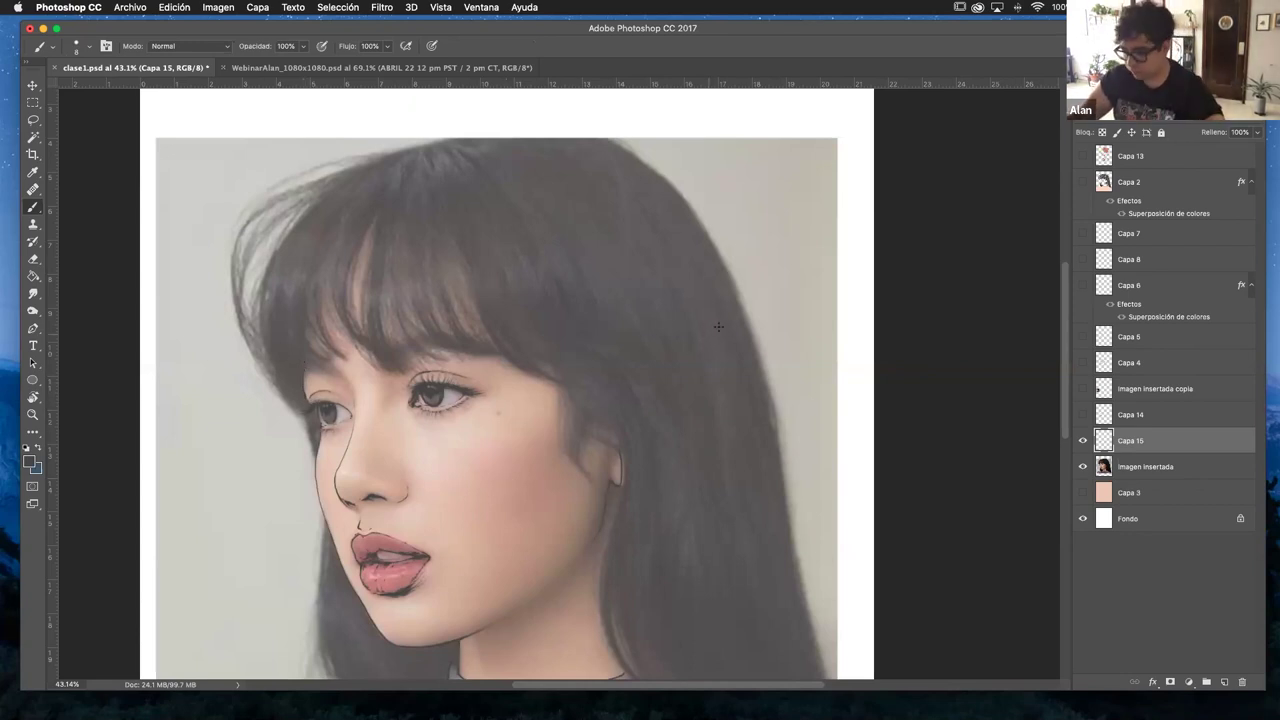
mouse_move(480, 353)
left_mouse_down()
mouse_move(523, 217)
mouse_move(544, 296)
left_mouse_up()
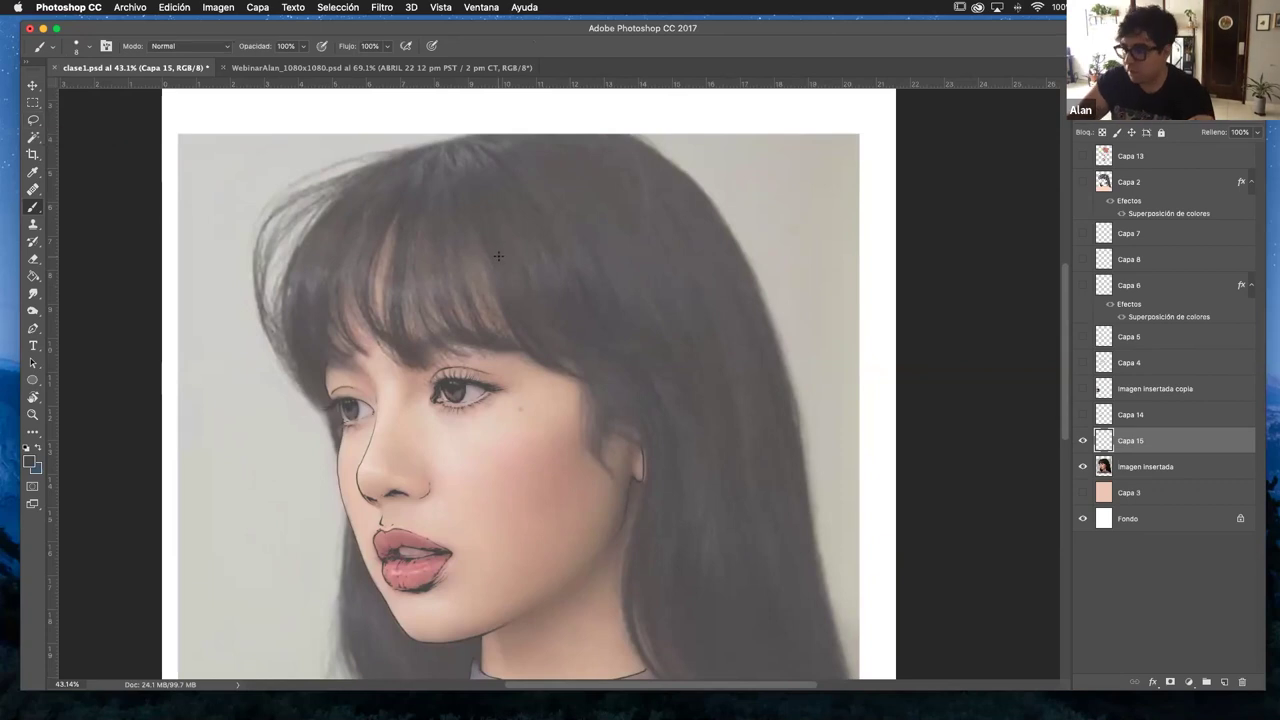
key("l")
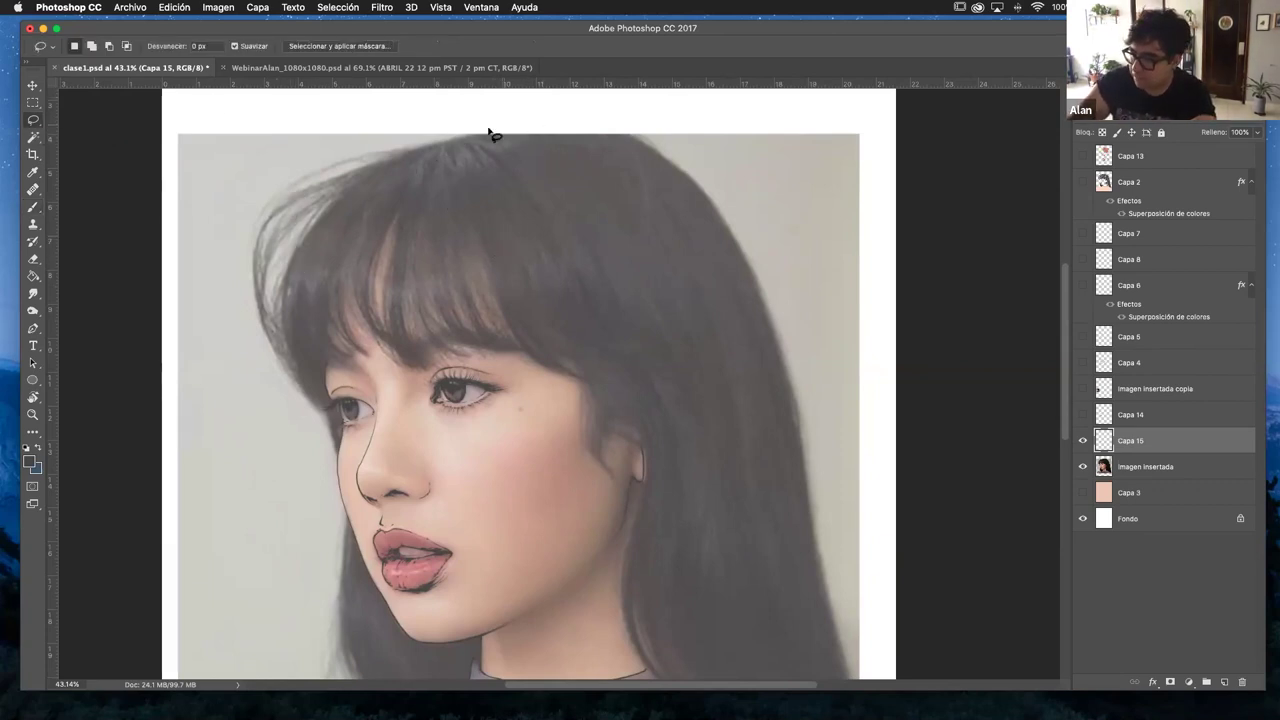
mouse_move(470, 134)
left_mouse_down()
mouse_move(358, 178)
mouse_move(304, 235)
mouse_move(281, 299)
mouse_move(303, 381)
mouse_move(330, 399)
mouse_move(328, 355)
mouse_move(344, 351)
mouse_move(330, 317)
mouse_move(363, 352)
mouse_move(343, 288)
mouse_move(365, 336)
mouse_move(349, 290)
mouse_move(414, 368)
mouse_move(406, 318)
mouse_move(430, 358)
mouse_move(417, 320)
mouse_move(460, 356)
mouse_move(420, 305)
mouse_move(463, 346)
mouse_move(574, 378)
mouse_move(589, 365)
mouse_move(583, 428)
mouse_move(603, 468)
mouse_move(622, 420)
mouse_move(637, 437)
mouse_move(632, 632)
mouse_move(672, 676)
mouse_move(828, 624)
mouse_move(800, 416)
mouse_move(722, 222)
mouse_move(629, 137)
mouse_move(580, 123)
mouse_move(449, 138)
left_mouse_up()
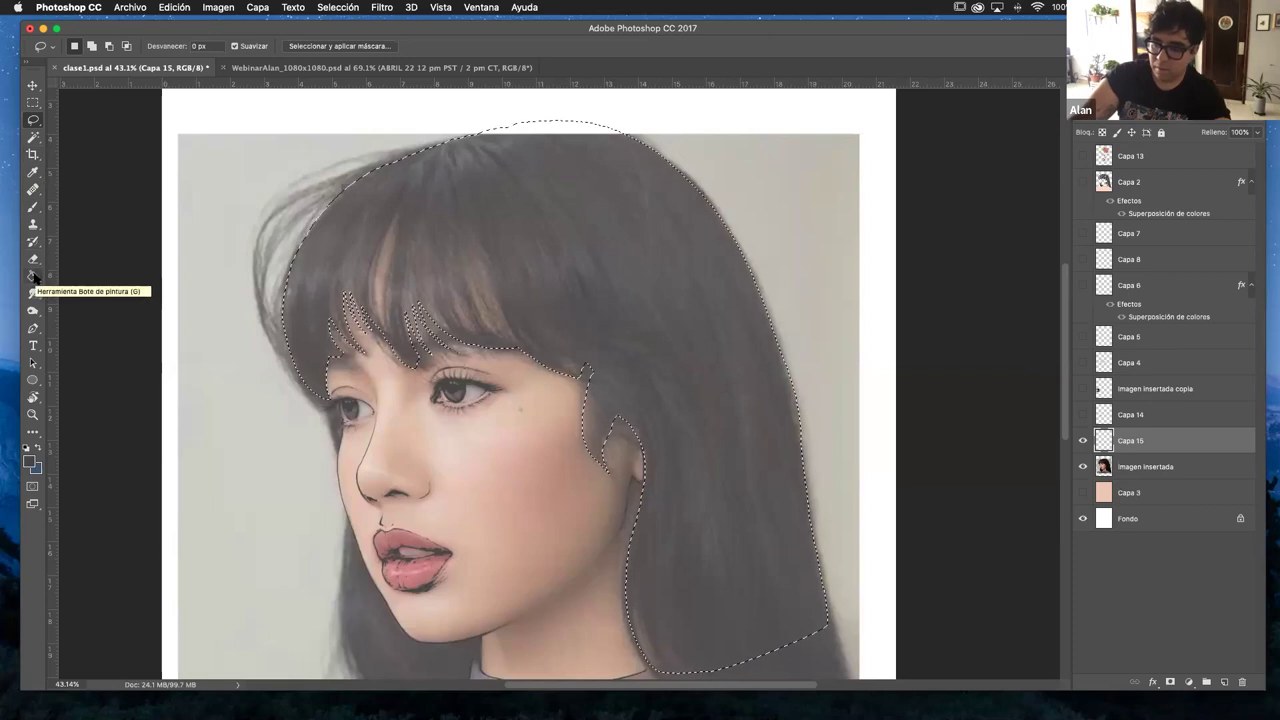
- Fill the hair selection on Capa 15 with the dark gray foreground color and deselect it
left_click(33, 276)
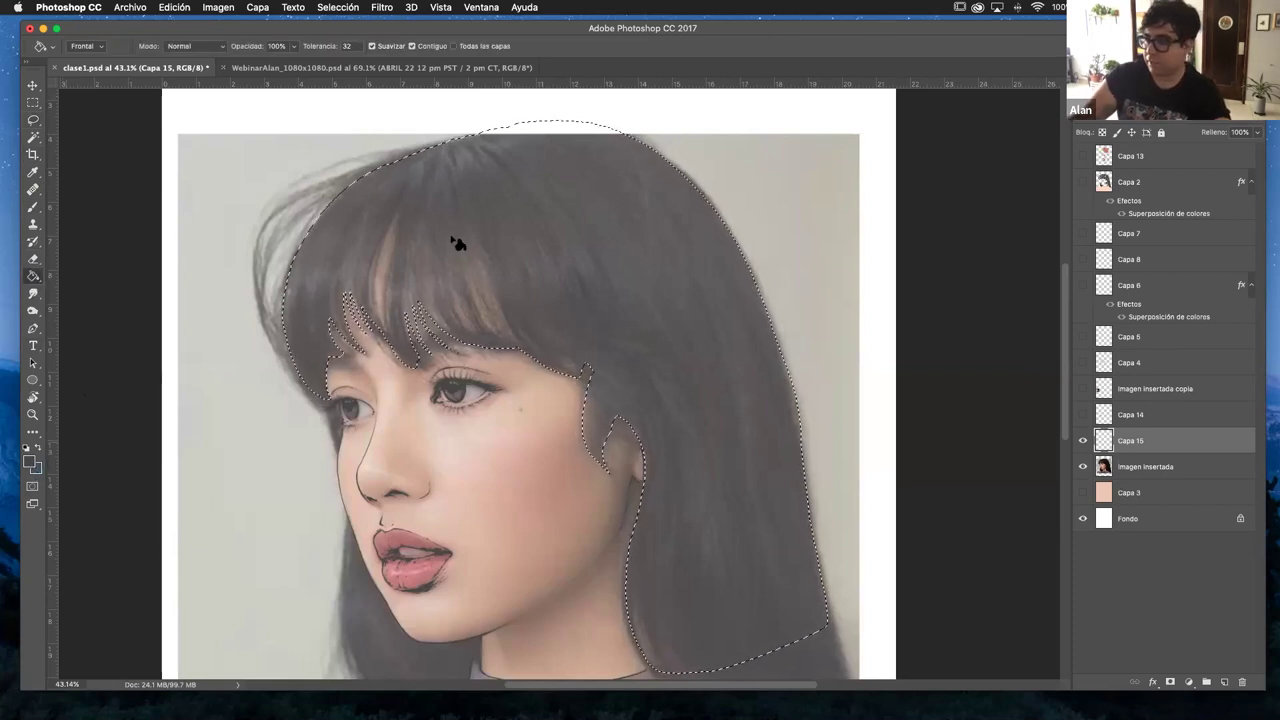
left_click(648, 276)
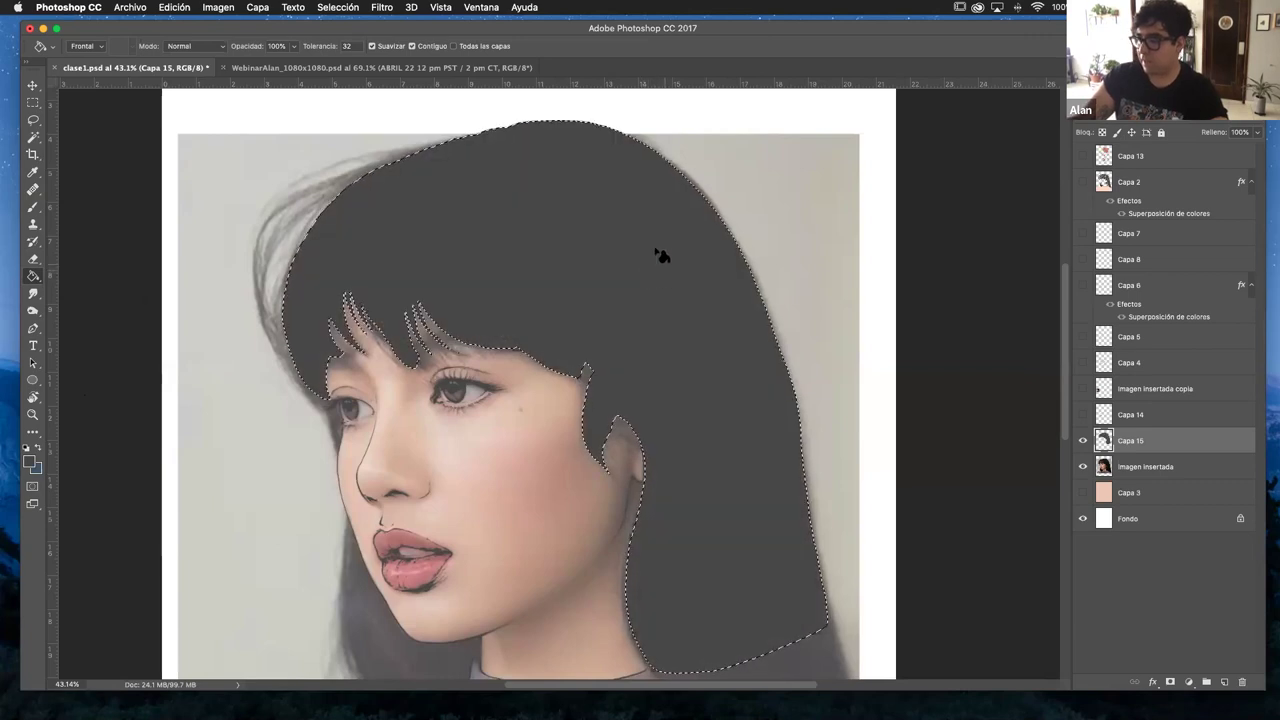
key("m")
left_click(131, 202)
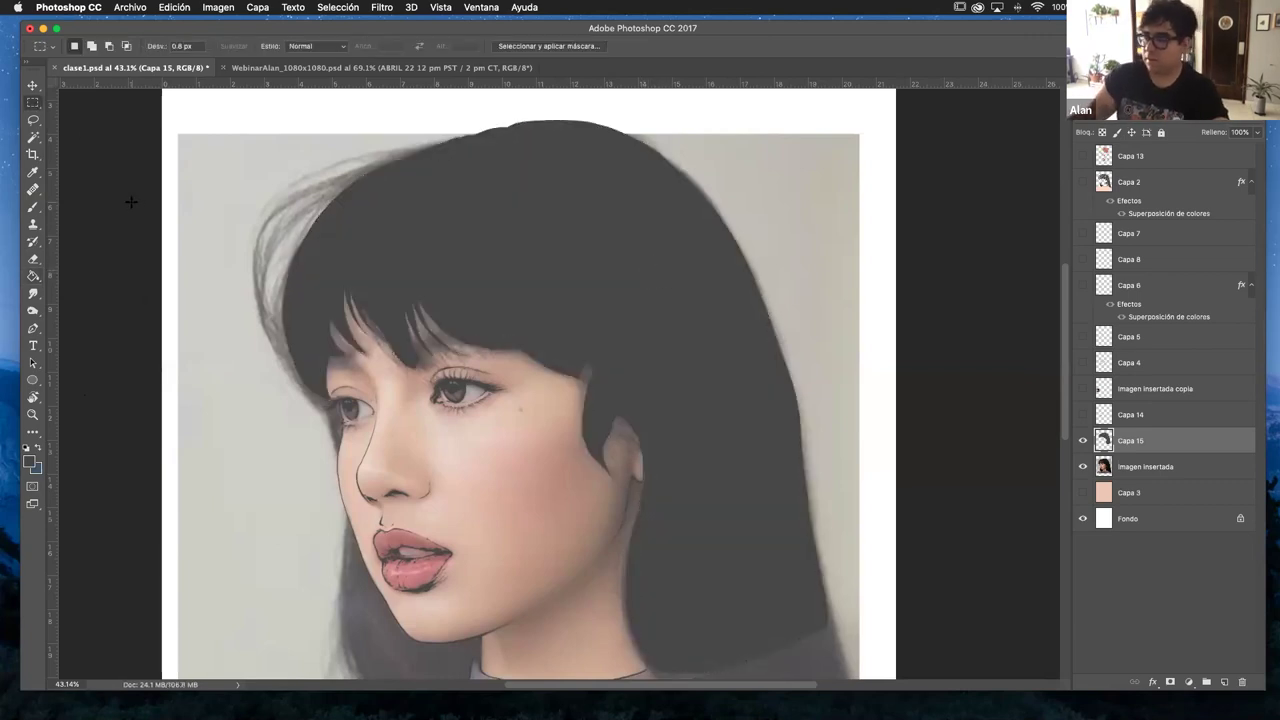
- Hide the Imagen insertada photo to examine the solid hair shape together with the line art on white
left_click(1082, 466)
scroll(586, 337, "down", 3)
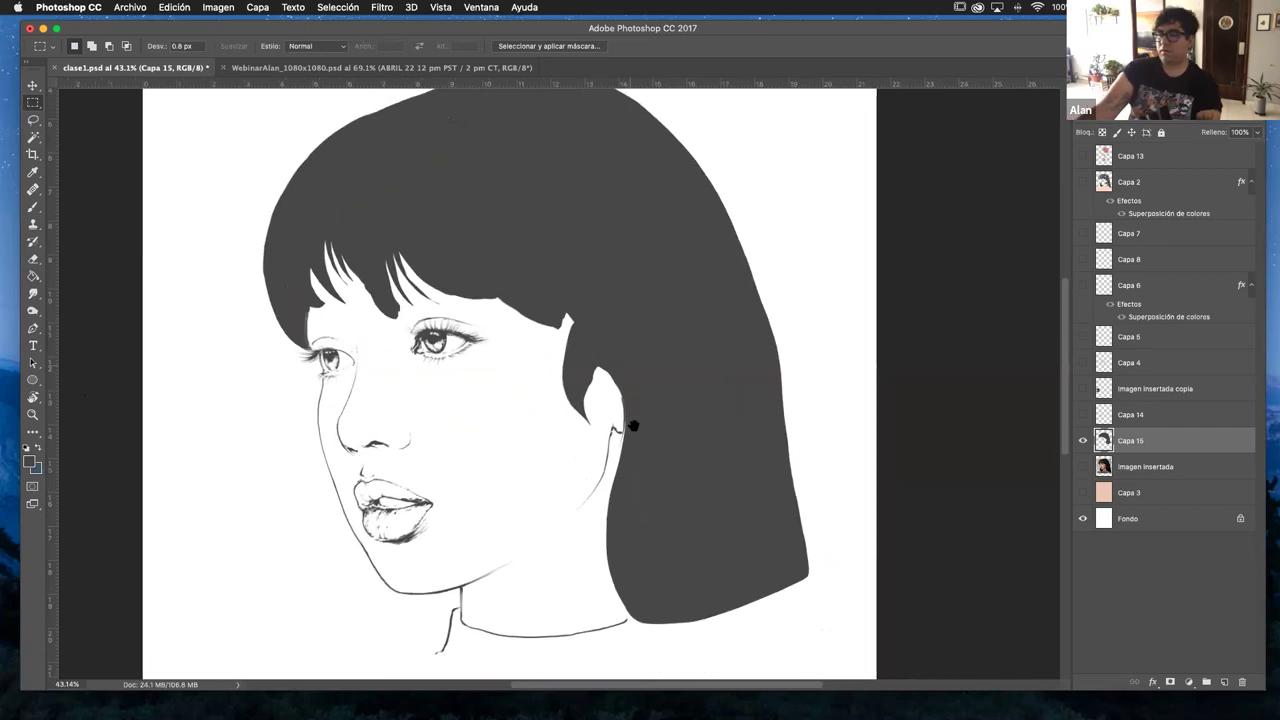
scroll(633, 426, "up", 3)
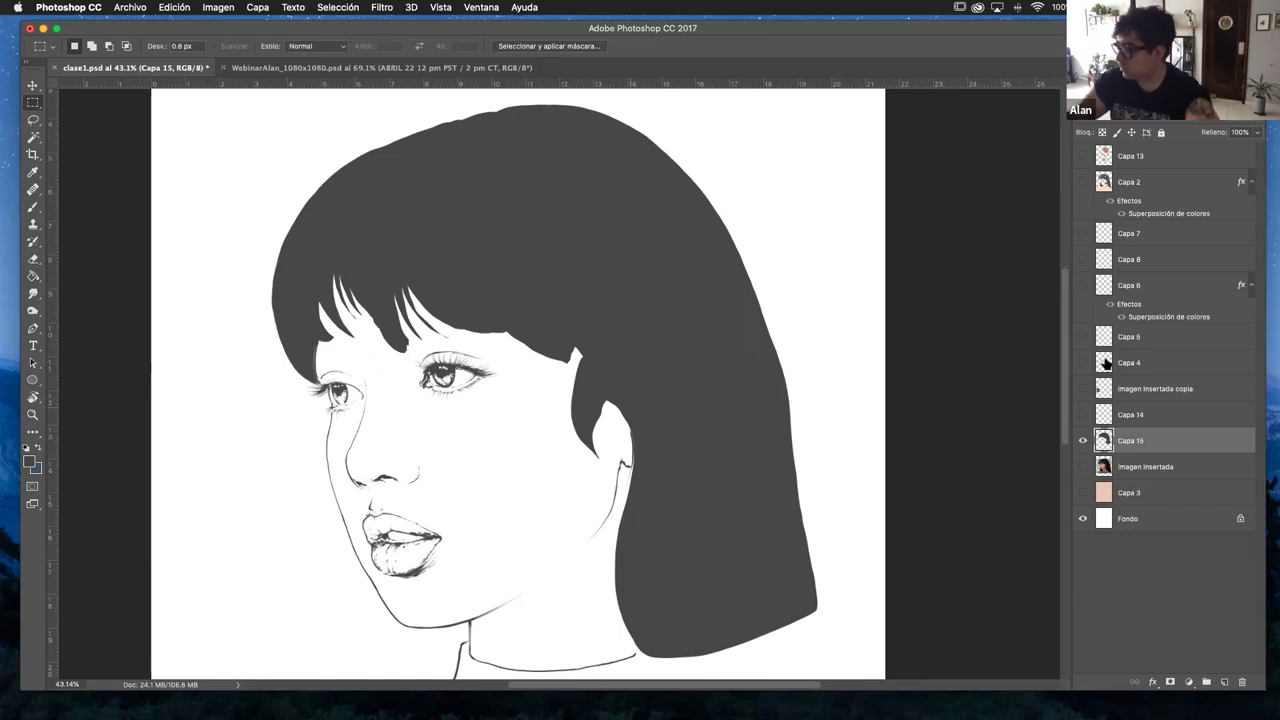
key("v")
left_click(91, 140)
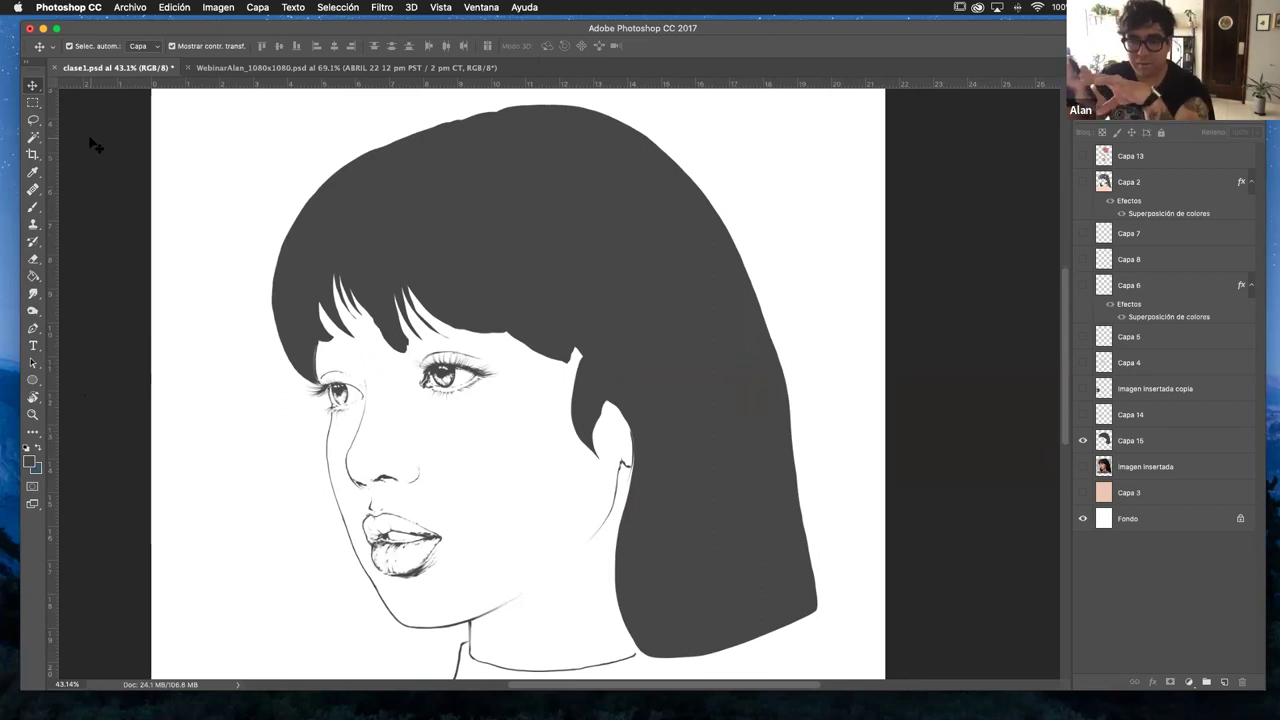
- Duplicate the Imagen insertada layer and hide the original photo layer
left_click(1083, 467)
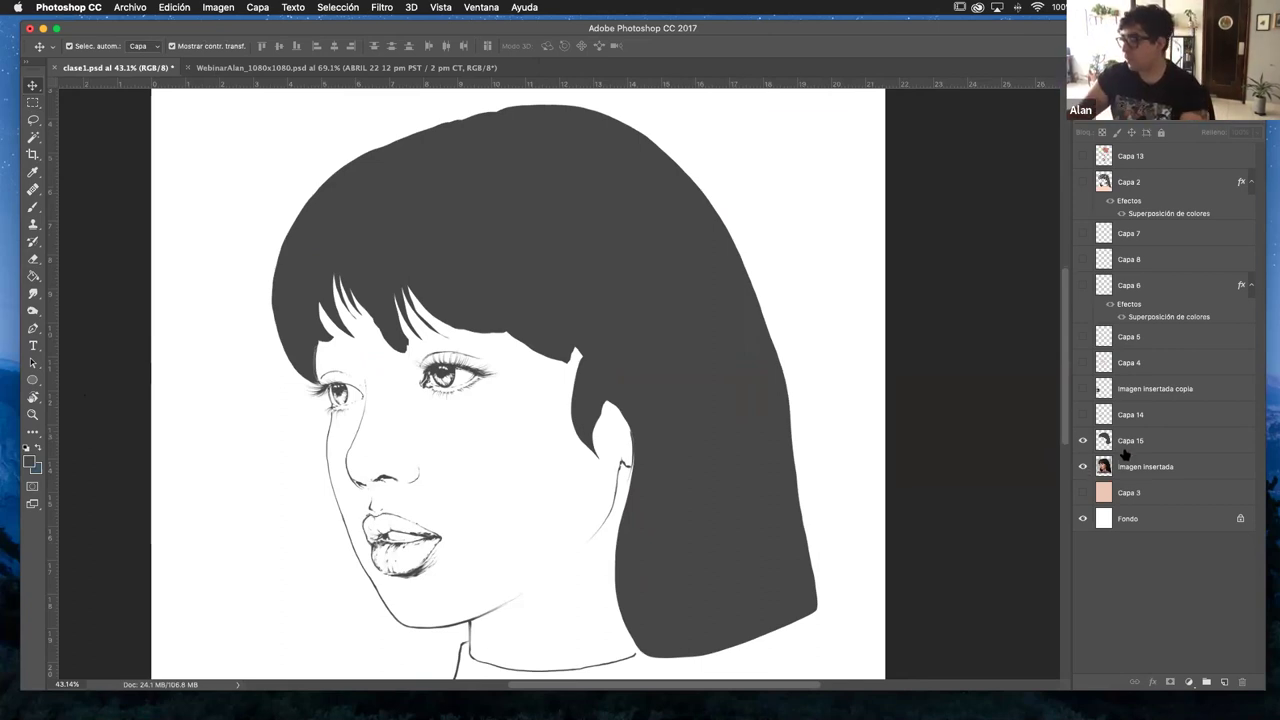
left_click(1142, 468)
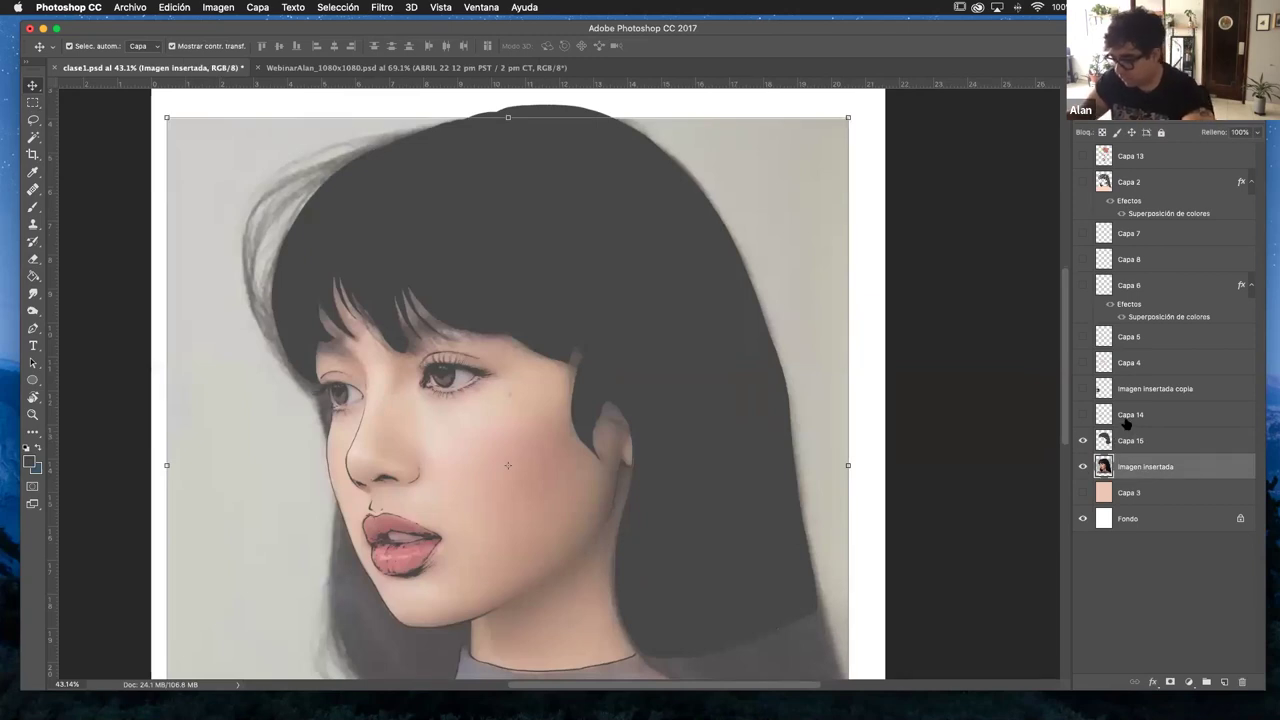
key("super+j")
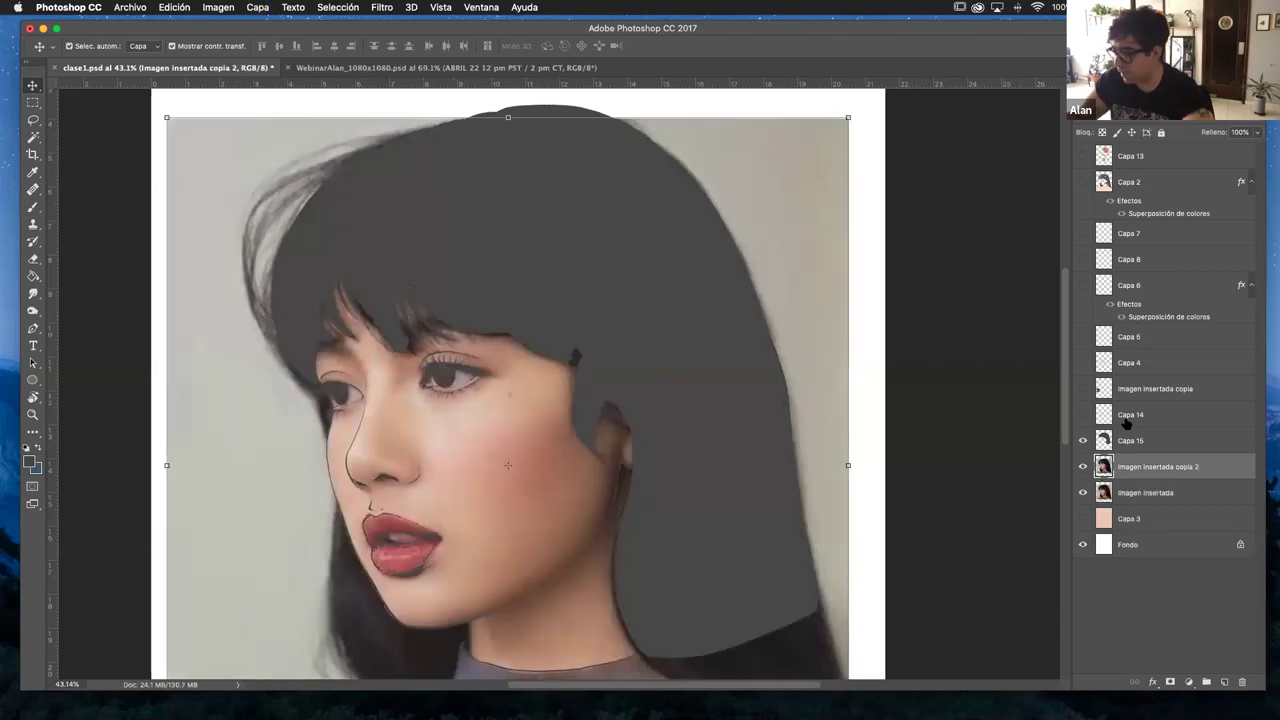
left_click(1082, 492)
- Scale the photo copy down to about 23.5% and place it beside the chin at the canvas's left edge as a reference
left_click_drag(847, 120, 300, 477)
left_click_drag(274, 531, 283, 508)
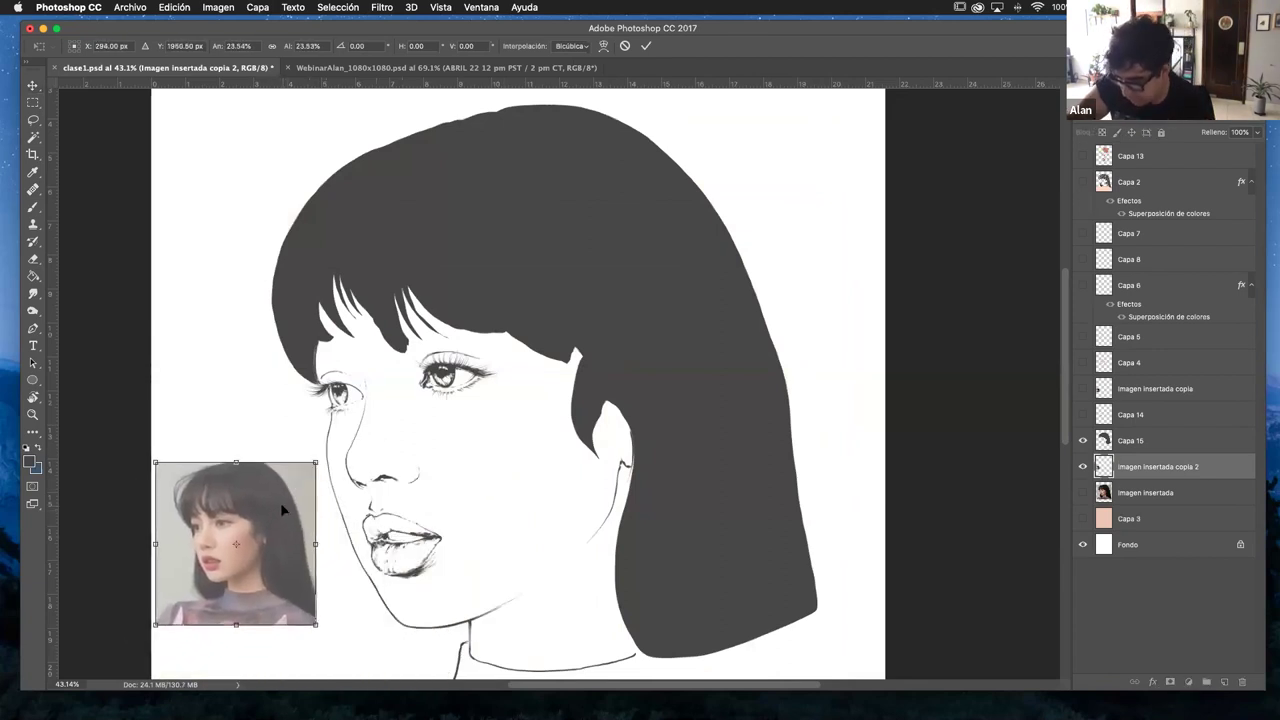
key("Return")
left_click(951, 323)
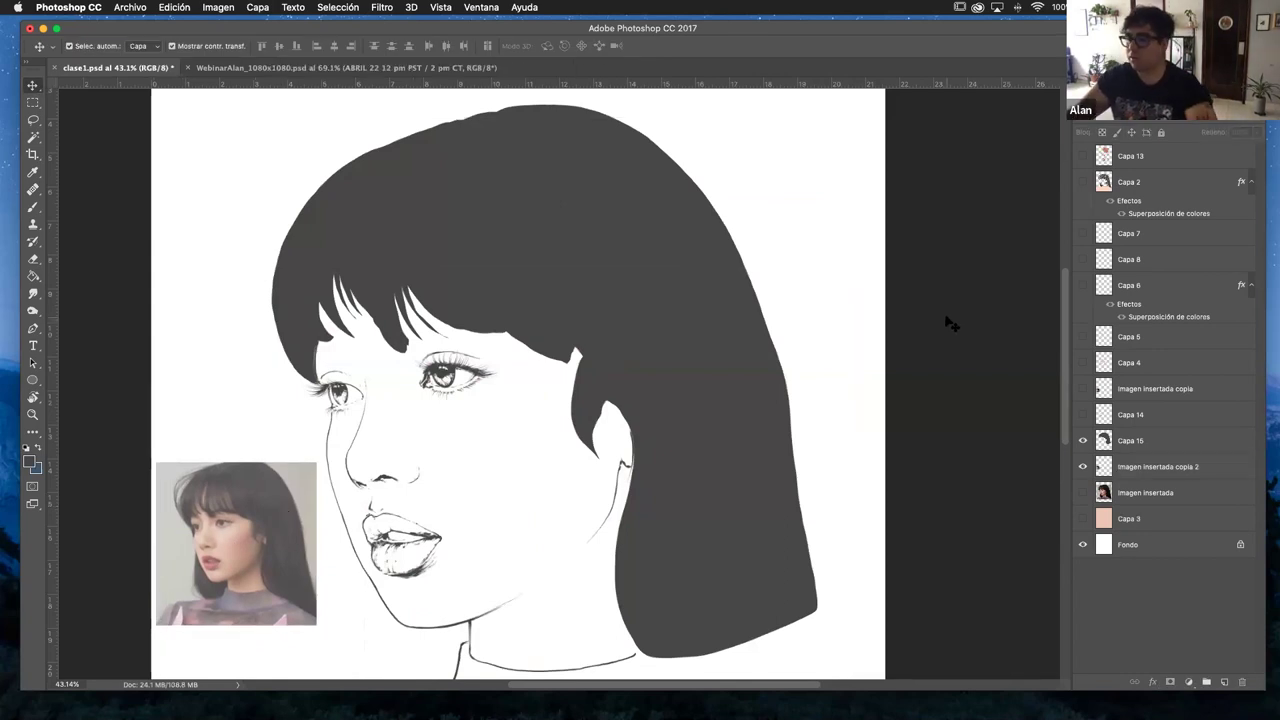
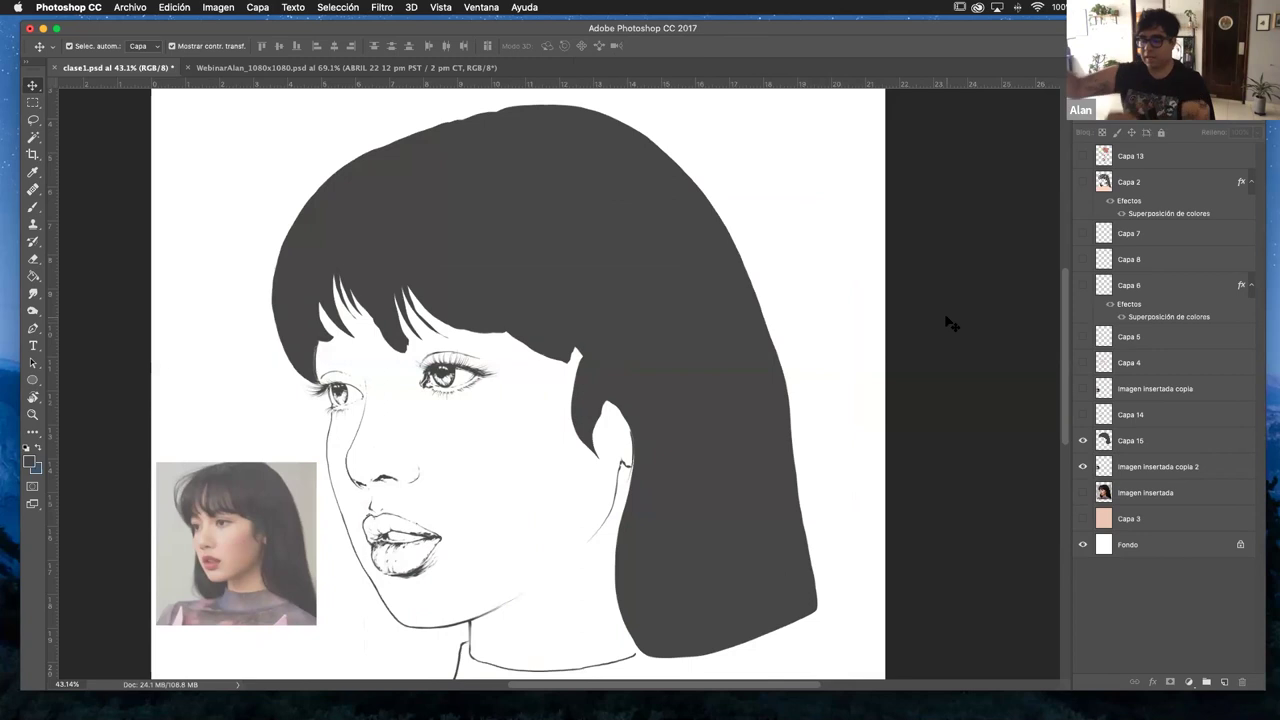
- Make Capa 15 the active layer for painting with the Brush tool
key("b")
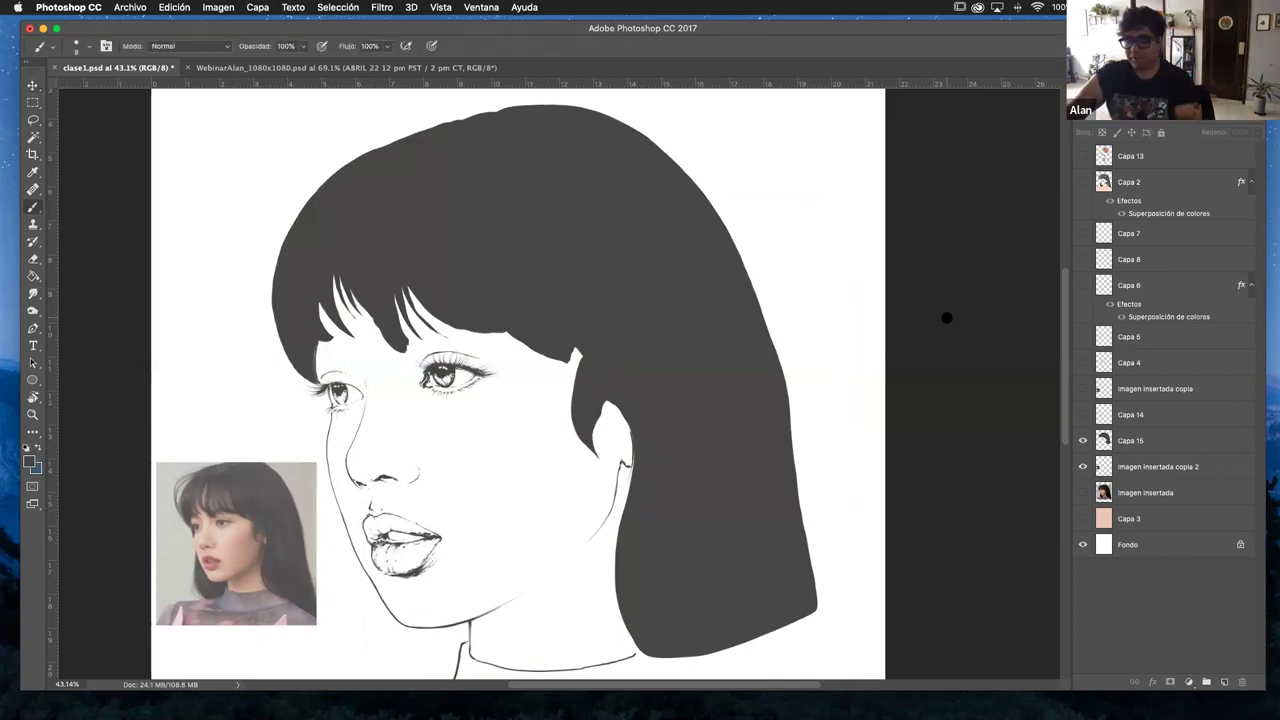
left_click(1141, 440)
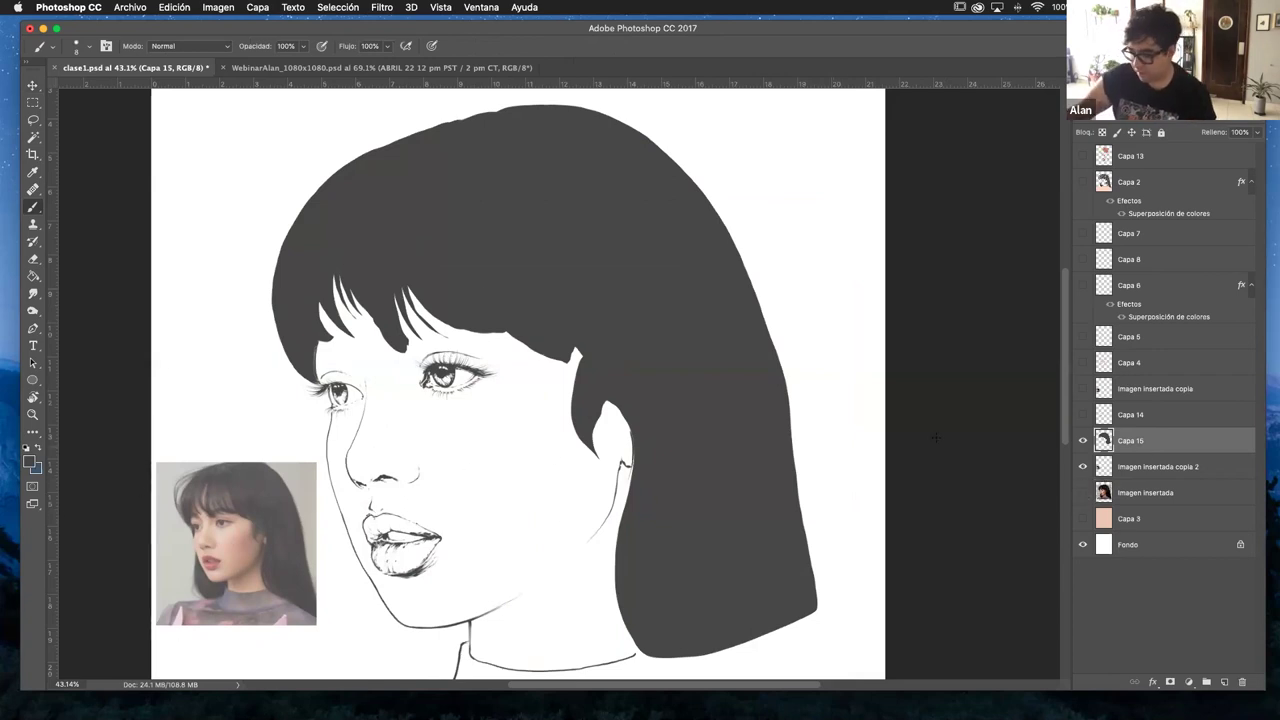
mouse_move(186, 469)
left_mouse_down()
mouse_move(169, 507)
mouse_move(199, 481)
left_mouse_up()
left_click_drag(315, 396, 419, 354)
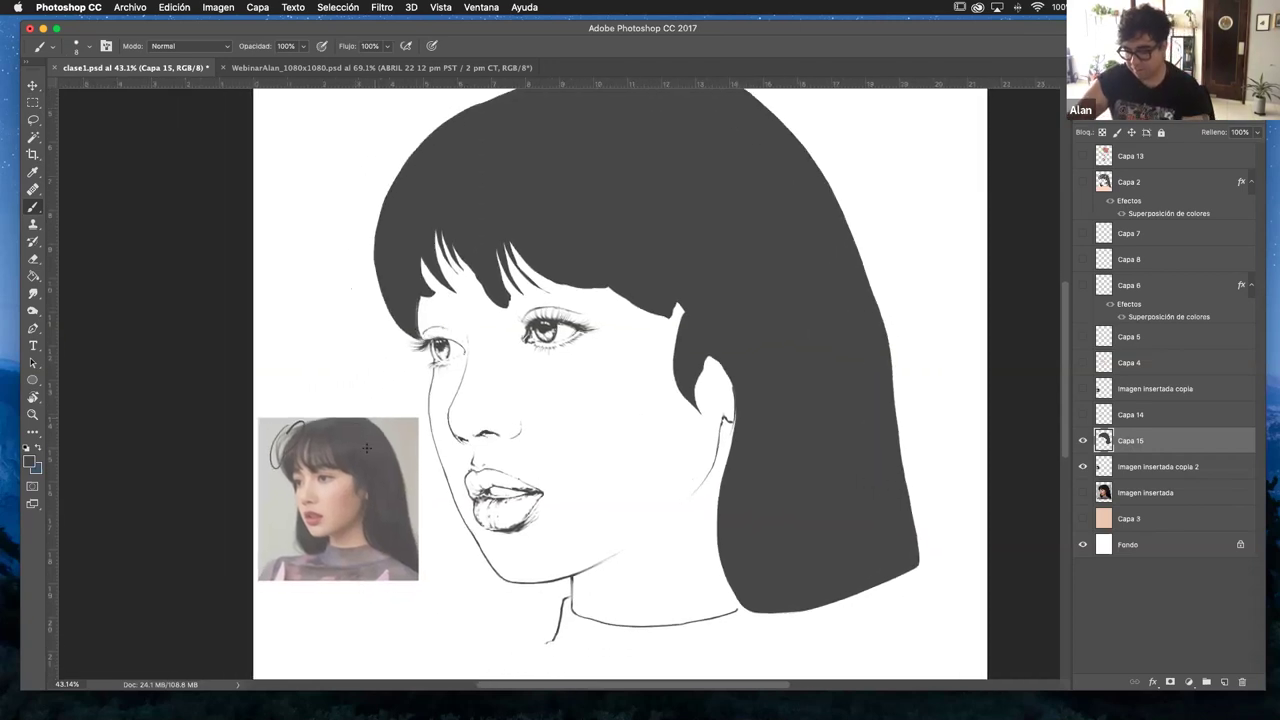
key("z")
left_click_drag(287, 454, 348, 462)
key("super+z")
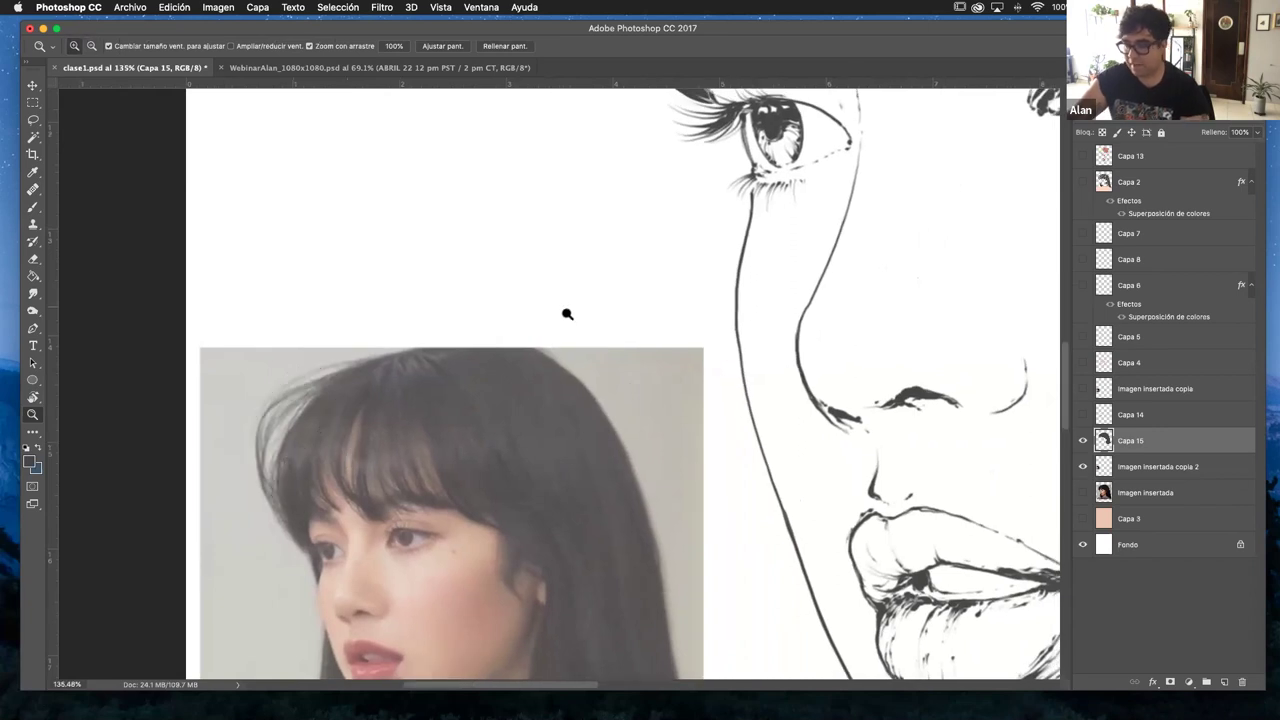
- Brush thin curved flyaway strands close to the hair's outer edge, from the upper forehead side down toward the far eye
scroll(386, 480, "right", 5)
scroll(386, 480, "up", 4)
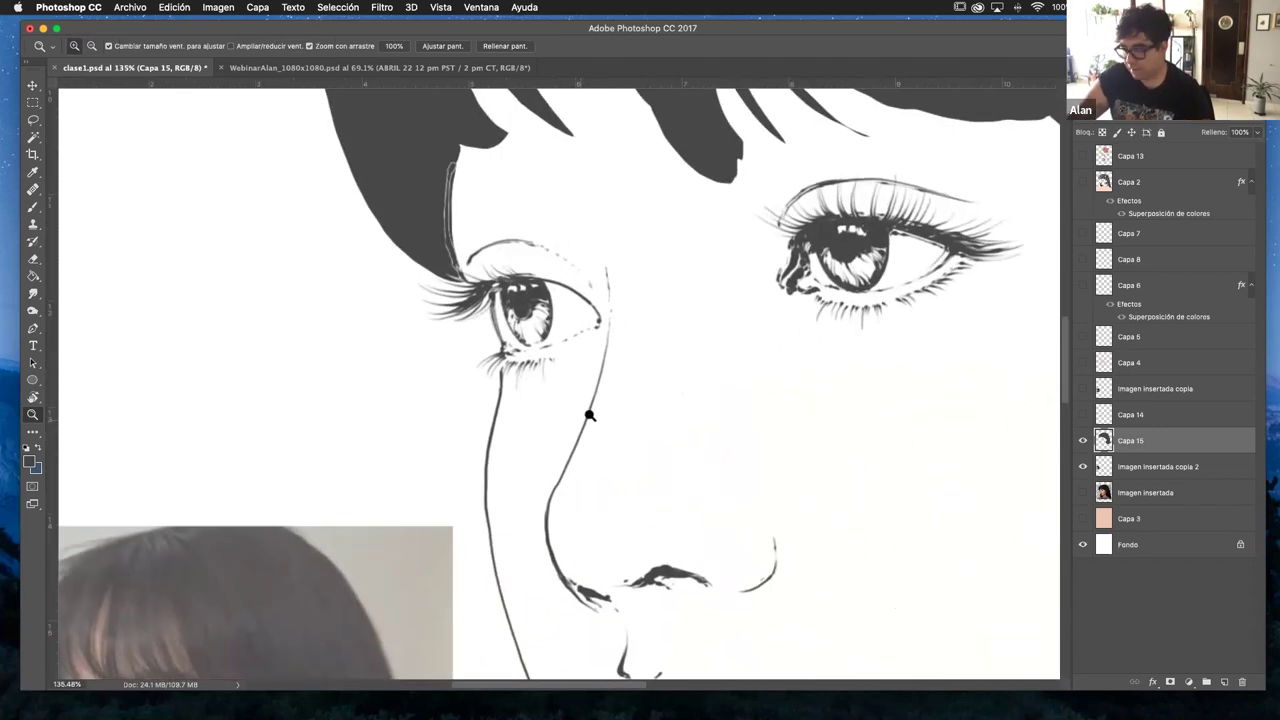
scroll(586, 414, "down", 5)
scroll(550, 456, "down", 3)
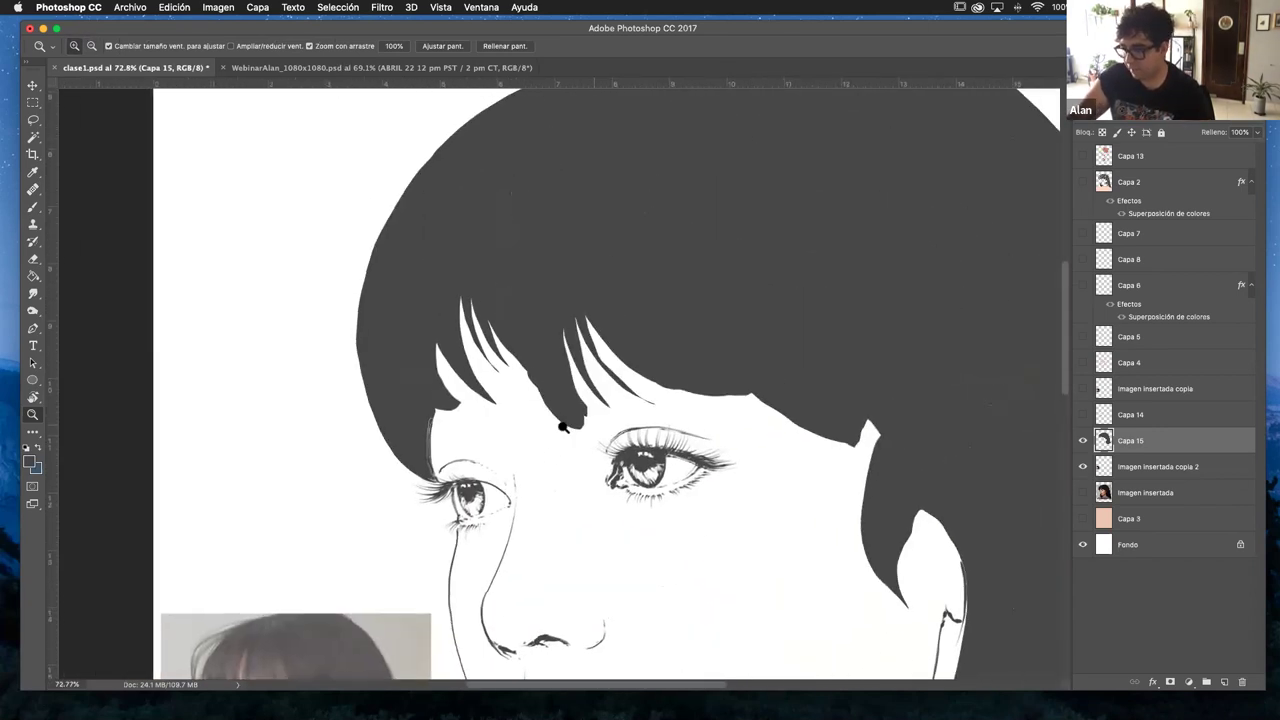
key("b")
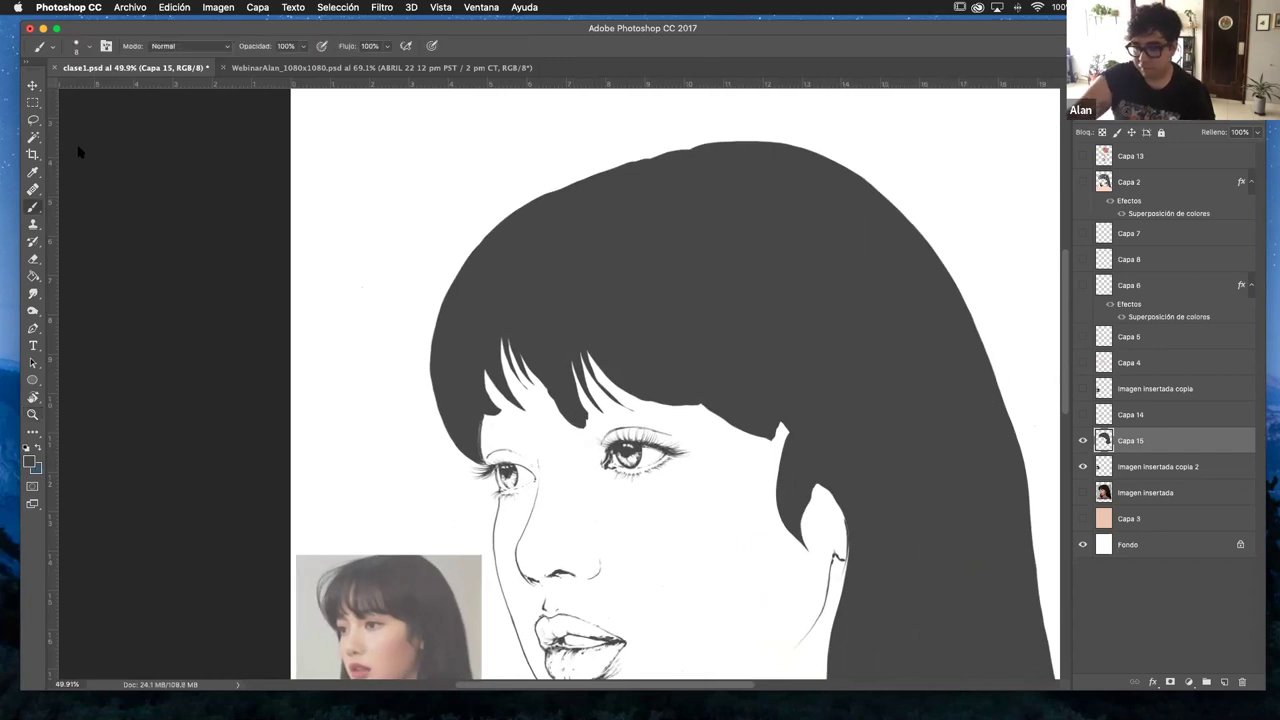
mouse_move(508, 215)
left_mouse_down()
mouse_move(457, 260)
mouse_move(440, 373)
left_mouse_up()
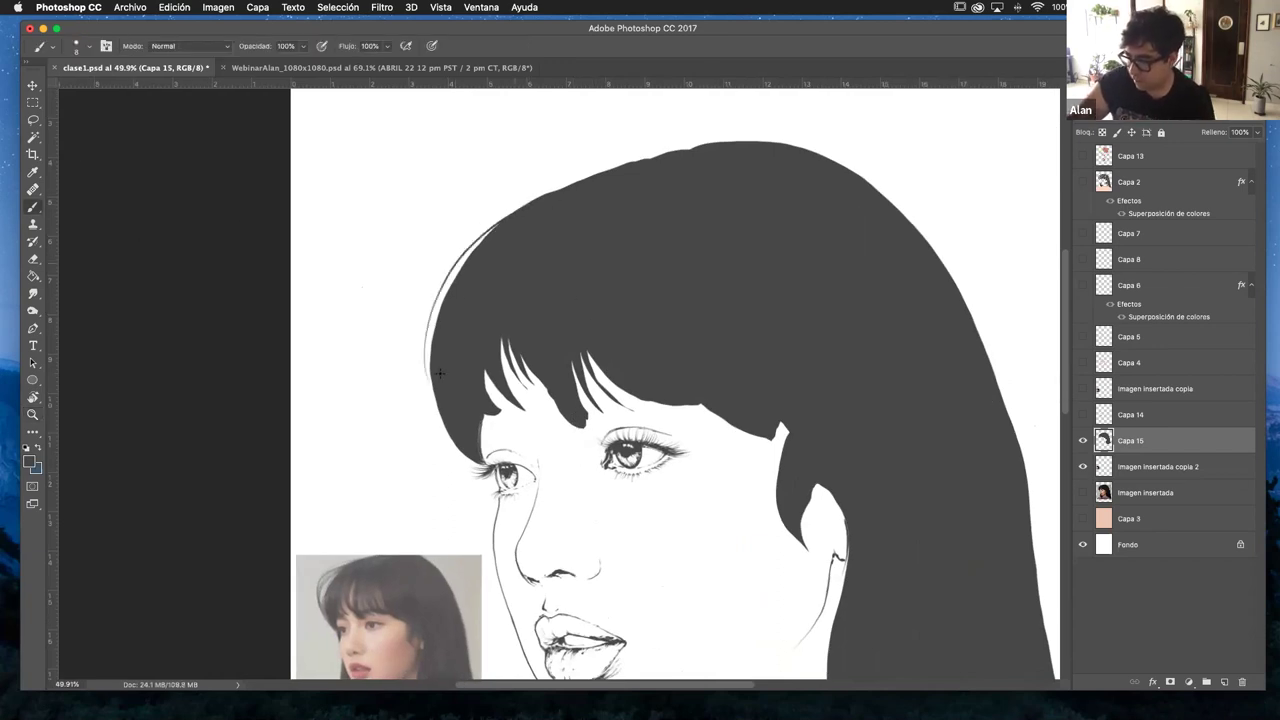
left_click_drag(443, 287, 433, 394)
mouse_move(510, 215)
left_mouse_down()
mouse_move(466, 409)
mouse_move(478, 230)
mouse_move(452, 415)
left_mouse_up()
mouse_move(470, 246)
left_mouse_down()
mouse_move(428, 385)
mouse_move(434, 372)
left_mouse_up()
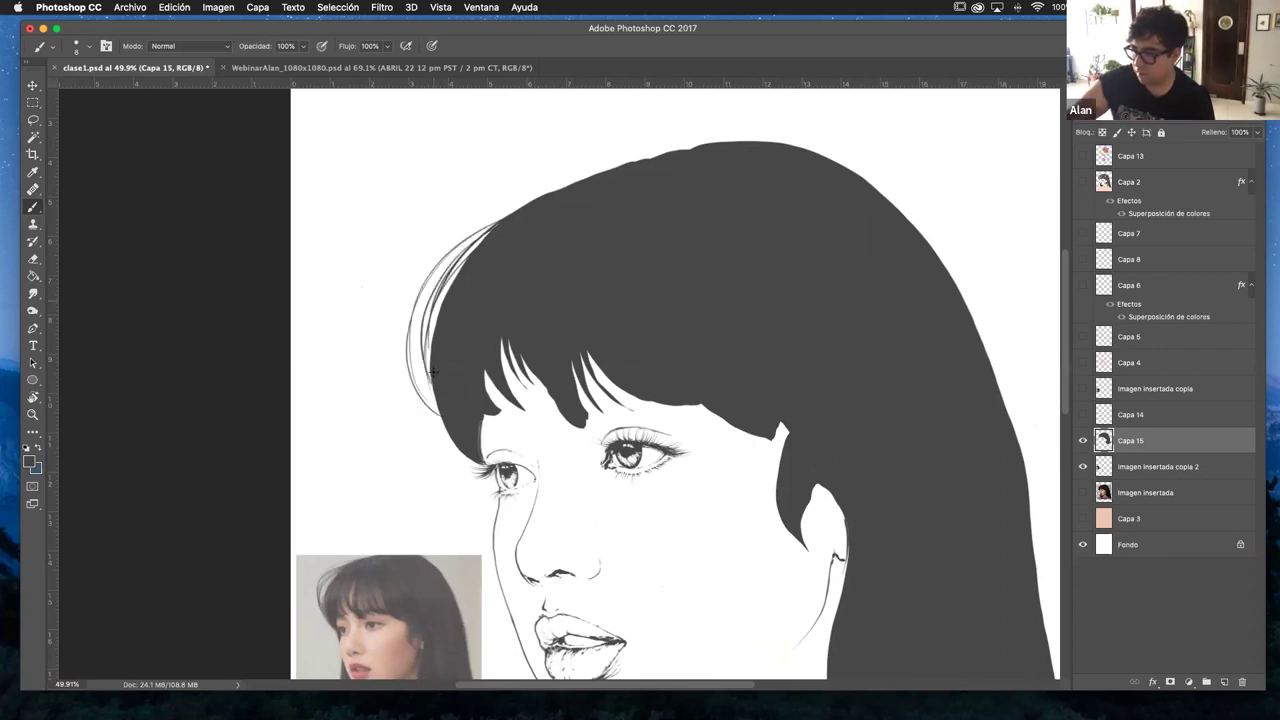
- Add longer, looser strands farther outside the front hair outline, curving from near the crown down to the brow
mouse_move(508, 210)
left_mouse_down()
mouse_move(422, 282)
mouse_move(383, 392)
left_mouse_up()
mouse_move(545, 189)
left_mouse_down()
mouse_move(442, 300)
mouse_move(497, 375)
mouse_move(579, 190)
mouse_move(453, 229)
mouse_move(422, 397)
left_mouse_up()
mouse_move(497, 233)
left_mouse_down()
mouse_move(430, 318)
mouse_move(475, 415)
left_mouse_up()
left_click_drag(460, 263, 432, 389)
left_click_drag(526, 336, 480, 170)
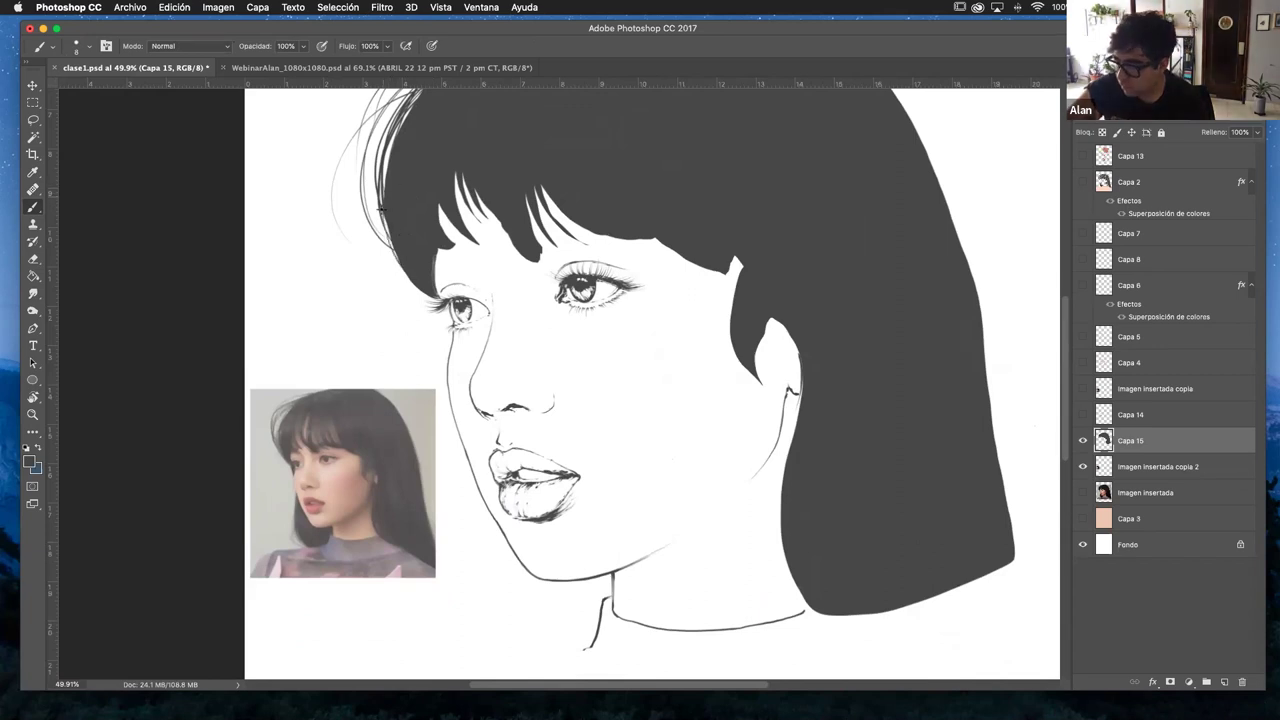
left_click_drag(493, 230, 545, 420)
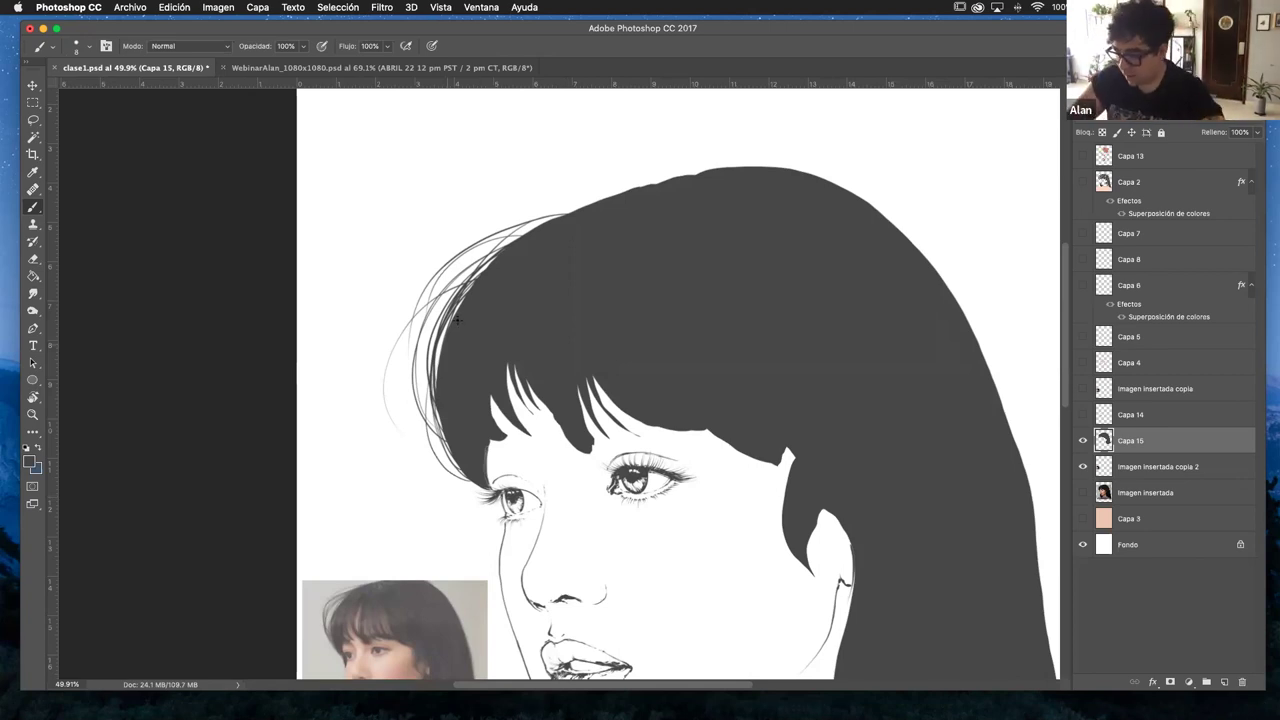
- Erase fine, nearly vertical highlight streaks into the dark hair just inside the loose strands at the front
key("e")
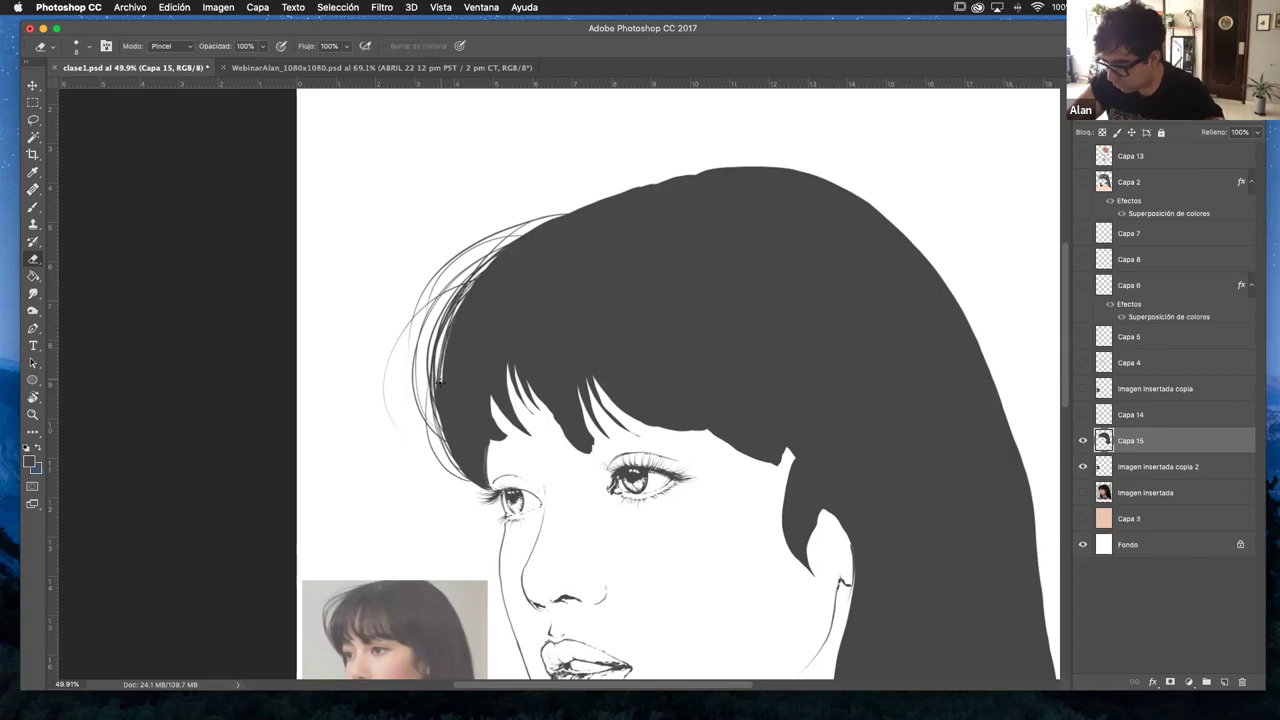
left_click_drag(444, 396, 464, 308)
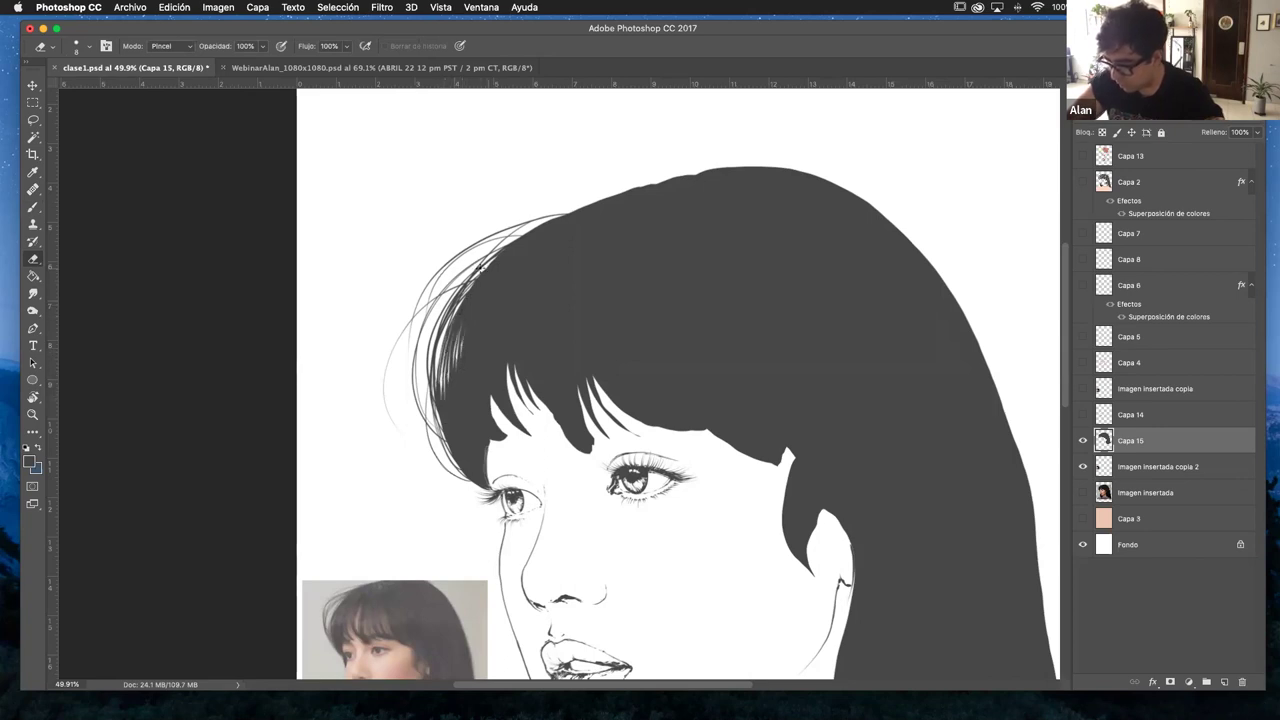
mouse_move(466, 386)
left_mouse_down()
mouse_move(478, 306)
mouse_move(476, 388)
mouse_move(485, 297)
mouse_move(478, 340)
mouse_move(561, 361)
left_mouse_up()
key("z")
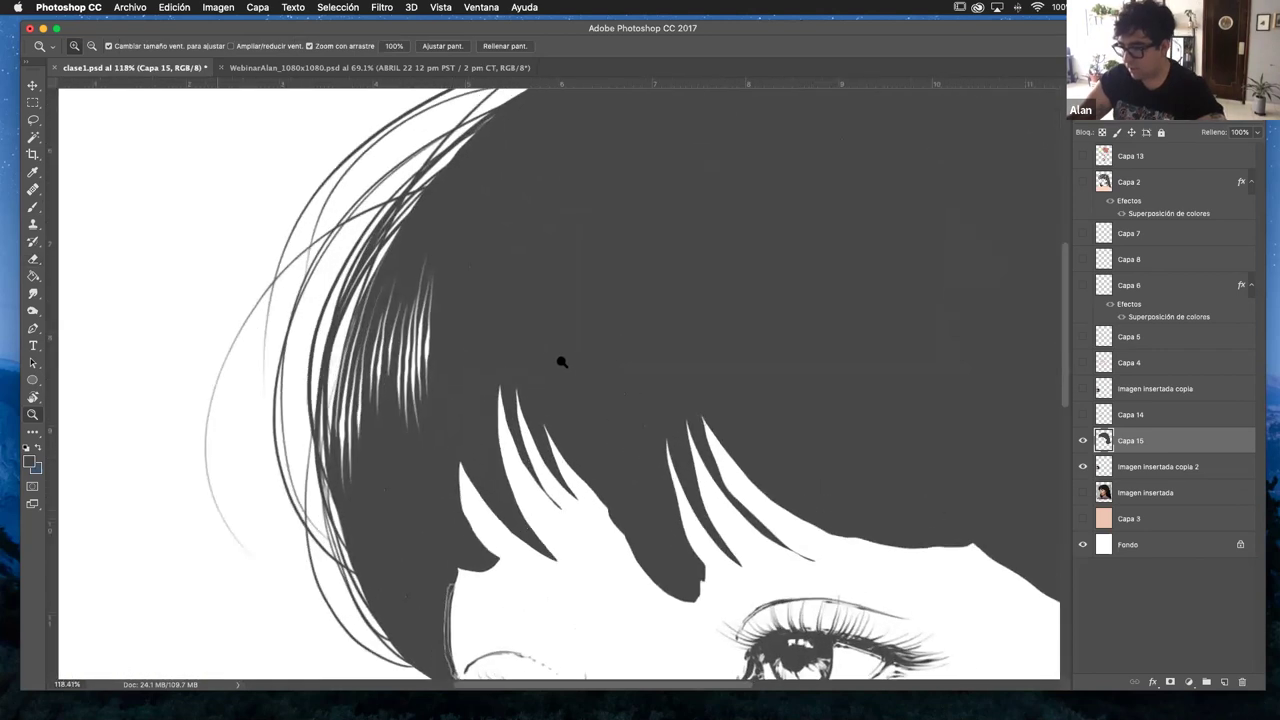
key("b")
key("e")
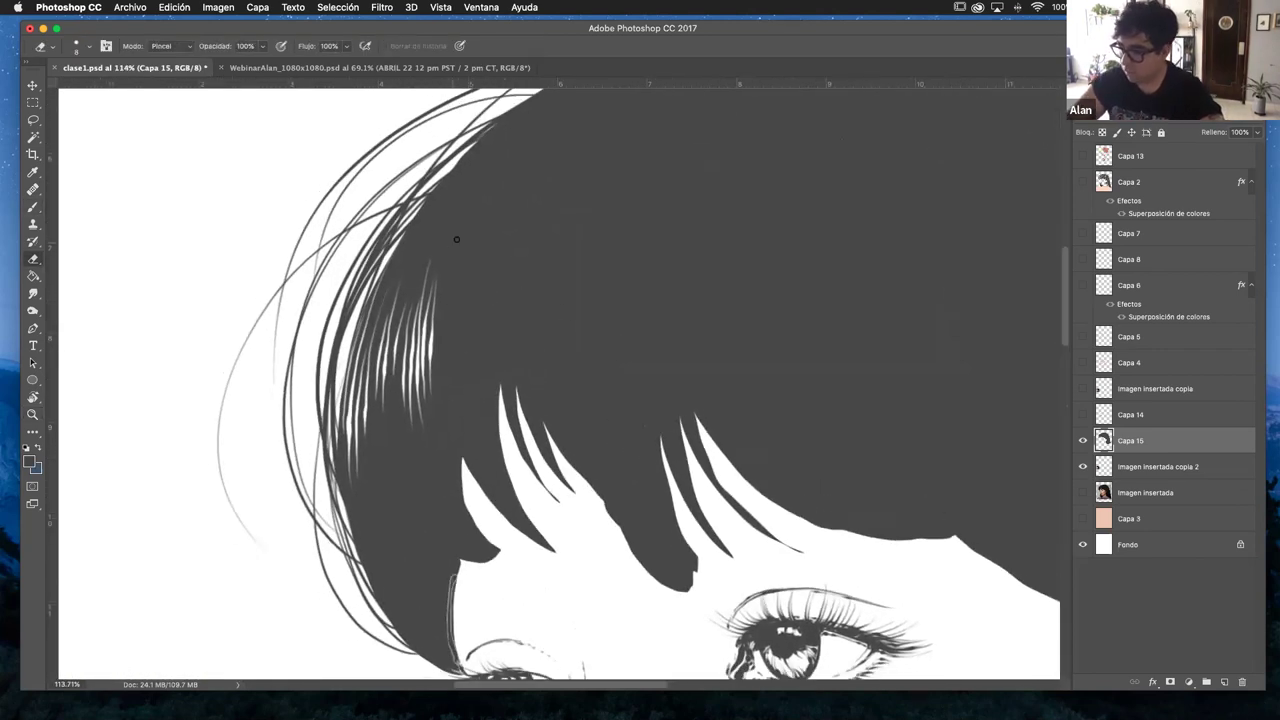
left_click_drag(454, 268, 437, 373)
left_click_drag(468, 246, 446, 360)
left_click_drag(470, 252, 453, 338)
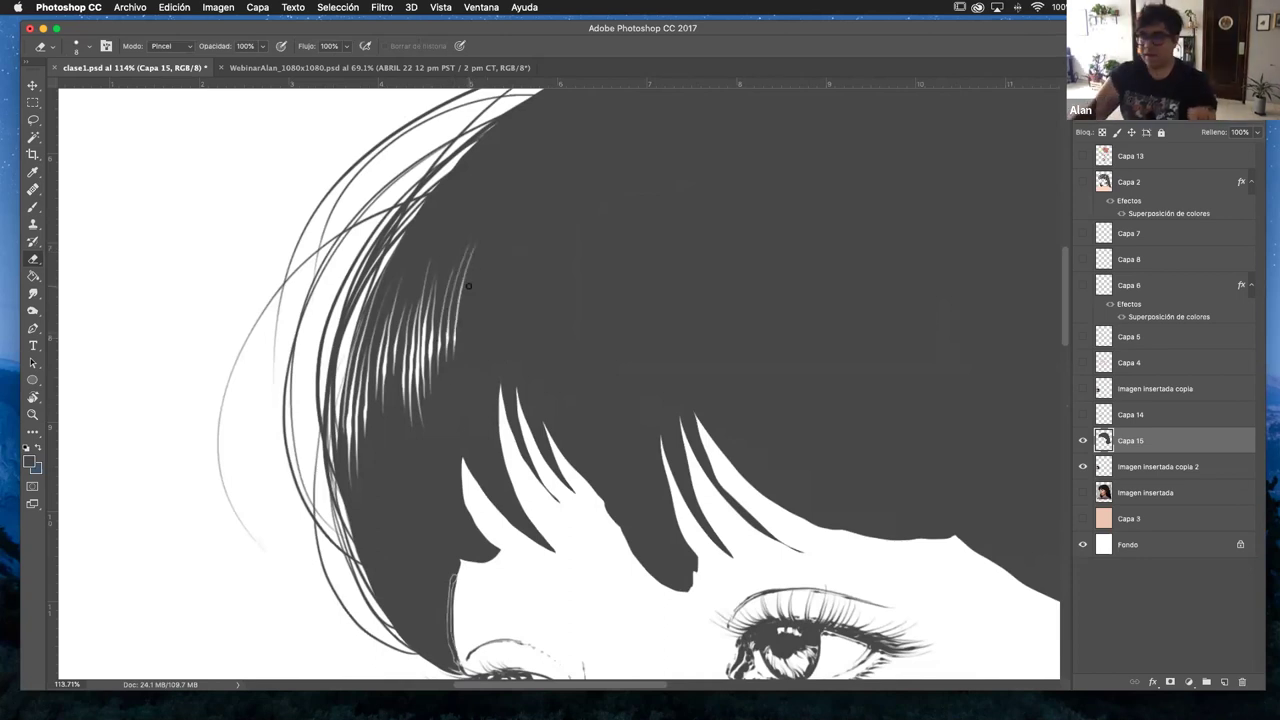
- Extend the band of thin erased highlight streaks across the hair to just above the first group of fringe slits
scroll(396, 288, "right", 5)
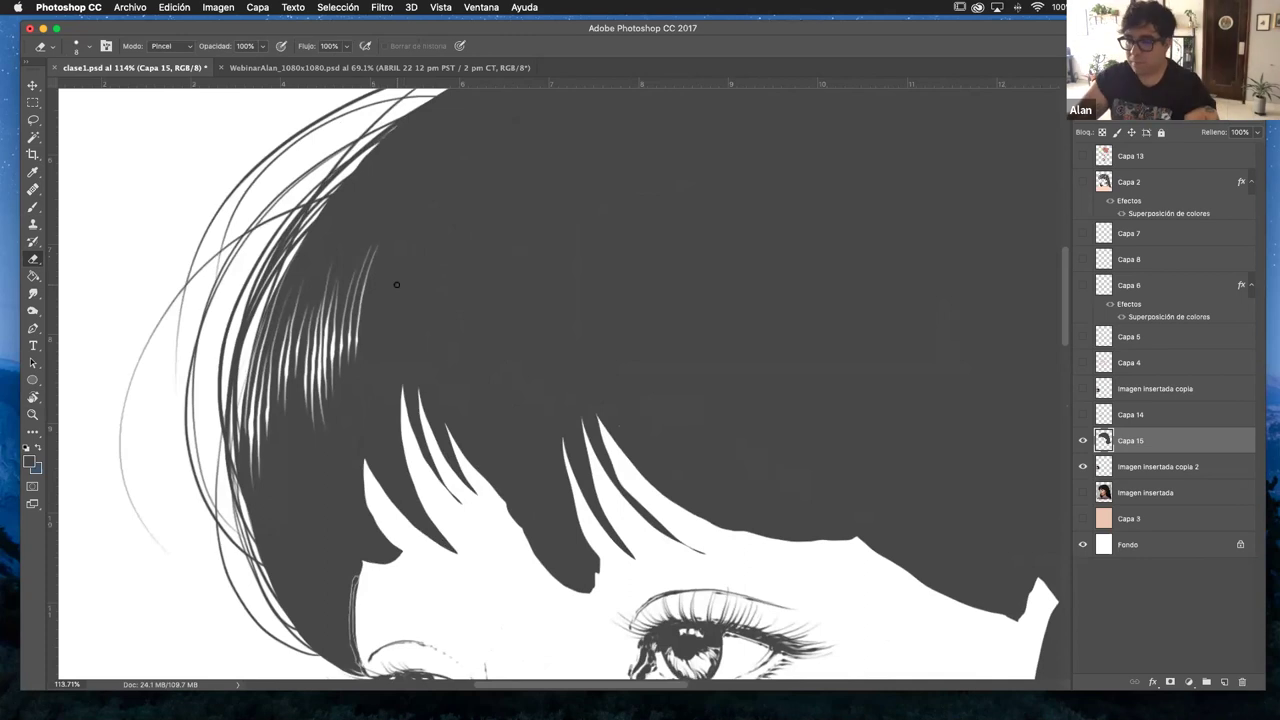
key("b")
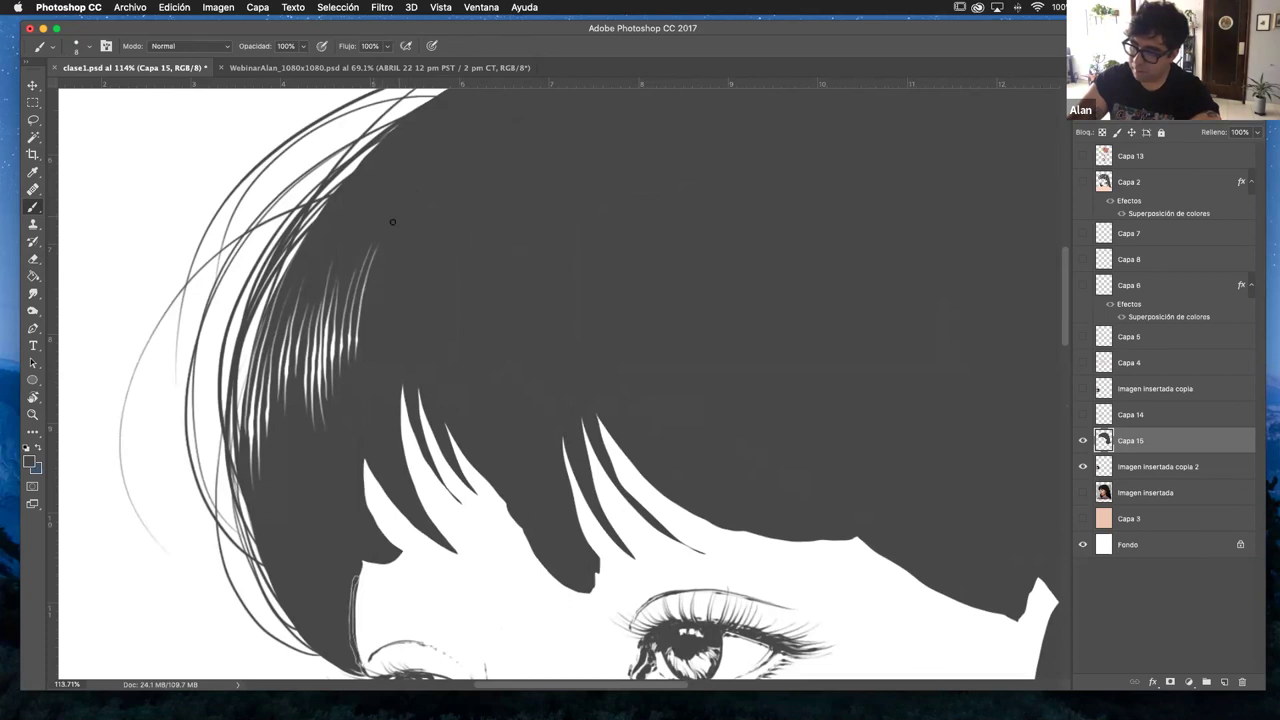
key("e")
left_click_drag(391, 222, 362, 336)
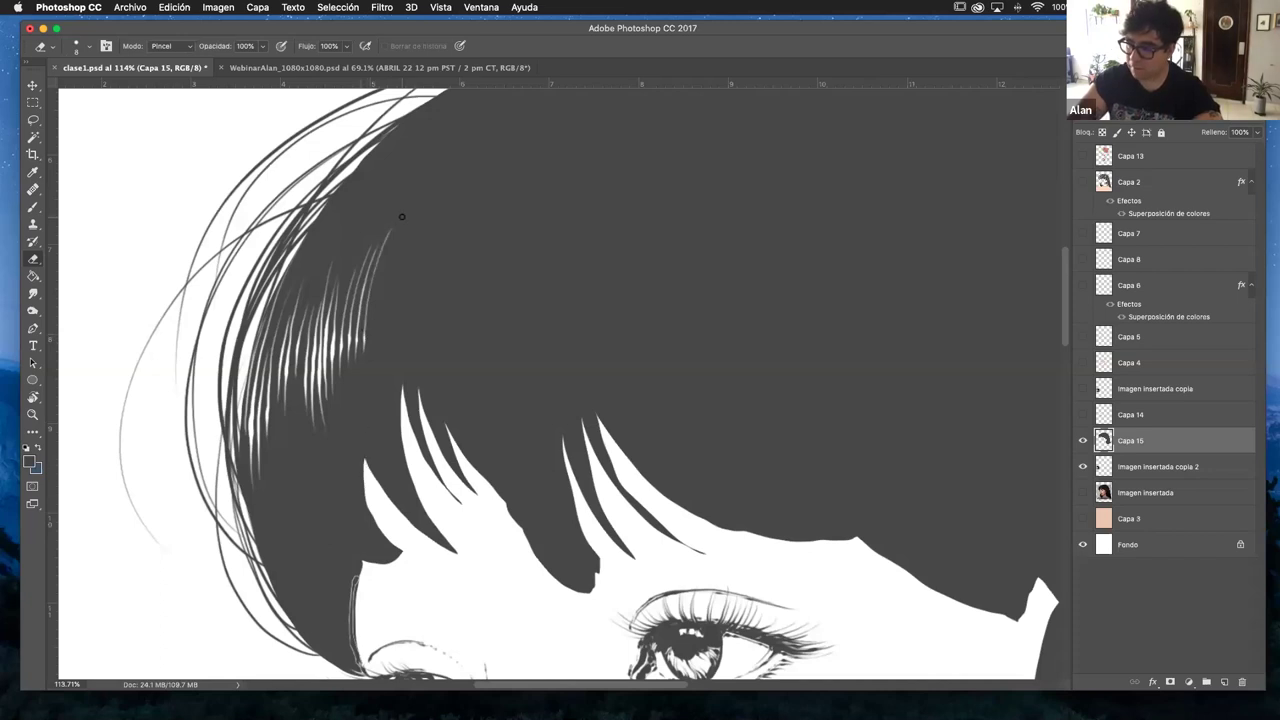
mouse_move(400, 223)
left_mouse_down()
mouse_move(373, 372)
mouse_move(397, 238)
mouse_move(374, 363)
left_mouse_up()
left_click_drag(384, 319, 386, 366)
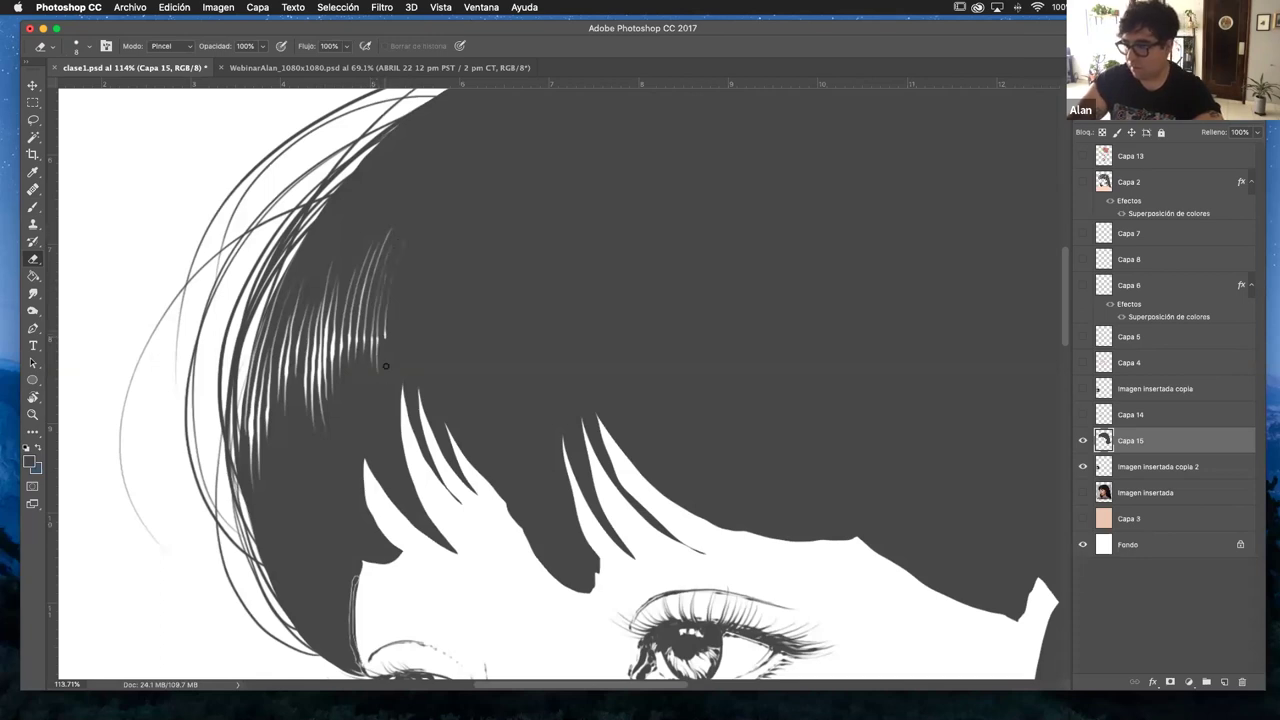
left_click_drag(412, 238, 393, 364)
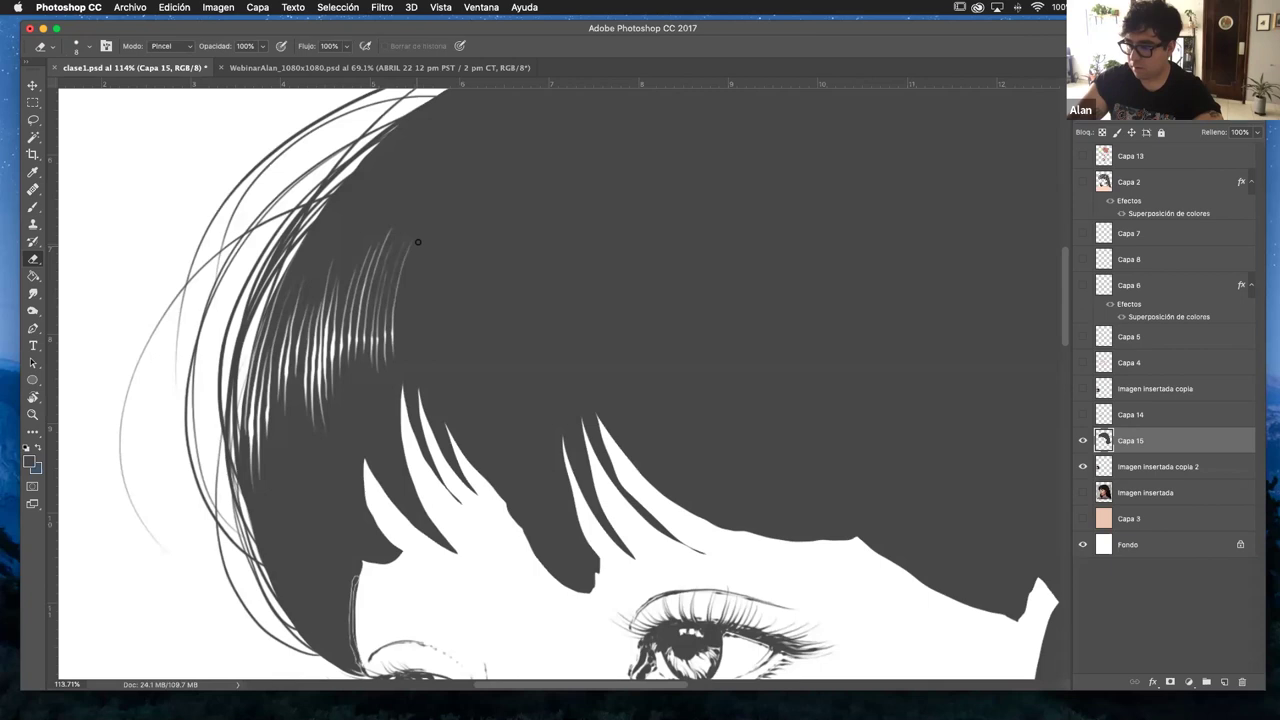
left_click_drag(399, 315, 407, 366)
left_click_drag(419, 280, 416, 360)
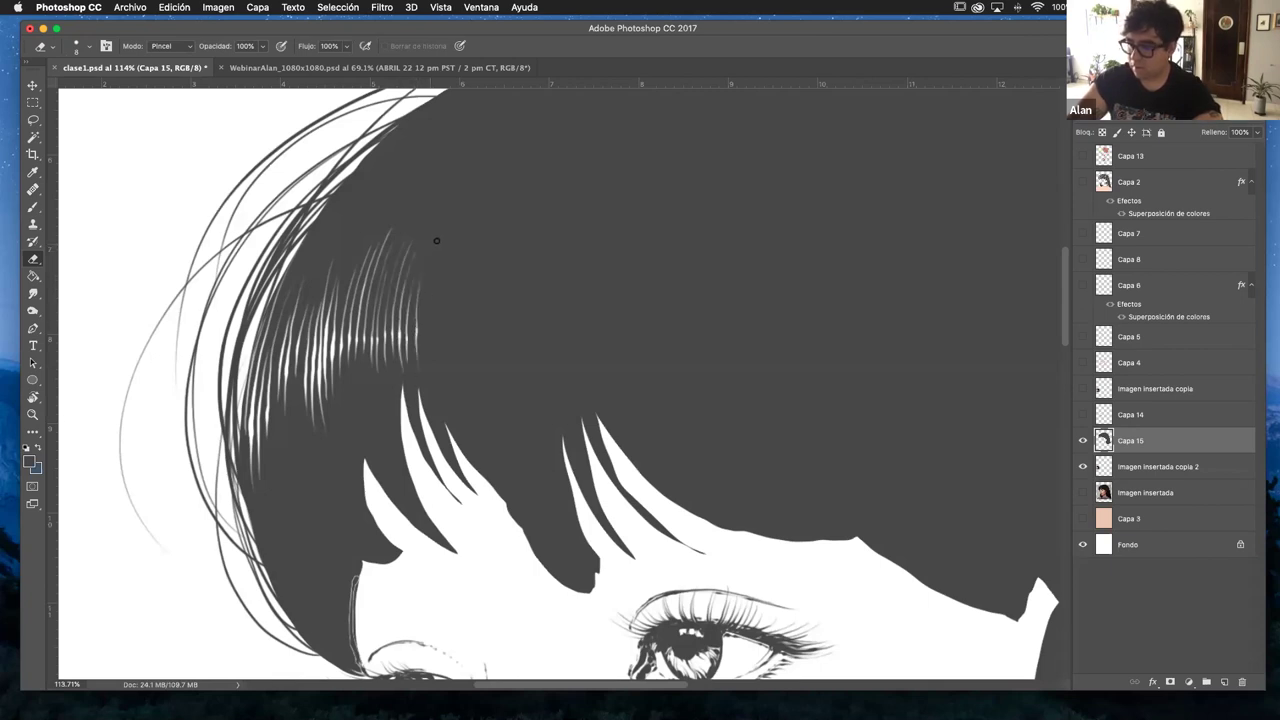
left_click_drag(423, 284, 424, 346)
left_click_drag(437, 257, 428, 366)
left_click_drag(433, 314, 435, 360)
left_click_drag(455, 250, 443, 355)
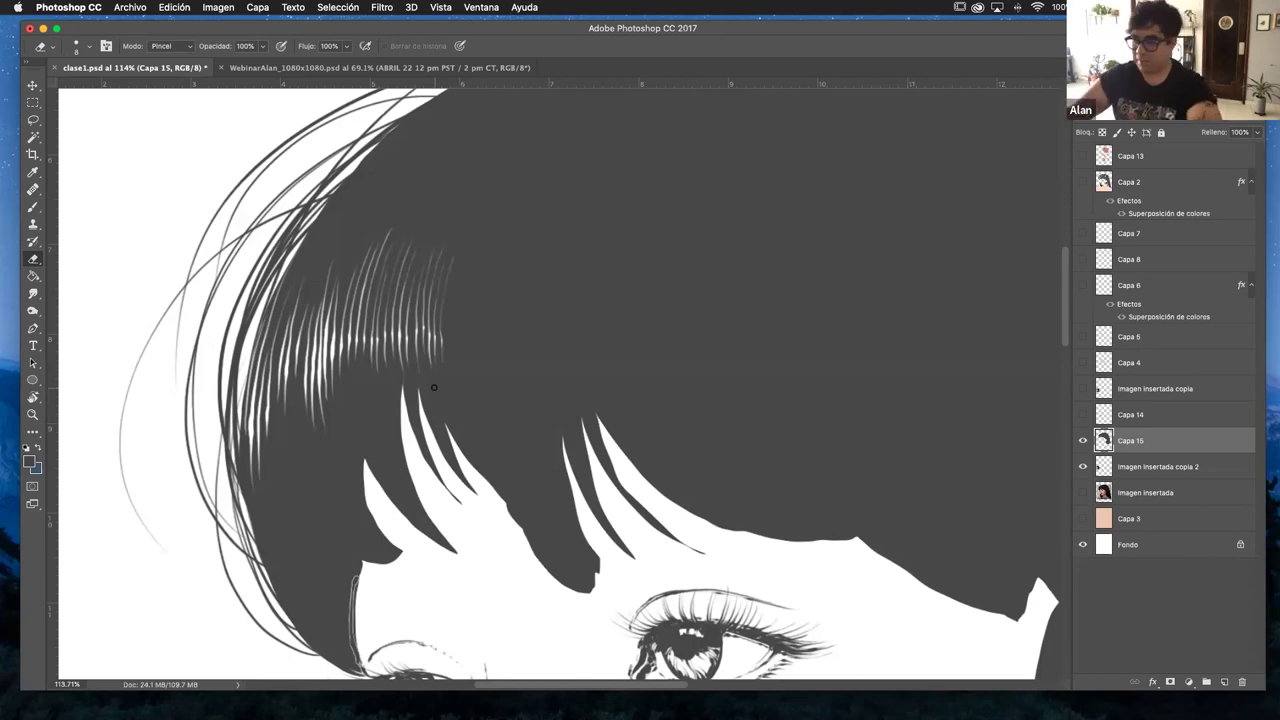
- Erase longer streaks through the front part of the highlight band, reaching up toward the crown and down toward the fringe
left_click_drag(332, 276, 324, 316)
left_click_drag(345, 245, 313, 342)
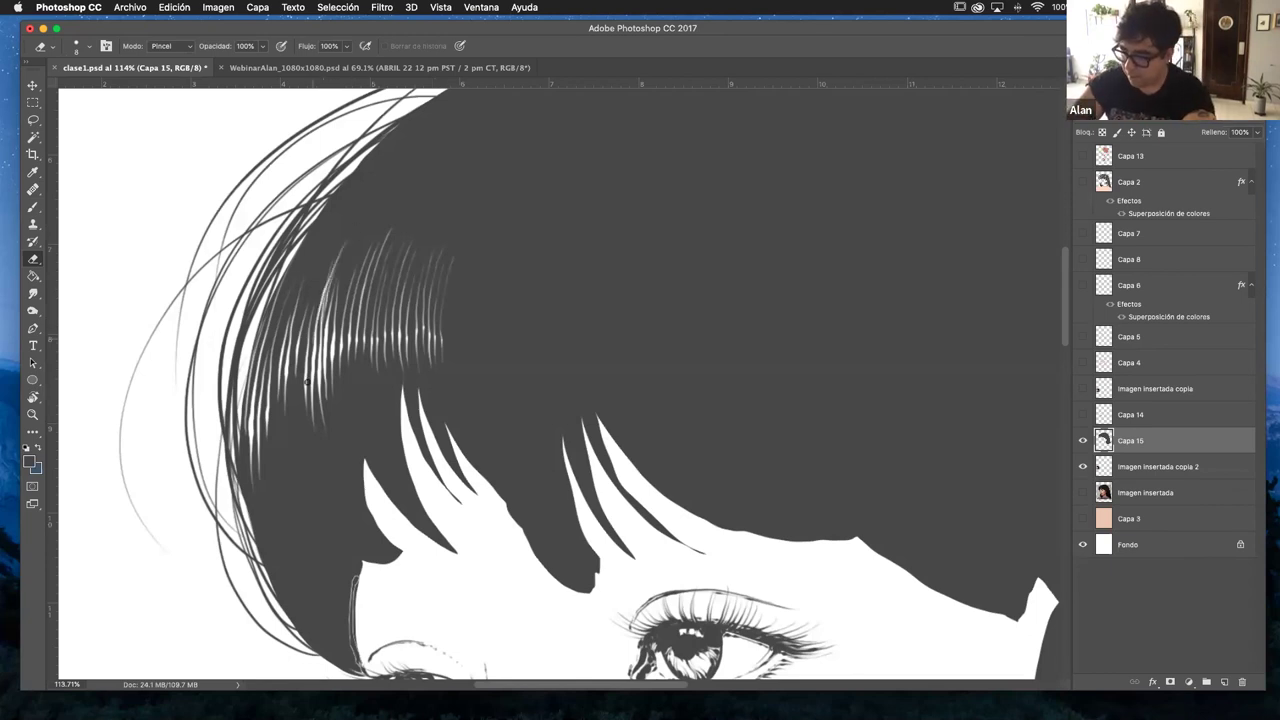
left_click_drag(332, 262, 305, 384)
left_click_drag(314, 292, 290, 420)
left_click_drag(287, 360, 289, 475)
left_click_drag(276, 403, 291, 493)
- Examine the highlight streaks in the context of the whole portrait and the small reference photo
left_click_drag(495, 261, 463, 231)
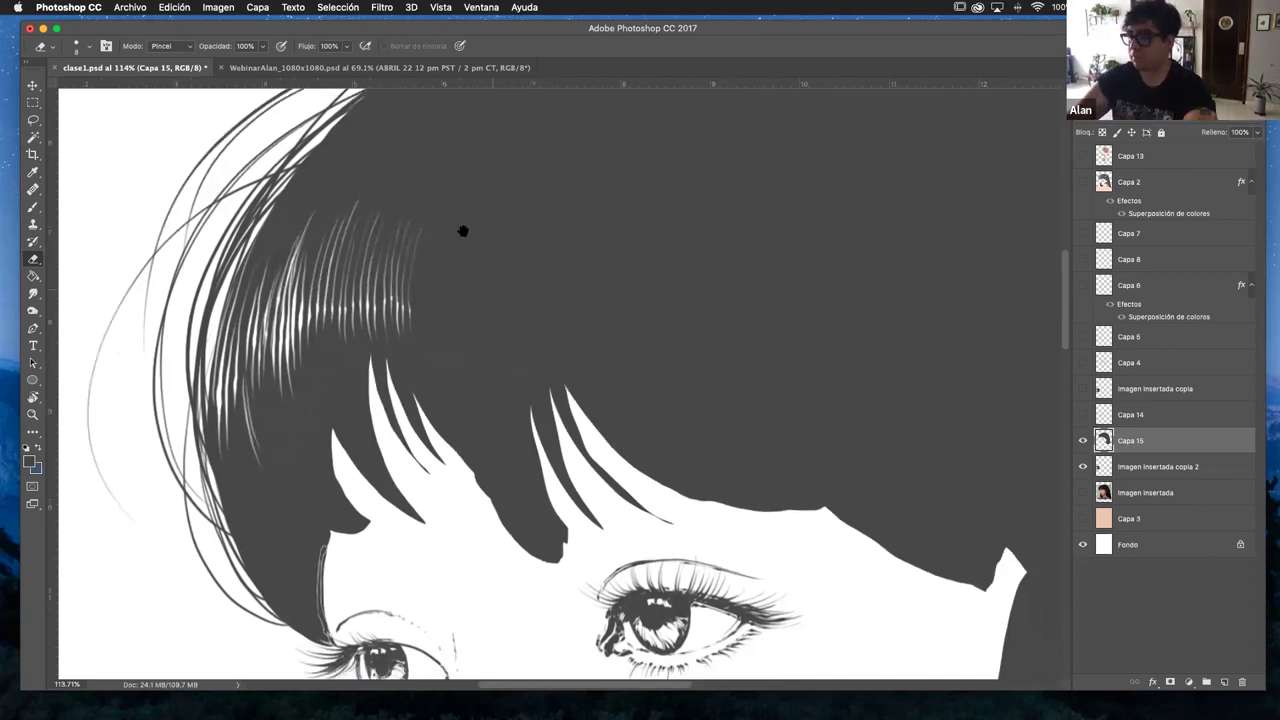
scroll(463, 231, "down", 3)
key("r")
left_click_drag(586, 314, 600, 284)
key("z")
left_click_drag(612, 338, 620, 291)
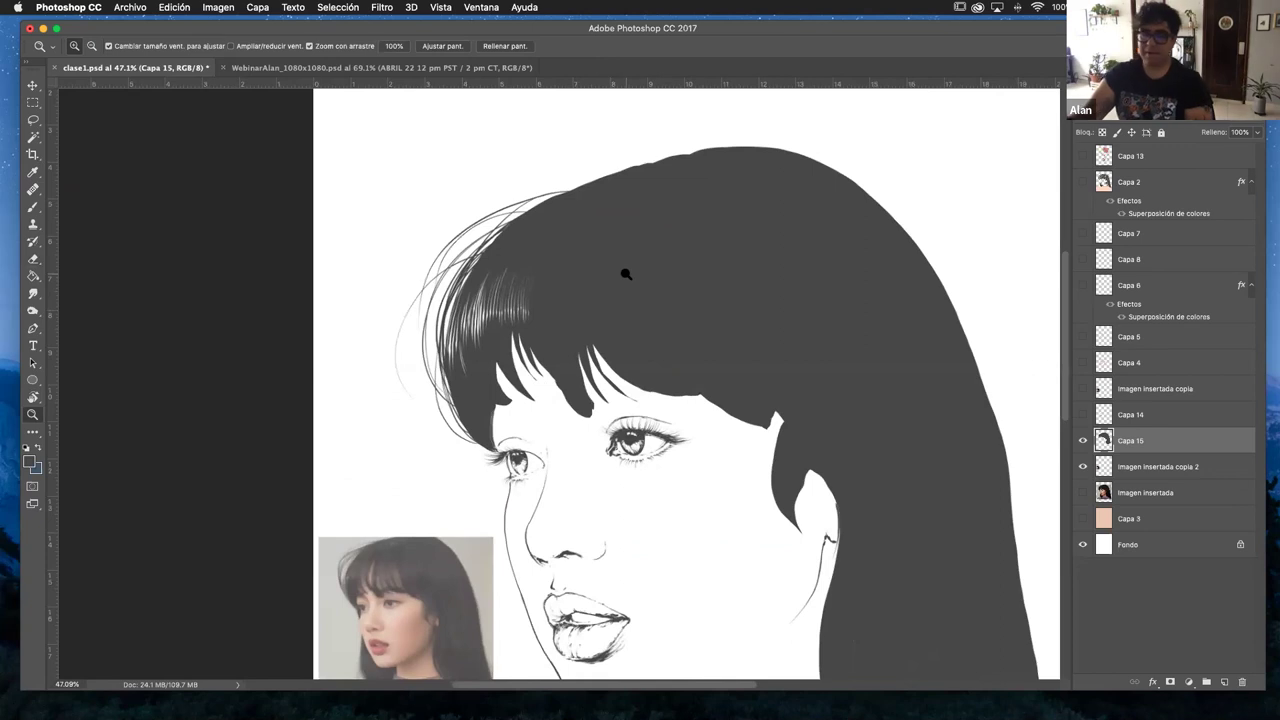
key("b")
key("e")
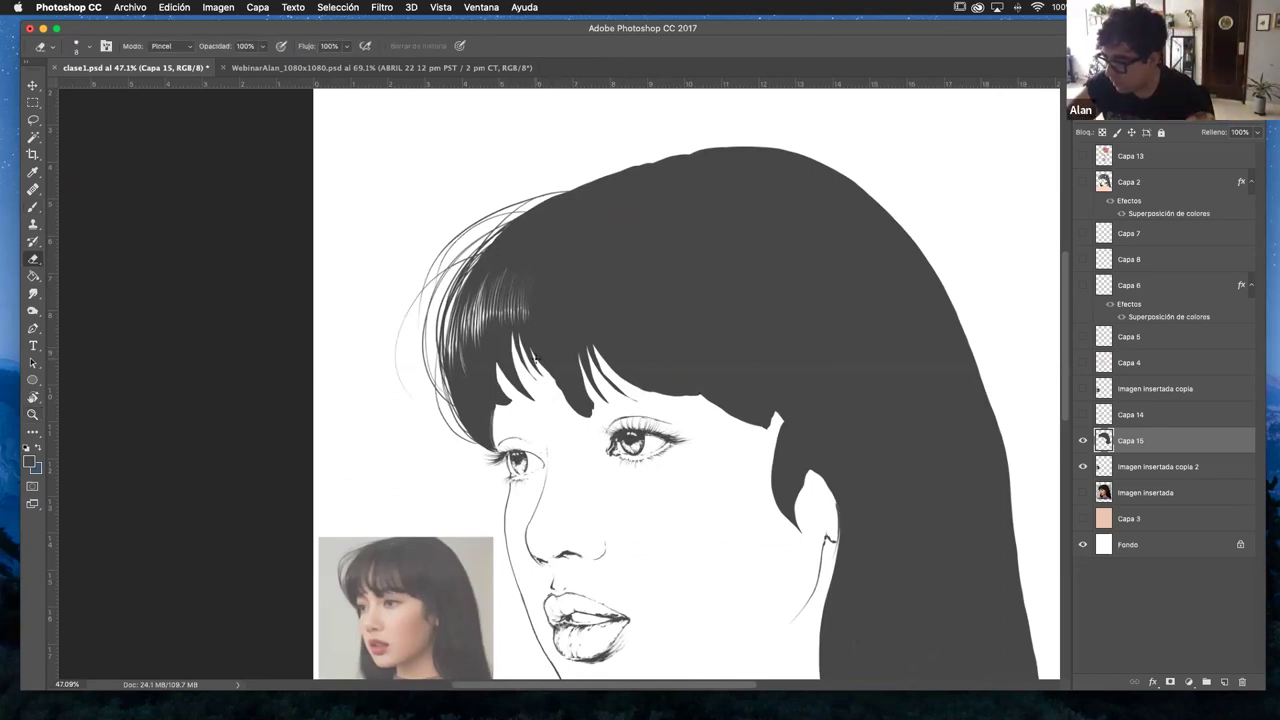
- Erase tapered gaps between strands in the front fringe above the far eye, carrying the existing slits up toward the highlight band
left_click(35, 415)
mouse_move(590, 324)
left_mouse_down()
mouse_move(603, 331)
mouse_move(608, 300)
left_mouse_up()
key("e")
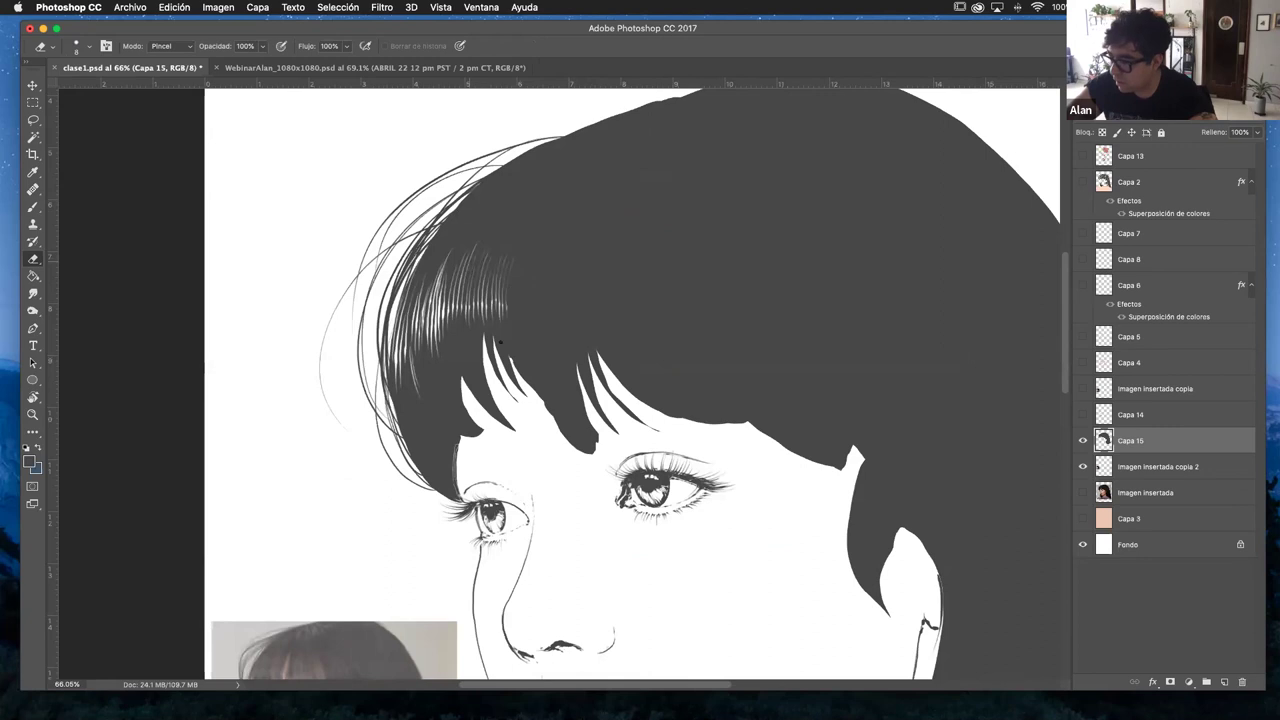
mouse_move(511, 358)
left_mouse_down()
mouse_move(505, 325)
mouse_move(517, 370)
left_mouse_up()
mouse_move(506, 300)
left_mouse_down()
mouse_move(518, 382)
mouse_move(500, 263)
left_mouse_up()
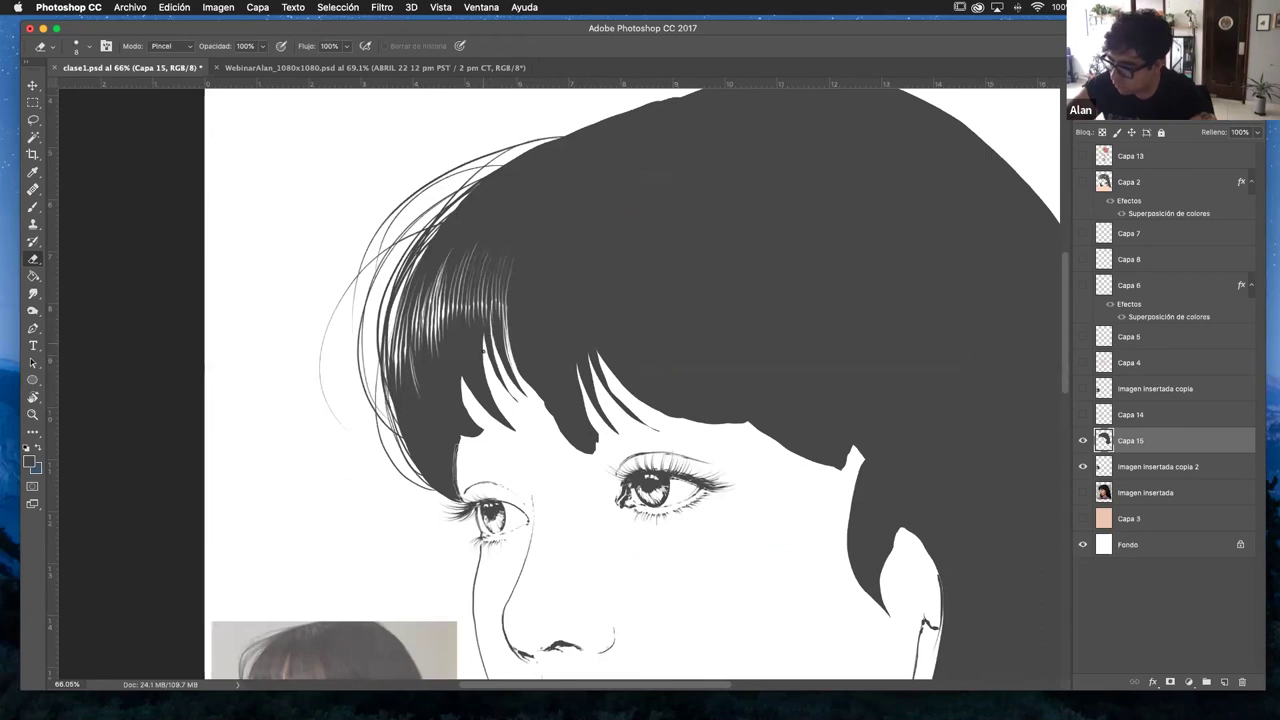
mouse_move(478, 354)
left_mouse_down()
mouse_move(493, 402)
mouse_move(470, 337)
mouse_move(514, 430)
mouse_move(470, 385)
mouse_move(449, 313)
left_mouse_up()
mouse_move(466, 396)
left_mouse_down()
mouse_move(456, 348)
mouse_move(480, 436)
mouse_move(440, 370)
mouse_move(472, 438)
mouse_move(440, 386)
left_mouse_up()
mouse_move(456, 434)
left_mouse_down()
mouse_move(433, 339)
mouse_move(459, 455)
mouse_move(436, 396)
left_mouse_up()
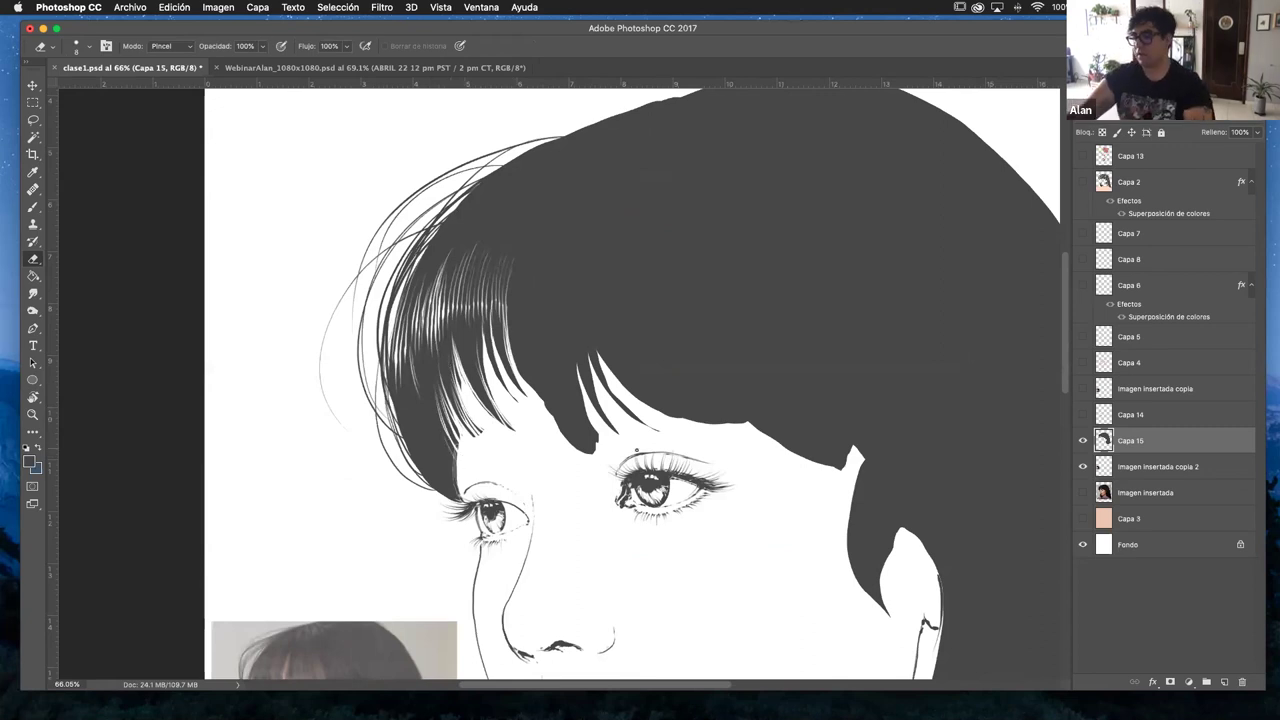
- Brush thin dark strands through the front fringe gaps, tapering down onto the forehead above the far eye
scroll(500, 310, "down", 5)
scroll(500, 310, "right", 4)
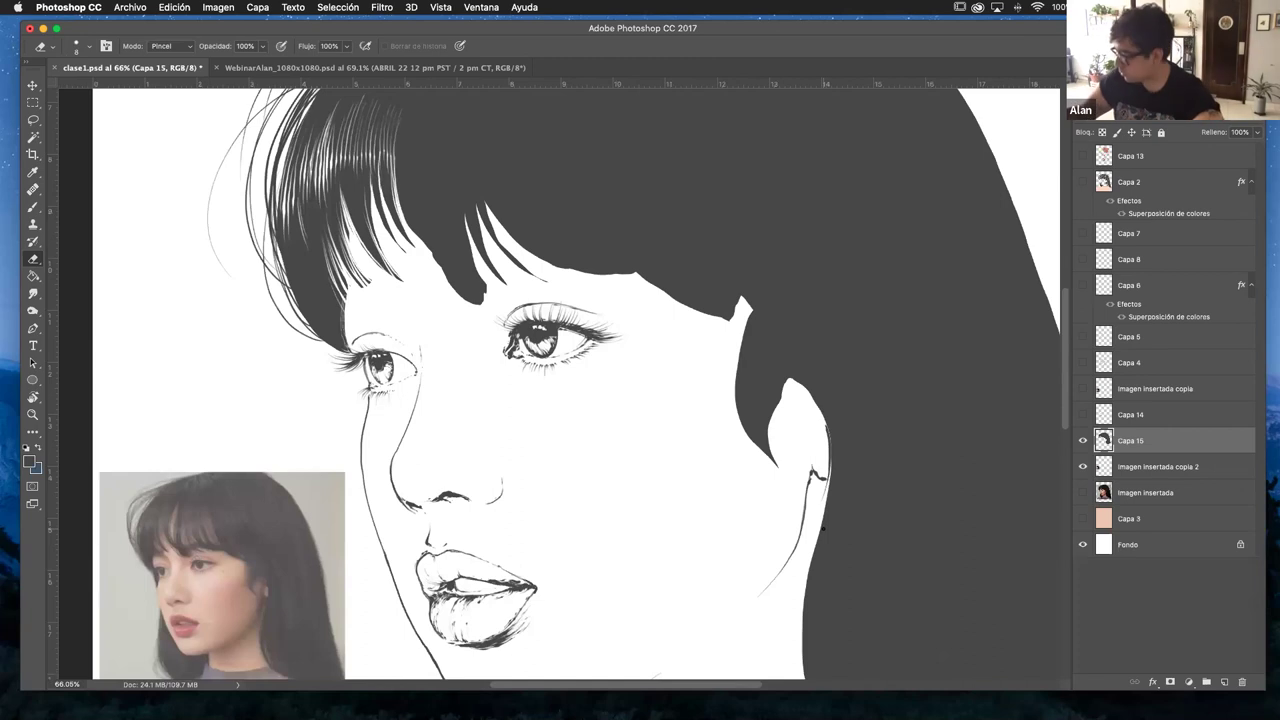
key("b")
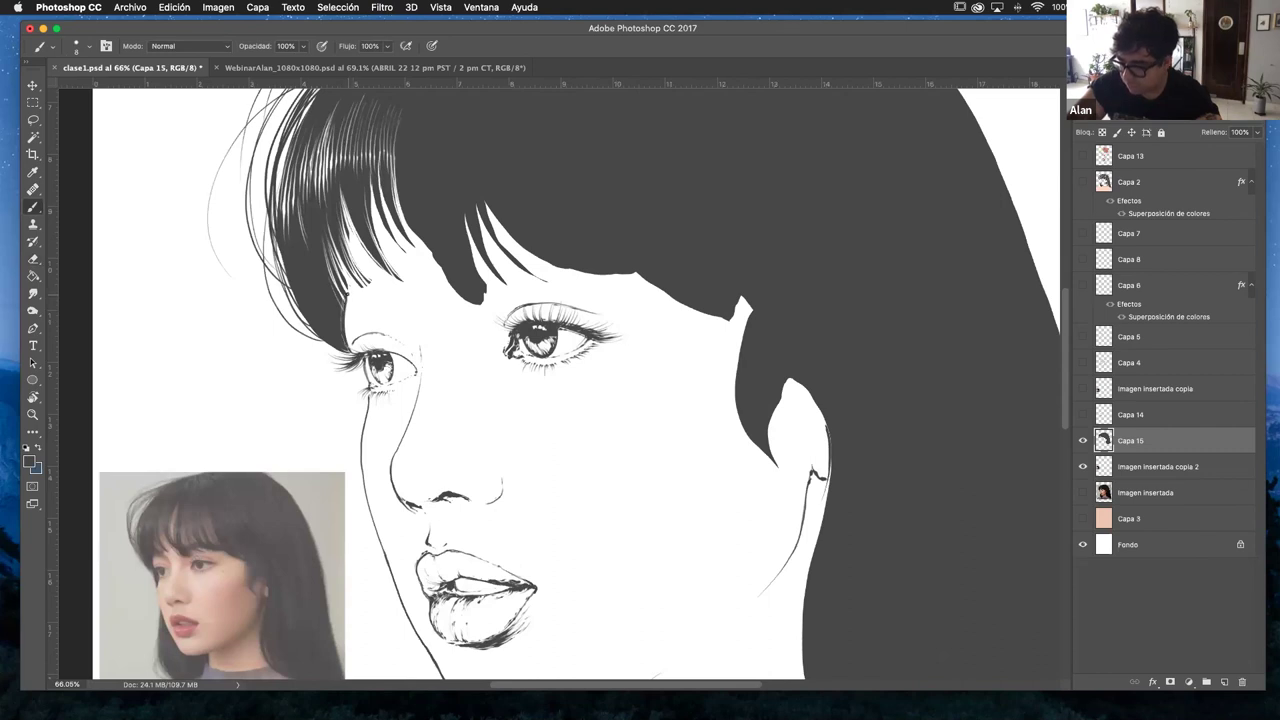
mouse_move(494, 316)
left_mouse_down()
mouse_move(491, 366)
mouse_move(491, 337)
left_mouse_up()
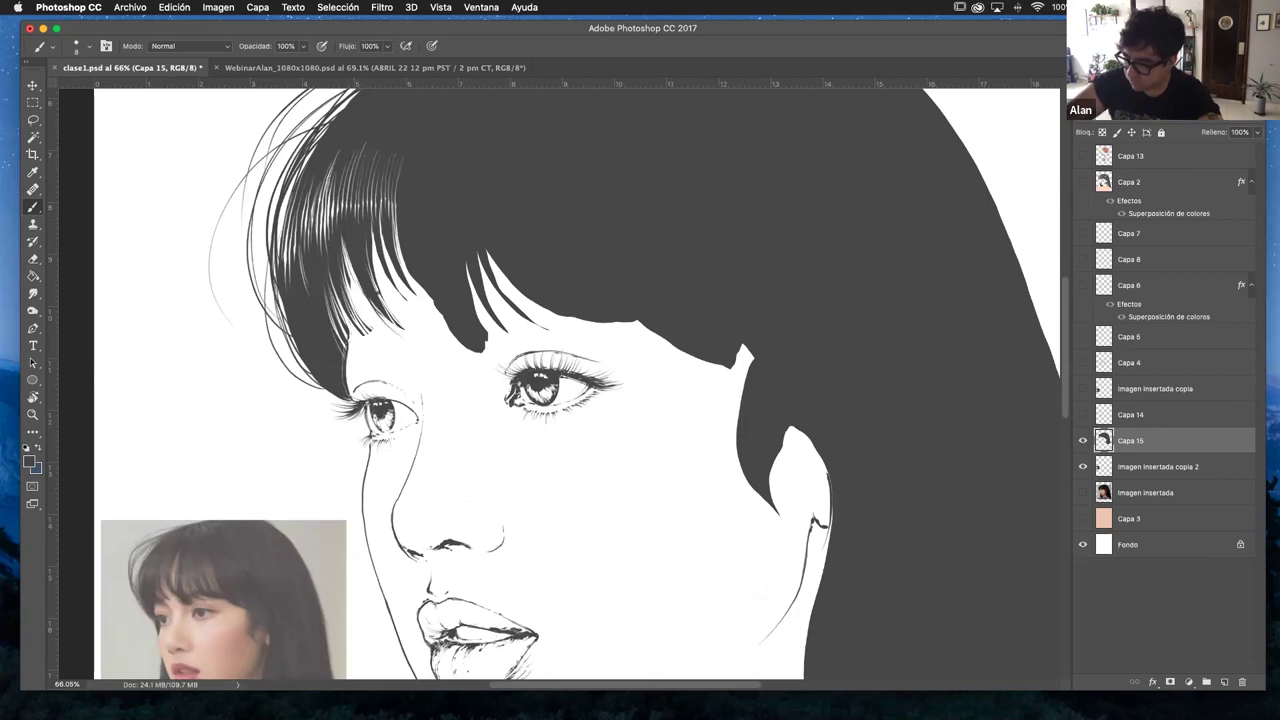
left_click_drag(351, 266, 401, 330)
mouse_move(348, 260)
left_mouse_down()
mouse_move(369, 316)
mouse_move(397, 338)
left_mouse_up()
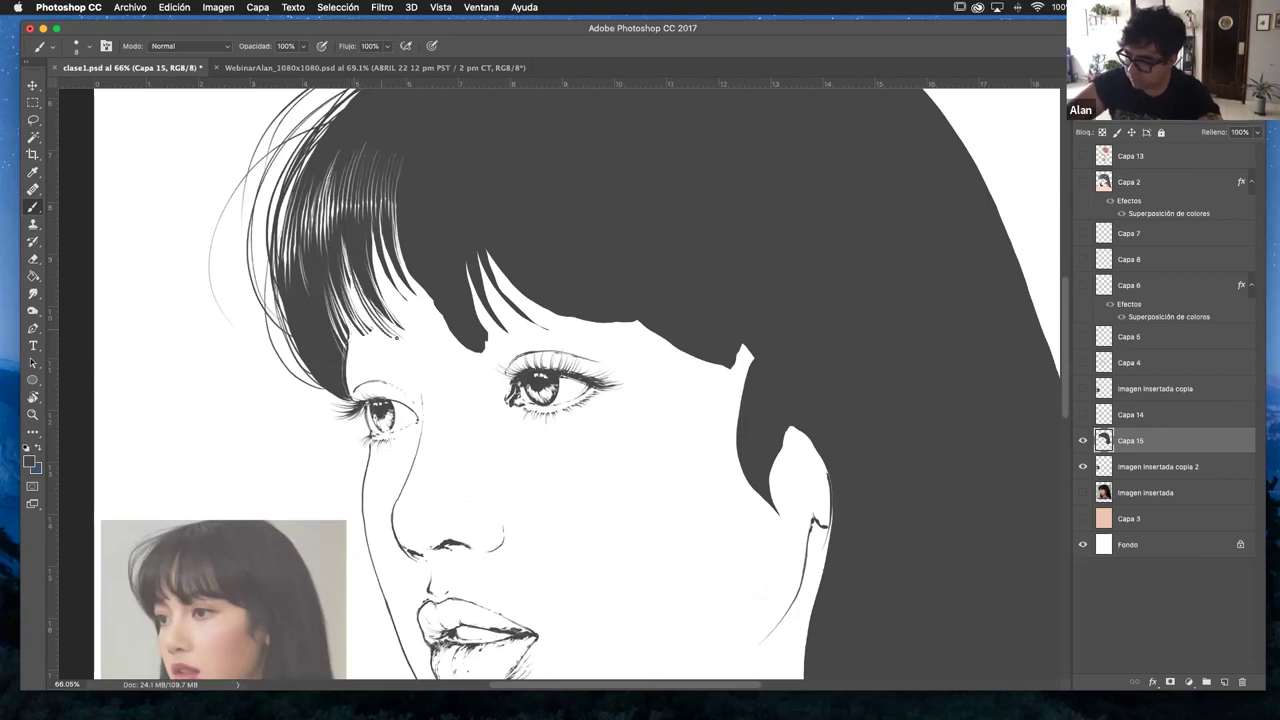
left_click_drag(352, 266, 375, 318)
mouse_move(353, 262)
left_mouse_down()
mouse_move(398, 338)
mouse_move(359, 302)
mouse_move(378, 338)
mouse_move(355, 290)
mouse_move(377, 326)
left_mouse_up()
left_click_drag(377, 277, 408, 326)
left_click_drag(384, 270, 421, 319)
left_click_drag(376, 270, 420, 326)
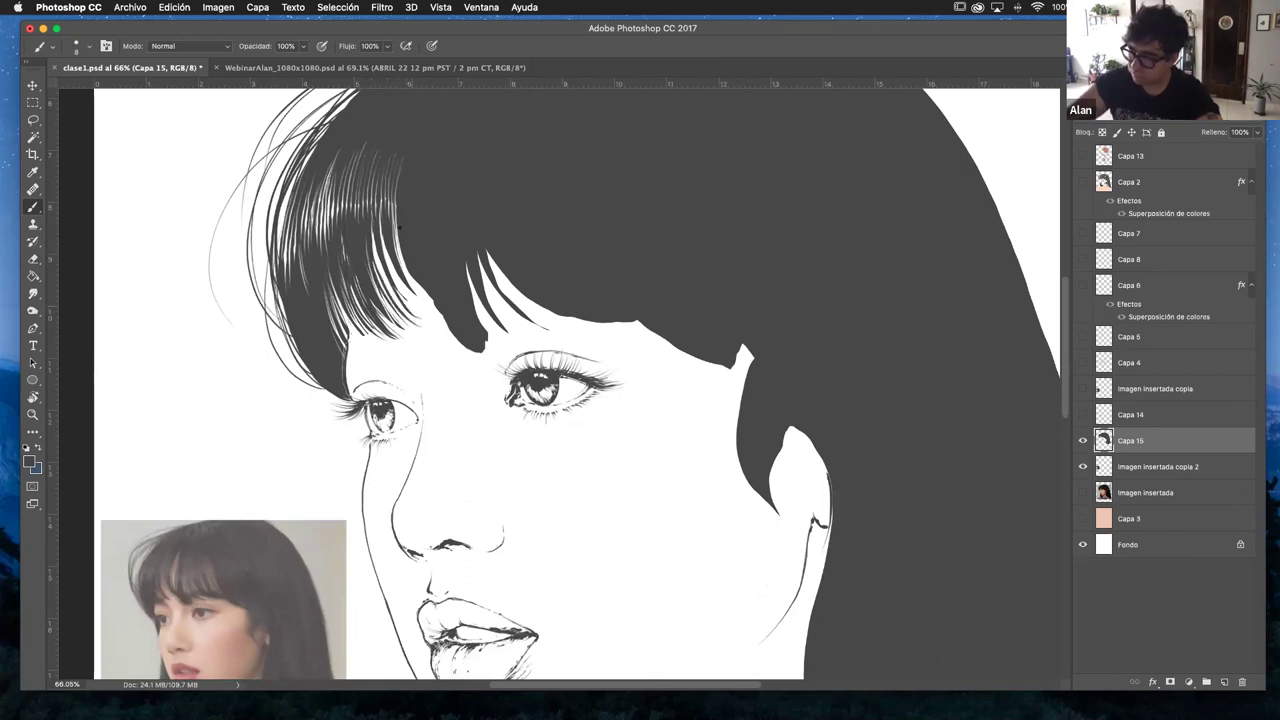
- Brush thin dark strands across the wider slits at the inner end of the front fringe, curving down toward the brow centre
left_click_drag(377, 258, 424, 327)
left_click_drag(388, 273, 432, 324)
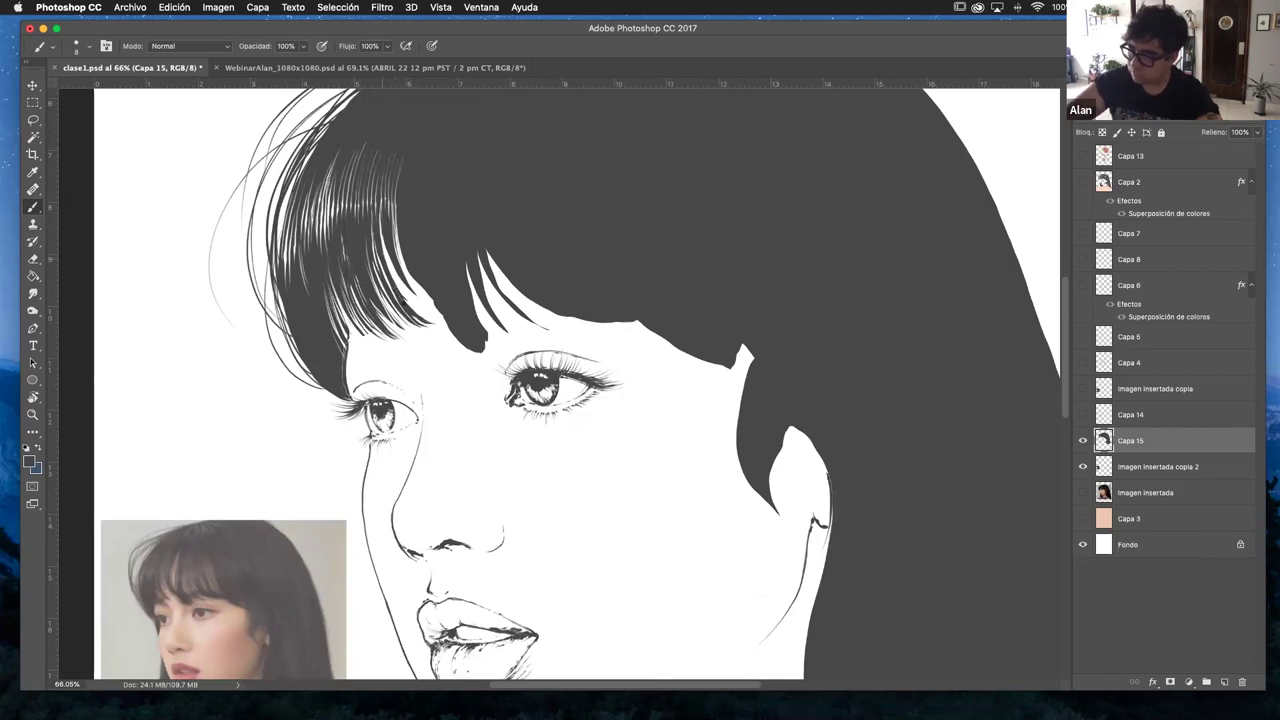
left_click_drag(409, 303, 442, 320)
left_click_drag(398, 246, 446, 320)
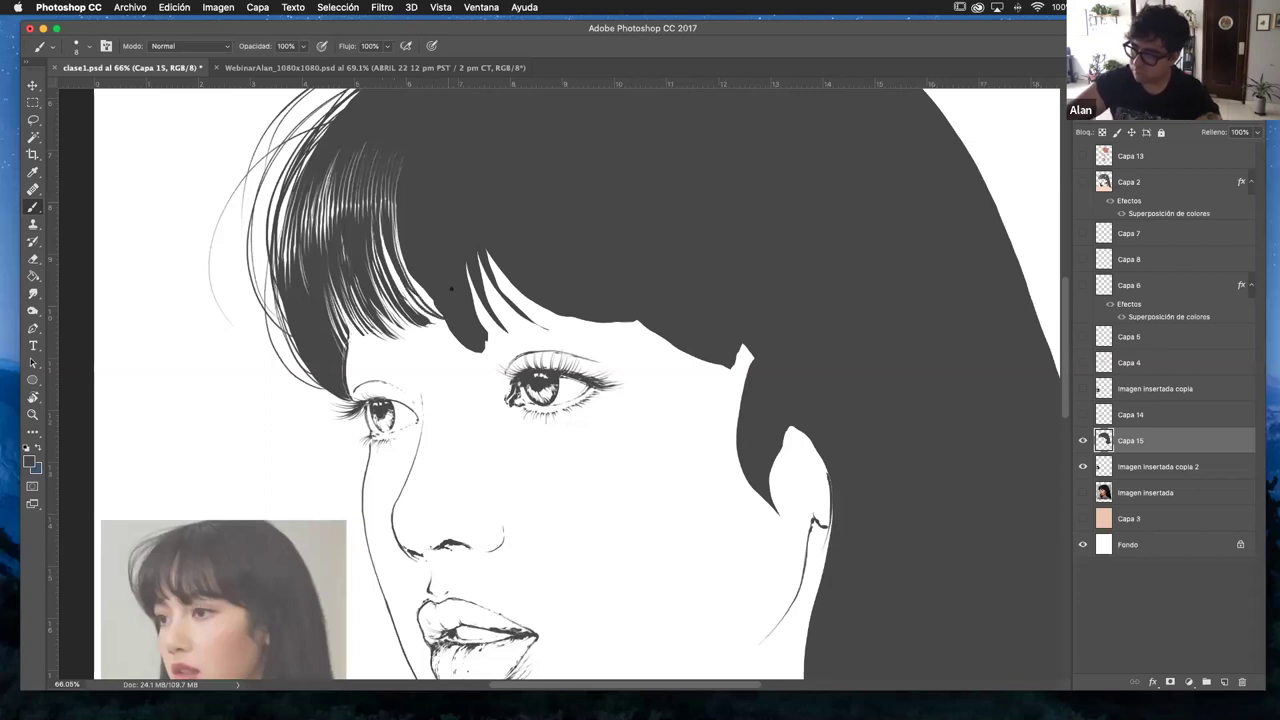
left_click_drag(410, 272, 432, 306)
left_click_drag(396, 226, 426, 296)
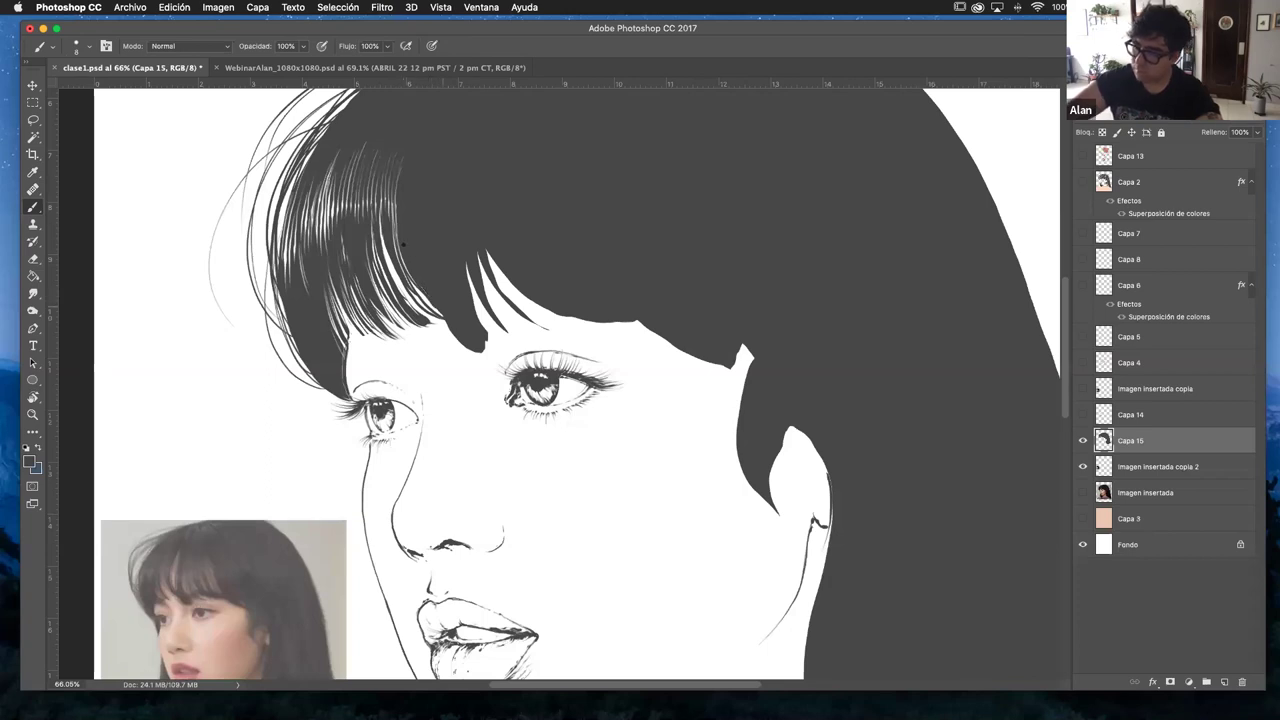
left_click_drag(404, 260, 428, 302)
left_click_drag(372, 234, 404, 323)
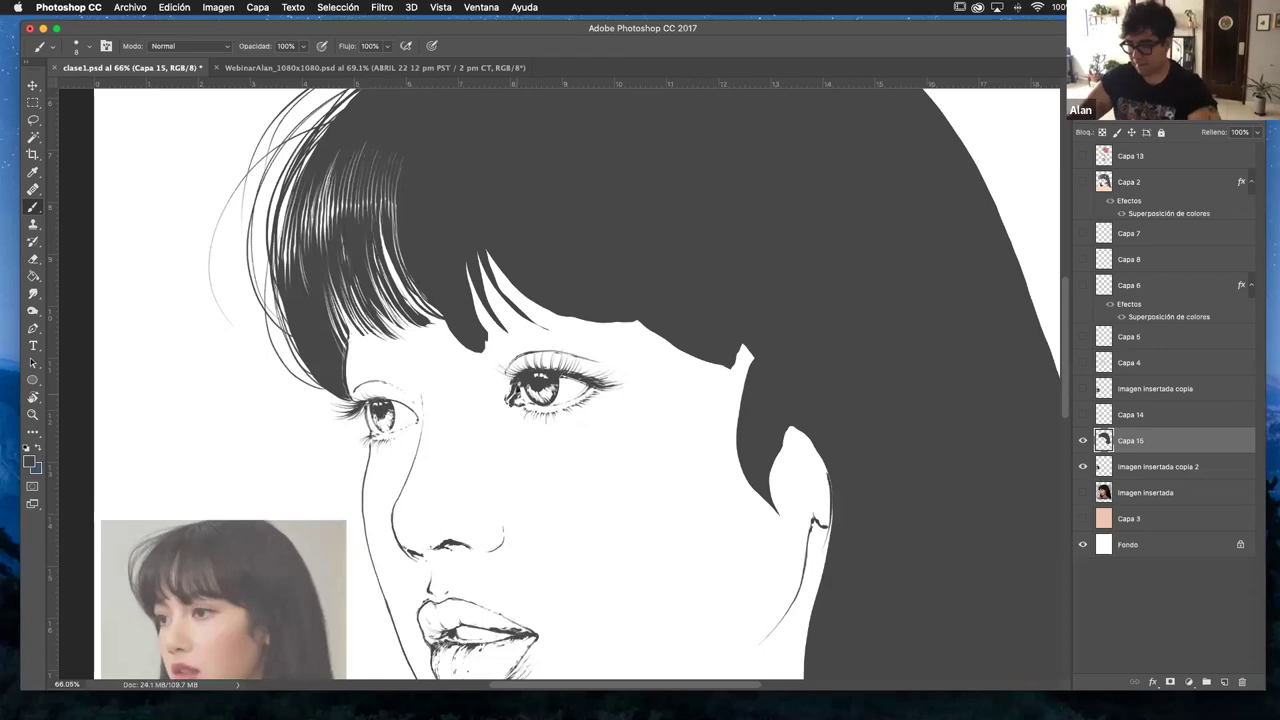
- Brush dark strands from the fringe tips above the far eye up into the solid hair, narrowing the gaps between them
key("r")
mouse_move(523, 257)
left_mouse_down()
mouse_move(584, 287)
mouse_move(500, 277)
mouse_move(480, 343)
left_mouse_up()
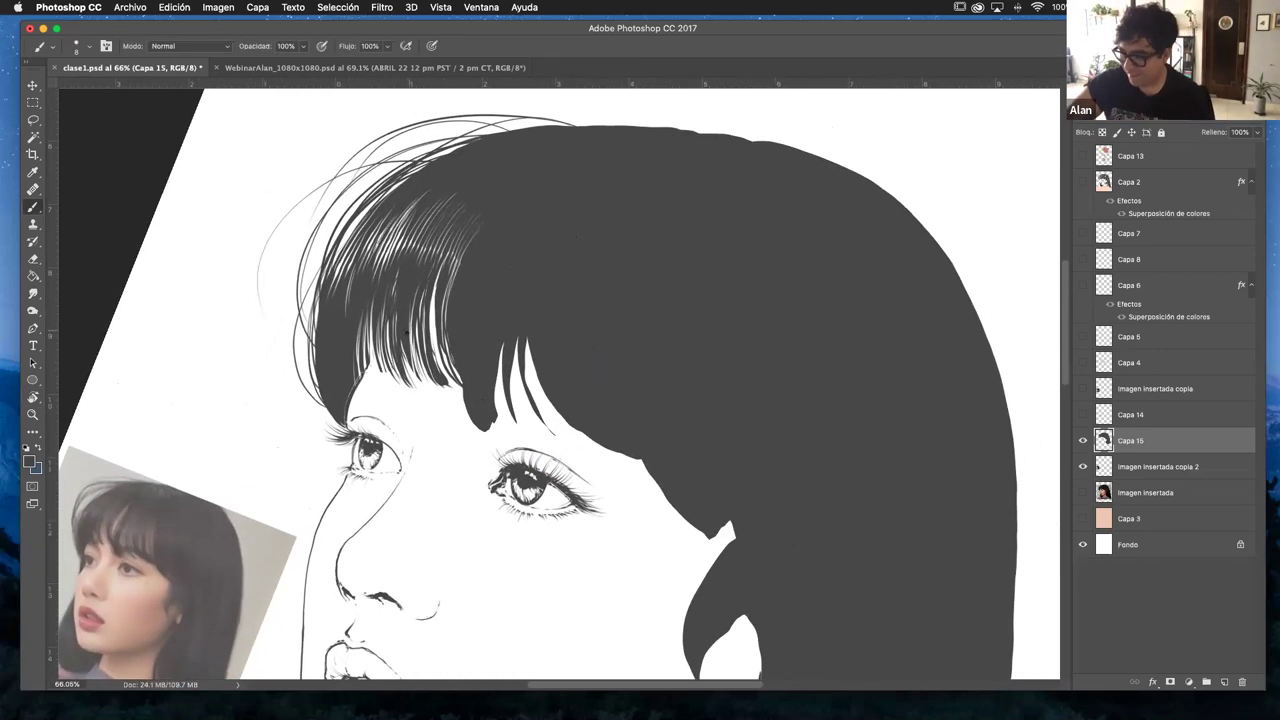
left_click_drag(398, 377, 386, 294)
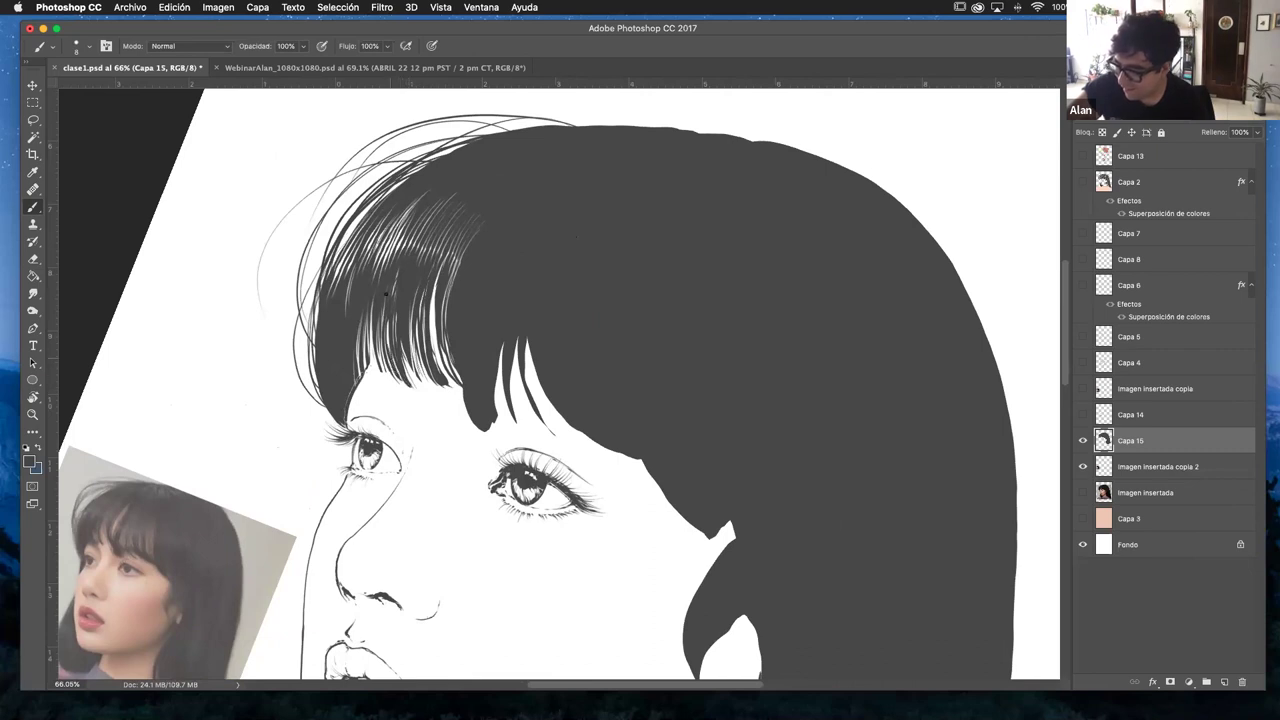
left_click_drag(391, 372, 370, 300)
left_click_drag(374, 360, 366, 320)
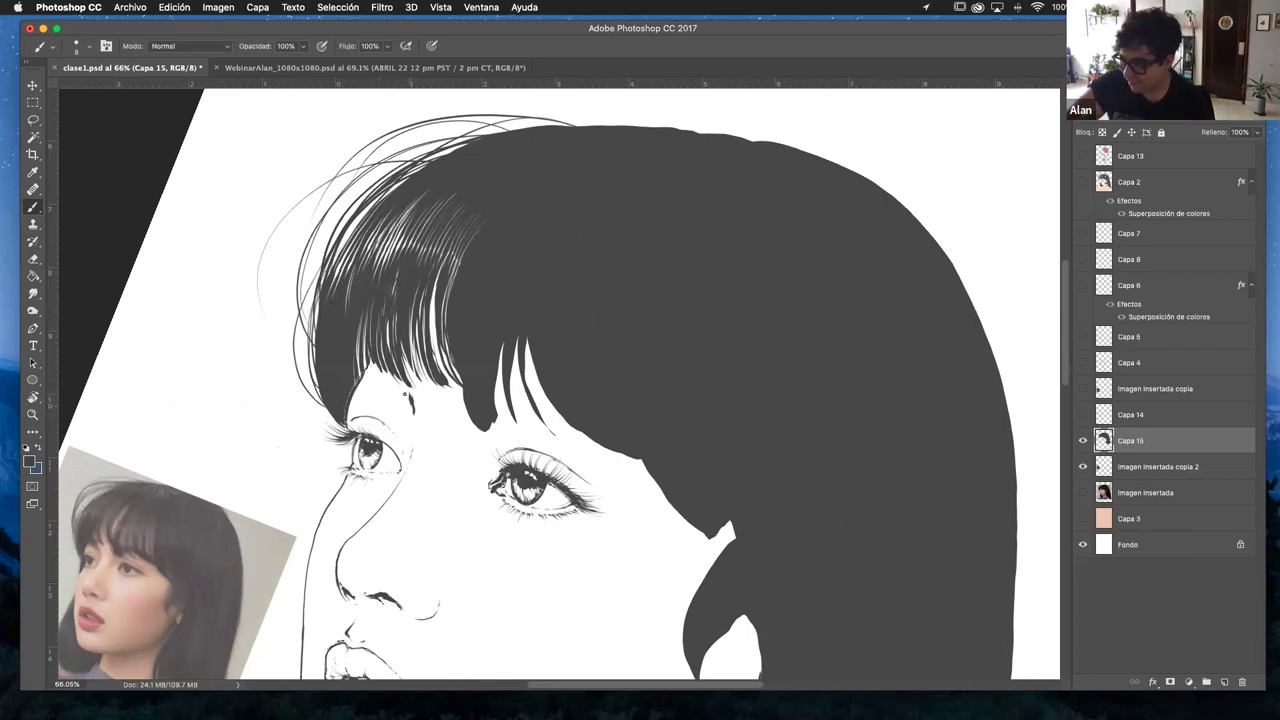
- Show the Imagen insertada photo layer and brush the far eyebrow's inner end and a long dark strand at the adjoining fringe edge
left_click(1082, 492)
mouse_move(402, 386)
left_mouse_down()
mouse_move(407, 398)
mouse_move(374, 381)
left_mouse_up()
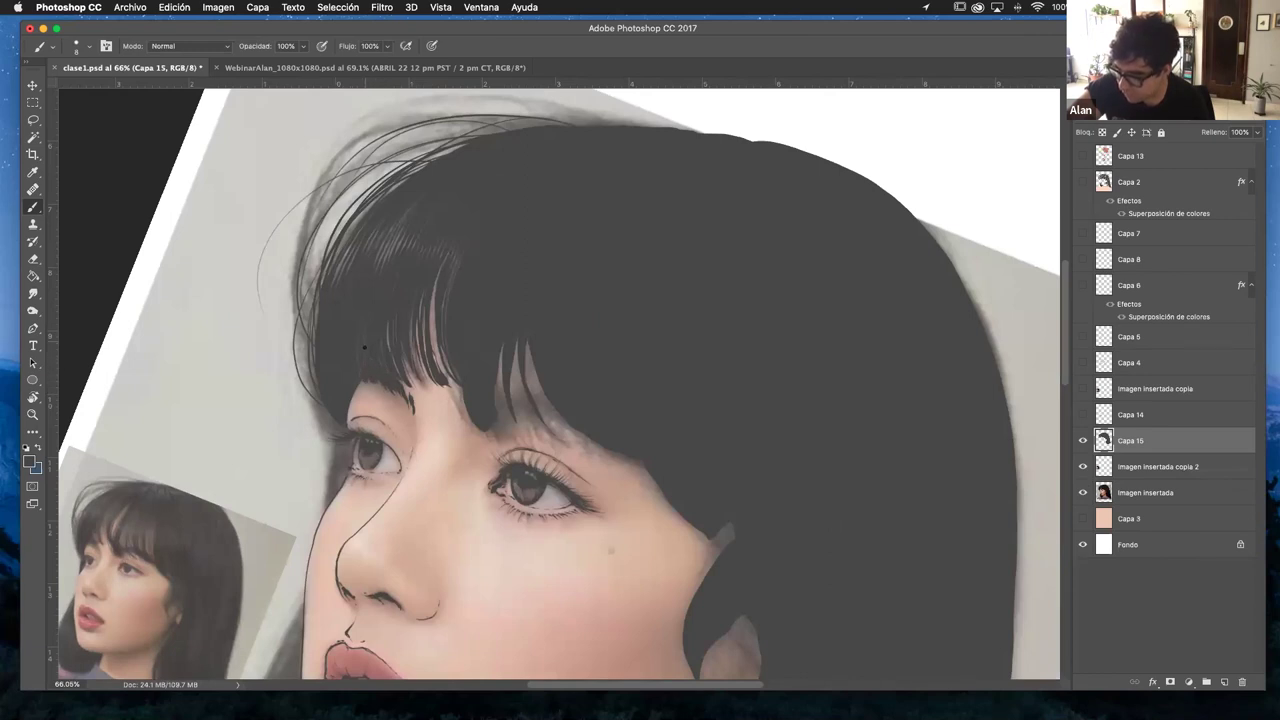
left_click_drag(399, 383, 410, 404)
key("super+z")
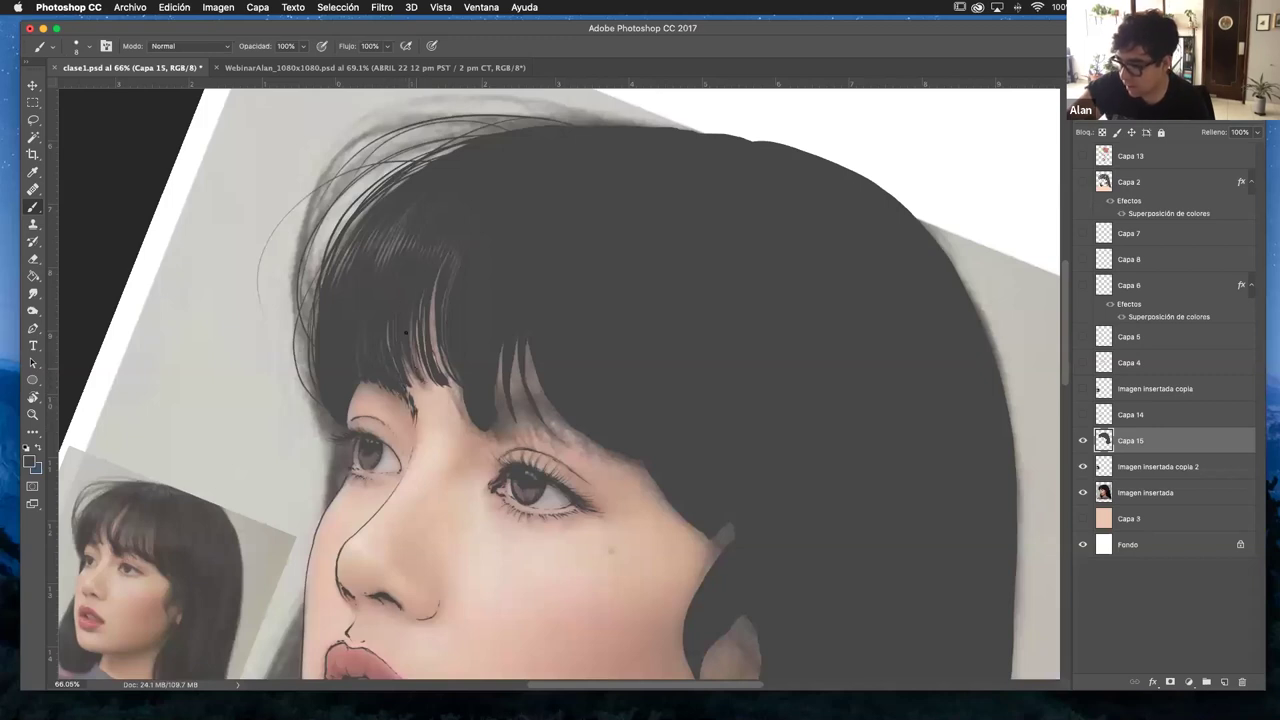
mouse_move(443, 267)
left_mouse_down()
mouse_move(435, 340)
mouse_move(438, 295)
mouse_move(467, 407)
left_mouse_up()
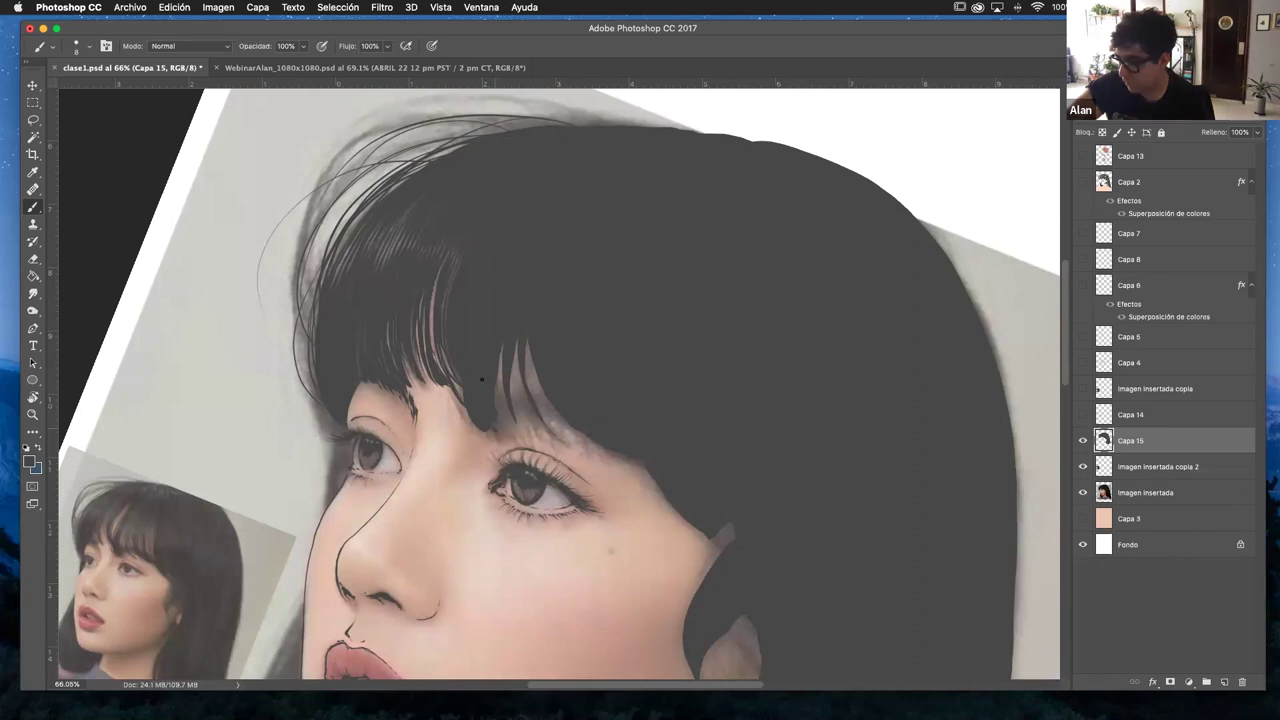
- Hide the Imagen insertada photo layer and erase tapered gaps between strands in the solid fringe lock above the nose bridge
key("e")
left_click_drag(498, 420, 494, 378)
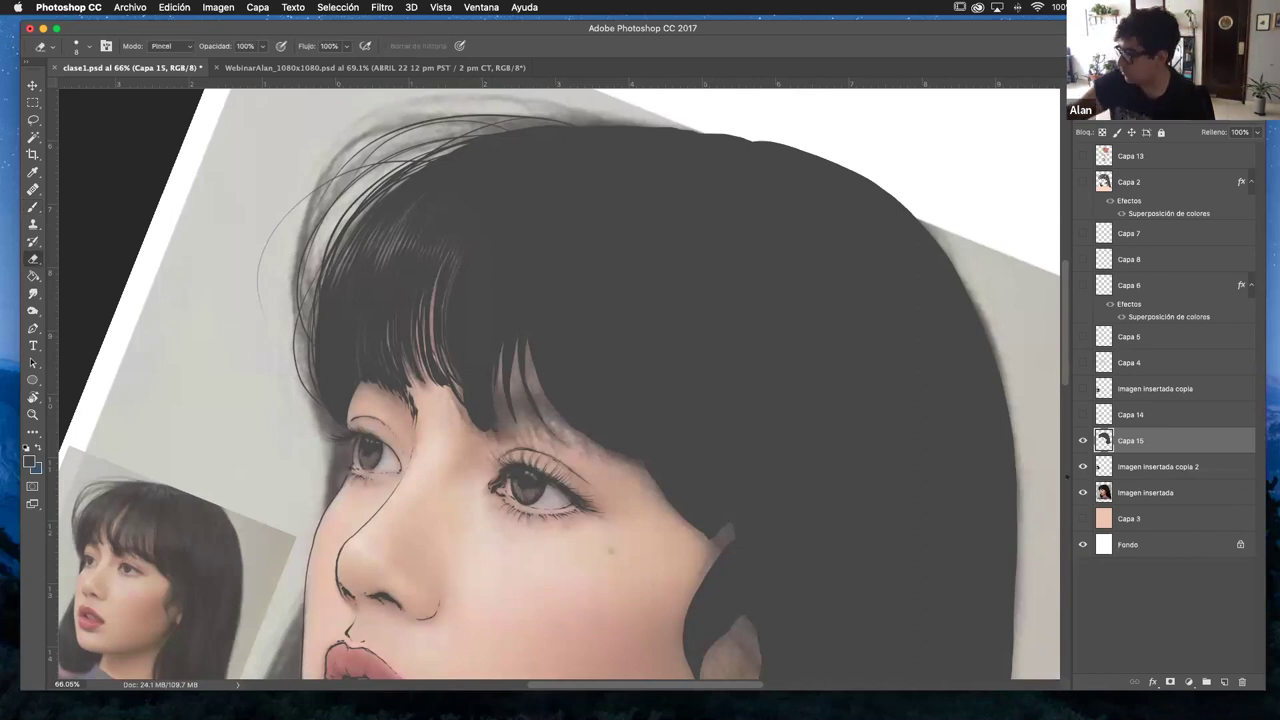
left_click(1083, 493)
left_click_drag(494, 423, 491, 349)
mouse_move(496, 419)
left_mouse_down()
mouse_move(492, 367)
mouse_move(495, 434)
left_mouse_up()
left_click_drag(483, 369, 488, 430)
mouse_move(475, 357)
left_mouse_down()
mouse_move(480, 430)
mouse_move(470, 318)
left_mouse_up()
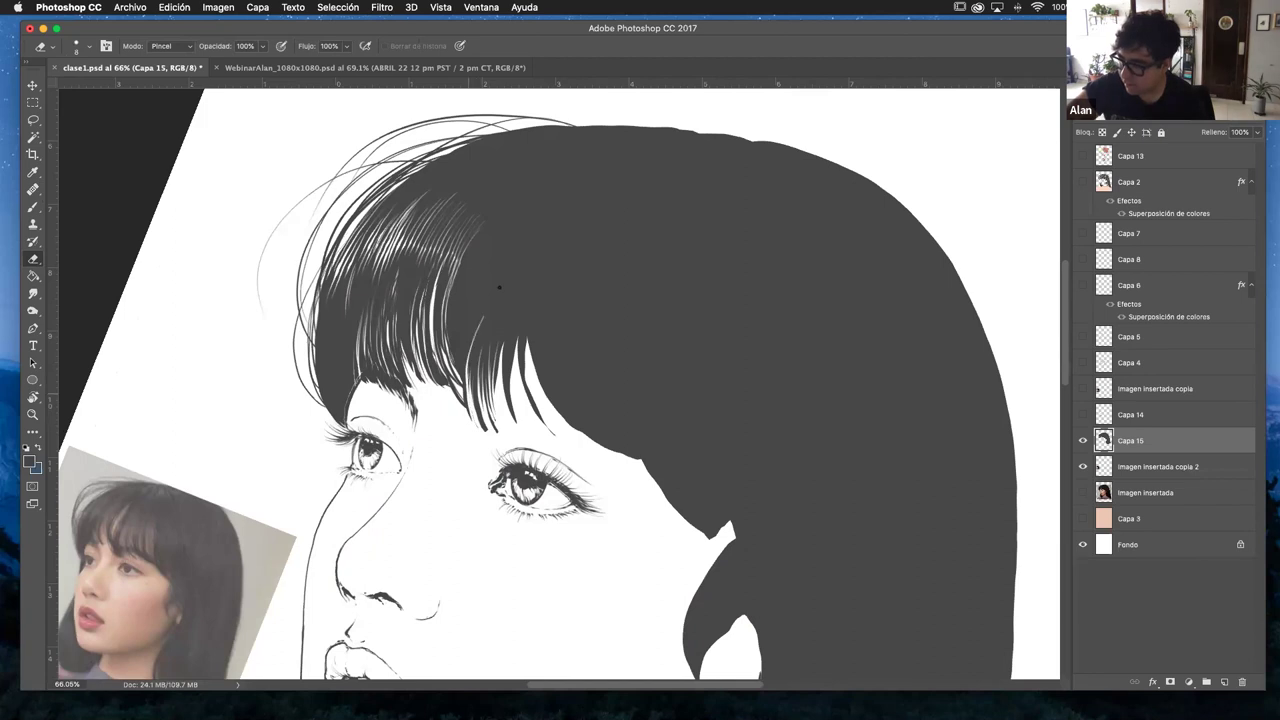
- Erase long curved streaks along the division between the front fringe and the middle lock, reaching up toward the crown
key("r")
mouse_move(628, 280)
left_mouse_down()
mouse_move(583, 238)
mouse_move(614, 243)
mouse_move(487, 230)
mouse_move(440, 305)
mouse_move(440, 385)
mouse_move(452, 276)
mouse_move(472, 238)
mouse_move(442, 361)
mouse_move(456, 395)
left_mouse_up()
key("e")
left_click_drag(452, 297, 451, 372)
left_click_drag(459, 285, 480, 223)
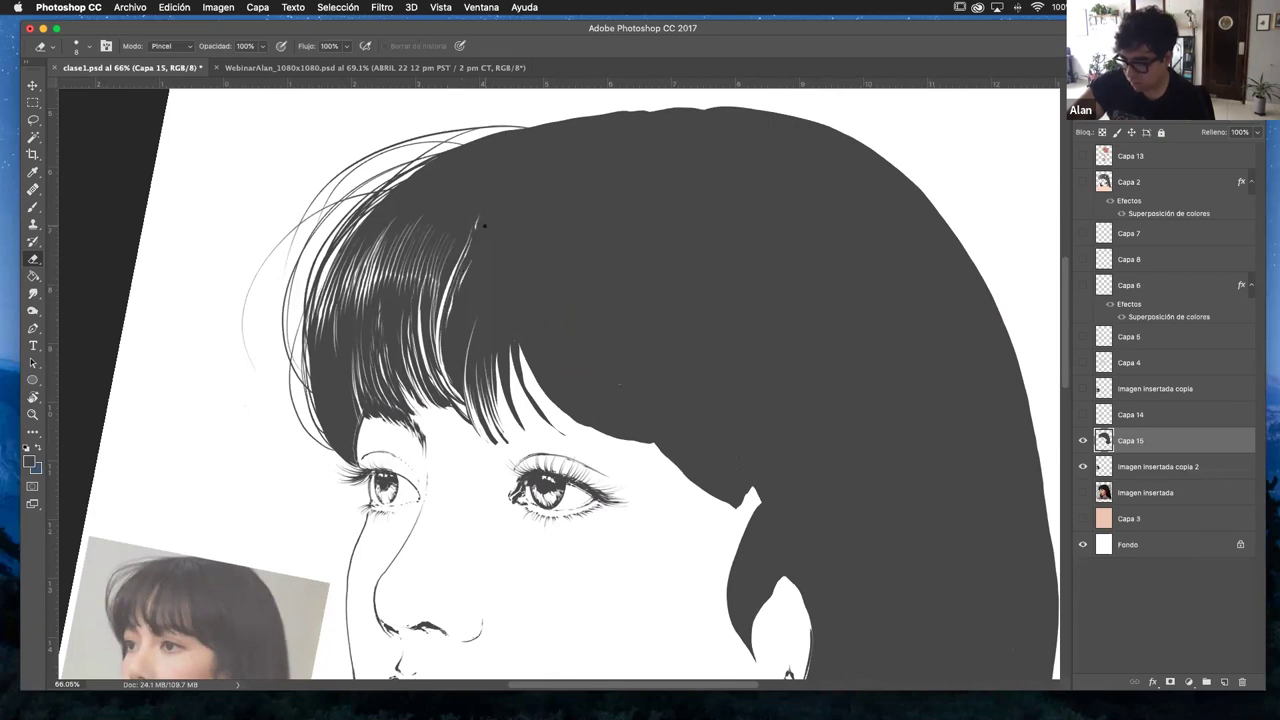
- Extend the highlight band past the front fringe by erasing fine vertical streaks above the near eye's inner corner
left_click_drag(621, 176, 614, 134)
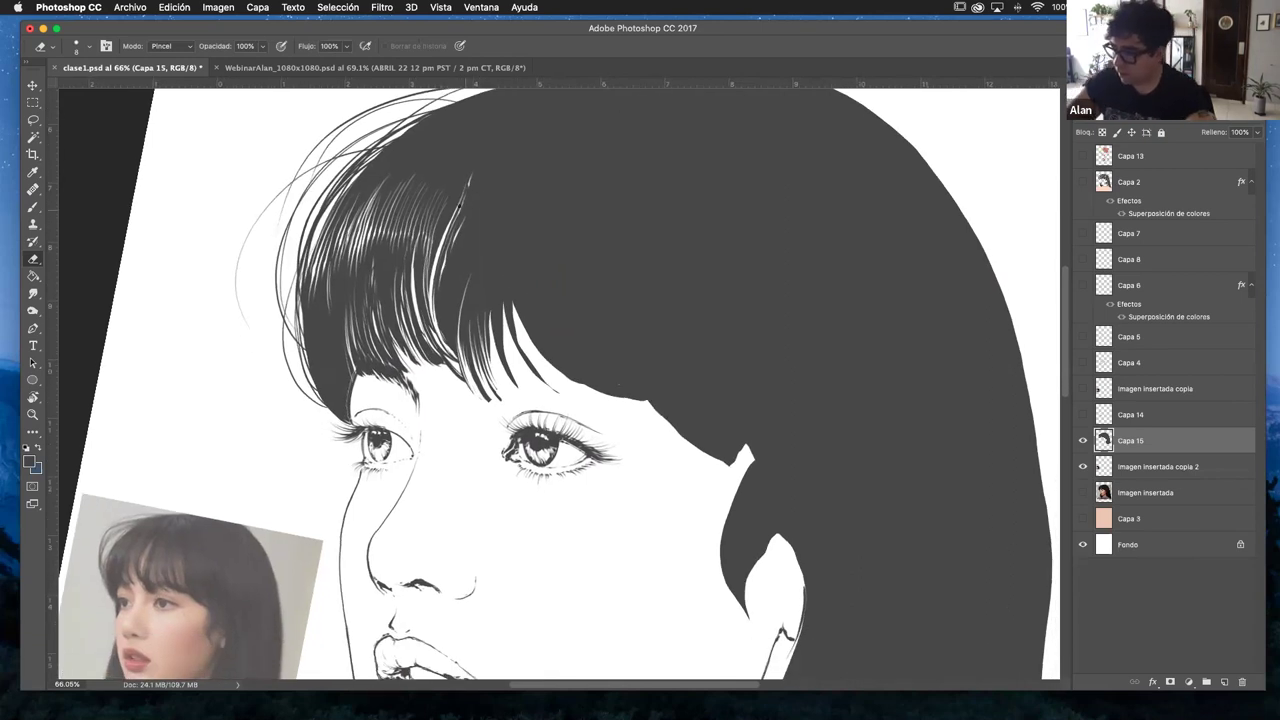
mouse_move(472, 200)
left_mouse_down()
mouse_move(455, 266)
mouse_move(472, 238)
mouse_move(463, 256)
left_mouse_up()
left_click_drag(484, 204, 466, 264)
left_click_drag(491, 196, 468, 264)
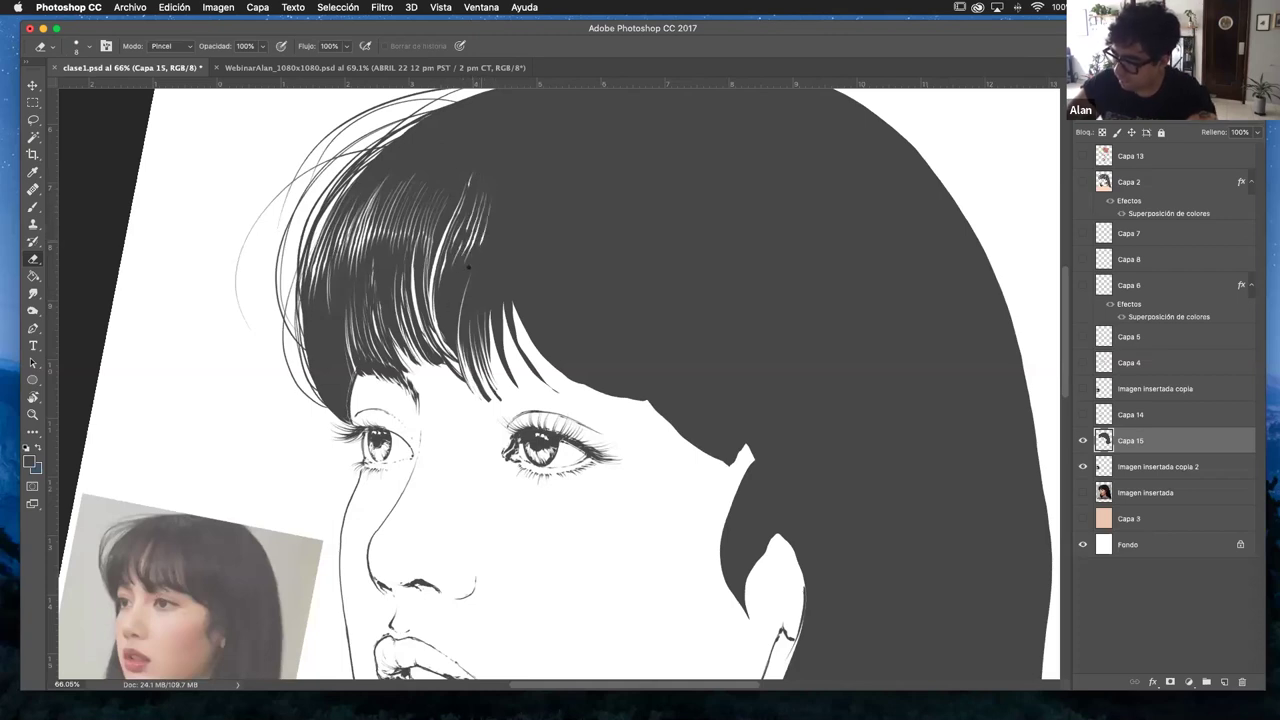
left_click_drag(497, 198, 491, 270)
mouse_move(500, 205)
left_mouse_down()
mouse_move(497, 310)
mouse_move(505, 178)
mouse_move(502, 280)
left_mouse_up()
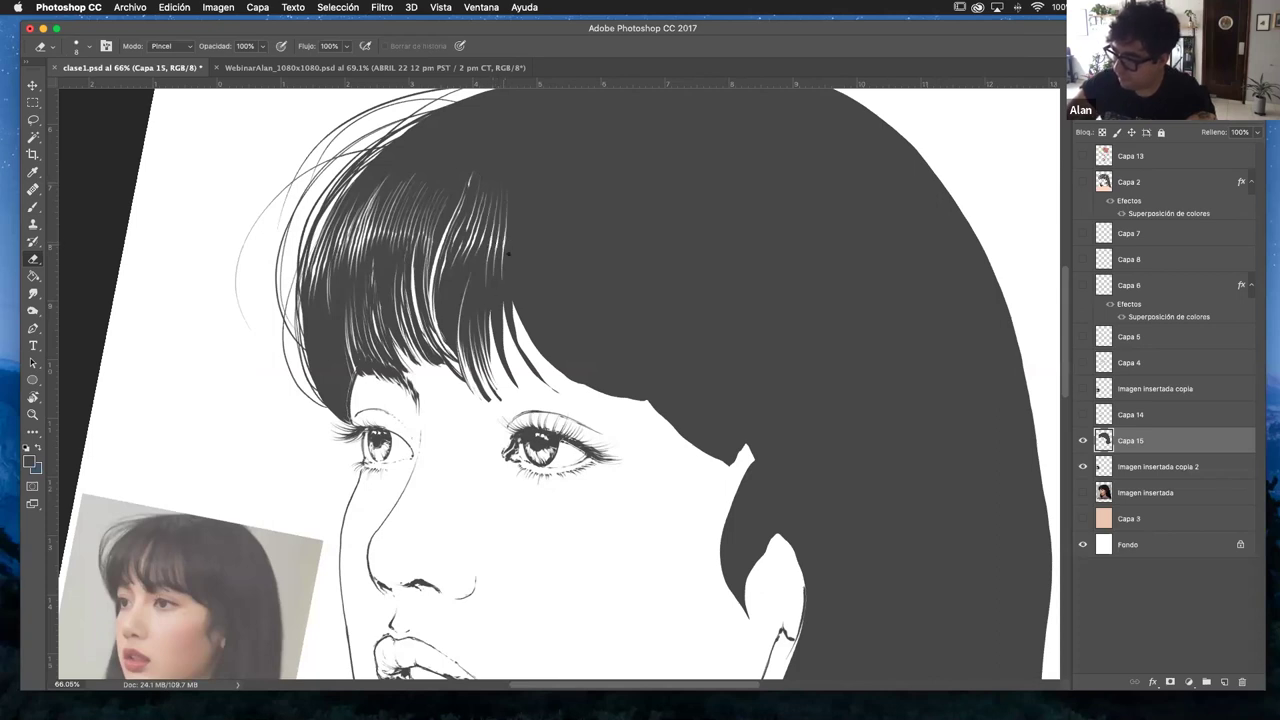
mouse_move(511, 212)
left_mouse_down()
mouse_move(514, 268)
mouse_move(516, 218)
mouse_move(513, 278)
left_mouse_up()
left_click_drag(522, 211, 522, 272)
left_click_drag(527, 224, 534, 292)
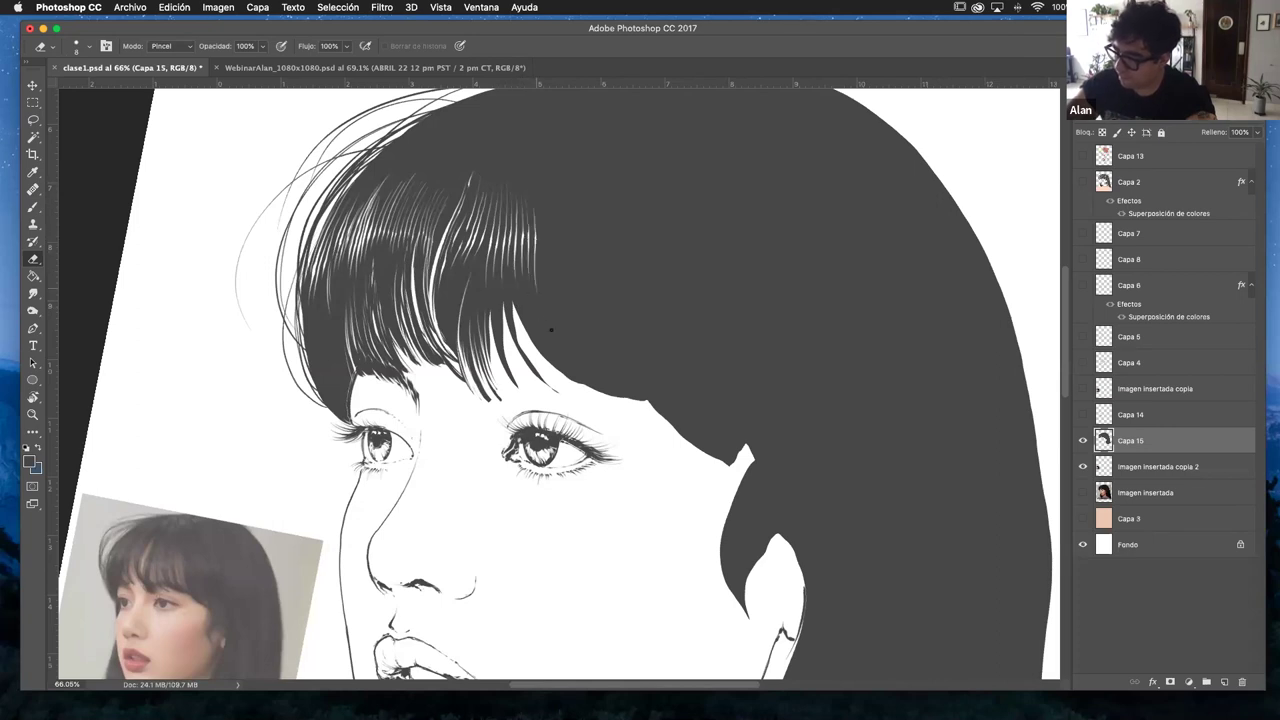
- Continue the highlight band with closely spaced erased streaks above the near eye, curving slightly toward the back of the head
mouse_move(531, 193)
left_mouse_down()
mouse_move(545, 267)
mouse_move(550, 218)
mouse_move(541, 189)
mouse_move(553, 278)
left_mouse_up()
left_click_drag(555, 218, 559, 280)
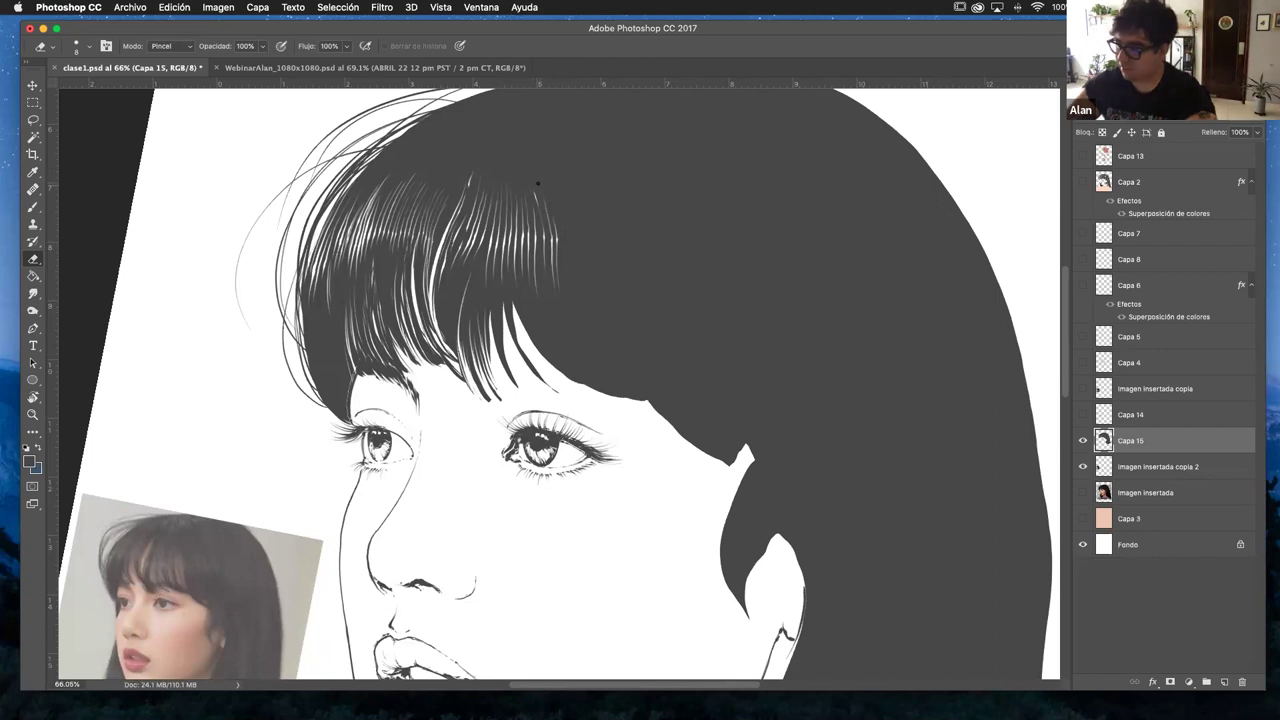
mouse_move(556, 202)
left_mouse_down()
mouse_move(573, 317)
mouse_move(552, 189)
mouse_move(573, 294)
left_mouse_up()
mouse_move(565, 224)
left_mouse_down()
mouse_move(578, 304)
mouse_move(563, 205)
mouse_move(584, 305)
mouse_move(575, 216)
mouse_move(585, 252)
left_mouse_up()
left_click_drag(583, 250, 590, 286)
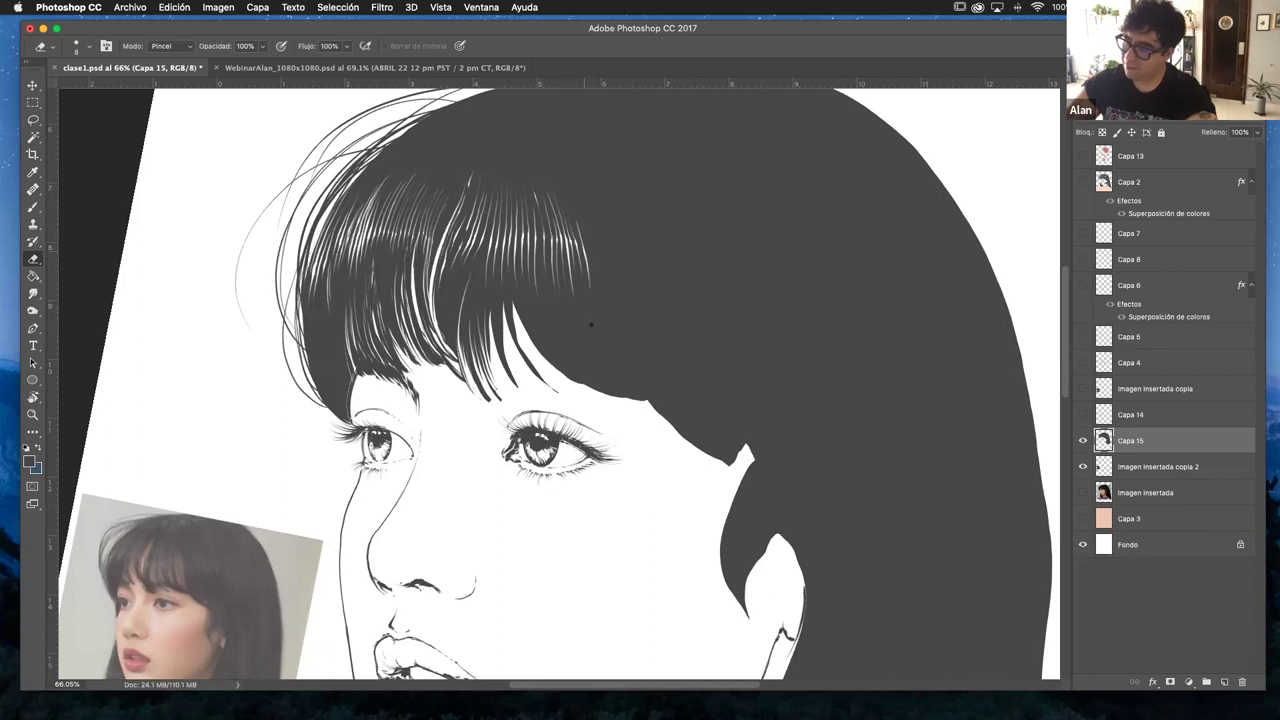
left_click_drag(584, 222, 597, 298)
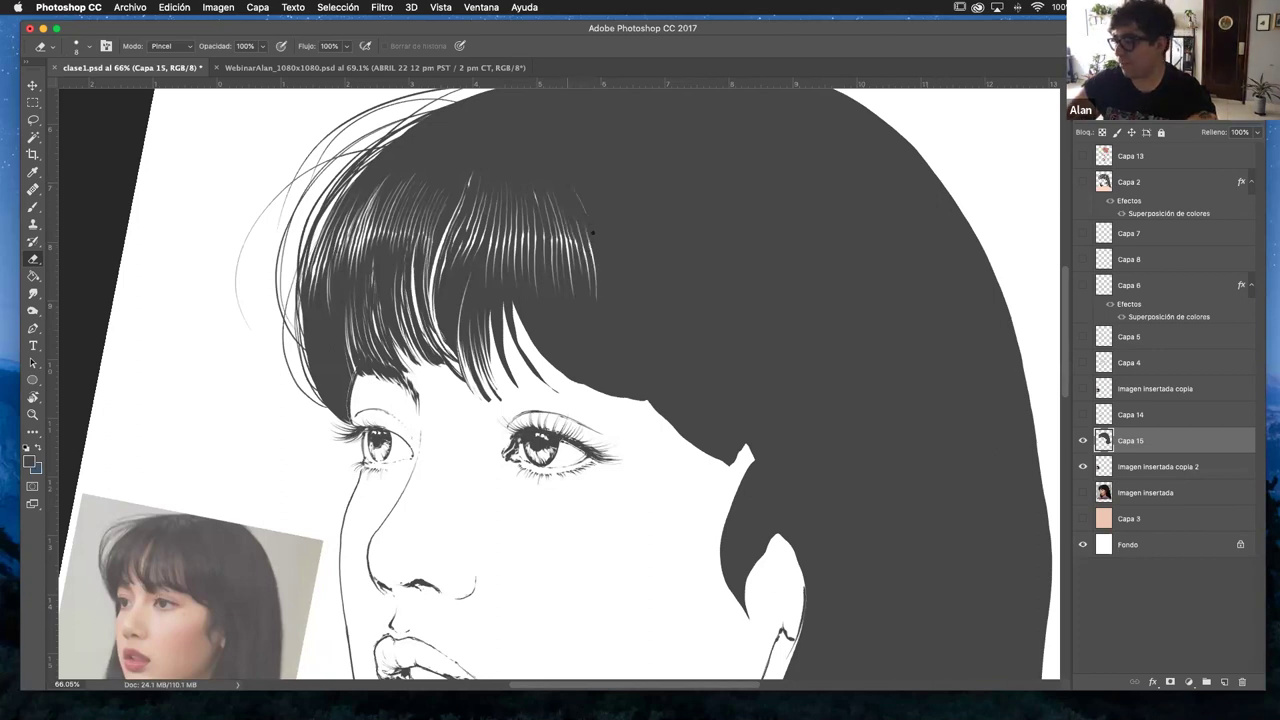
left_click_drag(593, 232, 603, 296)
left_click_drag(597, 220, 611, 270)
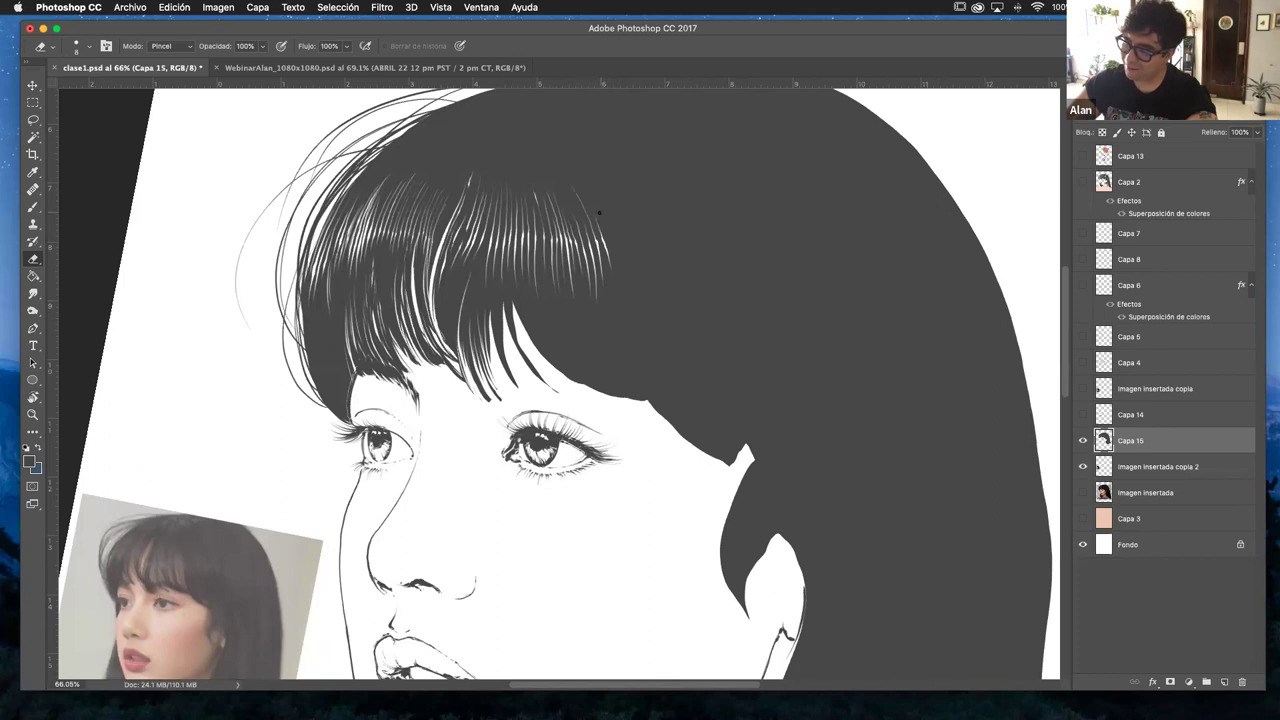
- Erase longer slanted streaks that carry the highlight band beyond the near eye's outer corner toward the temple
left_click_drag(599, 214, 626, 282)
mouse_move(637, 332)
left_mouse_down()
mouse_move(620, 241)
mouse_move(574, 157)
mouse_move(638, 282)
left_mouse_up()
mouse_move(616, 210)
left_mouse_down()
mouse_move(647, 318)
mouse_move(624, 211)
mouse_move(658, 341)
mouse_move(629, 206)
mouse_move(664, 313)
mouse_move(659, 281)
mouse_move(633, 204)
mouse_move(670, 304)
left_mouse_up()
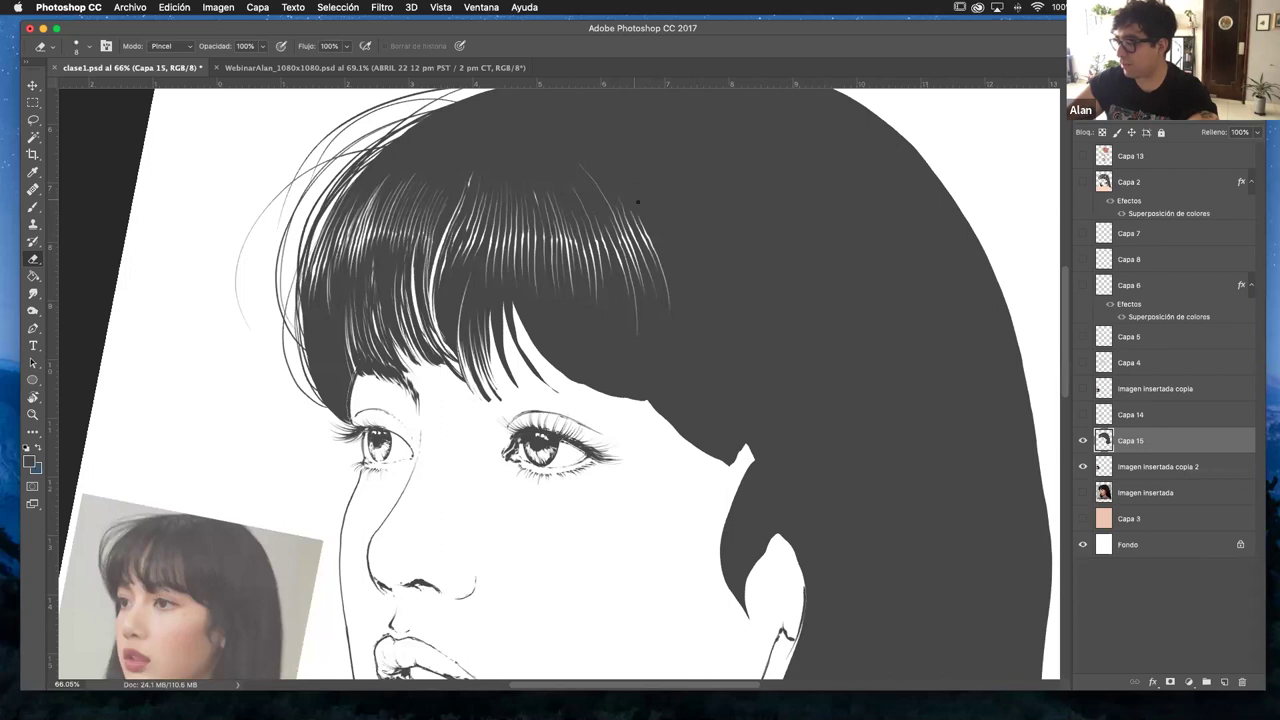
left_click_drag(641, 216, 670, 292)
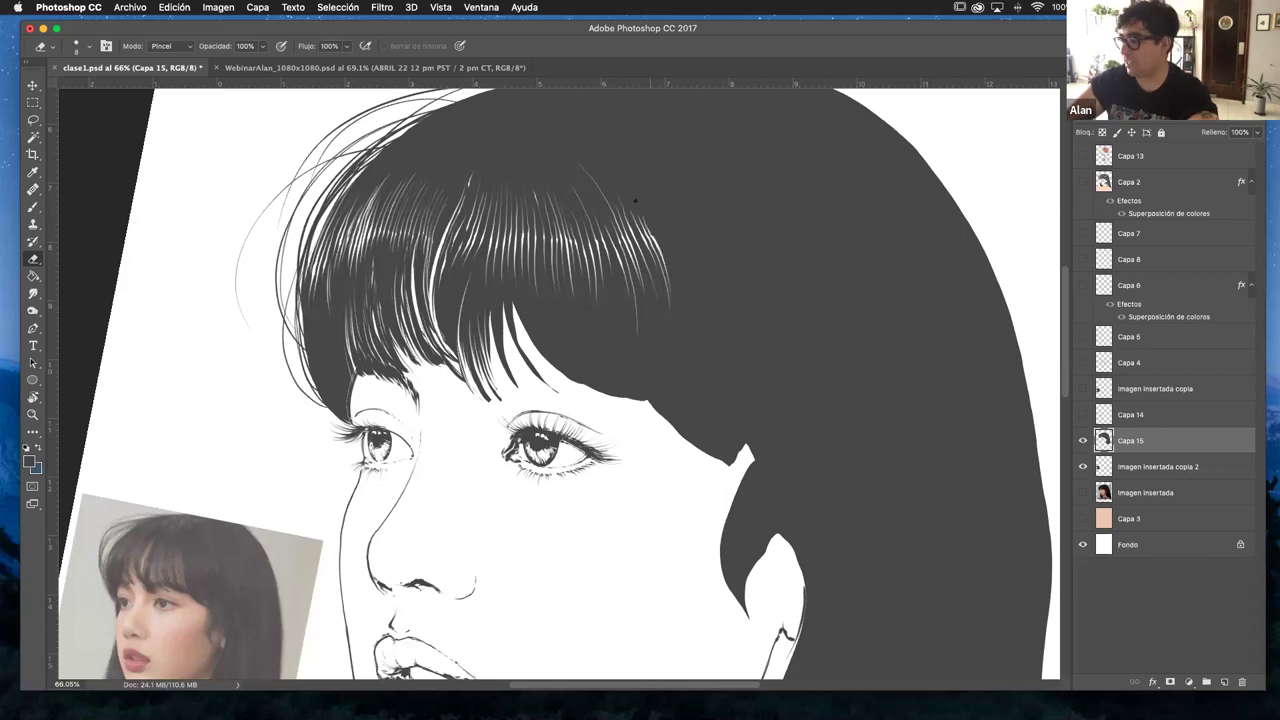
mouse_move(634, 194)
left_mouse_down()
mouse_move(670, 320)
mouse_move(663, 230)
mouse_move(680, 280)
left_mouse_up()
left_click_drag(666, 217, 686, 288)
mouse_move(684, 244)
left_mouse_down()
mouse_move(692, 284)
mouse_move(686, 244)
mouse_move(696, 268)
left_mouse_up()
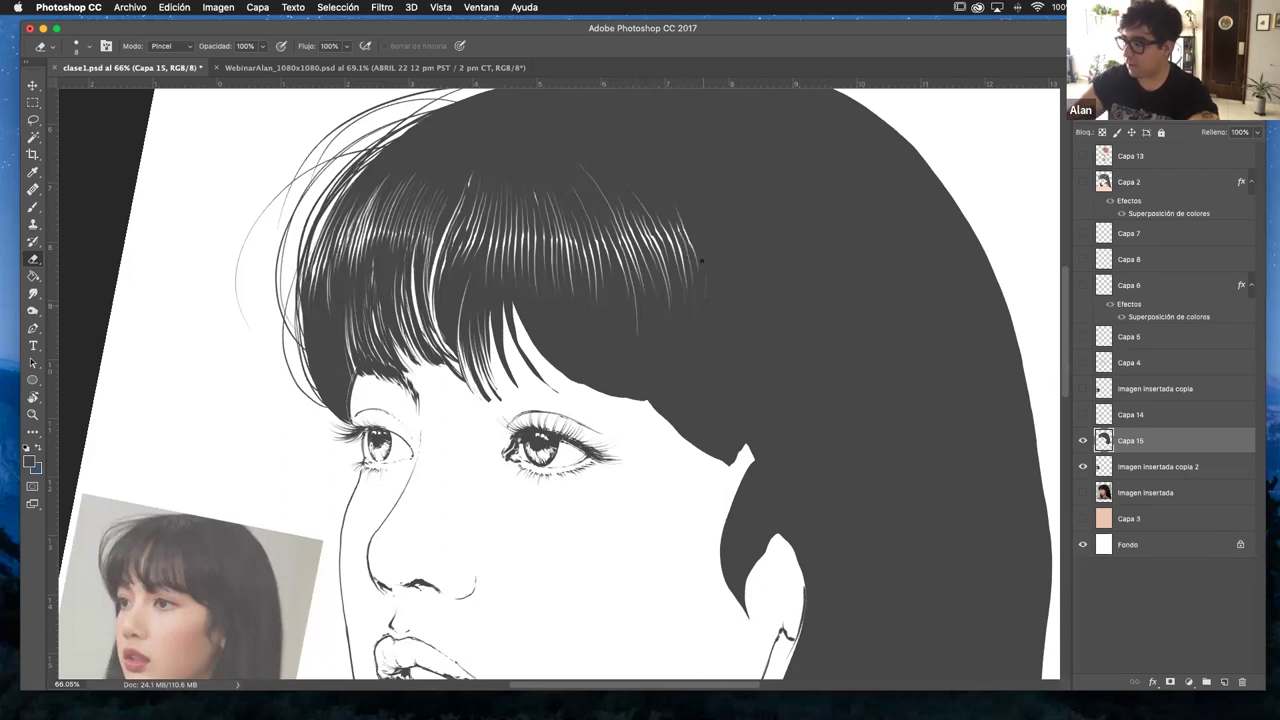
left_click_drag(691, 218, 700, 235)
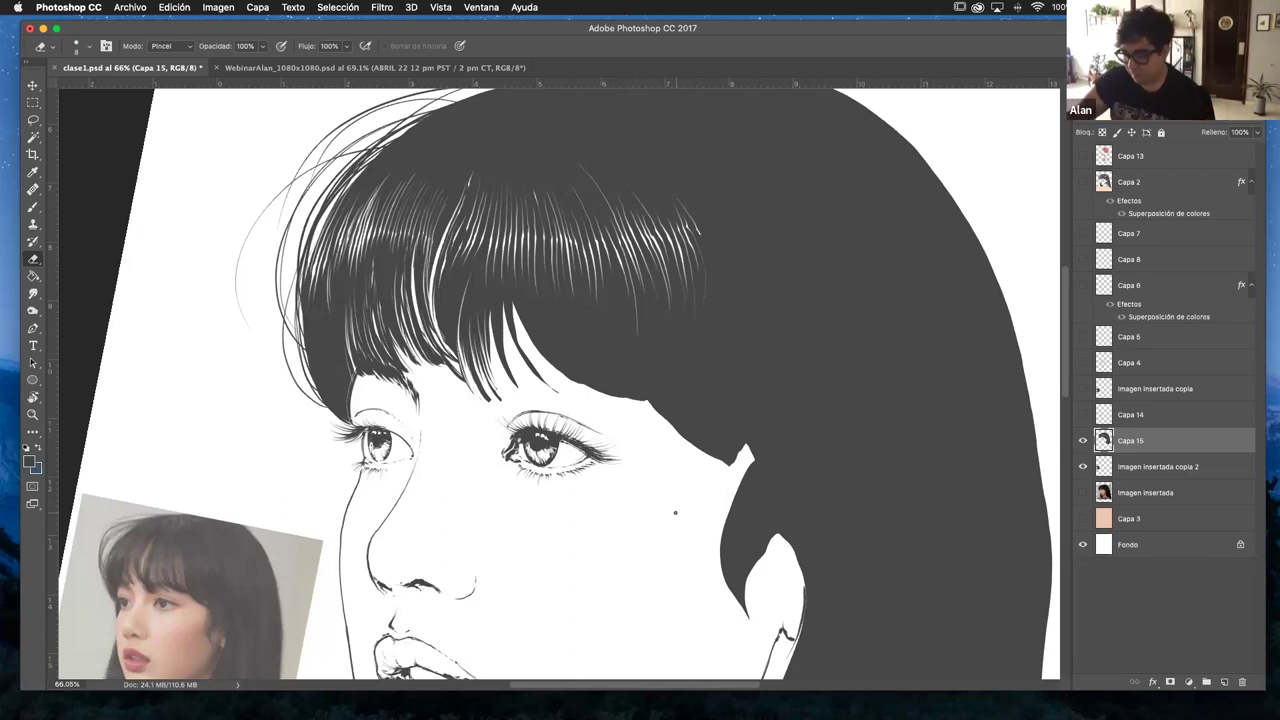
- Erase fine slits from the middle fringe tips up into the dark hair, separating the strands above the near eye's inner corner
mouse_move(515, 331)
left_mouse_down()
mouse_move(507, 289)
mouse_move(496, 295)
left_mouse_up()
left_click_drag(510, 373, 494, 303)
left_click_drag(488, 396, 462, 300)
mouse_move(458, 354)
left_mouse_down()
mouse_move(452, 296)
mouse_move(454, 332)
left_mouse_up()
left_click_drag(460, 336, 446, 272)
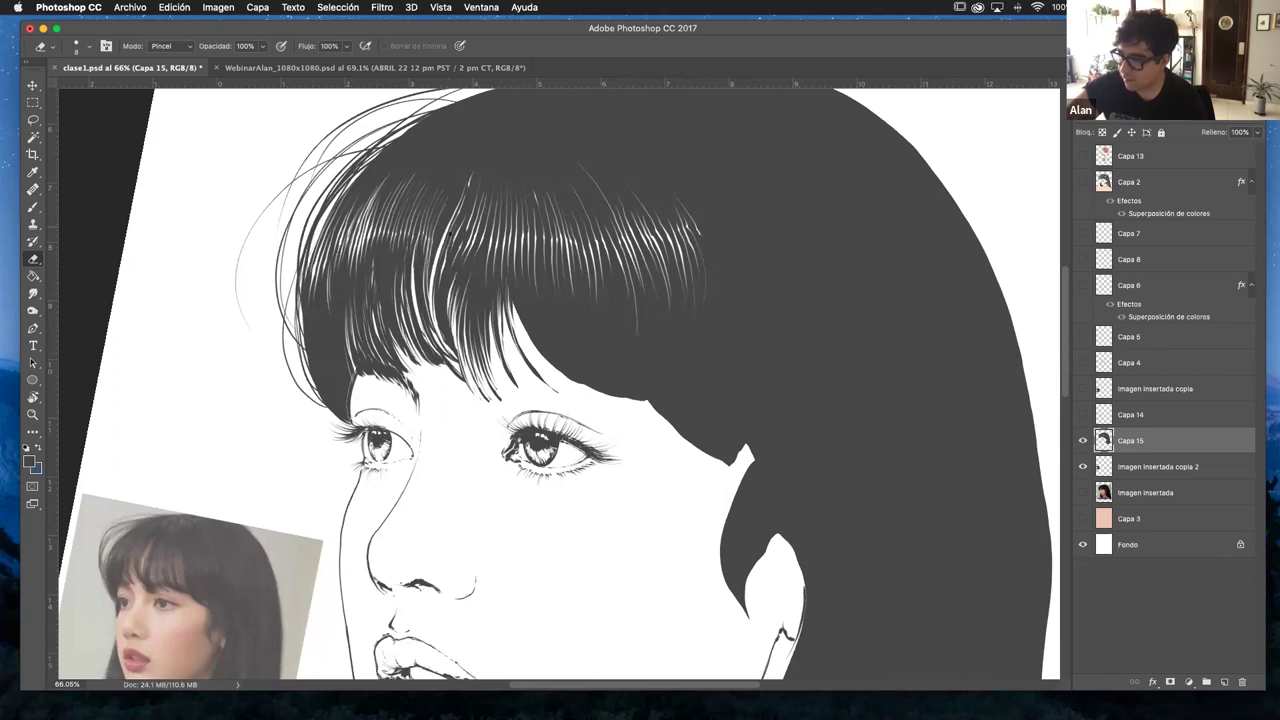
- Erase fine slits in the outer lock beside the far eye and add curved streaks at the rear end of the highlight band
mouse_move(354, 386)
left_mouse_down()
mouse_move(336, 344)
mouse_move(342, 388)
mouse_move(330, 366)
left_mouse_up()
left_click_drag(334, 384, 316, 336)
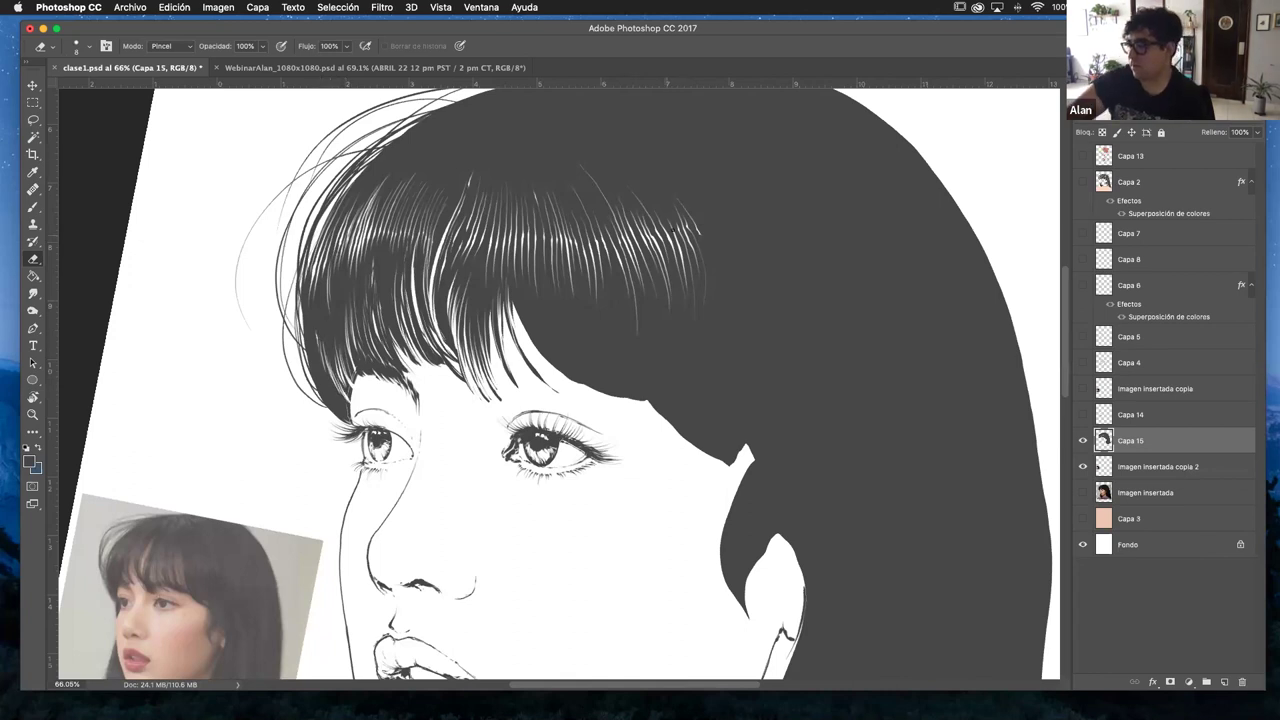
mouse_move(685, 225)
left_mouse_down()
mouse_move(712, 306)
mouse_move(710, 258)
mouse_move(719, 314)
left_mouse_up()
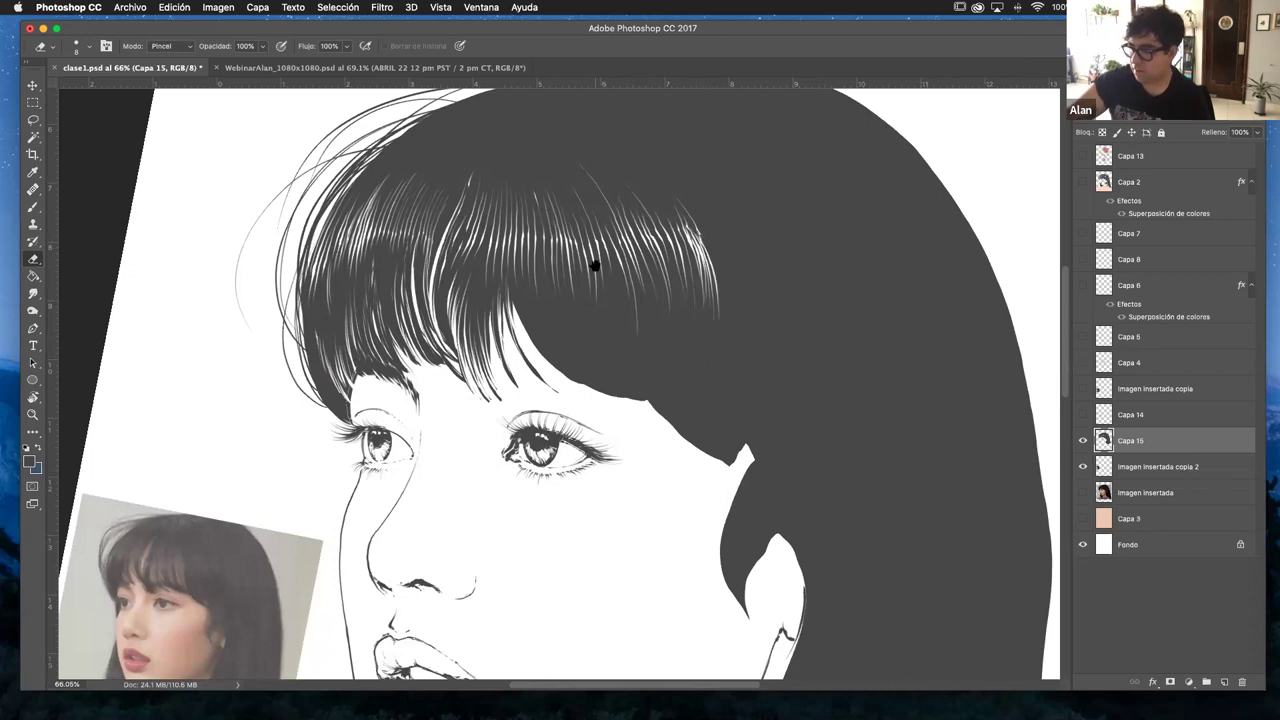
- Erase a small cluster of slanted streaks near the top of the crown, fanning toward the back of the head
scroll(590, 262, "up", 5)
mouse_move(562, 232)
left_mouse_down()
mouse_move(598, 268)
mouse_move(584, 248)
mouse_move(616, 266)
left_mouse_up()
mouse_move(568, 232)
left_mouse_down()
mouse_move(649, 303)
mouse_move(589, 227)
mouse_move(611, 242)
mouse_move(658, 307)
mouse_move(617, 236)
mouse_move(597, 227)
mouse_move(632, 252)
left_mouse_up()
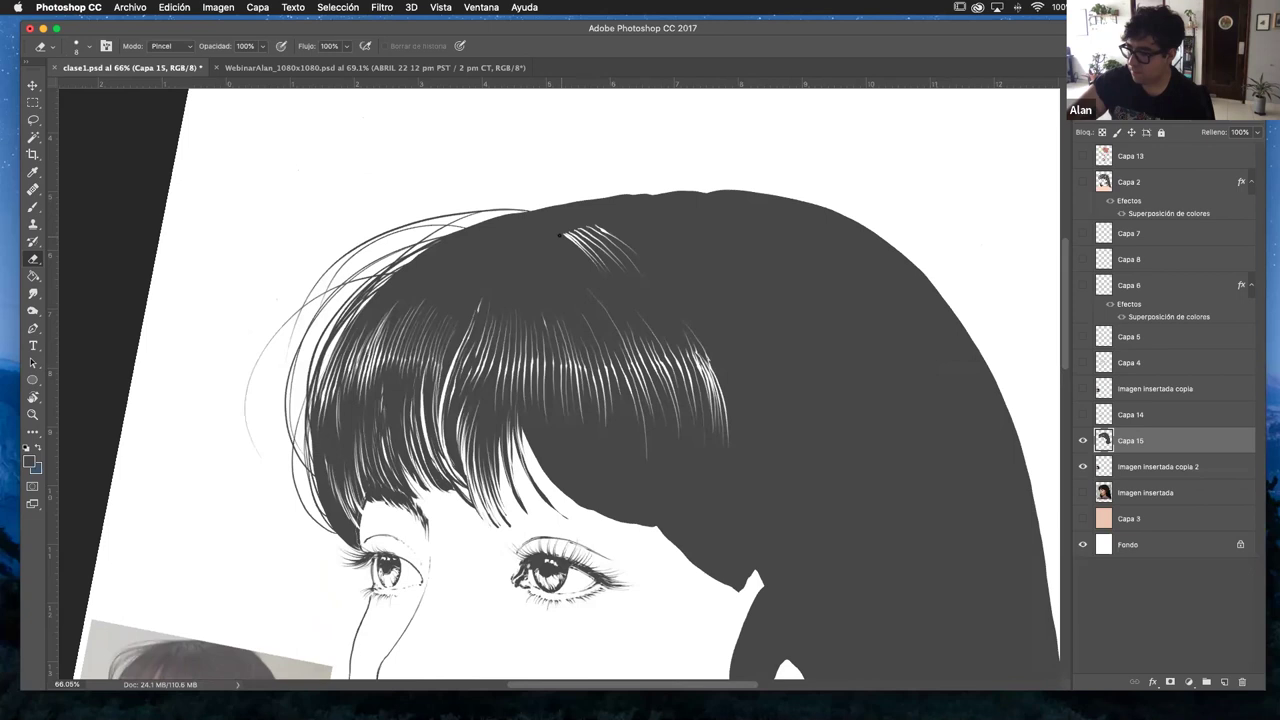
- Erase short radiating streaks forward from the crown cluster, forming a second highlight along the top front of the hair
scroll(586, 257, "down", 3)
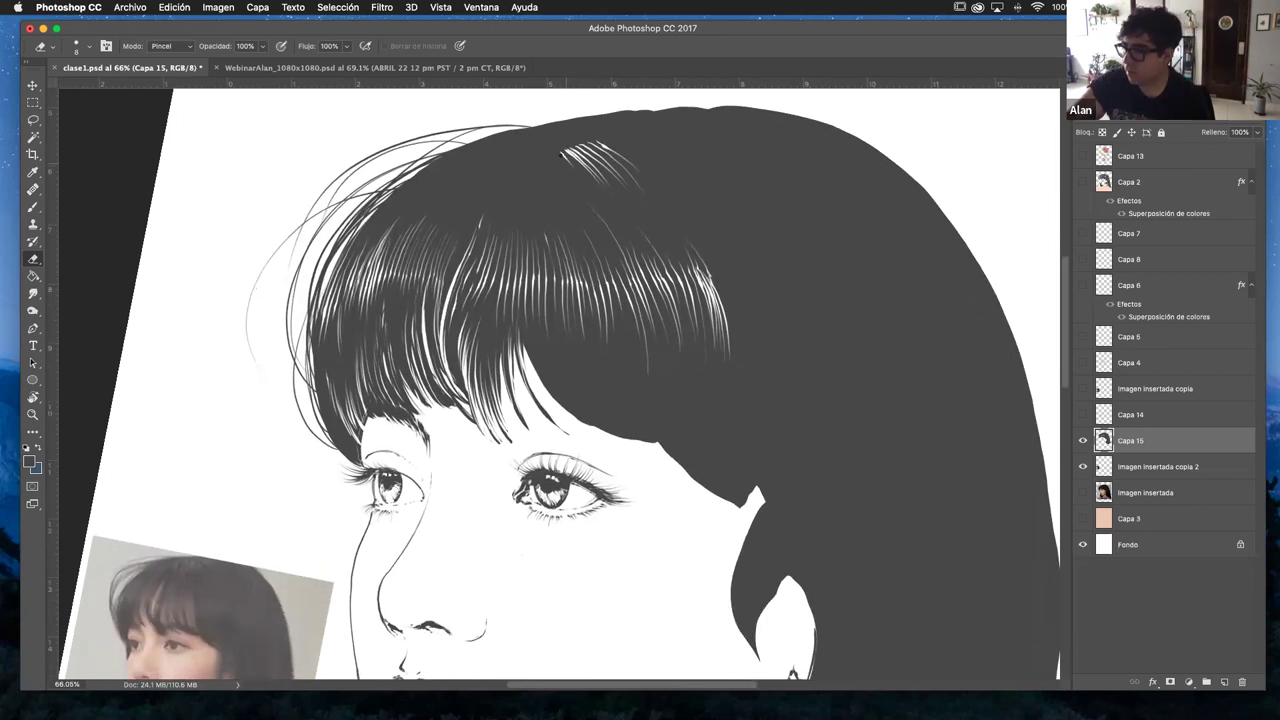
left_click_drag(555, 186, 551, 156)
mouse_move(540, 190)
left_mouse_down()
mouse_move(546, 148)
mouse_move(524, 152)
left_mouse_up()
mouse_move(484, 190)
left_mouse_down()
mouse_move(514, 156)
mouse_move(494, 166)
left_mouse_up()
left_click_drag(496, 165, 503, 155)
mouse_move(489, 163)
left_mouse_down()
mouse_move(503, 154)
mouse_move(492, 158)
left_mouse_up()
mouse_move(460, 176)
left_mouse_down()
mouse_move(482, 162)
mouse_move(412, 203)
mouse_move(471, 158)
left_mouse_up()
mouse_move(413, 189)
left_mouse_down()
mouse_move(471, 153)
mouse_move(446, 160)
left_mouse_up()
- Refine the crown highlight with fine streaks around the parting and longer arcs sweeping toward the back of the head
left_click_drag(582, 170, 631, 144)
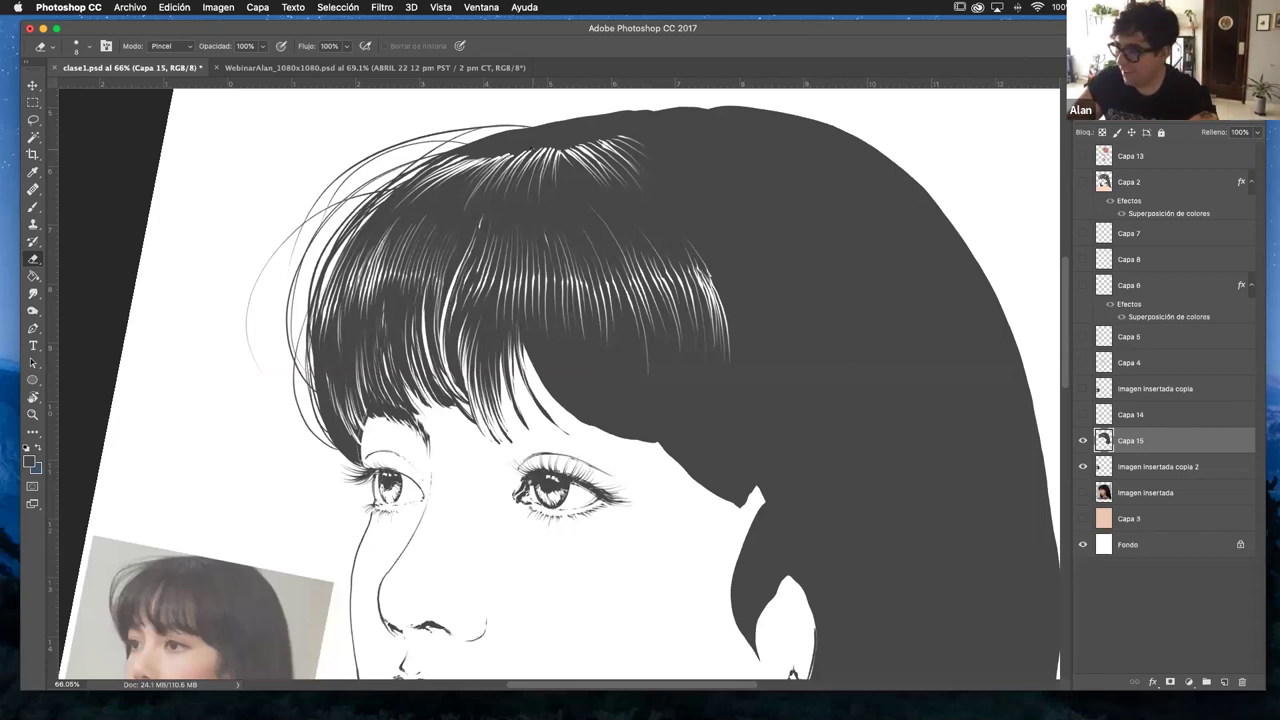
mouse_move(510, 158)
left_mouse_down()
mouse_move(526, 149)
mouse_move(476, 148)
mouse_move(584, 134)
mouse_move(498, 144)
left_mouse_up()
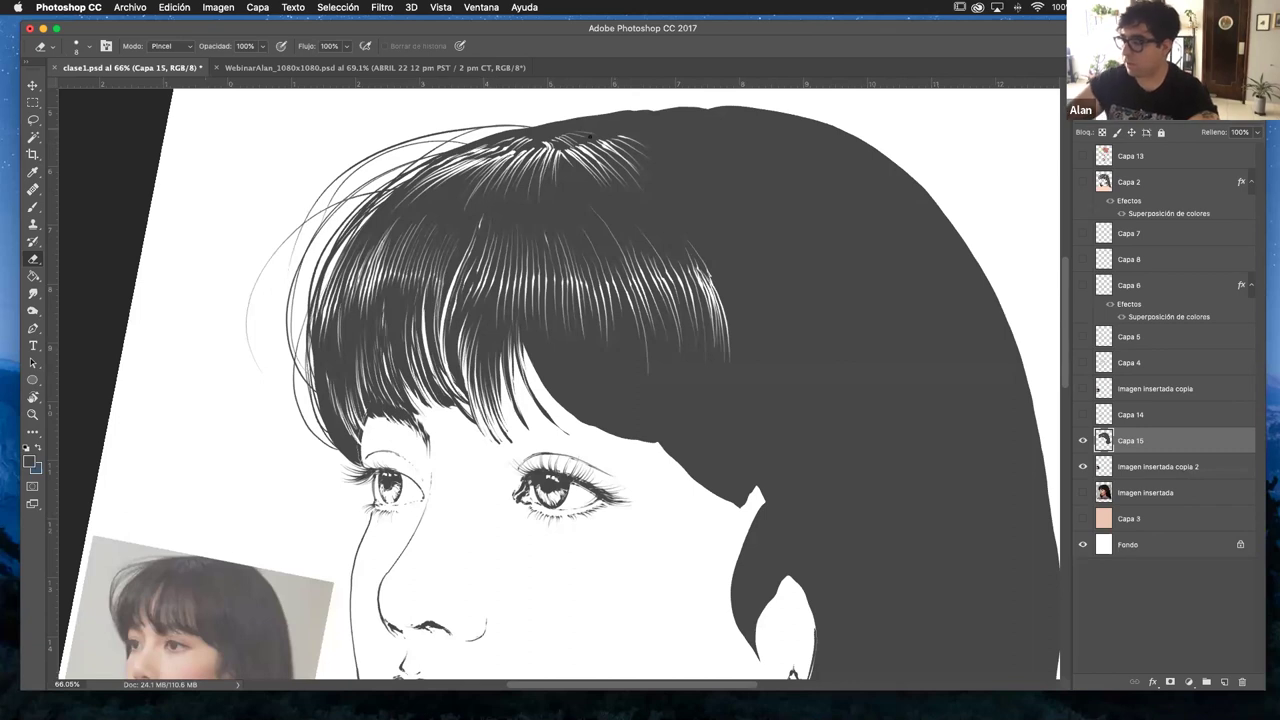
mouse_move(598, 146)
left_mouse_down()
mouse_move(610, 132)
mouse_move(598, 126)
mouse_move(630, 124)
mouse_move(688, 164)
left_mouse_up()
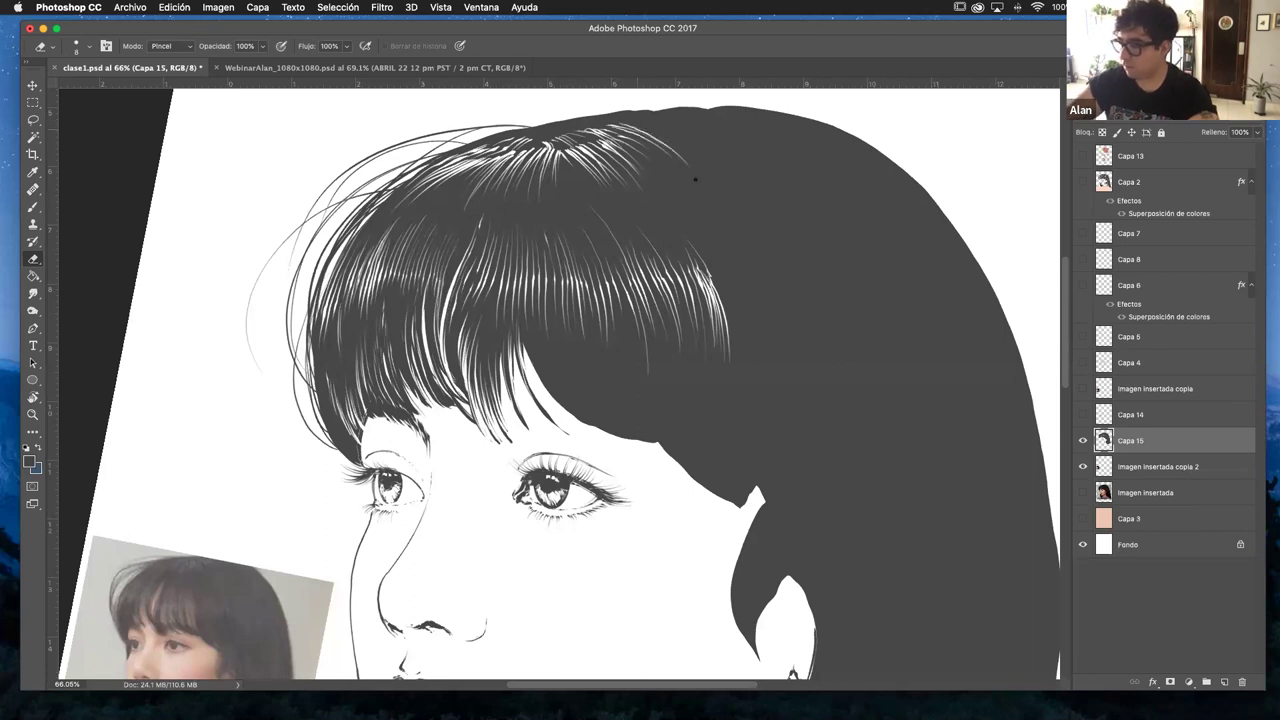
left_click_drag(624, 124, 684, 158)
left_click_drag(633, 124, 697, 159)
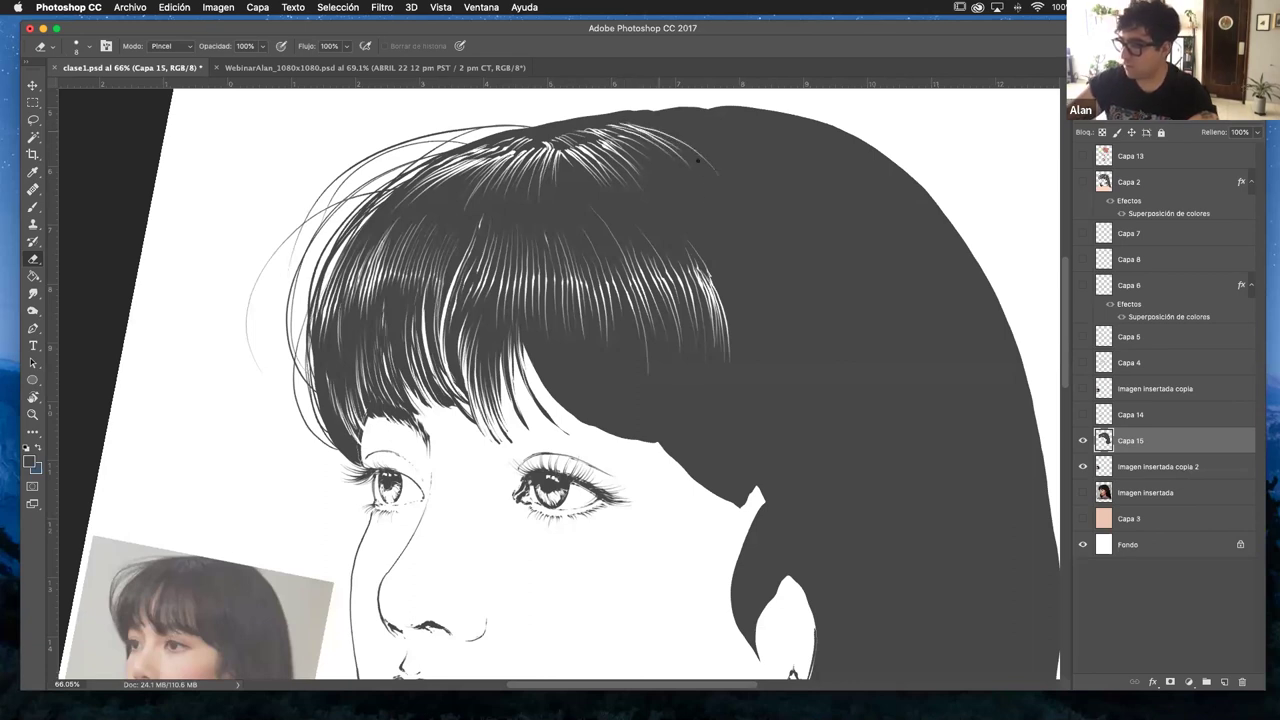
left_click_drag(633, 122, 670, 128)
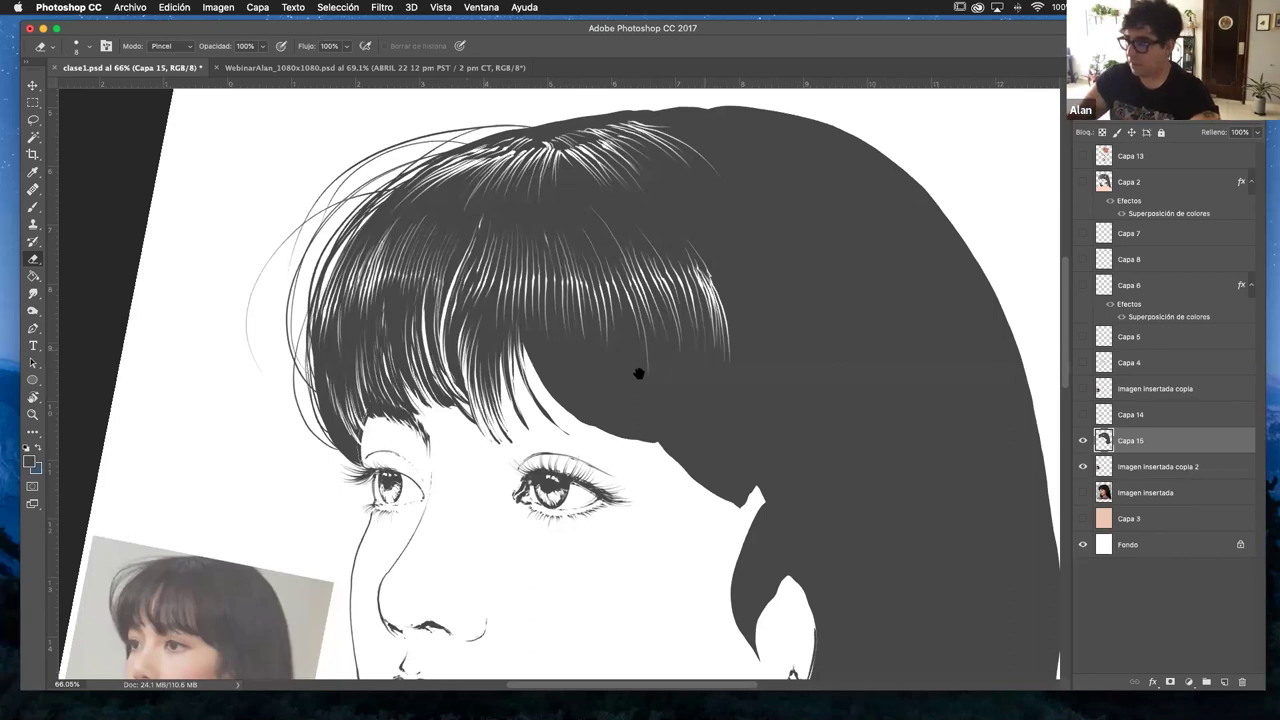
- Erase narrow slits through the solid lower edge of the fringe above the outer half of the near eye
scroll(637, 371, "right", 5)
scroll(637, 371, "up", 2)
mouse_move(538, 181)
left_mouse_down()
mouse_move(586, 201)
mouse_move(540, 180)
mouse_move(585, 198)
mouse_move(563, 179)
mouse_move(634, 227)
left_mouse_up()
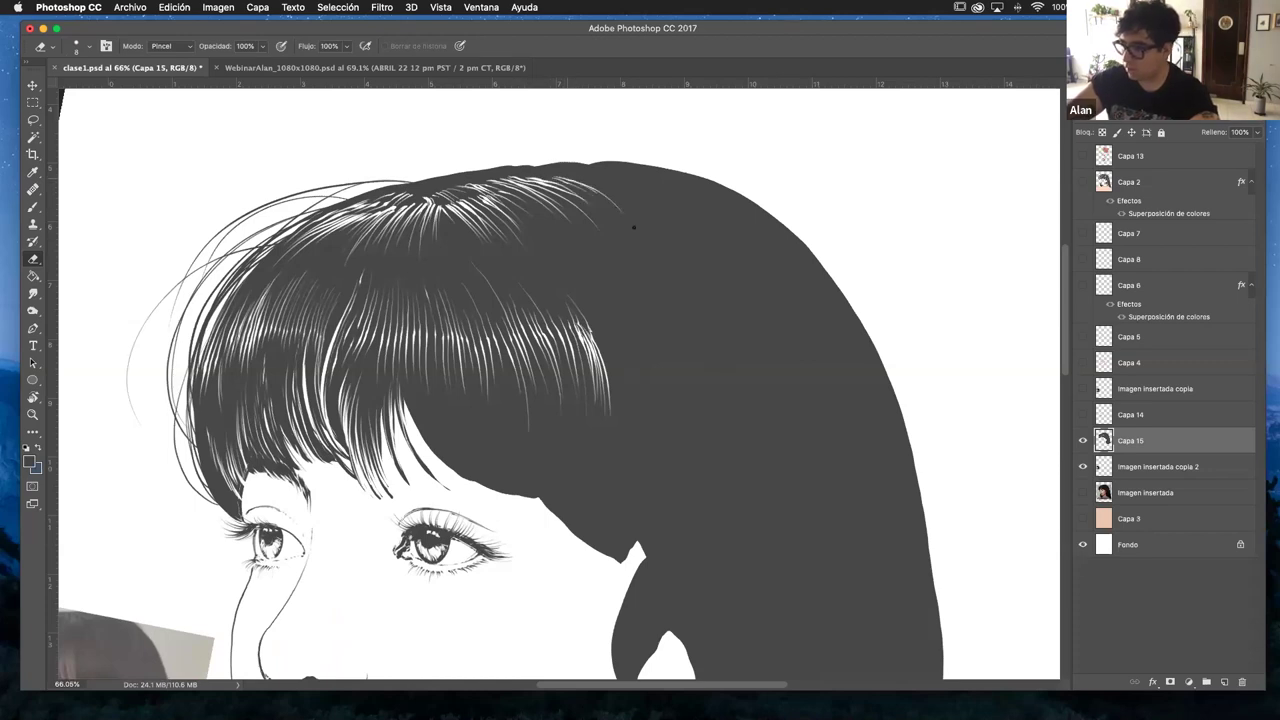
left_click_drag(590, 275, 634, 105)
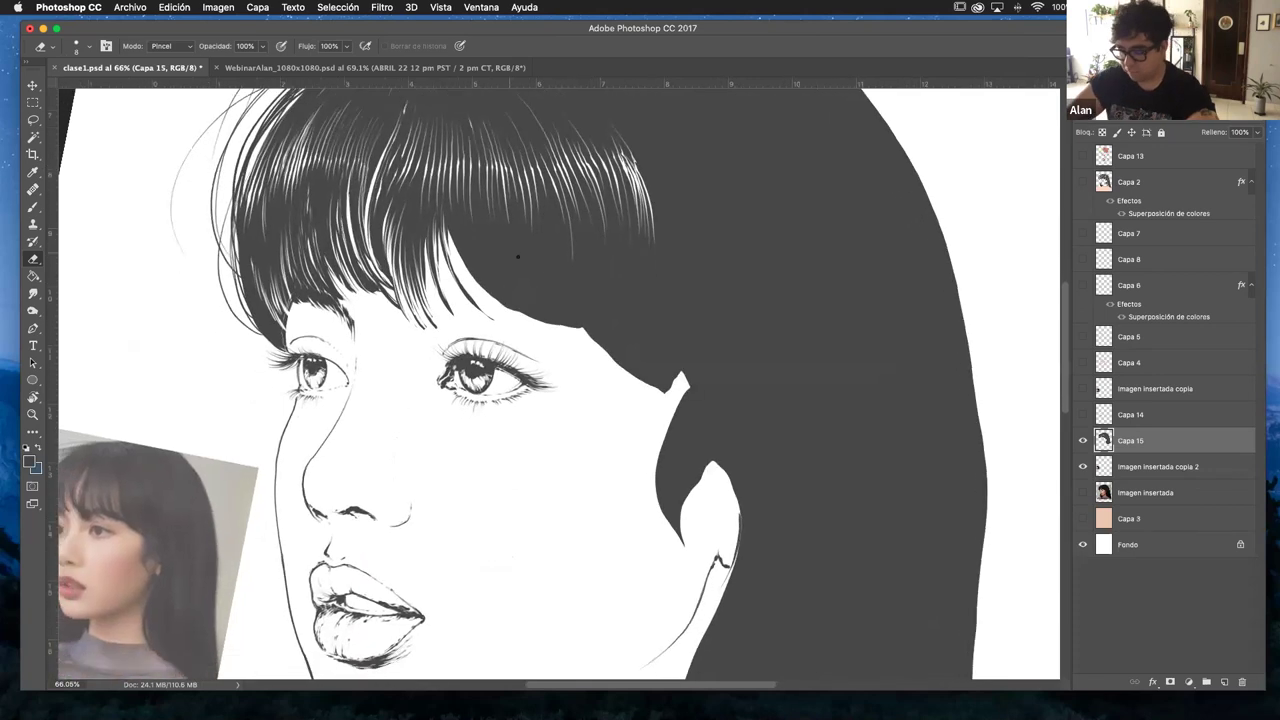
key("r")
mouse_move(713, 392)
left_mouse_down()
mouse_move(660, 420)
mouse_move(657, 524)
left_mouse_up()
key("e")
scroll(521, 377, "up", 2)
mouse_move(518, 366)
left_mouse_down()
mouse_move(515, 282)
mouse_move(525, 354)
left_mouse_up()
left_click_drag(538, 368, 526, 402)
mouse_move(535, 330)
left_mouse_down()
mouse_move(534, 412)
mouse_move(527, 386)
mouse_move(553, 415)
left_mouse_up()
mouse_move(538, 357)
left_mouse_down()
mouse_move(566, 429)
mouse_move(552, 341)
mouse_move(573, 434)
mouse_move(566, 298)
mouse_move(557, 379)
mouse_move(566, 415)
left_mouse_up()
left_click_drag(549, 365, 555, 397)
left_click_drag(563, 411, 575, 431)
left_click_drag(557, 353, 567, 415)
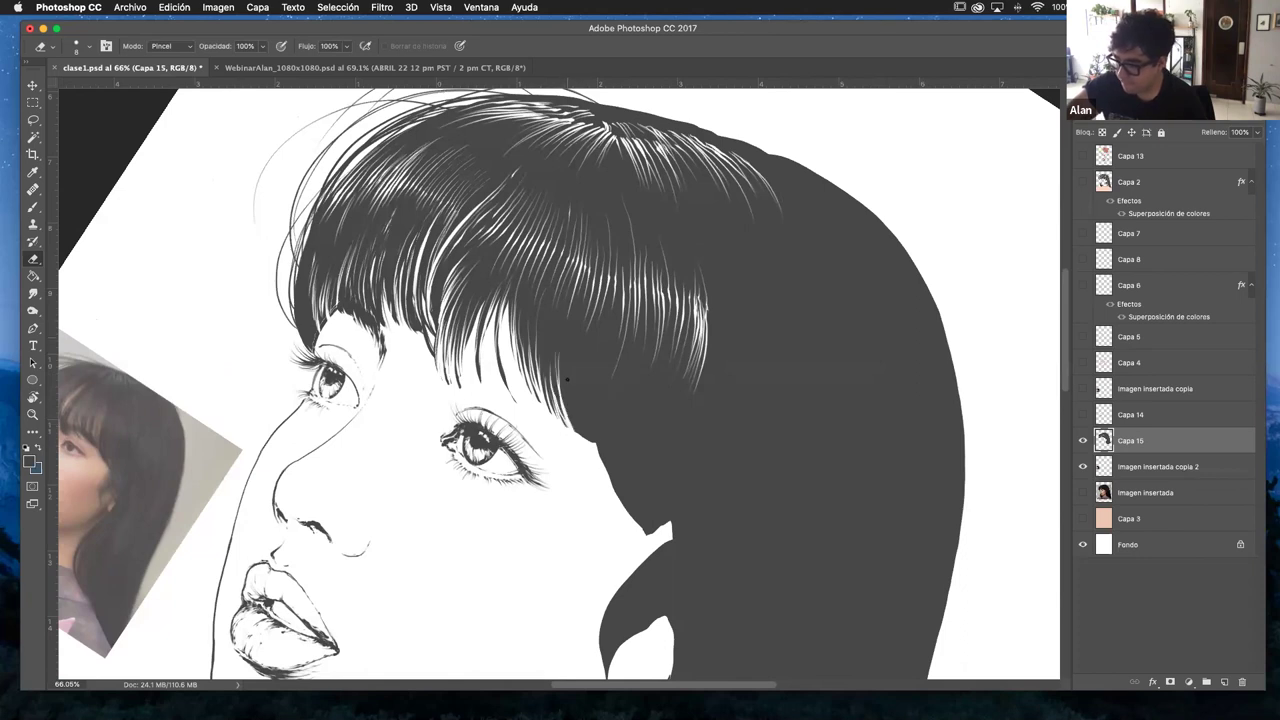
- Continue the slits along the fringe edge down toward the temple with longer curved strokes
left_click_drag(566, 338, 584, 438)
left_click_drag(570, 308, 580, 414)
left_click_drag(578, 413, 589, 438)
left_click_drag(574, 362, 603, 456)
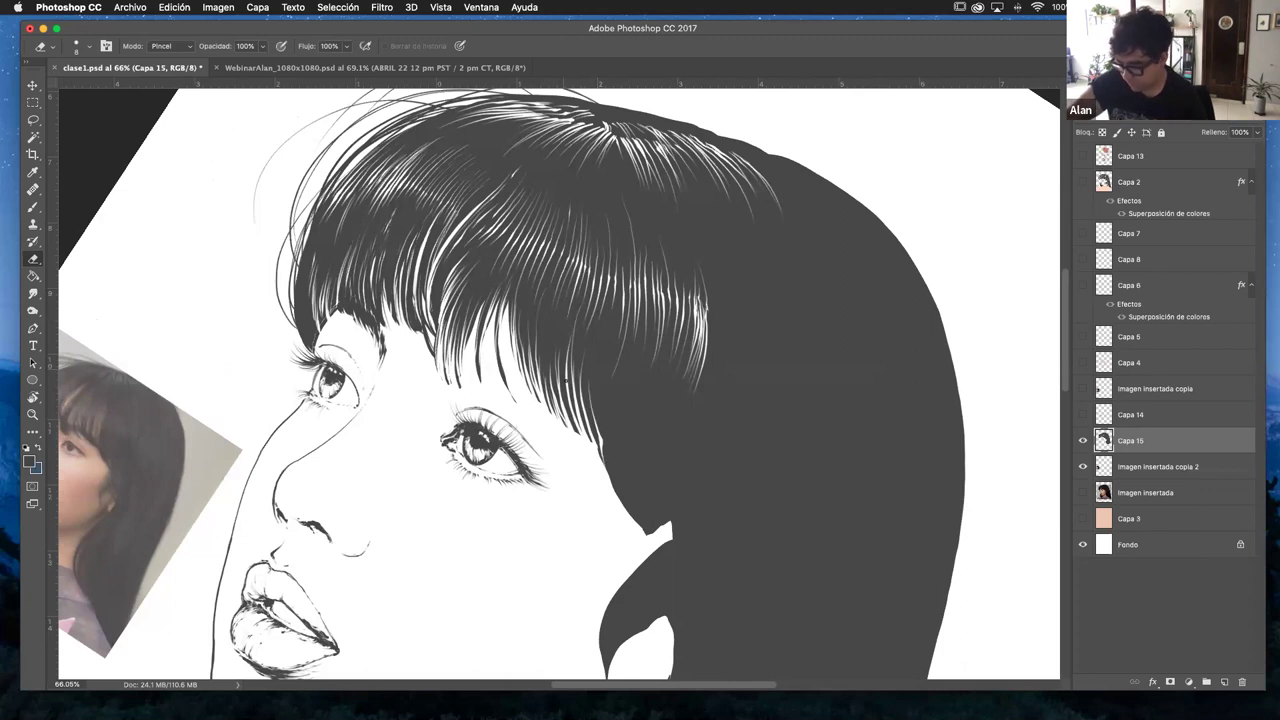
- Paint fine dark strands along the fringe tips above the near eye to break up the slits and sharpen their ends
key("b")
left_click_drag(569, 417, 585, 447)
mouse_move(555, 399)
left_mouse_down()
mouse_move(573, 431)
mouse_move(555, 403)
mouse_move(561, 423)
left_mouse_up()
left_click_drag(545, 377, 548, 408)
mouse_move(552, 420)
left_mouse_down()
mouse_move(540, 386)
mouse_move(539, 404)
left_mouse_up()
left_click_drag(540, 409, 512, 330)
left_click_drag(524, 388, 506, 326)
left_click_drag(500, 380, 502, 348)
left_click_drag(496, 368, 490, 308)
left_click_drag(489, 376, 488, 314)
mouse_move(592, 392)
left_mouse_down()
mouse_move(540, 348)
mouse_move(559, 436)
left_mouse_up()
- Paint thin loose strands along the face-side edge of the temple lock, redoing the first attempt
key("e")
left_click_drag(689, 359, 764, 329)
key("b")
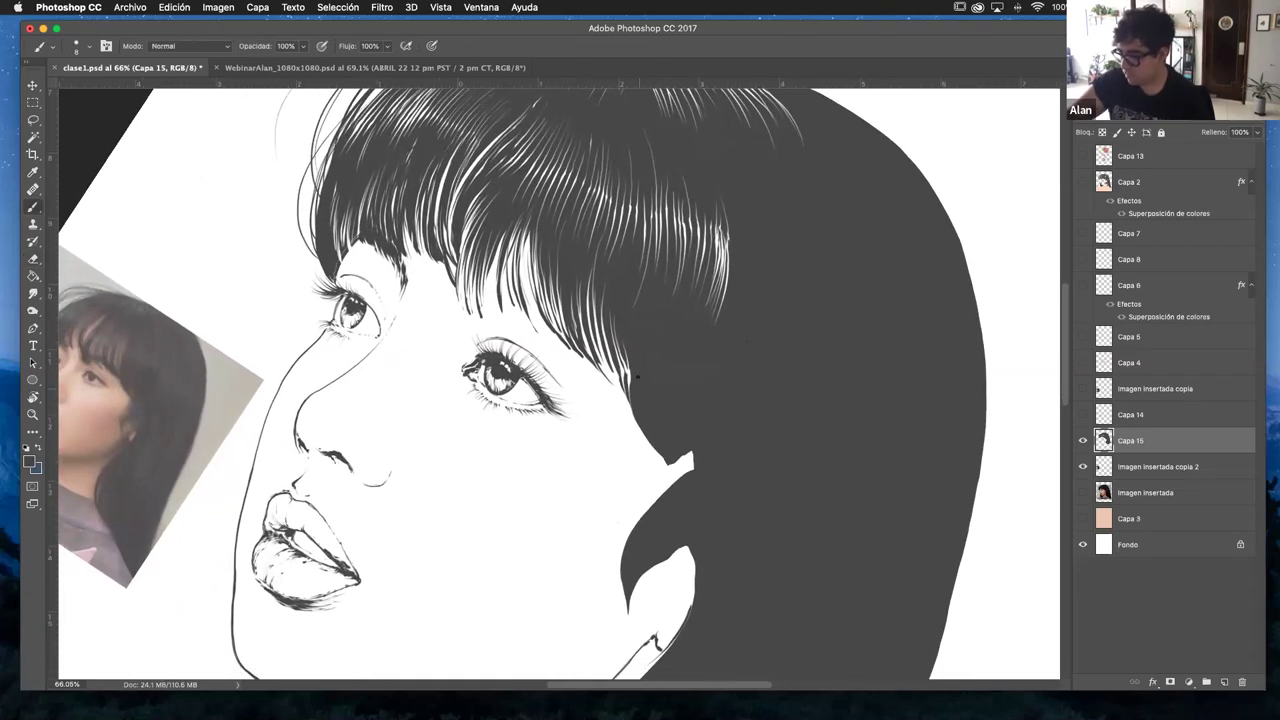
left_click_drag(634, 411, 664, 456)
key("super+z")
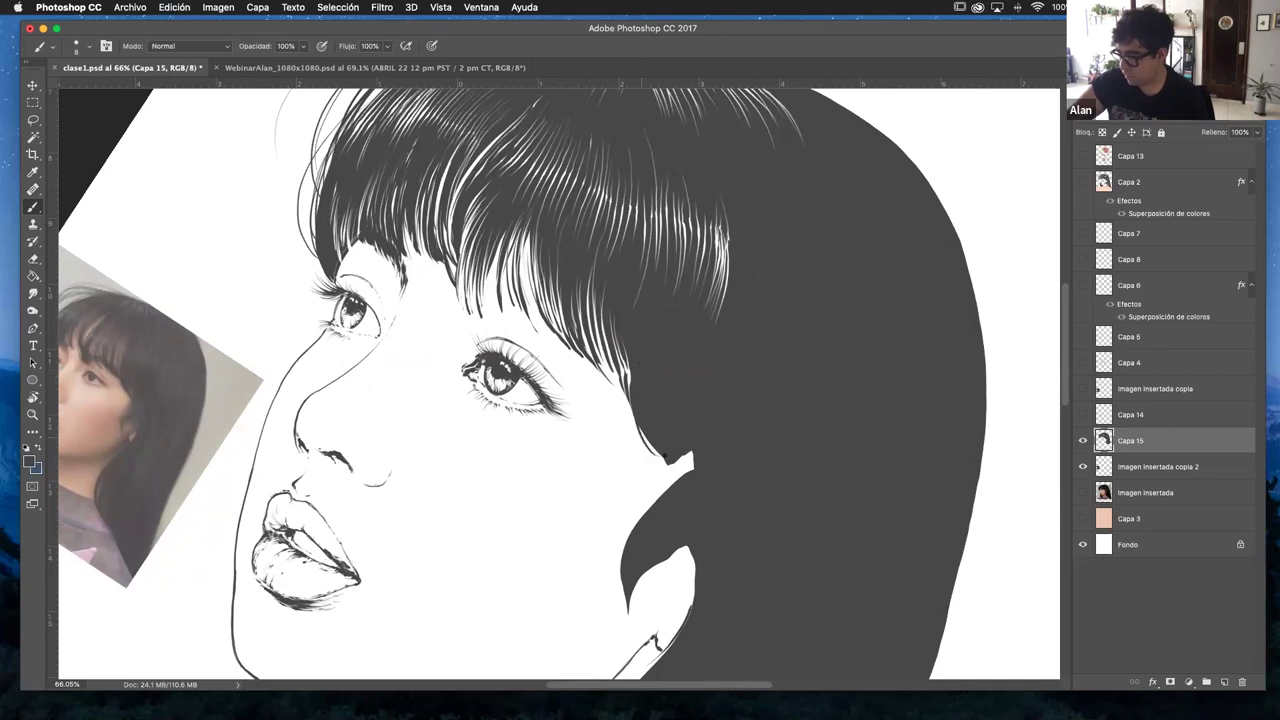
mouse_move(629, 396)
left_mouse_down()
mouse_move(660, 462)
mouse_move(641, 449)
left_mouse_up()
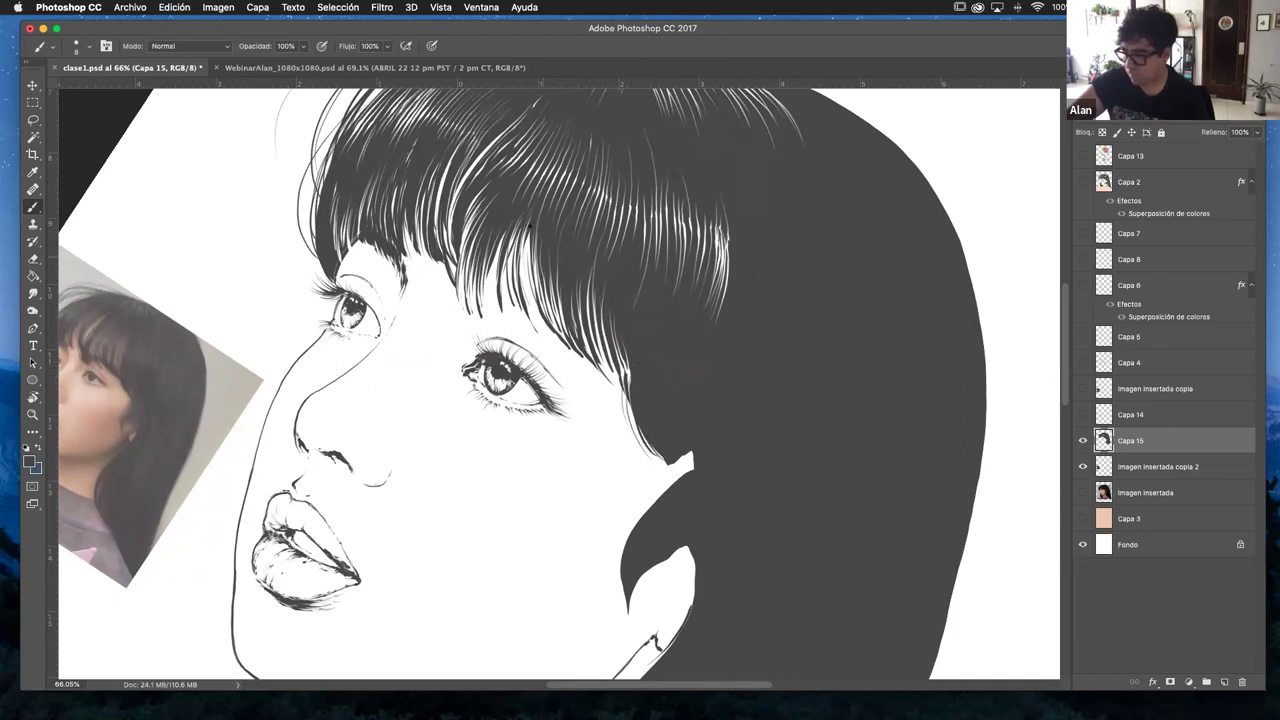
- Paint dark strands across the wide white gaps in the fringe above the inner part of the near eye
left_click_drag(520, 268, 552, 337)
left_click_drag(530, 217, 554, 339)
mouse_move(514, 242)
left_mouse_down()
mouse_move(540, 336)
mouse_move(505, 327)
left_mouse_up()
left_click_drag(528, 232, 542, 310)
left_click_drag(533, 236, 546, 312)
mouse_move(522, 228)
left_mouse_down()
mouse_move(516, 302)
mouse_move(508, 262)
mouse_move(505, 278)
left_mouse_up()
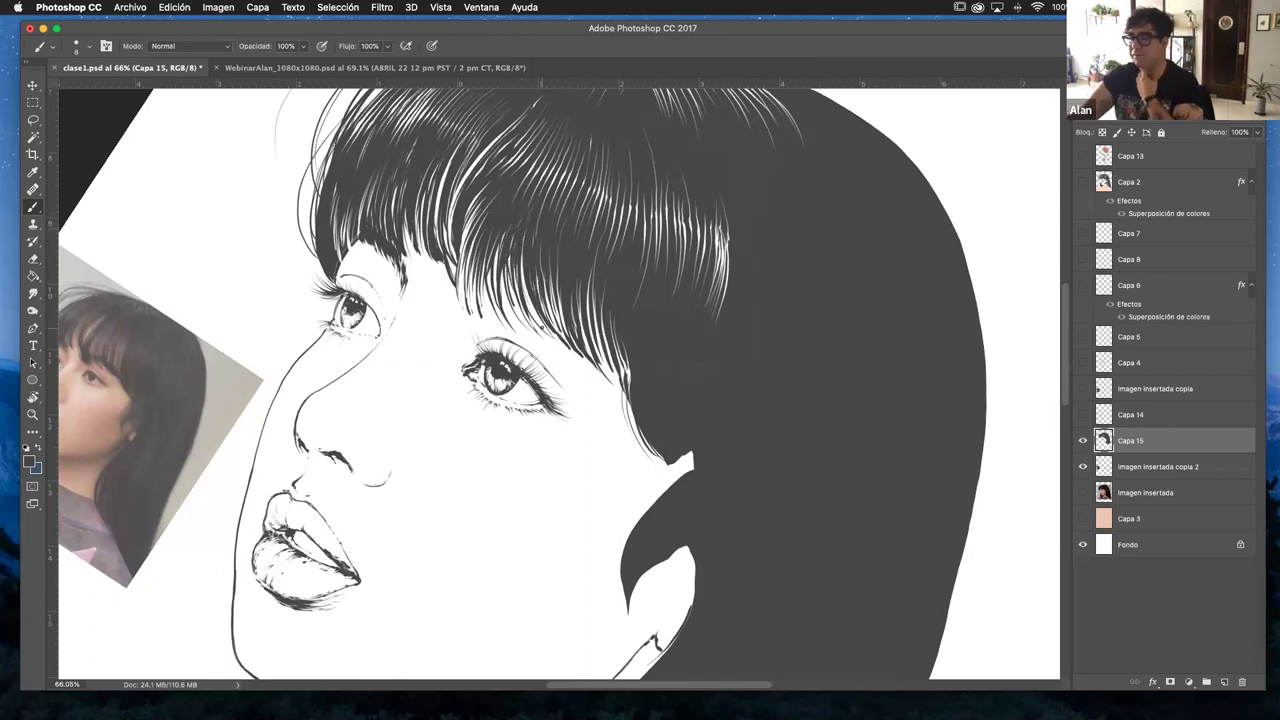
- Erase a long wavy highlight from the rear end of the fringe down through the temple lock toward the ear
key("e")
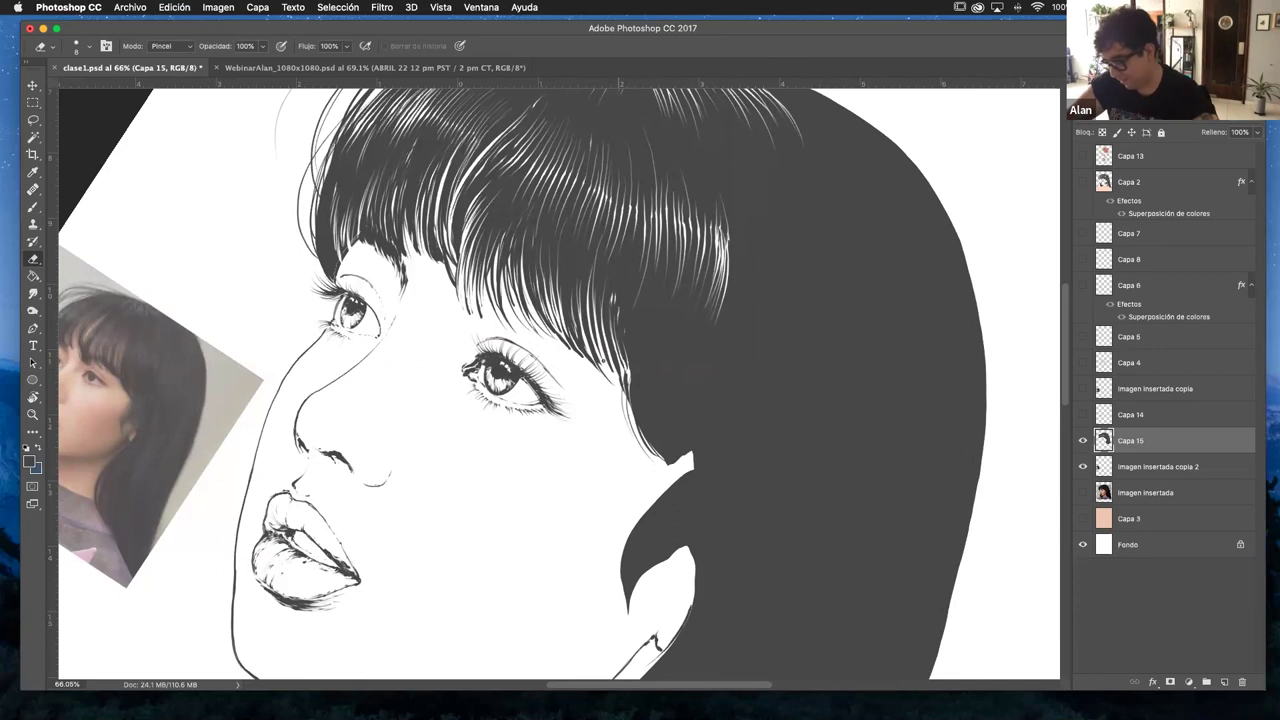
key("b")
mouse_move(653, 454)
left_mouse_down()
mouse_move(634, 404)
mouse_move(651, 451)
left_mouse_up()
key("e")
left_click_drag(633, 395, 653, 451)
mouse_move(647, 428)
left_mouse_down()
mouse_move(634, 340)
mouse_move(671, 396)
left_mouse_up()
mouse_move(701, 488)
left_mouse_down()
mouse_move(627, 322)
mouse_move(688, 412)
mouse_move(693, 446)
mouse_move(657, 397)
mouse_move(676, 418)
left_mouse_up()
left_click_drag(648, 358, 635, 312)
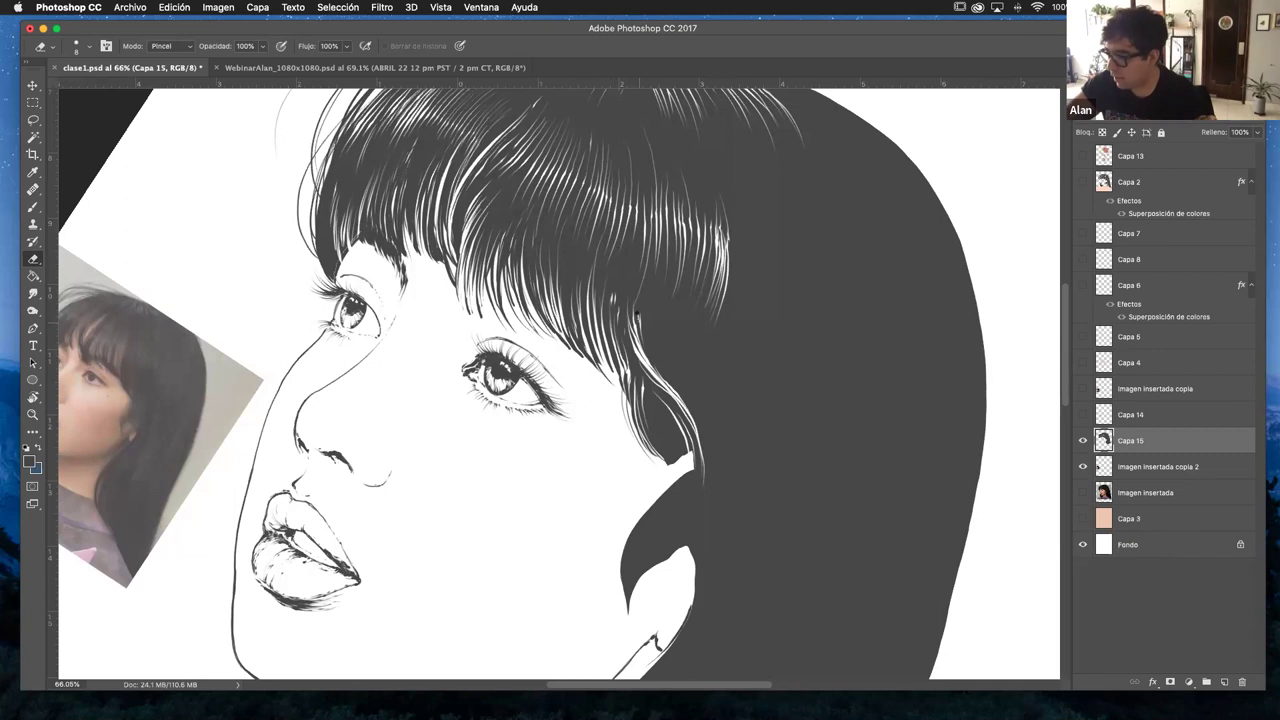
- Add more wavy highlight streaks behind the first one, following the temple lock down to just above the ear
left_click_drag(642, 308, 707, 482)
mouse_move(690, 410)
left_mouse_down()
mouse_move(707, 472)
mouse_move(706, 430)
left_mouse_up()
mouse_move(704, 508)
left_mouse_down()
mouse_move(700, 456)
mouse_move(704, 472)
left_mouse_up()
mouse_move(659, 293)
left_mouse_down()
mouse_move(660, 352)
mouse_move(690, 392)
left_mouse_up()
left_click_drag(712, 444, 708, 408)
left_click_drag(712, 504, 708, 450)
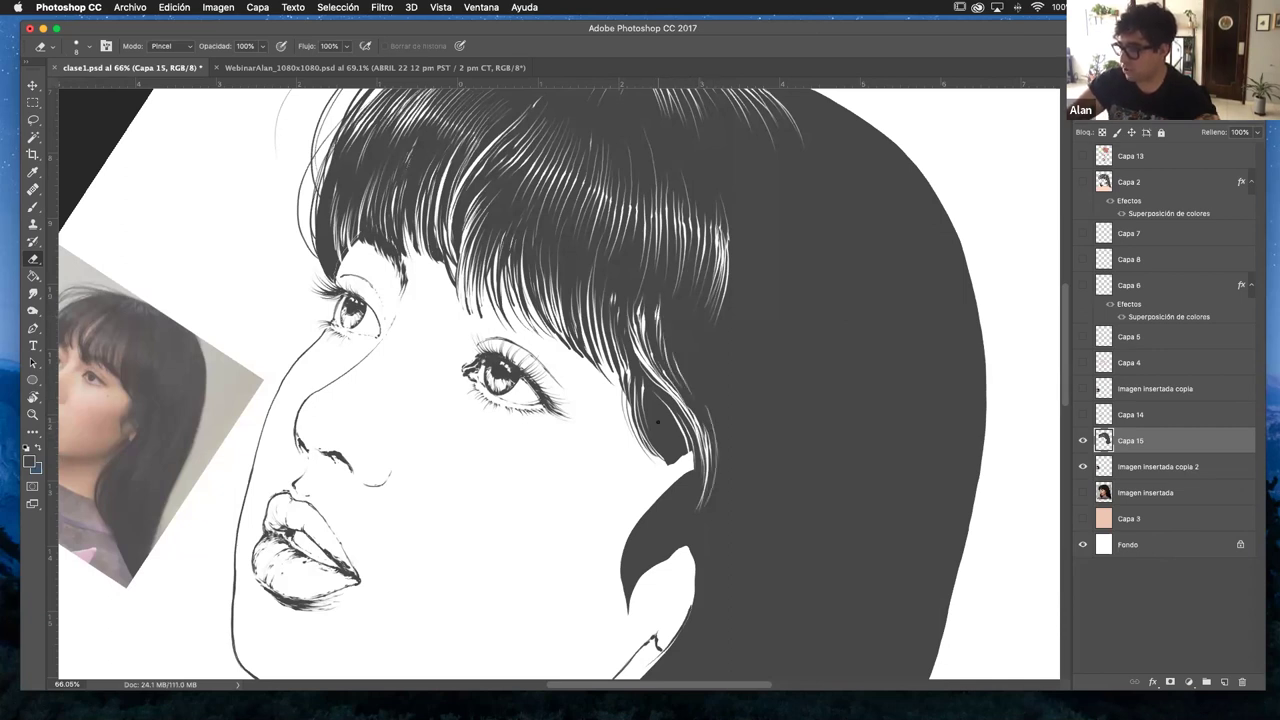
- Paint loose strands beneath the temple lock and fine dark hairs where it meets the sideburn
key("b")
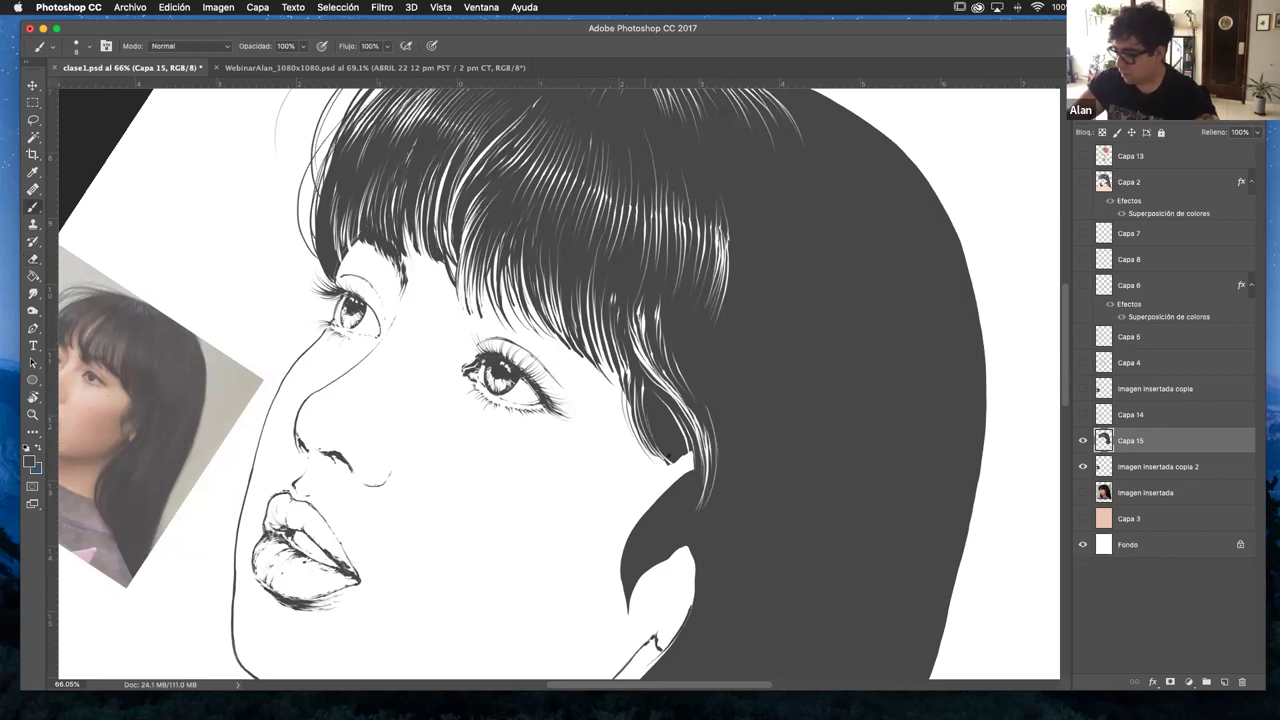
left_click_drag(633, 389, 685, 474)
mouse_move(628, 418)
left_mouse_down()
mouse_move(676, 468)
mouse_move(636, 463)
mouse_move(640, 475)
mouse_move(636, 451)
mouse_move(684, 446)
left_mouse_up()
mouse_move(660, 398)
left_mouse_down()
mouse_move(686, 434)
mouse_move(692, 476)
mouse_move(680, 470)
mouse_move(664, 492)
mouse_move(668, 478)
mouse_move(660, 500)
left_mouse_up()
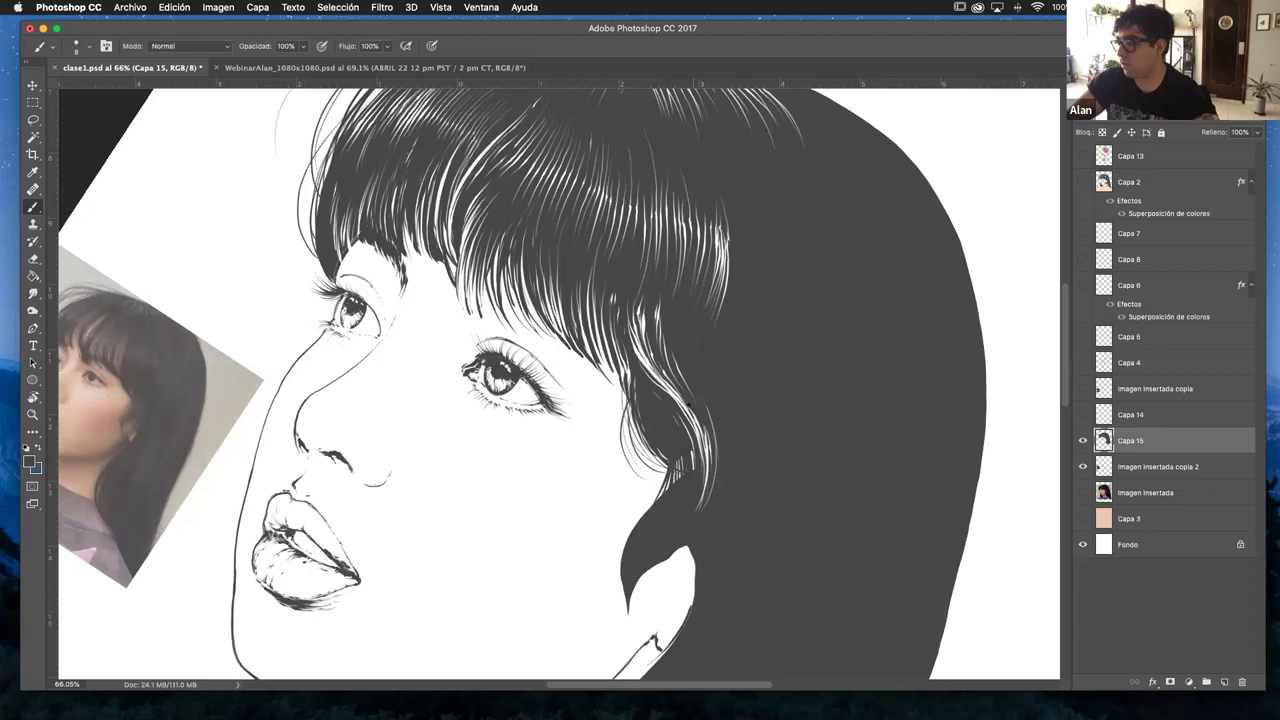
mouse_move(690, 446)
left_mouse_down()
mouse_move(694, 470)
mouse_move(680, 422)
left_mouse_up()
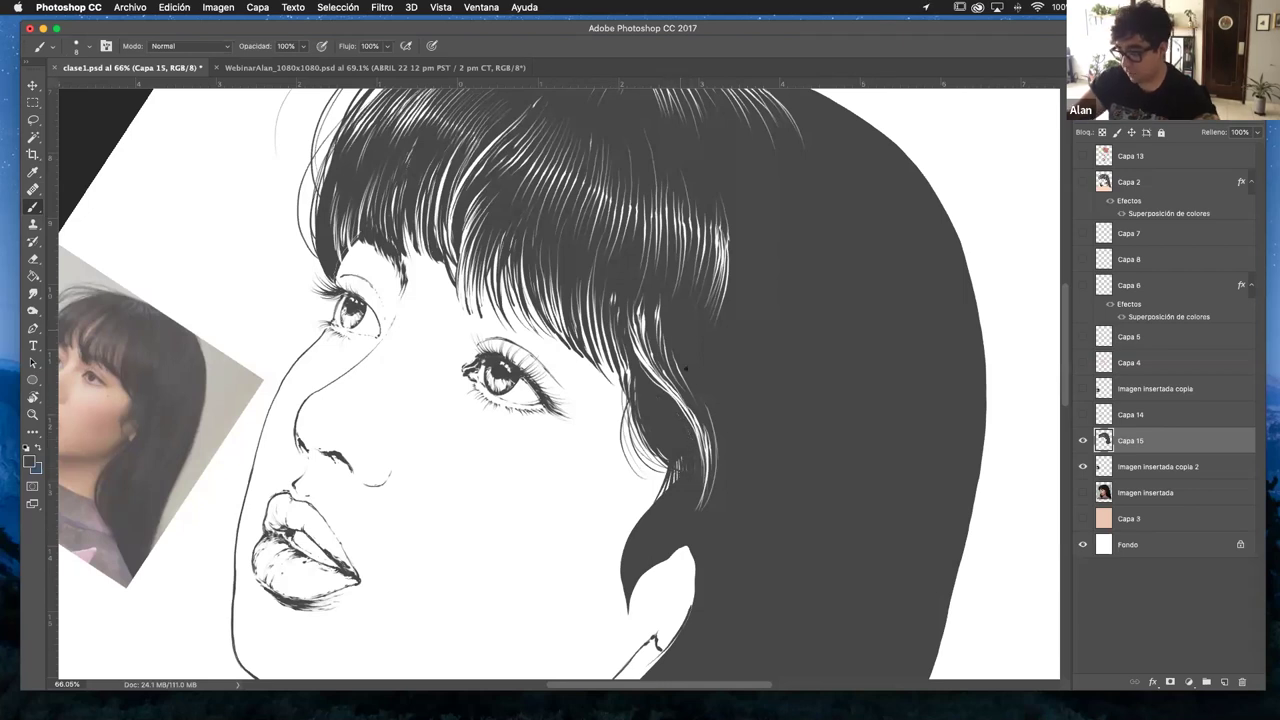
- Paint thin dark strands over the wavy temple highlights to taper and separate them
key("r")
left_click_drag(694, 334, 682, 282)
left_click_drag(762, 314, 675, 277)
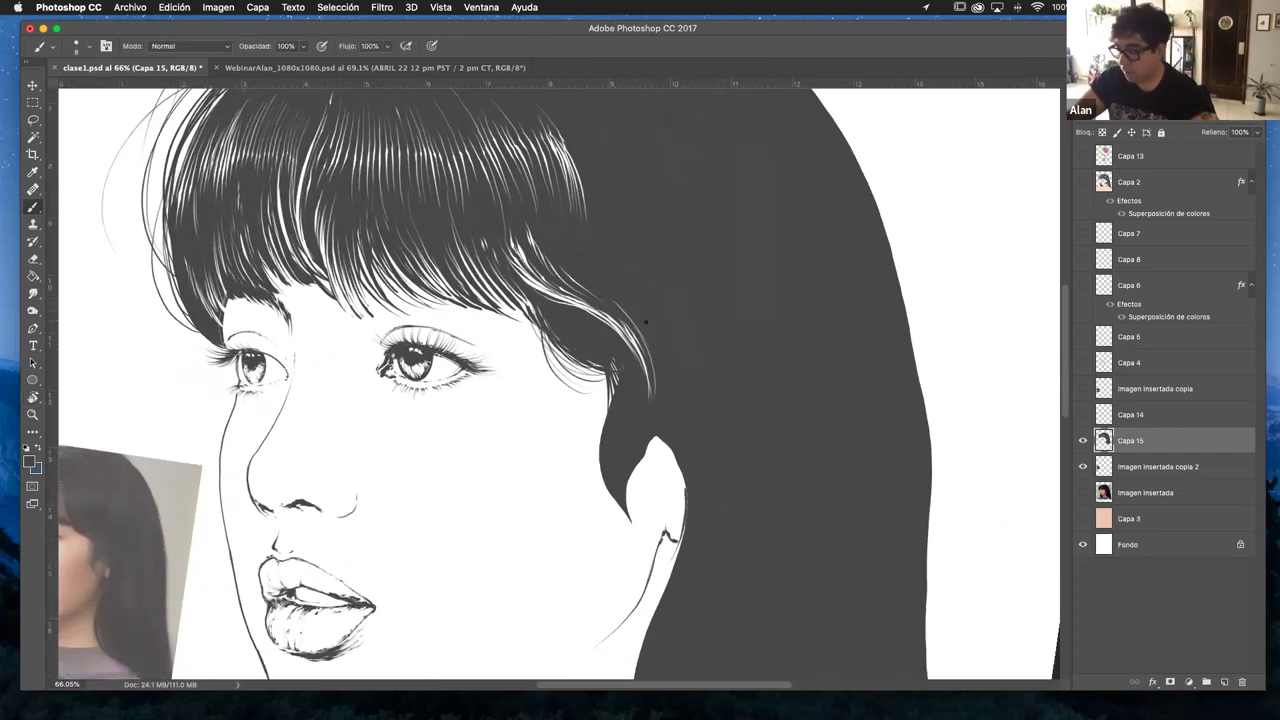
left_click_drag(516, 246, 579, 297)
left_click_drag(519, 250, 514, 232)
left_click_drag(550, 284, 537, 276)
left_click_drag(644, 356, 625, 325)
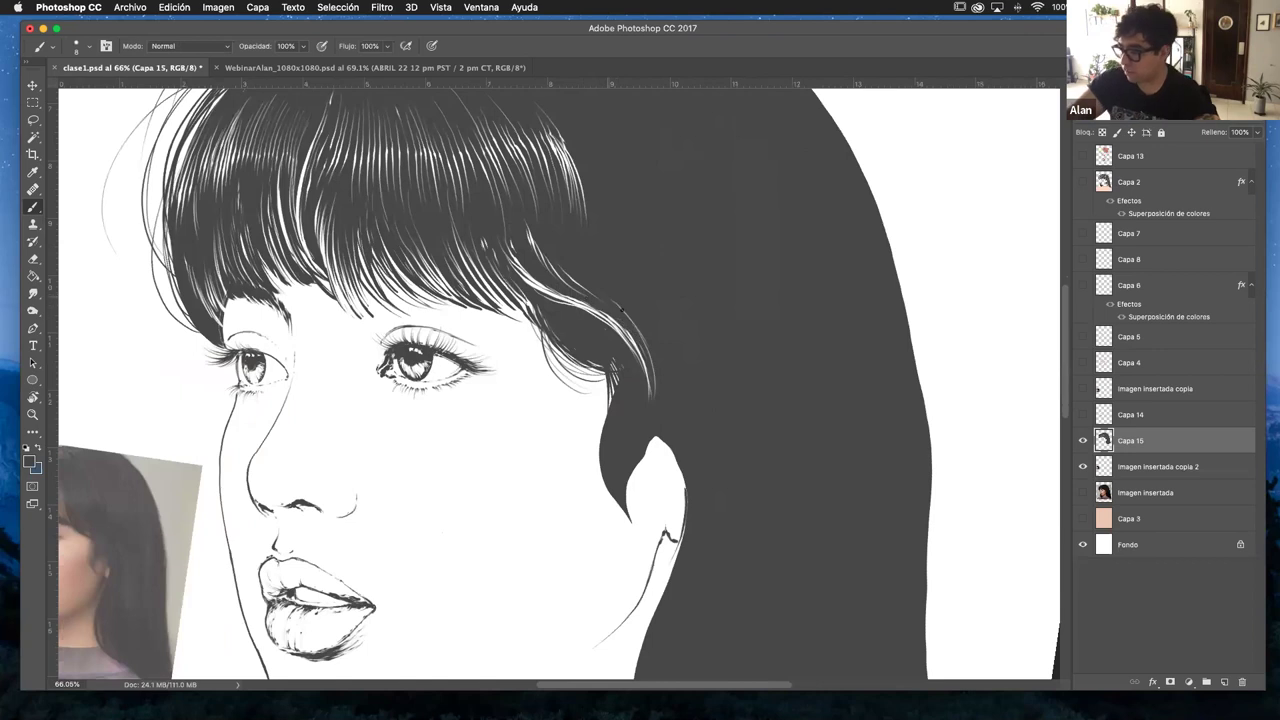
- Carve curved highlight streaks into the sideburn lock in front of the ear
mouse_move(603, 430)
left_mouse_down()
mouse_move(600, 488)
mouse_move(621, 438)
mouse_move(628, 497)
mouse_move(618, 424)
mouse_move(623, 495)
mouse_move(602, 474)
mouse_move(612, 394)
mouse_move(626, 386)
mouse_move(630, 468)
mouse_move(660, 420)
left_mouse_up()
key("e")
key("b")
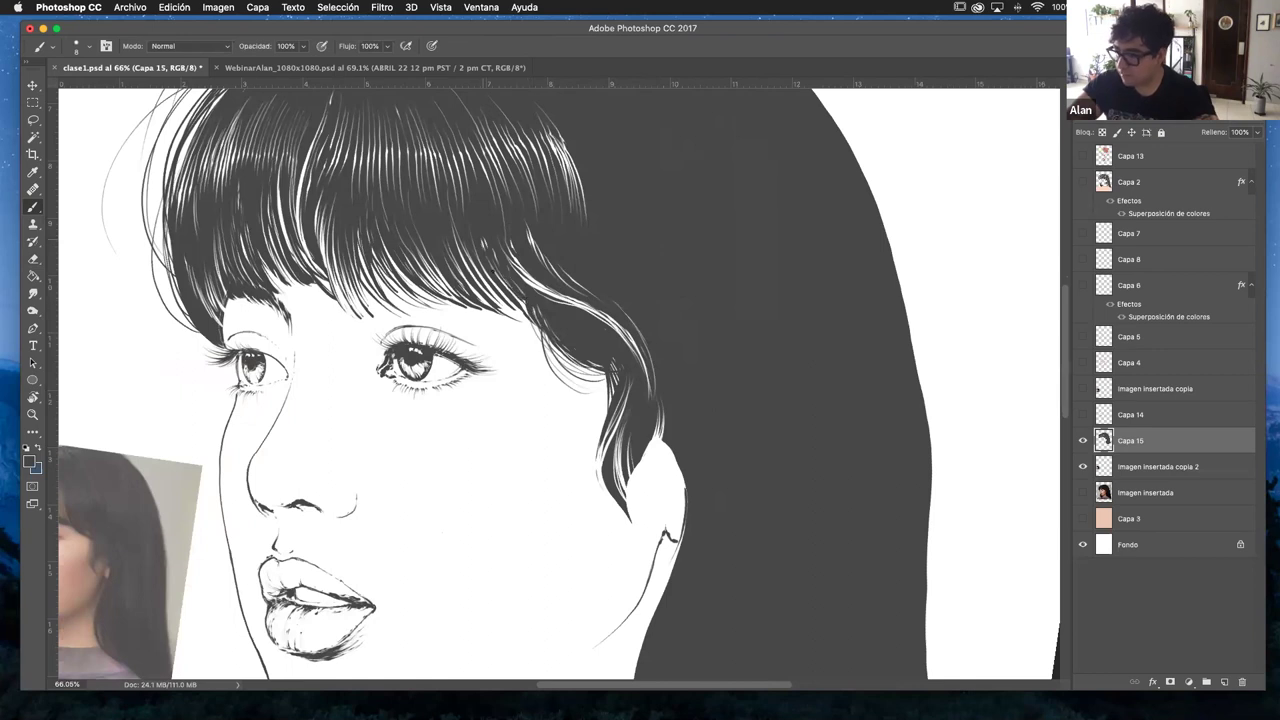
- Paint the near eyebrow beneath the fringe with short hair strokes and add small marks beside the nose bridge
scroll(440, 234, "left", 5)
scroll(440, 234, "up", 2)
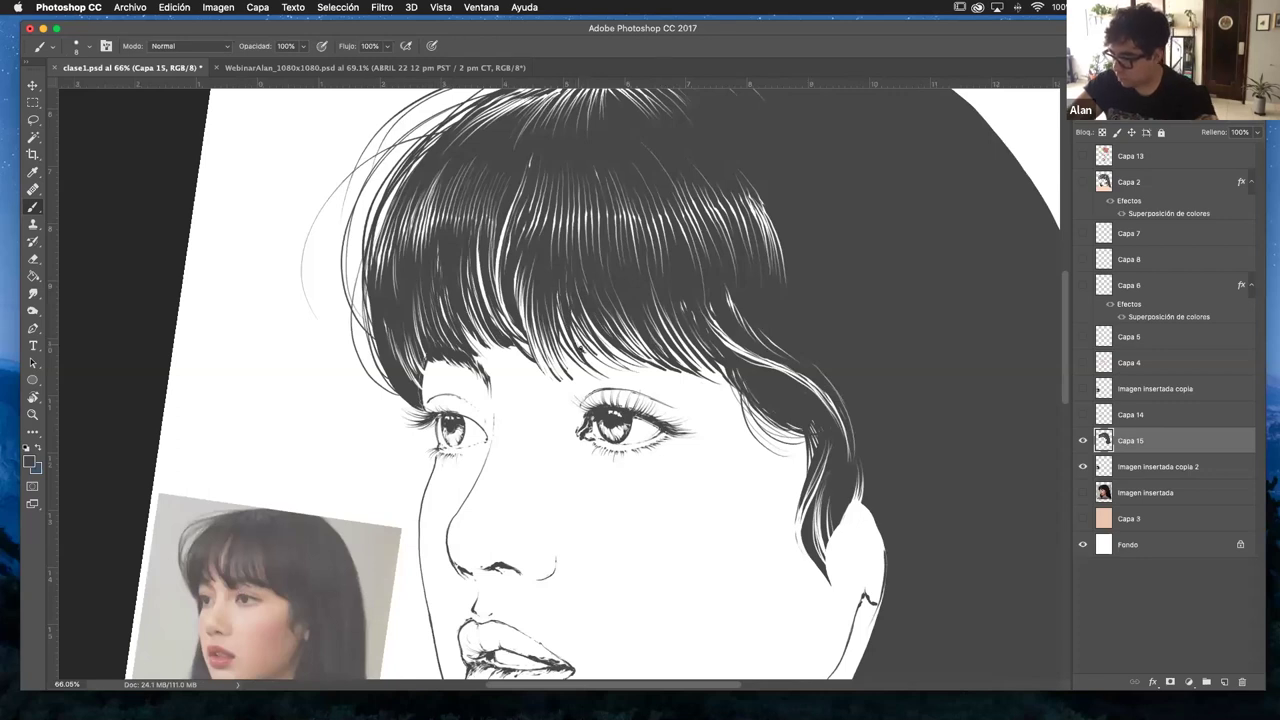
left_click_drag(590, 352, 616, 348)
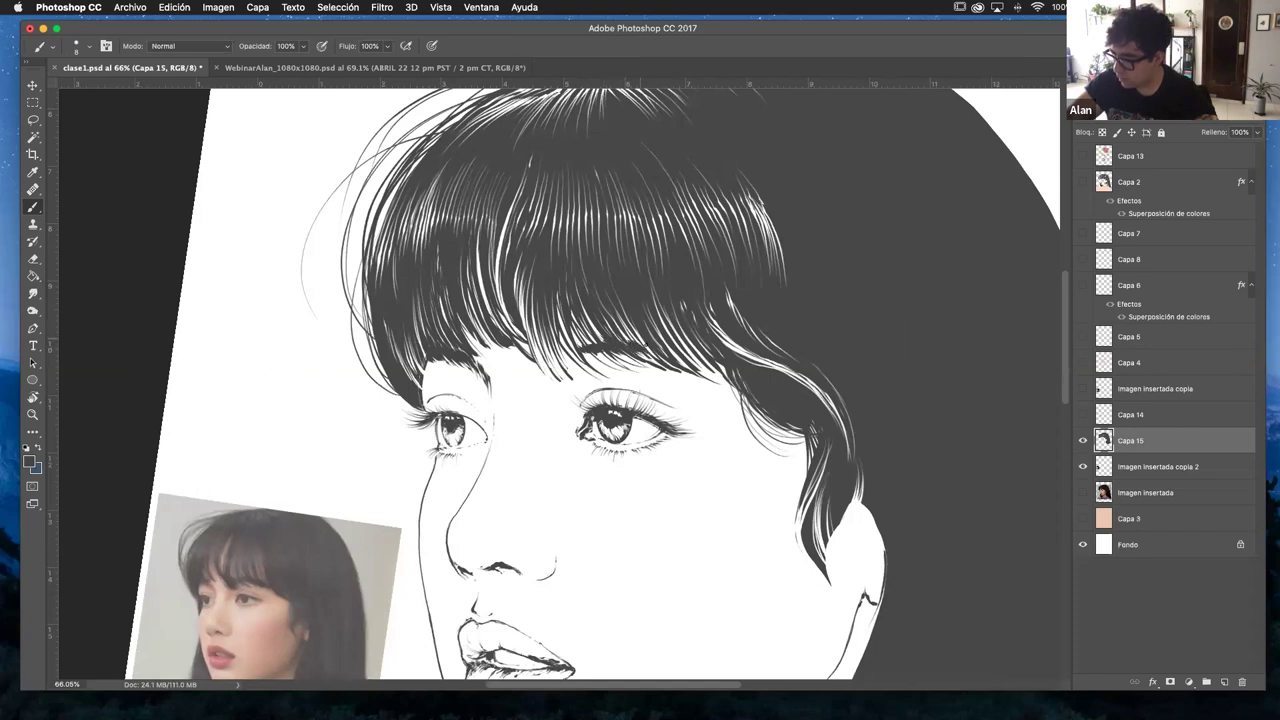
left_click_drag(644, 346, 708, 375)
left_click_drag(593, 352, 560, 366)
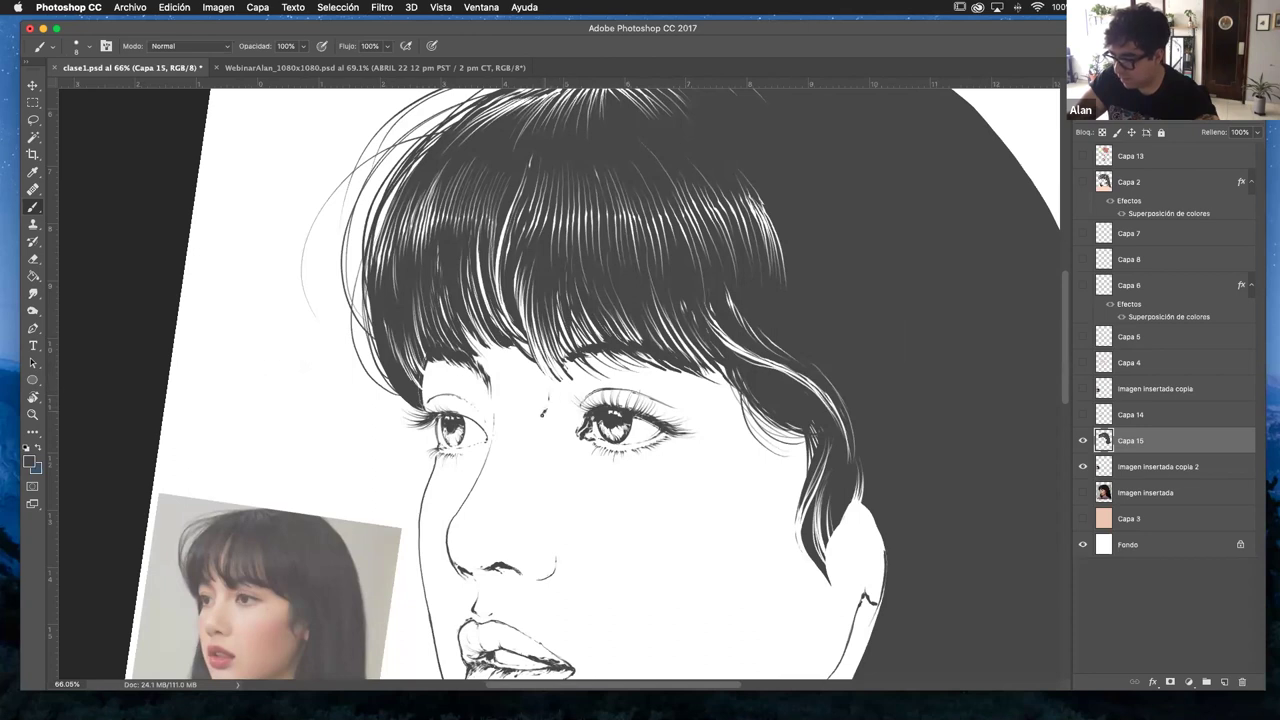
- Erase long thin arcs at the rear end of the fringe highlight band, curving down toward the temple
left_click_drag(710, 325, 560, 369)
scroll(660, 301, "right", 3)
scroll(660, 301, "up", 1)
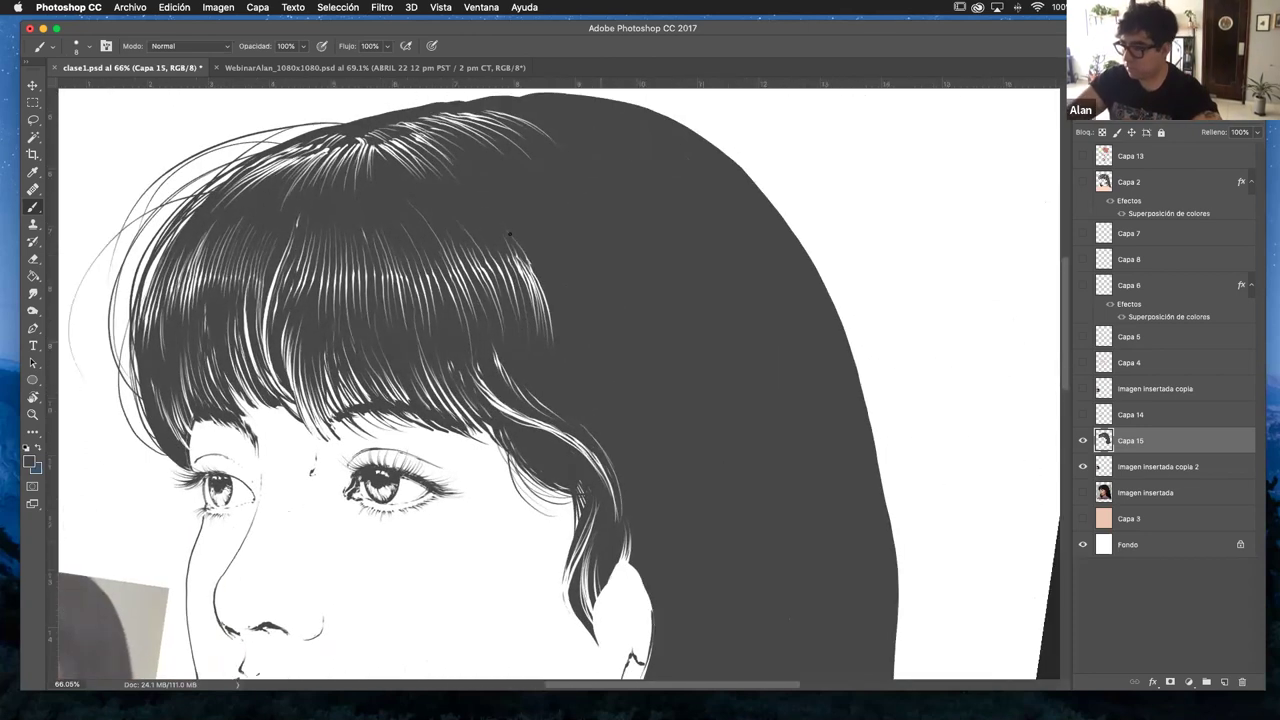
key("e")
left_click_drag(523, 243, 571, 335)
left_click_drag(548, 256, 581, 332)
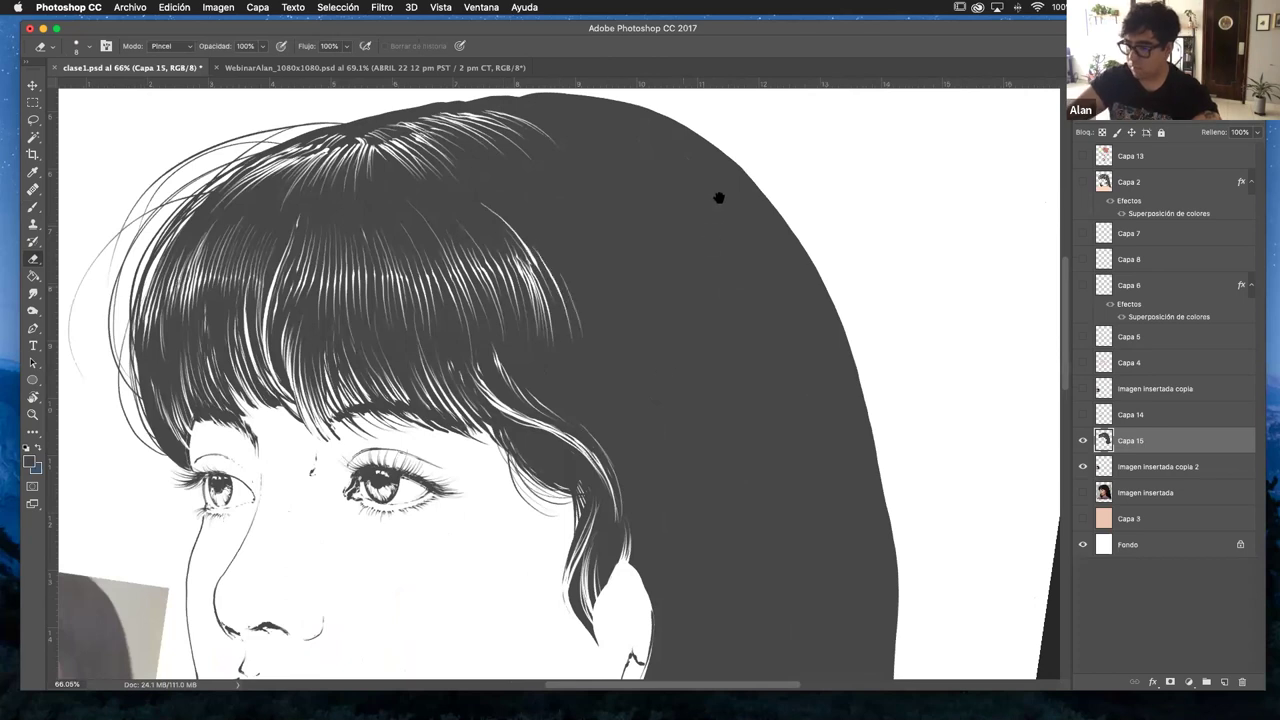
- Erase long flowing streaks from behind the fringe down along the outer side of the temple lock
scroll(720, 197, "down", 5)
scroll(720, 197, "left", 2)
scroll(665, 299, "up", 3)
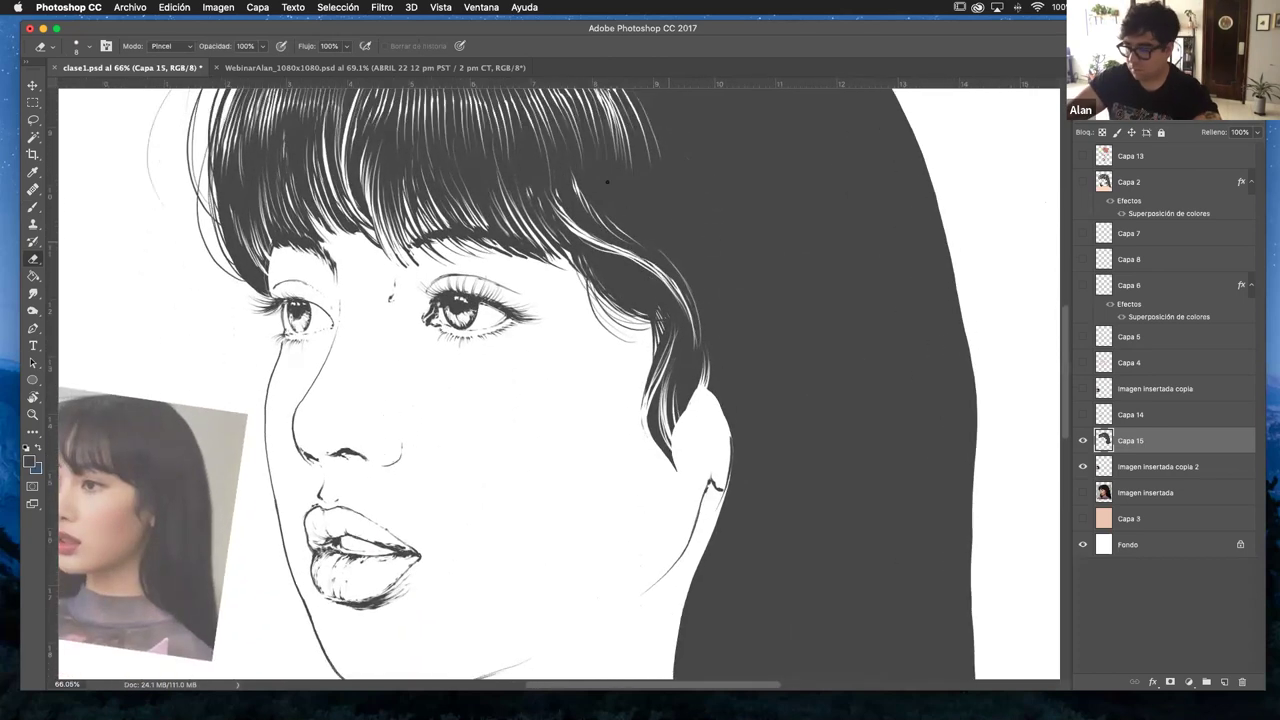
left_click_drag(606, 230, 696, 388)
left_click_drag(636, 295, 663, 321)
left_click_drag(609, 250, 690, 362)
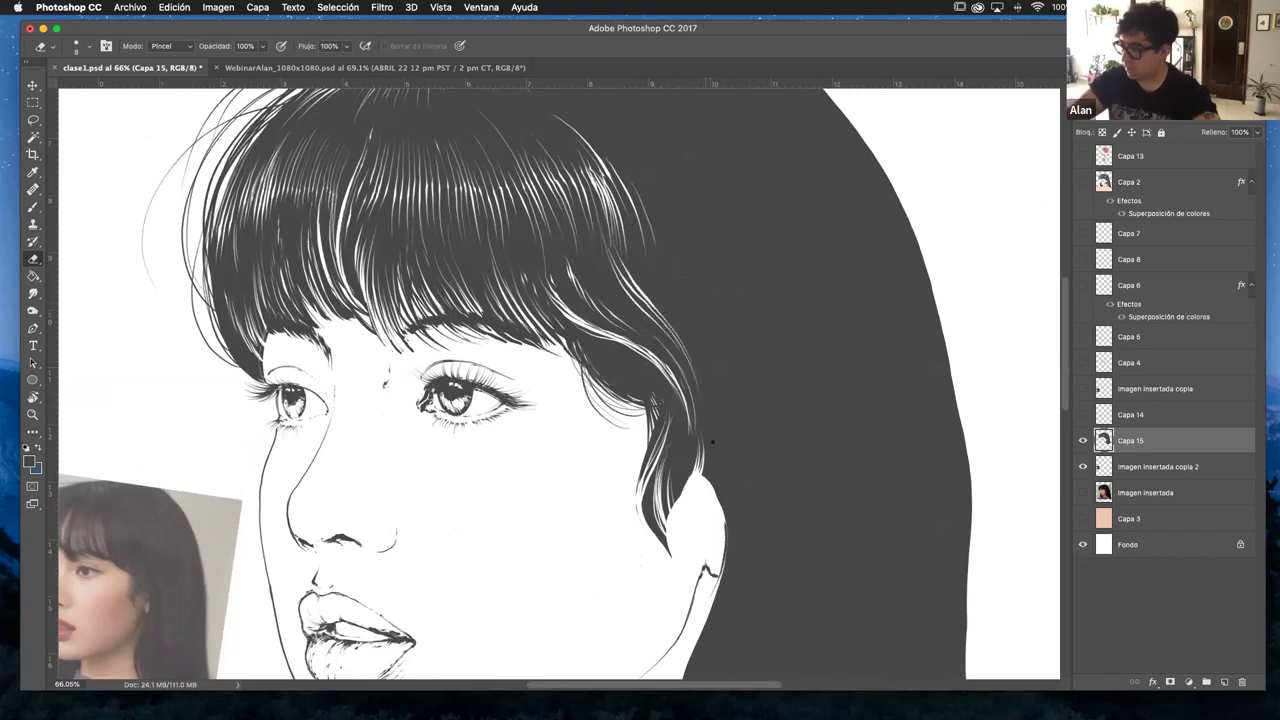
- Add thin outer arcs linking the rear of the highlight band to the dark hair above the ear
left_click_drag(642, 275, 707, 400)
left_click_drag(643, 262, 662, 290)
left_click_drag(726, 398, 654, 204)
left_click_drag(675, 354, 679, 438)
- Erase long streaks from the top of the crown sweeping toward the back of the head
scroll(600, 128, "up", 1)
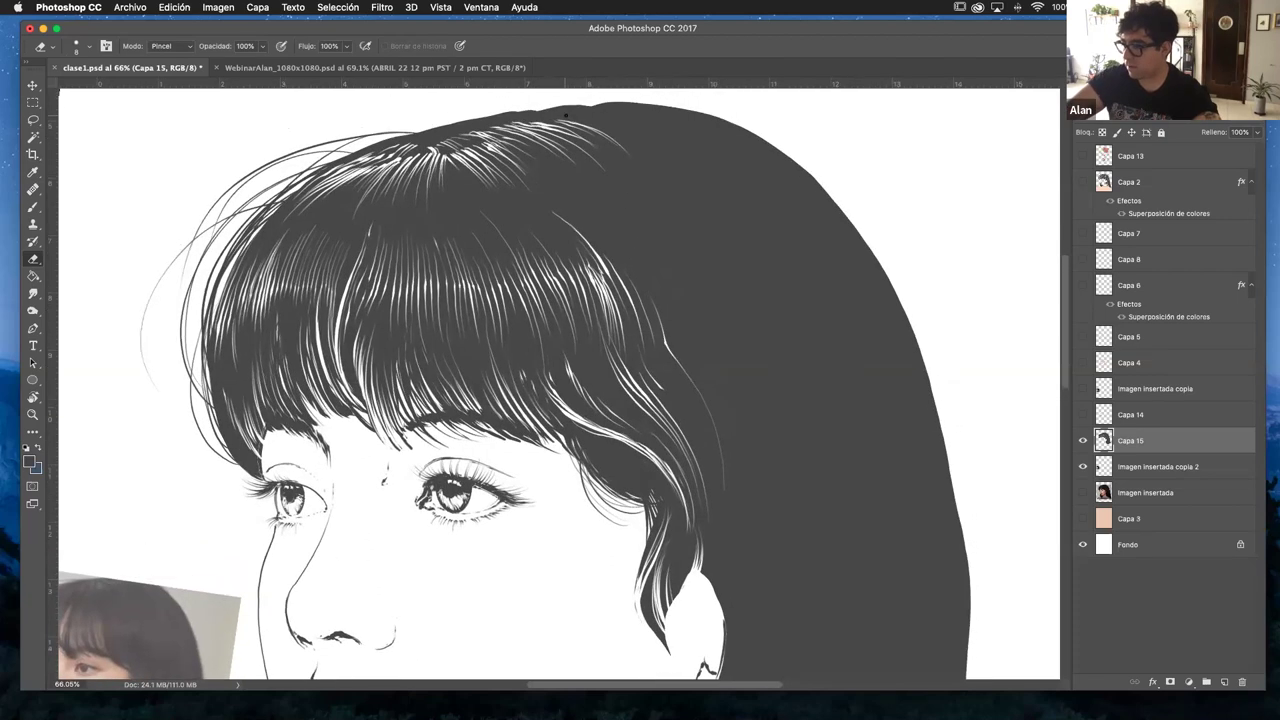
left_click_drag(639, 146, 572, 116)
mouse_move(664, 156)
left_mouse_down()
mouse_move(560, 112)
mouse_move(576, 112)
left_mouse_up()
left_click_drag(670, 138, 564, 113)
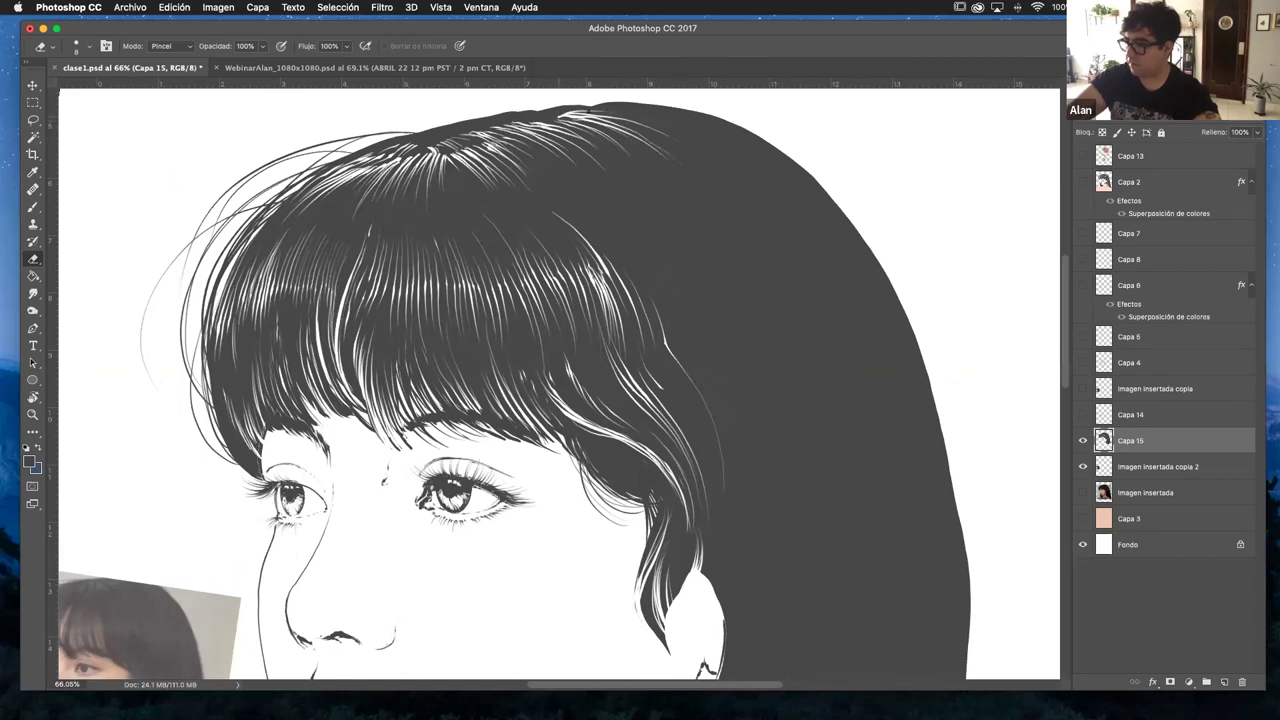
left_click_drag(684, 120, 580, 107)
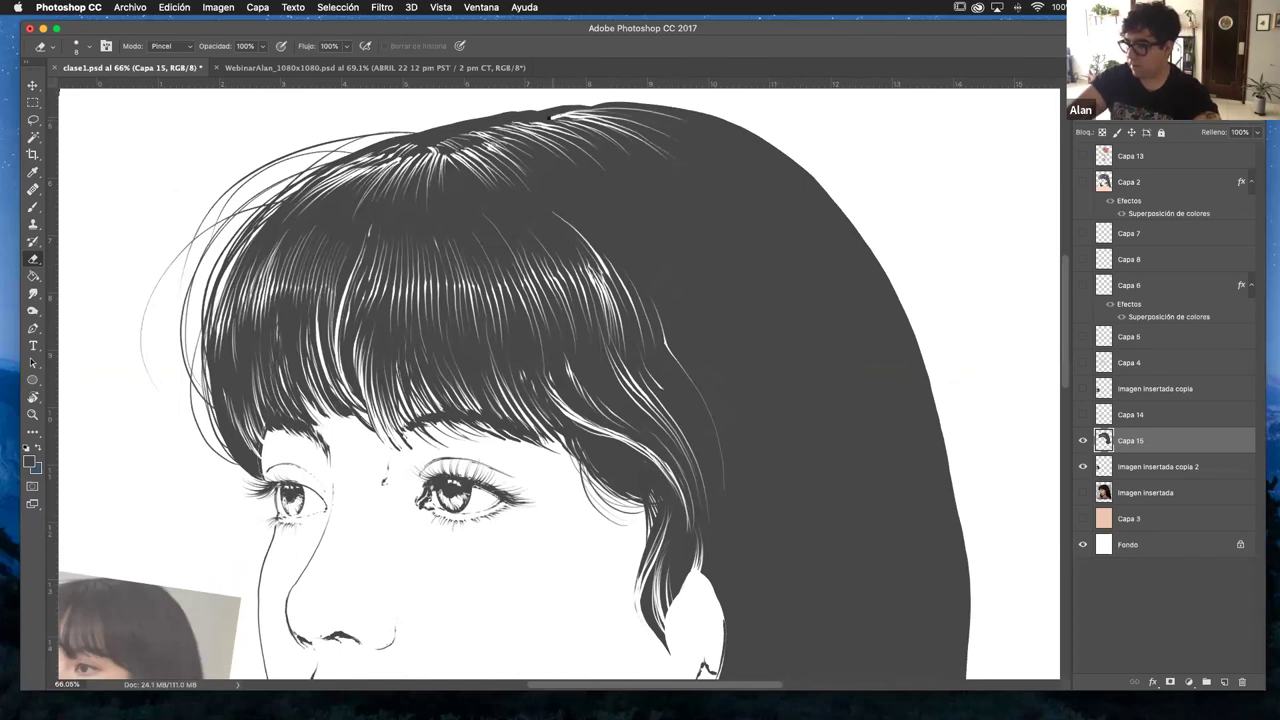
- Examine the whole portrait upright against the reference photo to judge the hair highlights
scroll(586, 351, "down", 5)
key("z")
left_click_drag(647, 363, 540, 348)
key("r")
left_click_drag(736, 332, 742, 302)
key("z")
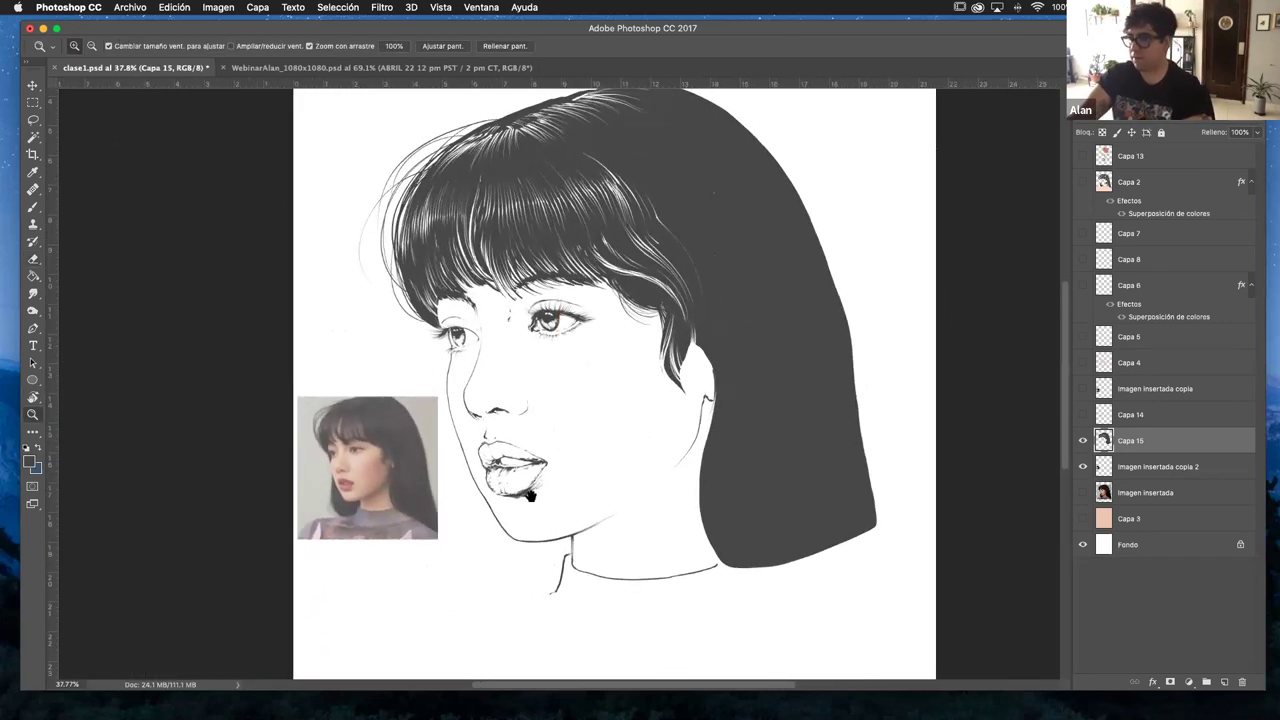
scroll(515, 500, "right", 2)
scroll(515, 500, "up", 1)
left_click_drag(511, 259, 568, 278)
- Thicken the middles of the fringe highlight streaks with the Eraser, working across the band on both sides of the parting
key("e")
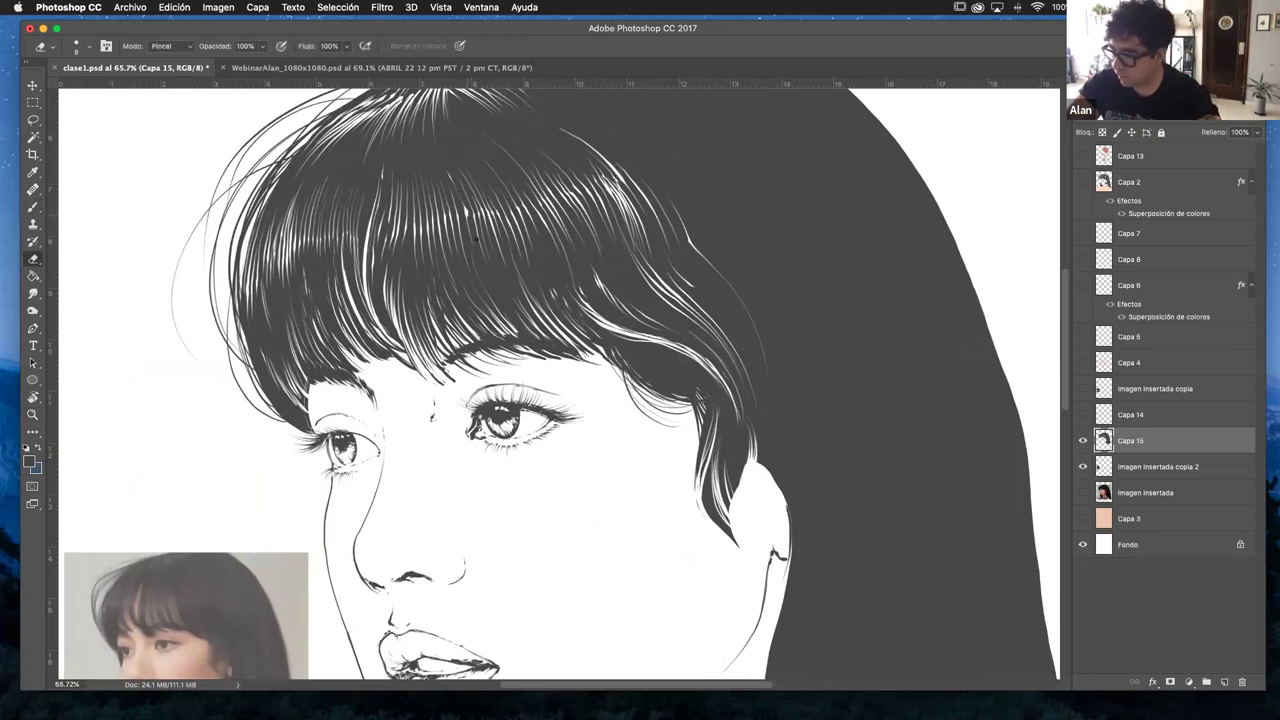
mouse_move(459, 214)
left_mouse_down()
mouse_move(465, 231)
mouse_move(446, 230)
left_mouse_up()
key("z")
left_click(489, 216)
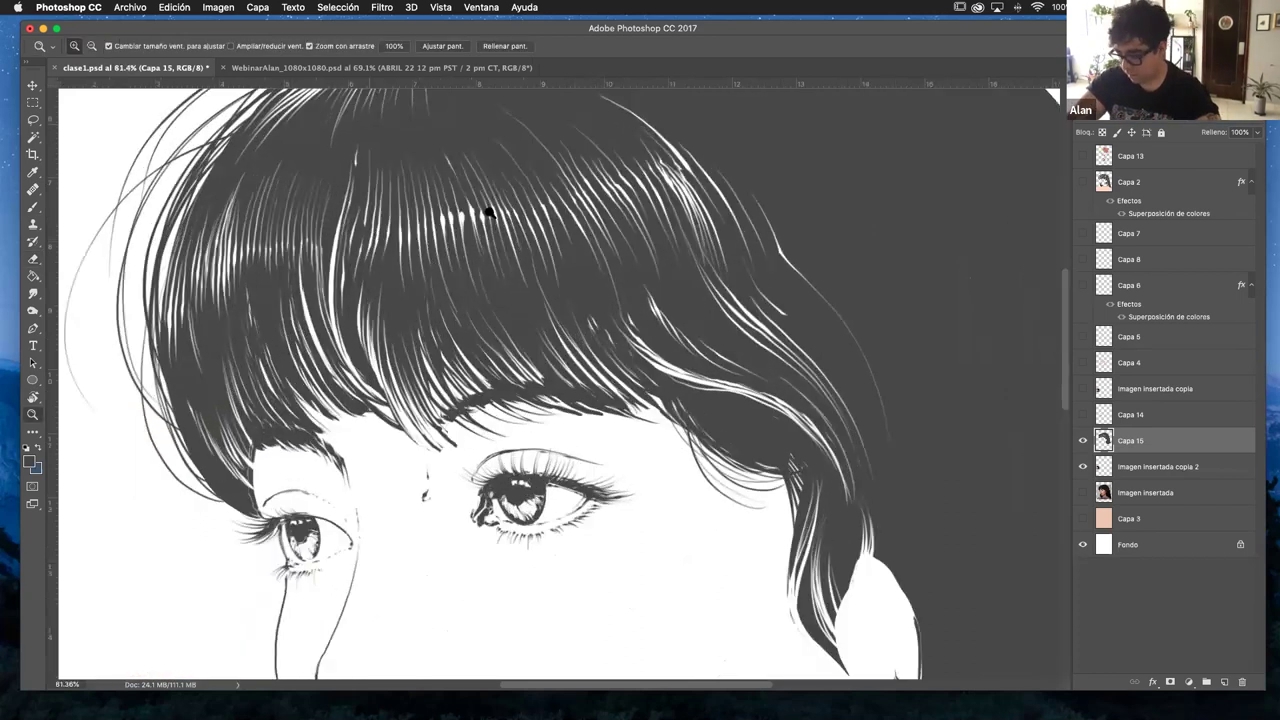
left_click(489, 213)
key("e")
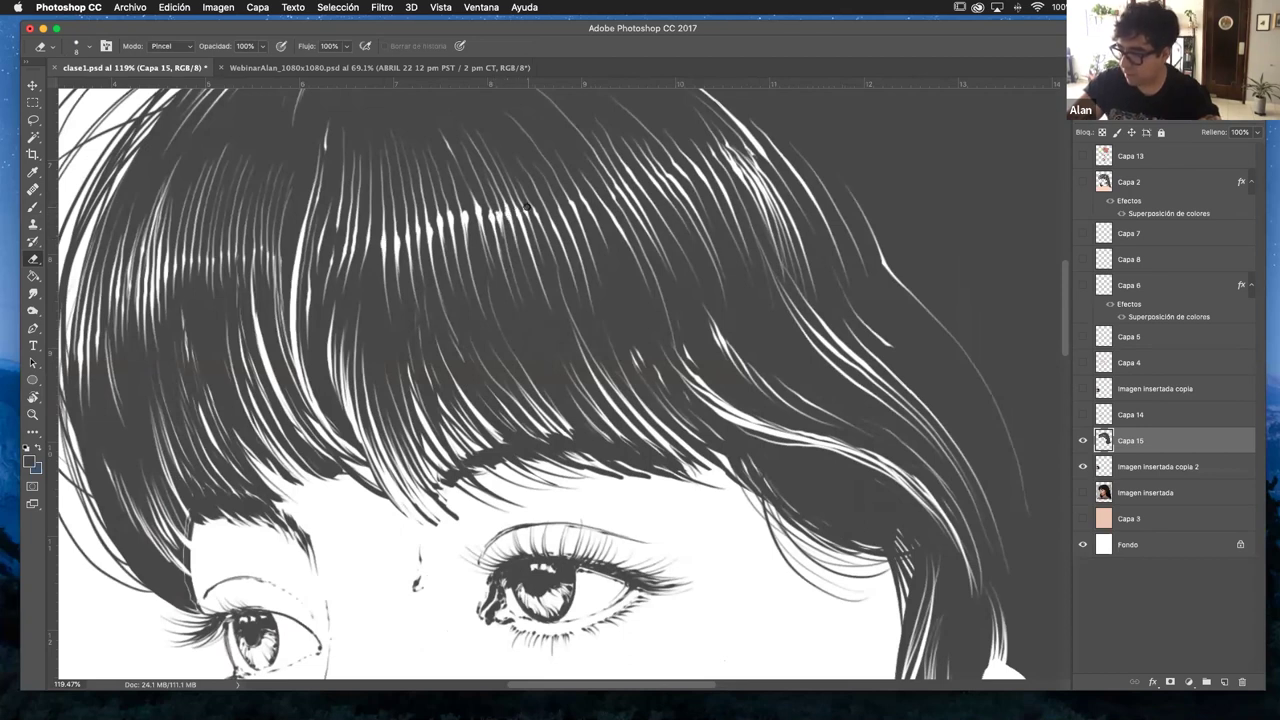
mouse_move(538, 216)
left_mouse_down()
mouse_move(564, 283)
mouse_move(583, 262)
left_mouse_up()
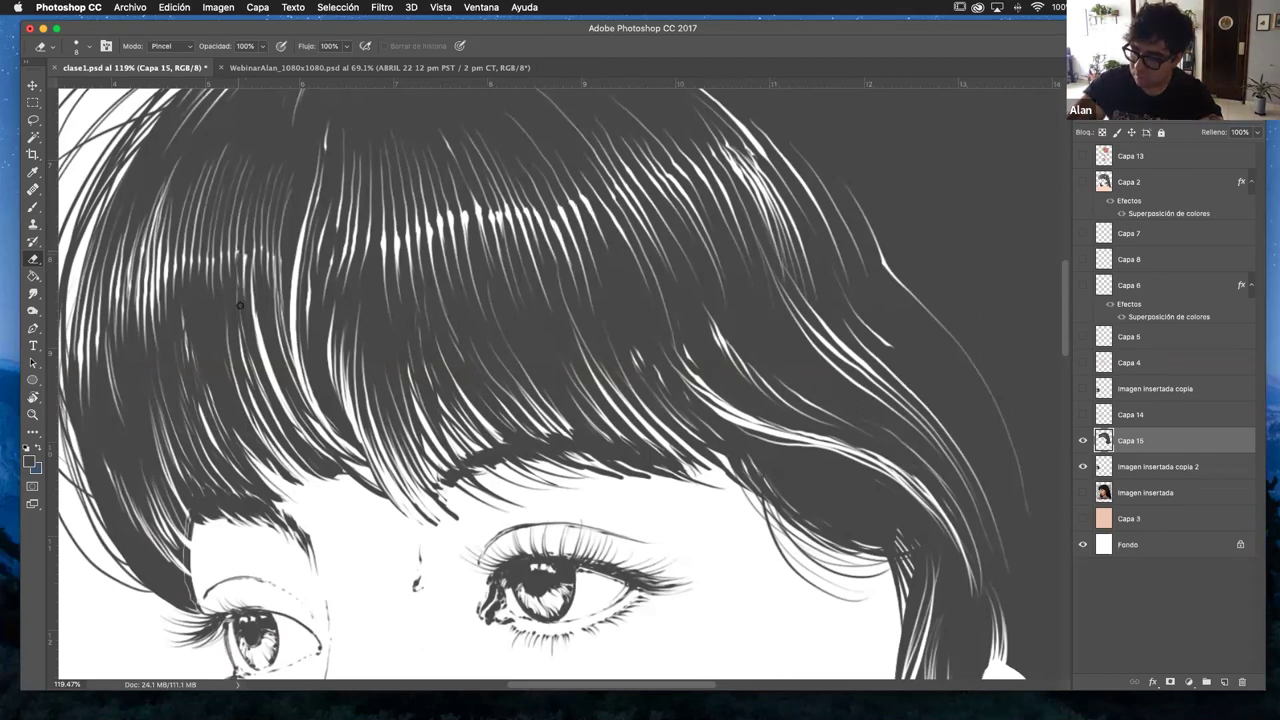
mouse_move(223, 249)
left_mouse_down()
mouse_move(217, 321)
mouse_move(200, 255)
mouse_move(209, 344)
mouse_move(191, 258)
mouse_move(195, 306)
left_mouse_up()
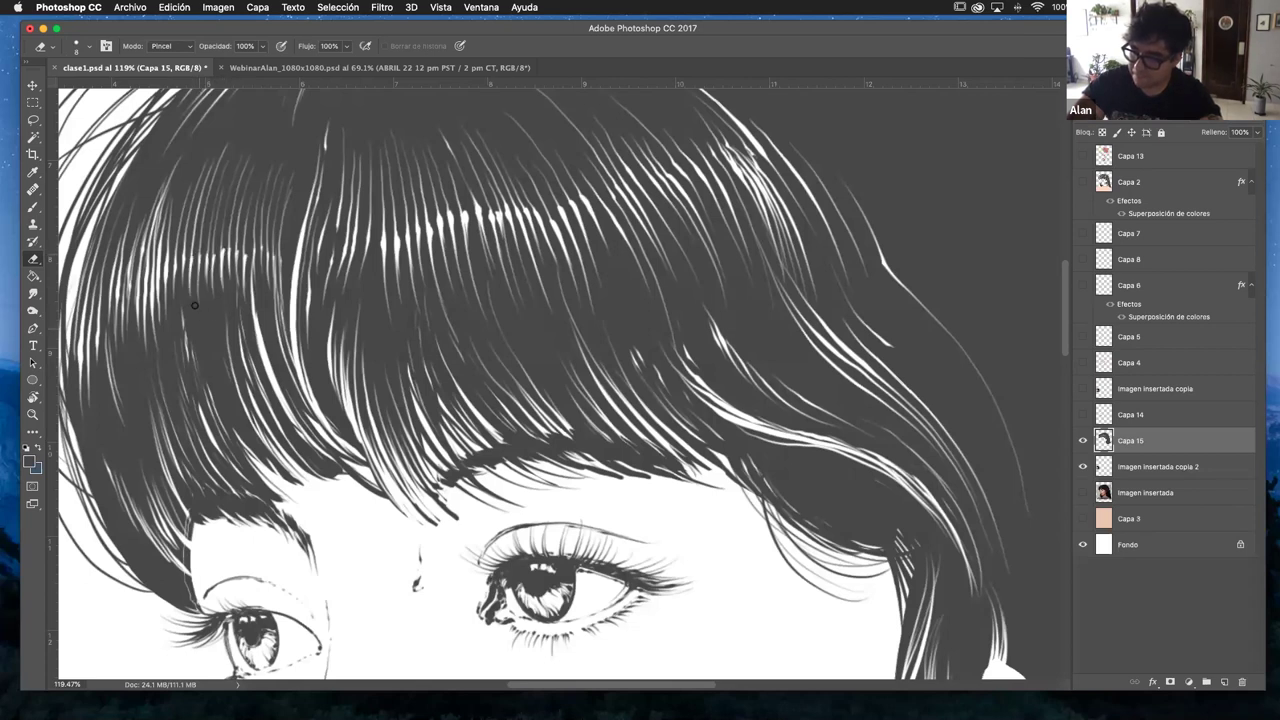
mouse_move(183, 258)
left_mouse_down()
mouse_move(170, 285)
mouse_move(180, 363)
mouse_move(195, 355)
left_mouse_up()
left_click(32, 414)
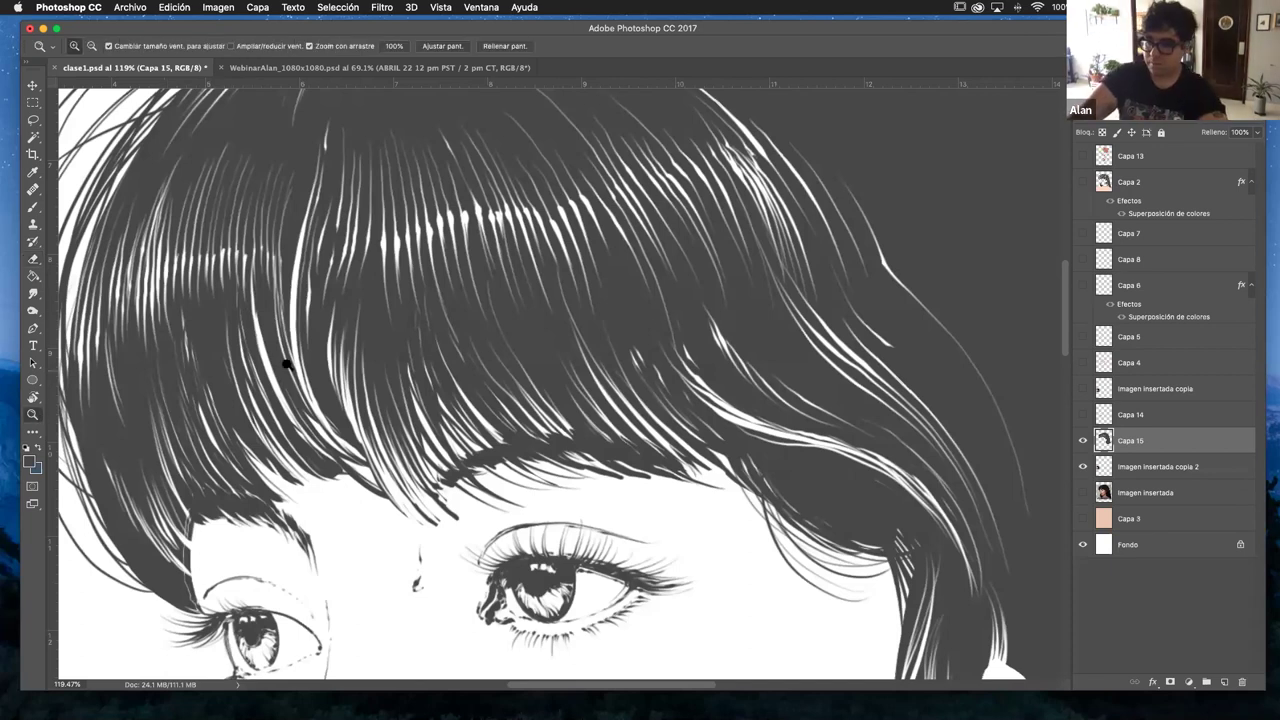
left_click_drag(725, 311, 689, 308)
left_click_drag(698, 368, 440, 350)
left_click_drag(785, 352, 697, 353)
key("r")
key("Escape")
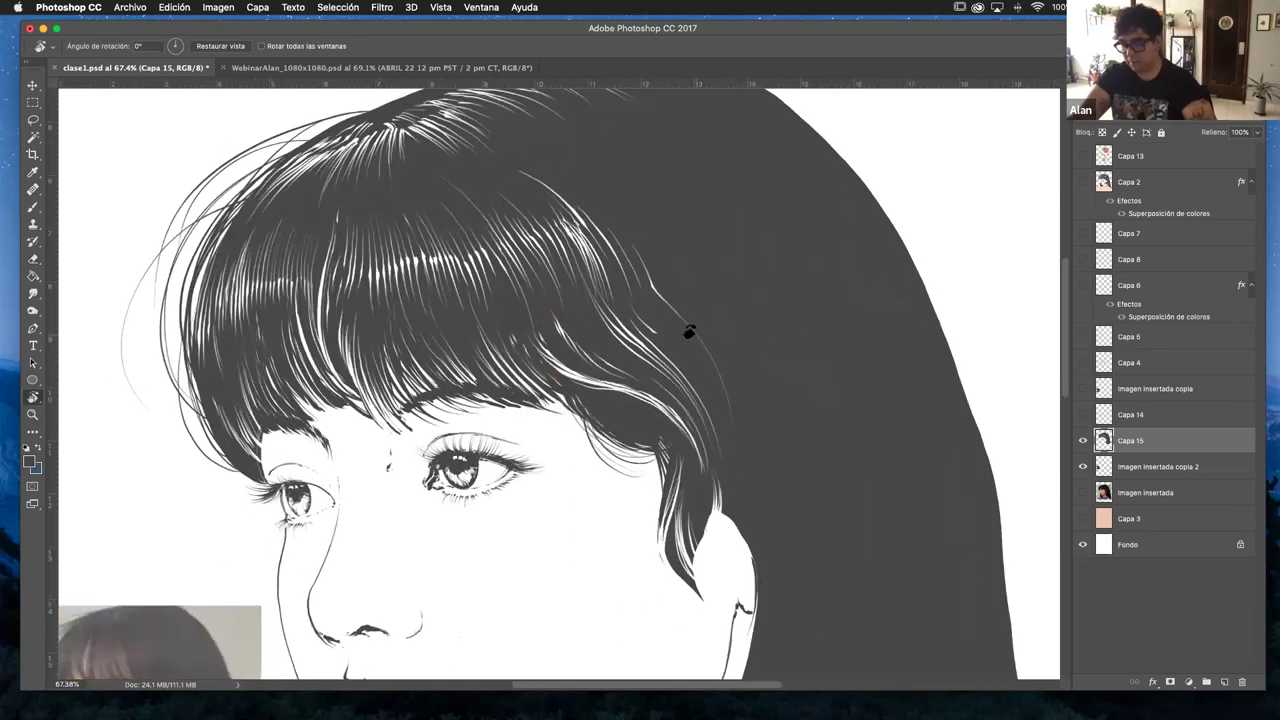
- Try painting short white highlight strands with the Brush behind the temple end of the fringe highlights
key("b")
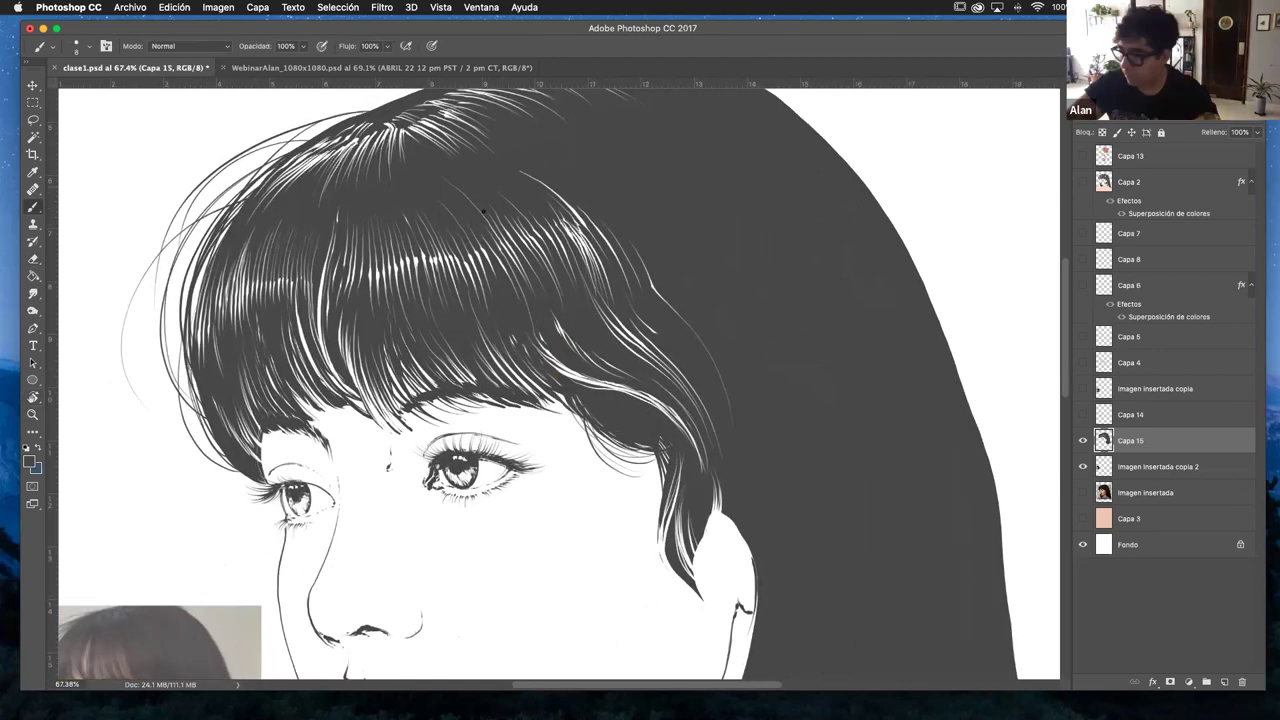
left_click(39, 448)
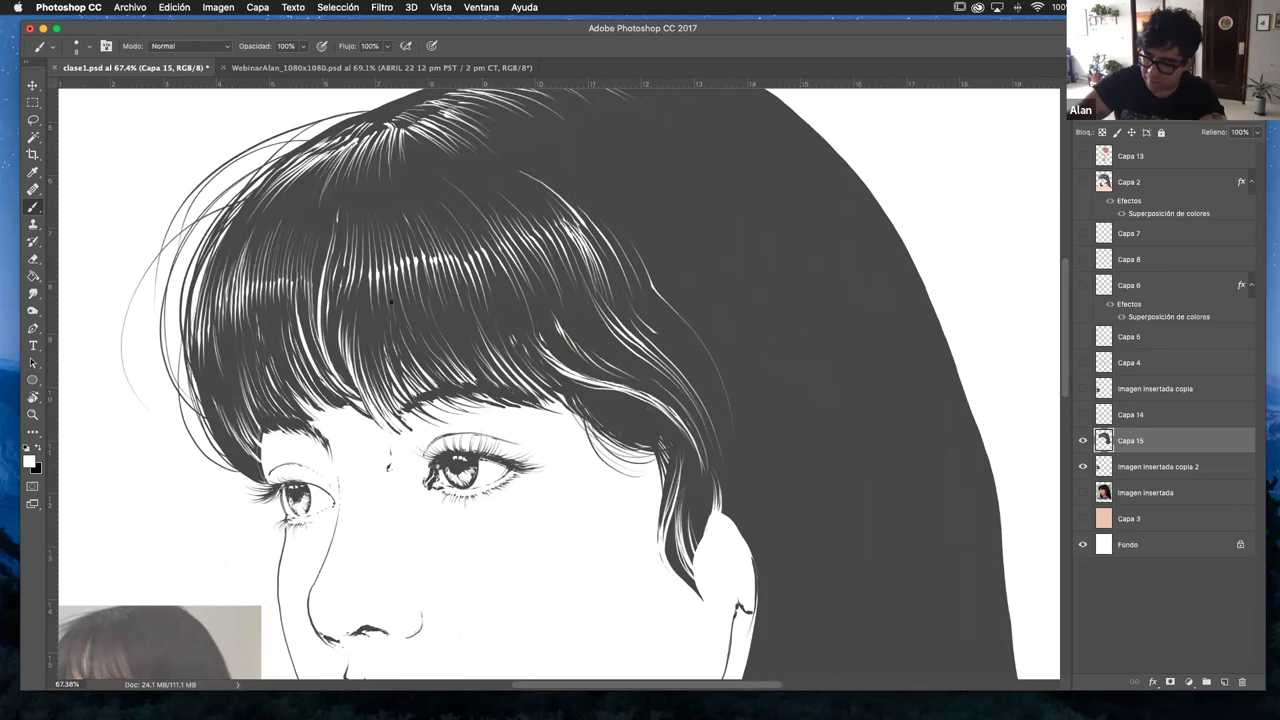
left_click_drag(600, 240, 648, 284)
left_click_drag(609, 218, 656, 286)
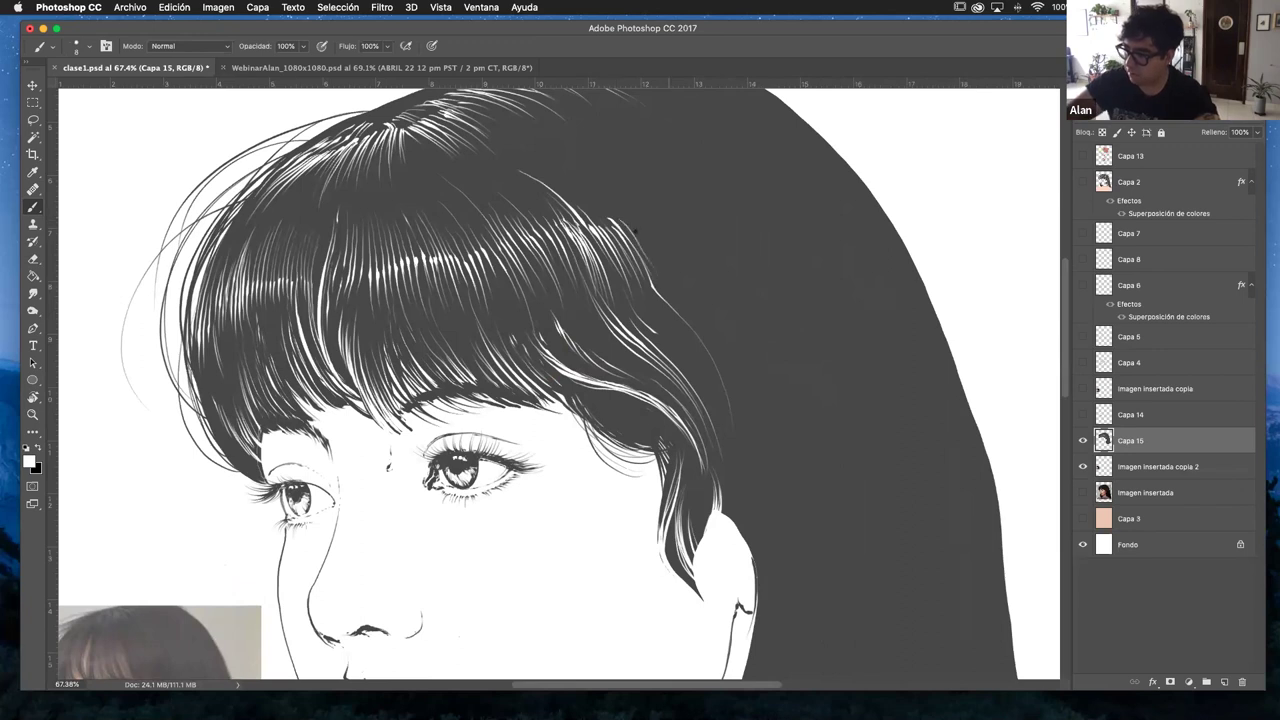
- Show the peach background layer Capa 3 behind the portrait
left_click_drag(698, 523, 679, 378)
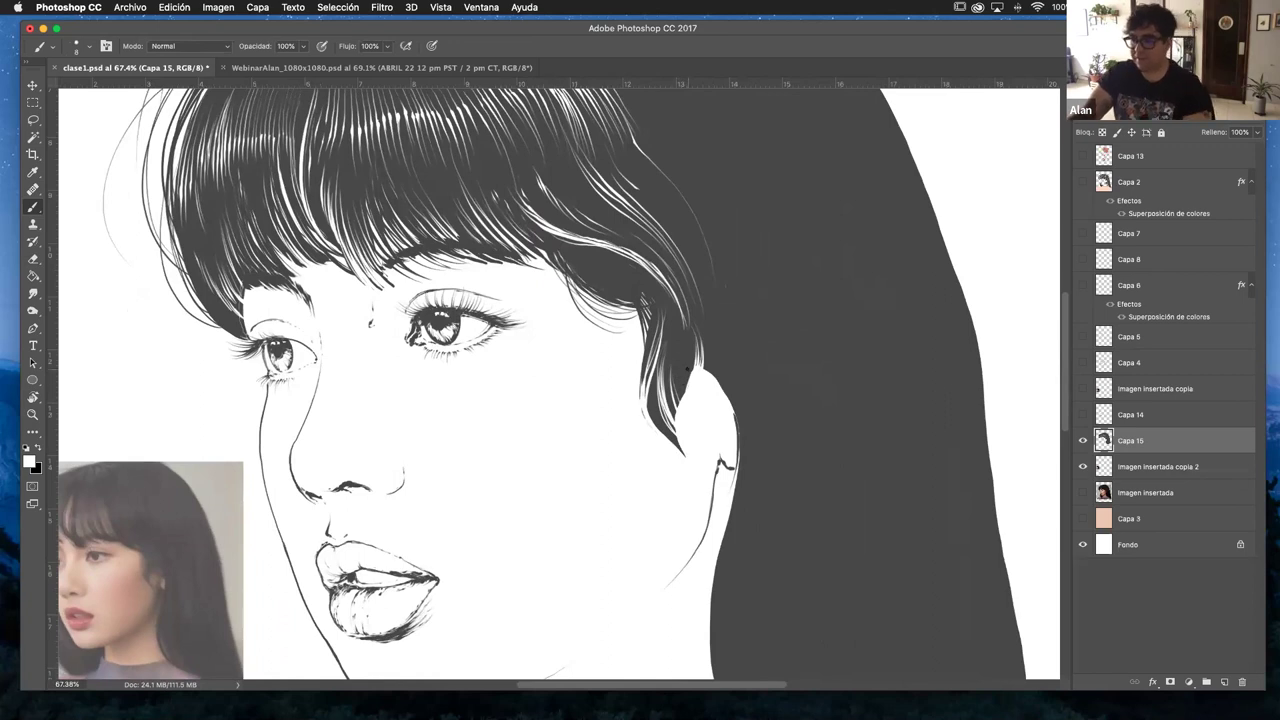
left_click_drag(666, 451, 503, 420)
left_click(1080, 517)
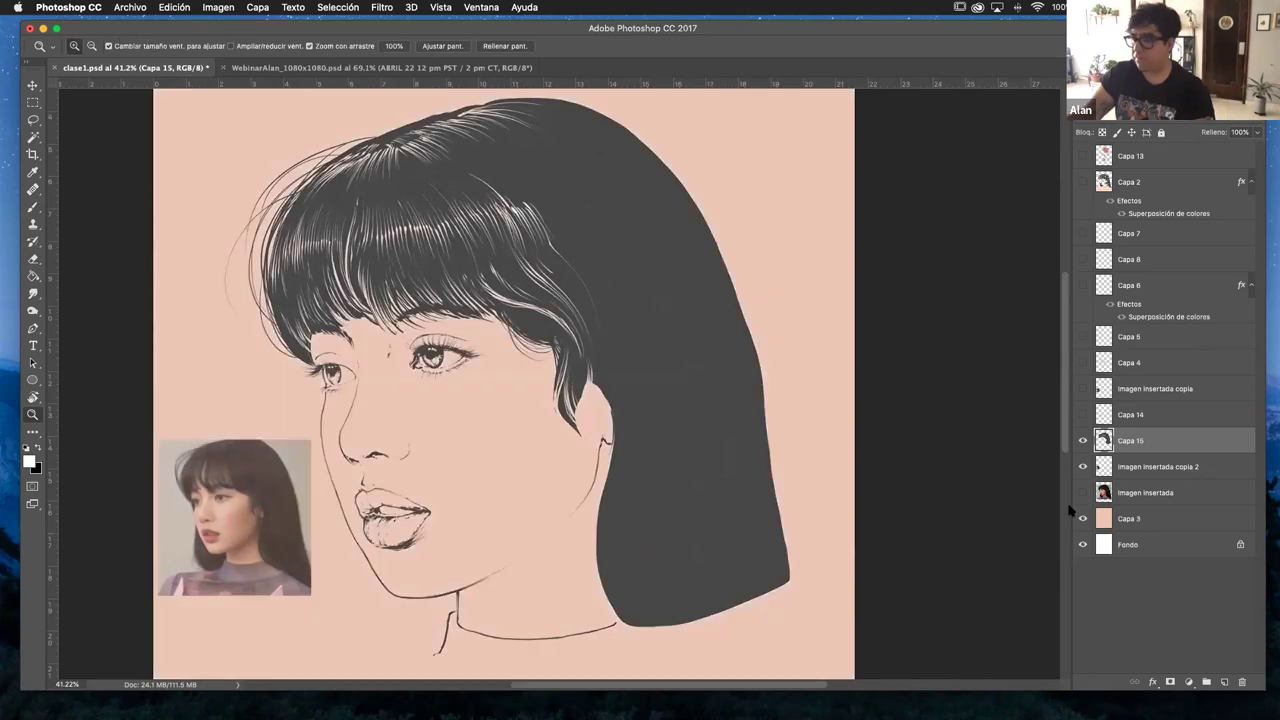
- Erase short curved highlight strands into the dark hair behind the temple, extending the fringe's highlight band backward
left_click_drag(524, 204, 700, 340)
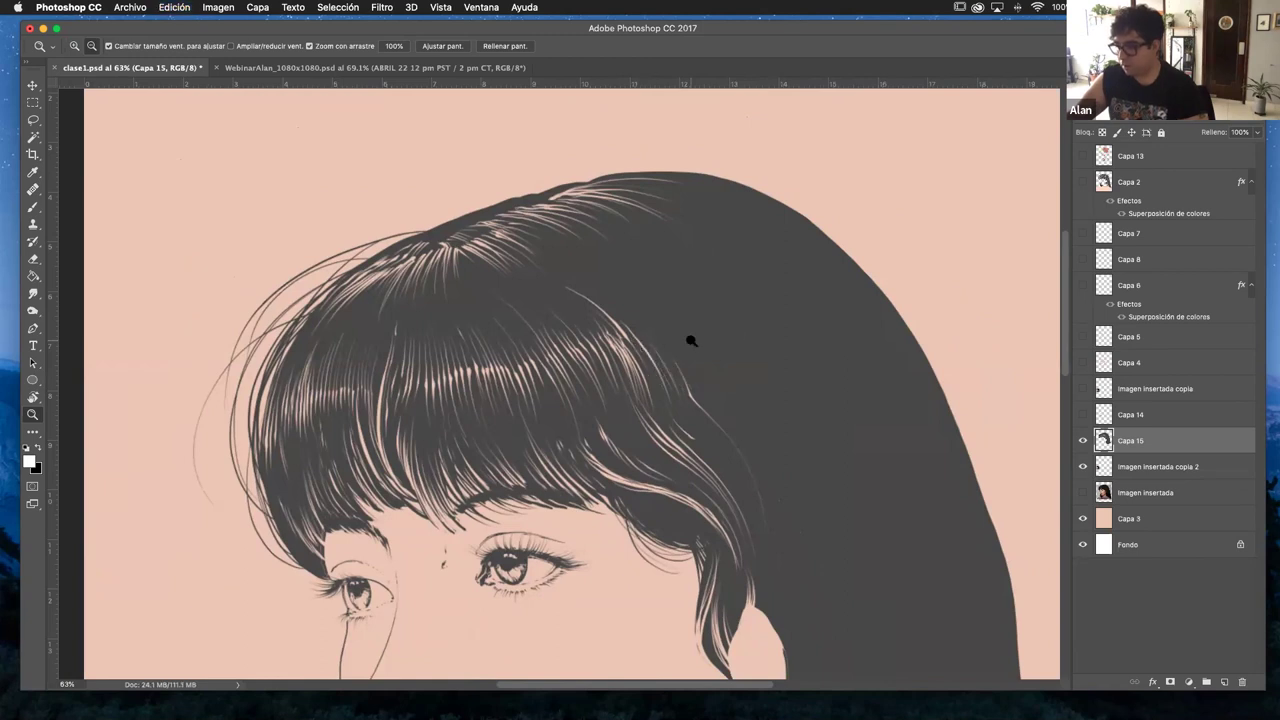
key("e")
left_click_drag(641, 340, 670, 381)
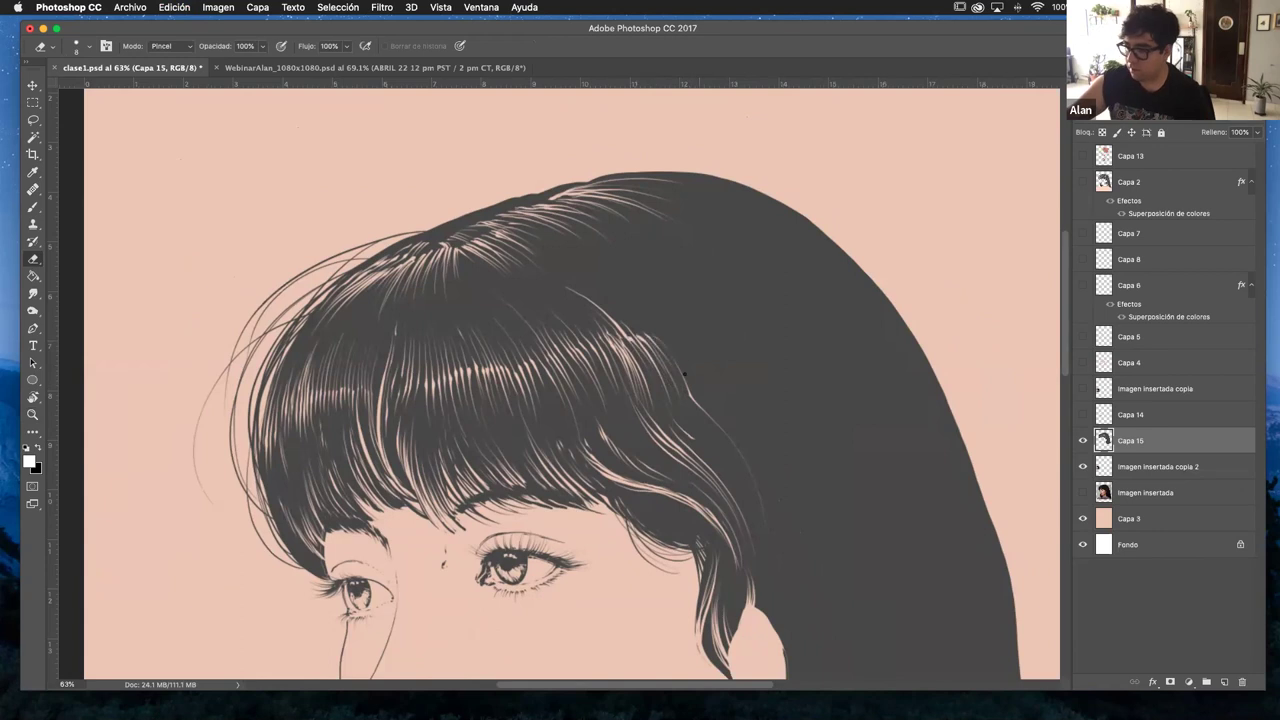
left_click_drag(658, 338, 707, 424)
left_click_drag(678, 355, 712, 430)
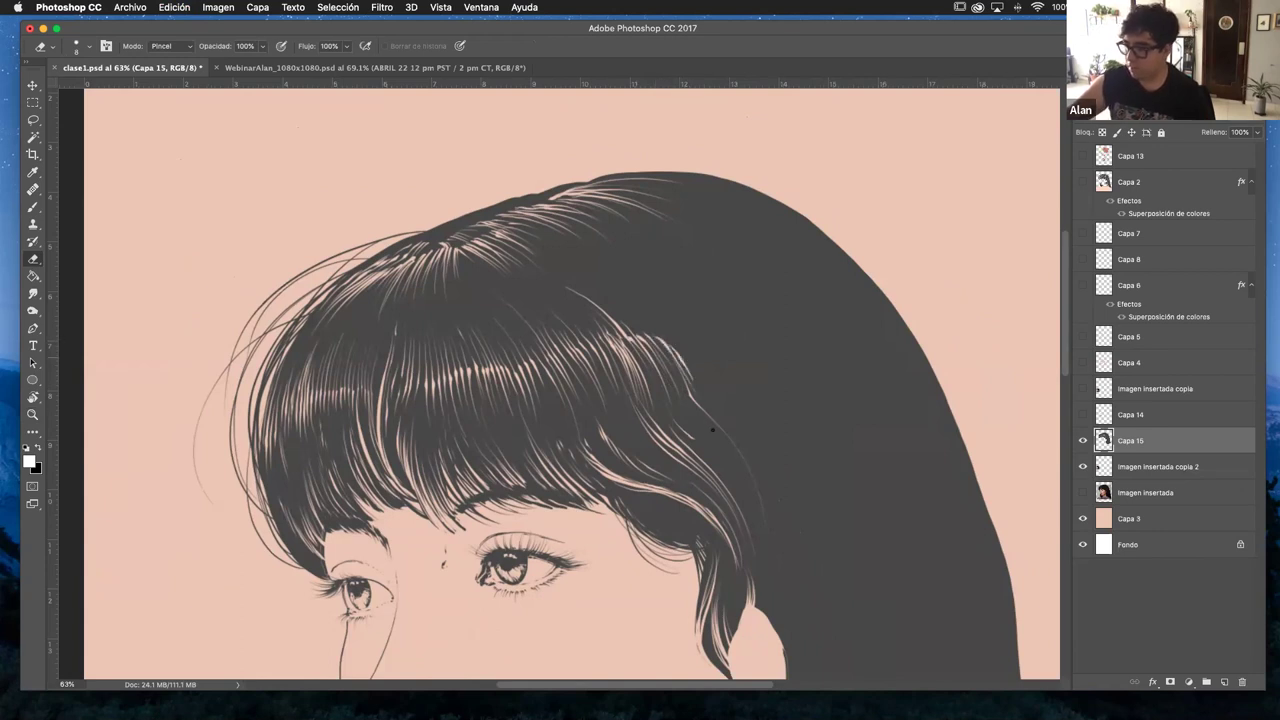
left_click_drag(672, 344, 712, 378)
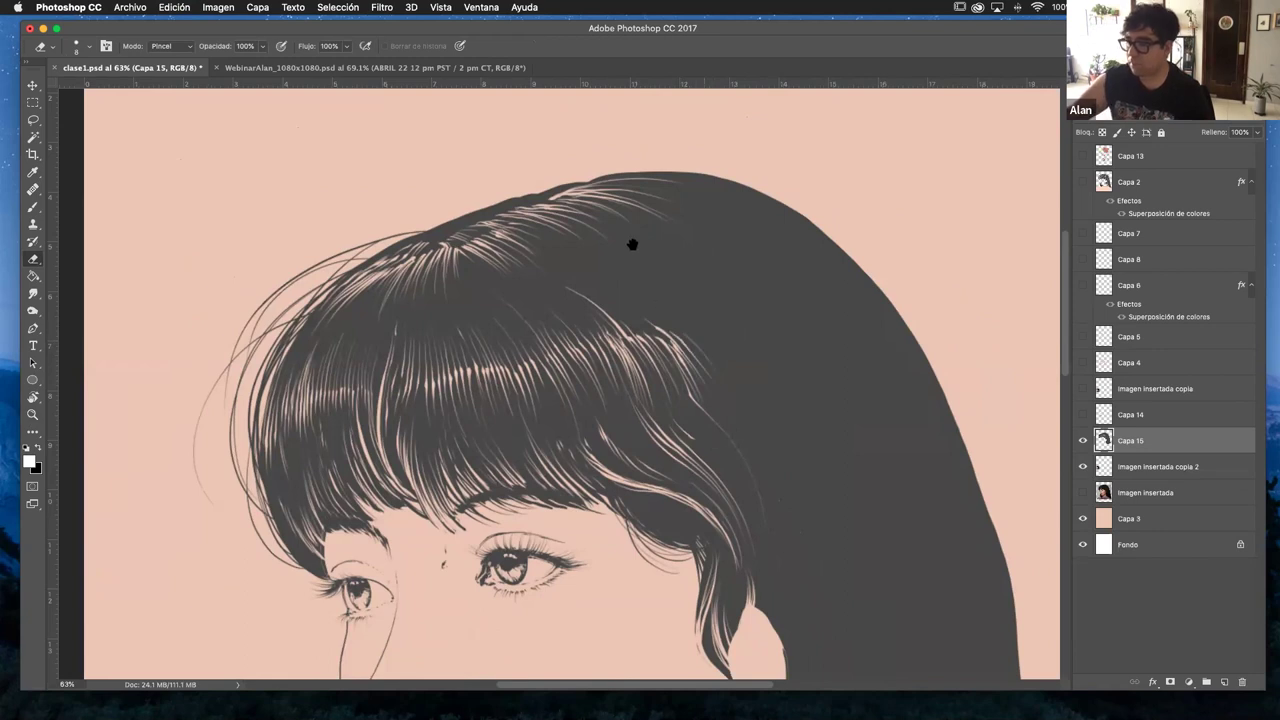
- Show the reference photo layer Imagen insertada beneath the line art
scroll(640, 252, "down", 3)
scroll(640, 252, "right", 1)
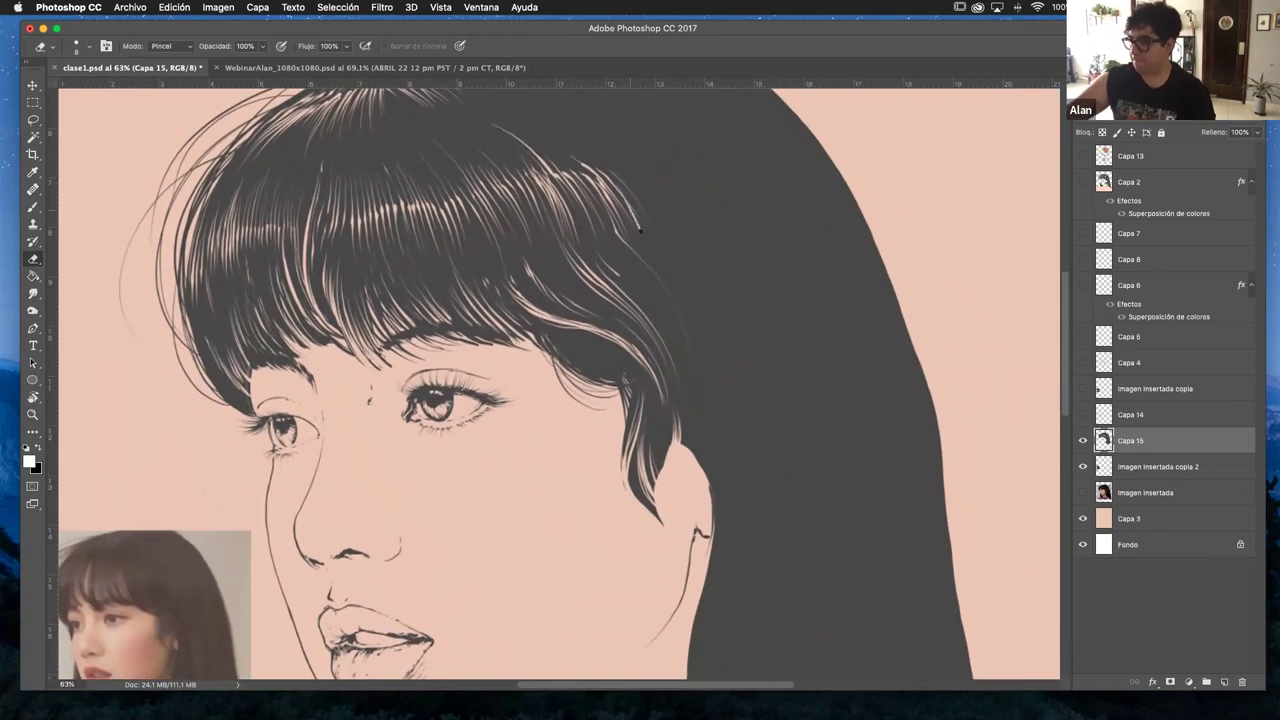
scroll(680, 246, "down", 4)
left_click(32, 414)
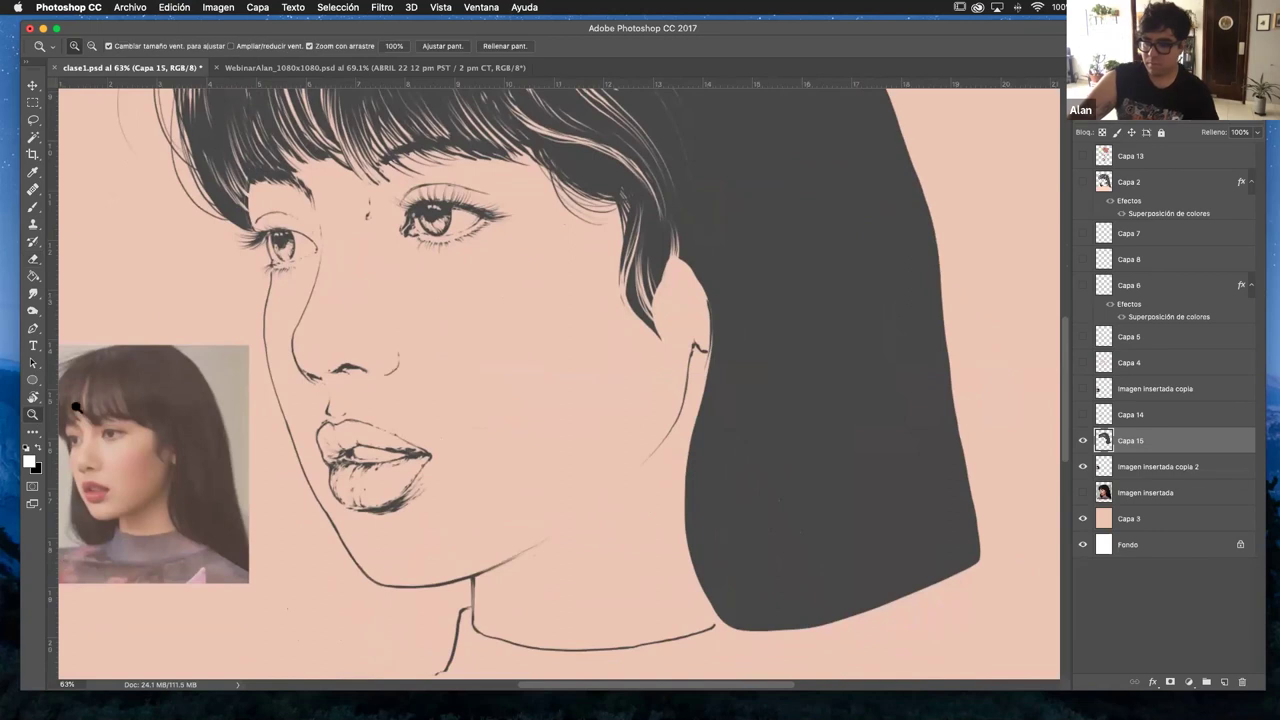
mouse_move(564, 414)
left_mouse_down()
mouse_move(677, 423)
mouse_move(626, 331)
mouse_move(634, 429)
left_mouse_up()
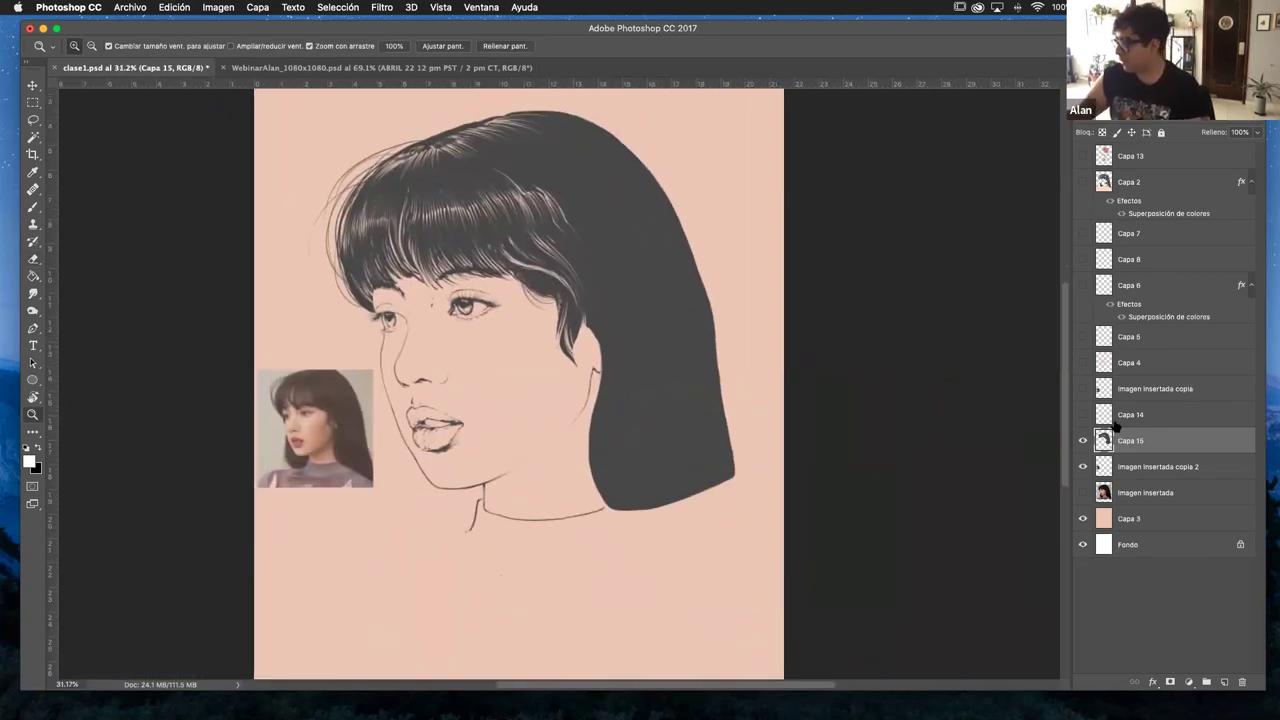
left_click(1082, 492)
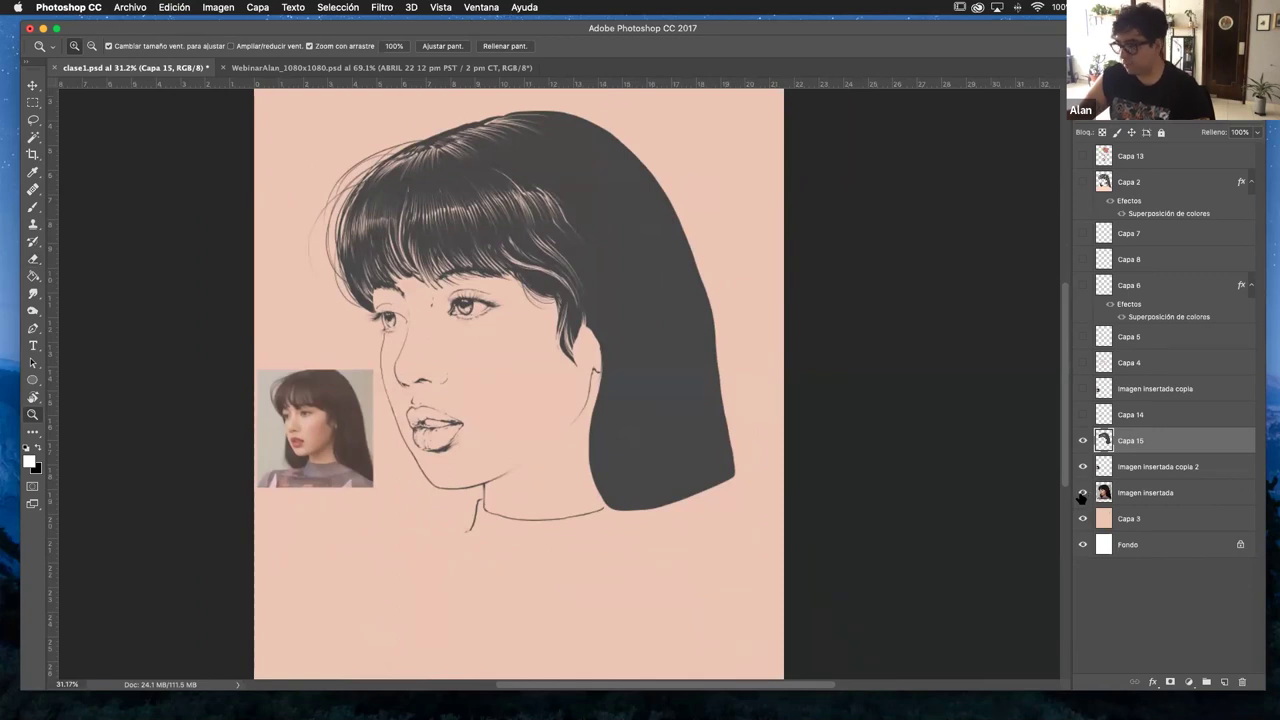
- Set the Brush's foreground colour to the hair's dark grey, 494949, for inking the neck and shoulder area
scroll(521, 547, "up", 2)
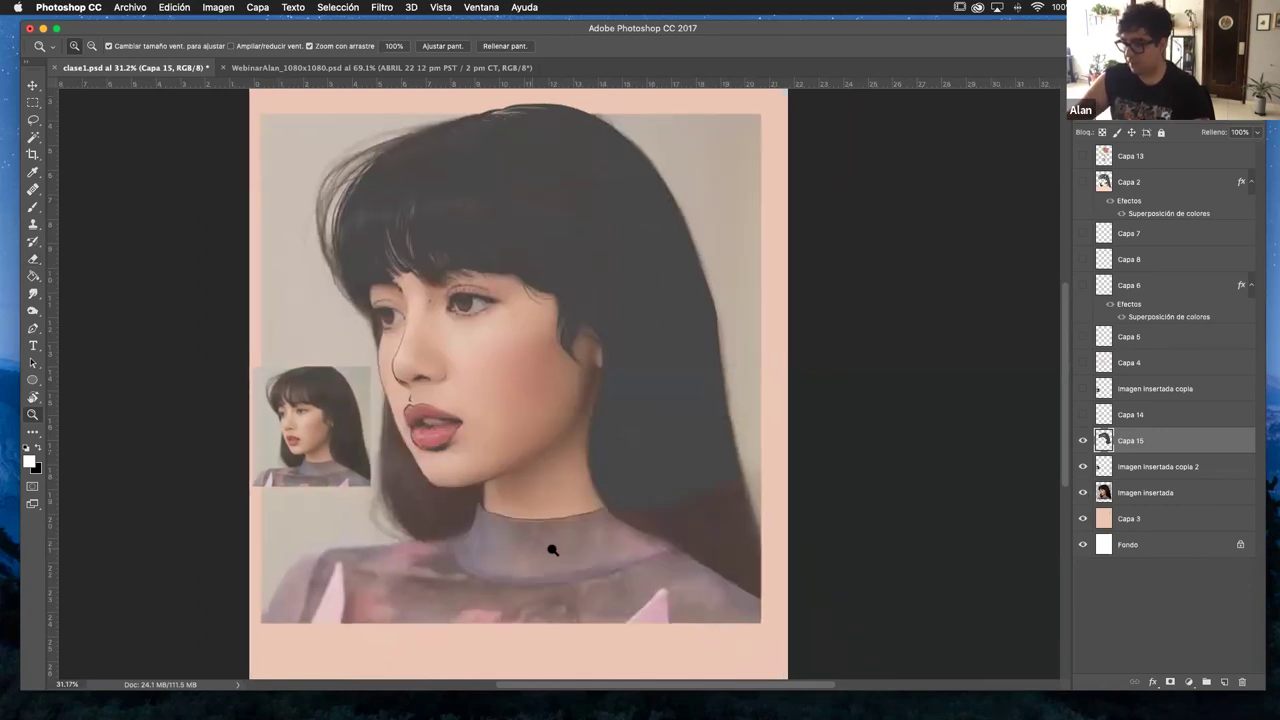
scroll(640, 409, "down", 1)
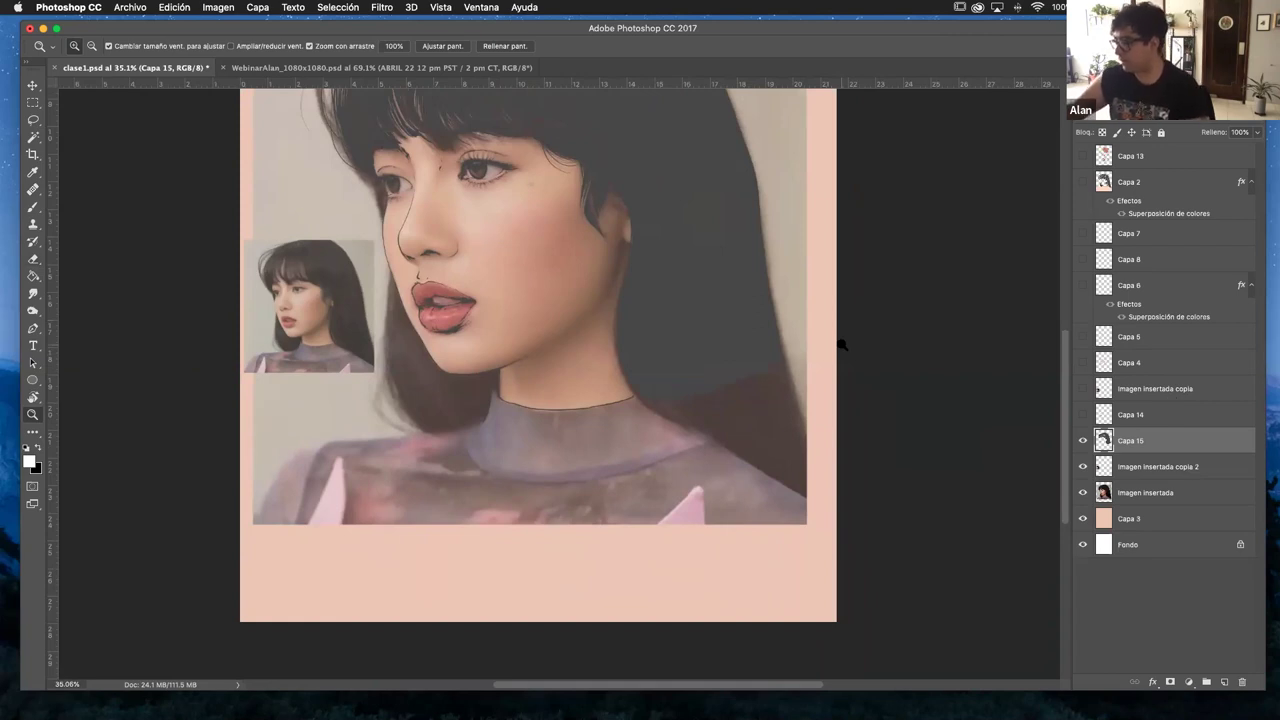
left_click(34, 121)
left_click(33, 416)
left_click_drag(431, 440, 523, 400)
key("b")
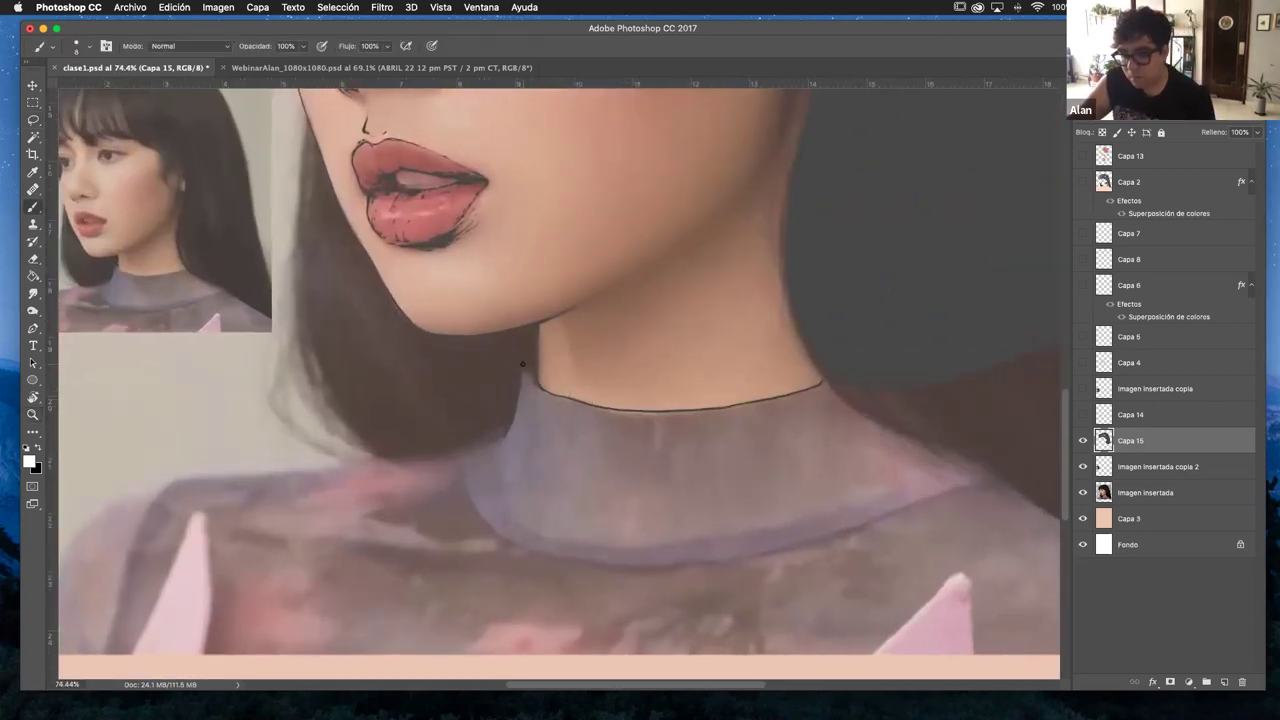
left_click(30, 461)
left_click(884, 209)
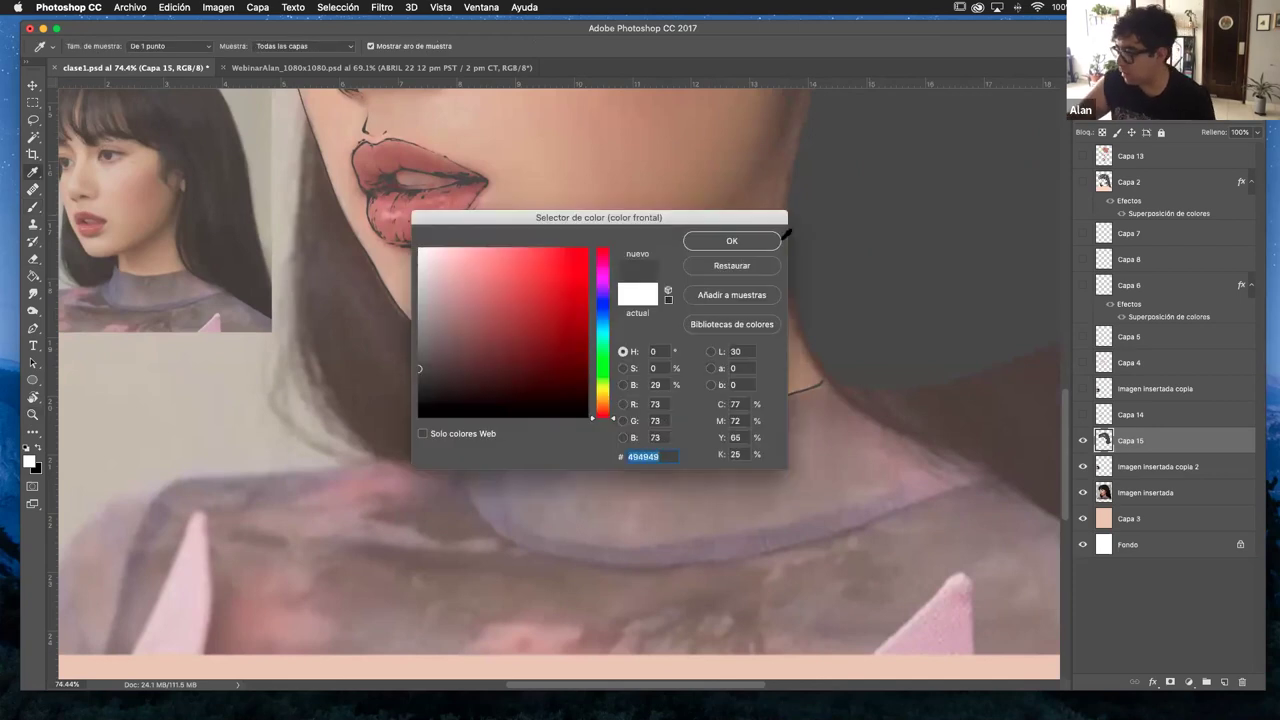
key("Return")
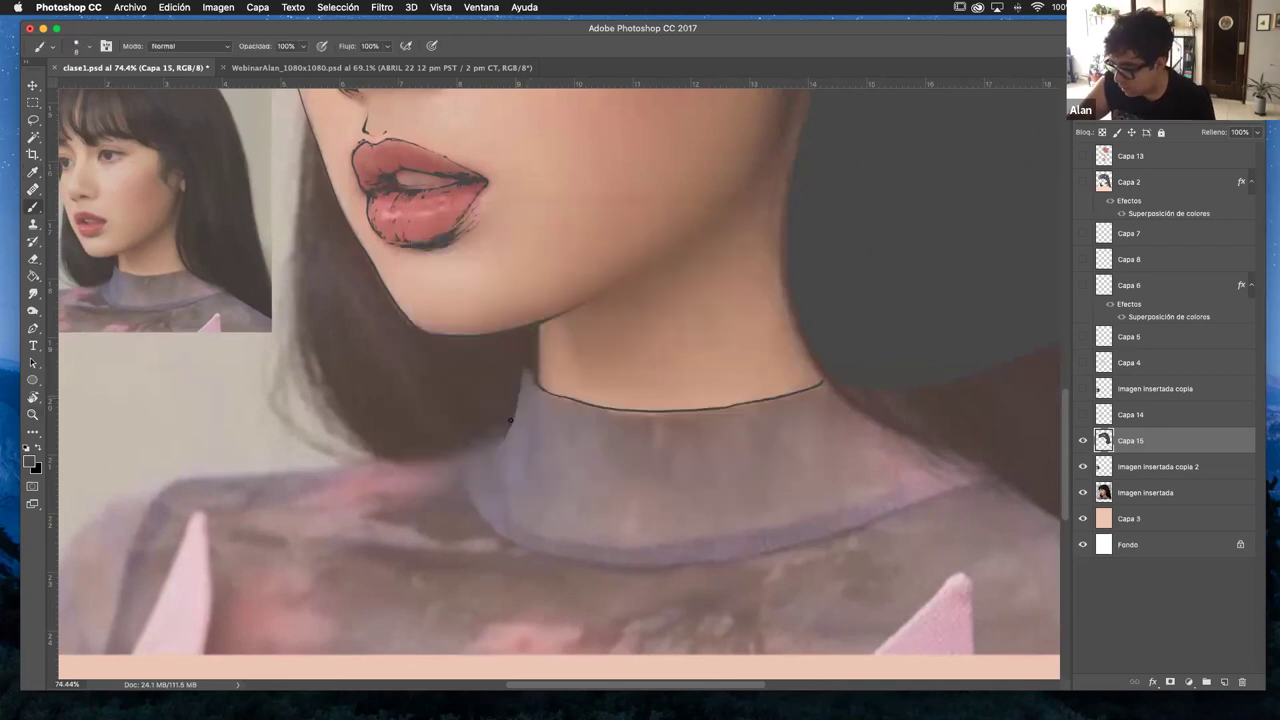
- Trace the shoulder outline over the photo from the base of the collar out to the canvas edge
mouse_move(397, 458)
left_mouse_down()
mouse_move(176, 475)
mouse_move(110, 504)
left_mouse_up()
mouse_move(444, 394)
left_mouse_down()
mouse_move(614, 303)
mouse_move(785, 239)
left_mouse_up()
mouse_move(466, 338)
left_mouse_down()
mouse_move(424, 372)
mouse_move(356, 480)
left_mouse_up()
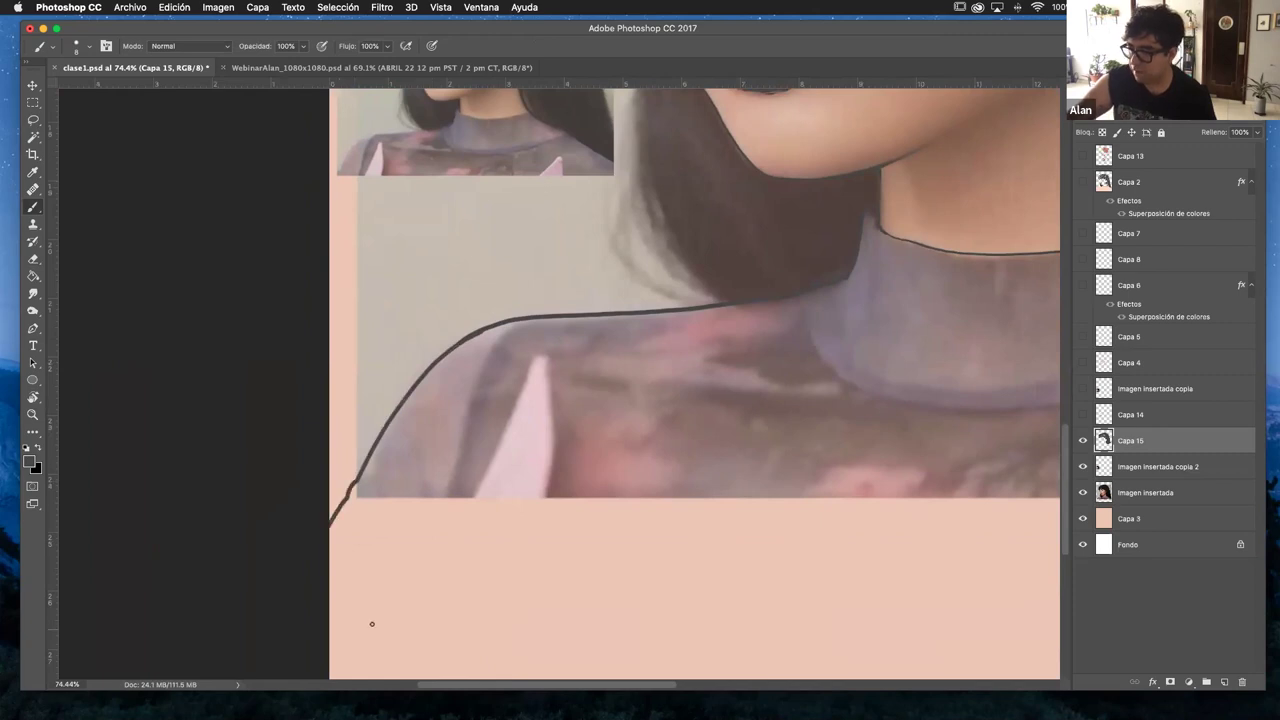
- Extend the outer contour of the long hair behind the neck down to the canvas edge
scroll(360, 391, "right", 10)
scroll(360, 391, "up", 5)
left_click_drag(661, 332, 610, 319)
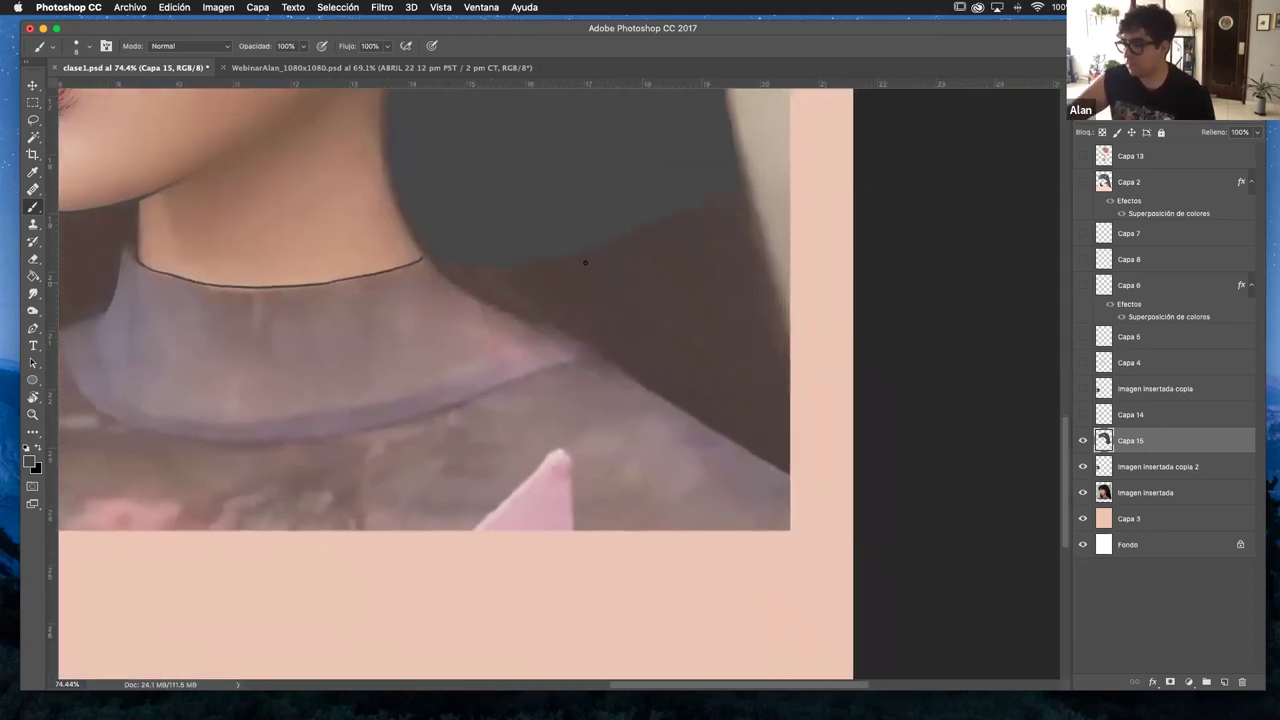
left_click_drag(778, 305, 851, 490)
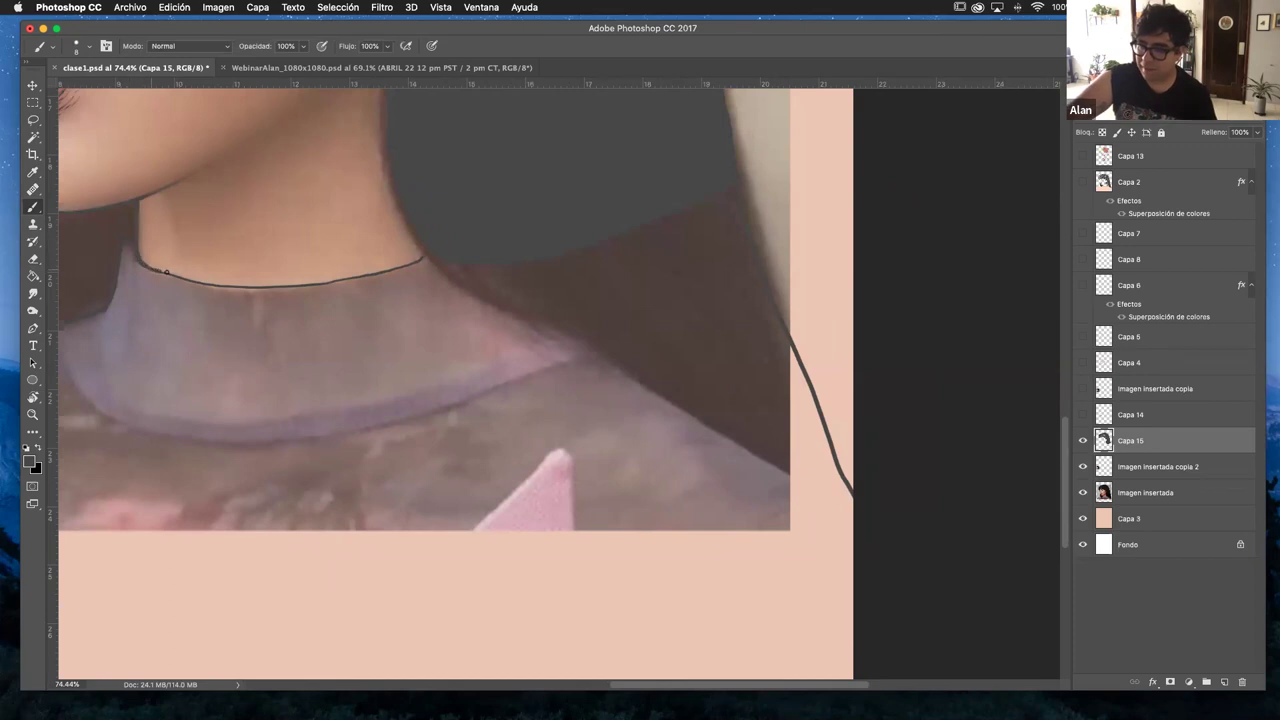
- Hide the Imagen insertada photo and fill the enclosed torso and lower hair area with dark grey
left_click(32, 415)
mouse_move(648, 412)
left_mouse_down()
mouse_move(614, 394)
mouse_move(560, 326)
mouse_move(614, 346)
mouse_move(603, 334)
mouse_move(500, 336)
left_mouse_up()
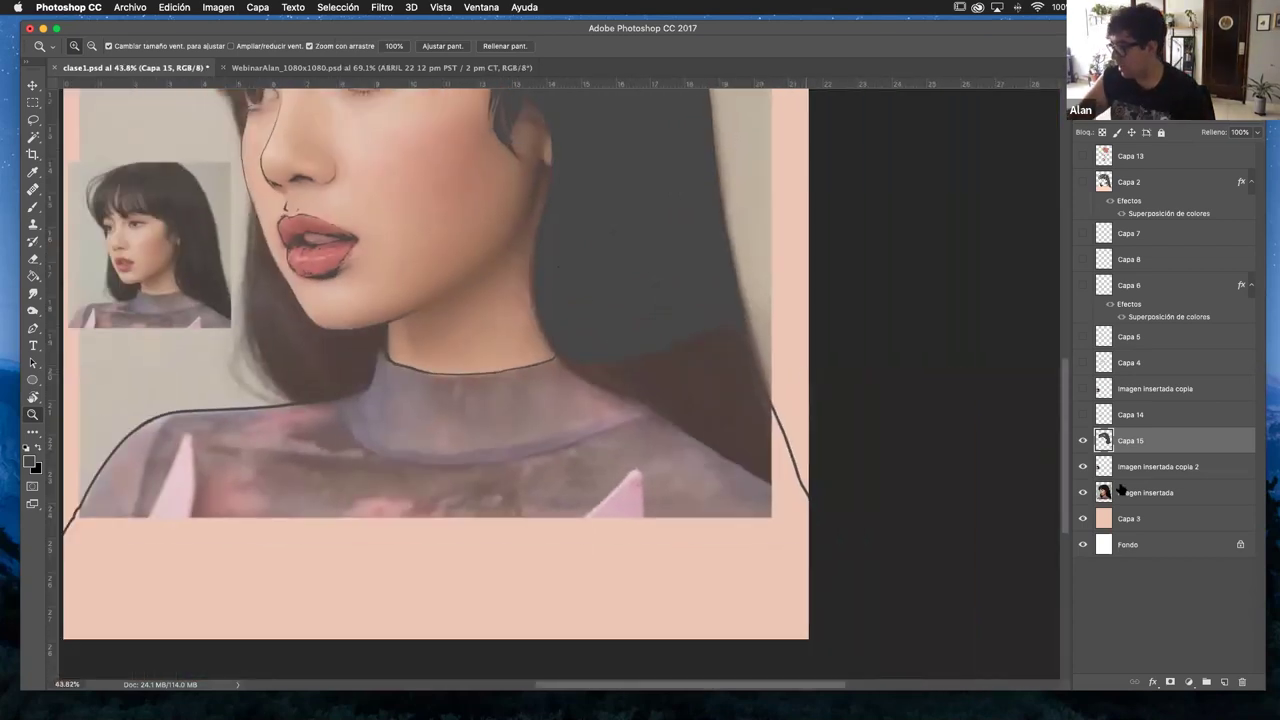
left_click(1082, 492)
left_click_drag(610, 412, 578, 348)
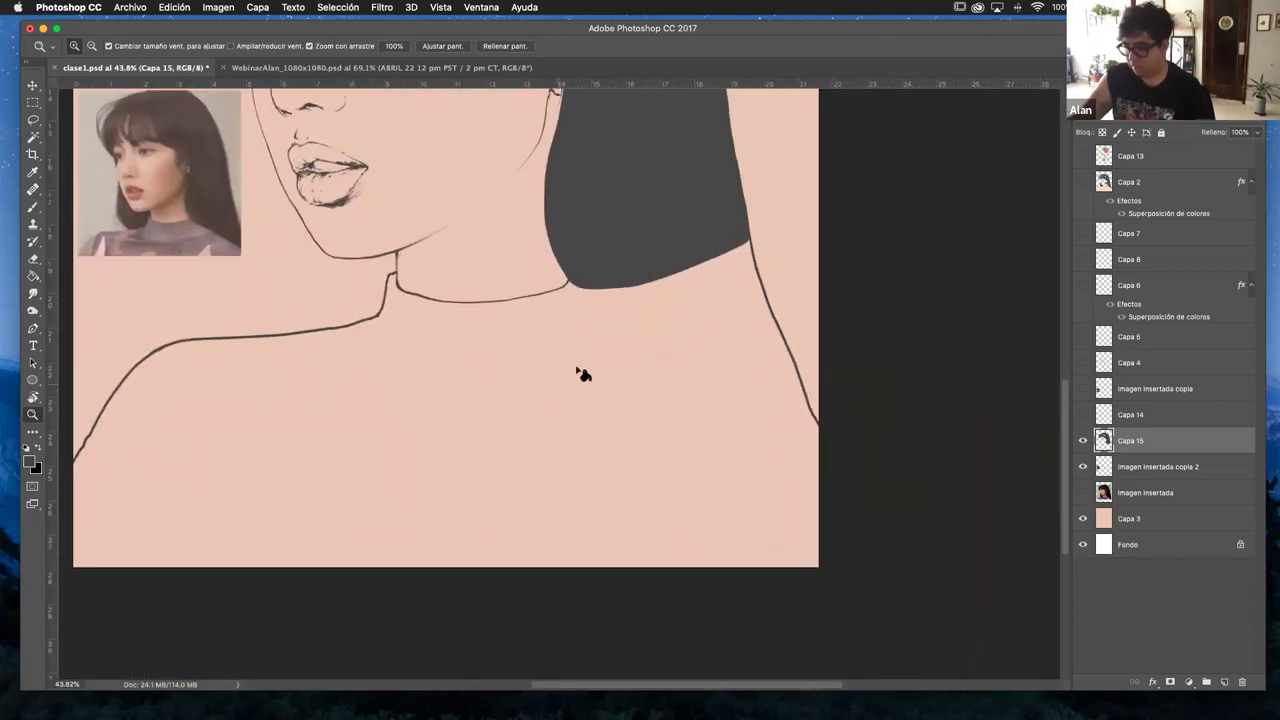
key("g")
left_click(575, 462)
- Paint over the thin unfilled line along the collar side and the upper edge of the shoulder
scroll(267, 395, "up", 1)
key("z")
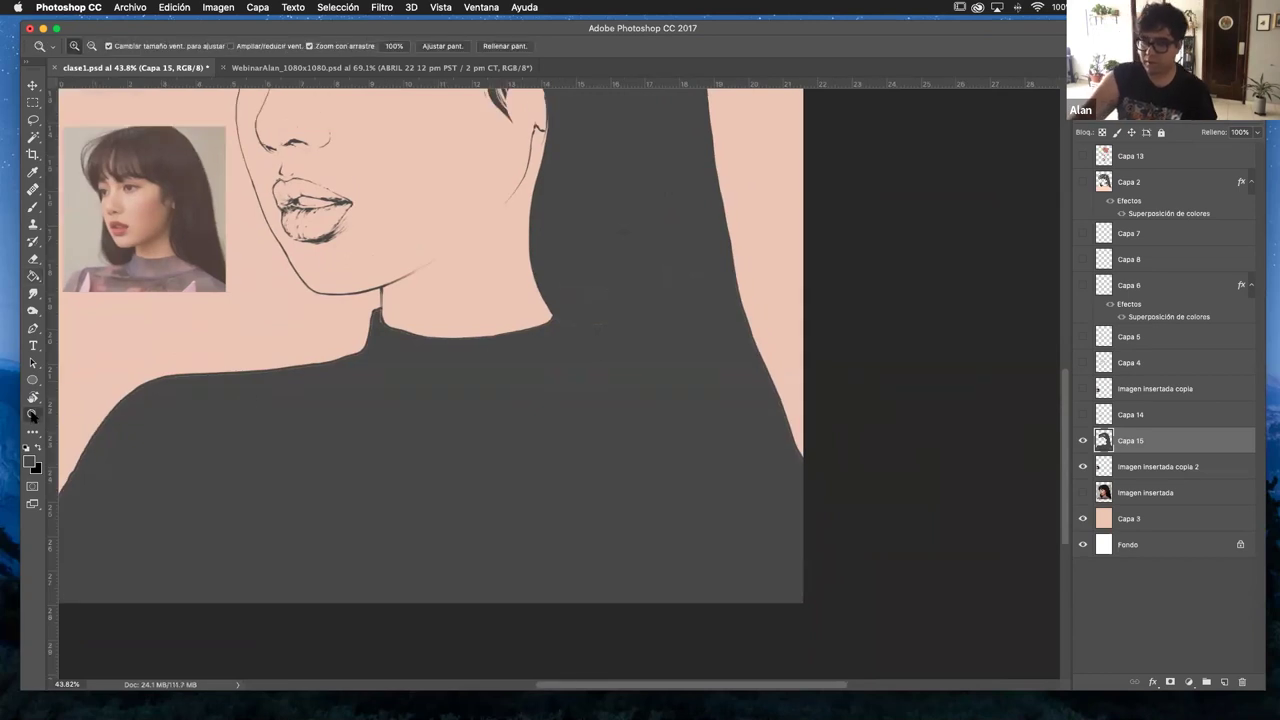
left_click_drag(604, 398, 563, 396)
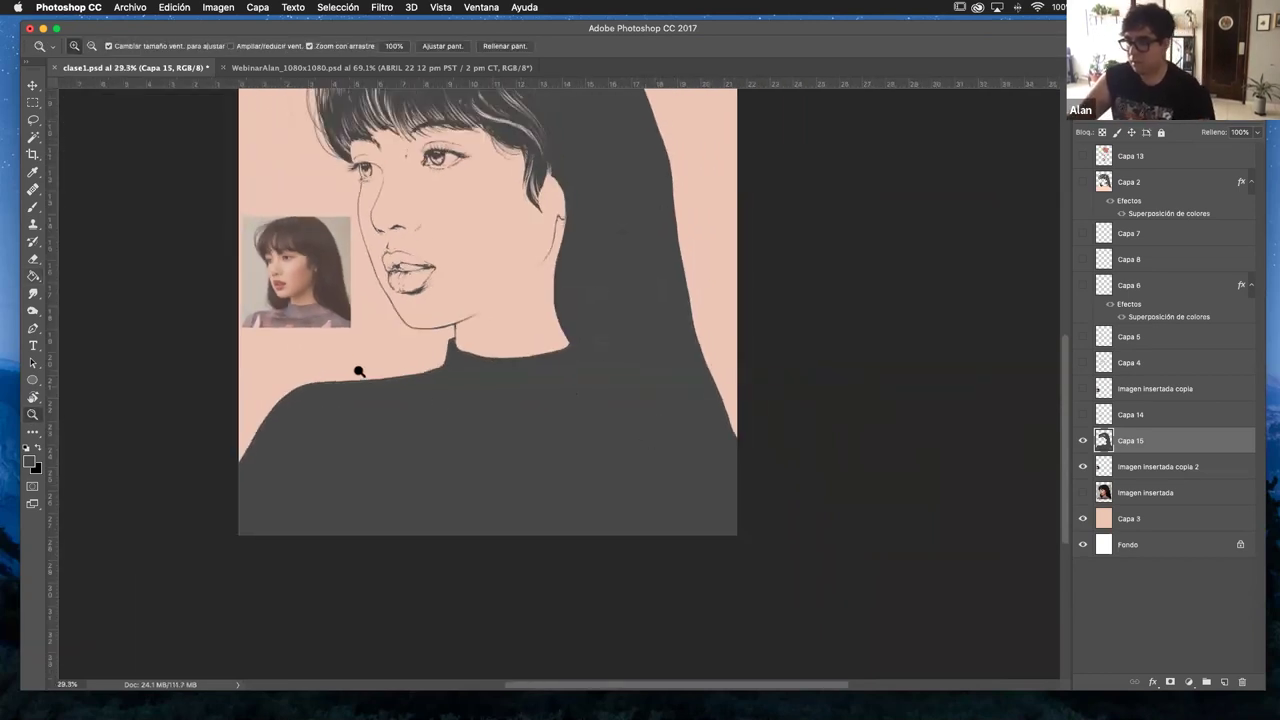
scroll(417, 381, "up", 5)
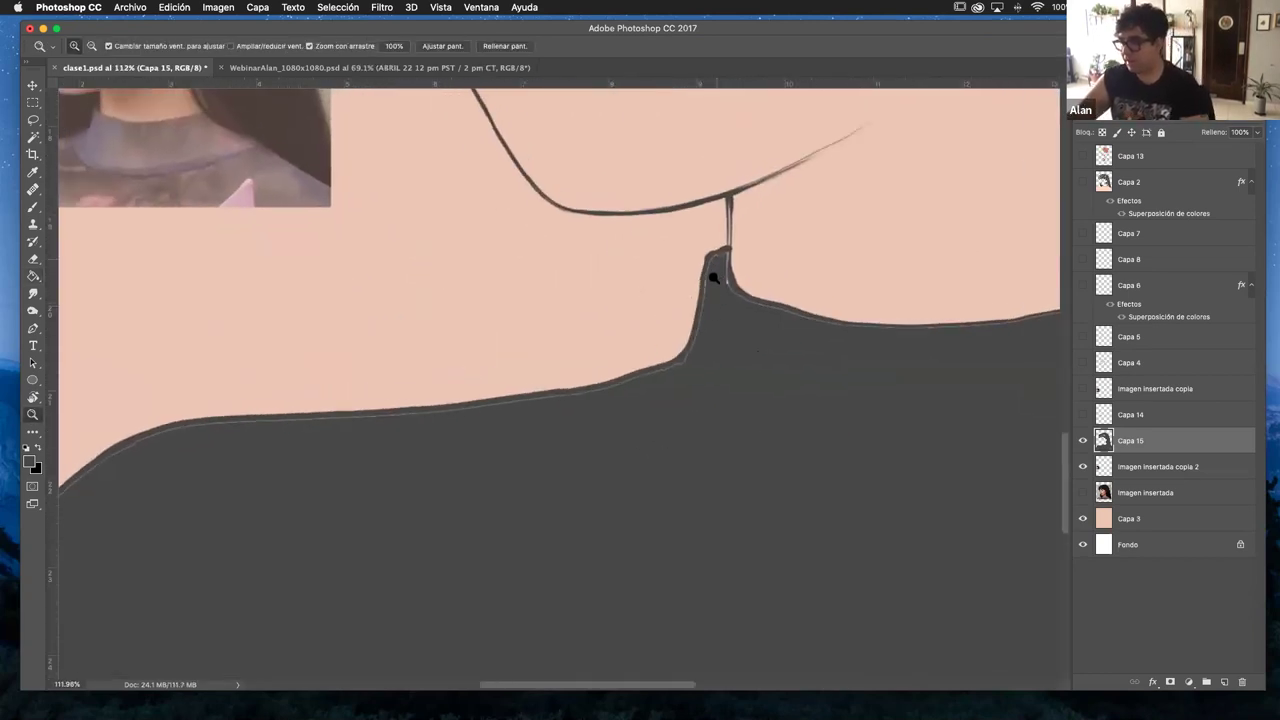
key("b")
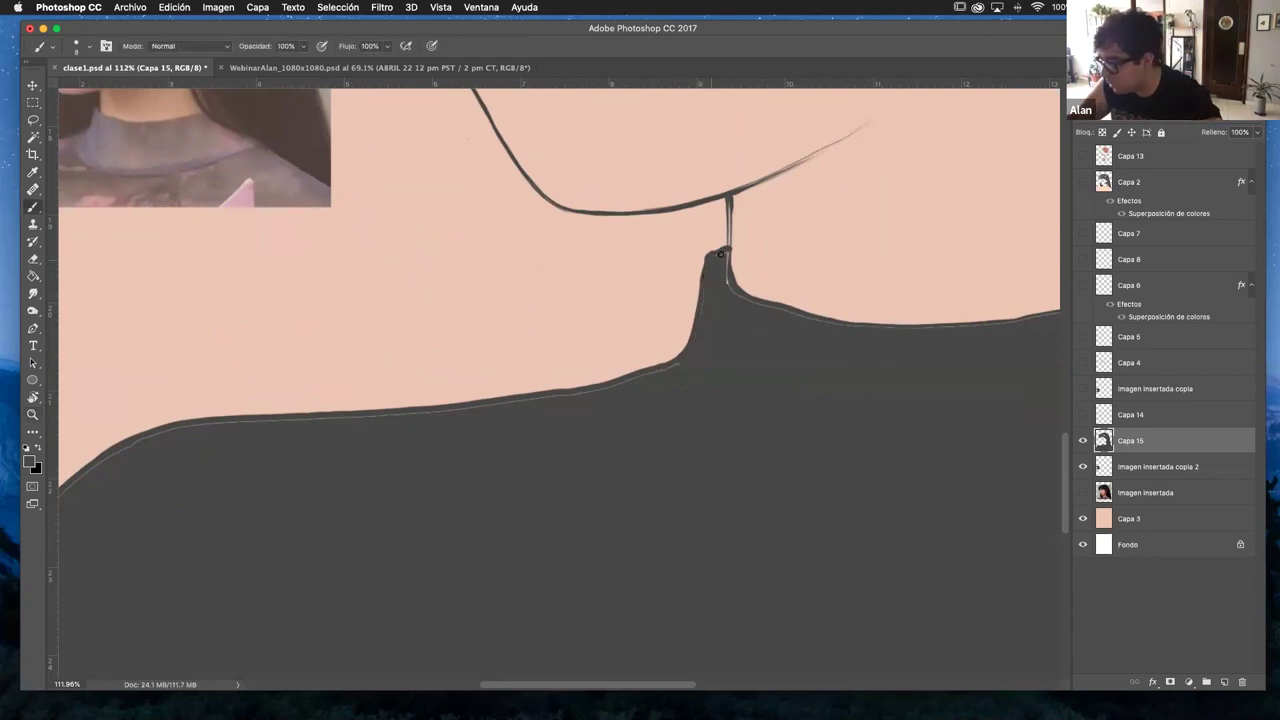
left_click_drag(661, 369, 488, 405)
left_click_drag(351, 414, 280, 419)
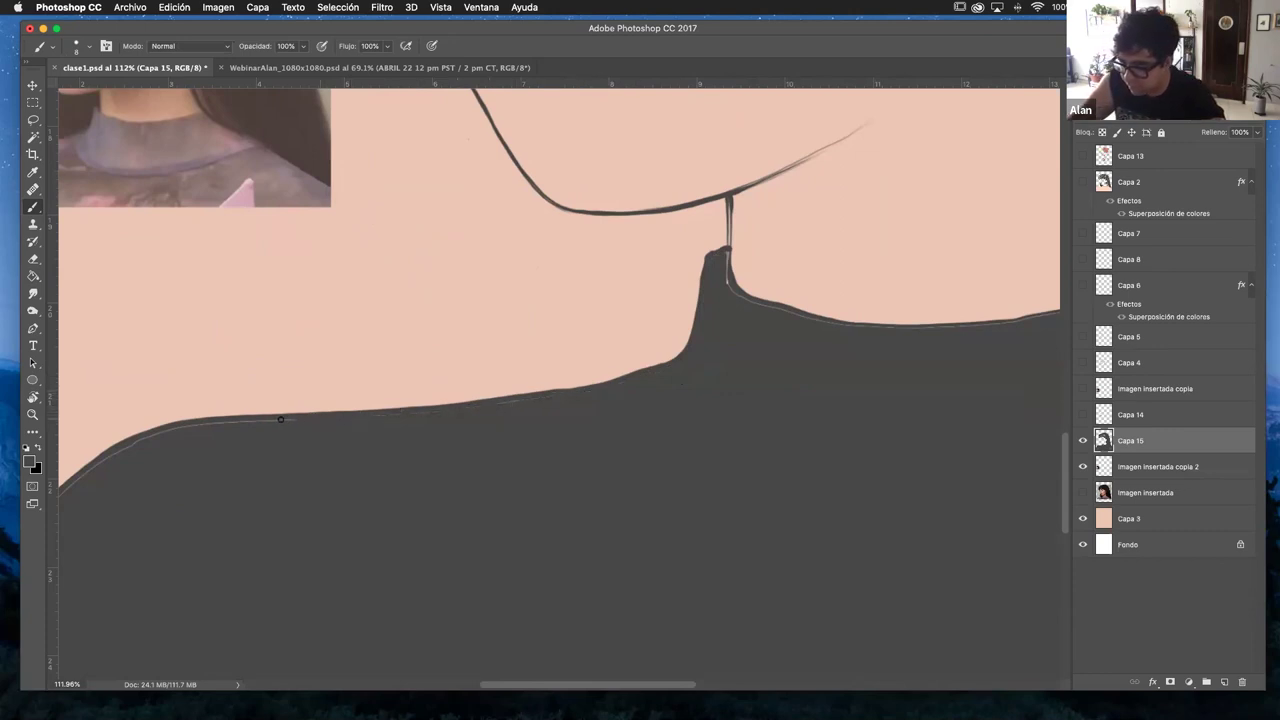
left_click_drag(198, 424, 96, 468)
- Paint over the unfilled gaps down the outer shoulder to the canvas edge and along the neckline
left_click_drag(314, 340, 624, 291)
left_click_drag(314, 517, 280, 577)
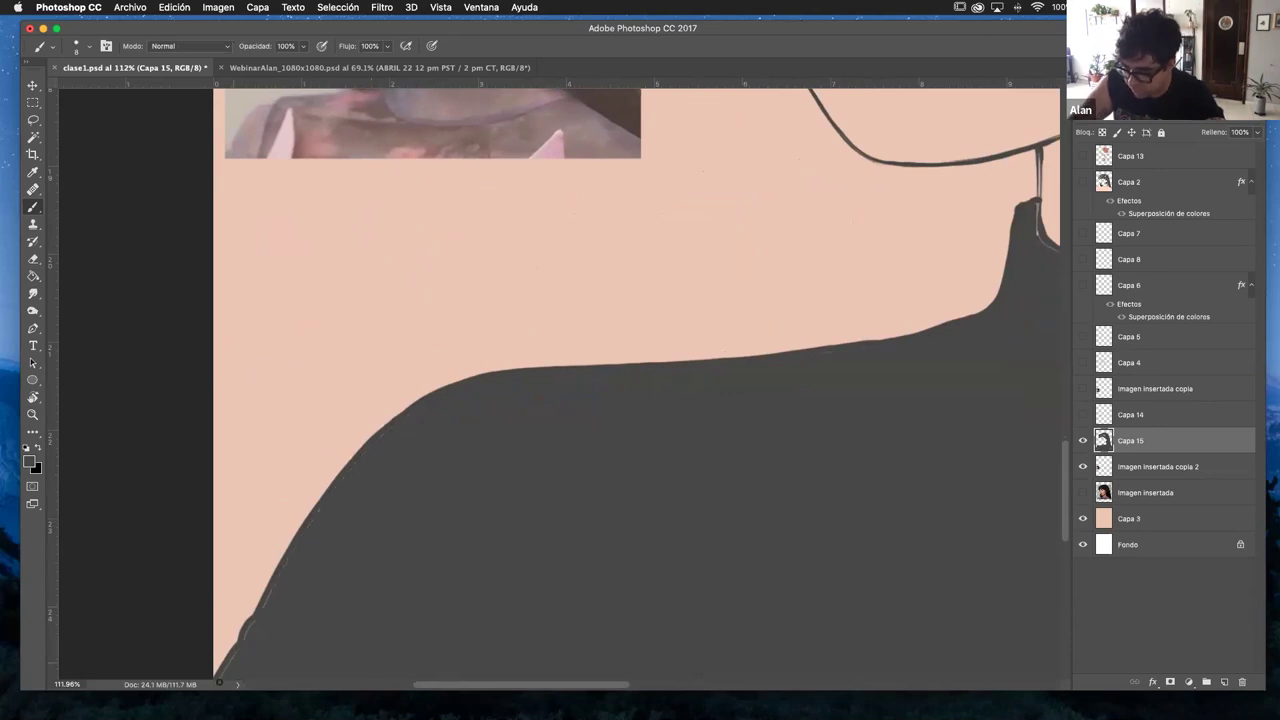
scroll(483, 354, "down", 3)
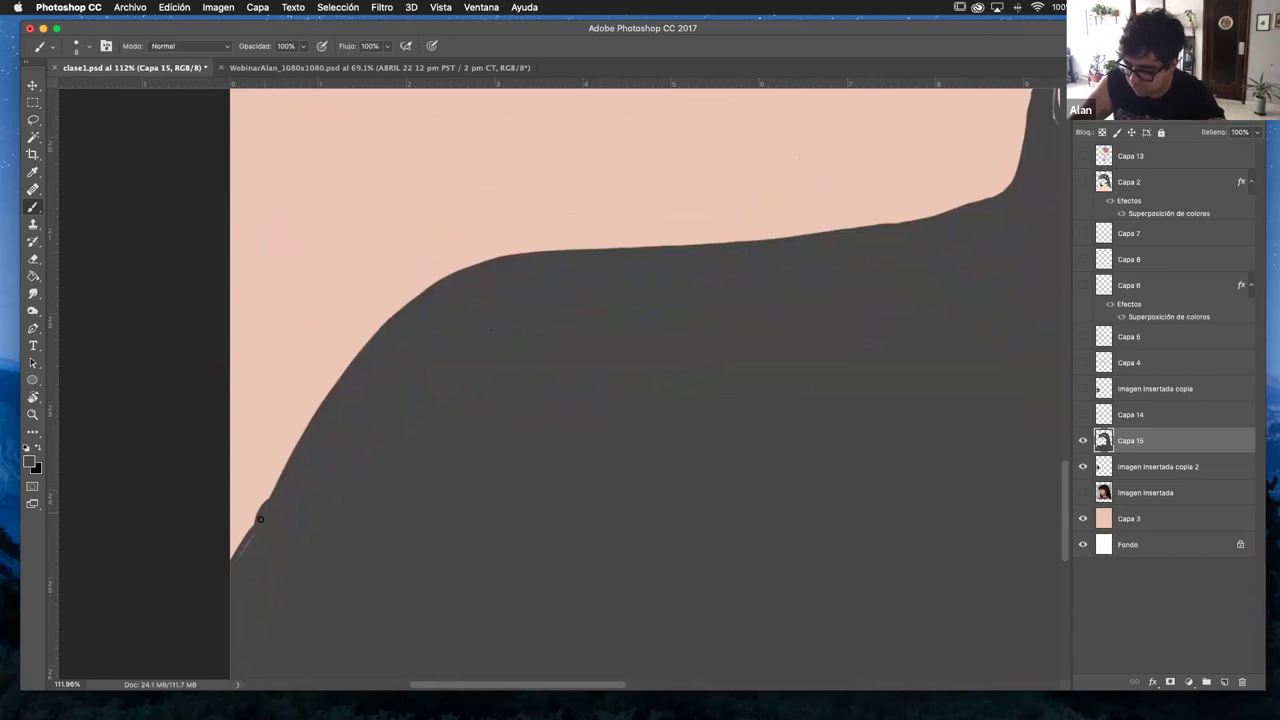
left_click_drag(767, 322, 484, 327)
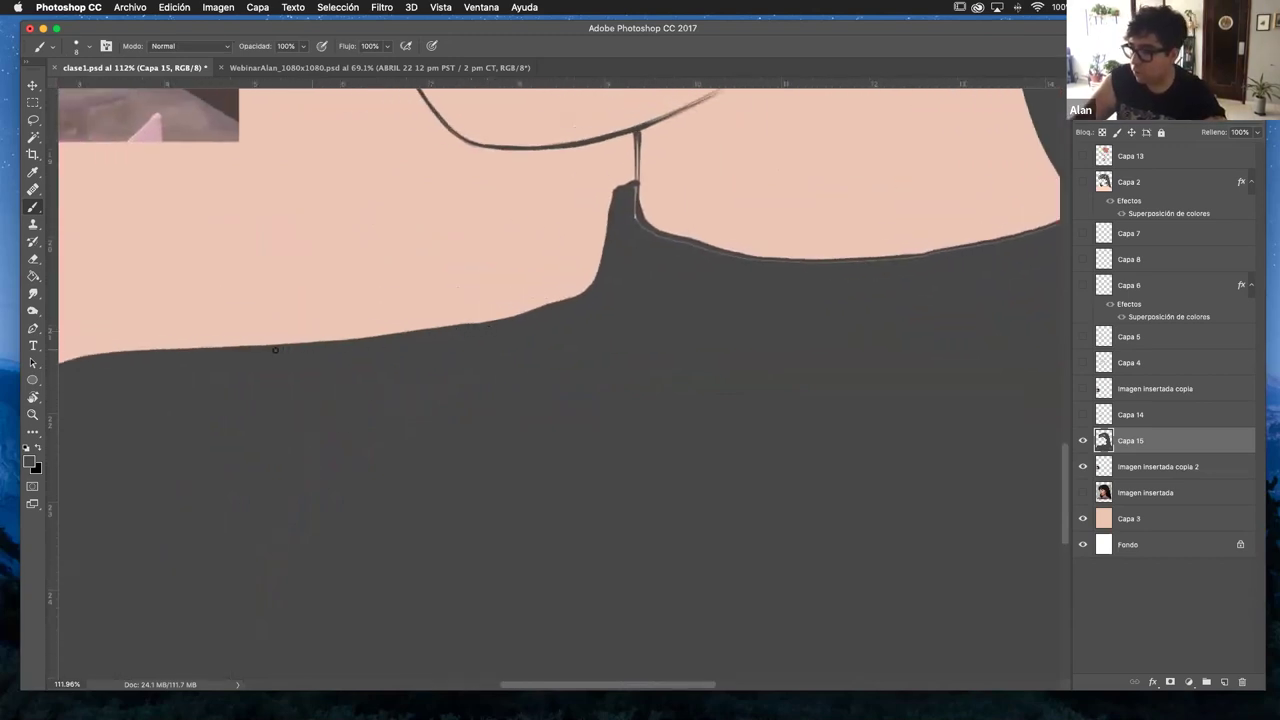
mouse_move(634, 212)
left_mouse_down()
mouse_move(657, 236)
mouse_move(740, 258)
left_mouse_up()
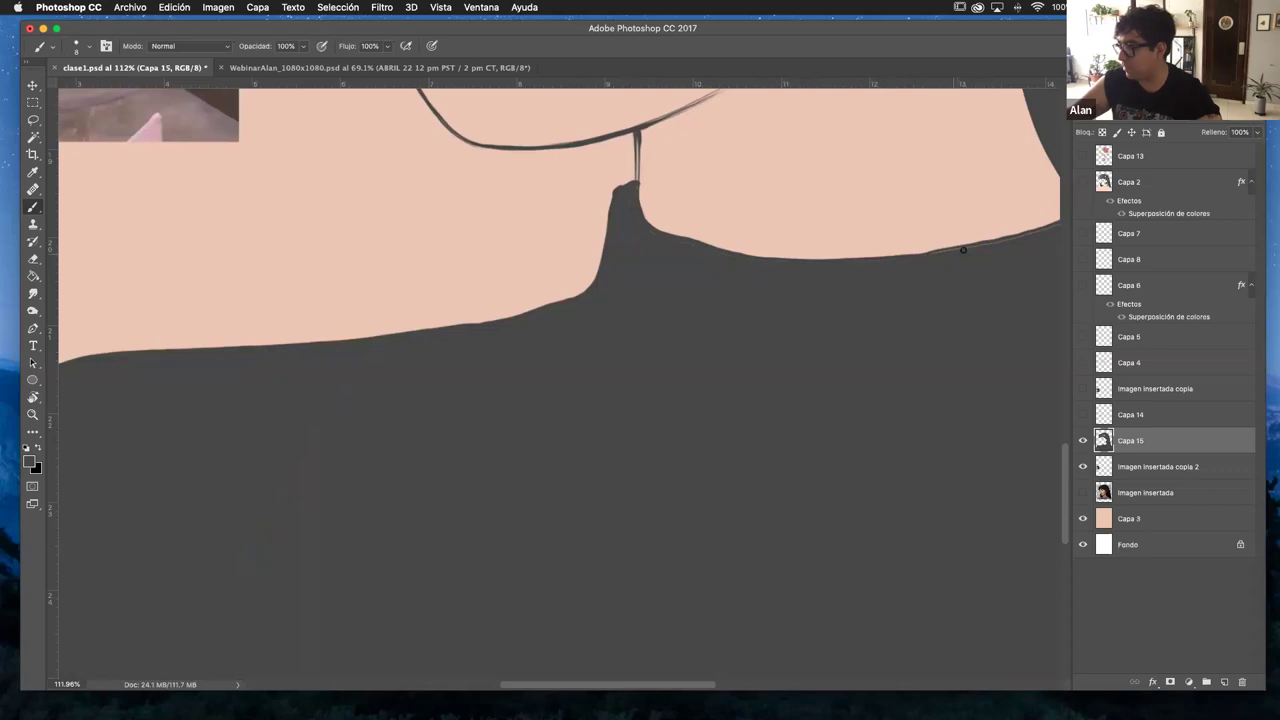
- Try closing the remaining thin gaps between torso and hair with a Paint Bucket fill on the dark area
scroll(486, 391, "right", 8)
scroll(486, 391, "up", 3)
key("g")
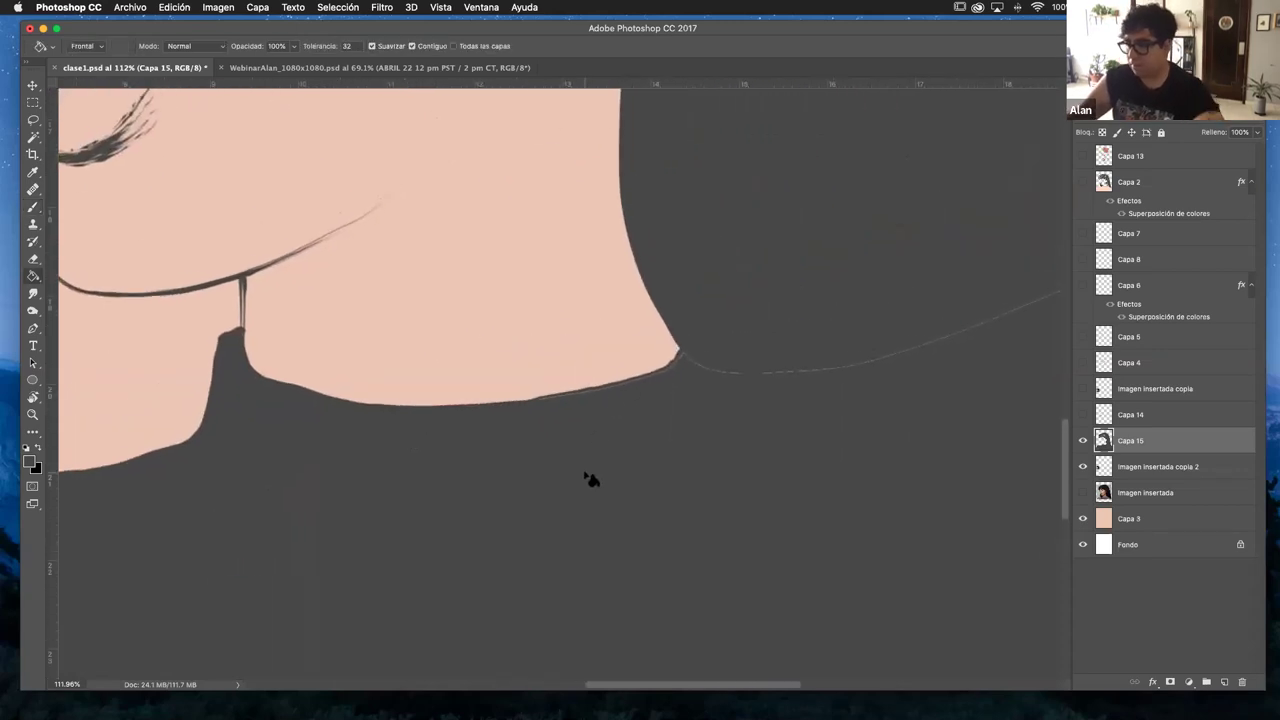
left_click(591, 480)
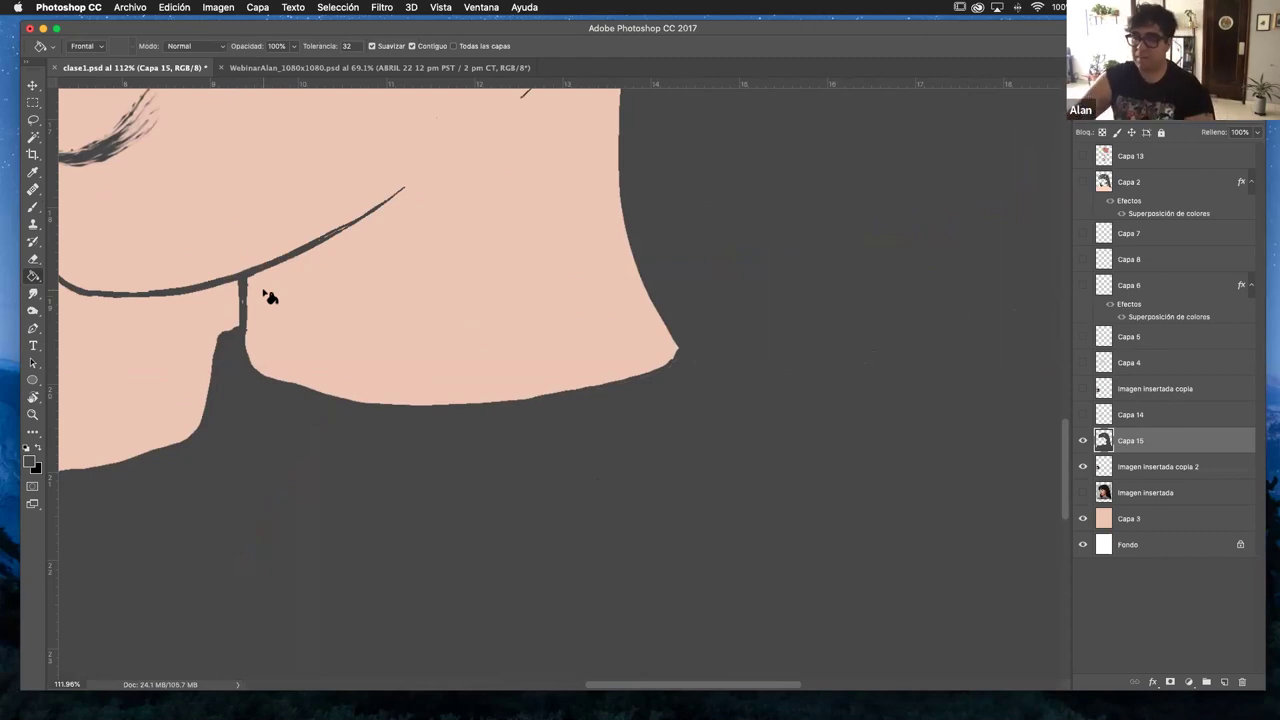
key("super+z")
- Brush over the remaining thin unfilled line along the neckline edge and across the hair between neck and shoulder
key("b")
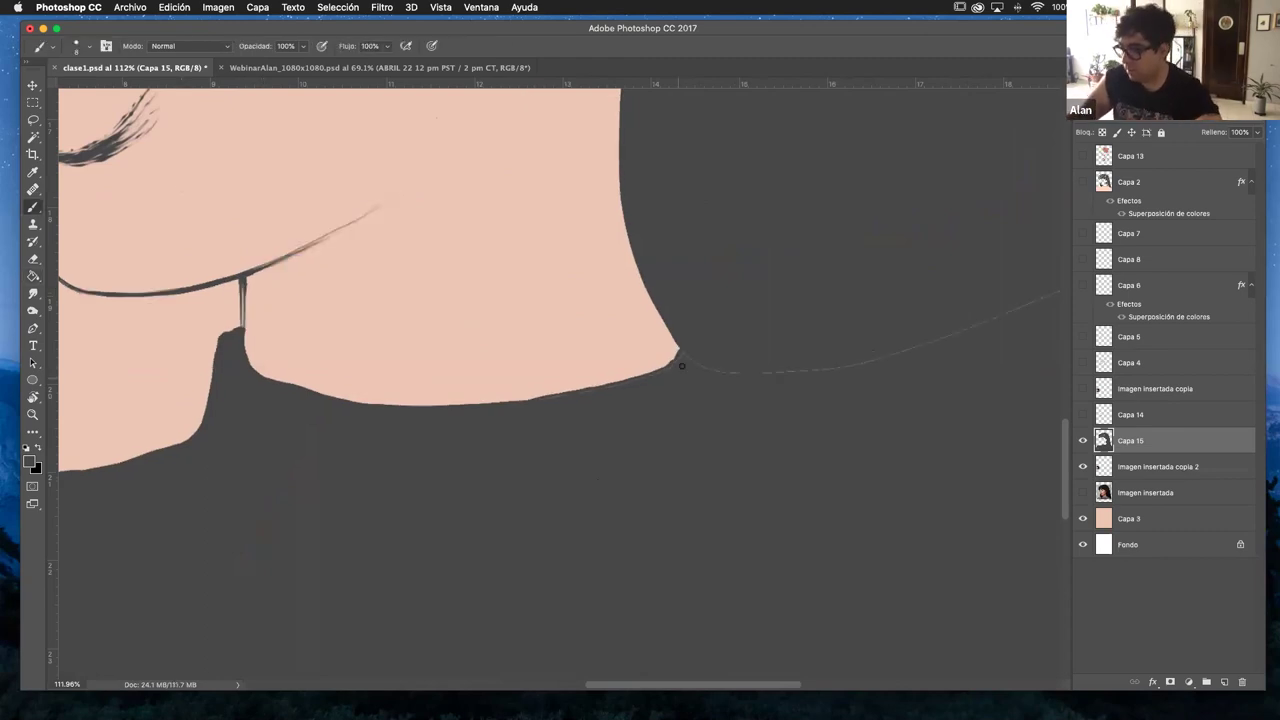
left_click_drag(532, 400, 651, 374)
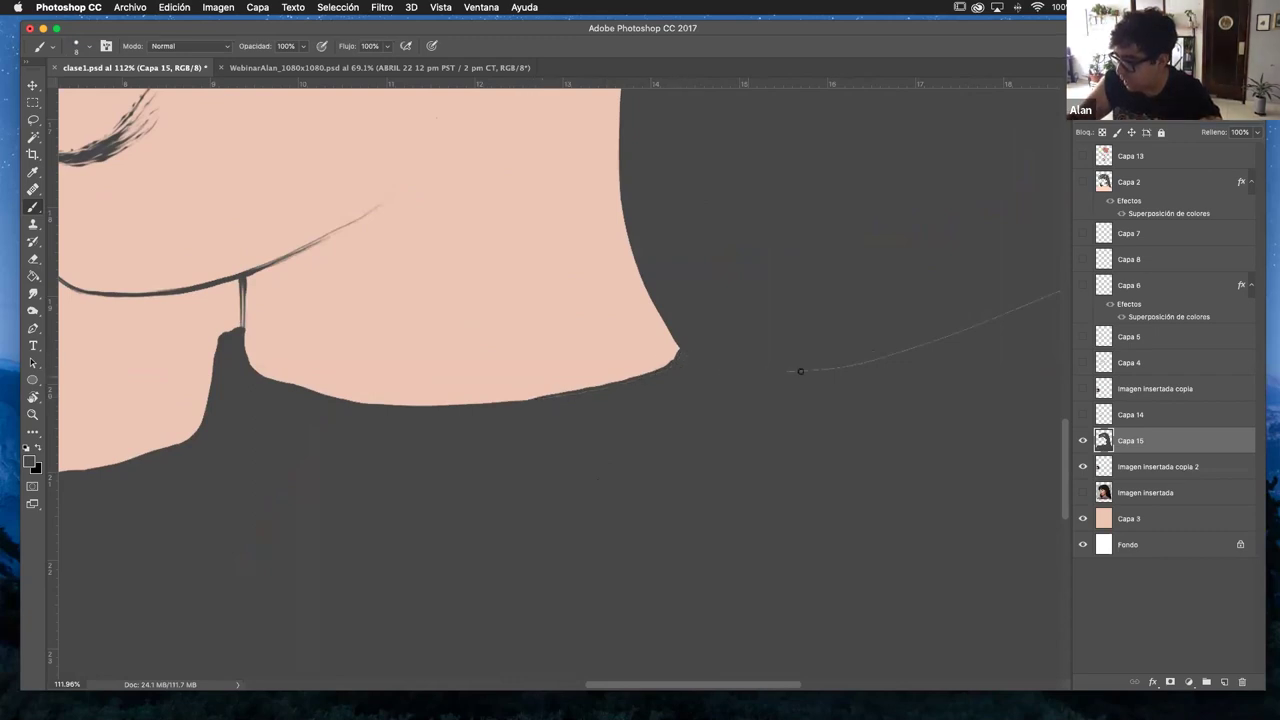
mouse_move(802, 373)
left_mouse_down()
mouse_move(866, 366)
mouse_move(835, 370)
mouse_move(990, 315)
mouse_move(979, 325)
left_mouse_up()
scroll(569, 386, "right", 5)
scroll(569, 386, "up", 2)
left_click_drag(744, 392, 846, 352)
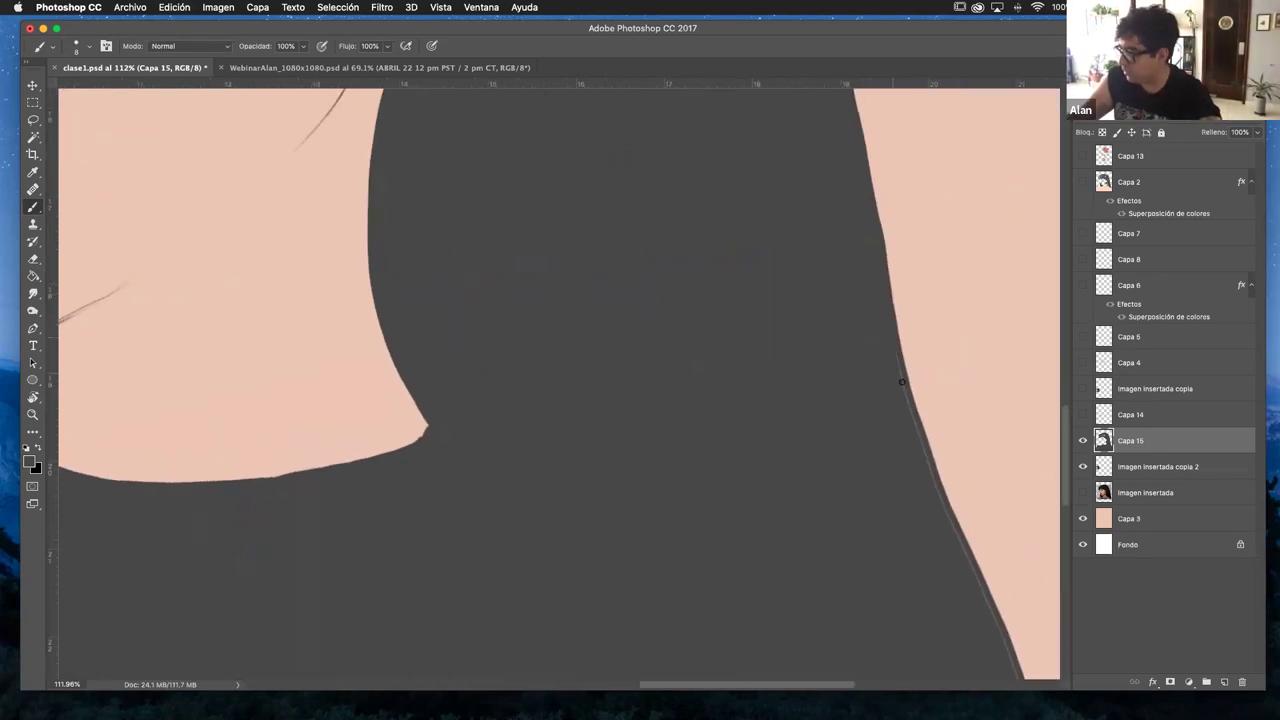
- Paint over the thin unfilled line inside the outer hair contour down to the canvas edge
mouse_move(924, 454)
left_mouse_down()
mouse_move(948, 514)
mouse_move(914, 414)
left_mouse_up()
scroll(800, 370, "right", 5)
scroll(800, 370, "down", 3)
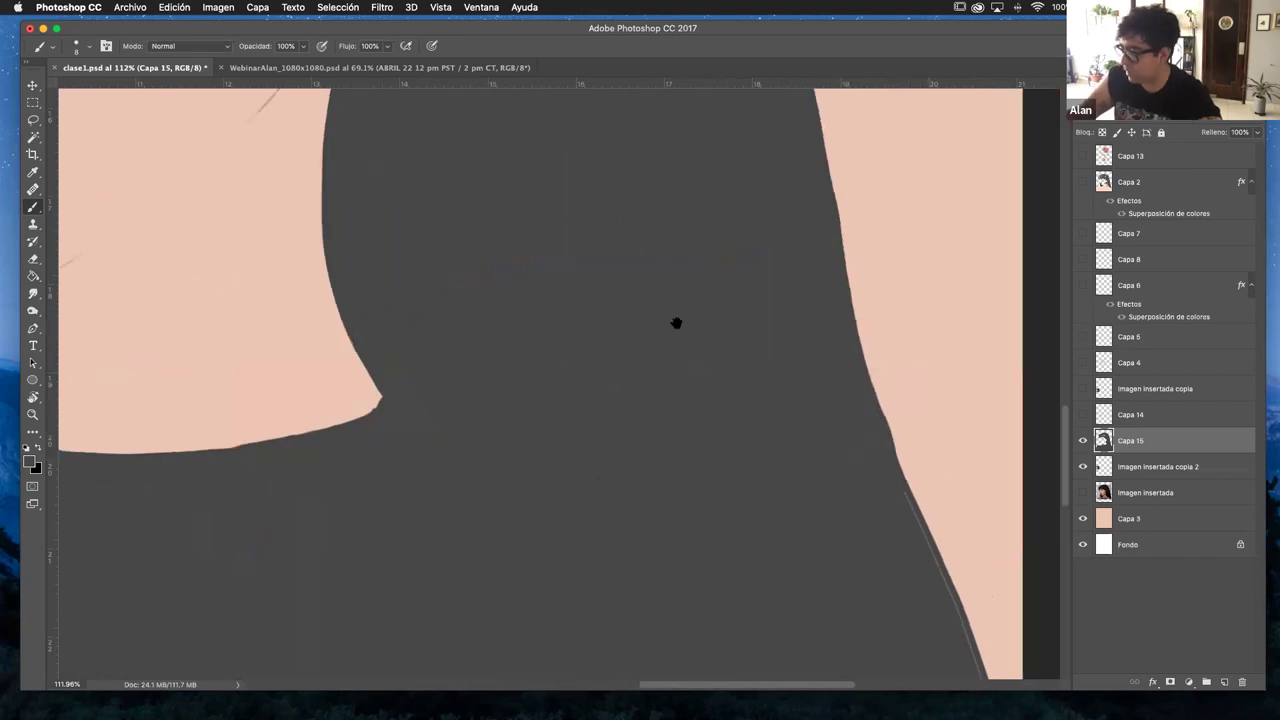
left_click_drag(596, 298, 620, 349)
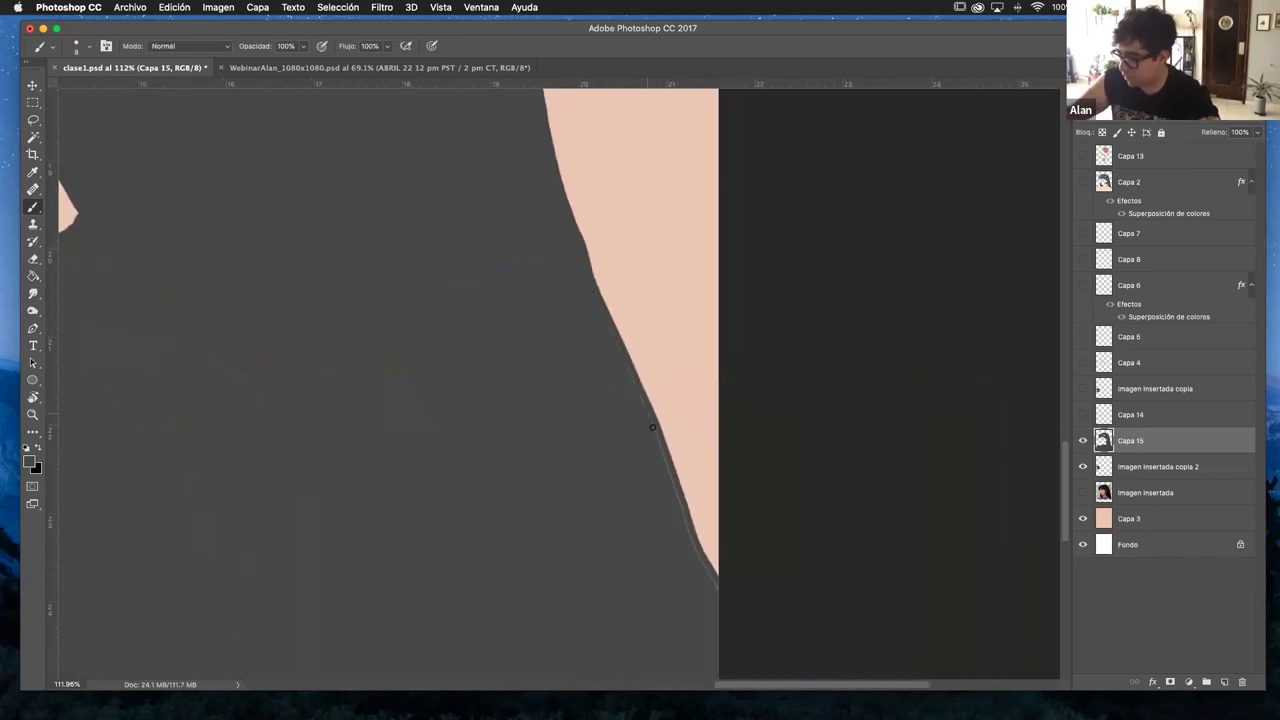
left_click_drag(679, 496, 697, 549)
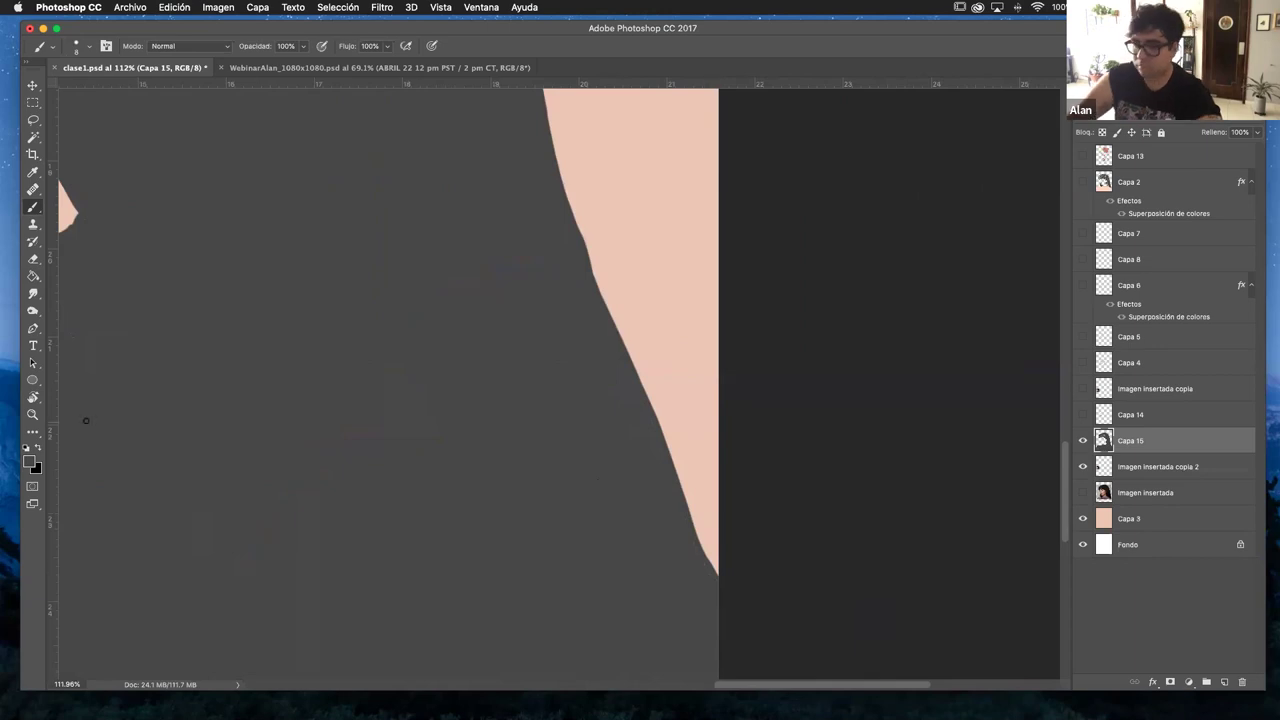
- Review the whole illustration, toggling Capa 14 and the Imagen insertada photo on and off for comparison
left_click(33, 416)
left_click_drag(498, 411, 436, 410)
left_click_drag(600, 508, 754, 550)
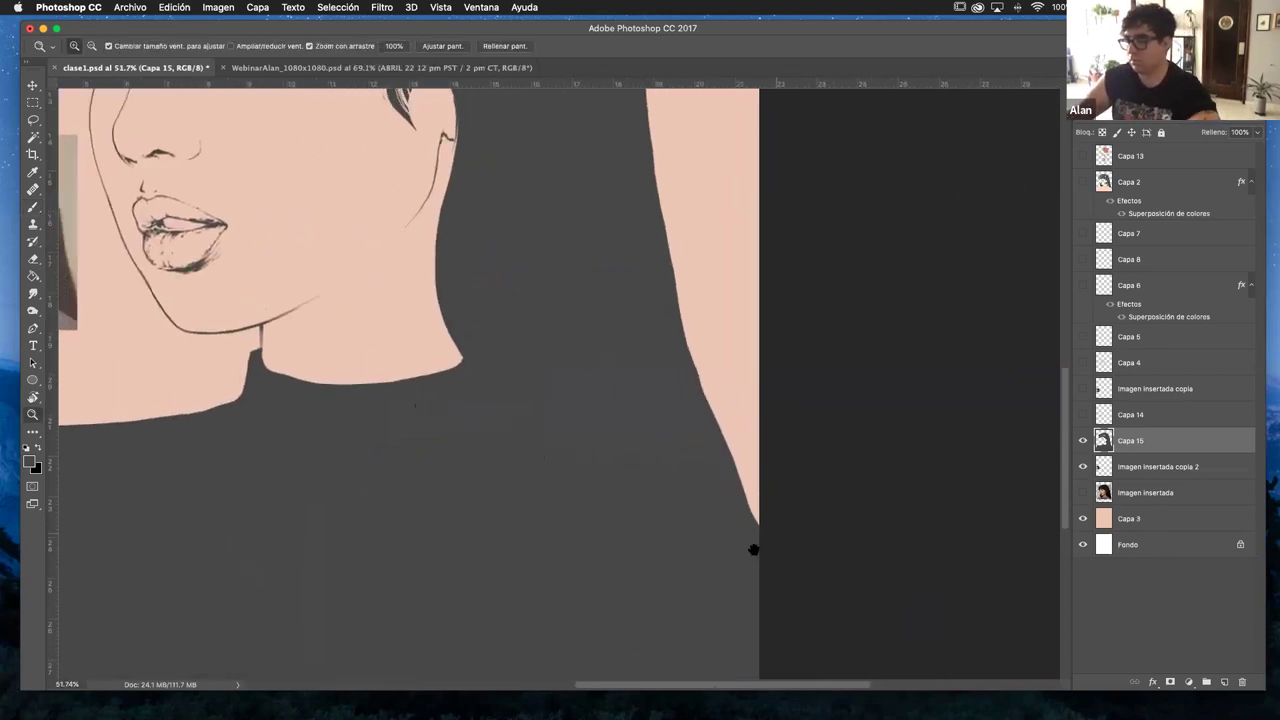
scroll(754, 550, "down", 4)
scroll(706, 443, "up", 3)
scroll(665, 477, "down", 3)
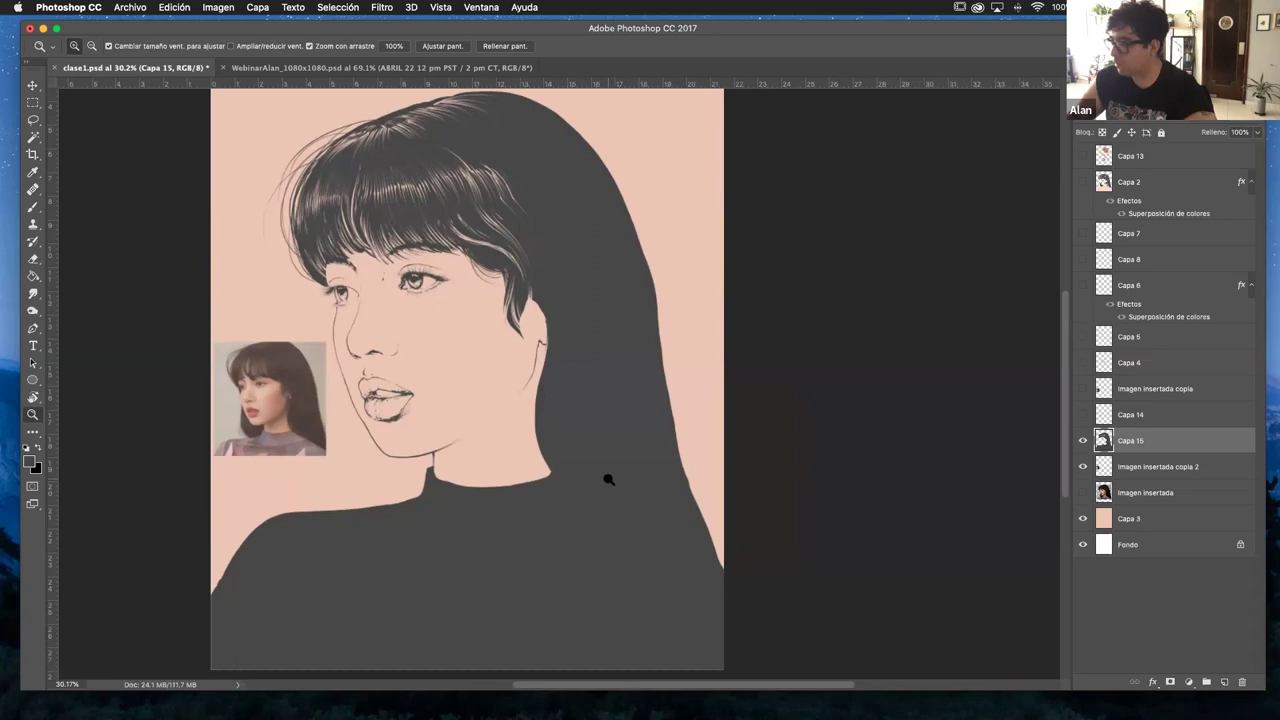
left_click(1083, 418)
left_click(1082, 415)
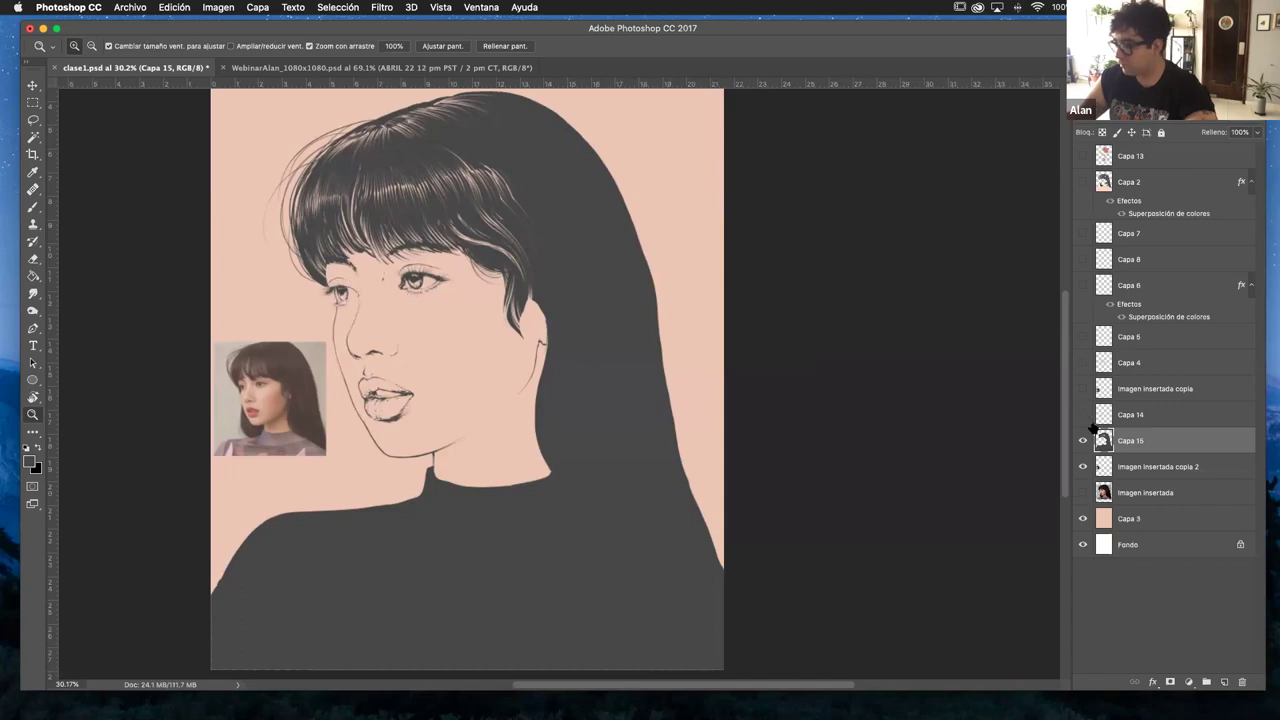
left_click(1083, 492)
left_click(1083, 492)
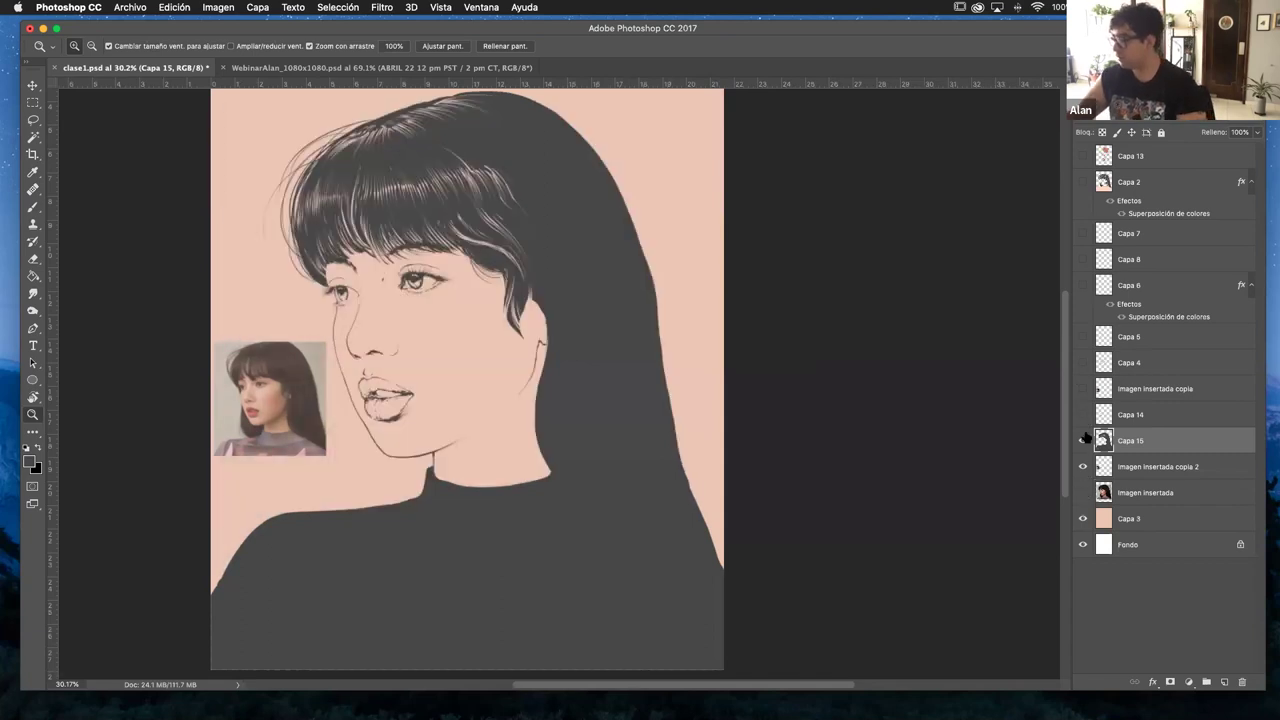
- Erase fine highlight strands on Capa 15 along the inner hair edge beside the ear and neck
key("e")
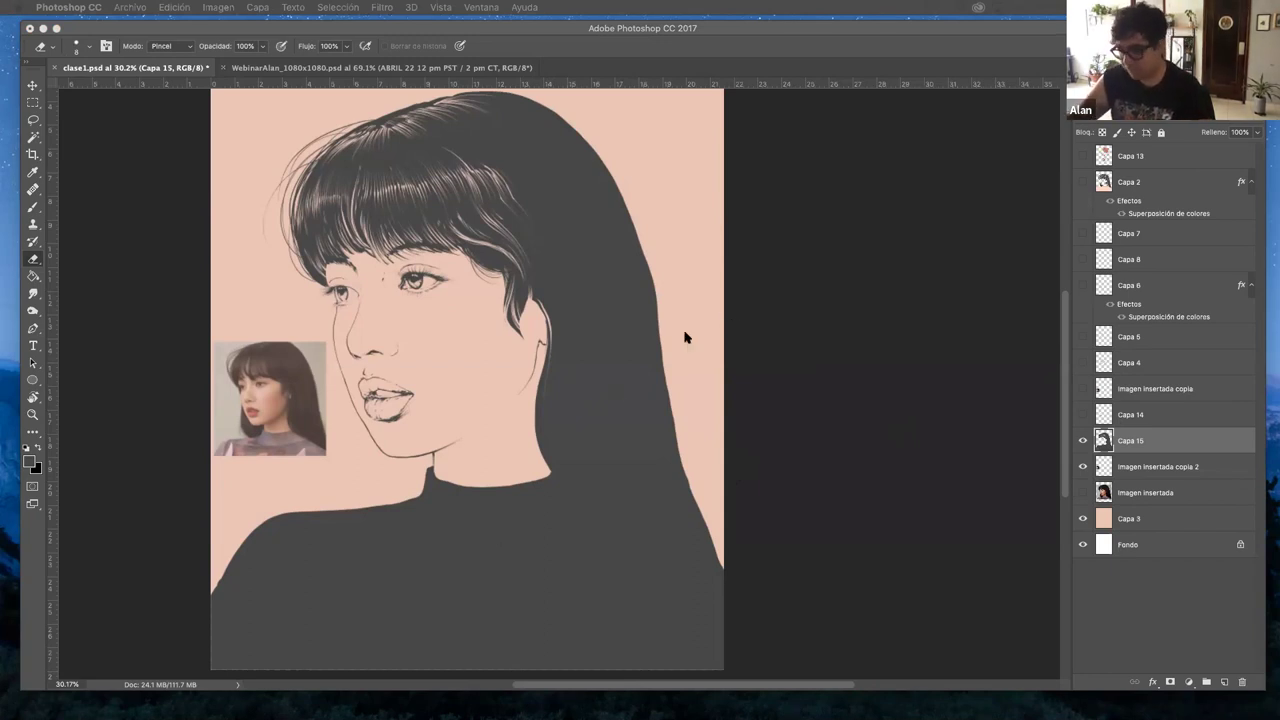
left_click(590, 447)
key("z")
mouse_move(526, 454)
left_mouse_down()
mouse_move(622, 448)
mouse_move(606, 319)
mouse_move(605, 469)
mouse_move(633, 511)
left_mouse_up()
key("e")
left_click_drag(601, 426, 621, 493)
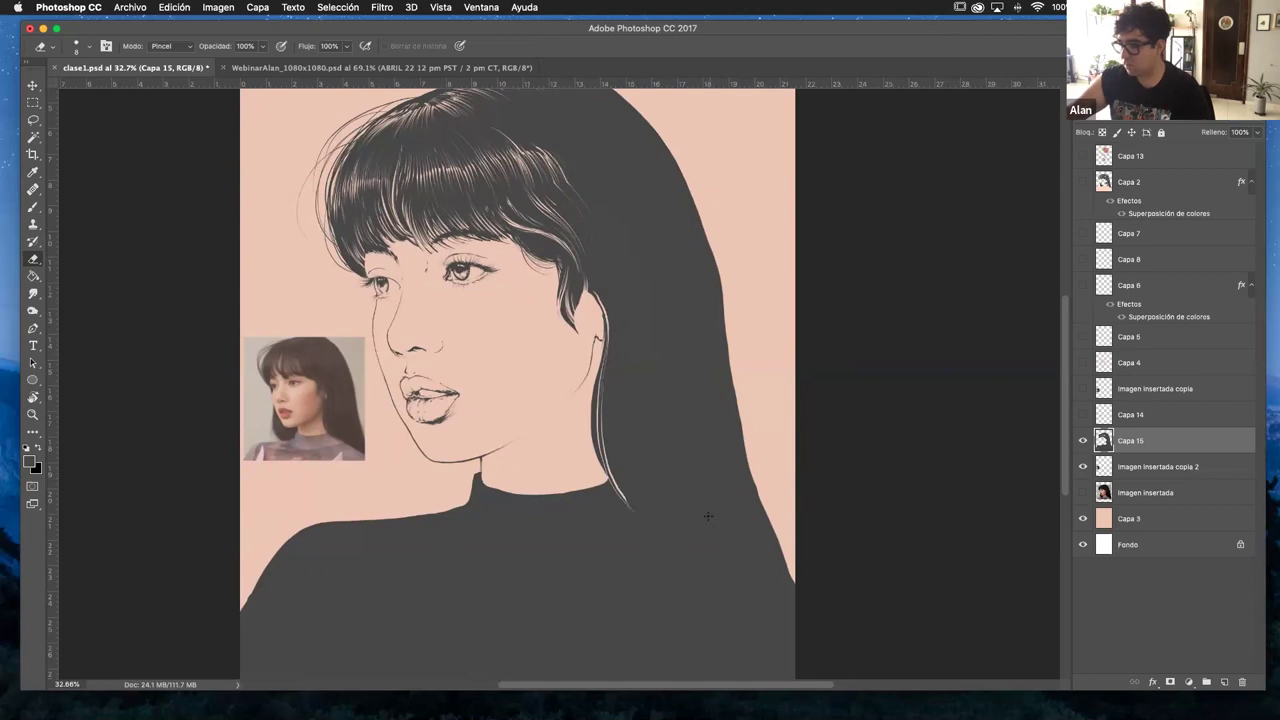
- Erase long highlight strands through the outer hair, running from the crown down over the shoulder to the canvas edge
mouse_move(697, 298)
left_mouse_down()
mouse_move(752, 625)
mouse_move(813, 667)
left_mouse_up()
mouse_move(699, 507)
left_mouse_down()
mouse_move(696, 320)
mouse_move(668, 170)
left_mouse_up()
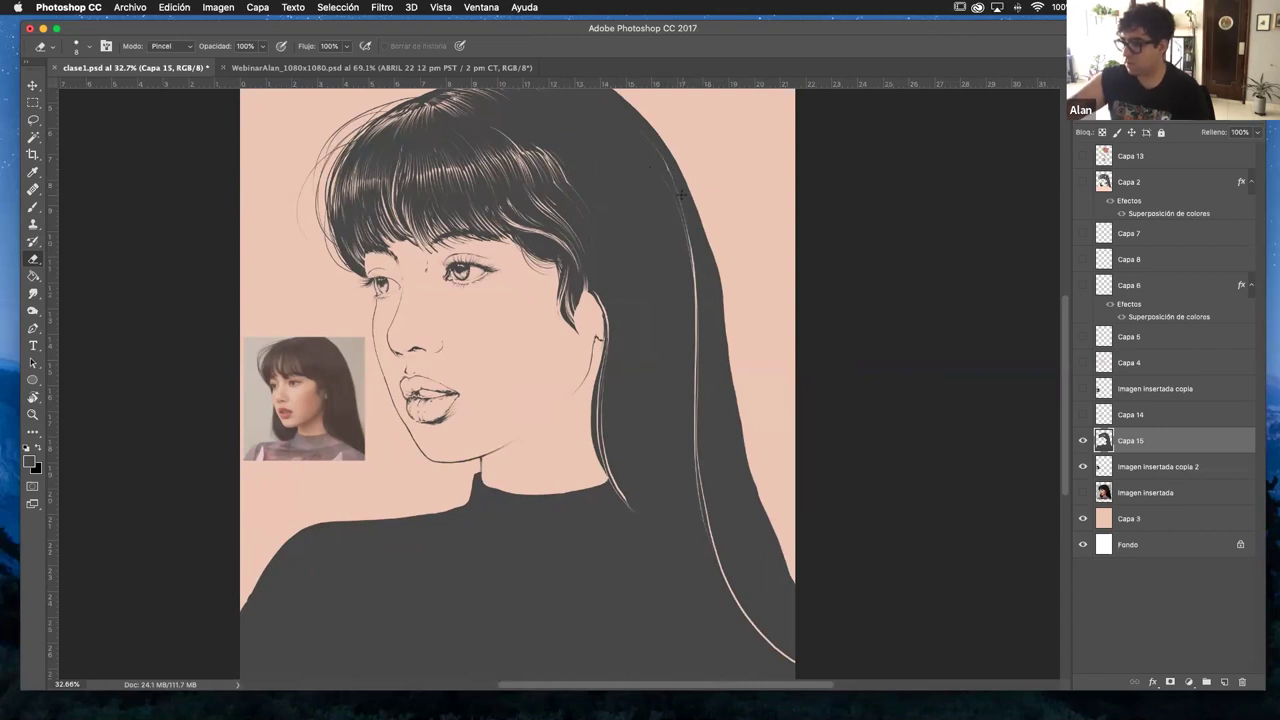
left_click_drag(687, 417, 687, 462)
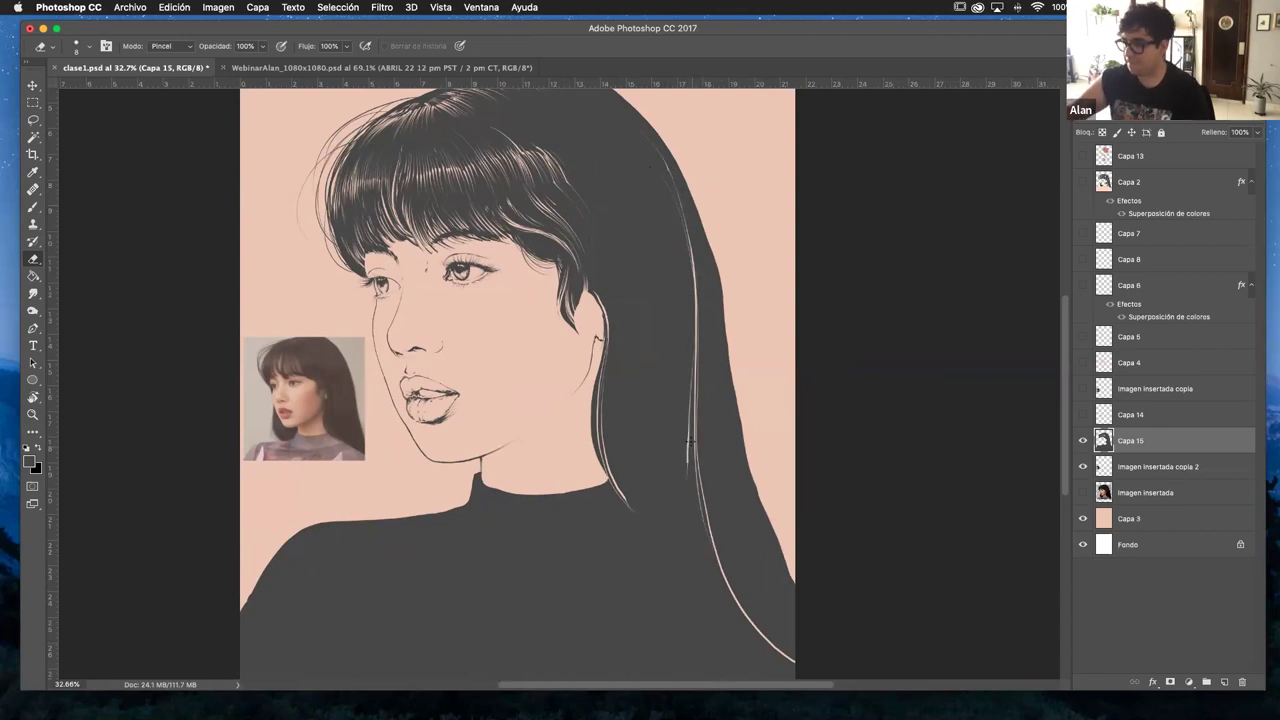
mouse_move(726, 302)
left_mouse_down()
mouse_move(738, 500)
mouse_move(794, 616)
left_mouse_up()
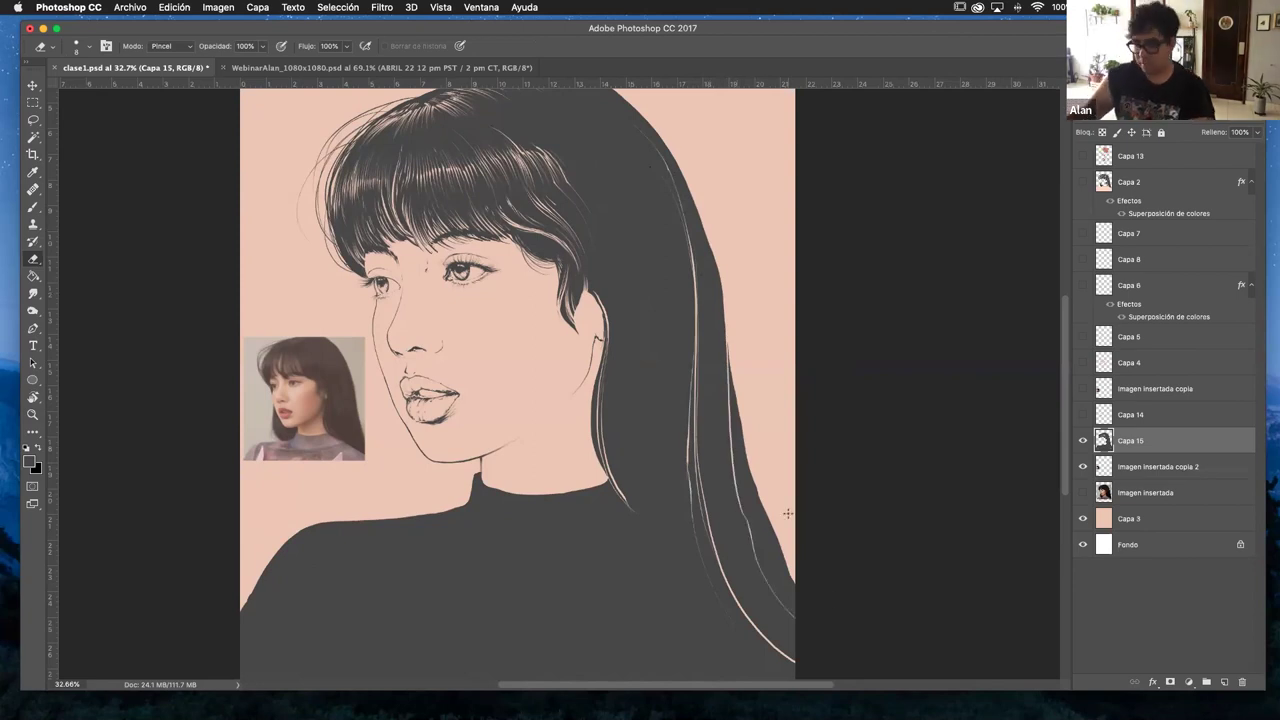
- Hide the small reference photo layer Imagen insertada copia 2, leaving the Capa 15 artwork visible over the background
key("v")
left_click(335, 365)
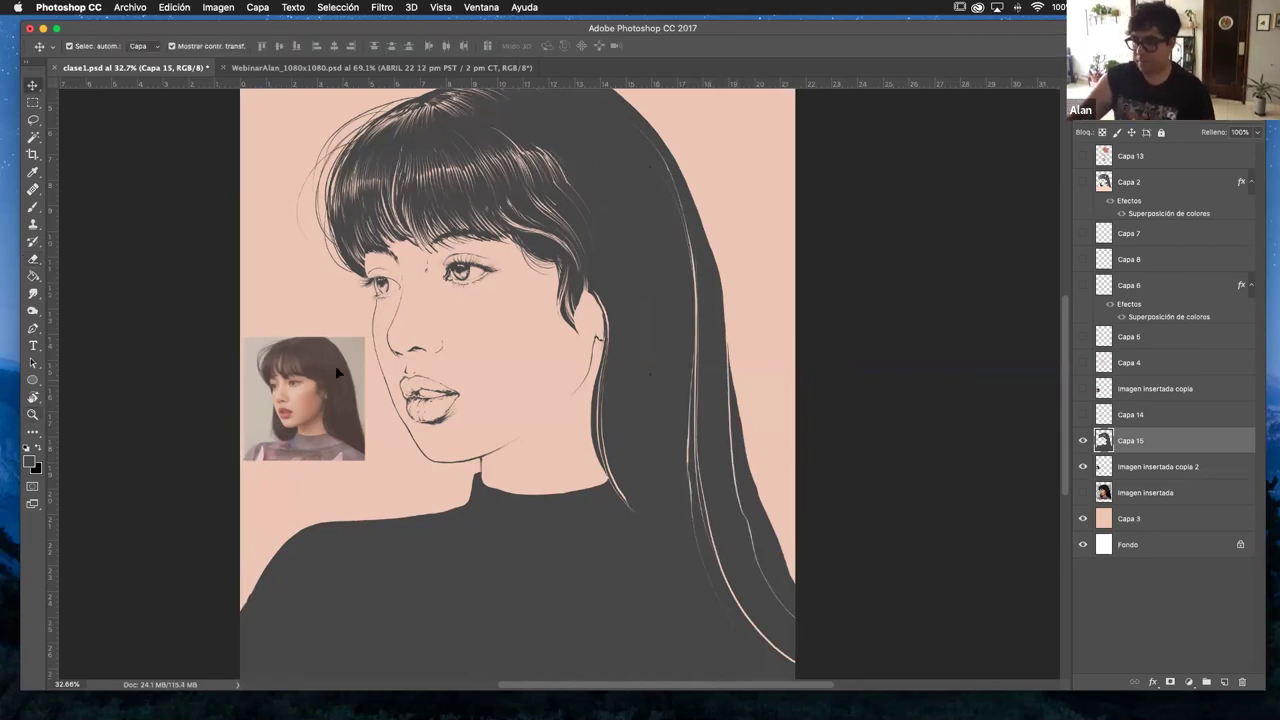
left_click(1082, 440)
left_click(1082, 467)
left_click(1082, 467)
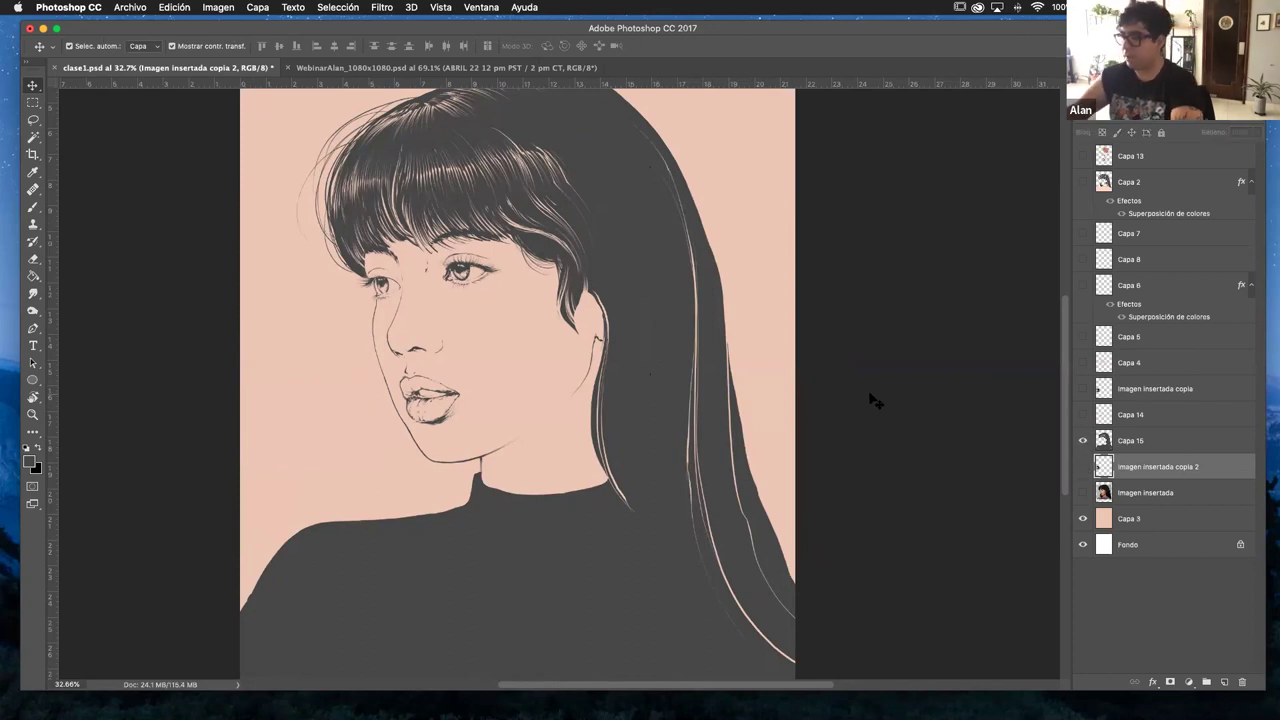
key("z")
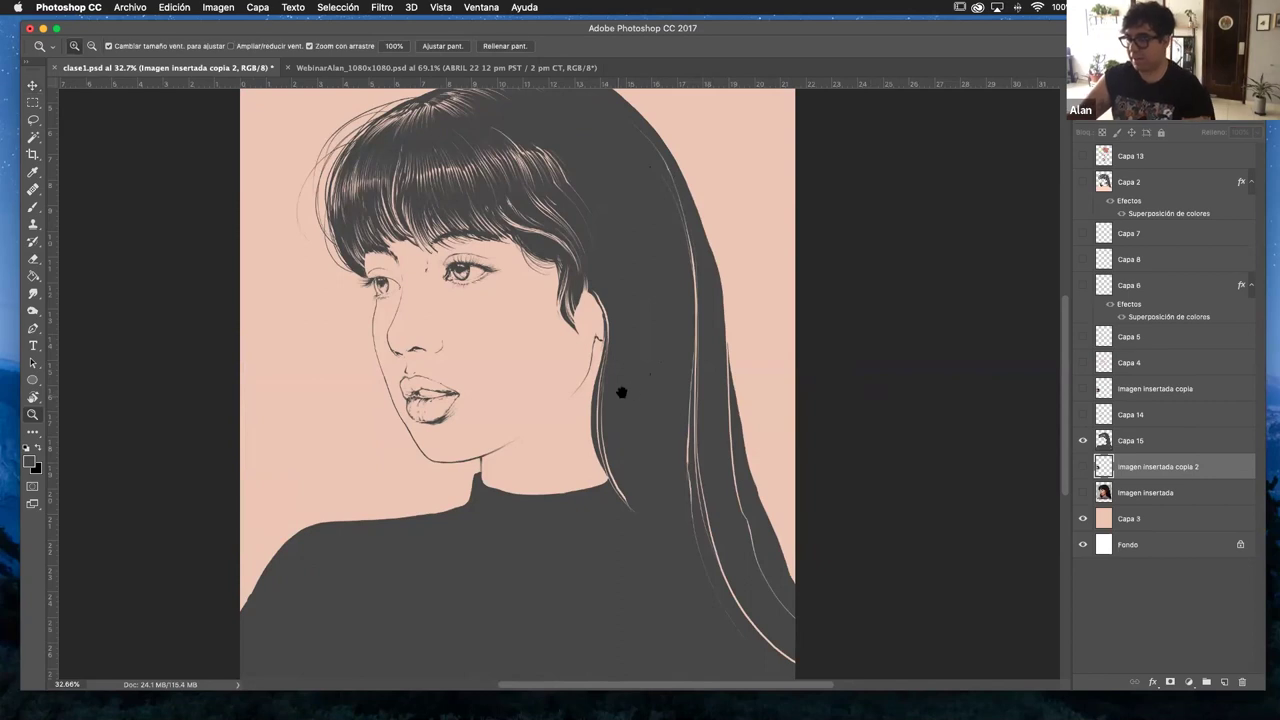
mouse_move(606, 415)
left_mouse_down()
mouse_move(578, 427)
mouse_move(587, 408)
left_mouse_up()
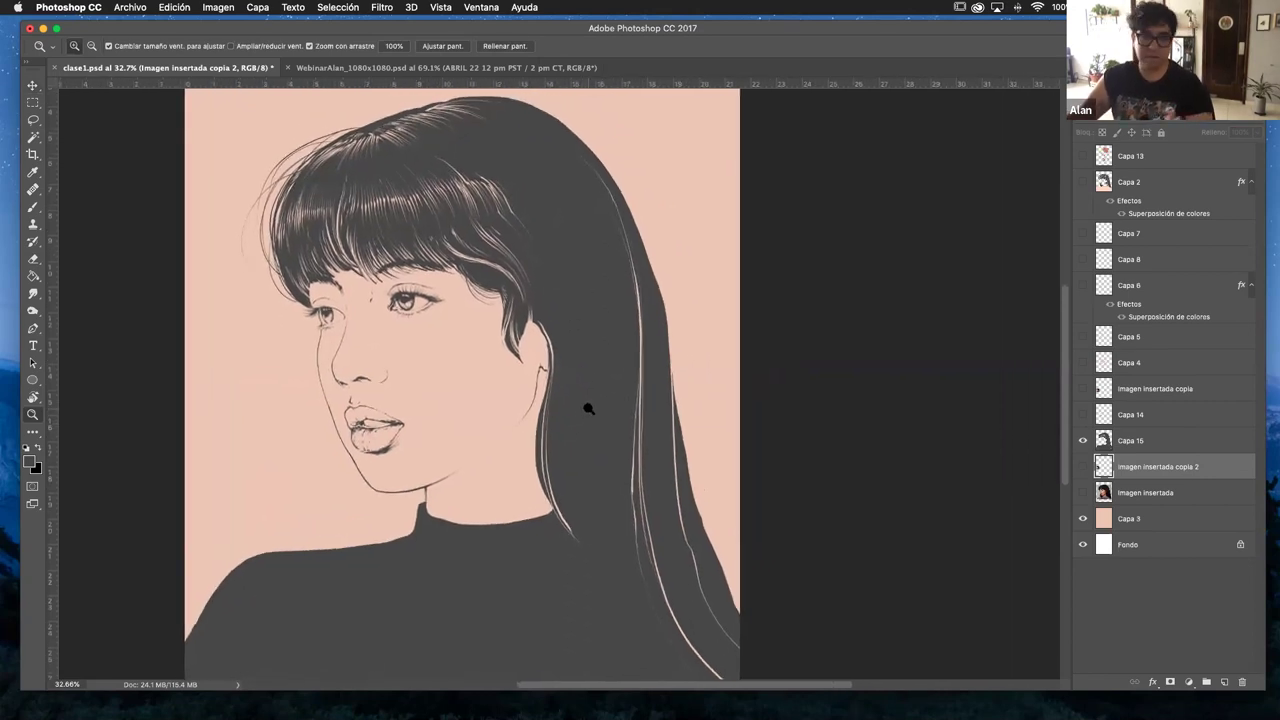
- Add a Superposición de colores effect to Capa 15 and set its colour to dark green 334139
left_click(1136, 443)
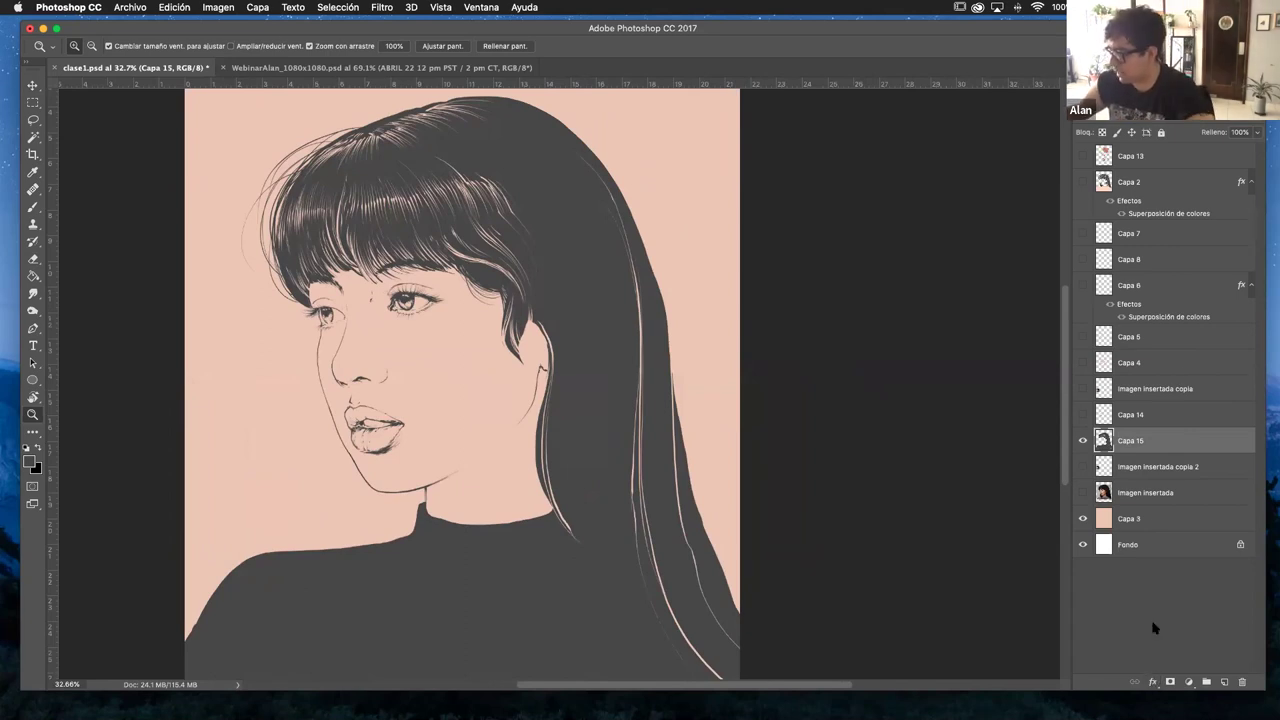
left_click(1153, 682)
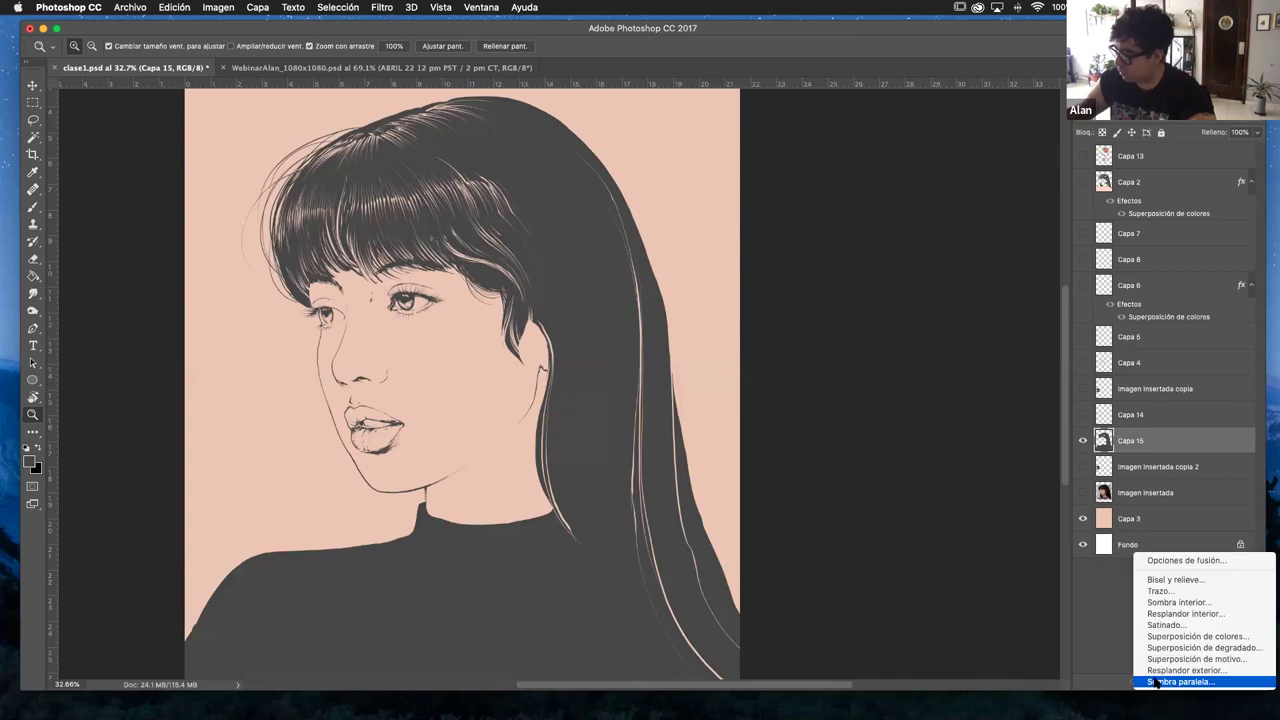
left_click(1183, 637)
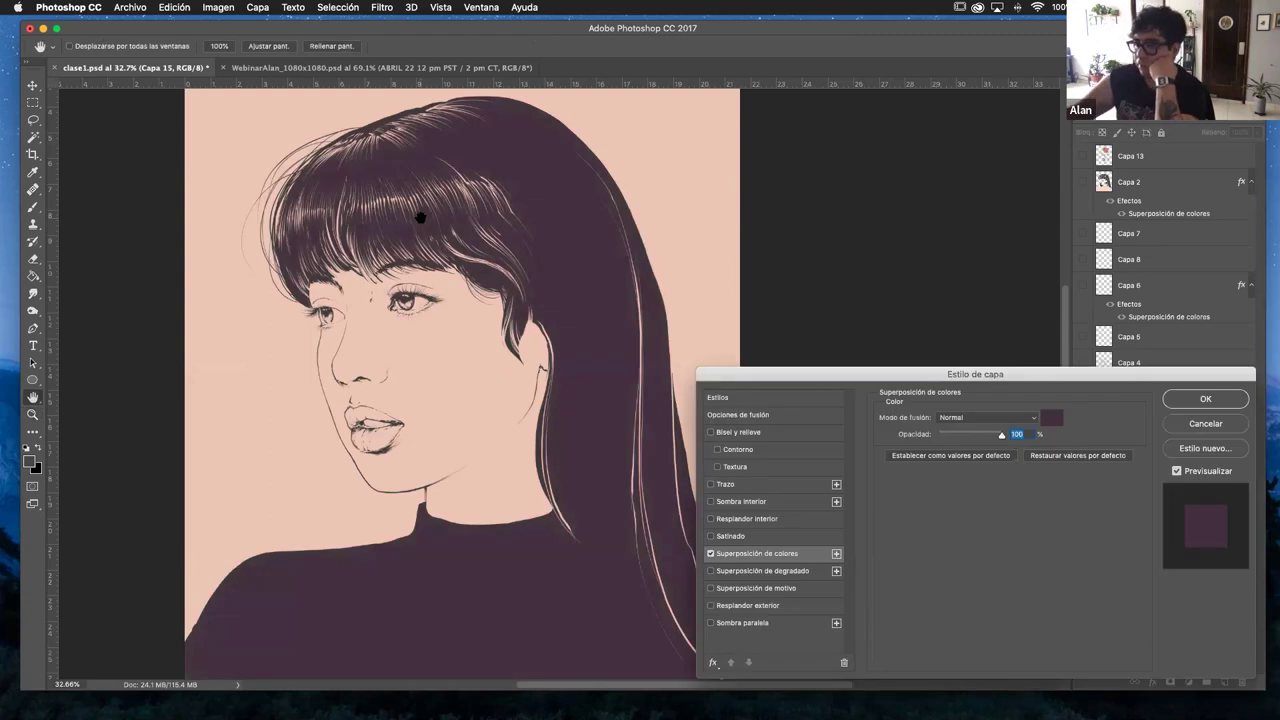
left_click_drag(1037, 374, 951, 317)
left_click(947, 358)
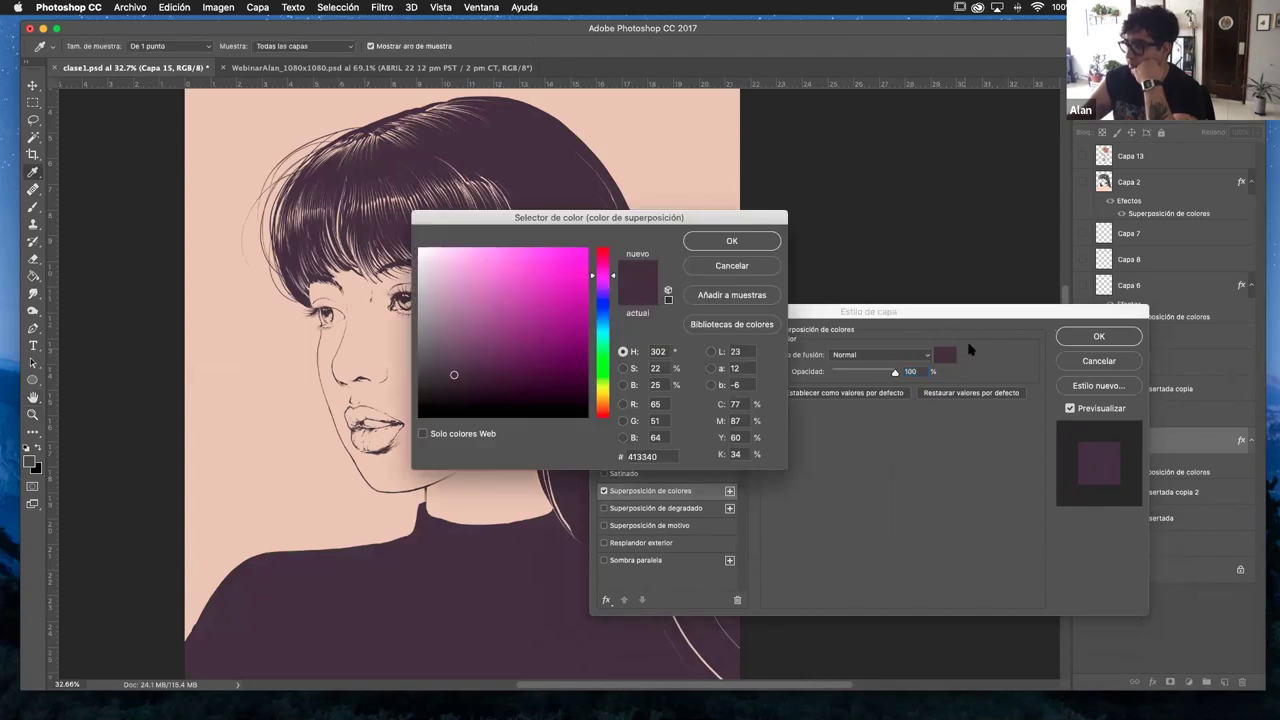
left_click_drag(600, 211, 765, 202)
left_click_drag(767, 286, 767, 336)
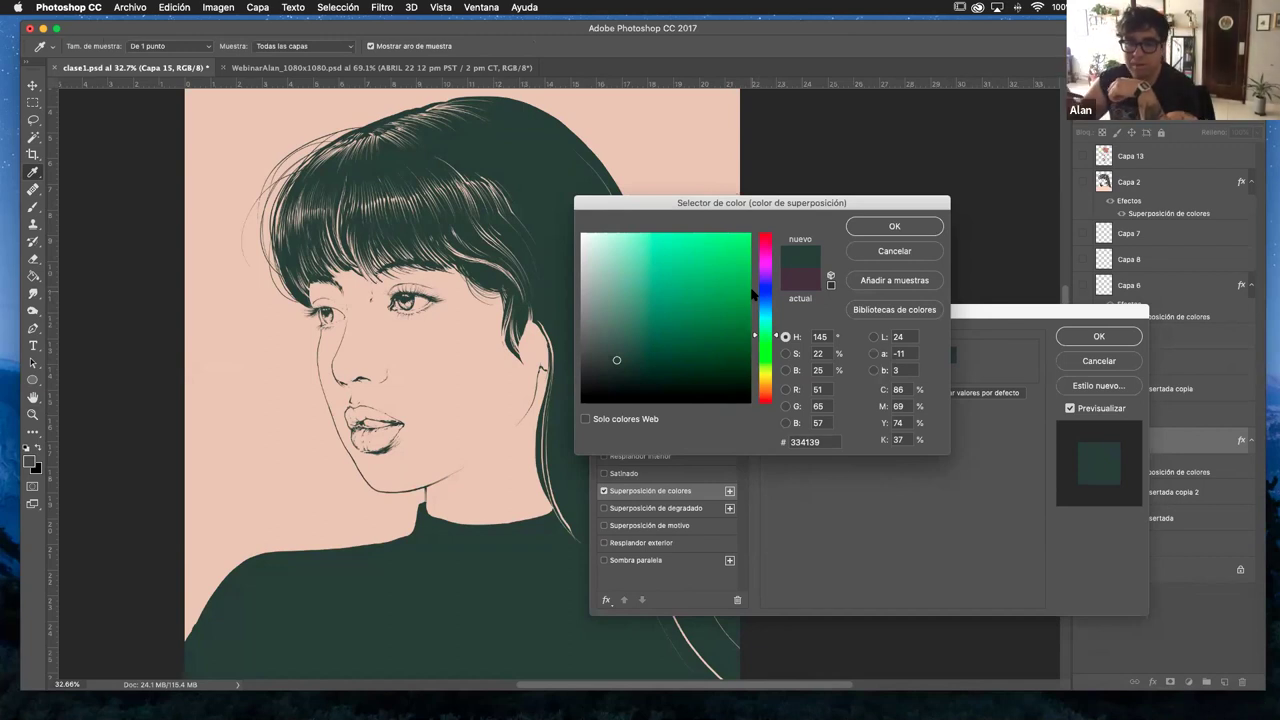
left_click(902, 227)
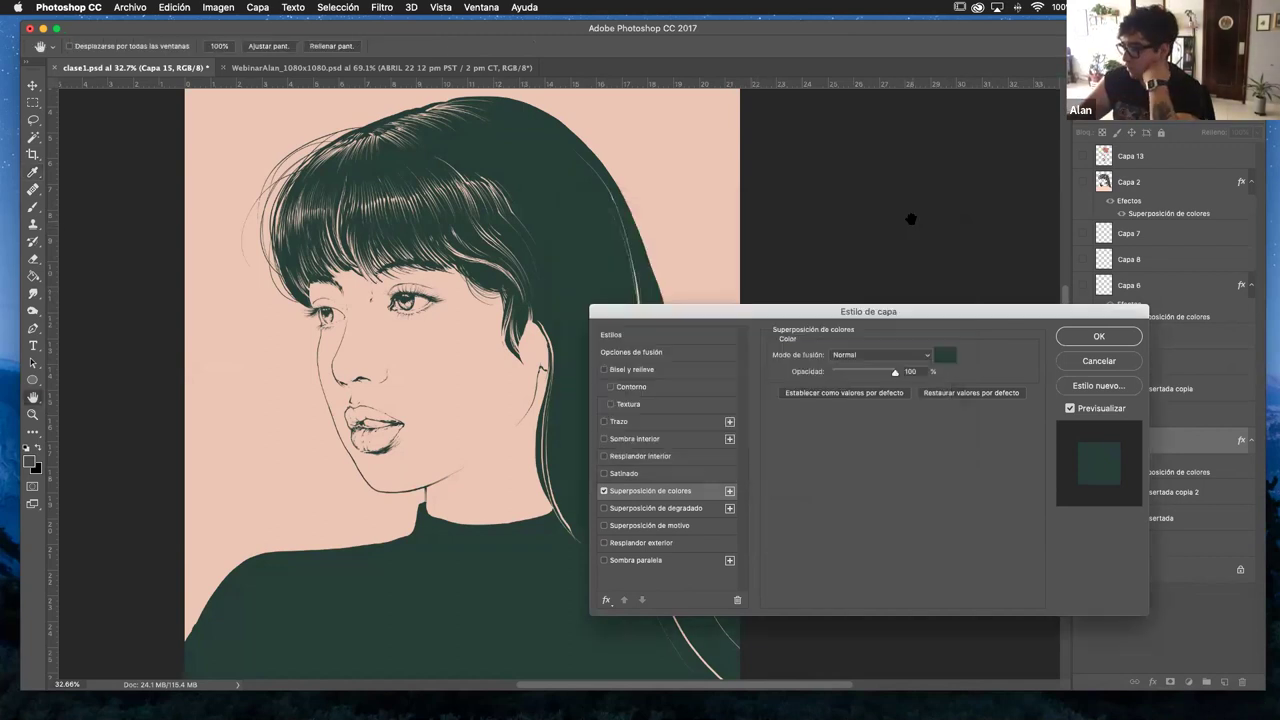
- Change the overlay colour to dark blue-green 333f41 and apply the layer style
left_click(943, 355)
mouse_move(768, 335)
left_mouse_down()
mouse_move(768, 285)
mouse_move(768, 316)
left_mouse_up()
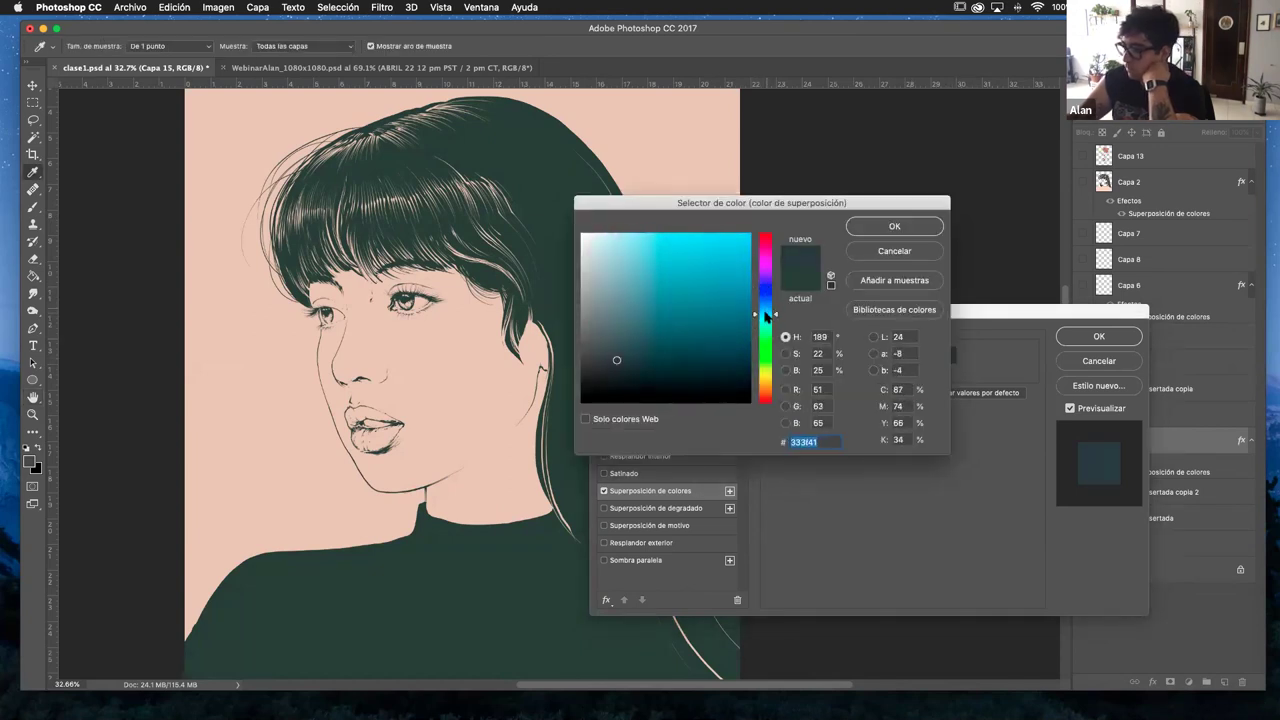
left_click(880, 228)
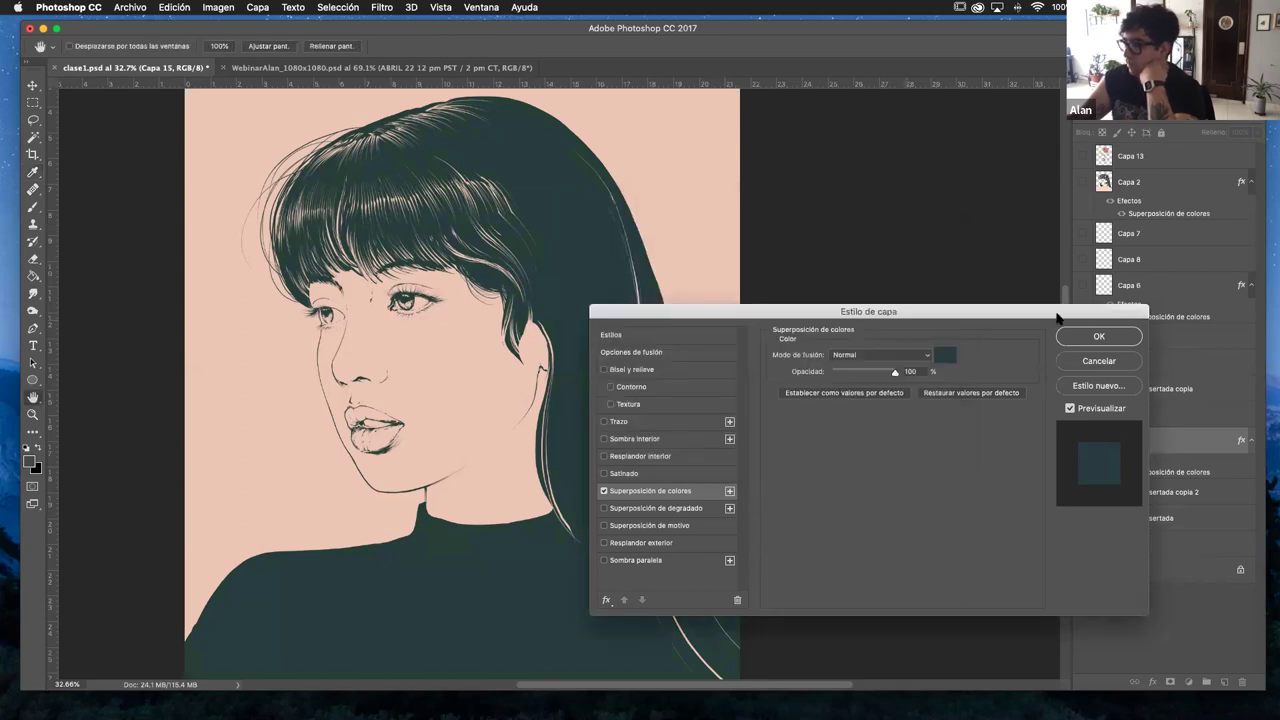
left_click(1087, 336)
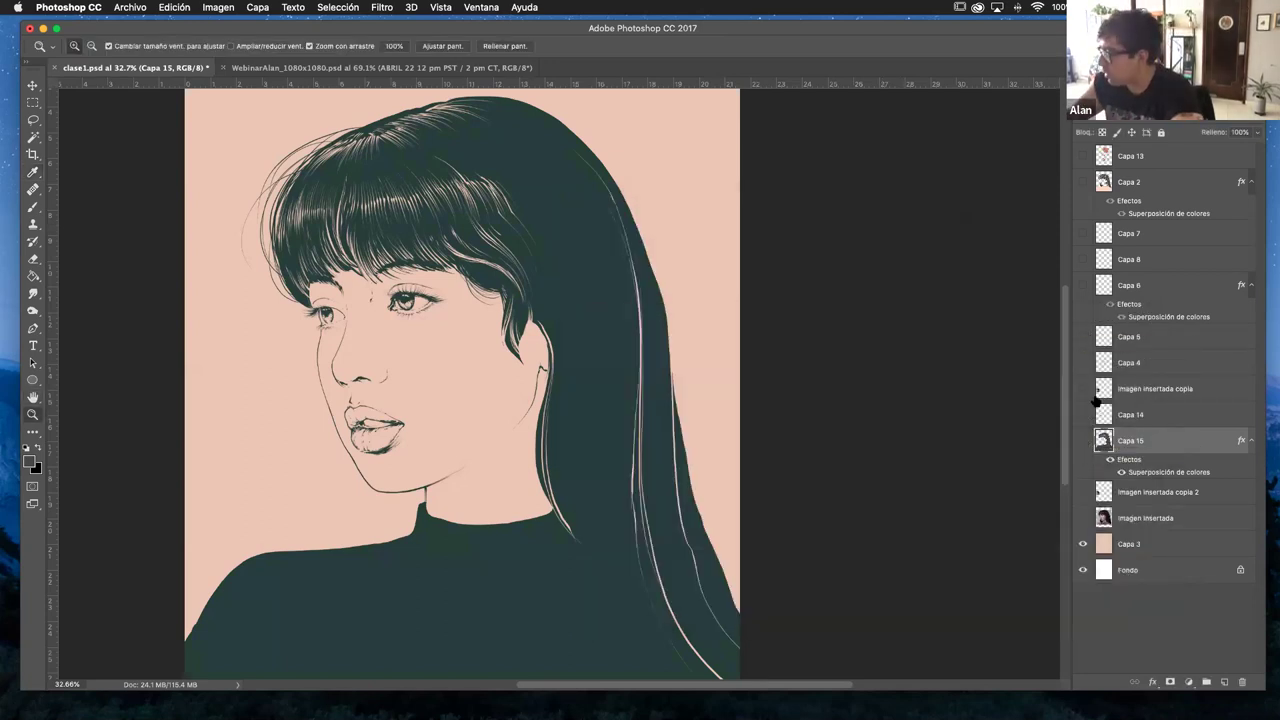
- Hide Capa 15, show the Capa 2 portrait instead and examine its hair strands, face and neck linework
left_click(1082, 440)
left_click(1083, 182)
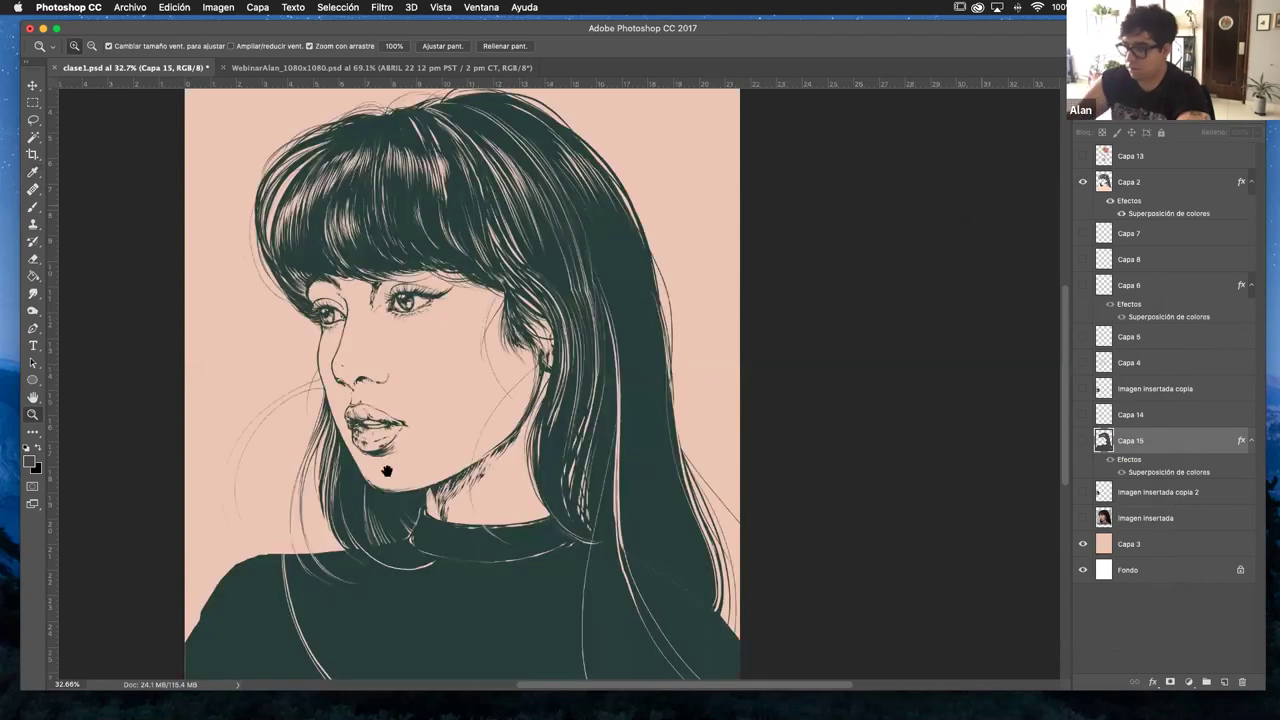
left_click_drag(267, 498, 405, 463)
left_click_drag(624, 356, 534, 391)
scroll(560, 455, "up", 5)
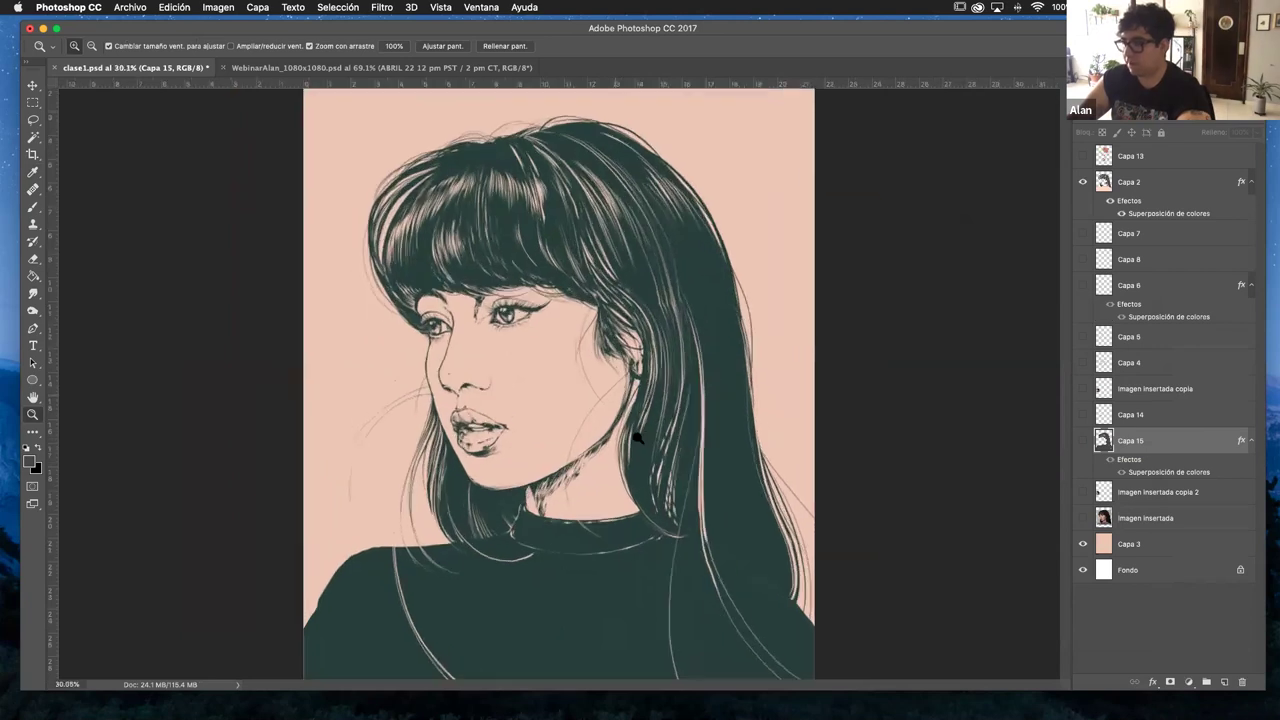
scroll(598, 357, "right", 3)
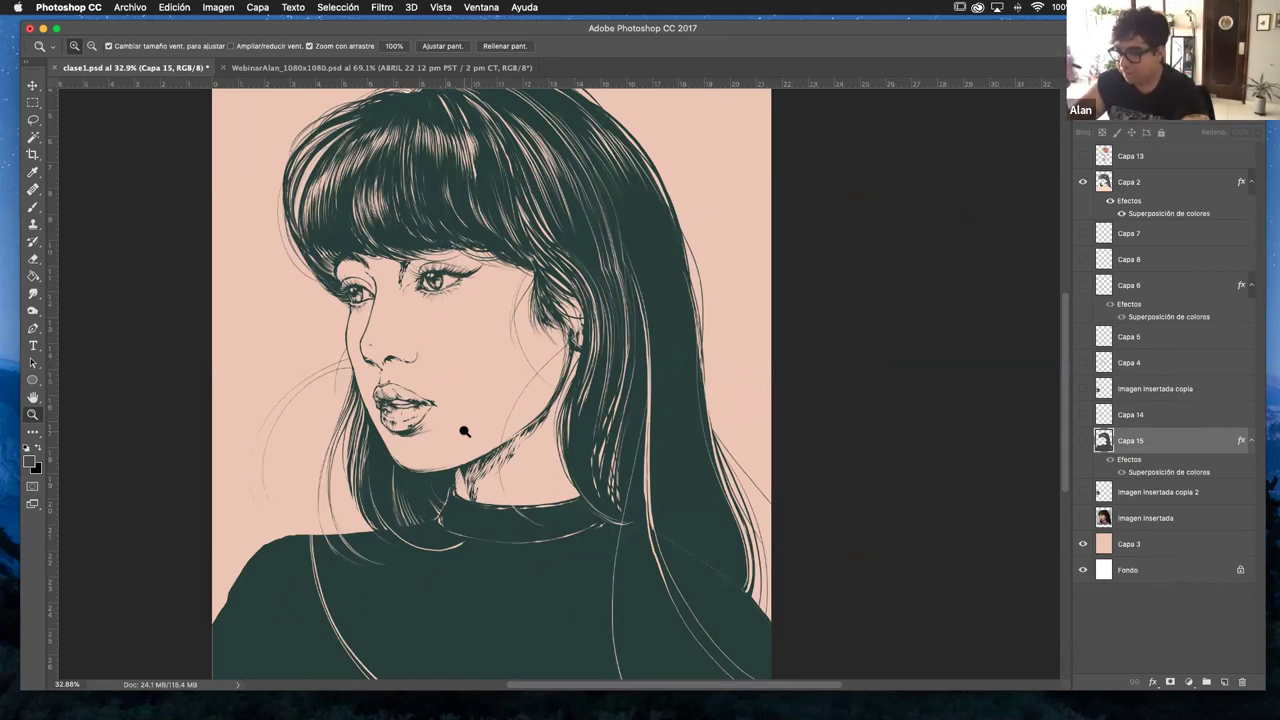
left_click_drag(468, 335, 495, 338)
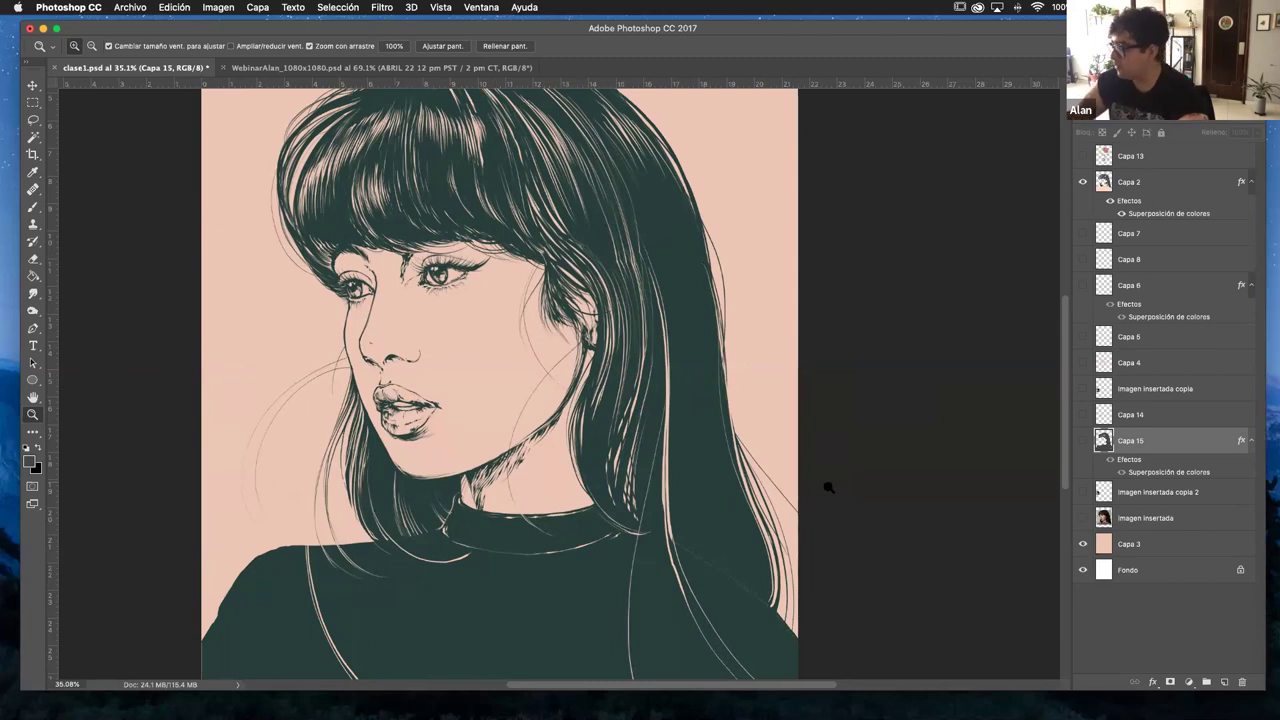
left_click_drag(638, 542, 722, 455)
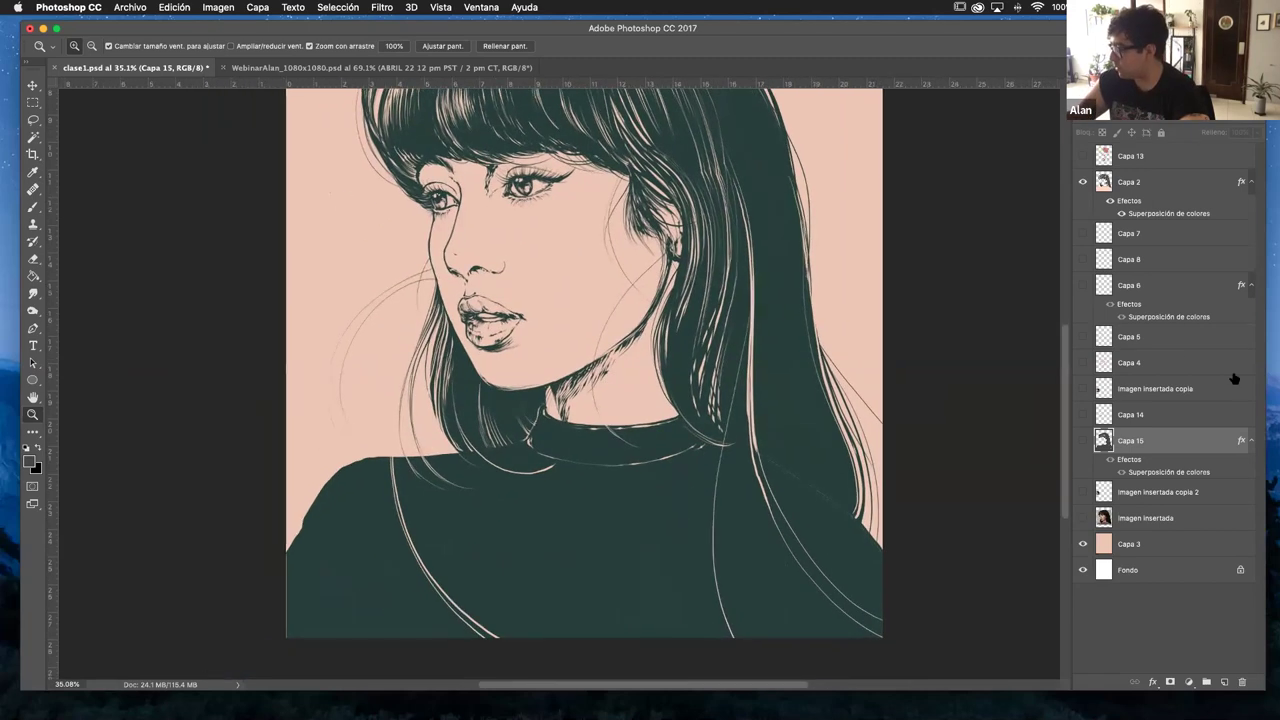
scroll(734, 520, "up", 5)
scroll(734, 520, "right", 3)
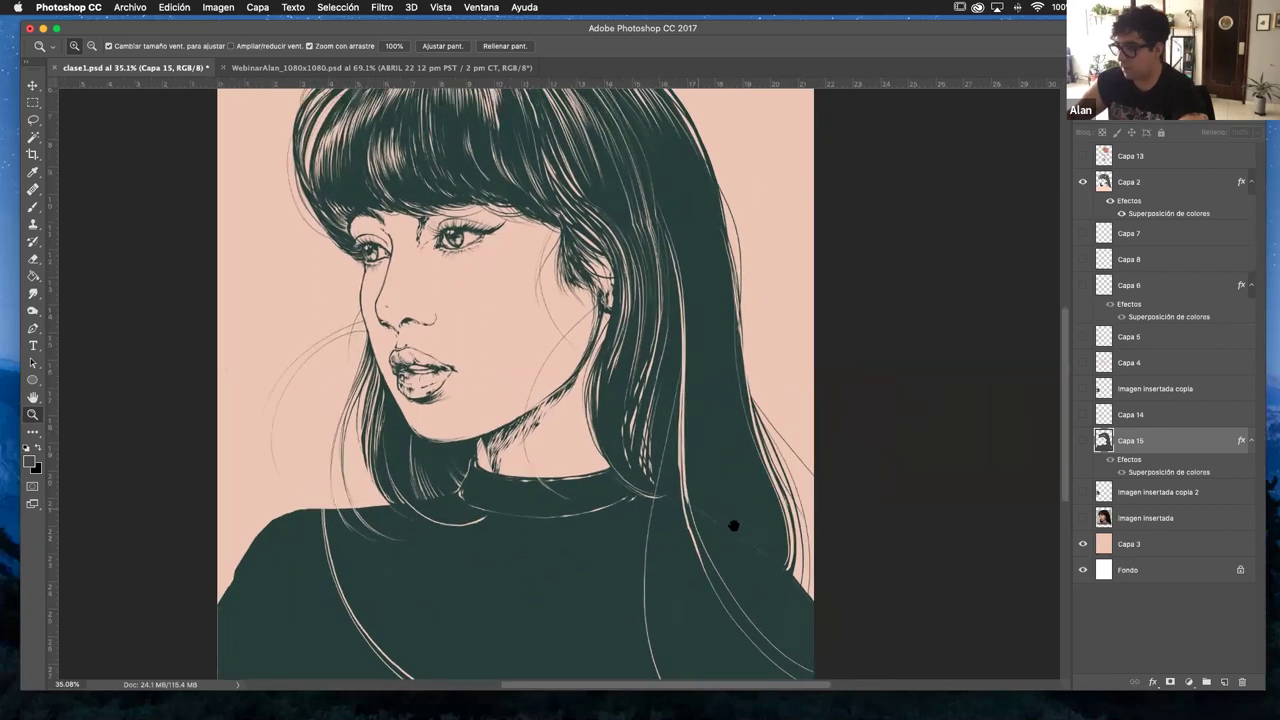
left_click_drag(735, 534, 736, 528)
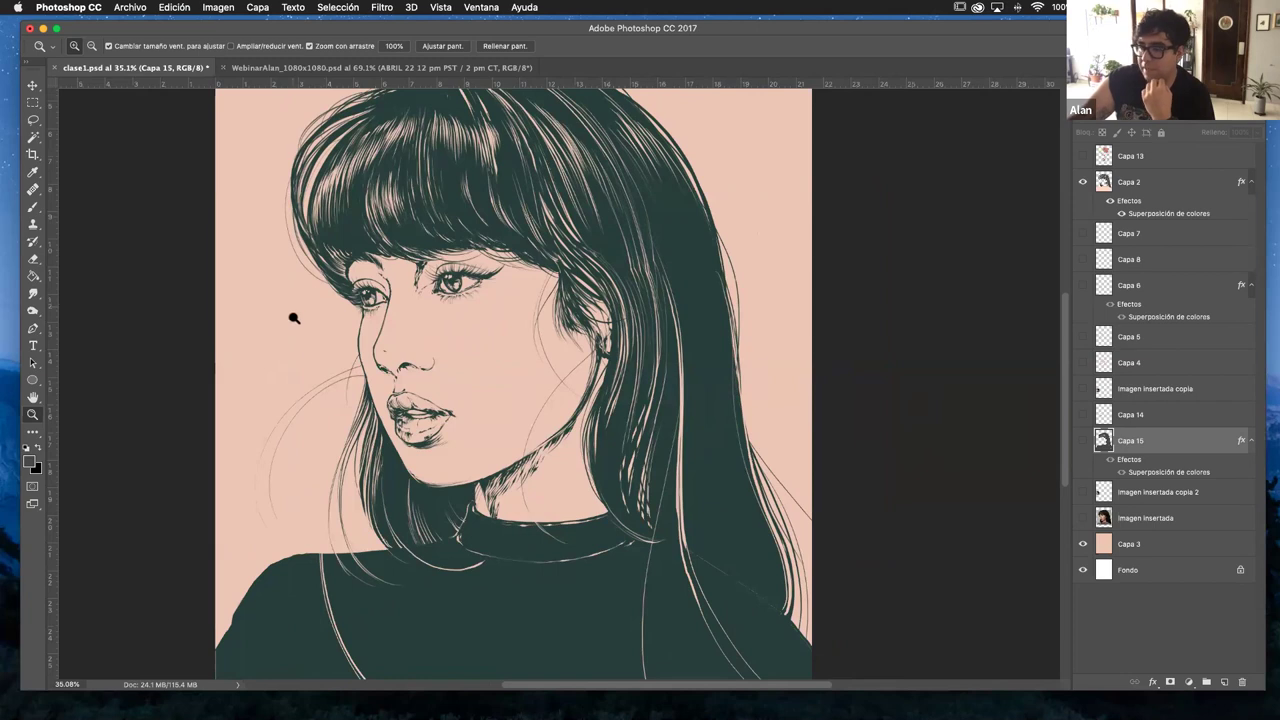
- Draw a circle about 131 px wide over the dark torso near the artwork's lower-left corner and move its layer above Capa 2
scroll(511, 316, "down", 2)
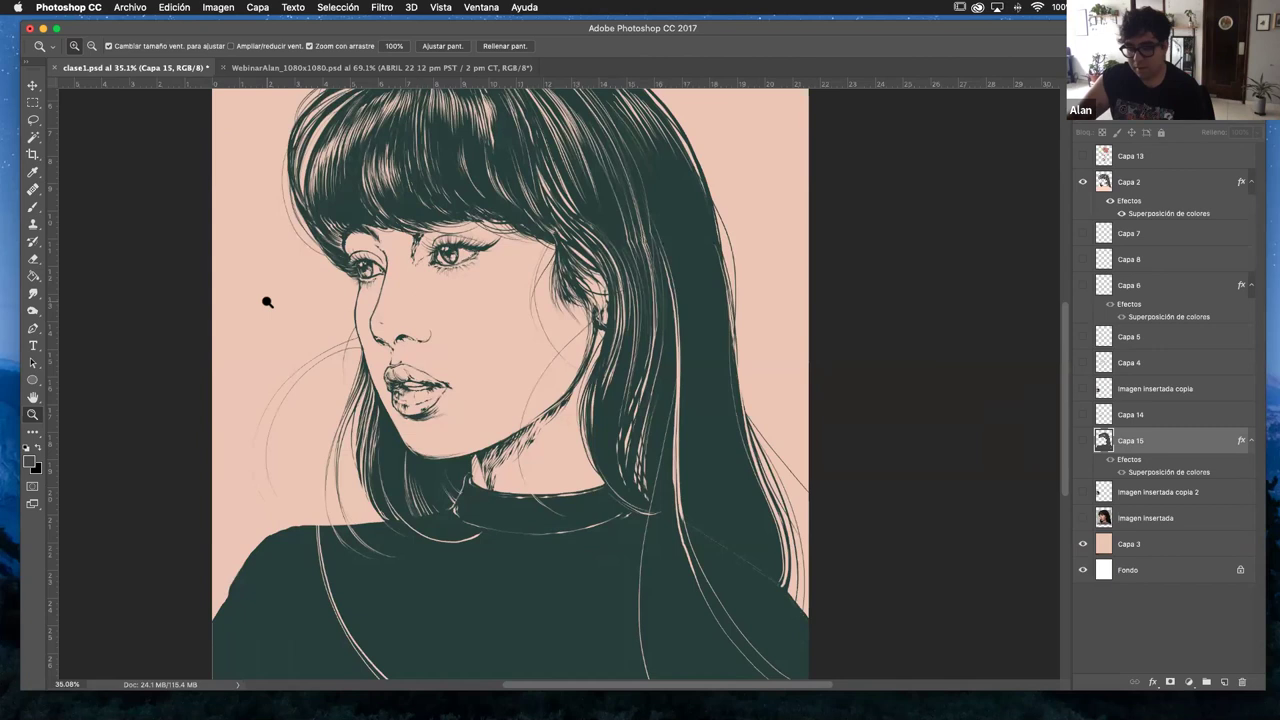
left_click(36, 380)
left_click_drag(355, 580, 401, 452)
left_click_drag(312, 531, 354, 562)
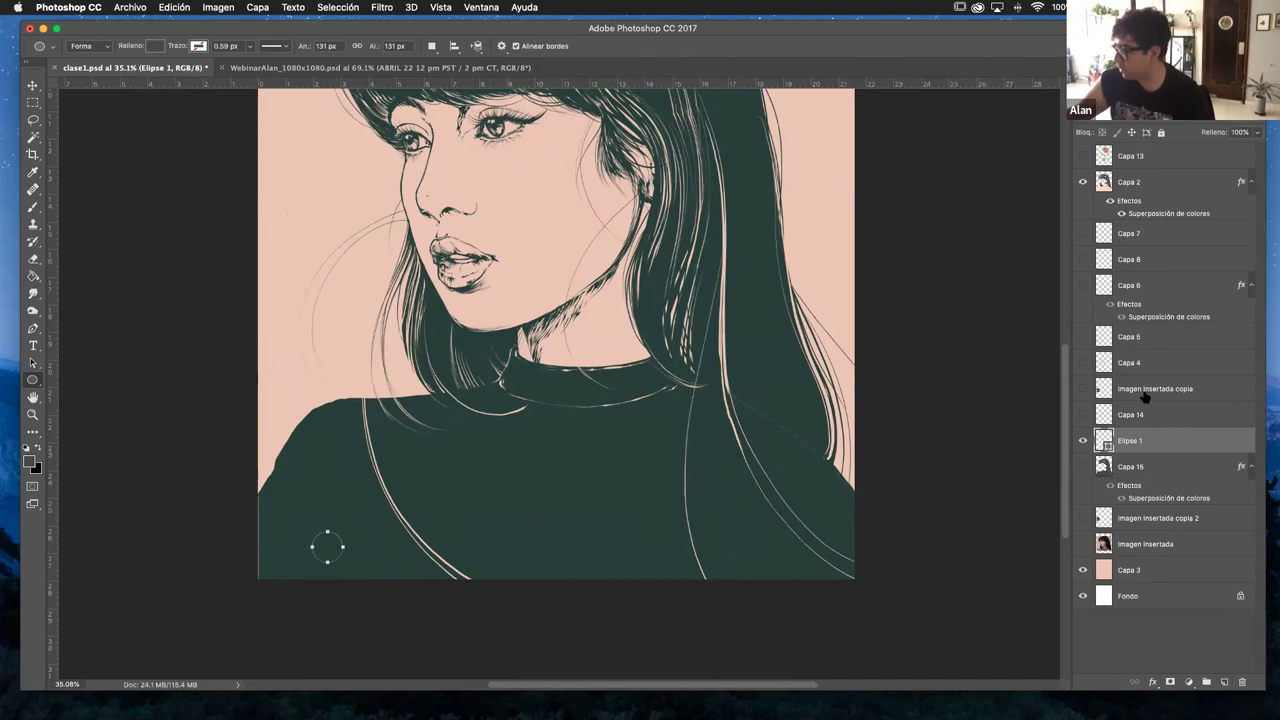
left_click_drag(1140, 441, 1167, 173)
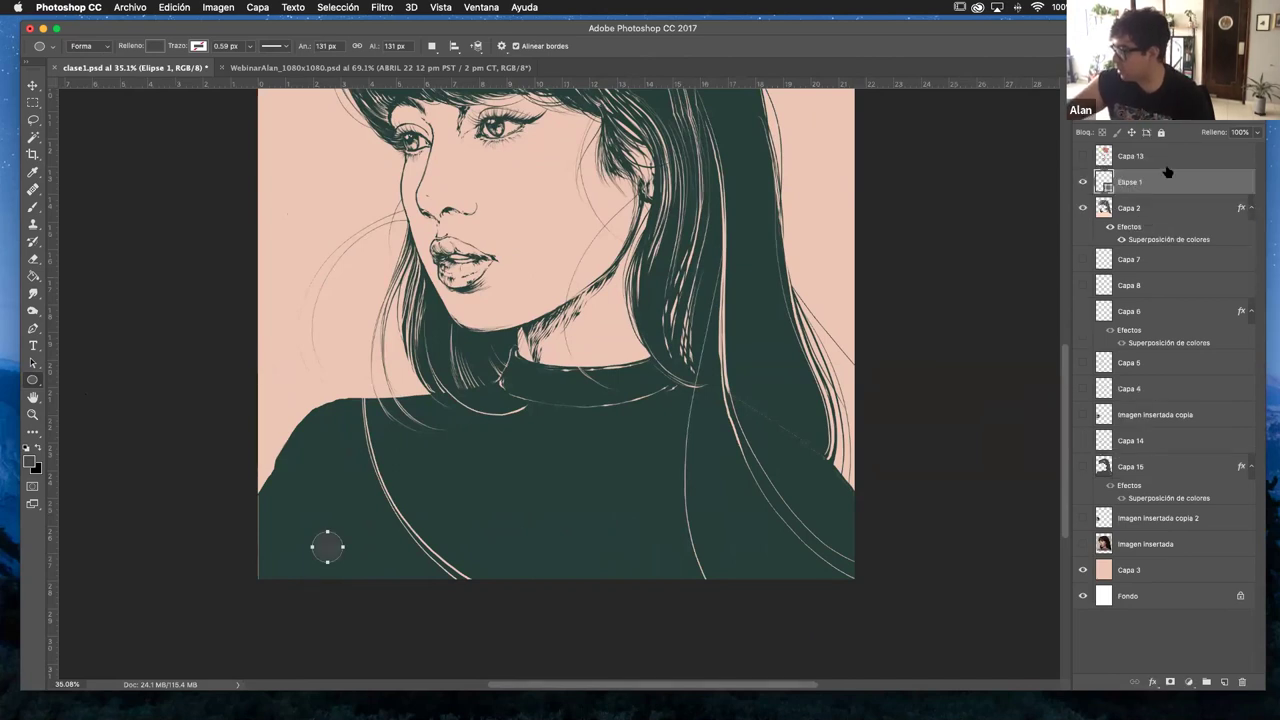
- Fill the new circle with the skin colour e0c5b3 sampled from the peach background
double_click(1104, 182)
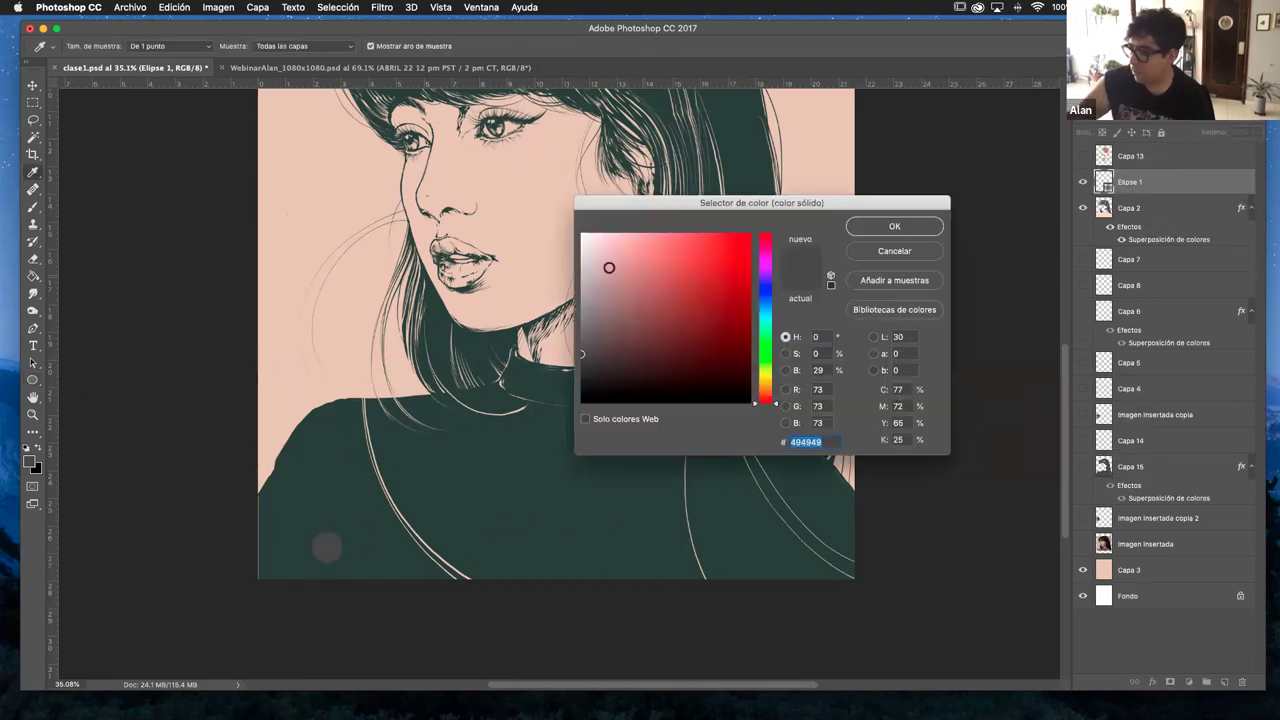
left_click(325, 185)
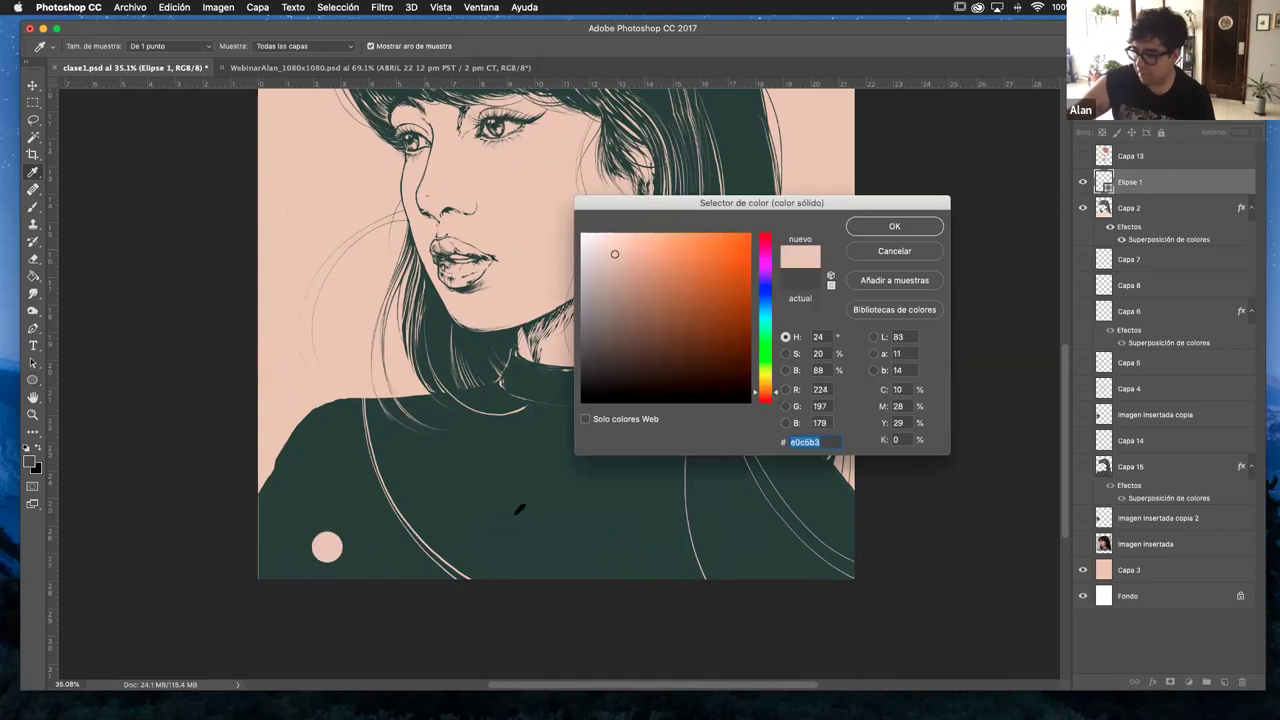
left_click(895, 227)
- Shift the skin-tone circle closer to the artwork's left edge and place a duplicate right beside it
key("v")
left_click(212, 434)
left_click_drag(333, 546, 373, 537)
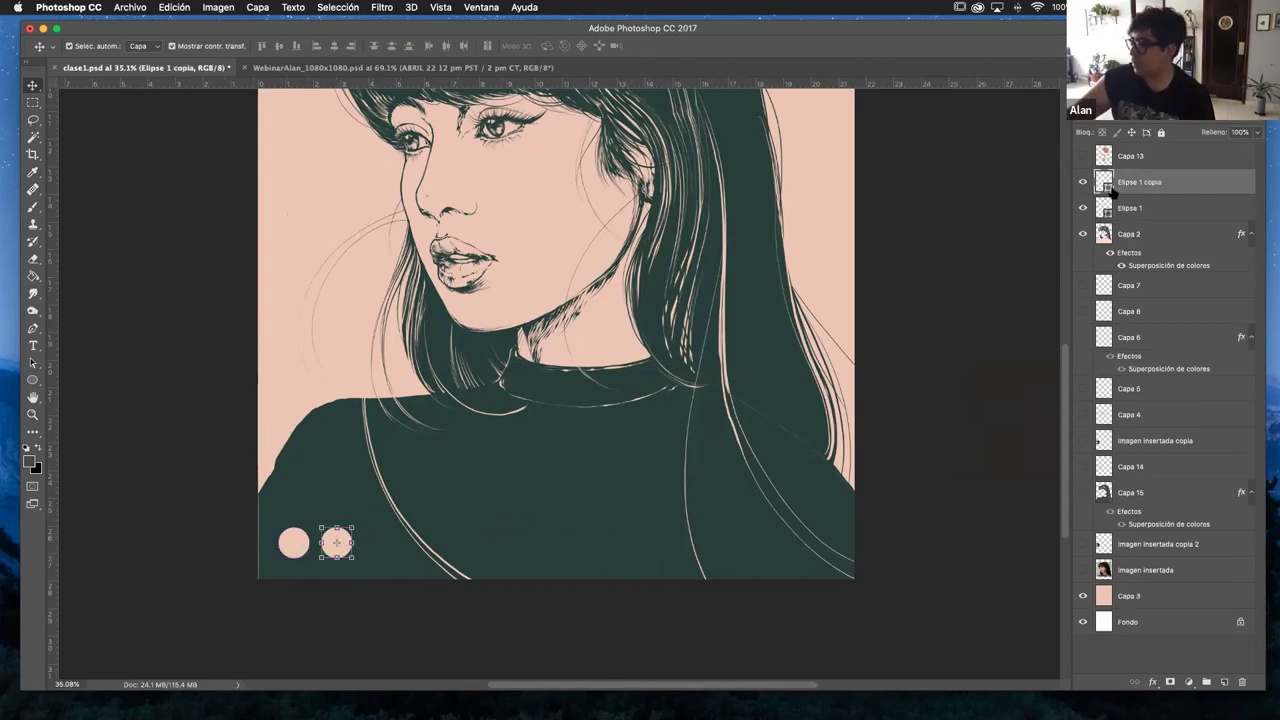
- Darken the duplicated circle's fill to the muted brown a28e80
double_click(1104, 182)
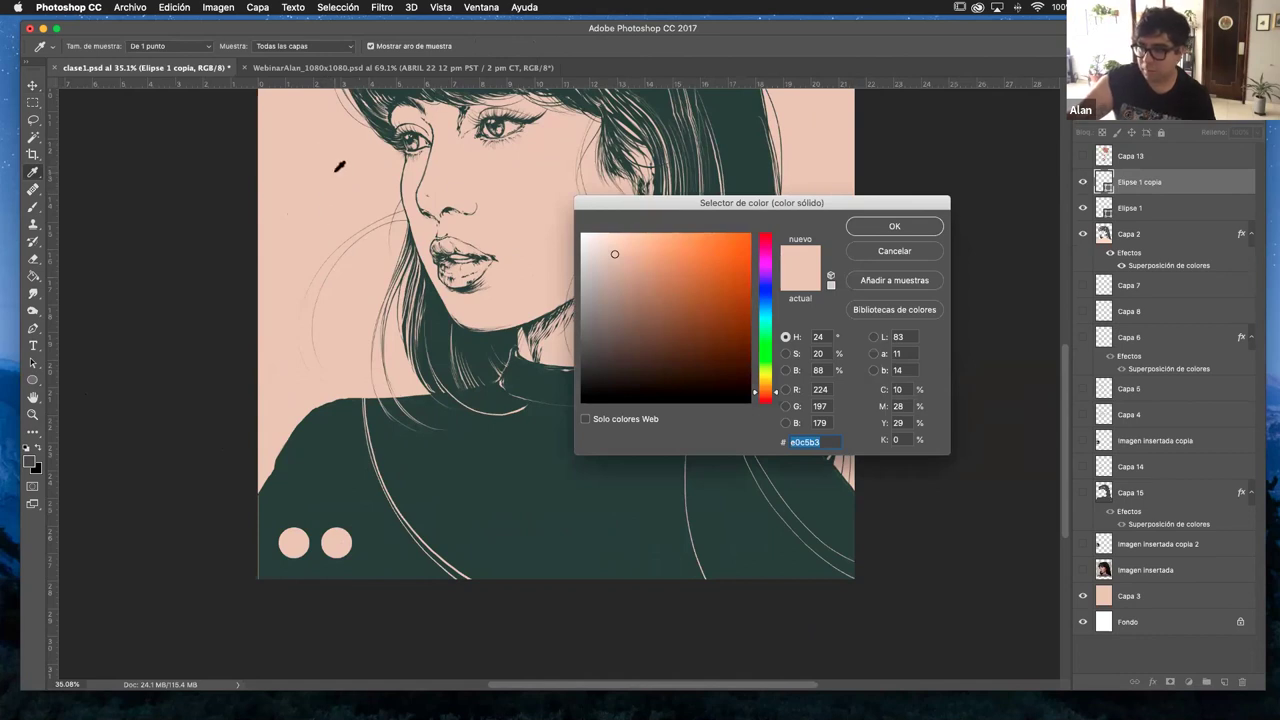
left_click_drag(760, 204, 504, 240)
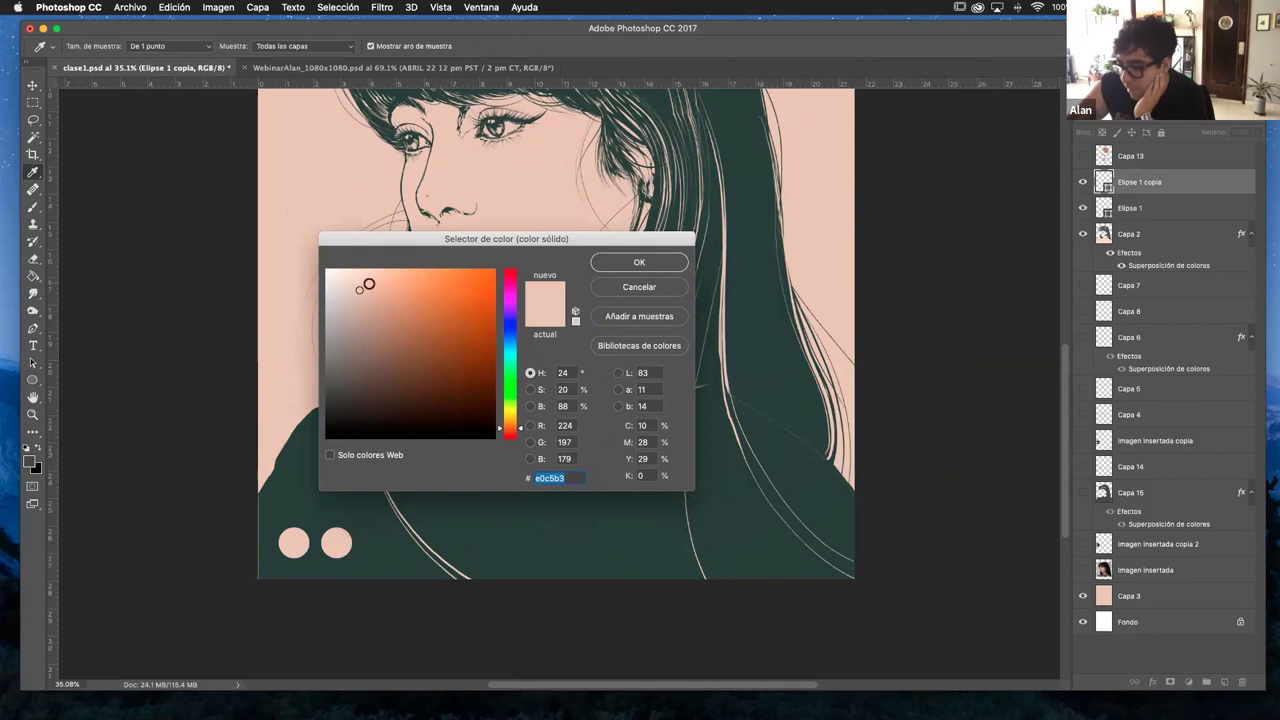
left_click(359, 297)
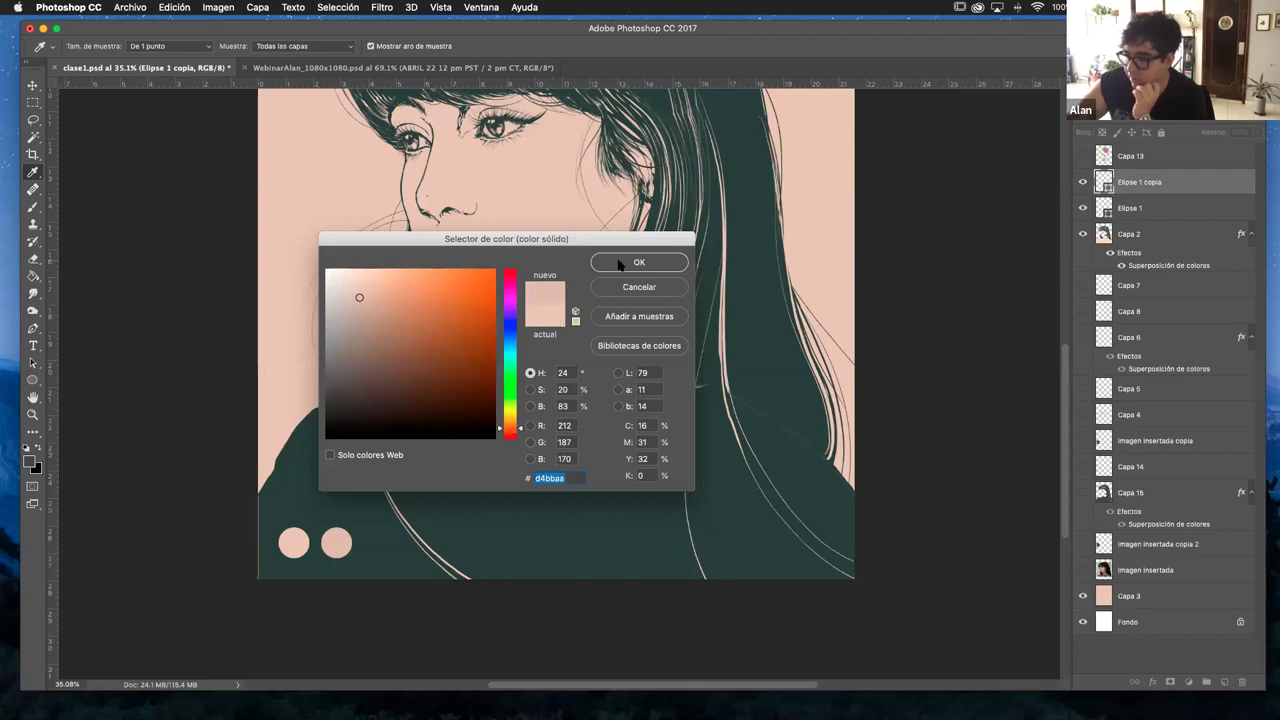
left_click_drag(359, 297, 361, 320)
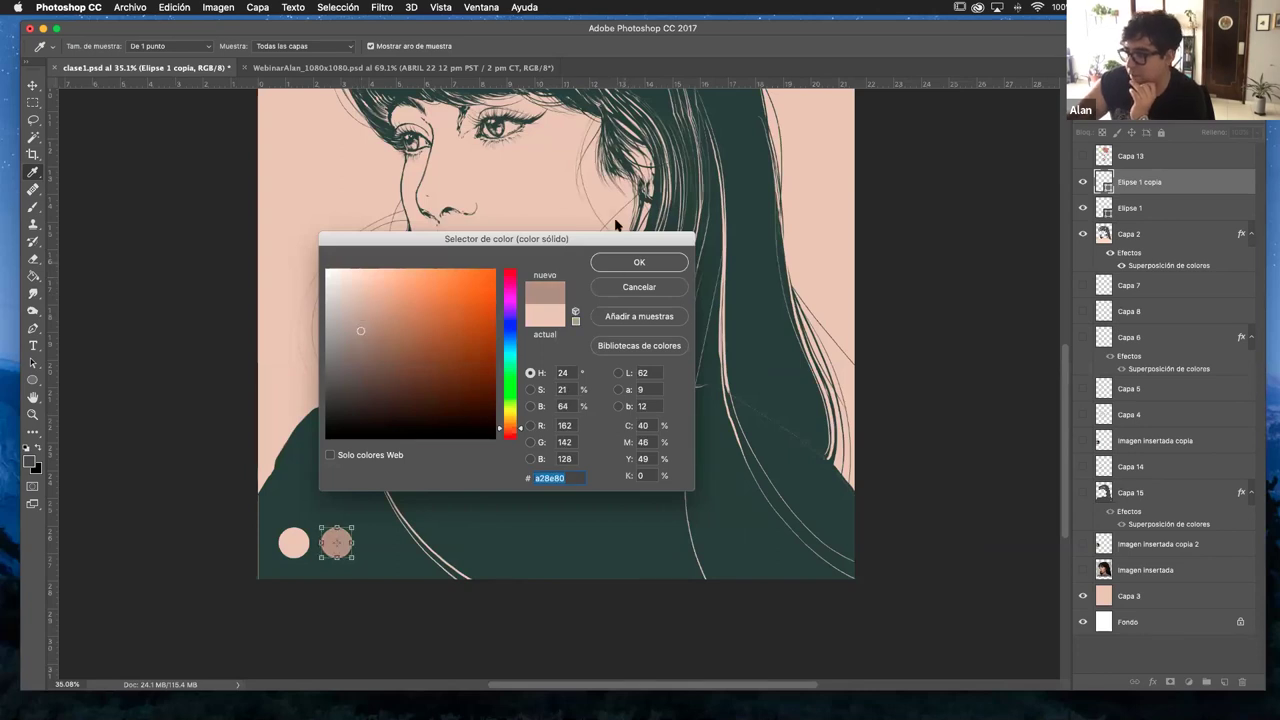
key("Return")
- Add a new empty layer directly above Capa 7, beneath the Capa 2 linework, for brush painting
key("b")
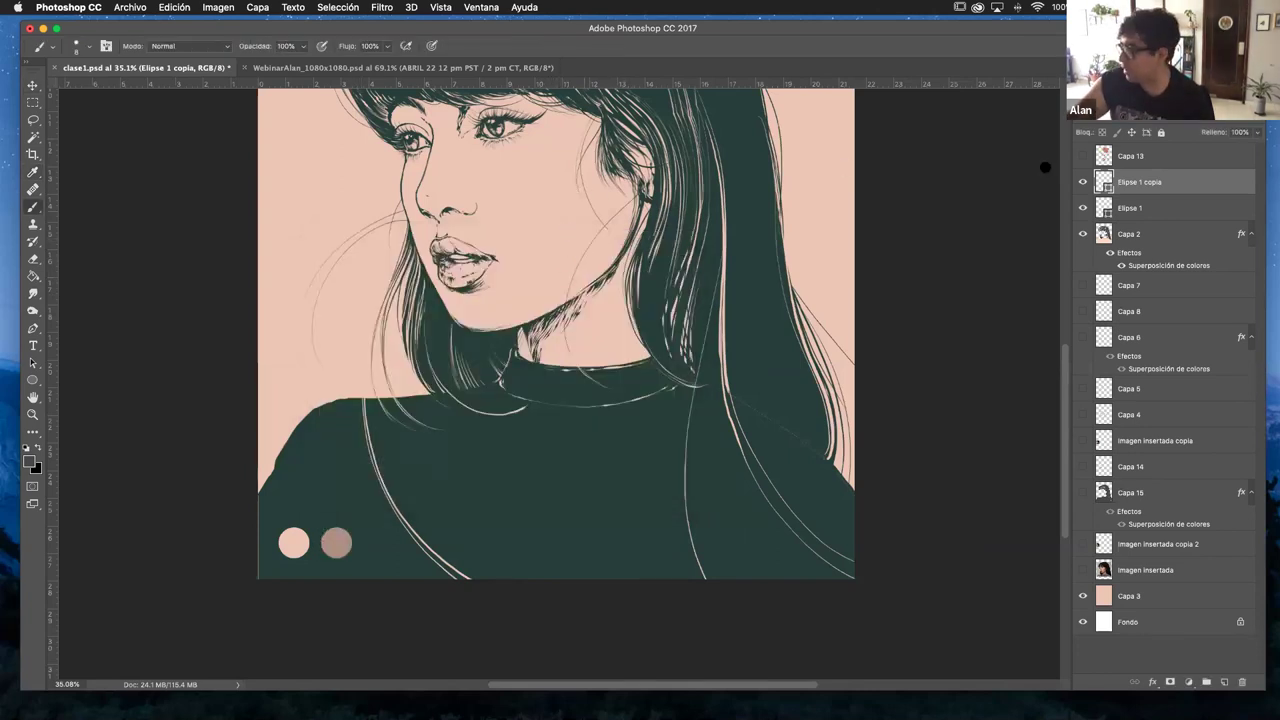
left_click(1150, 287)
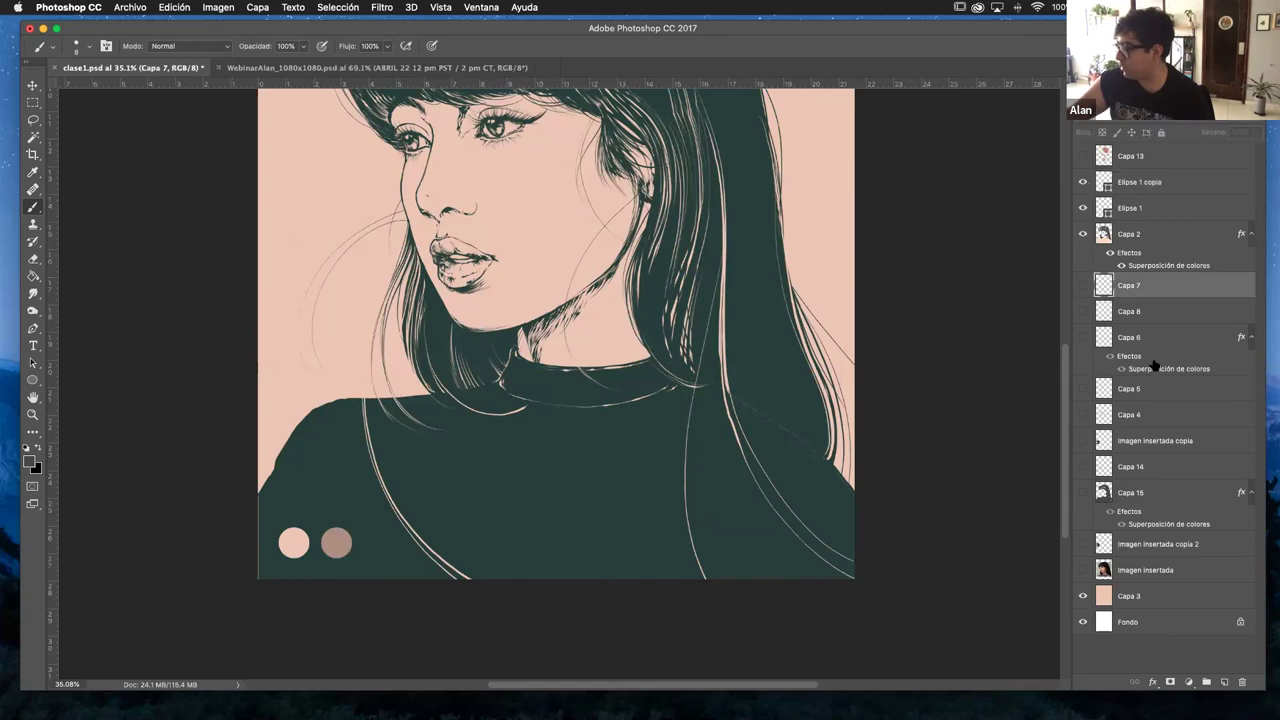
left_click(1225, 682)
- Undo the dark test stroke on the cheek, sample the brown circle as the paint colour and set the brush size to 42
left_click_drag(550, 233, 572, 205)
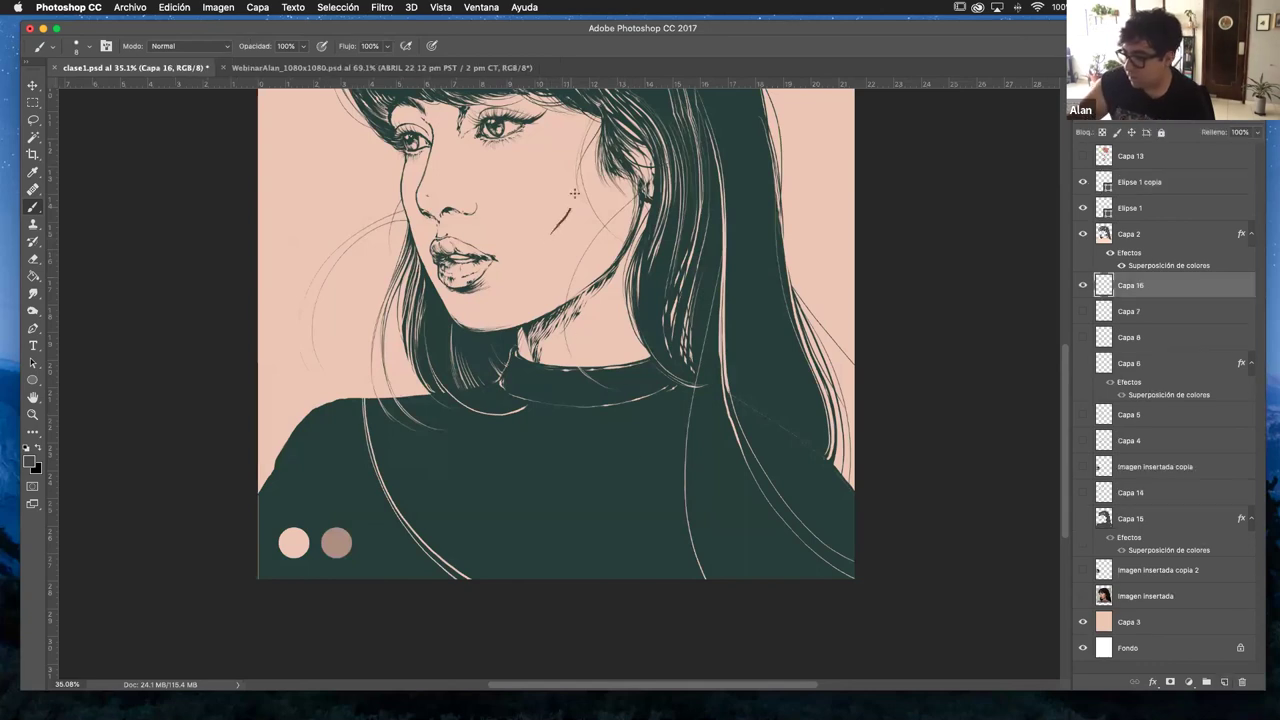
key("super+z")
left_click(338, 540, "alt")
right_click(577, 211)
left_click(652, 180)
key("super+z")
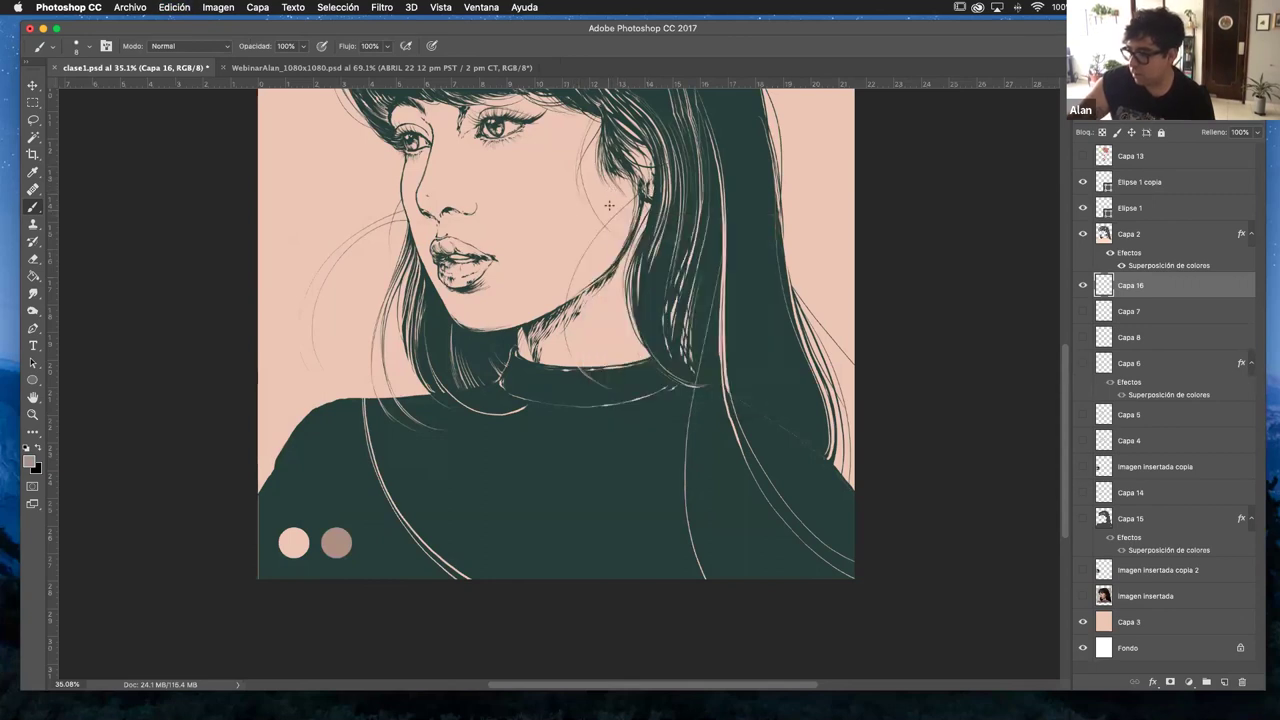
right_click(608, 205)
left_click_drag(691, 242, 699, 241)
- Try a brown shadow stroke on the cheek and step back through the history to remove it
mouse_move(569, 232)
left_mouse_down()
mouse_move(598, 187)
mouse_move(551, 243)
mouse_move(556, 214)
mouse_move(590, 190)
mouse_move(577, 218)
mouse_move(601, 177)
mouse_move(593, 205)
mouse_move(606, 166)
left_mouse_up()
key("super+alt+z")
key("super+alt+z")
key("super+alt+z")
key("super+alt+z")
key("super+alt+z")
key("super+alt+z")
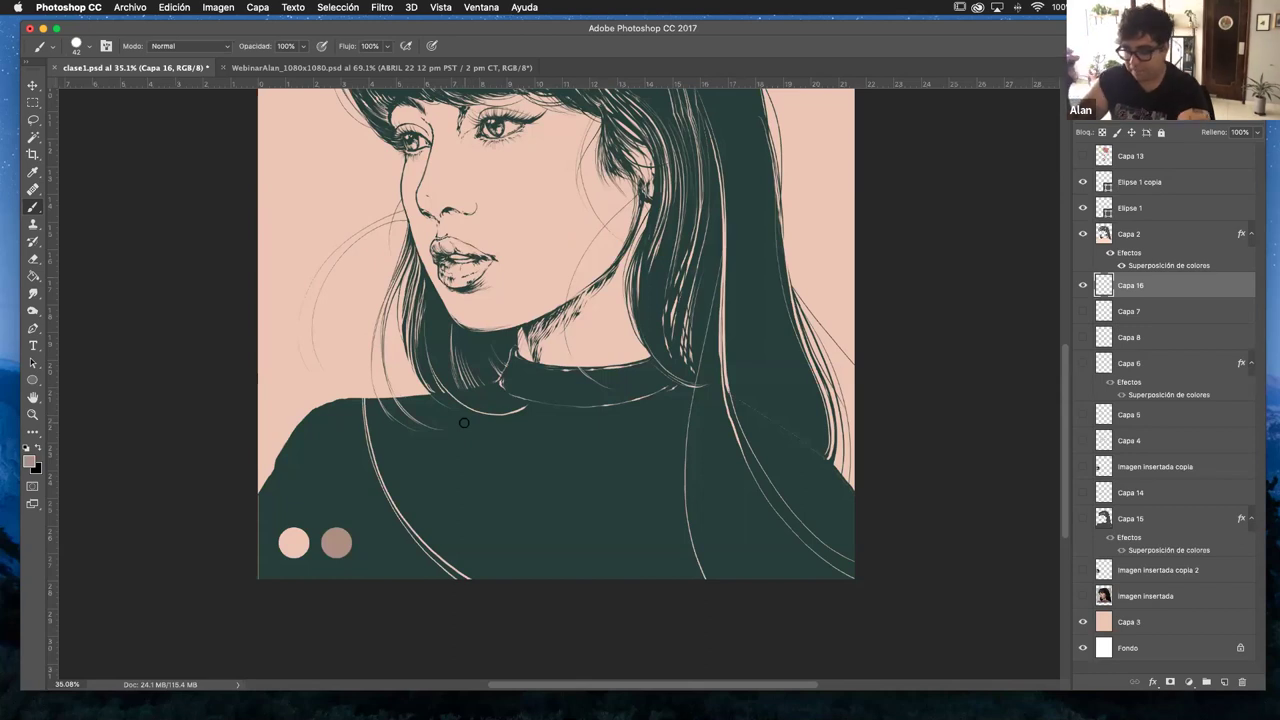
- Recolour the second circle from the face's skin tone, darkened slightly to dac0af
key("v")
left_click(336, 542)
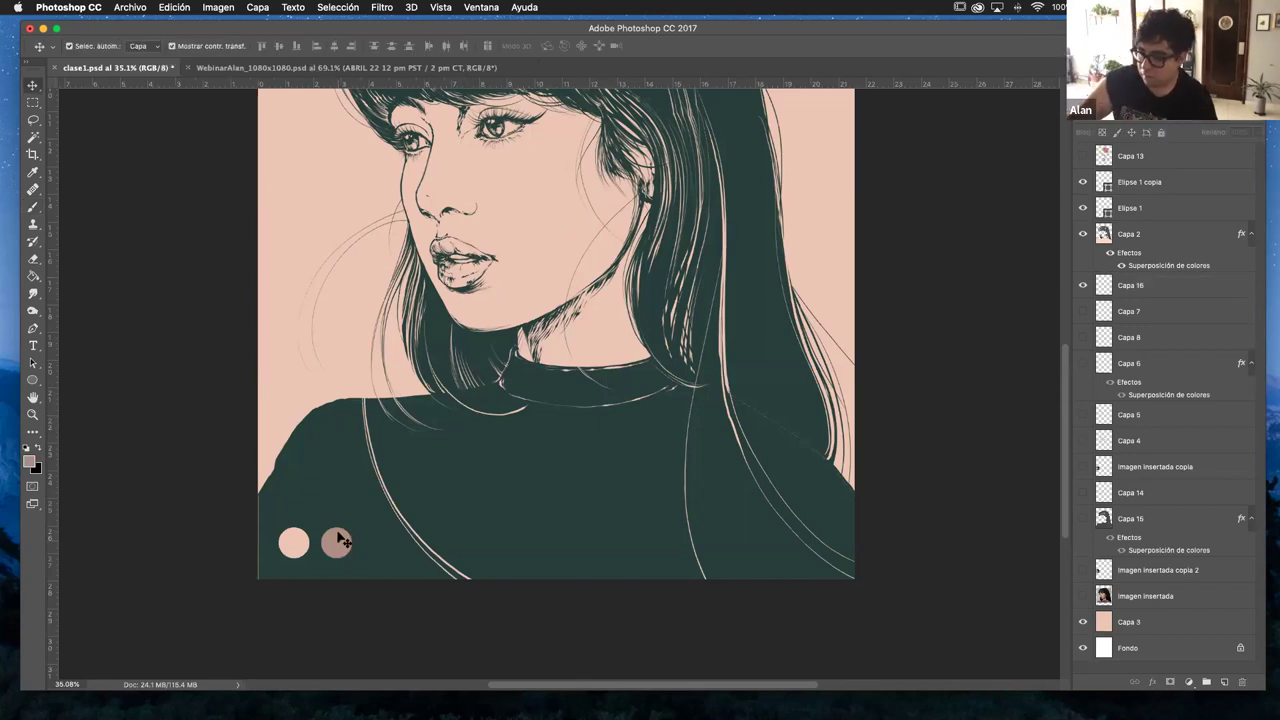
double_click(1104, 181)
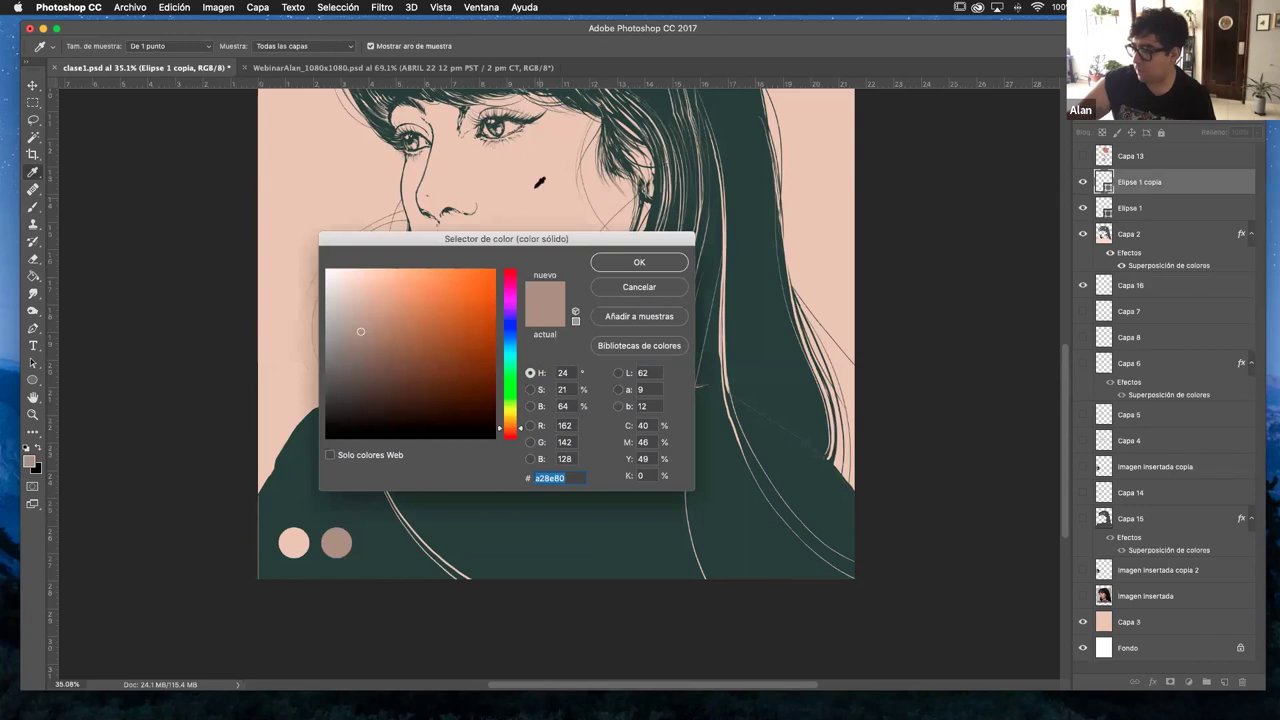
left_click(536, 160)
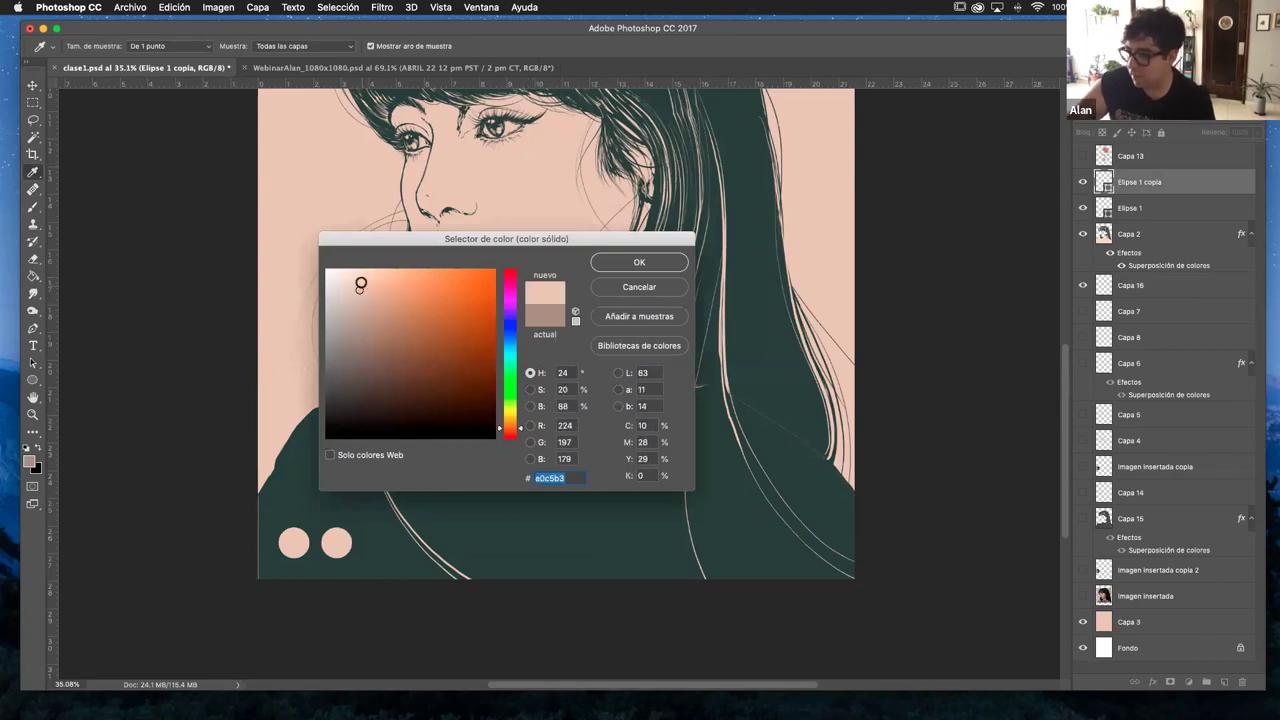
left_click(358, 298)
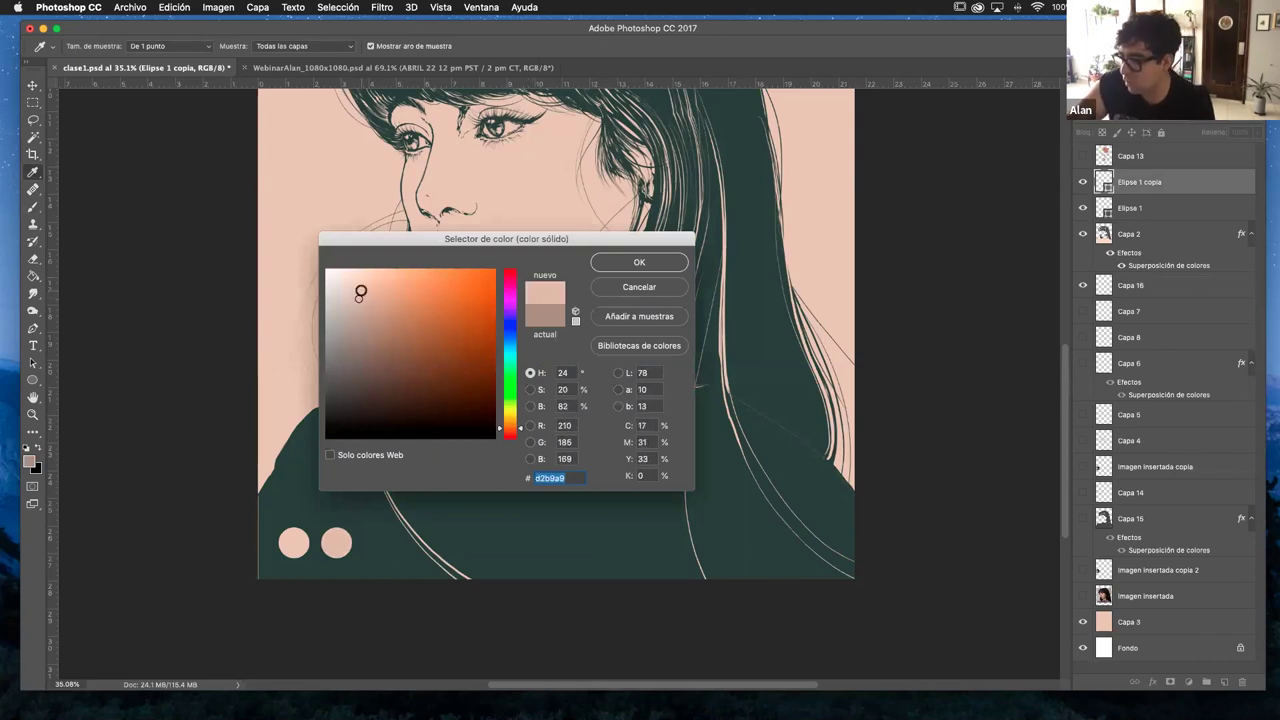
left_click(289, 367)
left_click(359, 292)
left_click(615, 258)
- On Capa 16, sample the second circle's colour and paint a soft shadow patch across the cheek near the ear
key("v")
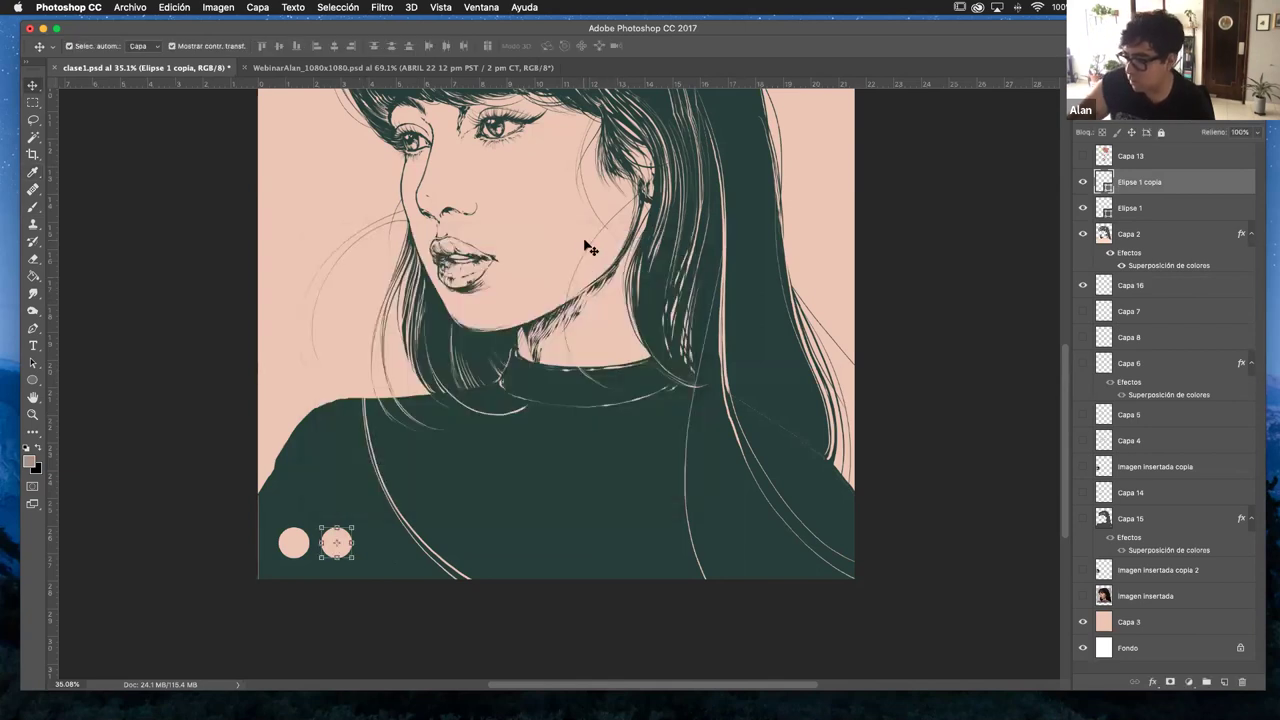
key("b")
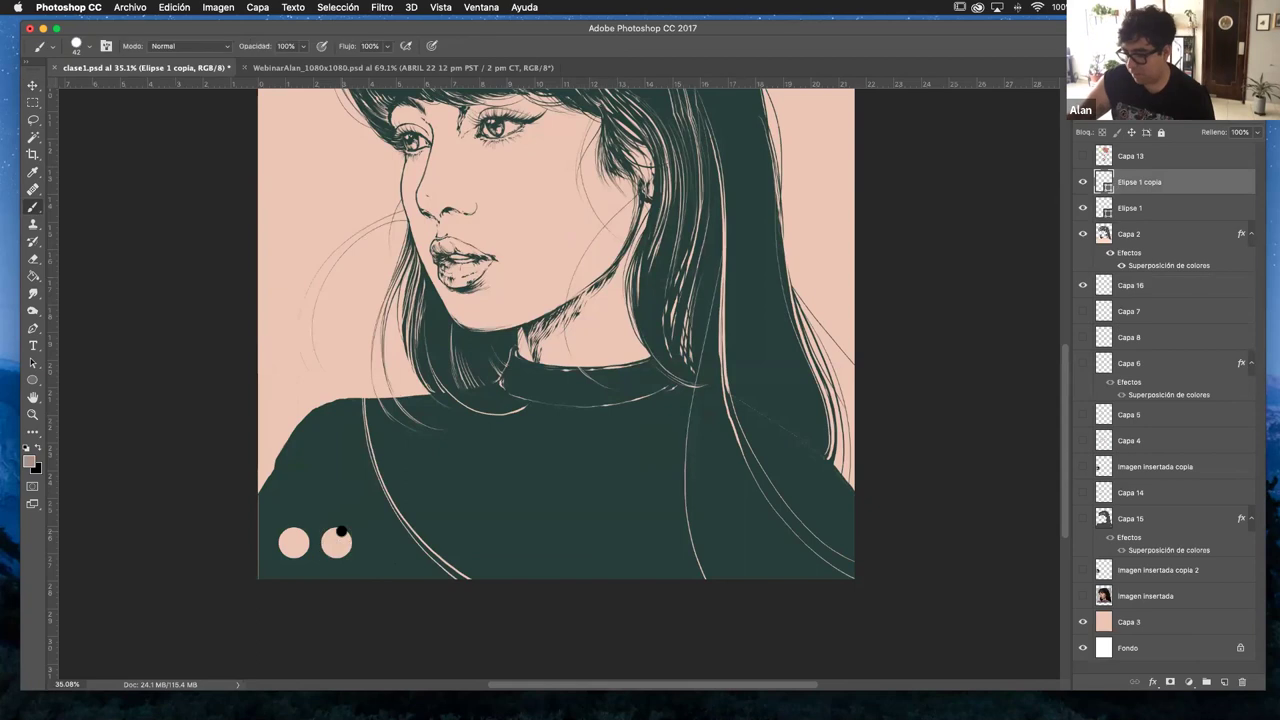
left_click(1142, 287)
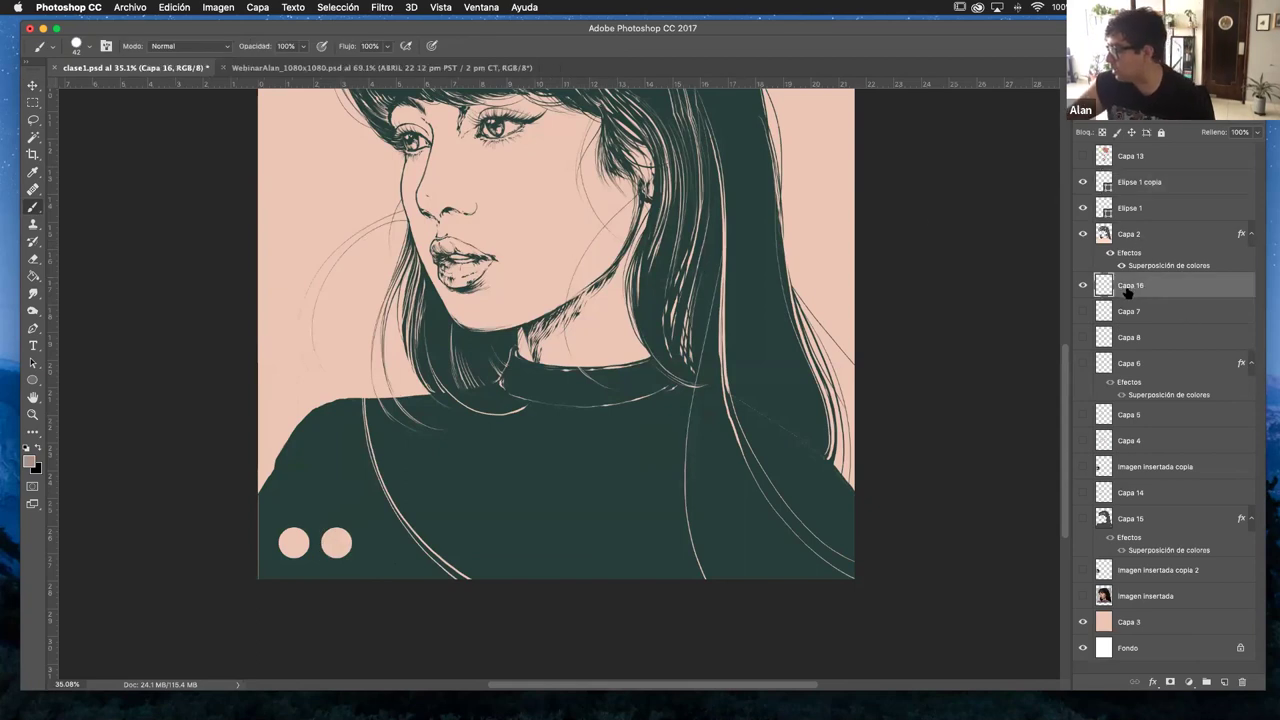
left_click_drag(558, 231, 573, 213)
key("super+z")
left_click(338, 540, "alt")
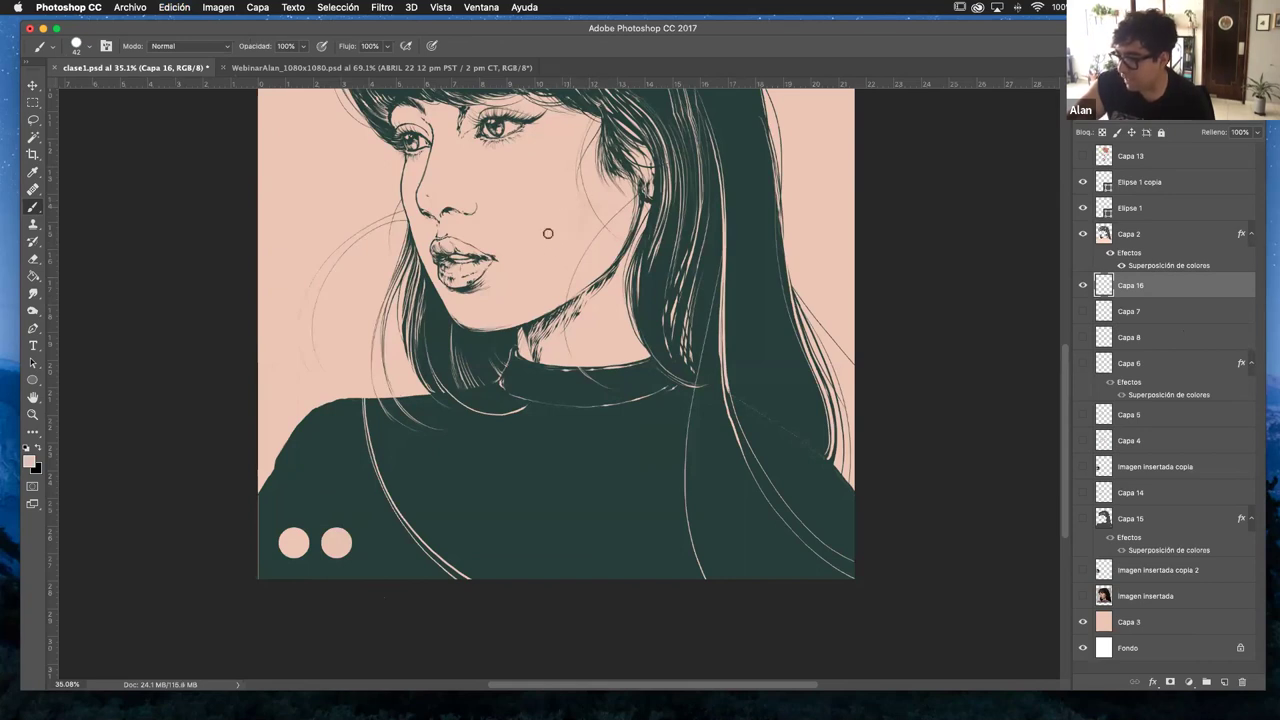
left_click_drag(594, 188, 668, 350)
- Reopen the second circle's fill colour, fine-tune the shadow shade and accept it
key("z")
left_click_drag(590, 510, 600, 360)
left_click_drag(594, 424, 612, 358)
key("v")
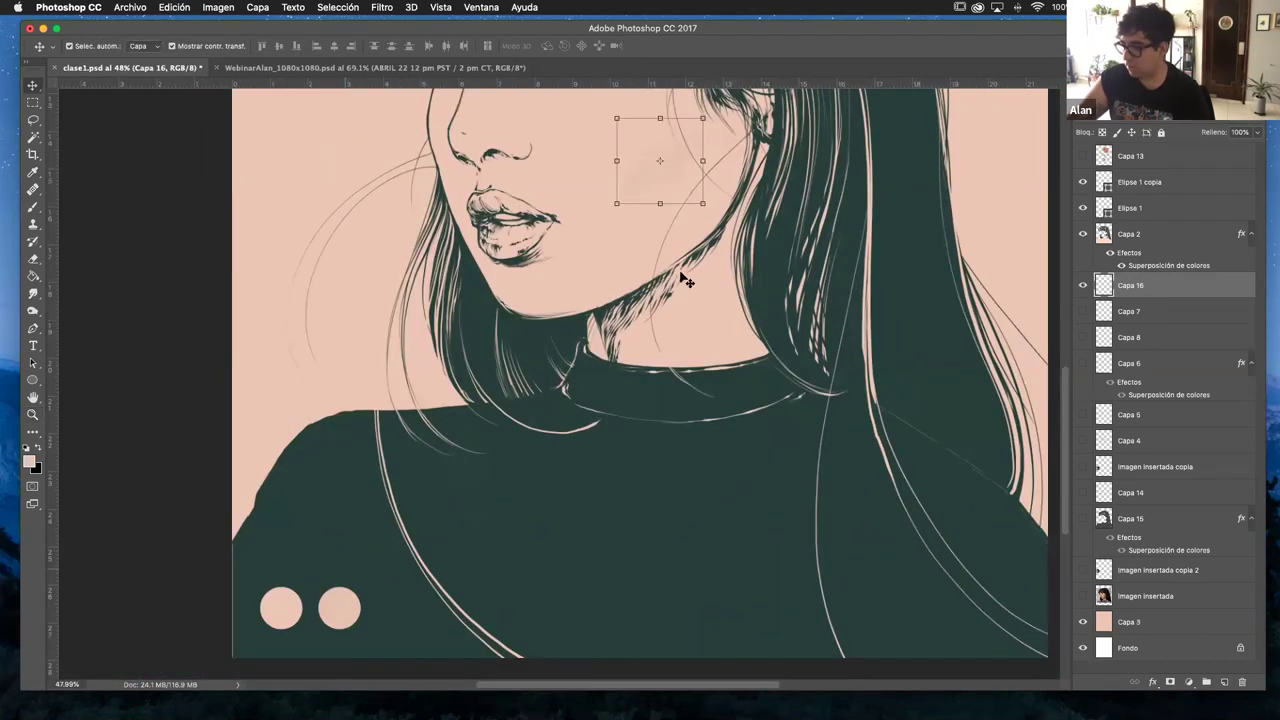
left_click(340, 605)
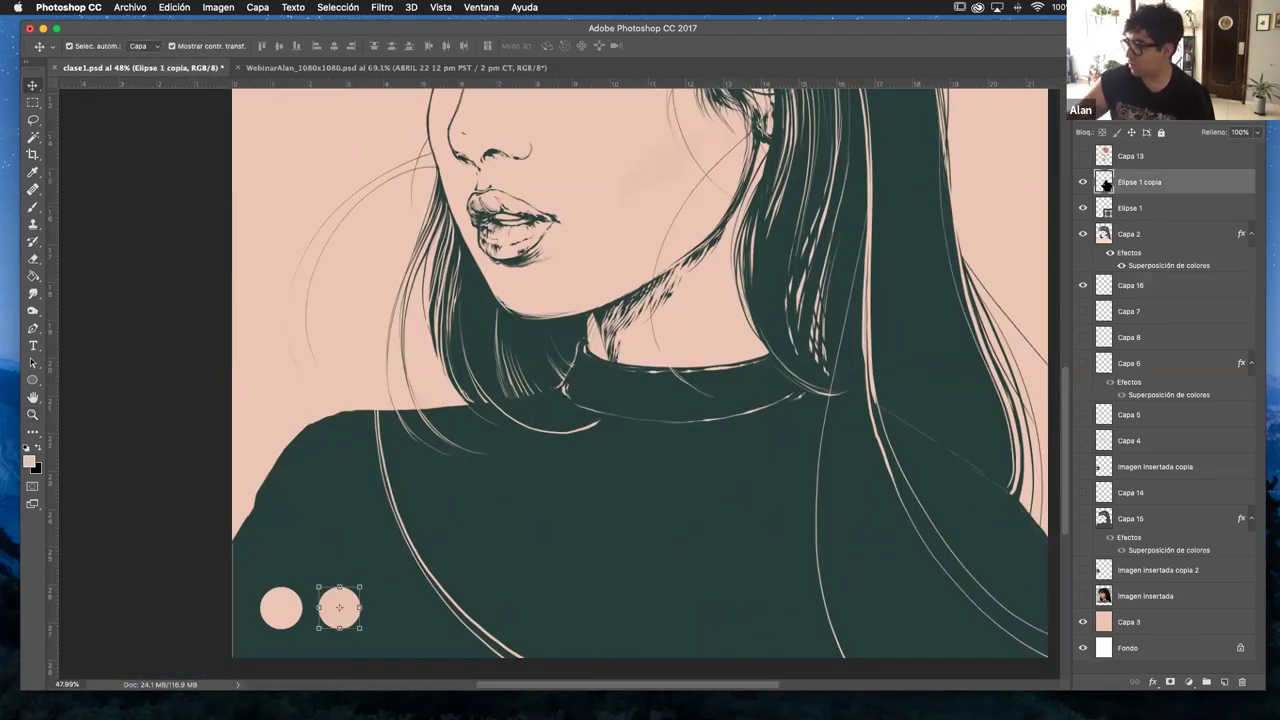
double_click(1104, 182)
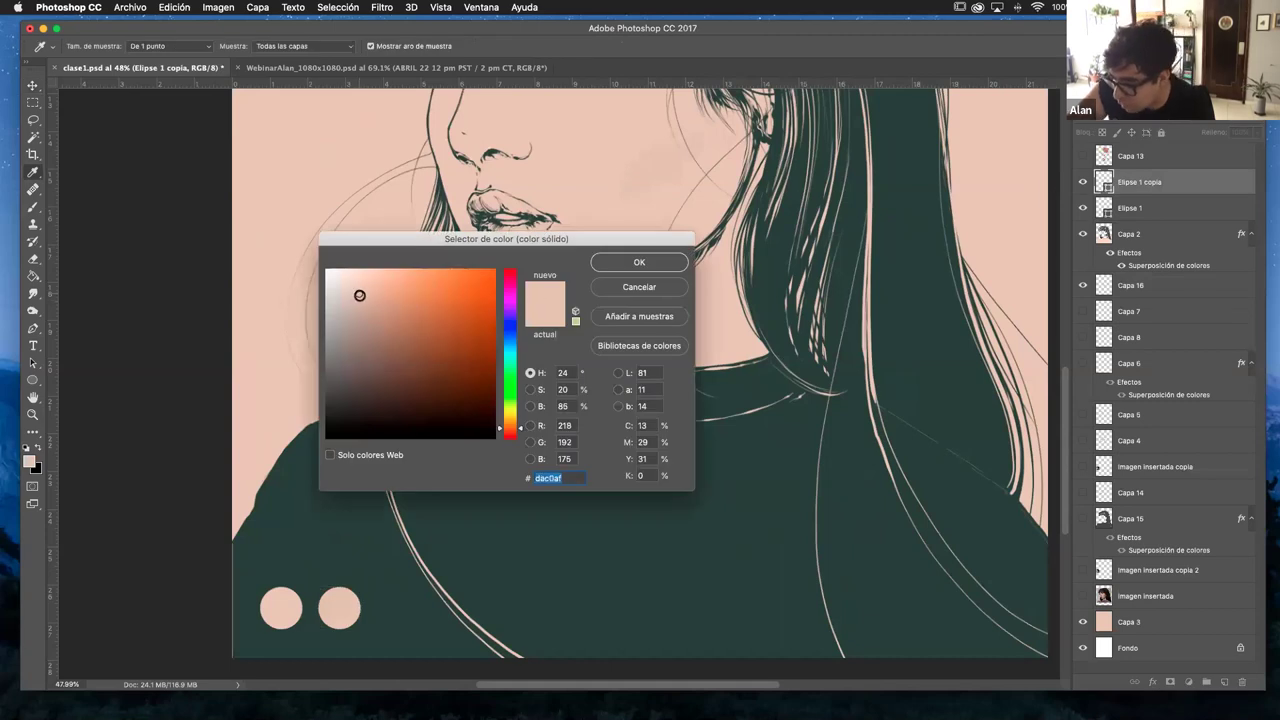
left_click(639, 262)
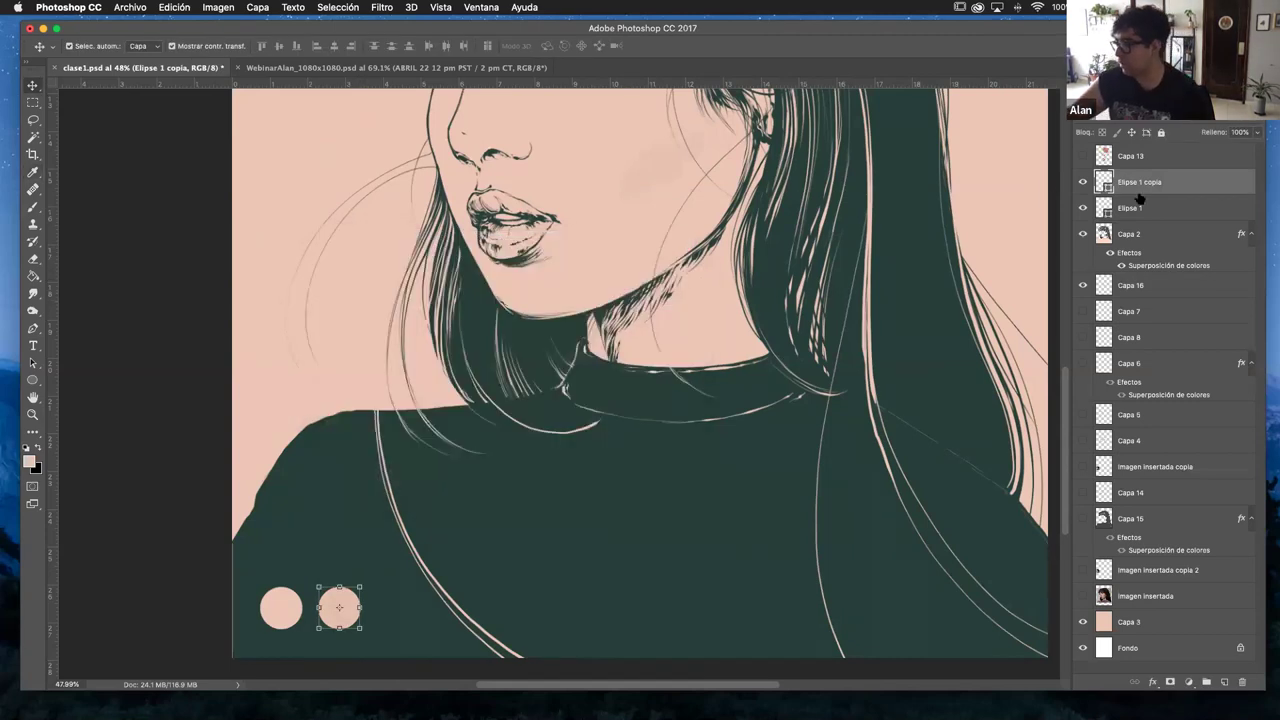
- Hide and show Capa 16 again to check how the cheek shadow reads against the skin tone
scroll(710, 360, "up", 3)
scroll(710, 360, "right", 3)
scroll(787, 300, "down", 1)
scroll(787, 300, "left", 1)
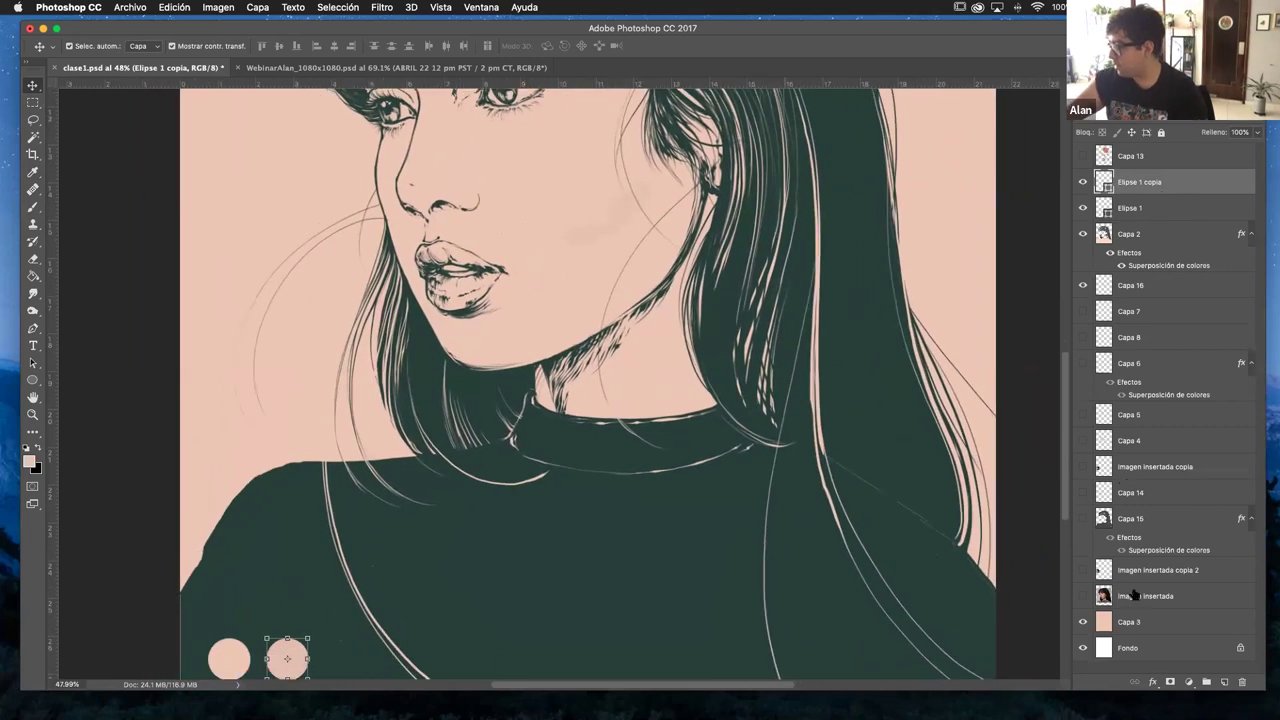
left_click(1153, 681)
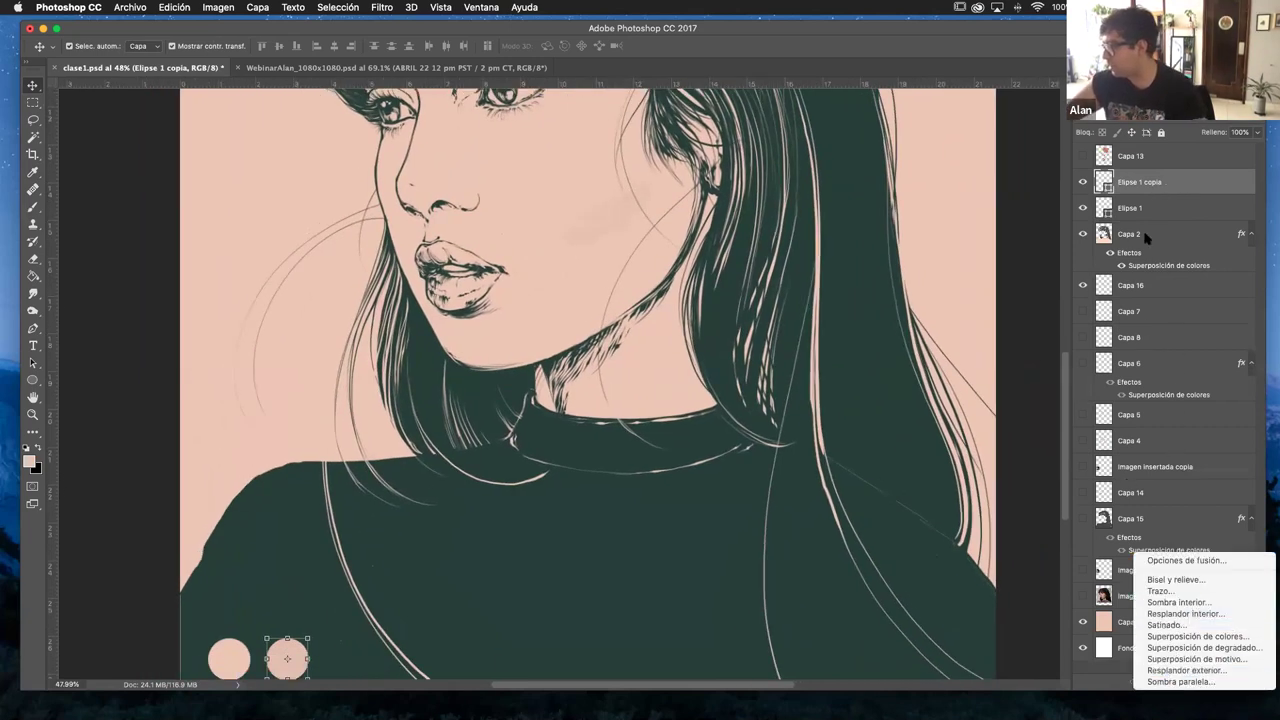
left_click(1085, 288)
left_click(1082, 289)
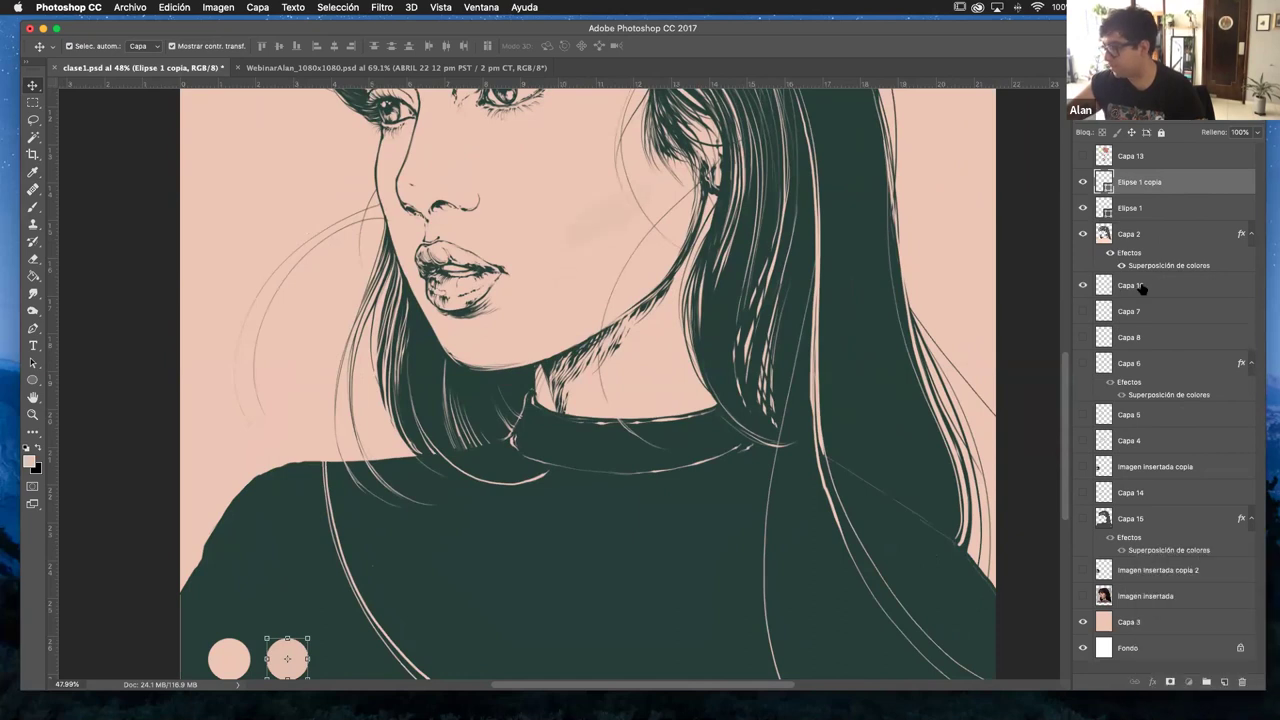
- Add a Superposición de colores effect to Capa 16 using the colour sampled from the second circle
left_click(1140, 288)
left_click(1153, 681)
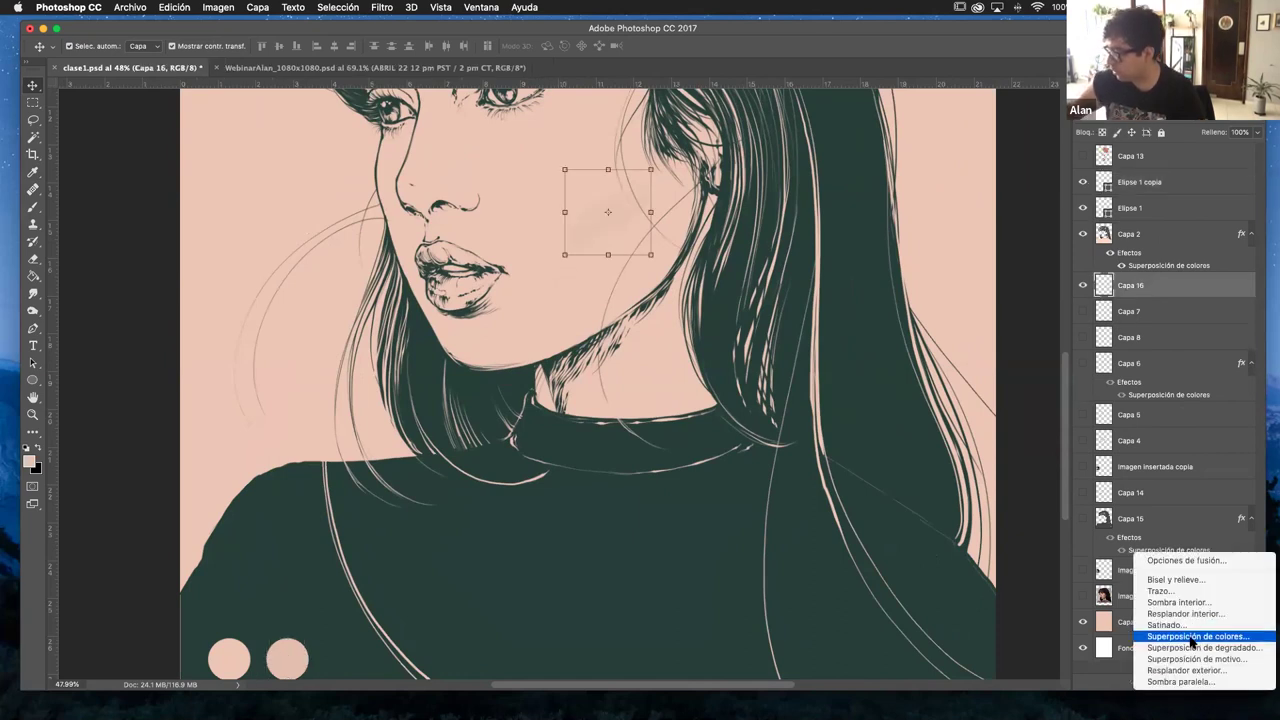
left_click(1195, 637)
left_click(945, 355)
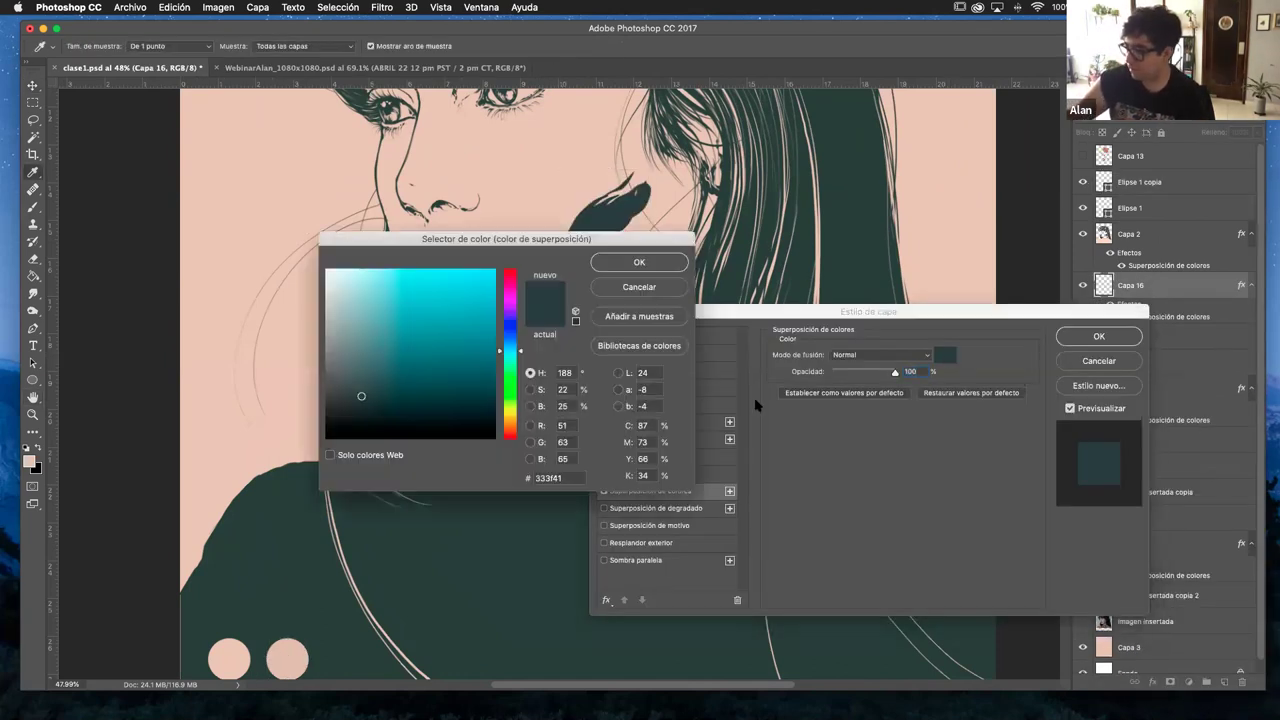
left_click(293, 645)
left_click(637, 264)
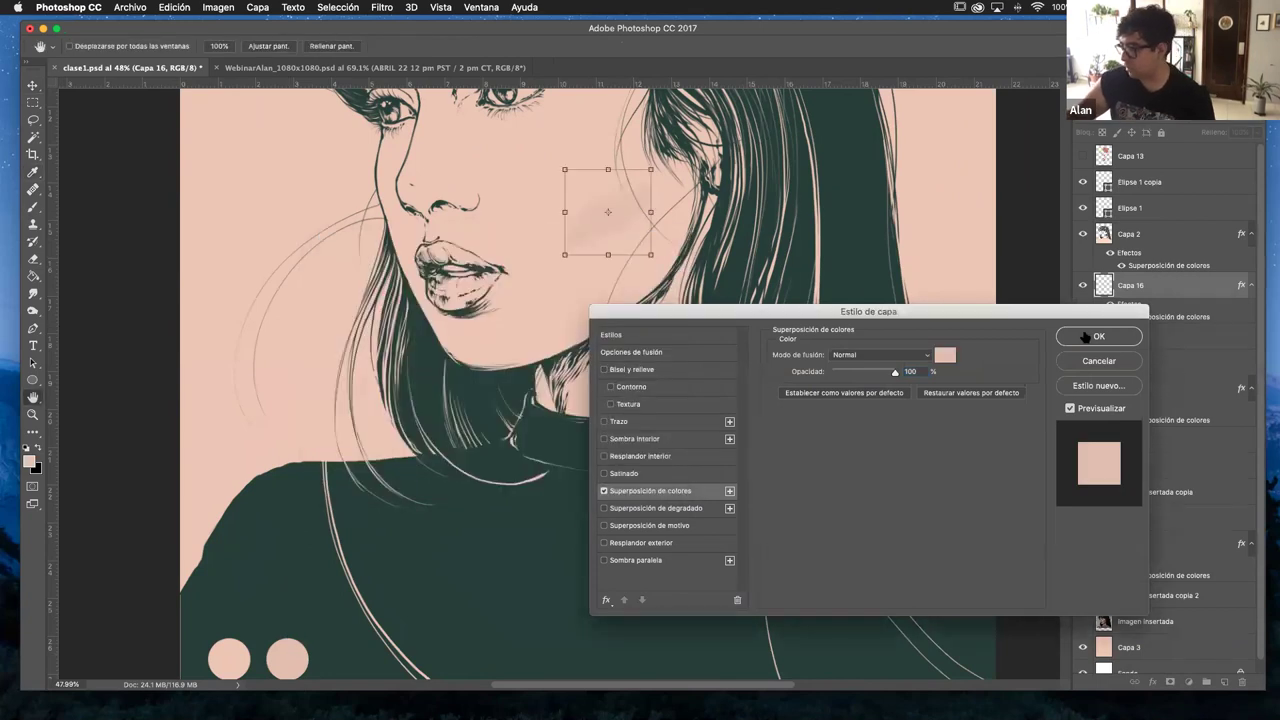
left_click(1086, 338)
key("b")
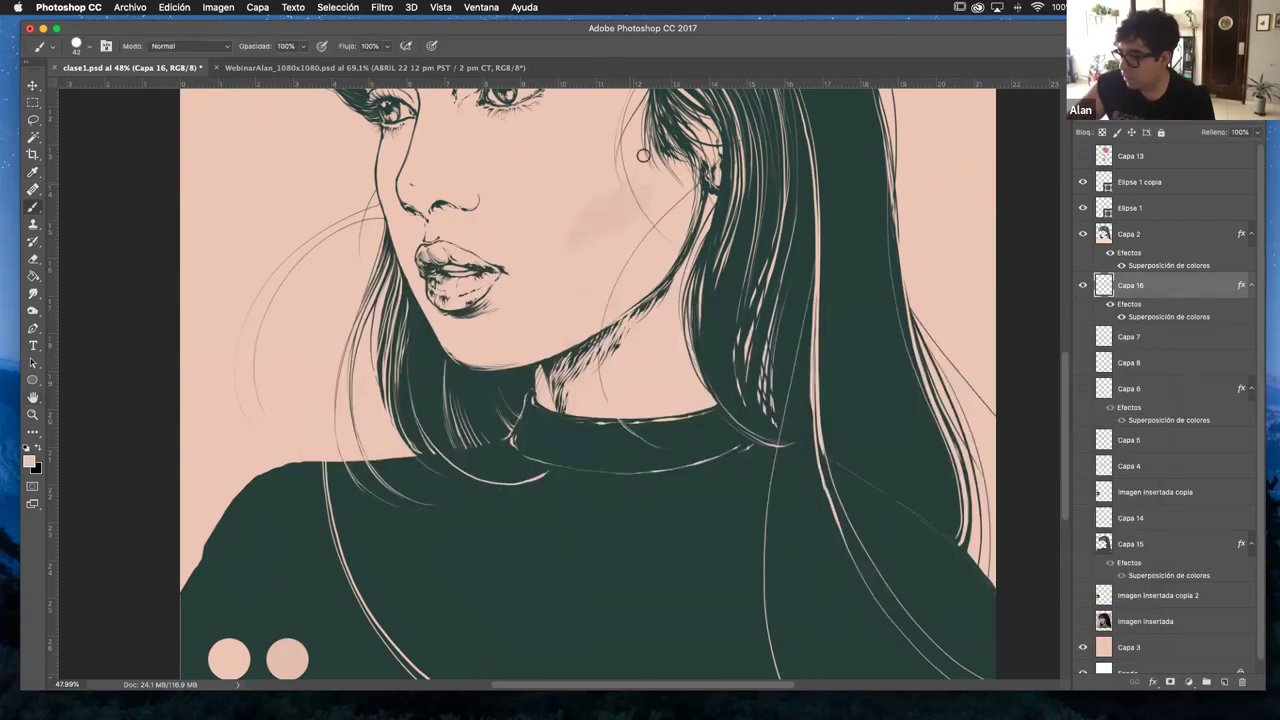
scroll(608, 382, "up", 6)
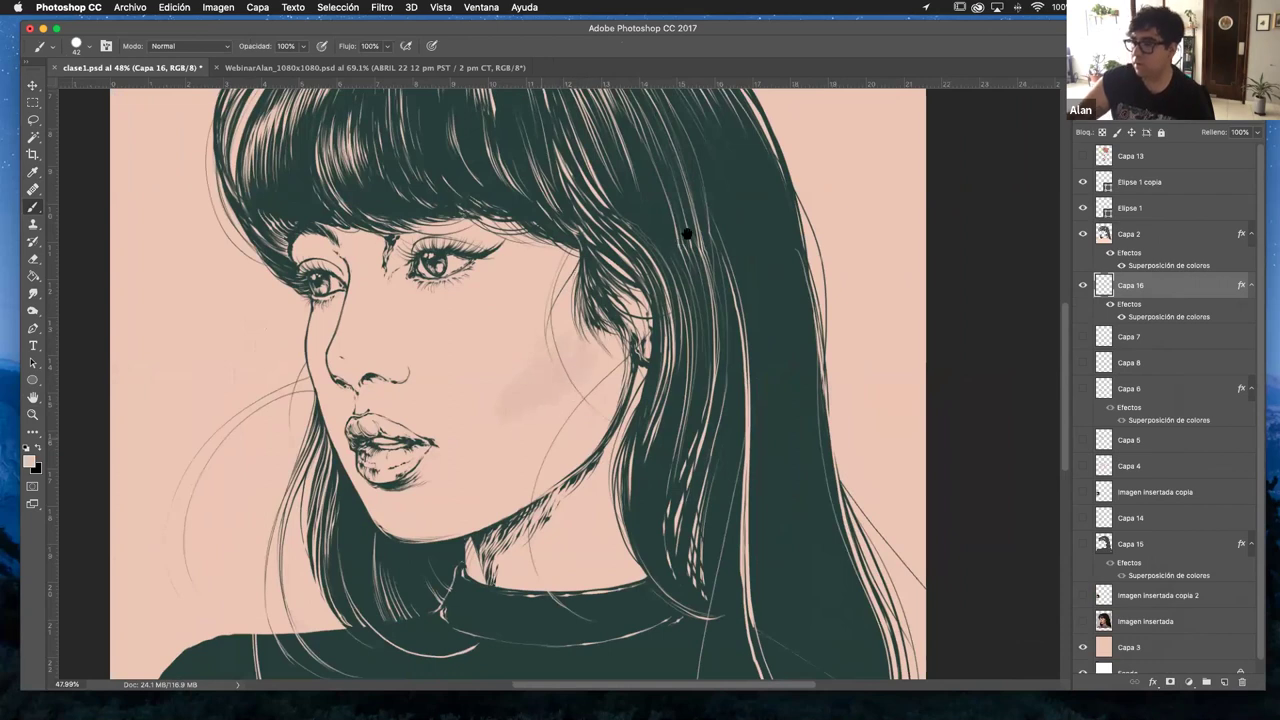
- Review the cheek shadow and the two swatch circles against the overall portrait at different magnifications
scroll(687, 234, "down", 6)
scroll(687, 234, "left", 3)
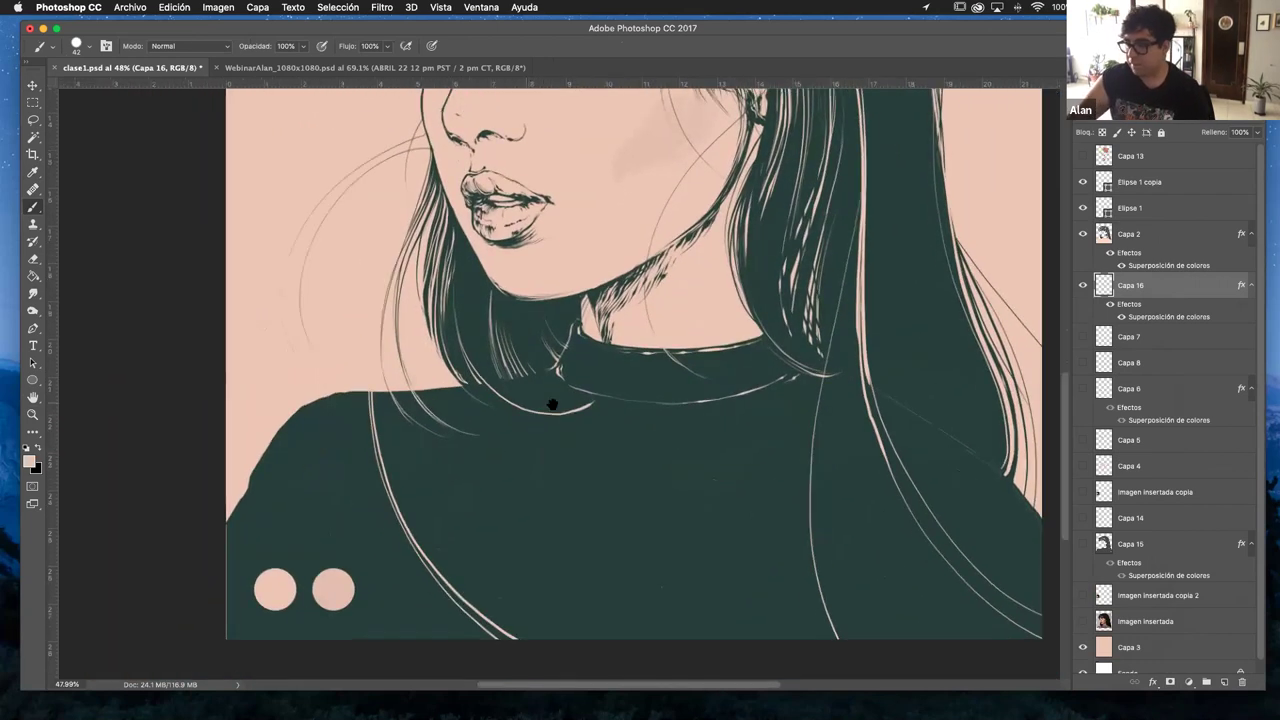
scroll(552, 404, "down", 2)
scroll(552, 404, "right", 1)
key("v")
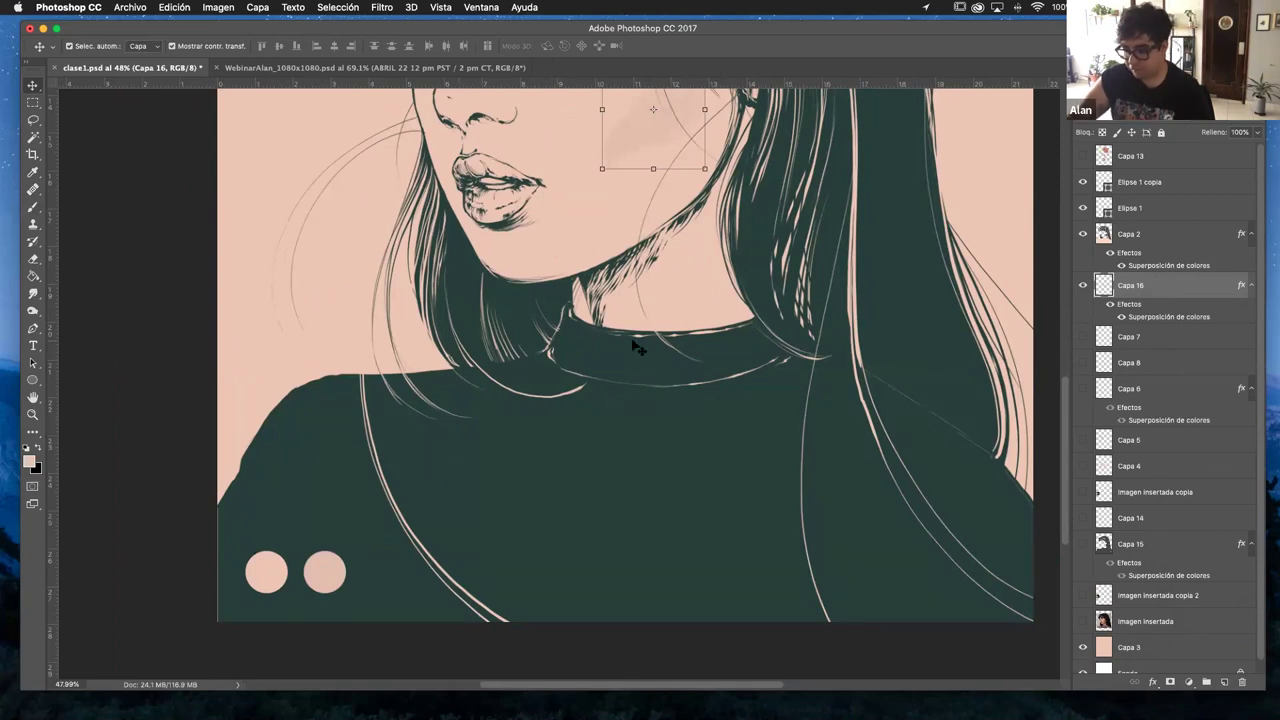
left_click_drag(580, 434, 670, 355)
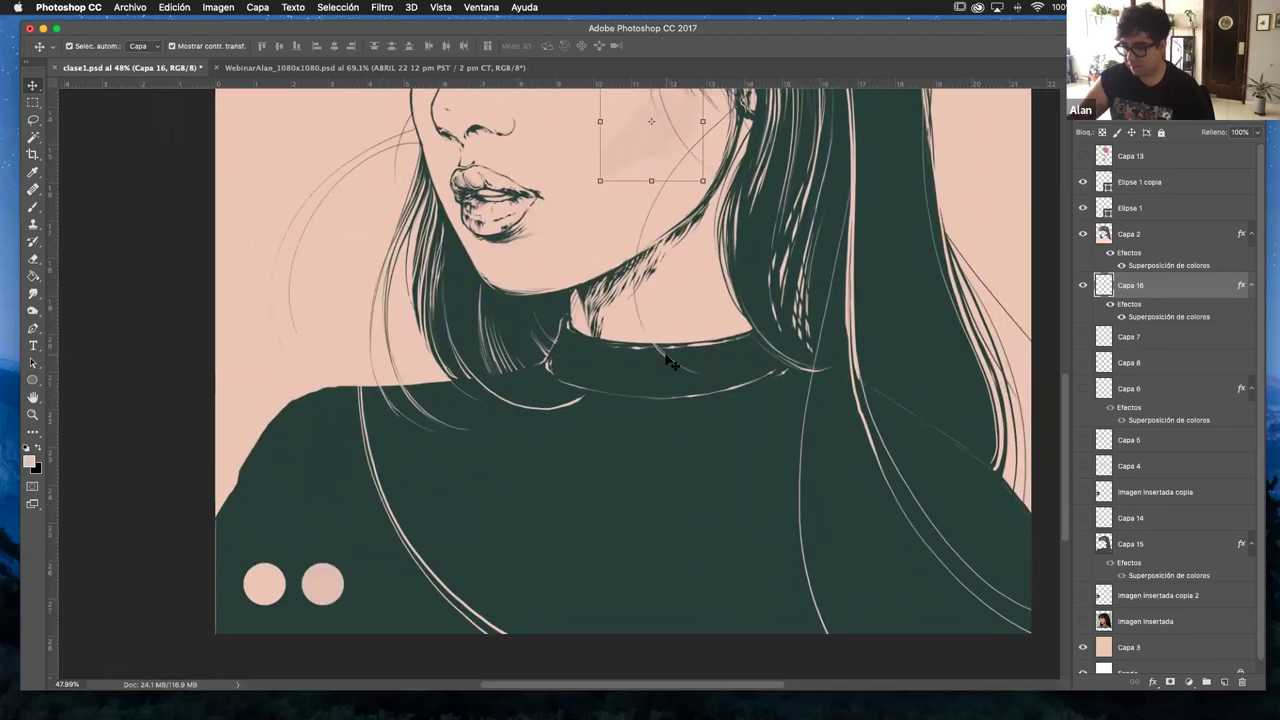
left_click(178, 380)
left_click(33, 413)
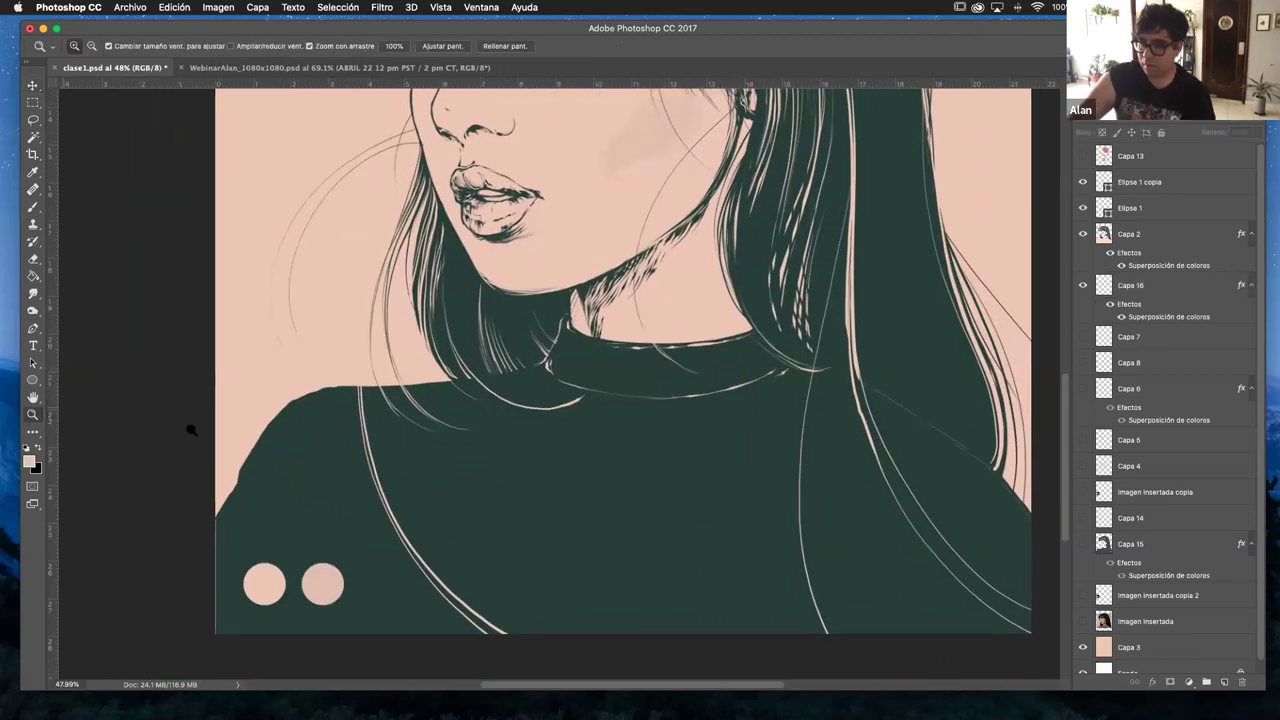
left_click_drag(673, 396, 529, 486)
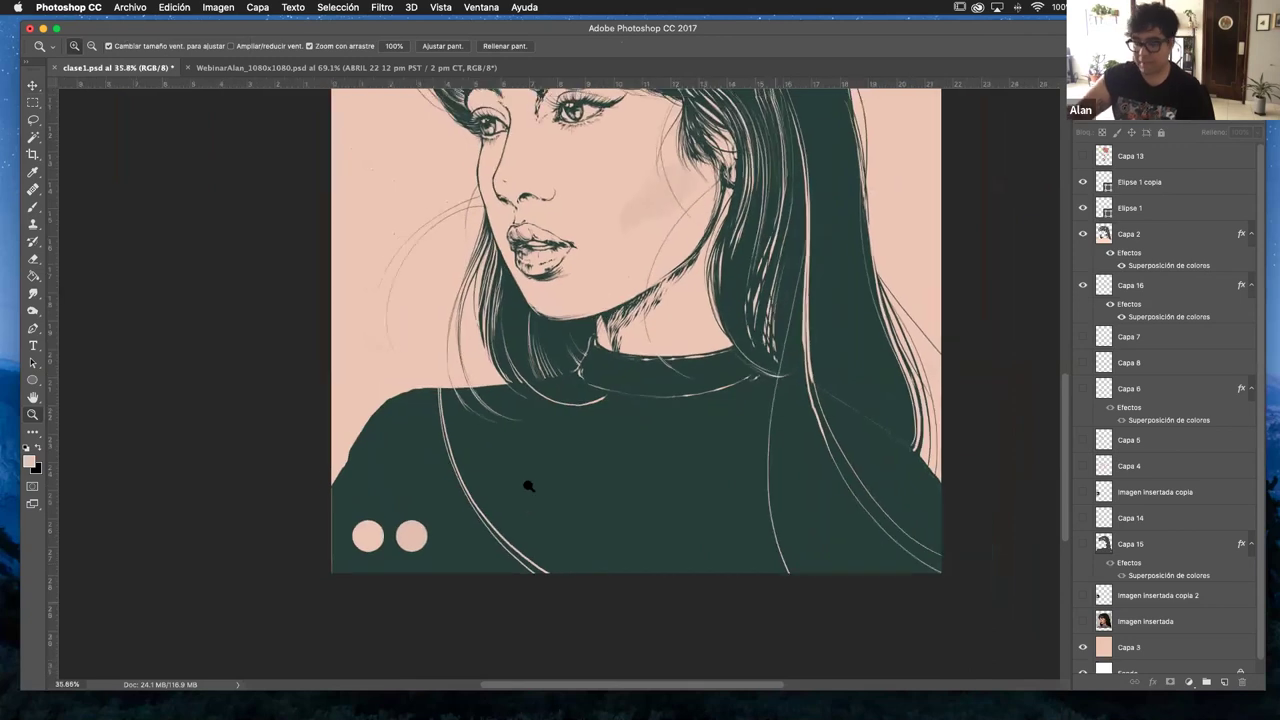
scroll(528, 486, "up", 2)
scroll(528, 486, "right", 3)
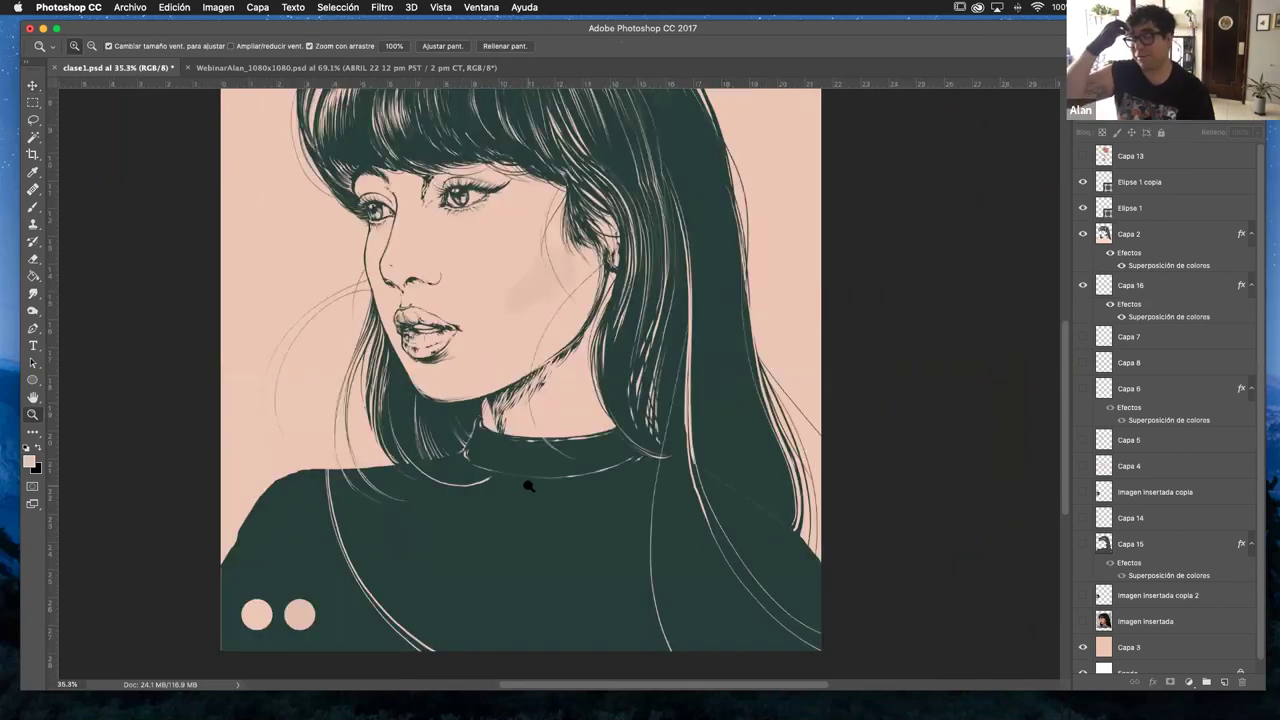
key("v")
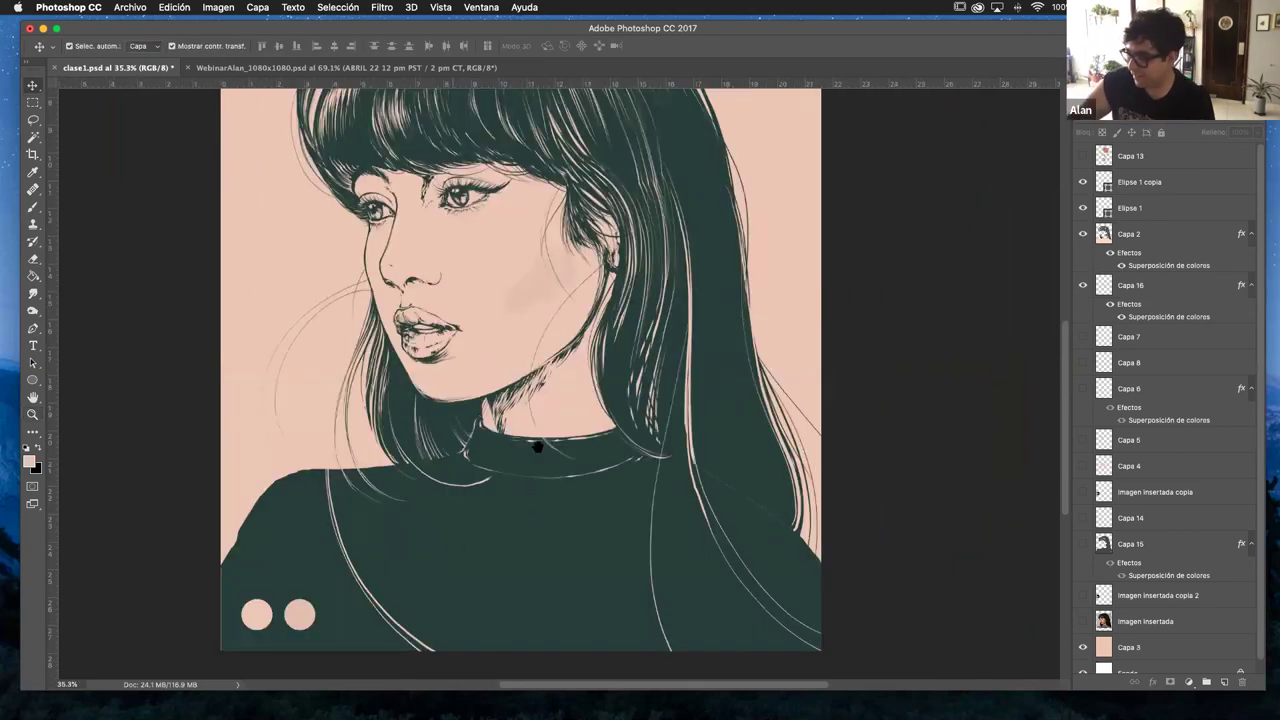
scroll(534, 443, "down", 3)
scroll(534, 443, "left", 3)
scroll(447, 512, "up", 3)
scroll(447, 512, "right", 3)
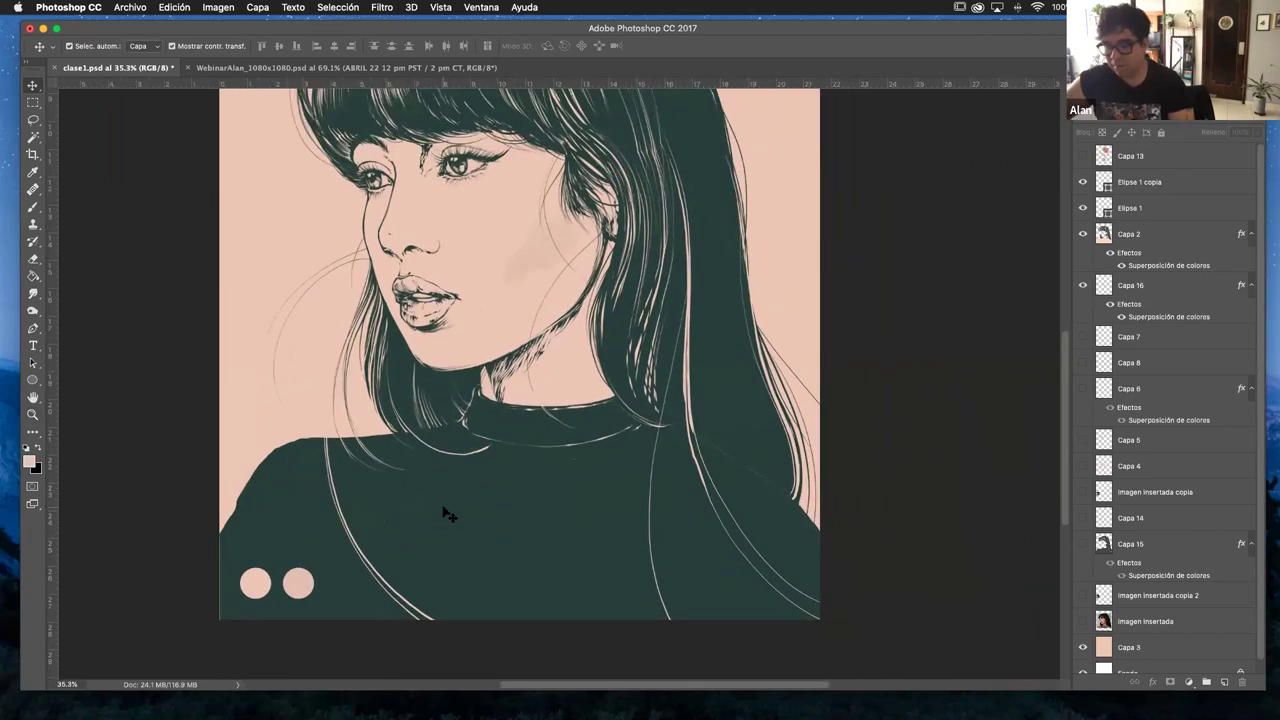
- Duplicate the second swatch circle and place the copy beside it as the third circle in the row
left_click(33, 414)
left_click_drag(384, 578, 414, 571)
key("v")
left_click(281, 588)
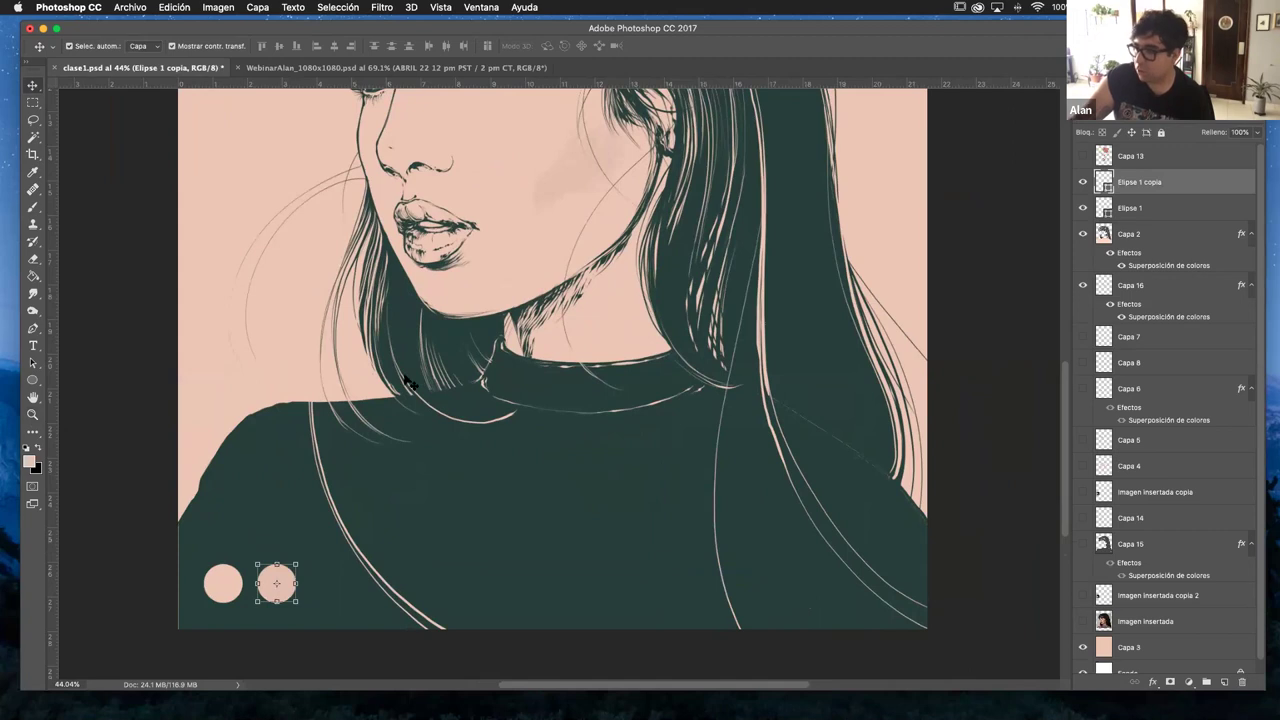
left_click(237, 529)
left_click(285, 590)
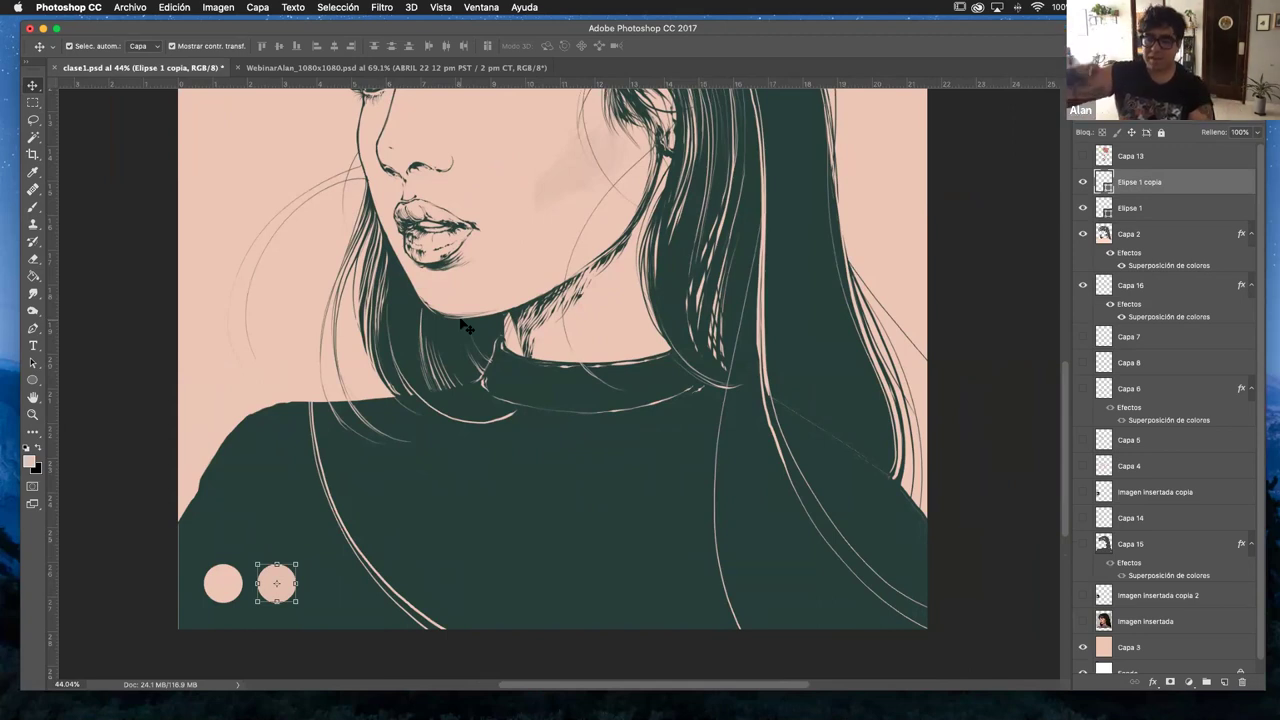
left_click_drag(323, 586, 377, 588)
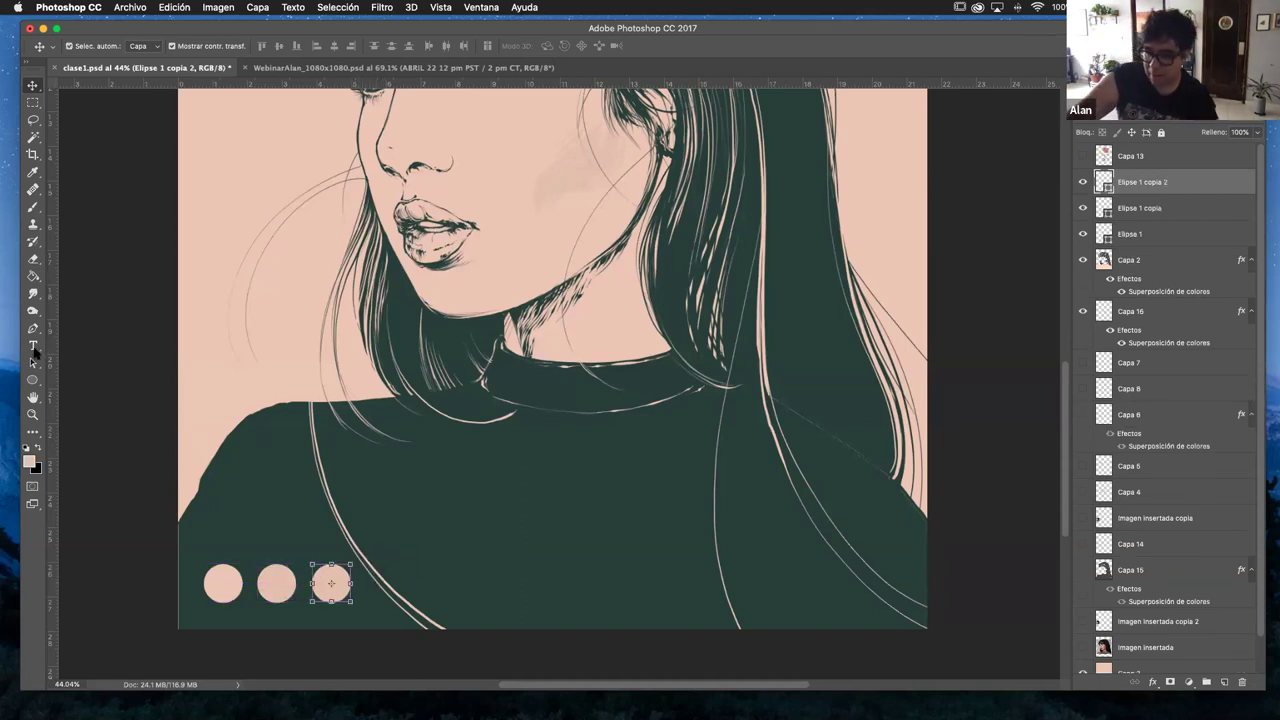
- Set the third circle's fill to the darker shadow tone c3ac9d
double_click(1103, 182)
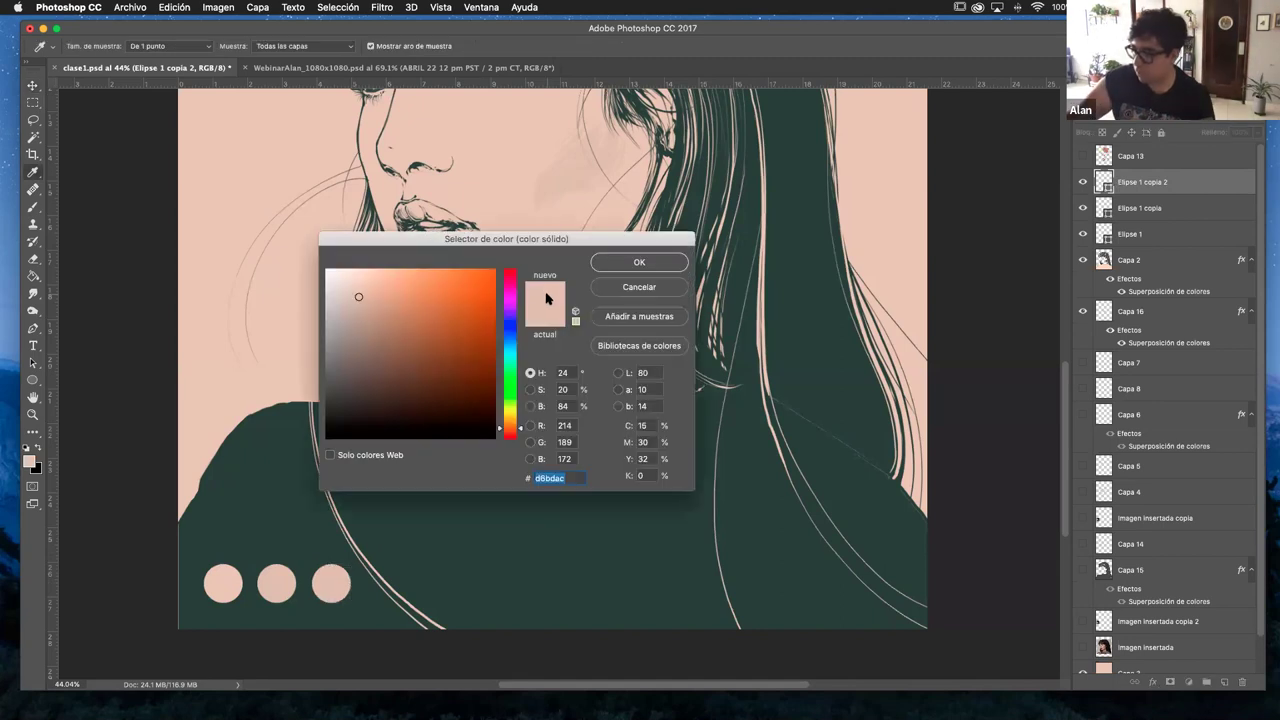
left_click_drag(358, 298, 359, 302)
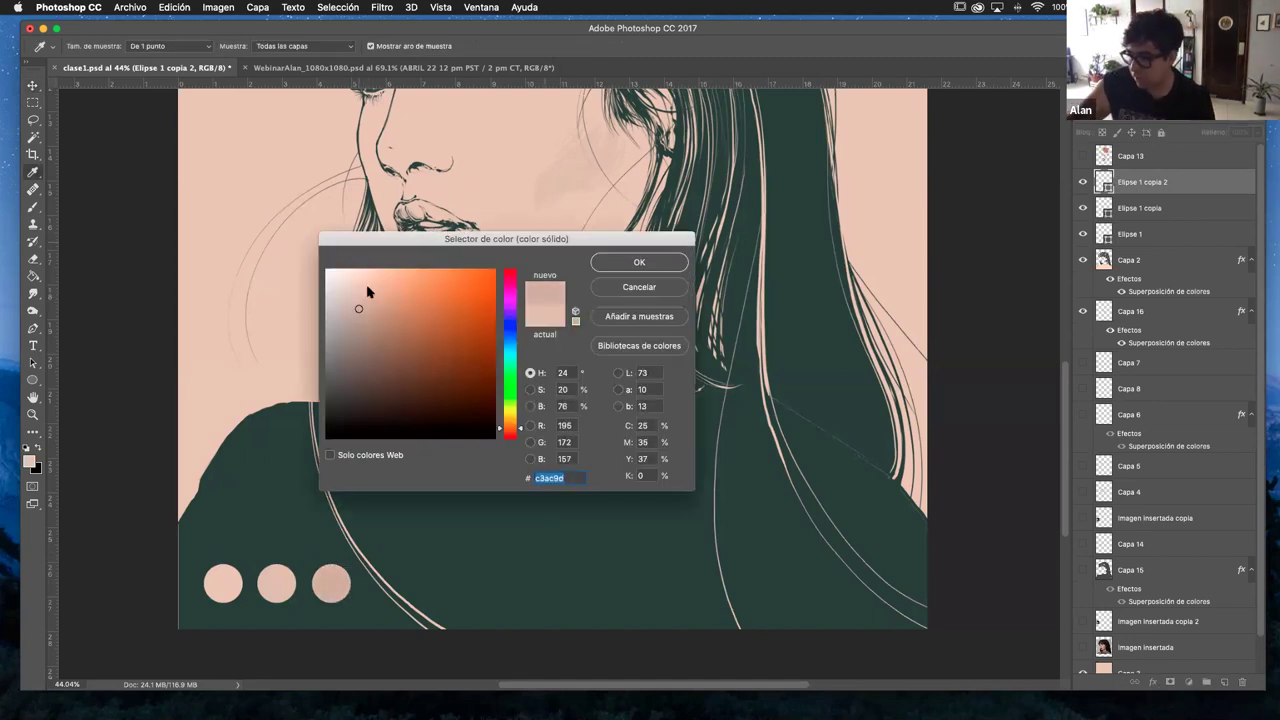
left_click(635, 262)
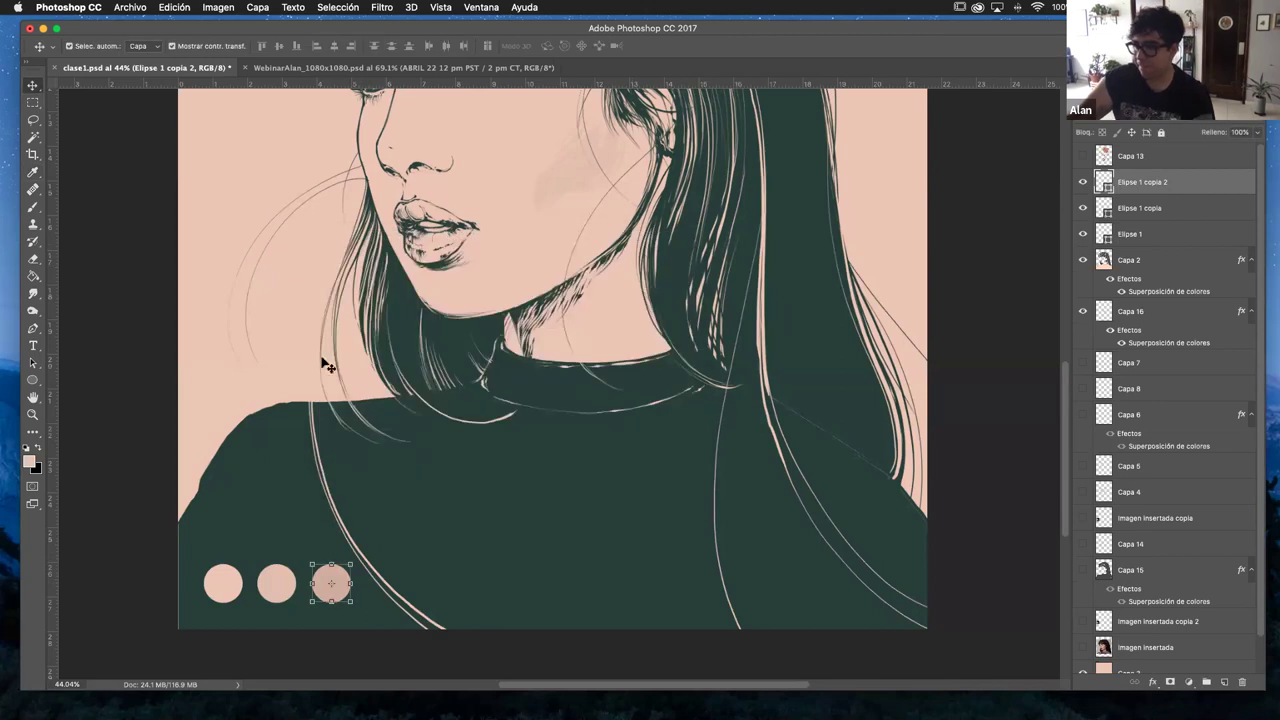
- Select all three swatch circles and move them together to the right along the lower sweater
left_click(274, 580, "shift")
left_click(221, 585, "shift")
left_click(148, 490)
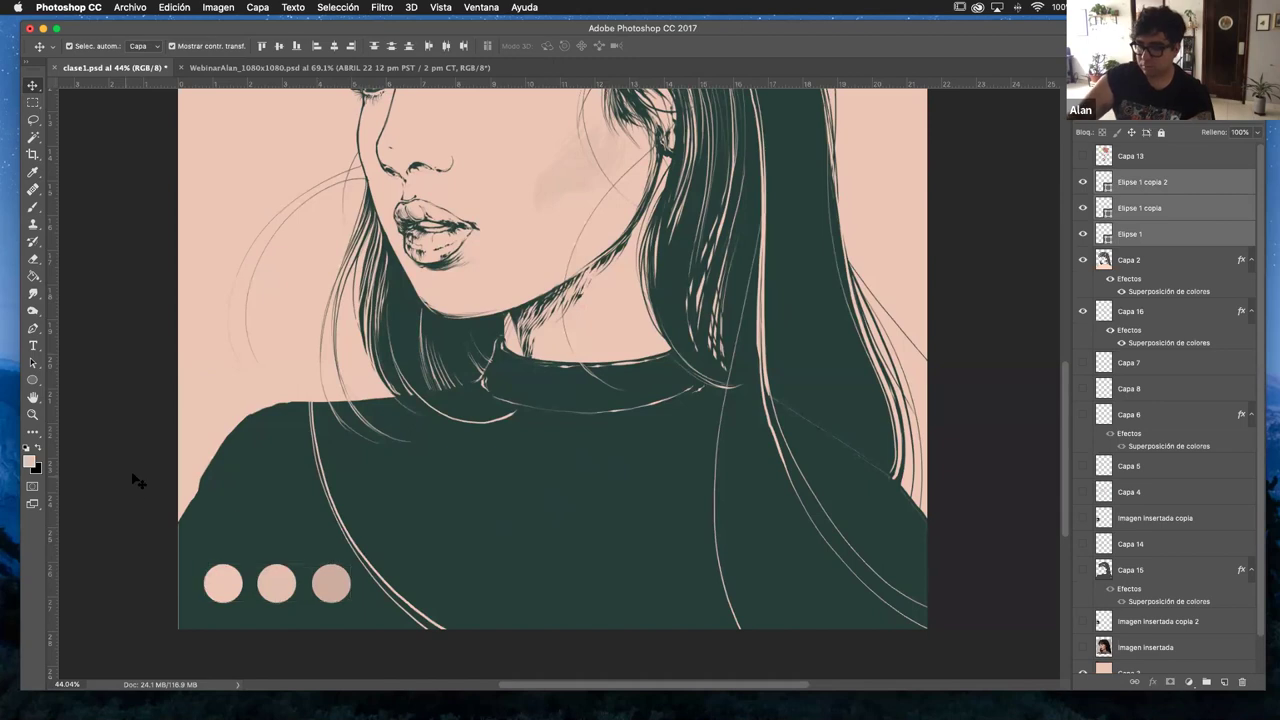
left_click(222, 586)
left_click(277, 585, "shift")
left_click(335, 588, "shift")
left_click_drag(294, 585, 371, 585)
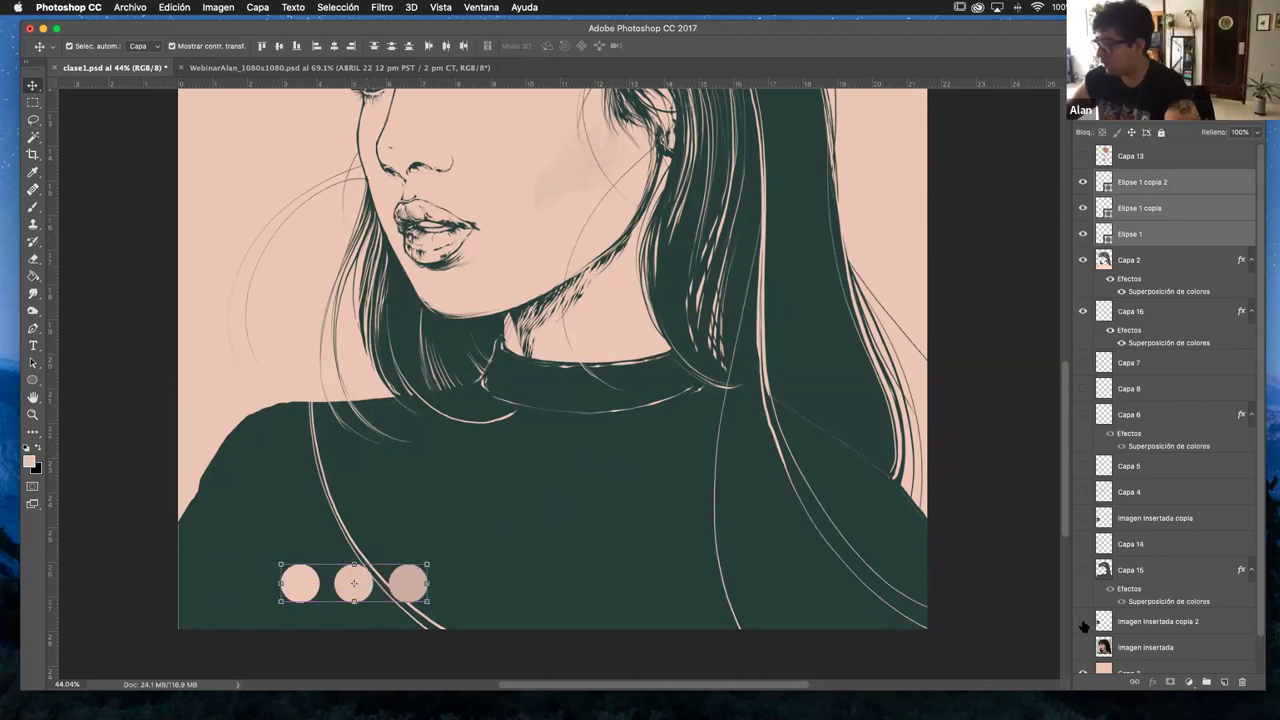
- Show the small reference photo layer Imagen insertada copia 2 and raise it to full opacity
left_click(1083, 621)
left_click(1134, 622)
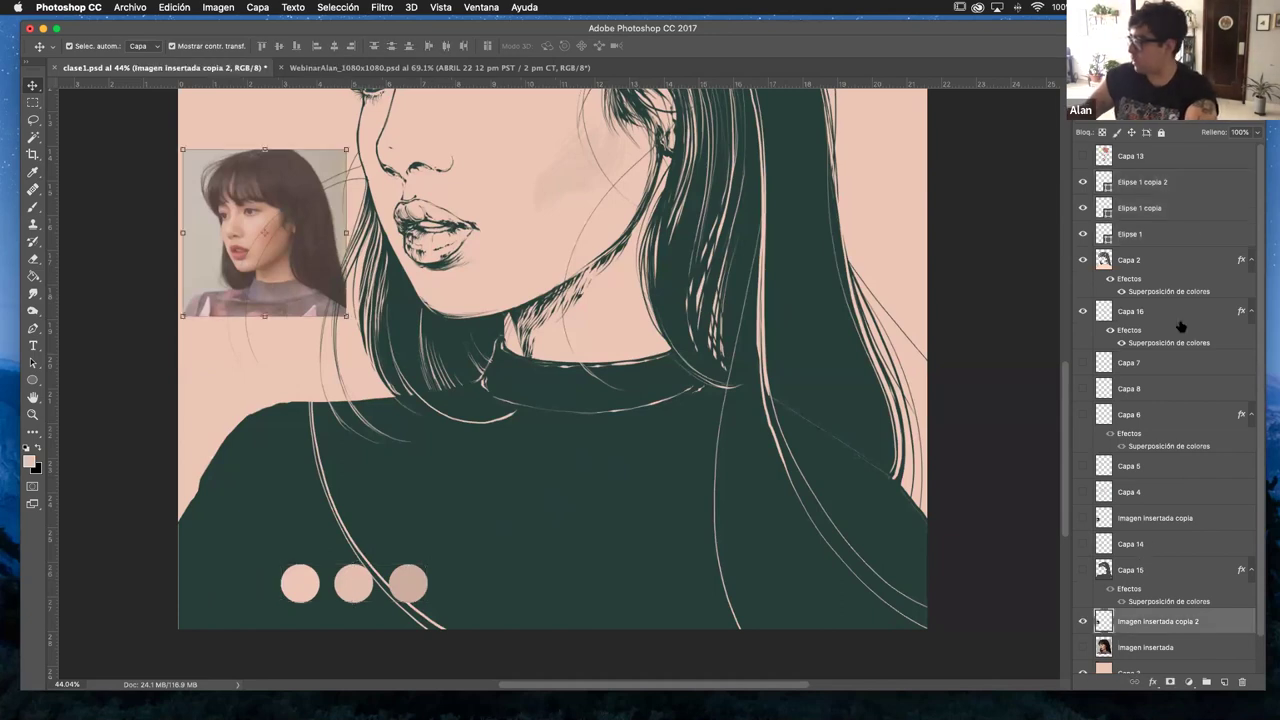
left_click_drag(1268, 132, 1256, 138)
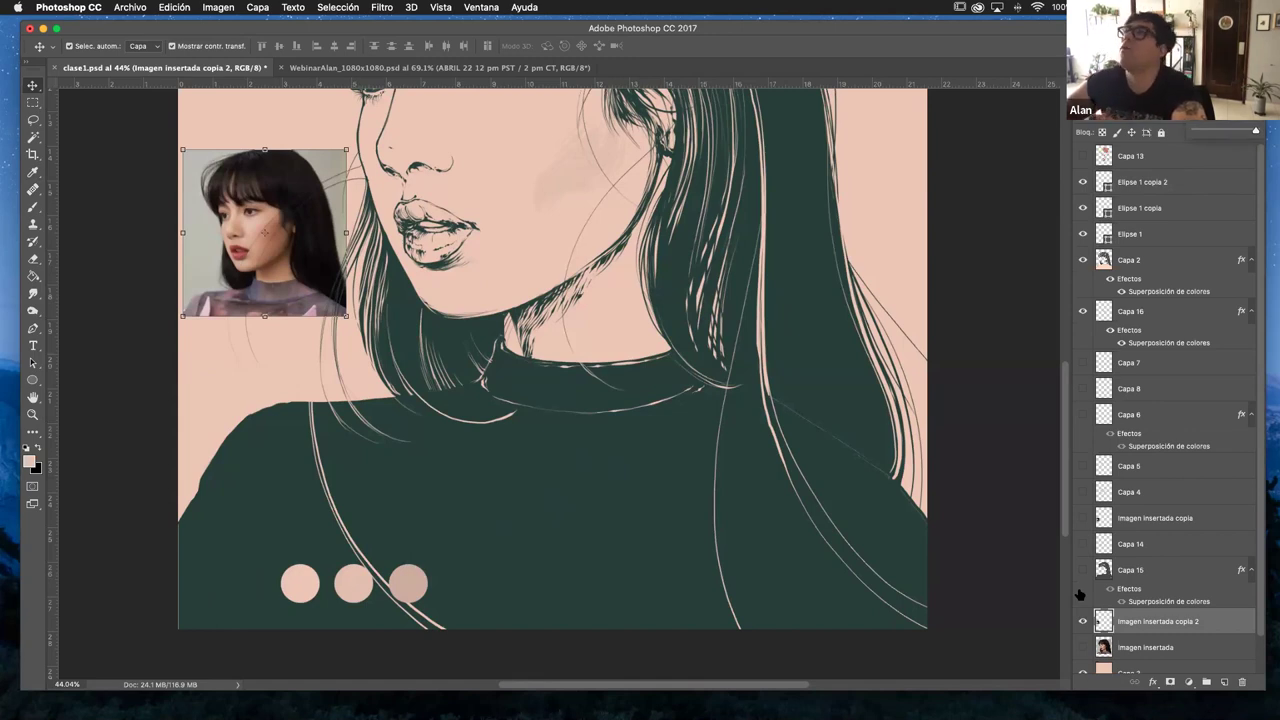
- Sample a blush skin tone from the cheek in the reference photo as the foreground colour
left_click(33, 415)
left_click_drag(246, 232, 500, 305)
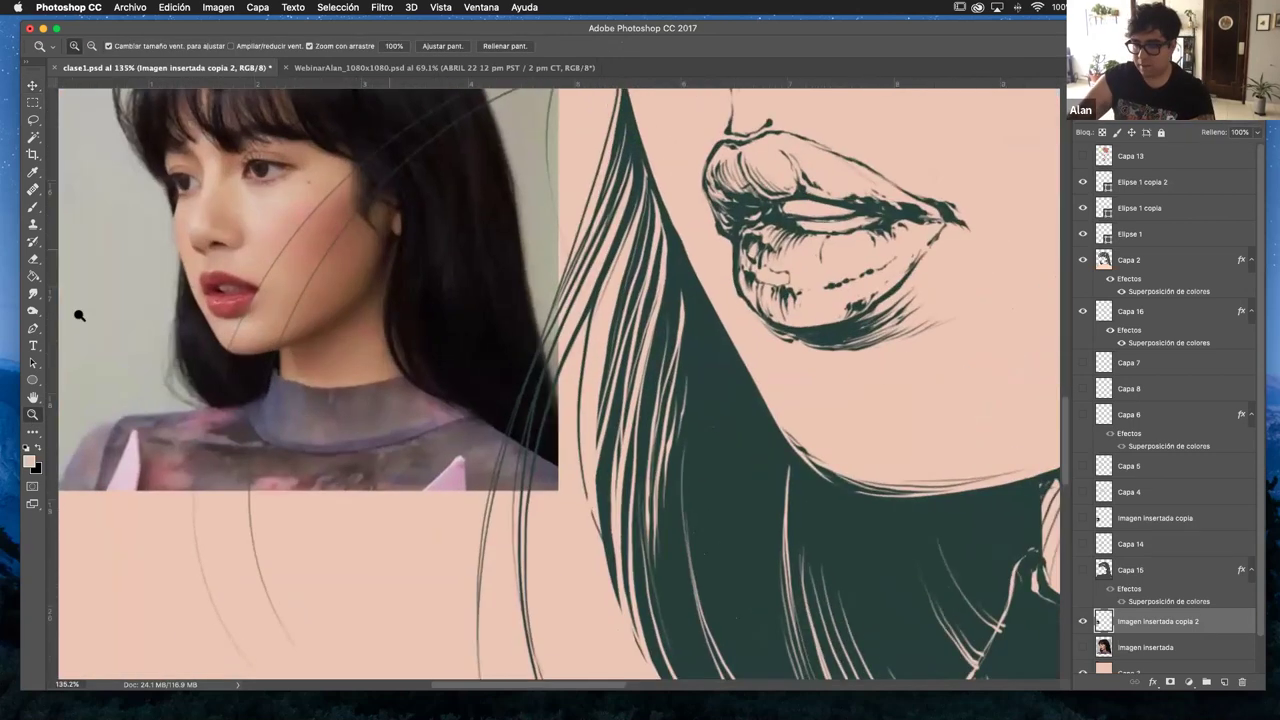
left_click(33, 171)
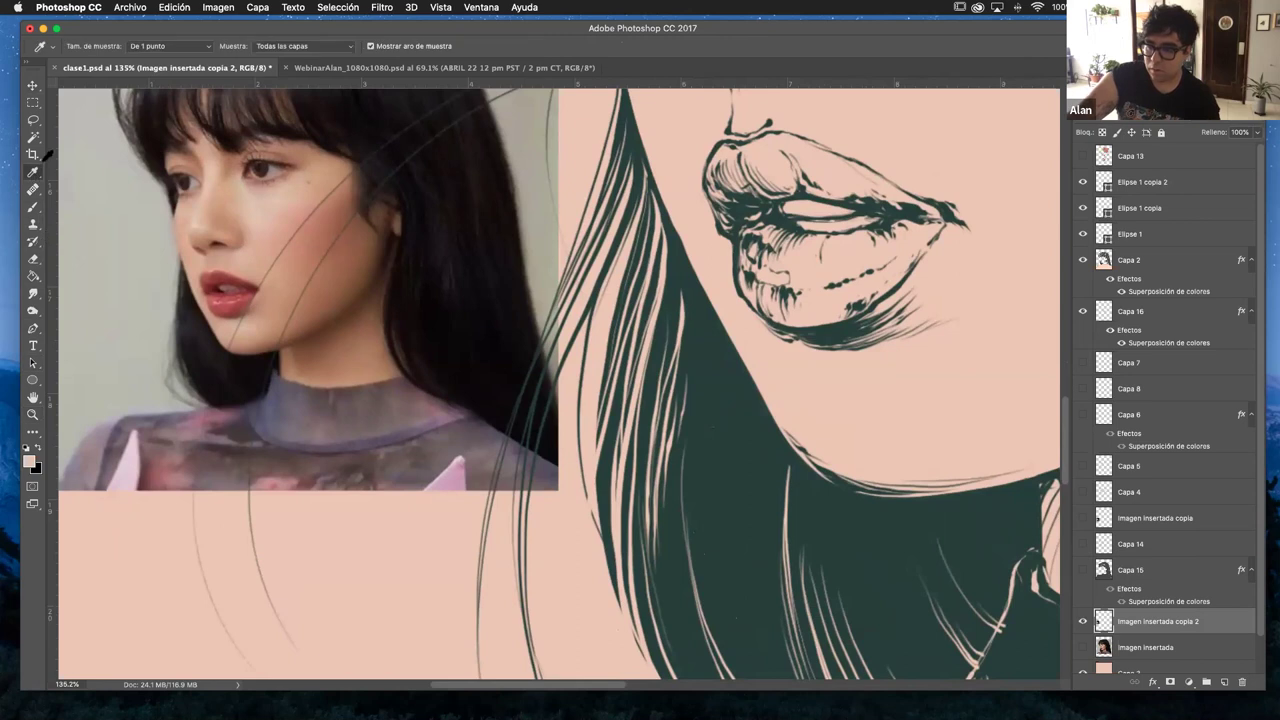
left_click(314, 236)
left_click_drag(298, 200, 313, 235)
left_click(300, 208)
- Add a Superposición de colores effect to the background skin layer Capa 3 using the peach colour eeb38a
key("z")
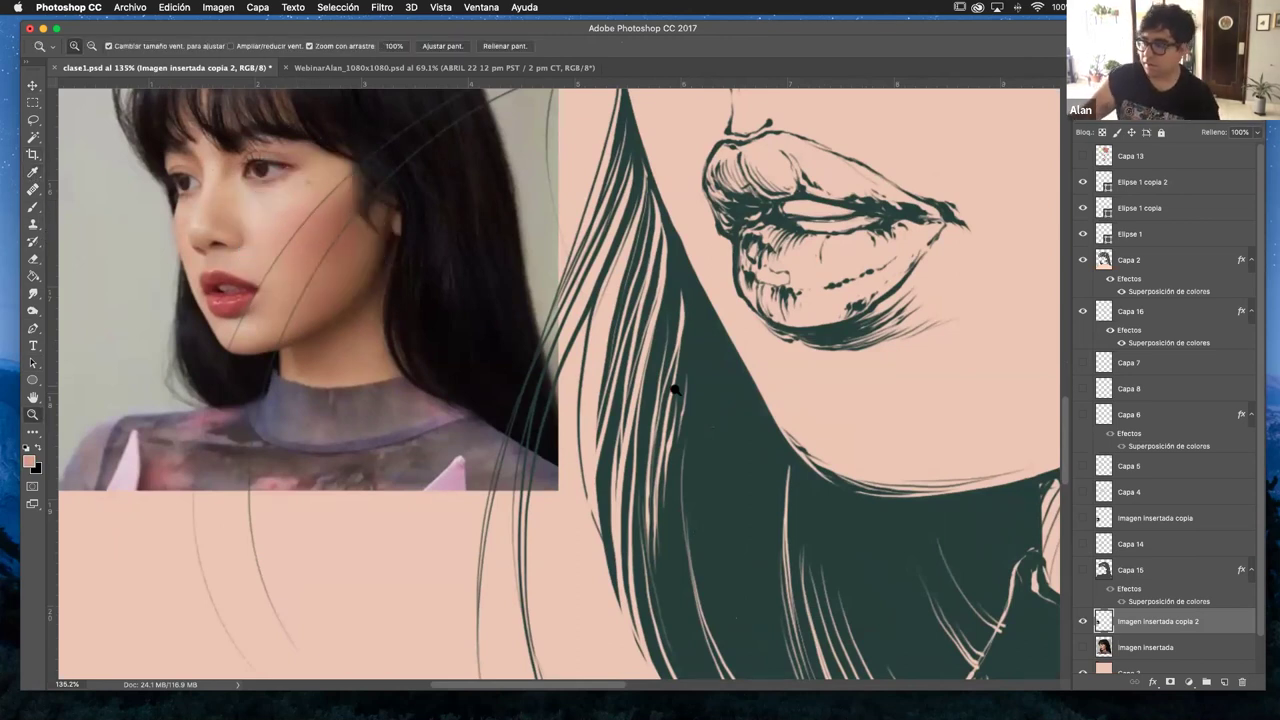
left_click_drag(628, 380, 634, 389)
left_click_drag(785, 412, 617, 349)
scroll(615, 351, "down", 4)
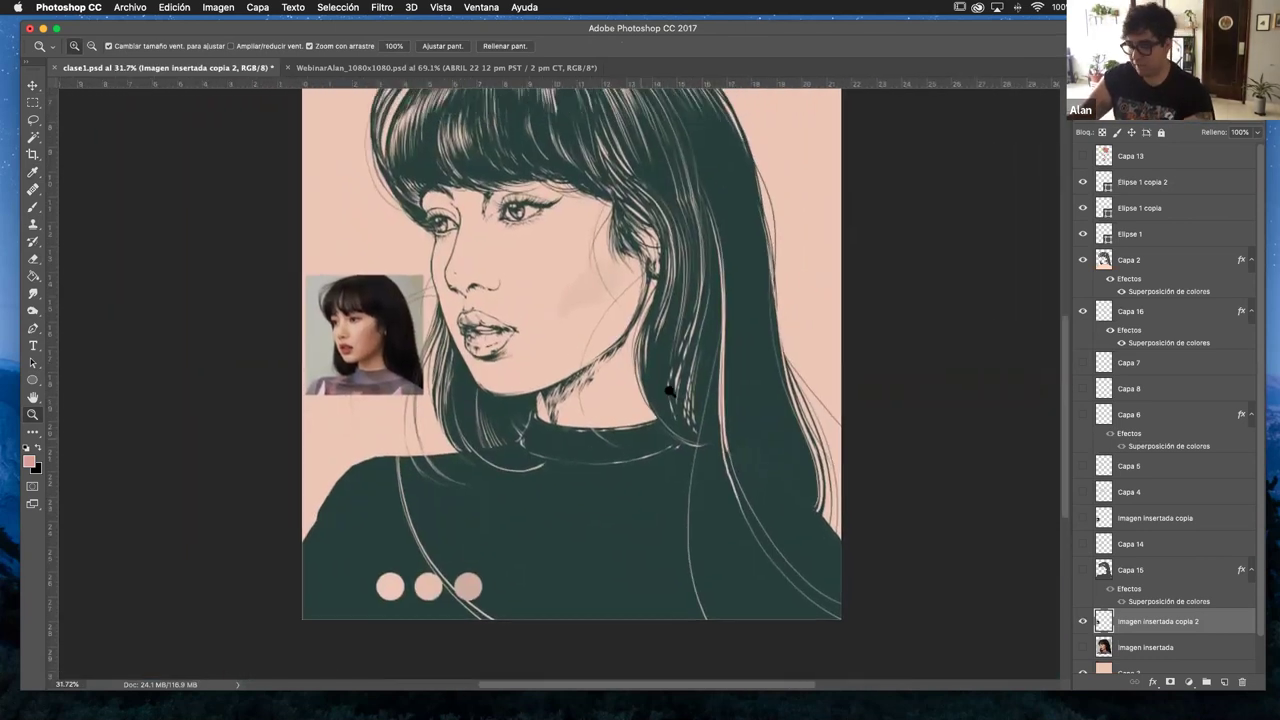
scroll(637, 451, "up", 2)
scroll(614, 443, "down", 4)
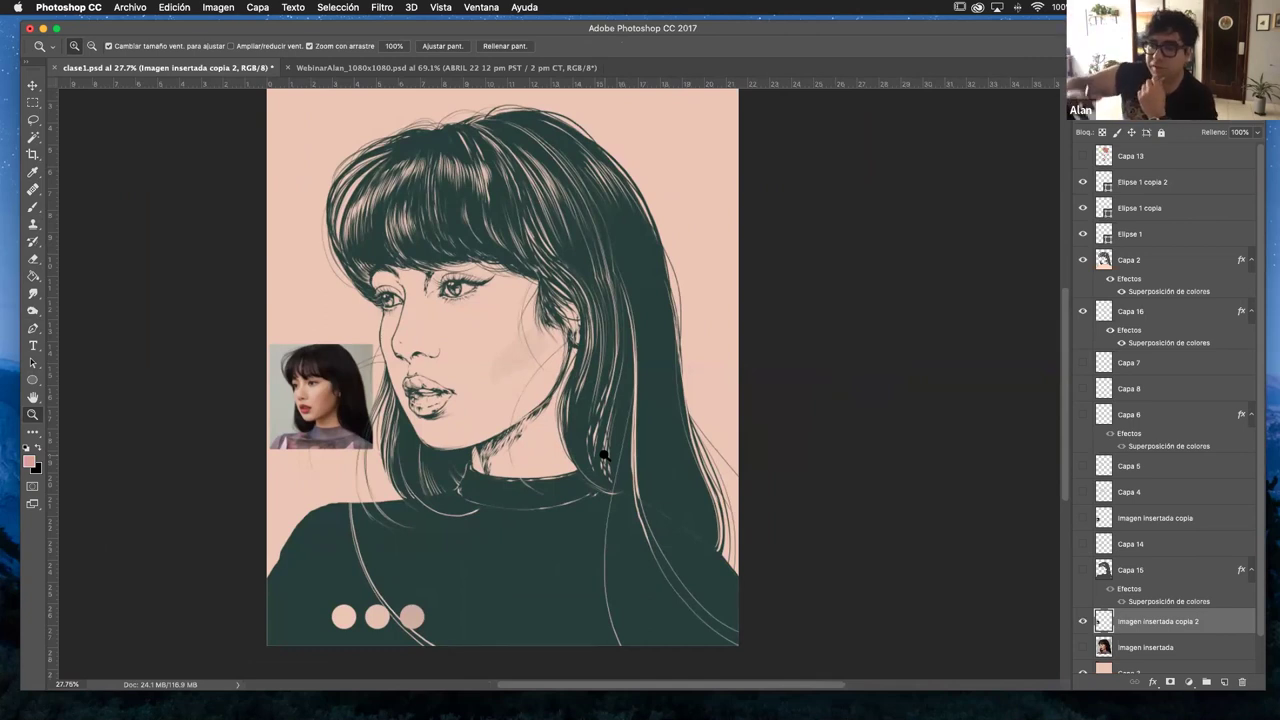
scroll(1263, 520, "down", 2)
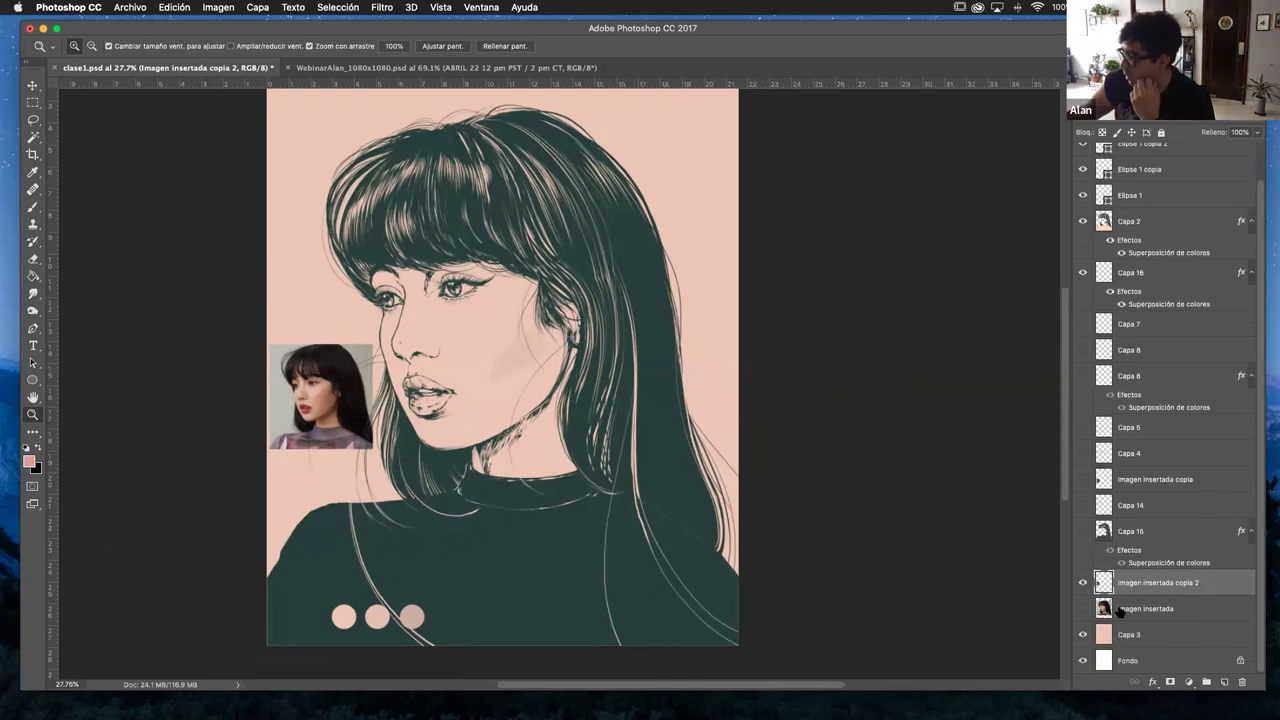
left_click(1139, 638)
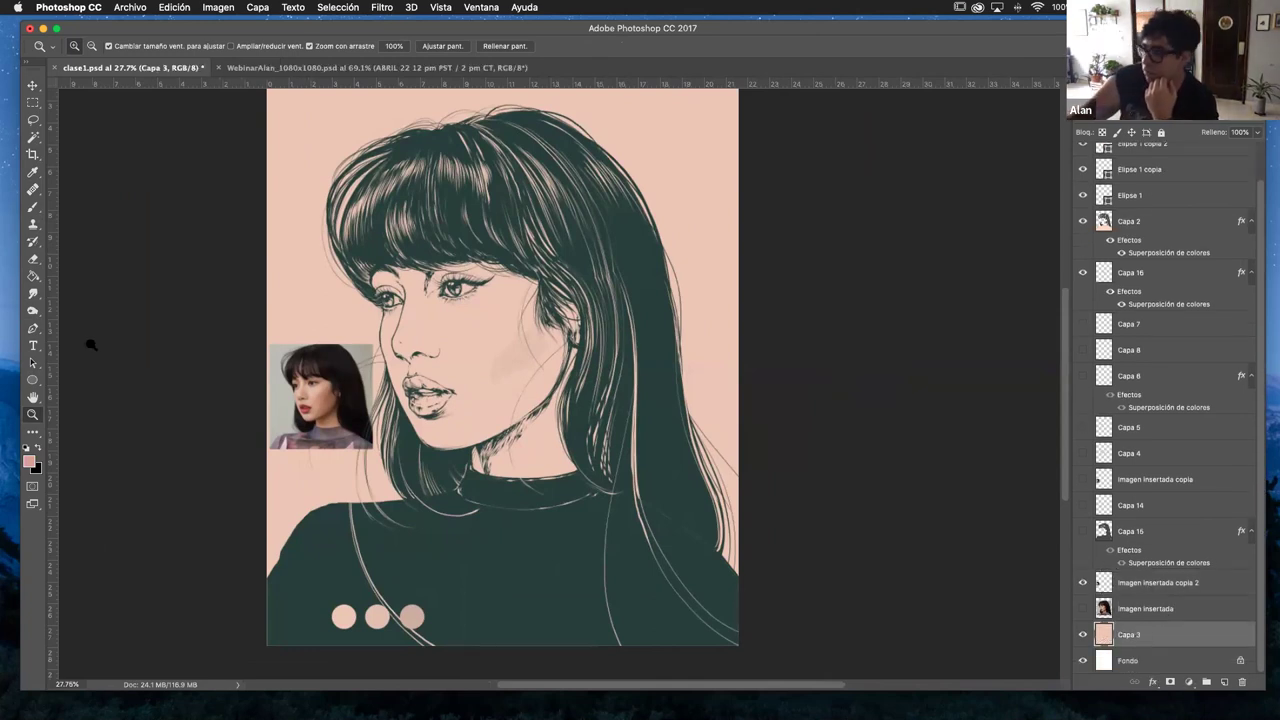
left_click(1152, 681)
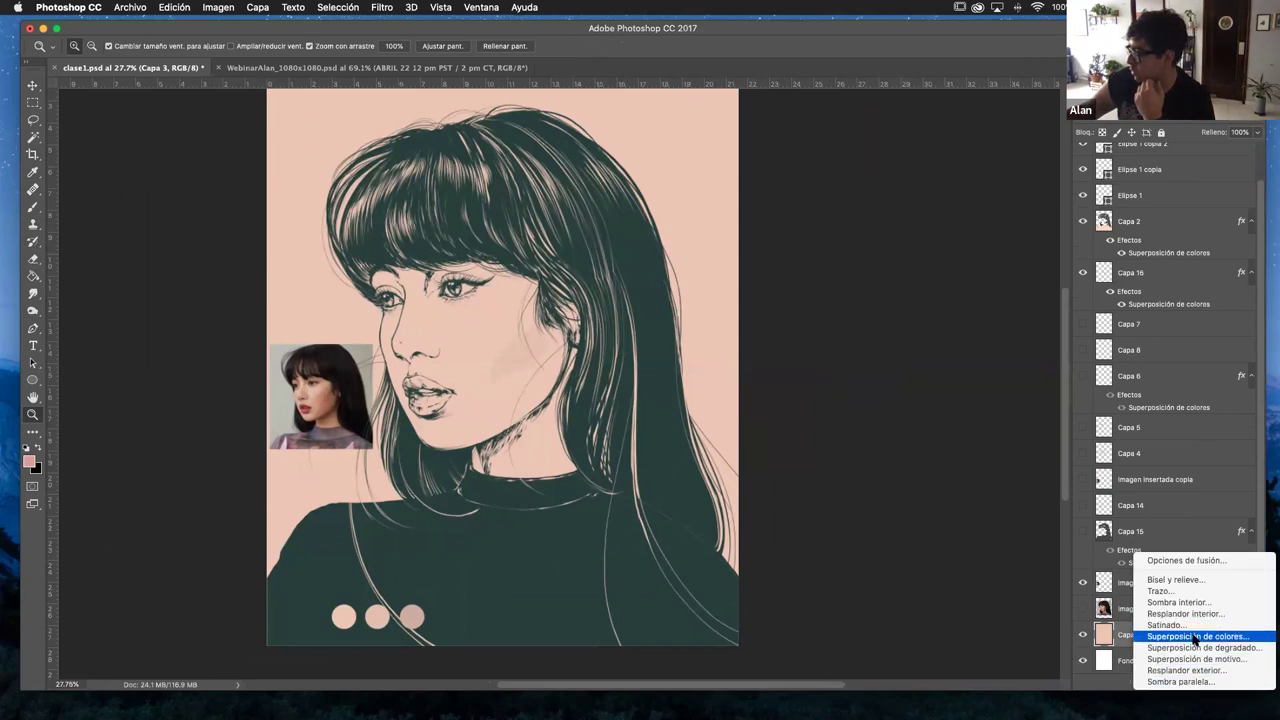
left_click(1194, 637)
left_click(945, 355)
left_click(397, 279)
left_click_drag(531, 245, 812, 225)
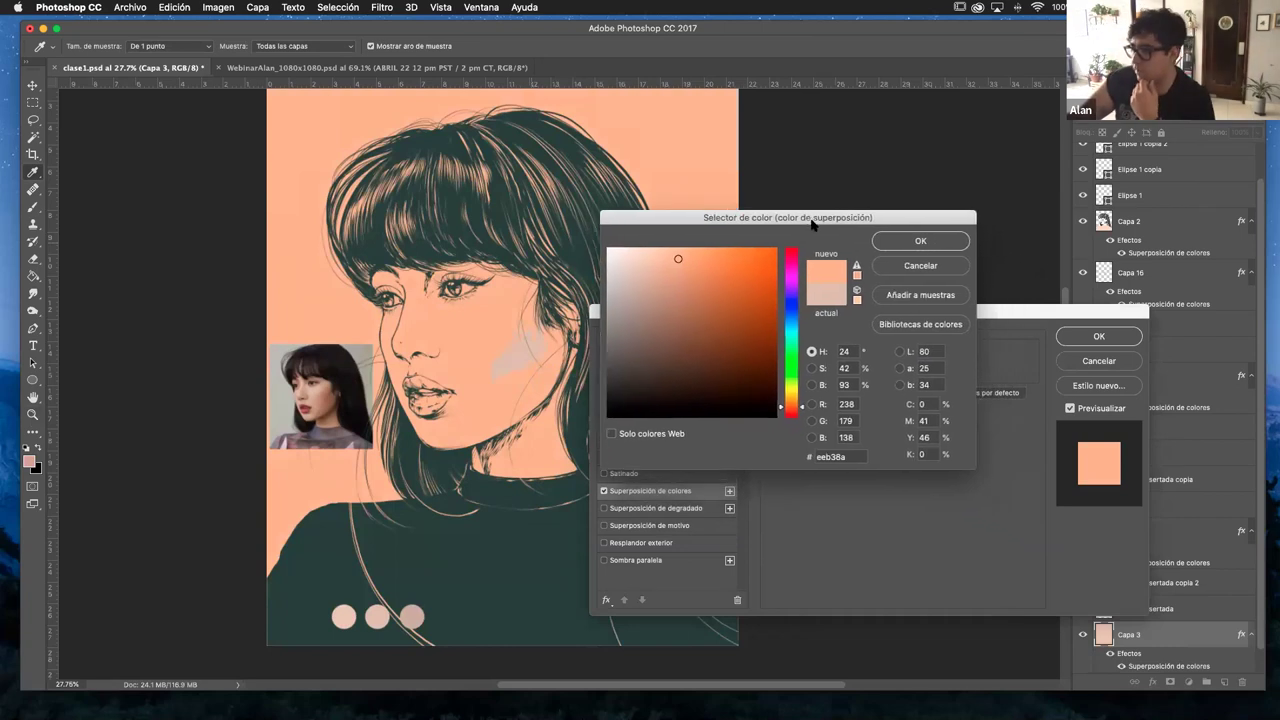
left_click(918, 241)
left_click(1098, 336)
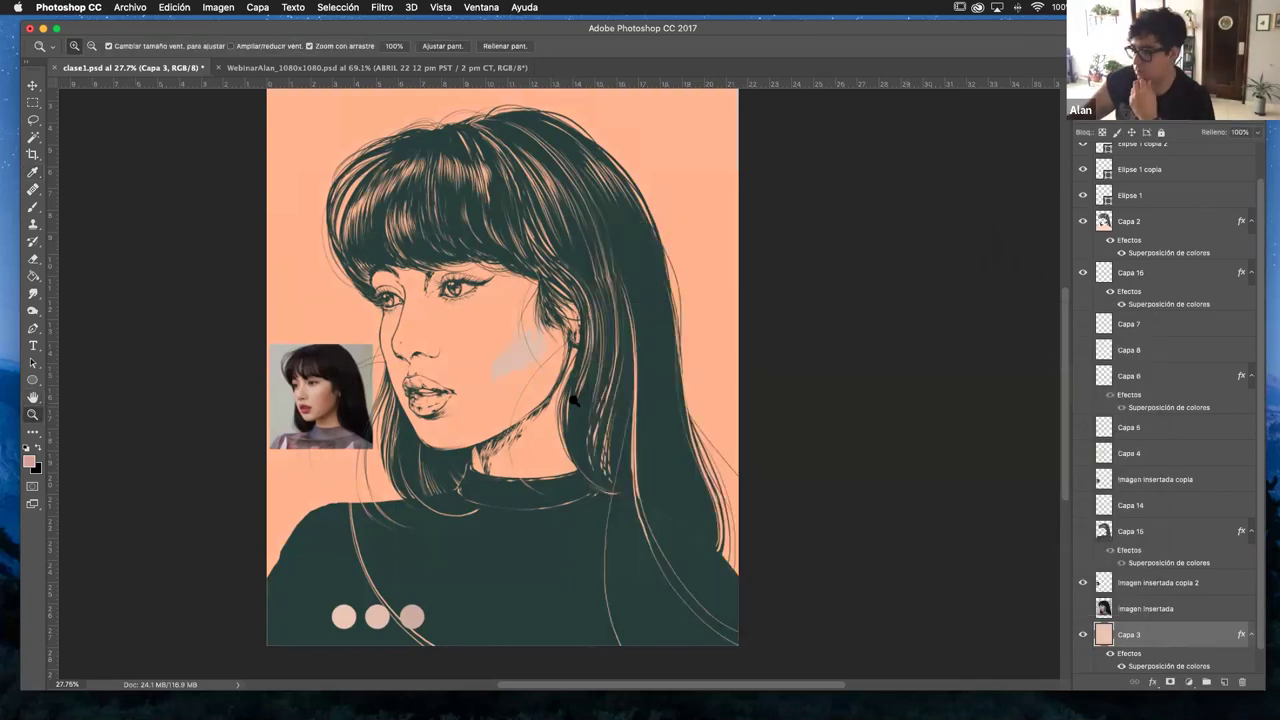
- Change Capa 16's Superposición de colores to e0aa85, a slightly darker shade sampled from the peach skin
left_click_drag(555, 367, 529, 358)
key("v")
left_click(548, 366)
mouse_move(503, 471)
left_mouse_down()
mouse_move(577, 403)
mouse_move(494, 457)
left_mouse_up()
left_click_drag(715, 326, 667, 344)
scroll(666, 345, "down", 10)
scroll(666, 345, "left", 10)
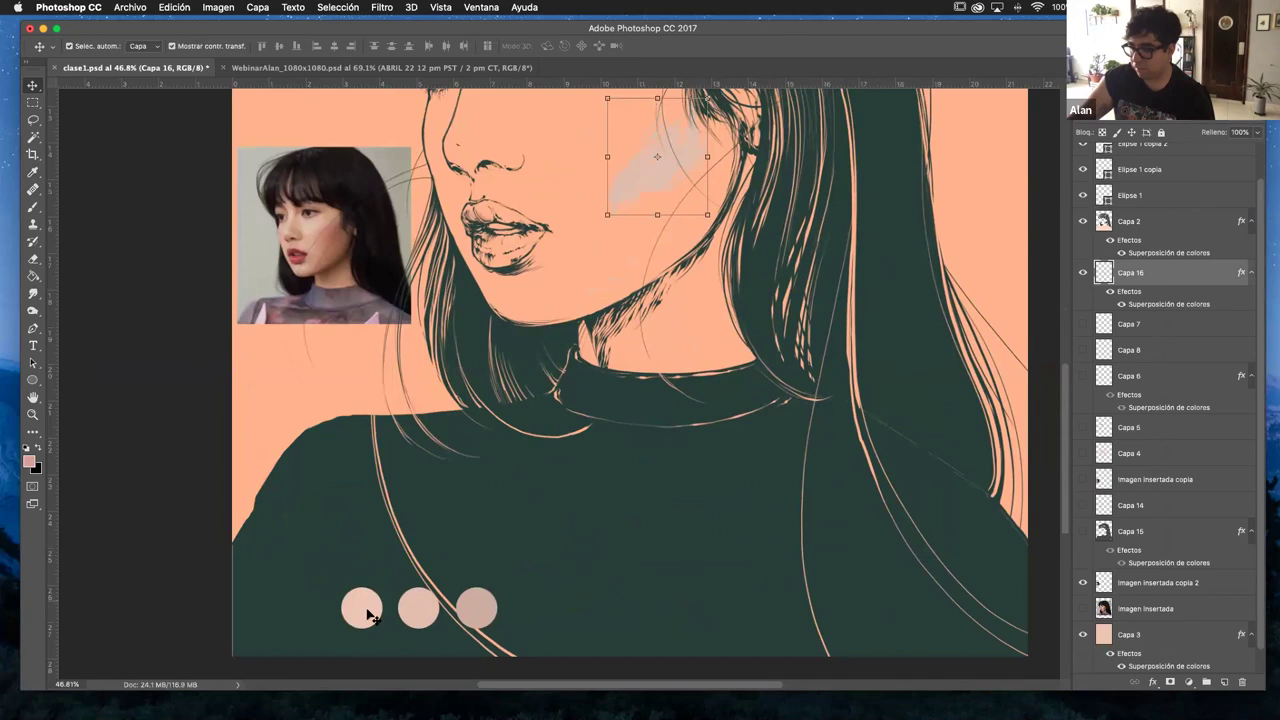
scroll(624, 427, "up", 3)
scroll(624, 427, "right", 5)
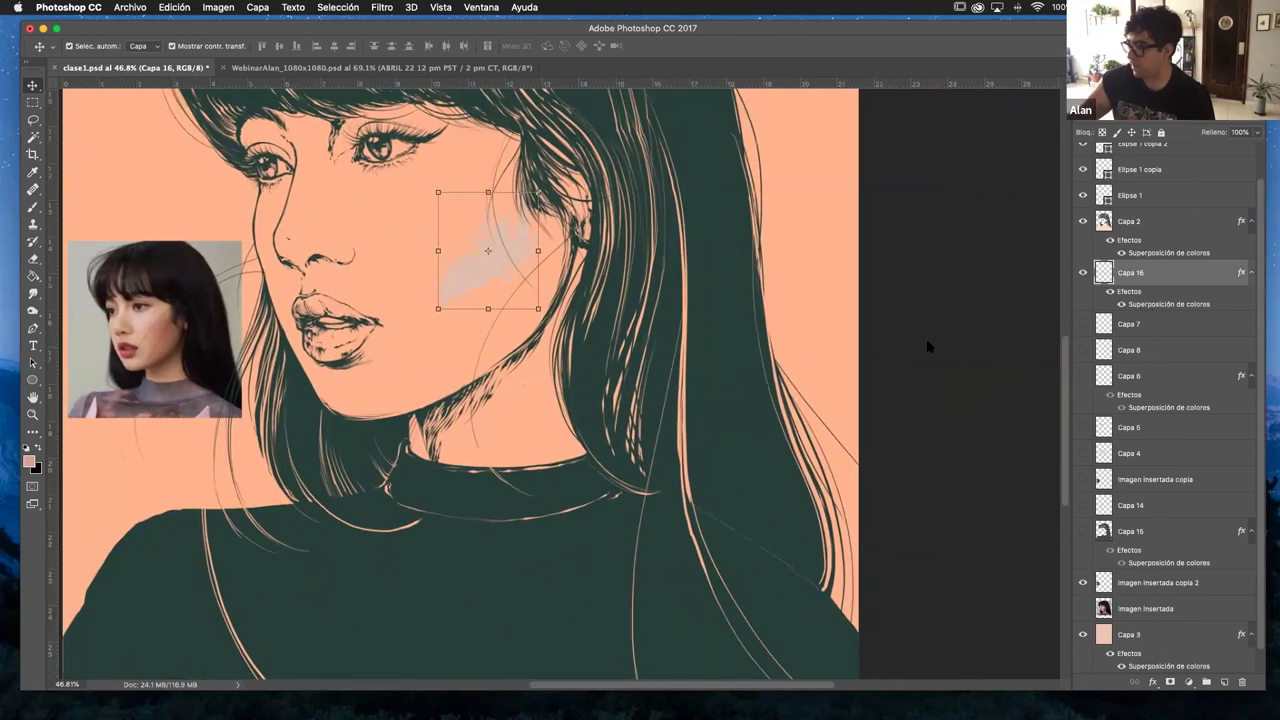
left_click(946, 350)
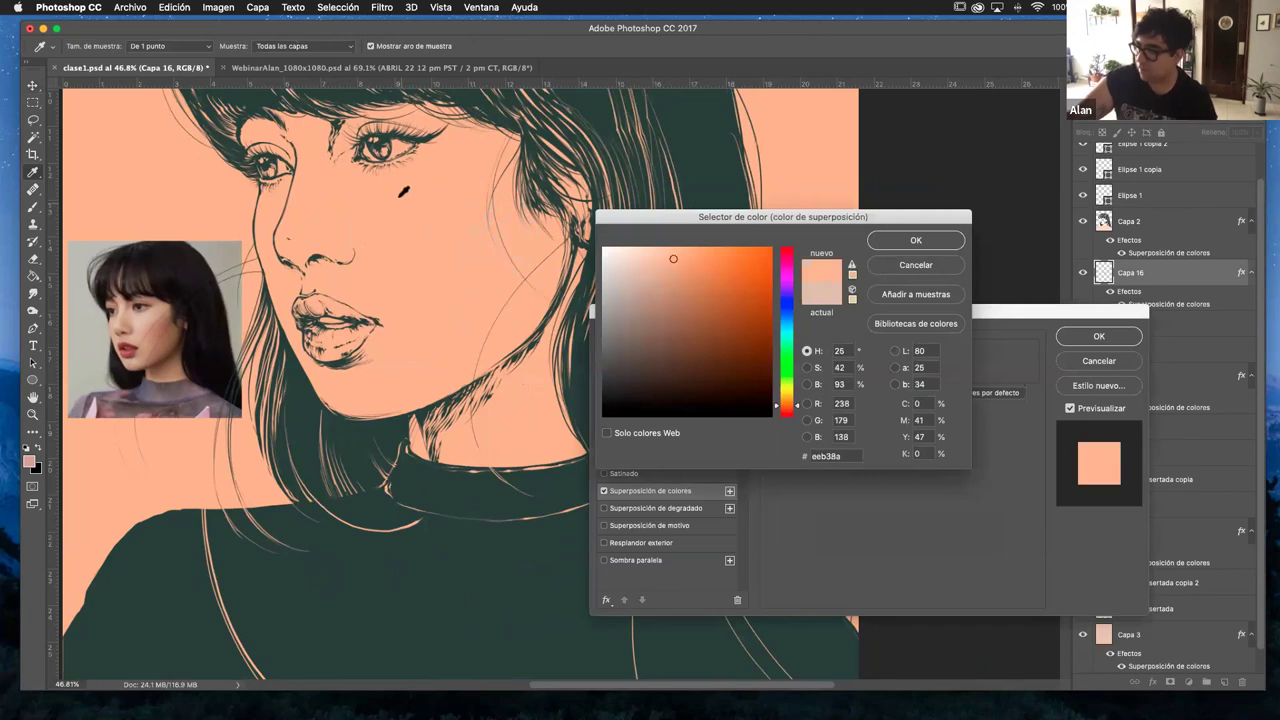
left_click_drag(671, 261, 671, 265)
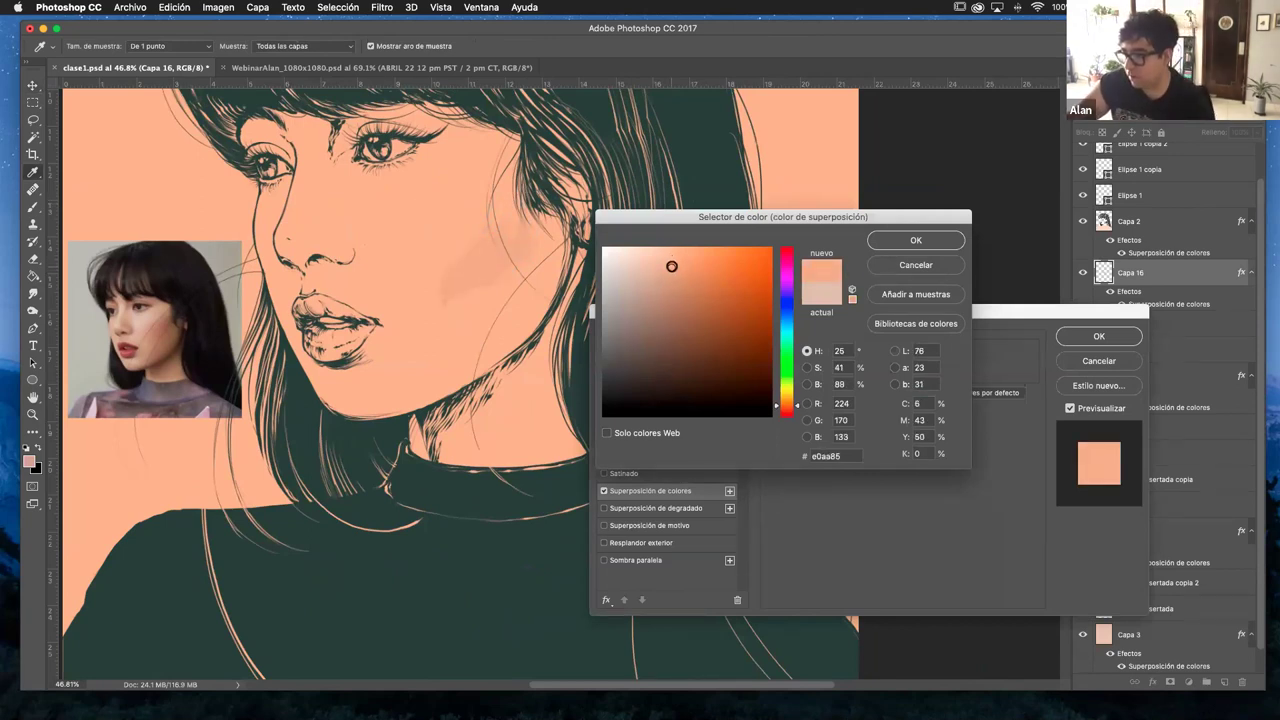
left_click(916, 240)
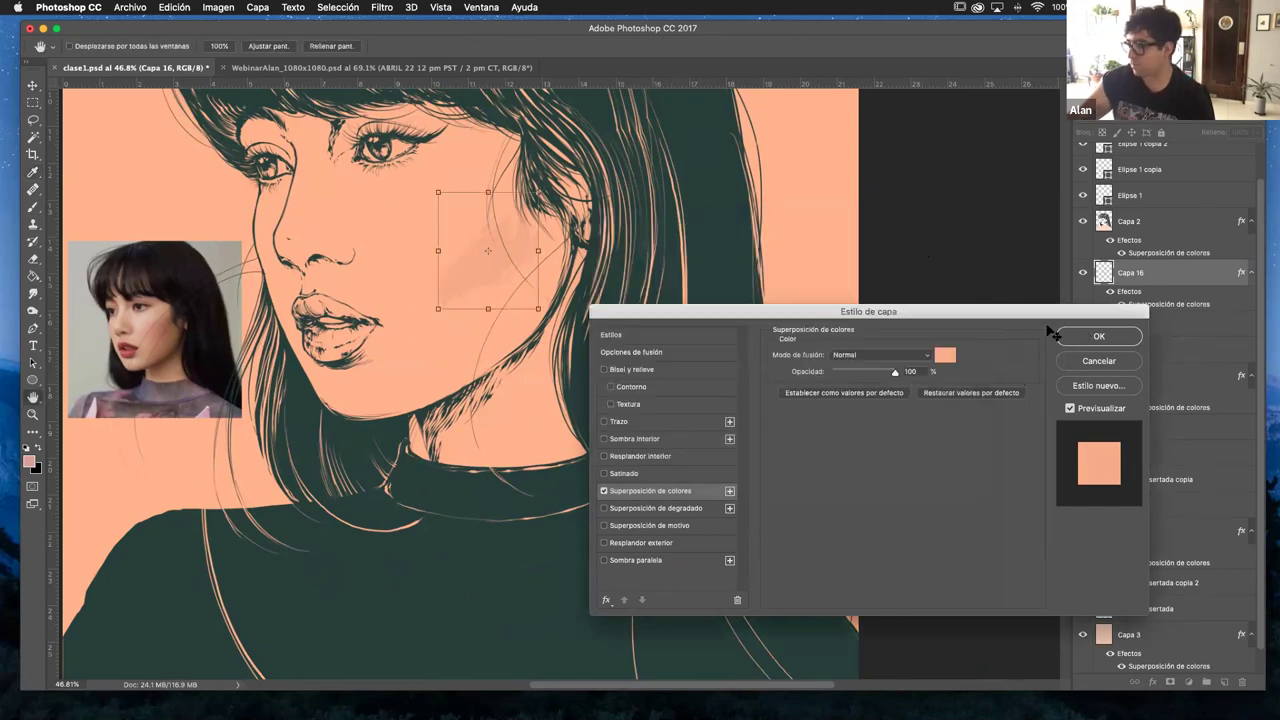
left_click(1098, 336)
left_click(950, 322)
key("b")
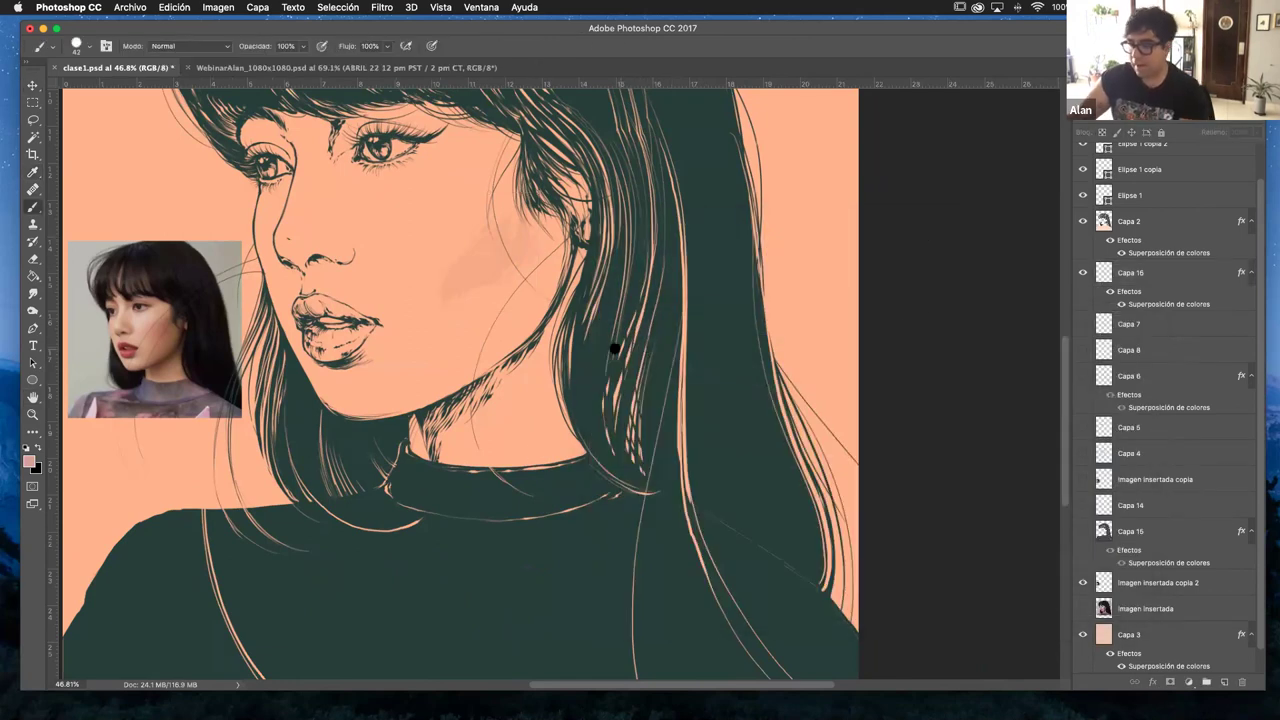
left_click_drag(502, 429, 462, 445)
left_click_drag(640, 402, 668, 354)
left_click_drag(448, 440, 591, 384)
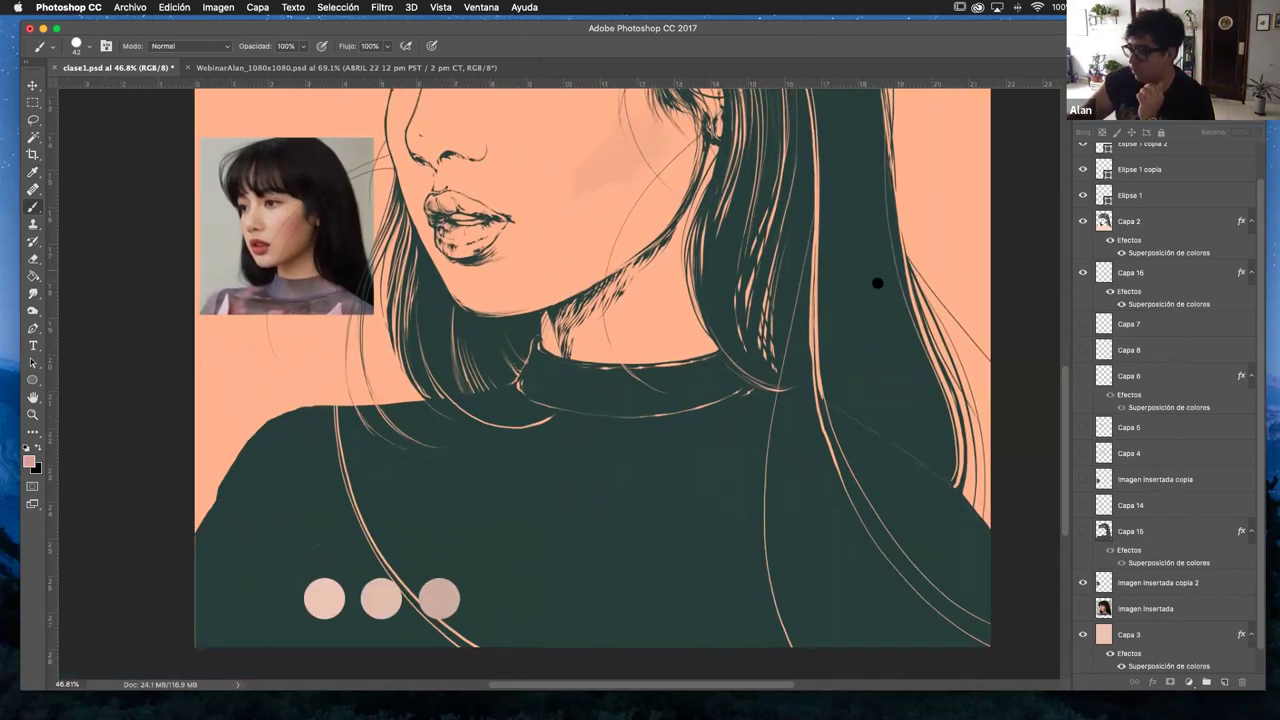
- Set the foreground colour to d19e7a, a darker tone of the peach skin colour
key("v")
left_click(325, 598)
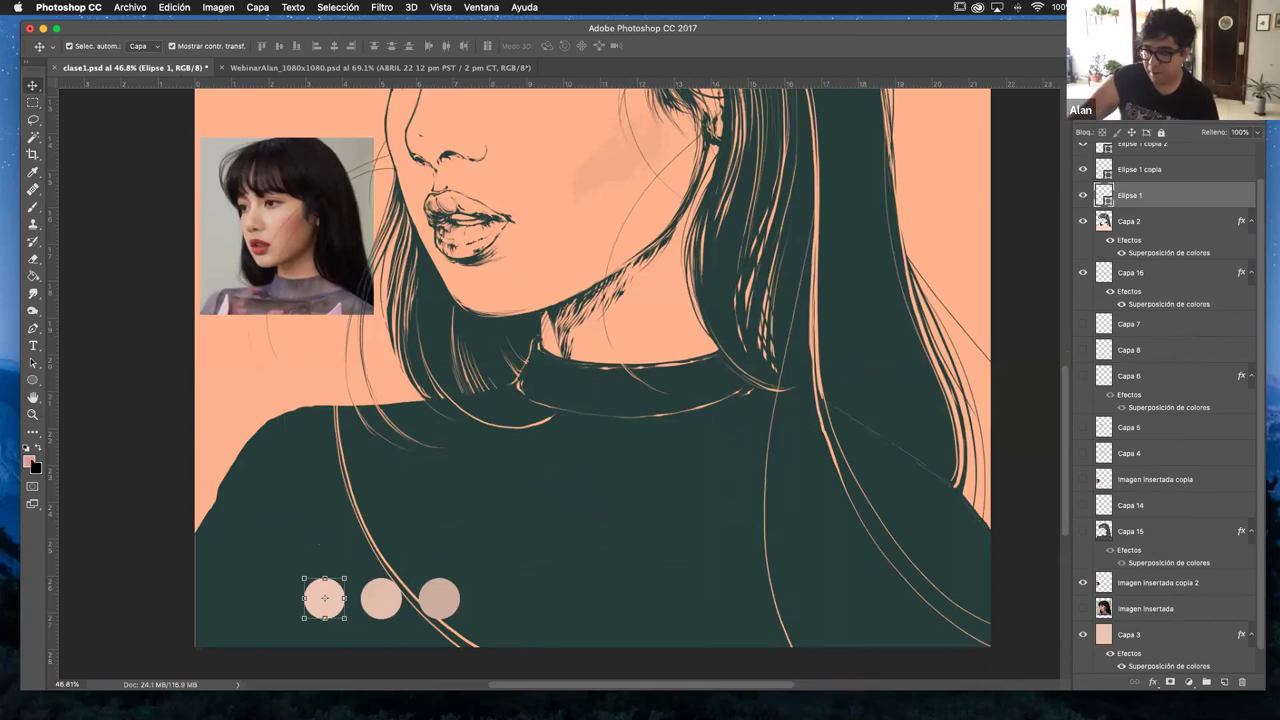
left_click(29, 461)
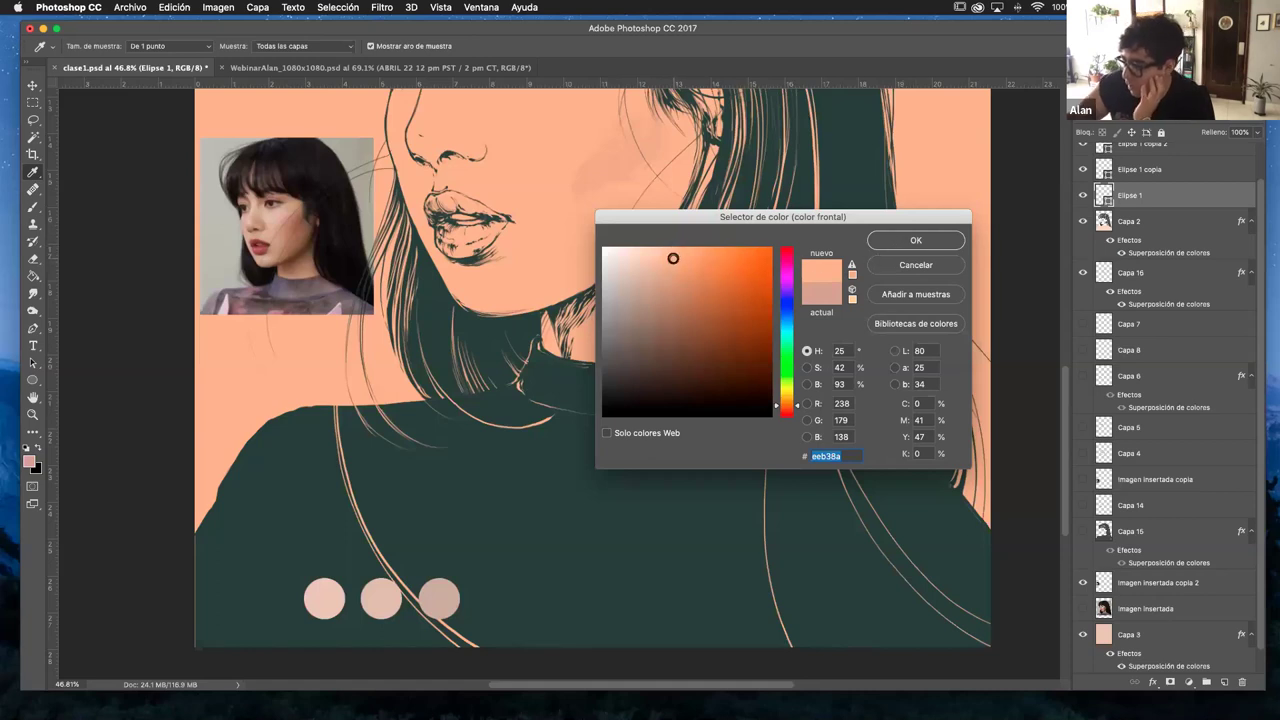
left_click_drag(673, 259, 673, 277)
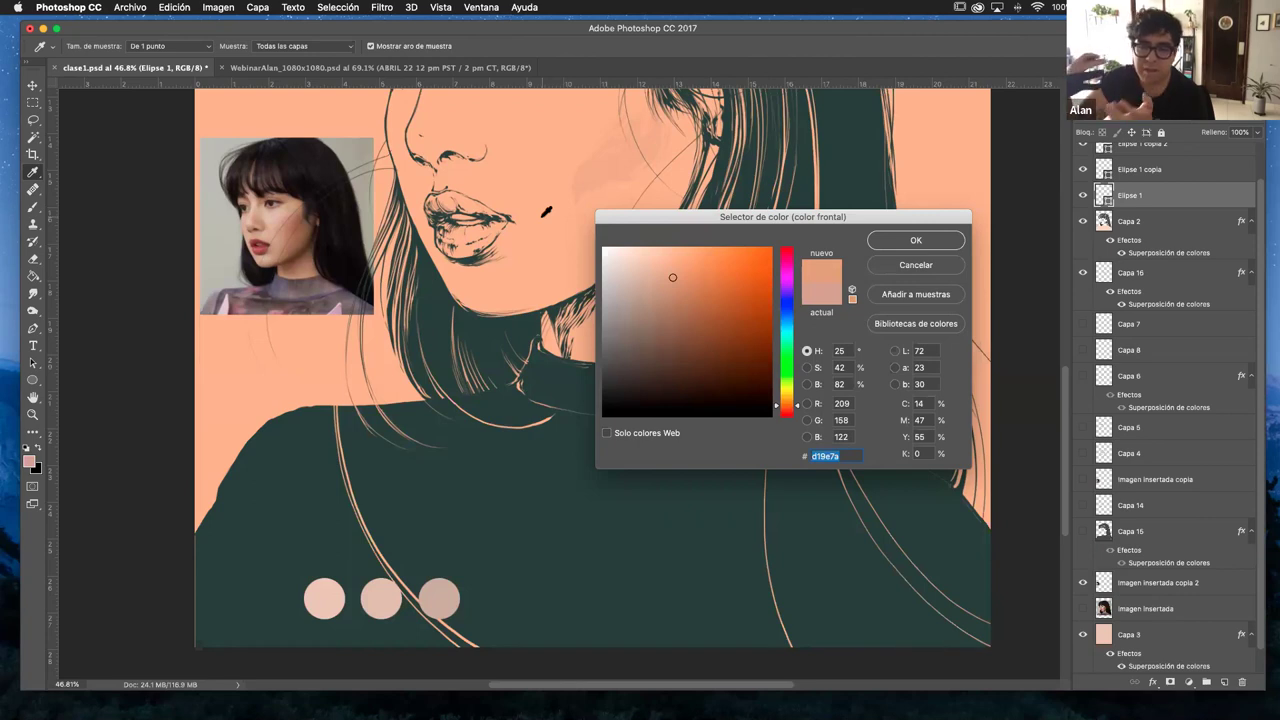
left_click(909, 240)
- Undo the peach Superposición de colores effect on the background skin layer Capa 3
key("v")
key("super+z")
left_click_drag(566, 436, 716, 321)
- Move the three skin-tone swatch circles together closer to the left edge of the illustration
left_click(374, 599, "shift")
left_click(432, 600, "shift")
left_click_drag(429, 602, 351, 604)
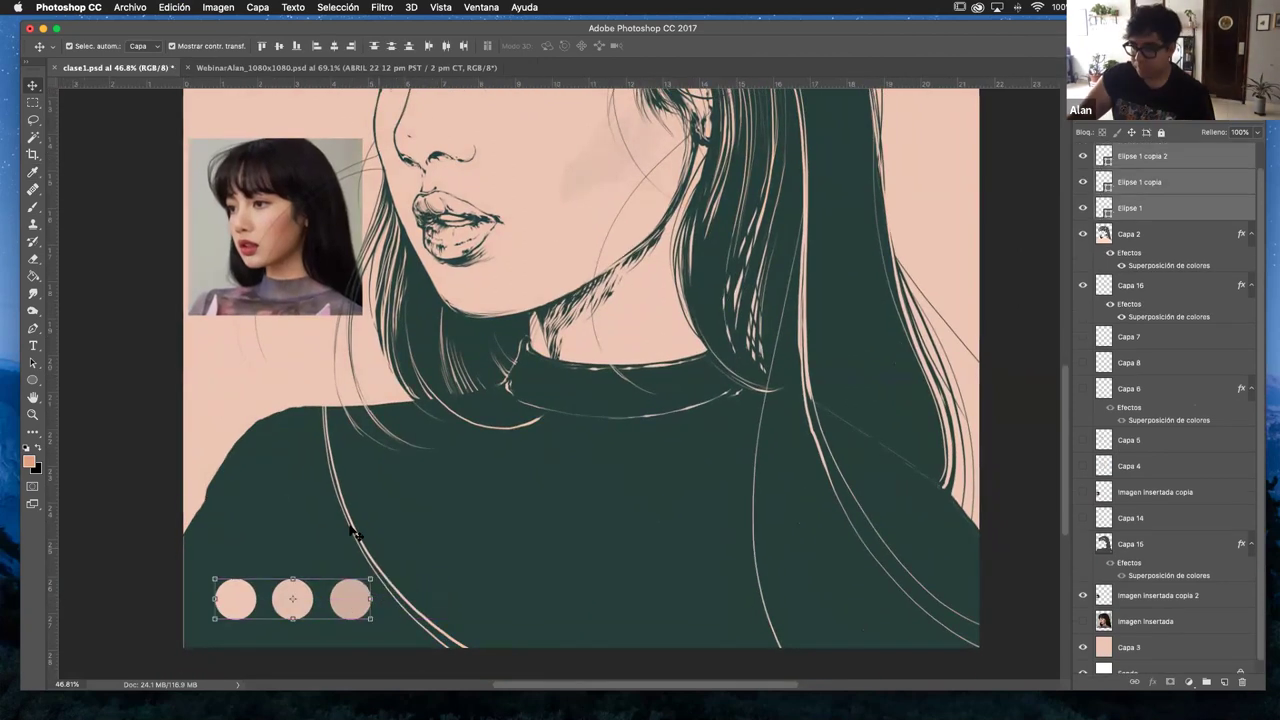
left_click(155, 488)
left_click_drag(611, 477, 621, 489)
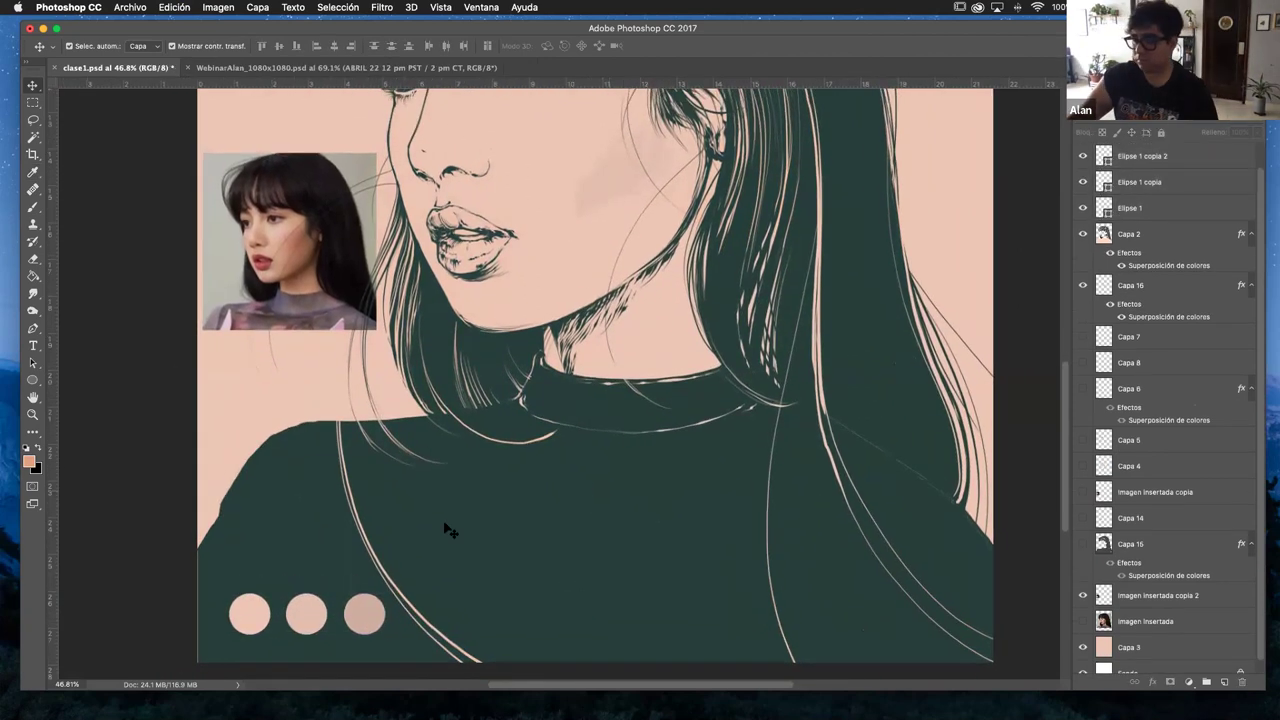
- Duplicate the first skin swatch to the end of the row and recolour the copy to the lighter tone f1d5c2
left_click(248, 604)
left_click_drag(371, 569, 490, 564)
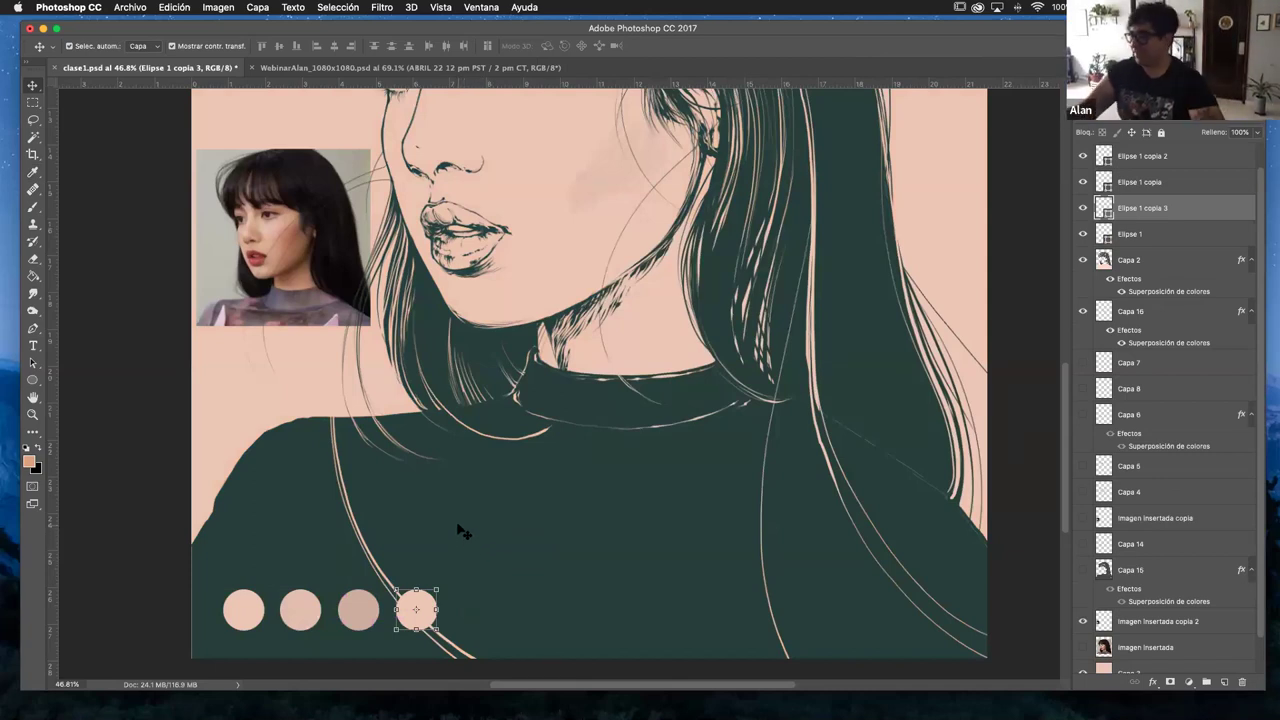
double_click(1106, 208)
left_click_drag(840, 221, 859, 216)
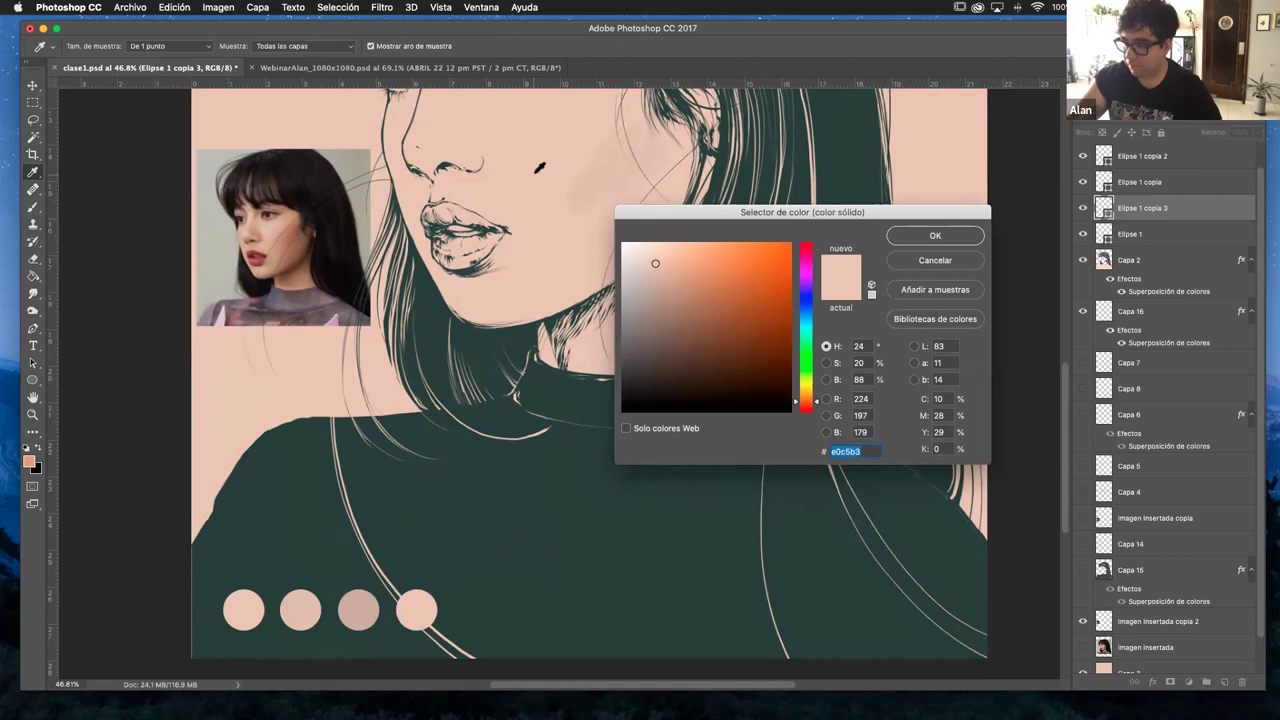
left_click_drag(654, 256, 654, 250)
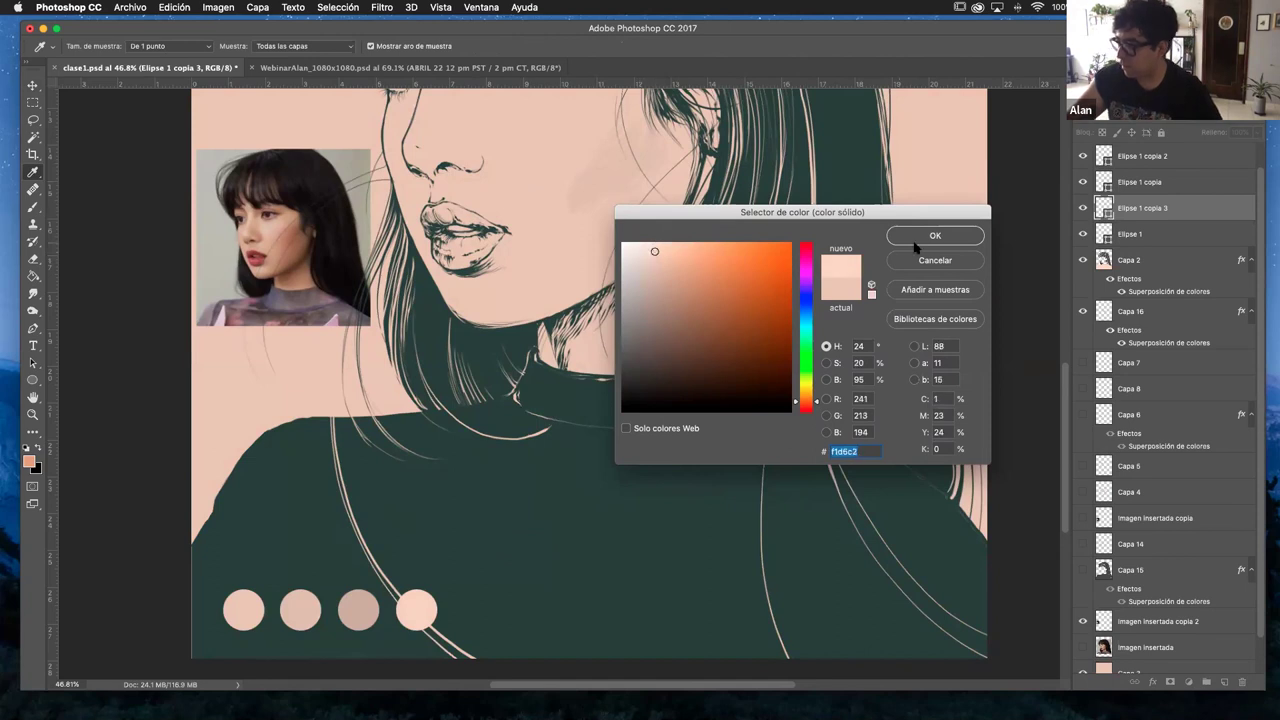
key("Return")
- Create a new layer above Capa 16 and pick up the light skin tone for the brush
left_click_drag(524, 392, 496, 494)
key("b")
left_click_drag(591, 354, 611, 314)
left_click(1142, 314)
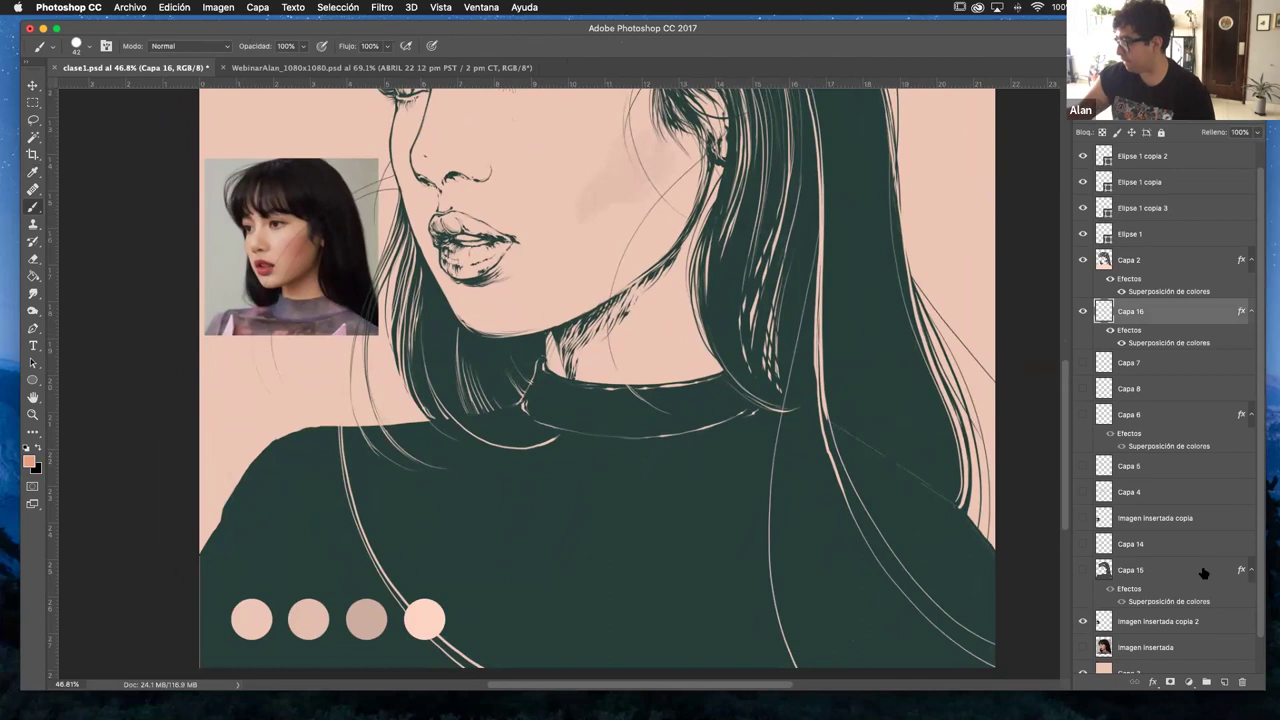
left_click(1225, 682)
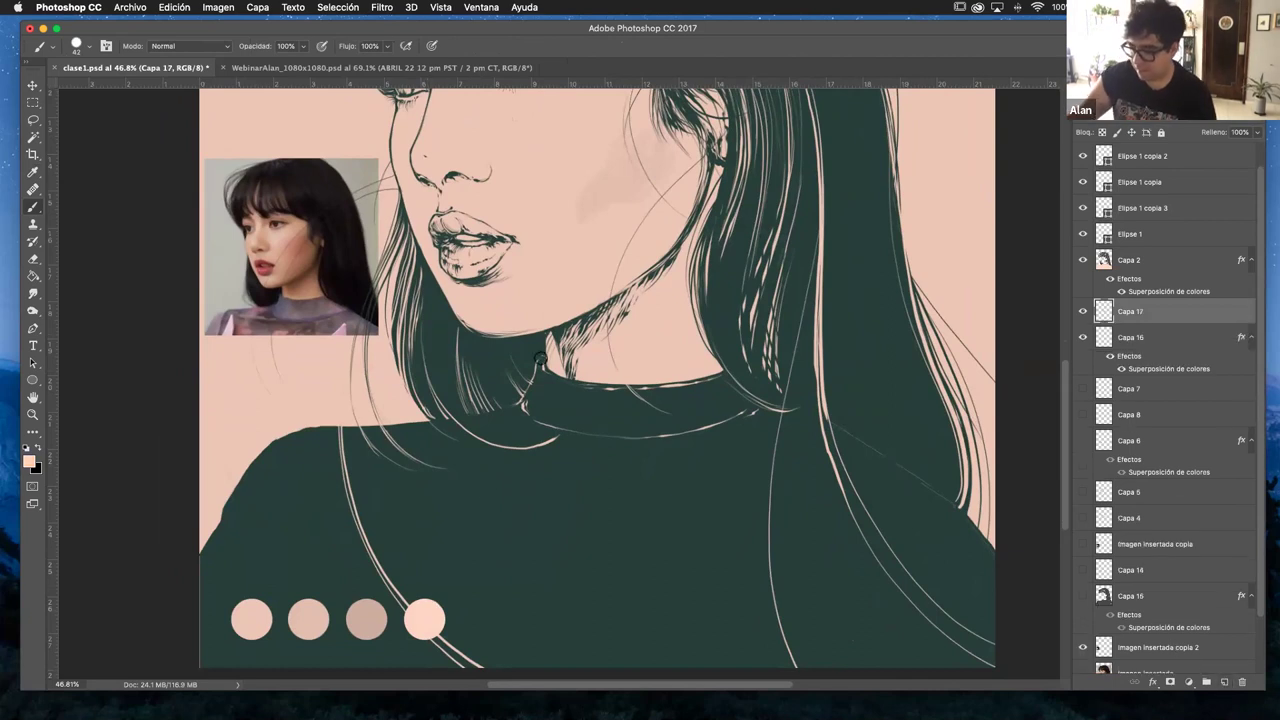
- Brush light skin highlights under the eyes and along the nose on Capa 17, following the reference photo
scroll(510, 390, "up", 5)
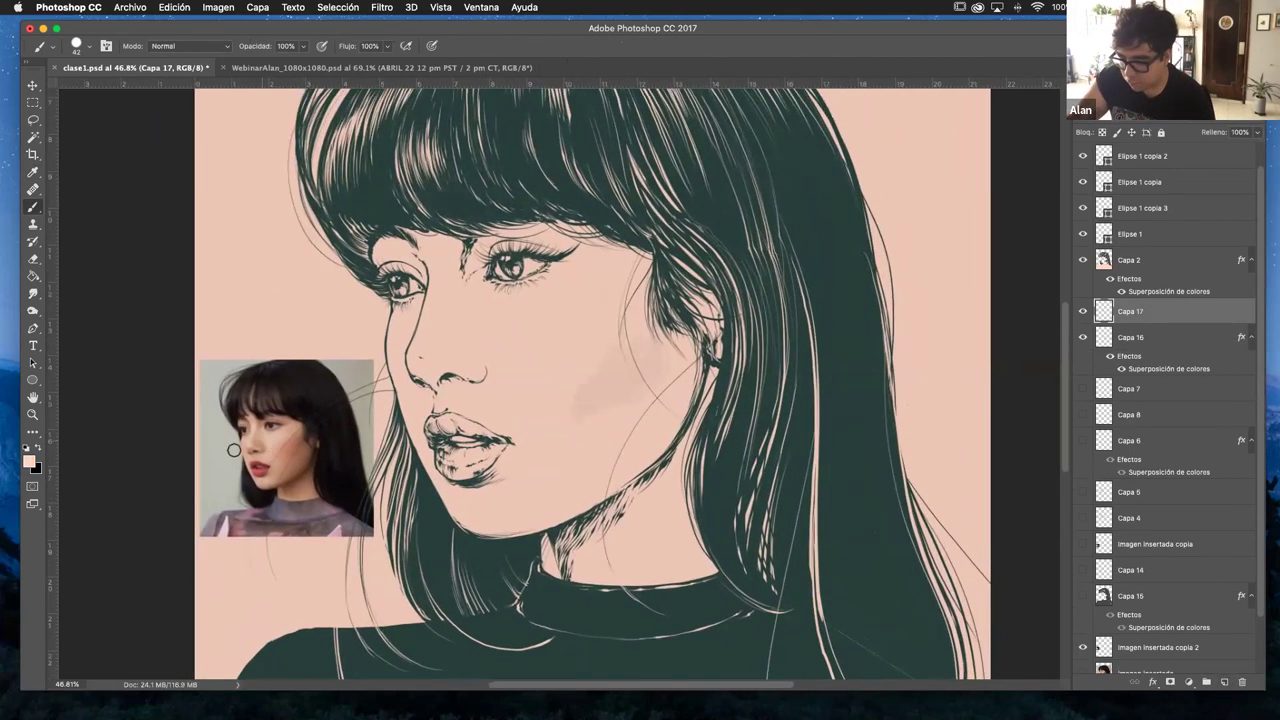
left_click(35, 413)
left_click(346, 466)
left_click(352, 445)
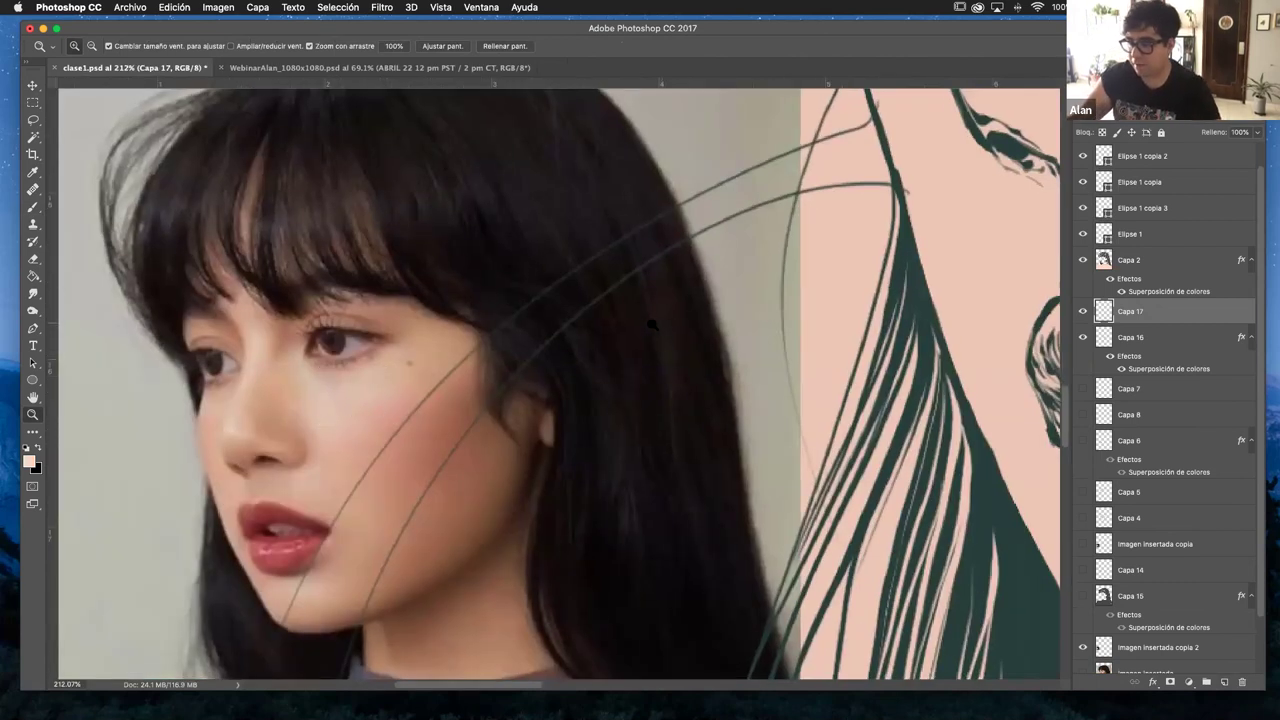
left_click_drag(654, 324, 636, 327)
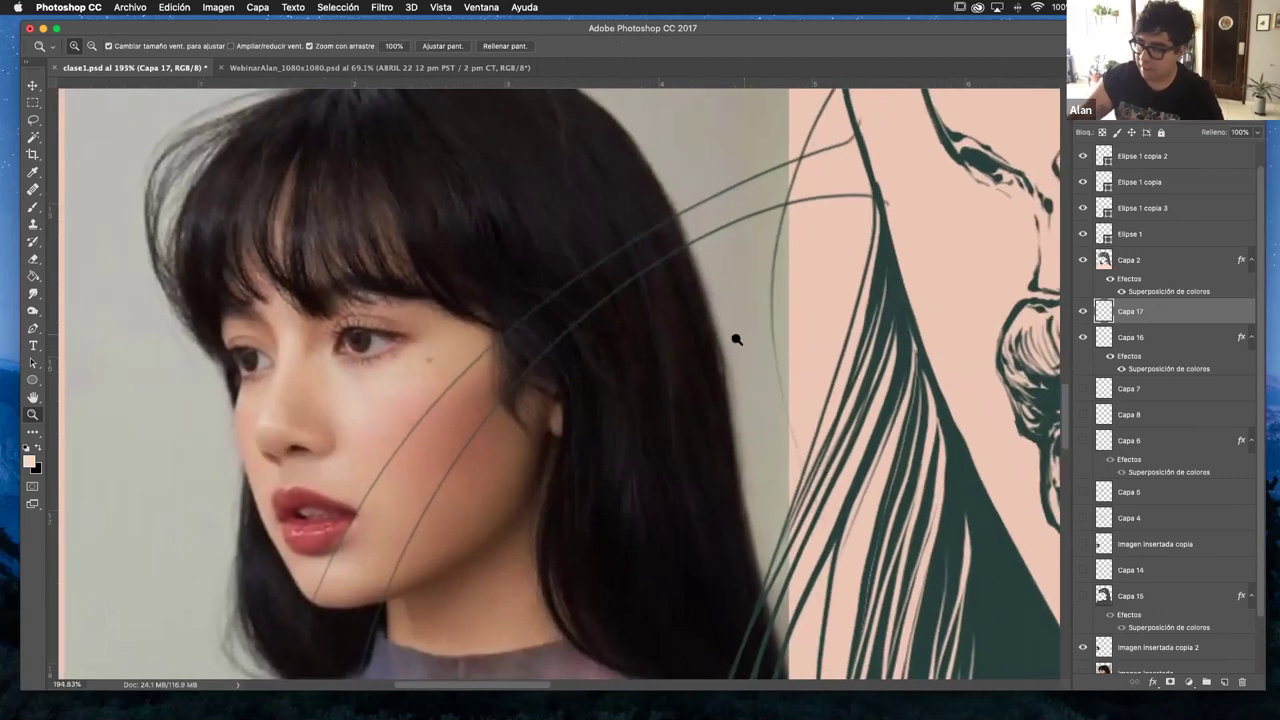
scroll(736, 340, "down", 5)
scroll(618, 392, "right", 5)
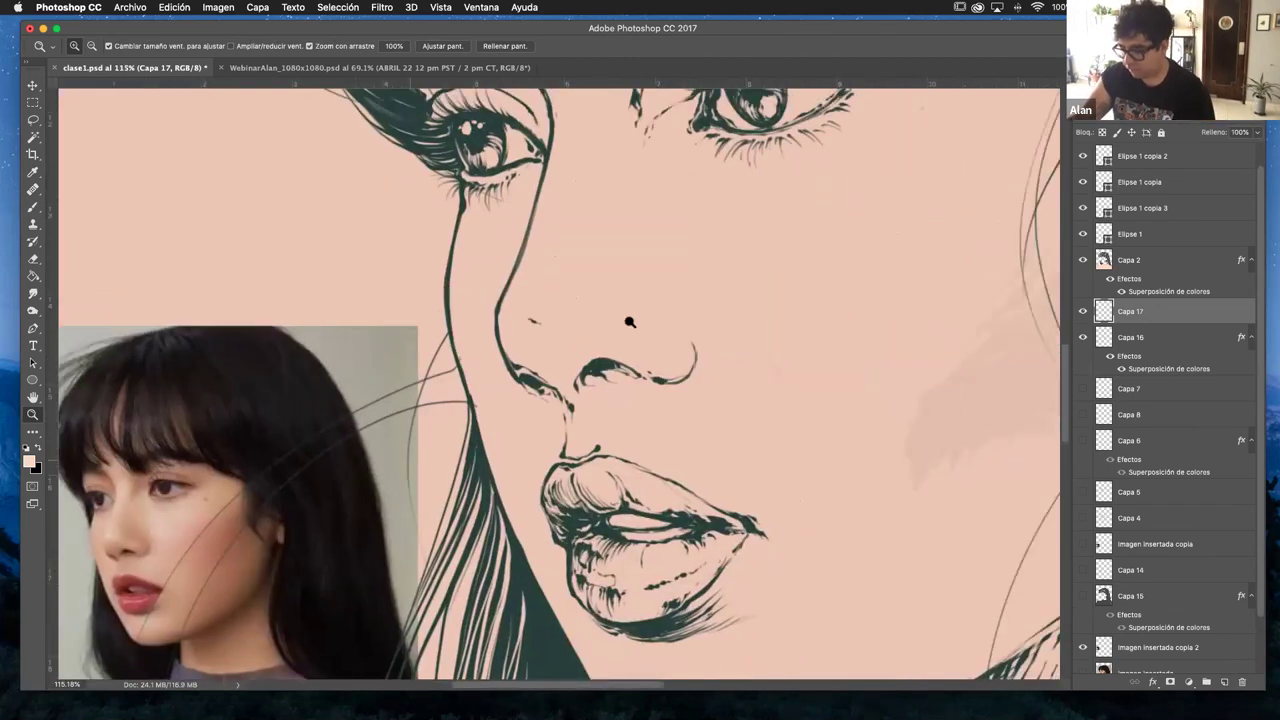
key("b")
scroll(564, 335, "down", 4)
left_click_drag(559, 342, 618, 304)
key("super+z")
left_click_drag(560, 342, 702, 259)
left_click_drag(559, 341, 579, 289)
left_click_drag(557, 347, 564, 260)
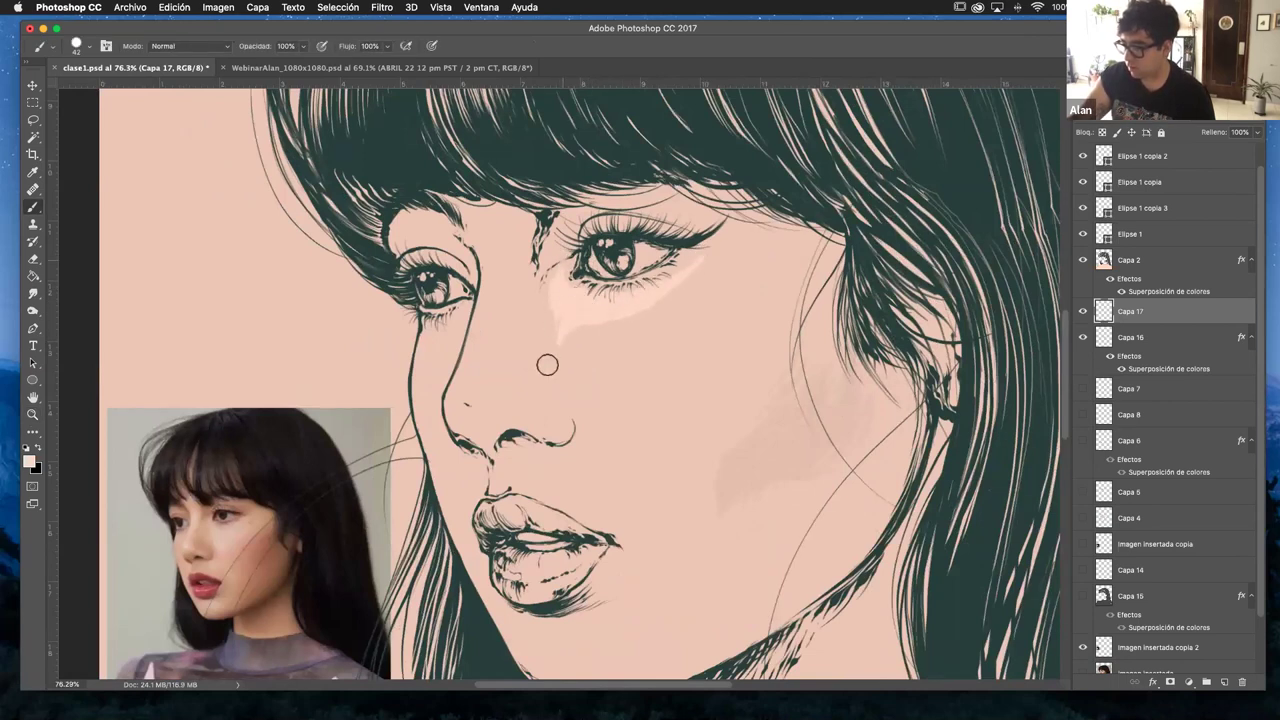
mouse_move(457, 406)
left_mouse_down()
mouse_move(481, 286)
mouse_move(460, 268)
mouse_move(456, 330)
mouse_move(443, 329)
left_mouse_up()
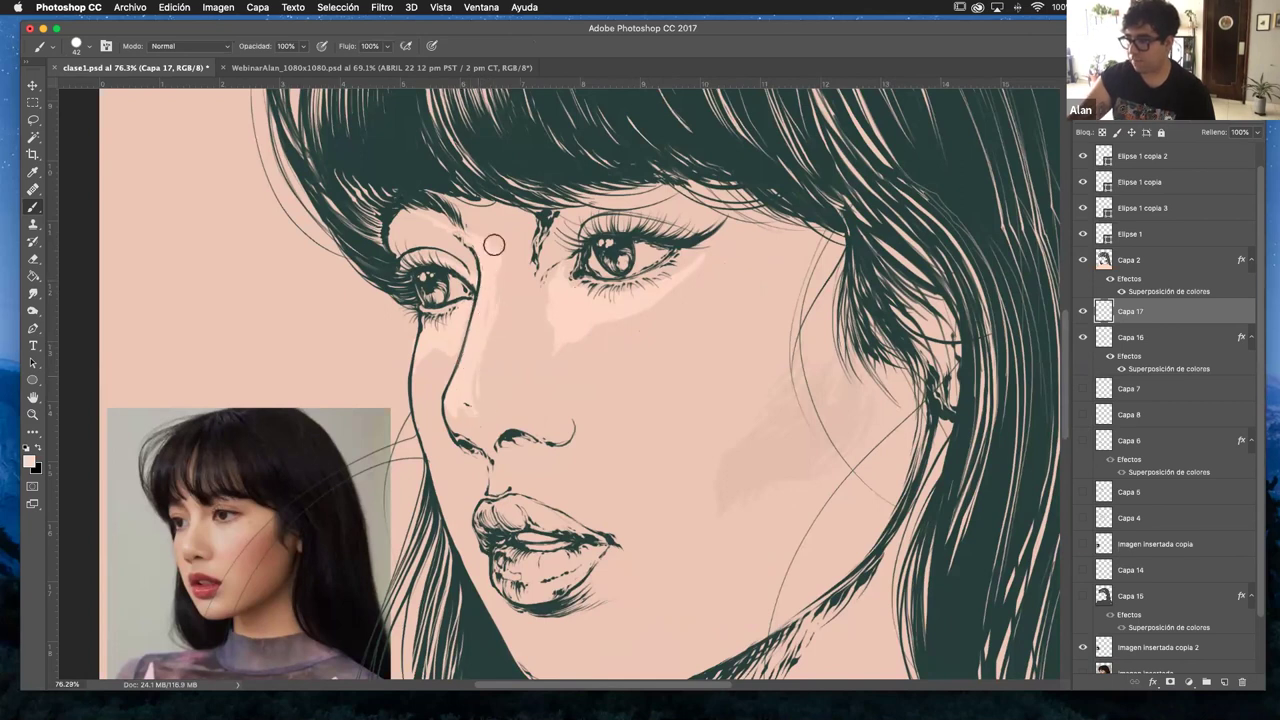
- Delete the highlight layer Capa 17 and the shadow layer Capa 16
scroll(660, 275, "down", 5)
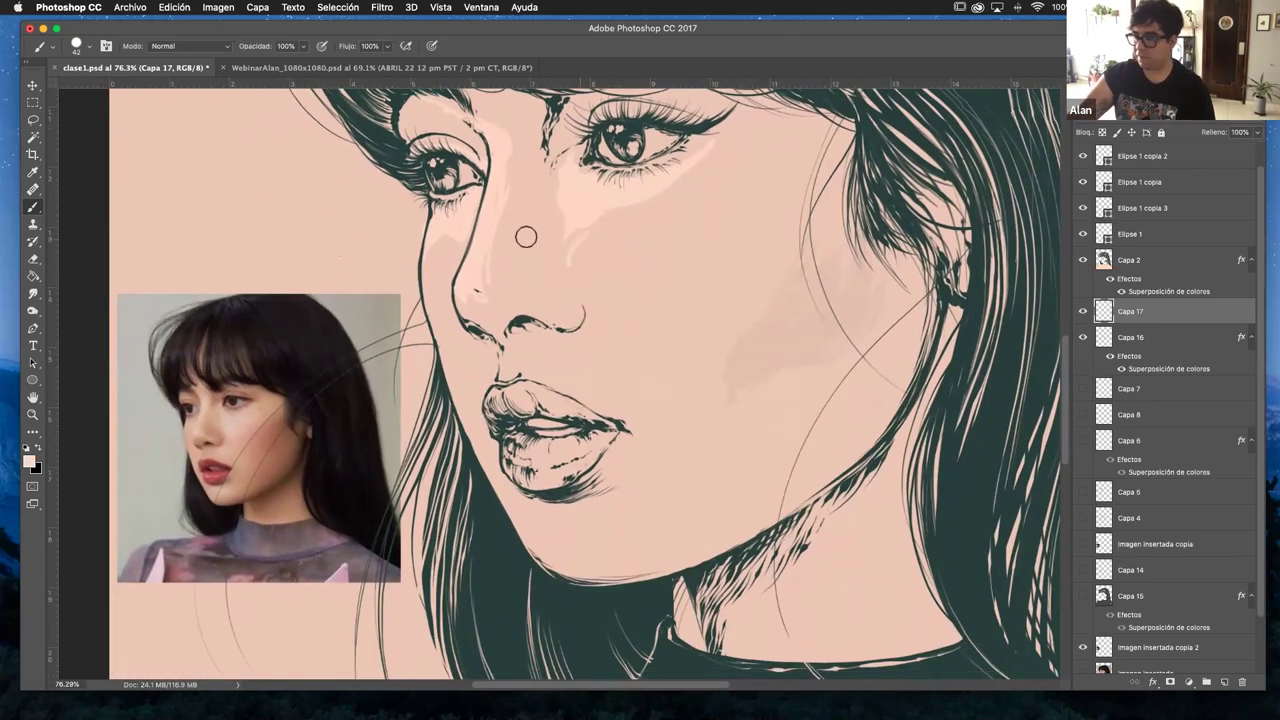
key("z")
left_click_drag(640, 344, 602, 340)
key("v")
left_click_drag(694, 326, 630, 309)
scroll(630, 309, "right", 4)
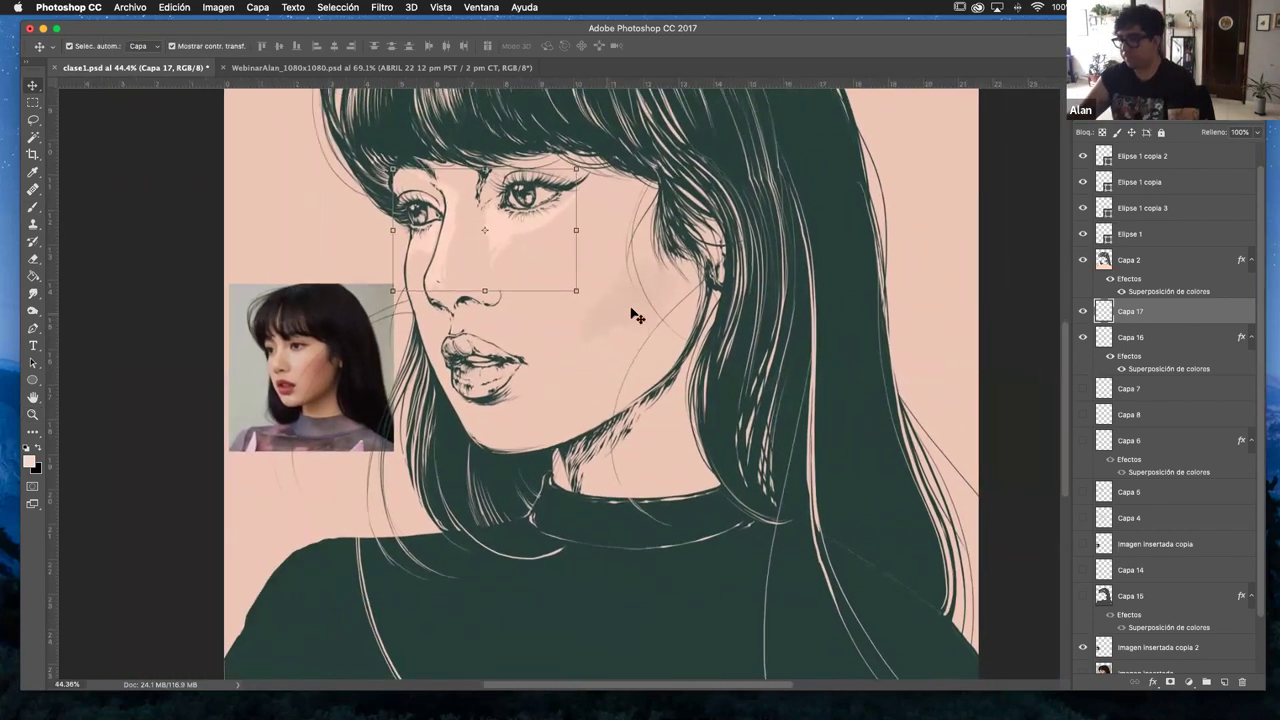
key("Delete")
key("Delete")
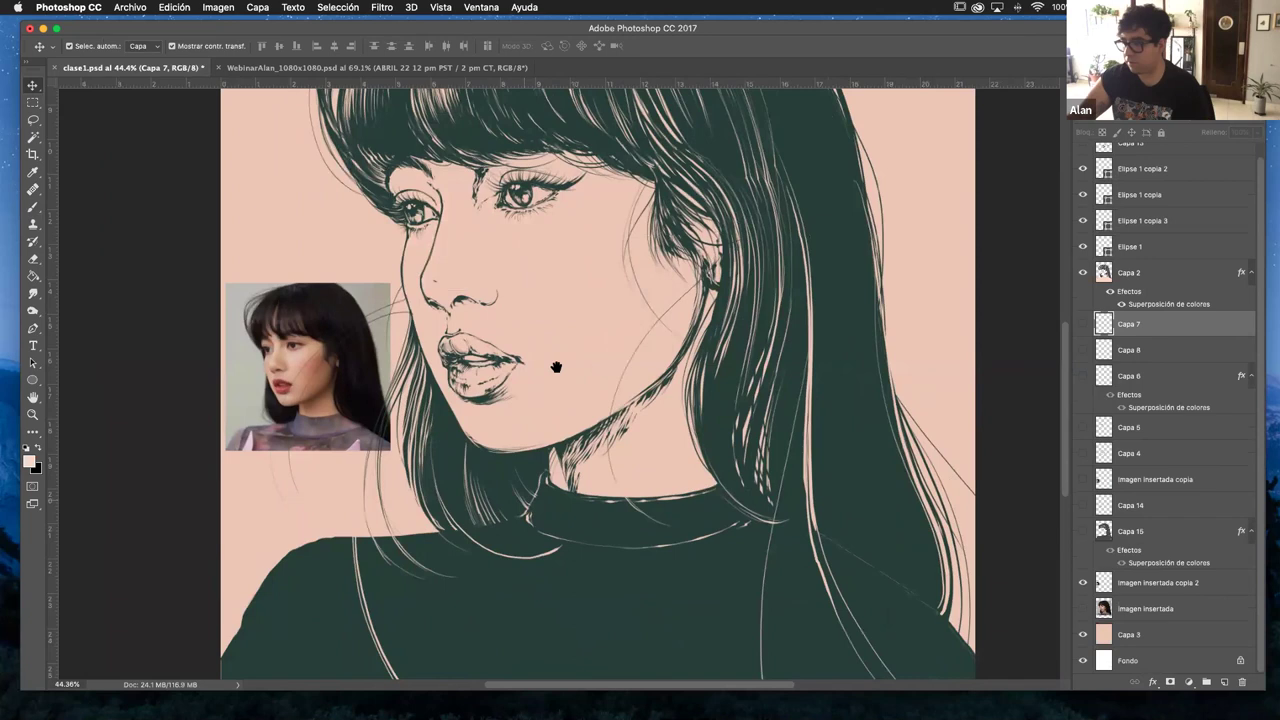
- Duplicate the lightest skin swatch to the end of the row and recolour the copy white
scroll(556, 367, "down", 5)
scroll(530, 400, "left", 1)
left_click_drag(491, 471, 589, 474)
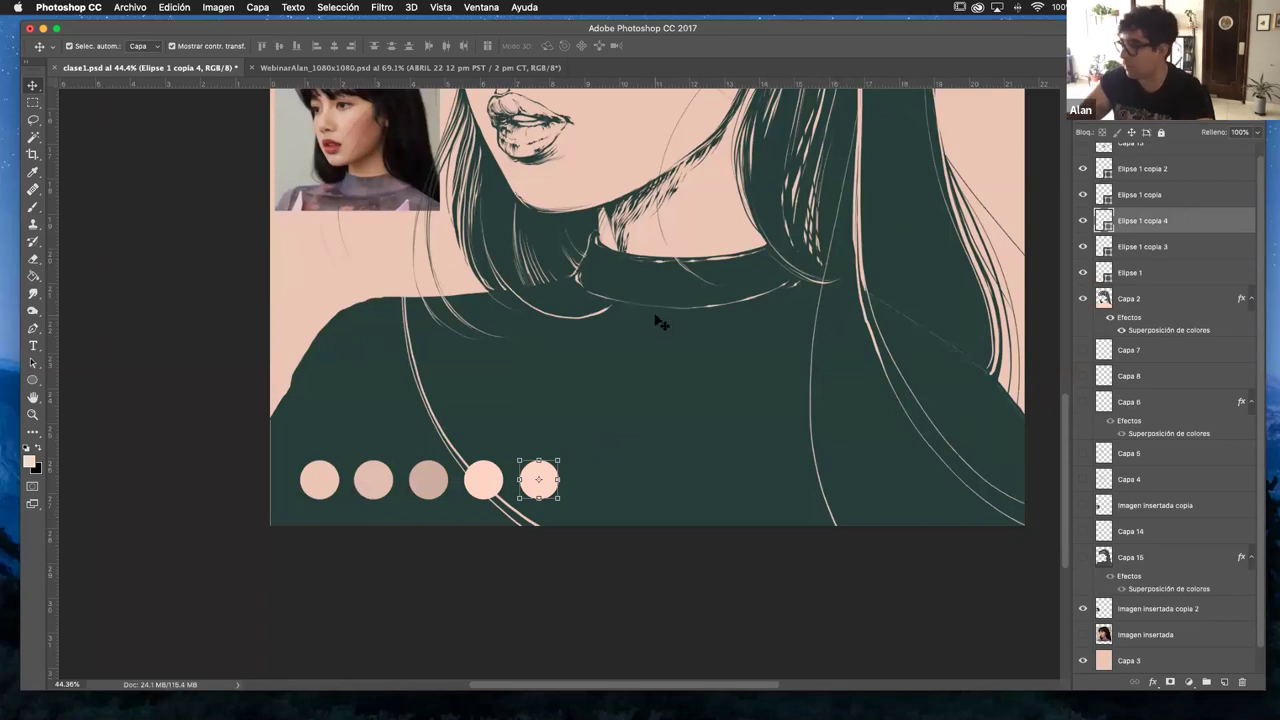
double_click(1104, 224)
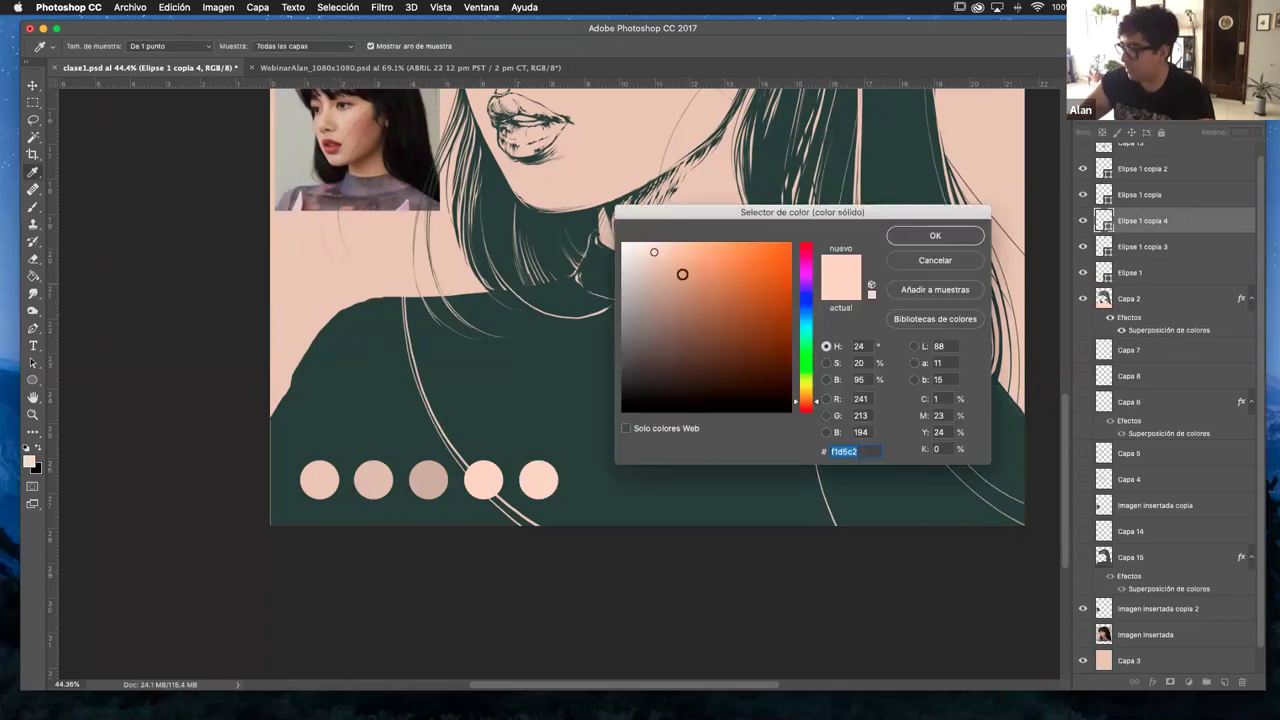
left_click(922, 238)
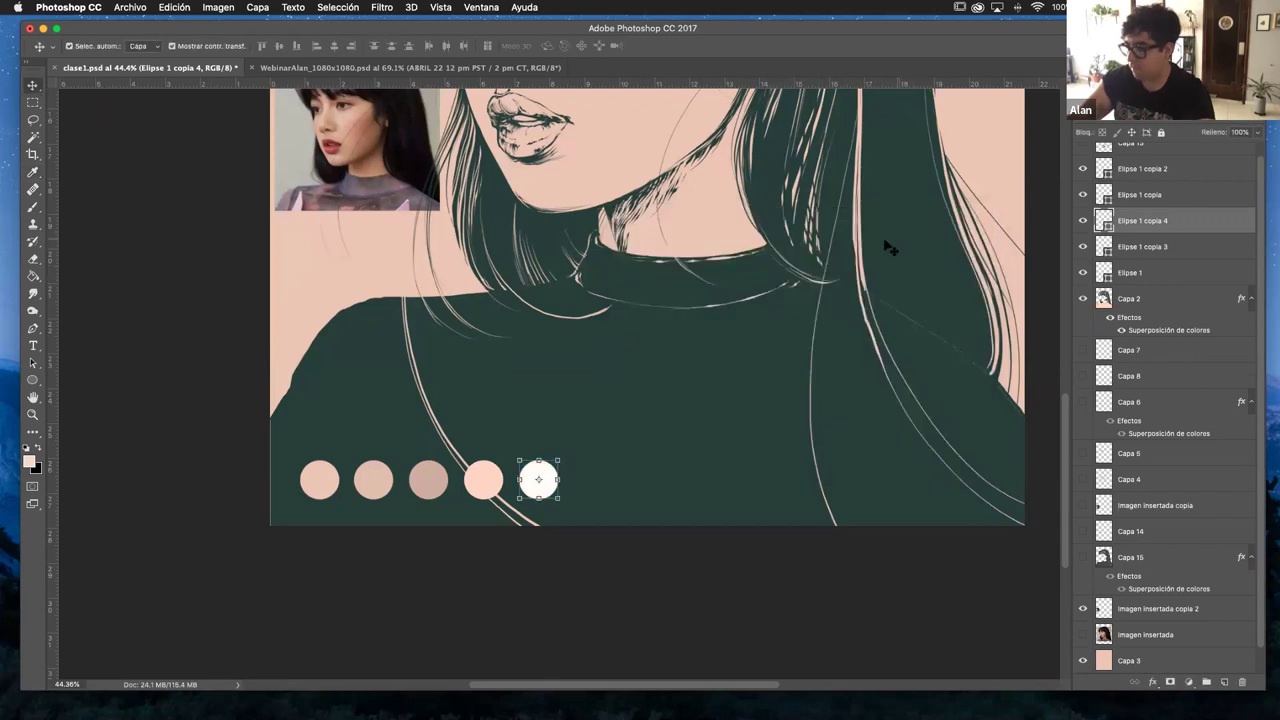
left_click(155, 562)
- Darken the third swatch in the palette row to b9a495
left_click(428, 480)
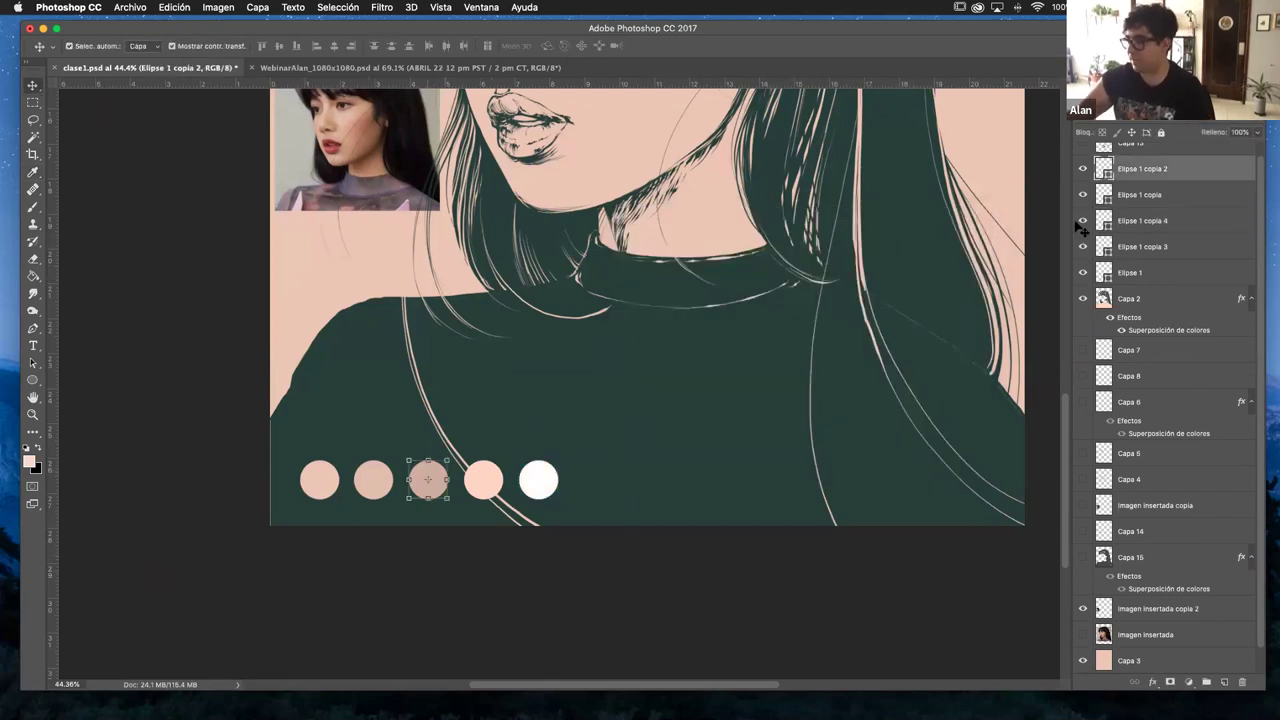
double_click(1104, 172)
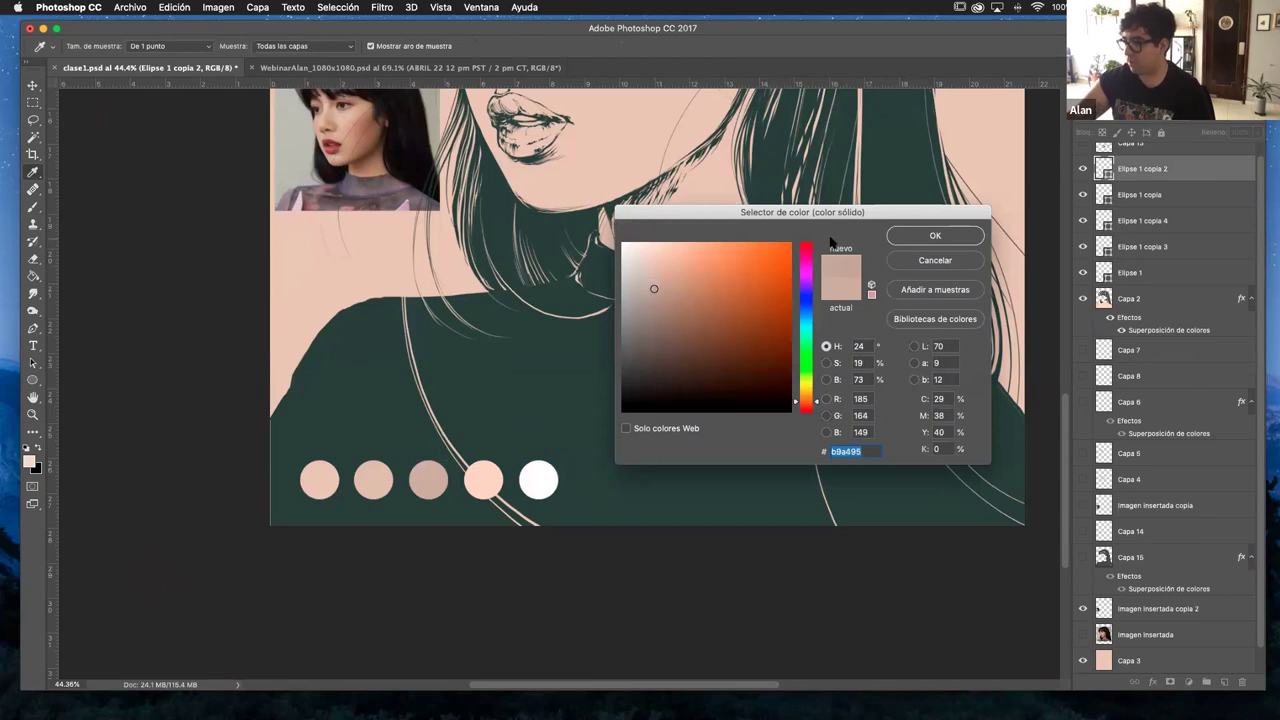
key("Return")
left_click(209, 400)
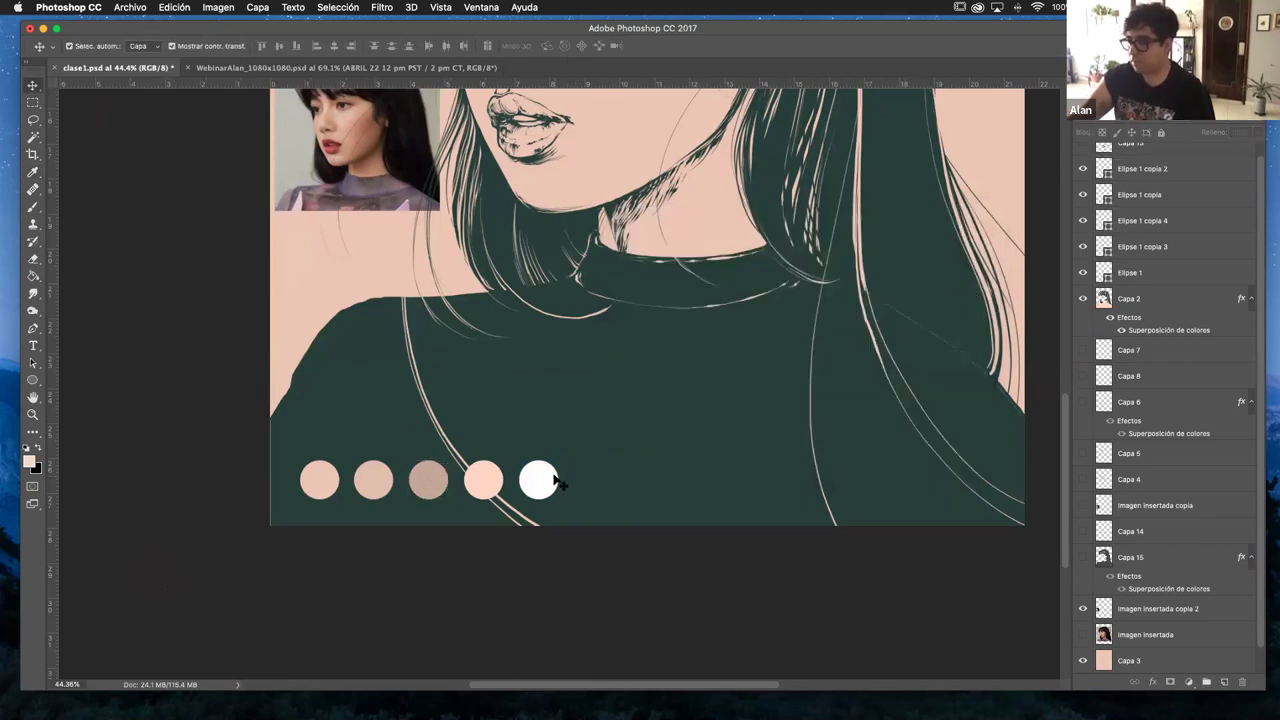
- Merge the five Elipse swatch layers into one layer and lock it
scroll(1265, 250, "up", 1)
left_click(1176, 182)
left_click(1159, 287, "shift")
key("super+e")
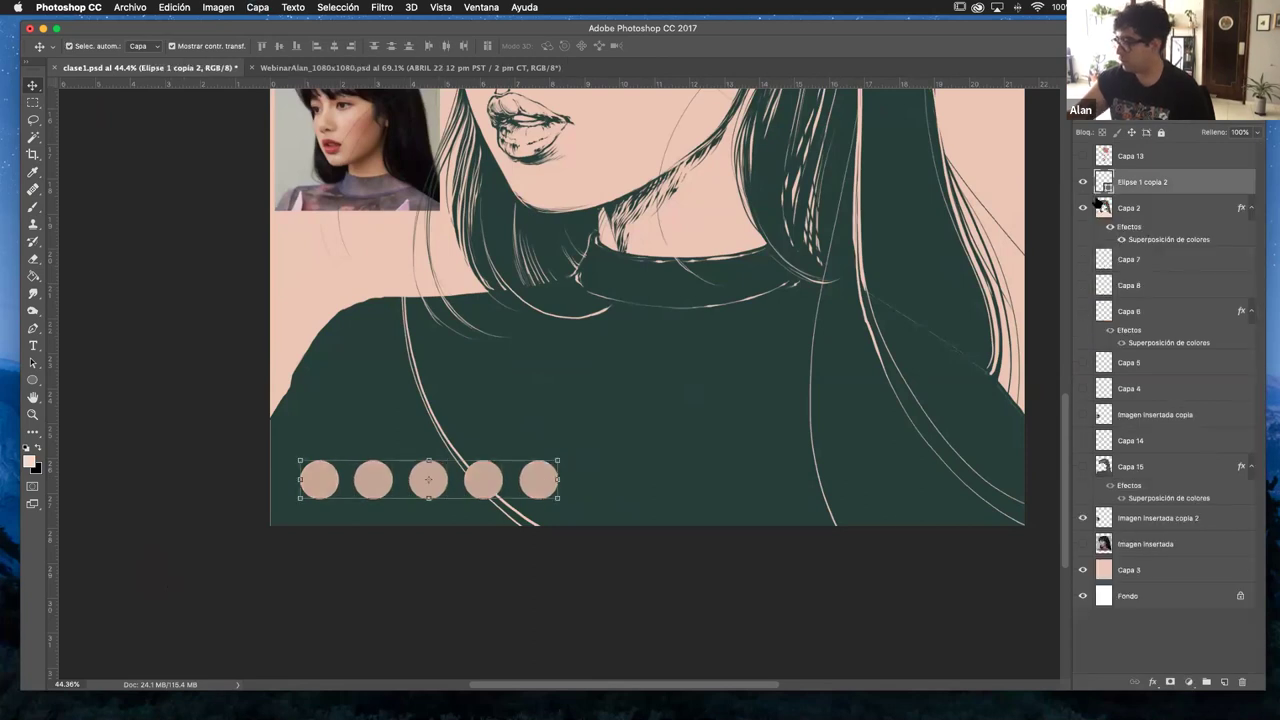
left_click(1161, 133)
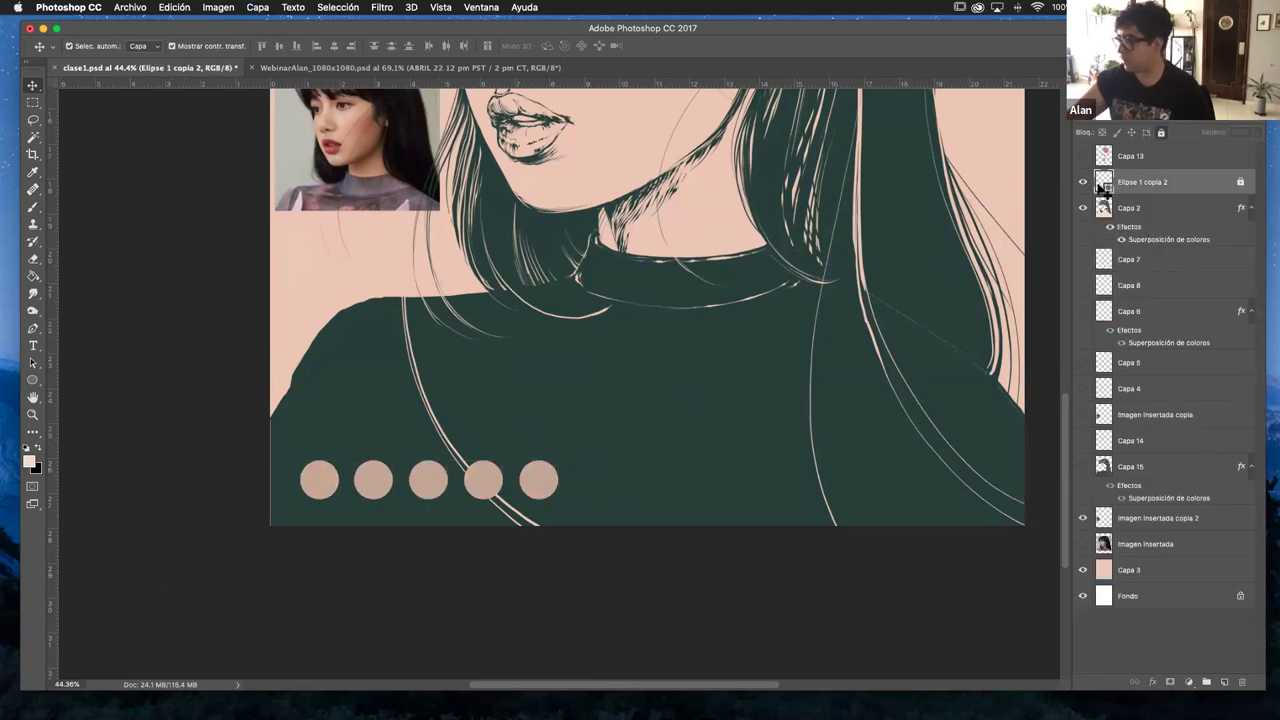
- Hide the small reference photo layer Imagen insertada copia 2 and show it again to compare the artwork
scroll(580, 503, "up", 5)
scroll(691, 407, "down", 1)
scroll(691, 407, "left", 1)
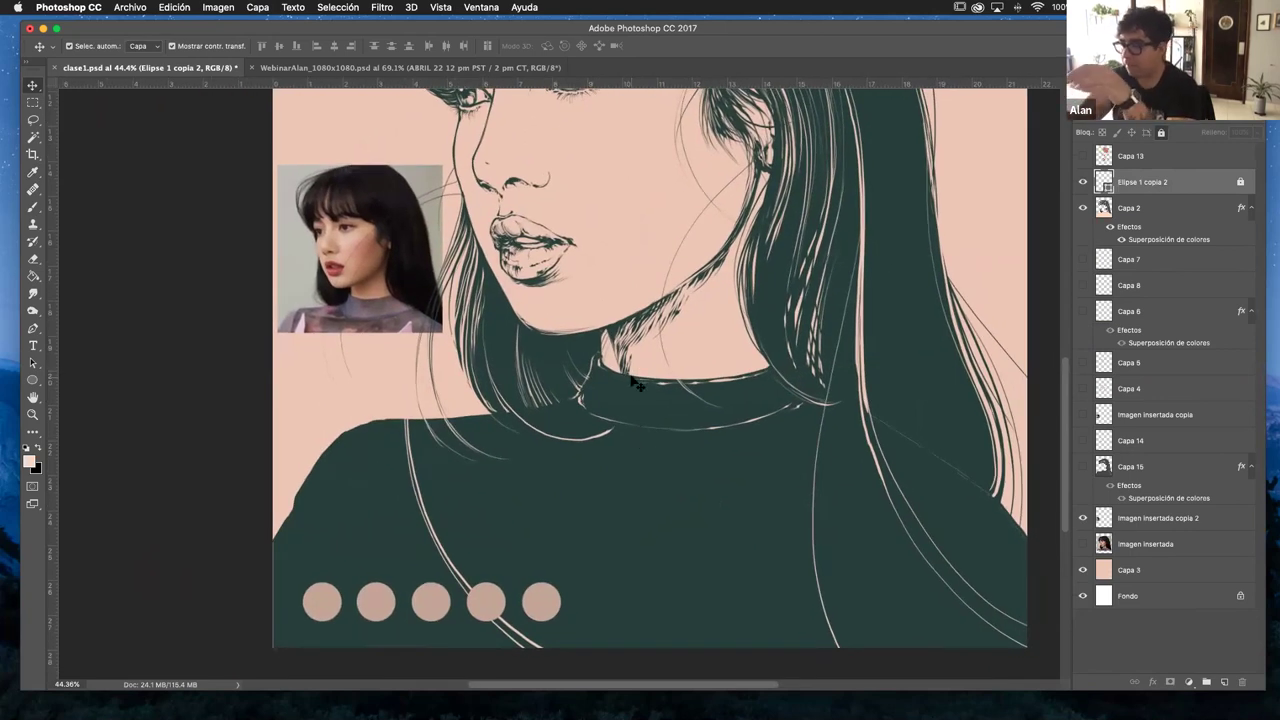
left_click(1083, 517)
left_click(1083, 517)
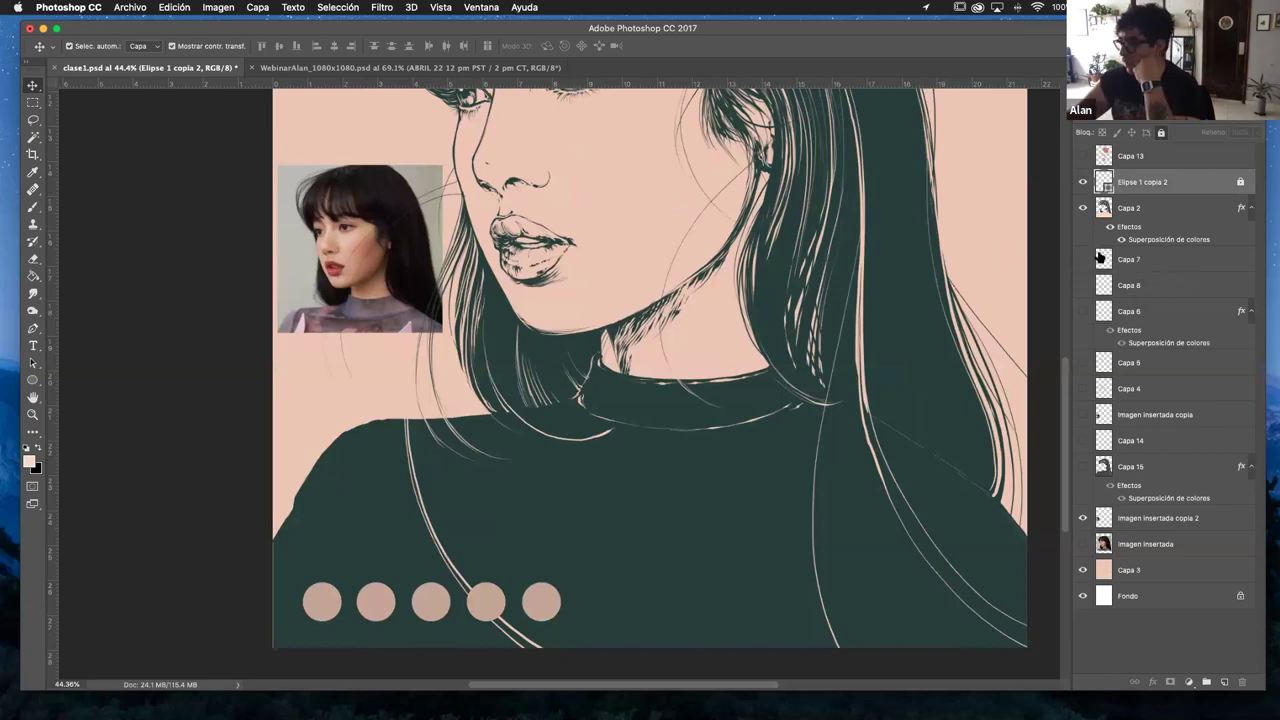
- Create a new empty layer directly above Capa 7 and switch to the Brush tool
left_click(1150, 262)
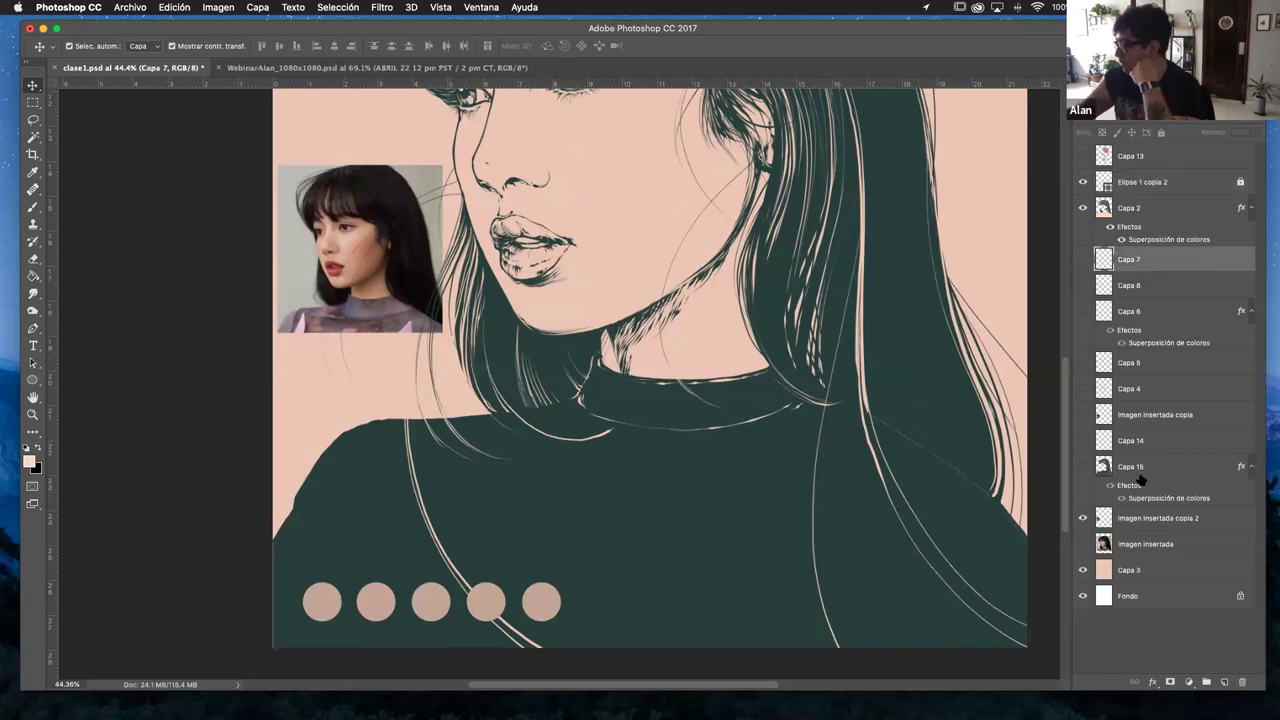
left_click(1225, 681)
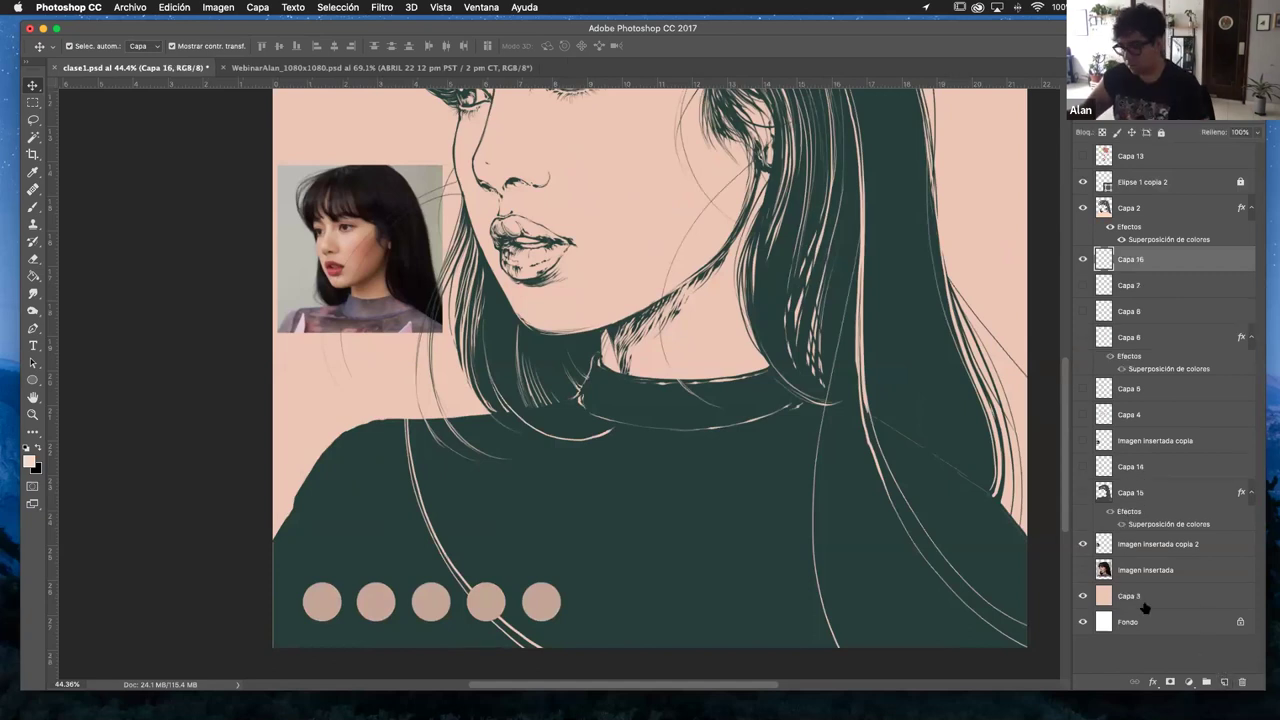
key("b")
mouse_move(592, 186)
left_mouse_down()
mouse_move(507, 251)
mouse_move(511, 240)
left_mouse_up()
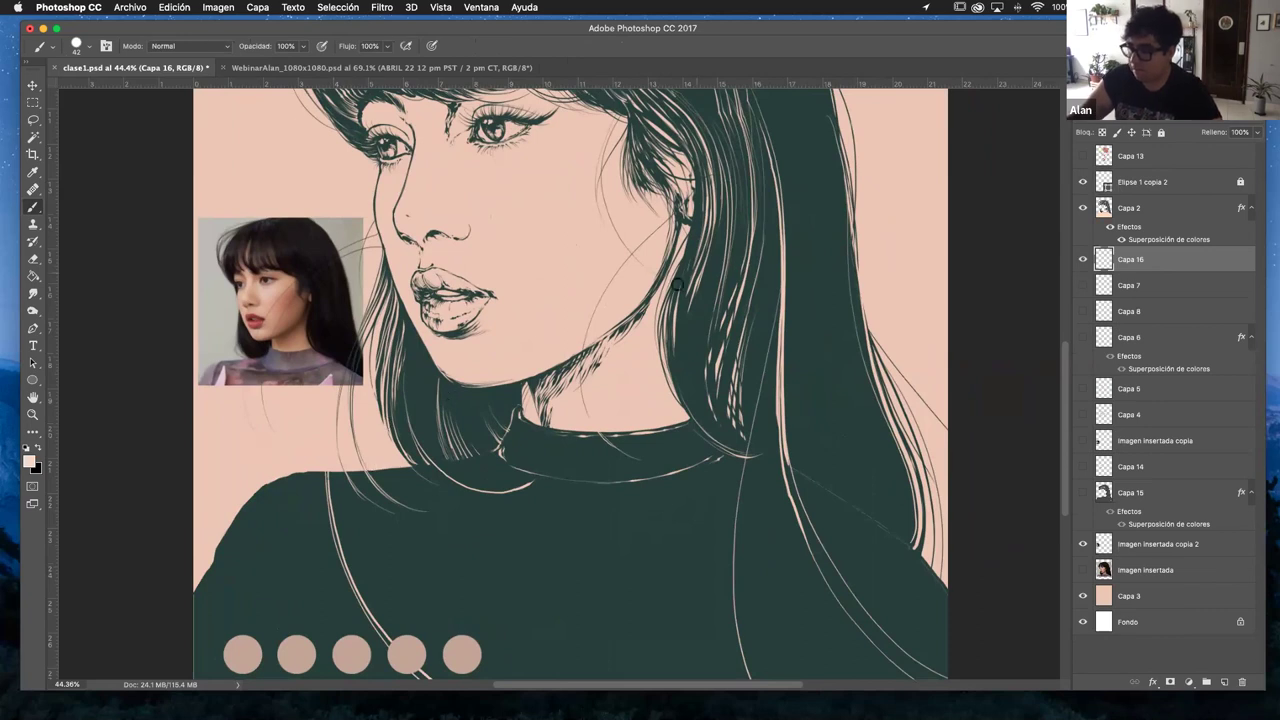
- Try brush strokes along the jaw and cheek of the reference photo to mark the shadow area, and undo them
left_click(34, 415)
mouse_move(285, 335)
left_mouse_down()
mouse_move(340, 336)
mouse_move(287, 316)
left_mouse_up()
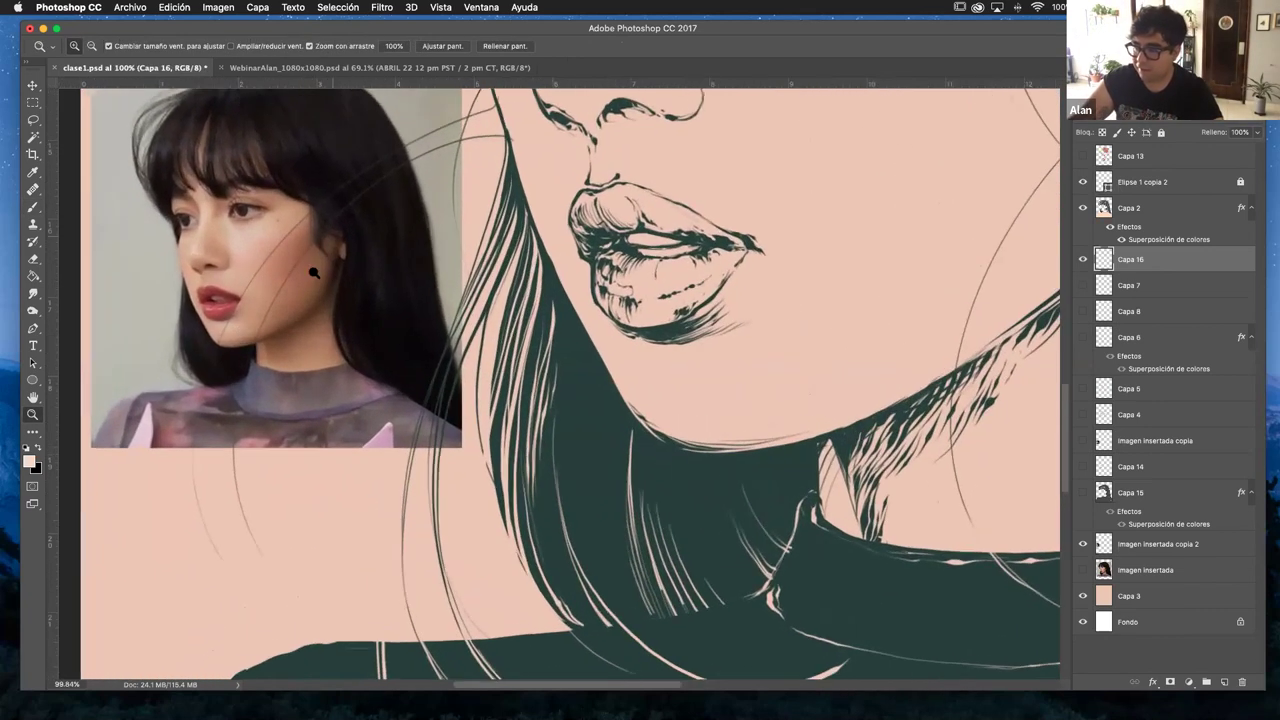
key("b")
mouse_move(326, 245)
left_mouse_down()
mouse_move(251, 330)
mouse_move(284, 326)
mouse_move(332, 256)
left_mouse_up()
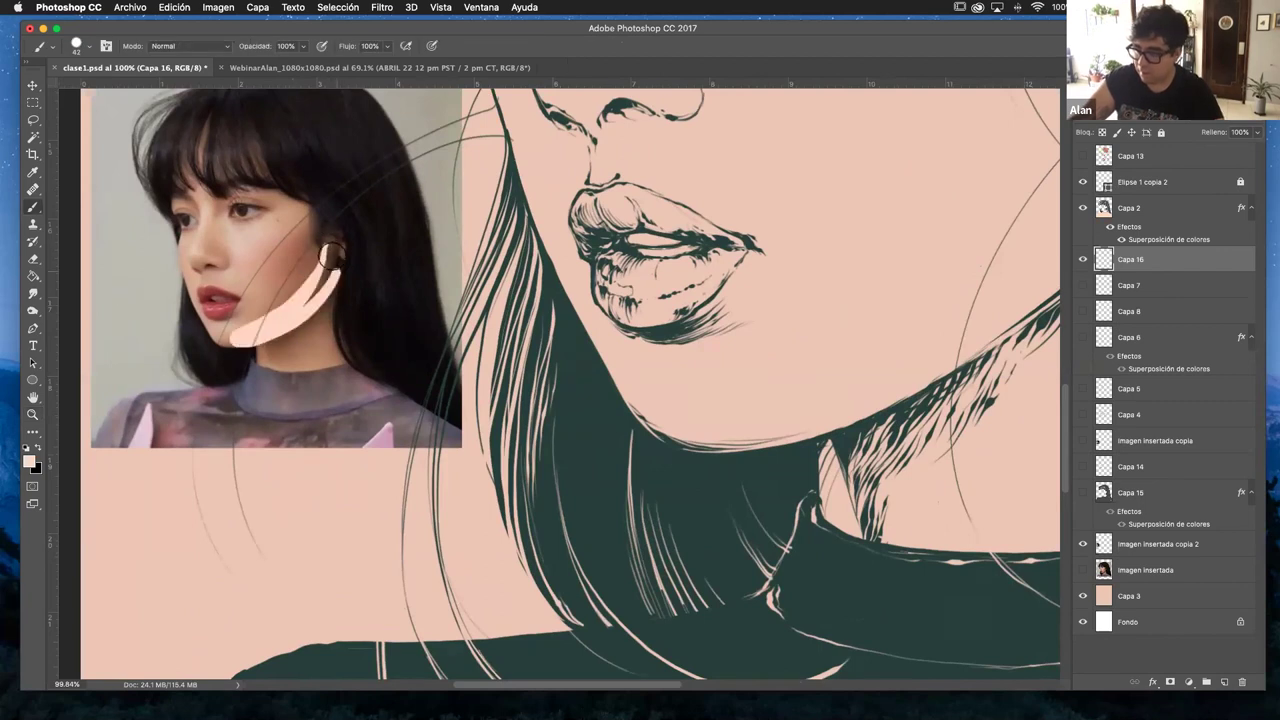
key("super+z")
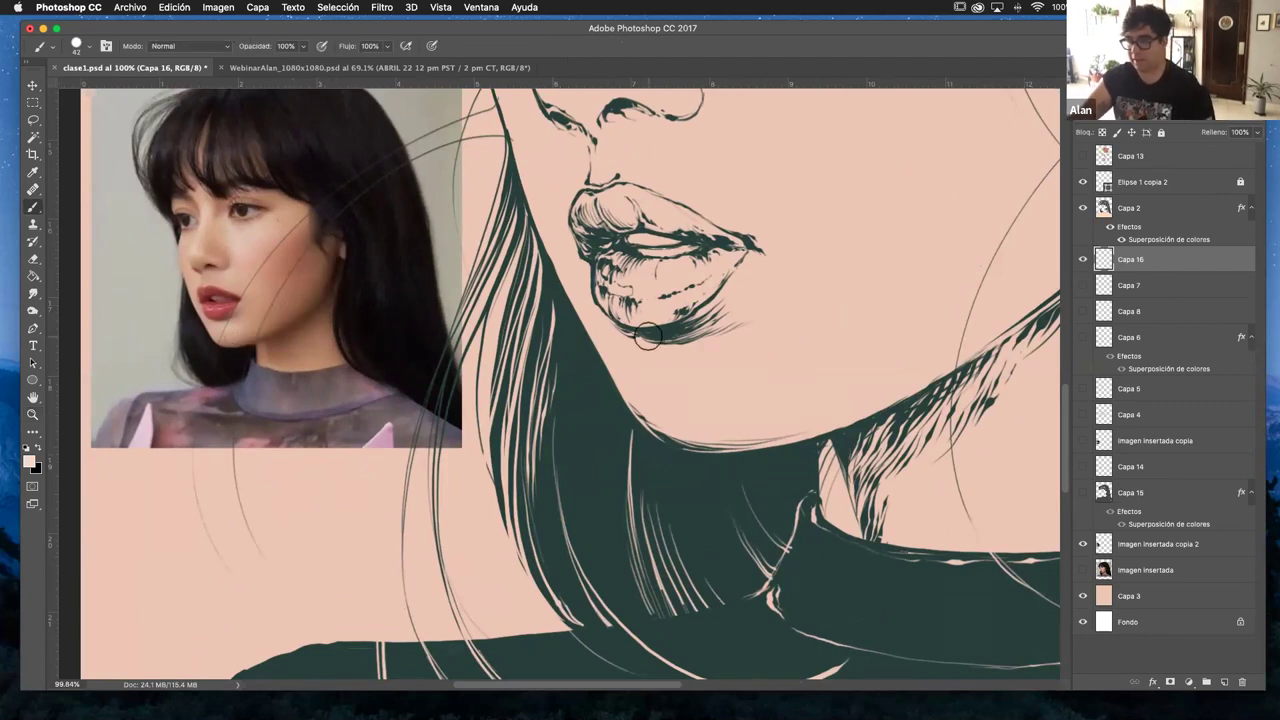
- Try to sample the second skin-tone swatch below the portrait as the brush colour
left_click(34, 415)
left_click_drag(769, 384, 713, 379)
mouse_move(836, 383)
left_mouse_down()
mouse_move(597, 469)
mouse_move(609, 446)
left_mouse_up()
key("b")
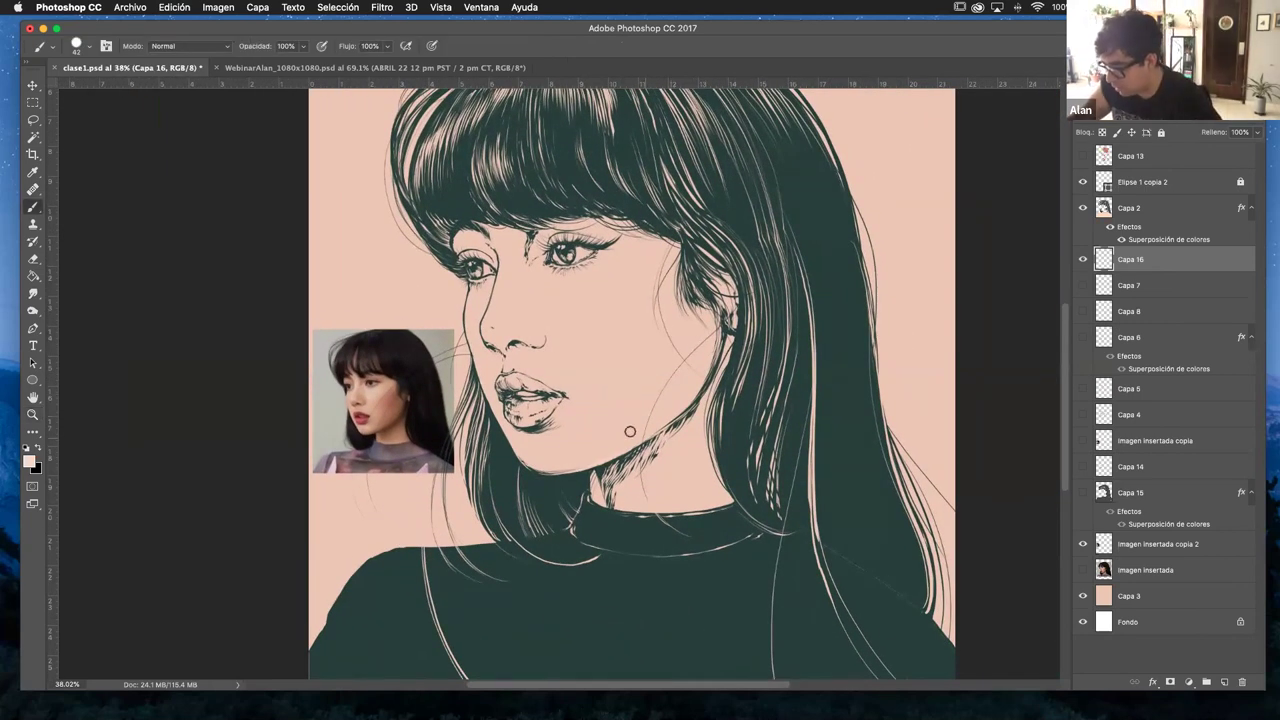
scroll(626, 434, "down", 5)
left_click(428, 598, "alt")
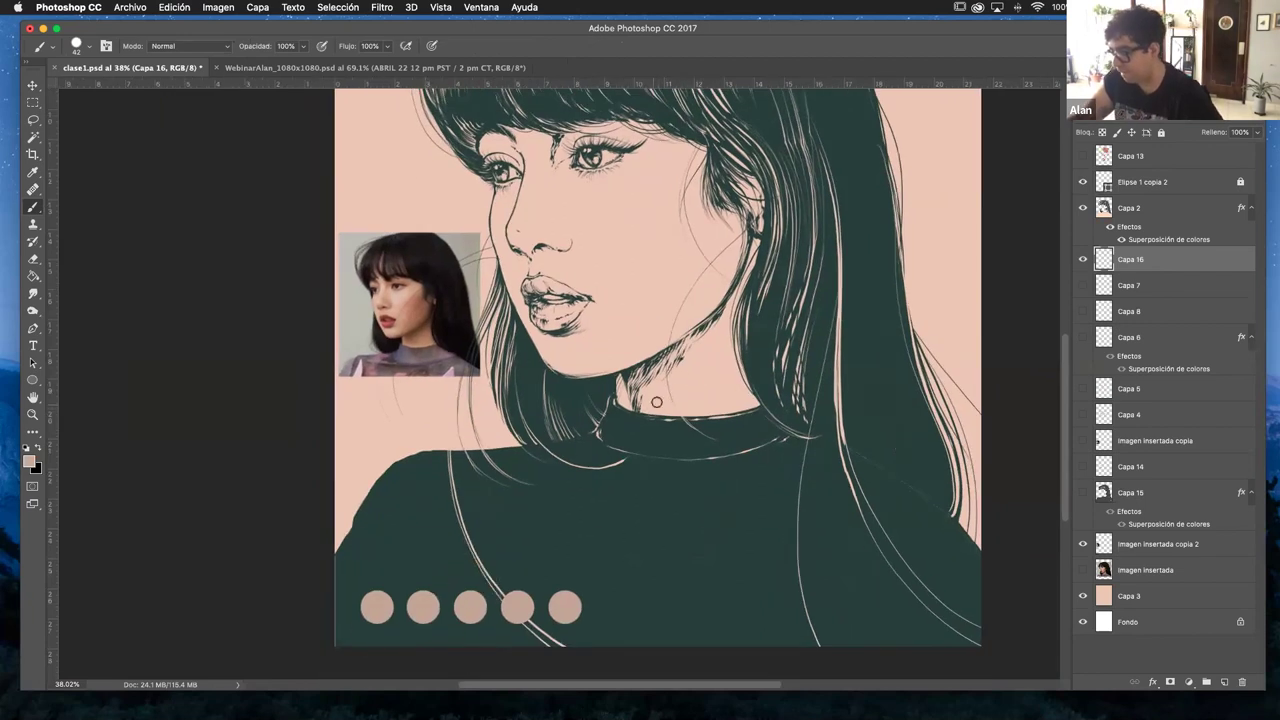
- Undo the merge of the five Elipse swatch layers and create a new empty layer directly above Capa 7
key("super+z")
key("super+alt+z")
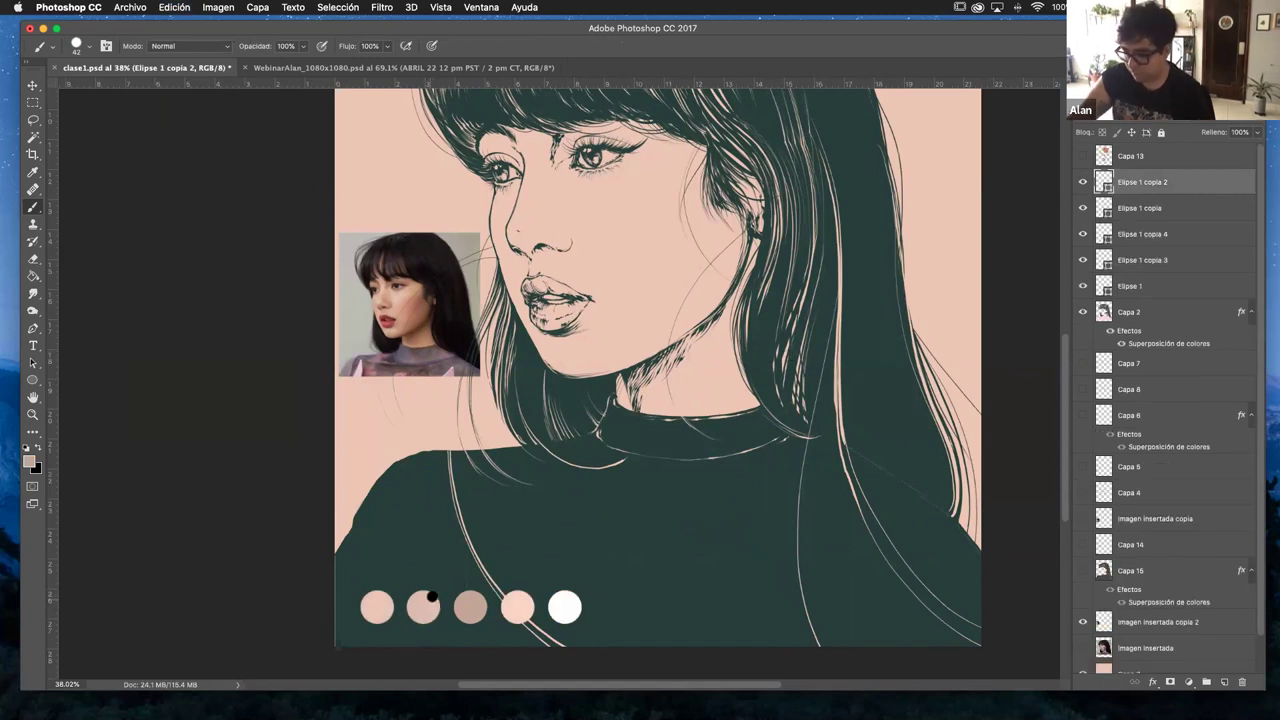
left_click(1137, 362)
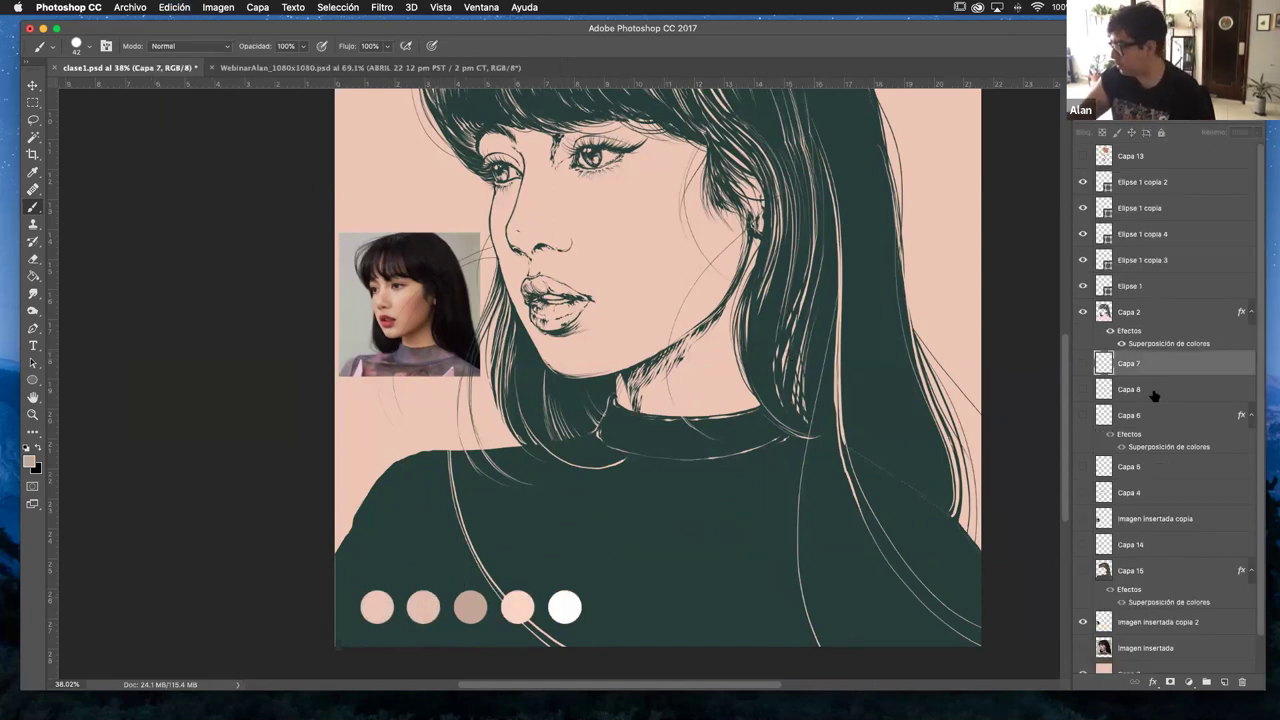
left_click(1225, 682)
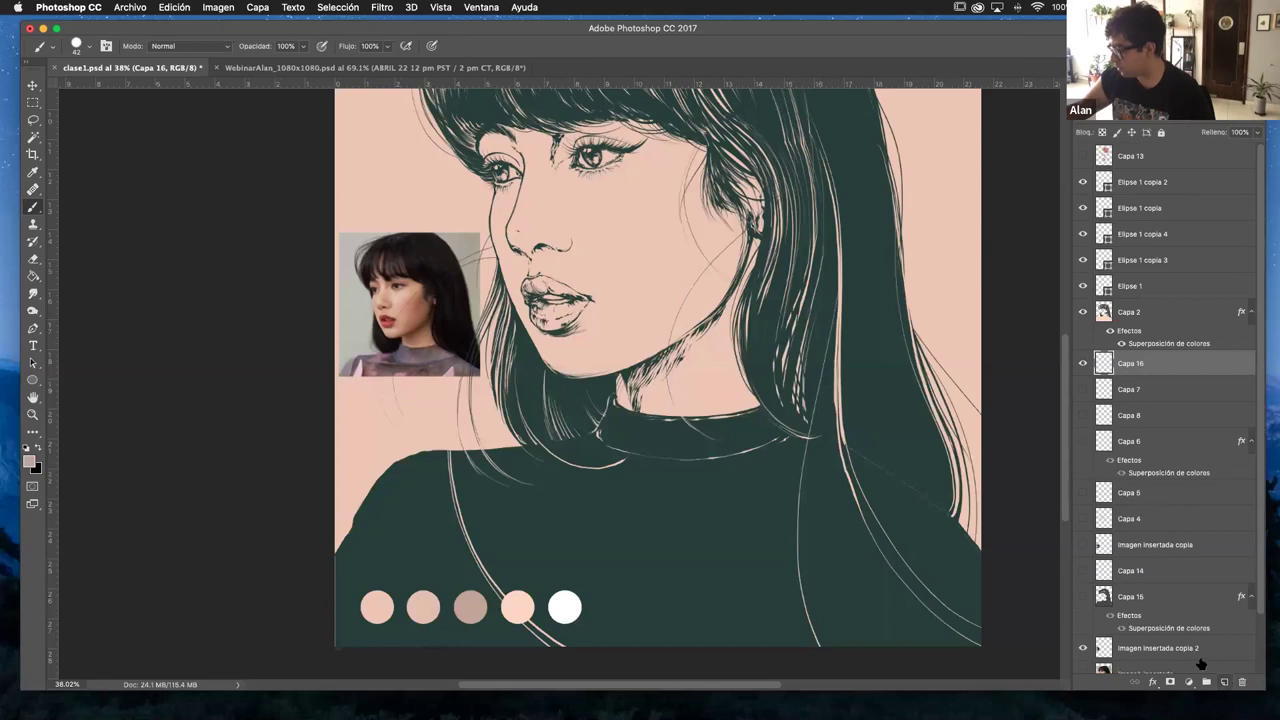
- Sample the second skin-tone swatch as the painting colour and set the brush size to 37 px
left_click(422, 602, "alt")
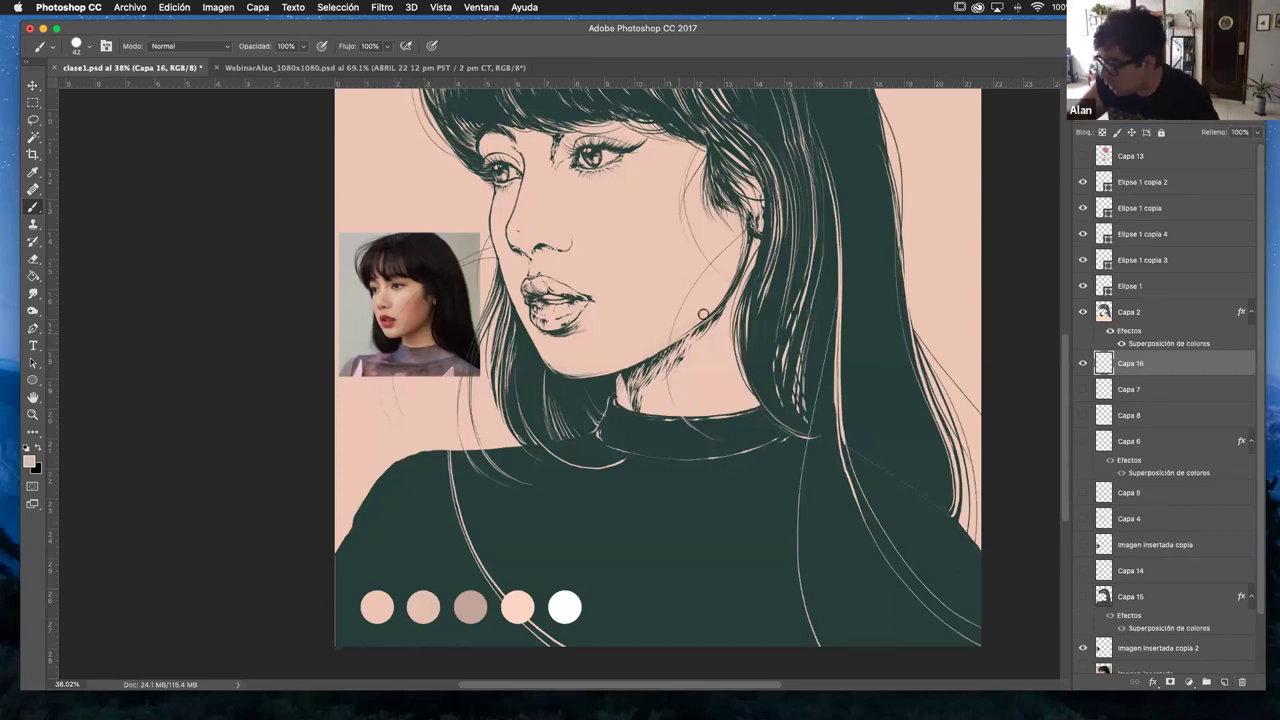
left_click(32, 414)
left_click(700, 309)
left_click_drag(621, 342, 527, 383)
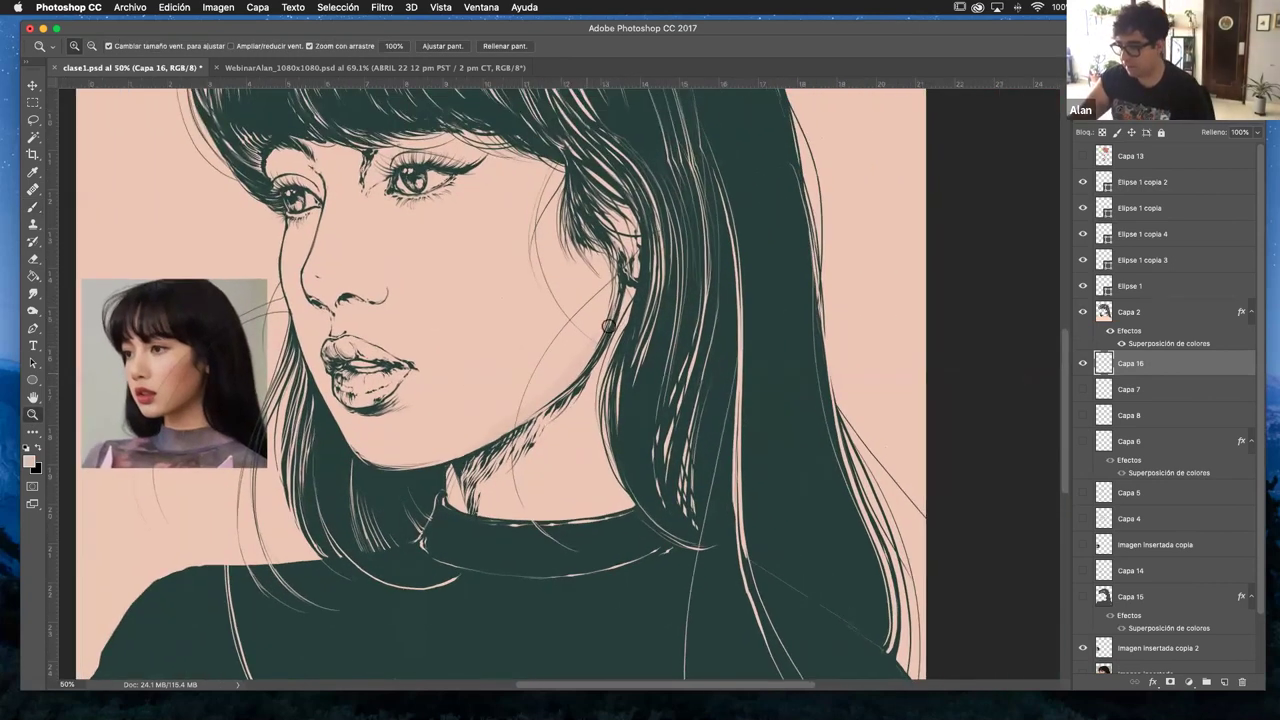
key("b")
right_click(610, 334)
left_click_drag(687, 368, 587, 355)
type("37")
key("Return")
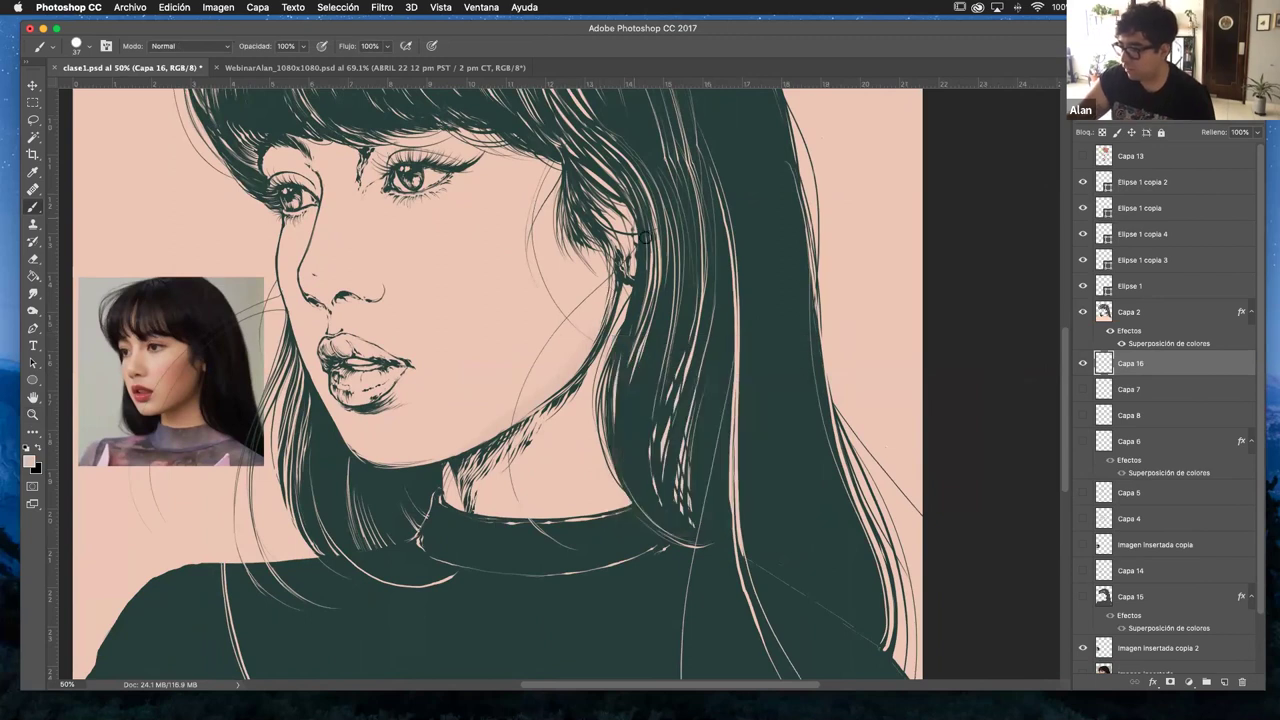
- Reduce the brush size to 21 px and paint shadow between the inner eye corner and the nose bridge on Capa 16
right_click(652, 310)
left_click_drag(740, 341, 731, 340)
key("Return")
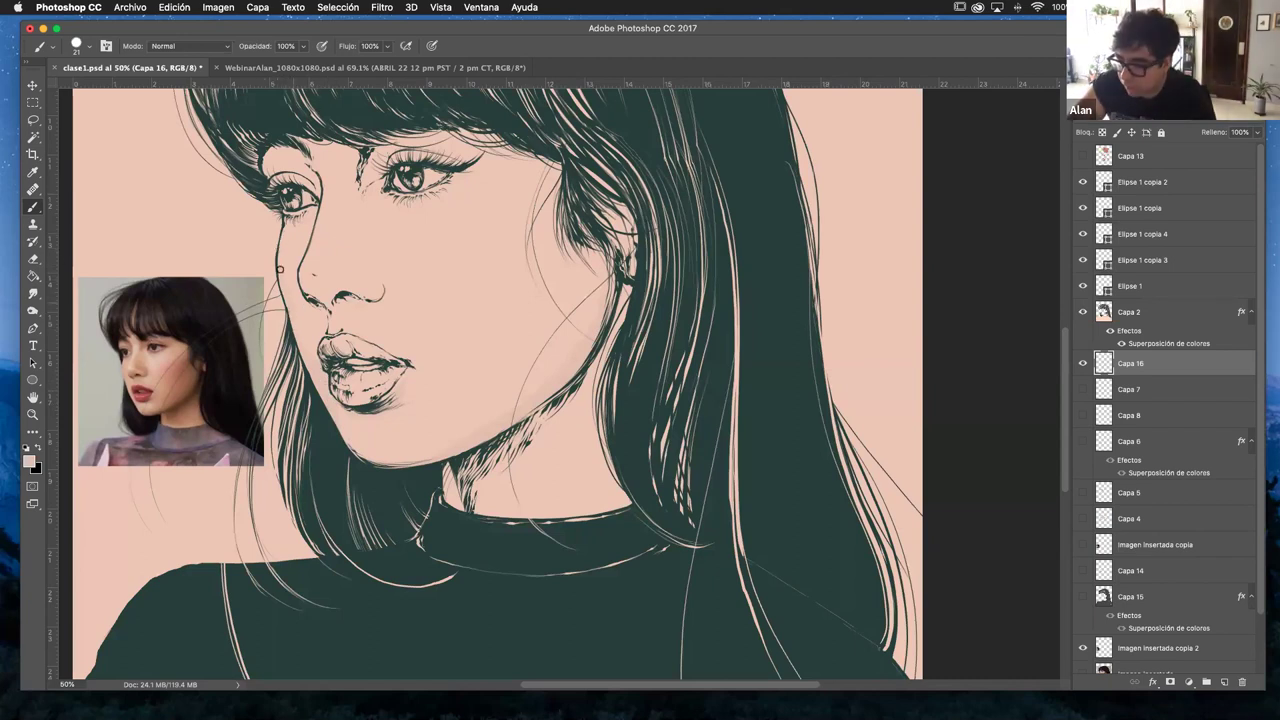
left_click_drag(408, 326, 477, 482)
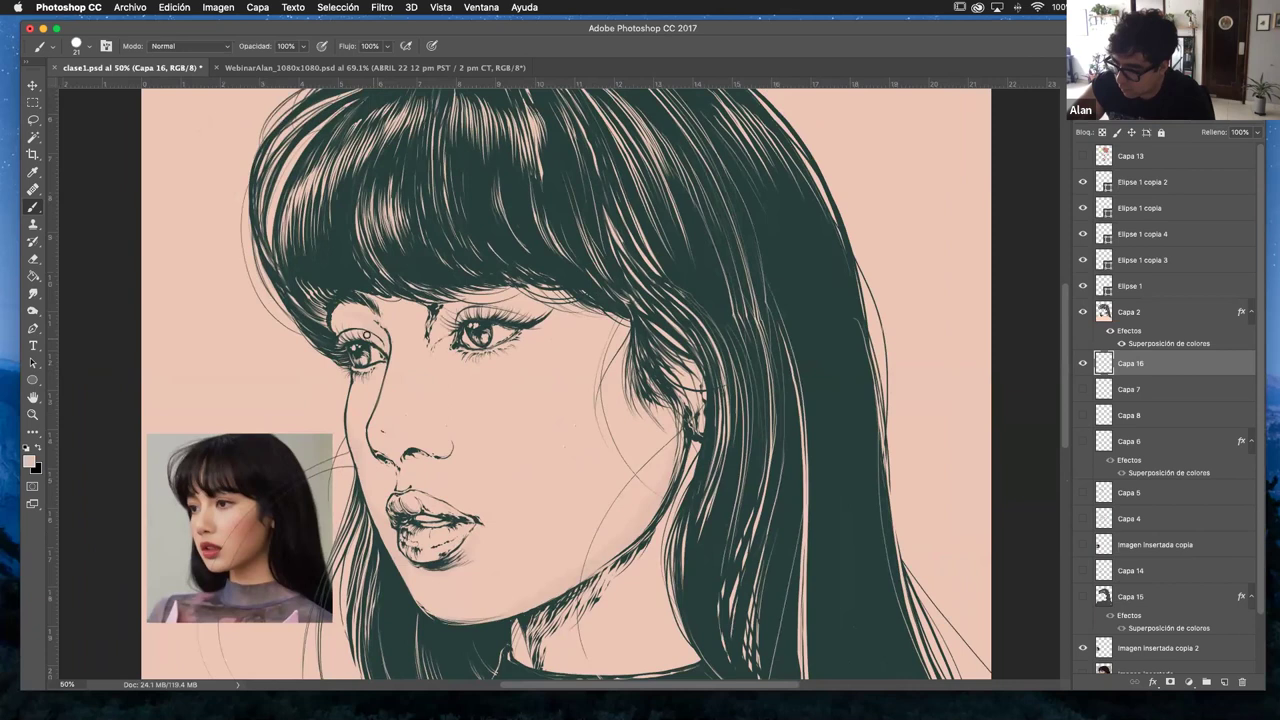
left_click_drag(388, 305, 441, 312)
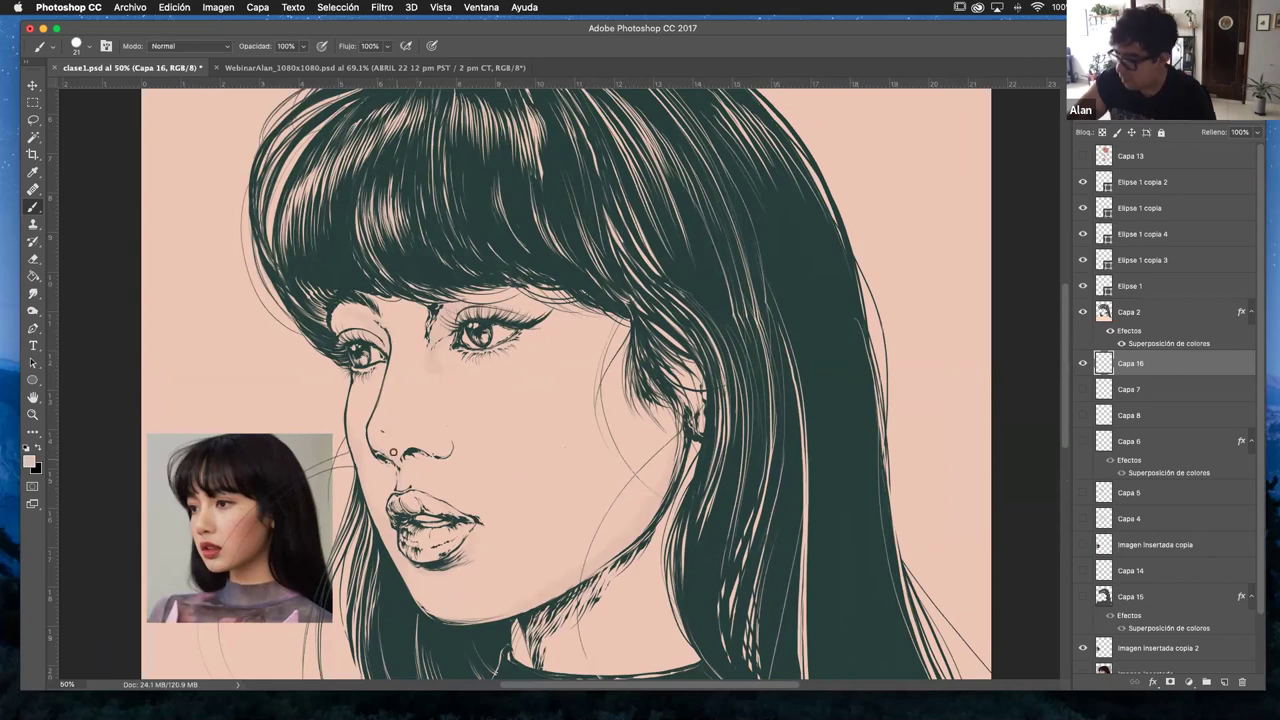
left_click_drag(583, 463, 551, 329)
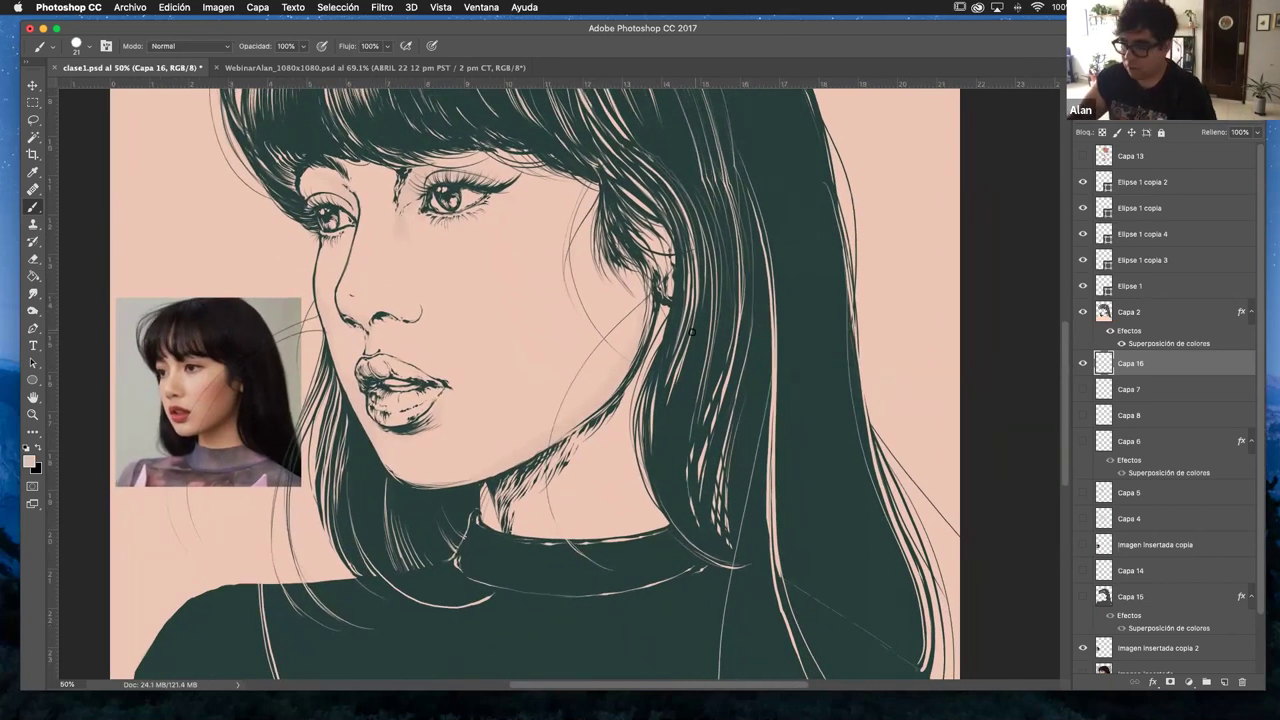
- Move layer Capa 16 above the line art layer Capa 2 to compare, and return it beneath Capa 2
scroll(691, 331, "down", 5)
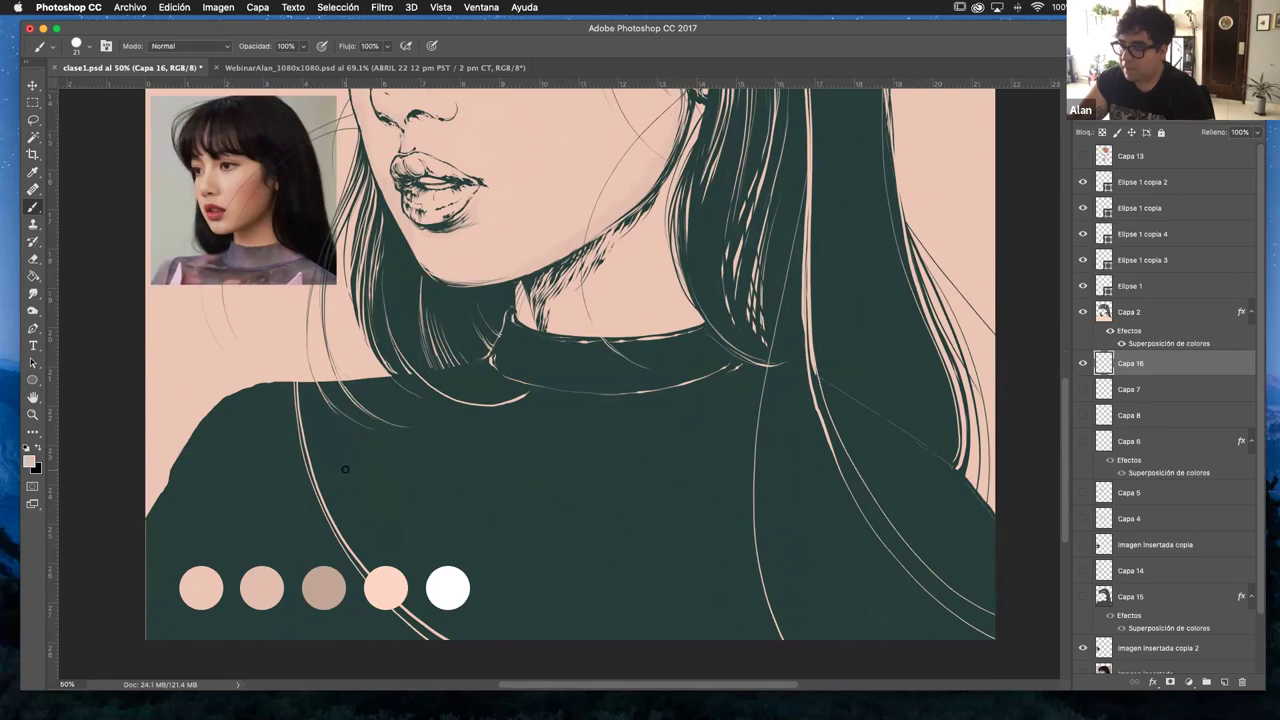
scroll(549, 409, "up", 5)
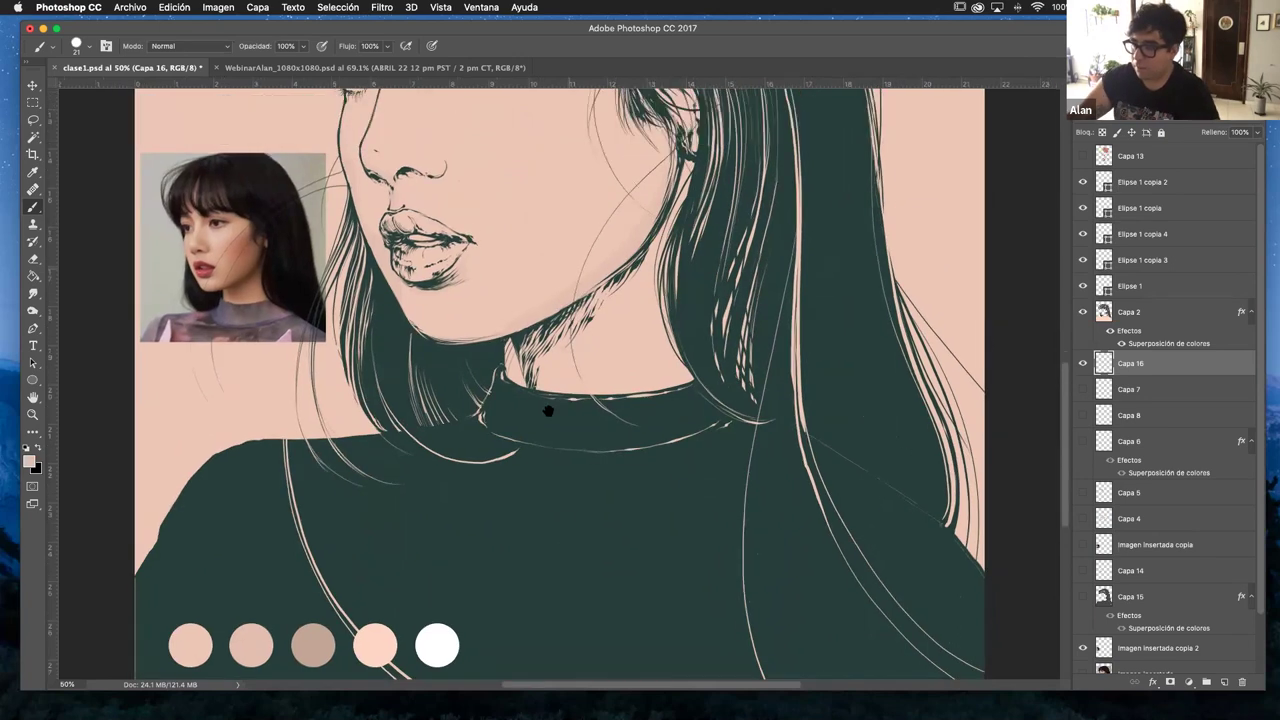
left_click_drag(1140, 365, 1149, 310)
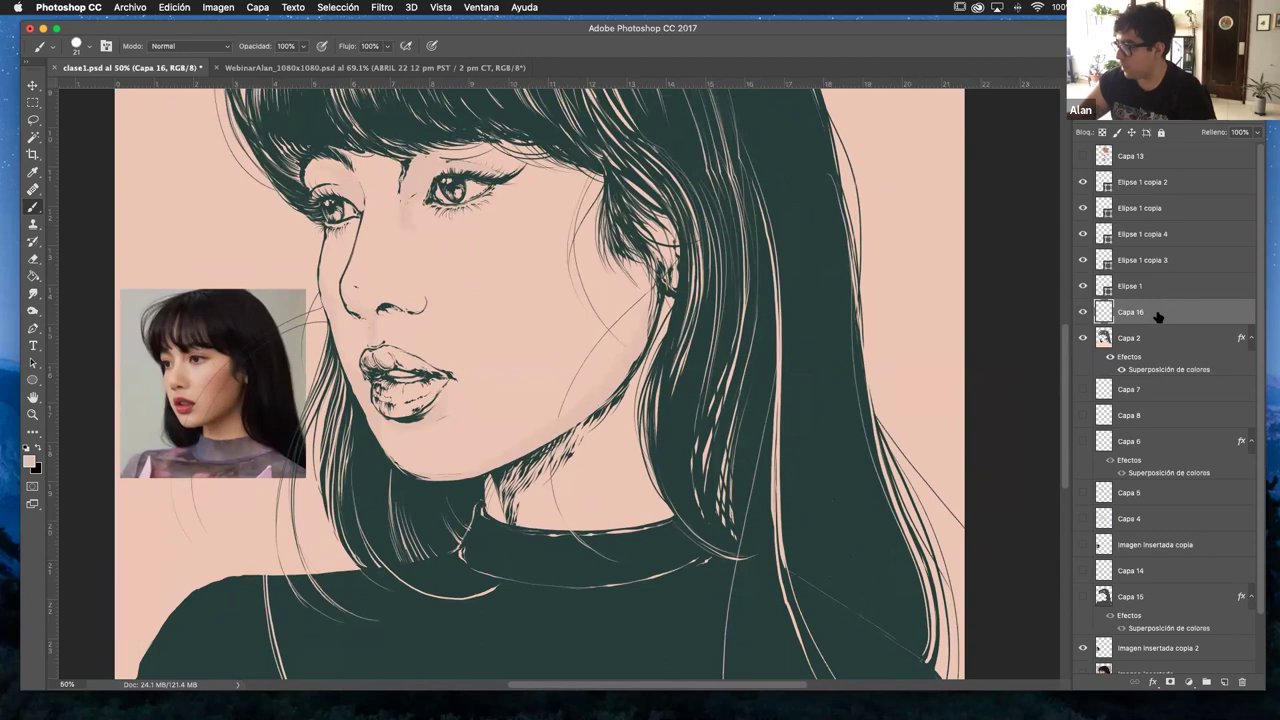
left_click_drag(1162, 316, 1155, 370)
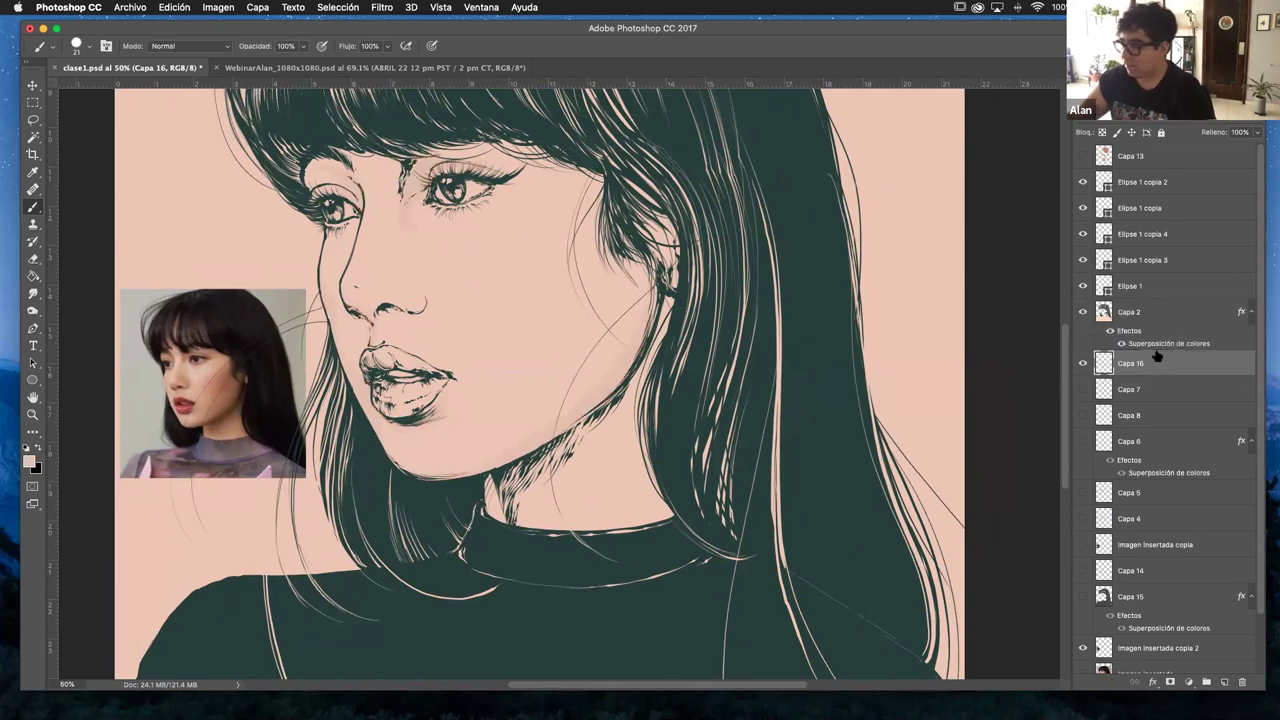
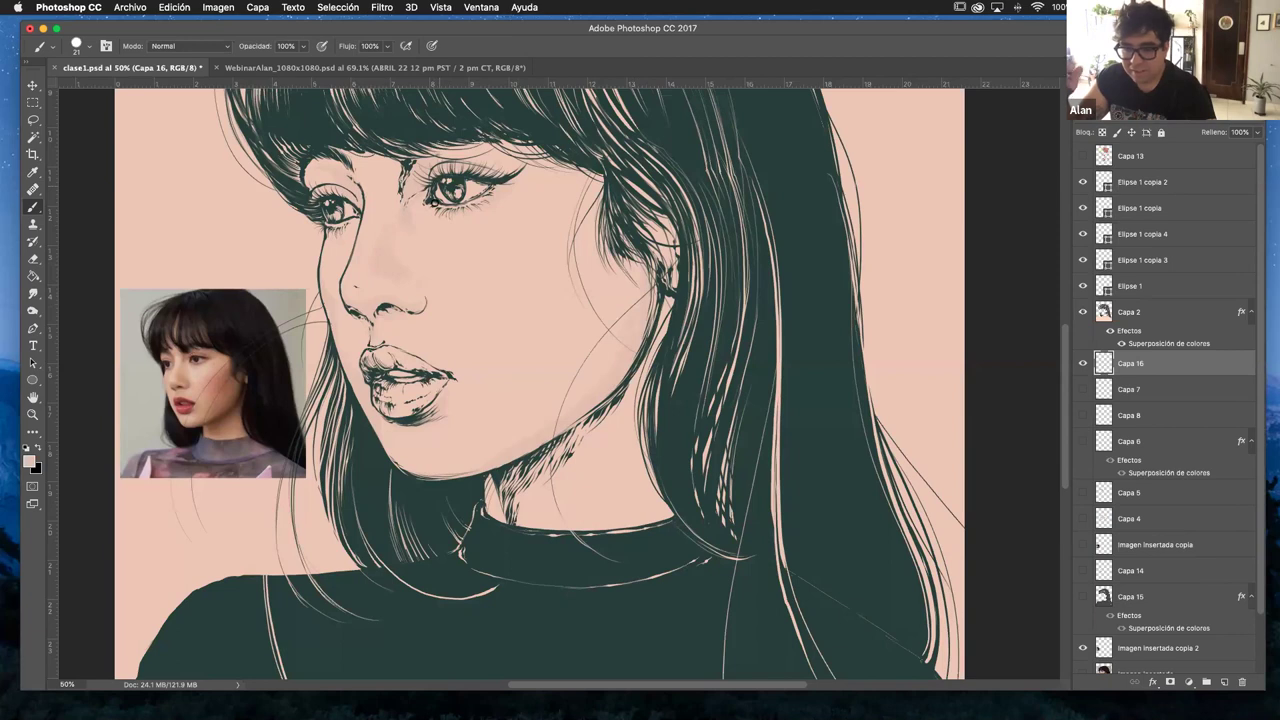
- Reduce the brush size to 13 px and paint shadow beneath the larger eye and around its outer corner on Capa 16
left_click(33, 414)
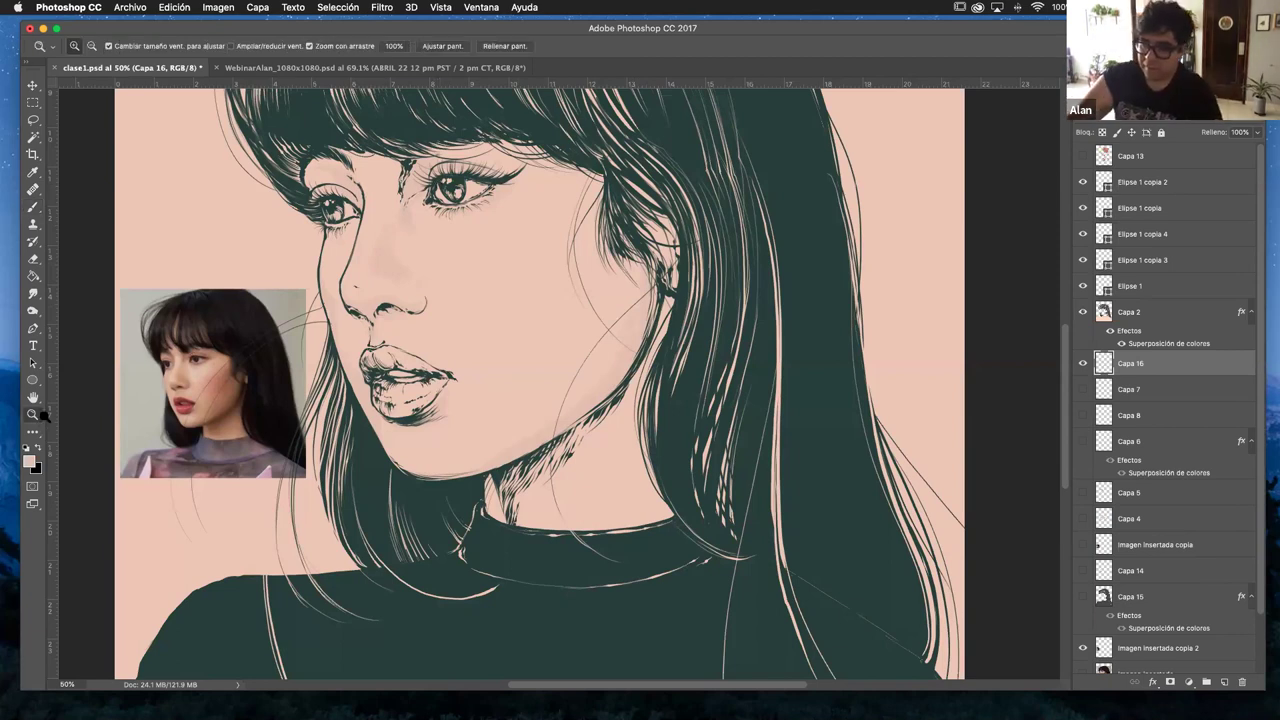
left_click_drag(512, 239, 563, 264)
scroll(563, 264, "up", 5)
scroll(563, 264, "left", 2)
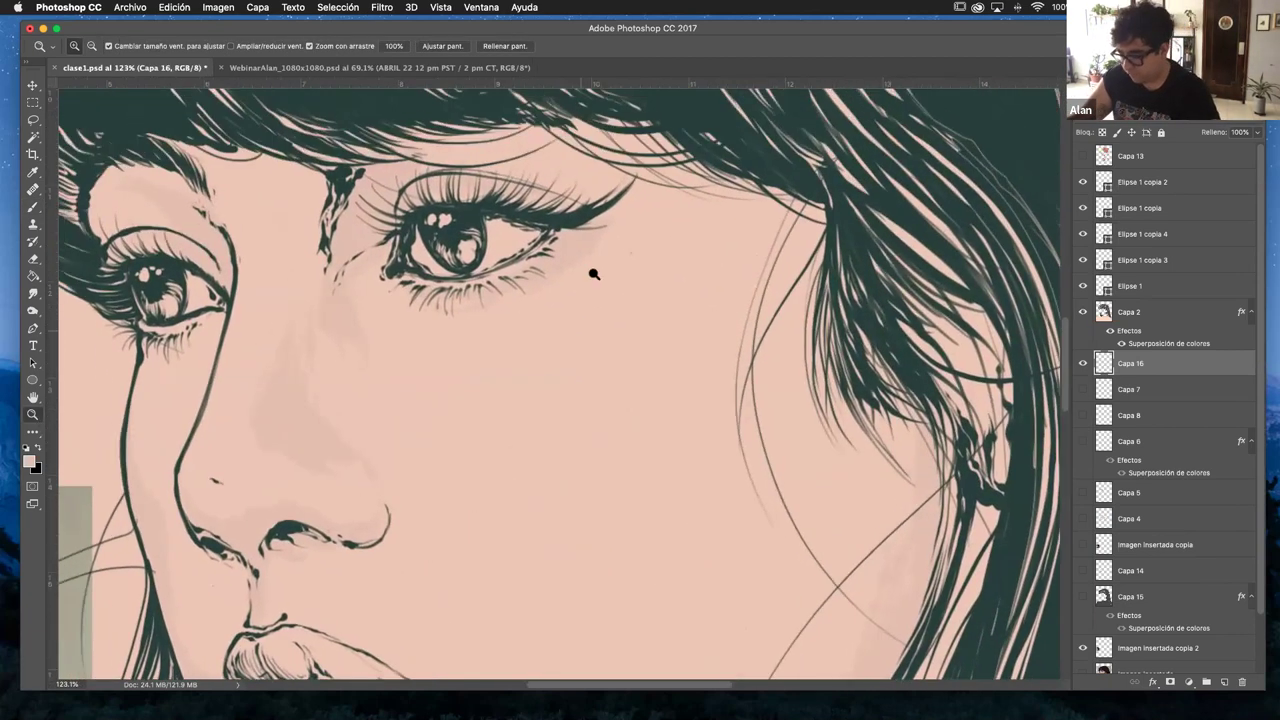
key("b")
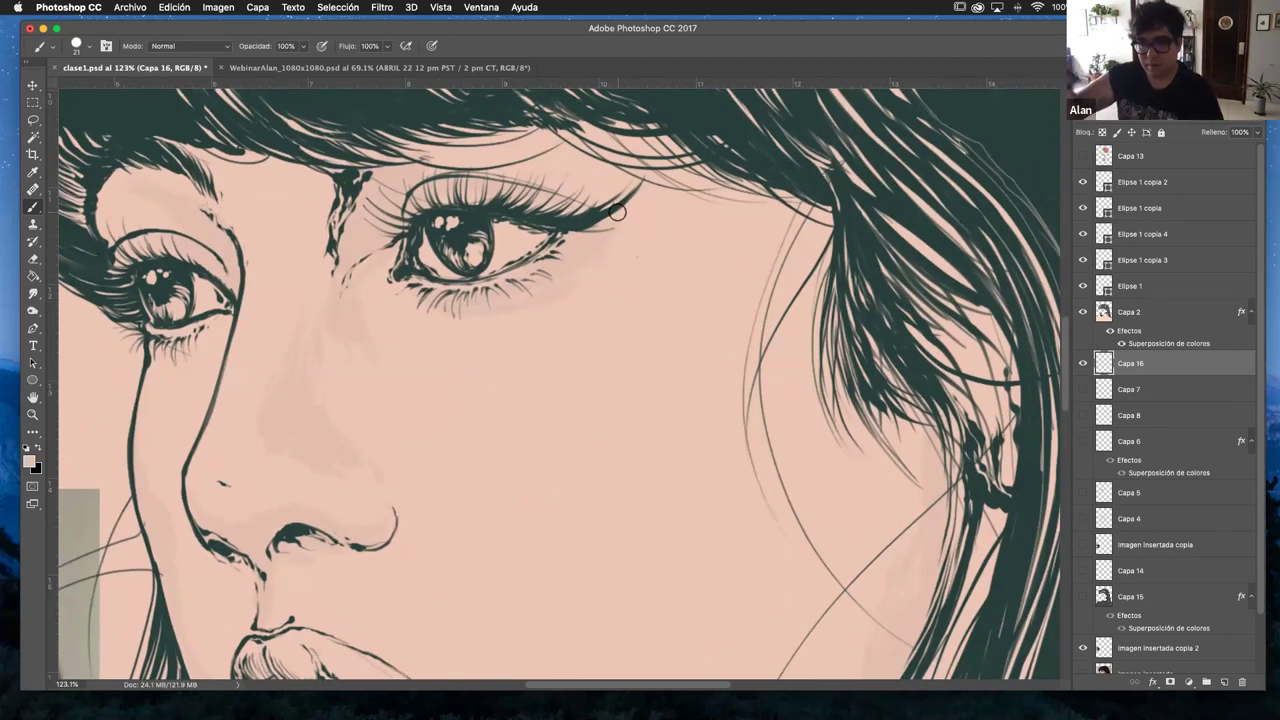
right_click(643, 271)
left_click_drag(725, 303, 721, 303)
left_click(412, 293)
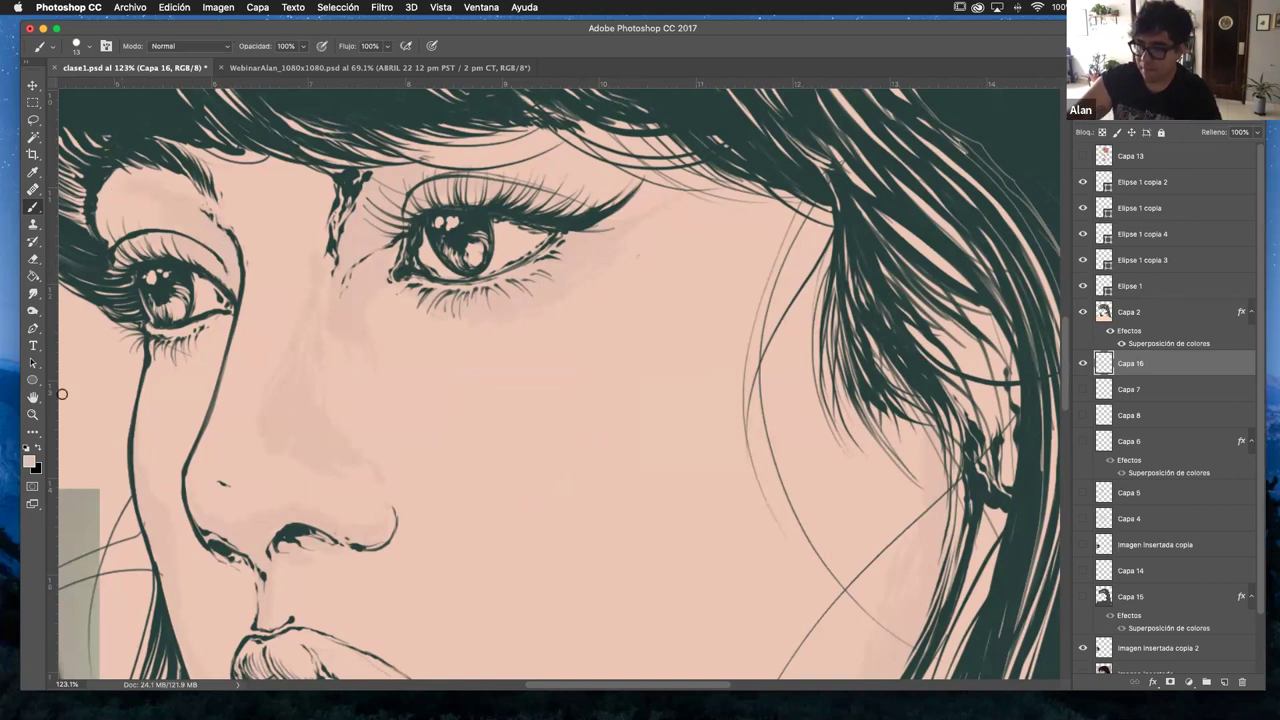
left_click(33, 414)
left_click(655, 352, "alt")
mouse_move(669, 312)
left_mouse_down()
mouse_move(612, 325)
mouse_move(727, 330)
left_mouse_up()
key("b")
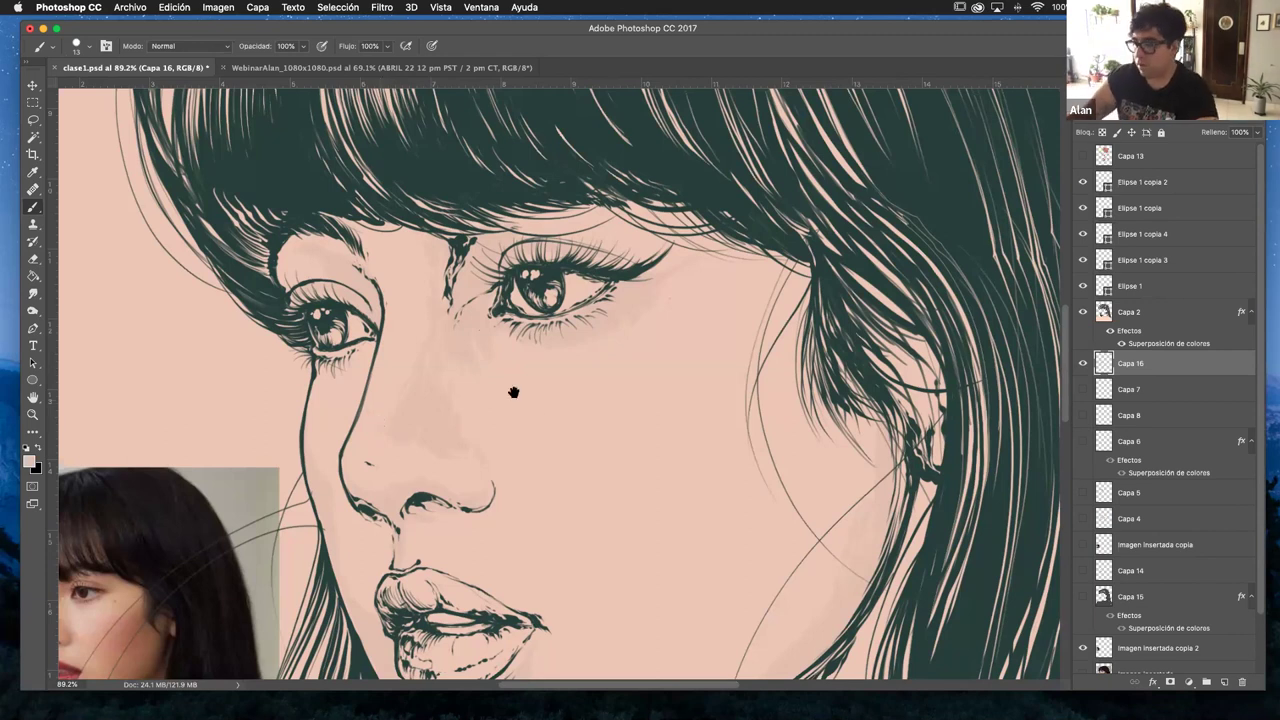
- Examine the eye, nose, lip and jaw shading on Capa 16 against the reference photo
scroll(514, 391, "down", 3)
scroll(514, 391, "right", 4)
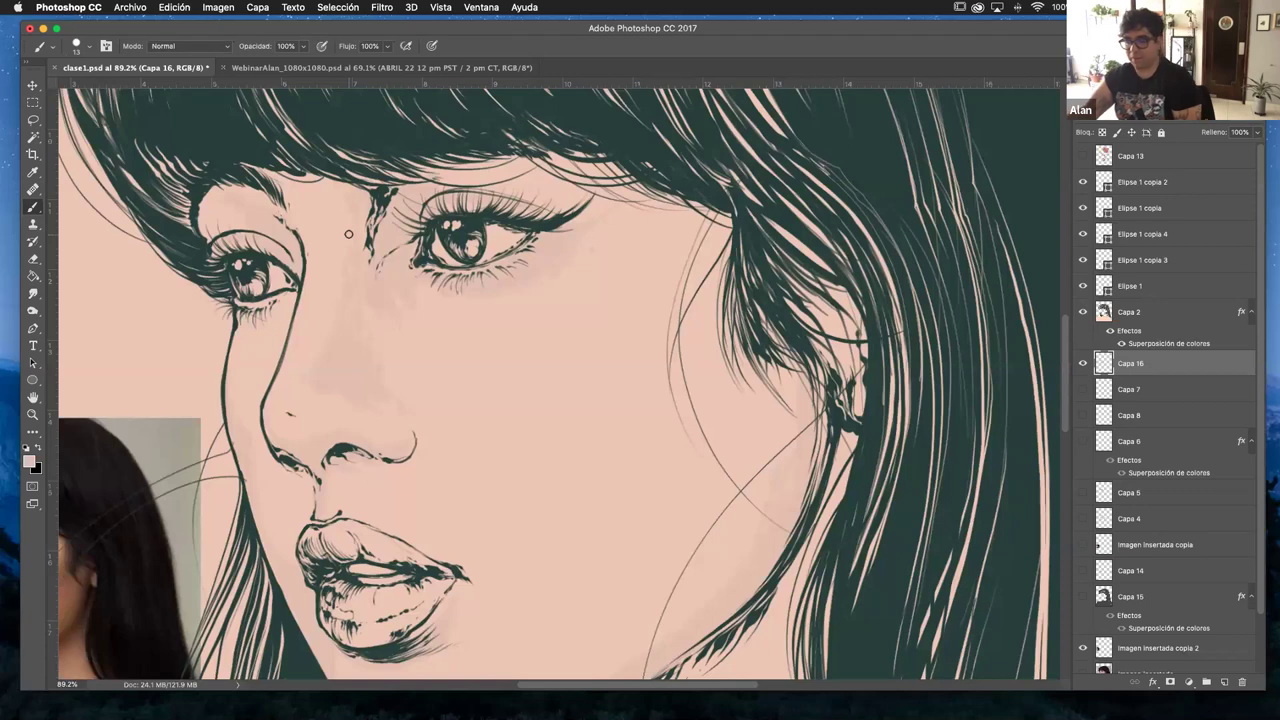
left_click_drag(458, 432, 603, 390)
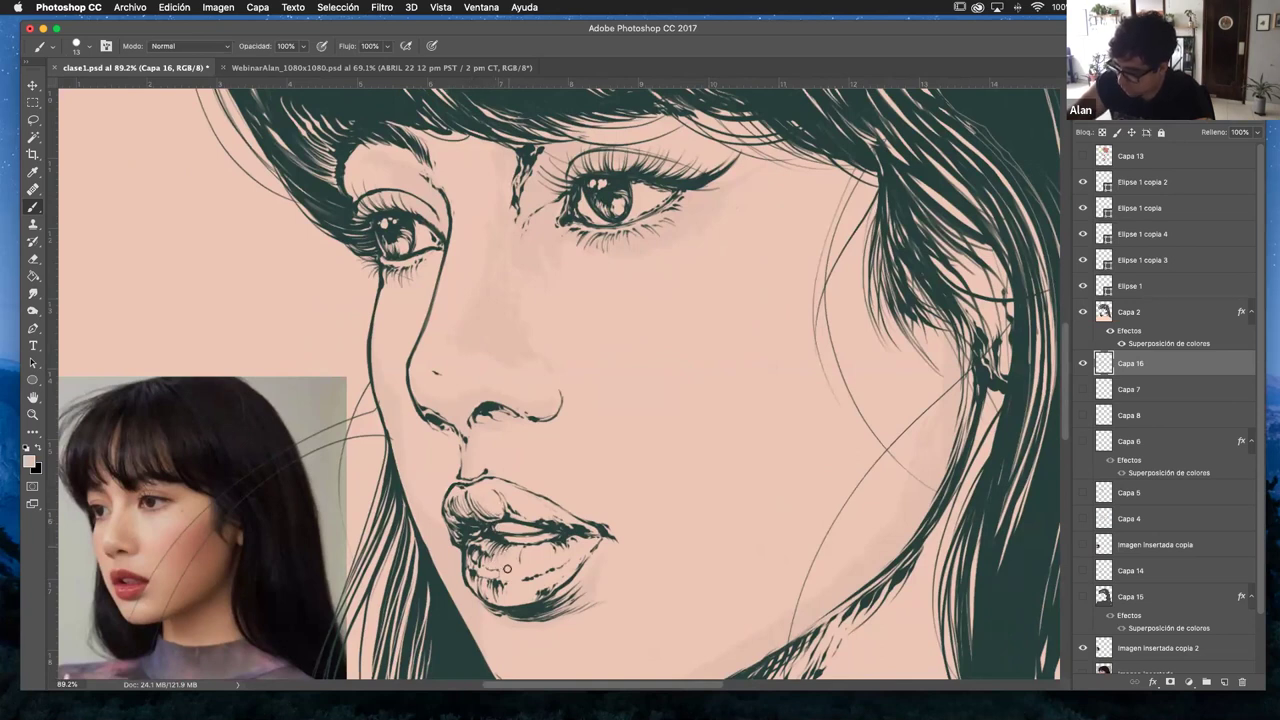
scroll(488, 454, "right", 6)
scroll(488, 454, "up", 4)
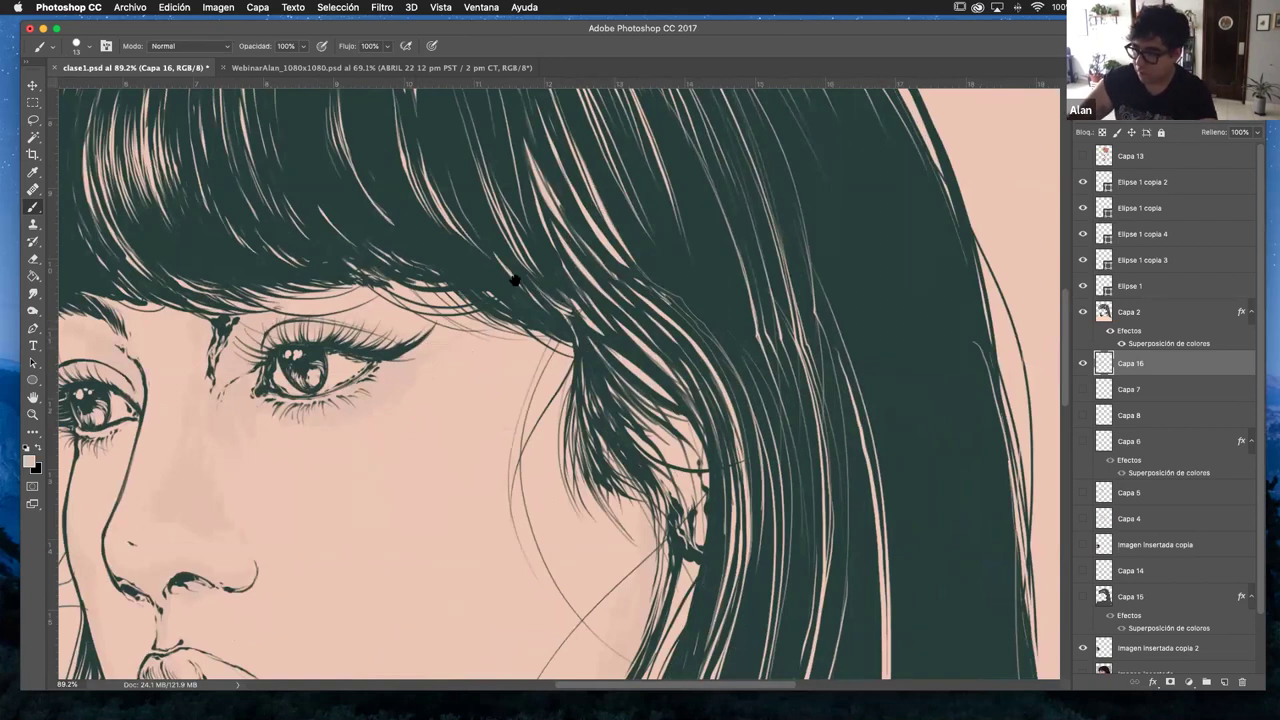
scroll(514, 277, "left", 6)
scroll(514, 277, "down", 4)
left_click_drag(401, 268, 395, 264)
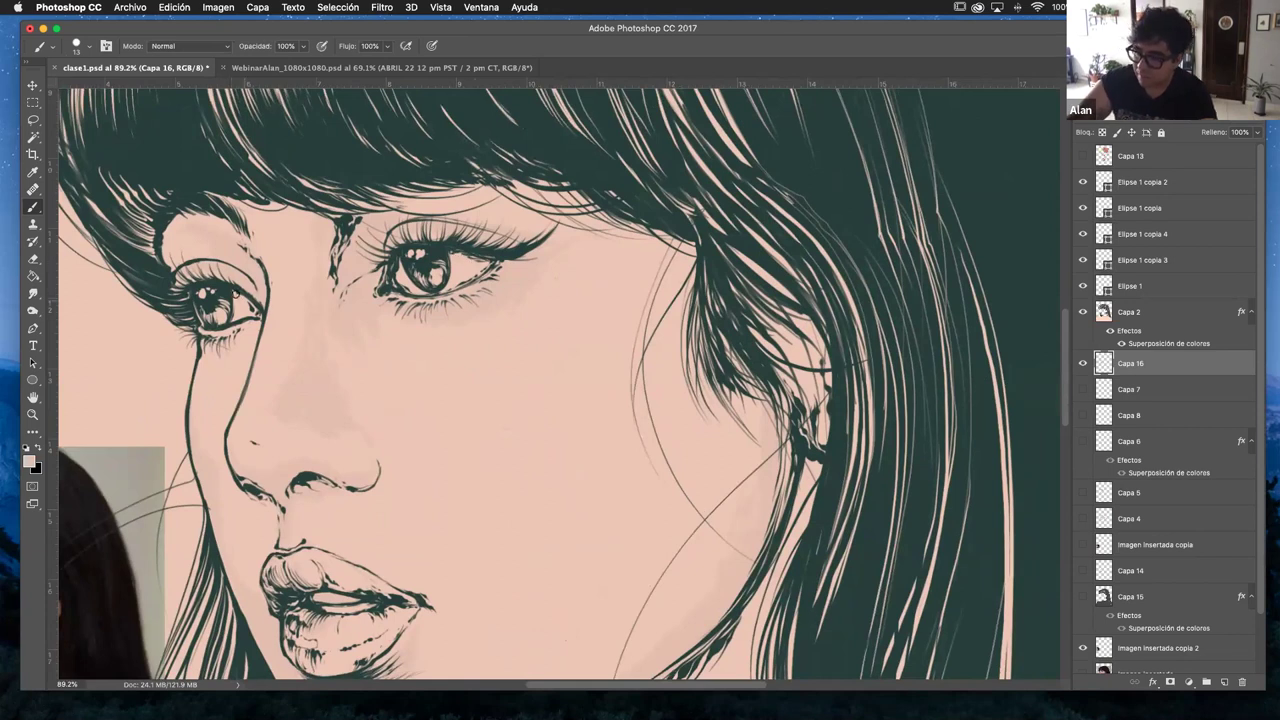
key("z")
mouse_move(652, 349)
left_mouse_down()
mouse_move(641, 302)
mouse_move(619, 437)
mouse_move(651, 428)
left_mouse_up()
key("b")
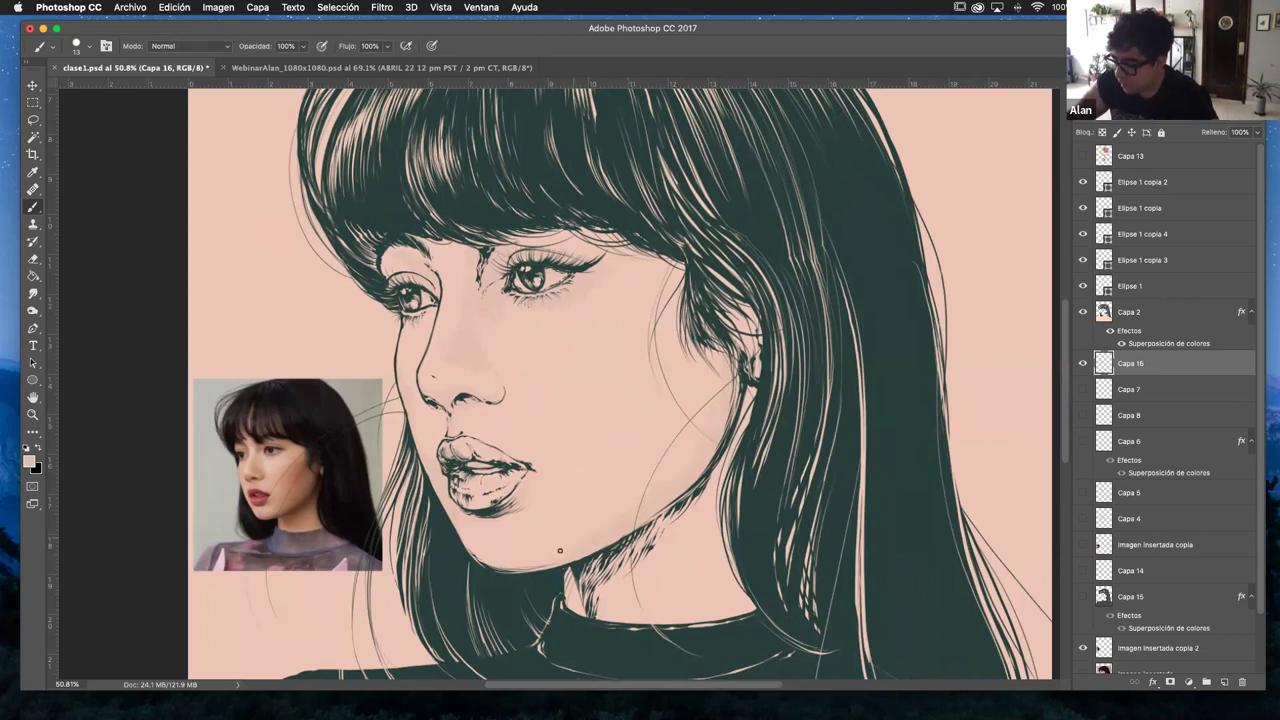
left_click(36, 415)
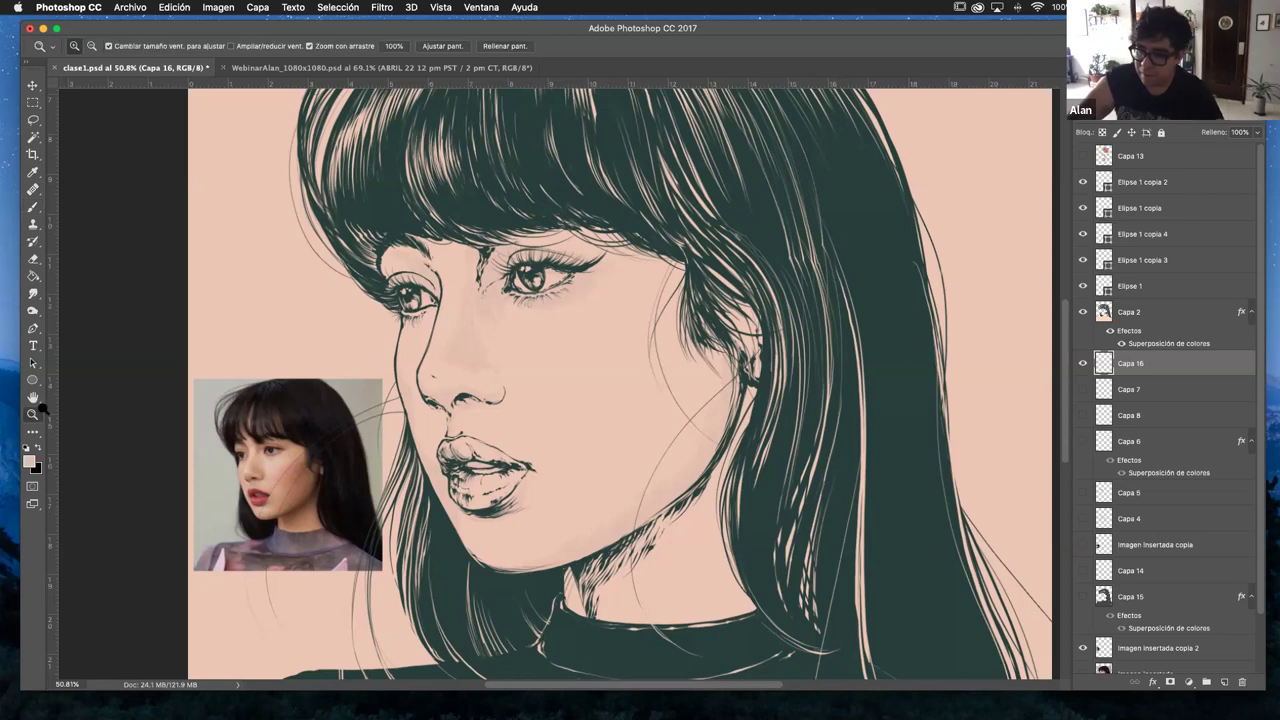
mouse_move(582, 546)
left_mouse_down()
mouse_move(611, 397)
mouse_move(655, 400)
left_mouse_up()
key("b")
key("b")
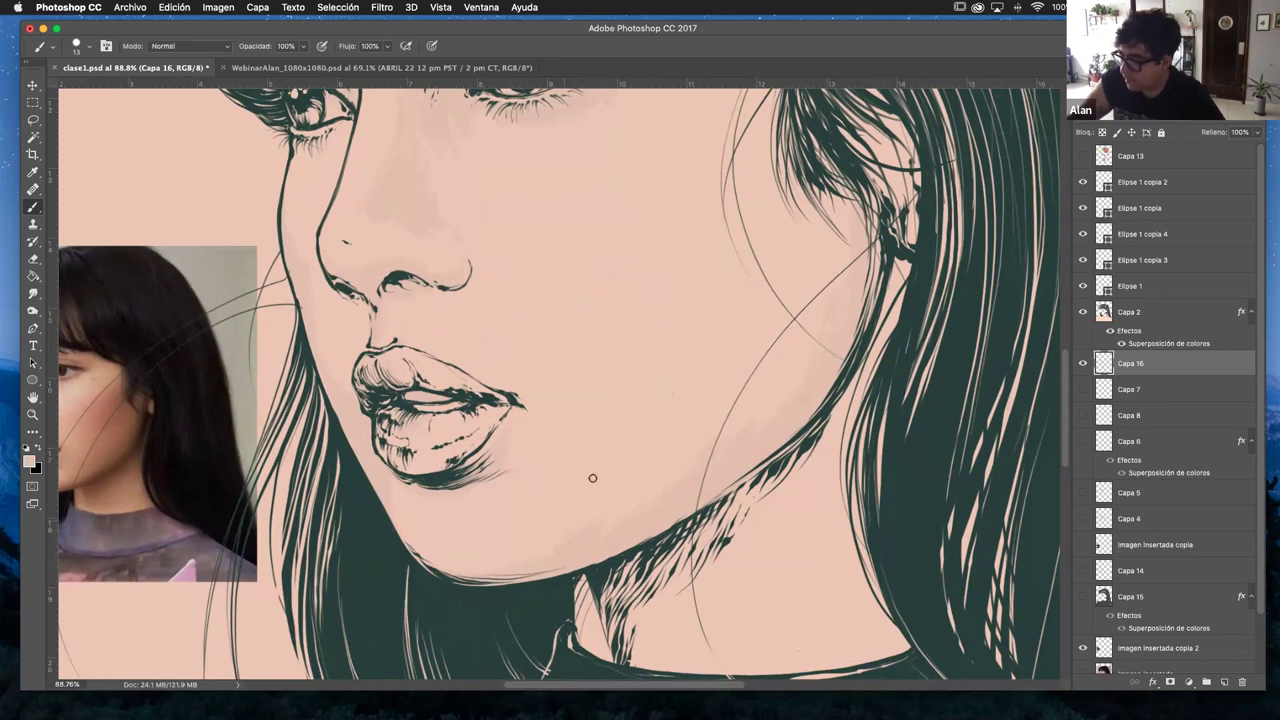
left_click(32, 414)
left_click_drag(688, 397, 560, 451)
scroll(631, 382, "right", 3)
scroll(631, 382, "up", 2)
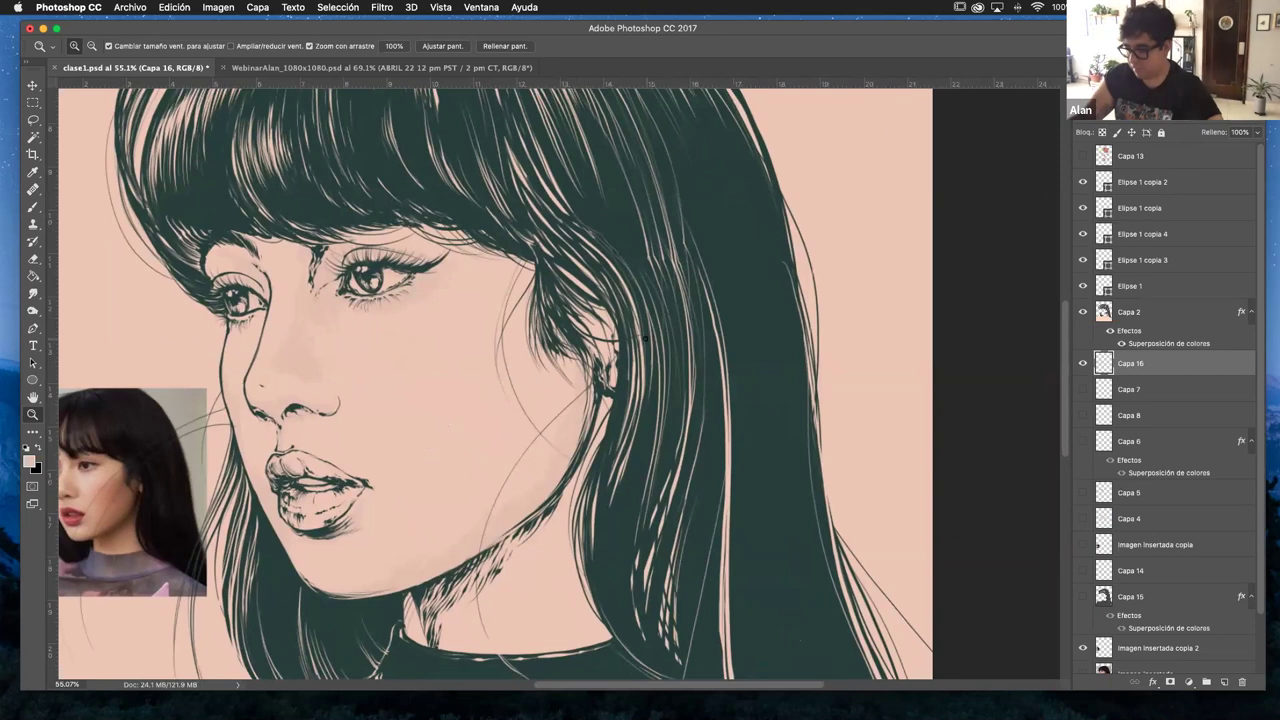
key("b")
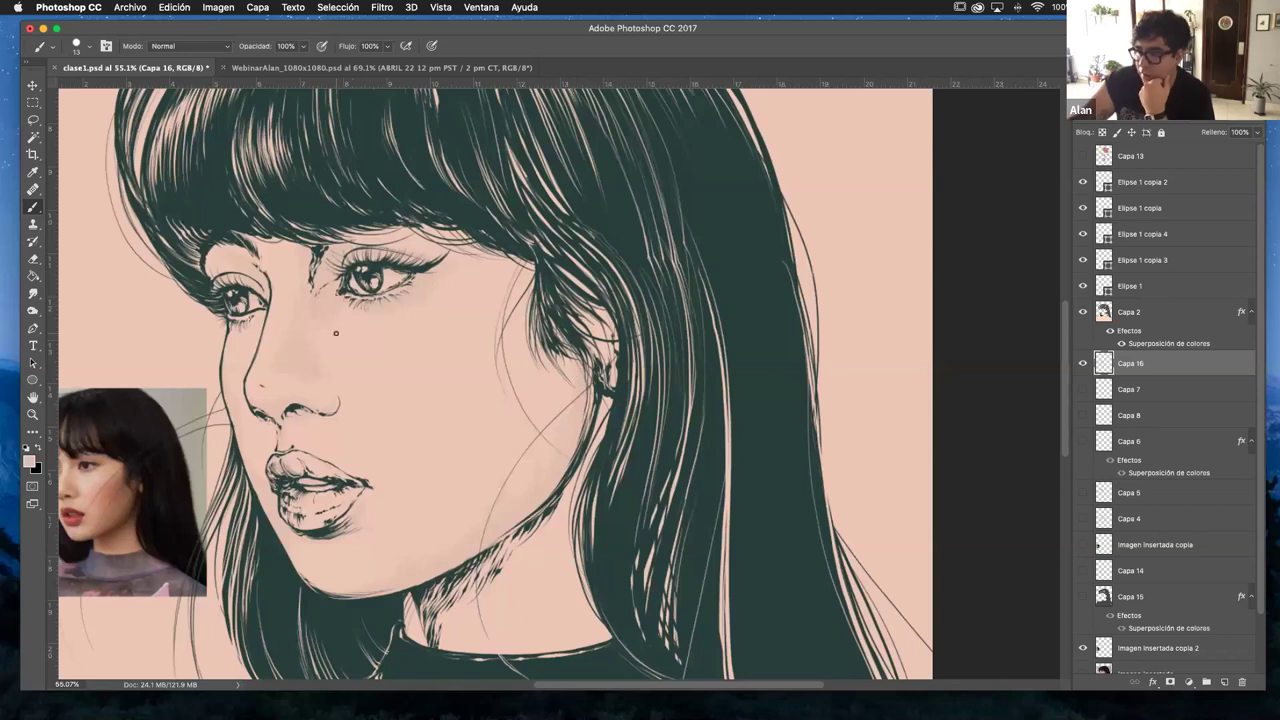
- Try diagonal shadow strokes across the cheek between the mouth and the ear, and undo them
scroll(466, 434, "up", 5)
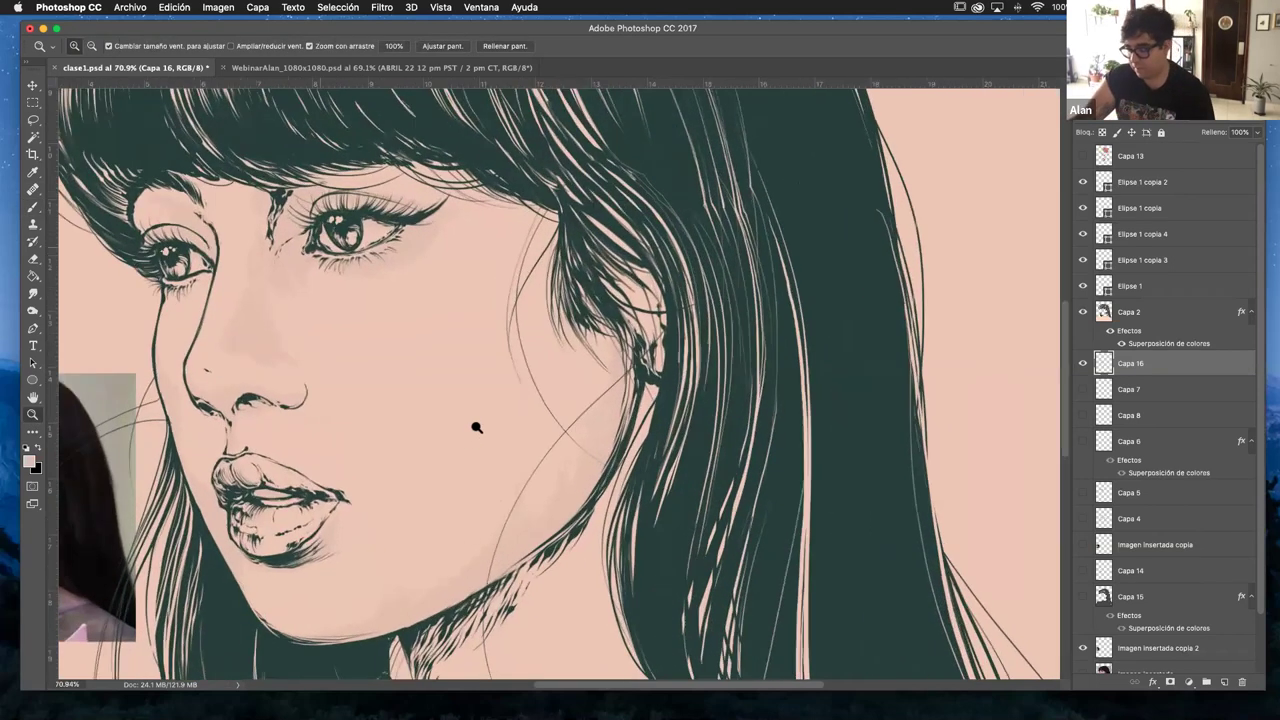
scroll(471, 460, "up", 3)
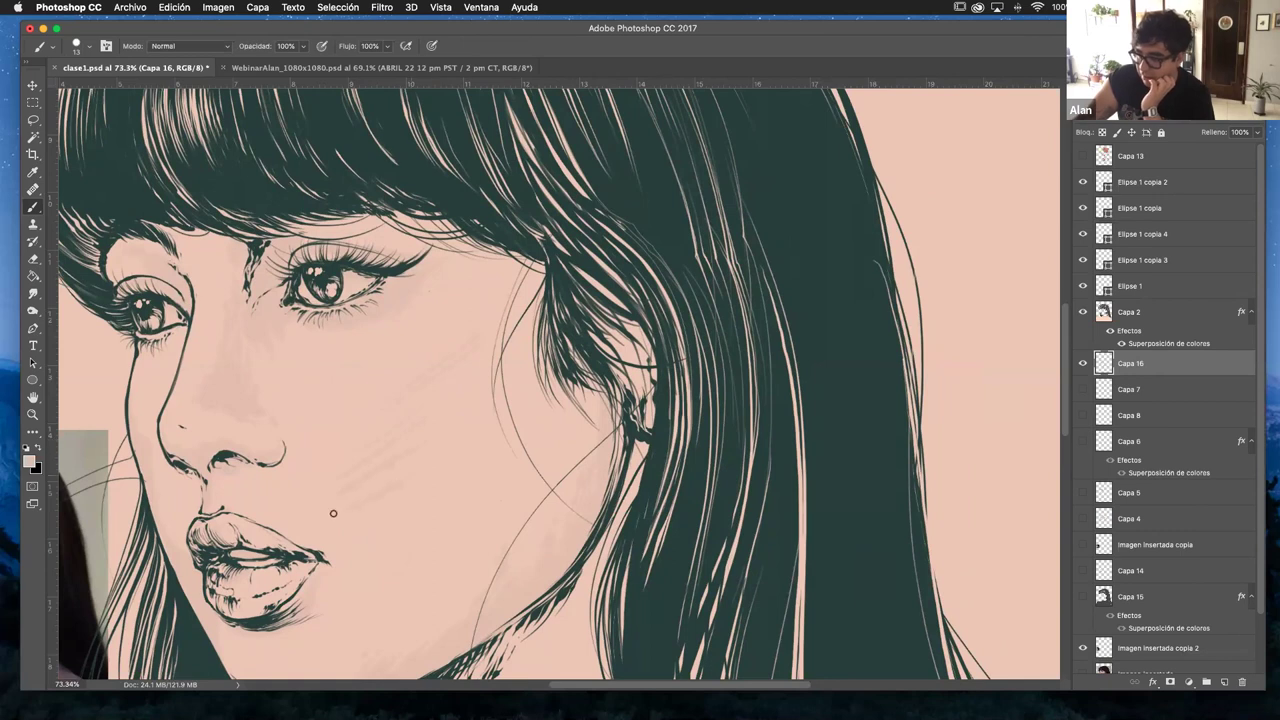
key("super+z")
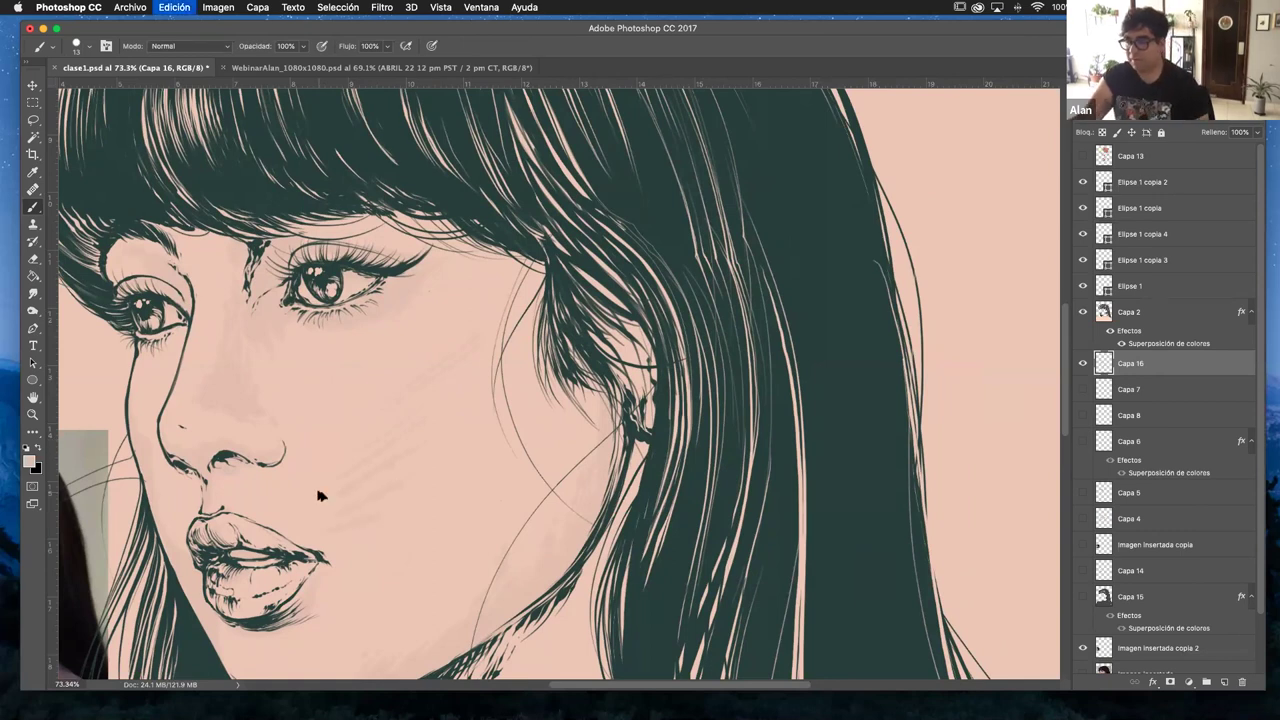
key("alt+super+z")
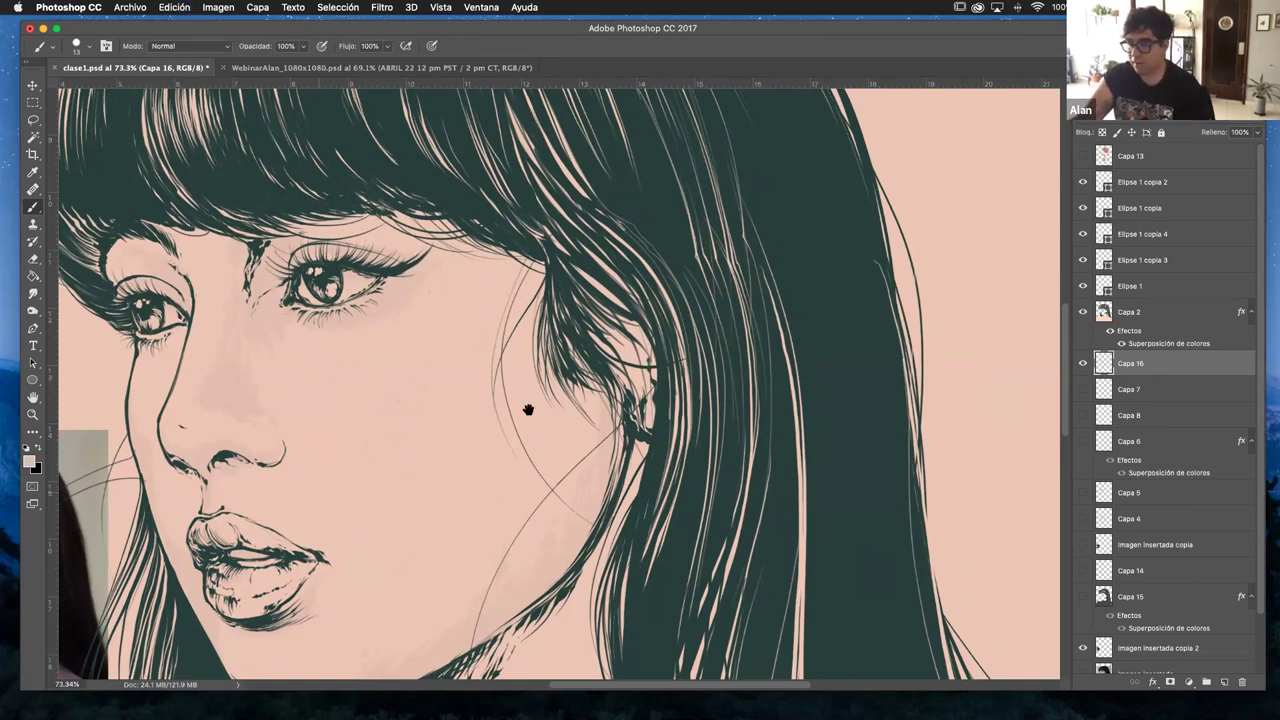
- Paint a shadow patch on the cheekbone in front of the ear with the 13 px brush, cleaning its edges with the eraser
left_click_drag(508, 390, 556, 376)
scroll(556, 376, "left", 2)
scroll(556, 376, "down", 1)
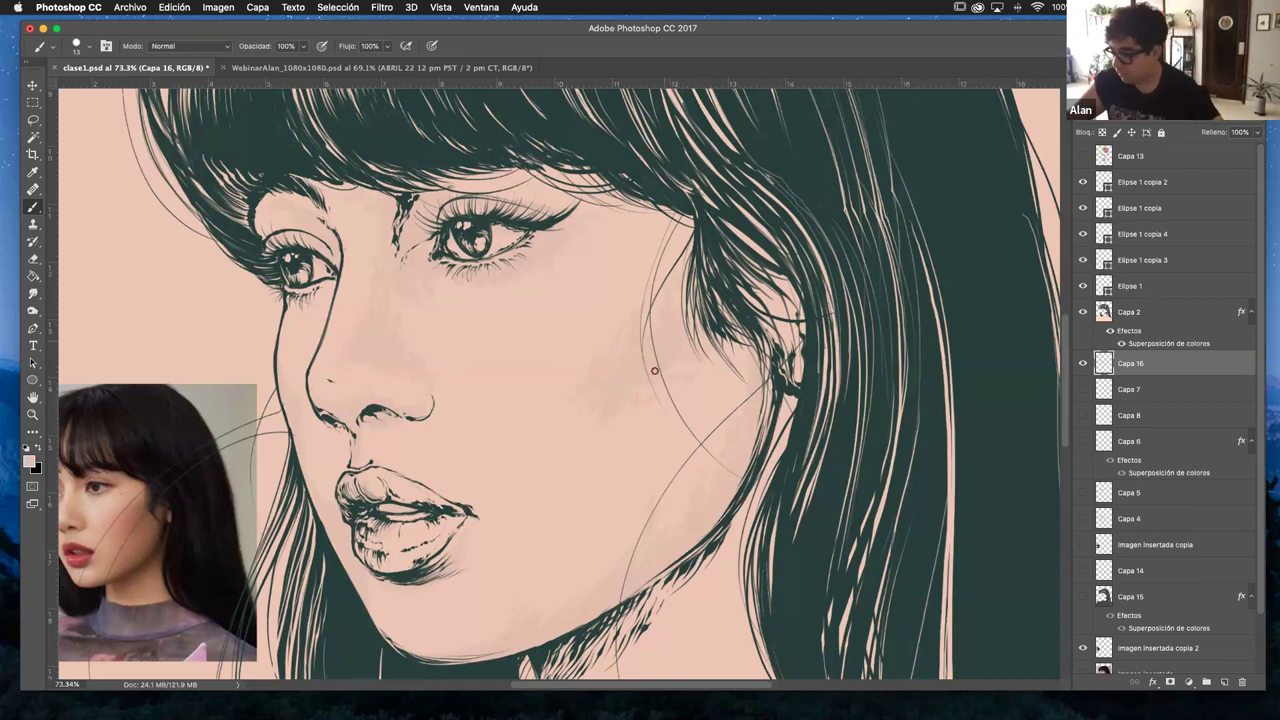
key("e")
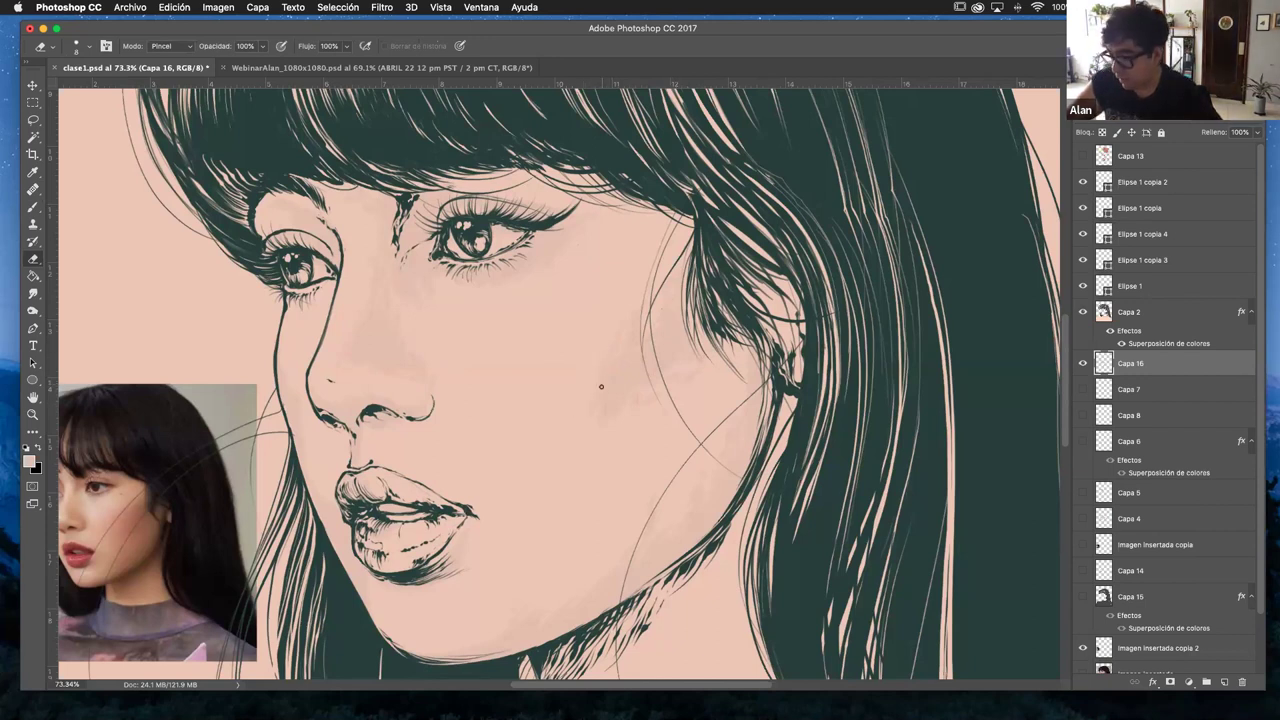
key("b")
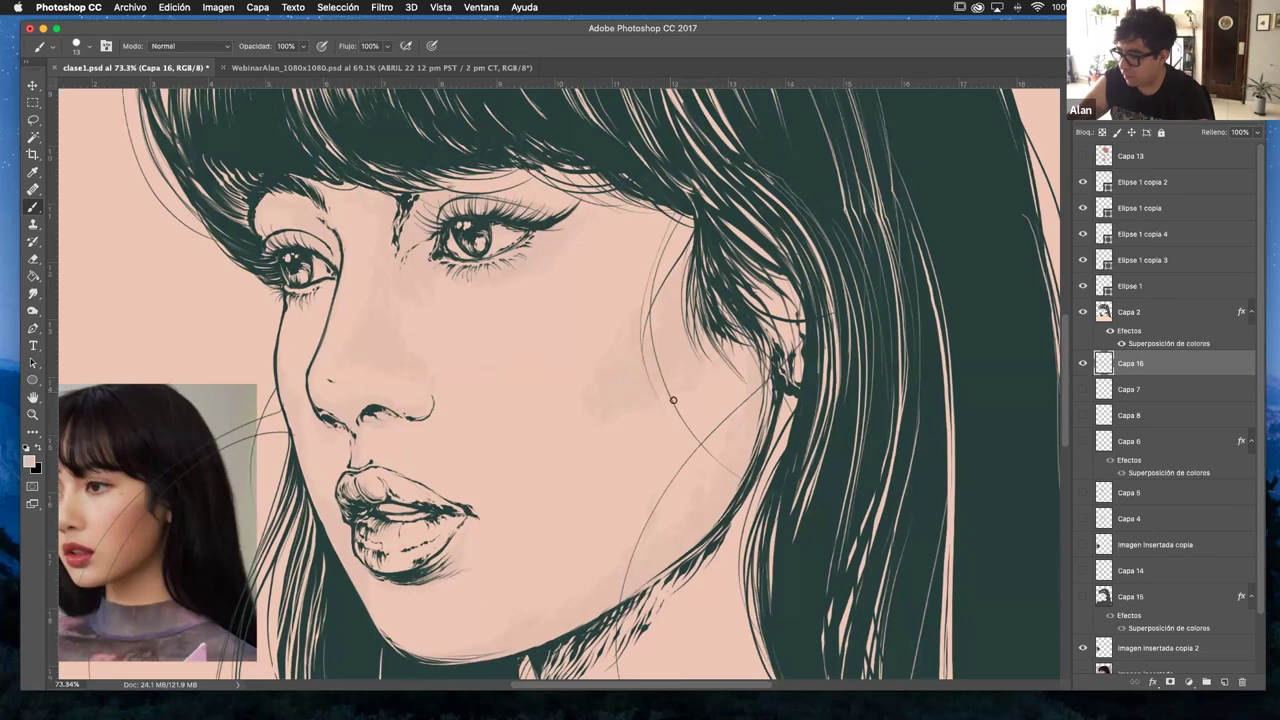
- Examine the cheekbone shadow in close-up and across the whole face against the reference photo
key("z")
left_click(687, 397, "alt")
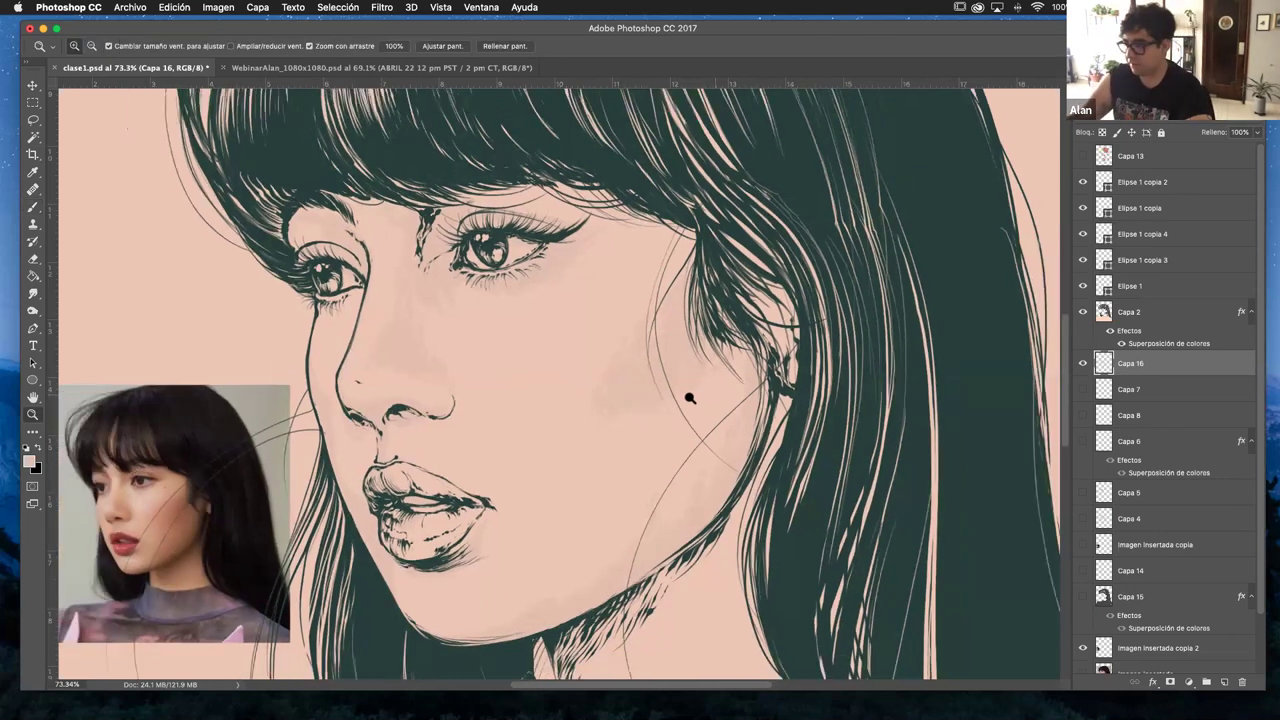
left_click(703, 382)
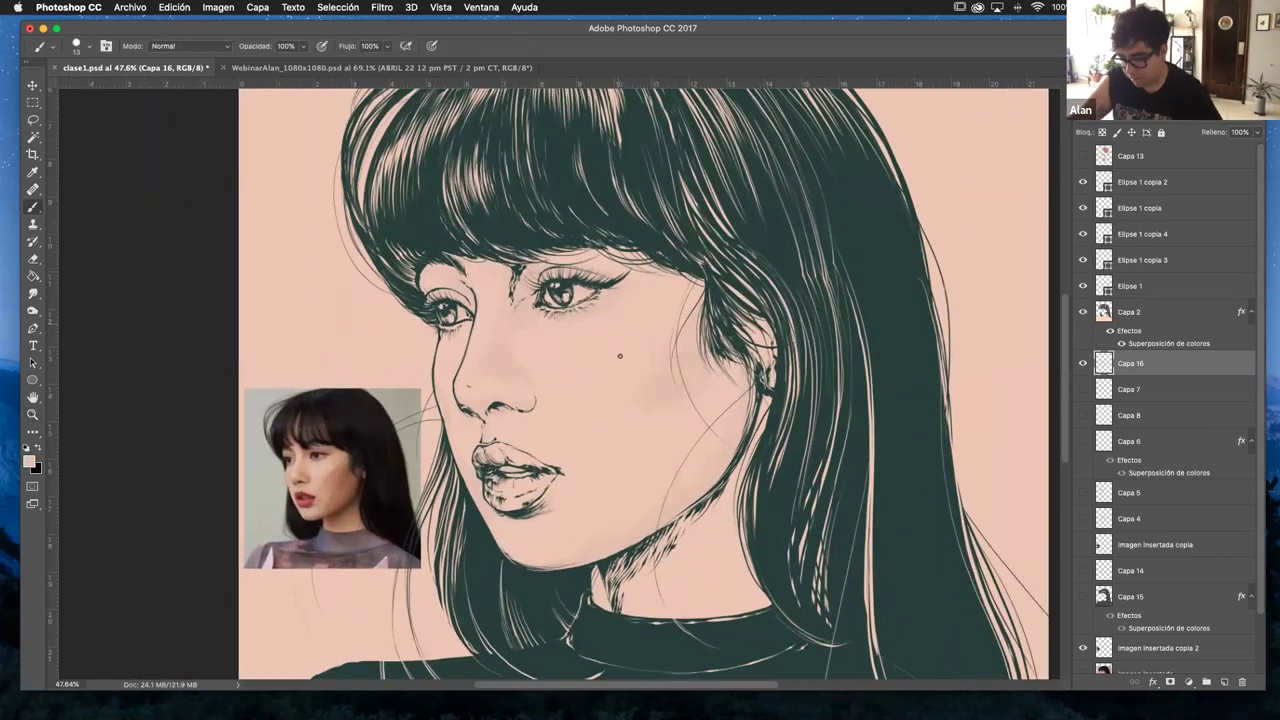
left_click(634, 338)
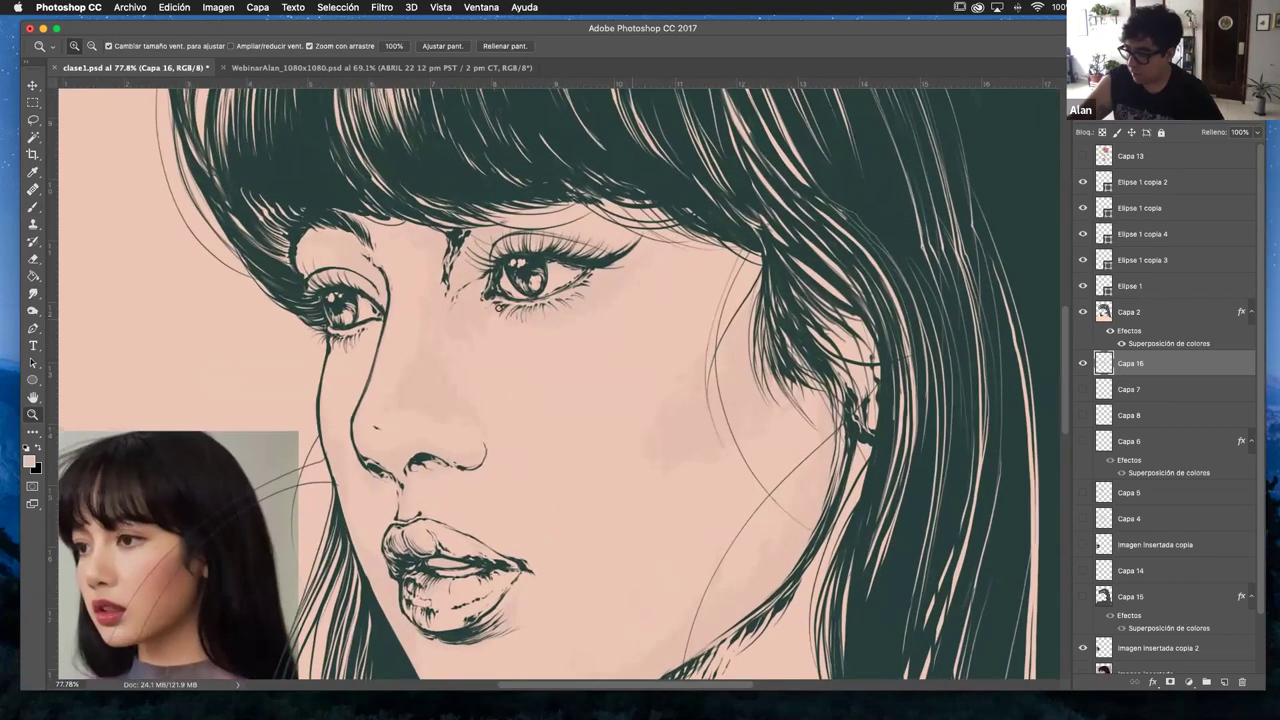
key("b")
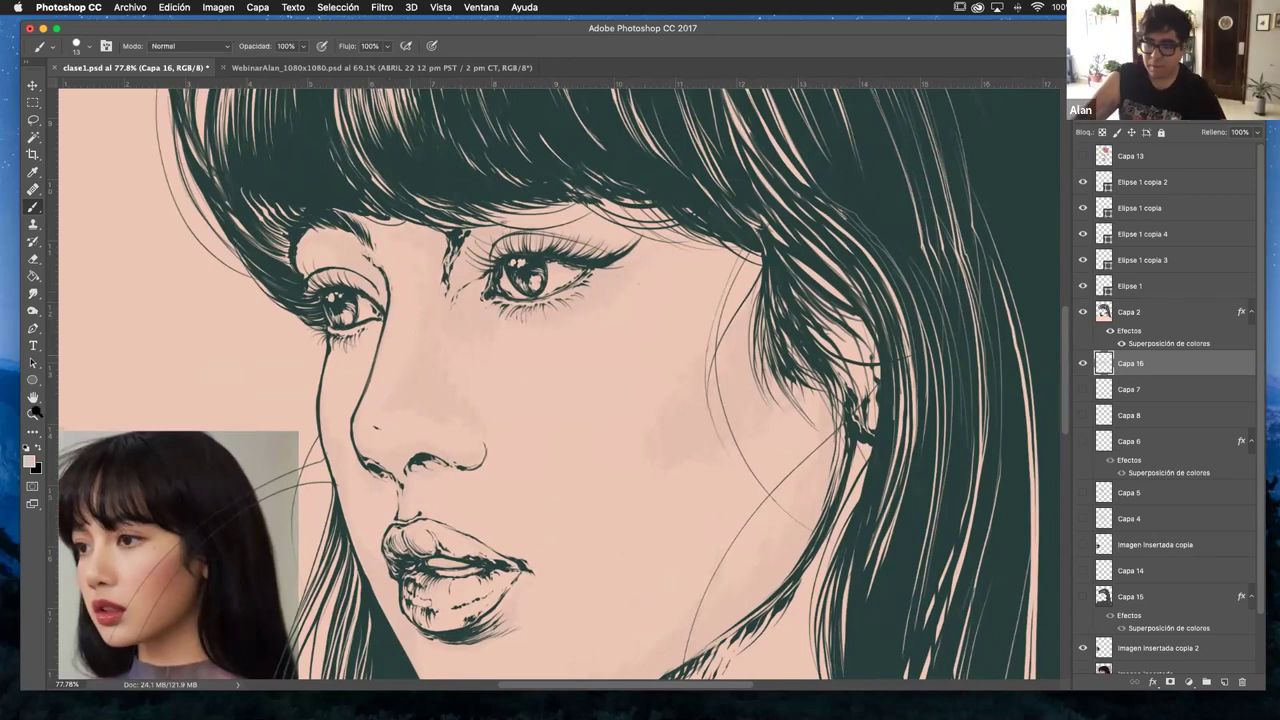
left_click(34, 412)
mouse_move(694, 398)
left_mouse_down()
mouse_move(692, 355)
mouse_move(580, 294)
left_mouse_up()
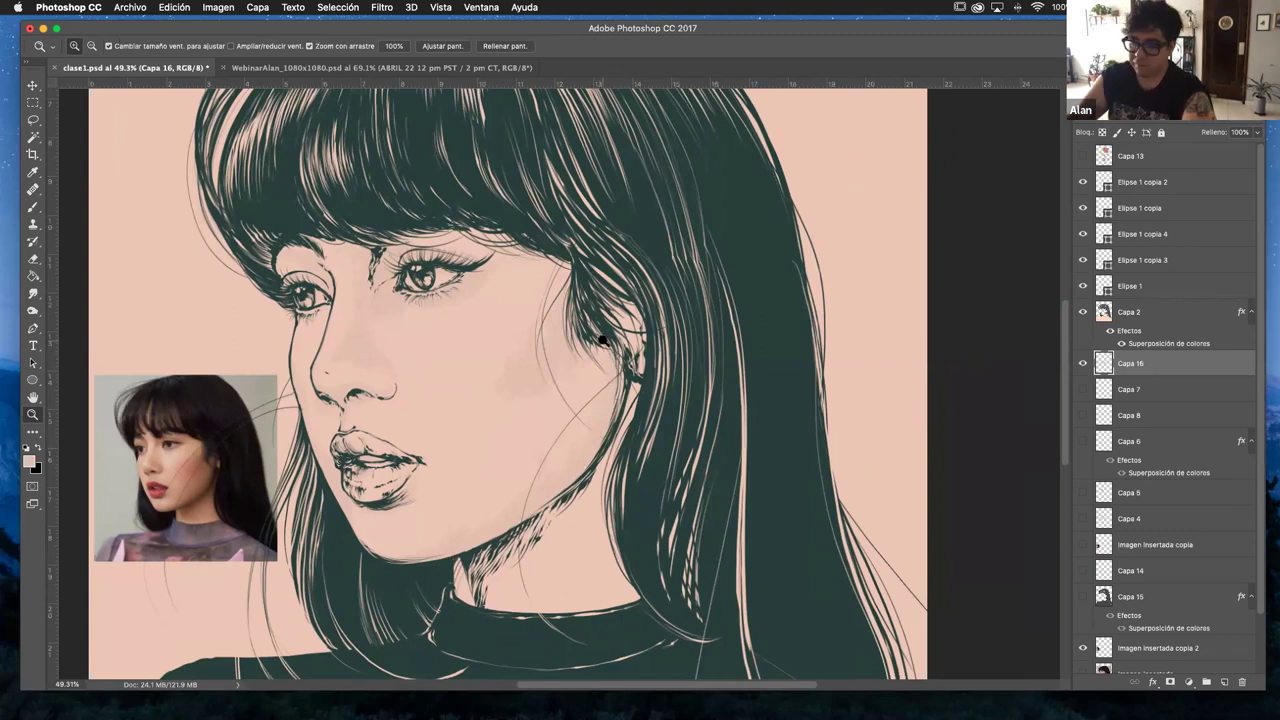
left_click_drag(588, 454, 608, 400)
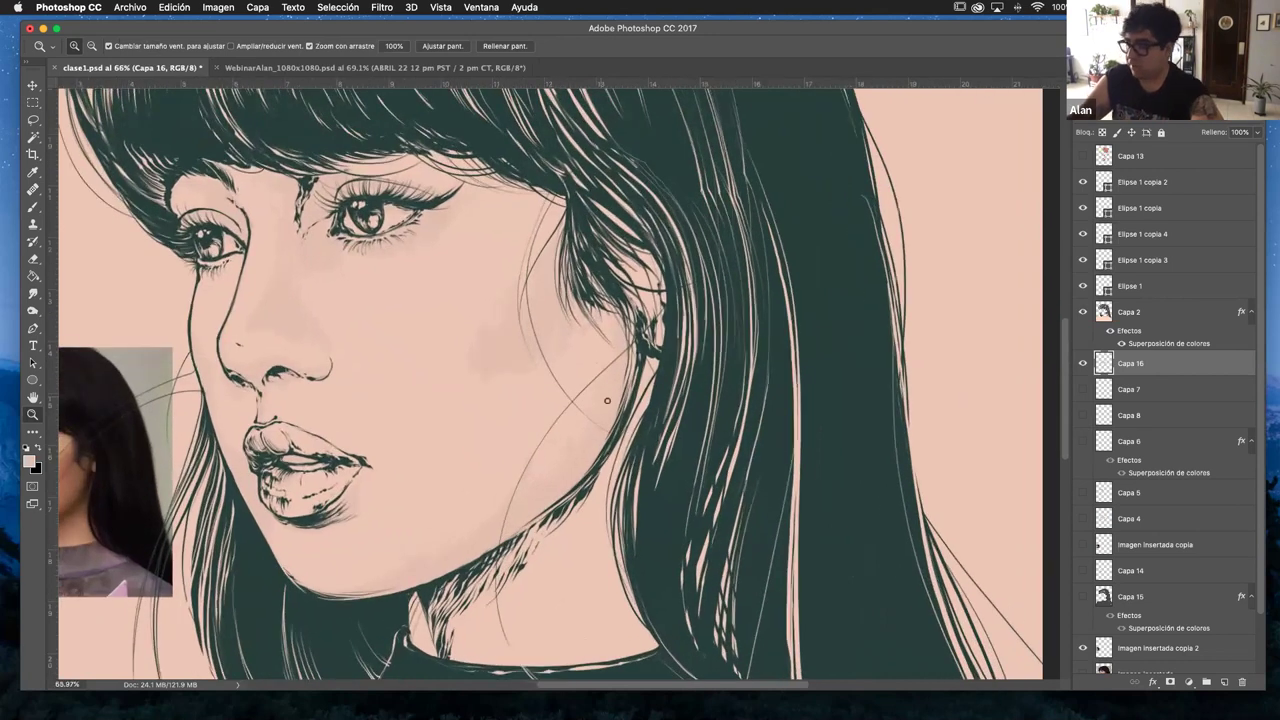
- Paint shadow around the lips and beneath the mouth corner on Capa 16
key("b")
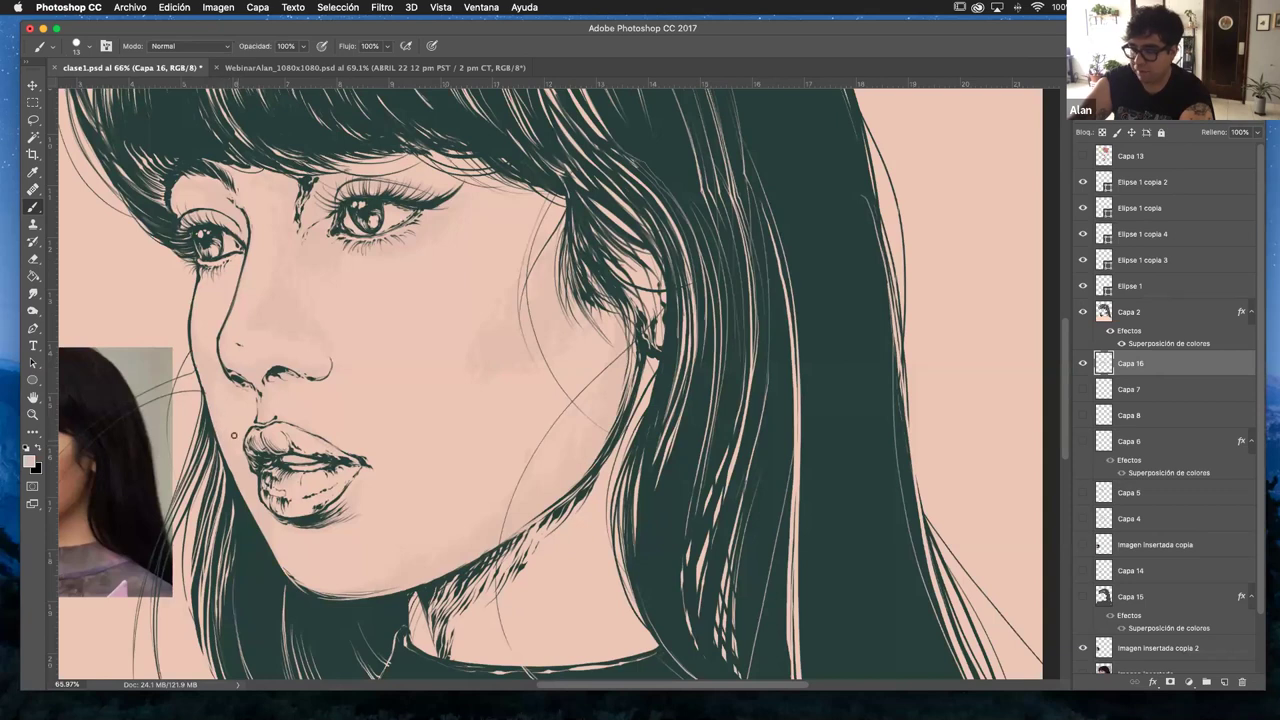
key("z")
mouse_move(278, 472)
left_mouse_down()
mouse_move(341, 467)
mouse_move(466, 366)
left_mouse_up()
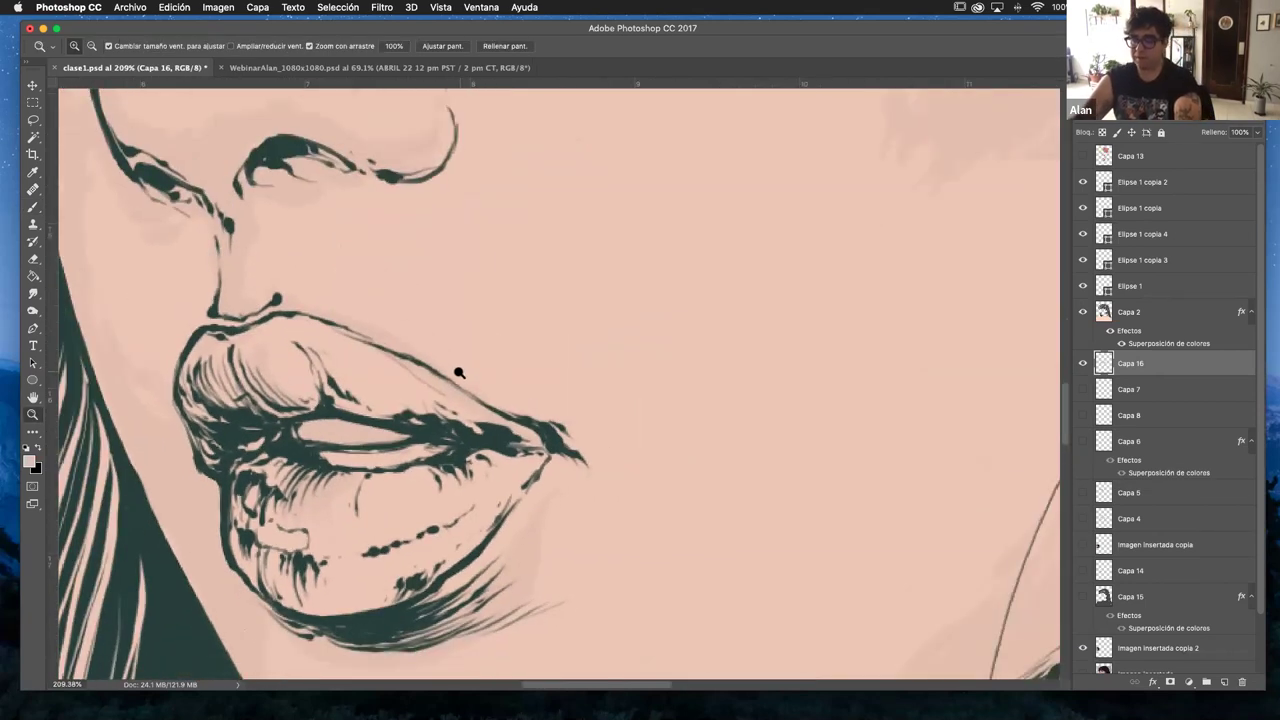
left_click_drag(427, 457, 460, 439)
mouse_move(772, 323)
left_mouse_down()
mouse_move(692, 378)
mouse_move(626, 394)
left_mouse_up()
left_click_drag(702, 287, 554, 346)
key("b")
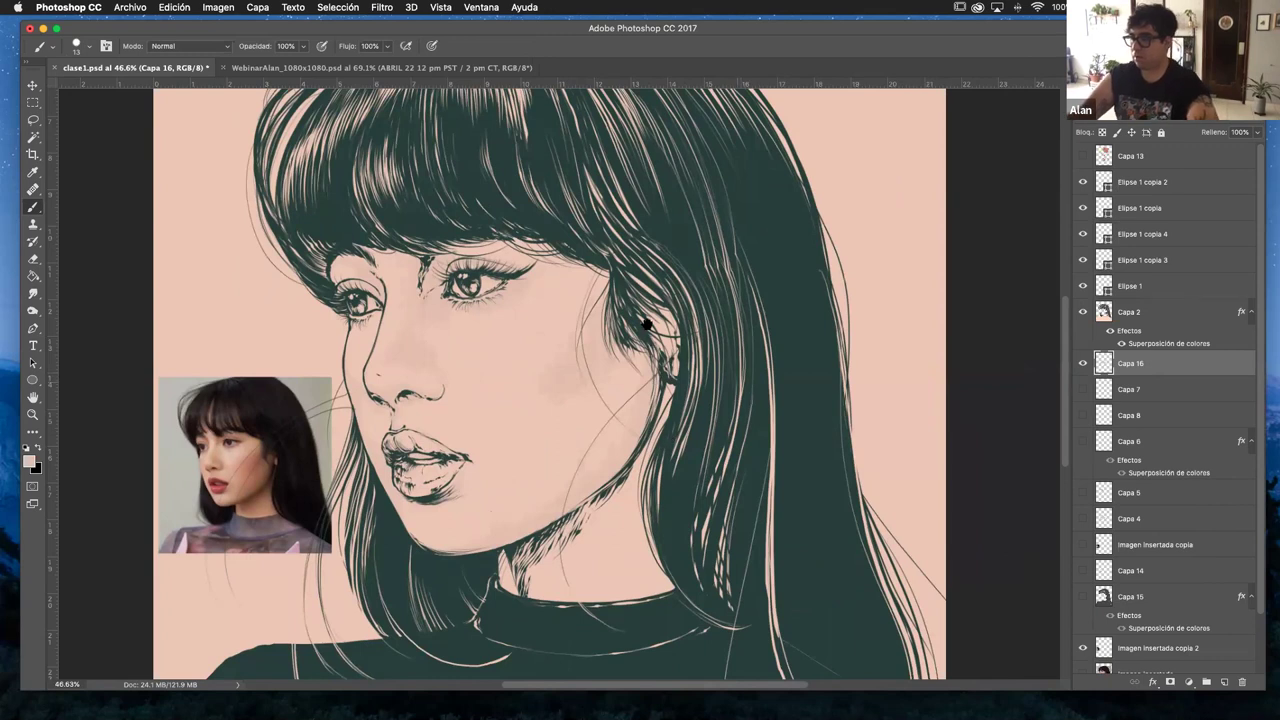
- Increase the brush size to 36 px and paint shadow on the neck below the jawline
scroll(647, 324, "down", 5)
right_click(660, 424)
left_click_drag(675, 438, 683, 438)
left_click(541, 441)
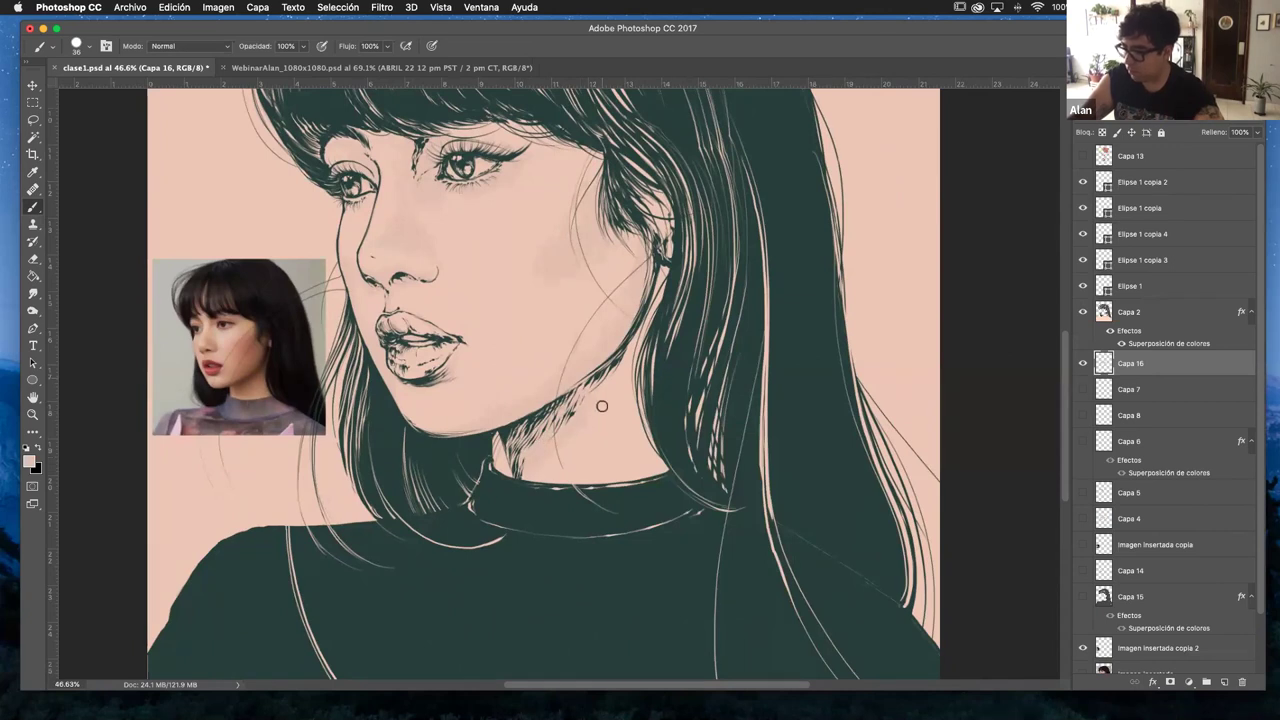
- Hide layer Capa 16 and show the face shading on layer Capa 4
key("v")
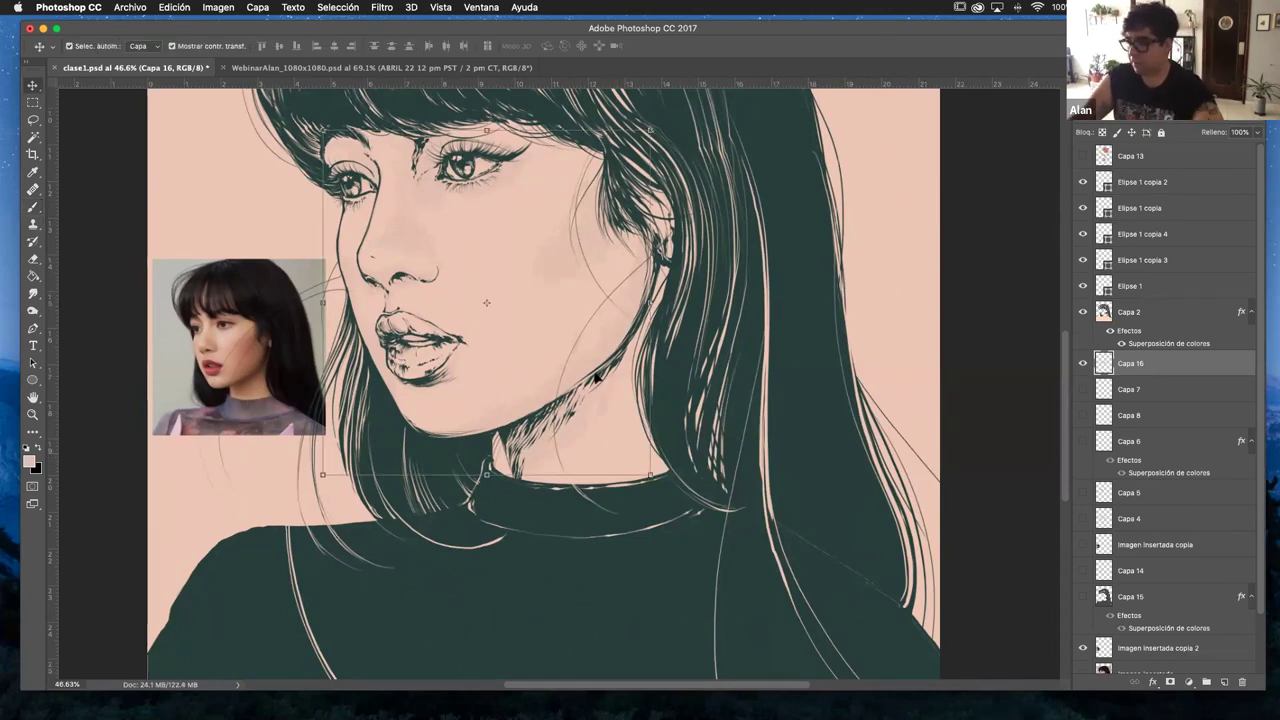
left_click_drag(756, 372, 678, 443)
scroll(822, 387, "right", 3)
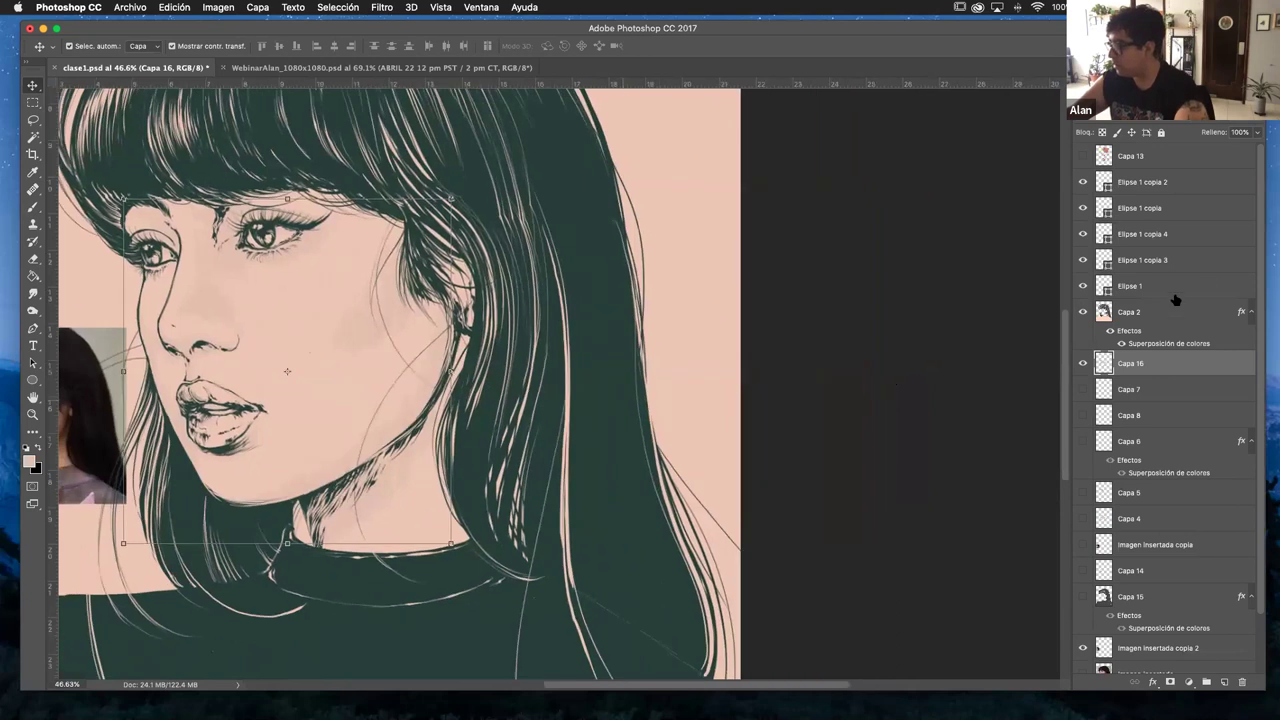
left_click(1082, 363)
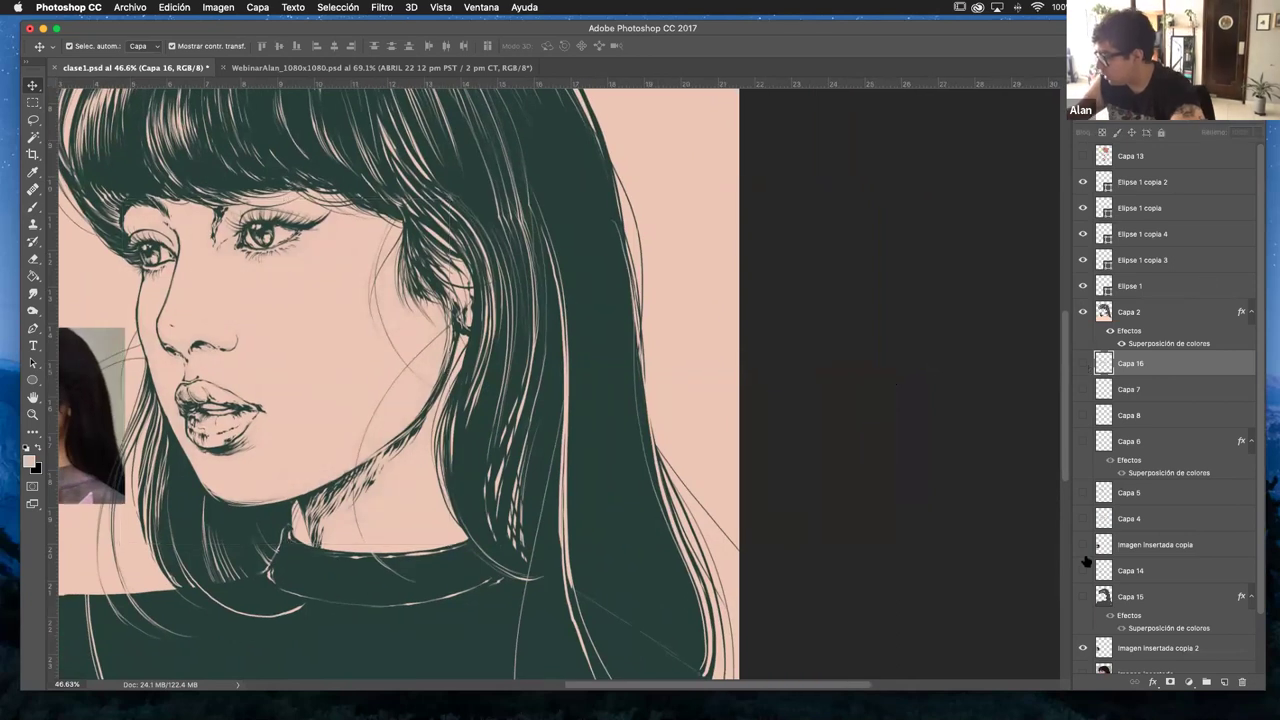
left_click(1082, 518)
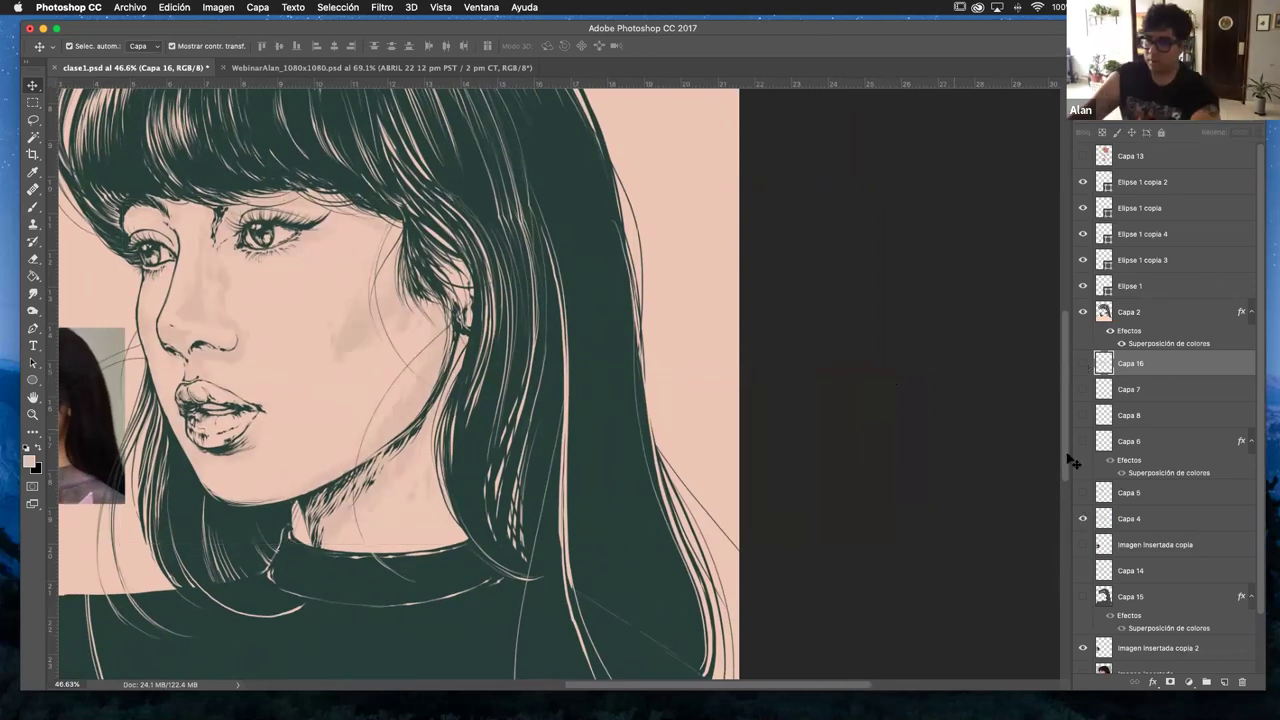
- Move the reference photo slightly up beside the portrait's face
scroll(557, 371, "left", 5)
scroll(489, 363, "right", 2)
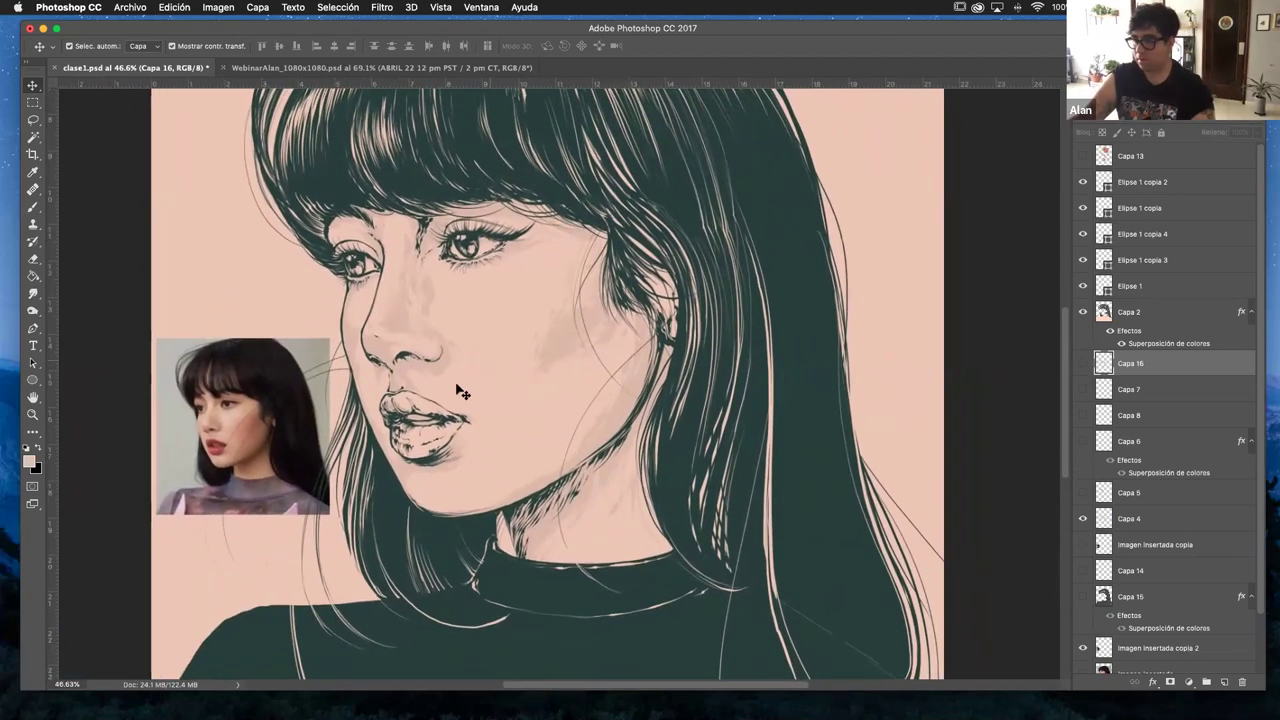
left_click_drag(252, 390, 245, 331)
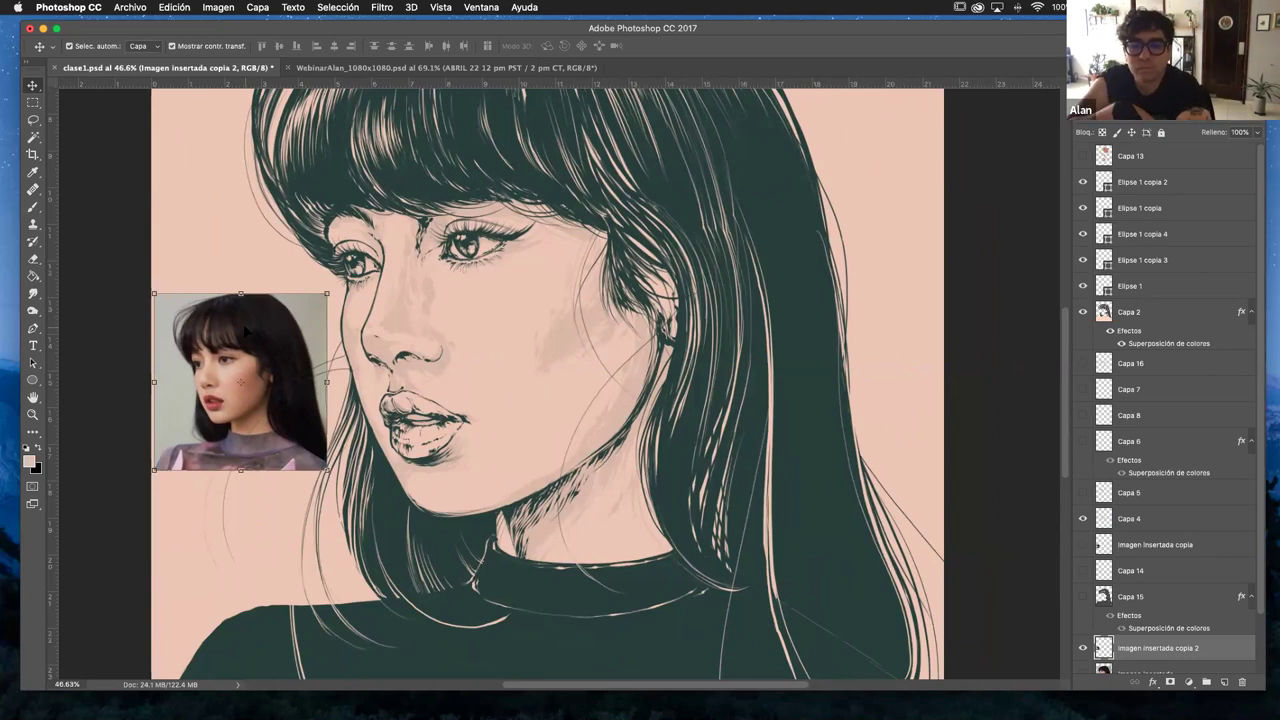
- Examine the shading on face and neck at several magnifications against the reference photo
key("z")
scroll(664, 385, "down", 1)
left_click_drag(706, 384, 621, 436)
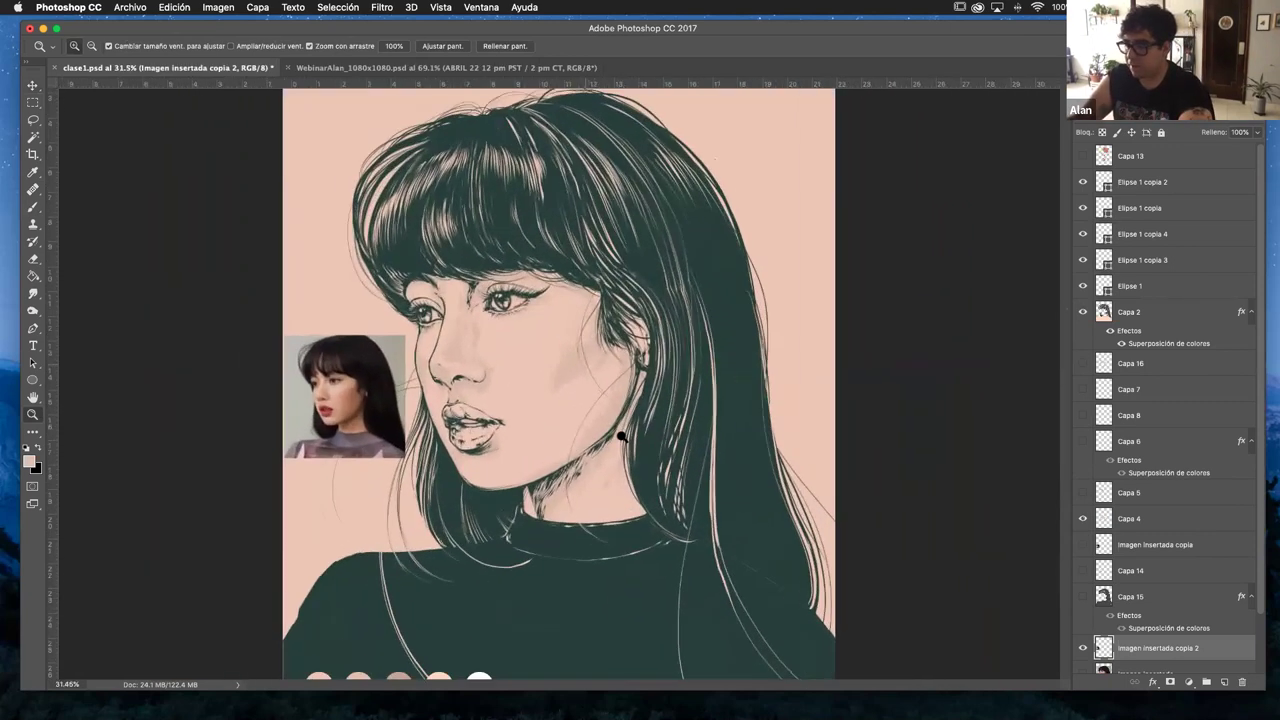
scroll(621, 437, "up", 2)
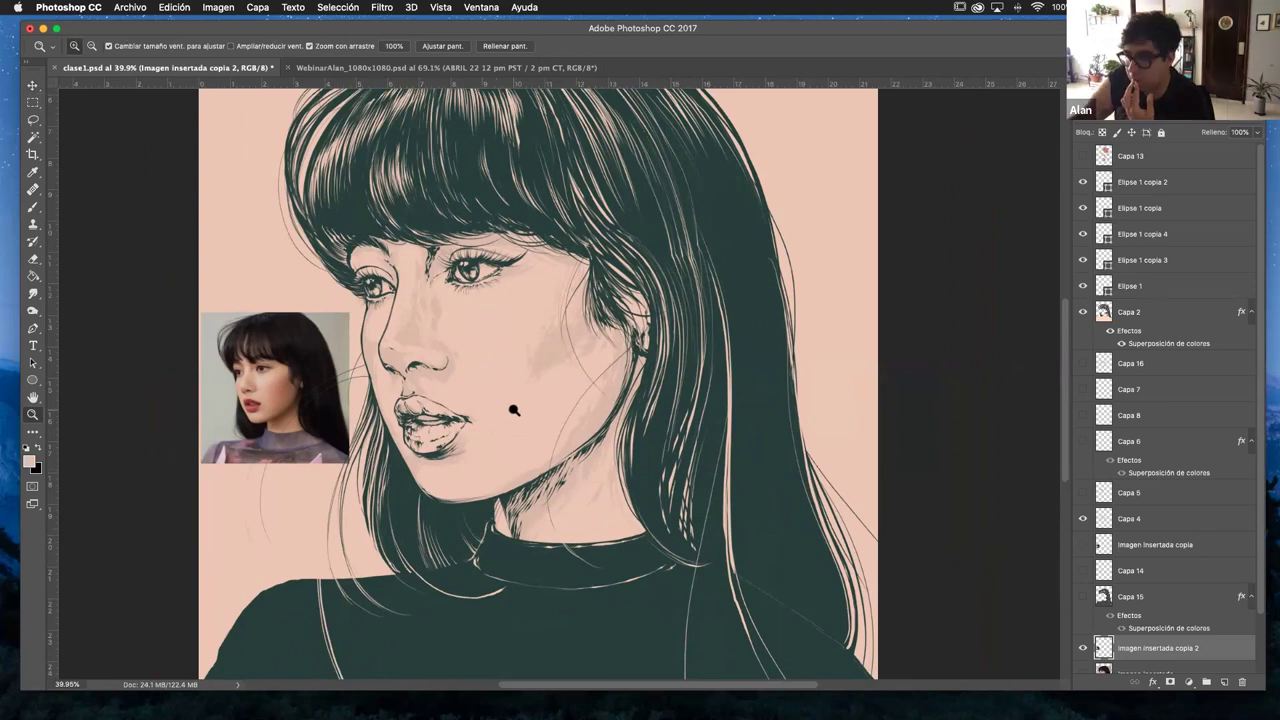
left_click_drag(631, 422, 726, 308)
left_click_drag(630, 395, 573, 392)
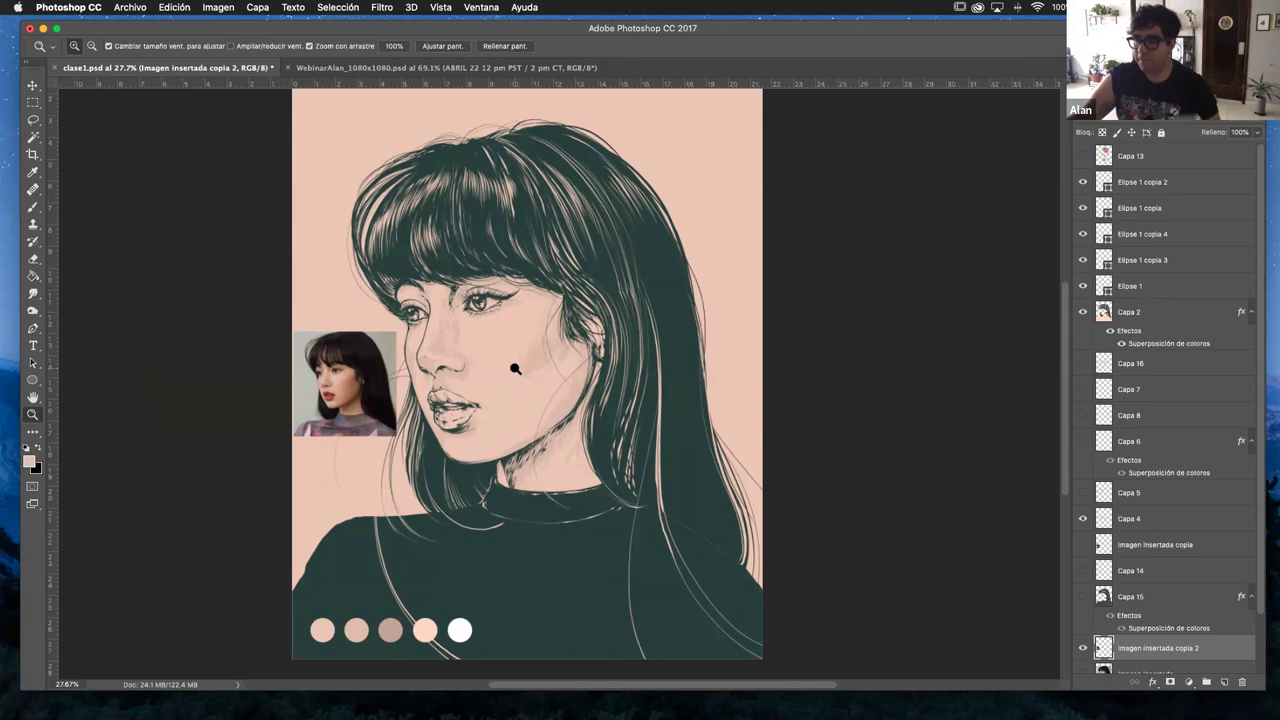
left_click_drag(567, 404, 571, 406)
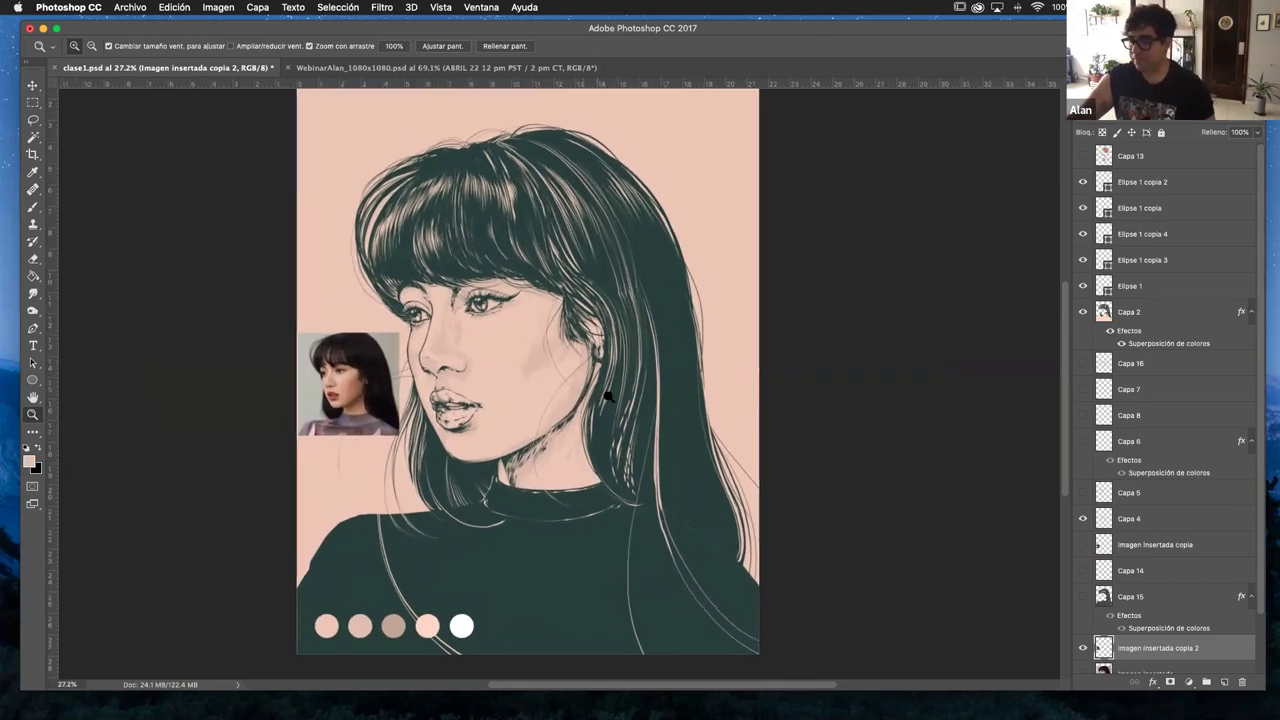
scroll(607, 398, "right", 2)
left_click_drag(622, 409, 621, 405)
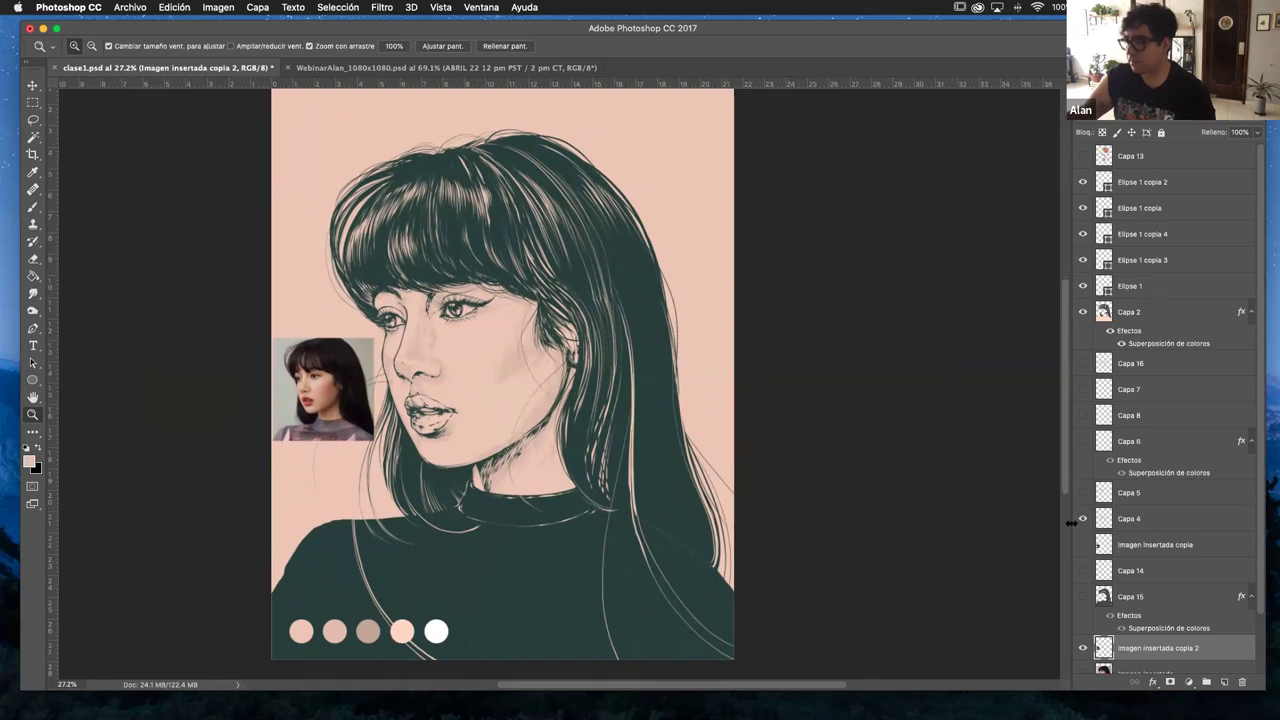
left_click_drag(523, 421, 584, 448)
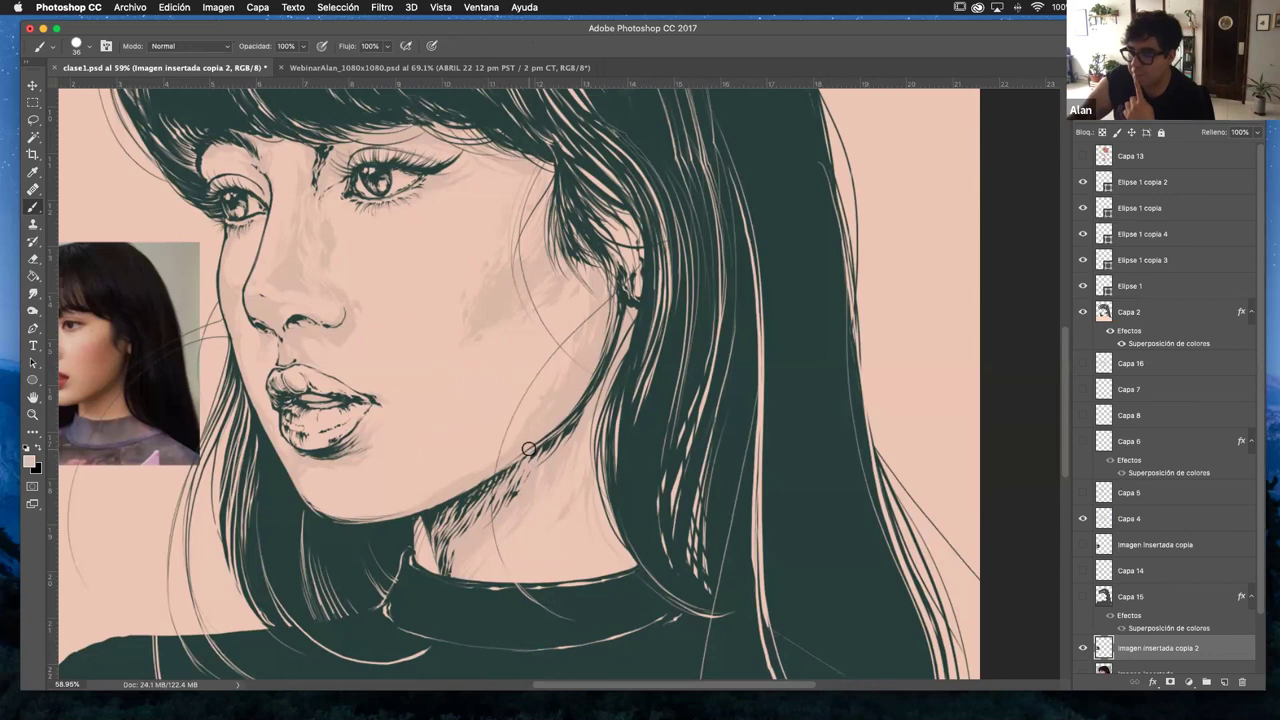
- Add a new empty layer directly above Capa 4
key("v")
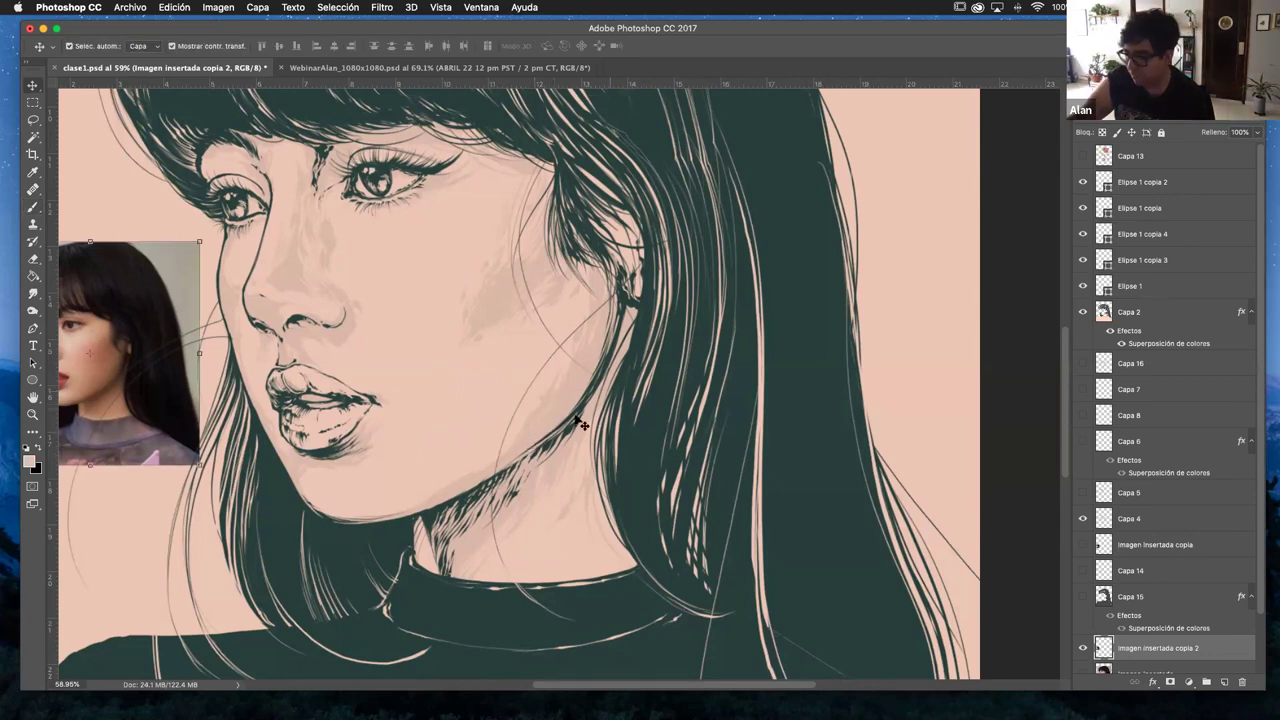
left_click(1150, 518)
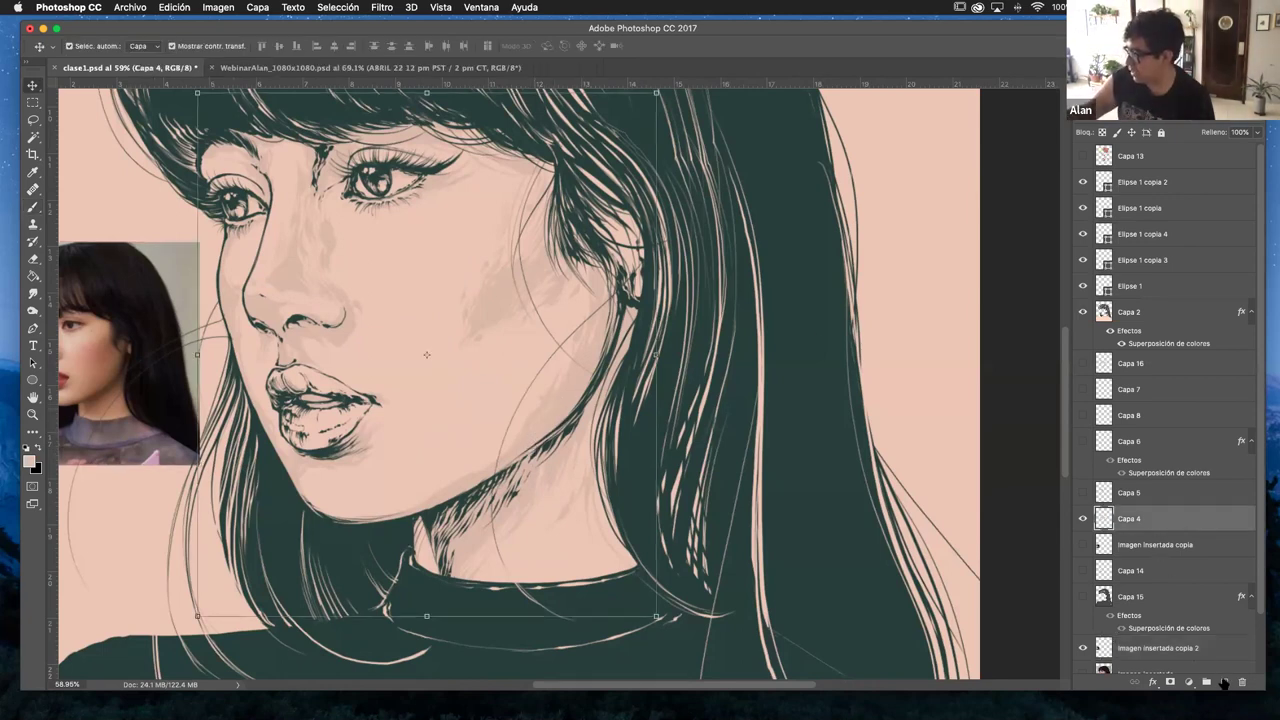
left_click(1224, 681)
- Set the brush size to 20 px and hide layer Capa 17
key("b")
key("z")
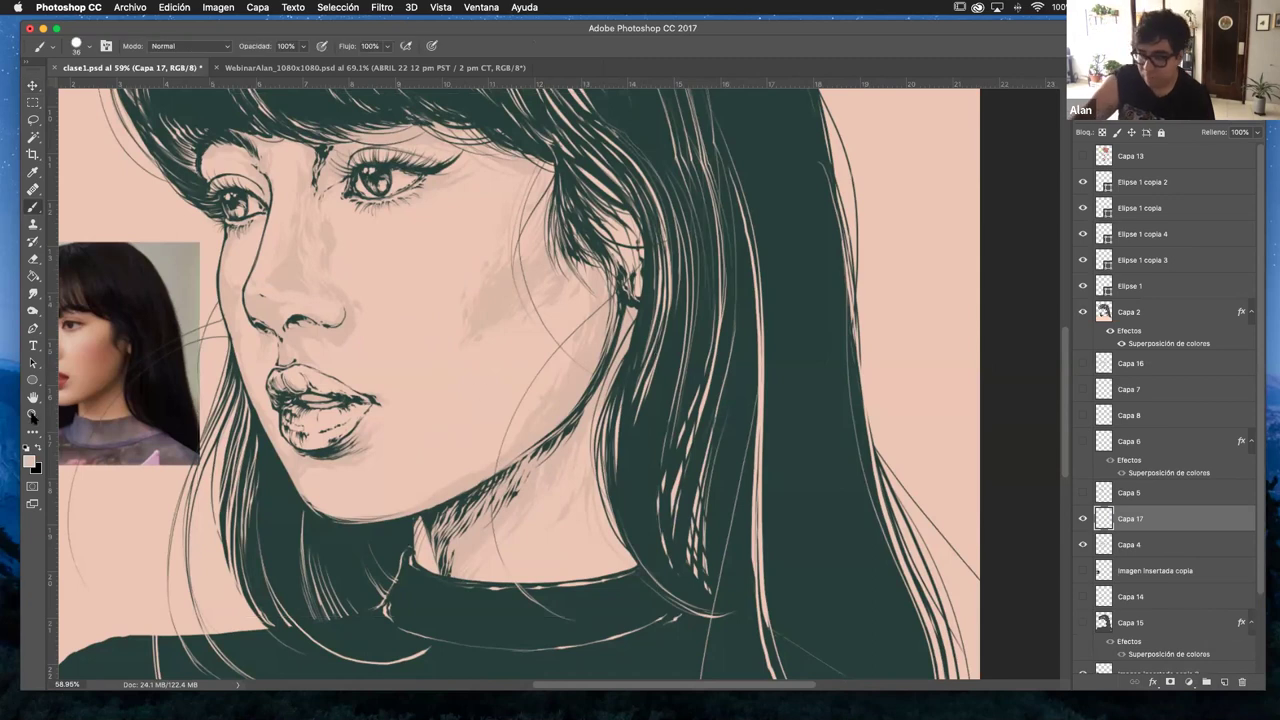
key("b")
left_click_drag(561, 391, 636, 390)
right_click(574, 340)
left_click(403, 399)
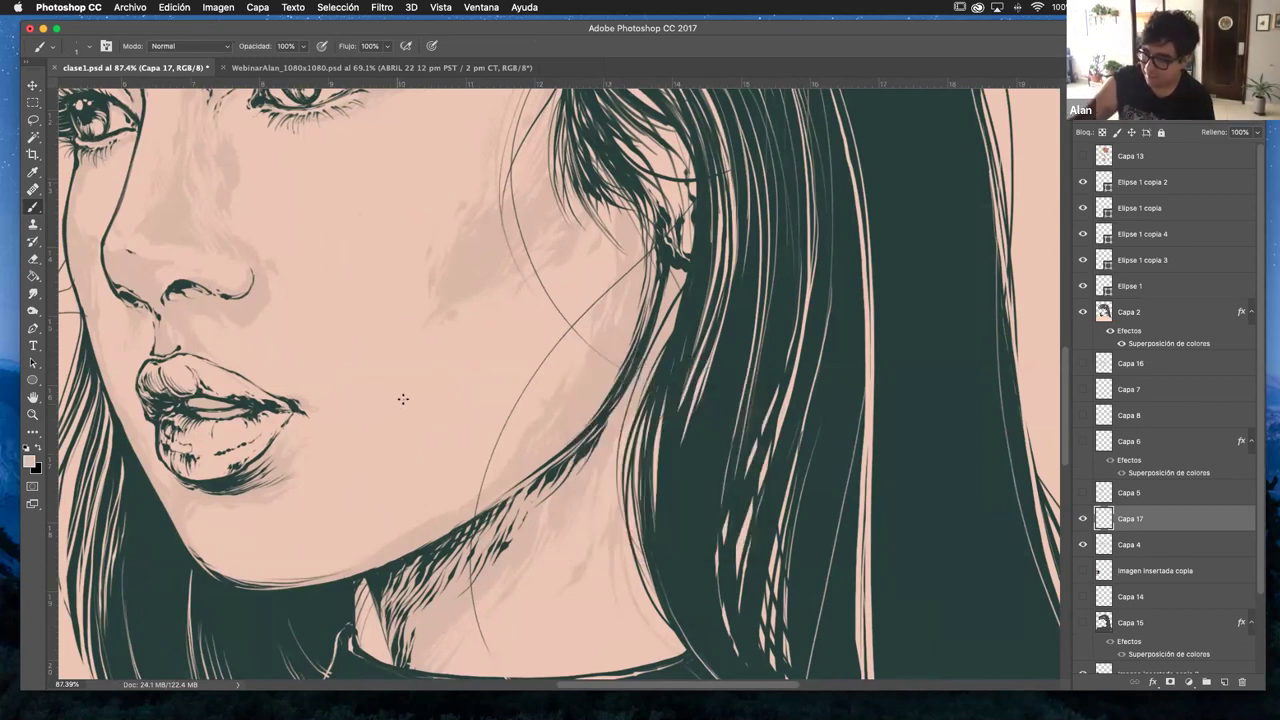
right_click(557, 424)
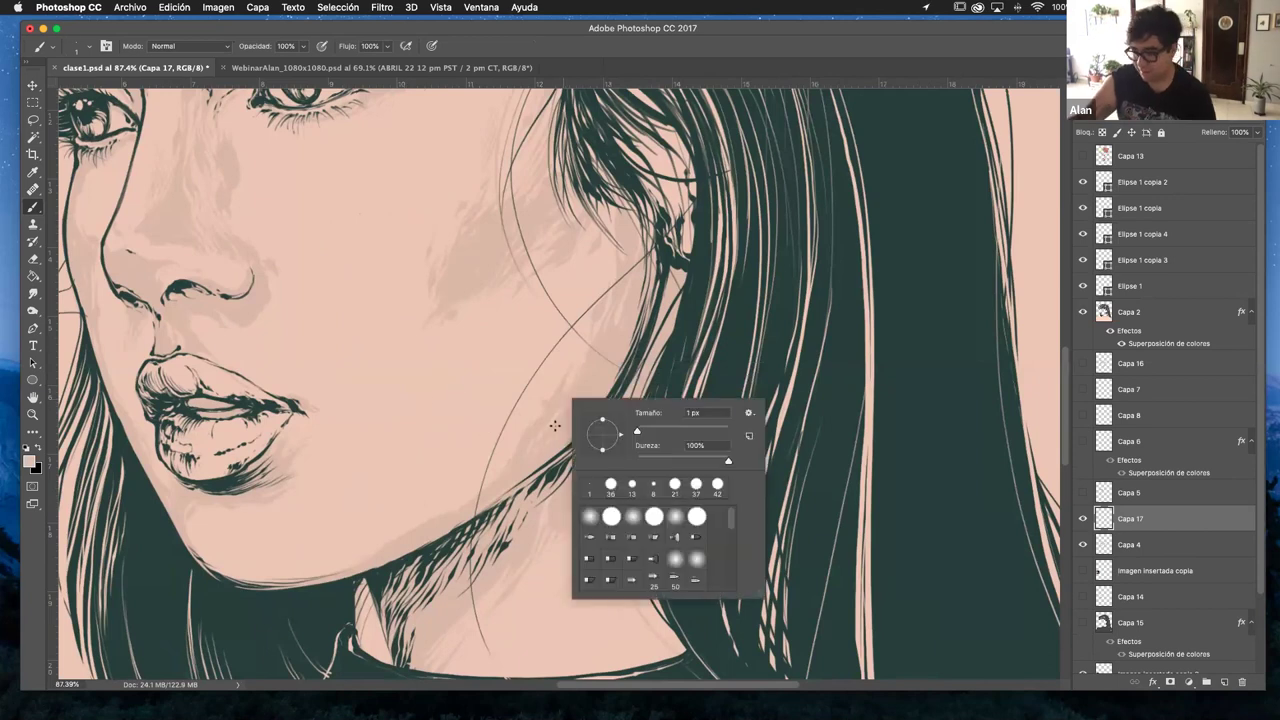
type("20")
key("Return")
left_click(1083, 517)
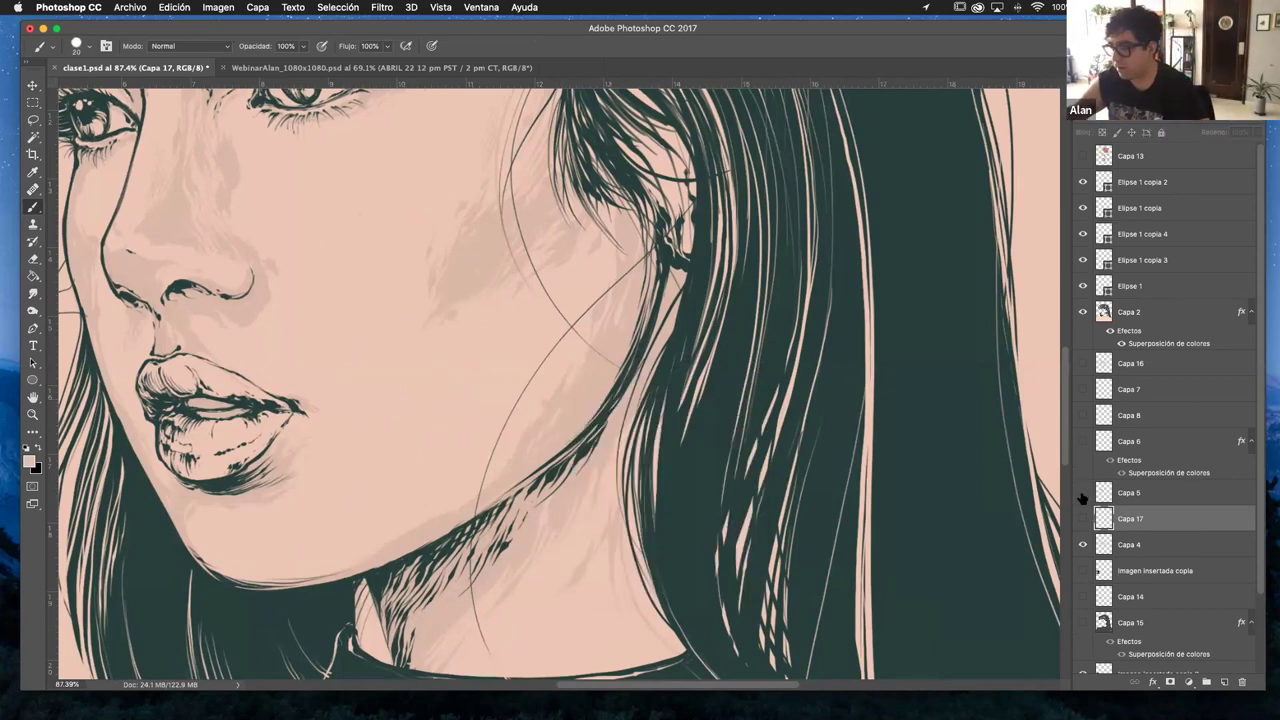
- Add a new layer above Capa 17 and set the brush to the hair's dark green at 11 px
left_click(1224, 681)
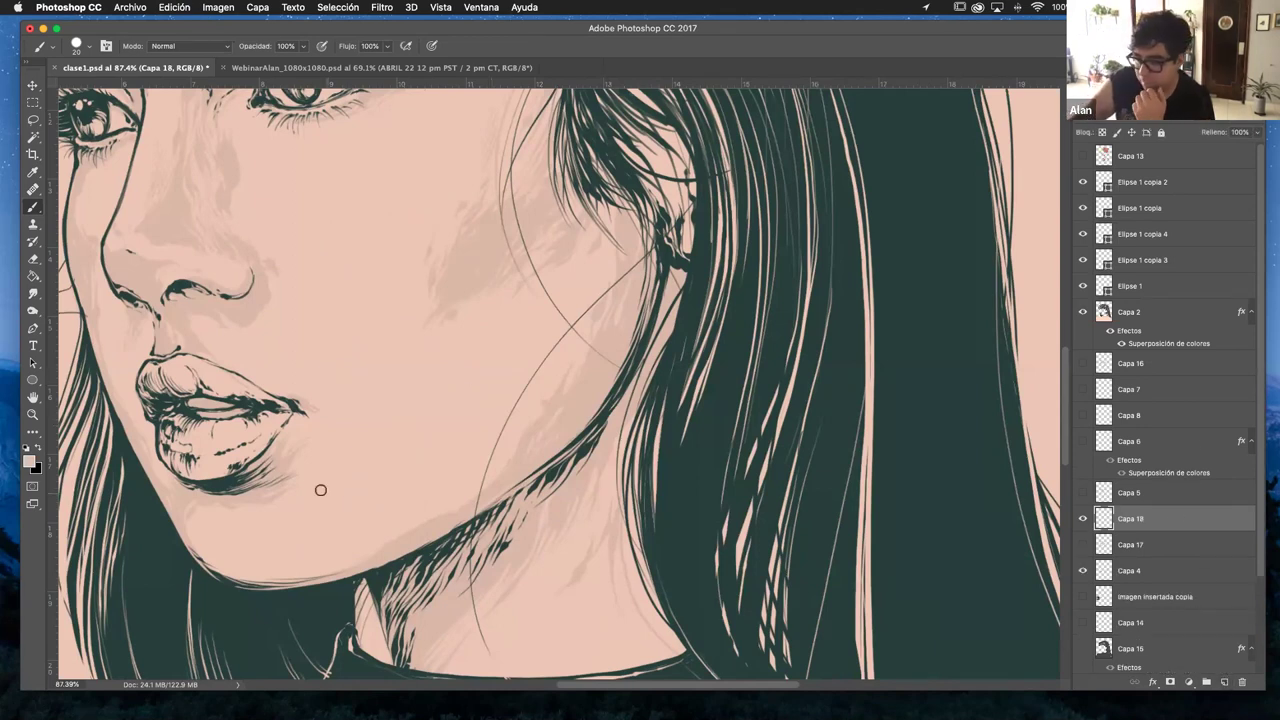
left_click(33, 462)
left_click(157, 530)
left_click(916, 238)
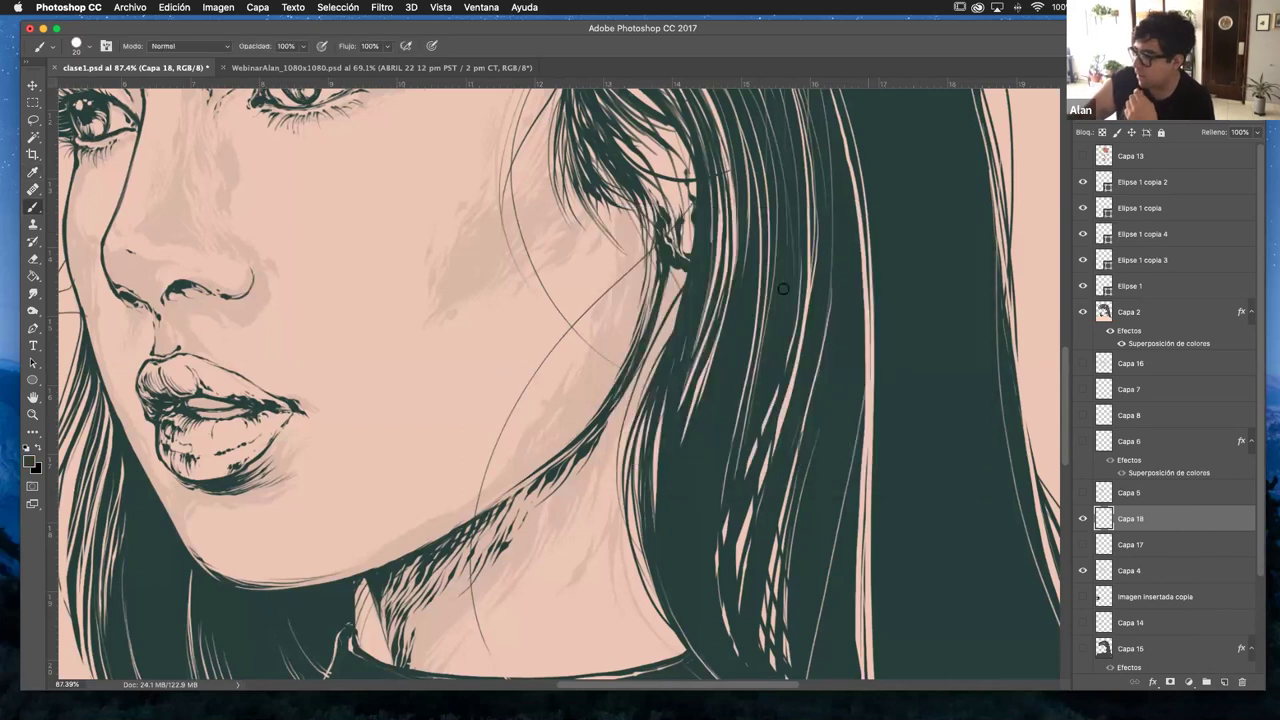
right_click(526, 400)
left_click_drag(598, 452, 595, 452)
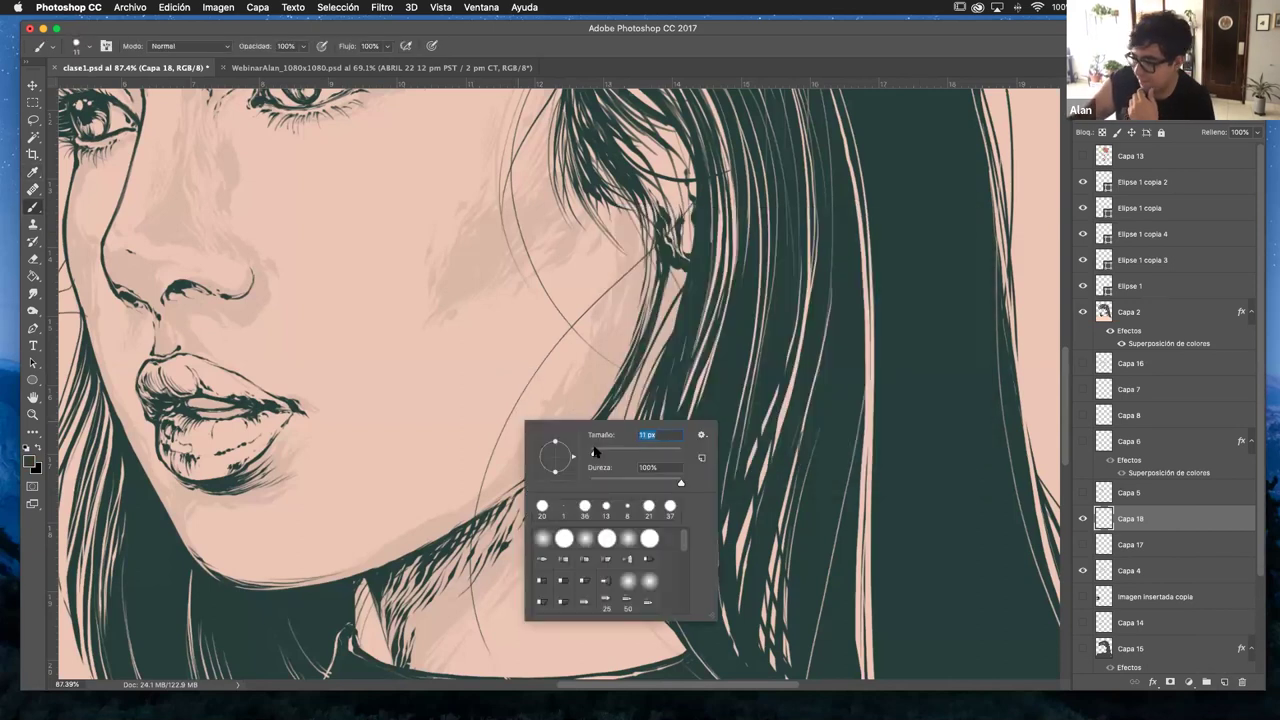
- Stipple small dark dots on the skin between the nose and the upper lip on Capa 18
left_click(33, 414)
scroll(360, 369, "left", 5)
scroll(360, 369, "up", 3)
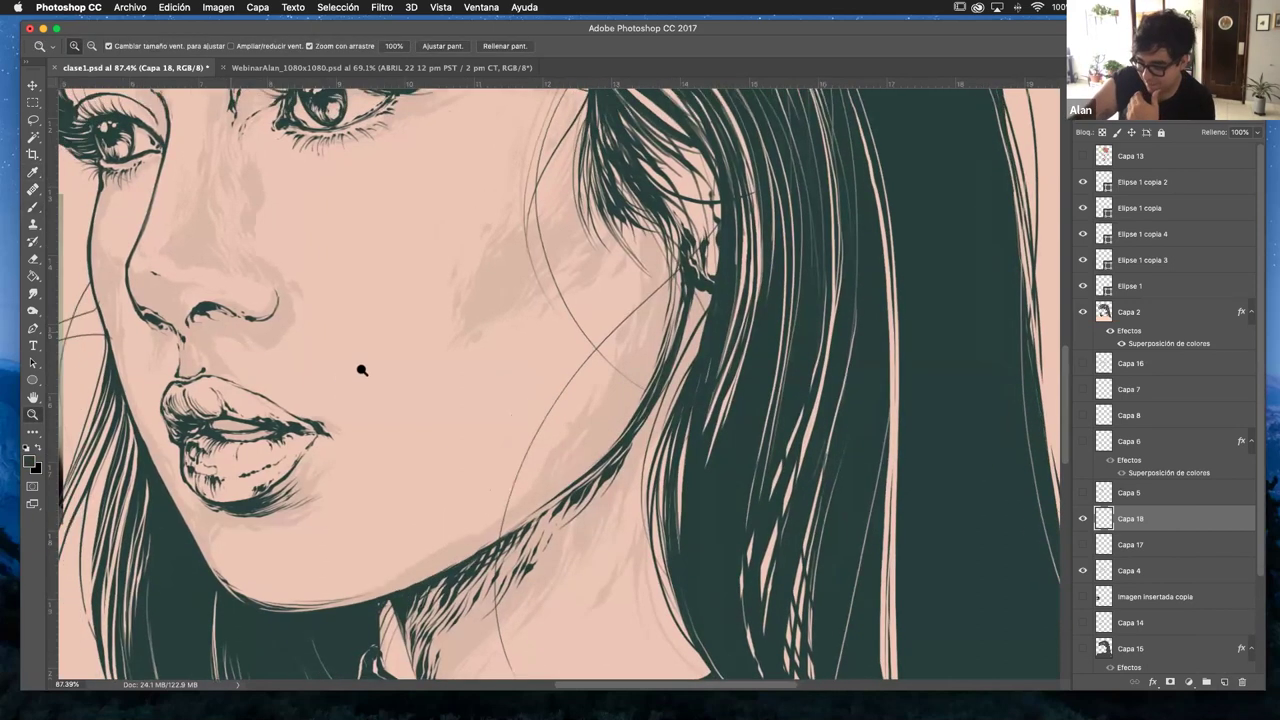
left_click_drag(484, 345, 311, 409)
key("b")
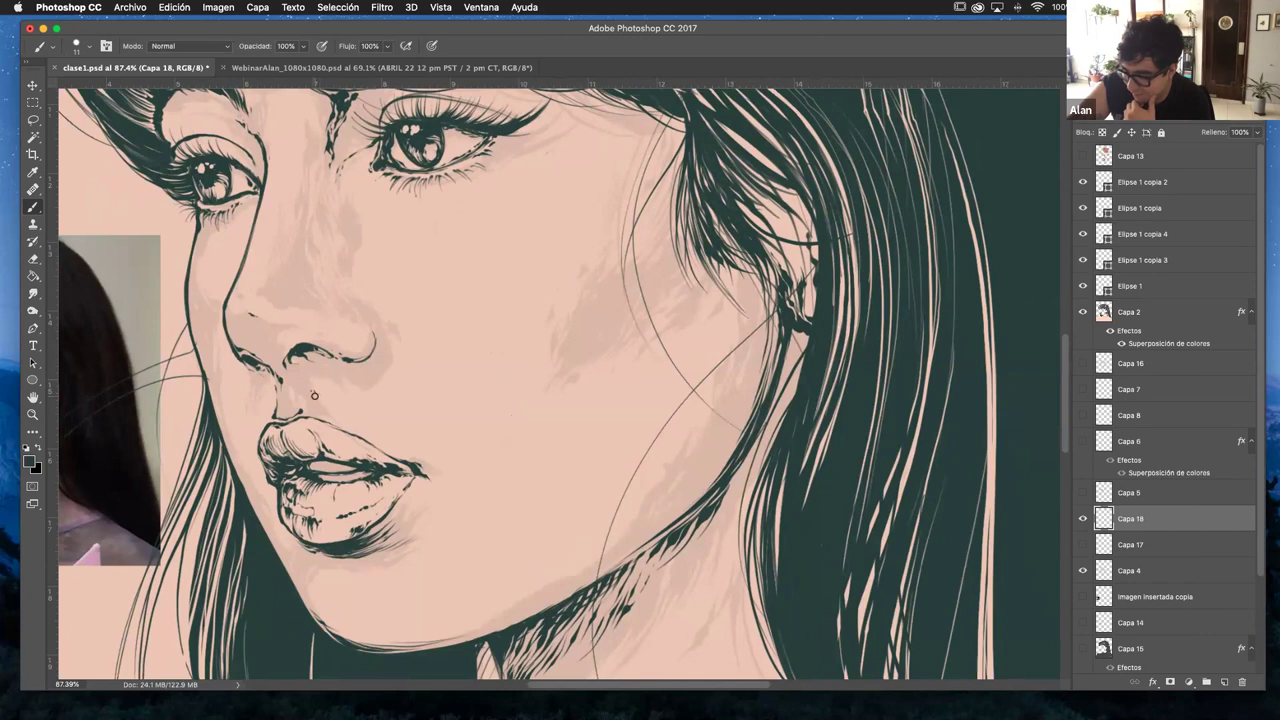
left_click(37, 413)
left_click_drag(411, 400, 460, 396)
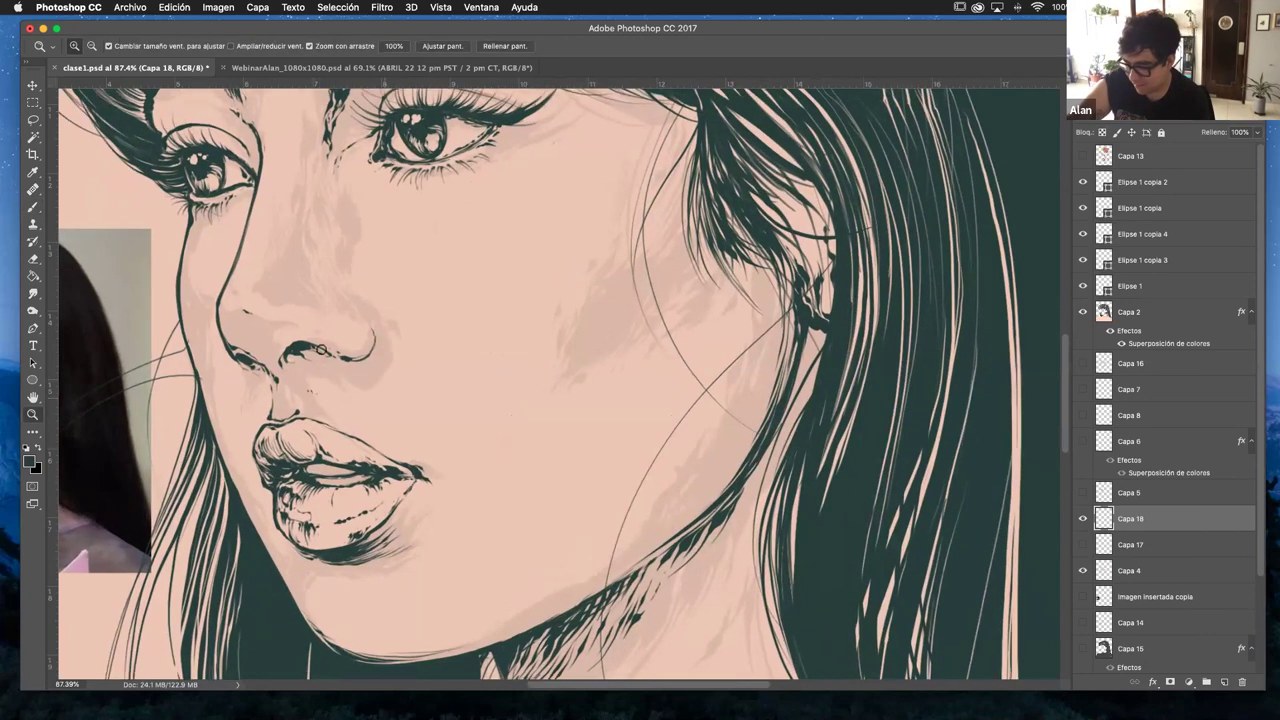
key("b")
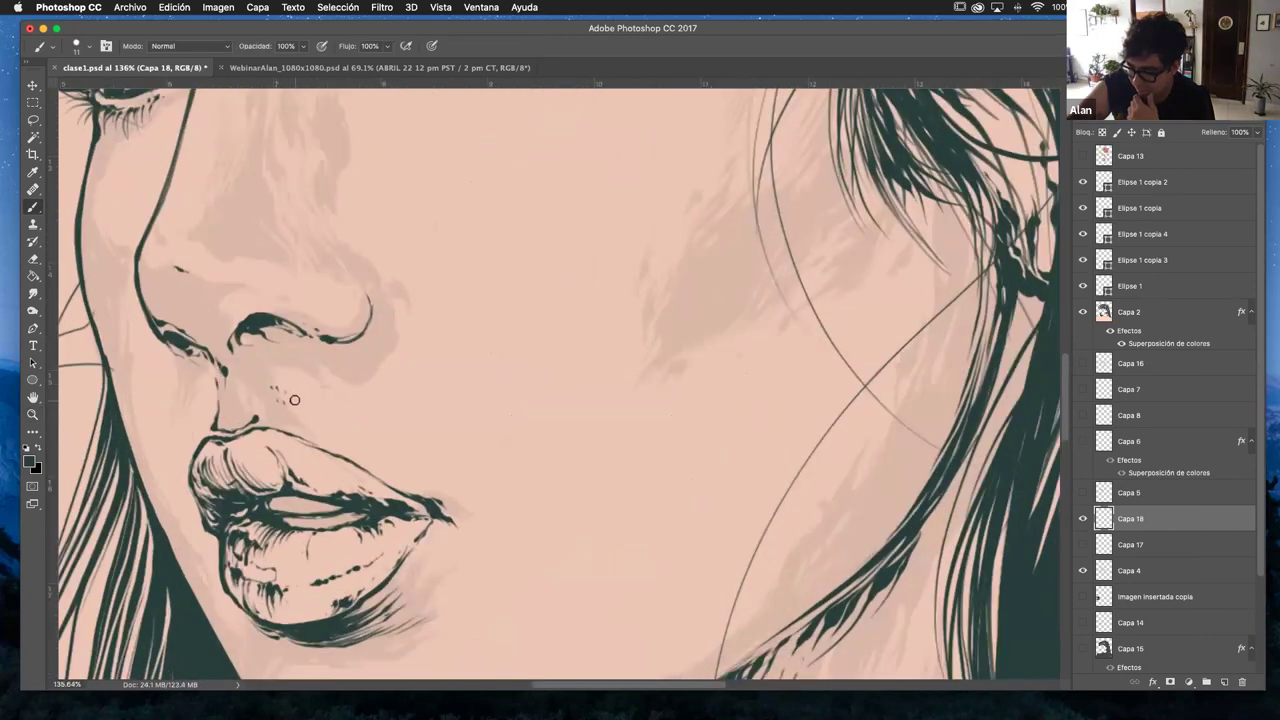
left_click(289, 382)
left_click(305, 387)
left_click(278, 406)
left_click(277, 411)
left_click(269, 400)
left_click(292, 411)
left_click(312, 408)
left_click(322, 418)
left_click(312, 418)
left_click(306, 425)
left_click(319, 429)
left_click(332, 430)
left_click(345, 422)
left_click(327, 404)
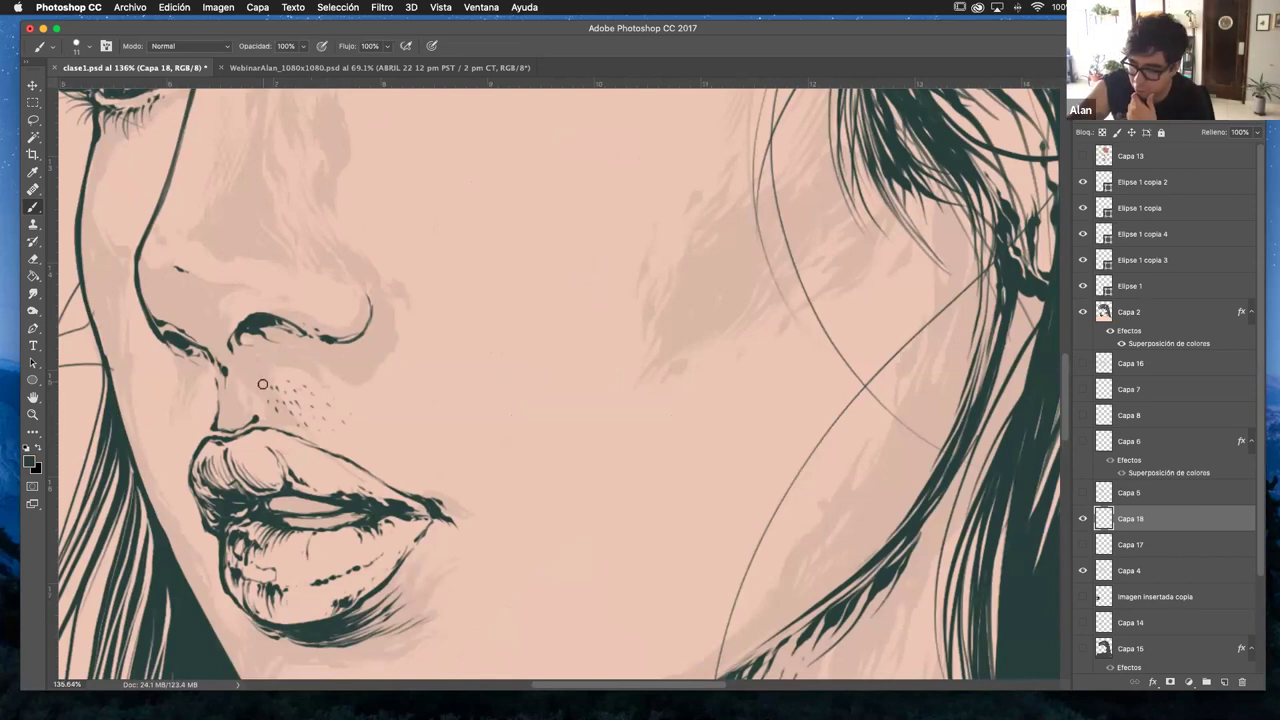
- Try adding heavier dots above the upper lip toward the mouth corner, and undo them
left_click(357, 427)
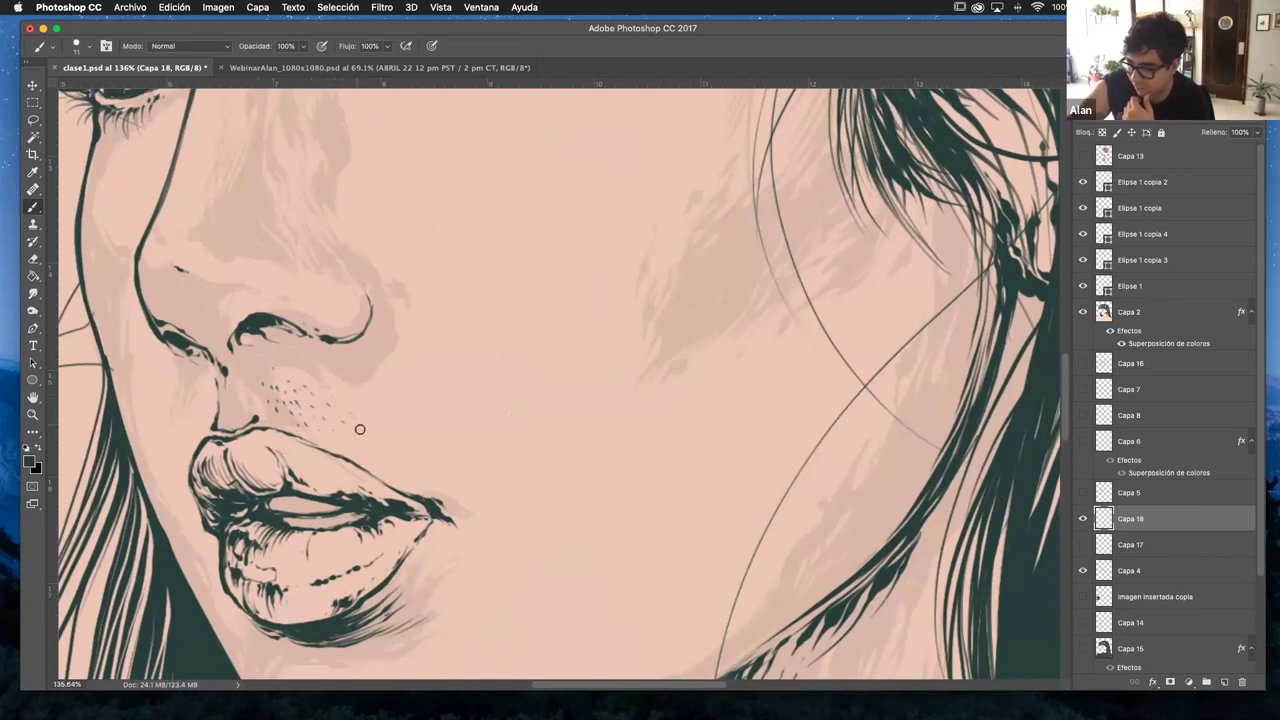
left_click(370, 437)
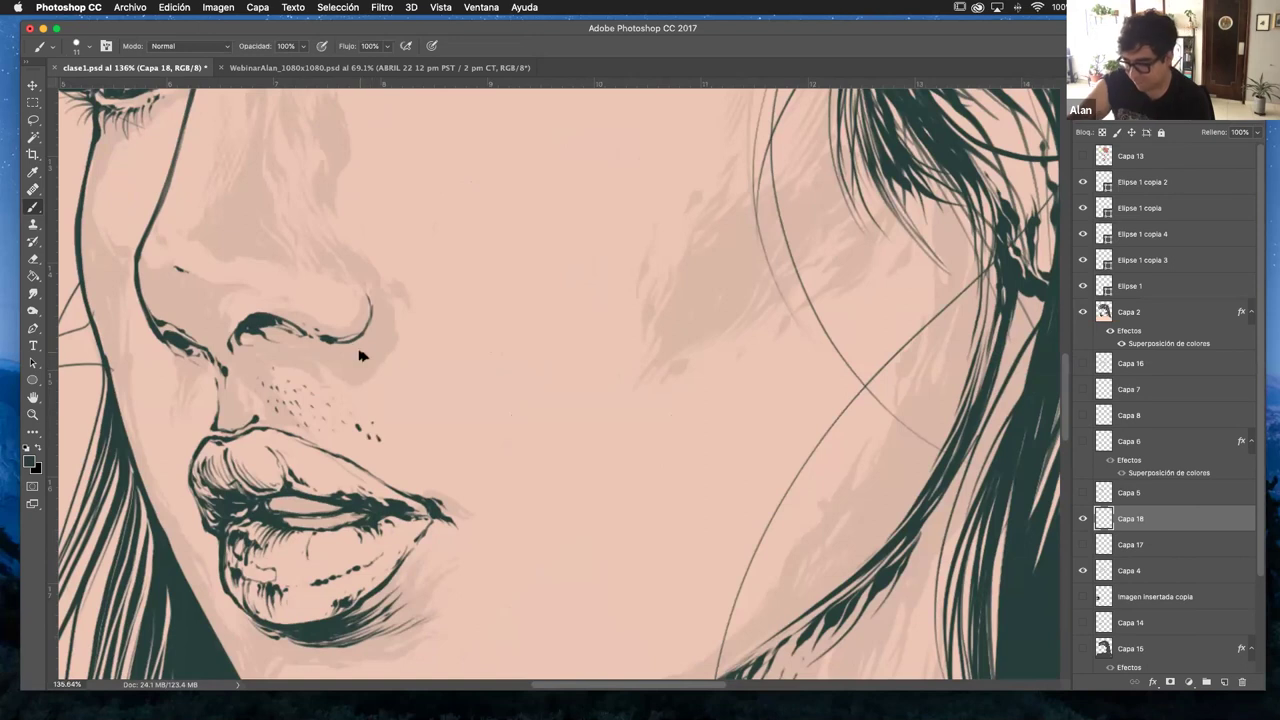
key("super+z")
key("super+alt+z")
key("super+alt+z")
- Extend the fine stippling above the upper lip toward the mouth corner
left_click(323, 380)
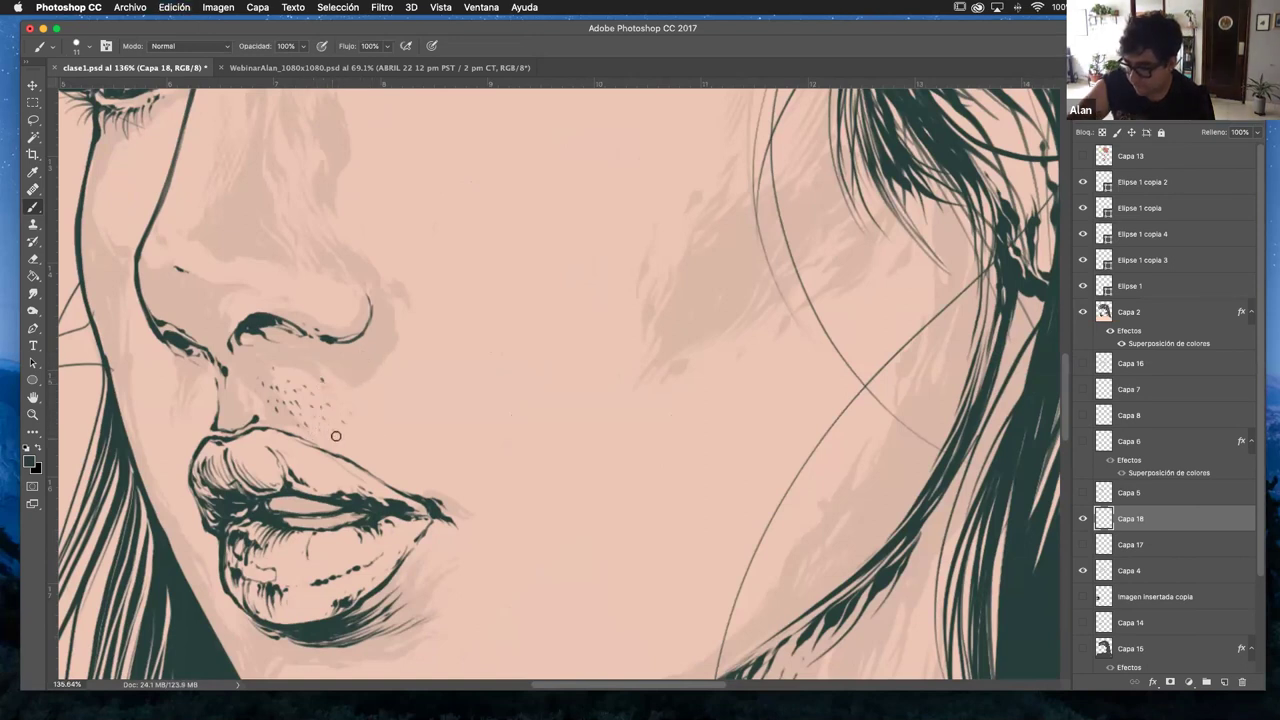
left_click(381, 450)
left_click(384, 432)
left_click(381, 417)
left_click(368, 417)
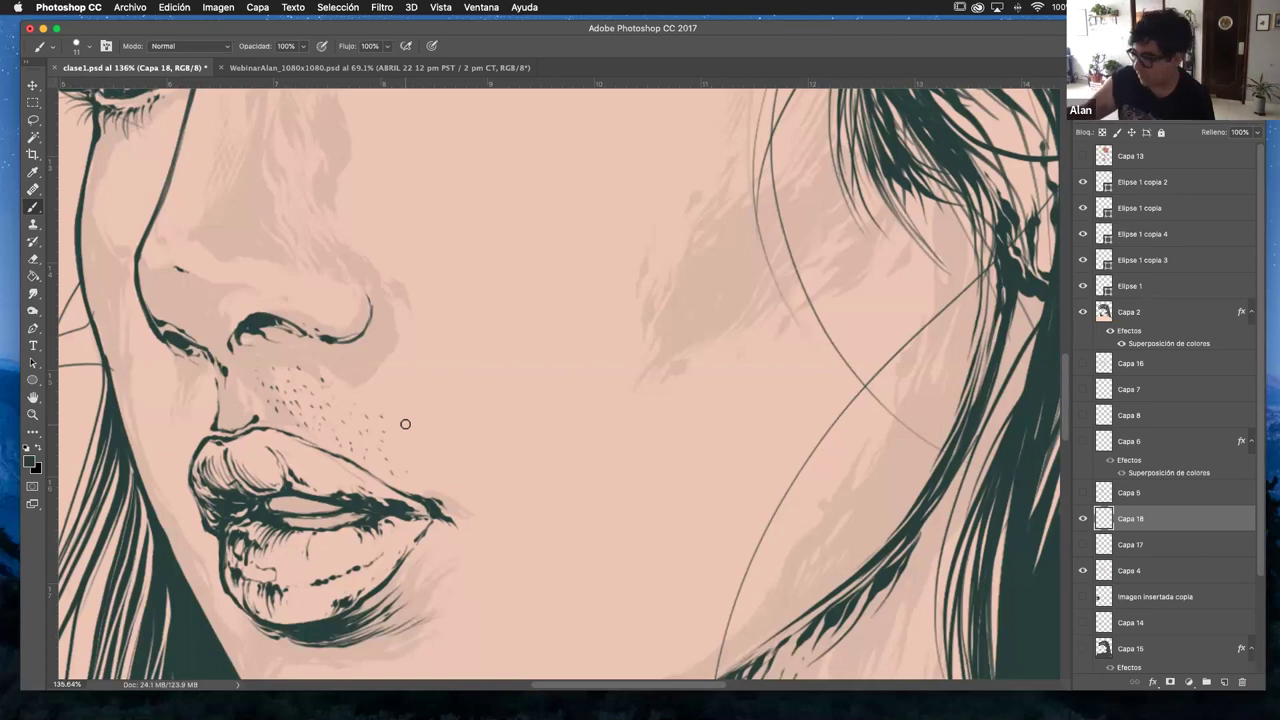
- On a new layer above Capa 18, paint soft shading around the dots in the shadow tone sampled from the nose
left_click(1223, 681)
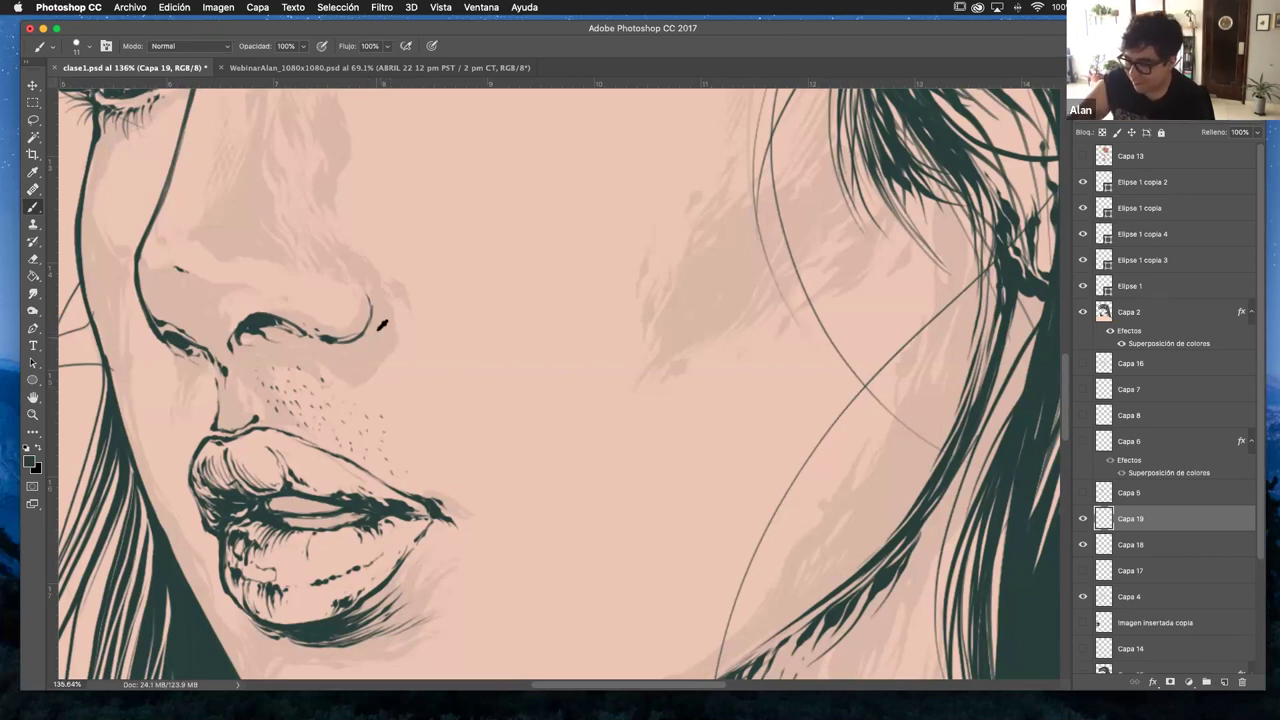
left_click(177, 280, "alt")
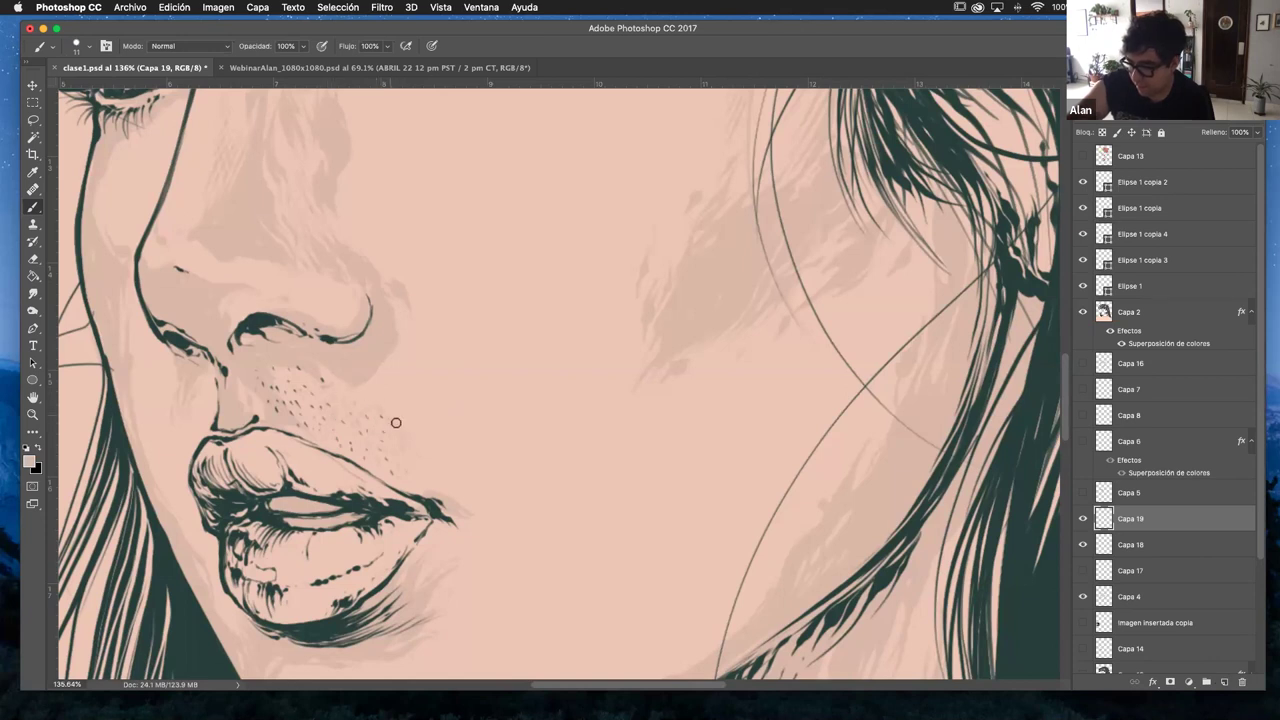
- Merge Capa 19 into the stippling layer, compare the face with and without it, and delete the merged layer
left_click(32, 414)
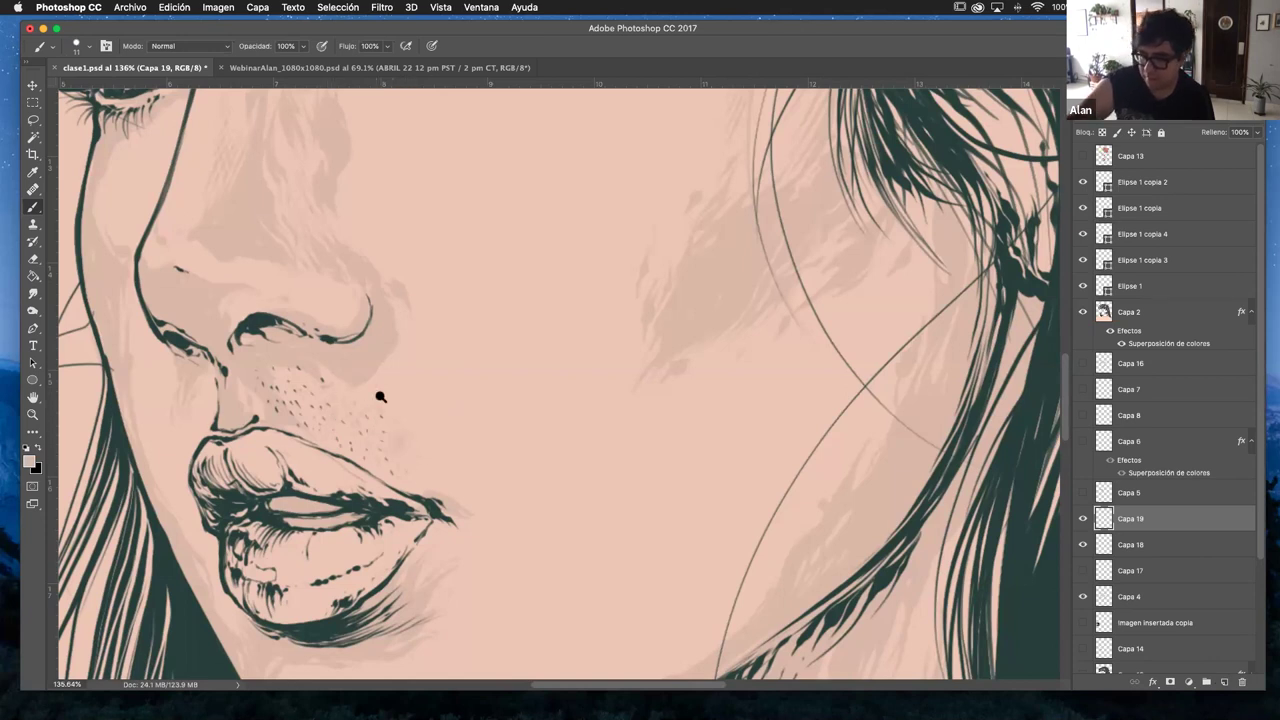
left_click_drag(525, 410, 580, 420)
key("super+e")
left_click(1083, 519)
left_click(1083, 519)
key("Delete")
- Examine the whole face against the reference photo, comparing it with Capa 17 shown and hidden
left_click_drag(663, 431, 591, 454)
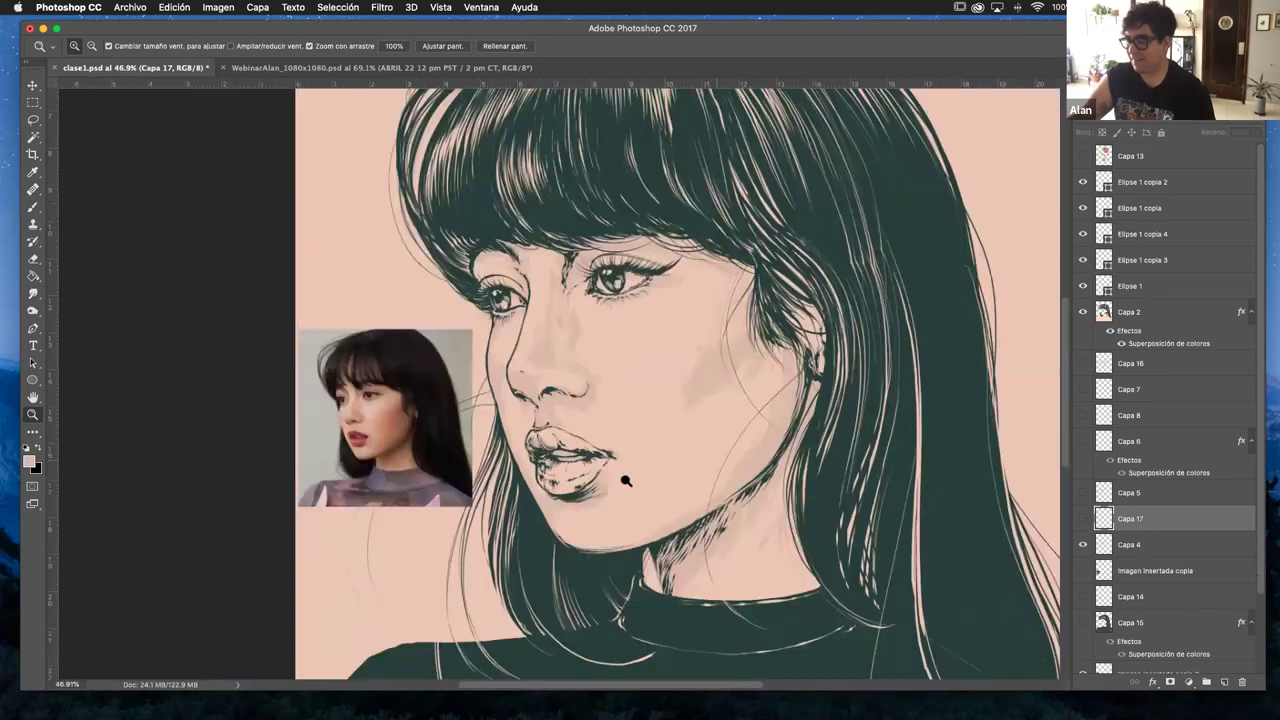
left_click_drag(648, 391, 648, 388)
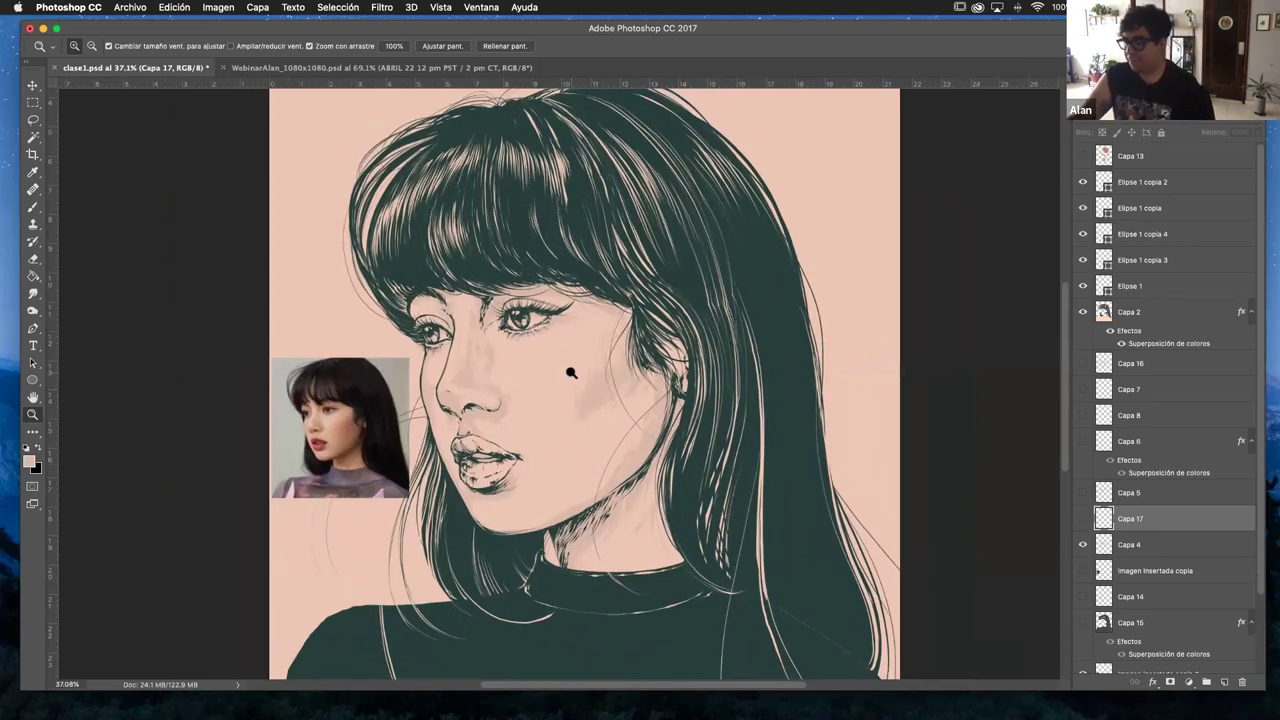
left_click_drag(505, 421, 481, 349)
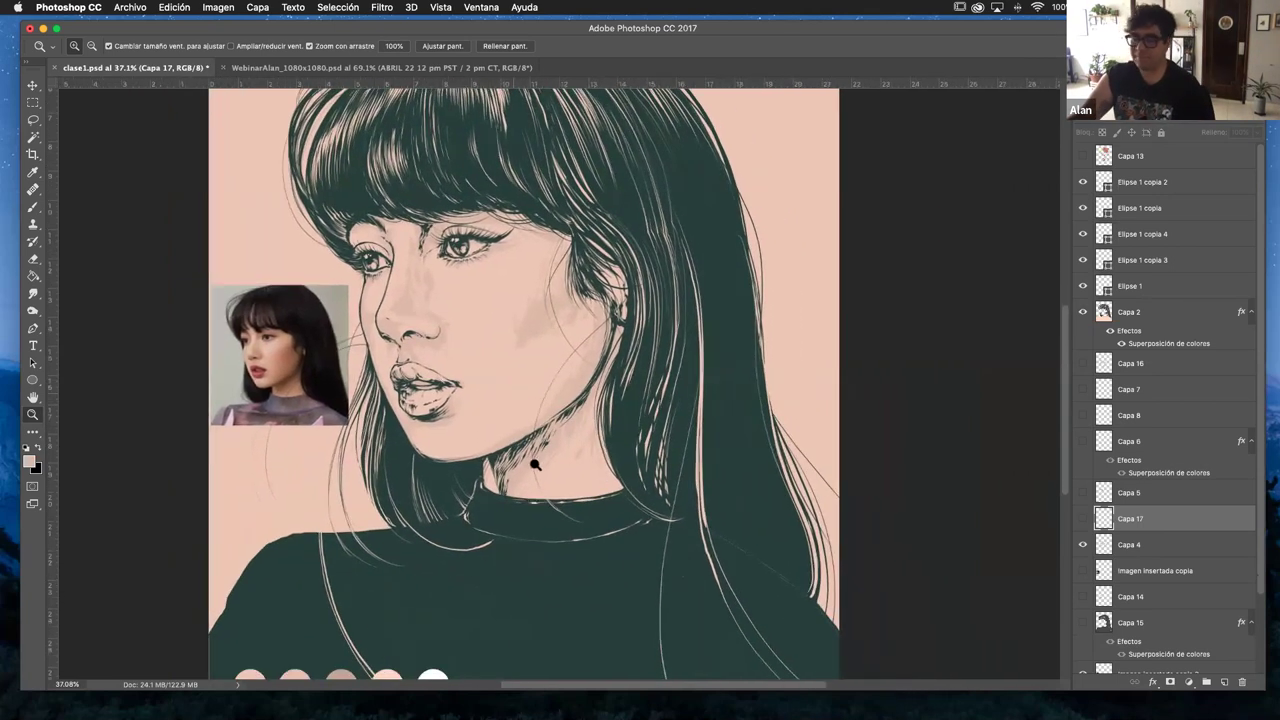
left_click_drag(468, 382, 484, 352)
left_click_drag(555, 411, 491, 294)
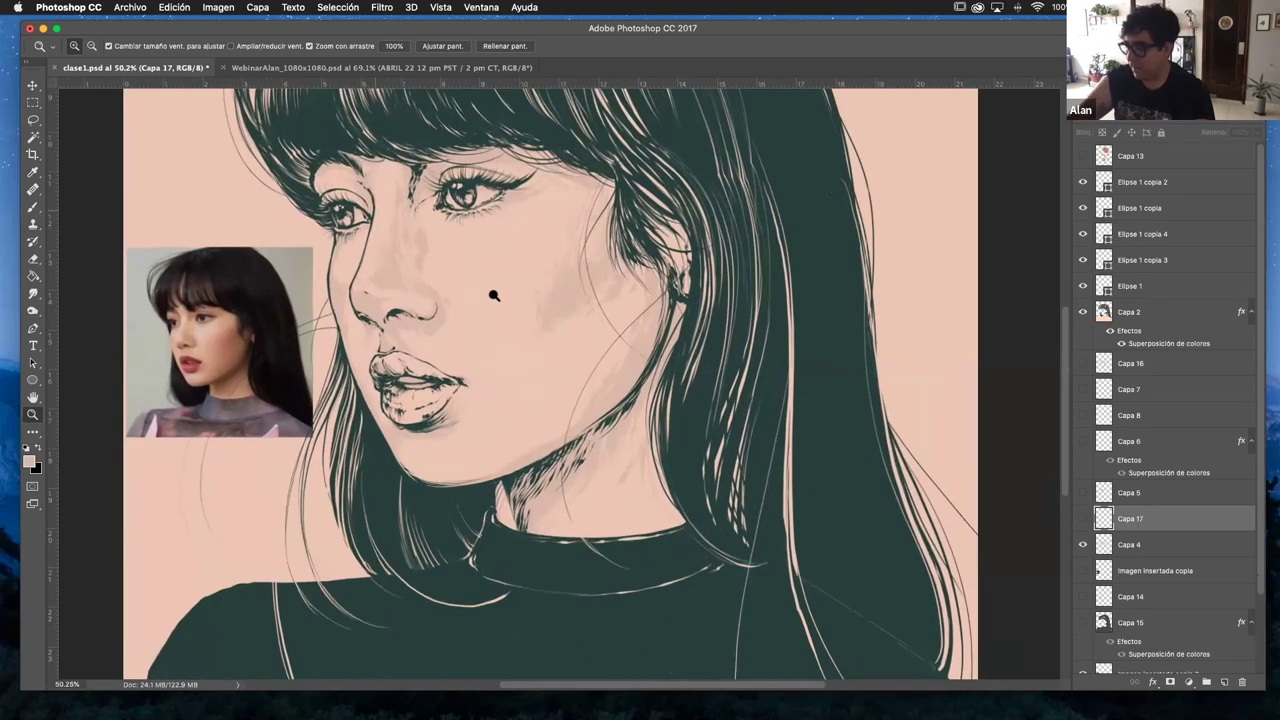
left_click(494, 296)
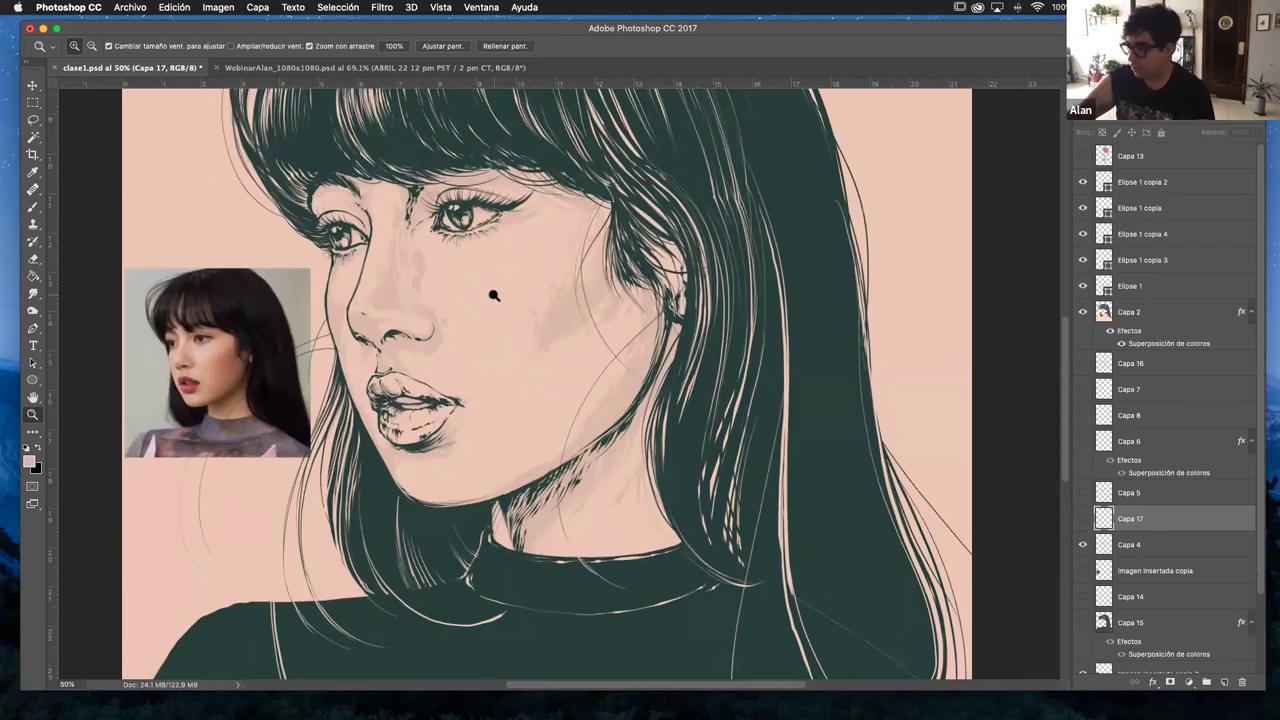
left_click(1082, 518)
left_click(1083, 520)
left_click(1084, 519)
left_click(1083, 520)
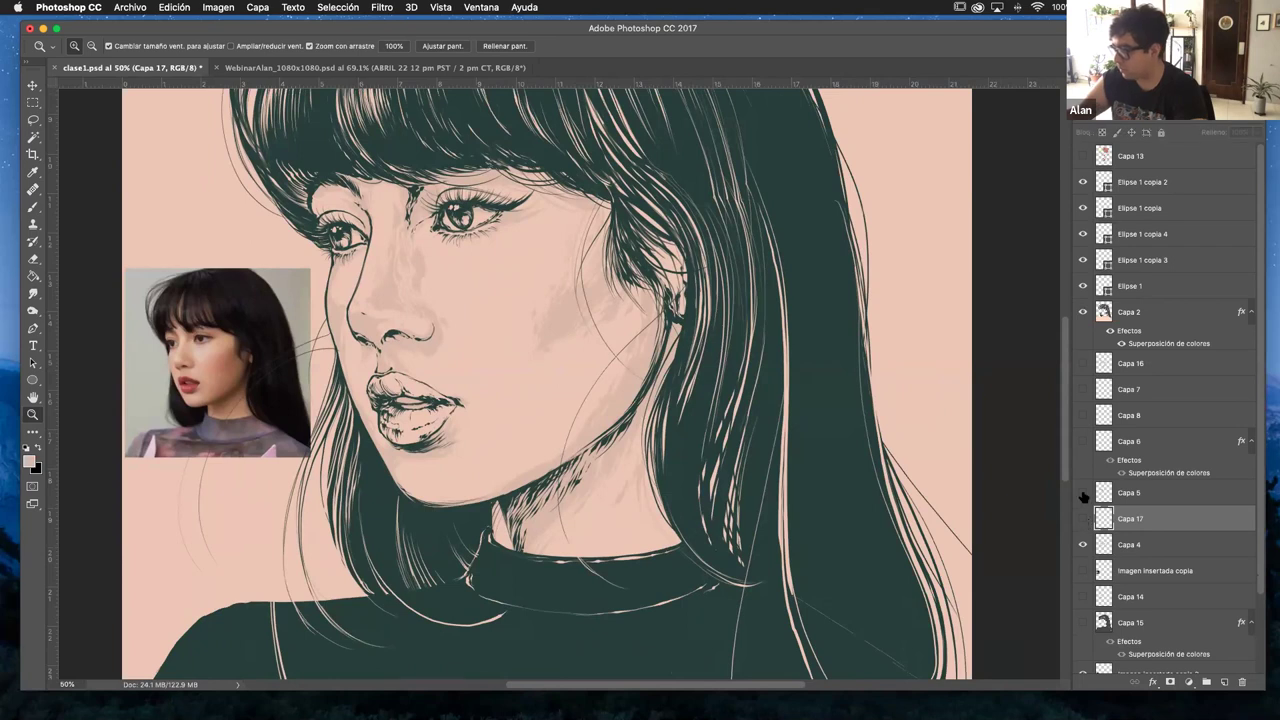
- Add a new layer directly above Capa 4 for another pass of shadow
left_click(1083, 494)
left_click(1083, 494)
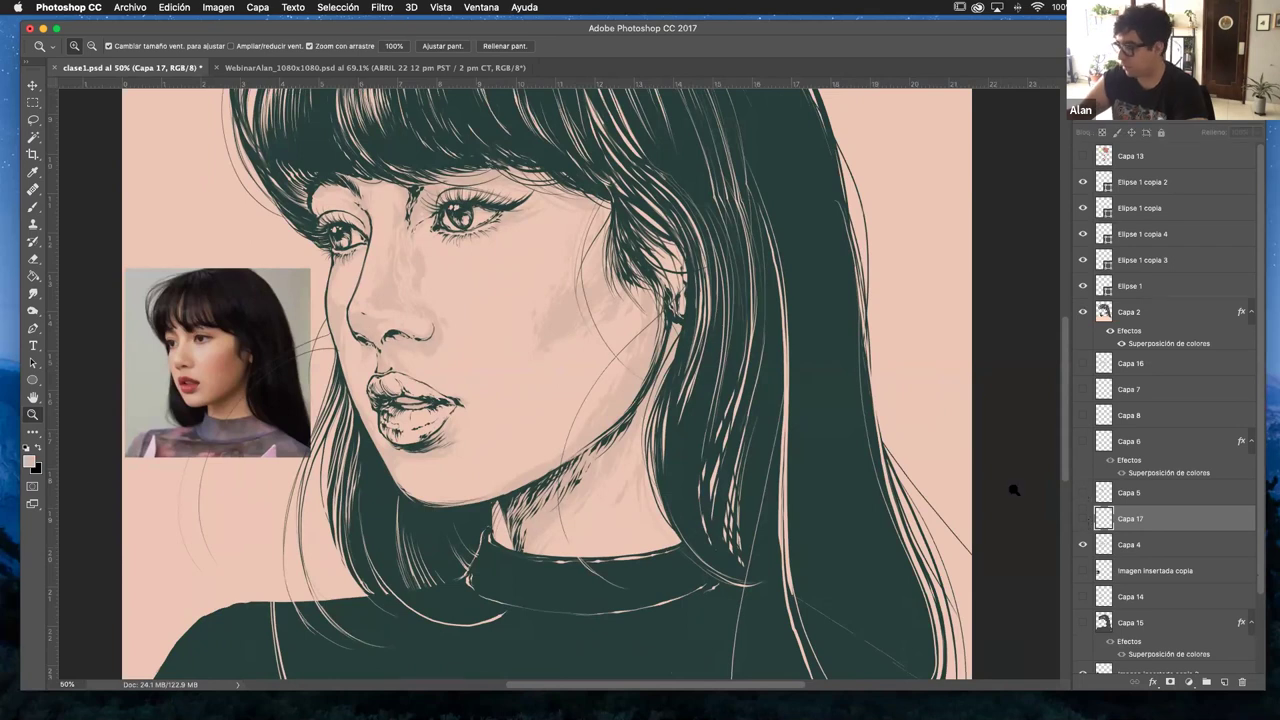
scroll(280, 556, "down", 3)
scroll(280, 556, "right", 1)
scroll(280, 556, "down", 5)
key("v")
left_click(280, 555)
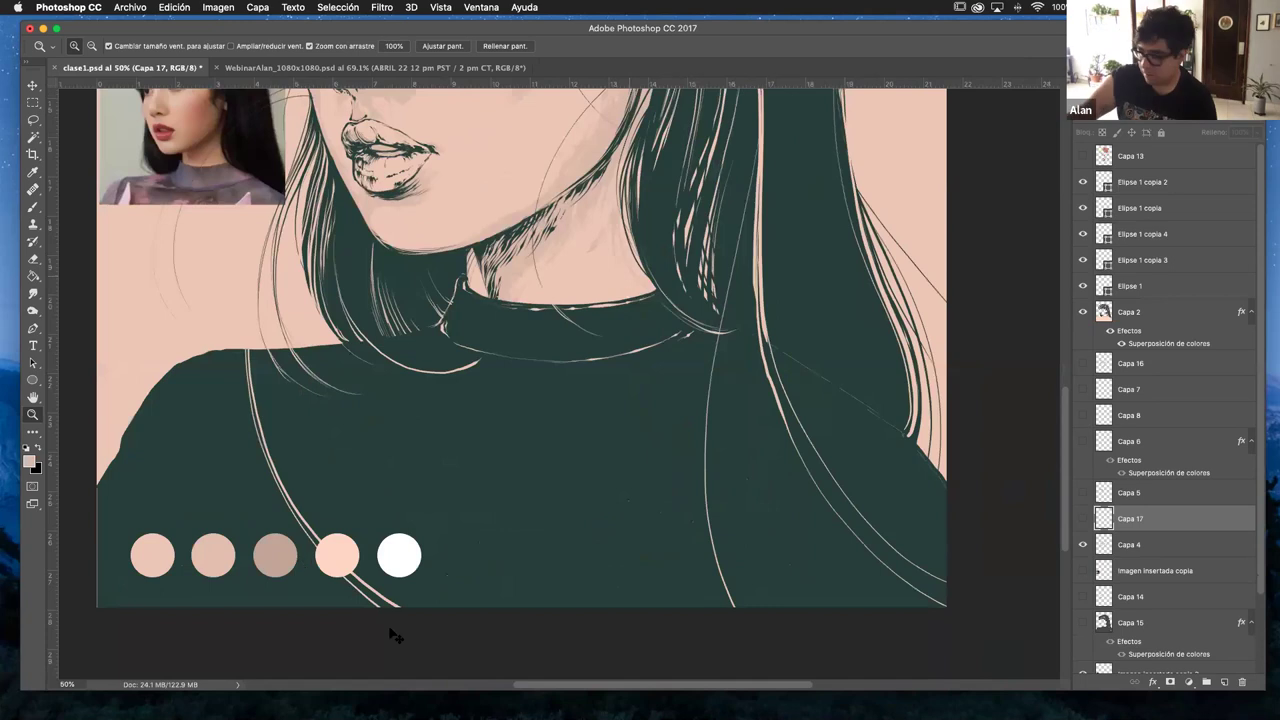
left_click(1140, 550)
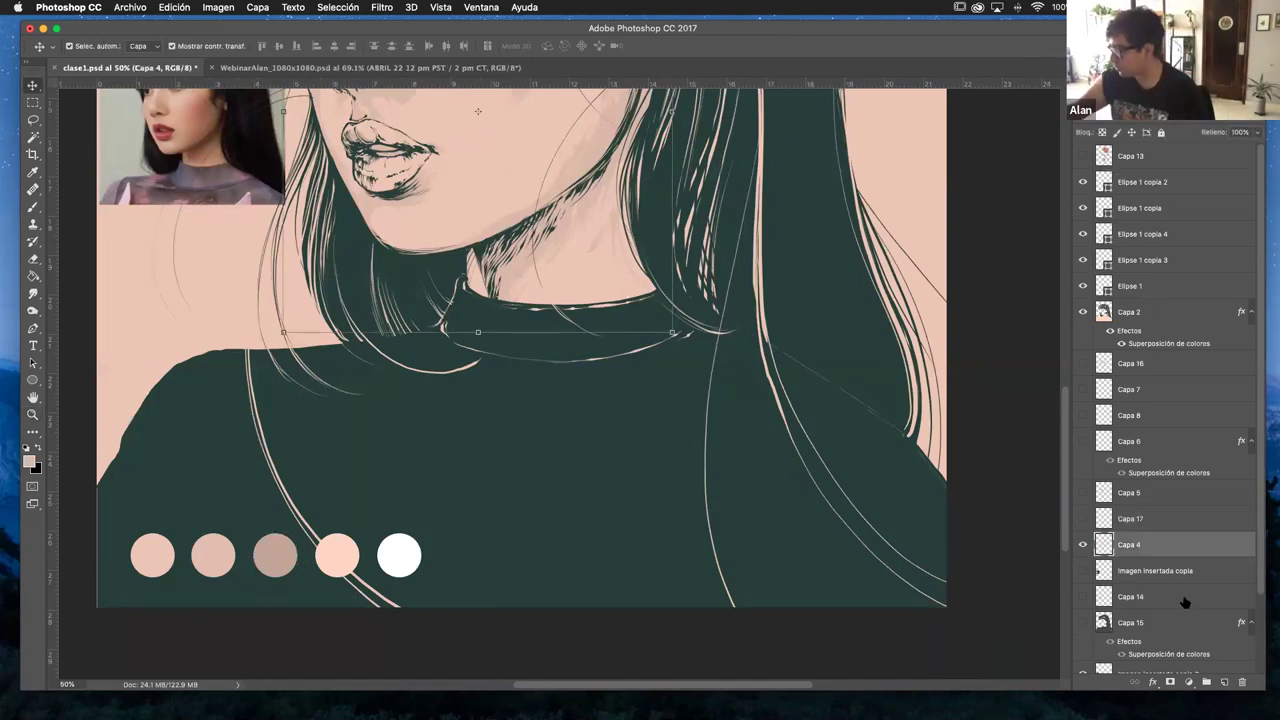
left_click(1224, 681)
left_click(32, 414)
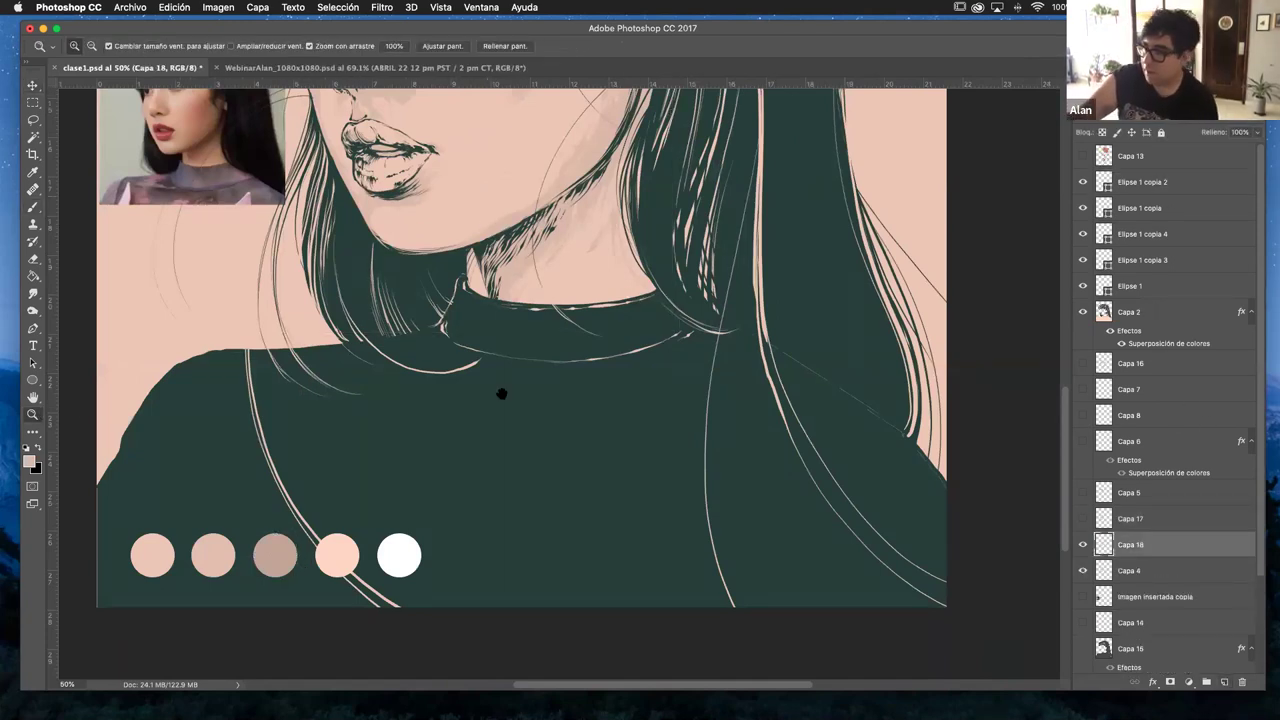
- Paint shadow along the jawline on the new layer, using the grey-brown tone sampled from the third palette swatch
scroll(500, 391, "up", 6)
scroll(583, 366, "right", 1)
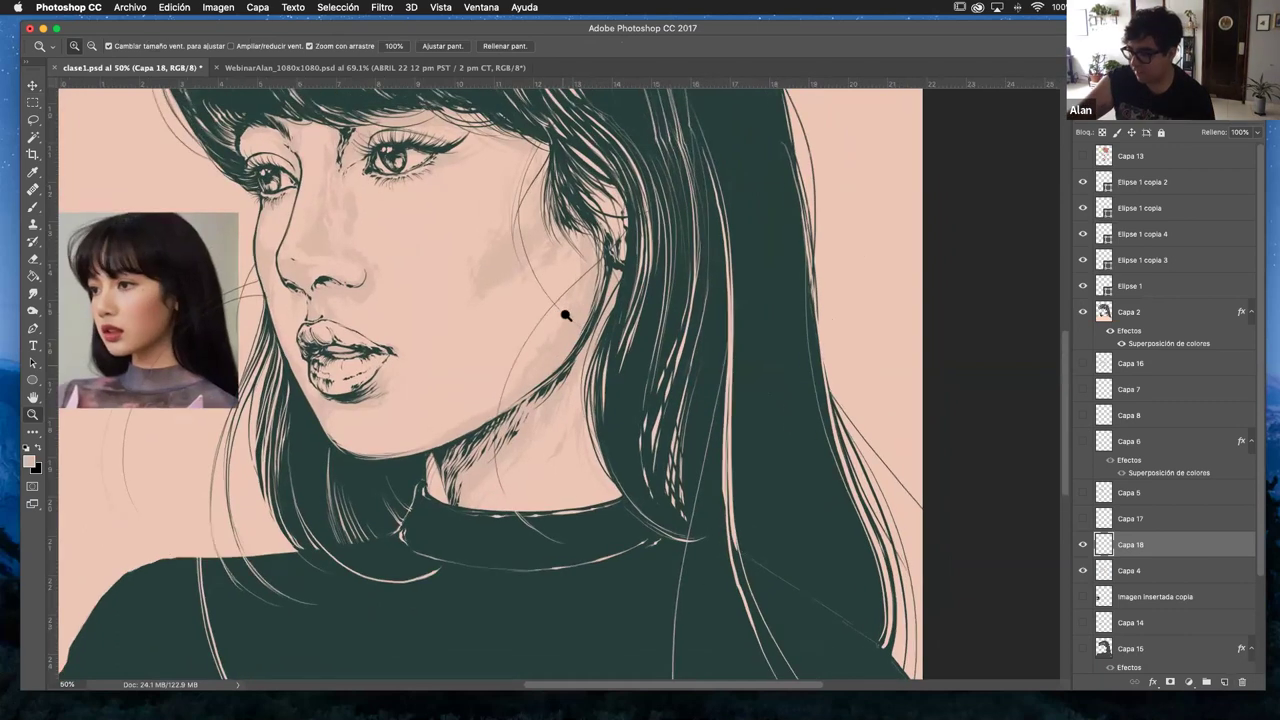
scroll(520, 321, "up", 2)
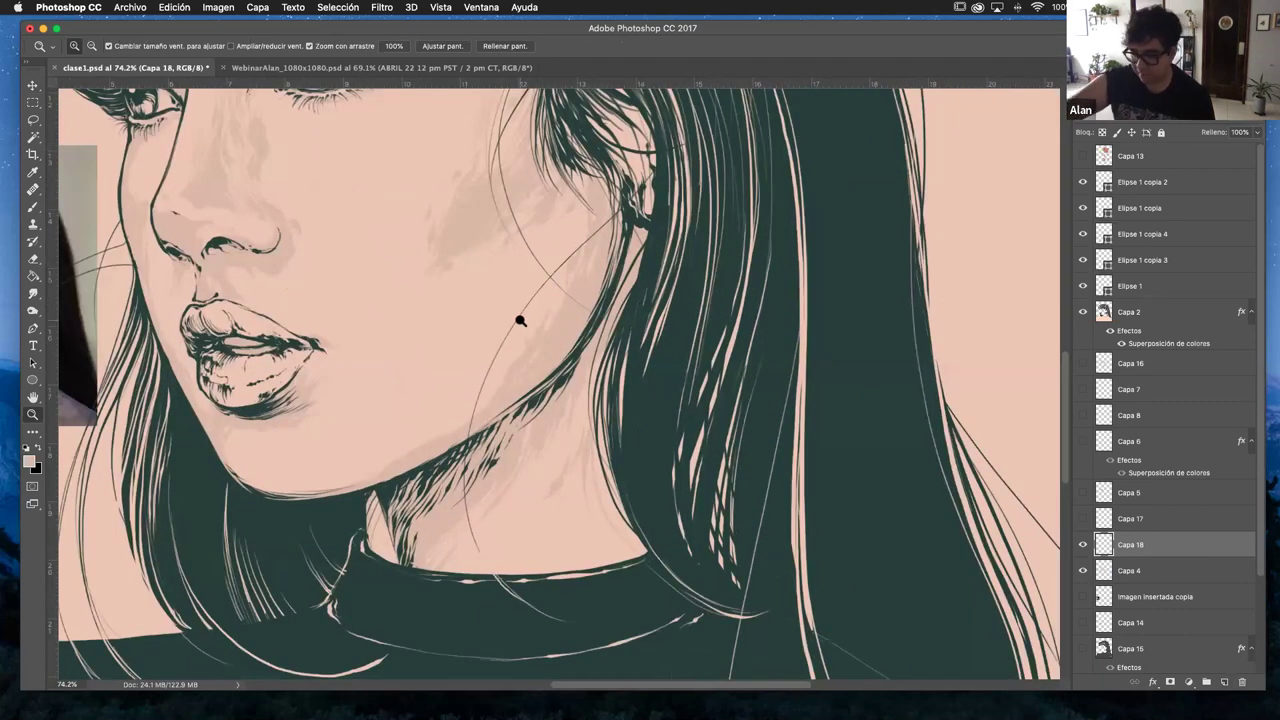
key("b")
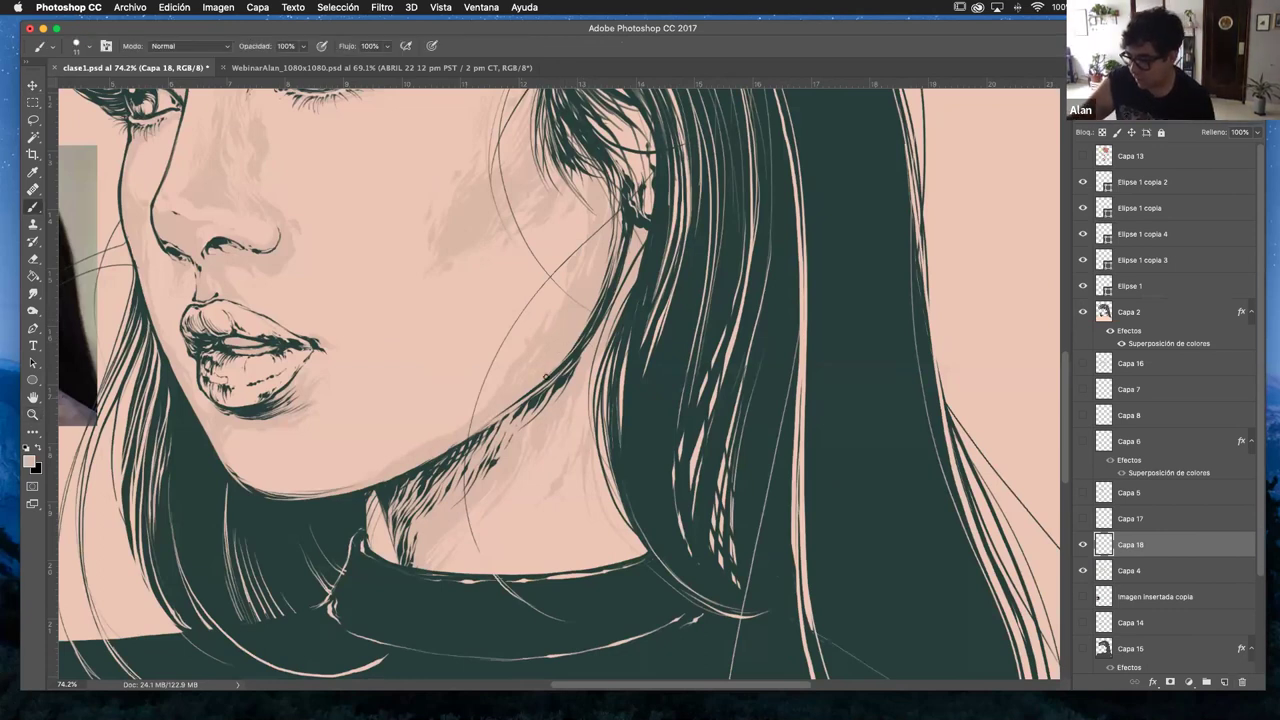
key("super+z")
left_click_drag(534, 294, 616, 150)
scroll(388, 331, "down", 8)
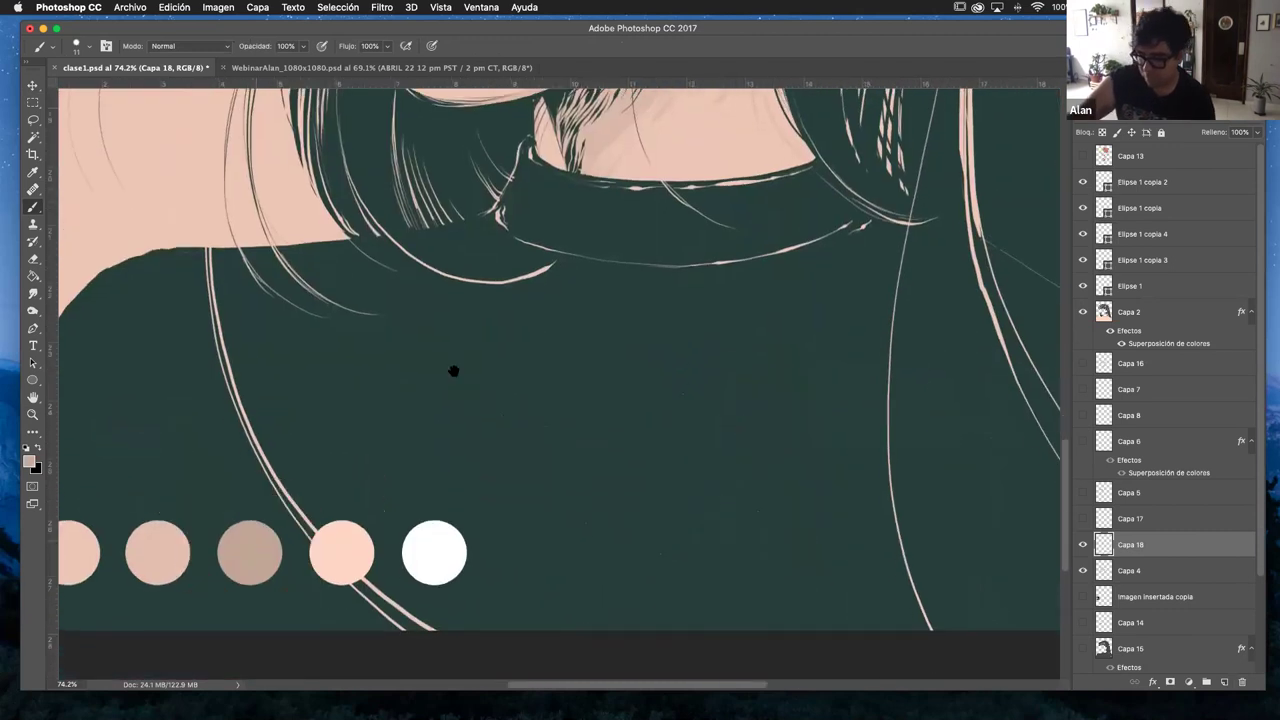
scroll(451, 371, "left", 3)
scroll(388, 583, "up", 10)
scroll(450, 520, "right", 2)
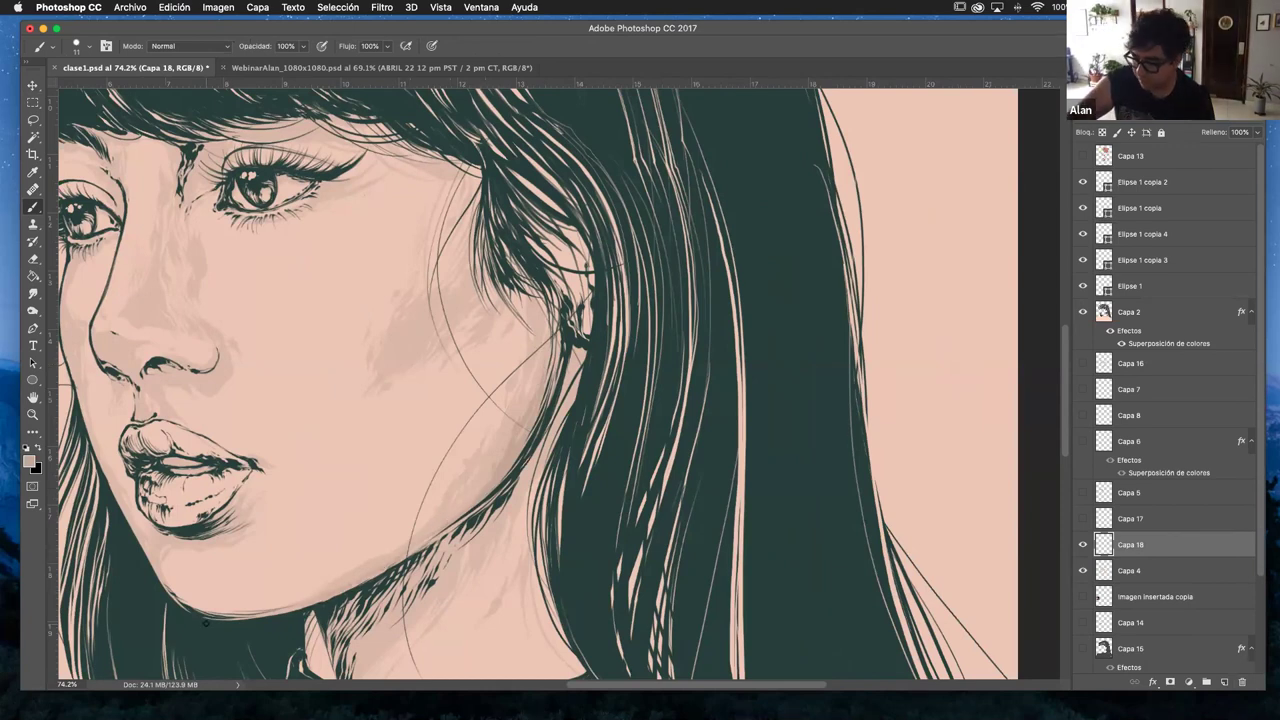
- Extend the grey-brown shading beside the mouth, across the cheek and along the lower jaw
left_click_drag(504, 368, 639, 353)
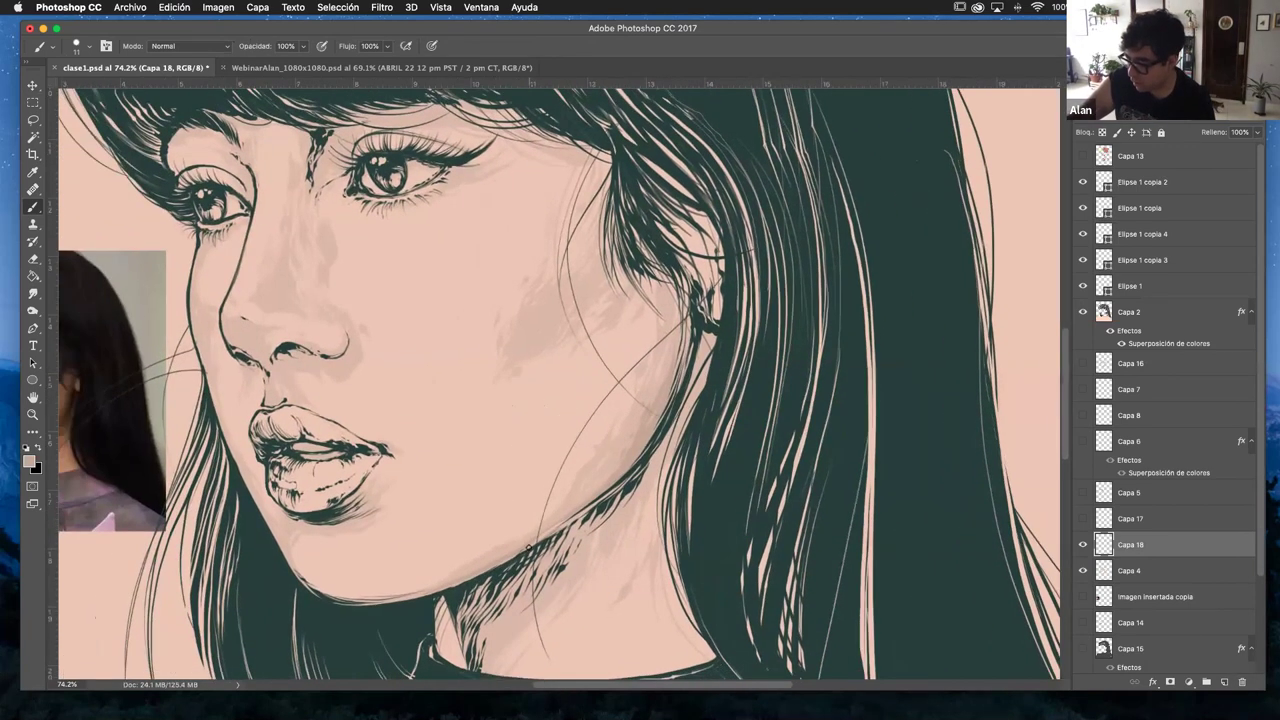
left_click_drag(354, 401, 355, 432)
left_click_drag(523, 377, 531, 446)
left_click_drag(517, 354, 681, 307)
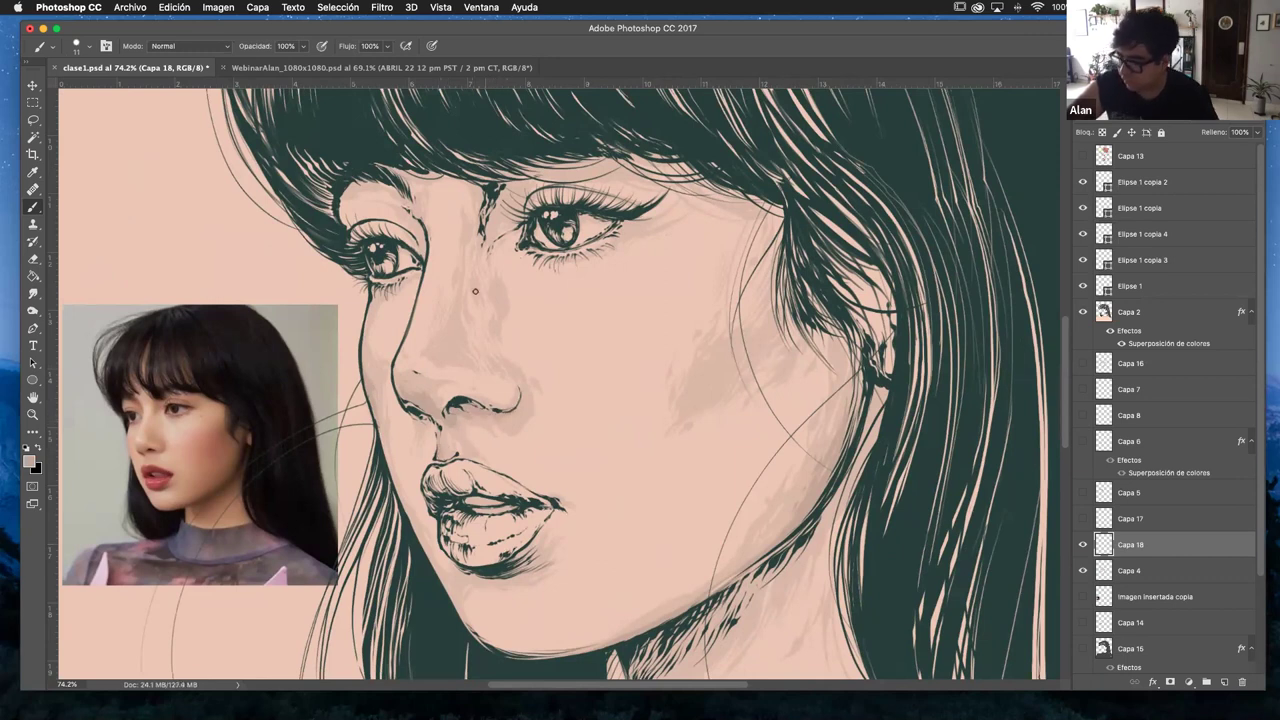
- Shade the inner eye socket and the lid beneath the far brow, and check the whole face against the reference photo
mouse_move(531, 189)
left_mouse_down()
mouse_move(521, 212)
mouse_move(506, 203)
mouse_move(490, 217)
mouse_move(508, 217)
left_mouse_up()
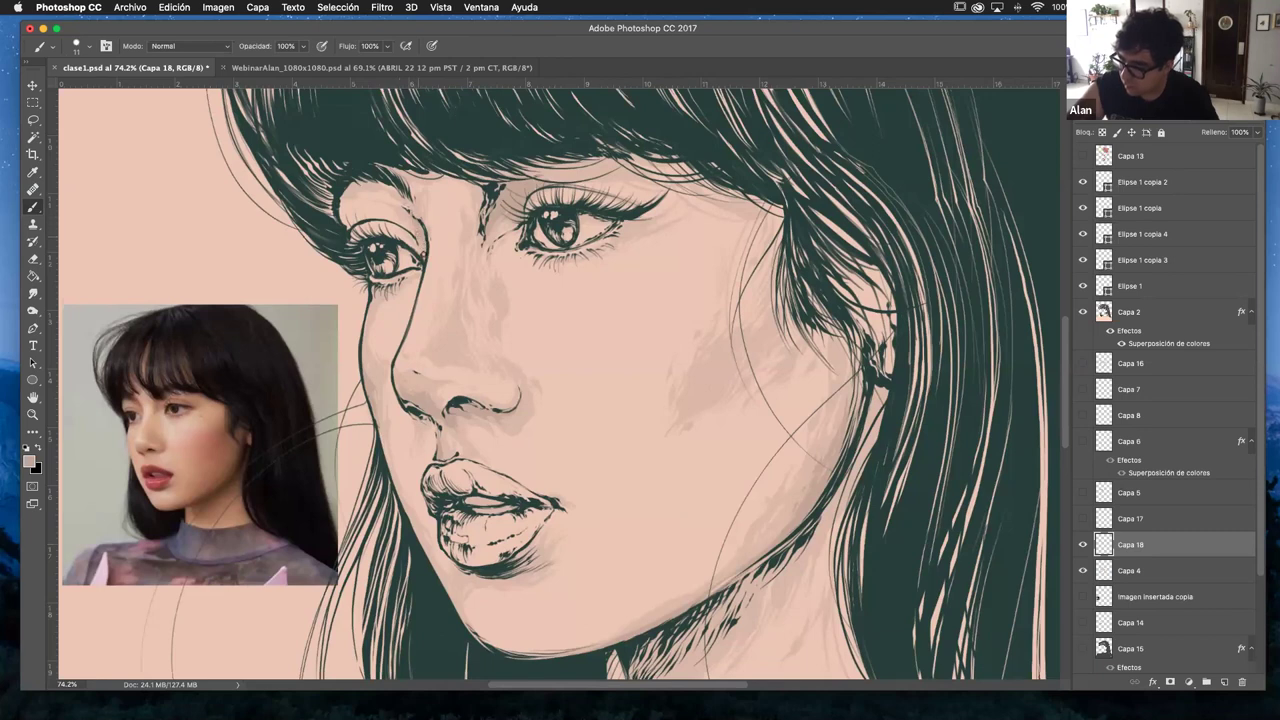
left_click_drag(406, 212, 385, 195)
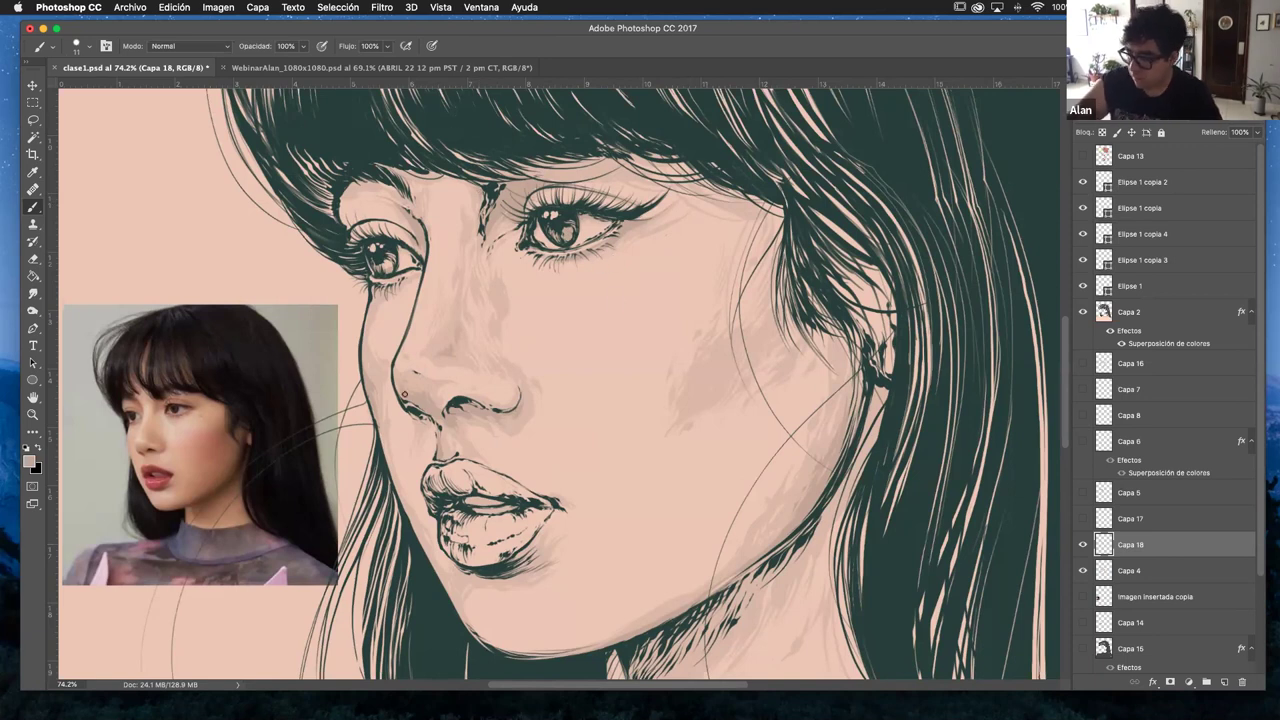
left_click_drag(476, 498, 406, 392)
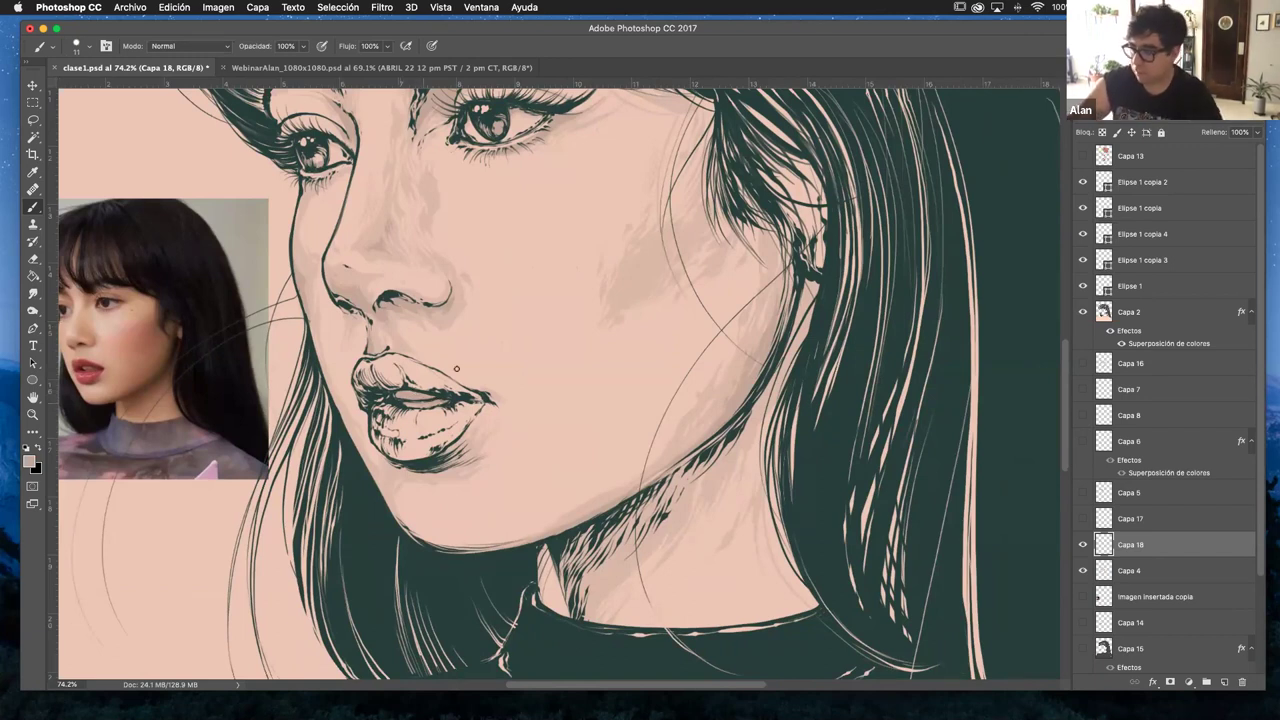
left_click(33, 414)
mouse_move(601, 412)
left_mouse_down()
mouse_move(574, 407)
mouse_move(575, 383)
left_mouse_up()
left_click_drag(706, 343, 601, 389)
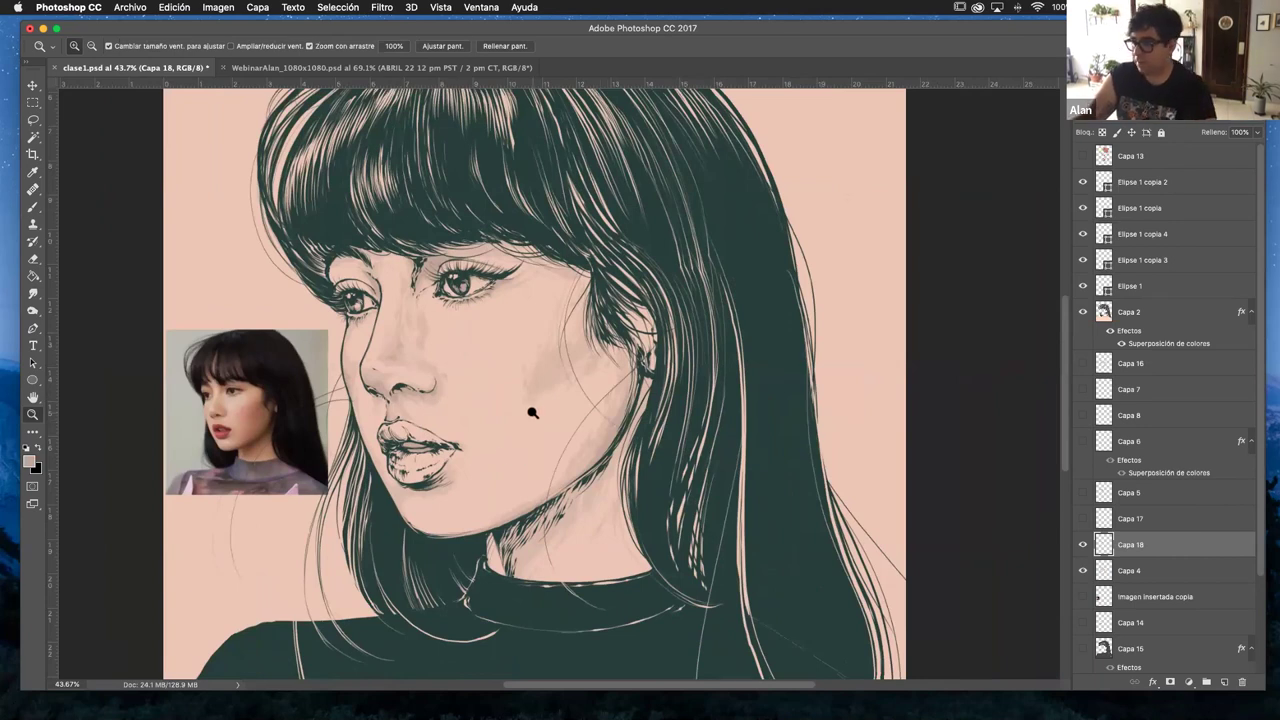
- Shift the light peach and white swatches along the row and duplicate the grey-brown swatch into the gap
key("b")
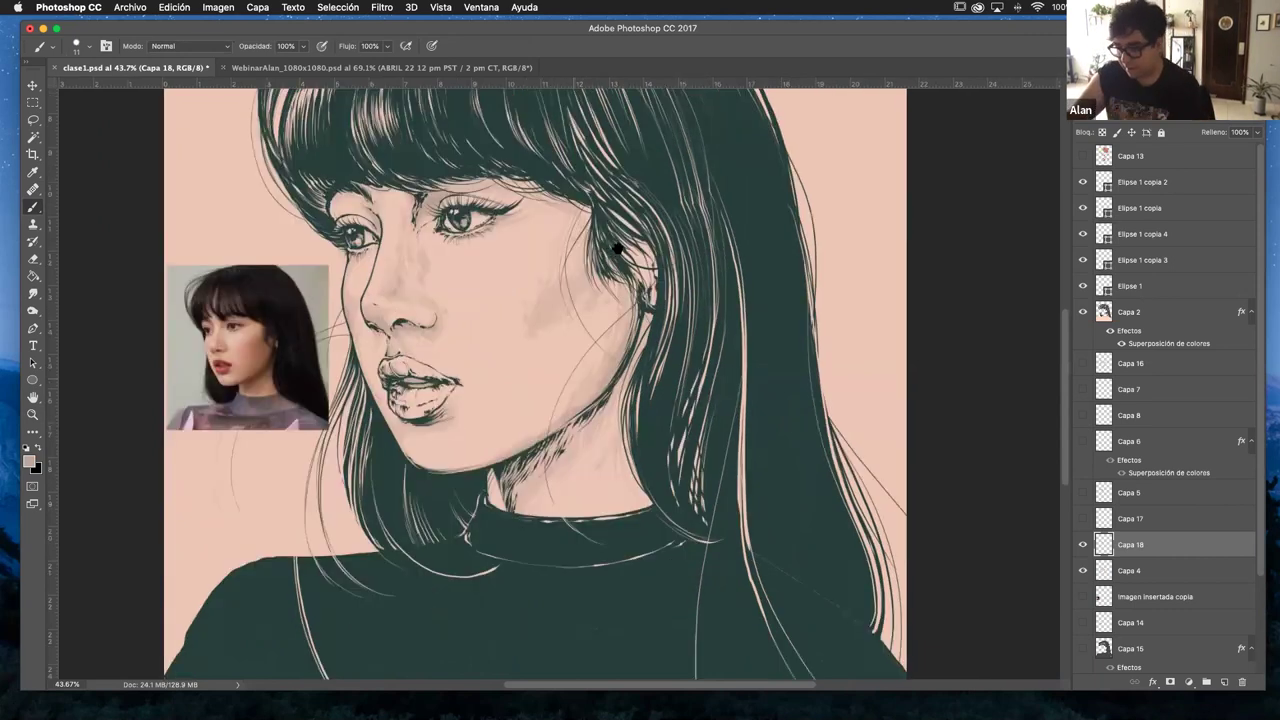
scroll(594, 341, "down", 5)
key("v")
left_click(478, 562)
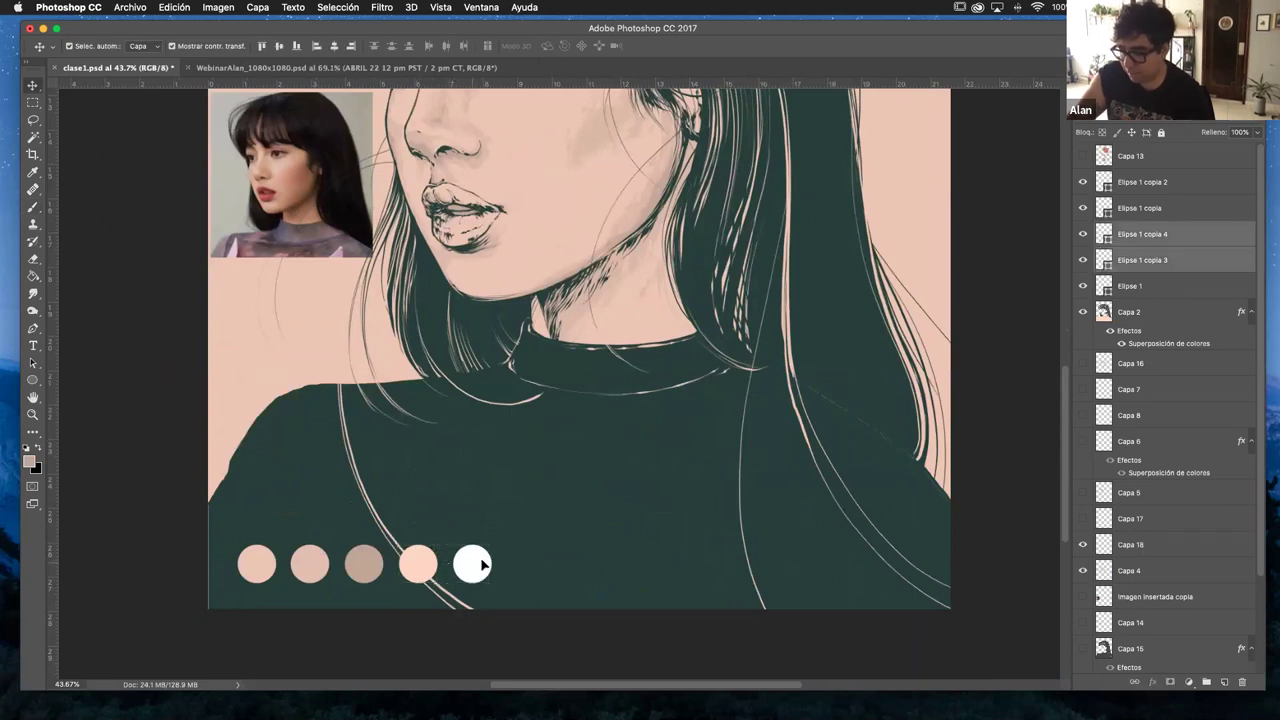
left_click_drag(484, 557, 529, 557)
left_click(376, 566)
left_click_drag(366, 562, 414, 562)
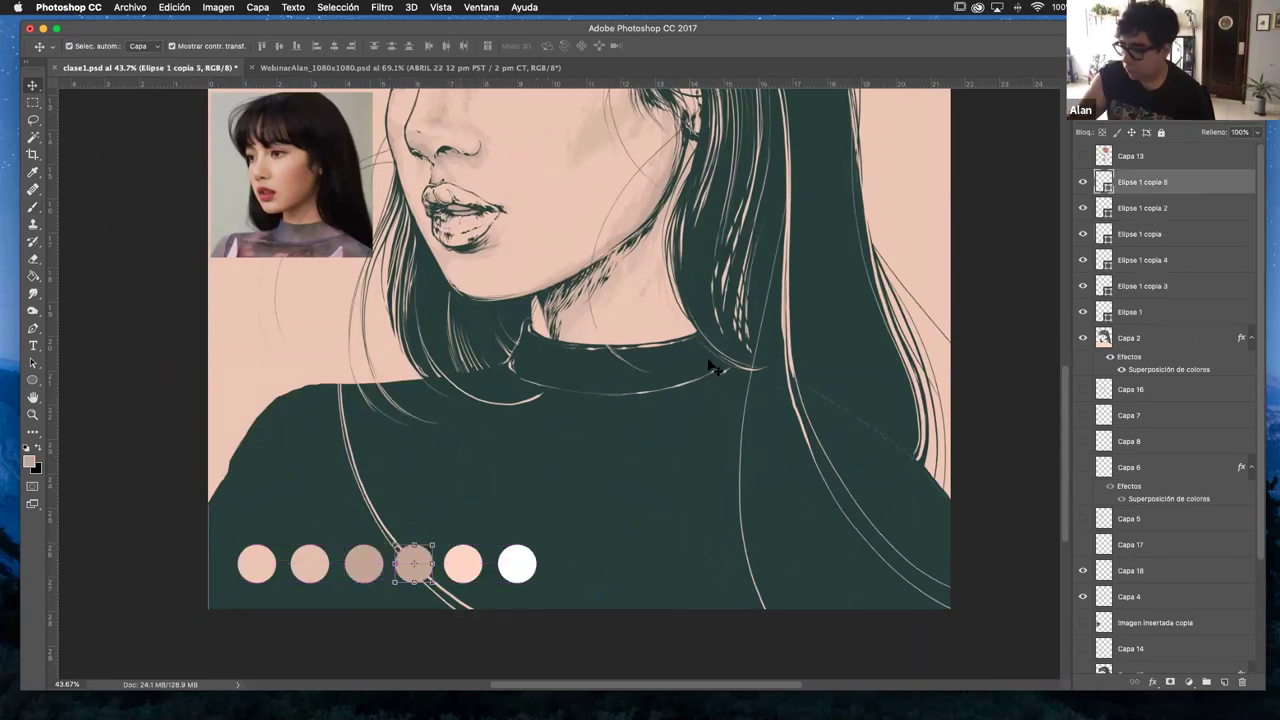
- Set the duplicated swatch's fill colour to the darker brown a28f82
double_click(1104, 182)
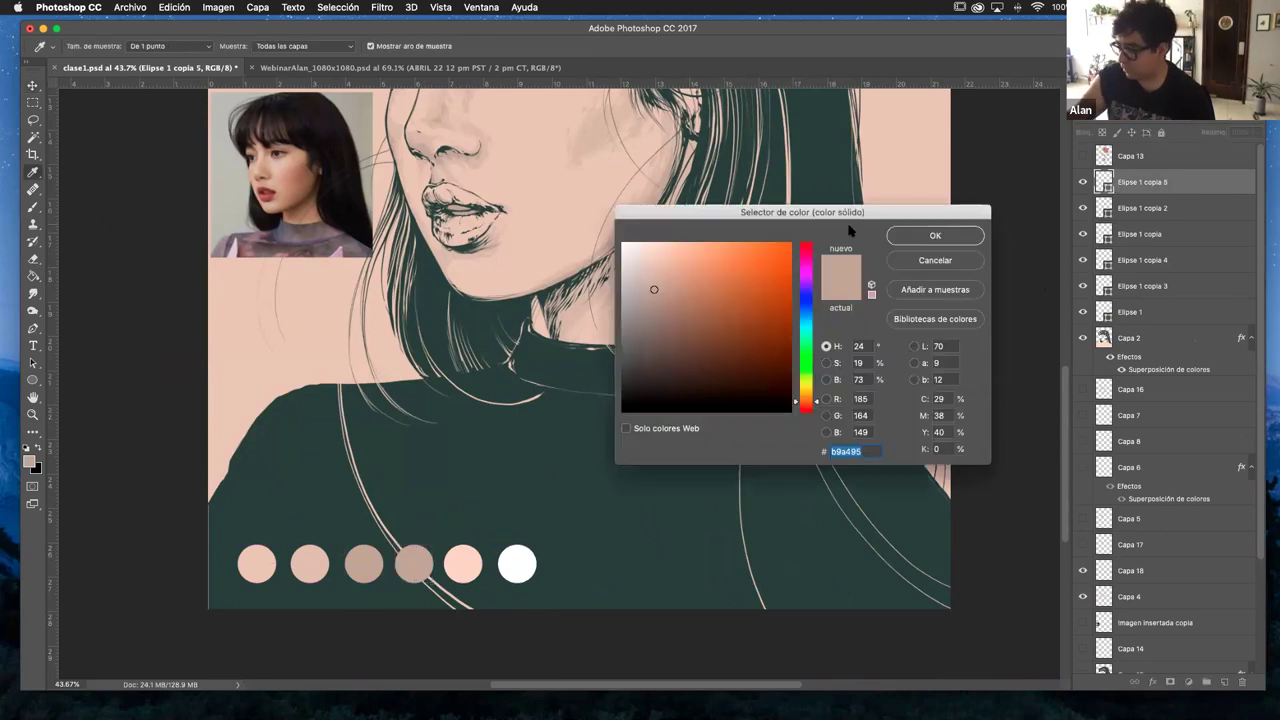
left_click_drag(654, 290, 654, 304)
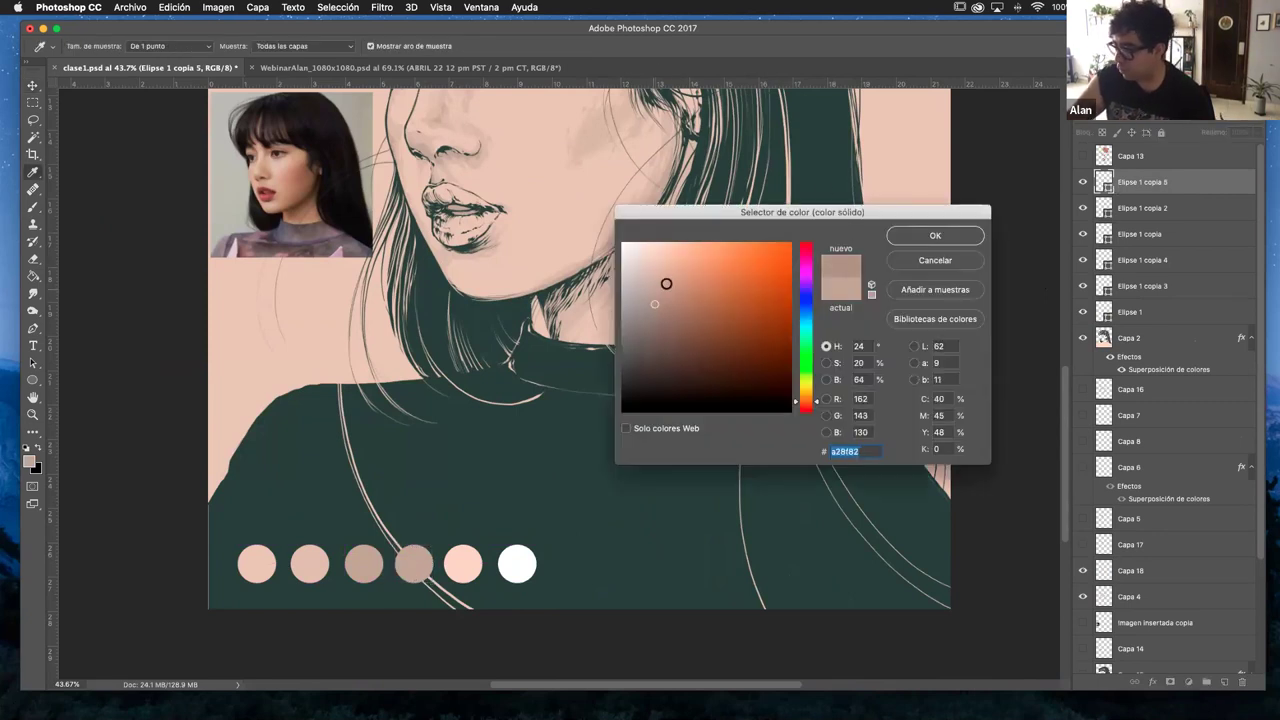
left_click(932, 238)
- Add a new layer above Capa 18 and sample the darkest brown swatch as the brush colour
left_click(1150, 578)
left_click(1224, 681)
scroll(606, 280, "up", 3)
scroll(606, 280, "right", 2)
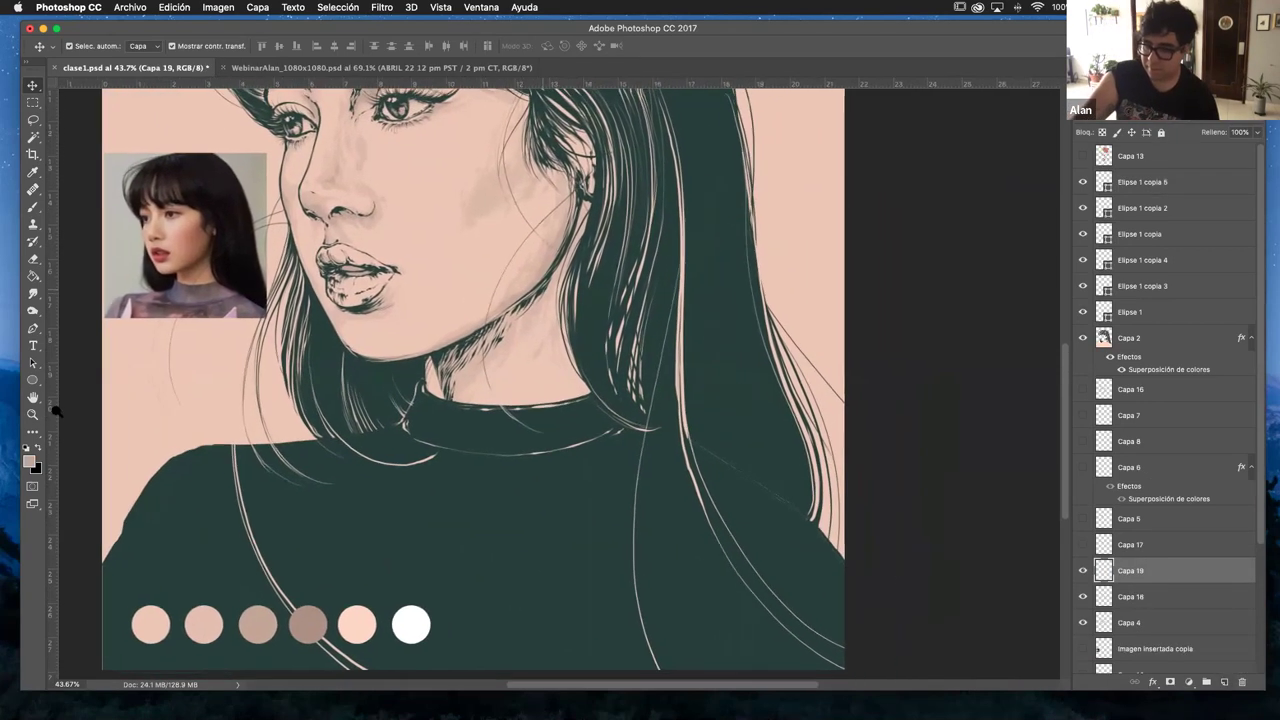
left_click(33, 414)
left_click_drag(493, 261, 550, 262)
left_click_drag(634, 398, 584, 413)
left_click_drag(410, 230, 434, 231)
mouse_move(410, 230)
left_mouse_down()
mouse_move(520, 334)
mouse_move(635, 415)
left_mouse_up()
key("b")
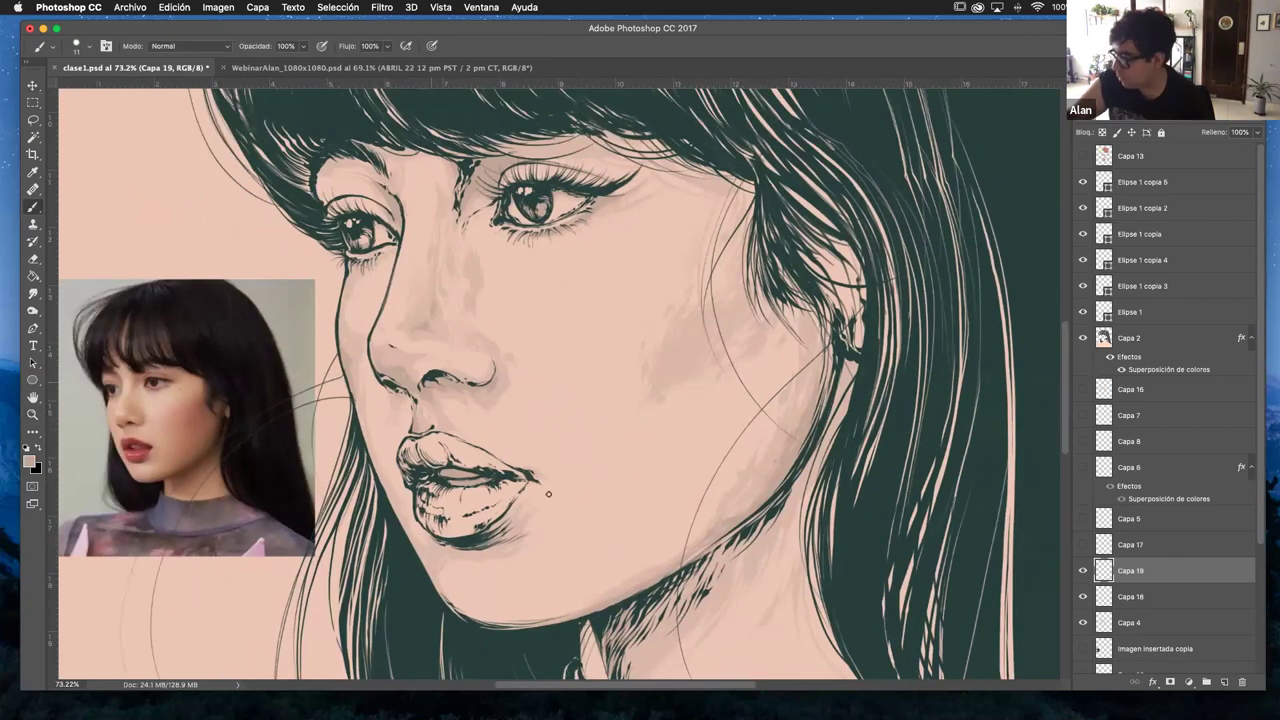
scroll(434, 480, "down", 15)
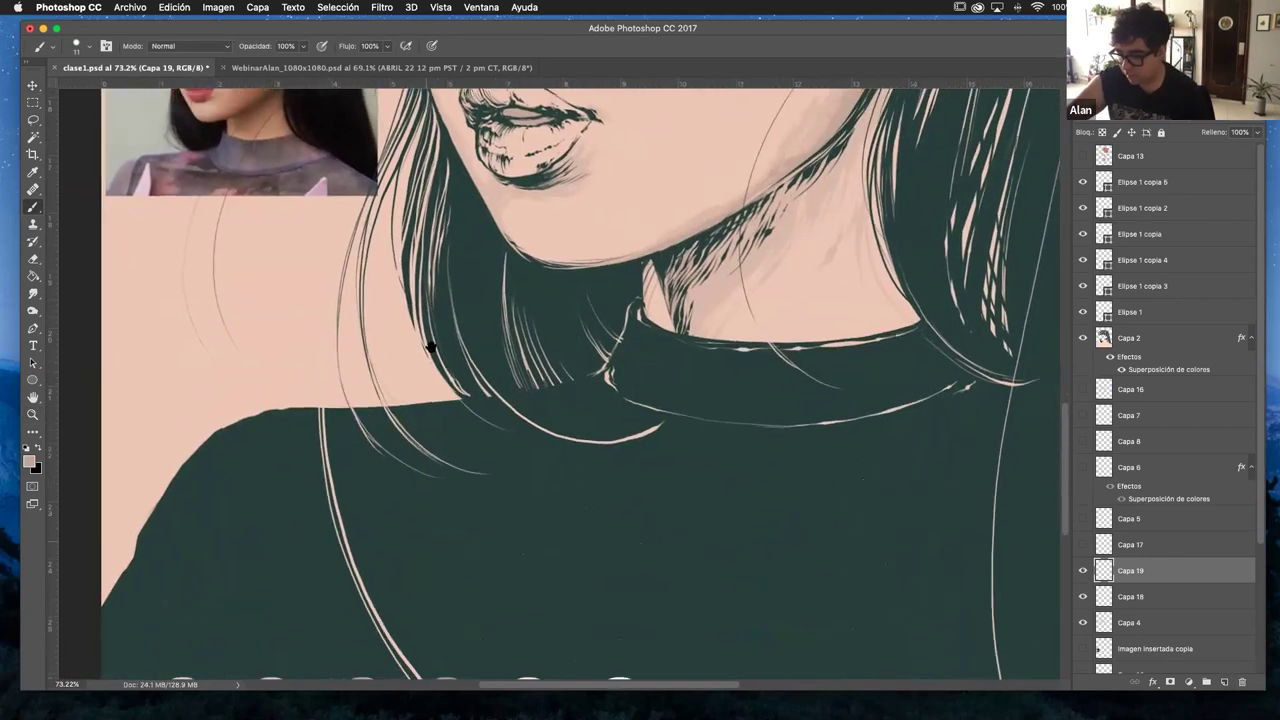
left_click(448, 464, "alt")
scroll(540, 323, "up", 10)
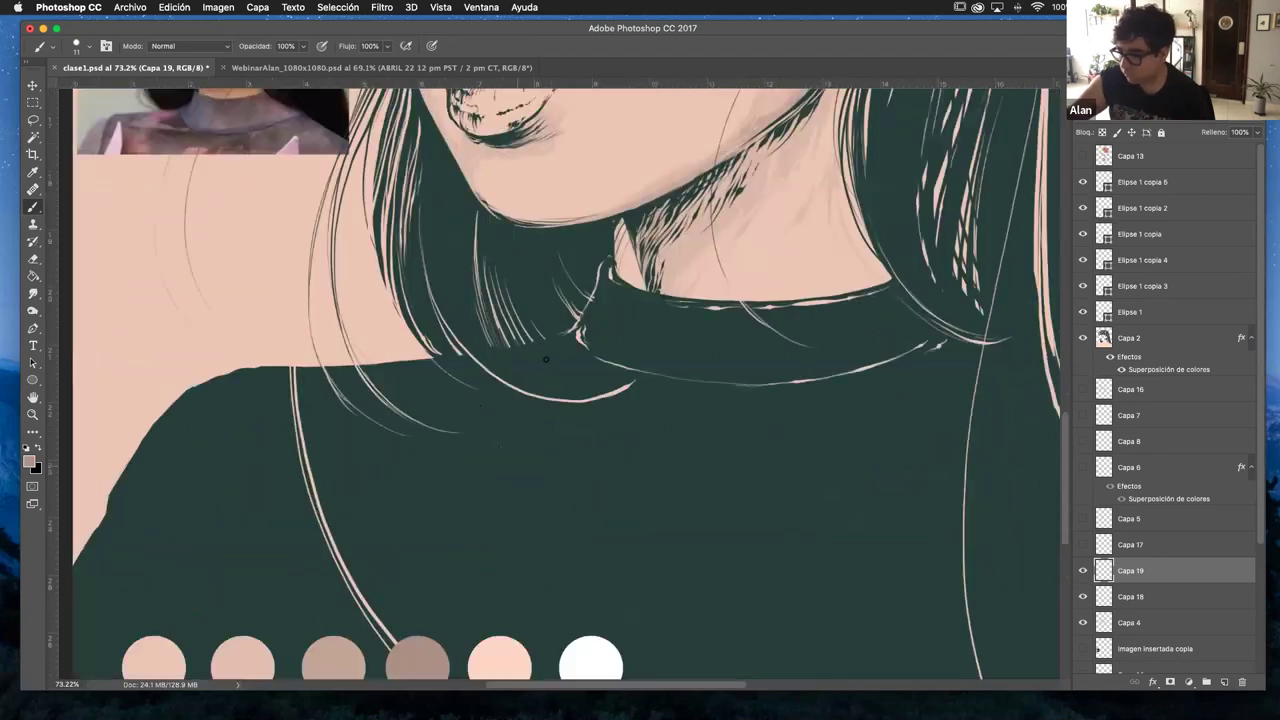
scroll(525, 334, "up", 4)
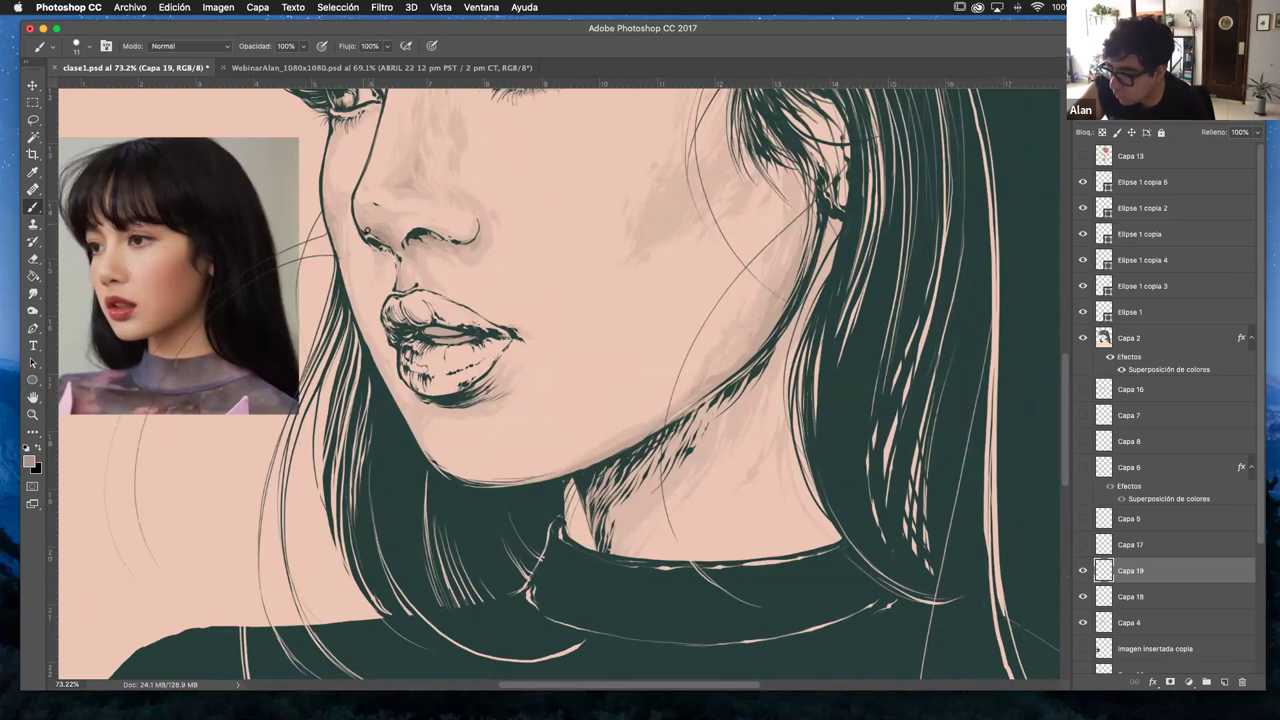
- Paint the darker shadow under the nose tip and around the nostrils with the 8 px round brush
key("z")
mouse_move(407, 212)
left_mouse_down()
mouse_move(465, 227)
mouse_move(660, 411)
mouse_move(815, 491)
left_mouse_up()
key("b")
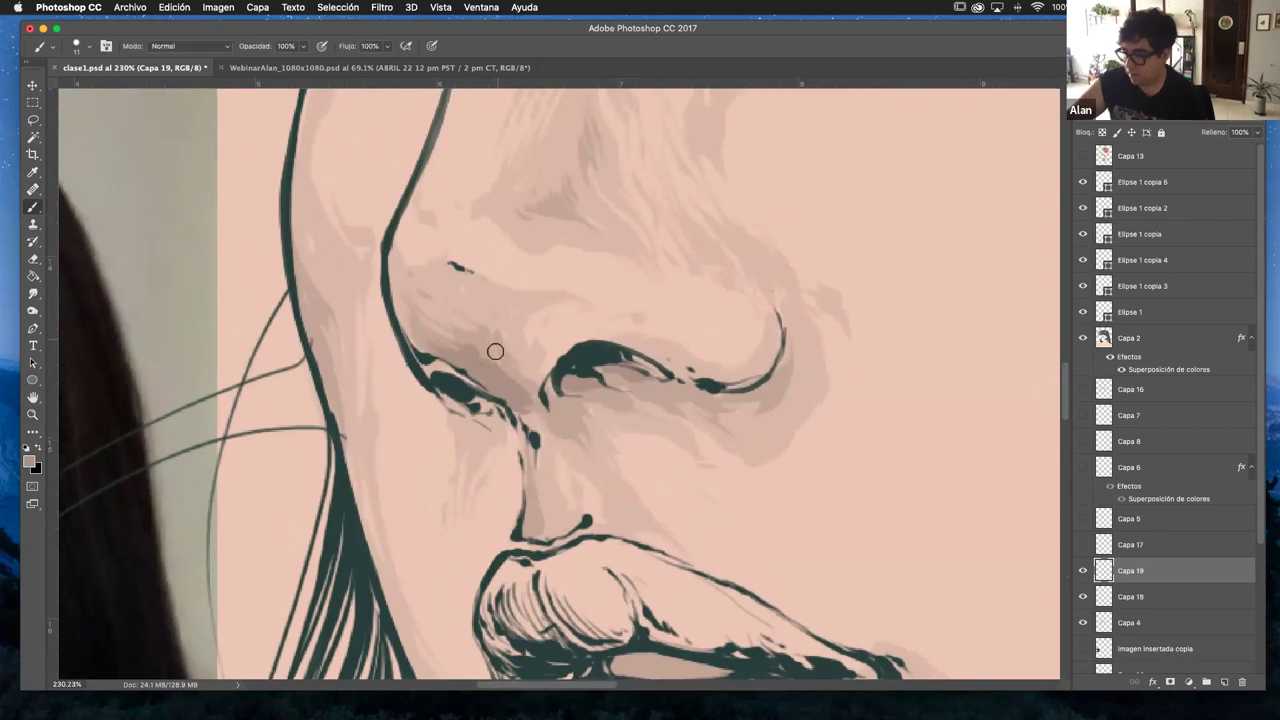
right_click(551, 317)
left_click(641, 431)
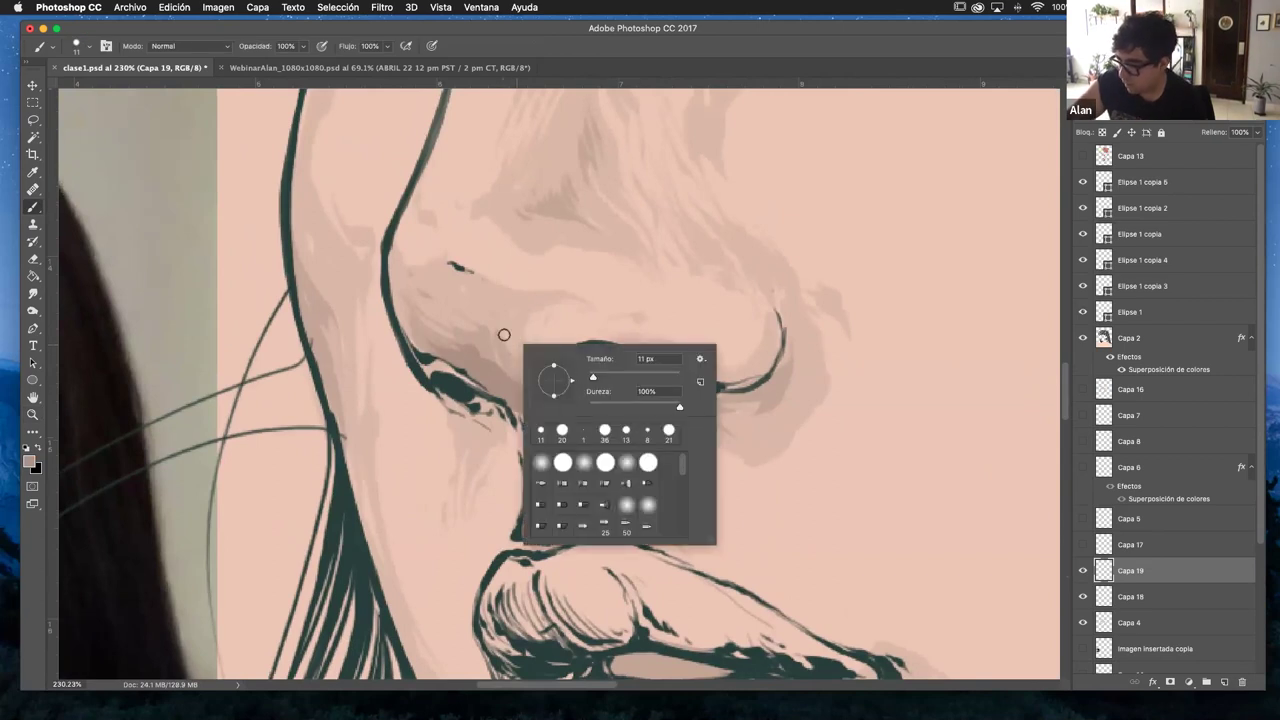
left_click(478, 347)
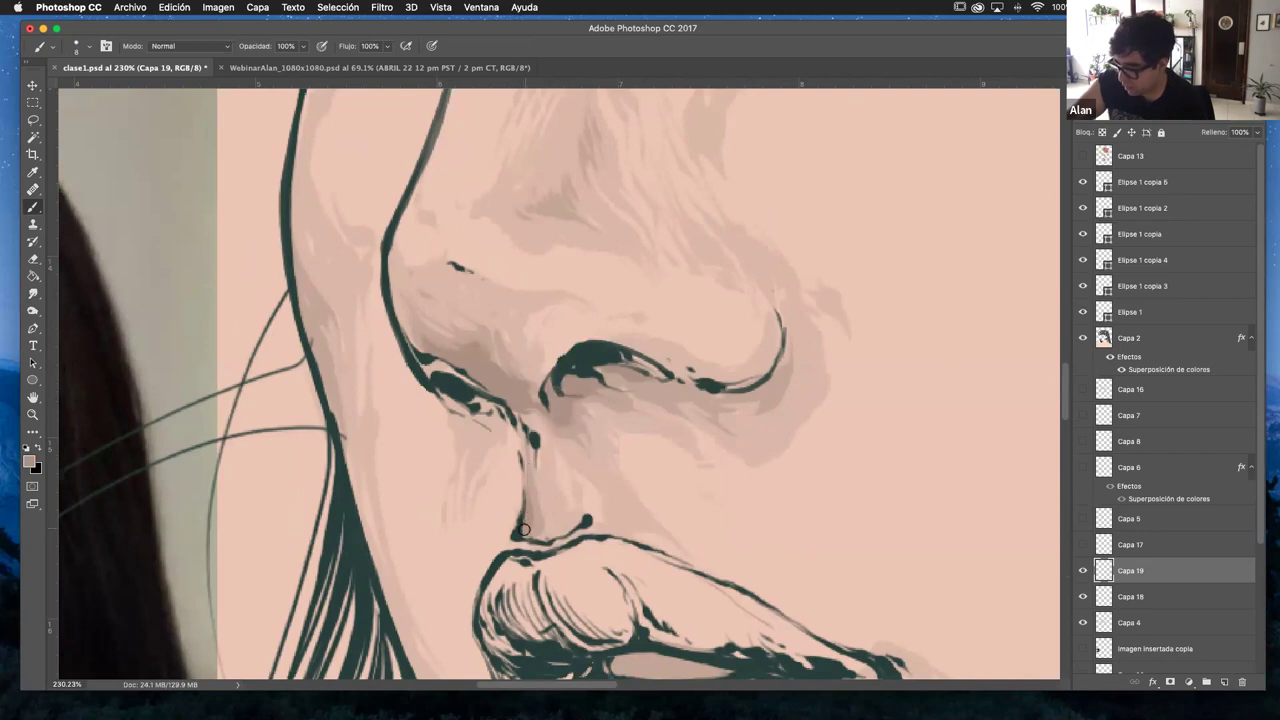
left_click_drag(450, 210, 345, 92)
mouse_move(381, 398)
left_mouse_down()
mouse_move(461, 410)
mouse_move(448, 397)
mouse_move(449, 432)
mouse_move(525, 419)
left_mouse_up()
- Darken the inner socket of the near eye, between the brow and the upper lashes
key("z")
mouse_move(585, 261)
left_mouse_down()
mouse_move(551, 266)
mouse_move(549, 434)
mouse_move(495, 665)
left_mouse_up()
left_click_drag(608, 104, 568, 281)
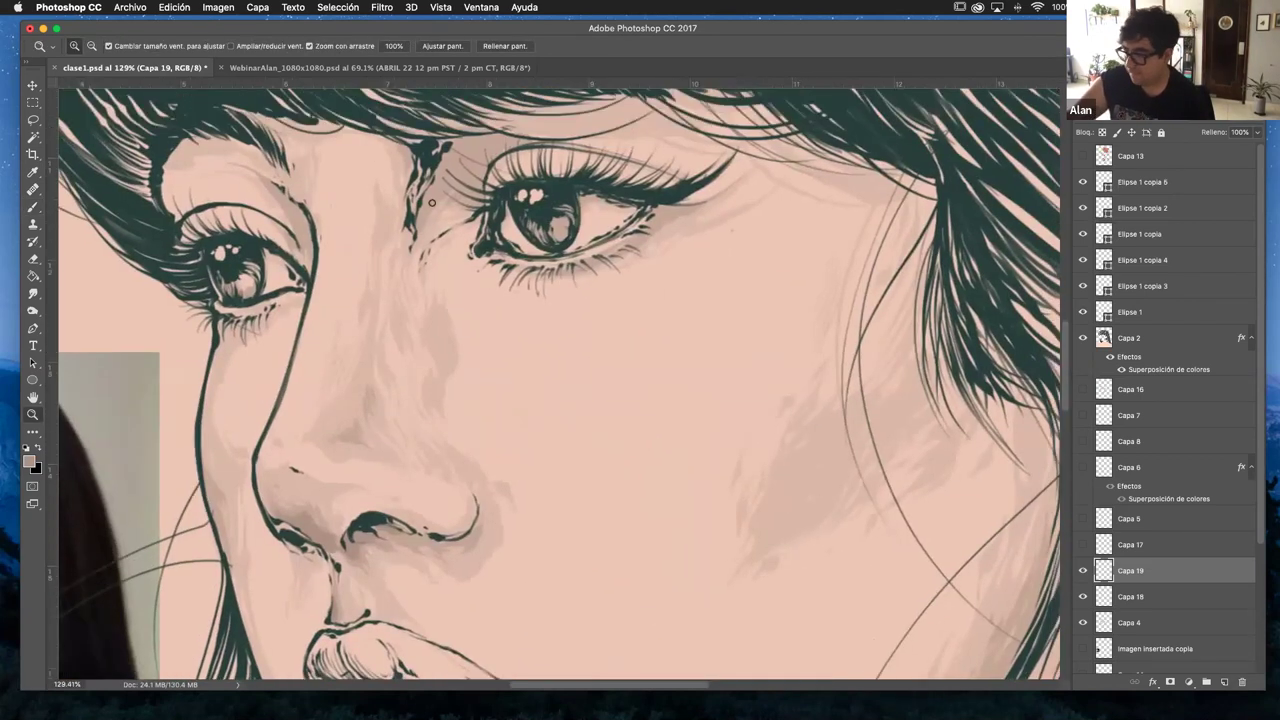
key("b")
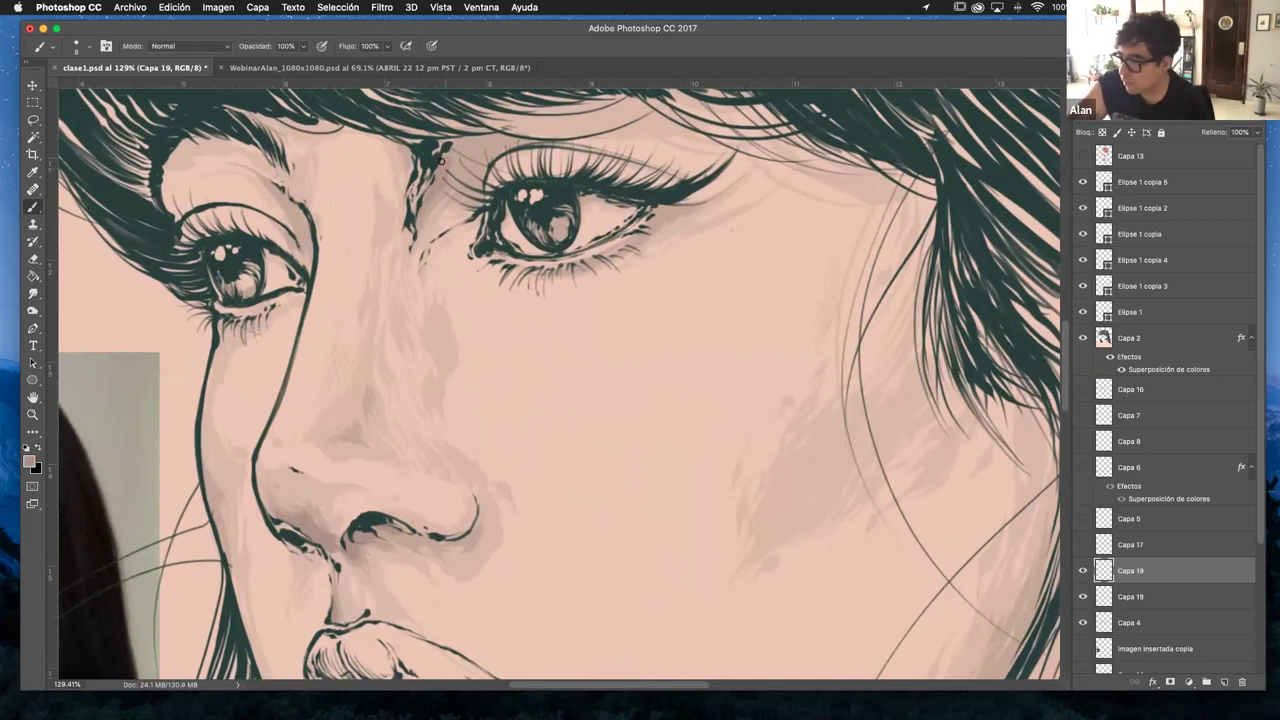
mouse_move(490, 139)
left_mouse_down()
mouse_move(456, 200)
mouse_move(491, 146)
mouse_move(475, 181)
mouse_move(525, 140)
mouse_move(493, 153)
mouse_move(487, 185)
left_mouse_up()
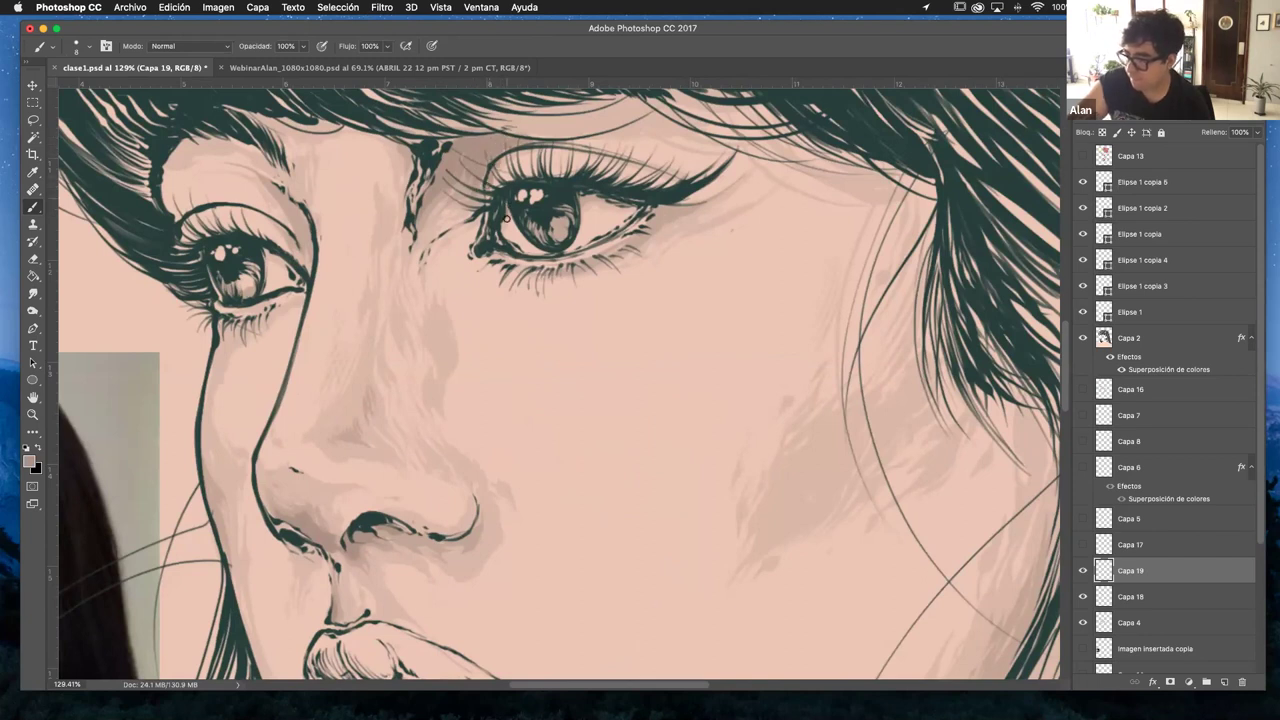
- Add darker shading around the far eye and down the cheek contour beneath it
mouse_move(308, 241)
left_mouse_down()
mouse_move(264, 172)
mouse_move(300, 209)
mouse_move(289, 268)
left_mouse_up()
left_click_drag(226, 301, 210, 267)
left_click_drag(220, 332, 204, 395)
left_click_drag(220, 352, 230, 326)
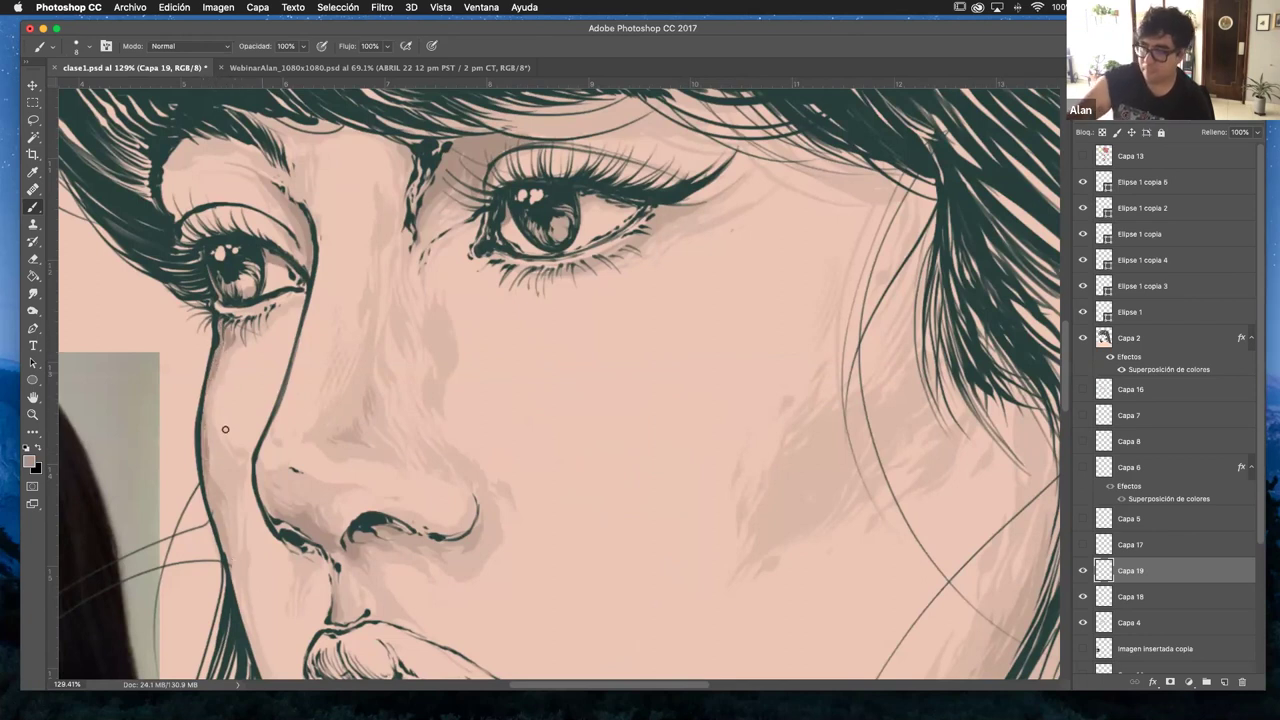
- Examine the new dark shading on the whole portrait against the reference photo
left_click(33, 414)
left_click(666, 363, "alt")
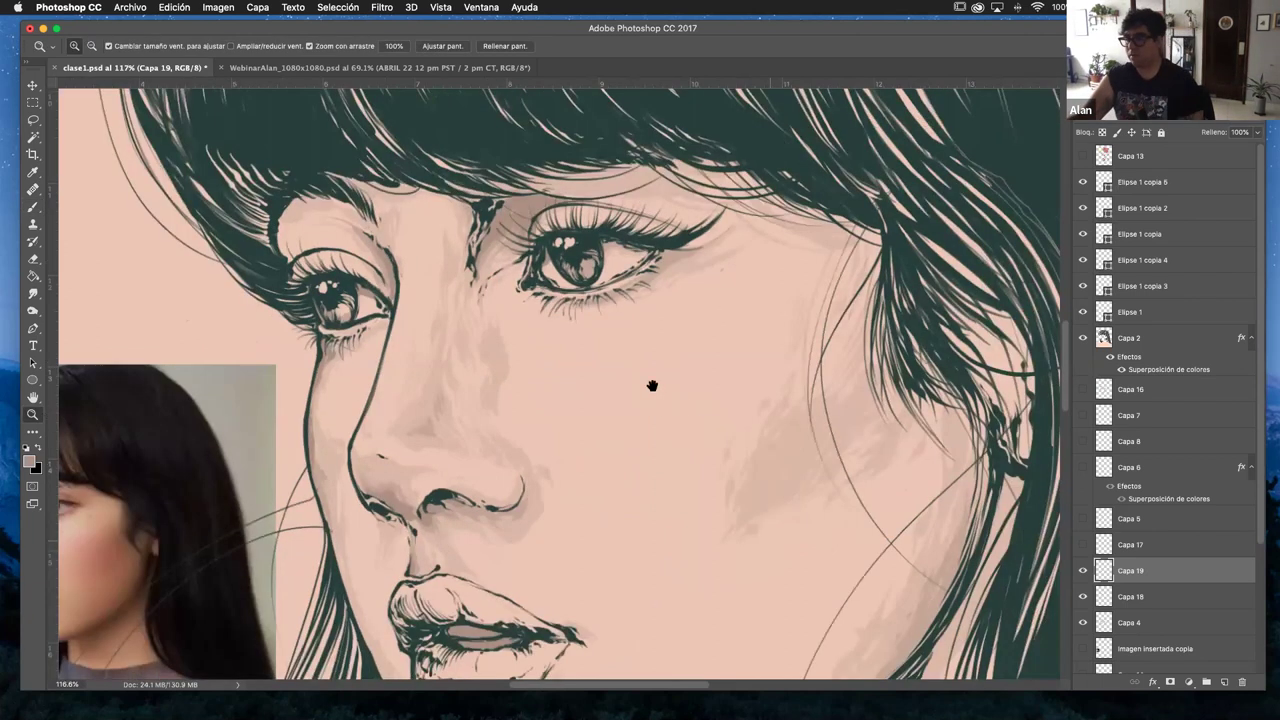
left_click(654, 383, "alt")
left_click(672, 412, "alt")
left_click(666, 422, "alt")
left_click(663, 425, "alt")
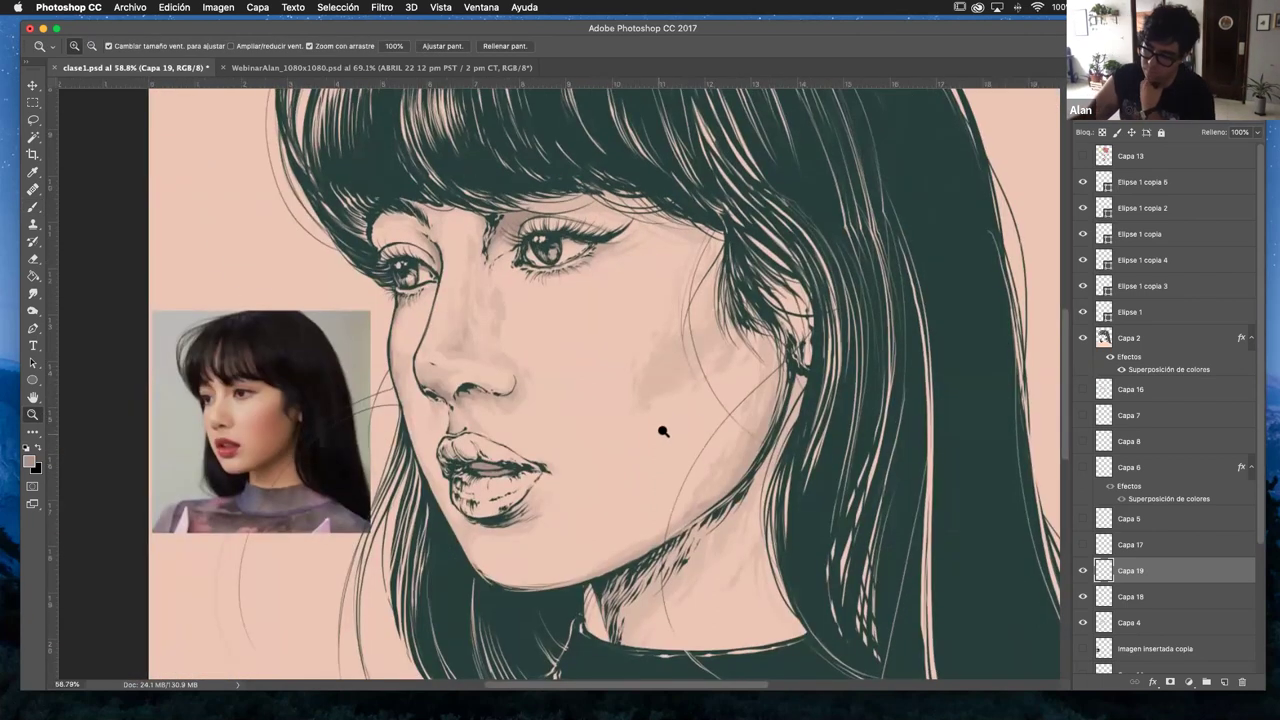
left_click(692, 385, "alt")
left_click(692, 384, "alt")
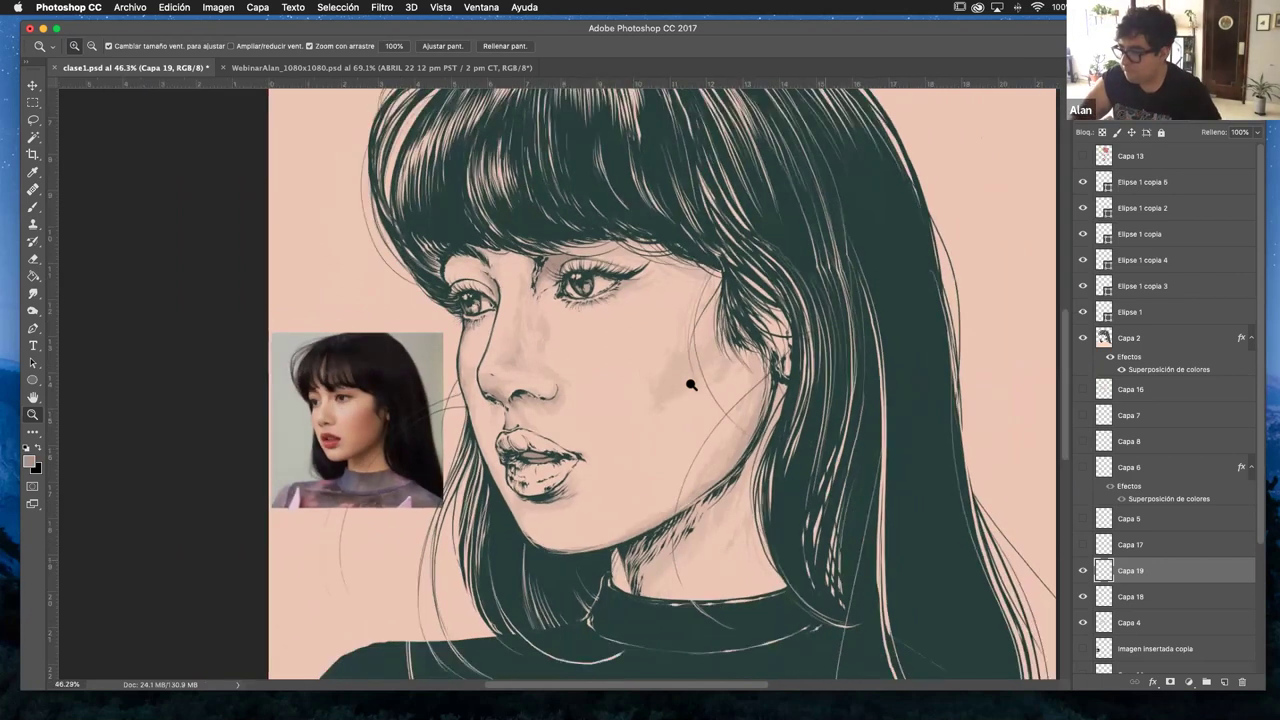
- Compare the cheek, nose and neck shadows of the portrait with the reference photo
left_click(690, 385, "alt")
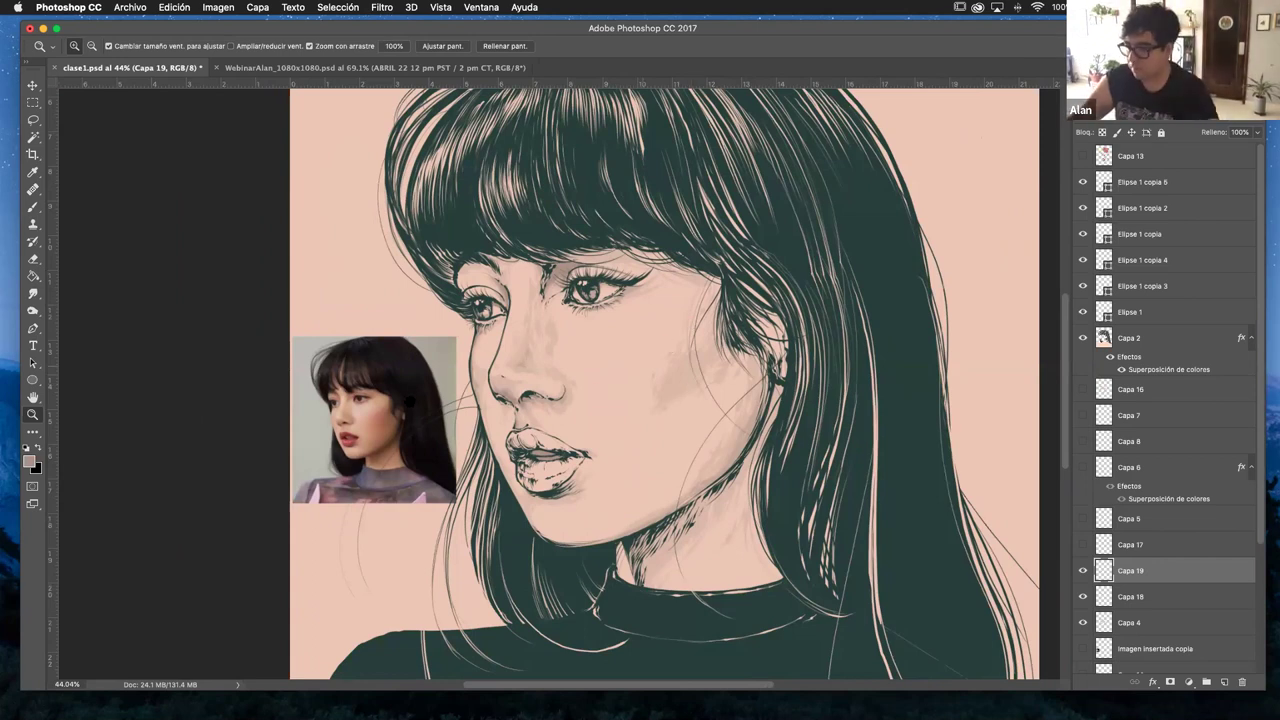
scroll(505, 394, "right", 5)
left_click_drag(505, 396, 491, 412)
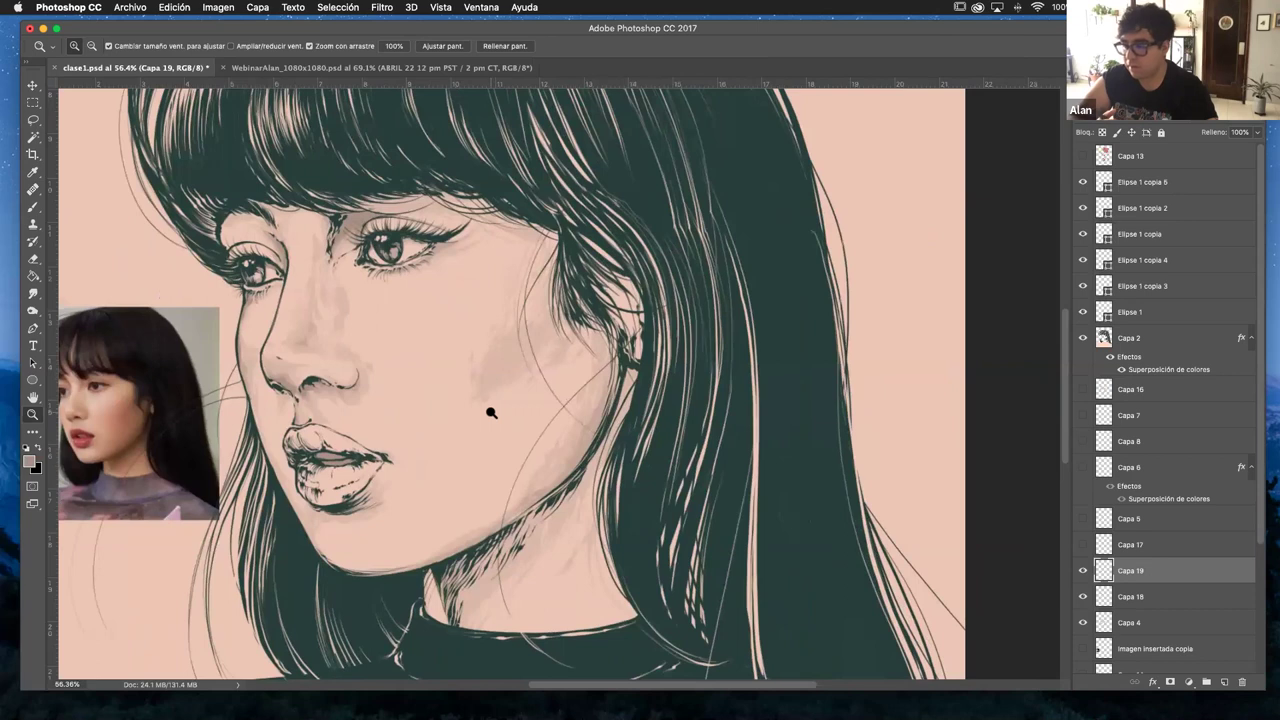
scroll(510, 398, "down", 5)
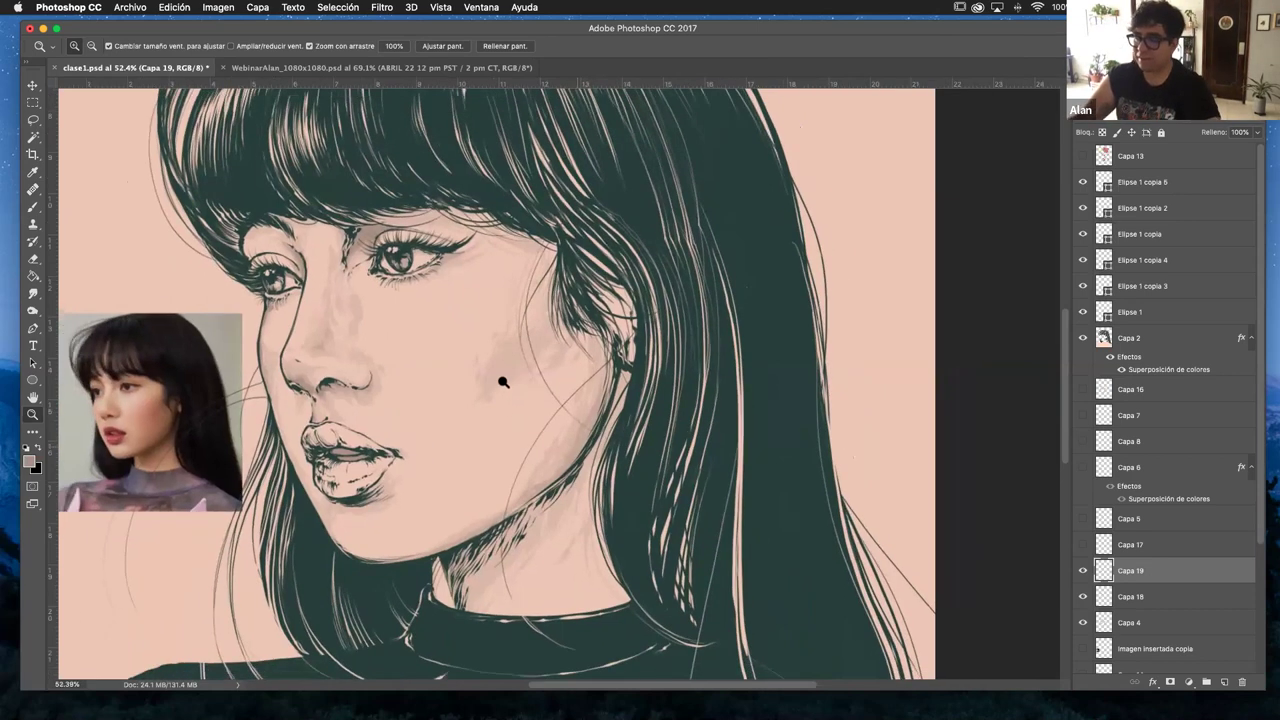
scroll(503, 381, "down", 1)
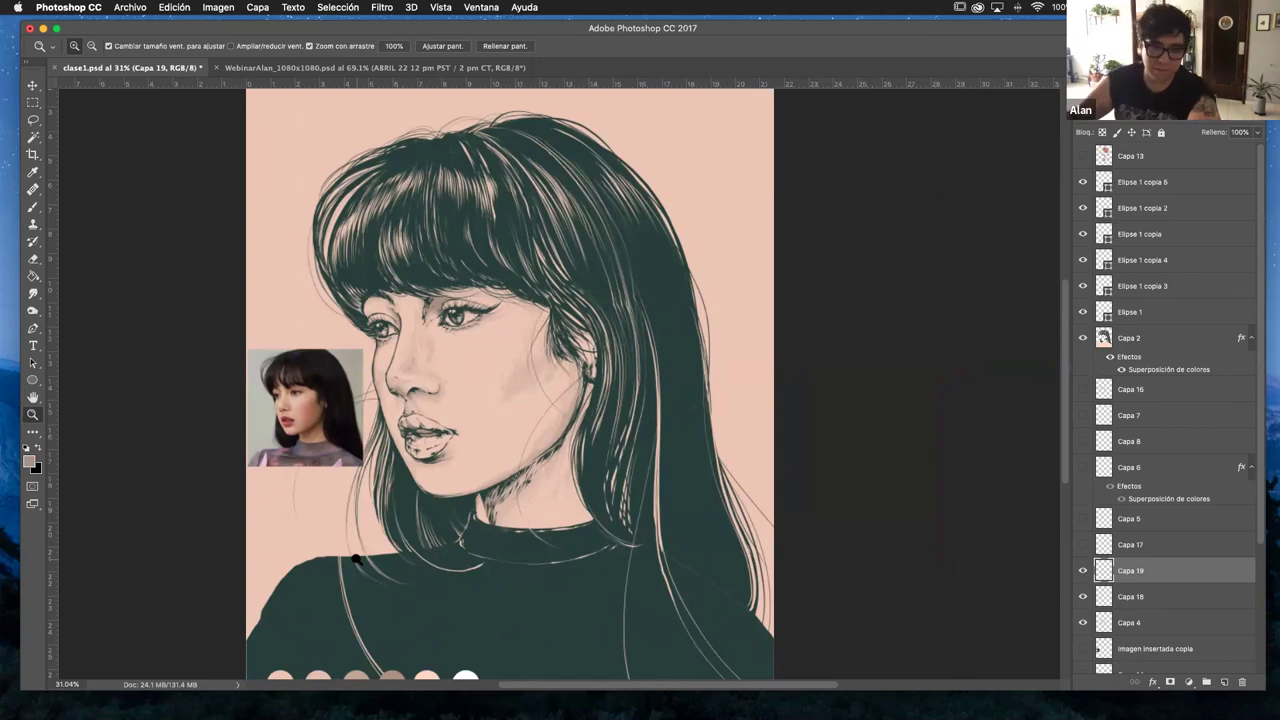
left_click_drag(620, 471, 616, 455)
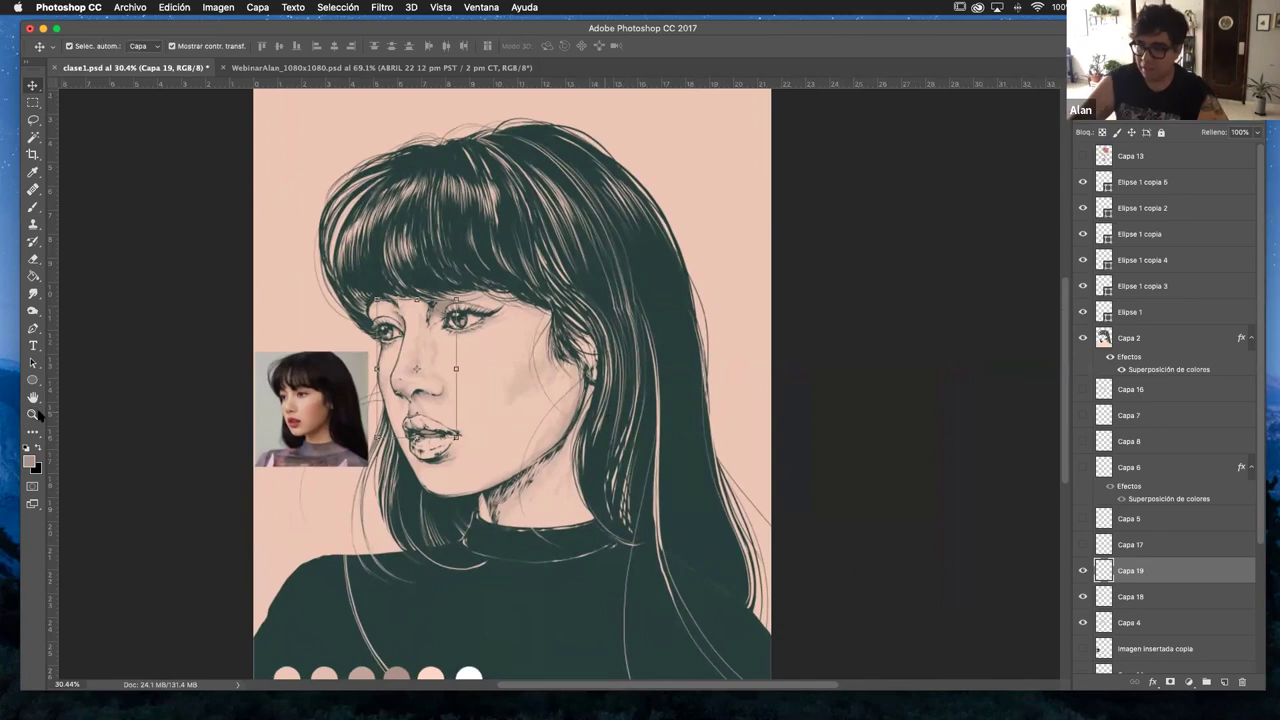
- Refine the near eye's upper lash line on line art layer Capa 2 with a 6 px eraser
scroll(543, 318, "up", 3)
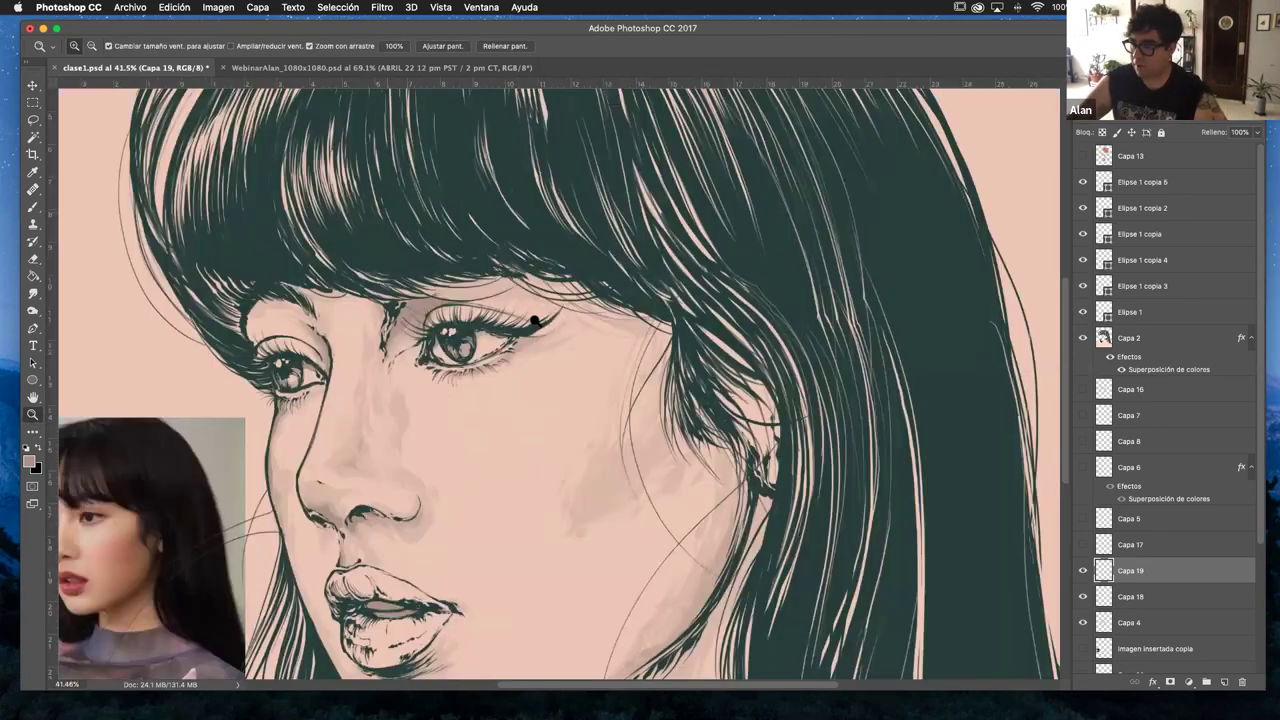
scroll(566, 350, "up", 4)
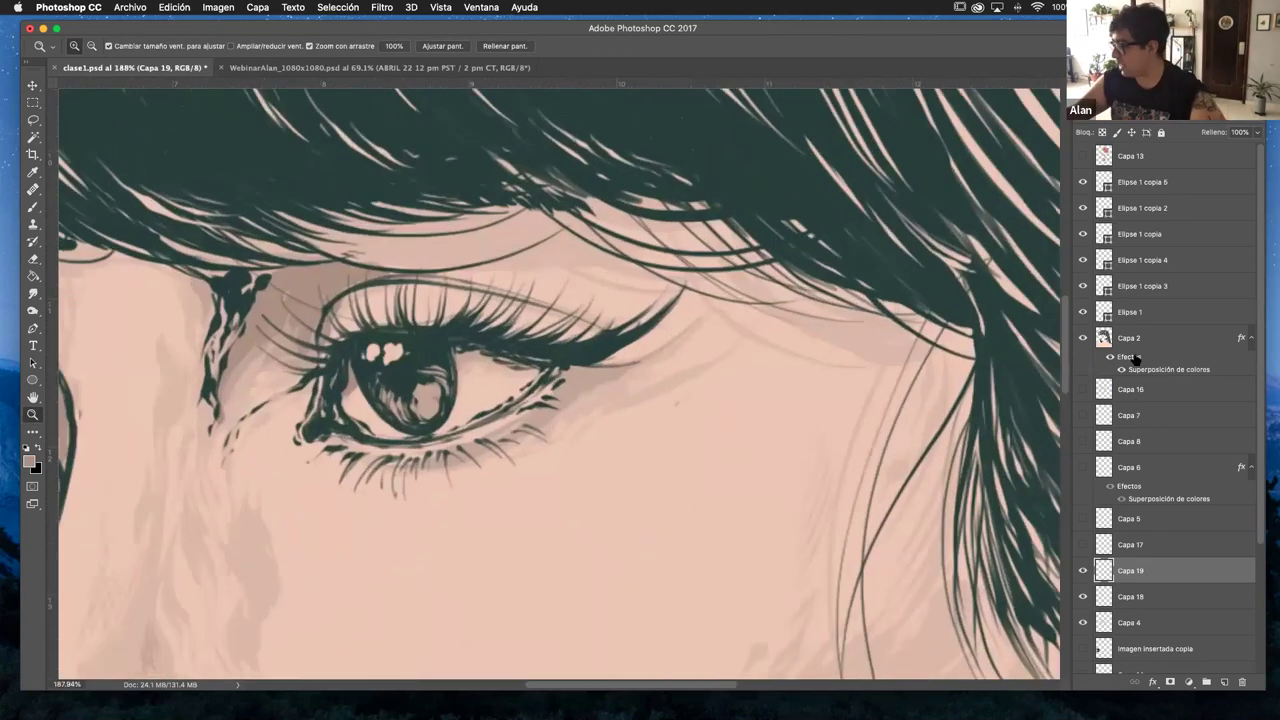
left_click(1157, 346)
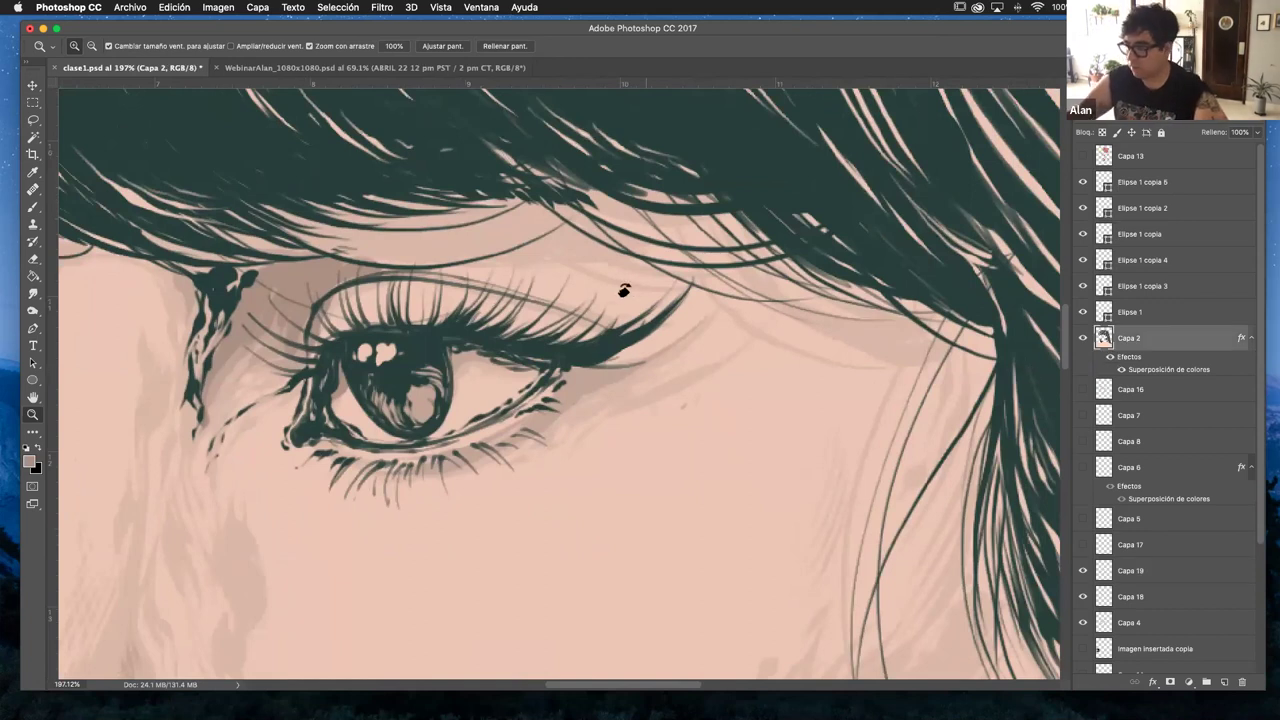
key("r")
left_click_drag(527, 352, 537, 380)
key("e")
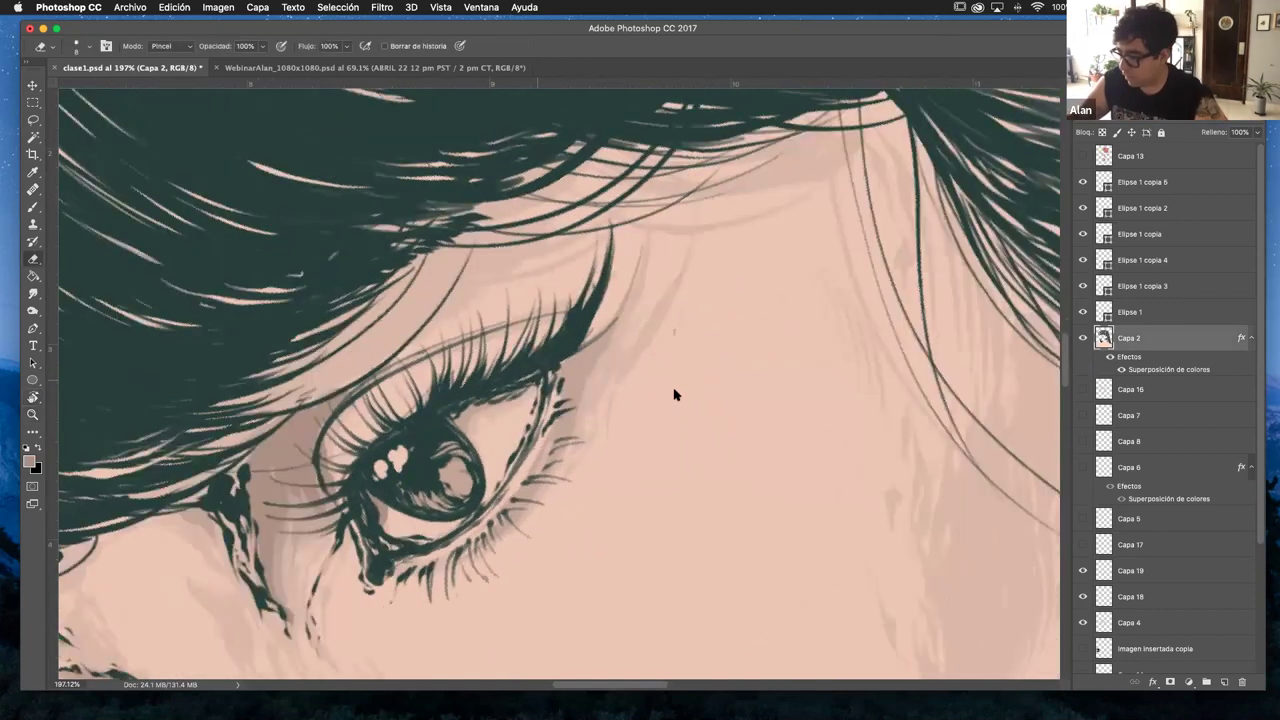
right_click(660, 381)
type("6")
key("Return")
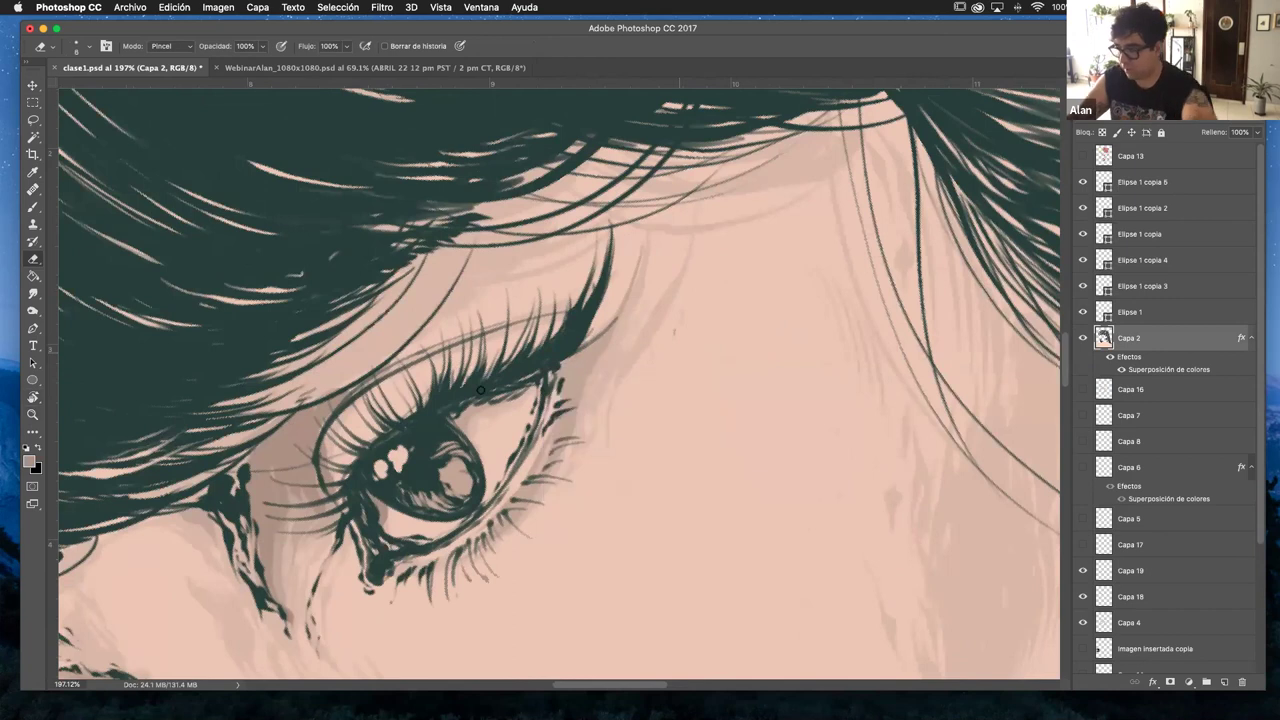
left_click_drag(474, 388, 458, 401)
key("super+z")
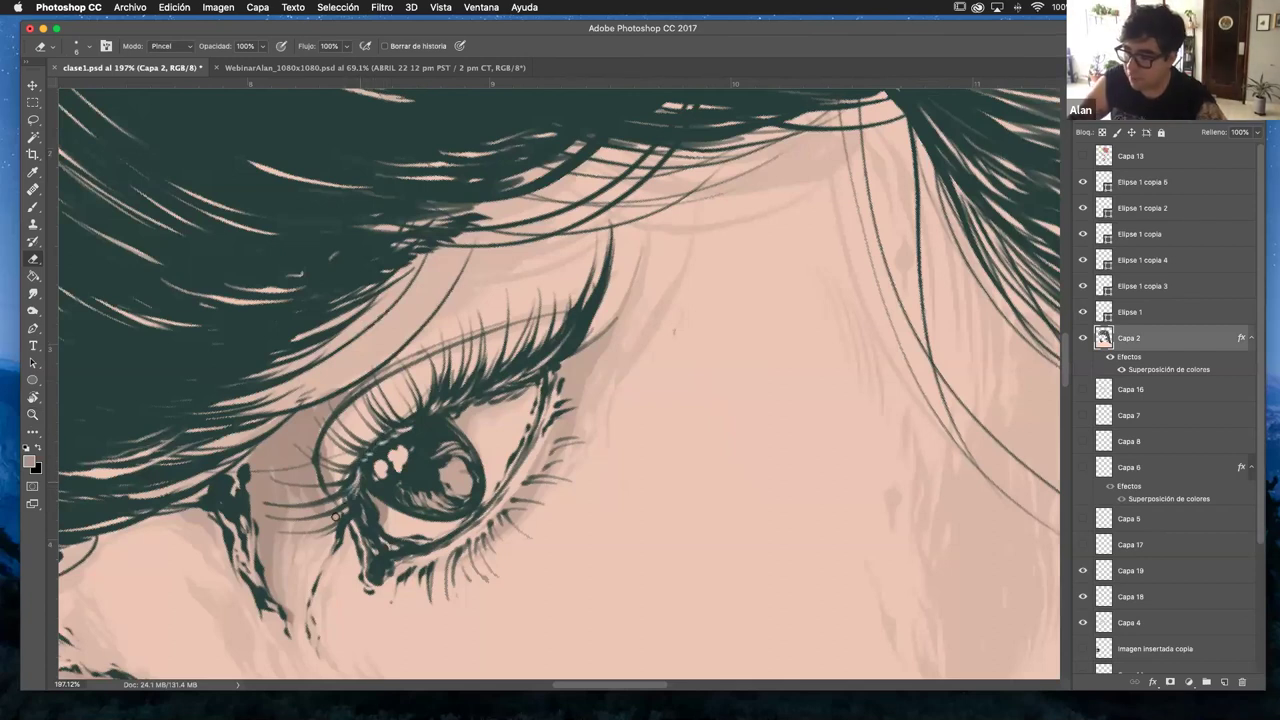
- Examine the near eye's line art and the whole face beside the reference photo
key("r")
mouse_move(674, 434)
left_mouse_down()
mouse_move(666, 474)
mouse_move(625, 436)
left_mouse_up()
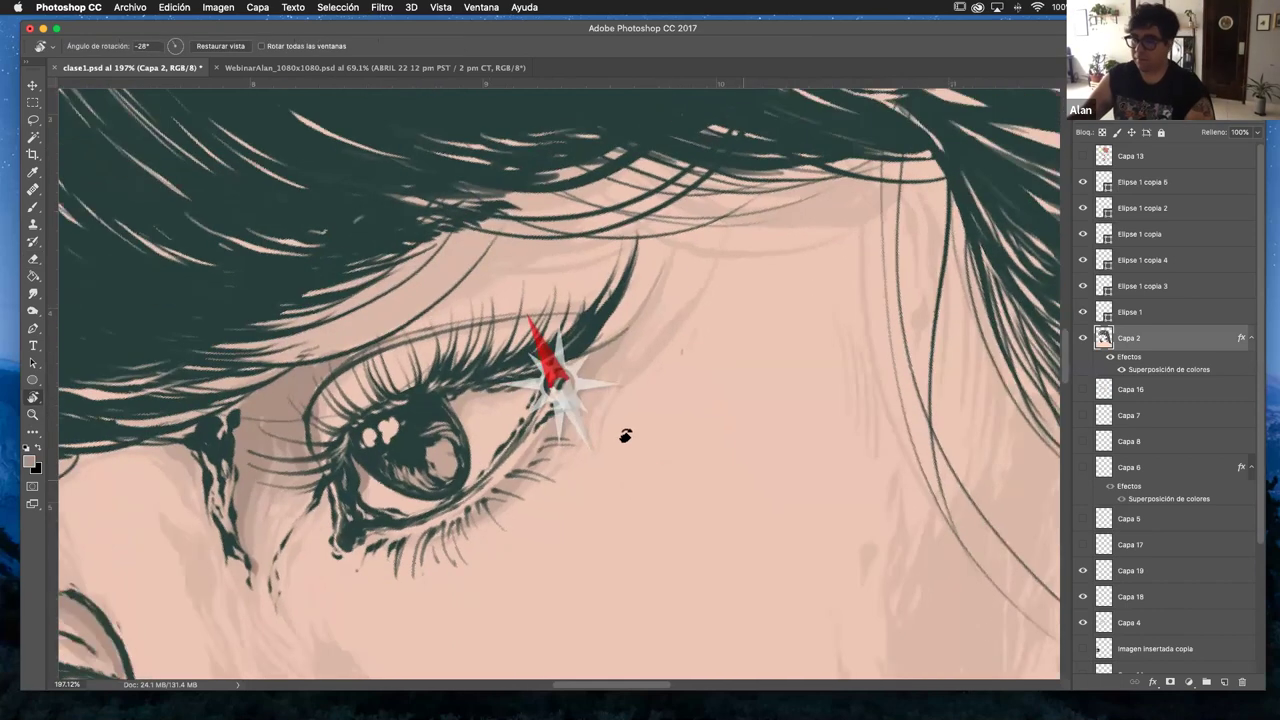
left_click(34, 416)
left_click_drag(556, 383, 474, 499)
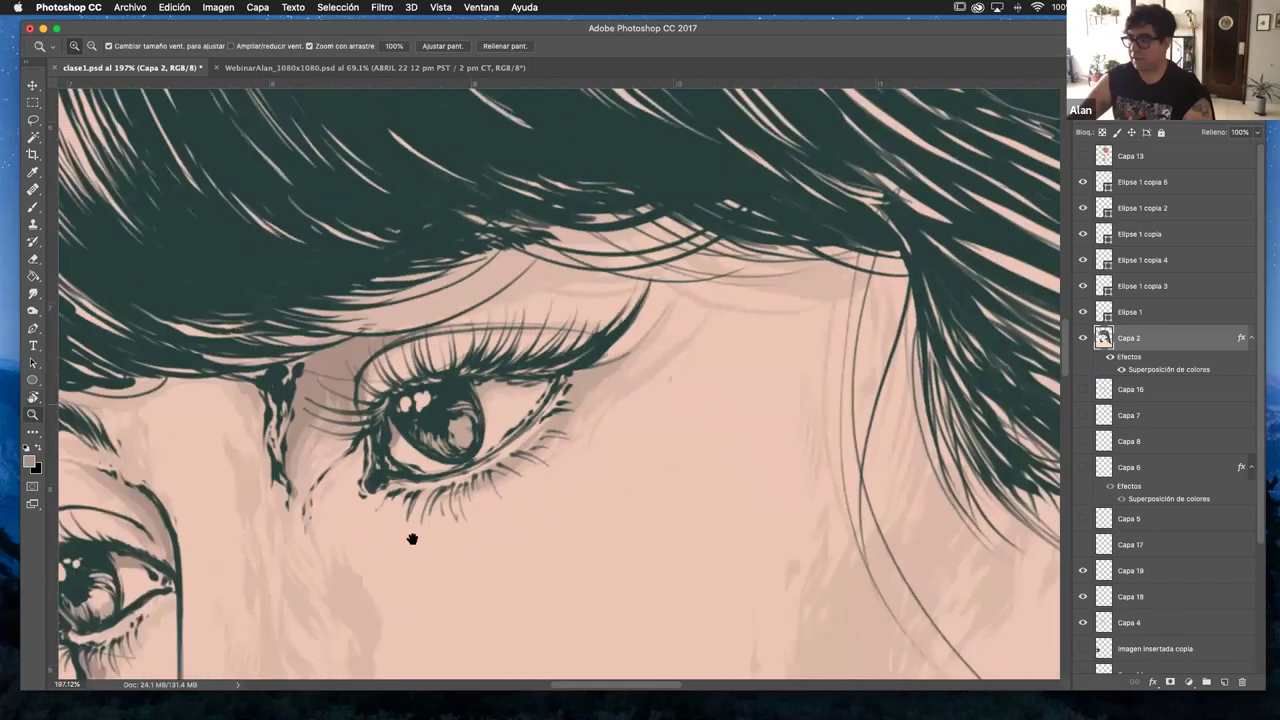
left_click_drag(412, 539, 534, 457)
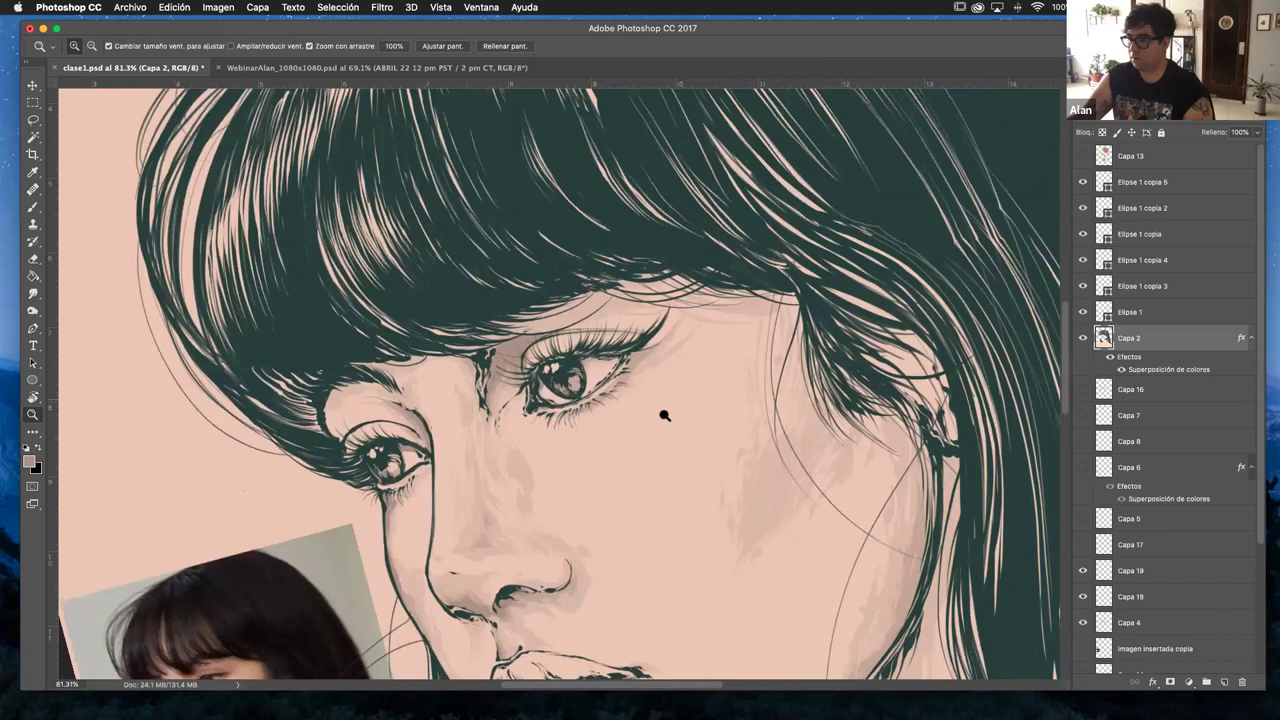
key("r")
left_click_drag(664, 415, 694, 474)
key("Escape")
key("z")
left_click_drag(564, 338, 578, 314)
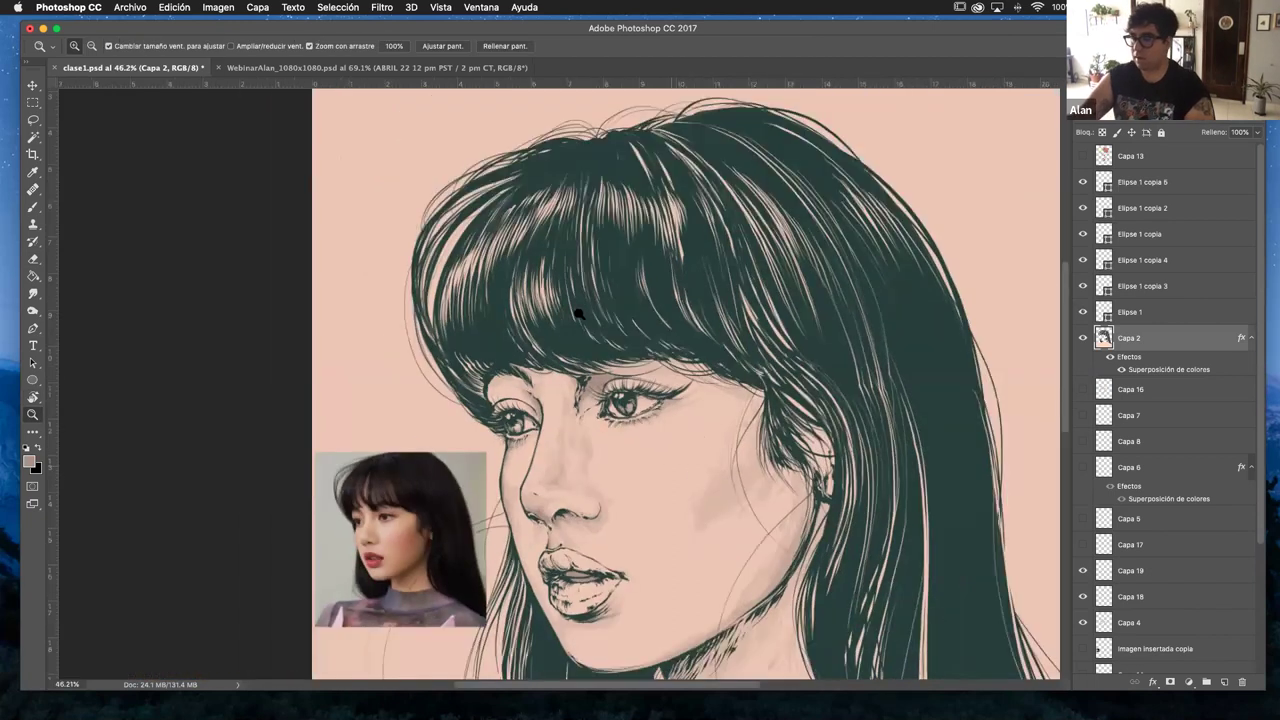
left_click(578, 314)
left_click(545, 306)
left_click(545, 300)
left_click(544, 294)
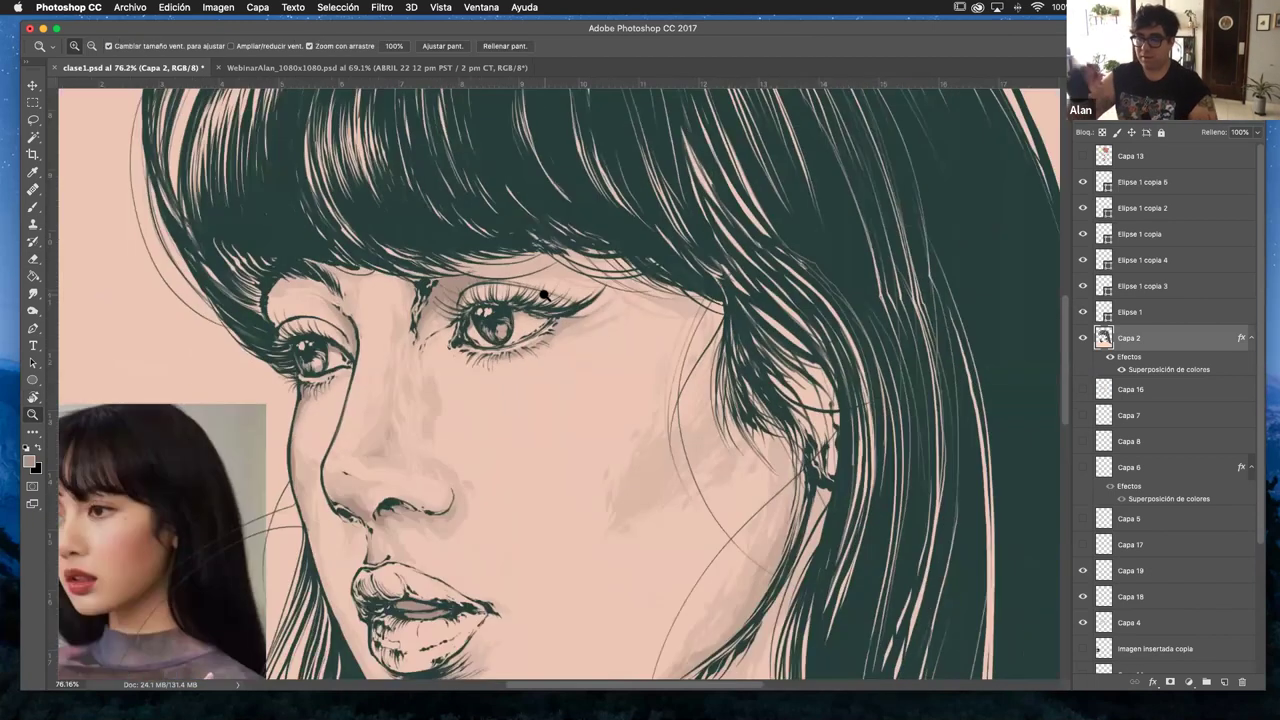
key("e")
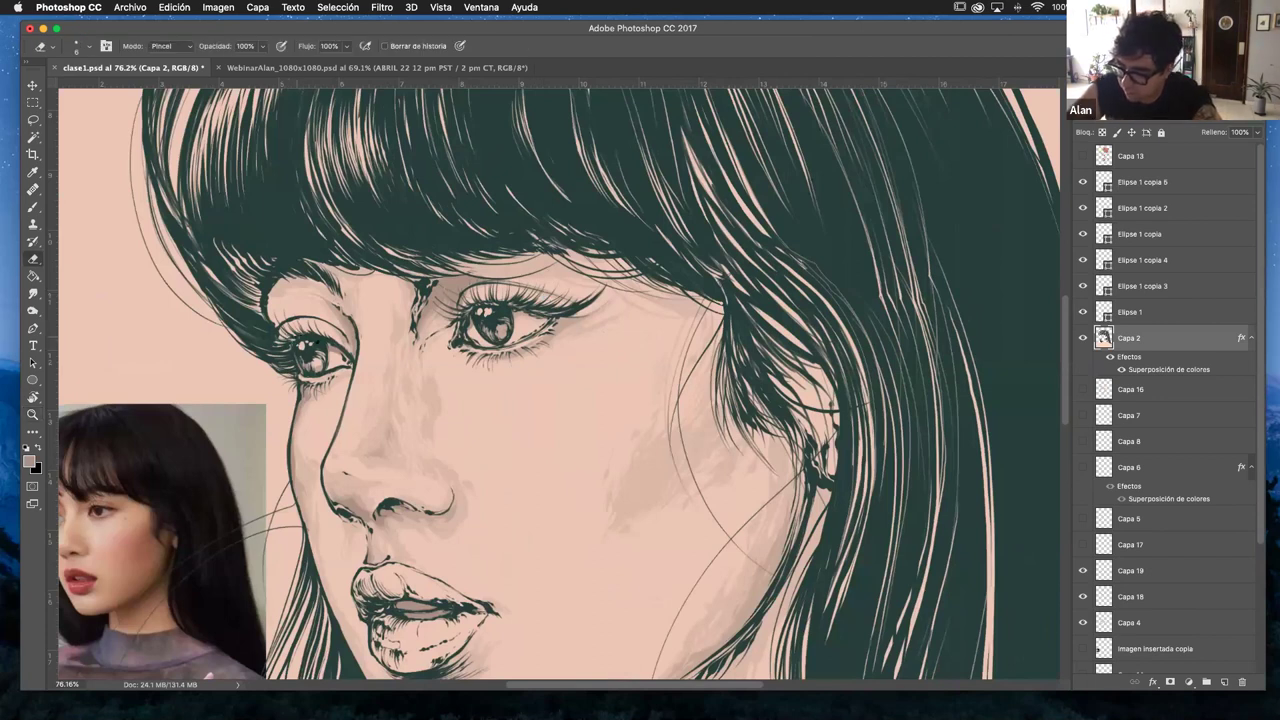
left_click(33, 415)
mouse_move(696, 342)
left_mouse_down()
mouse_move(717, 421)
mouse_move(505, 358)
left_mouse_up()
scroll(520, 360, "down", 3)
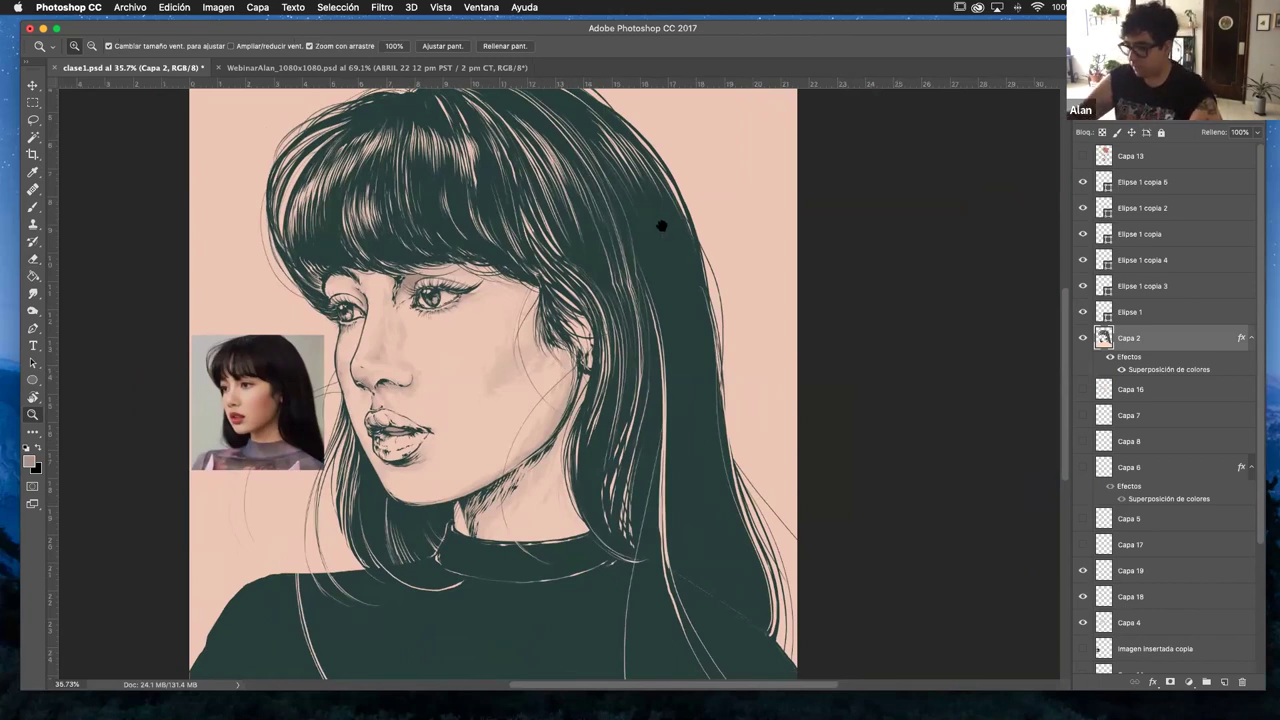
- Create a new layer above Capa 19 and sample the light peach swatch beside the white one as the paint colour
scroll(663, 223, "down", 5)
key("v")
left_click(484, 511)
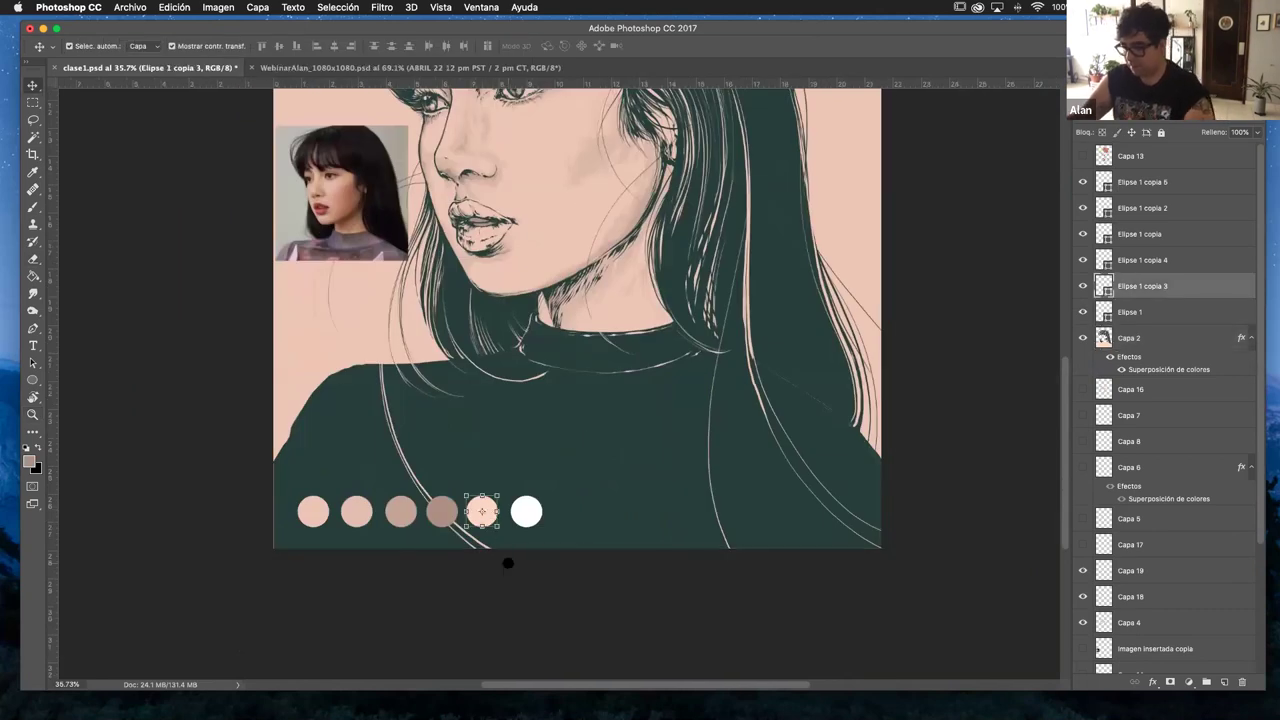
key("b")
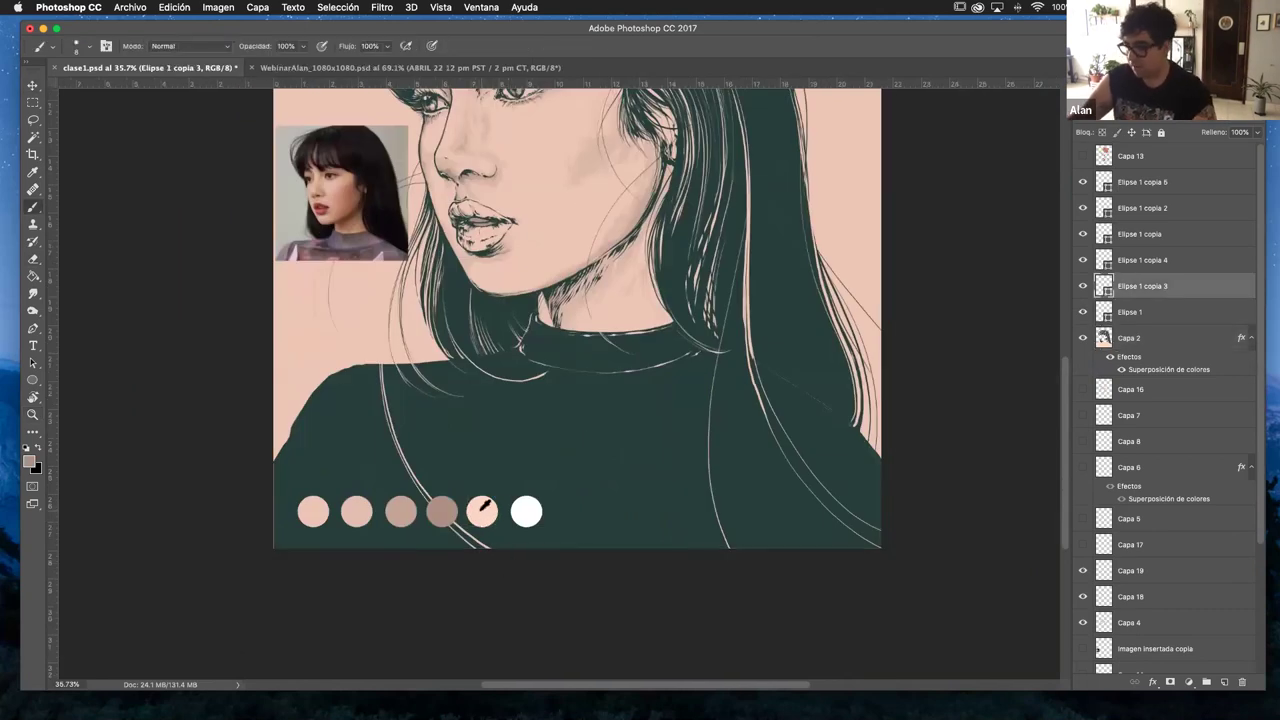
left_click(1148, 573)
left_click(1225, 682)
left_click(485, 503, "alt")
scroll(530, 340, "up", 5)
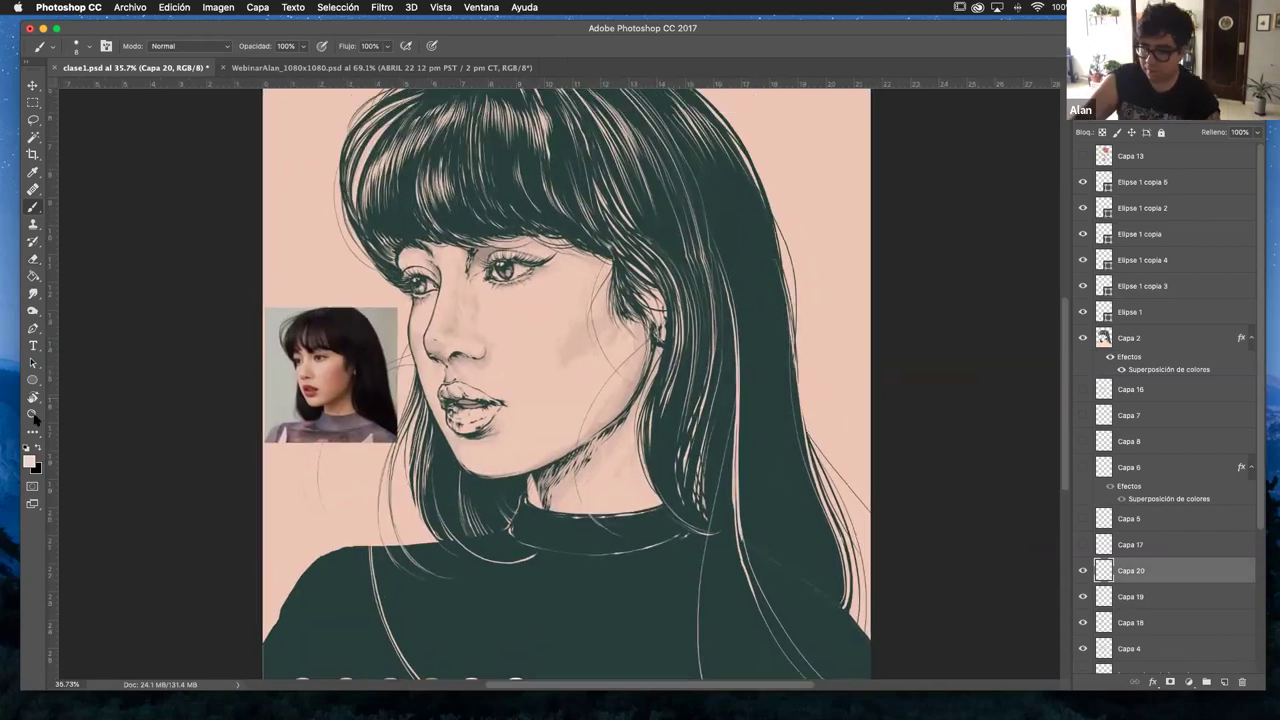
- Paint light peach highlights on the nose and on the cheek beneath the near eye with a 19 px brush
key("z")
mouse_move(543, 357)
left_mouse_down()
mouse_move(595, 360)
mouse_move(637, 307)
mouse_move(432, 220)
left_mouse_up()
key("b")
right_click(557, 273)
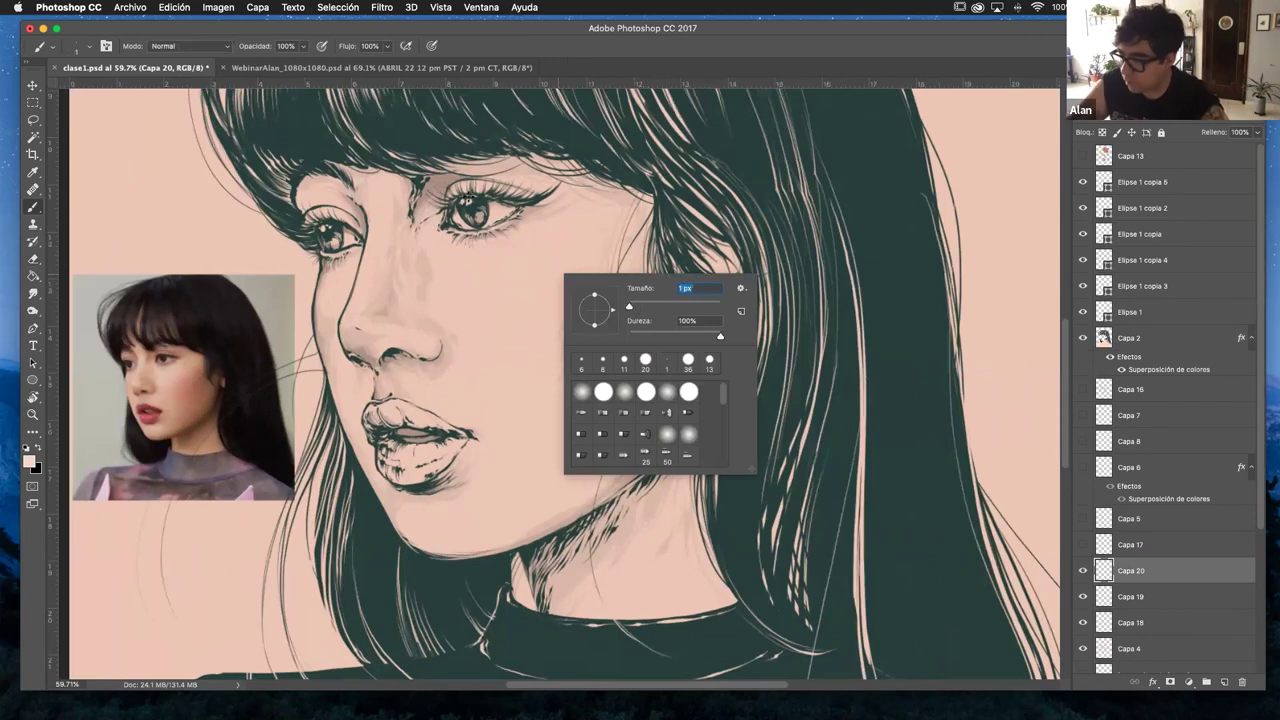
type("35")
key("Return")
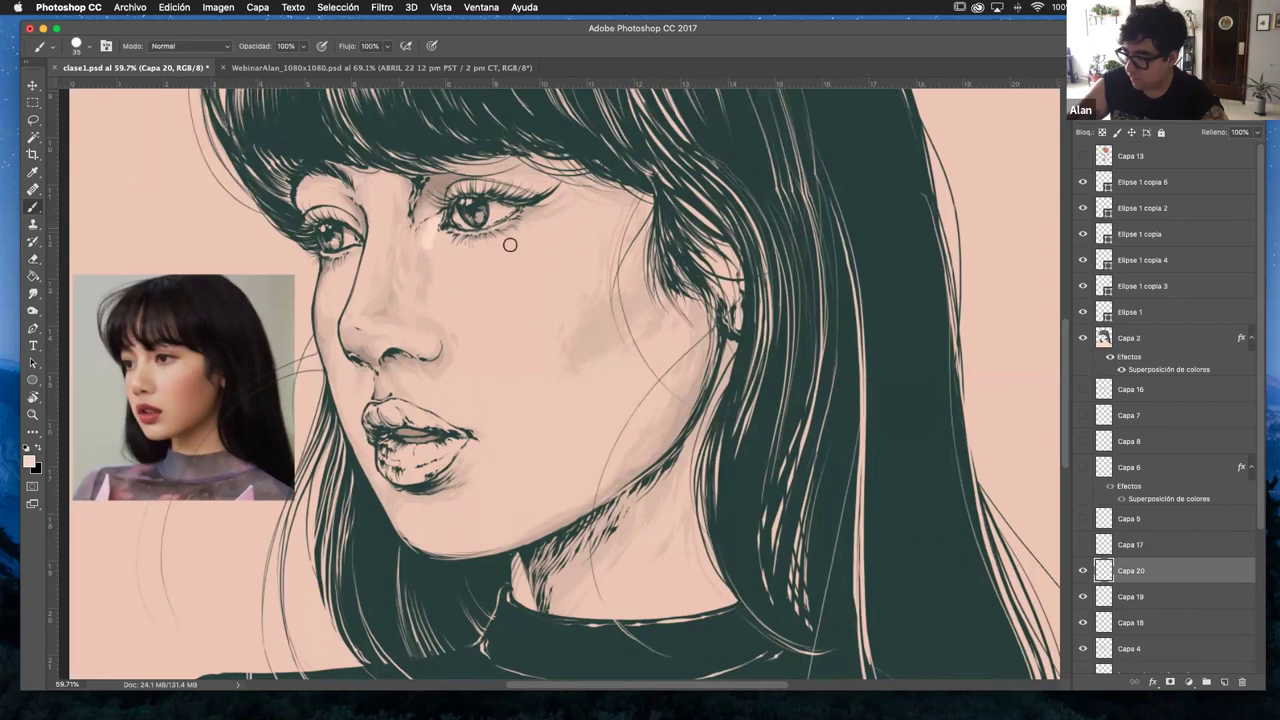
right_click(607, 290)
left_click_drag(607, 290, 603, 291)
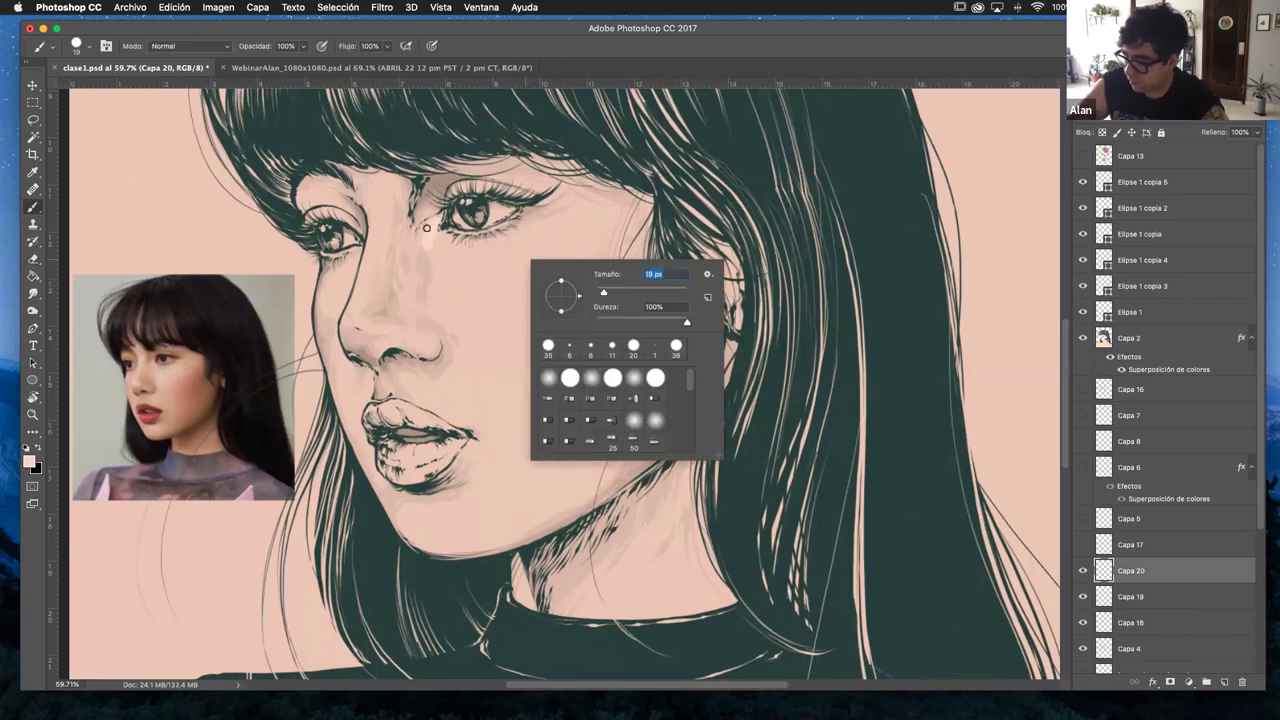
left_click_drag(427, 229, 422, 251)
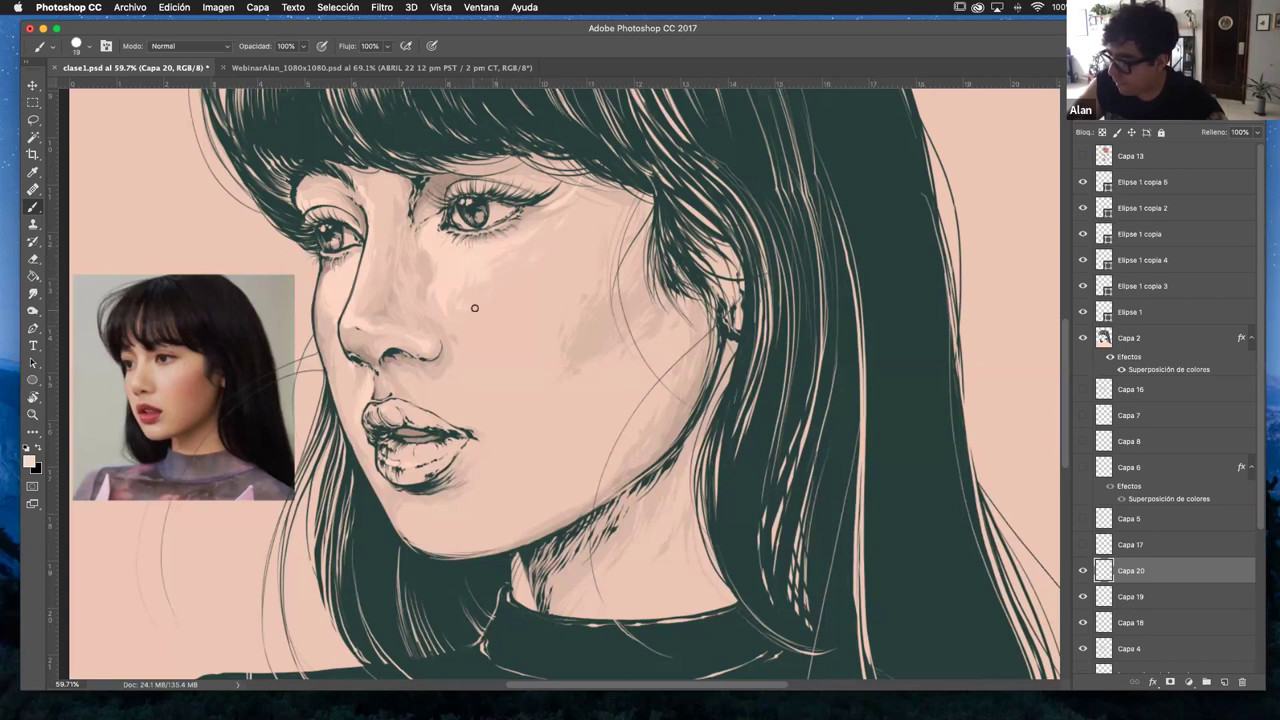
- Refine the cheek highlights with a smaller hard round brush and extend them past the near eye's outer corner toward the temple
key("z")
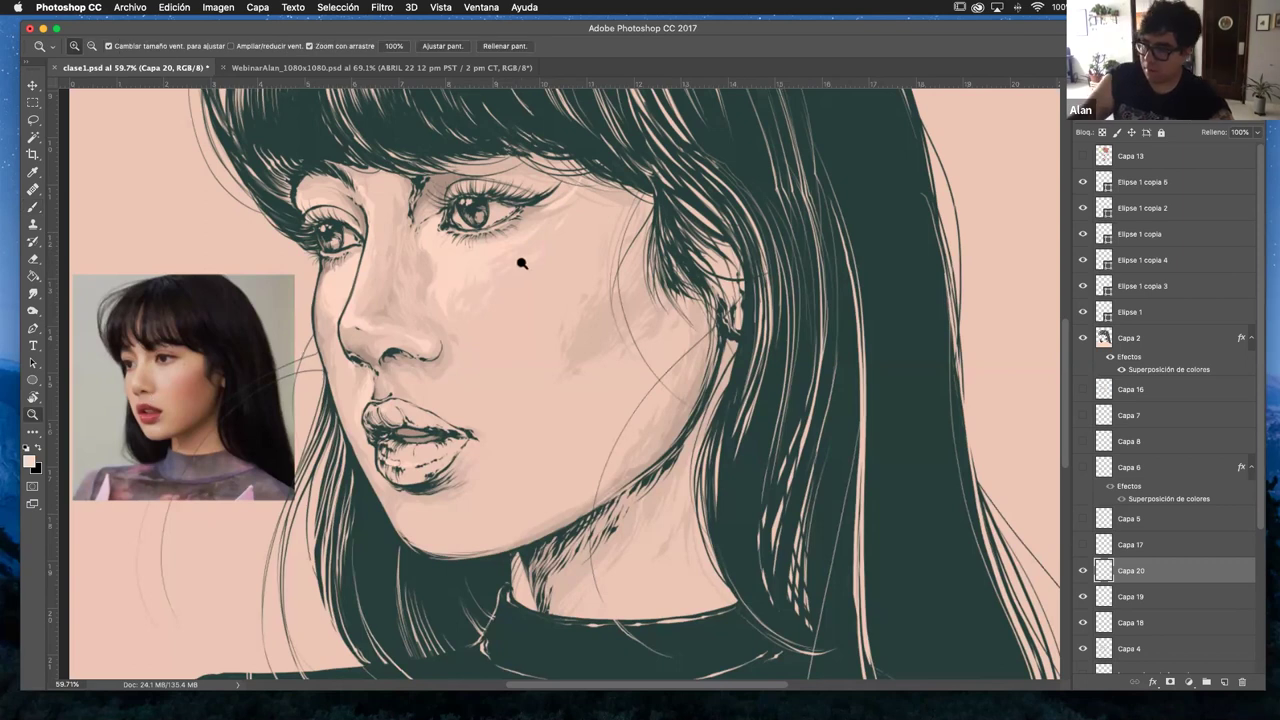
left_click(531, 266)
left_click_drag(597, 246, 622, 290)
key("b")
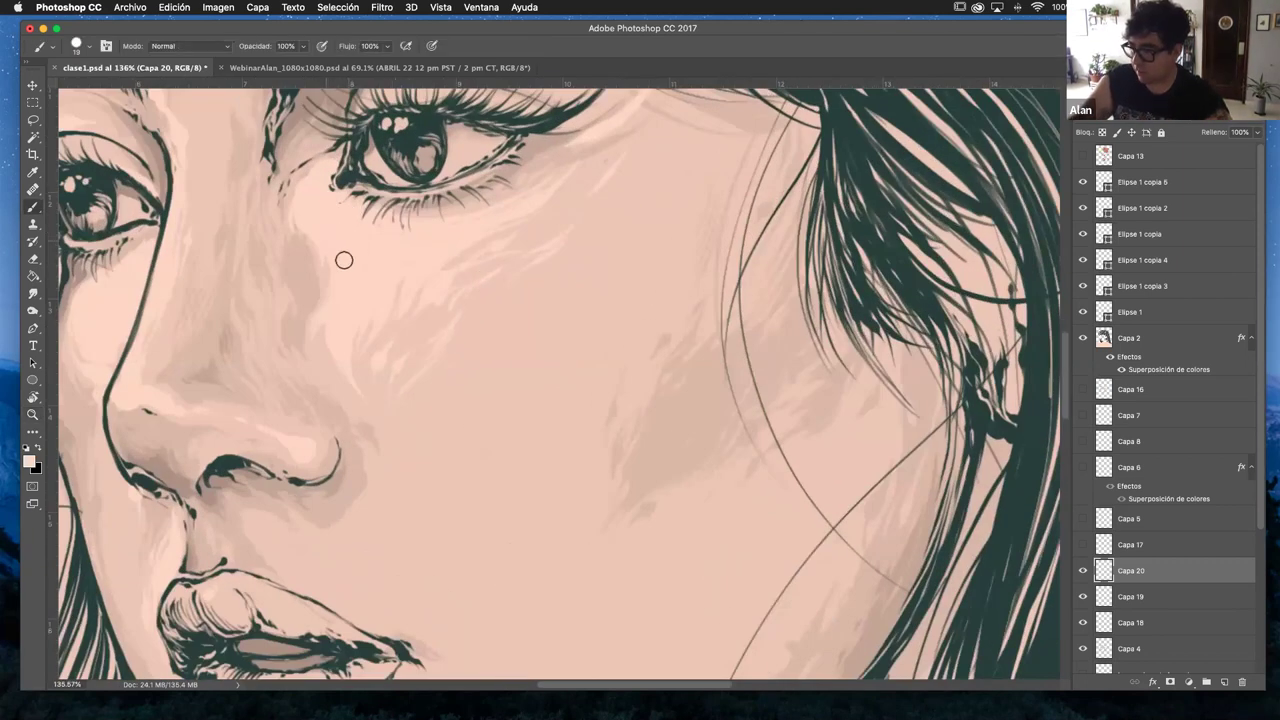
key("e")
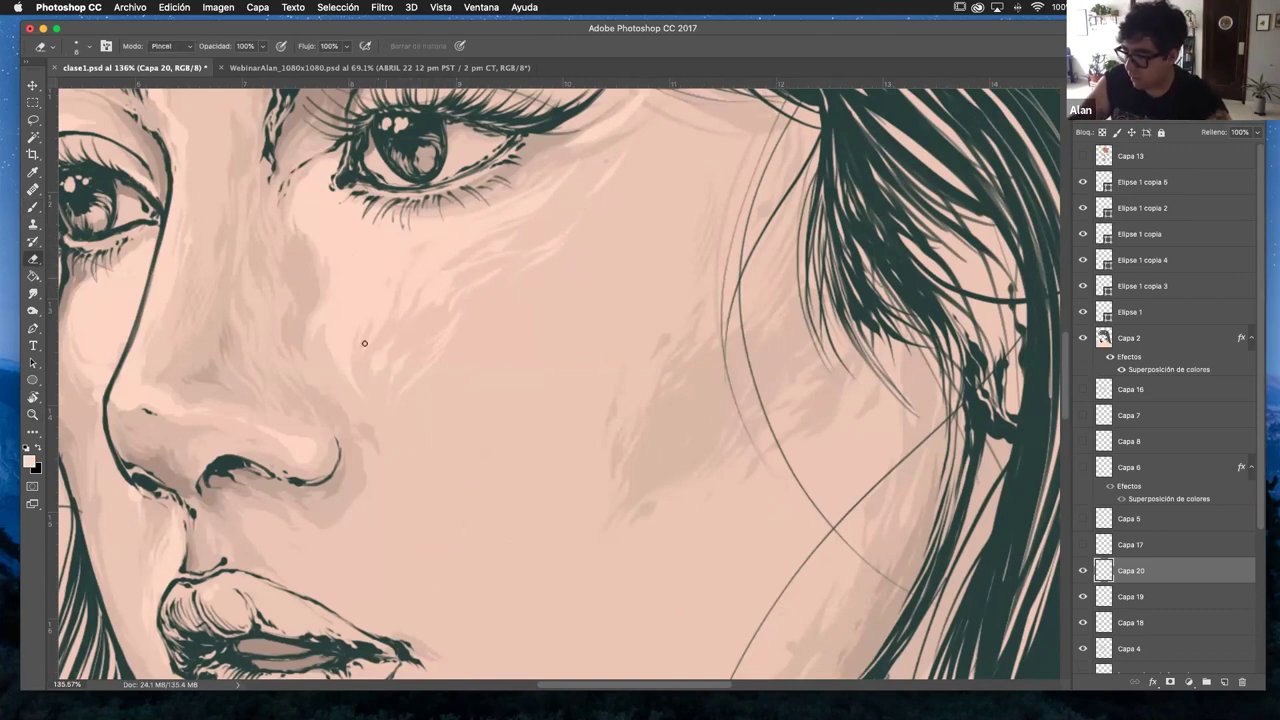
key("b")
right_click(590, 266)
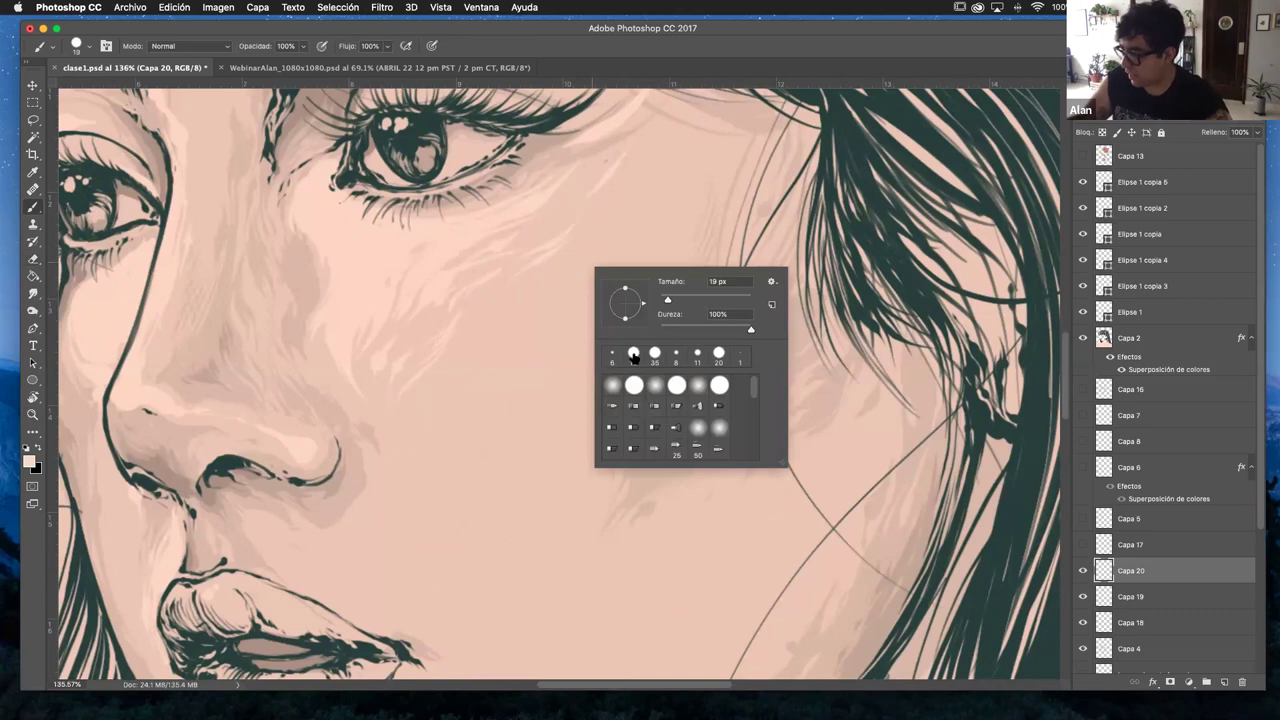
left_click(497, 265)
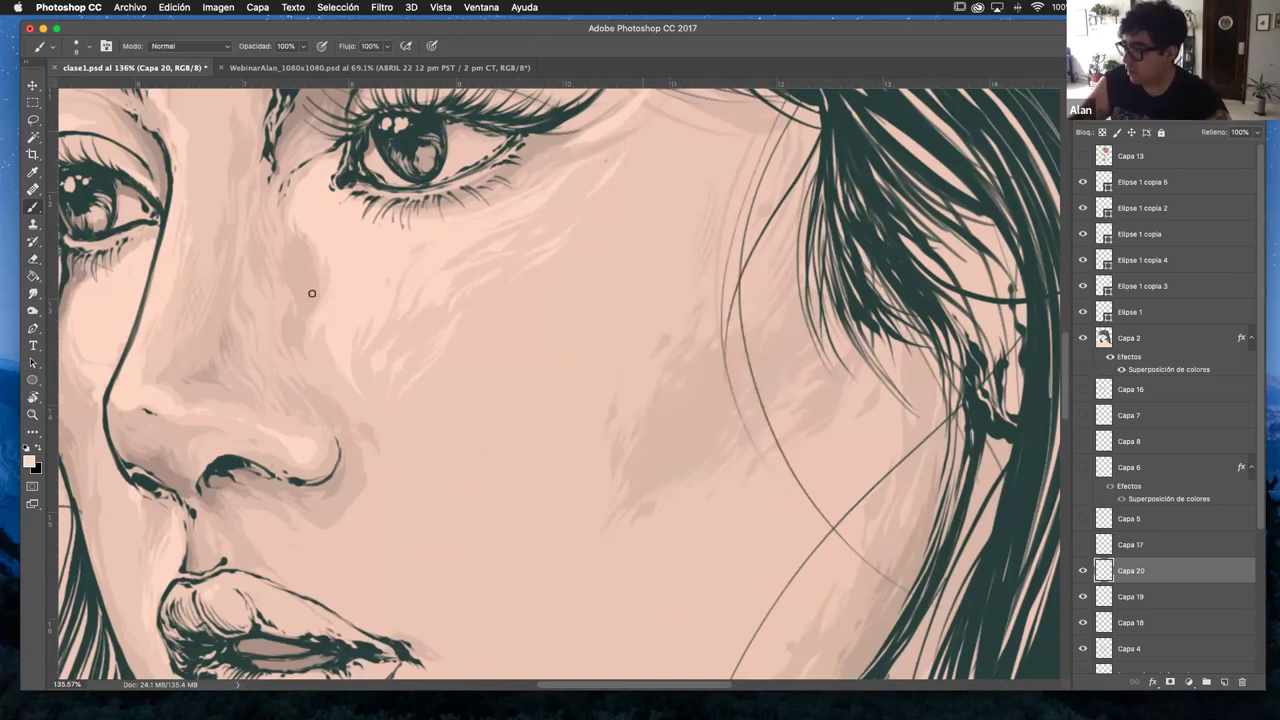
scroll(612, 300, "up", 5)
scroll(612, 300, "left", 2)
scroll(605, 322, "up", 1)
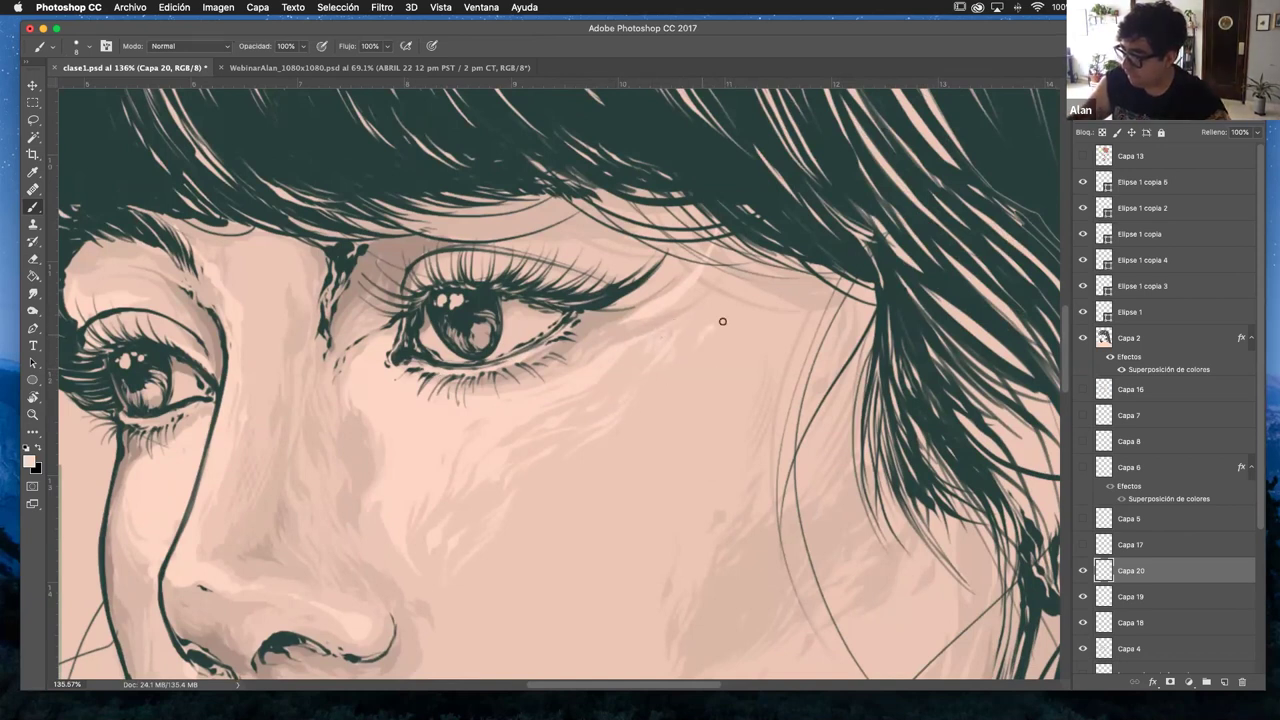
- Examine the new highlights on the whole portrait against the reference photo and look through the layer stack
left_click(42, 416)
left_click_drag(709, 405, 664, 389)
mouse_move(763, 422)
left_mouse_down()
mouse_move(594, 391)
mouse_move(537, 454)
left_mouse_up()
left_click(537, 438)
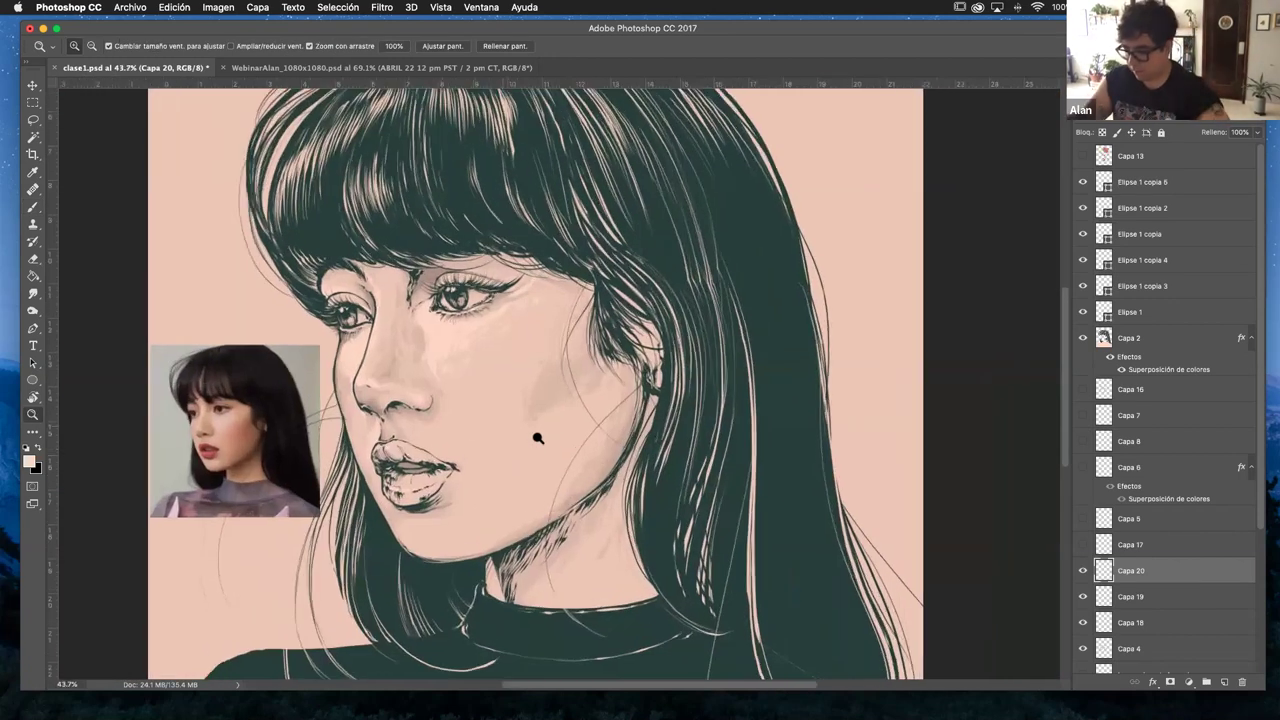
key("b")
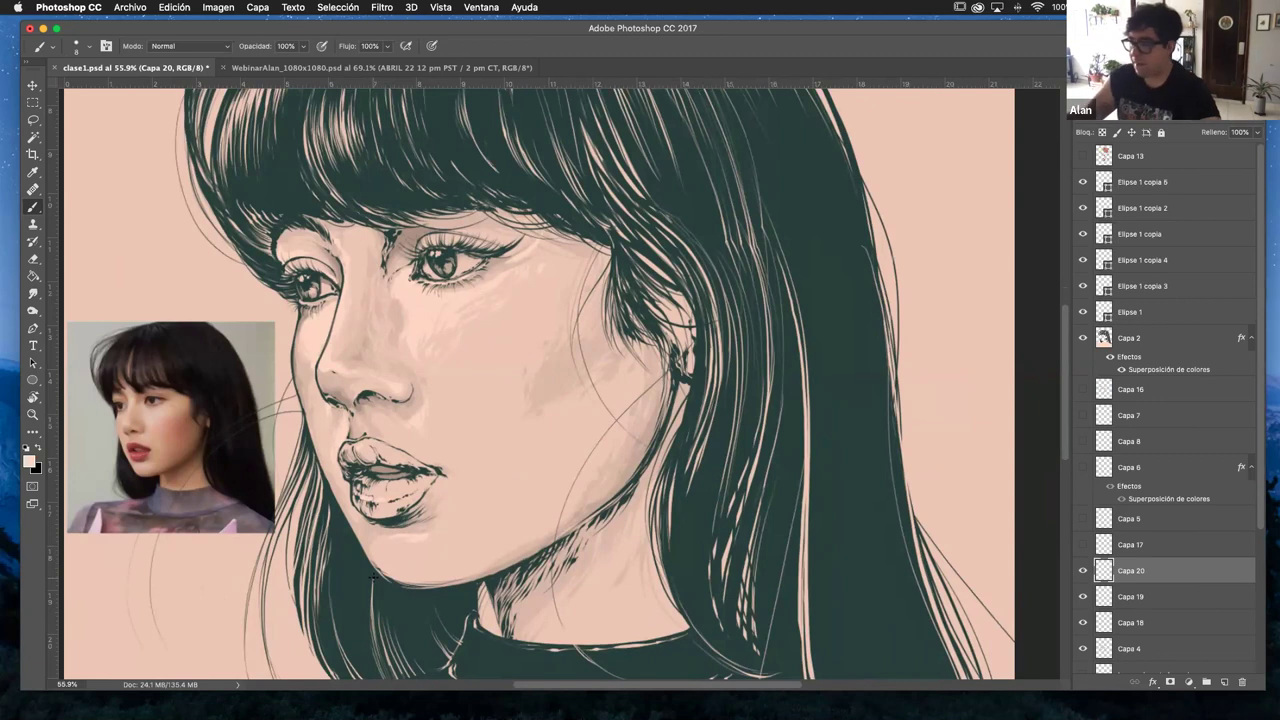
scroll(1256, 470, "down", 5)
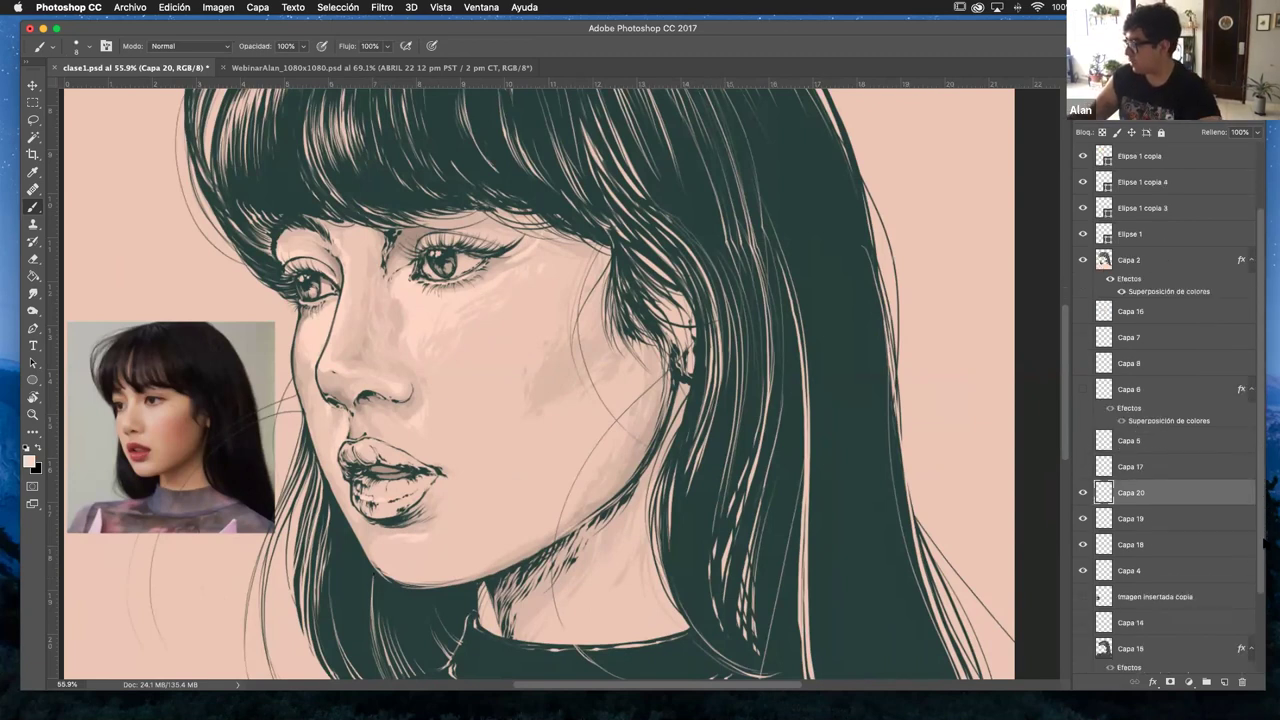
scroll(1207, 498, "down", 1)
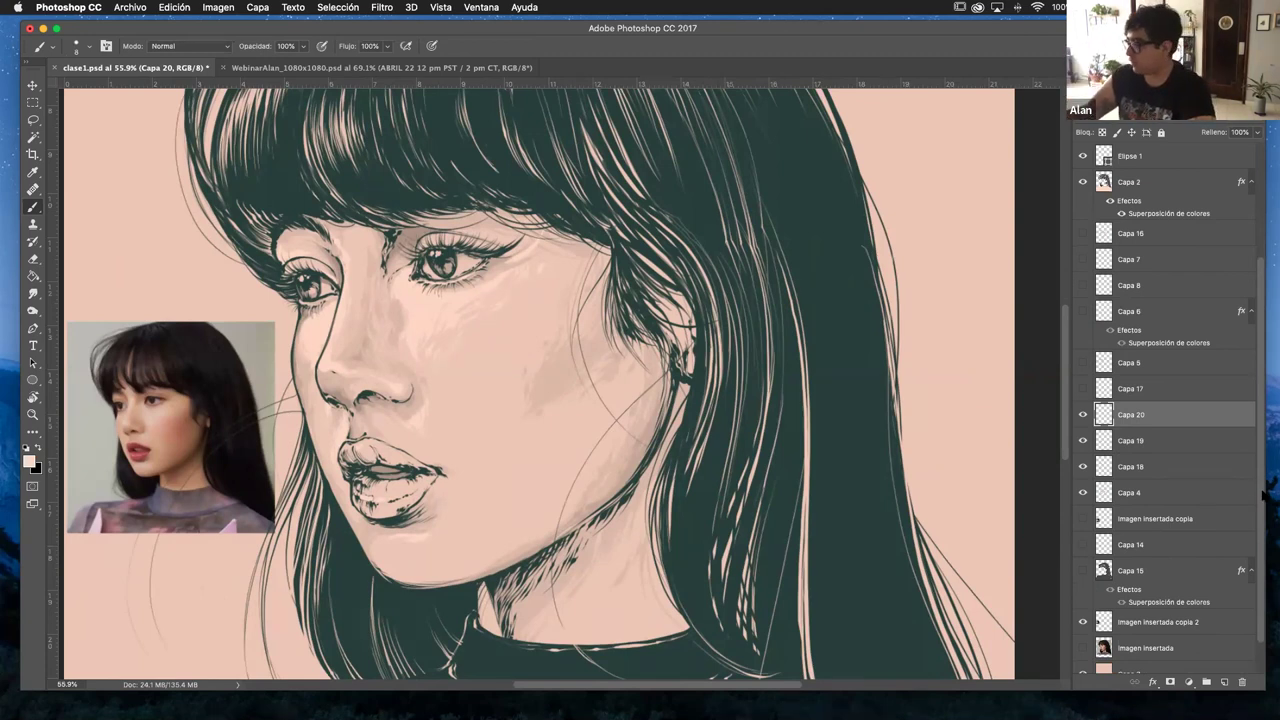
- Try Capa 20 beneath Capa 4 in the layer stack, and restore it above Capa 19
scroll(1255, 530, "down", 2)
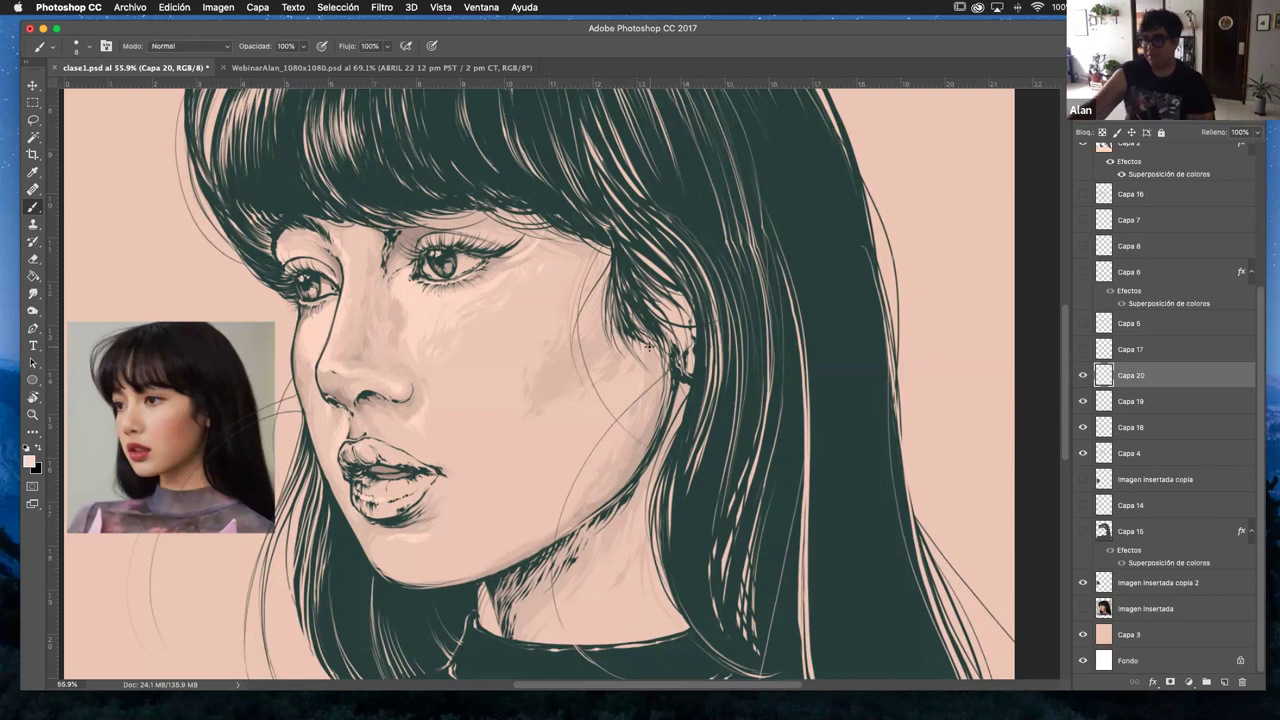
left_click_drag(1163, 375, 1152, 460)
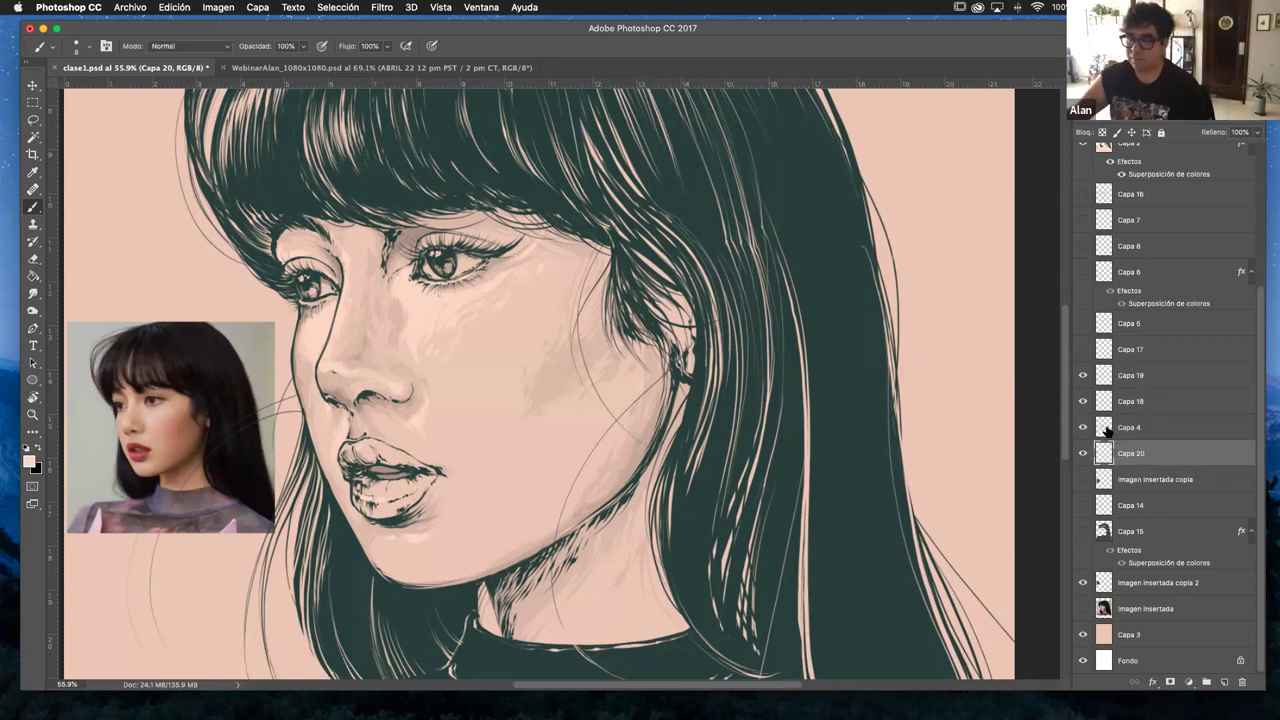
left_click_drag(1157, 453, 1182, 354)
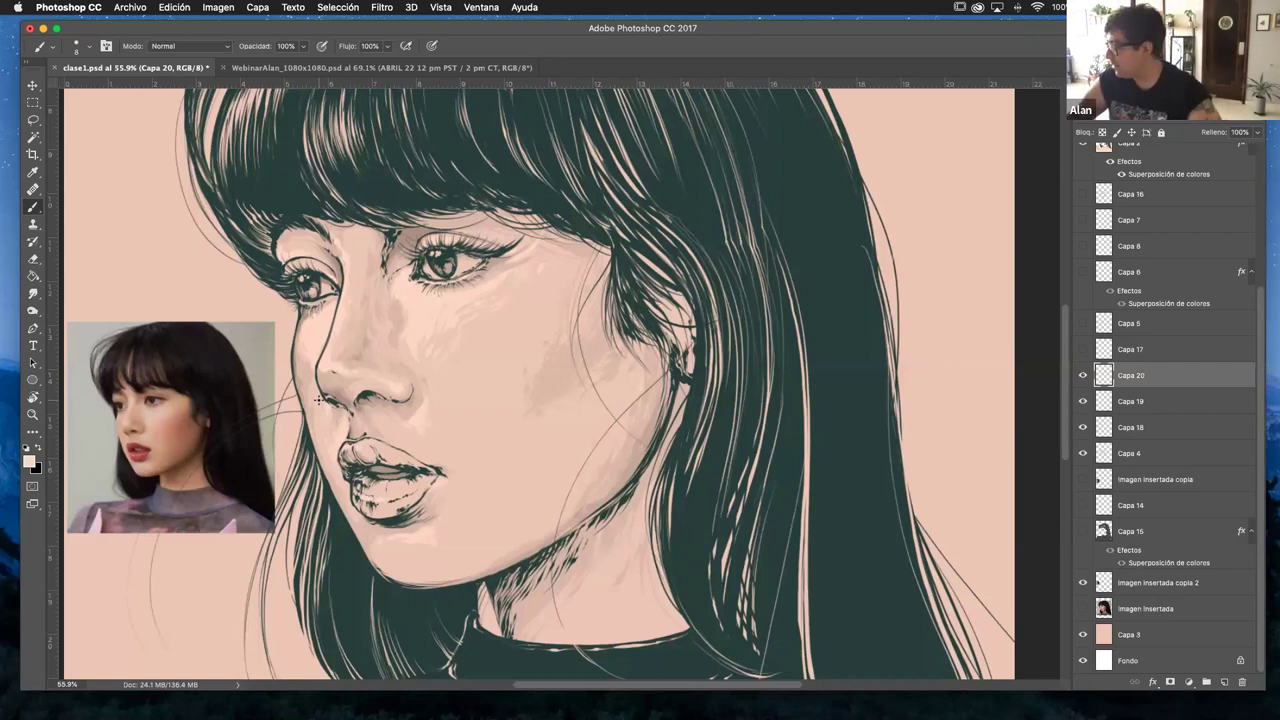
- Create a new layer above Capa 20 and sample the white swatch as the paint colour
left_click(1224, 683)
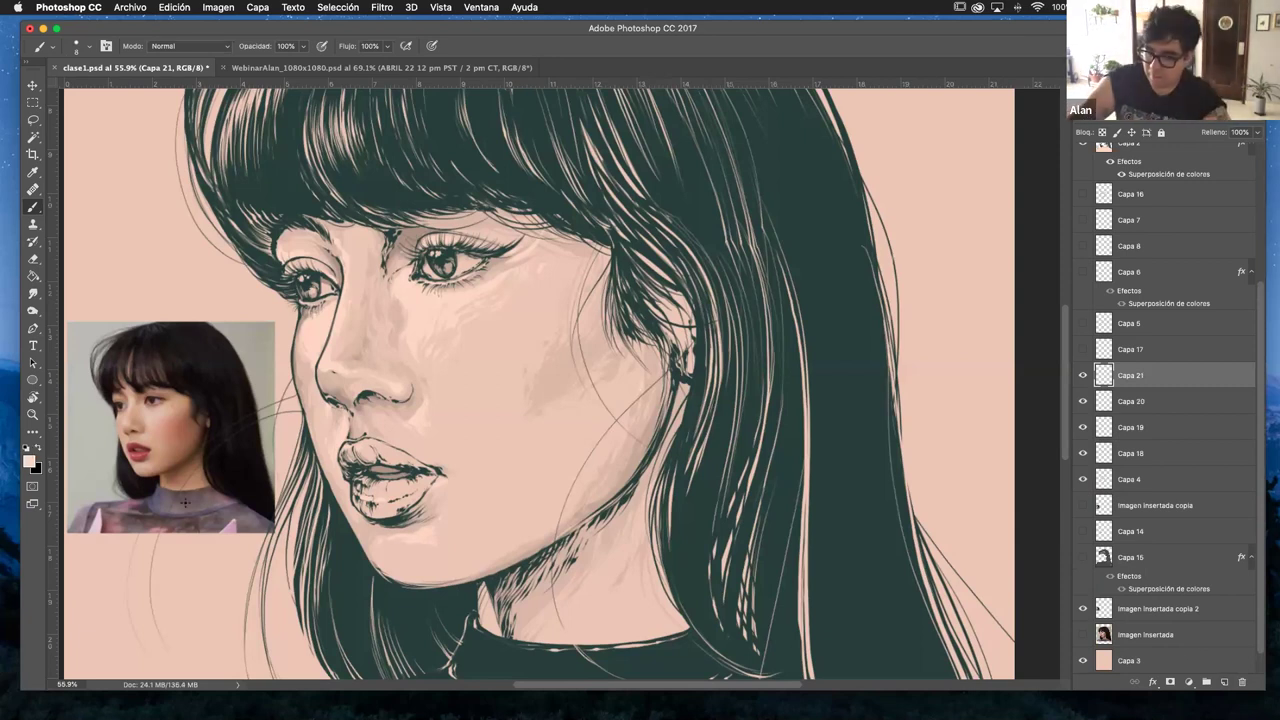
left_click_drag(436, 355, 392, 95)
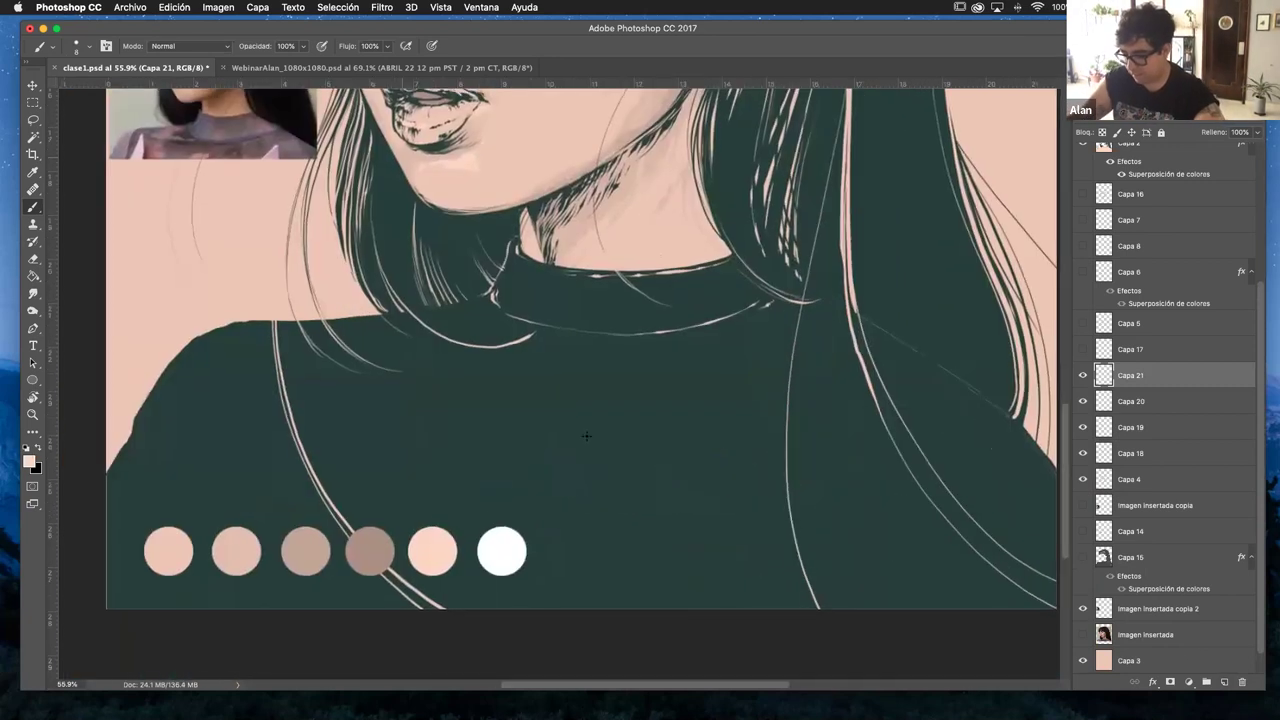
left_click(505, 549, "alt")
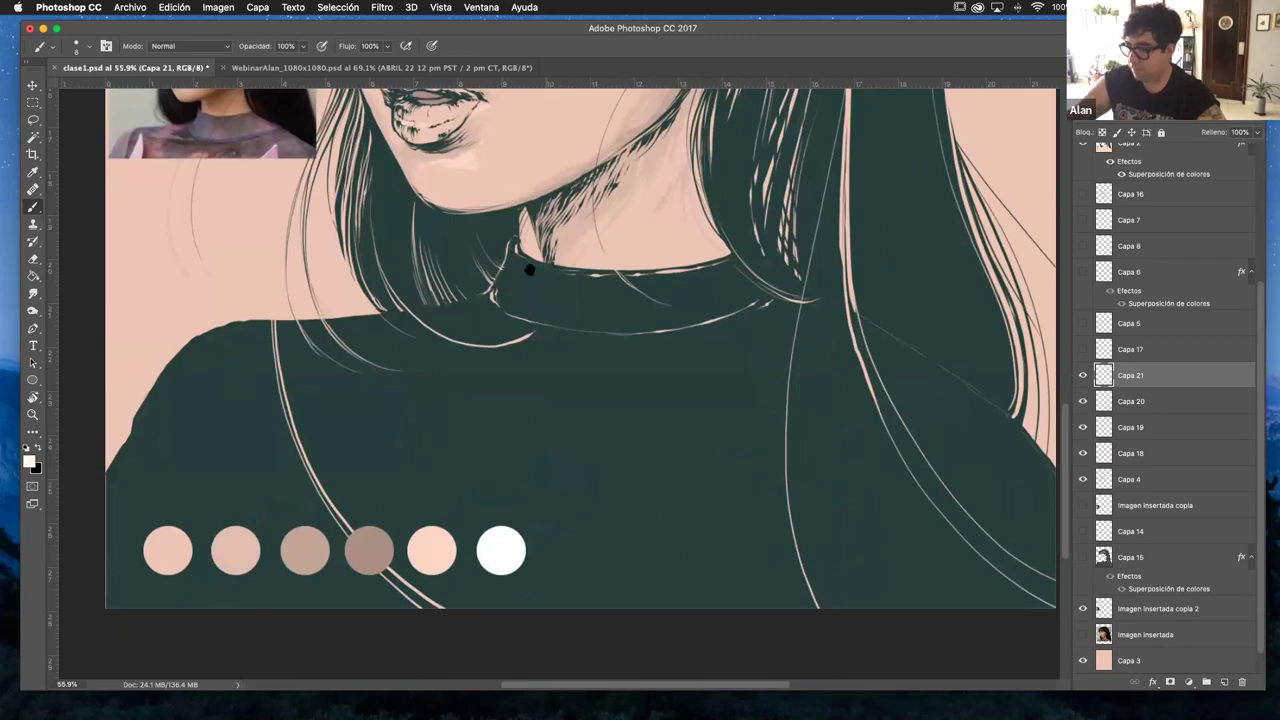
- Paint white highlights along the bridge, tip and nostril wing of the nose
scroll(560, 590, "down", 2)
scroll(587, 609, "up", 6)
left_click(33, 414)
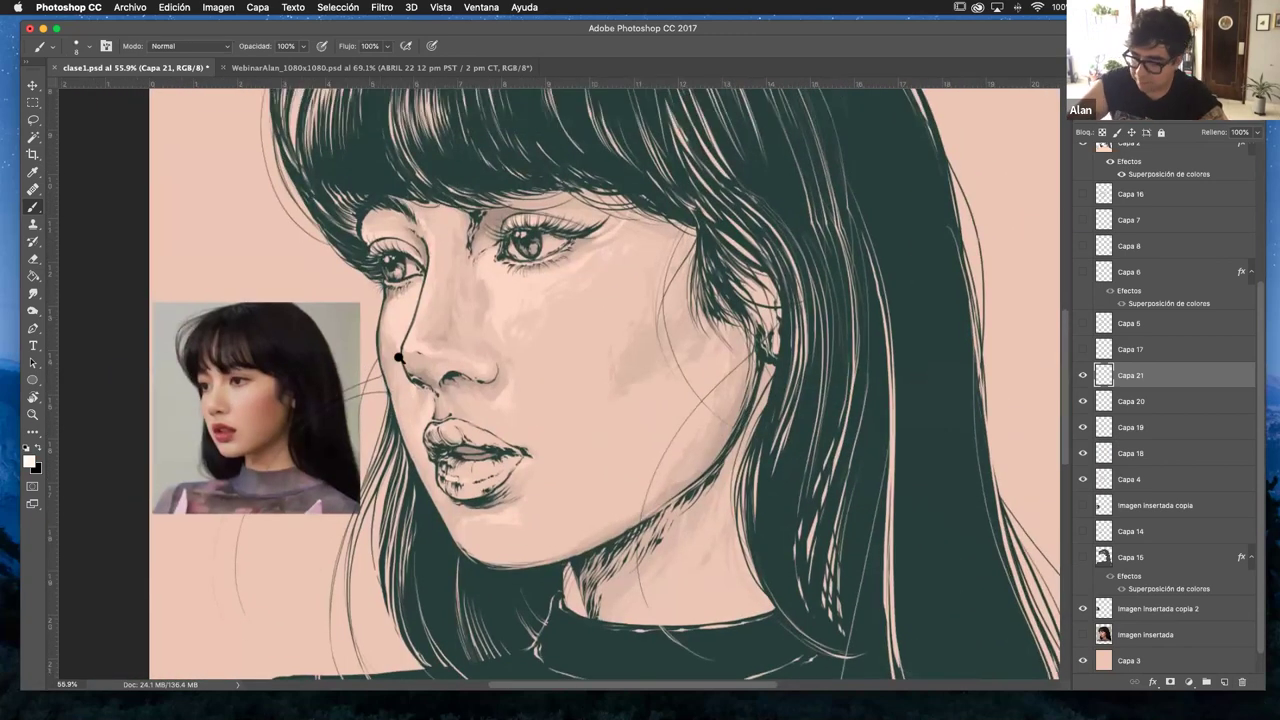
left_click_drag(532, 352, 575, 352)
left_click_drag(359, 320, 457, 300)
scroll(450, 312, "down", 1)
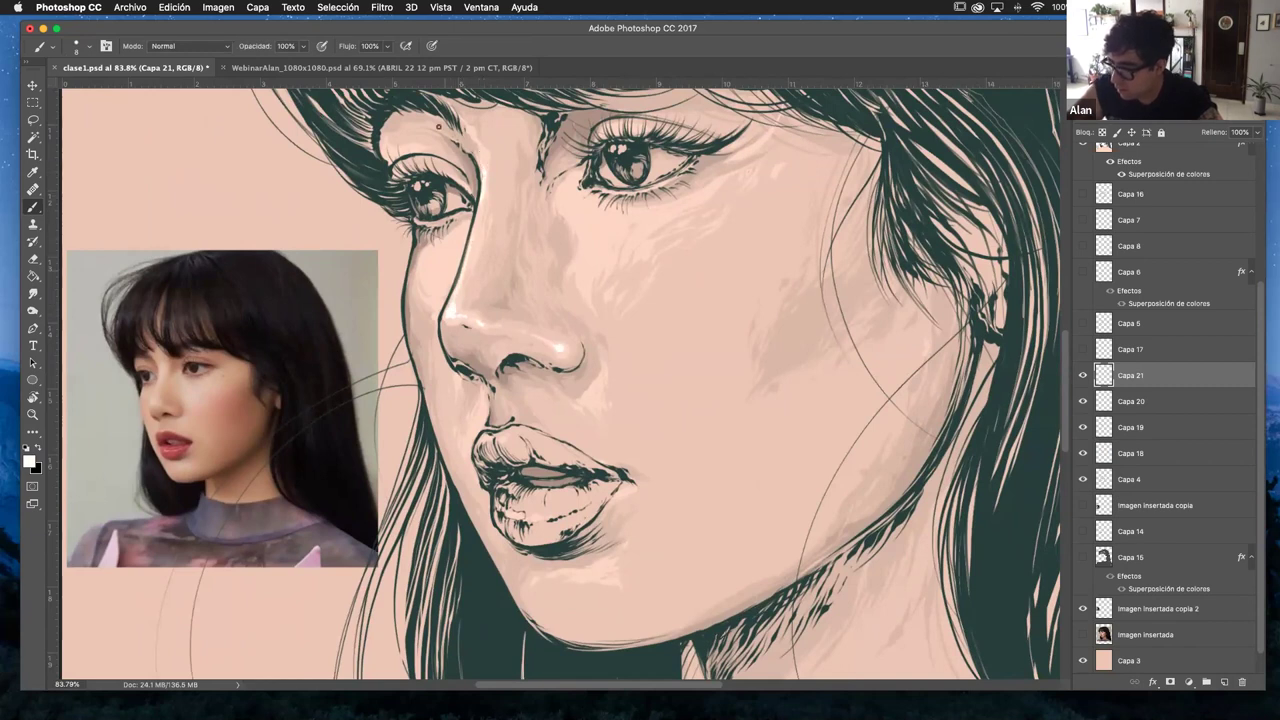
- Add small white glints to both irises and paint white highlights on the upper and lower lips
left_click(418, 185)
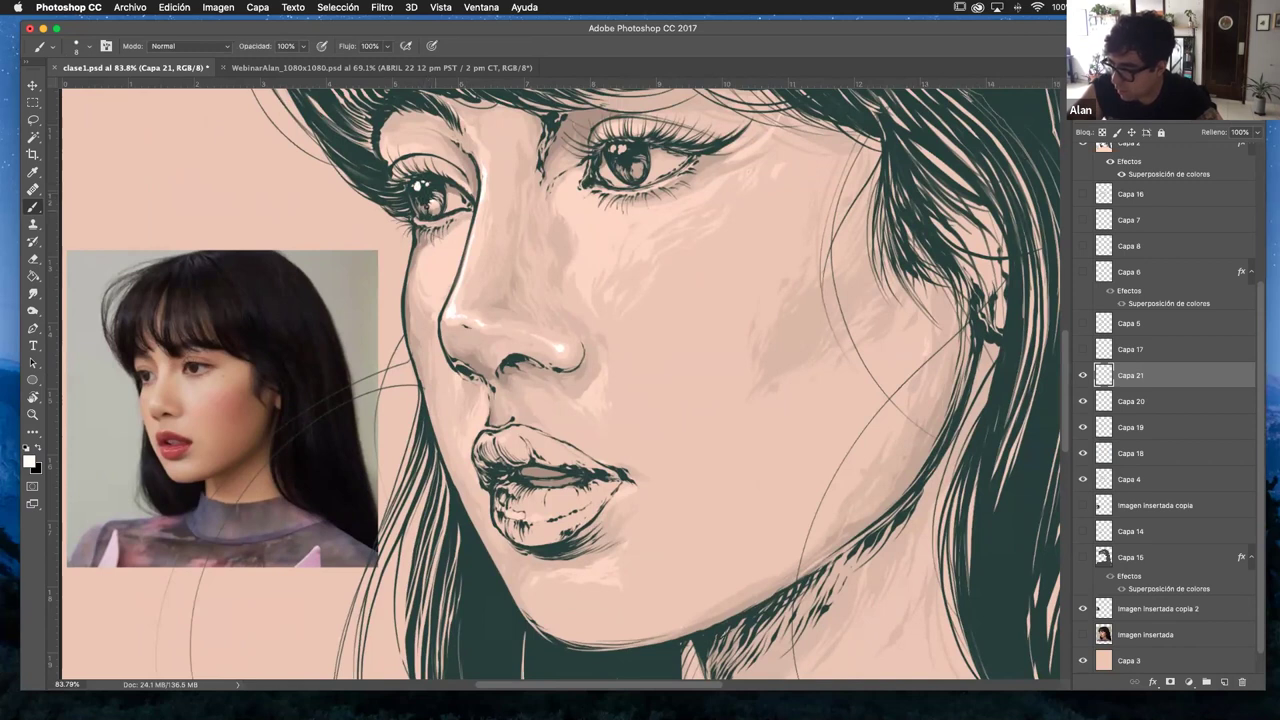
left_click(615, 149)
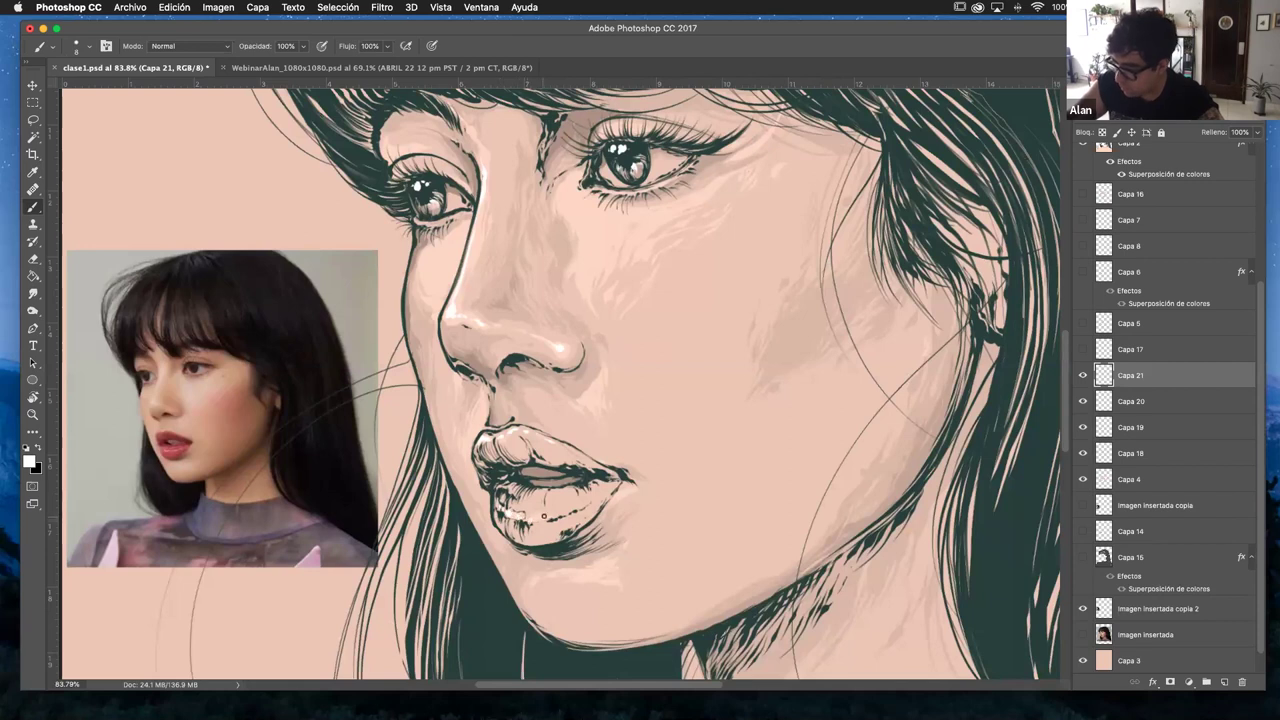
left_click_drag(503, 484, 498, 487)
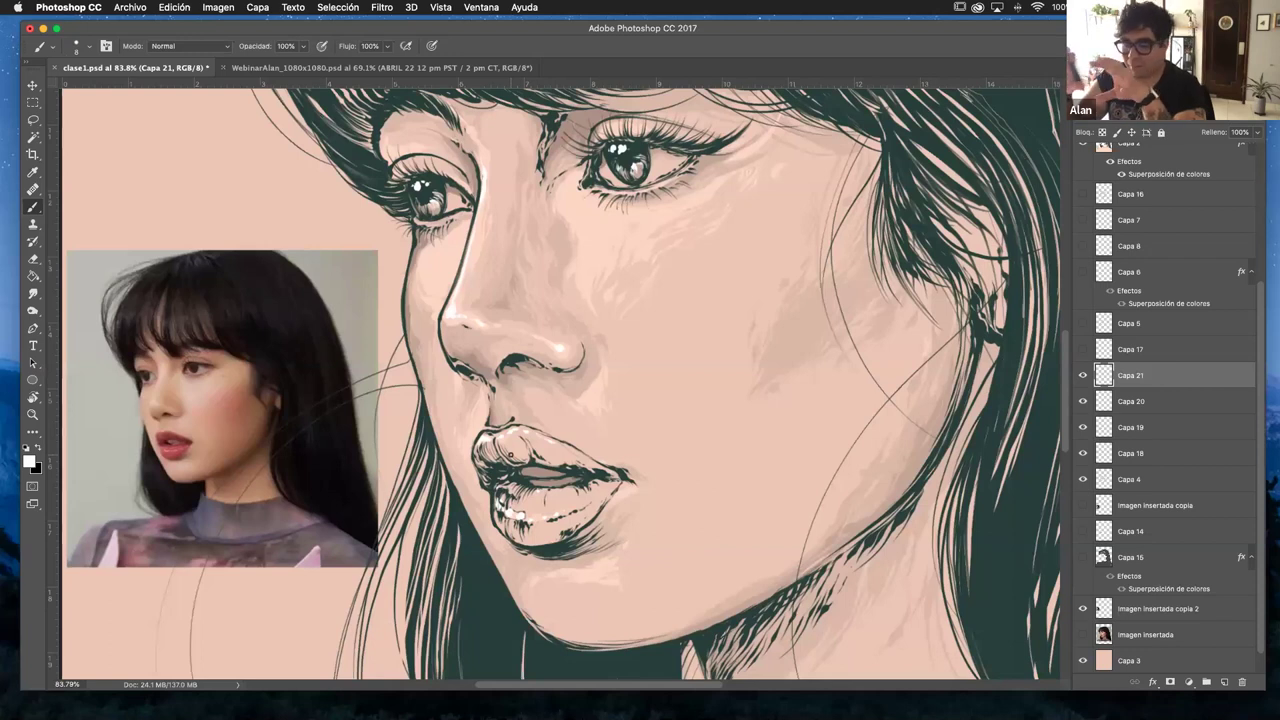
- Examine the white highlights on the lips, nose and eyes up close and across the whole portrait
left_click(33, 414)
left_click_drag(746, 376, 721, 461)
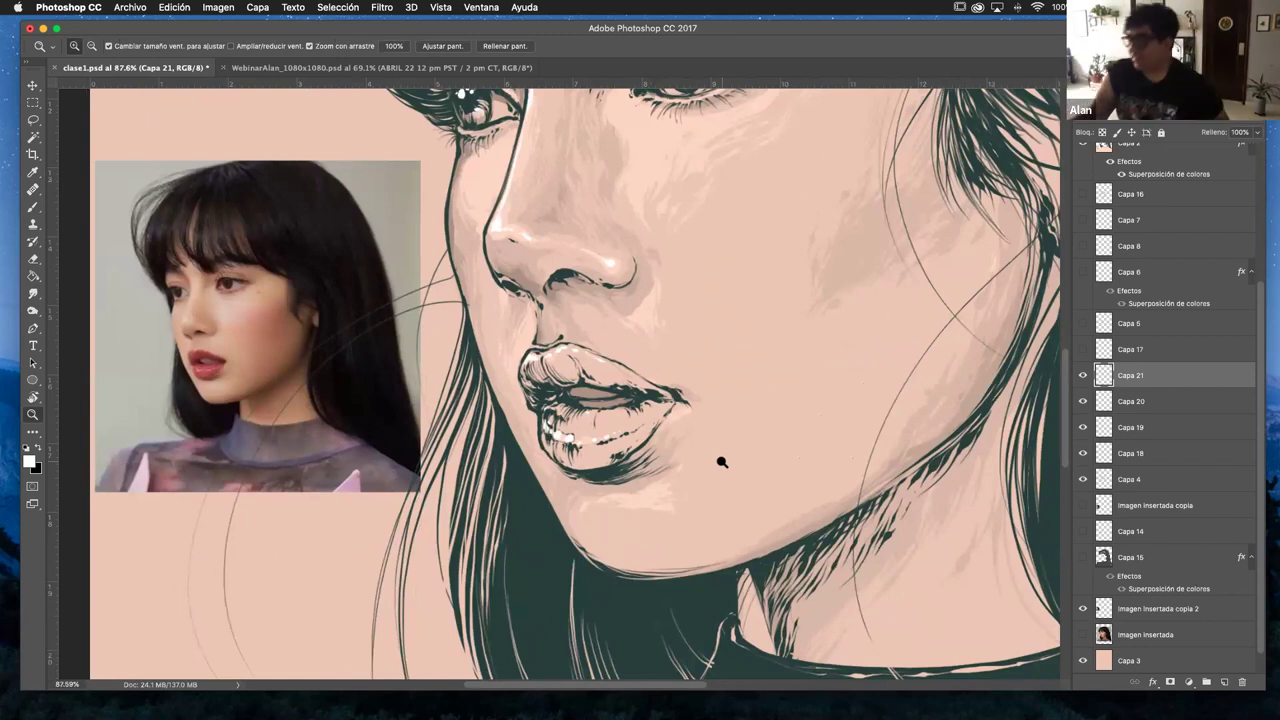
left_click_drag(658, 423, 697, 362)
left_click_drag(686, 409, 611, 449)
mouse_move(505, 254)
left_mouse_down()
mouse_move(537, 206)
mouse_move(669, 371)
mouse_move(616, 383)
left_mouse_up()
key("b")
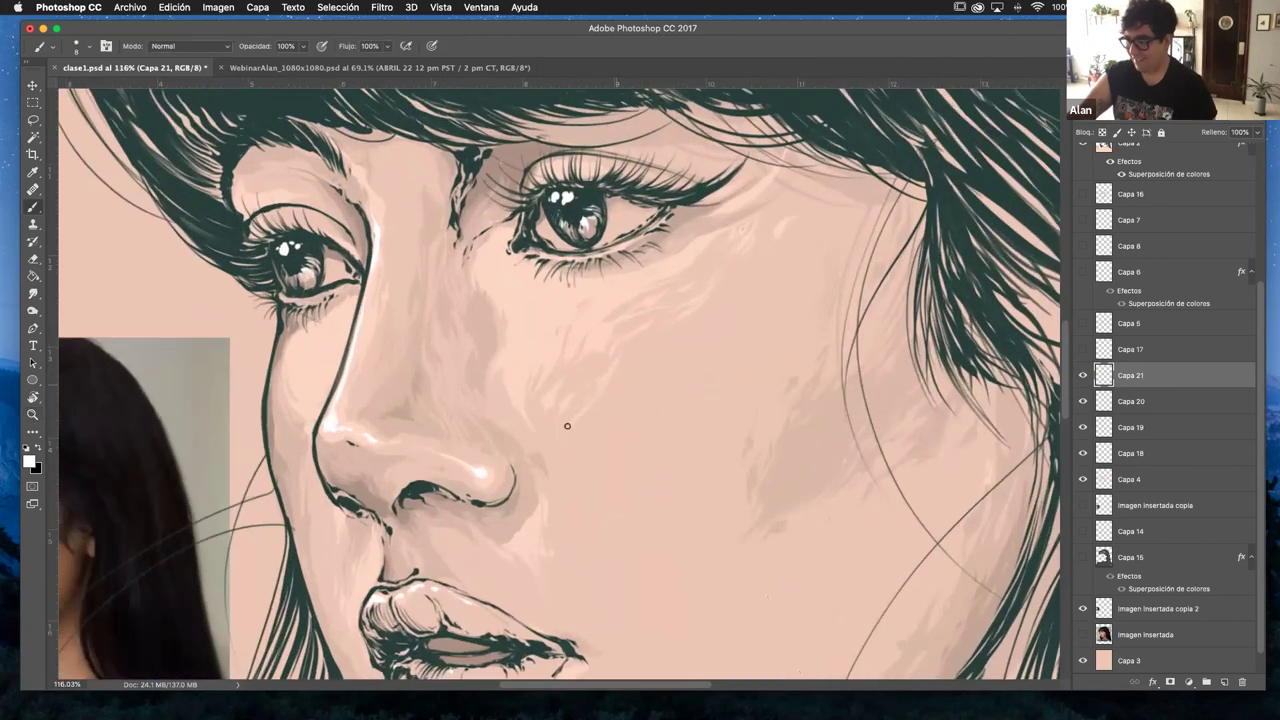
left_click(34, 415)
left_click_drag(753, 367, 615, 386)
scroll(615, 385, "down", 4)
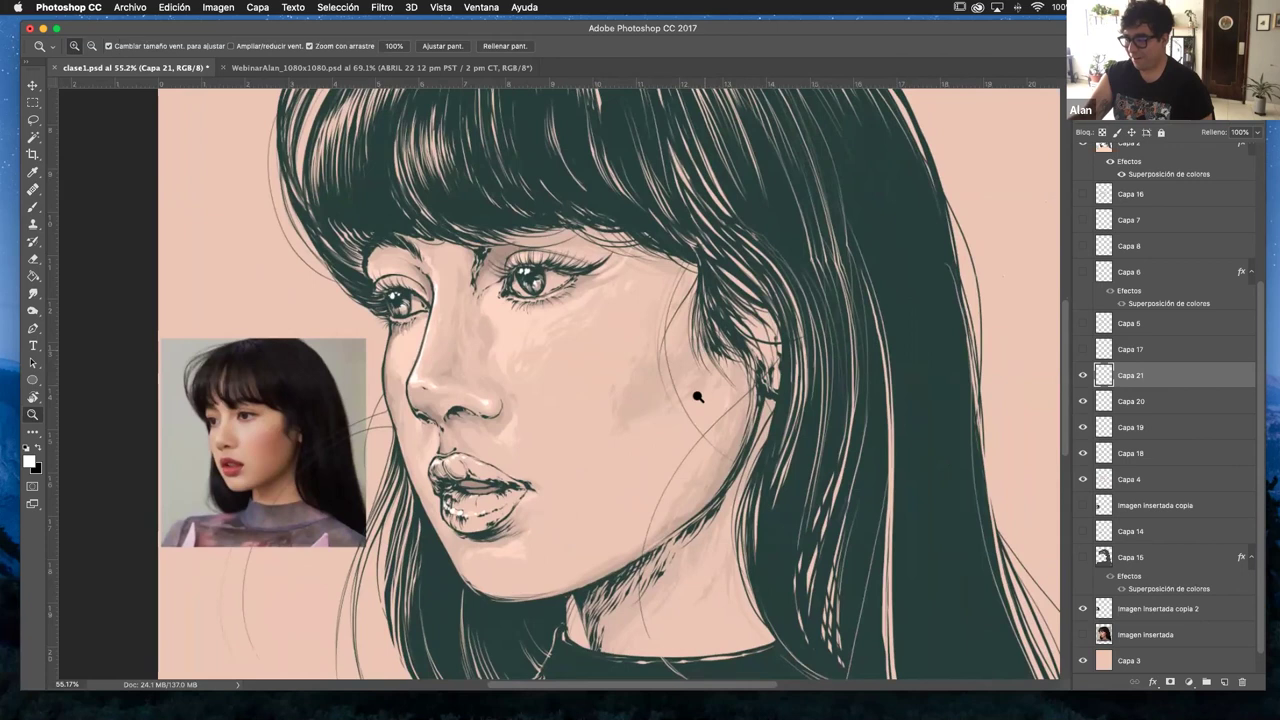
scroll(652, 460, "down", 2)
scroll(662, 464, "up", 2)
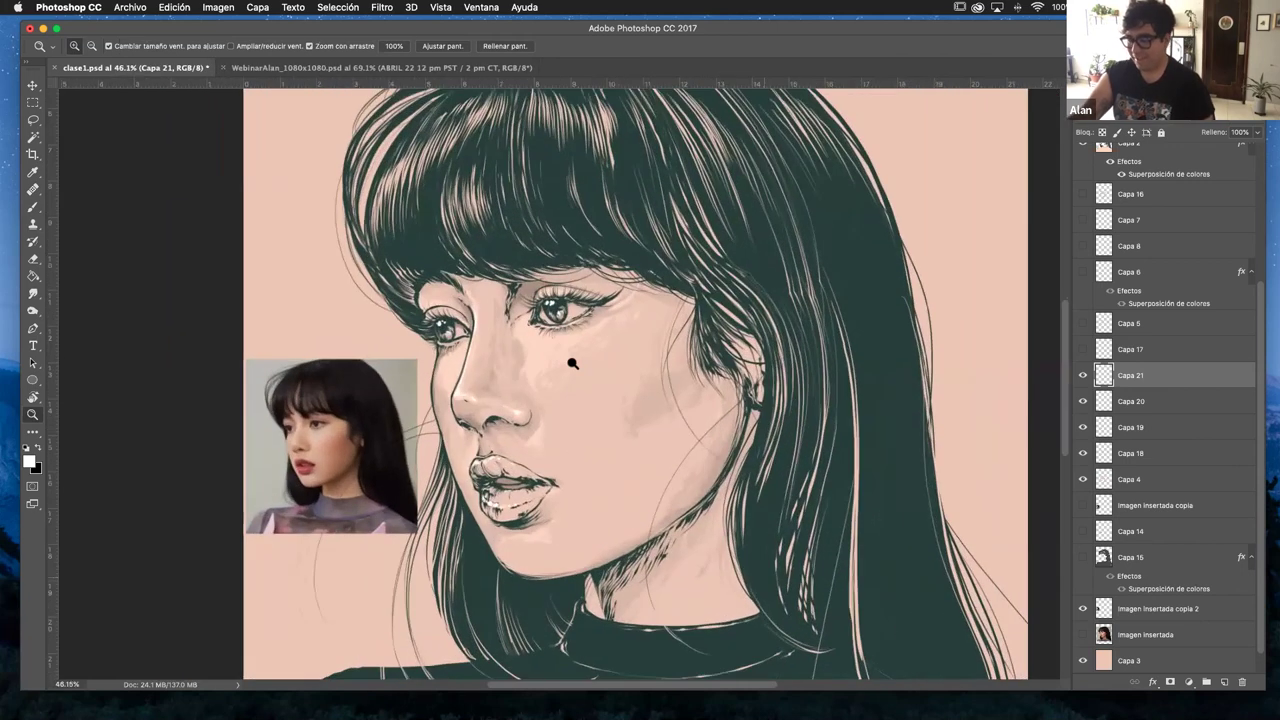
scroll(592, 361, "up", 2)
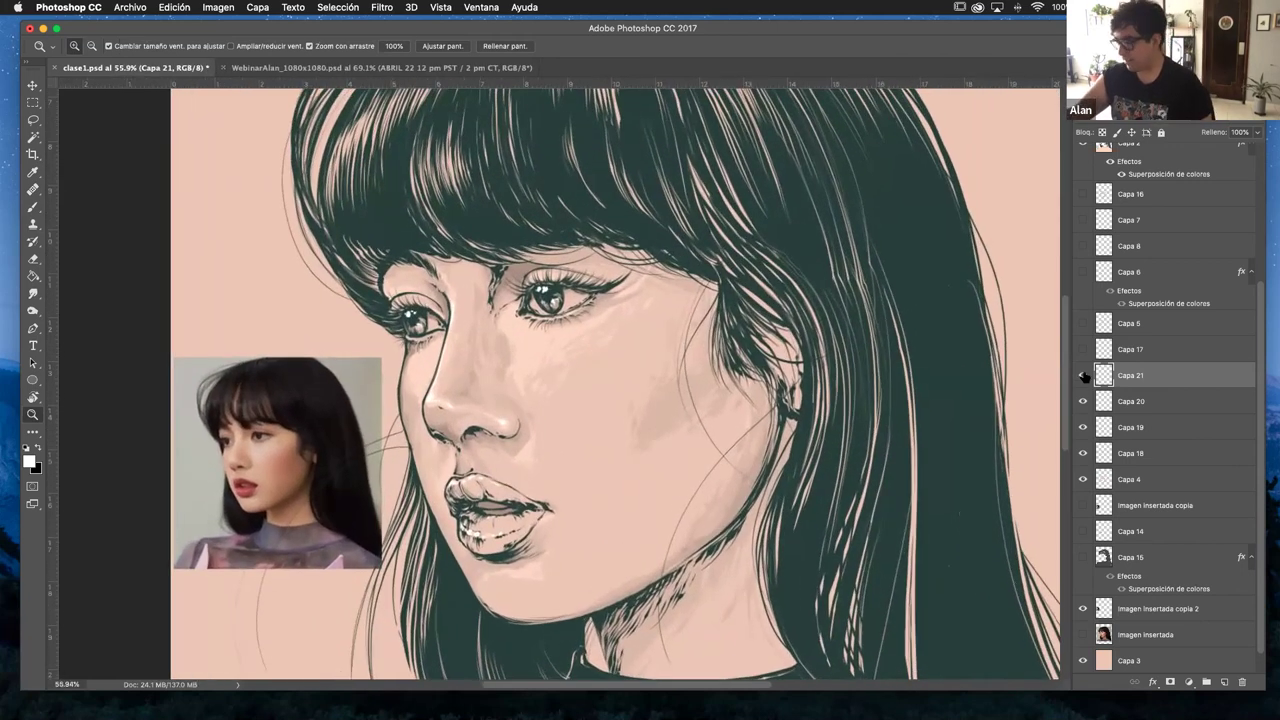
- Compare the portrait with the reference photo, studying the photo's face, ear, jaw shadow and neck up close
key("b")
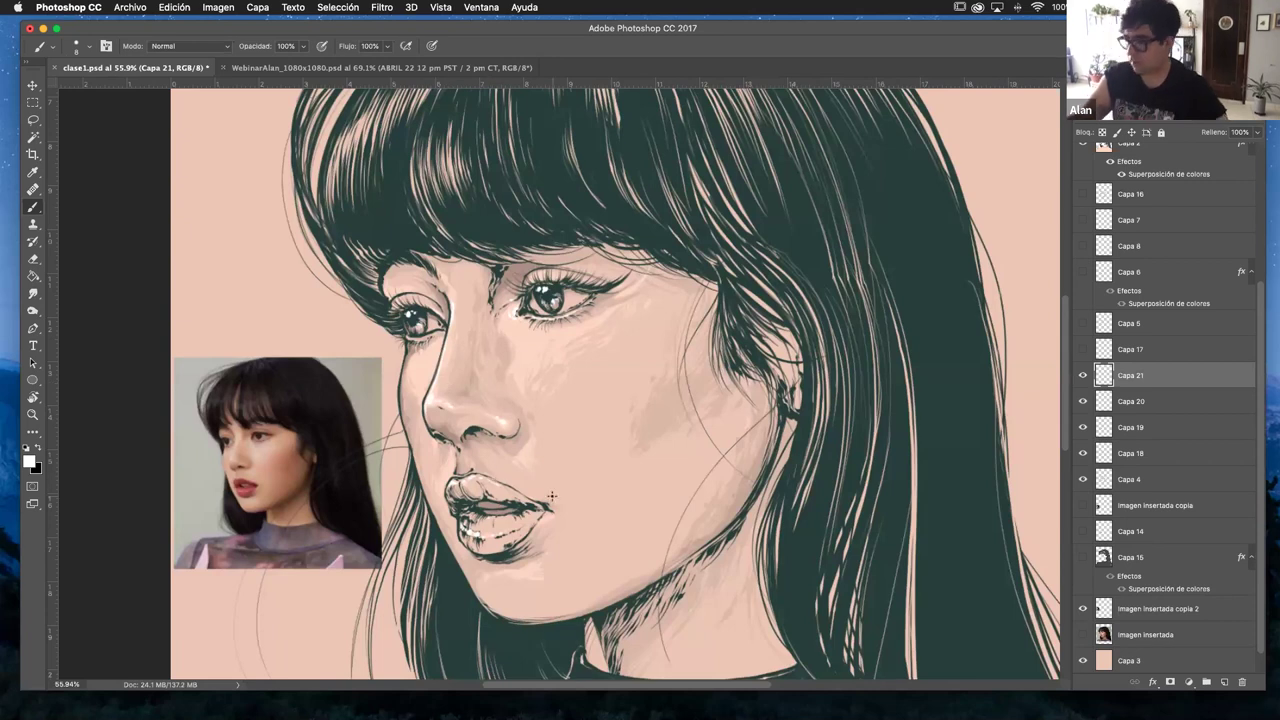
key("r")
mouse_move(731, 405)
left_mouse_down()
mouse_move(741, 419)
mouse_move(744, 409)
left_mouse_up()
mouse_move(668, 486)
left_mouse_down()
mouse_move(668, 423)
mouse_move(683, 420)
mouse_move(574, 428)
left_mouse_up()
key("z")
left_click_drag(780, 455, 663, 443)
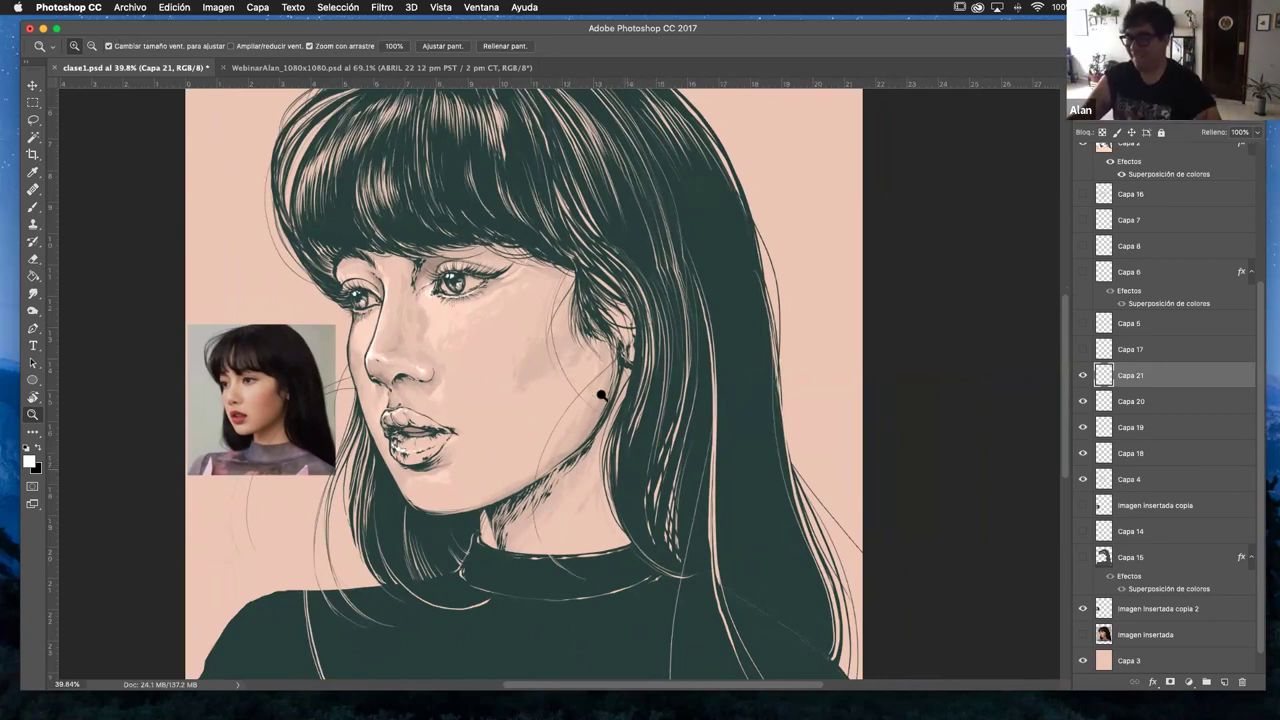
left_click_drag(597, 478, 638, 459)
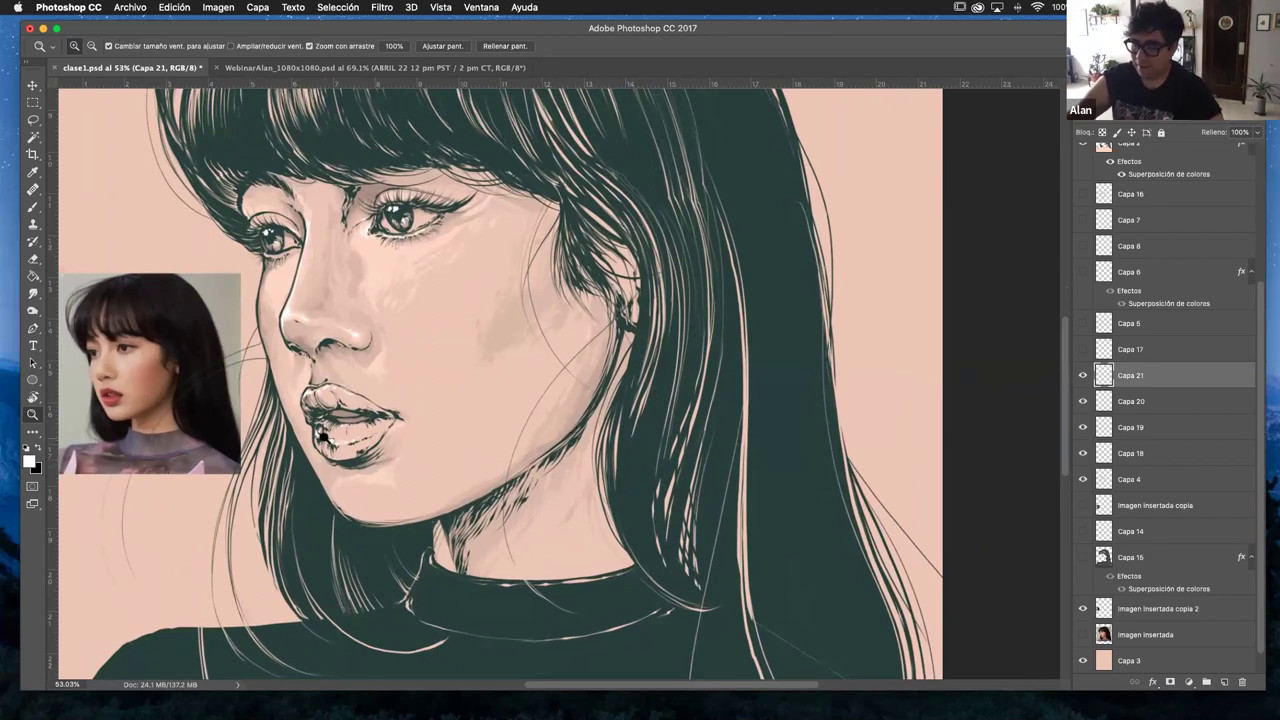
left_click_drag(203, 405, 491, 373)
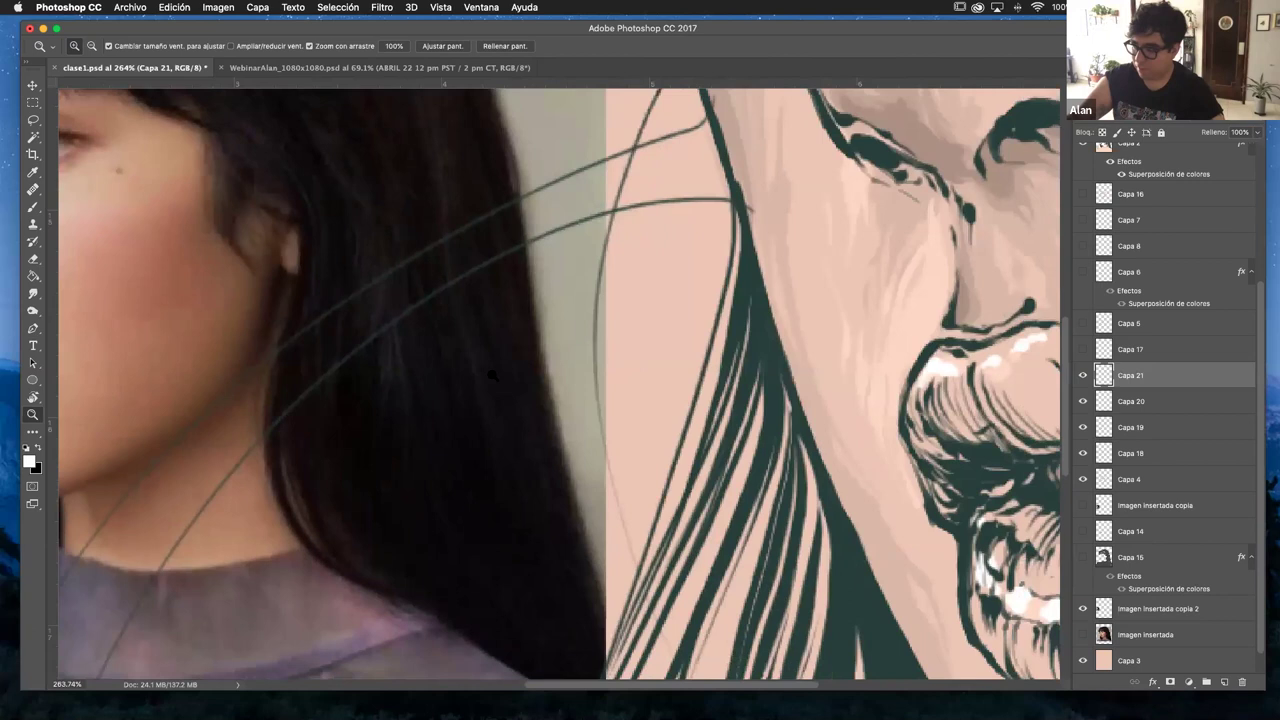
left_click_drag(250, 374, 463, 365)
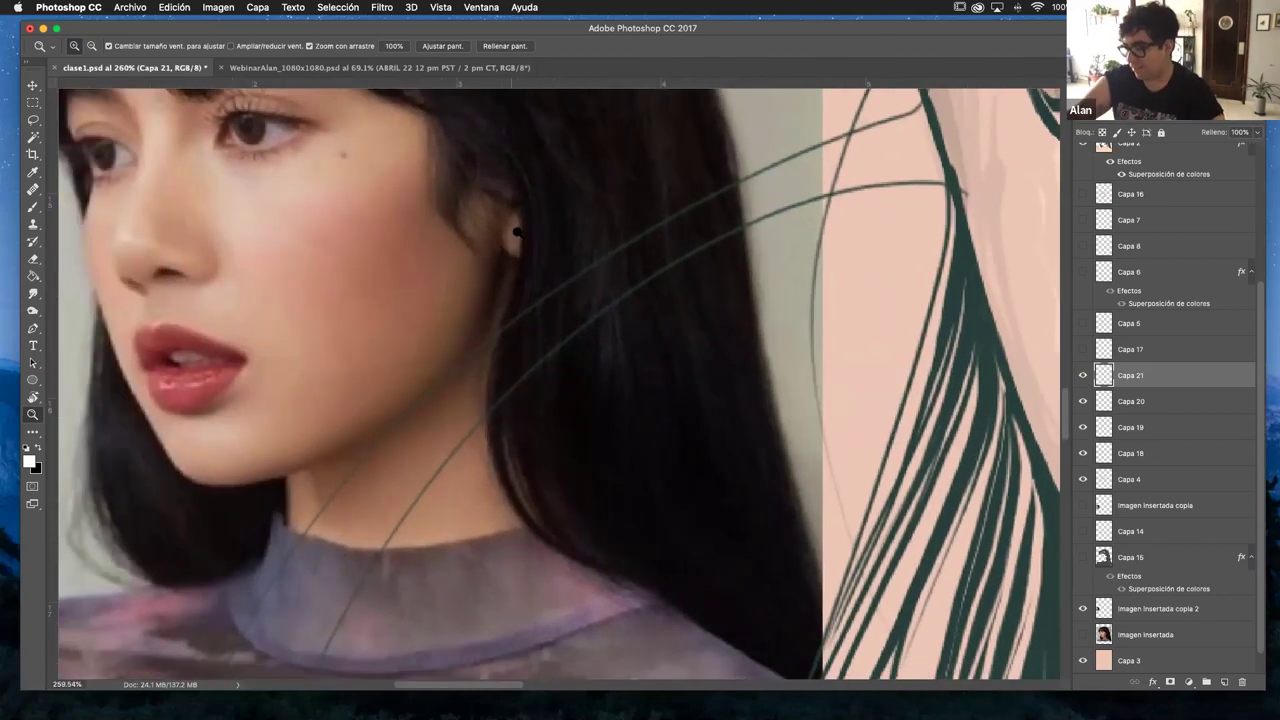
mouse_move(616, 347)
left_mouse_down()
mouse_move(376, 335)
mouse_move(310, 309)
left_mouse_up()
mouse_move(736, 421)
left_mouse_down()
mouse_move(439, 372)
mouse_move(315, 380)
left_mouse_up()
left_click_drag(940, 440, 590, 405)
left_click_drag(735, 363, 667, 378)
scroll(667, 378, "down", 1)
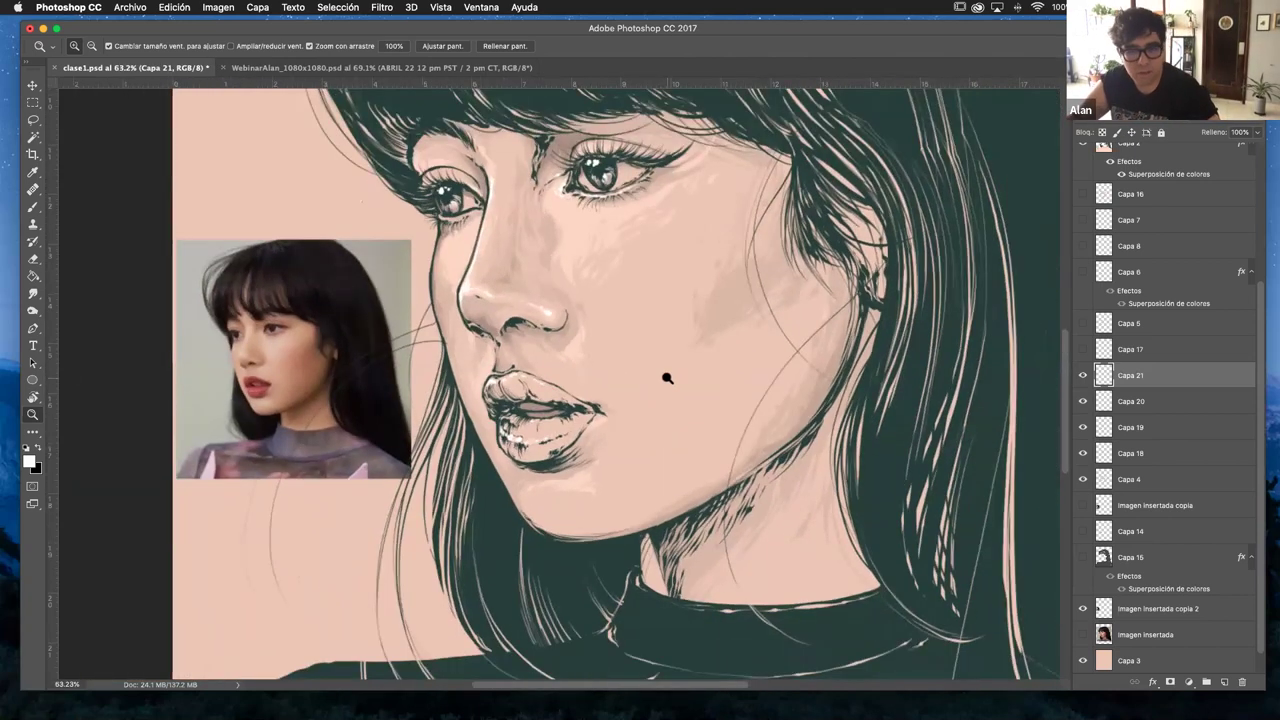
scroll(667, 378, "right", 5)
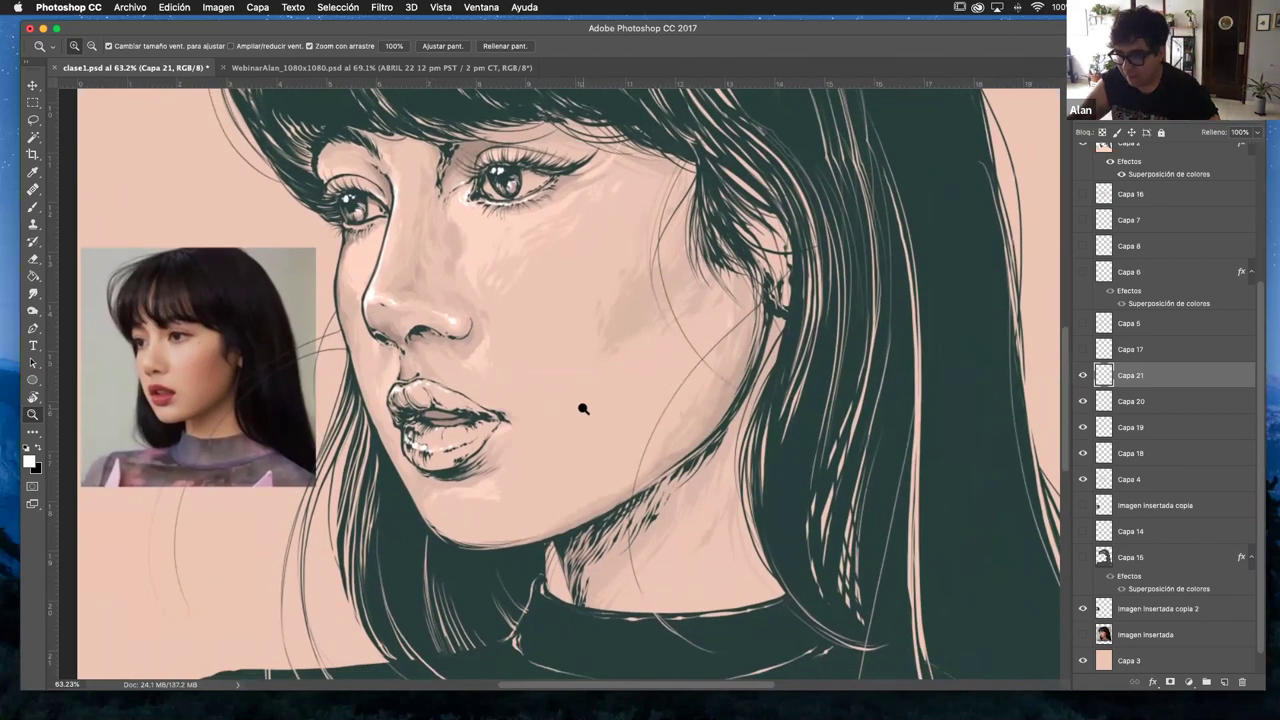
scroll(660, 400, "right", 3)
scroll(647, 399, "down", 1)
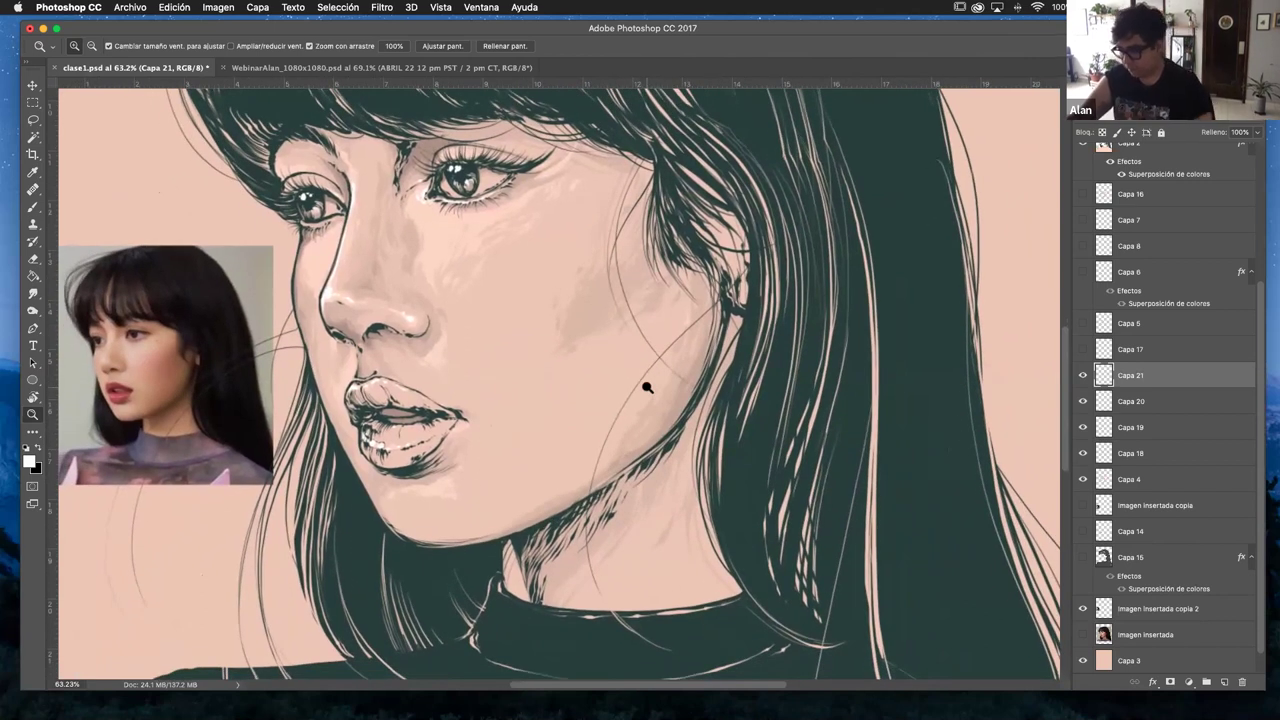
- Create a new empty layer directly above Capa 16, beneath the line art layer Capa 2
key("l")
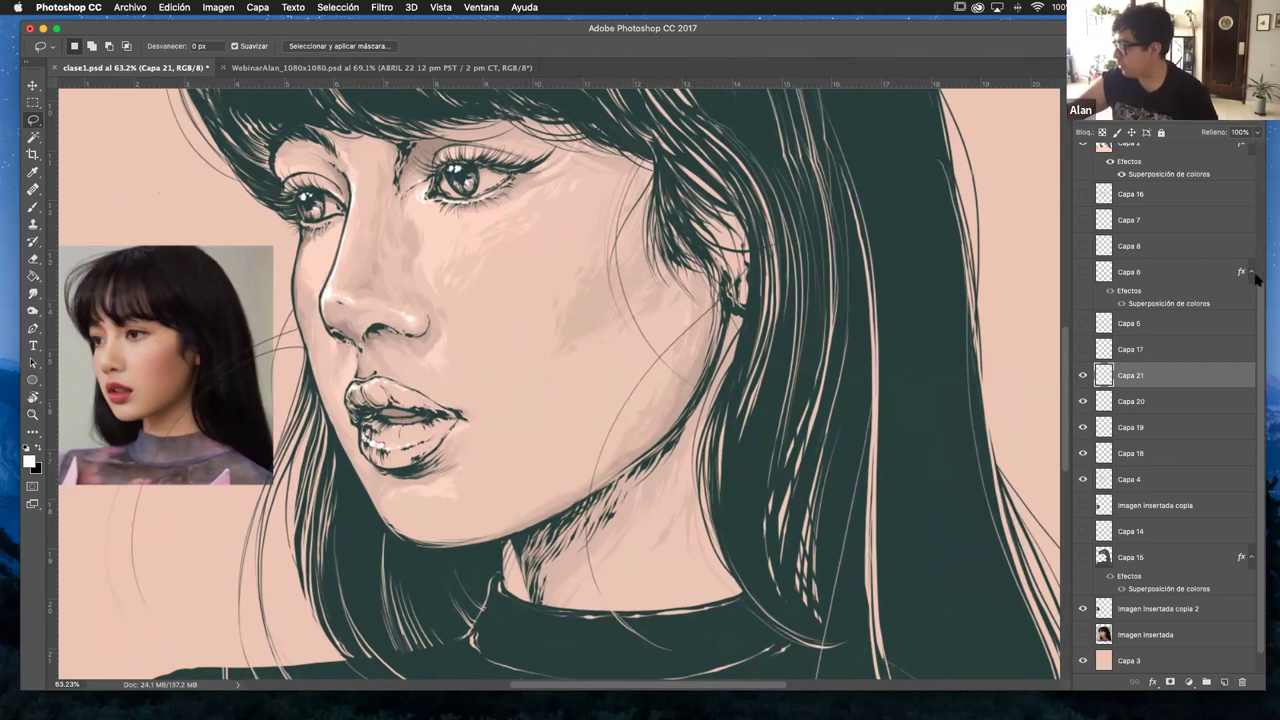
scroll(1180, 219, "up", 2)
left_click(1176, 234)
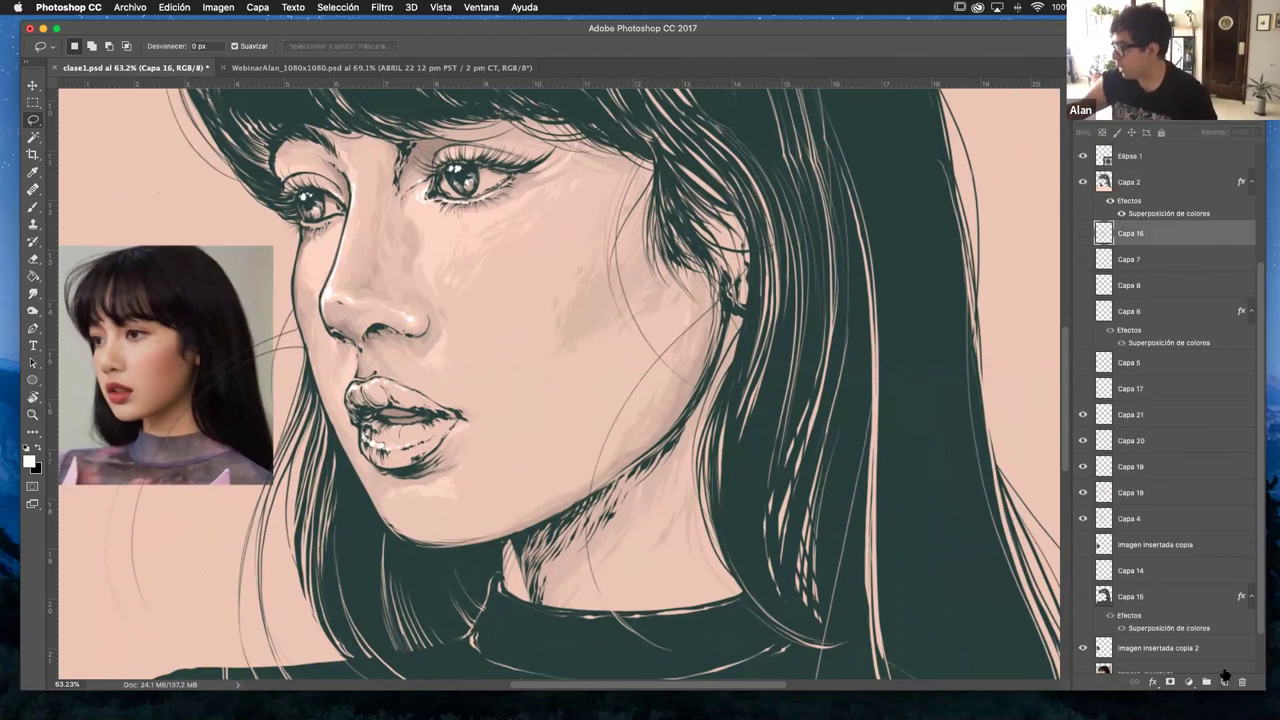
left_click(1224, 681)
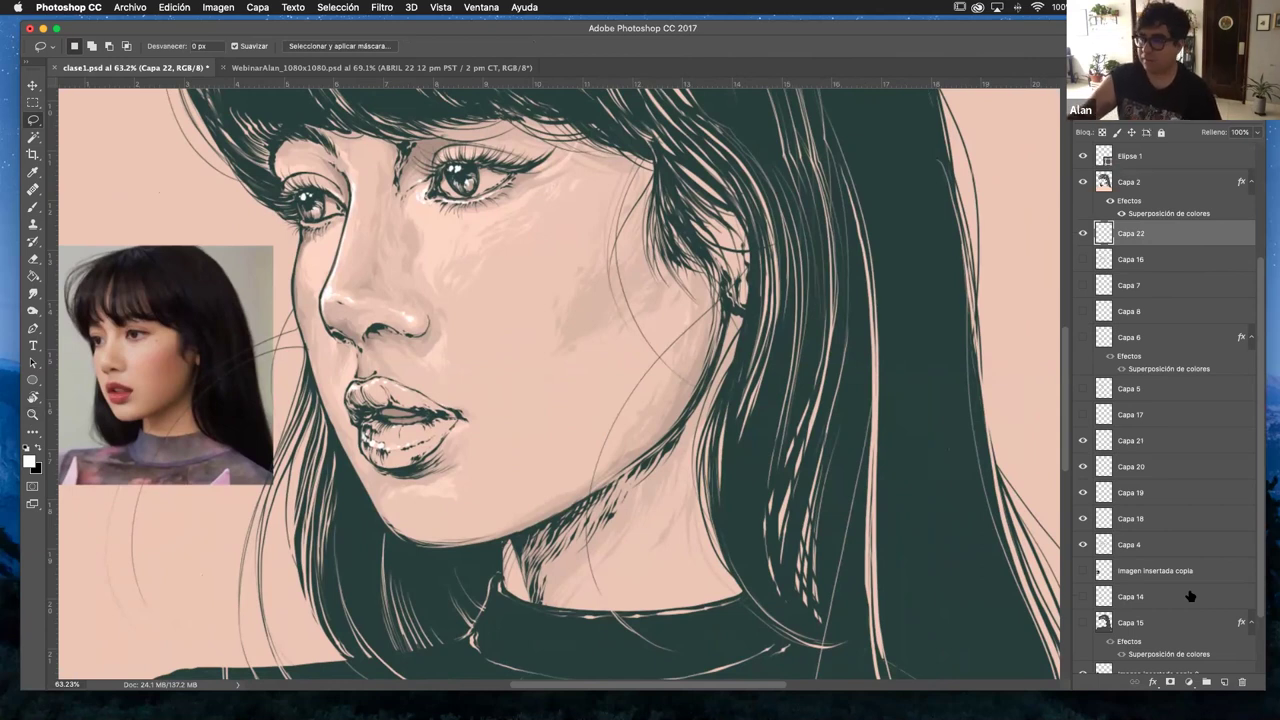
- Outline the neck with a Lasso selection running from below the ear along the hair, collar and jawline
scroll(580, 266, "down", 3)
scroll(580, 266, "right", 5)
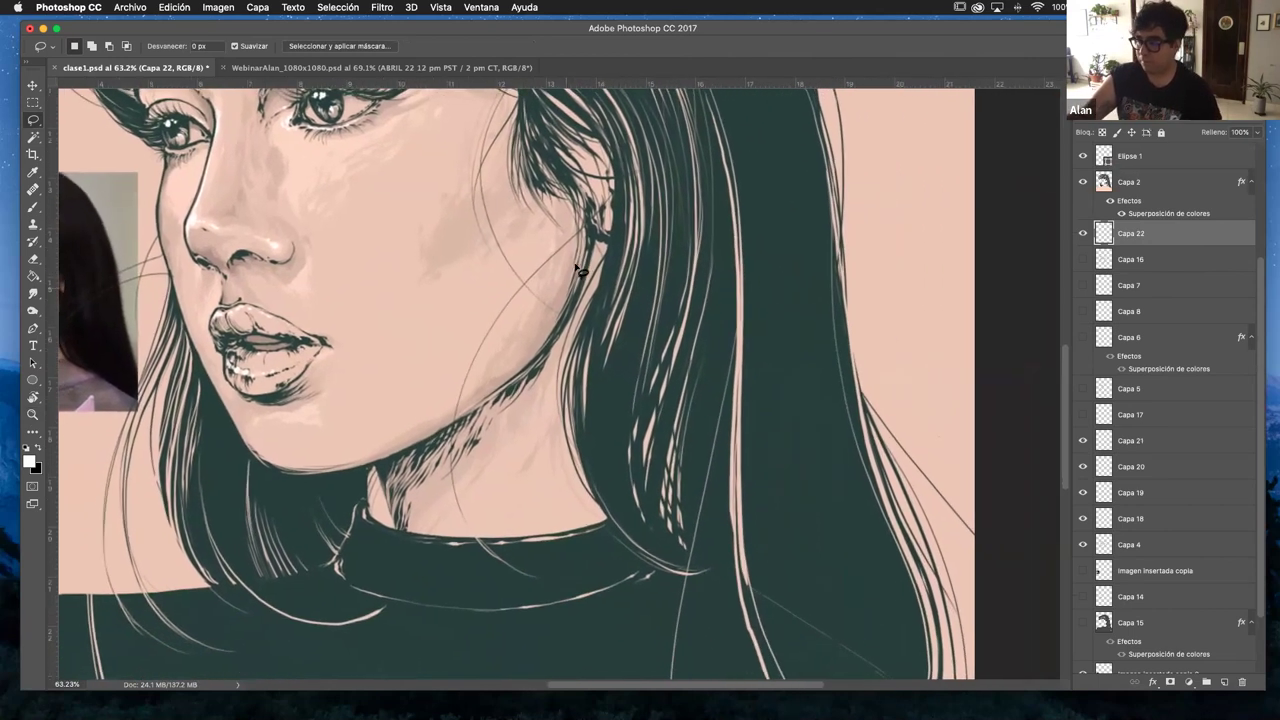
left_click(34, 119)
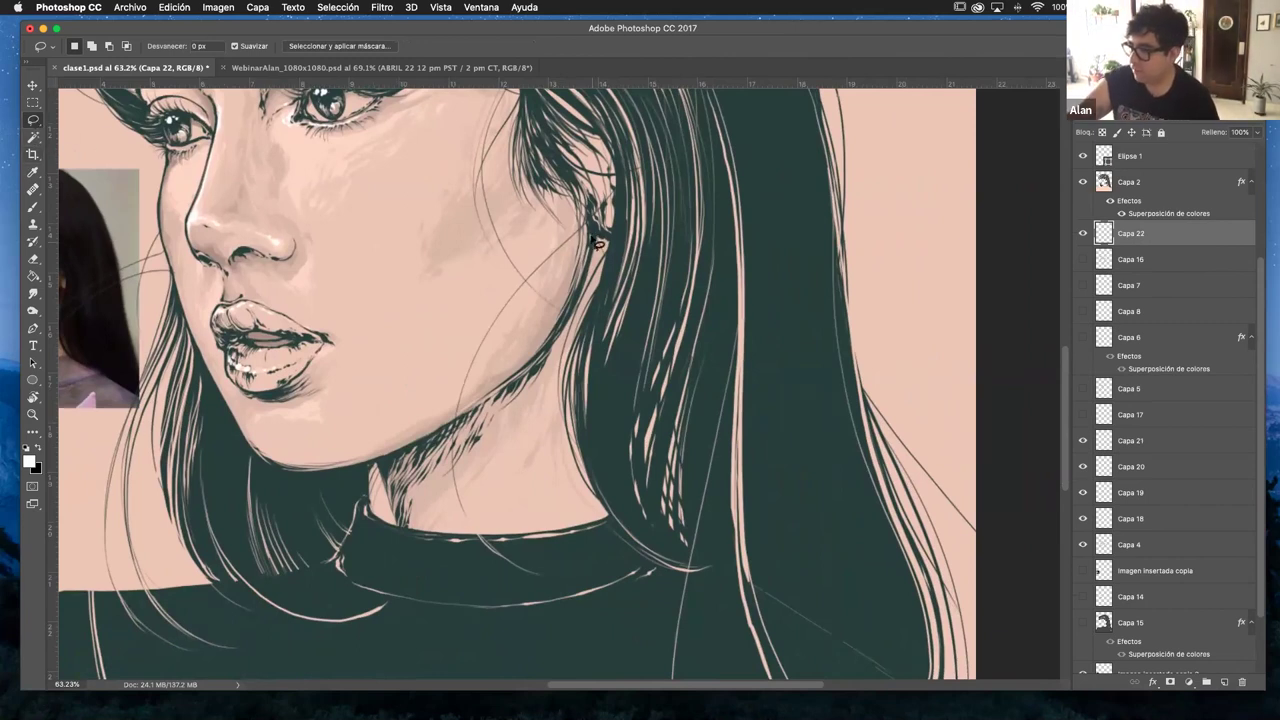
scroll(222, 284, "left", 1)
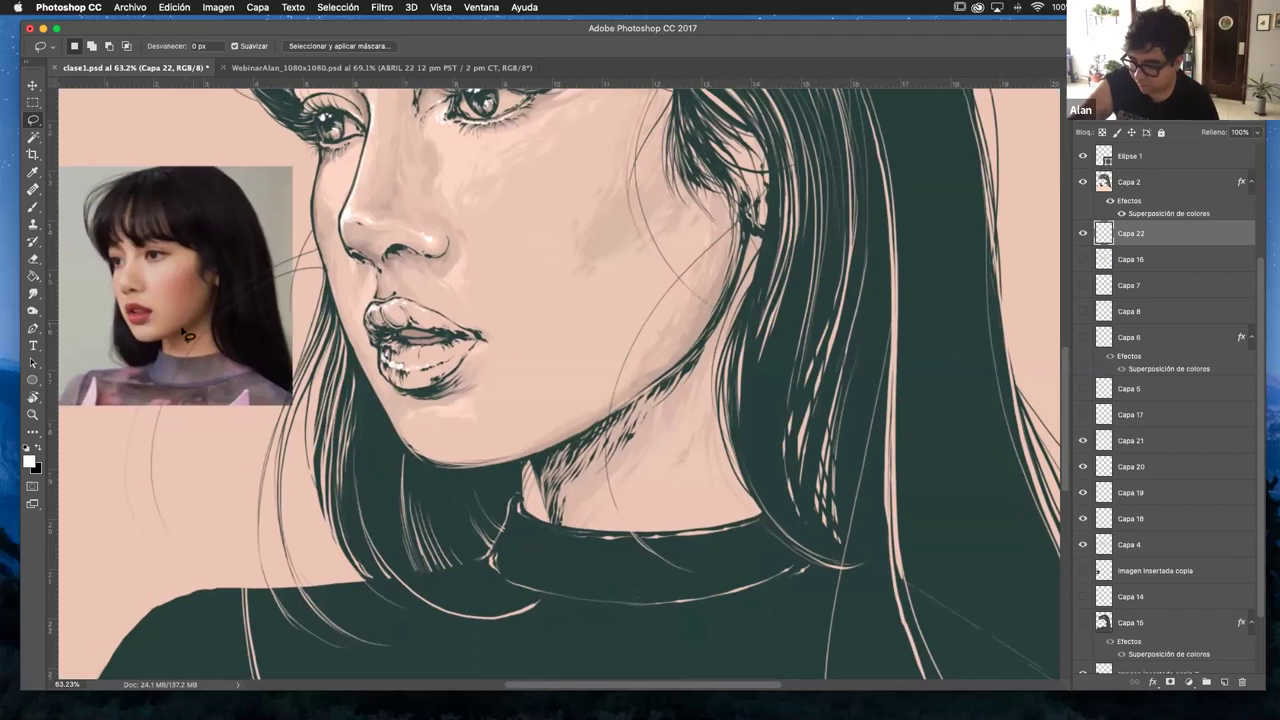
left_click_drag(709, 322, 556, 329)
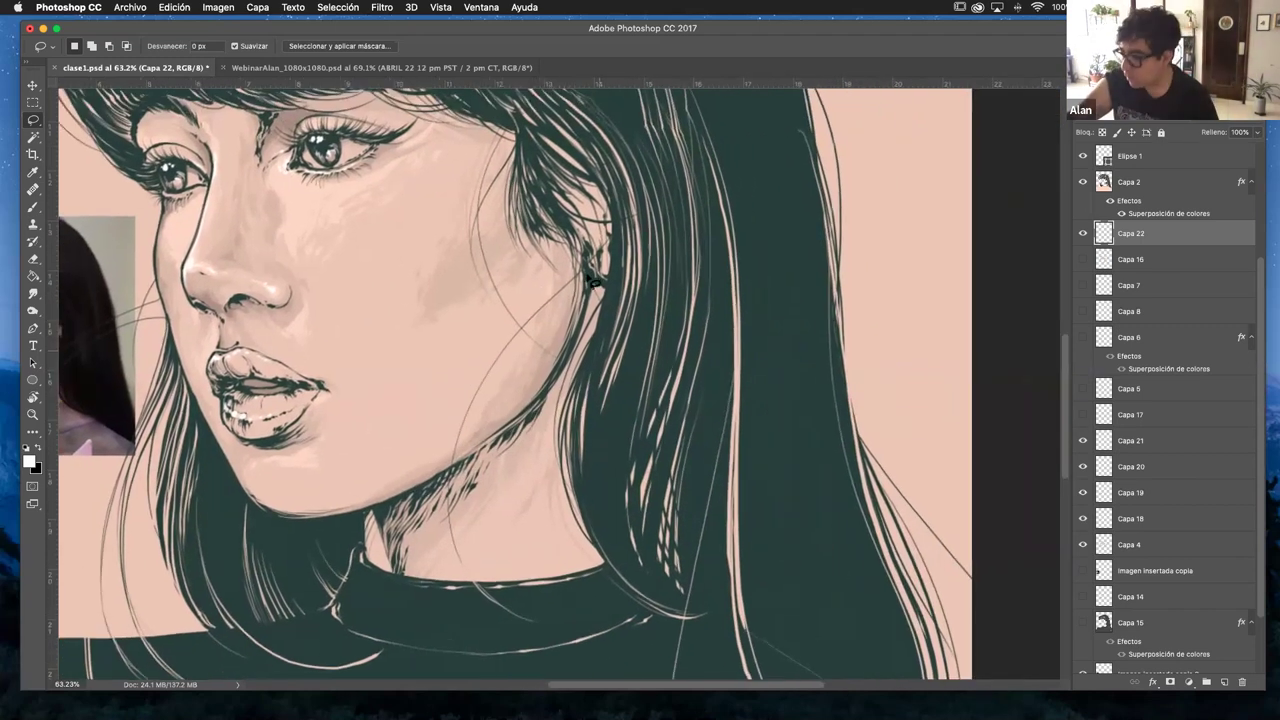
left_click_drag(588, 279, 572, 347)
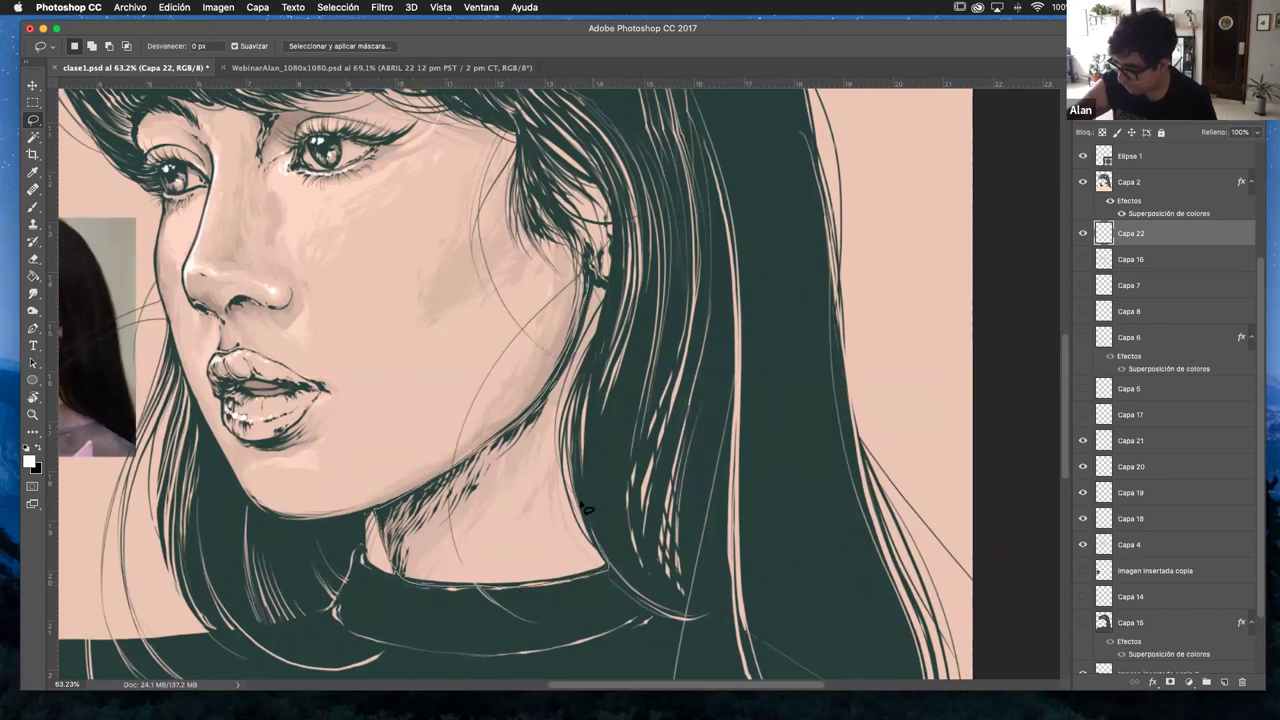
left_click_drag(612, 290, 595, 266)
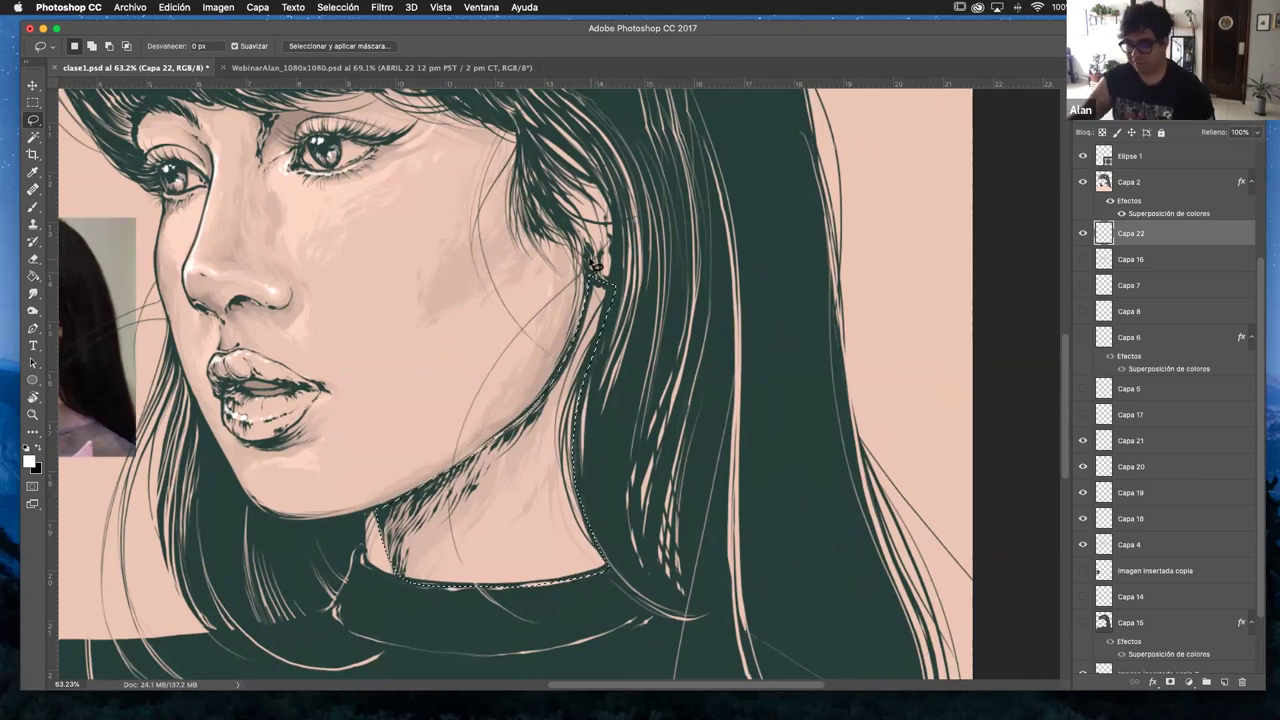
- Set up the Gradient tool with the foreground-to-background preset (Color frontal/color de fondo), running from white to black
left_click(34, 275)
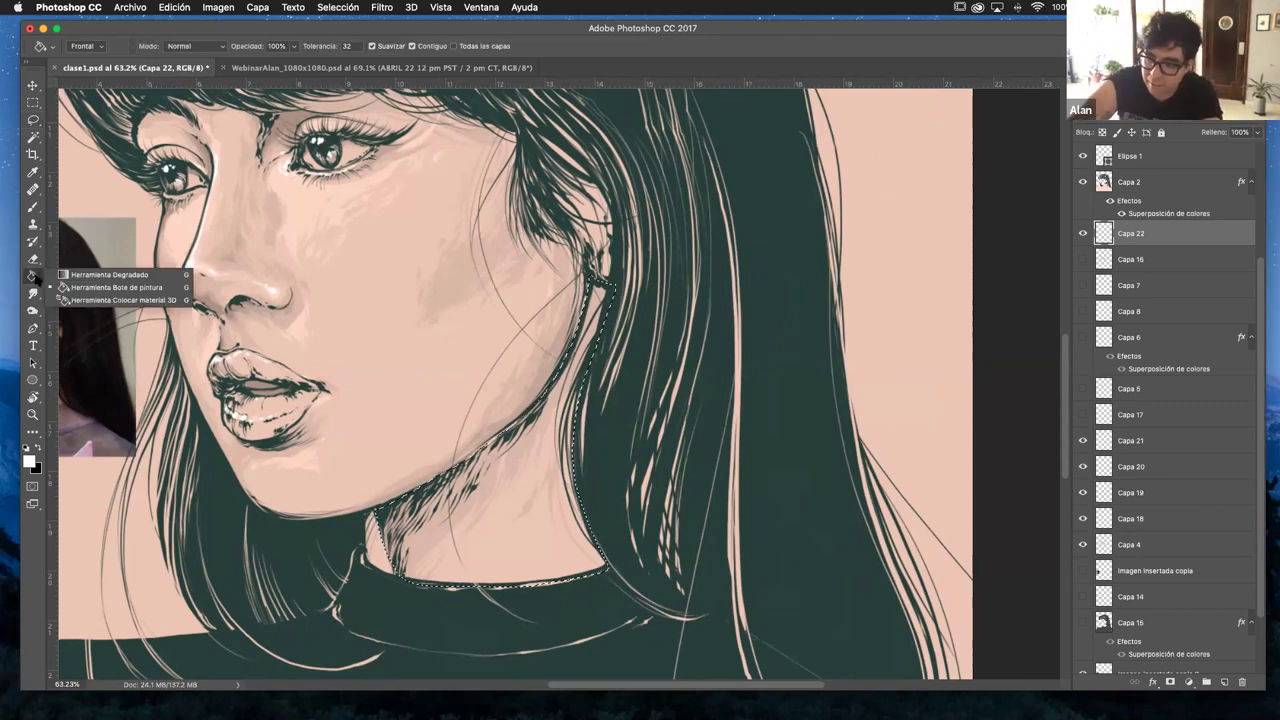
left_click(107, 272)
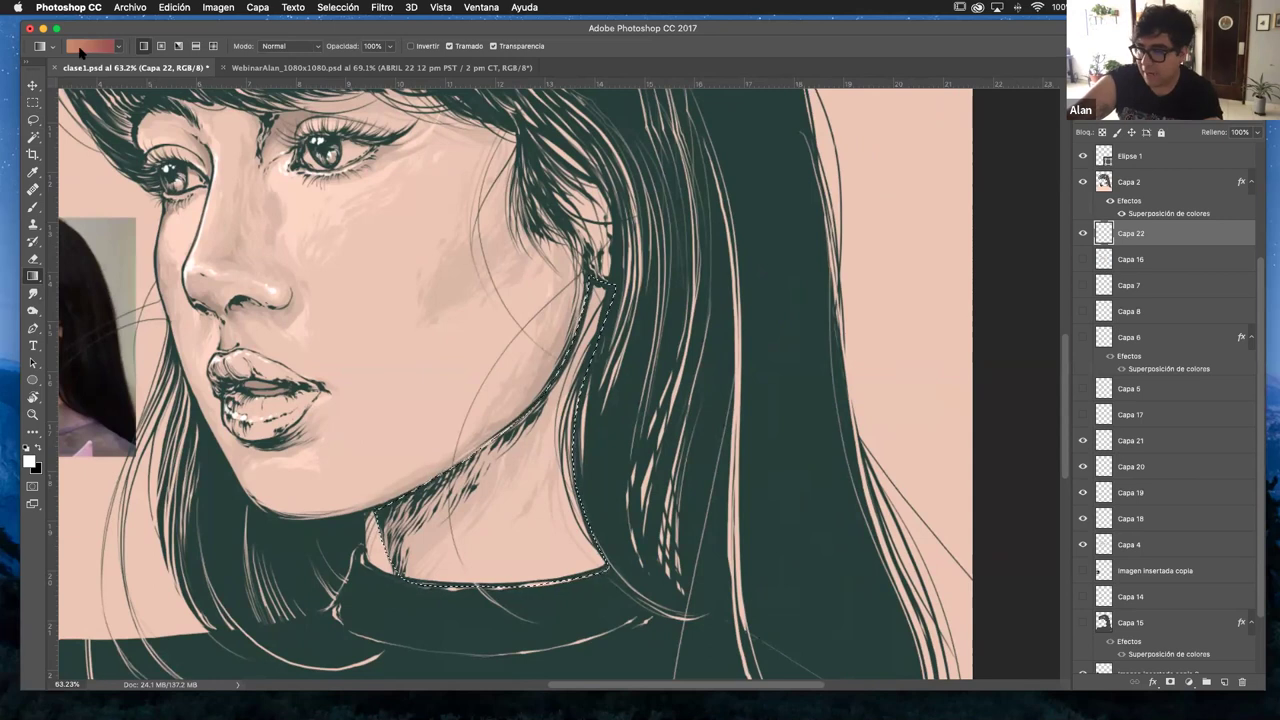
left_click(99, 47)
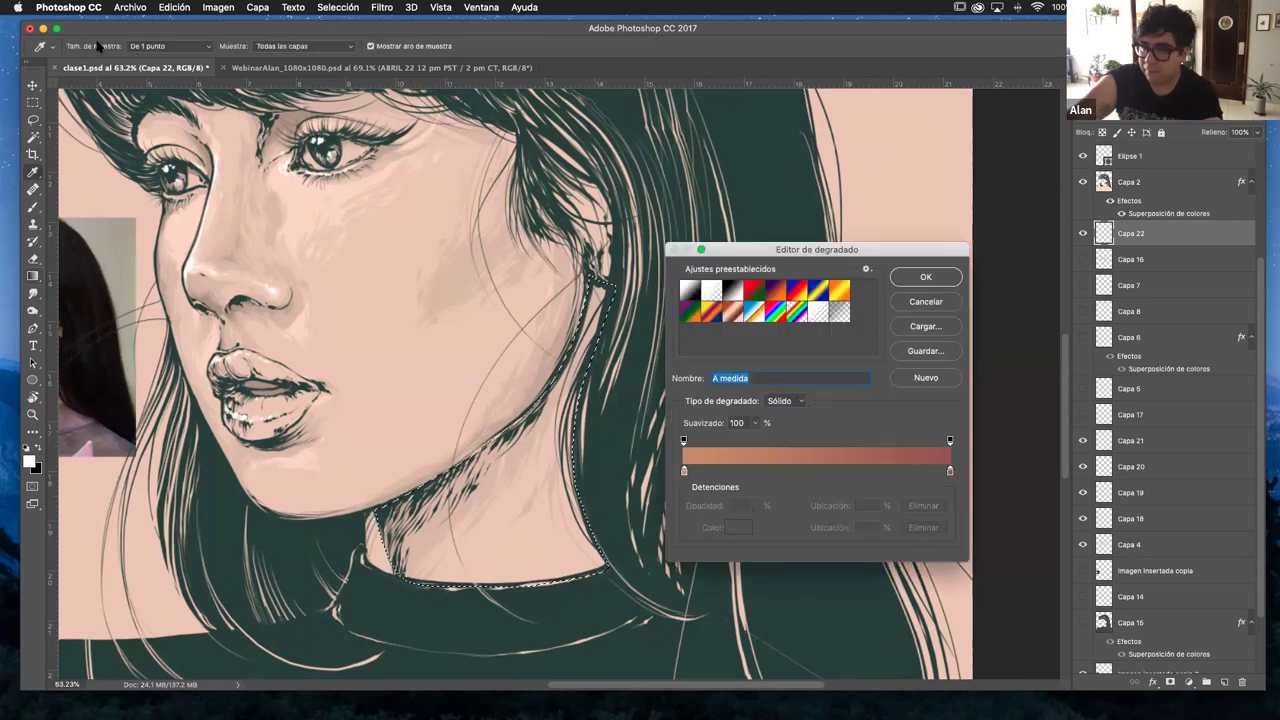
left_click_drag(818, 244, 600, 208)
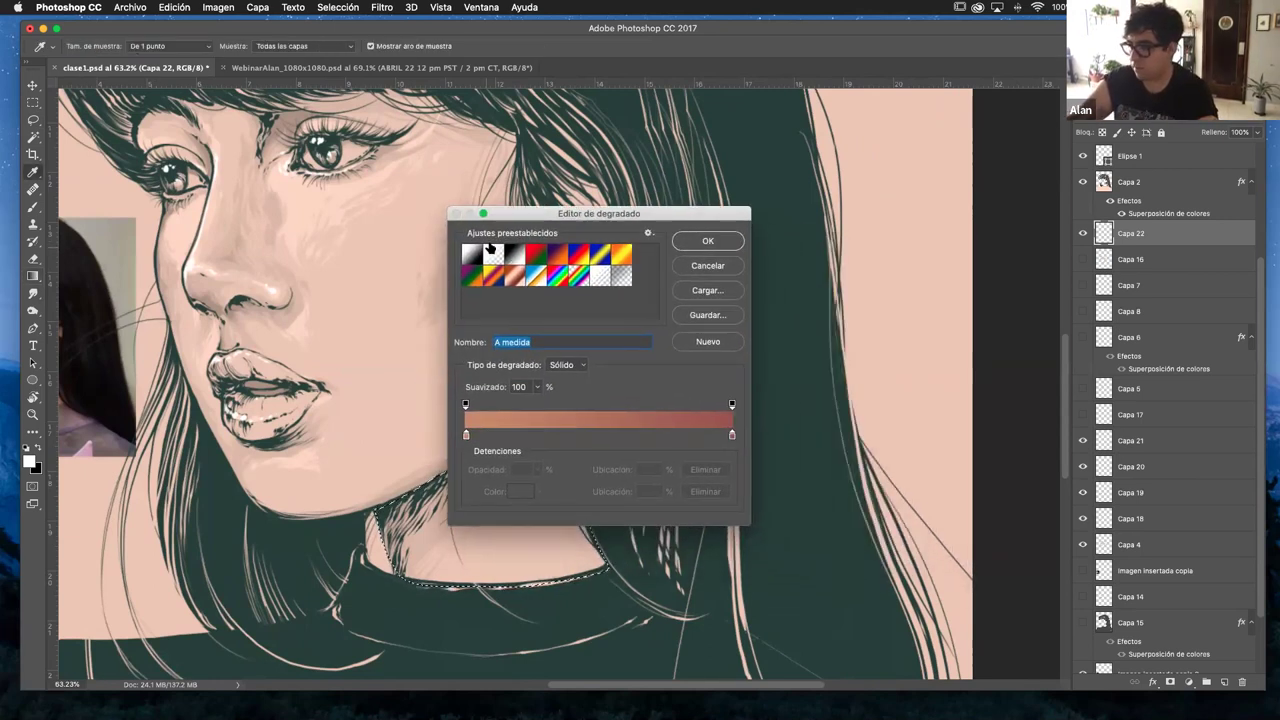
left_click(514, 254)
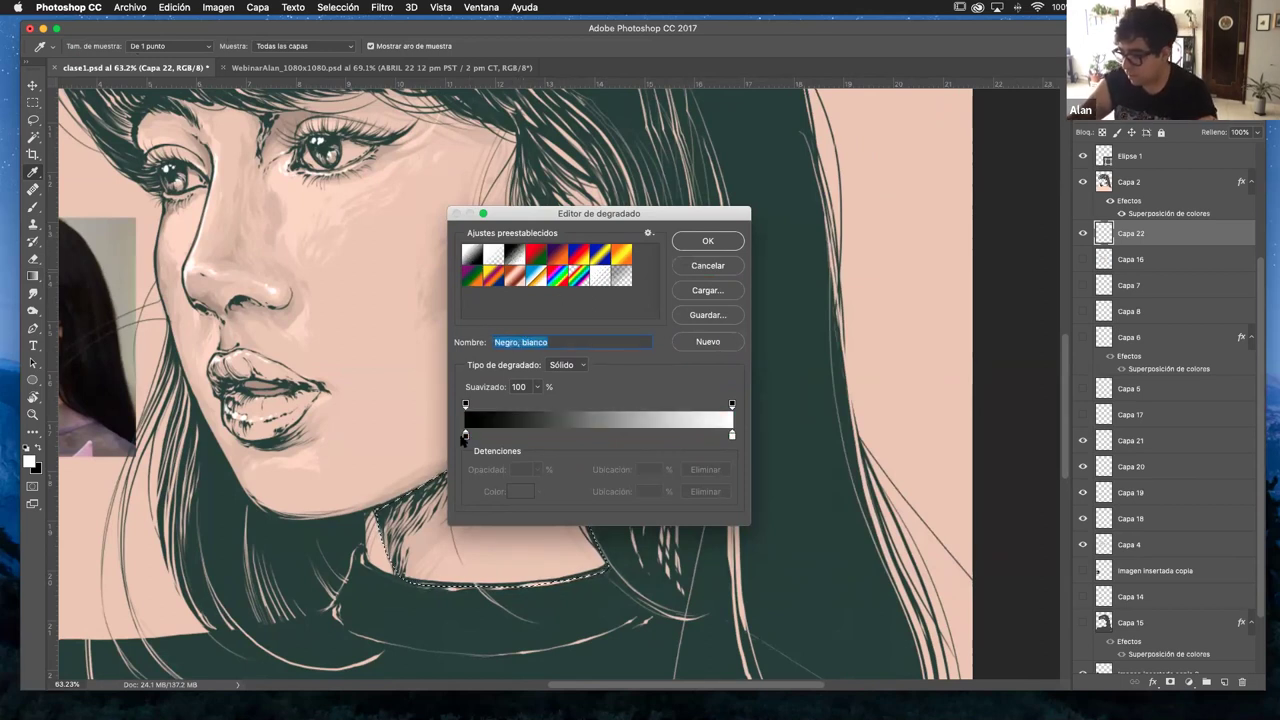
left_click(465, 437)
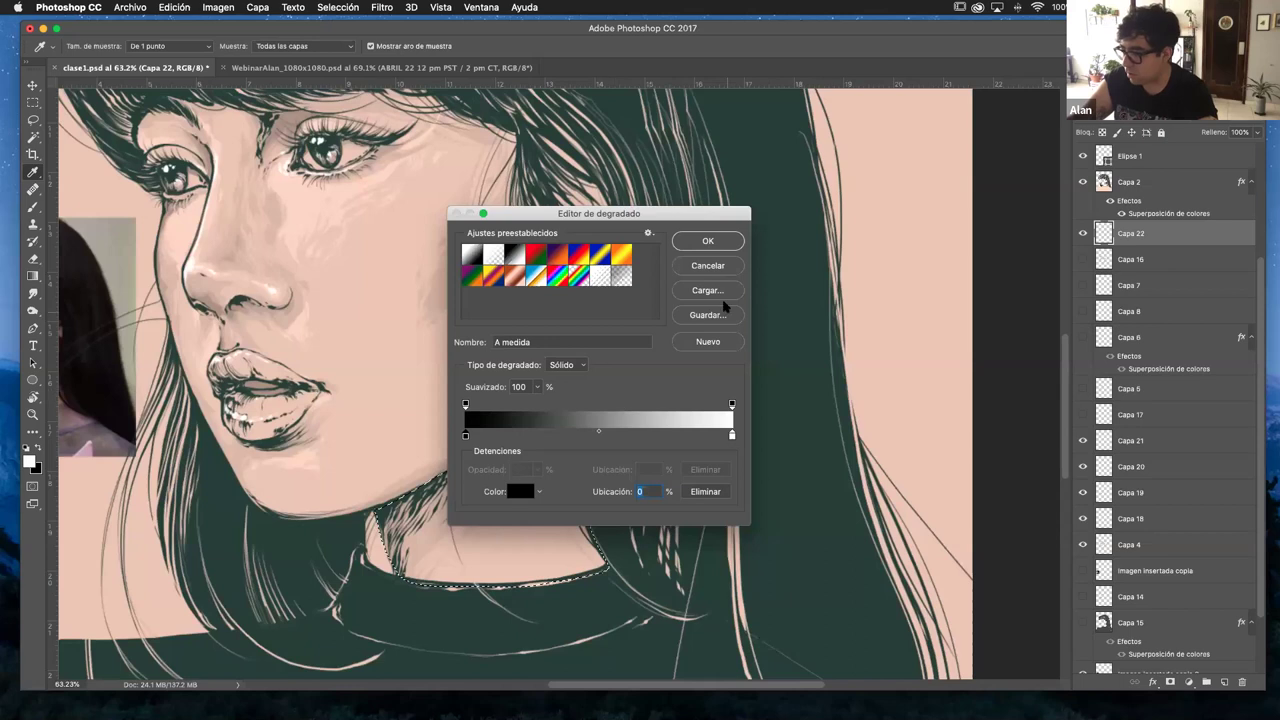
left_click(471, 253)
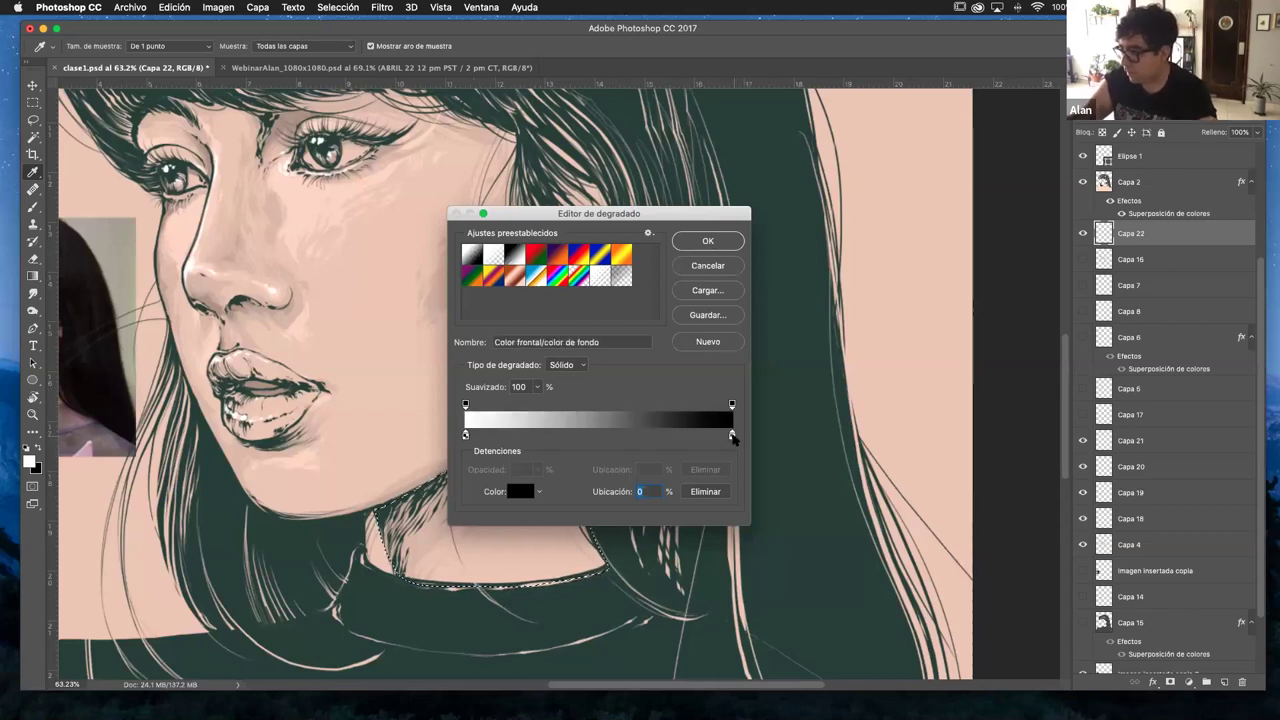
key("Return")
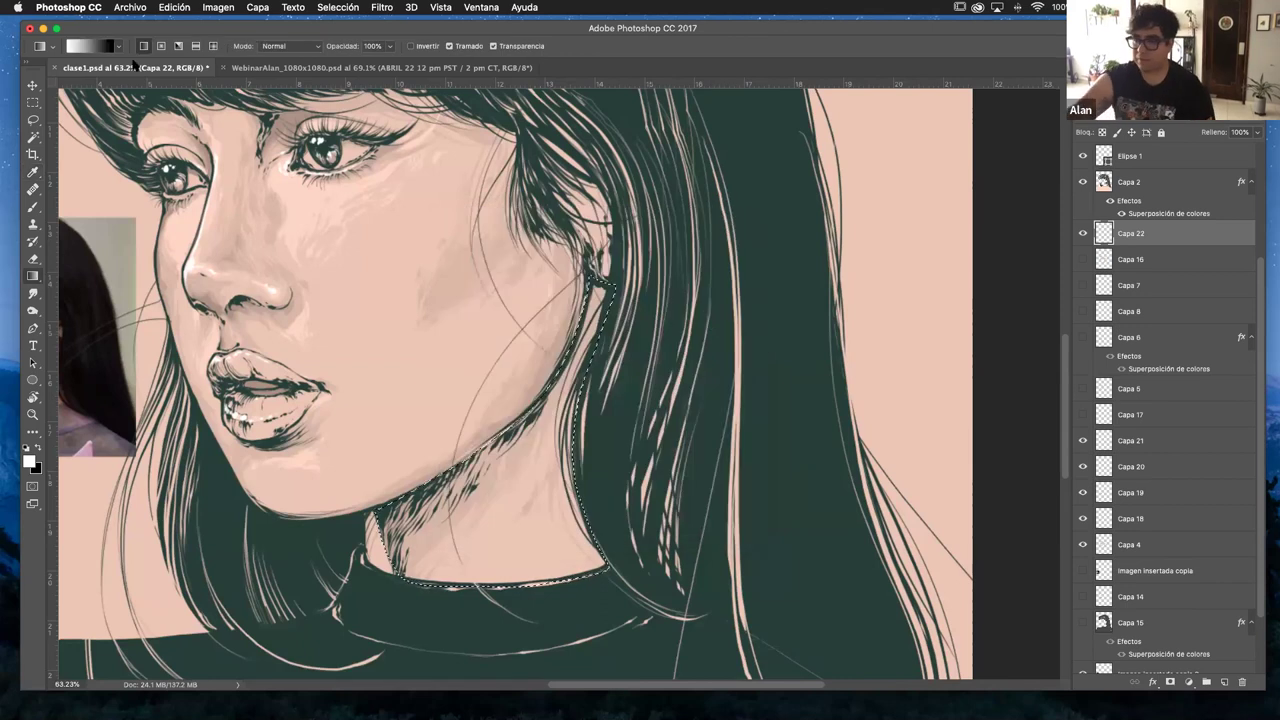
- Fill the neck selection with a diagonal gradient from white at the collar to dark below the ear, and deselect it
left_click_drag(454, 374, 463, 417)
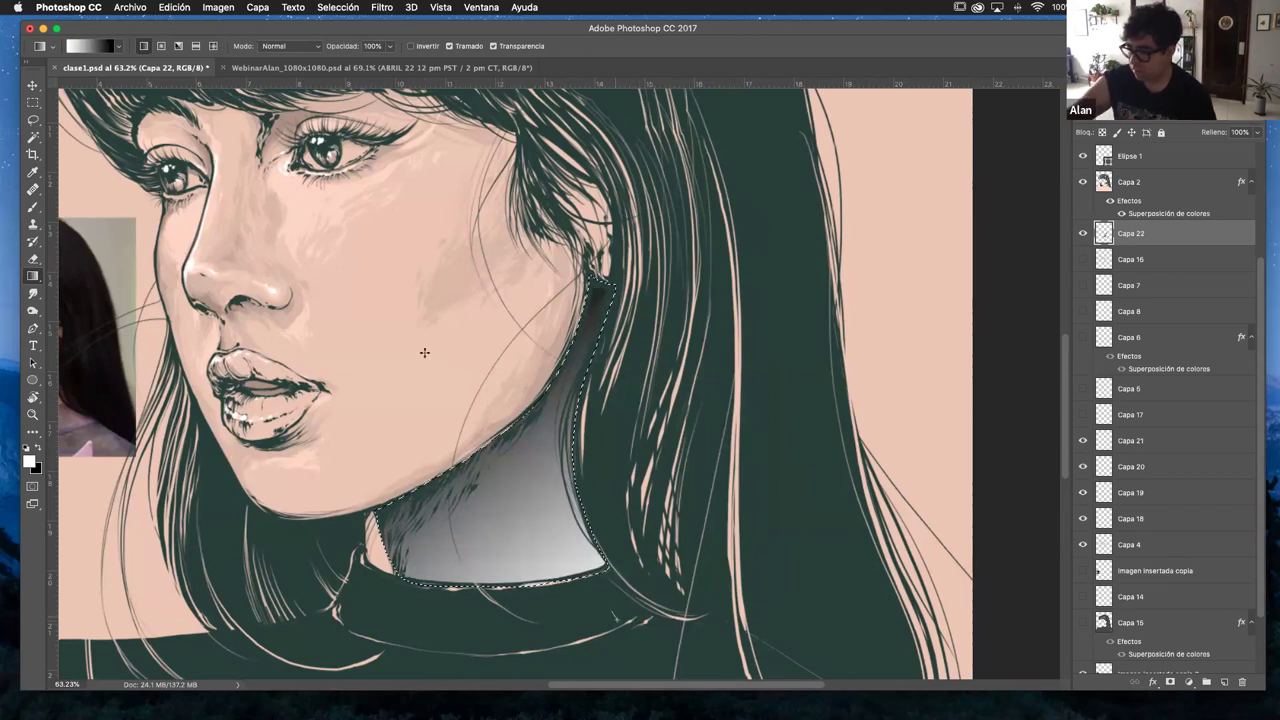
mouse_move(599, 619)
left_mouse_down()
mouse_move(422, 296)
mouse_move(408, 240)
left_mouse_up()
left_click_drag(495, 418, 417, 228)
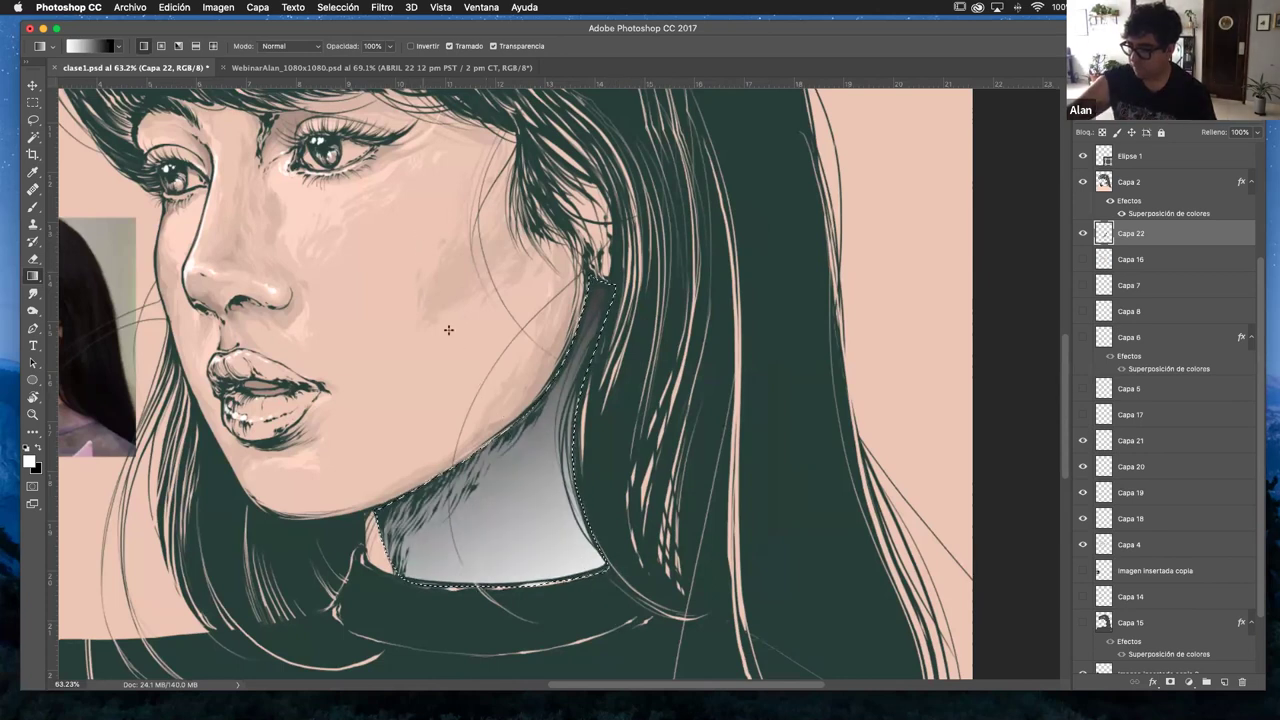
left_click_drag(560, 582, 483, 438)
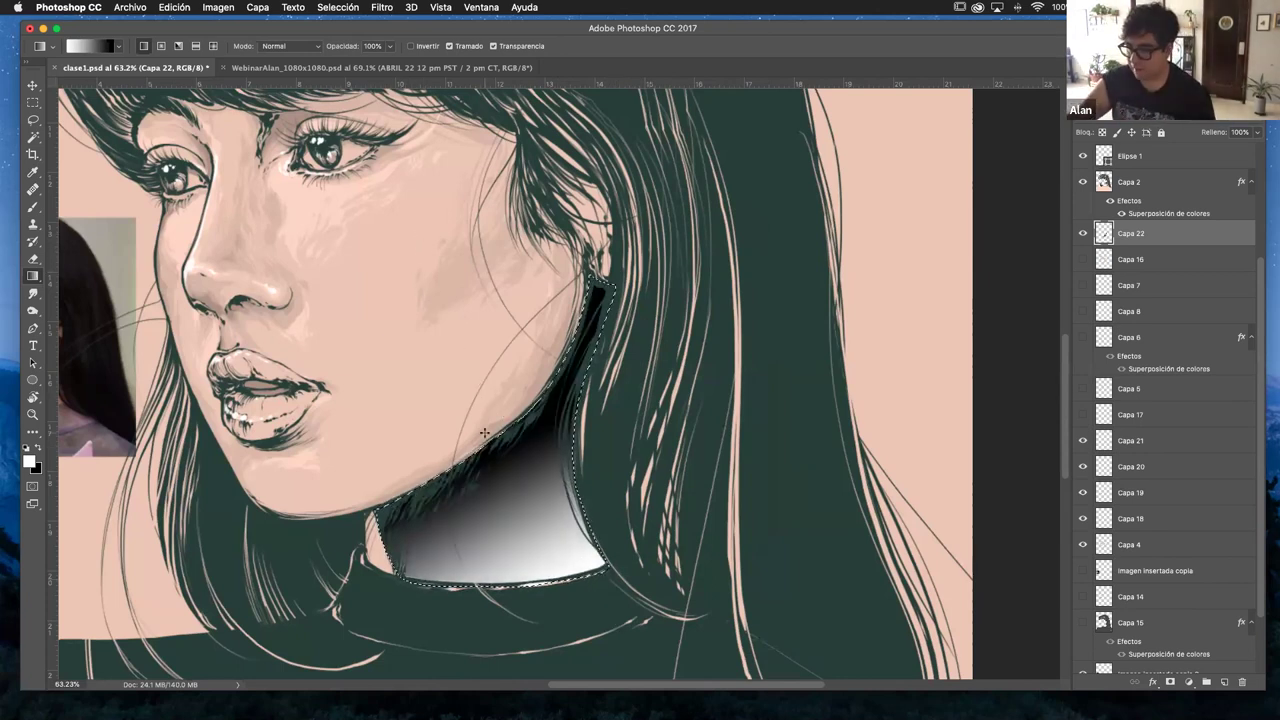
left_click_drag(607, 613, 397, 247)
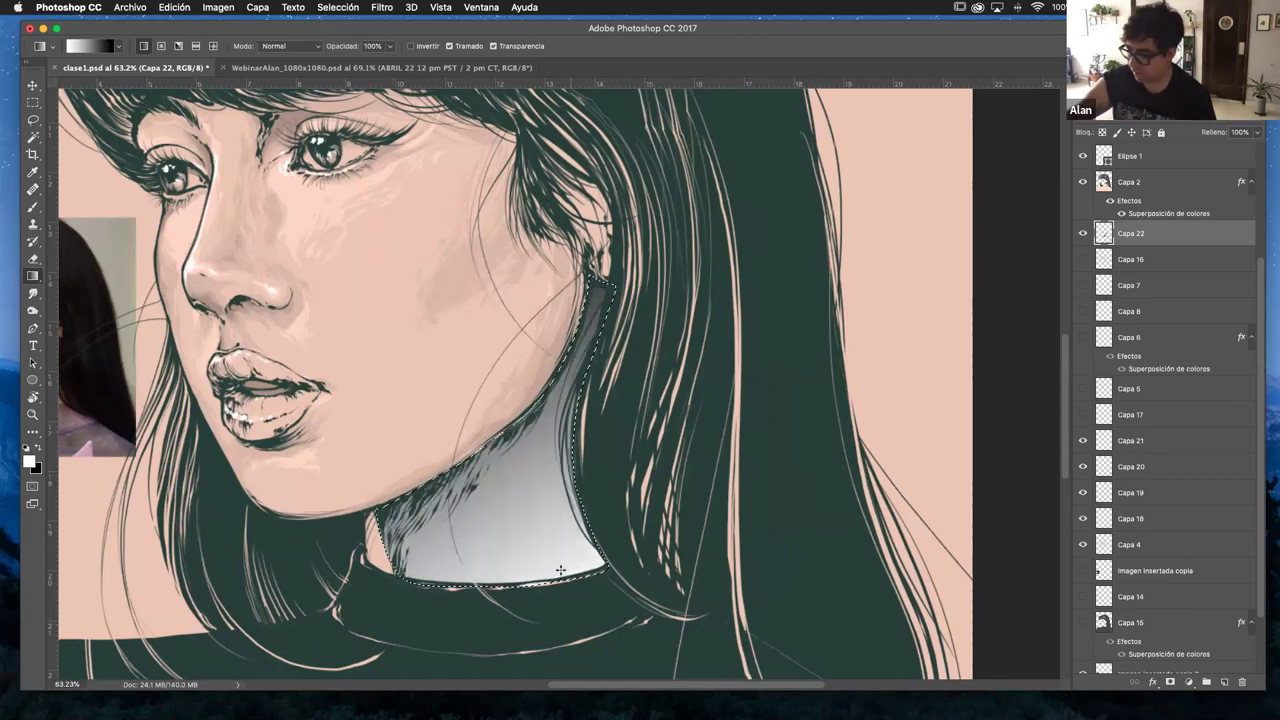
left_click_drag(556, 571, 403, 281)
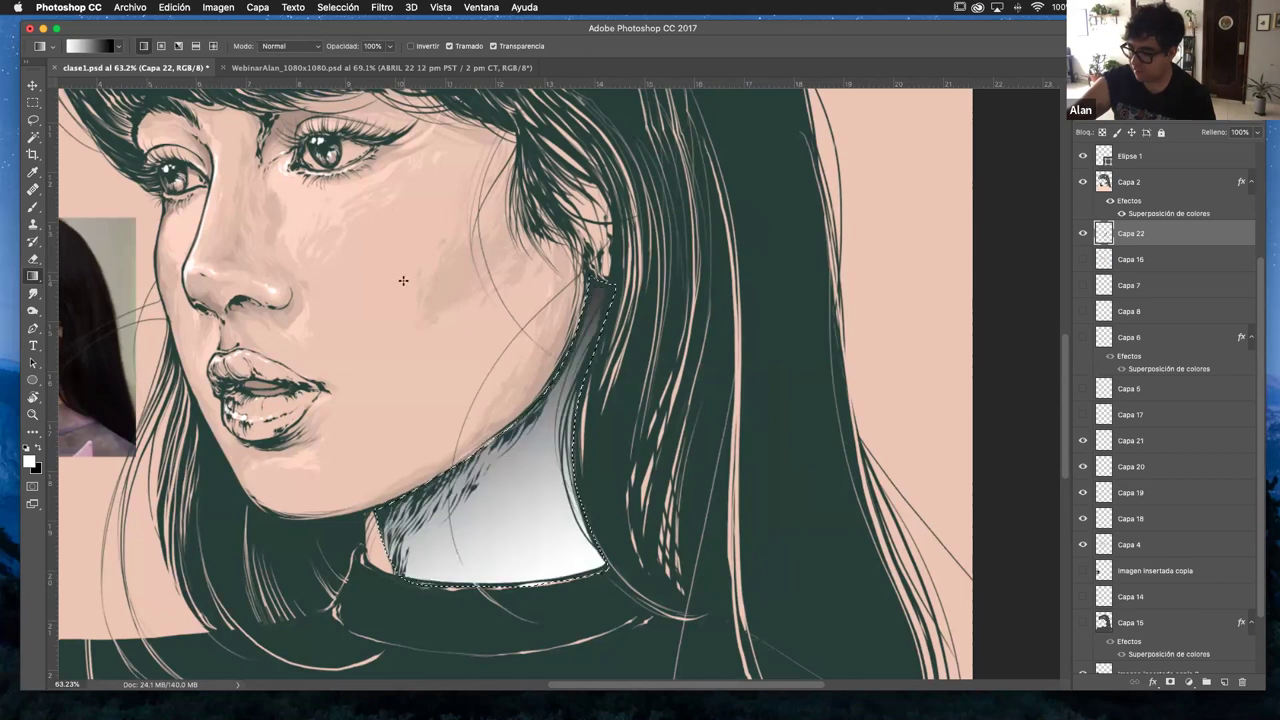
left_click_drag(530, 552, 408, 277)
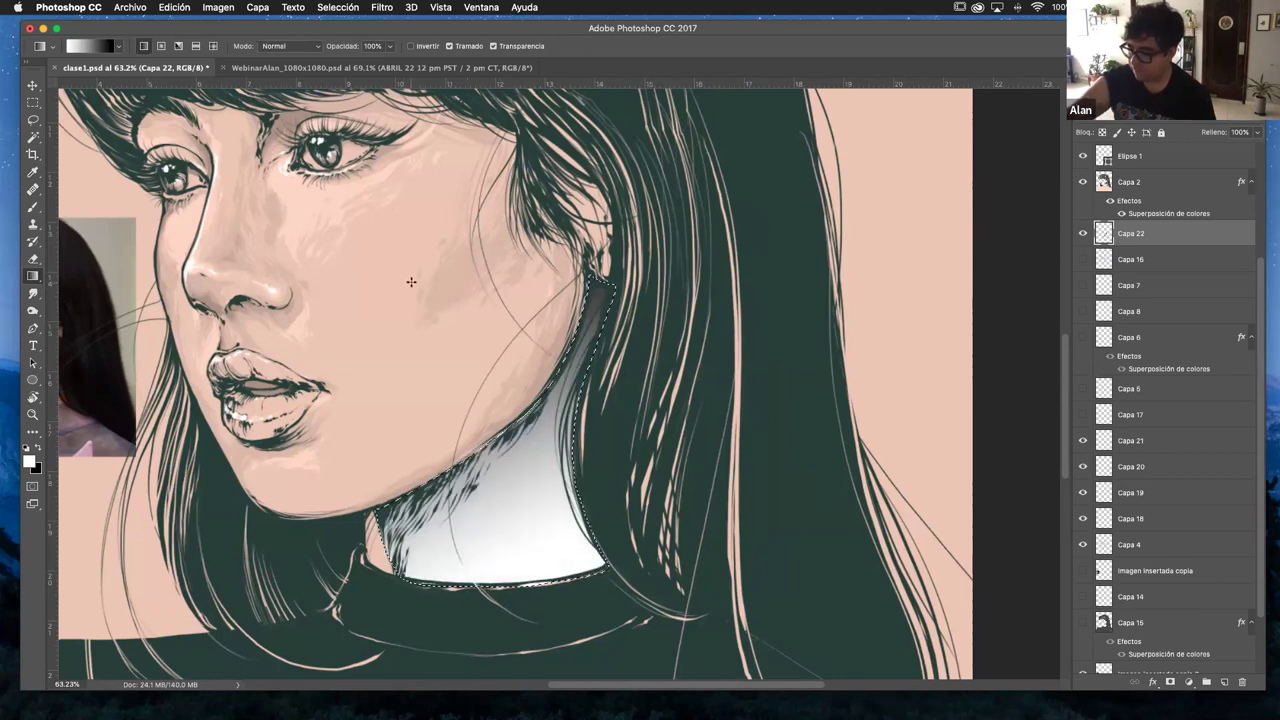
key("m")
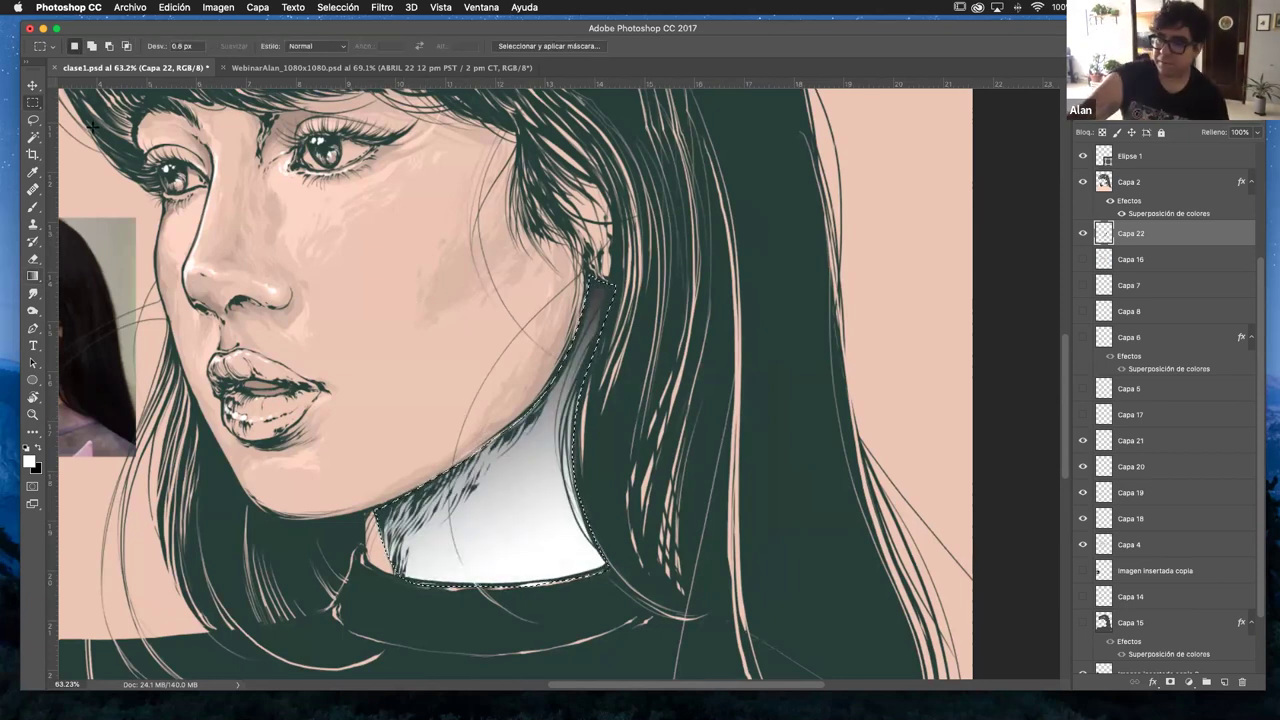
key("super+d")
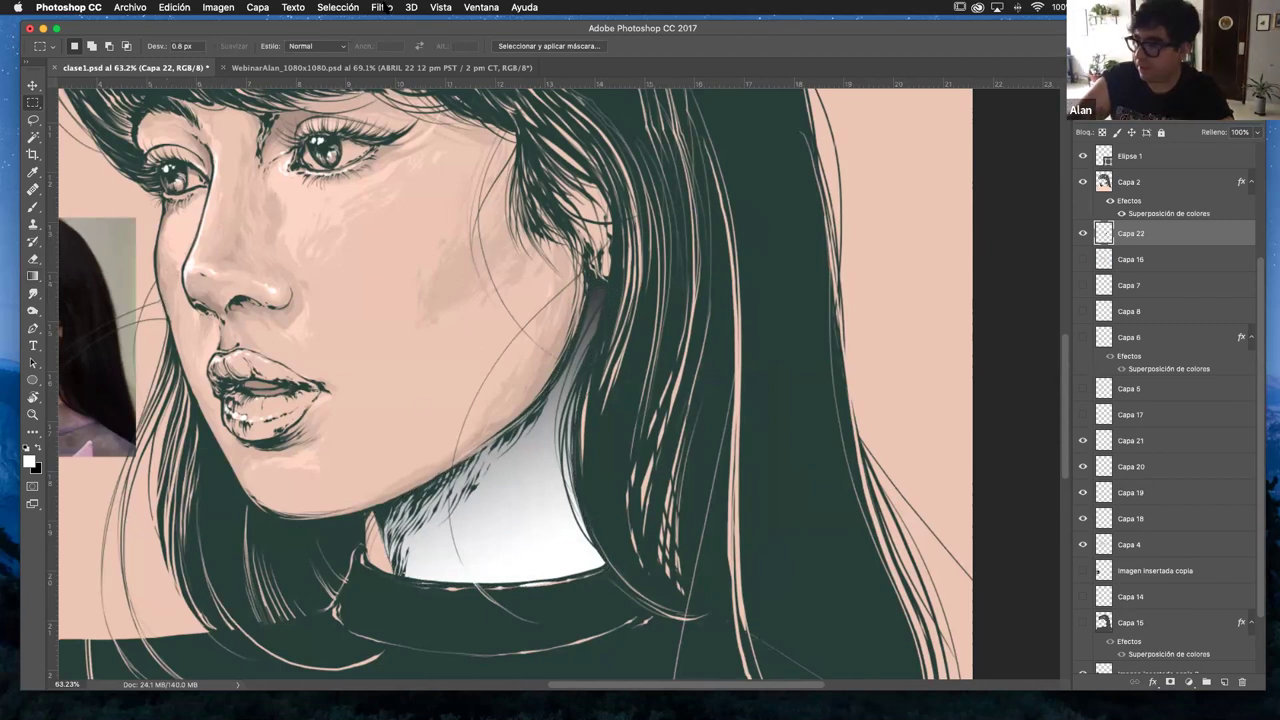
- Apply the Pixelizar filter Grabado to the neck gradient on Capa 22, using the type Puntos pequeños
left_click(385, 8)
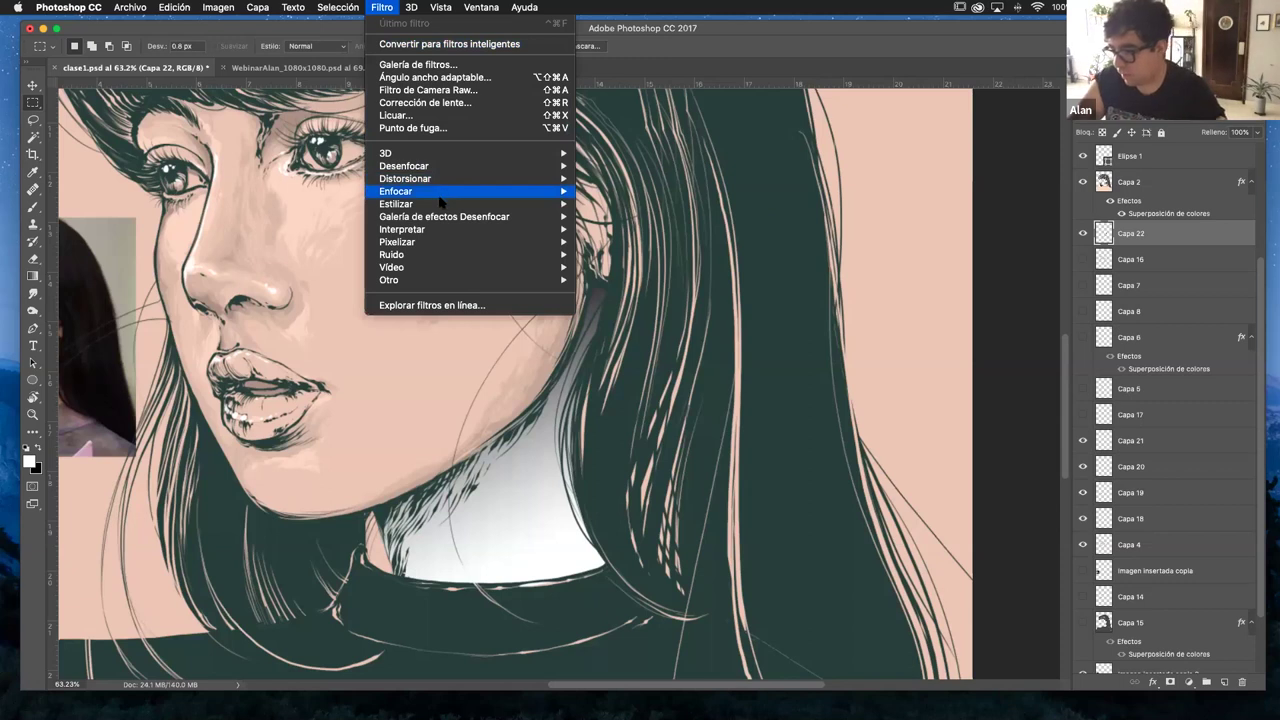
mouse_move(430, 244)
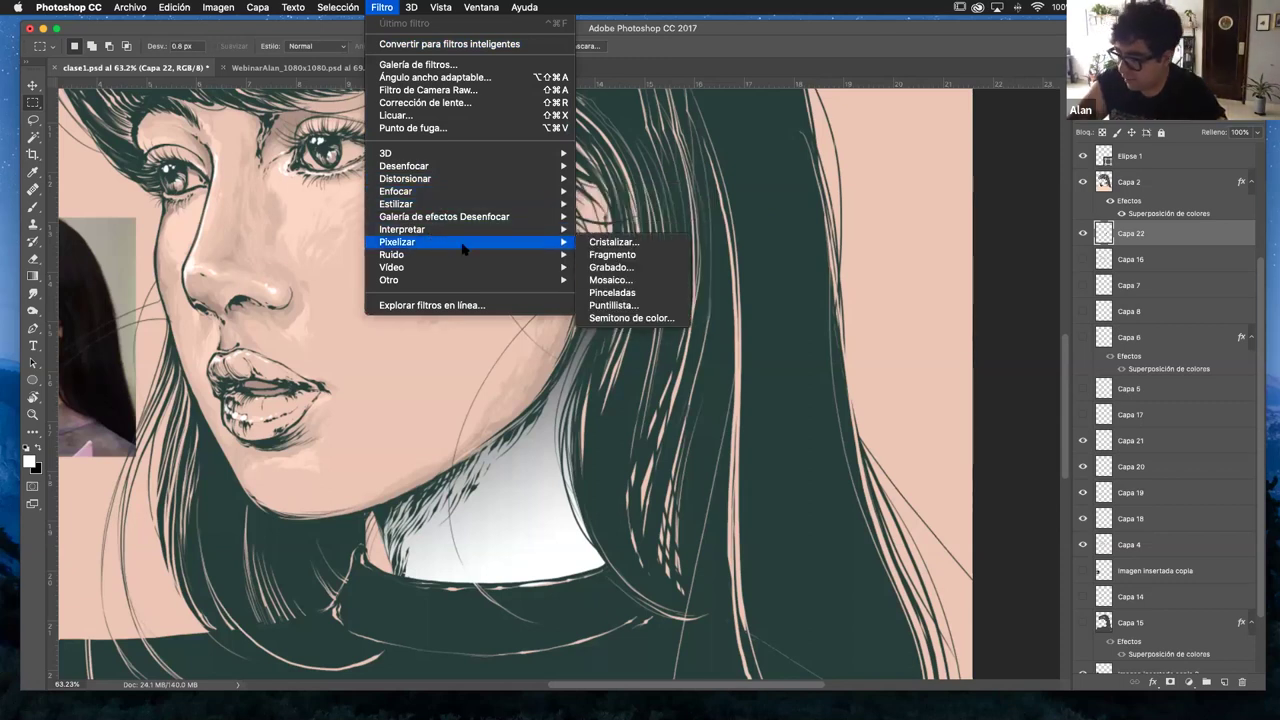
left_click(612, 268)
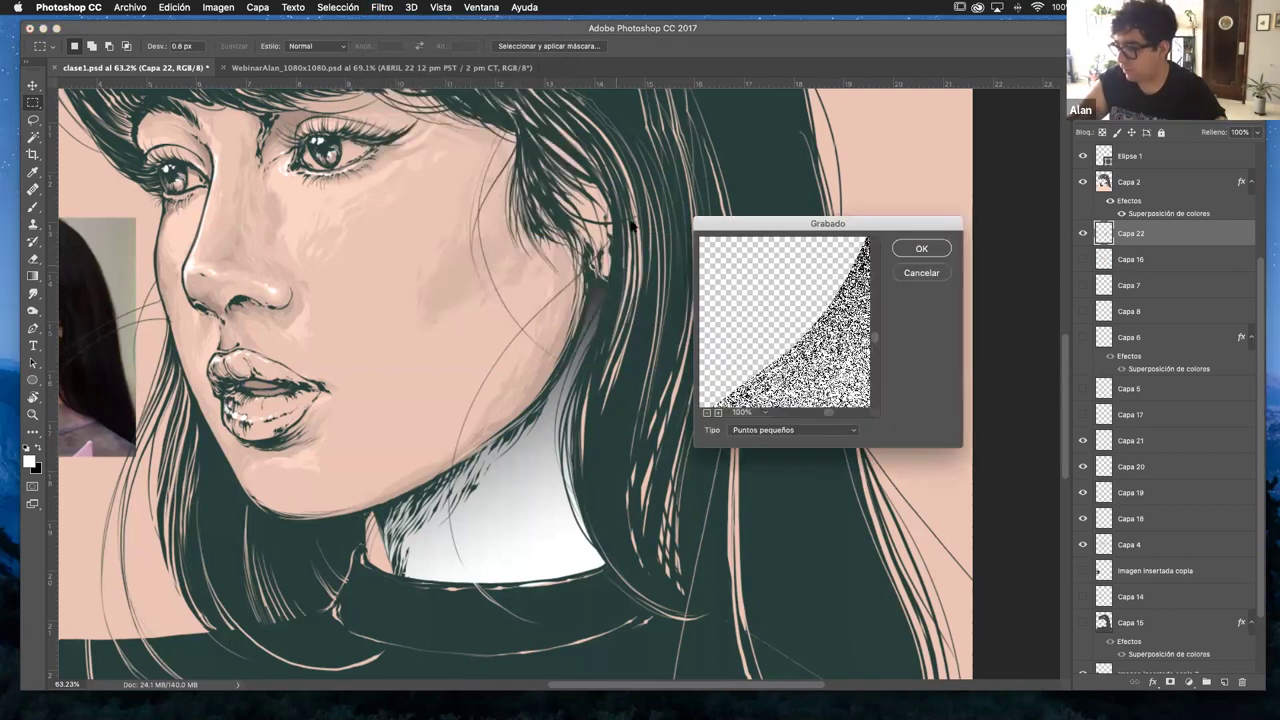
left_click_drag(841, 226, 489, 160)
left_click_drag(483, 303, 457, 206)
left_click(431, 282)
left_click_drag(432, 283, 517, 226)
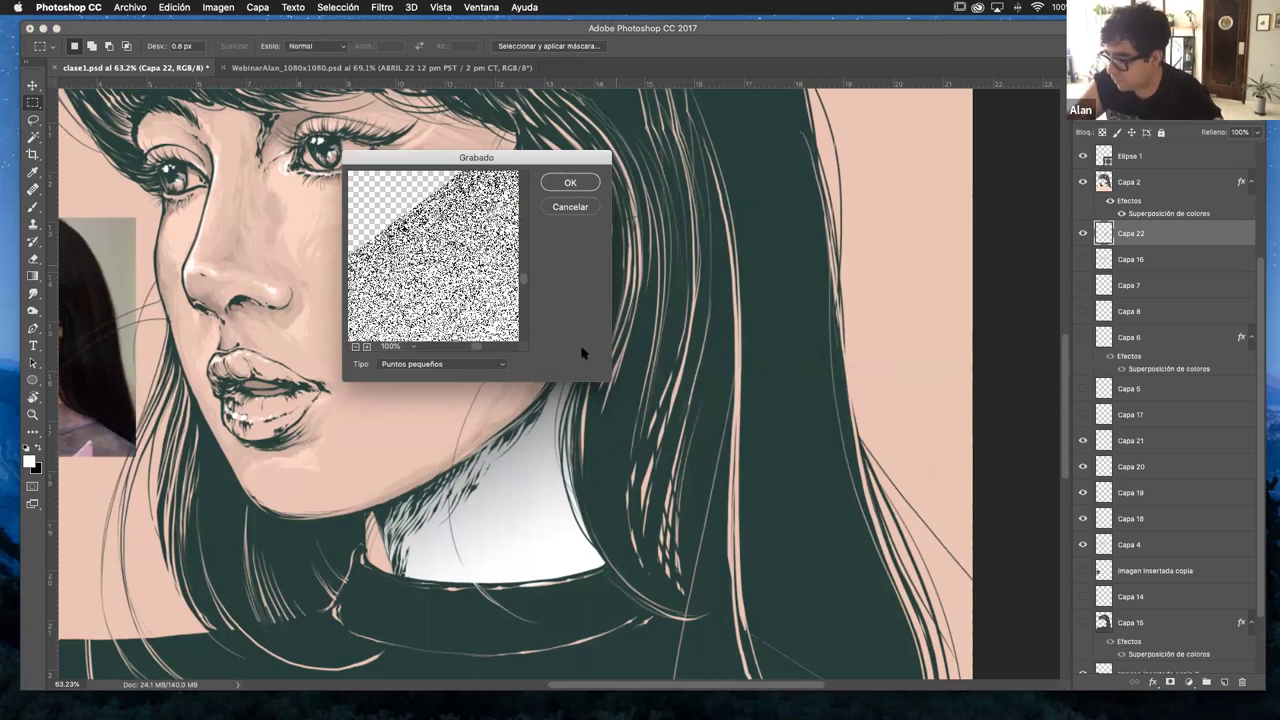
mouse_move(467, 260)
left_mouse_down()
mouse_move(471, 270)
mouse_move(474, 245)
left_mouse_up()
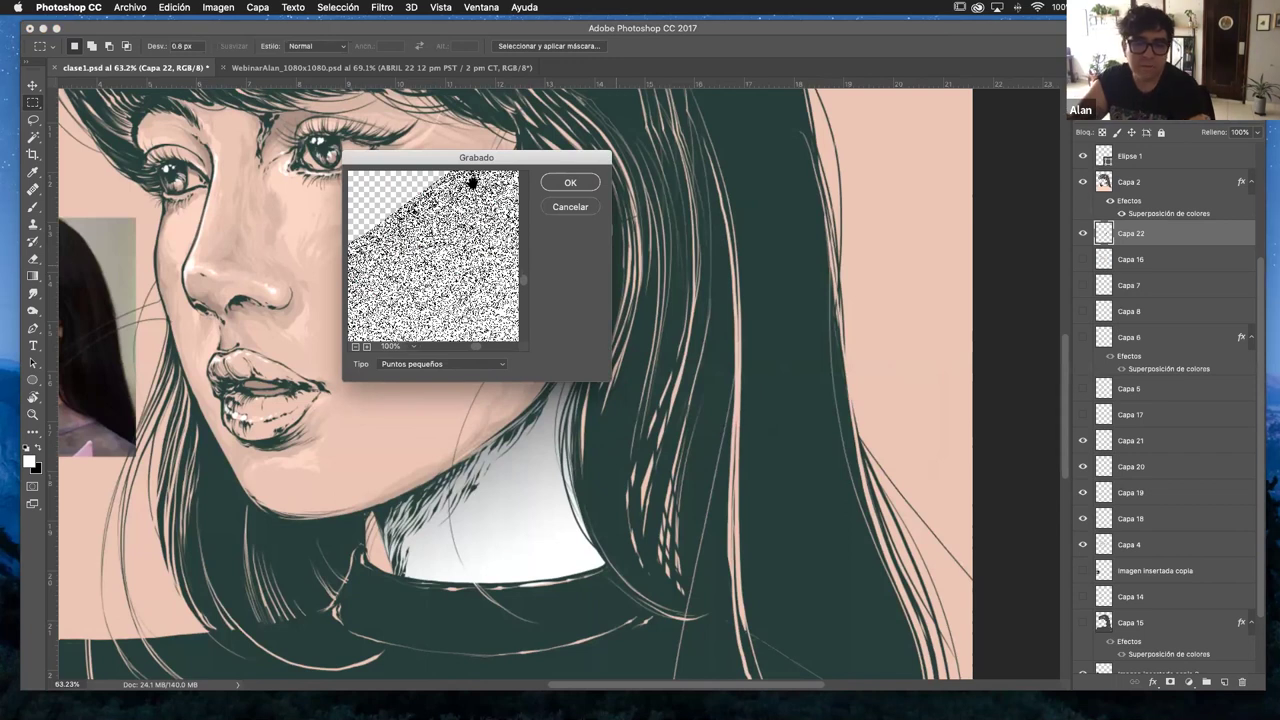
left_click_drag(494, 160, 492, 145)
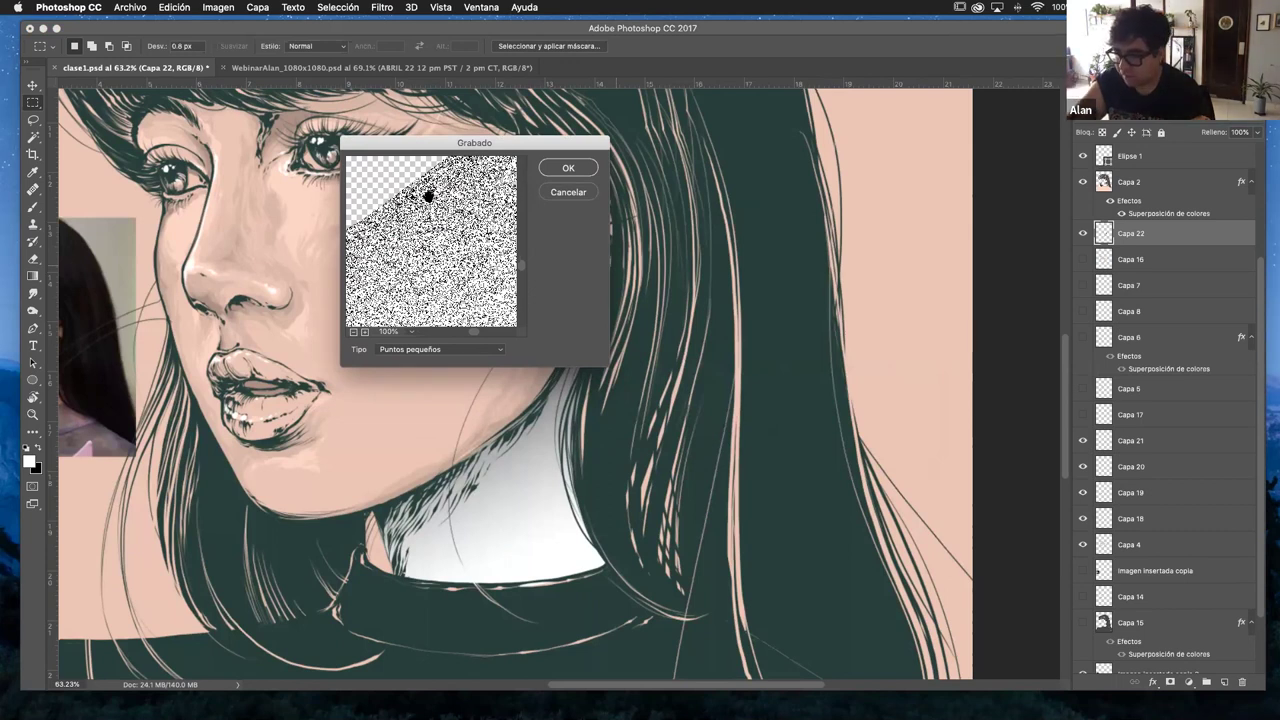
left_click(498, 349)
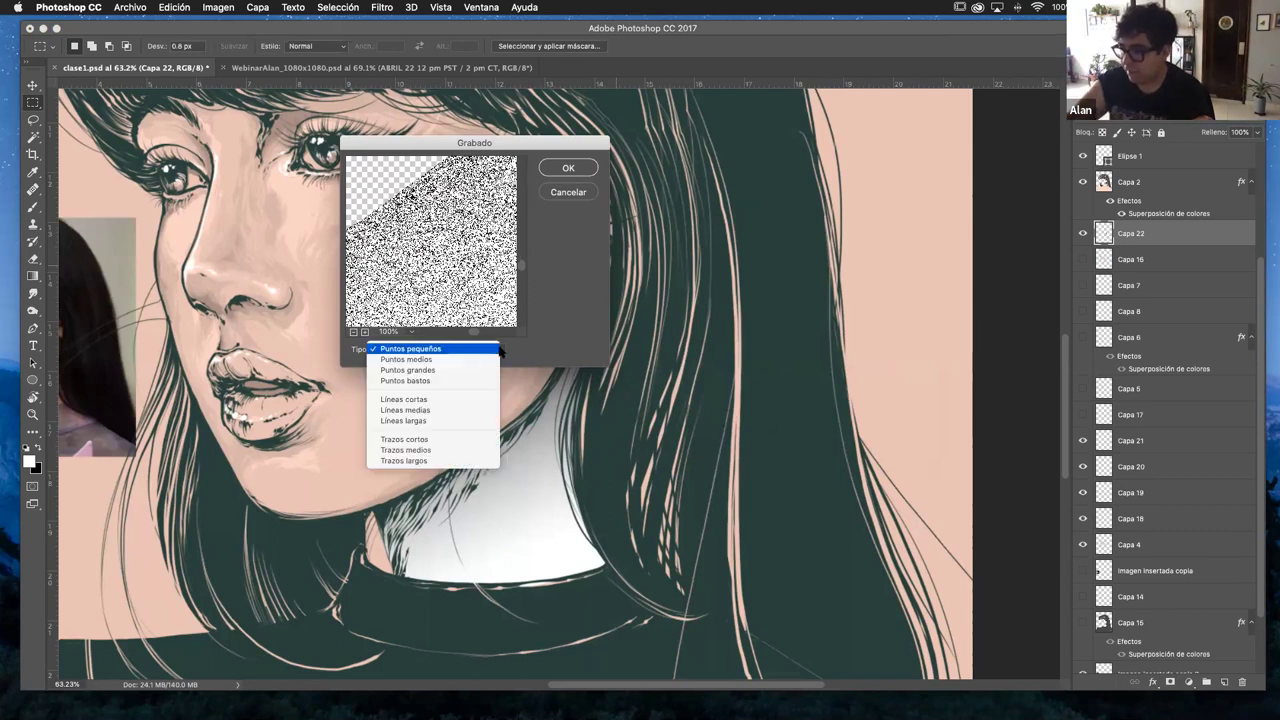
left_click(423, 350)
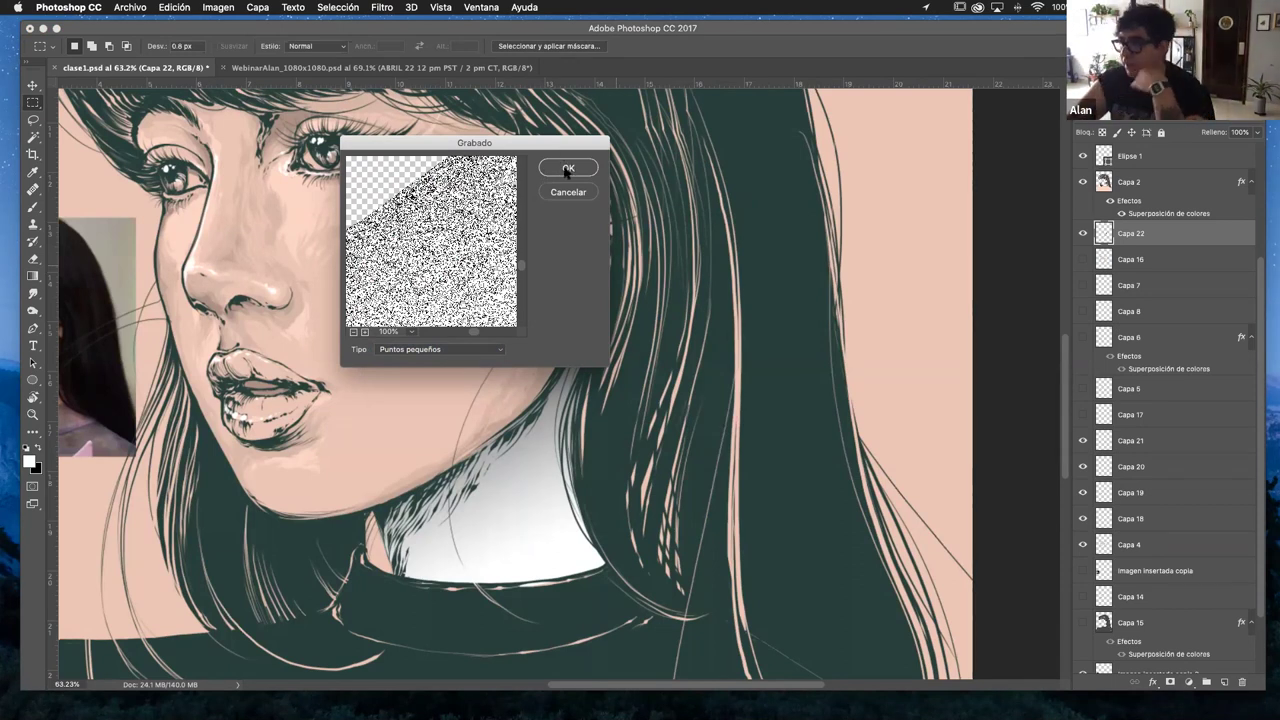
left_click(565, 168)
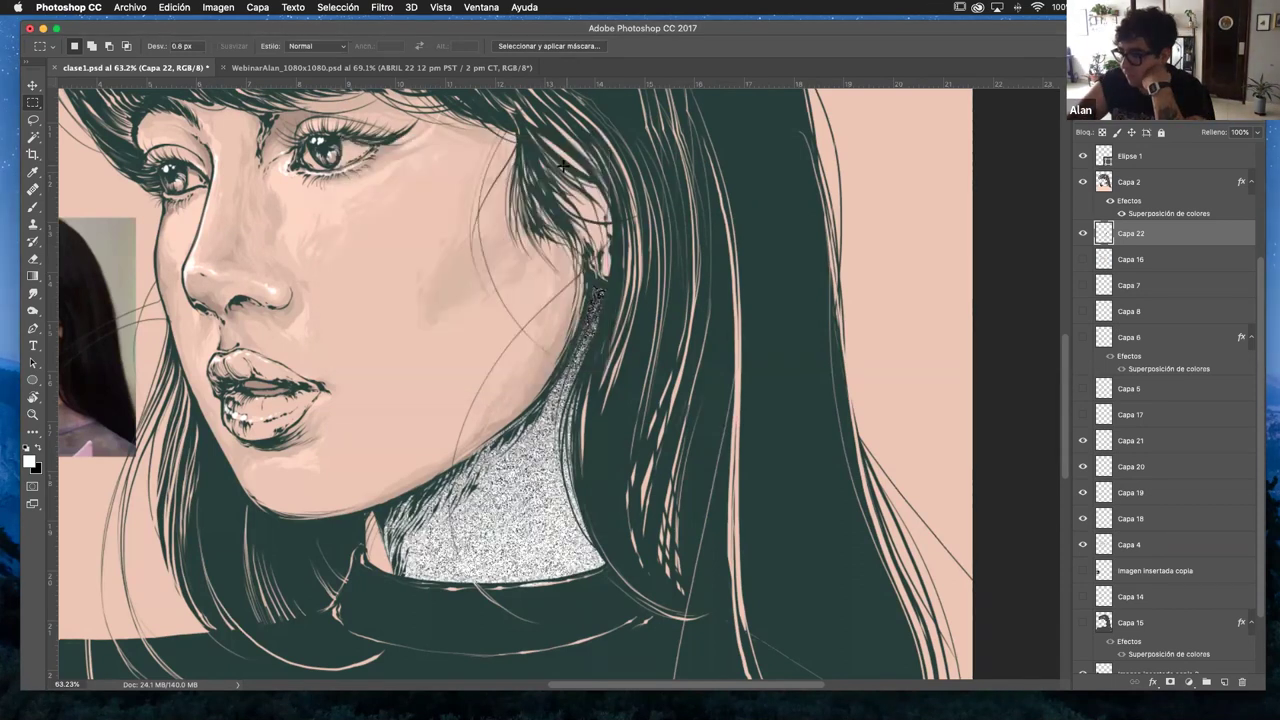
- Try the Multiplicar blending mode on the dotted neck layer Capa 22 and undo it
left_click(35, 414)
left_click_drag(517, 491, 633, 404)
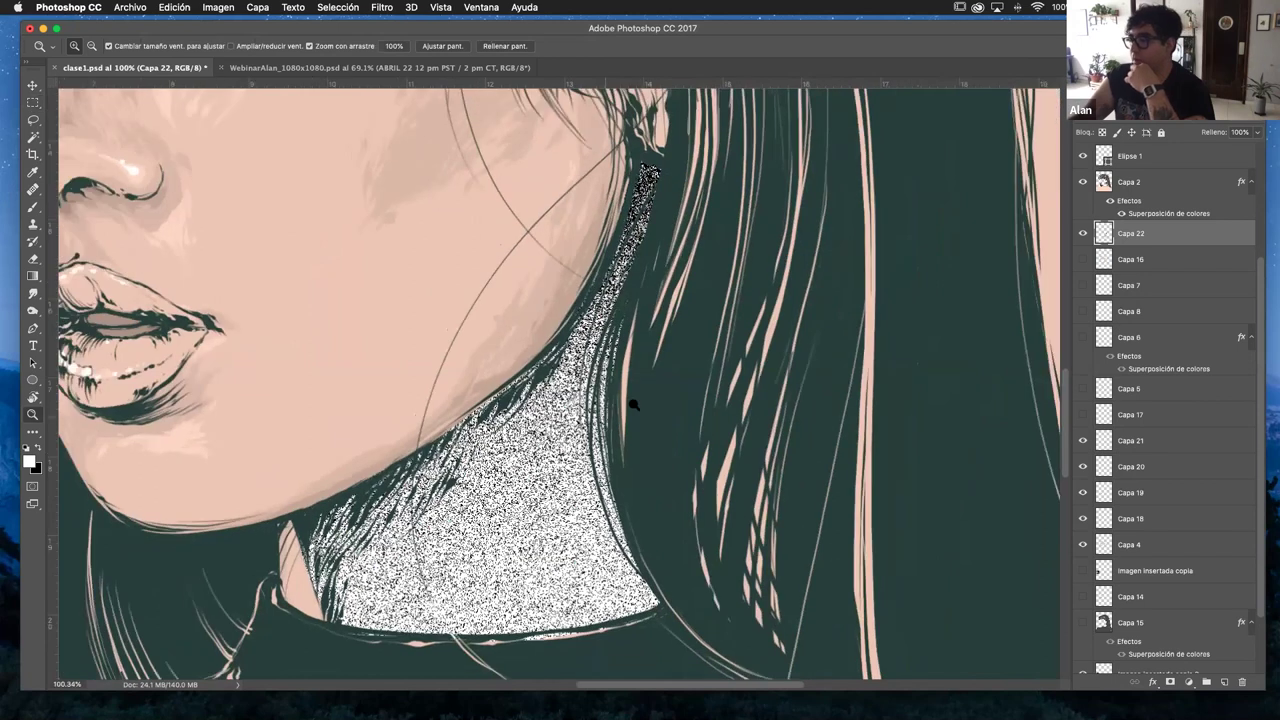
left_click(1150, 112)
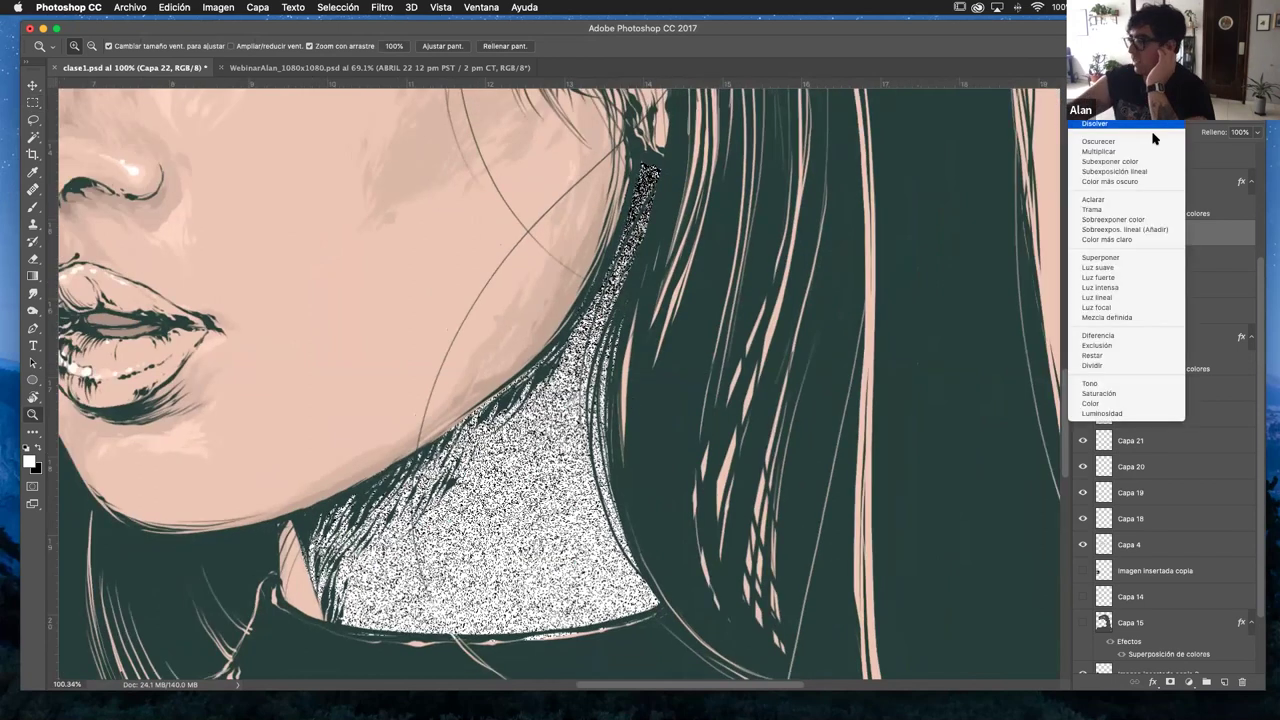
left_click(1128, 152)
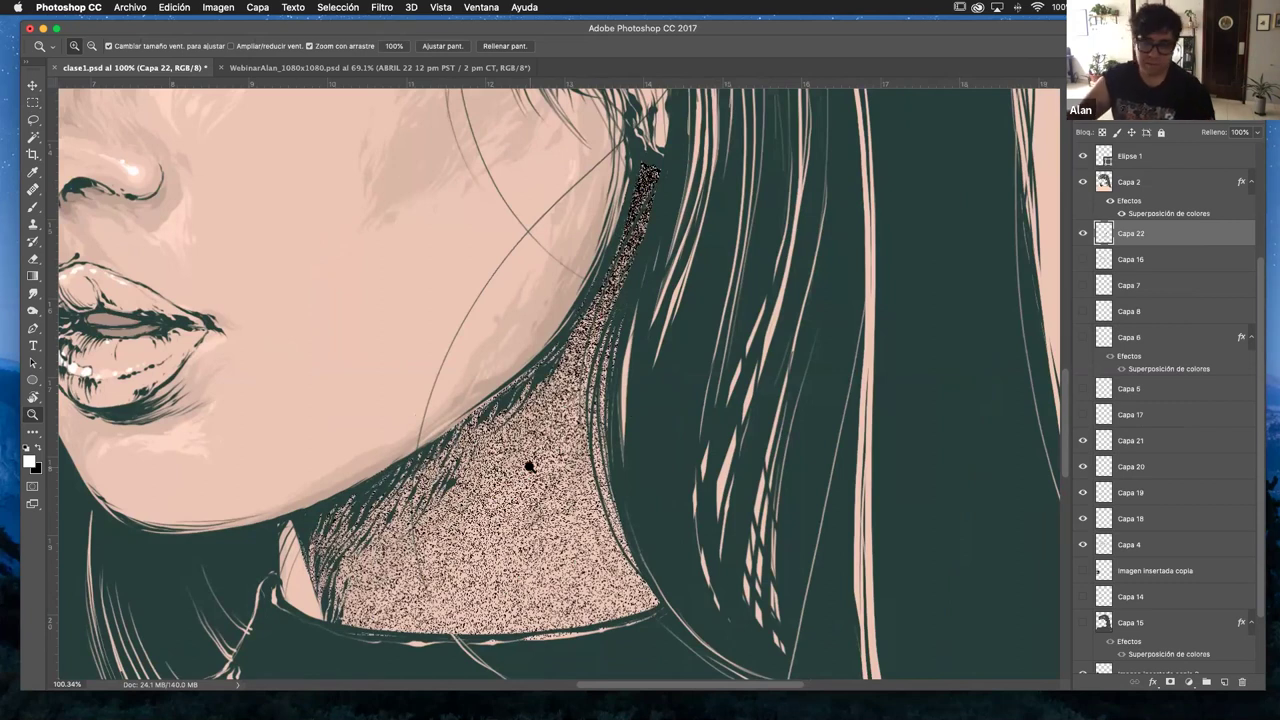
key("super+z")
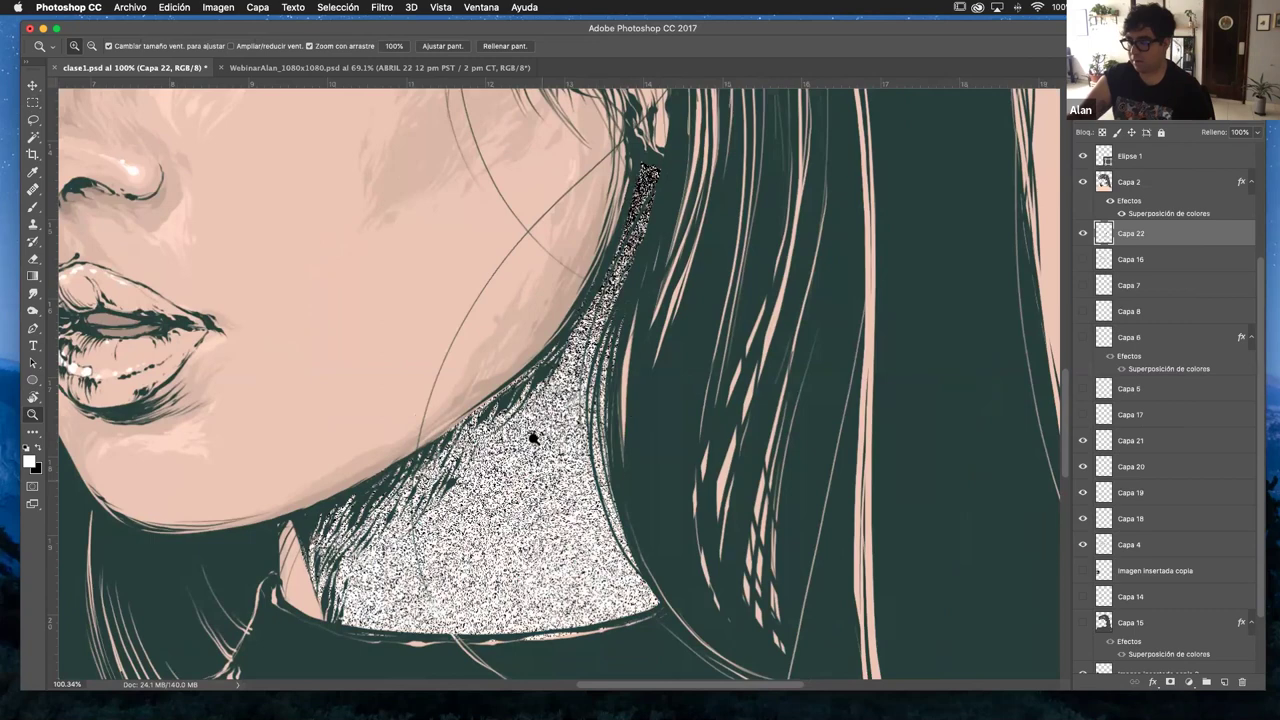
- Select all the white areas of the neck texture on Capa 22 with the Magic Wand, extending the selection with Similar
scroll(560, 455, "up", 3)
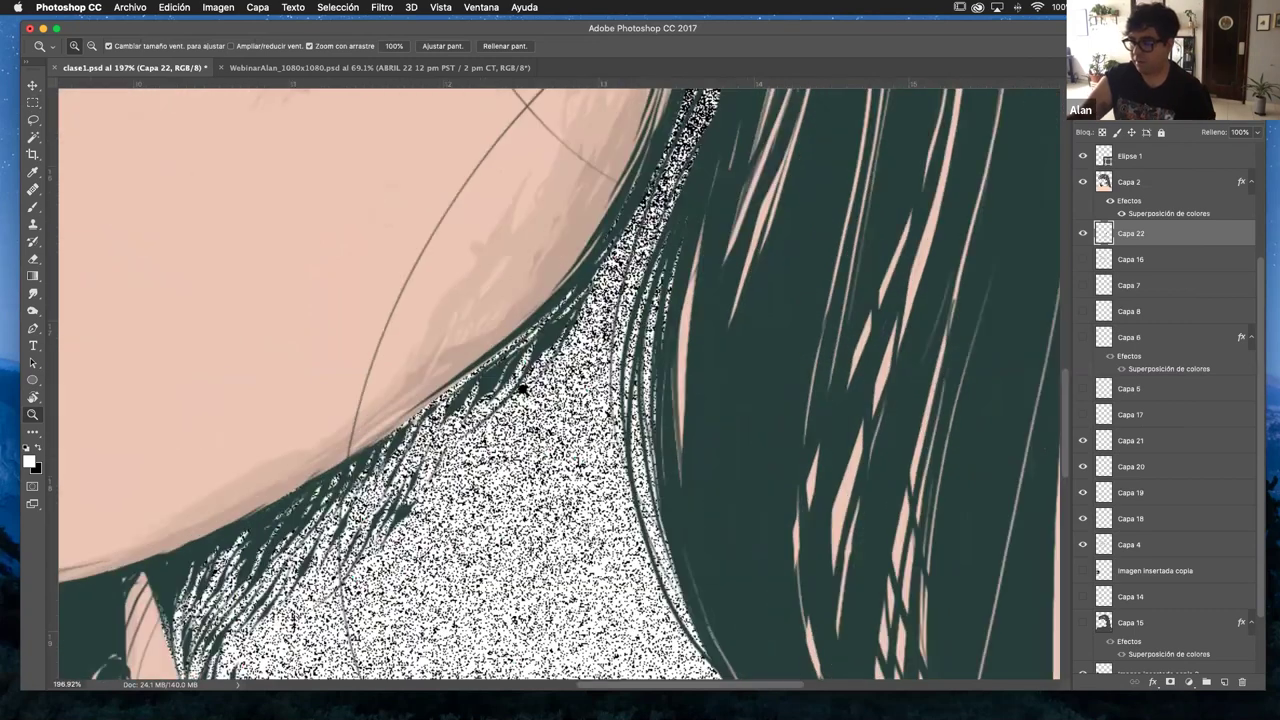
scroll(565, 415, "down", 3)
scroll(570, 392, "up", 4)
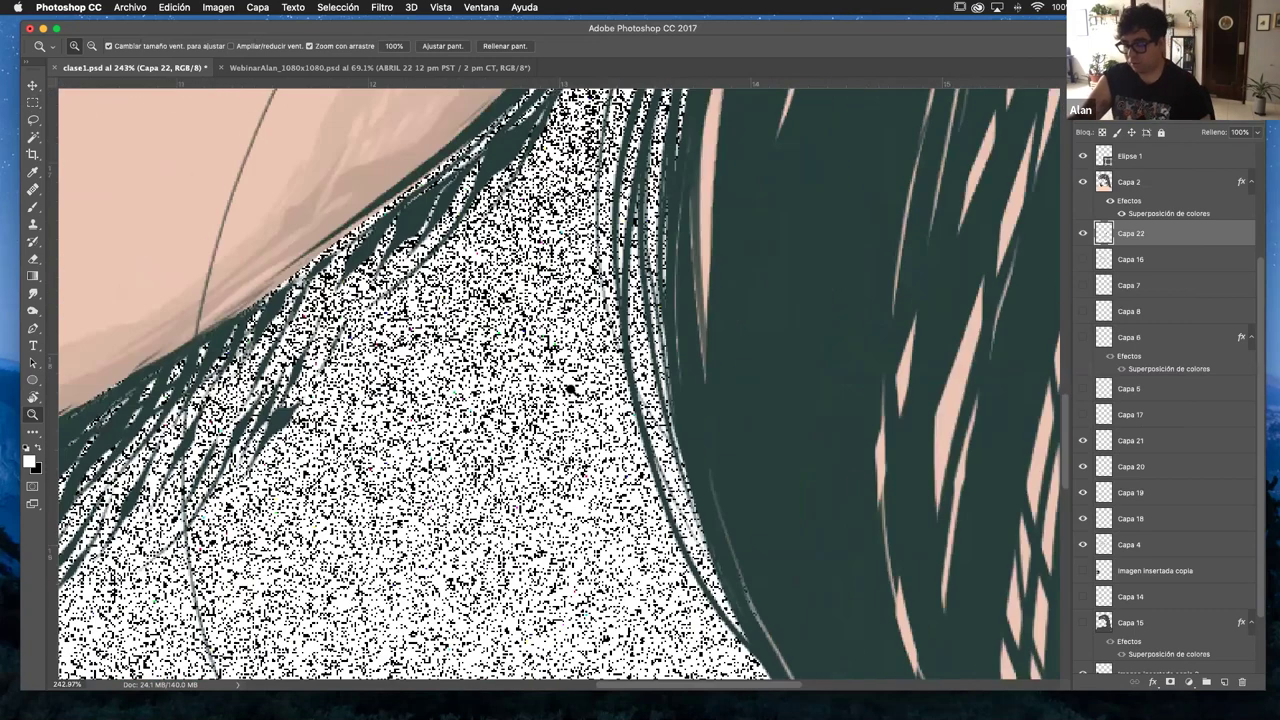
scroll(568, 385, "down", 1)
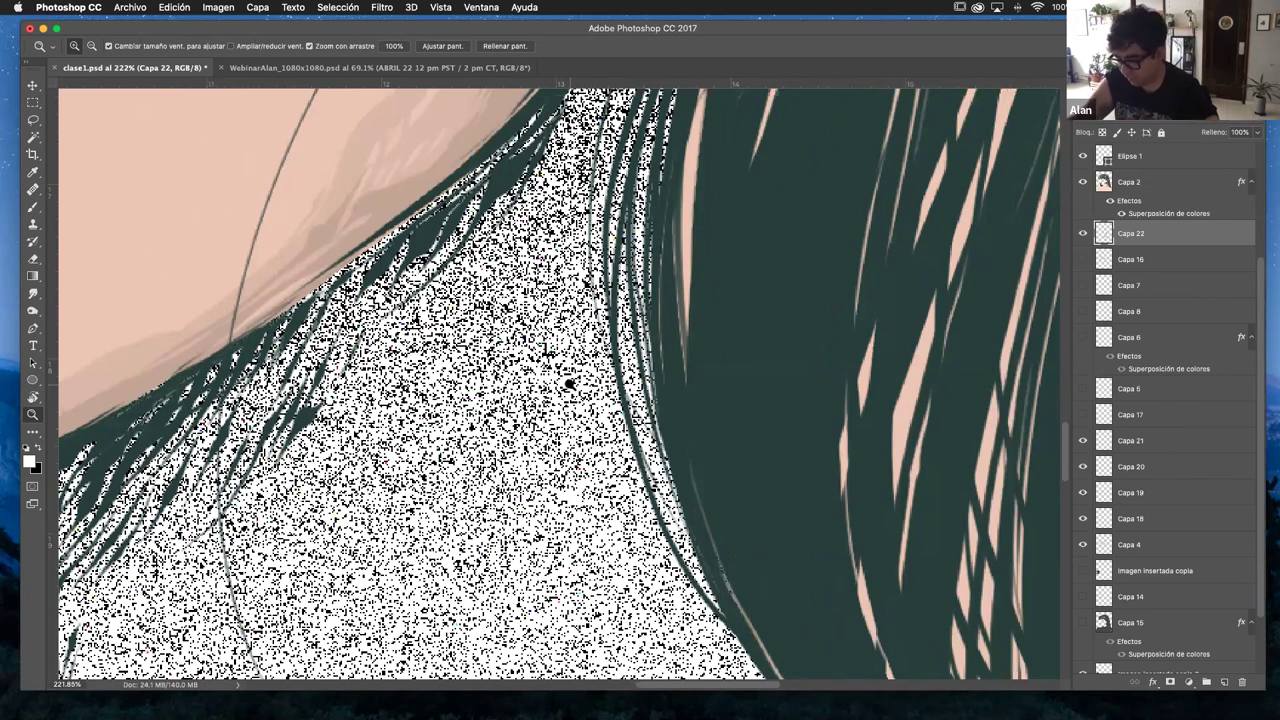
left_click(34, 138)
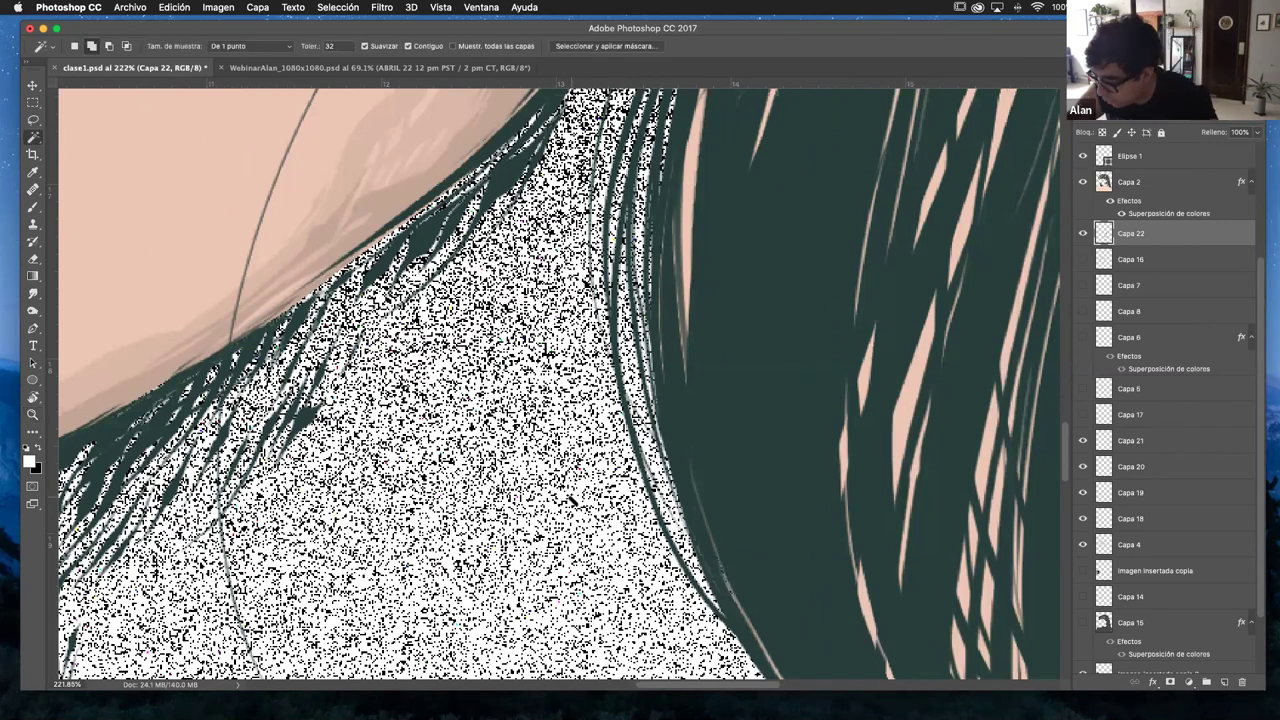
left_click(574, 492)
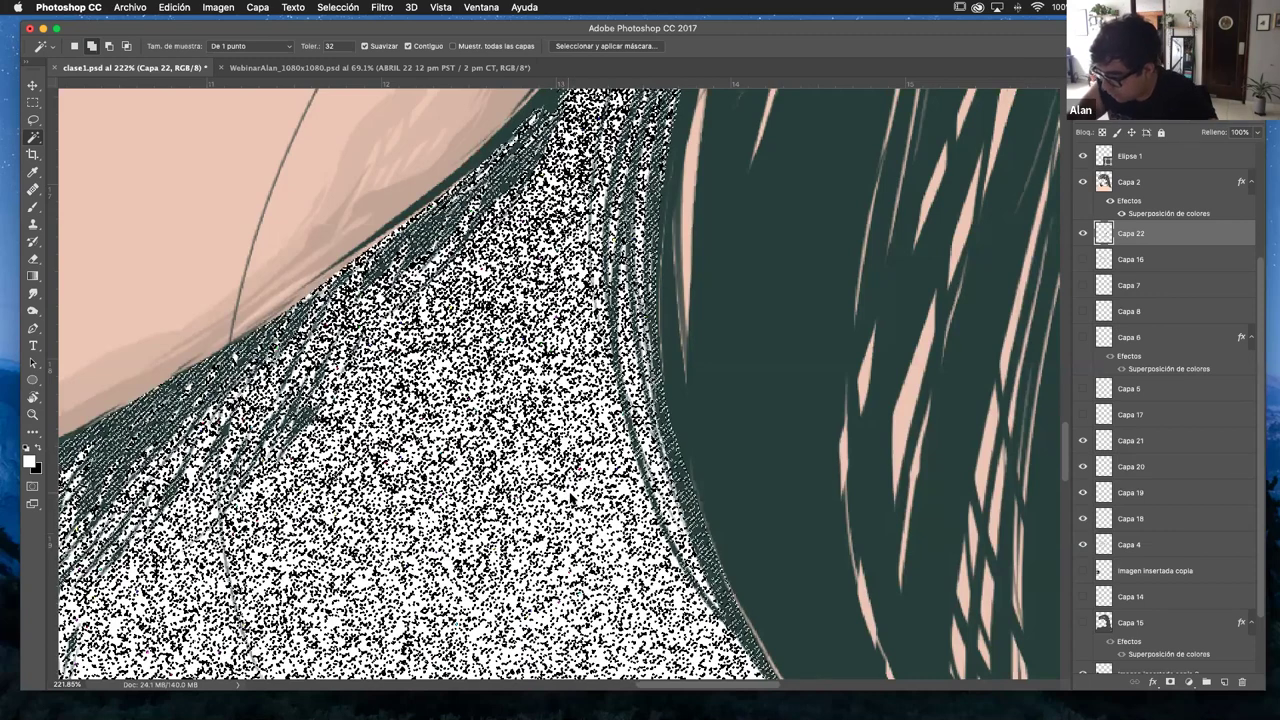
right_click(596, 563)
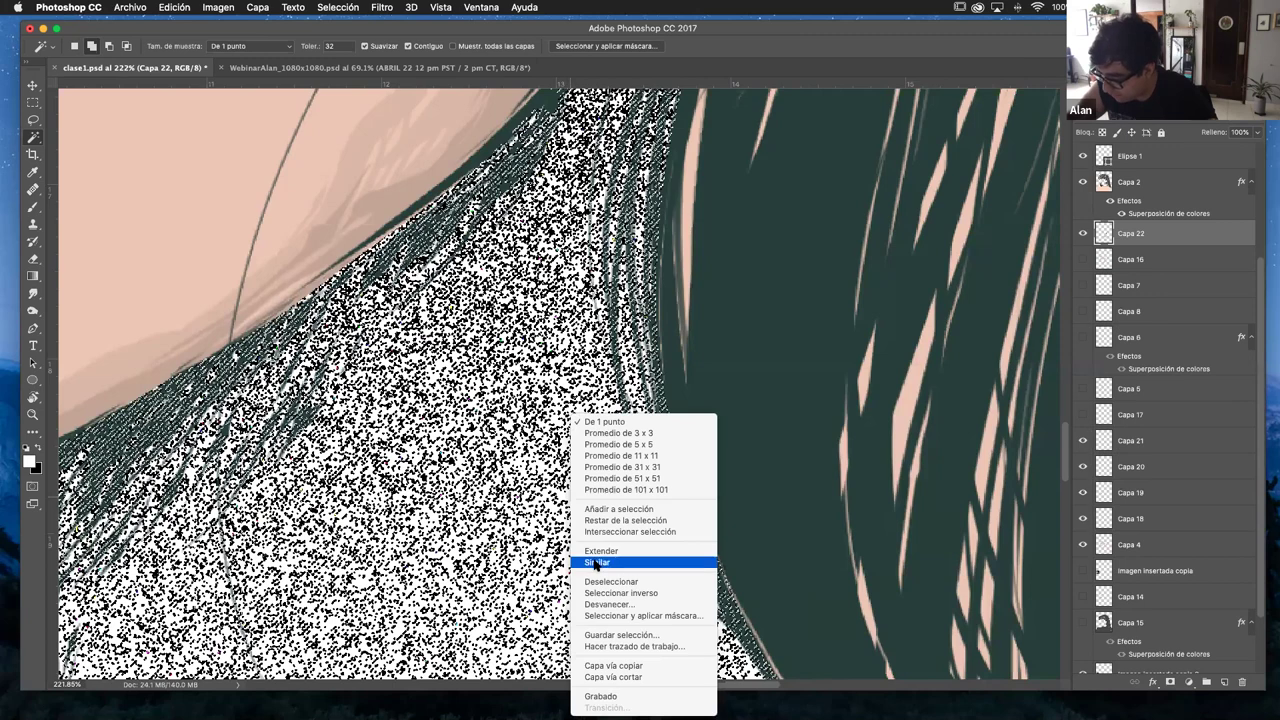
left_click(597, 562)
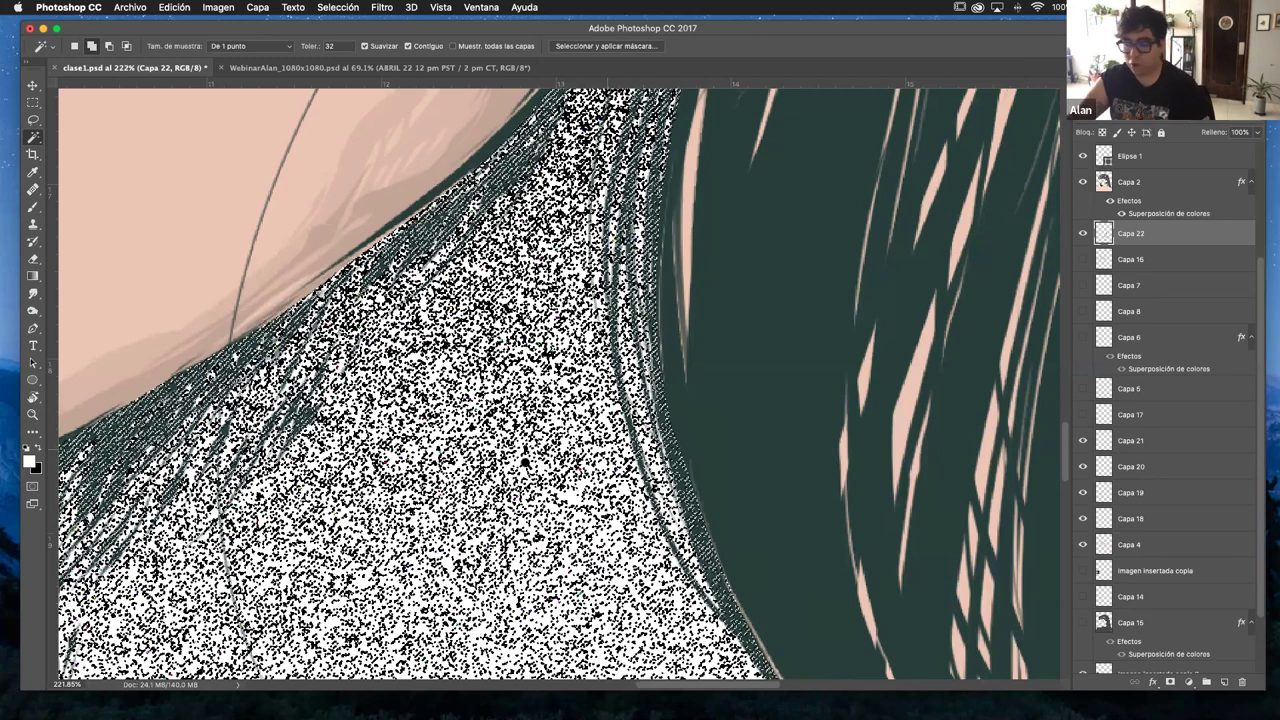
- Delete the selected white pixels from the neck texture so only the dark dots stay over the skin tone, and deselect
key("z")
left_click_drag(678, 428, 525, 462)
scroll(524, 462, "down", 1)
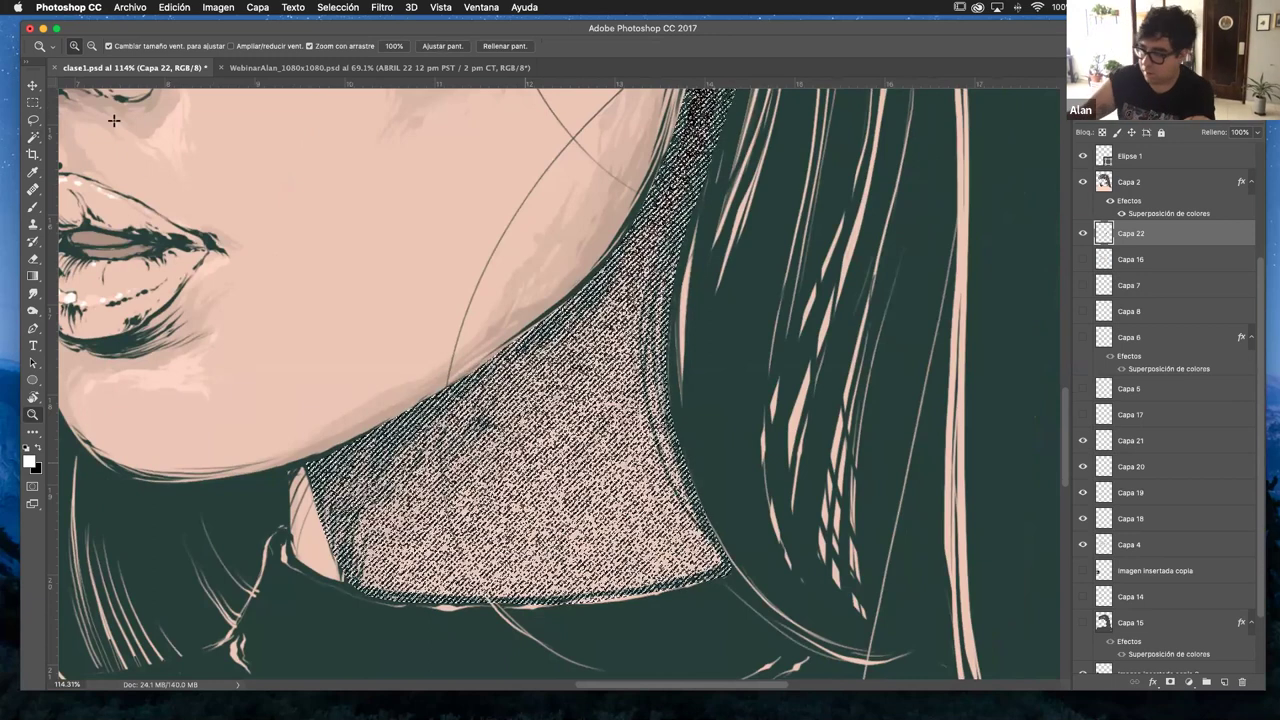
key("m")
left_click(58, 424)
key("z")
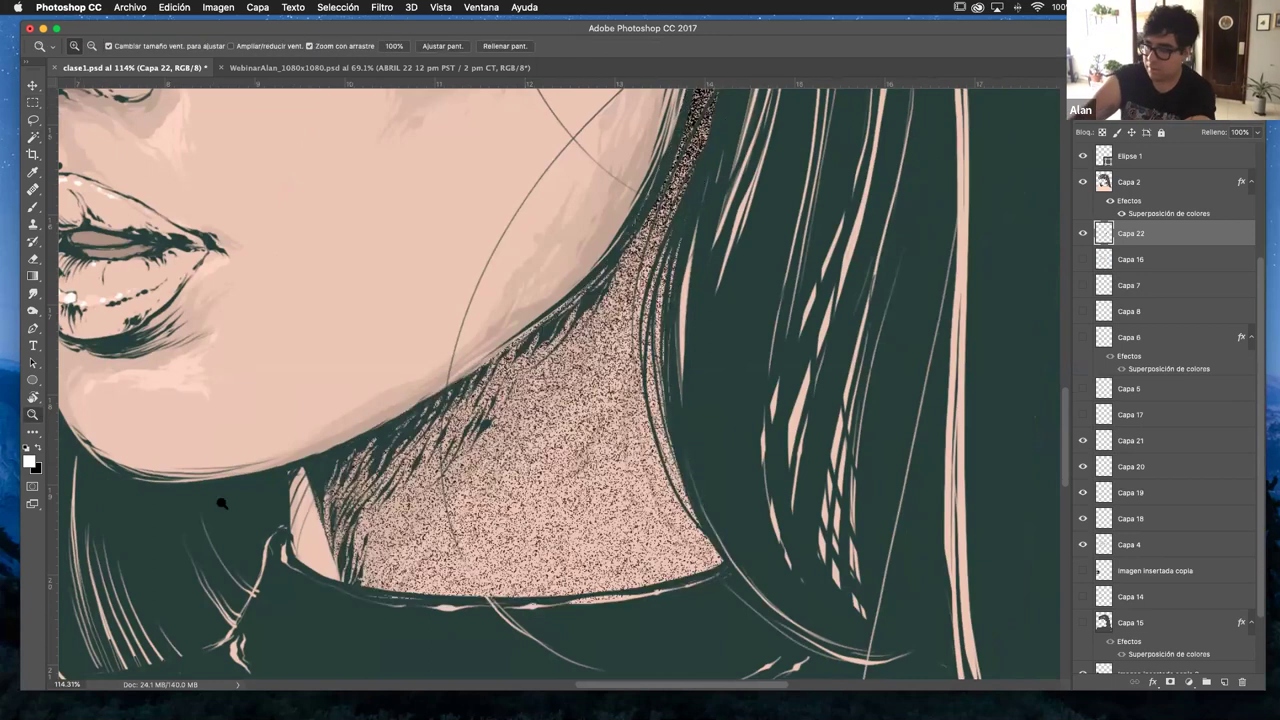
left_click_drag(554, 461, 629, 458)
left_click(600, 463)
left_click(591, 457)
left_click(585, 456)
left_click_drag(556, 430, 451, 525)
scroll(394, 476, "right", 5)
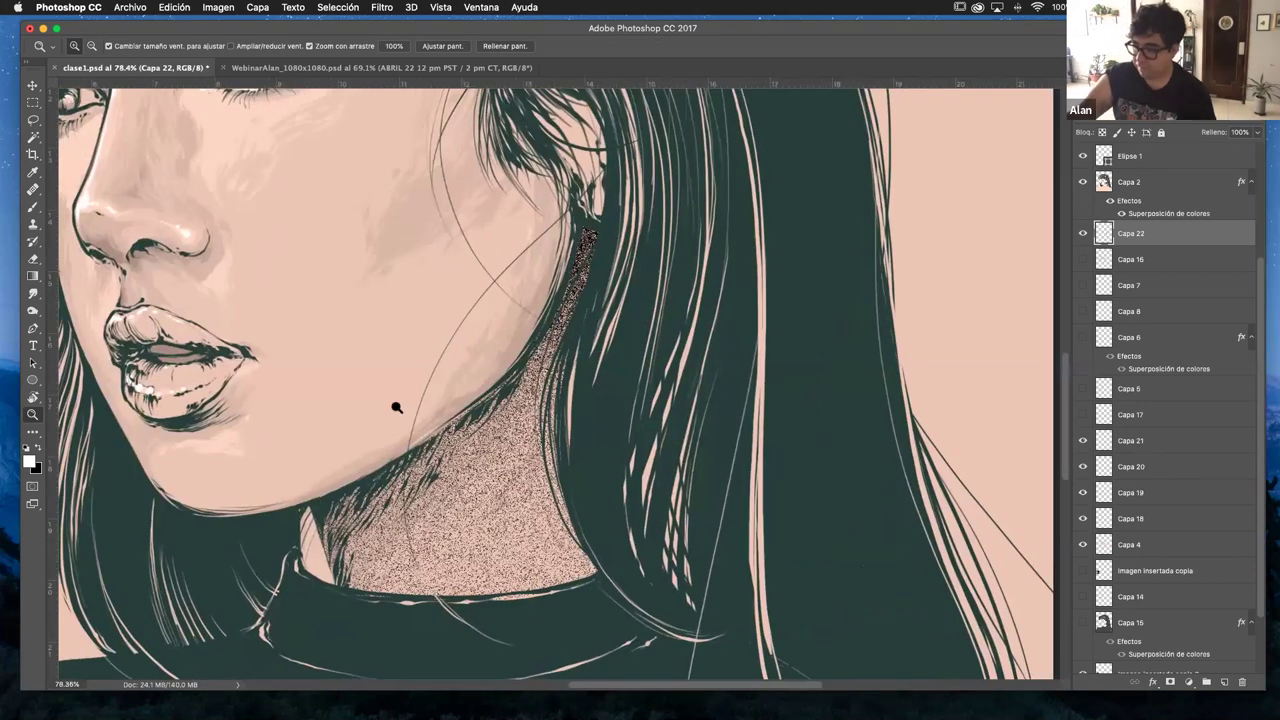
- Add a Superposición de colores effect to Capa 22 using the line art's dark green, 33413d
left_click(1153, 681)
left_click(1112, 636)
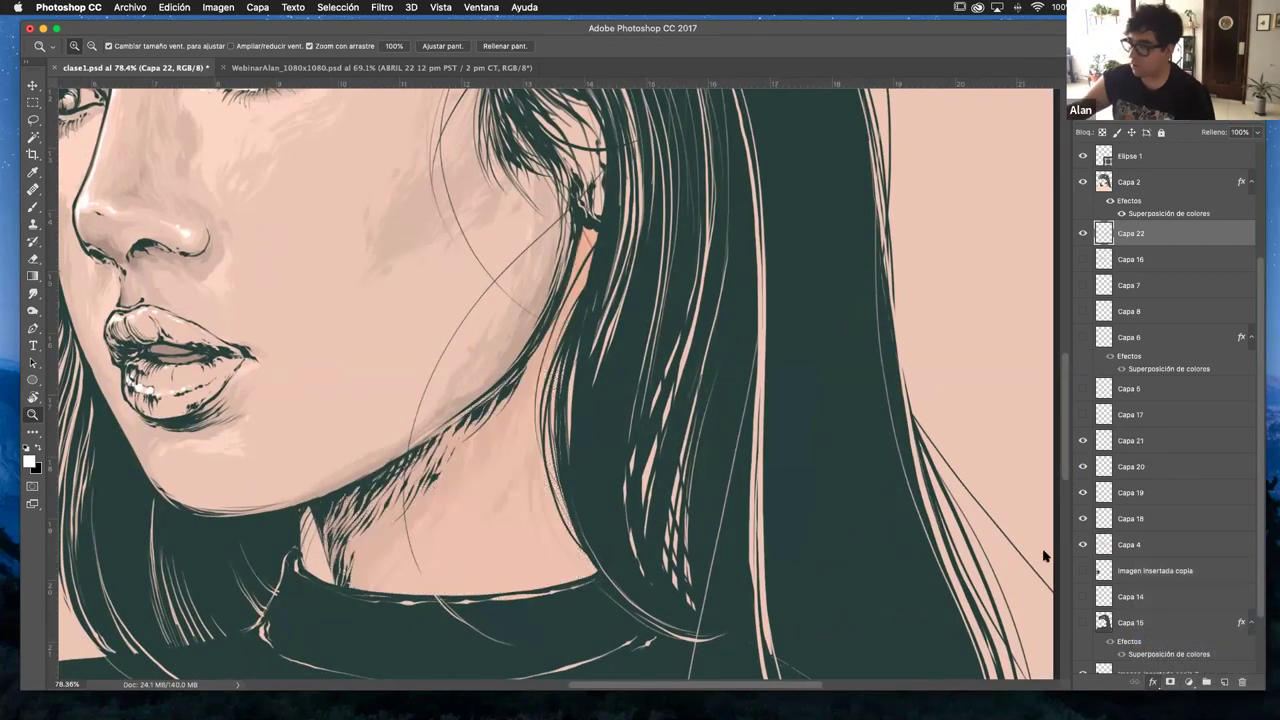
left_click(937, 350)
left_click(810, 151)
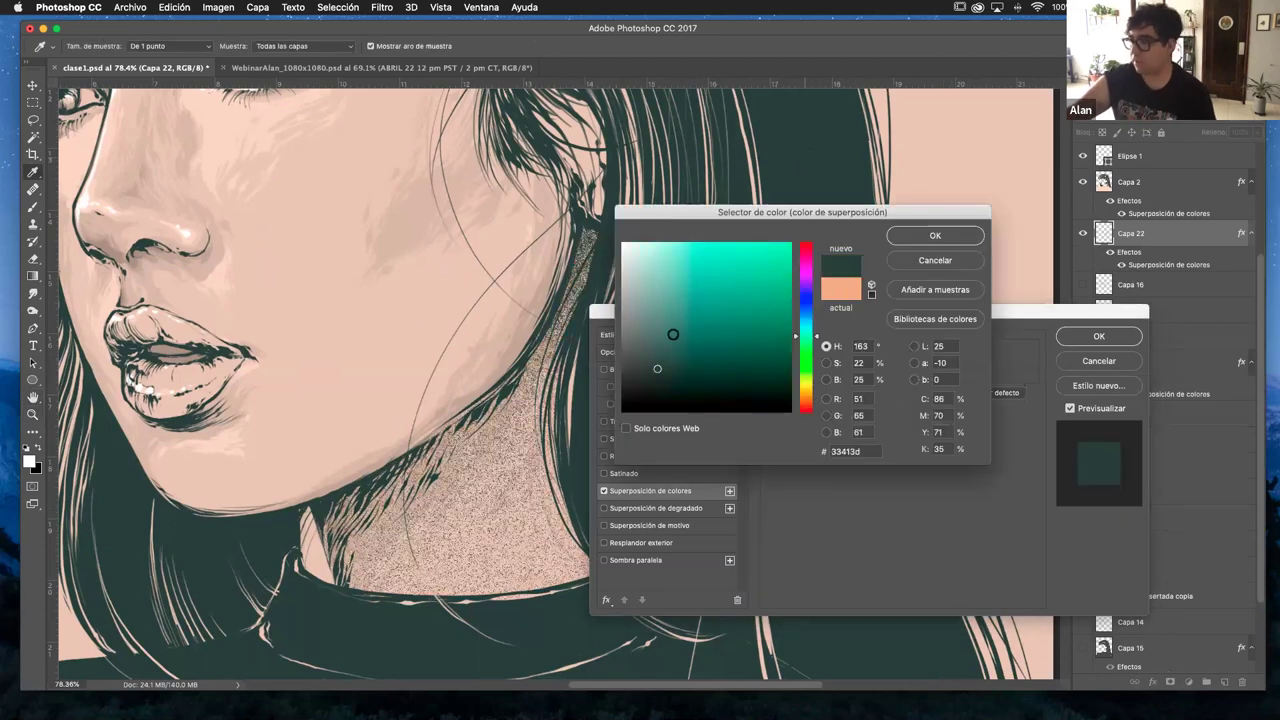
left_click(942, 236)
left_click(1099, 337)
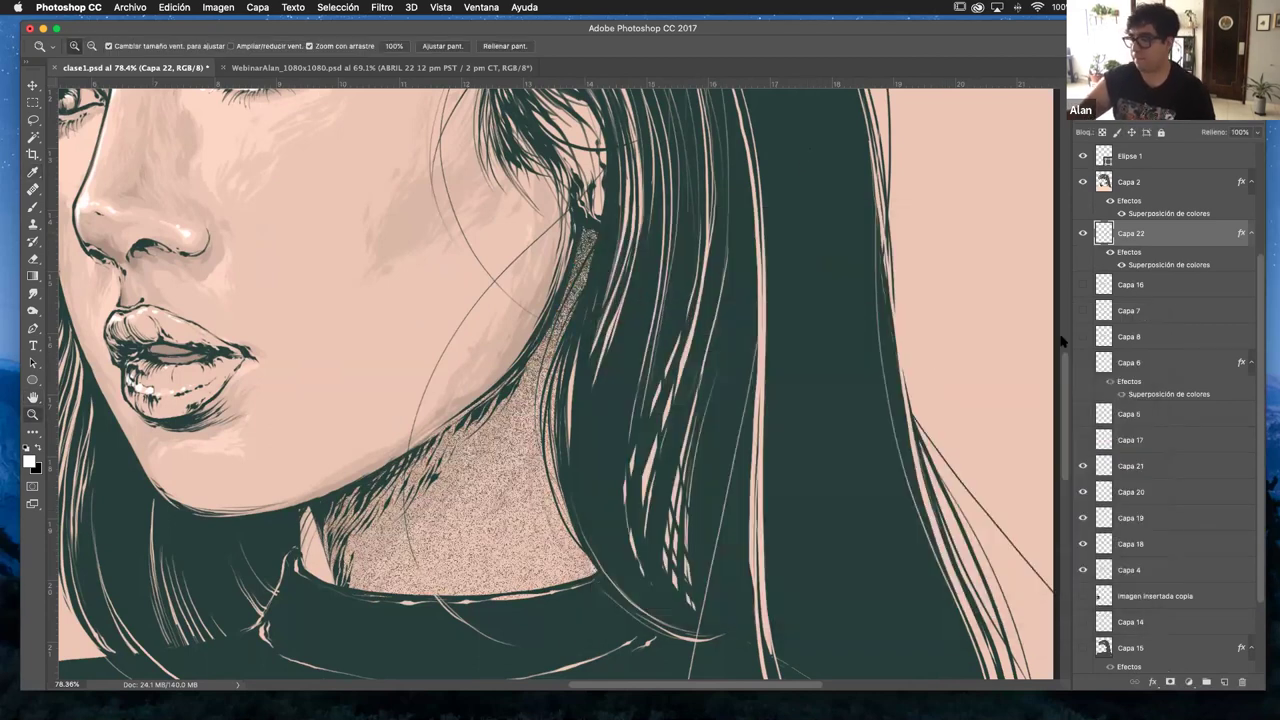
- Examine the green dotted neck shading up close and against the whole portrait
left_click_drag(590, 458, 661, 441)
scroll(660, 442, "down", 3)
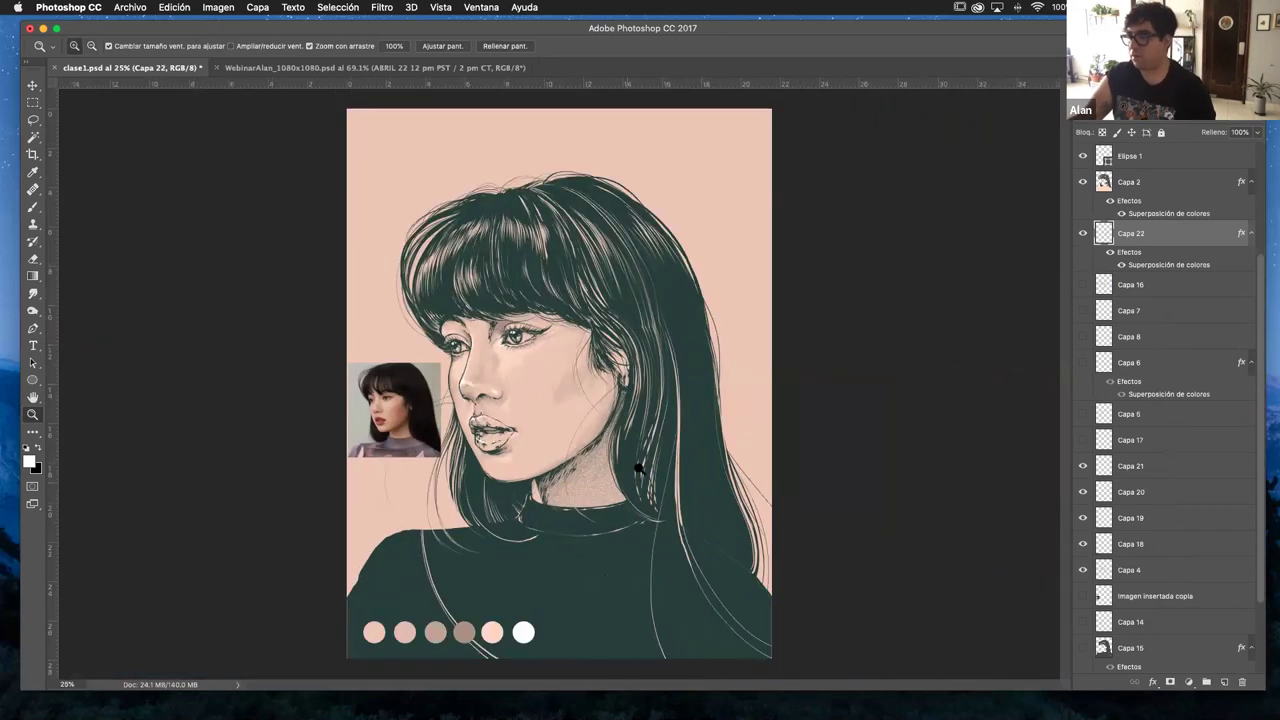
scroll(643, 471, "up", 3)
scroll(614, 463, "down", 1)
scroll(609, 481, "up", 3)
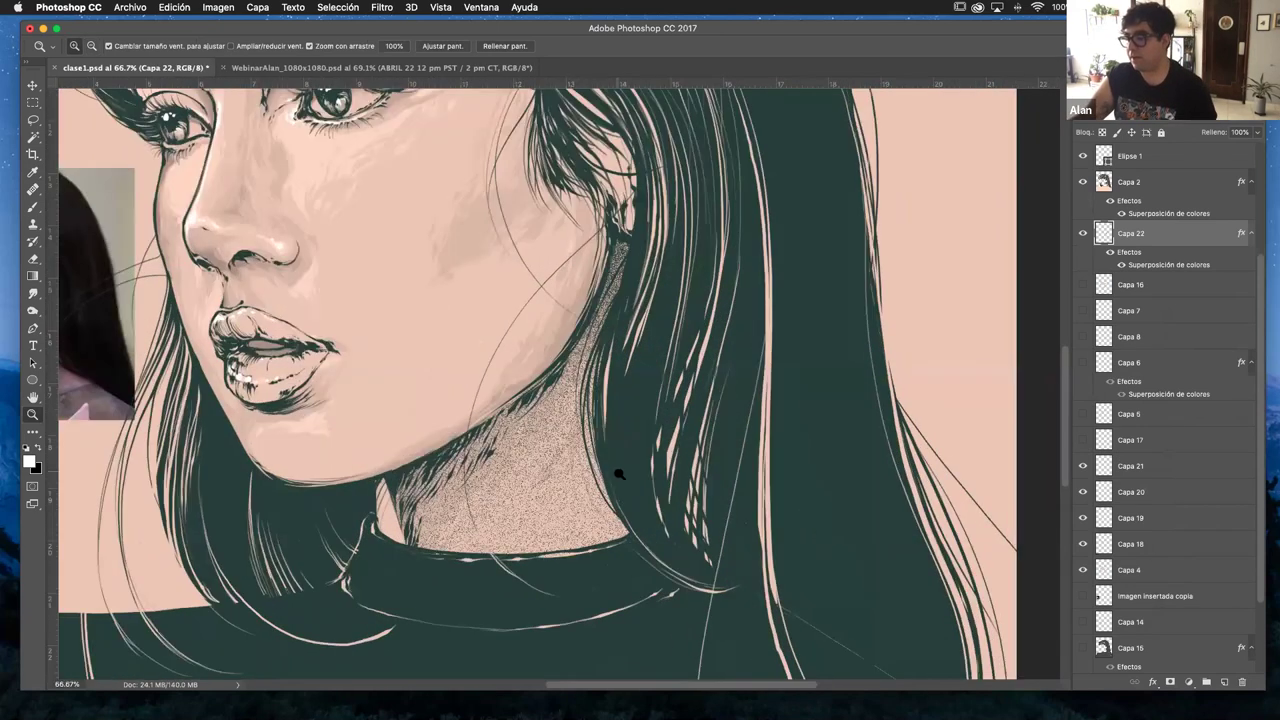
scroll(618, 476, "down", 4)
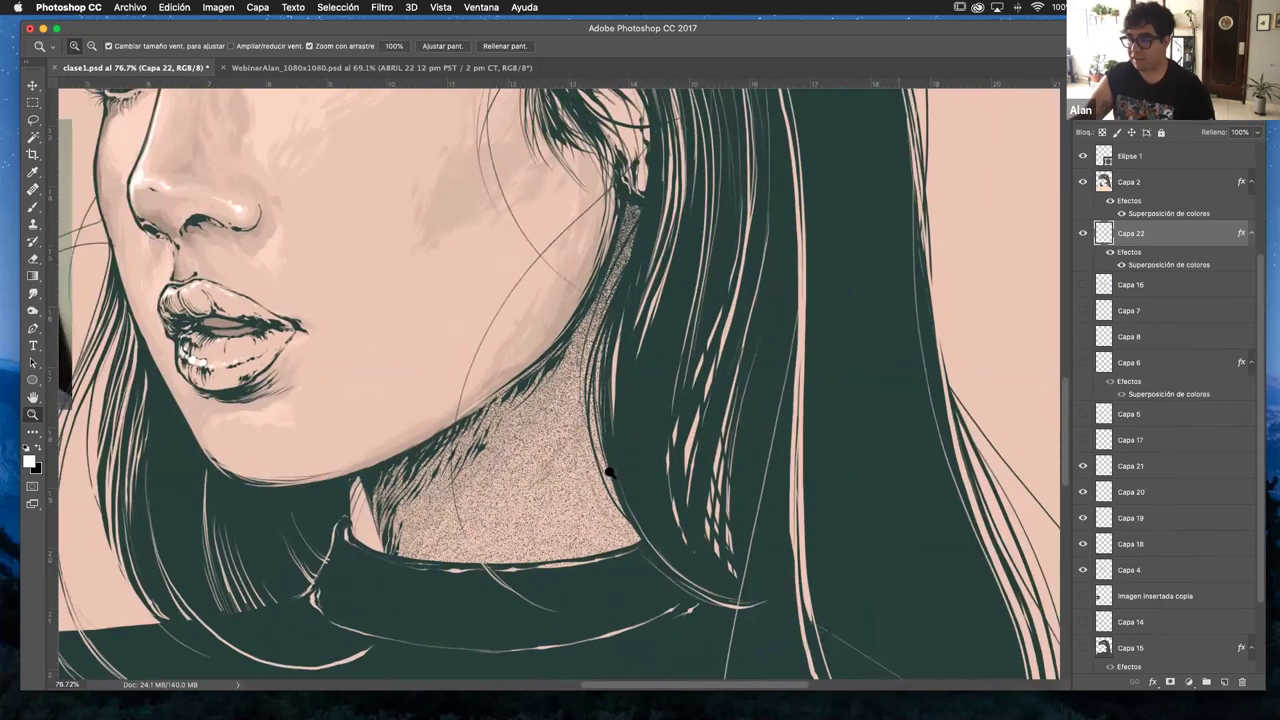
left_click_drag(614, 480, 648, 466)
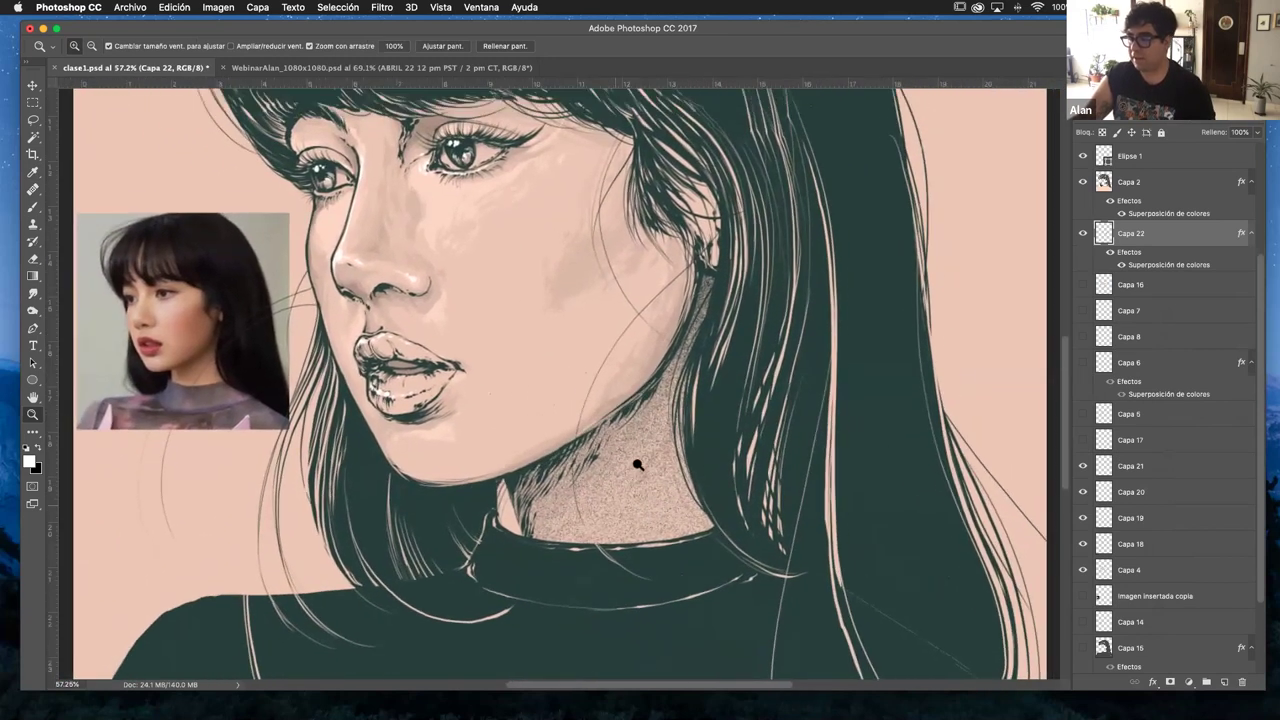
scroll(658, 436, "down", 2)
left_click_drag(686, 466, 686, 460)
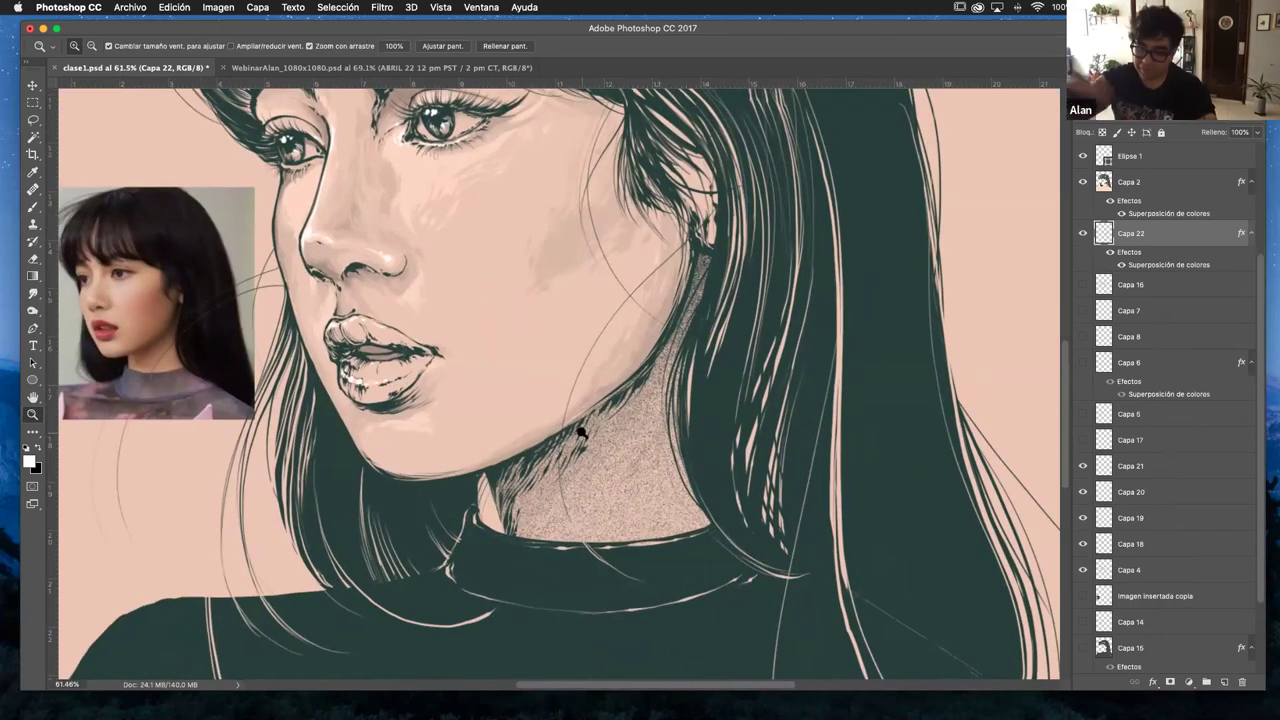
left_click_drag(643, 489, 570, 366)
left_click_drag(433, 304, 480, 444)
scroll(1010, 381, "down", 1)
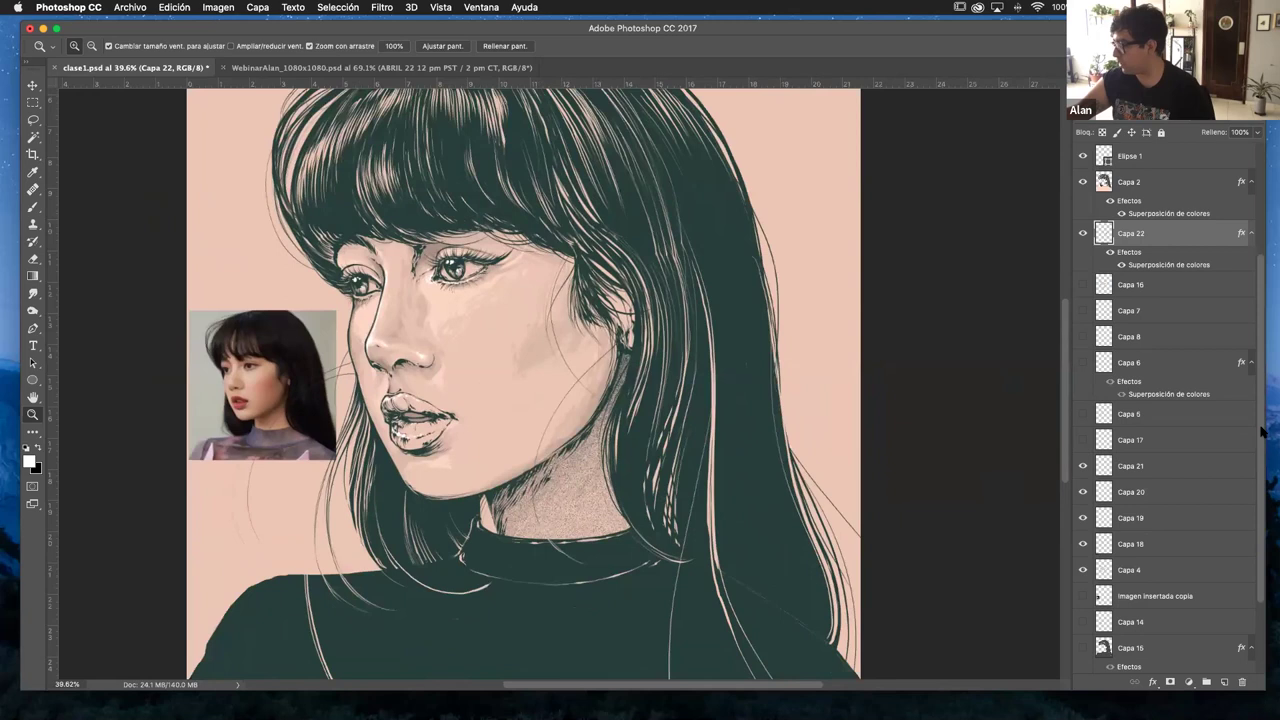
- Create a new layer above Capa 21 and set the Brush foreground colour to a pink derived from the sampled skin tone
left_click(1160, 467)
left_click(1225, 681)
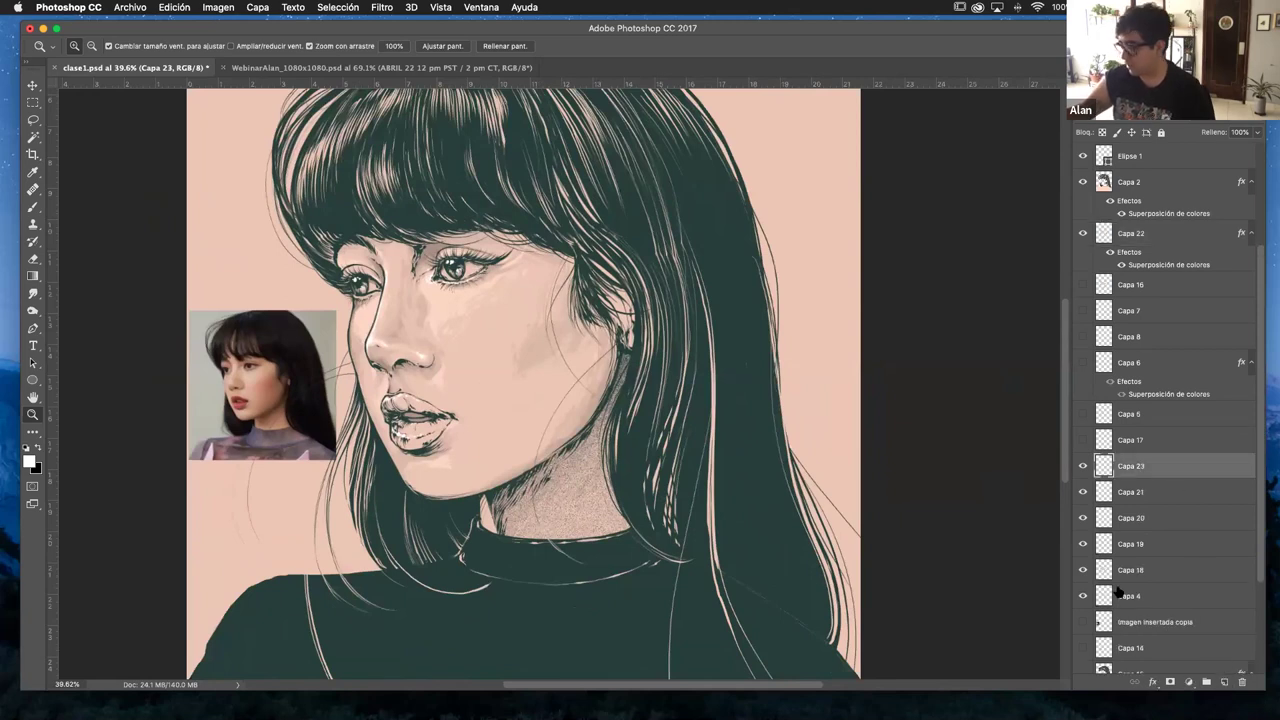
key("b")
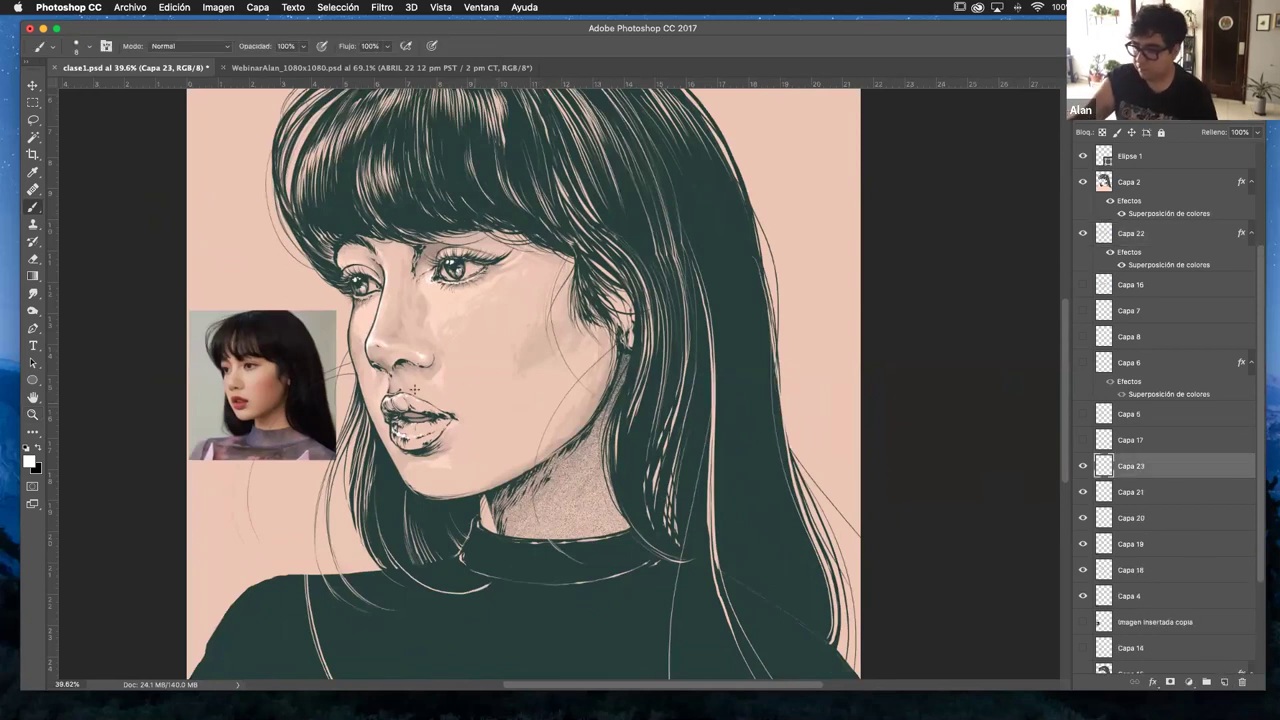
left_click(474, 372, "alt")
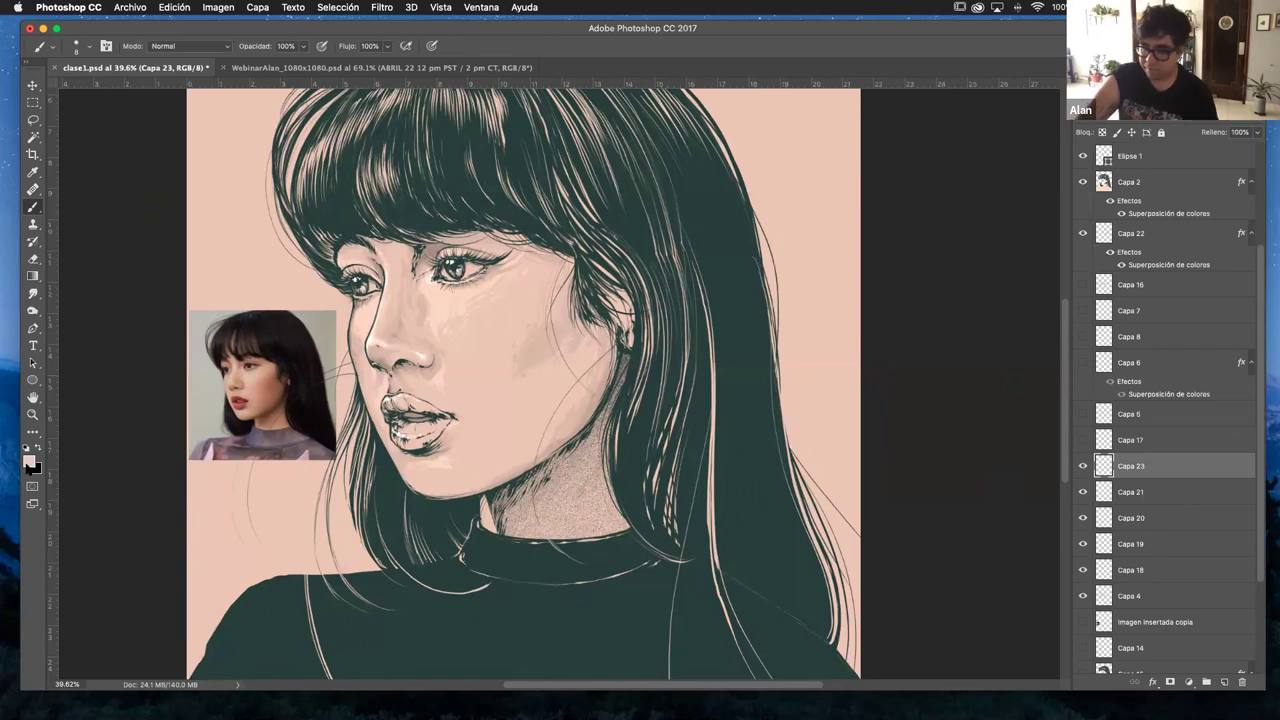
left_click(29, 461)
left_click_drag(810, 400, 810, 408)
left_click(669, 273)
left_click(667, 279)
left_click(930, 236)
key("b")
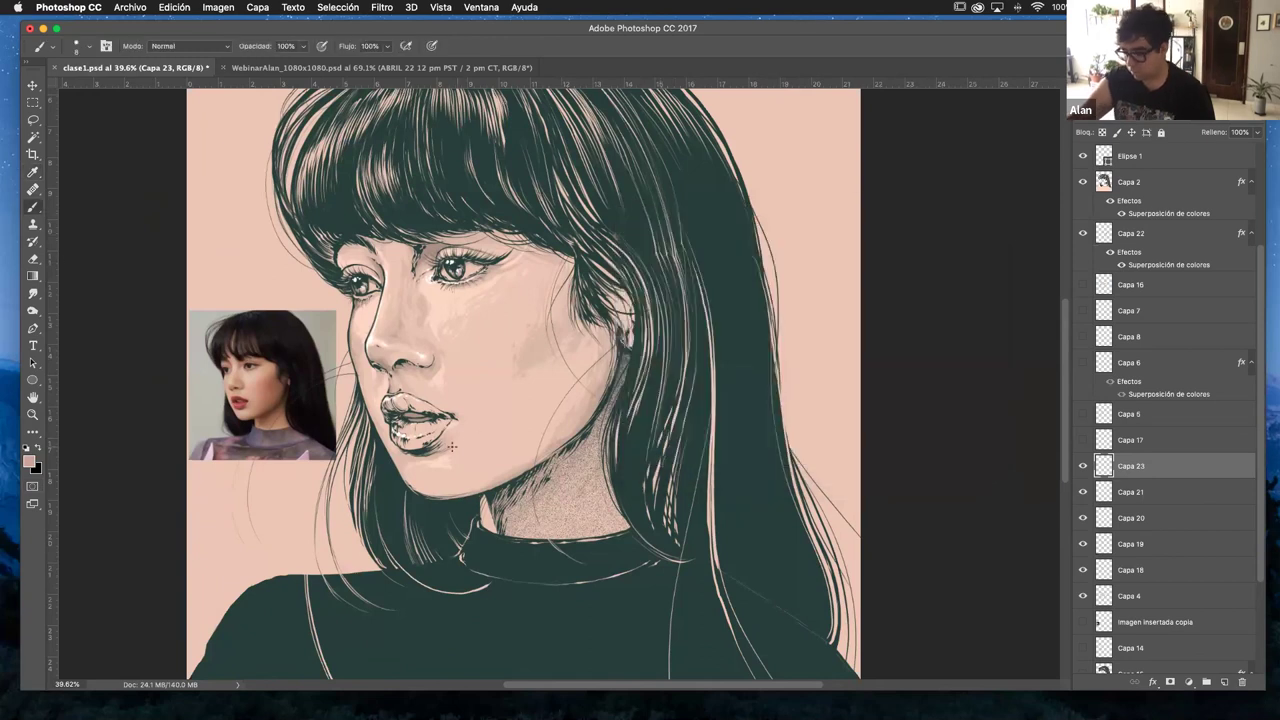
- Set the brush size to 24 and try a pink stroke on the upper lip
left_click(34, 415)
left_click_drag(407, 411, 509, 398)
right_click(441, 366)
left_click_drag(396, 388, 397, 393)
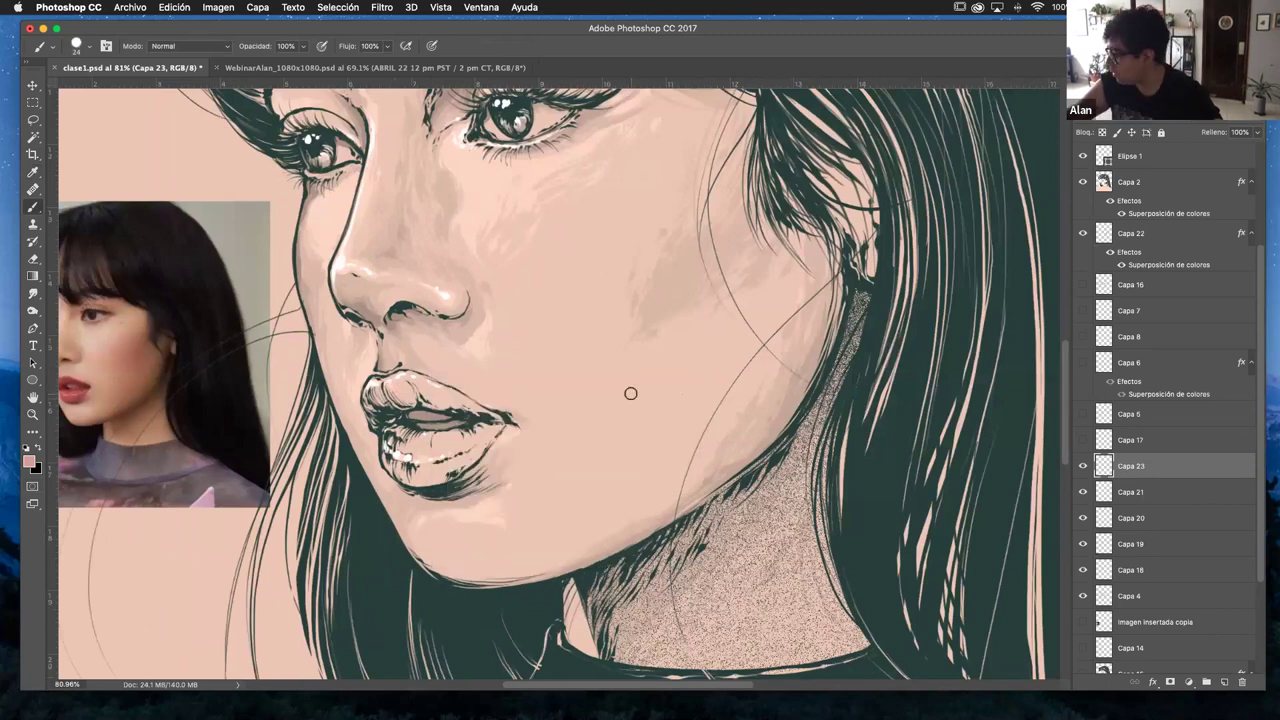
- Check Capa 23 and Capa 21 by toggling their visibility, and add a new layer directly above Capa 21
left_click_drag(1260, 396, 1261, 458)
left_click(1083, 390)
left_click(1084, 416)
left_click(1084, 416)
left_click(1083, 390)
left_click(1083, 390)
left_click(1142, 418)
left_click(1223, 683)
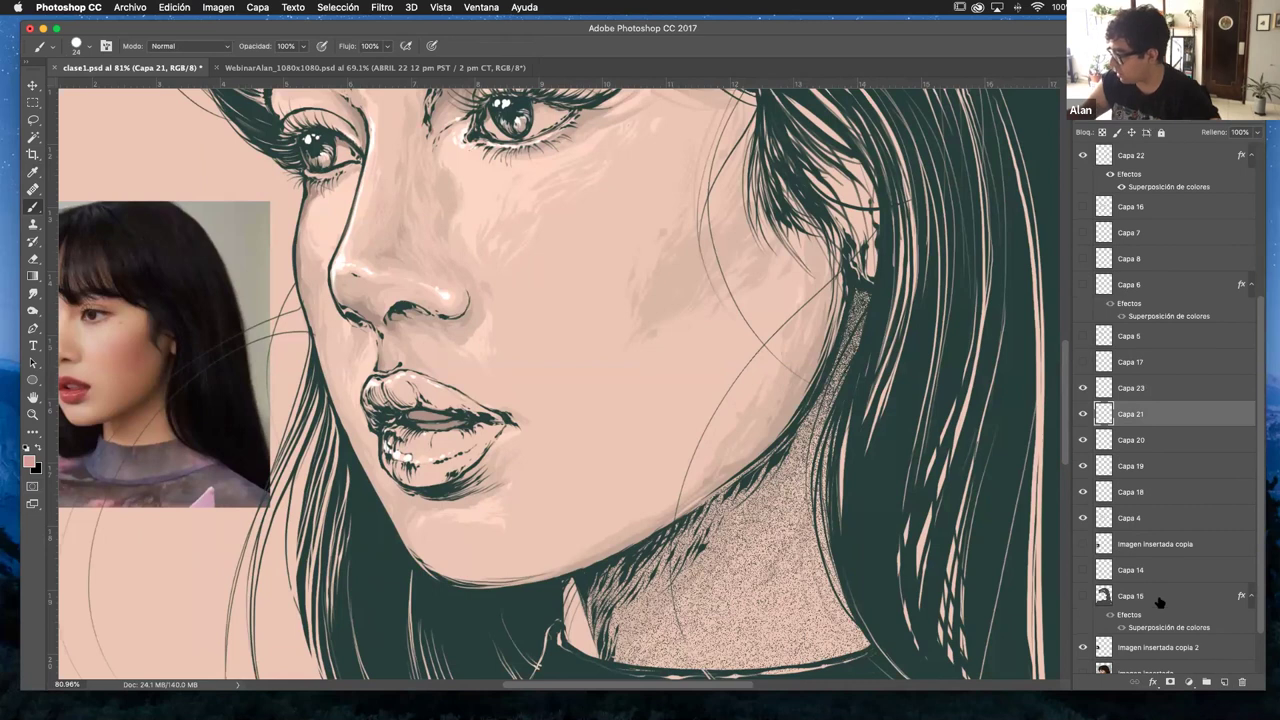
- Test a pink stroke on the lips, check the visibility of Capa 24 and Capa 21, and move Capa 24 below Capa 21
mouse_move(372, 404)
left_mouse_down()
mouse_move(372, 388)
mouse_move(405, 372)
left_mouse_up()
left_click(1083, 414)
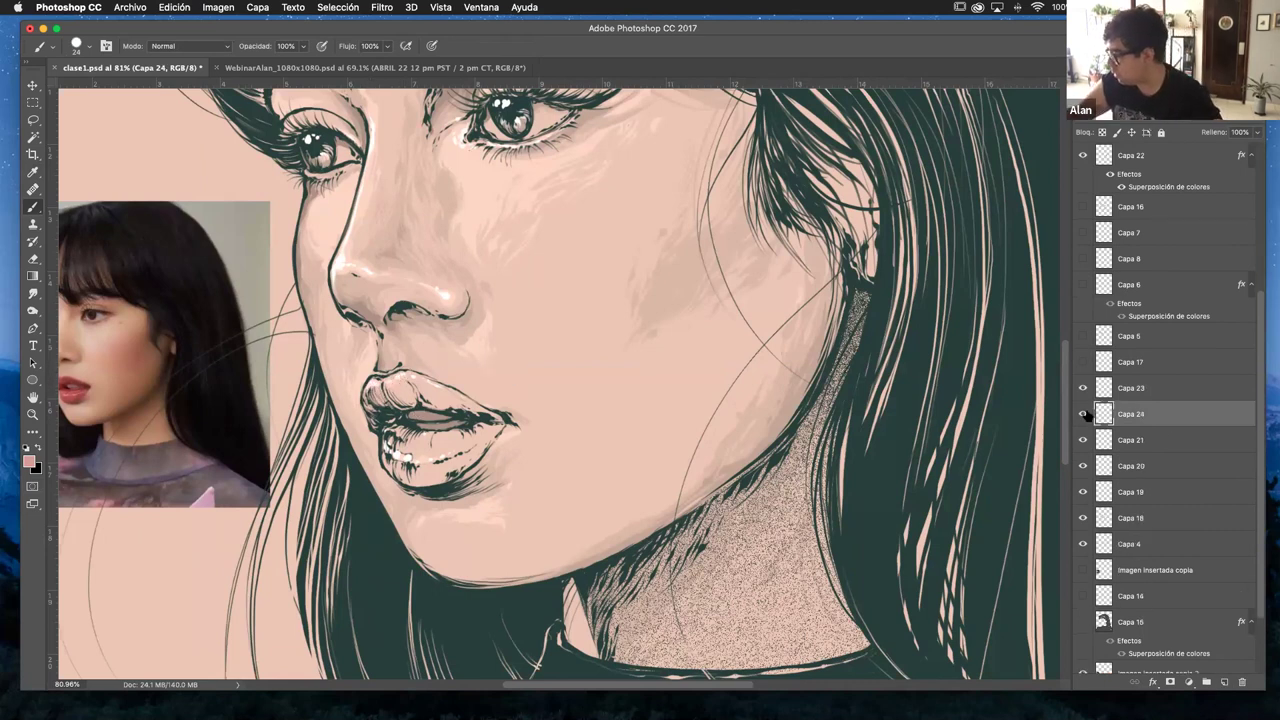
left_click(1083, 414)
left_click(1083, 440)
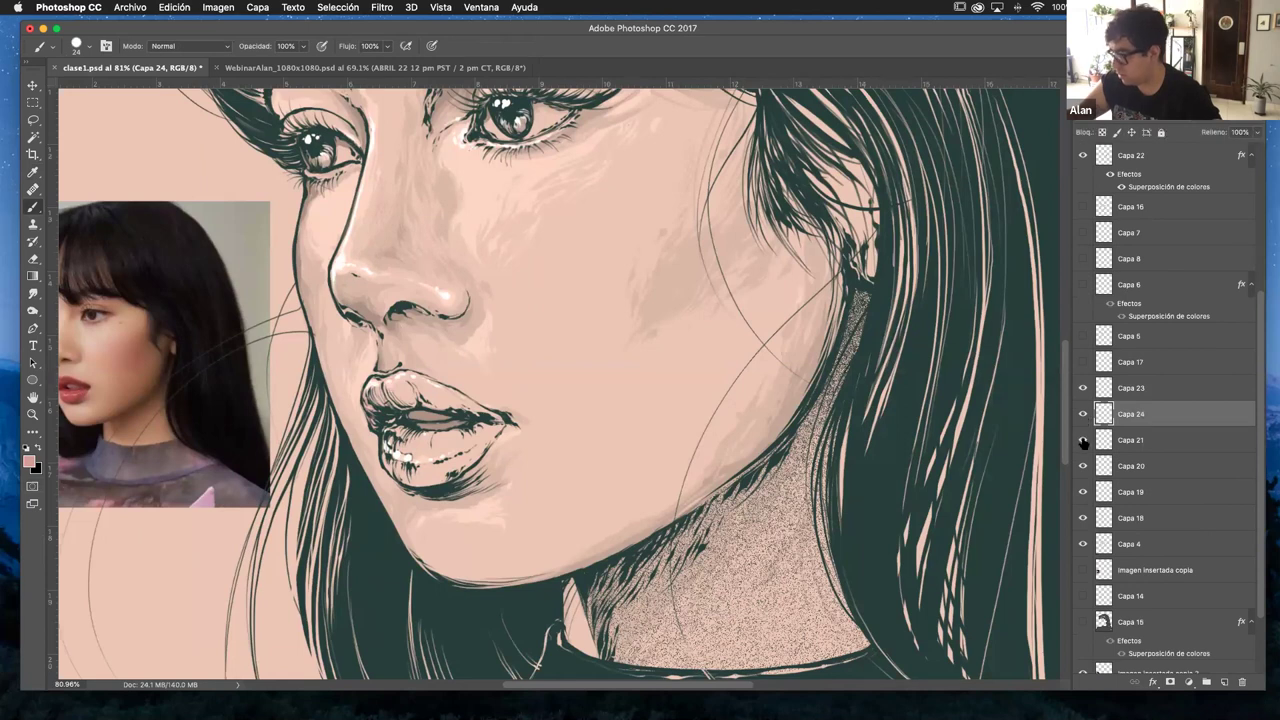
left_click_drag(1141, 445, 1142, 456)
- Paint the upper and lower lips pink on Capa 24, beneath the highlights and line art
mouse_move(408, 379)
left_mouse_down()
mouse_move(369, 395)
mouse_move(381, 413)
mouse_move(428, 391)
mouse_move(493, 419)
mouse_move(396, 378)
left_mouse_up()
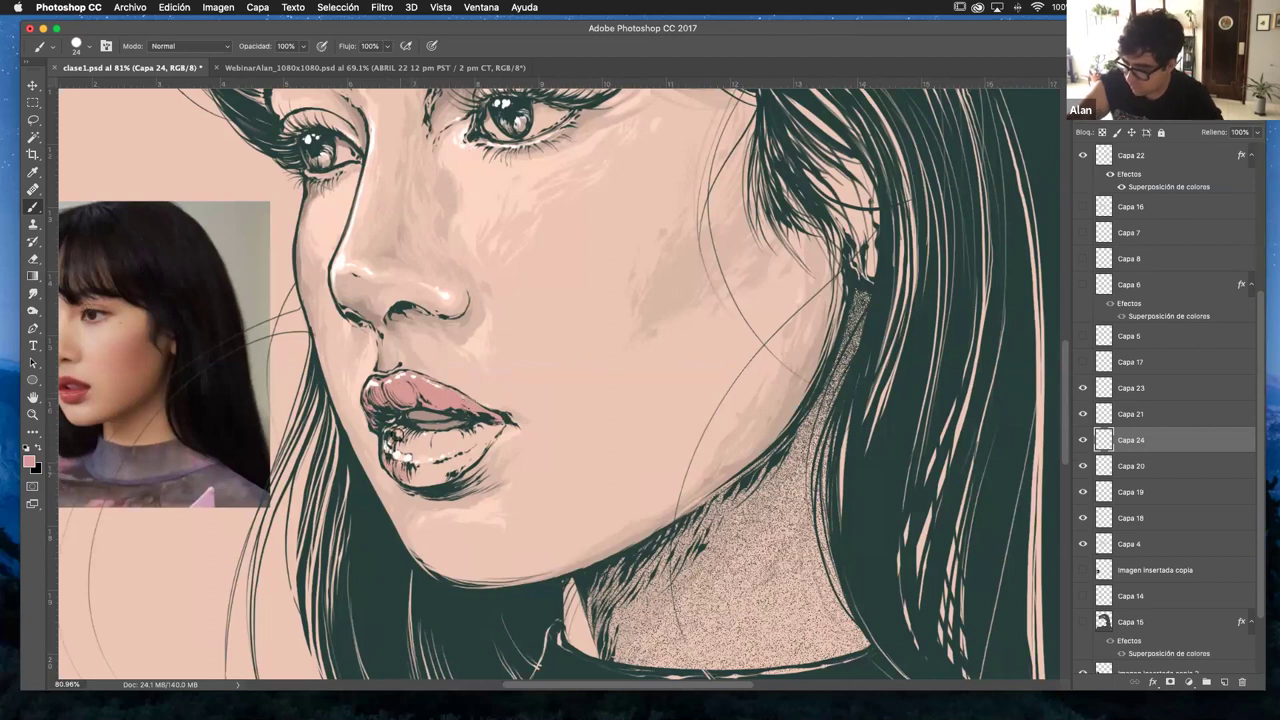
mouse_move(403, 428)
left_mouse_down()
mouse_move(467, 431)
mouse_move(406, 442)
mouse_move(417, 445)
mouse_move(404, 470)
mouse_move(423, 459)
mouse_move(444, 471)
mouse_move(410, 467)
mouse_move(437, 477)
mouse_move(492, 425)
left_mouse_up()
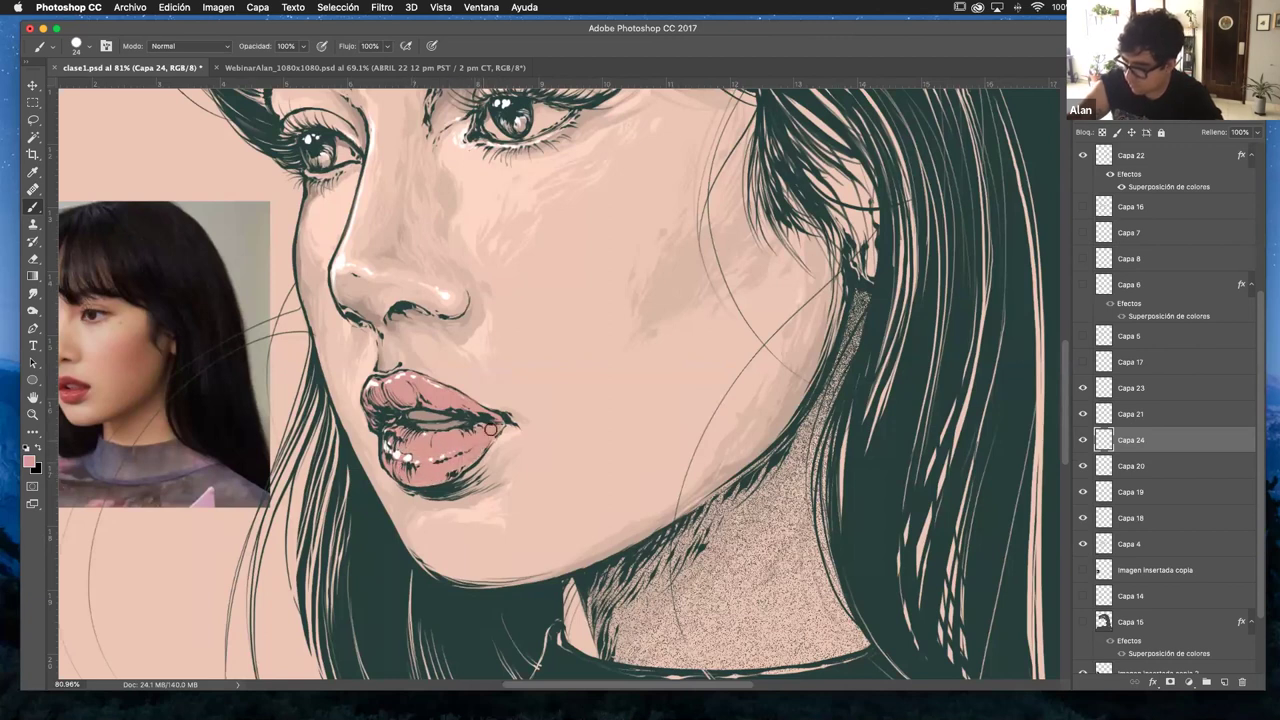
left_click(33, 414)
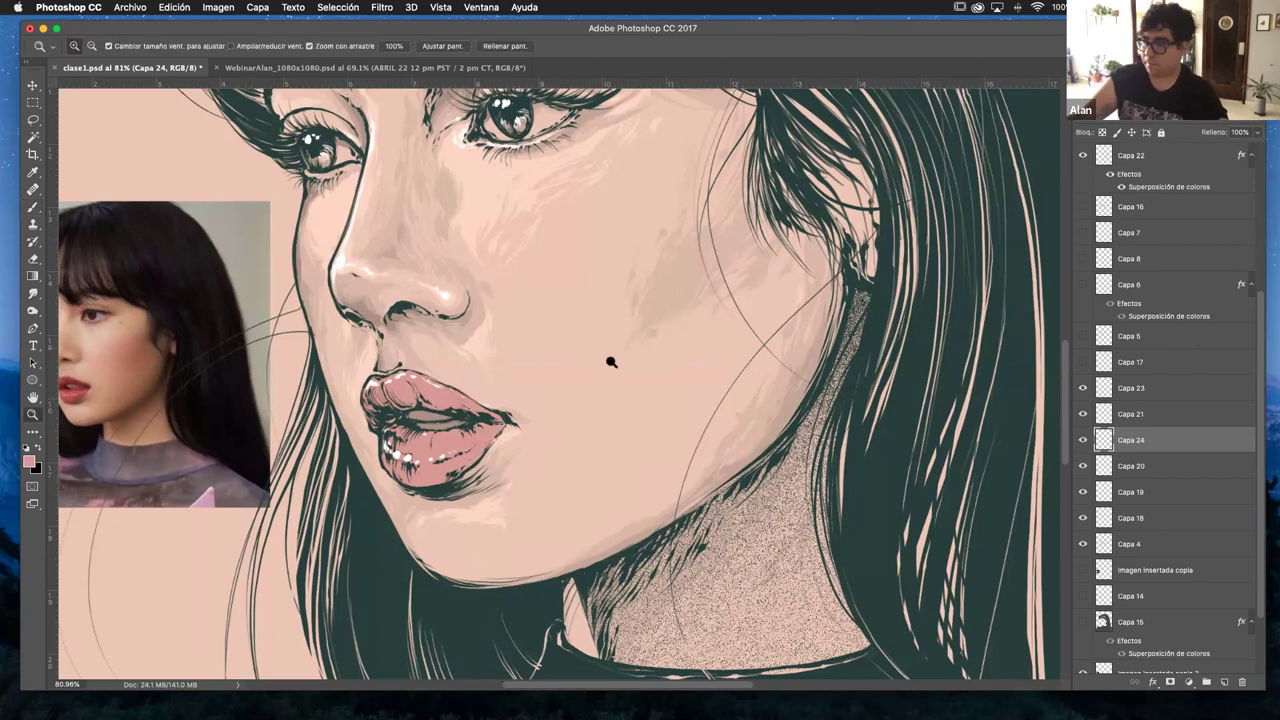
left_click_drag(575, 442, 482, 430)
left_click_drag(481, 506, 323, 626)
left_click_drag(605, 407, 577, 443)
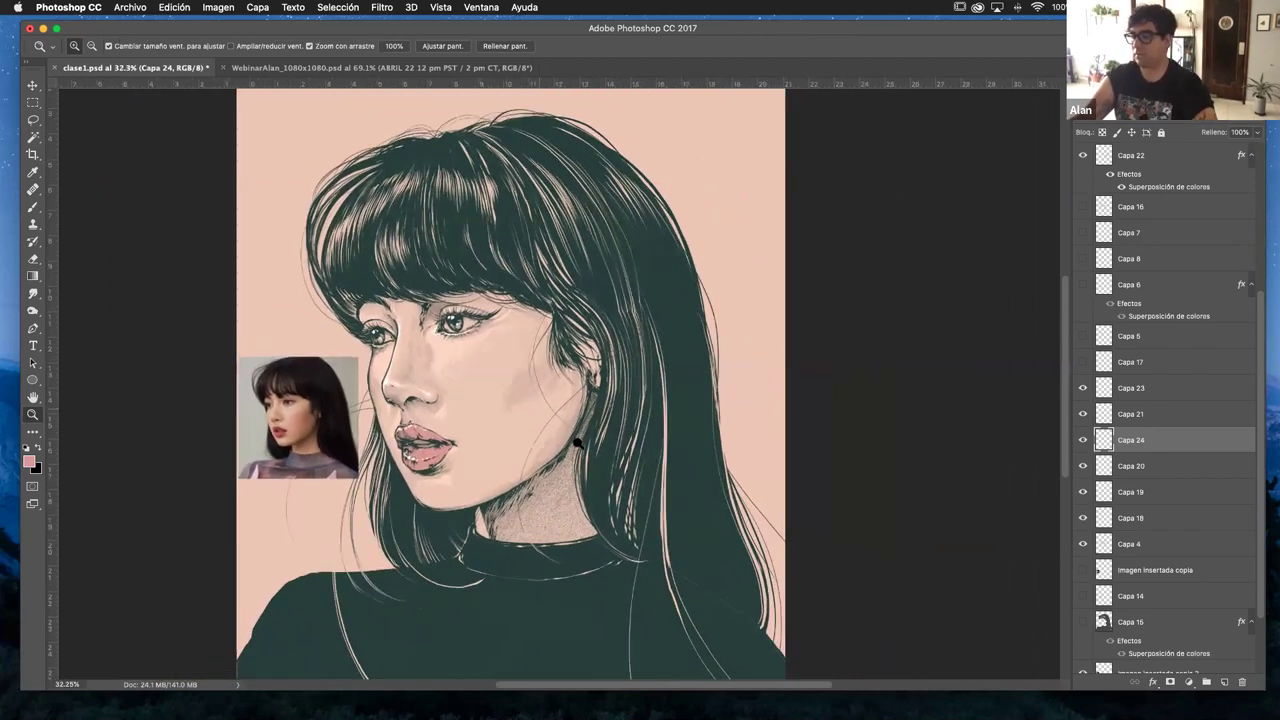
- Select the six palette circle layers from Elipse 1 copia 5 to Elipse 1, try merging them, and undo the merge
scroll(550, 433, "down", 2)
scroll(600, 370, "down", 2)
key("v")
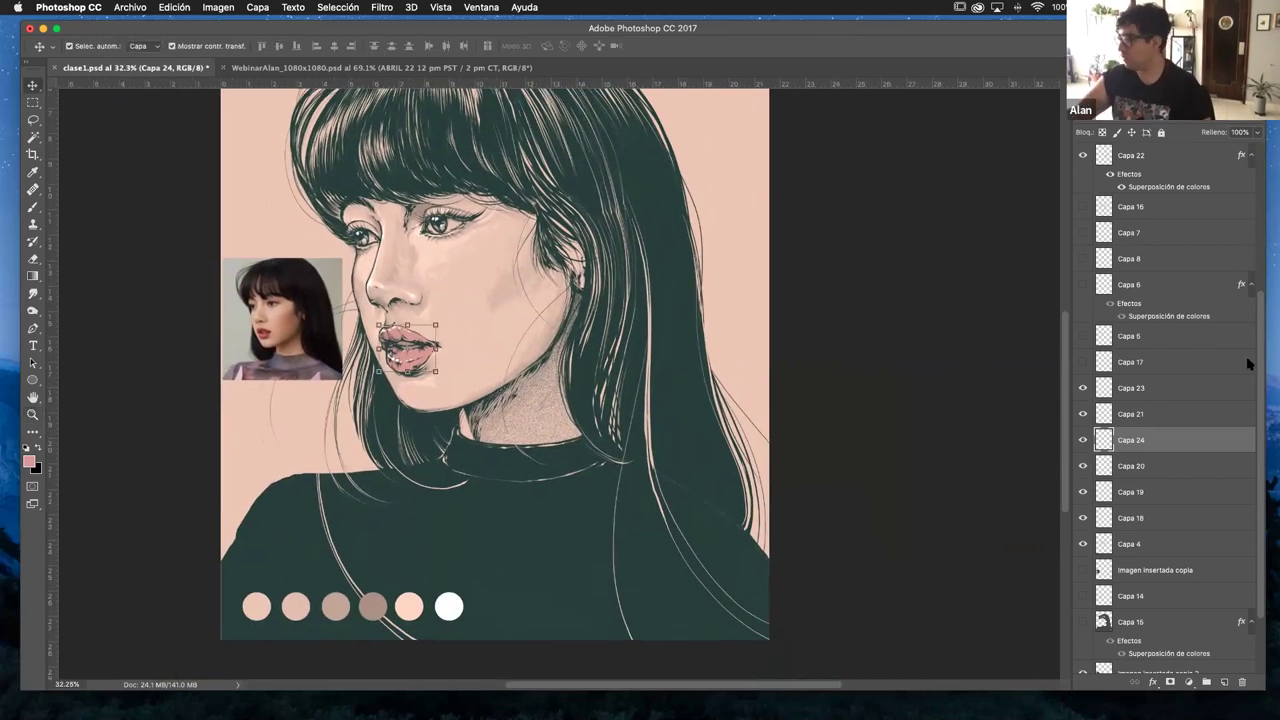
scroll(1248, 365, "up", 5)
left_click(1150, 183)
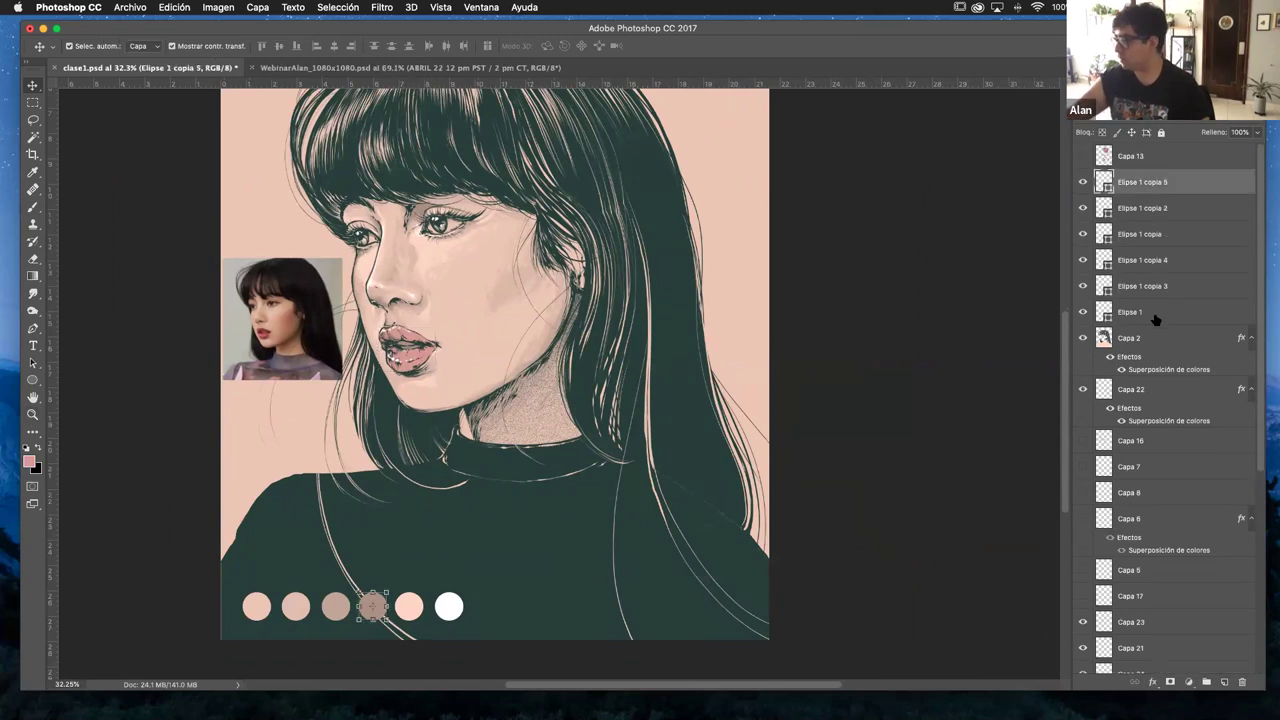
left_click(1155, 314, "shift")
key("super+e")
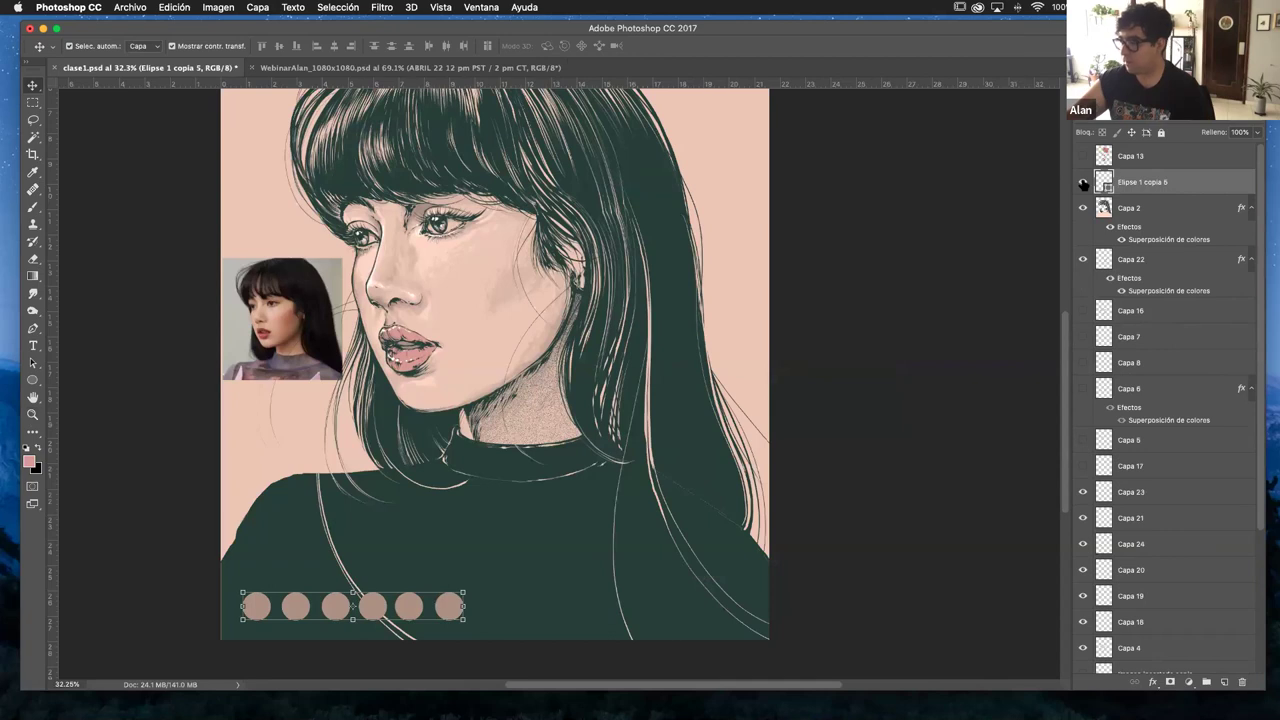
key("super+z")
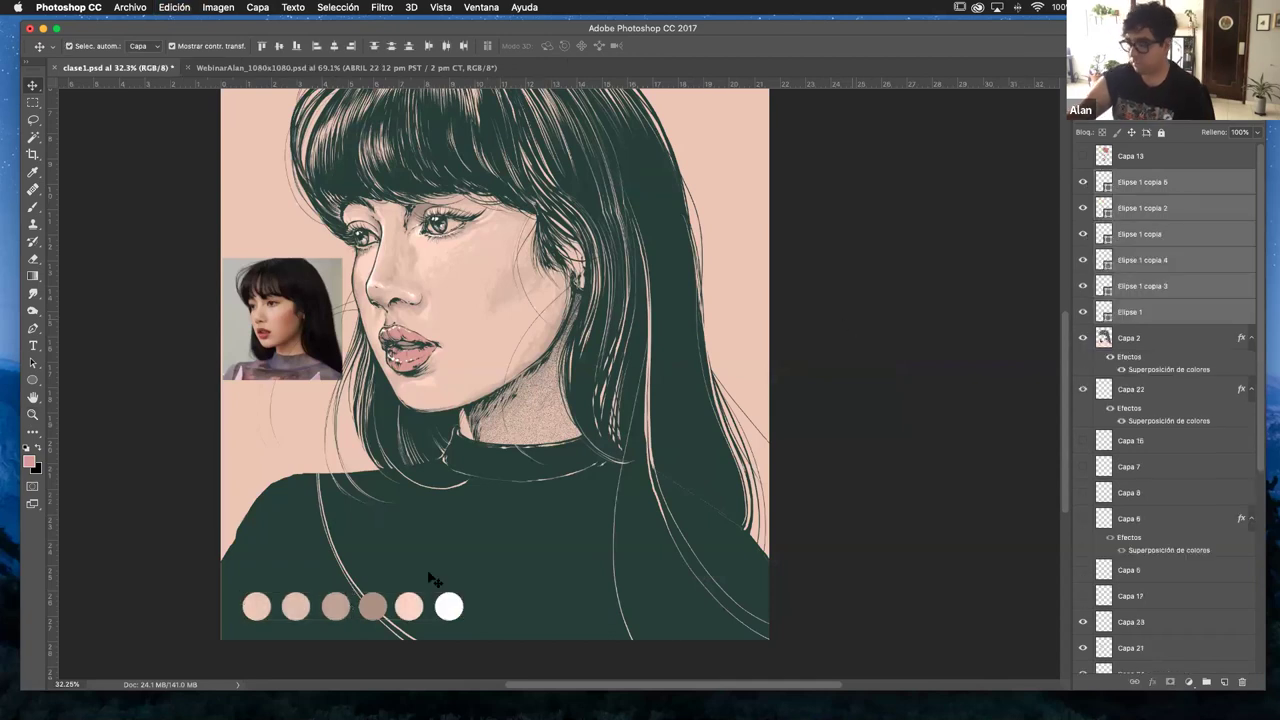
- Replace the white palette circle with a copy of its neighbouring circle and recolour the copy with the pink sampled from the lips
left_click(443, 604)
key("Delete")
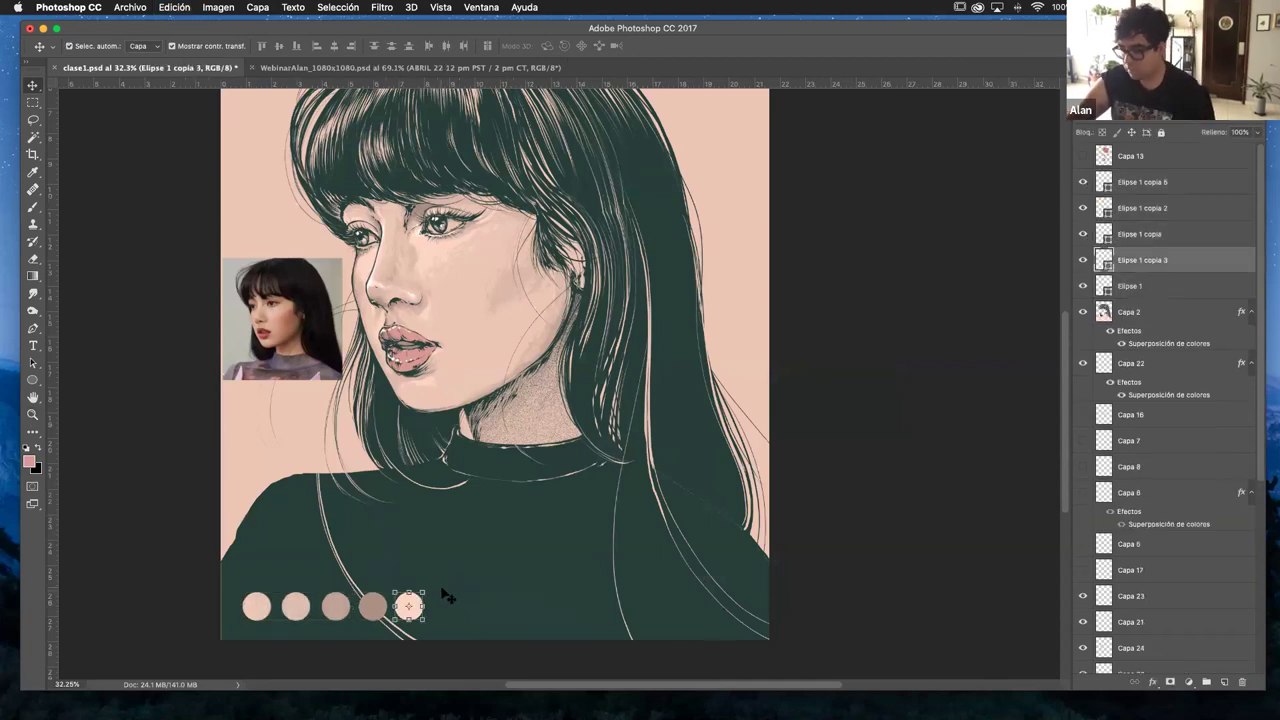
left_click_drag(451, 605, 491, 601)
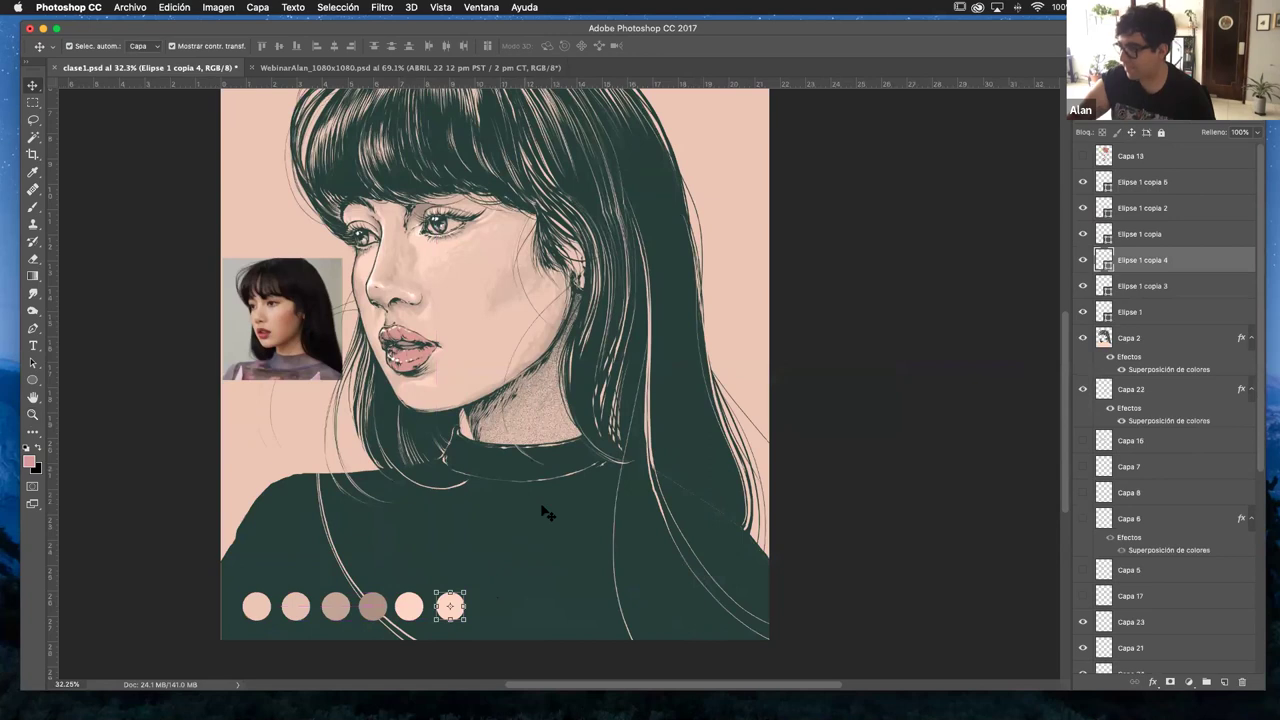
double_click(1104, 260)
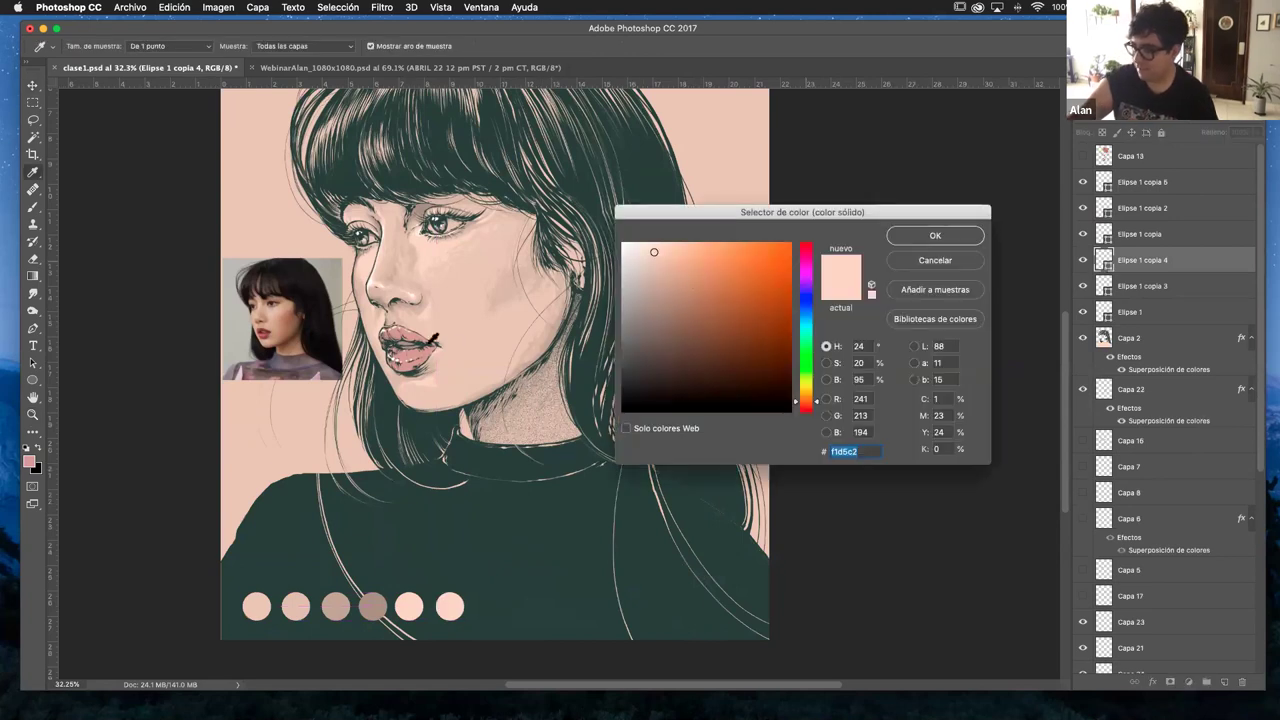
left_click(410, 333)
left_click(933, 236)
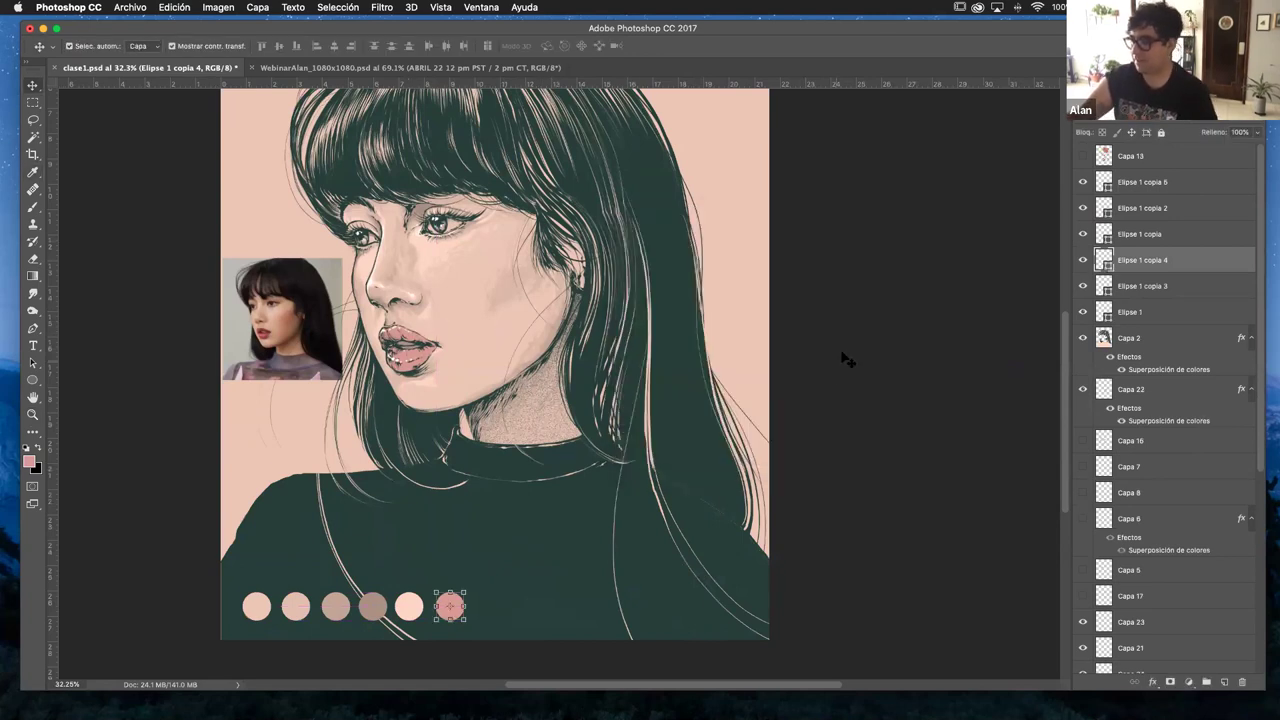
- Select all six palette circle layers and scale the row of circles down slightly at the canvas's lower edge
left_click(1142, 186)
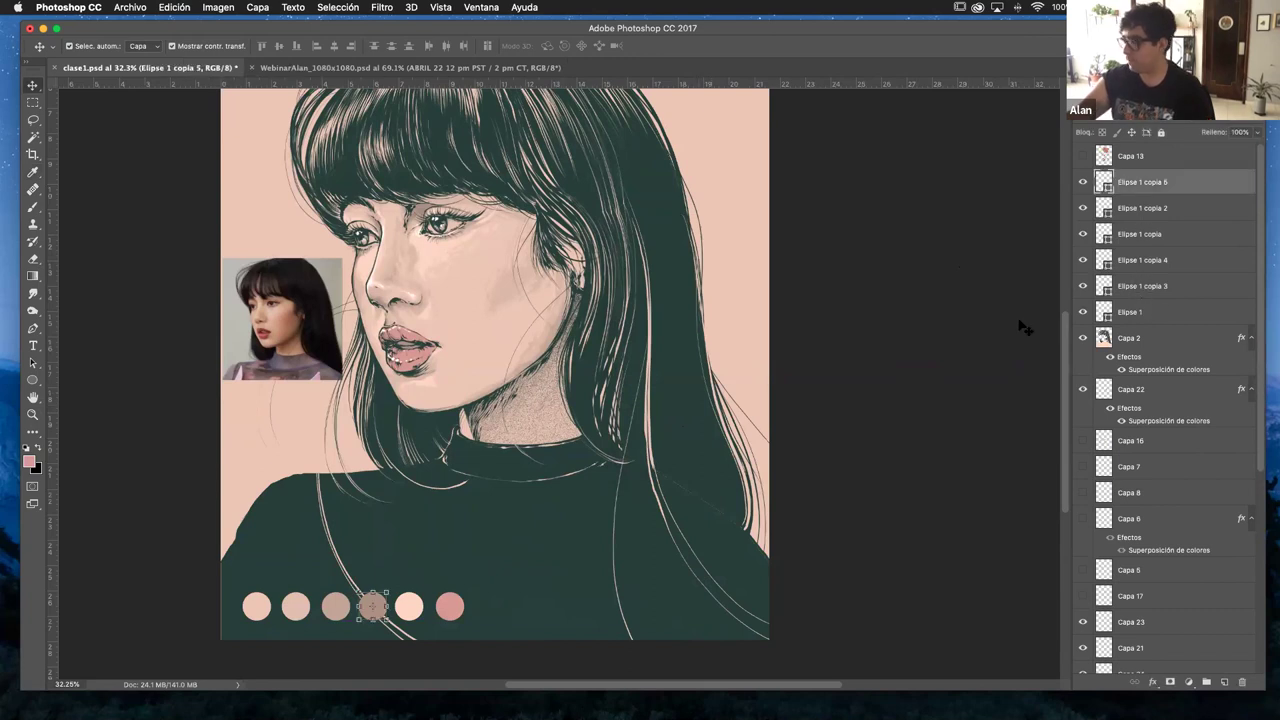
left_click(1130, 312, "shift")
key("ctrl+t")
left_click_drag(468, 585, 418, 579)
key("Return")
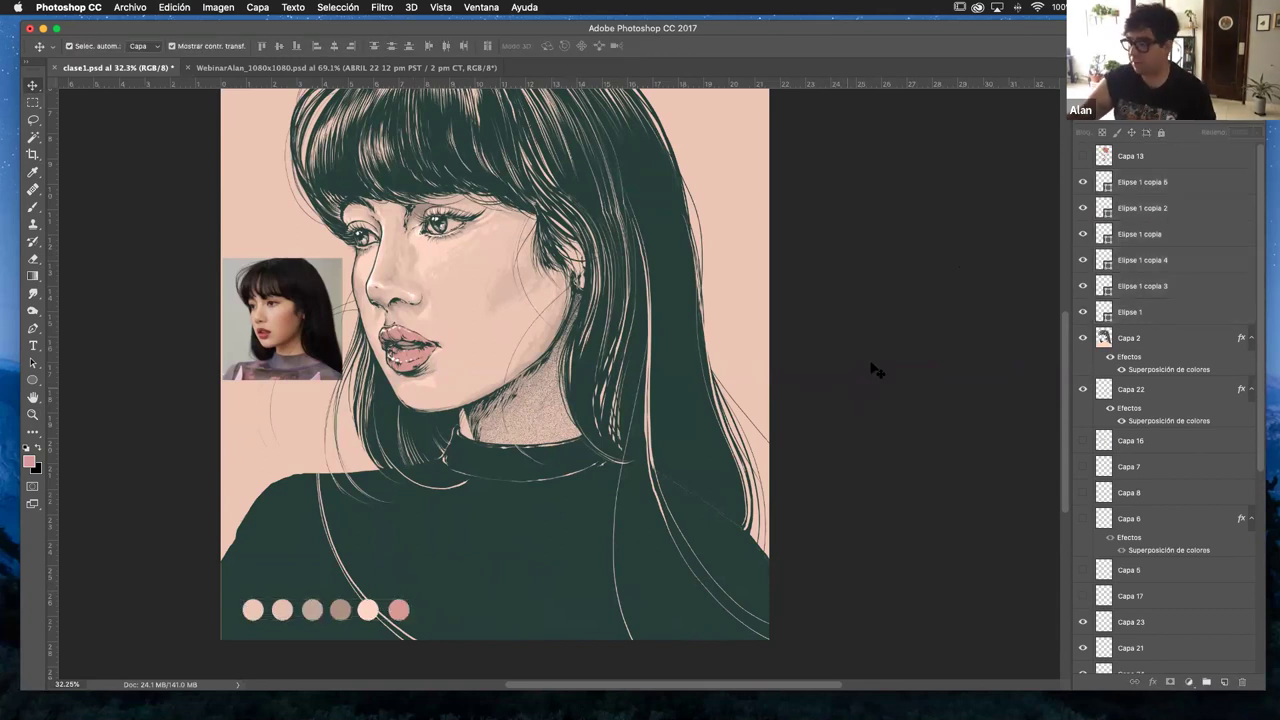
- Group the six palette circle layers, check the group by toggling its visibility, and deselect it
left_click(1151, 186)
left_click(1131, 315, "shift")
key("ctrl+g")
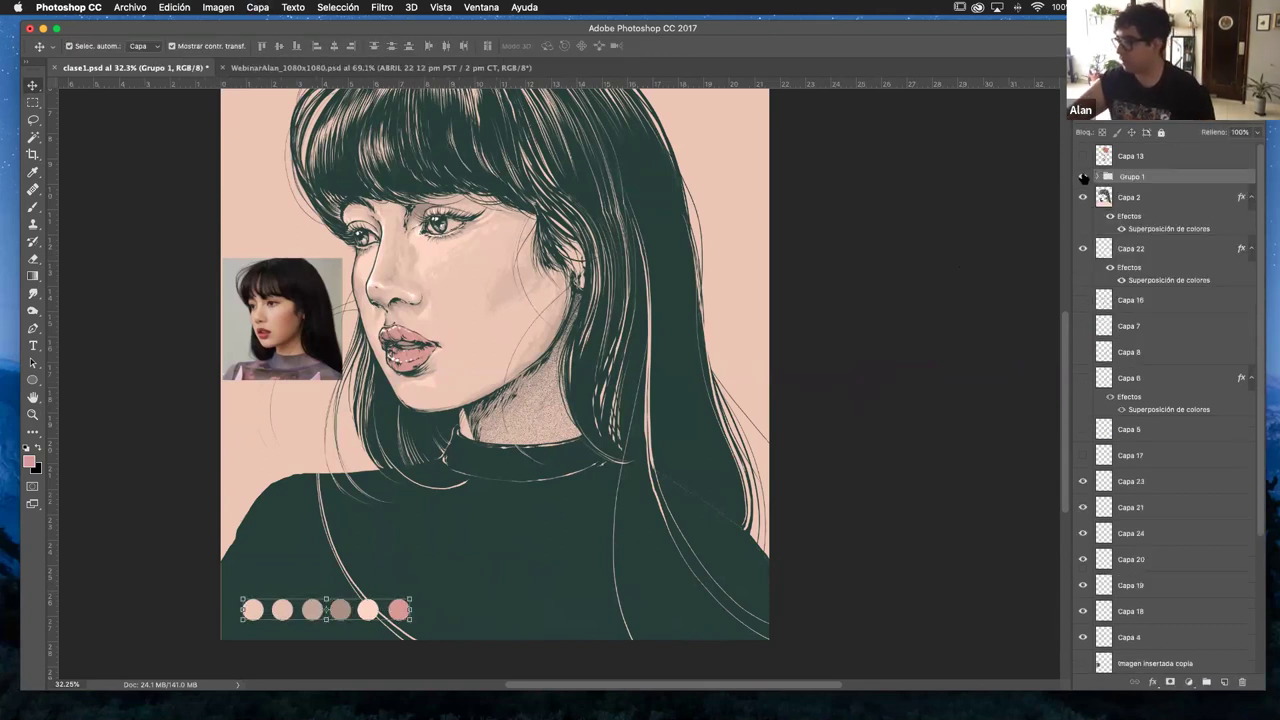
left_click(1083, 177)
left_click(1083, 177)
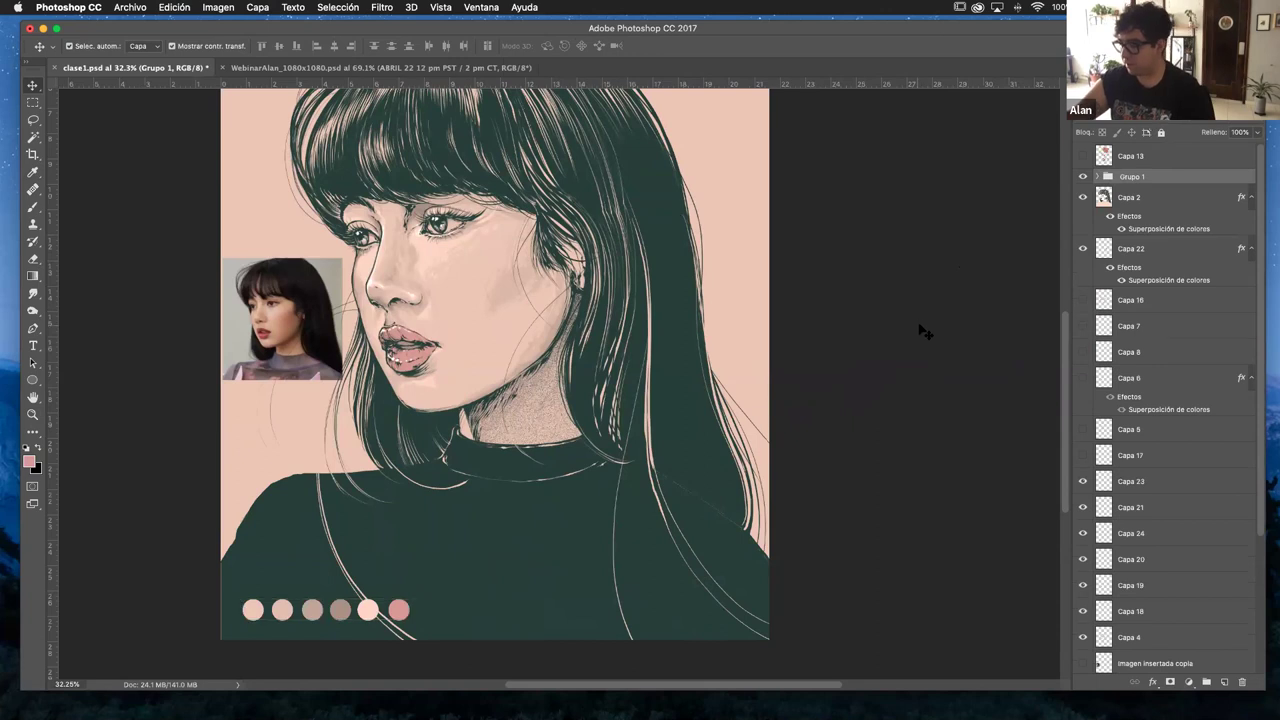
left_click(880, 340)
- Hide the small reference photo layer Imagen insertada copia 2 beside the portrait, and select Capa 15
scroll(621, 475, "up", 3)
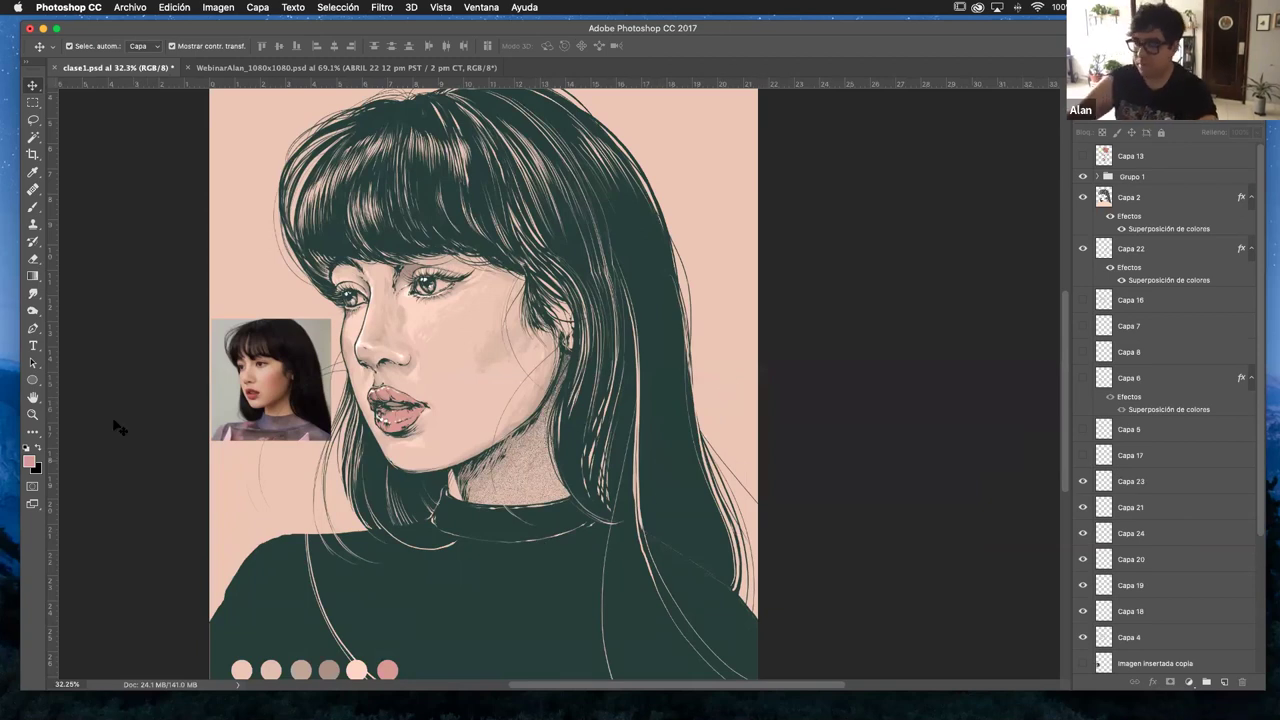
left_click(33, 414)
left_click_drag(640, 425, 660, 392)
key("v")
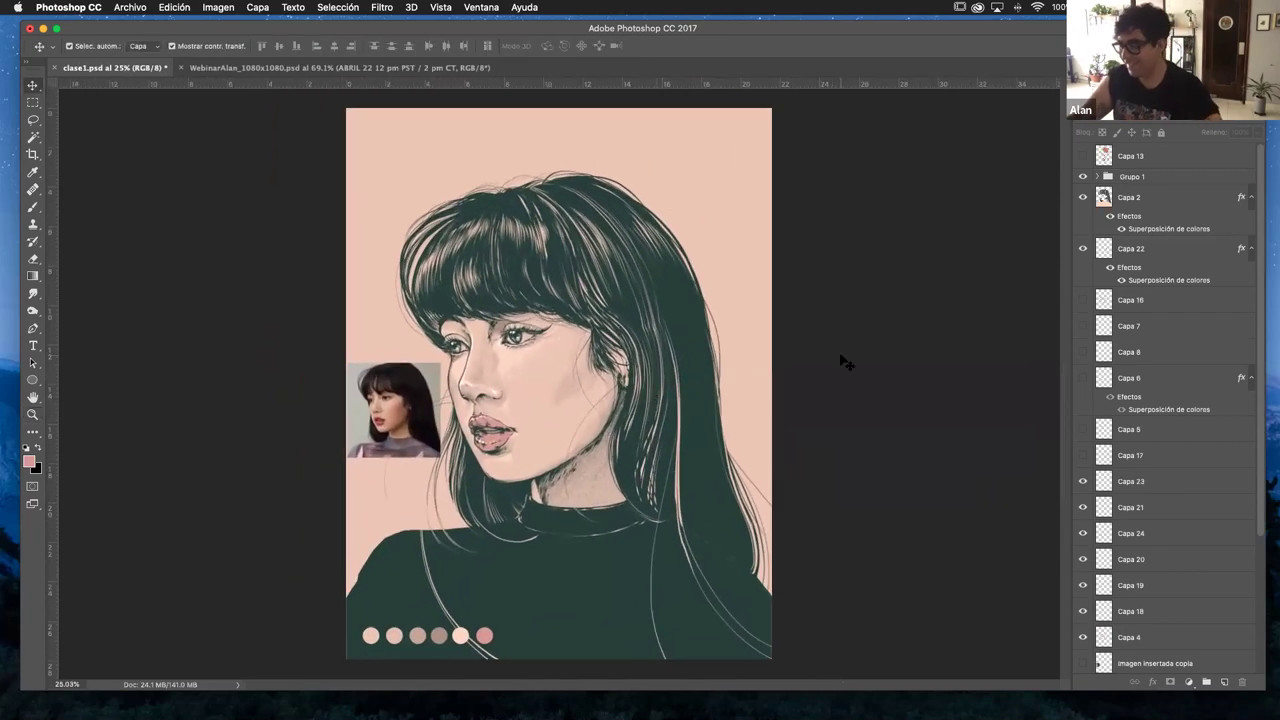
left_click(392, 406)
left_click(1082, 660)
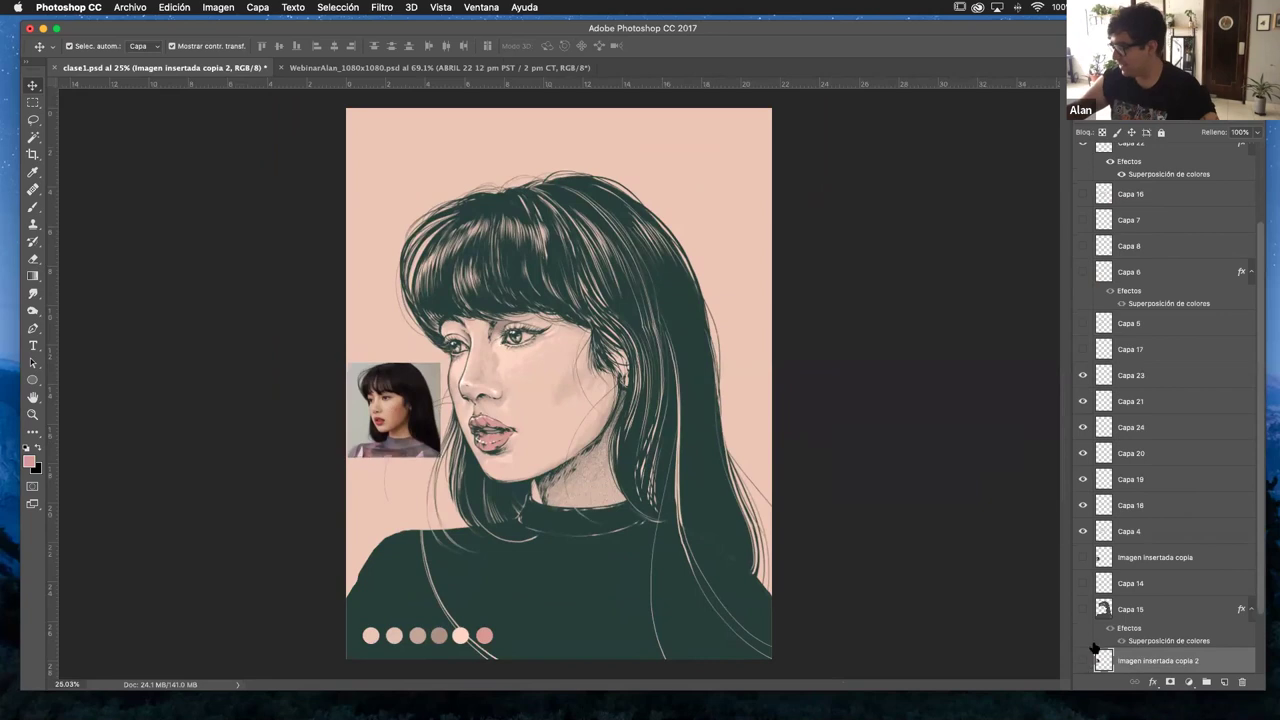
left_click(1084, 610)
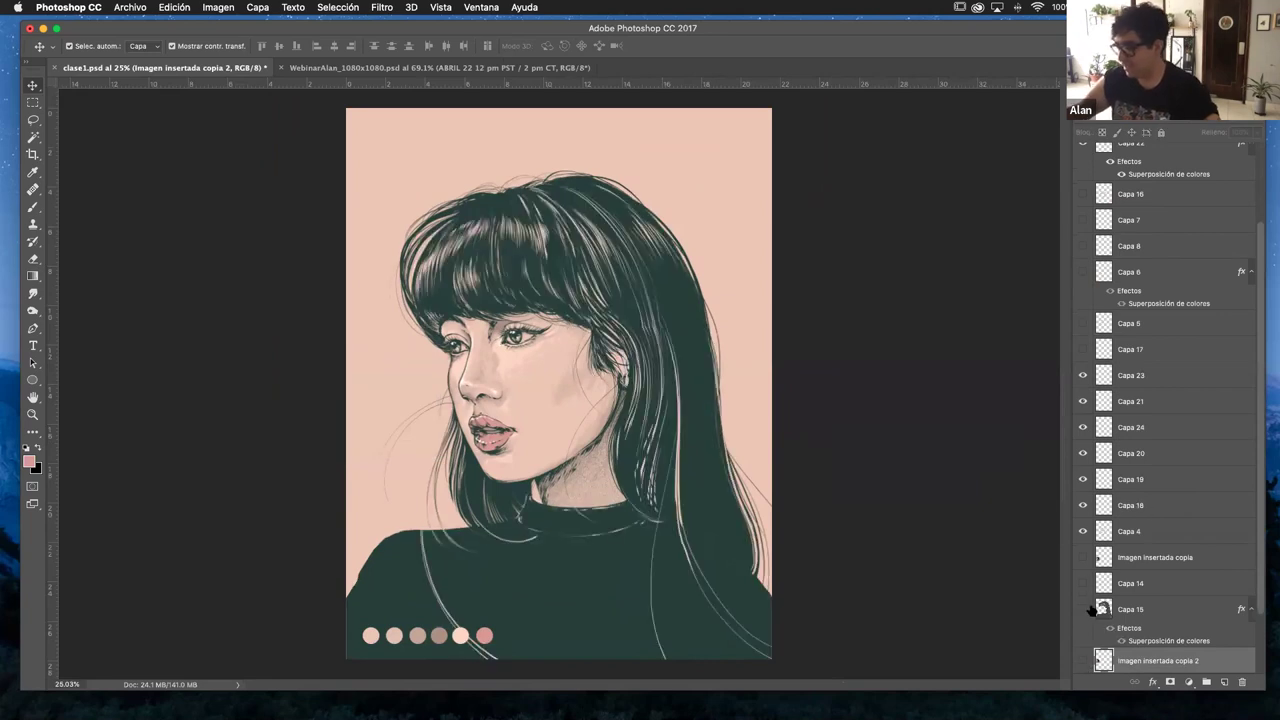
left_click(1153, 608)
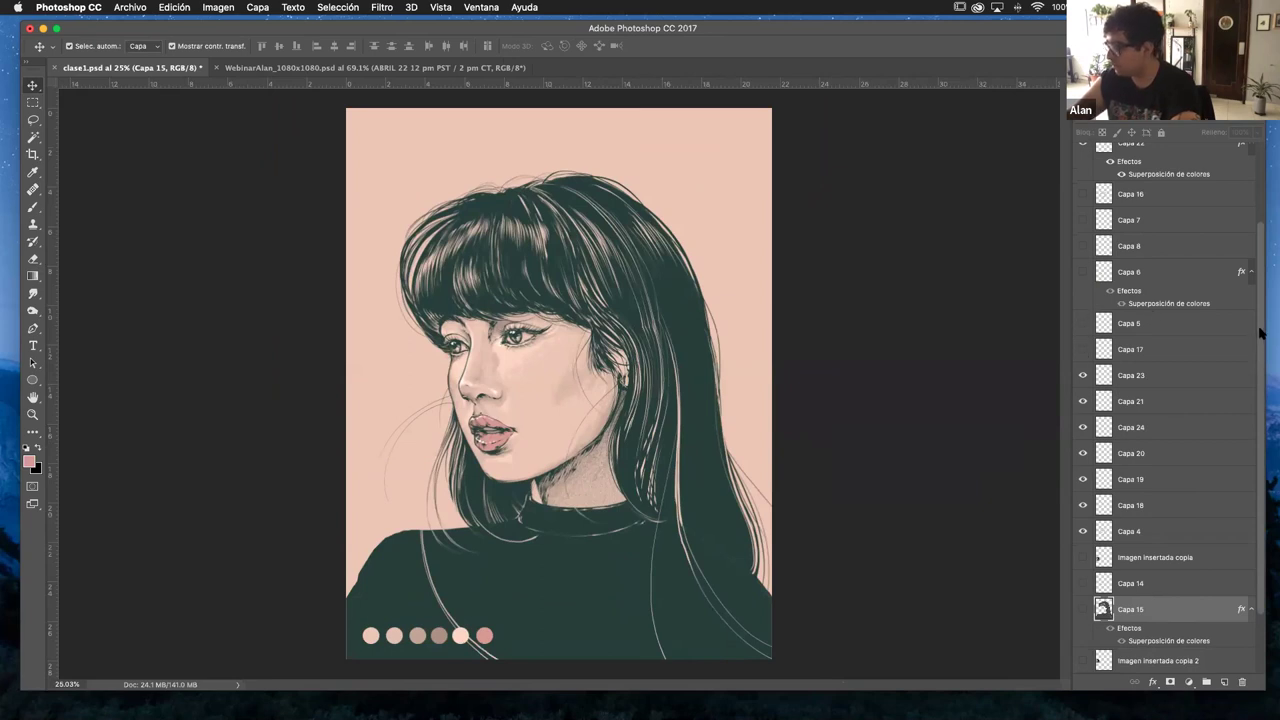
scroll(1262, 332, "up", 4)
left_click(1087, 378)
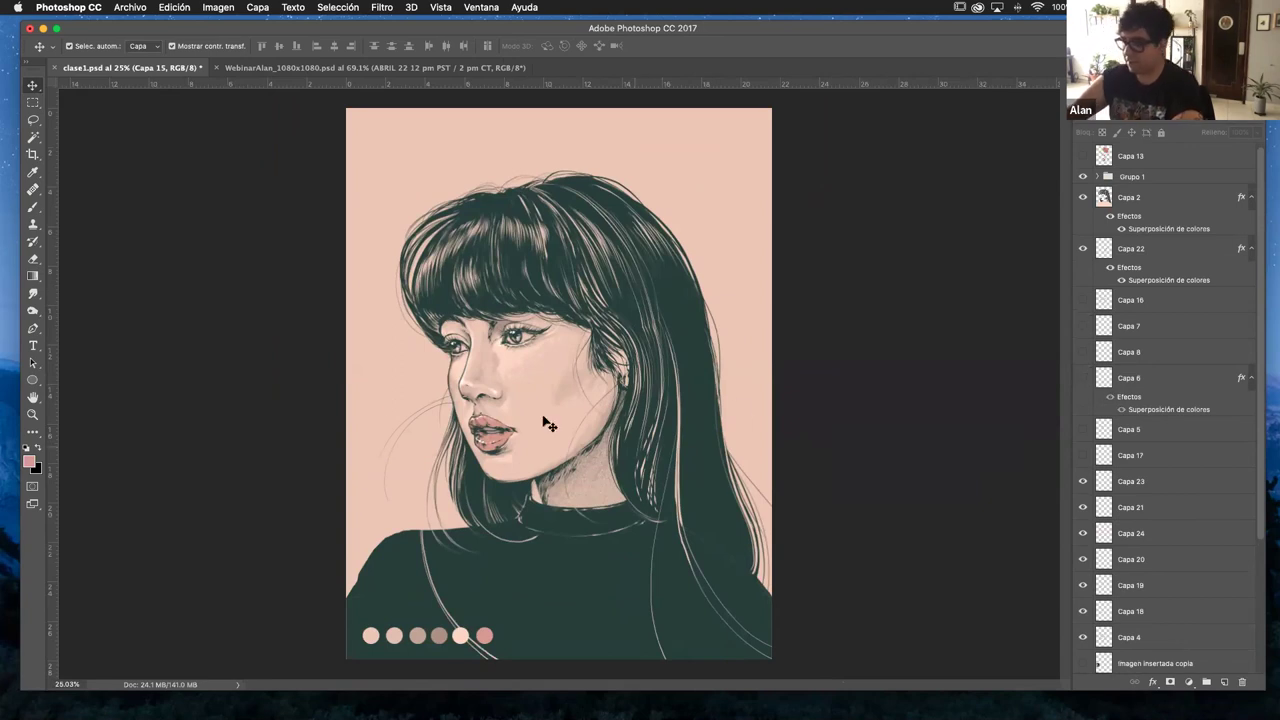
left_click(32, 414)
left_click_drag(612, 450, 640, 429)
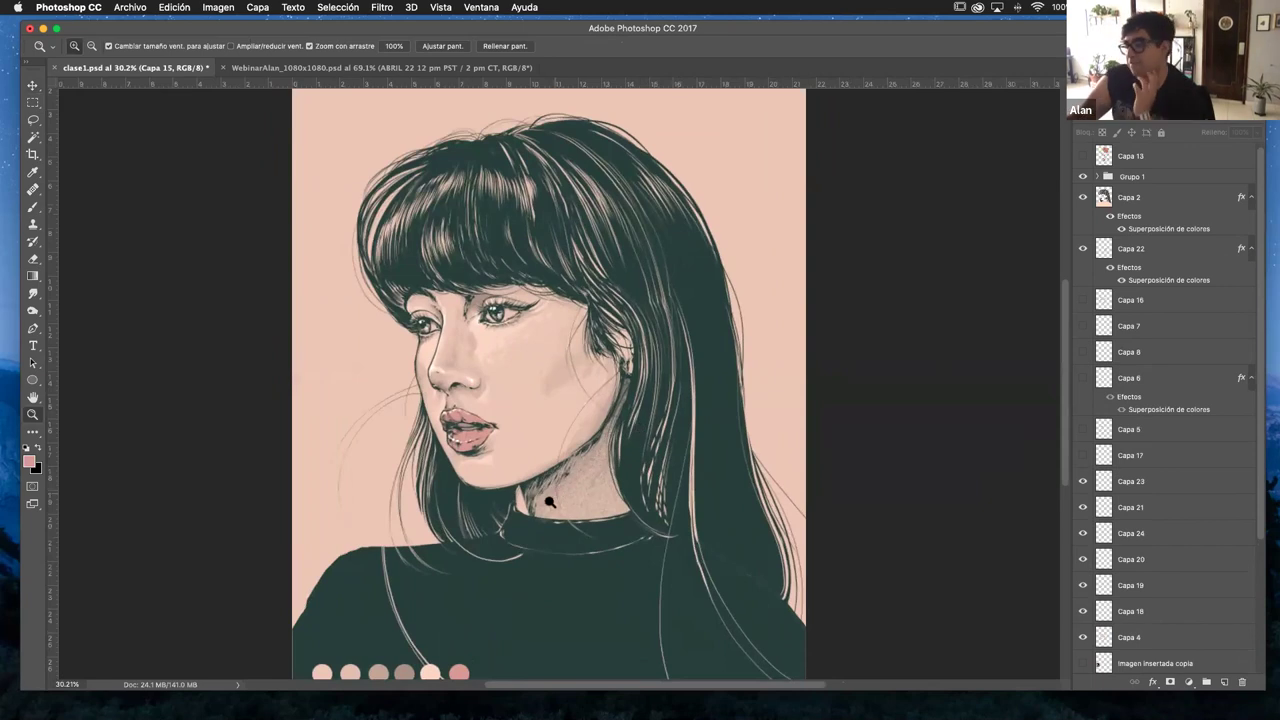
left_click_drag(636, 489, 619, 458)
scroll(561, 422, "down", 3)
scroll(561, 422, "right", 4)
scroll(600, 450, "up", 2)
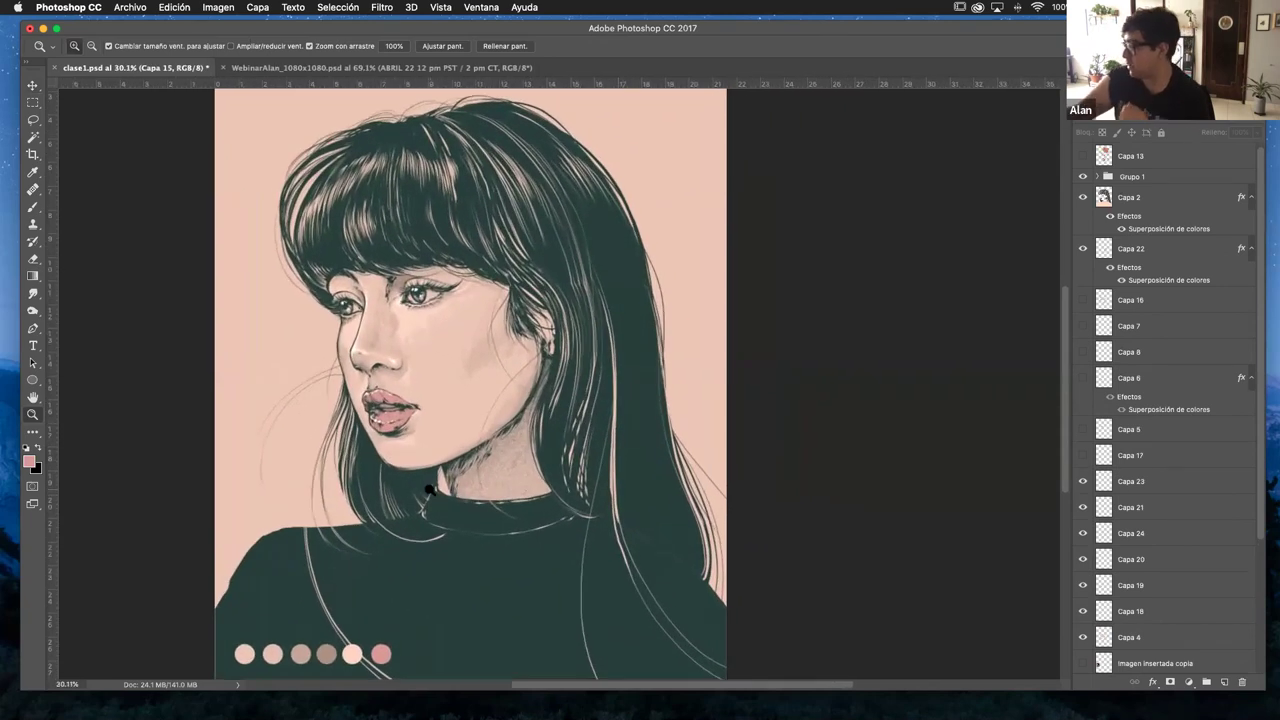
- Delete the unused layers Imagen insertada copia, Capa 14, Capa 15, Imagen insertada copia 2 and Imagen insertada
scroll(1142, 352, "down", 6)
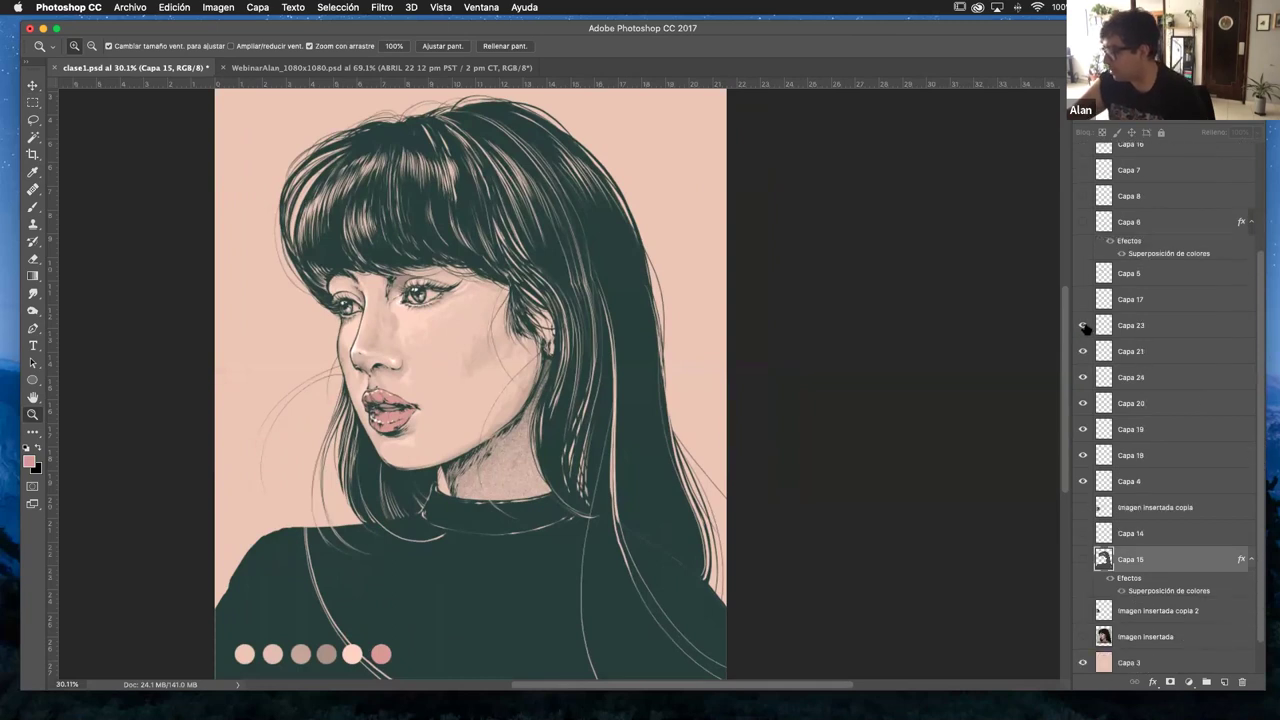
left_click(1147, 511)
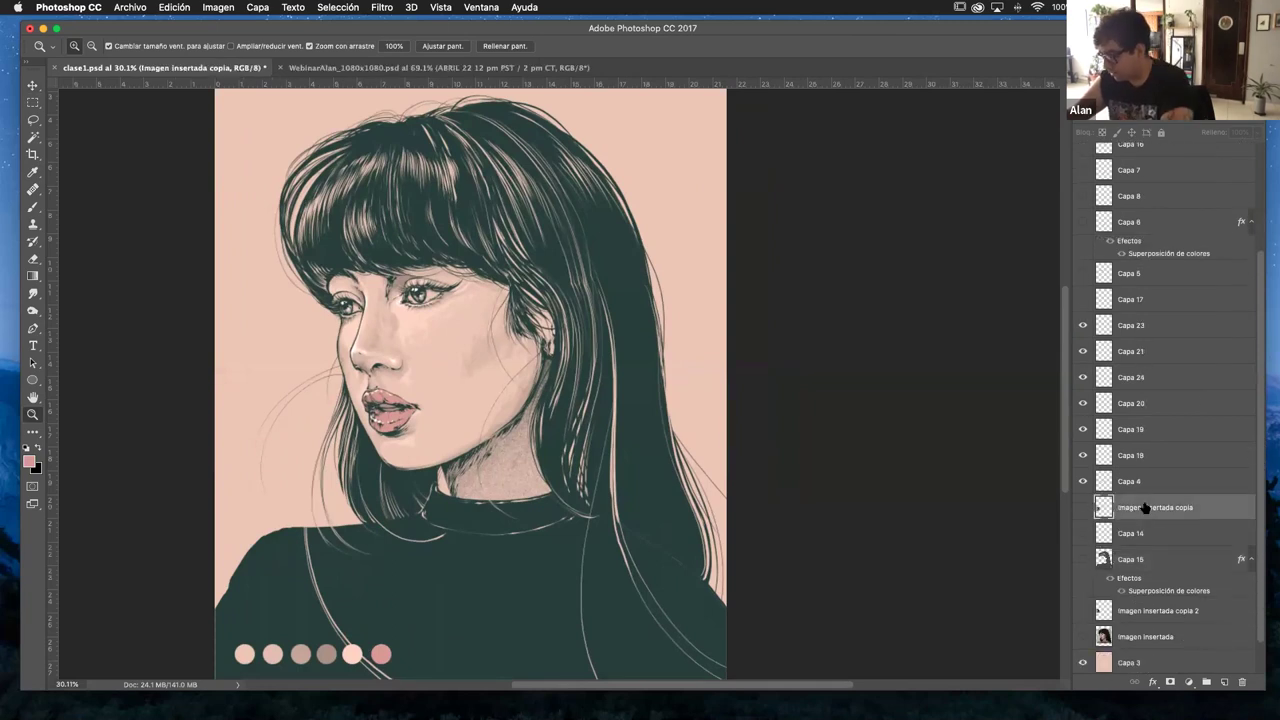
key("Delete")
key("Delete")
key("Delete")
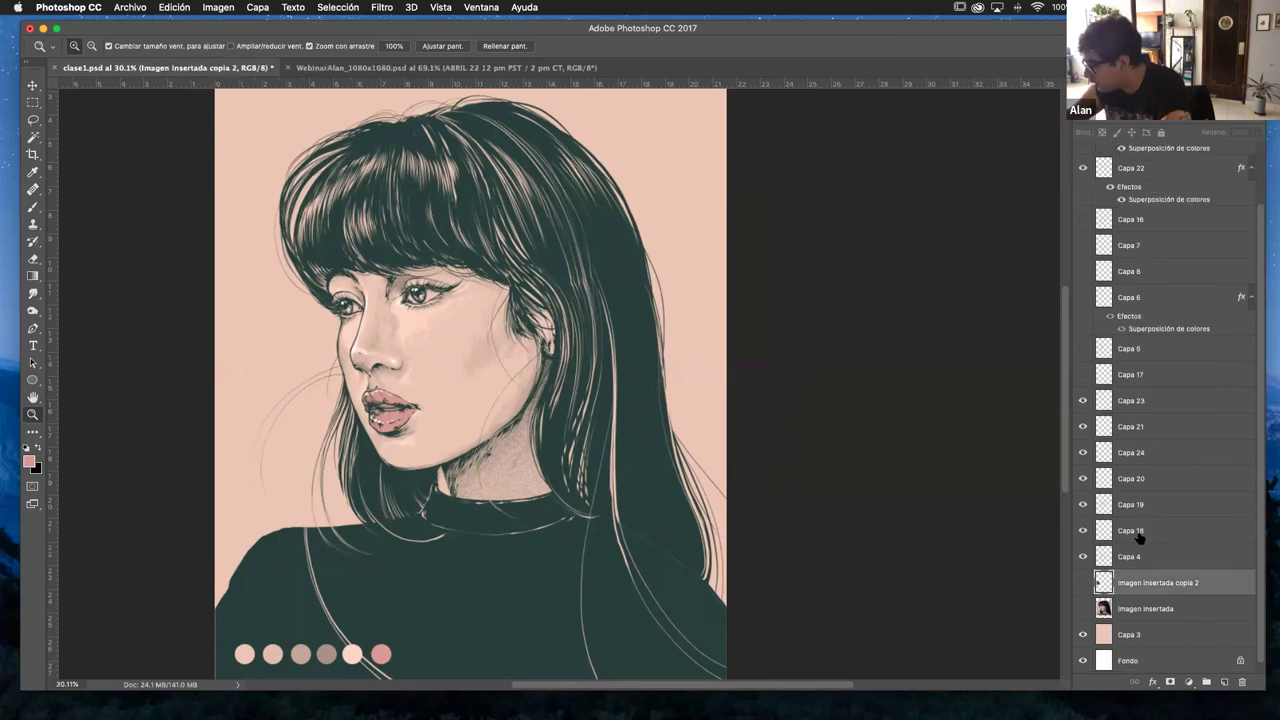
key("Delete")
key("Delete")
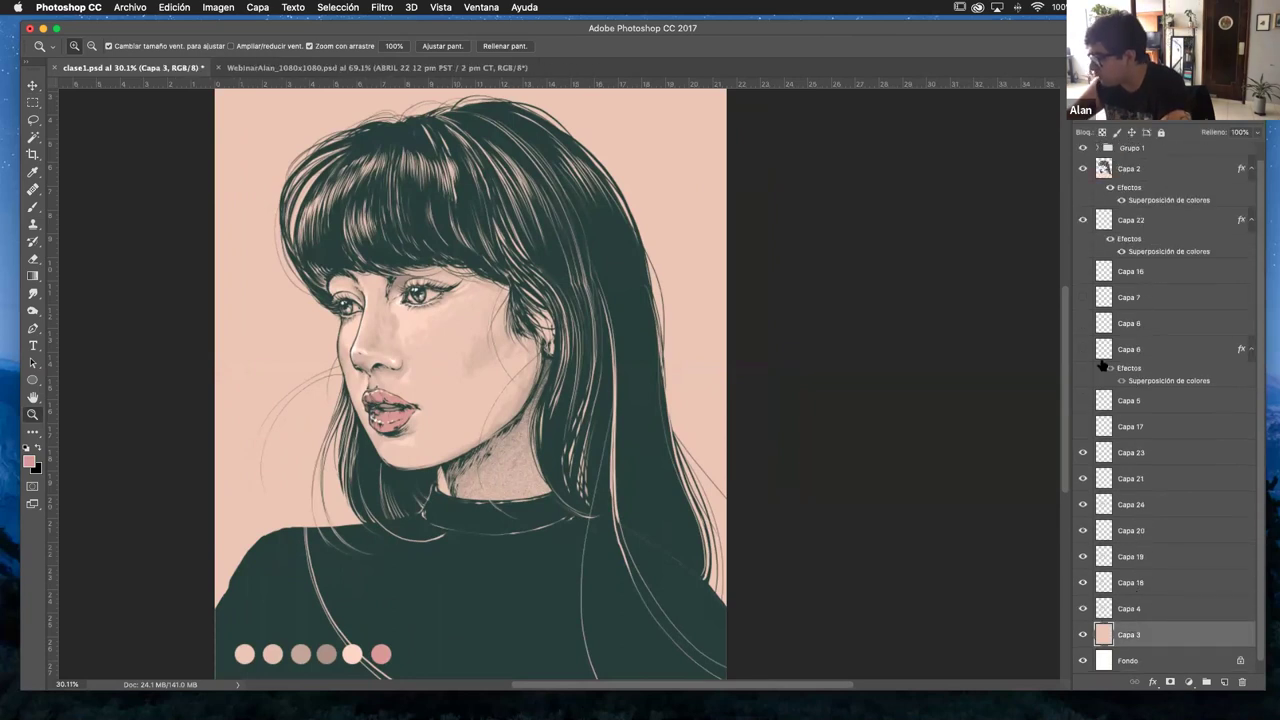
- Move the line art layers Capa 2 and Capa 22 directly above Capa 23 and merge them into one layer
left_click(1083, 428)
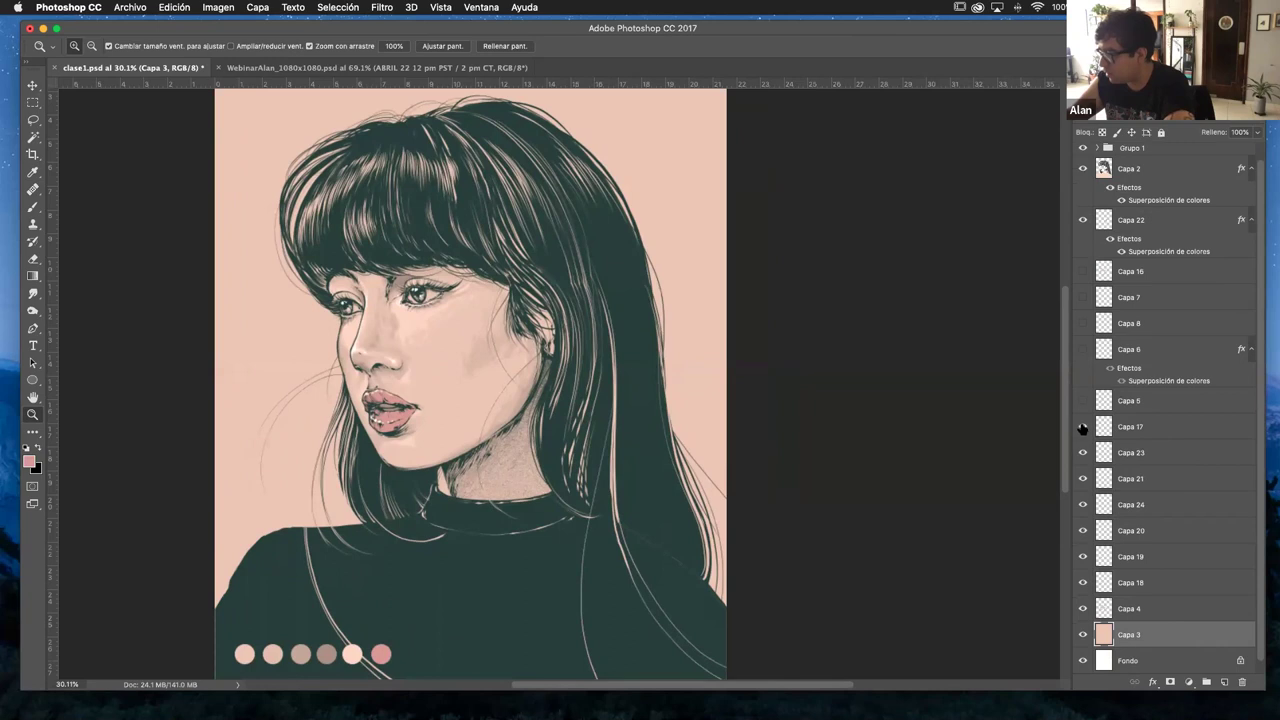
left_click(1131, 220)
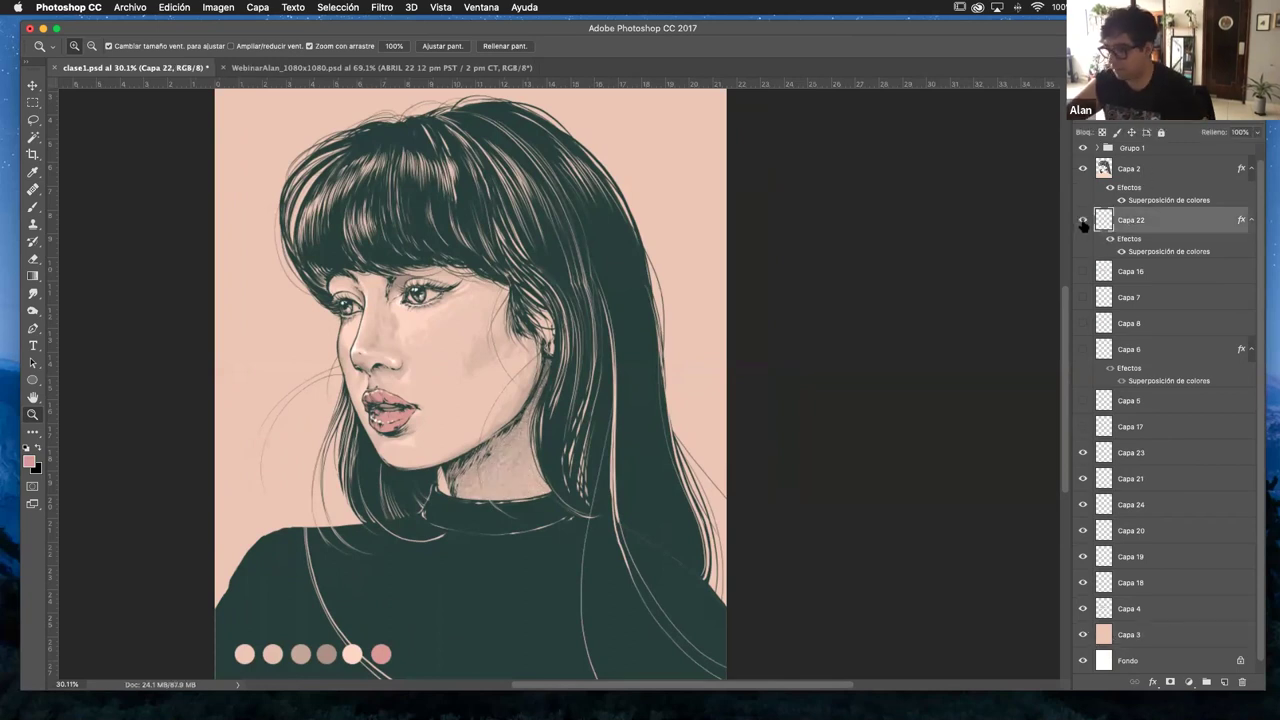
left_click(1146, 176, "shift")
left_click_drag(1146, 176, 1146, 440)
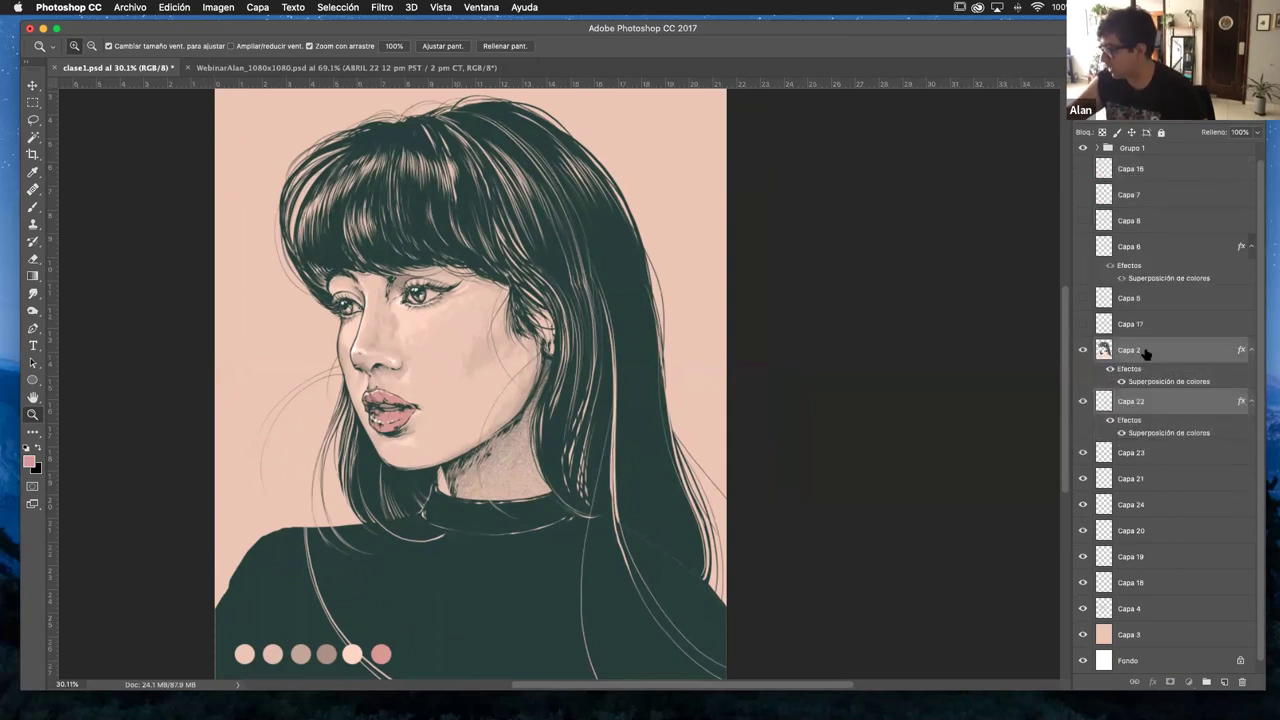
key("super+e")
- Hide the layers from Capa 2 to Capa 4, and reveal Capa 4, 18, 19, 20, 24 and 21 one by one to review the colouring
left_click_drag(1083, 381, 1086, 562)
left_click(534, 371)
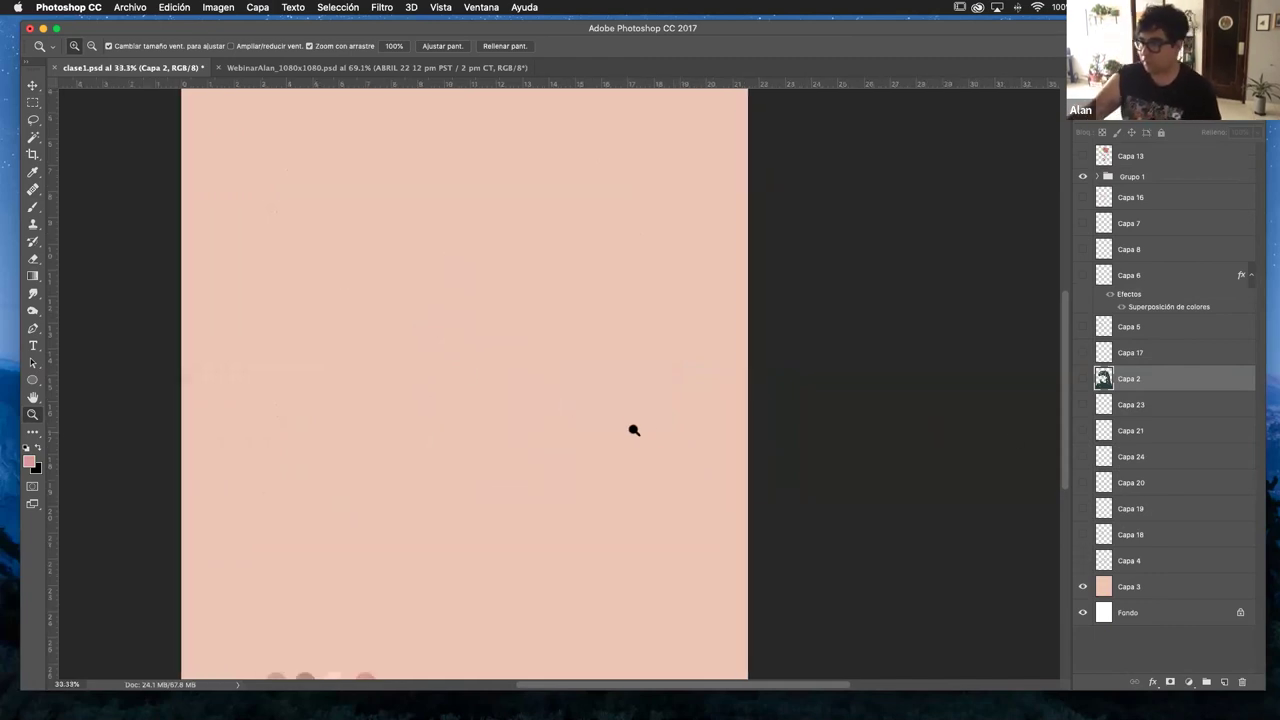
scroll(700, 440, "left", 3)
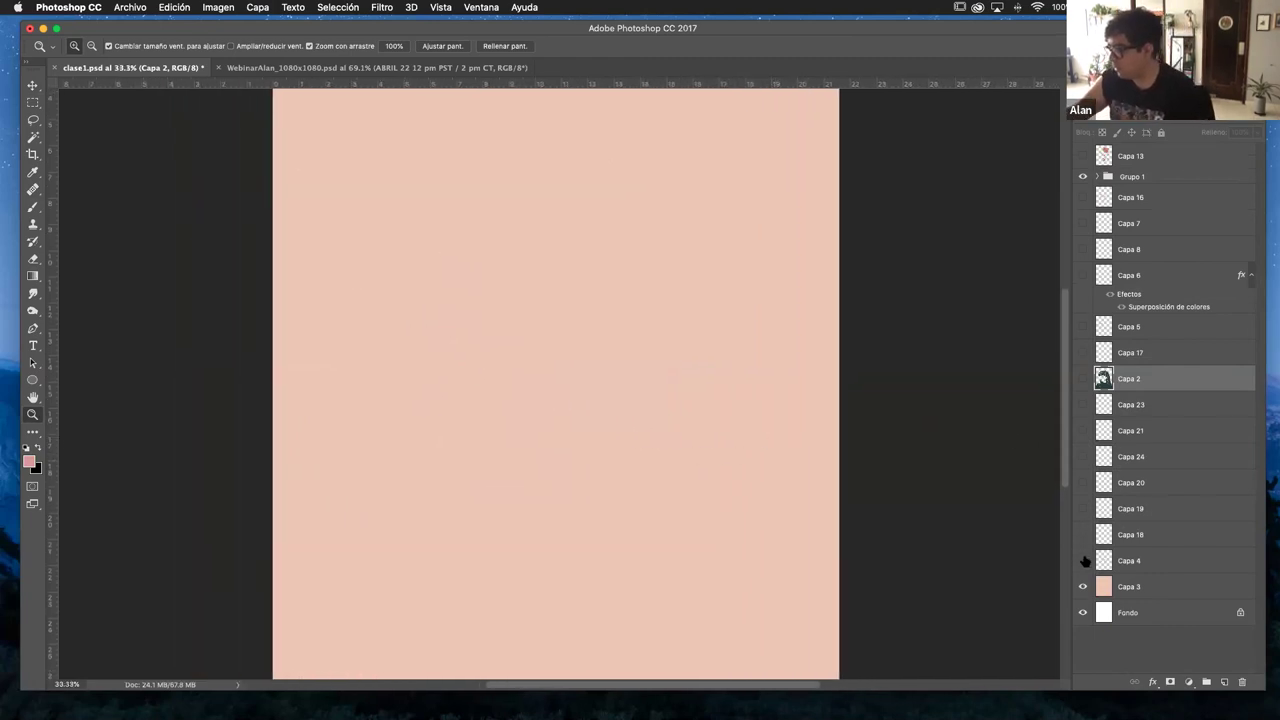
left_click(1083, 561)
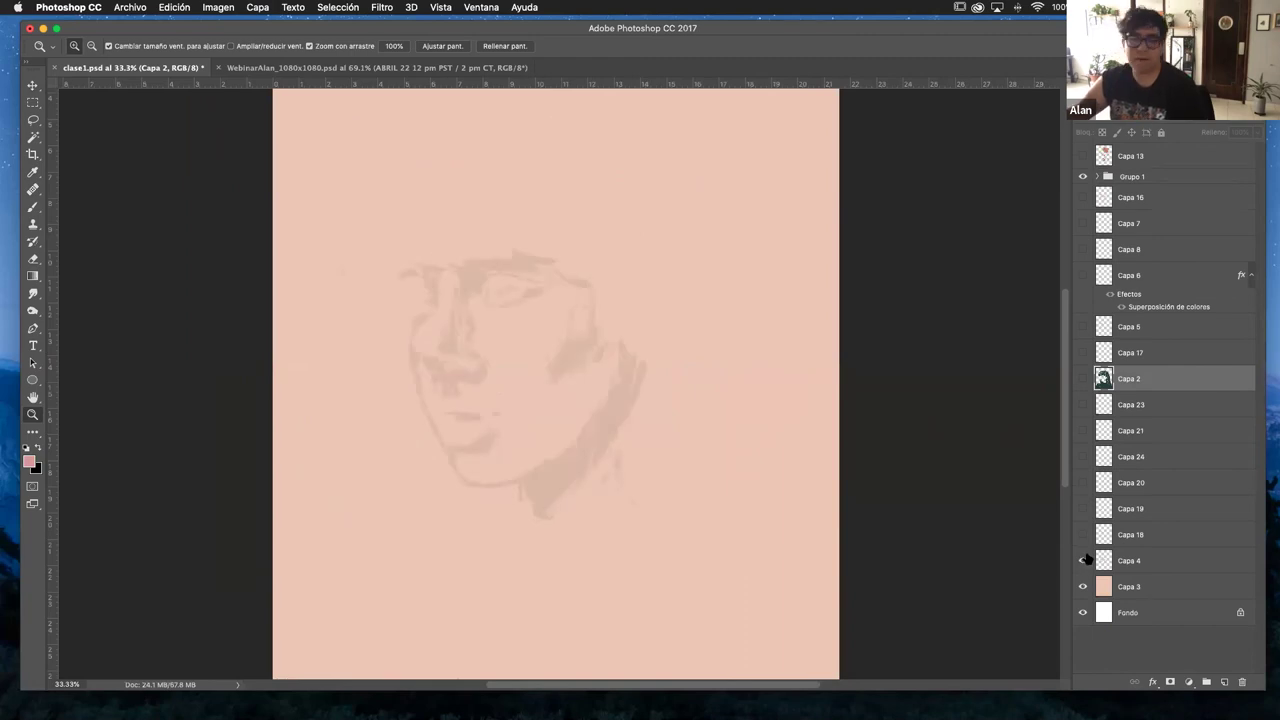
left_click(1083, 535)
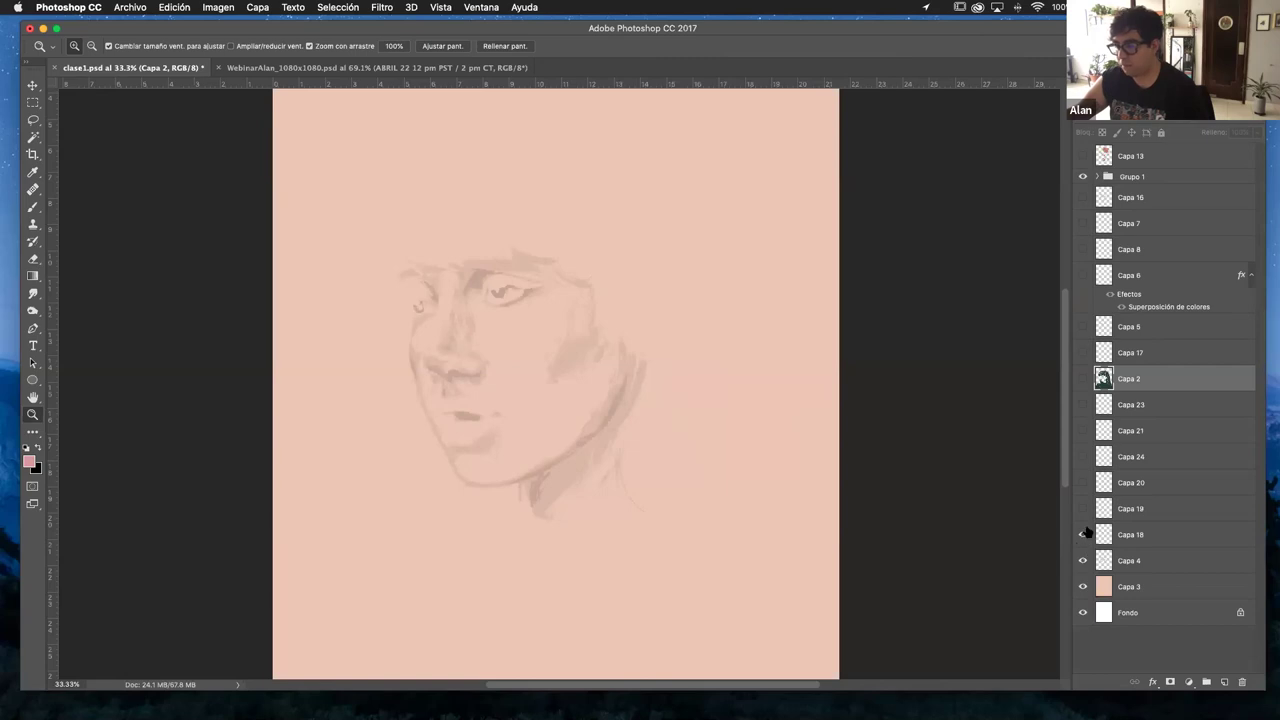
left_click(1082, 508)
left_click(1082, 534)
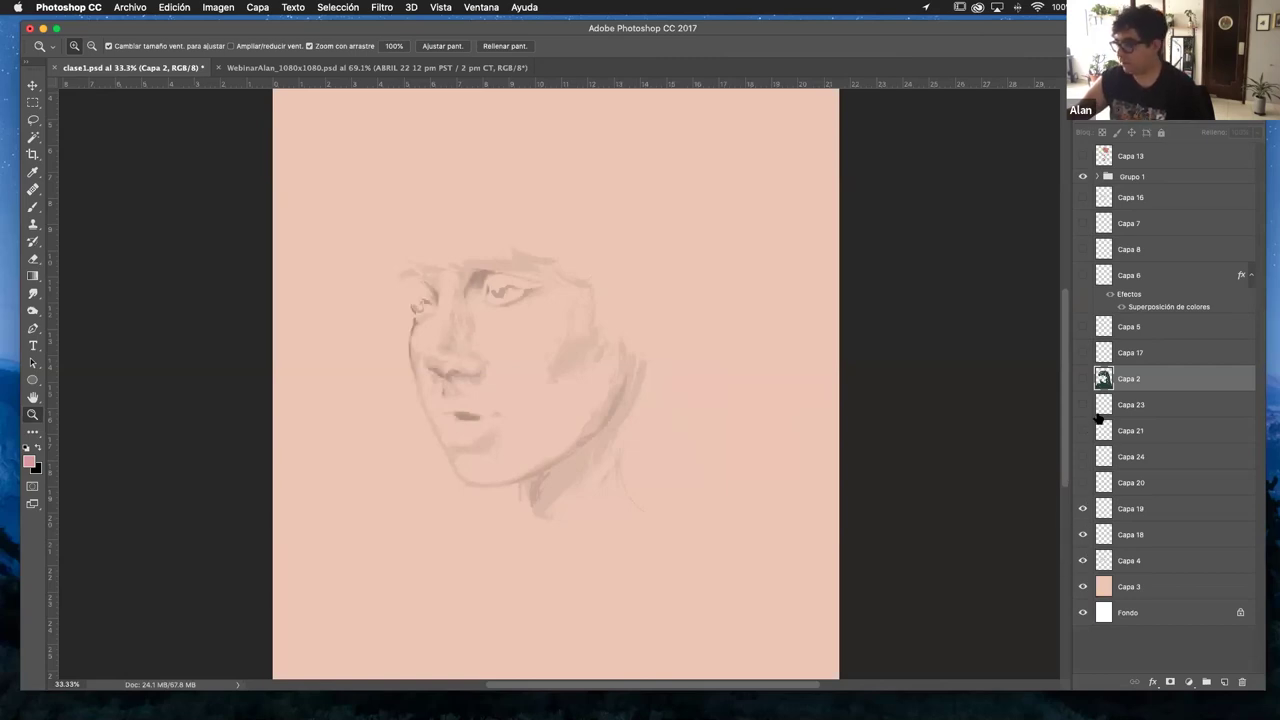
left_click(1083, 484)
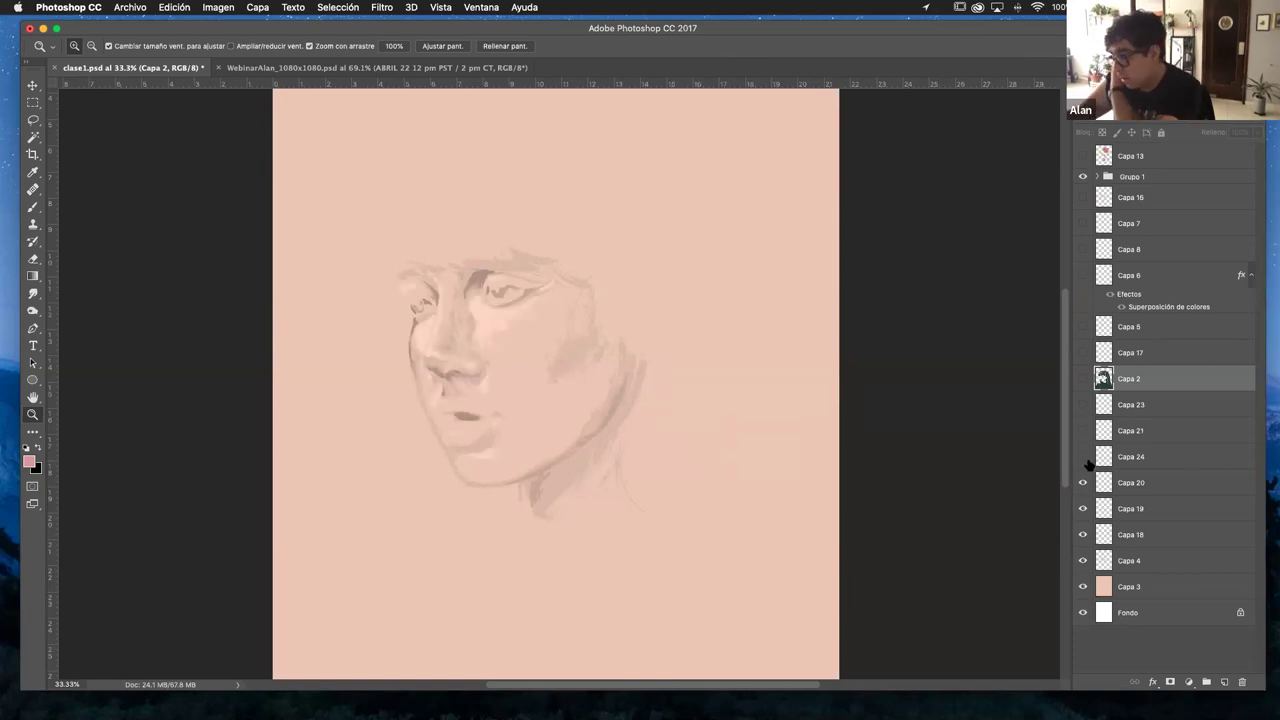
left_click(1082, 457)
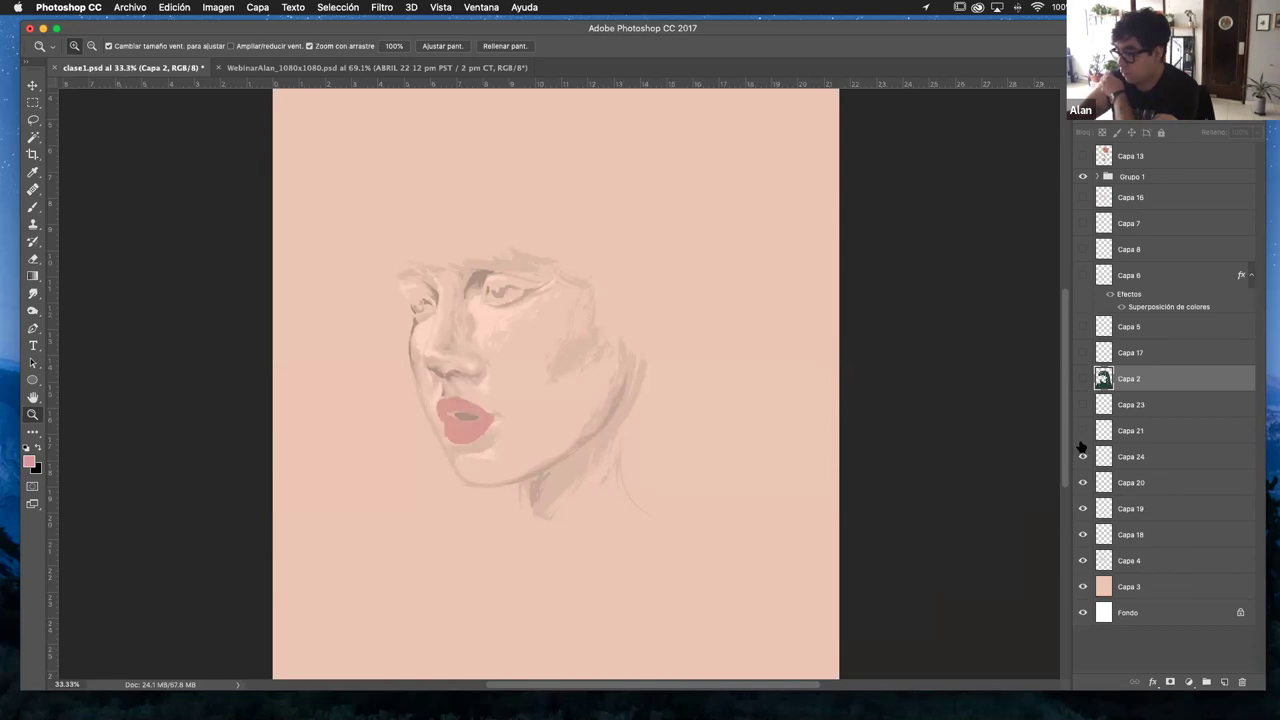
left_click(1082, 431)
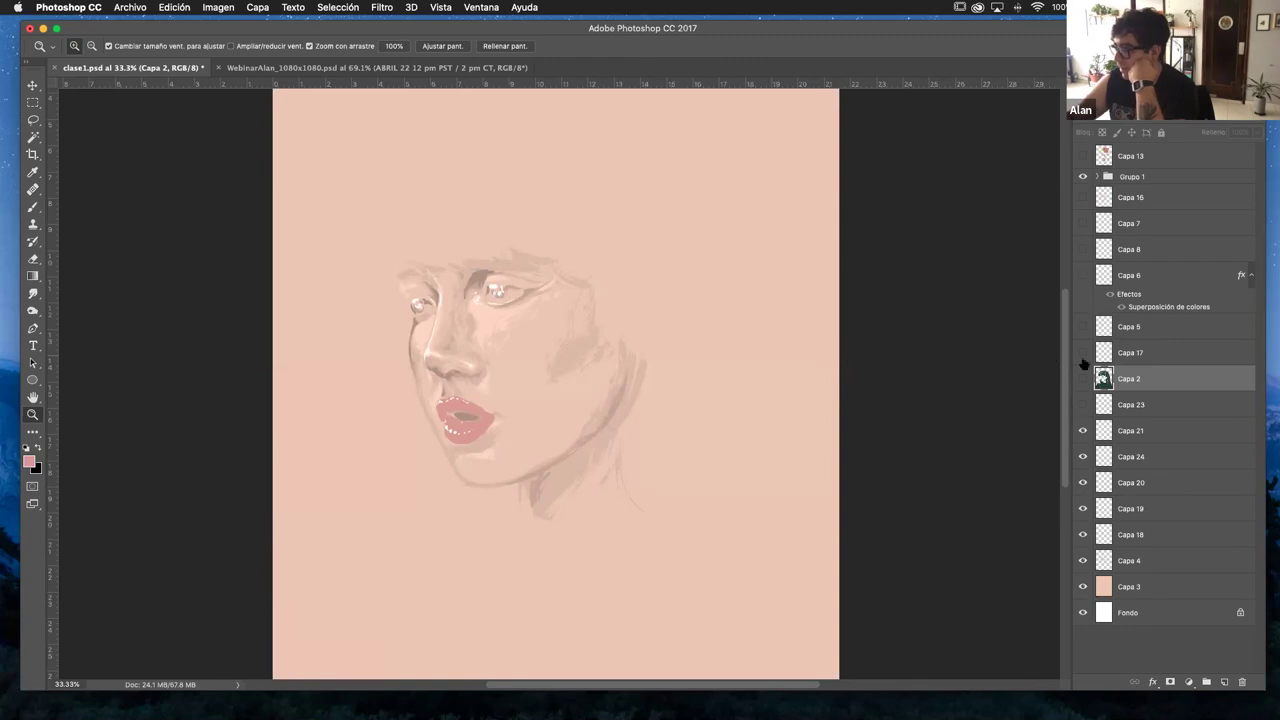
- Delete the layer Capa 23 and show the merged line art layer Capa 2 again
left_click(1142, 405)
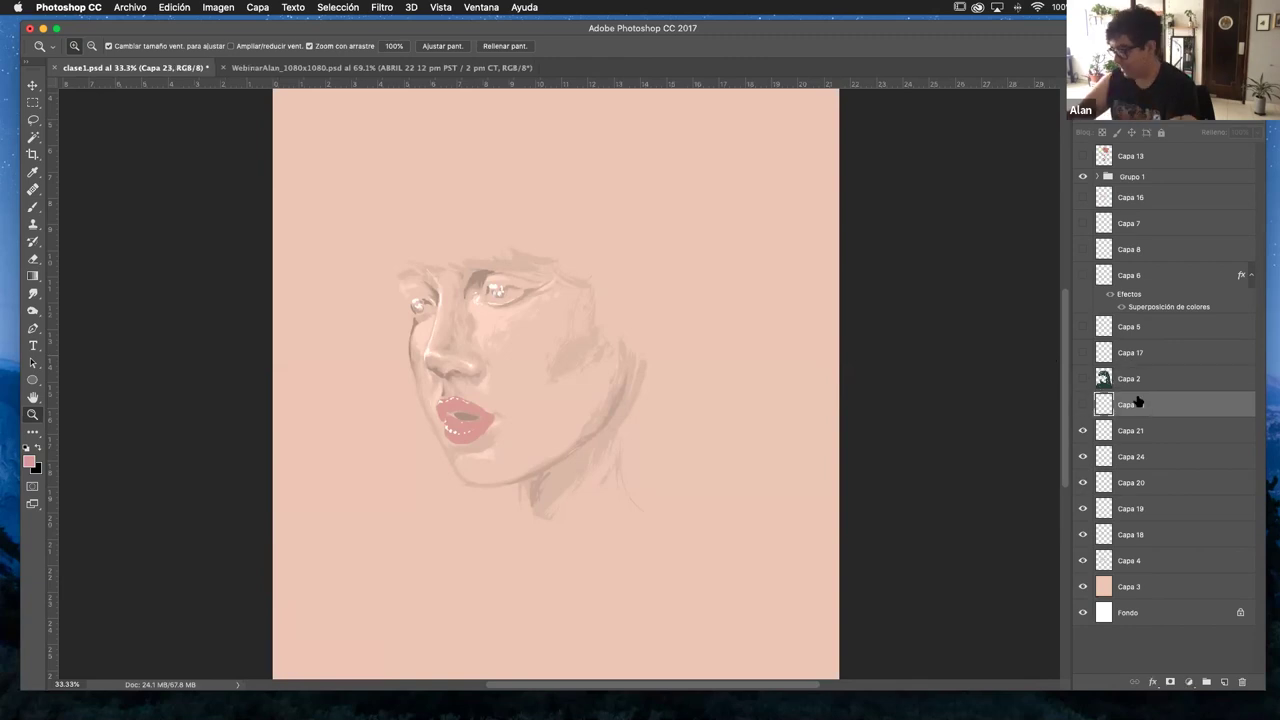
key("BackSpace")
left_click(1082, 378)
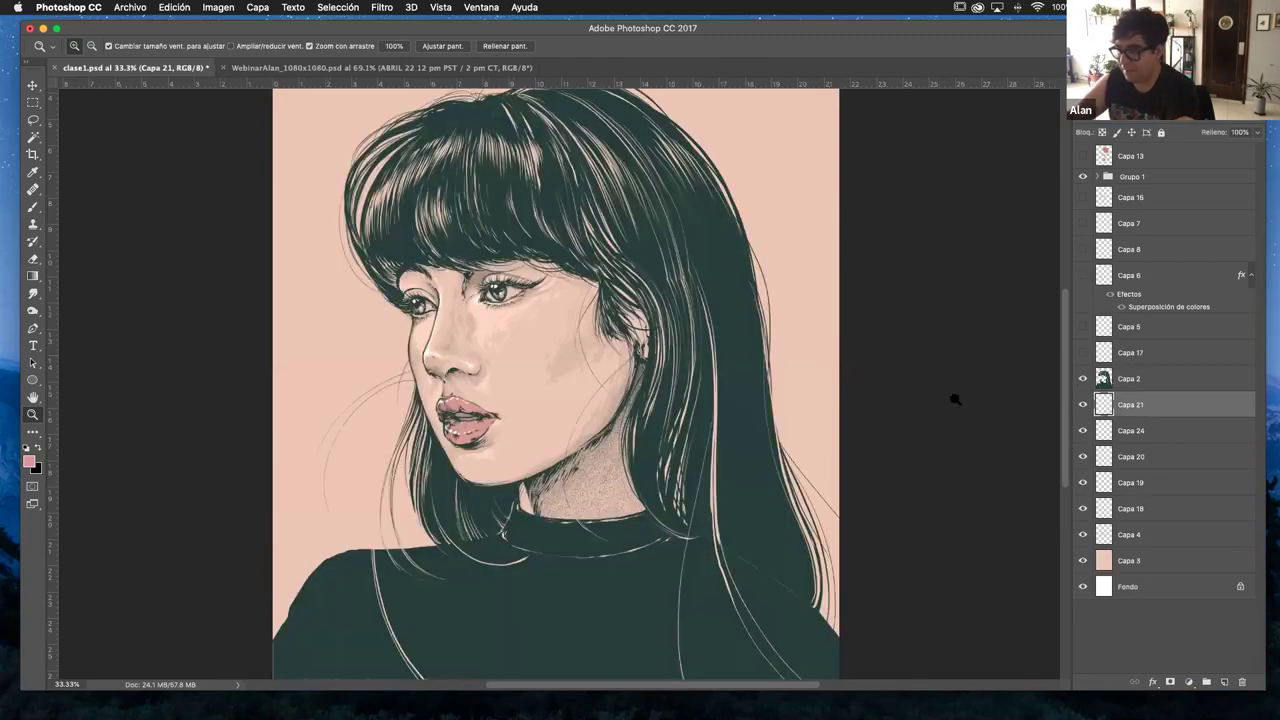
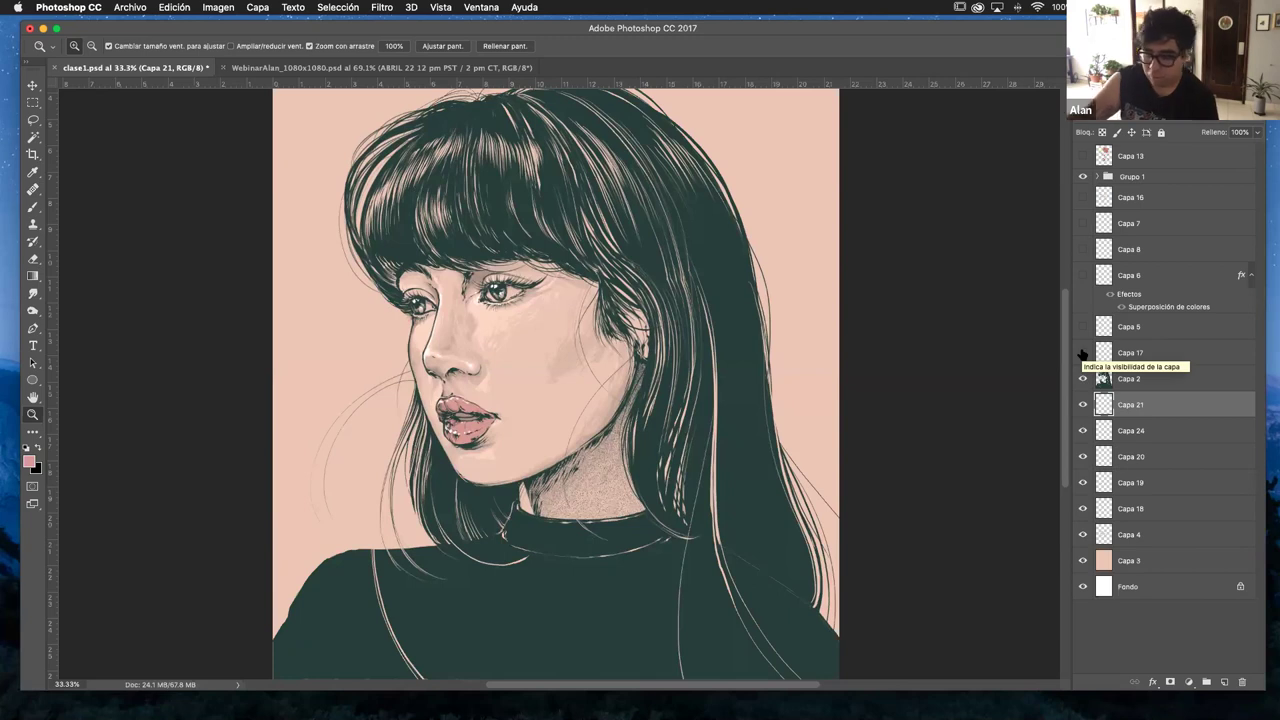
- Toggle the visibility of layer Capa 21 to check what it contributes to the portrait
left_click_drag(609, 422, 627, 422)
left_click(1084, 406)
left_click(1084, 406)
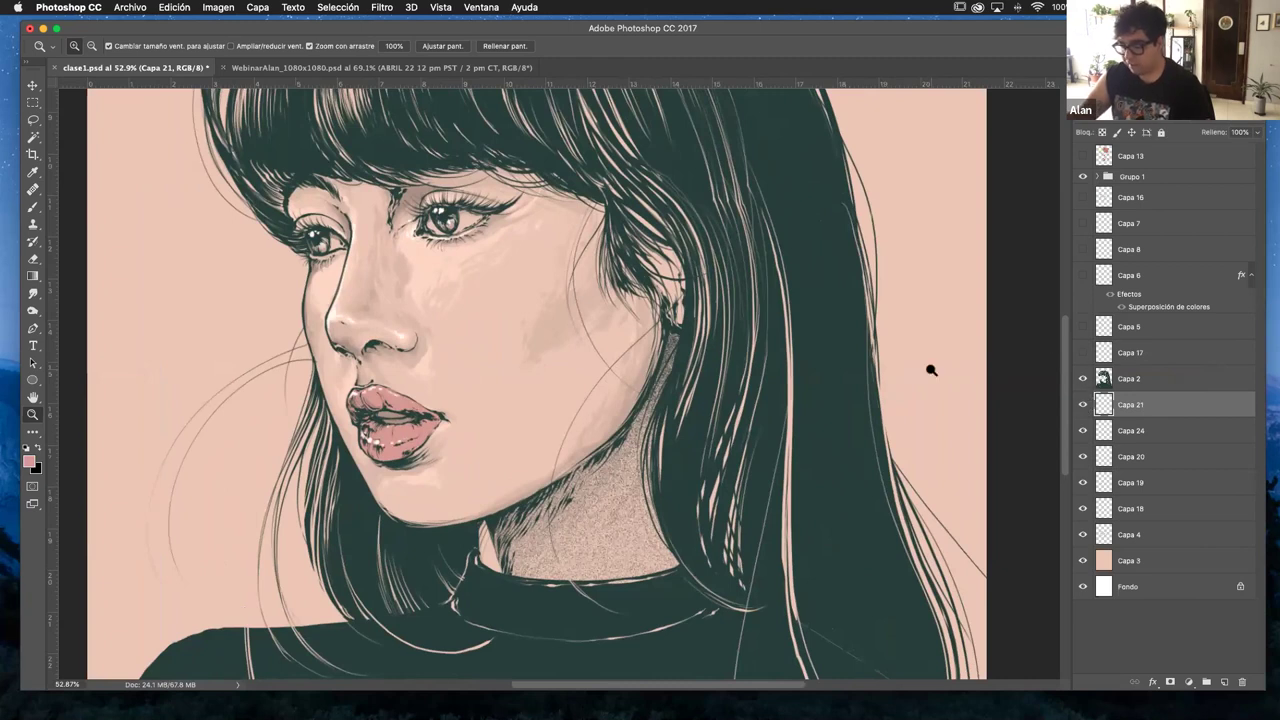
key("v")
left_click(700, 368)
left_click_drag(720, 375, 743, 377)
key("super+z")
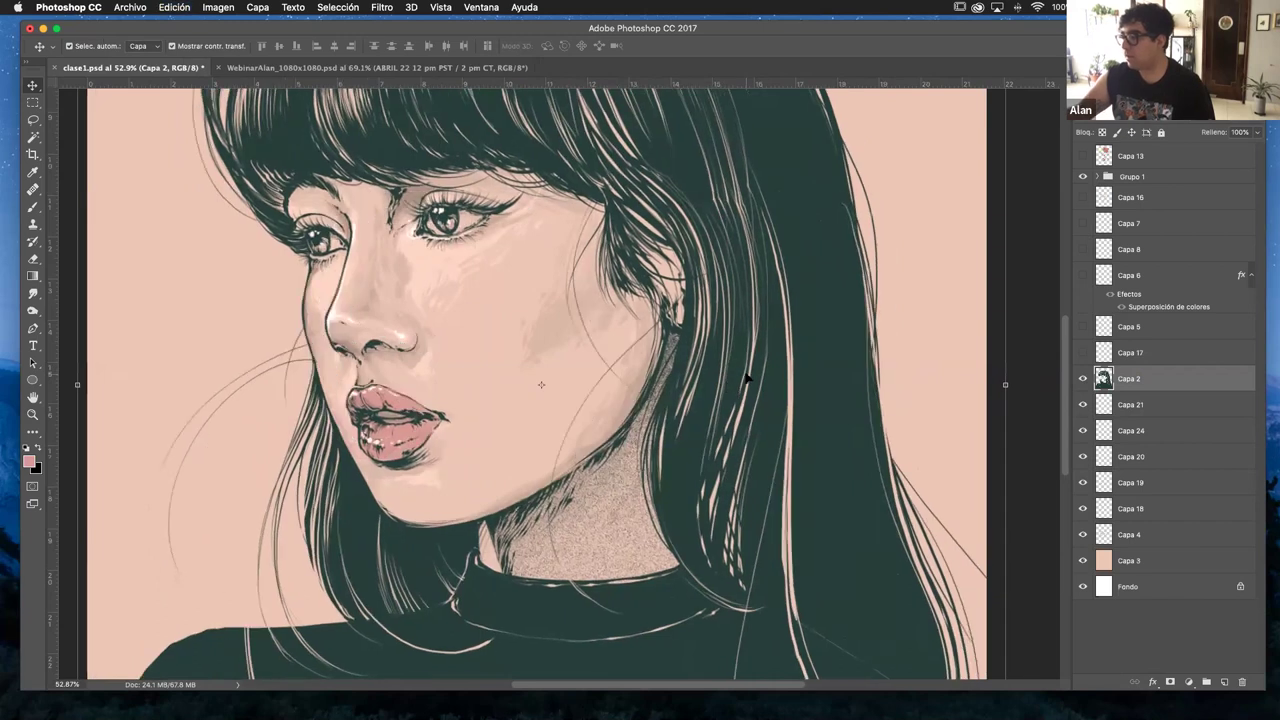
- Toggle the visibility of layers Capa 24, Capa 20 and Capa 18 to identify the skin shading layer
left_click(1082, 431)
left_click(1082, 431)
left_click(1082, 457)
left_click(1082, 457)
left_click(1082, 509)
left_click(1082, 509)
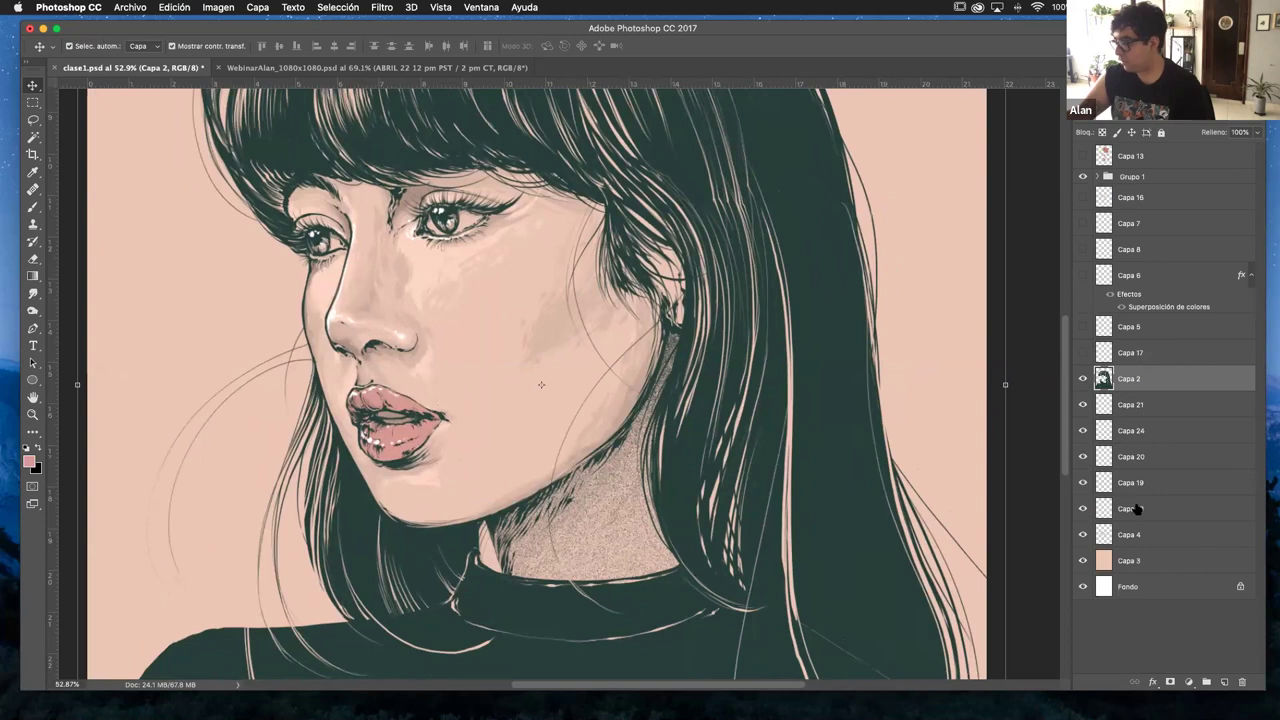
- Make layer Capa 18 active and set the Brush size to 16 px
left_click(1130, 509)
key("b")
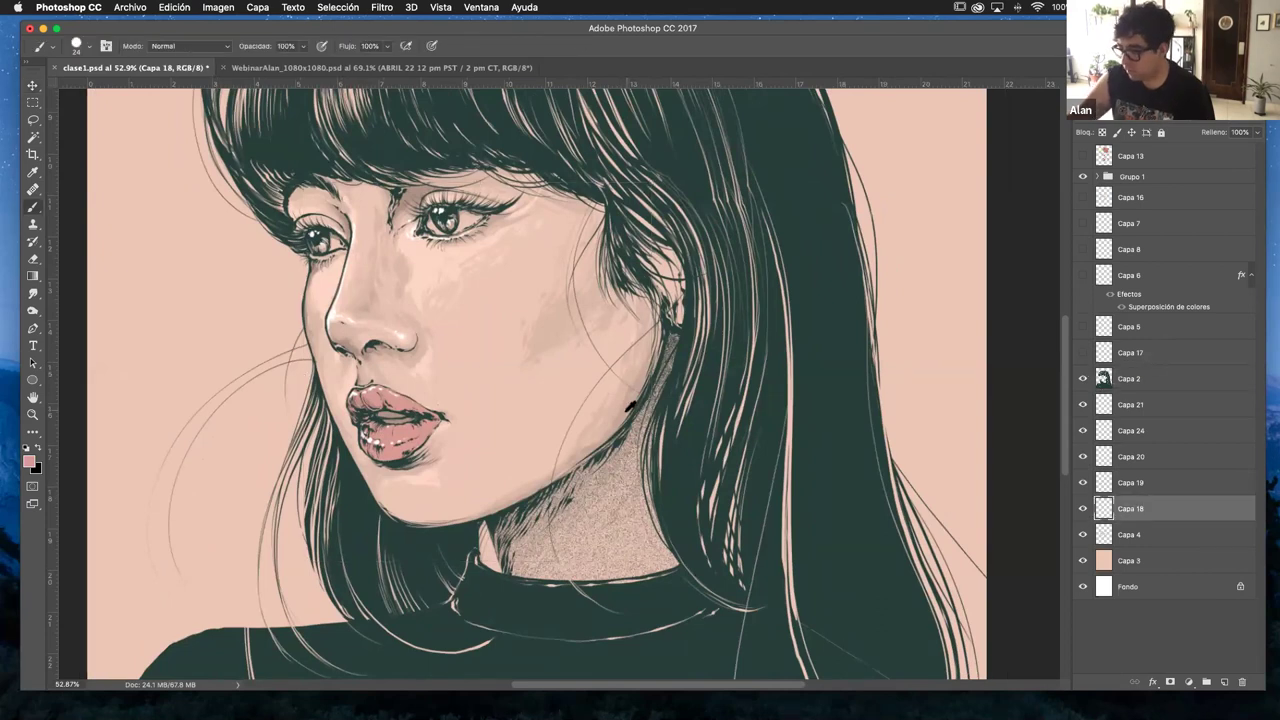
key("z")
mouse_move(689, 446)
left_mouse_down()
mouse_move(703, 426)
mouse_move(690, 400)
left_mouse_up()
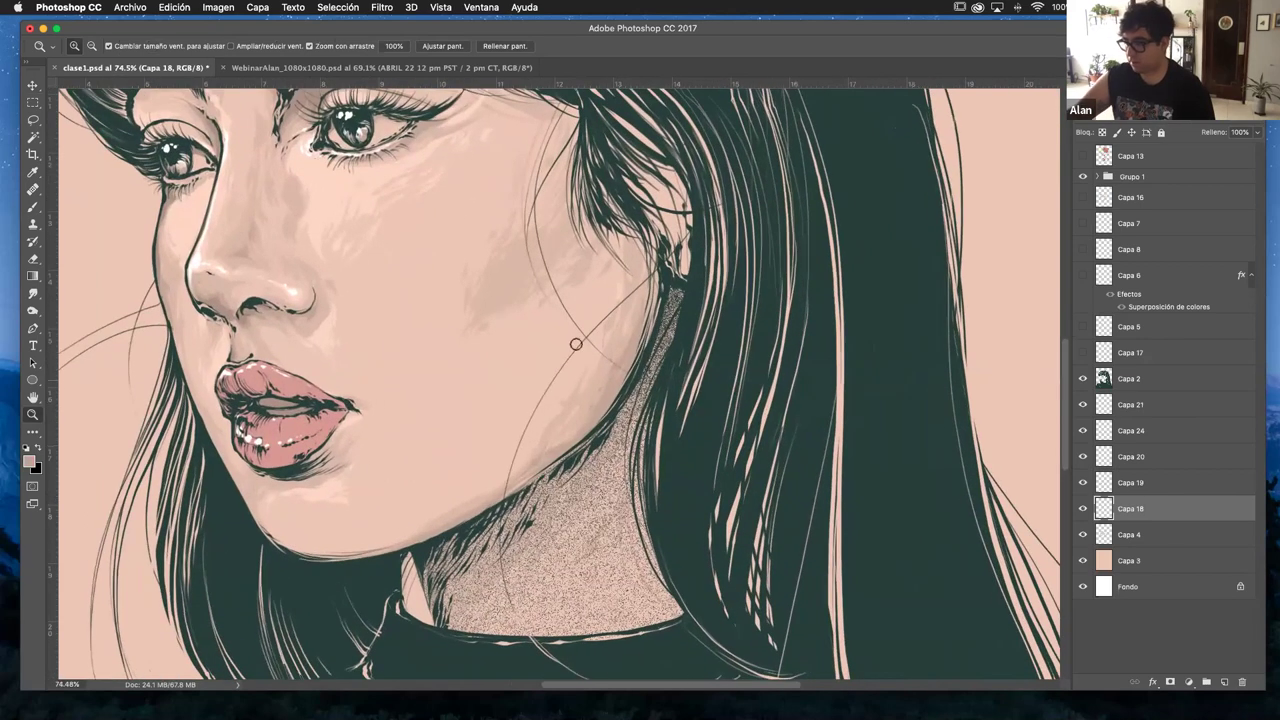
key("b")
right_click(733, 290)
left_click_drag(809, 336, 805, 336)
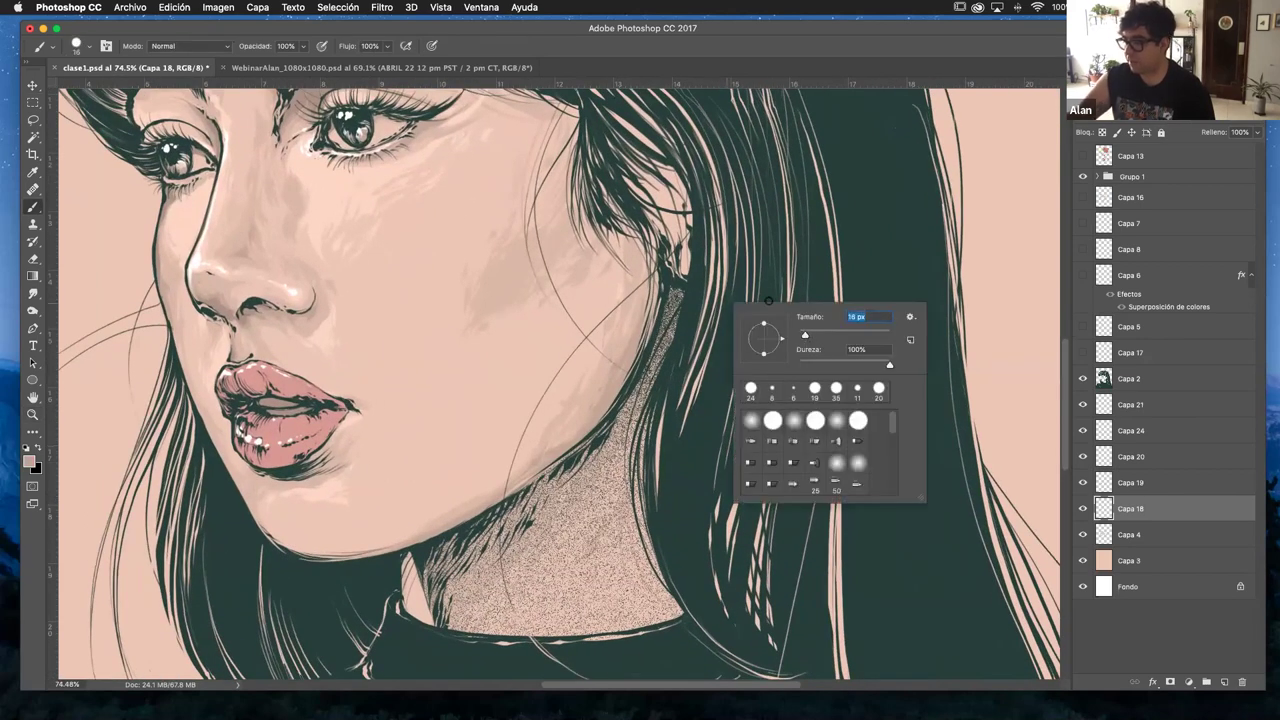
key("Return")
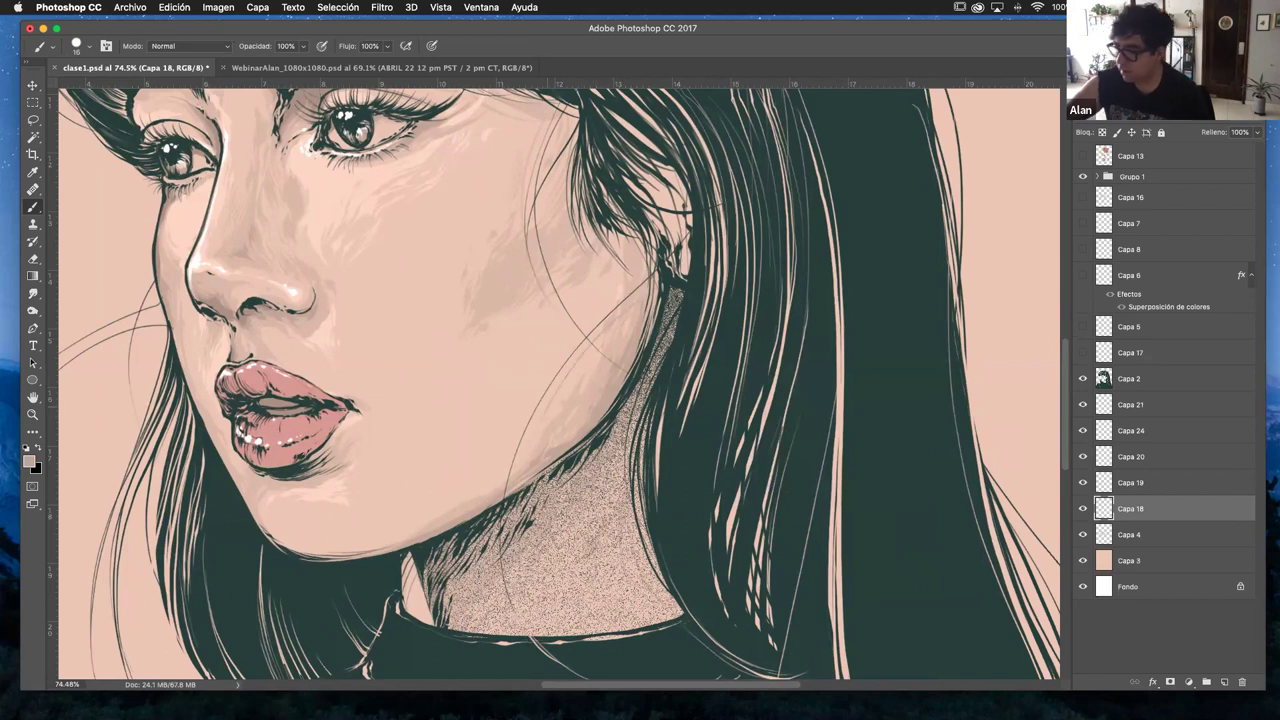
- Paint thin dark green loose hair strands falling across the cheek on layer Capa 2, undoing unwanted strokes
left_click(33, 414)
left_click_drag(563, 334, 740, 445)
left_click(1130, 378)
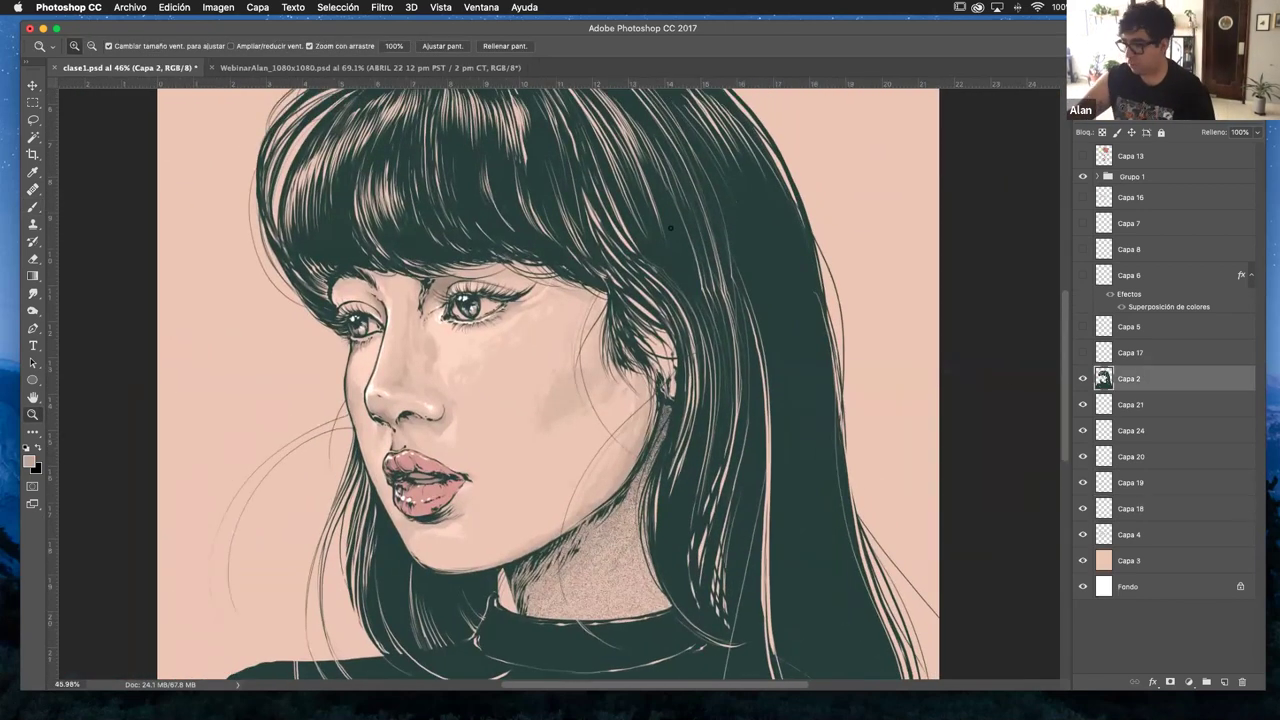
key("b")
left_click(677, 220, "alt")
mouse_move(609, 290)
left_mouse_down()
mouse_move(448, 388)
mouse_move(347, 652)
left_mouse_up()
key("super+z")
left_click_drag(607, 292, 408, 497)
left_click_drag(576, 332, 460, 558)
key("super+alt+z")
key("super+alt+z")
mouse_move(603, 310)
left_mouse_down()
mouse_move(502, 405)
mouse_move(462, 568)
left_mouse_up()
left_click_drag(600, 318, 460, 470)
left_click_drag(605, 292, 523, 460)
left_click_drag(546, 318, 421, 257)
- Toggle the visibility of layer Capa 18 to check its skin shading under the new strands
left_click(1084, 509)
left_click(1084, 509)
left_click(1084, 510)
left_click(1082, 511)
left_click(1083, 509)
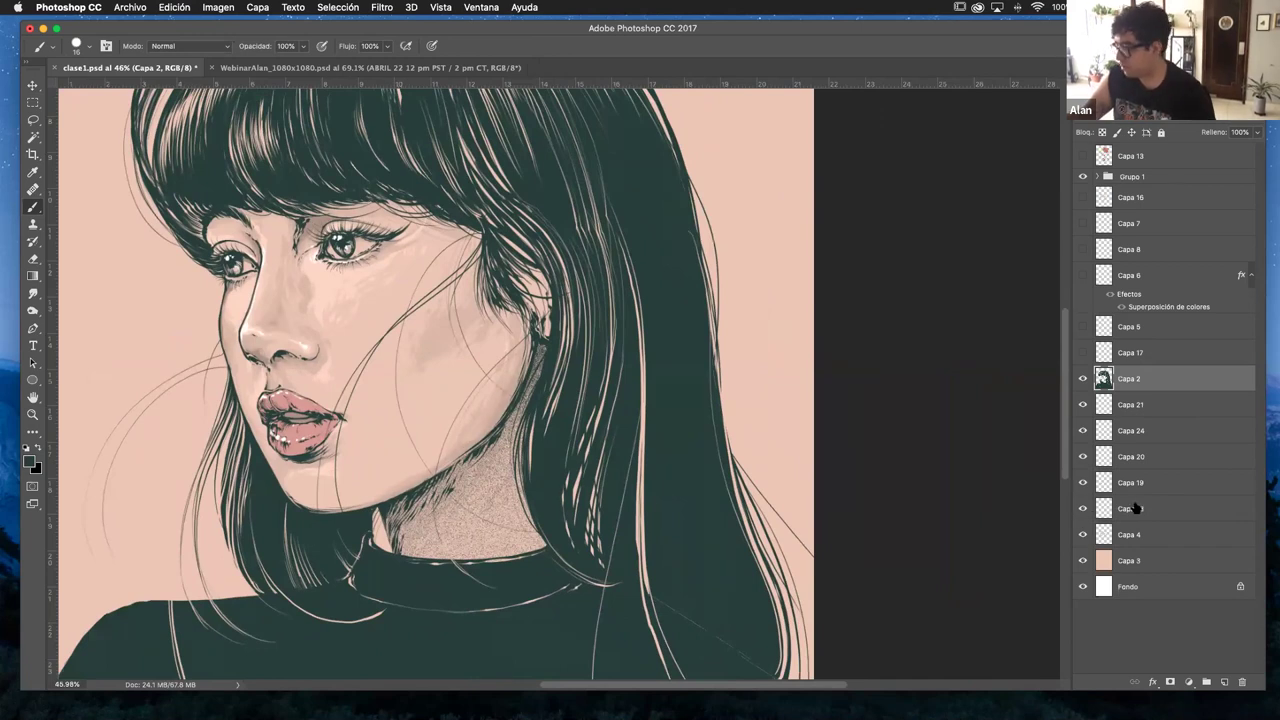
- Paint subtle shadows in a sampled skin shade along the loose cheek strands on layer Capa 18, undoing unwanted strokes
left_click(1110, 509)
left_click(504, 408, "alt")
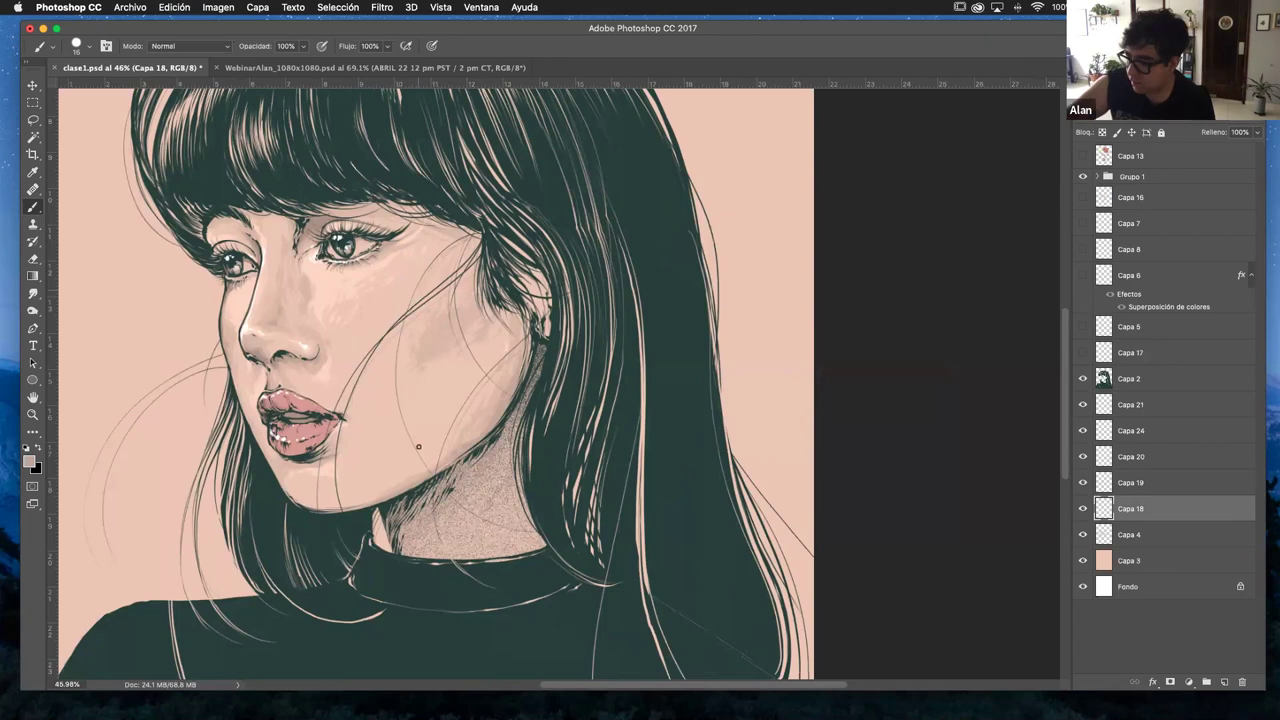
key("super+z")
key("super+z")
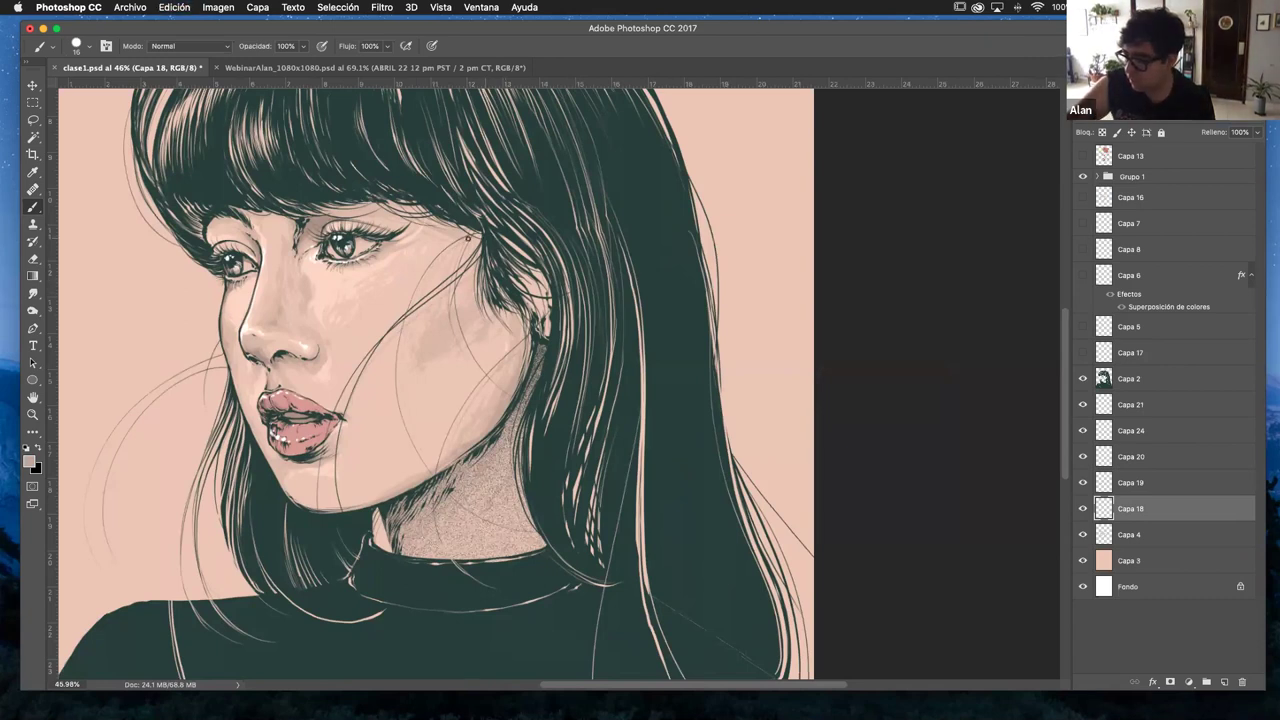
key("super+z")
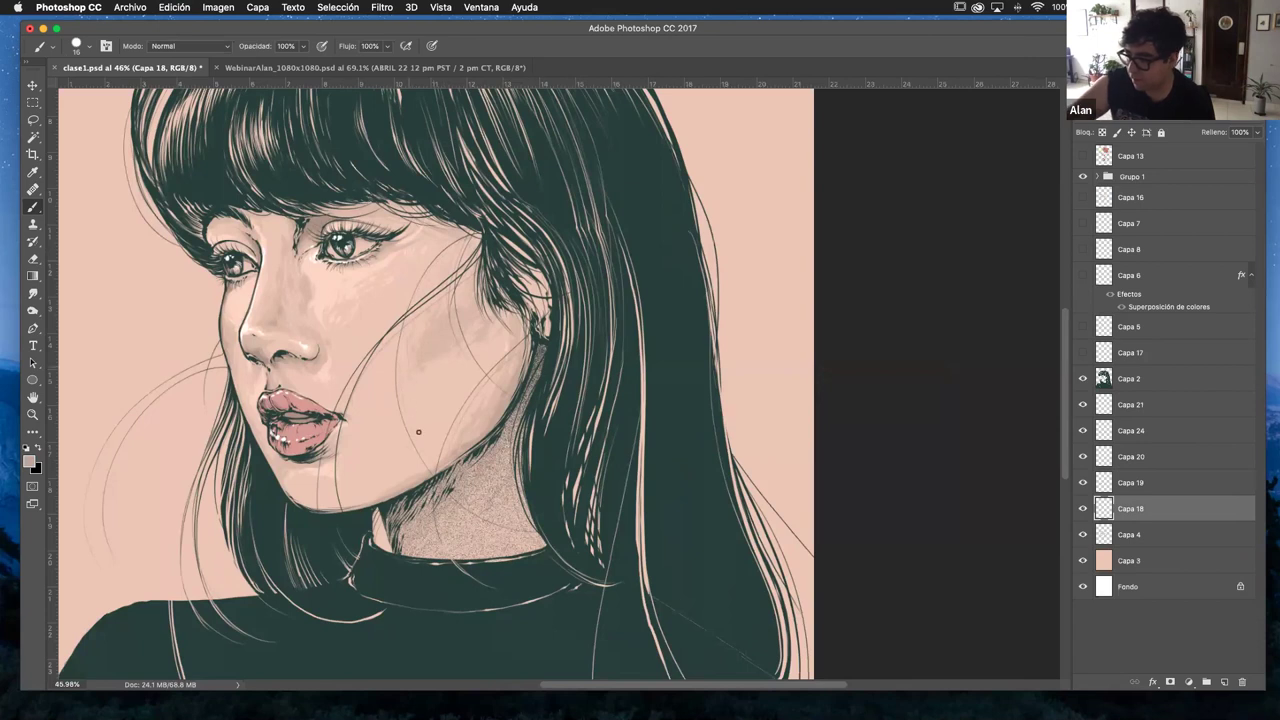
key("super+z")
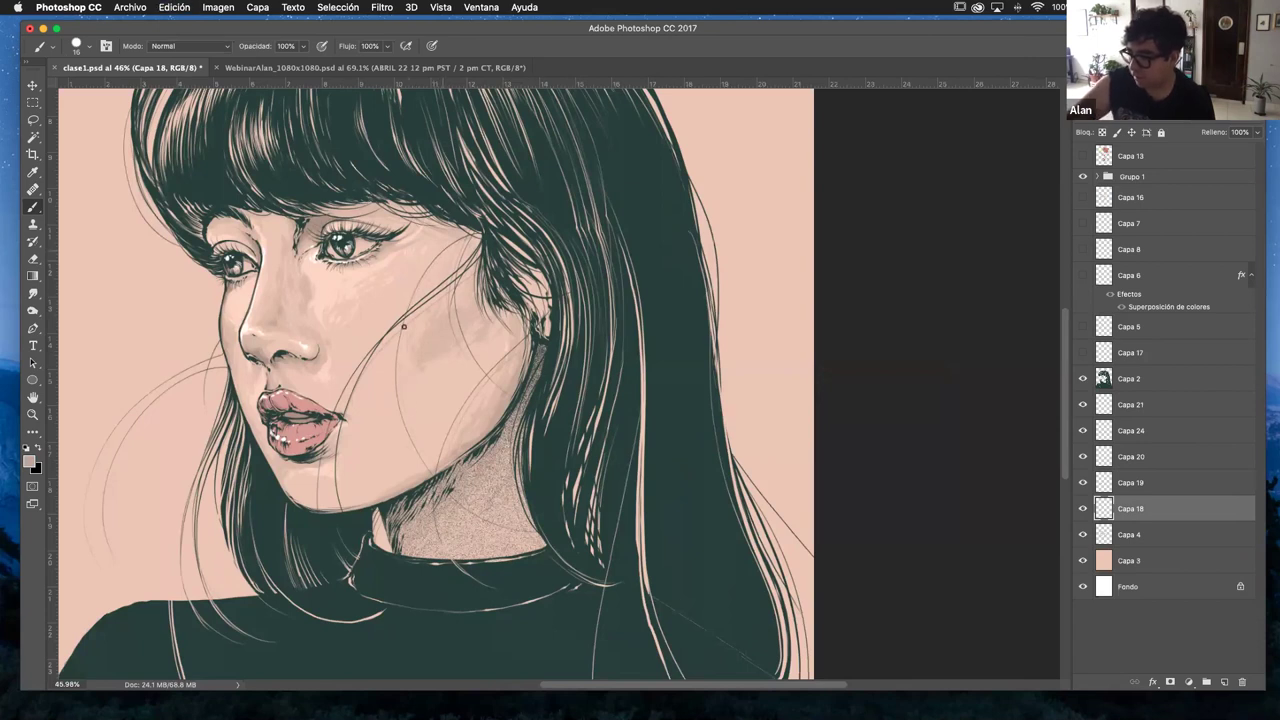
key("super+z")
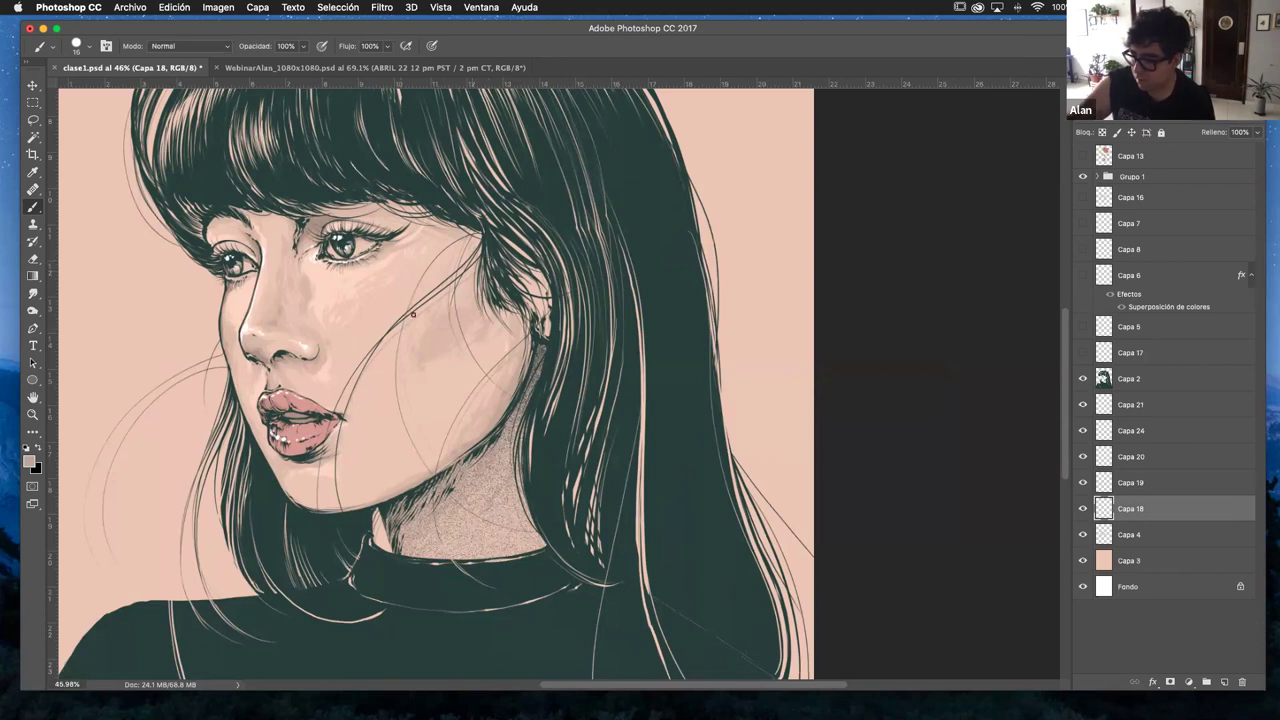
key("super+z")
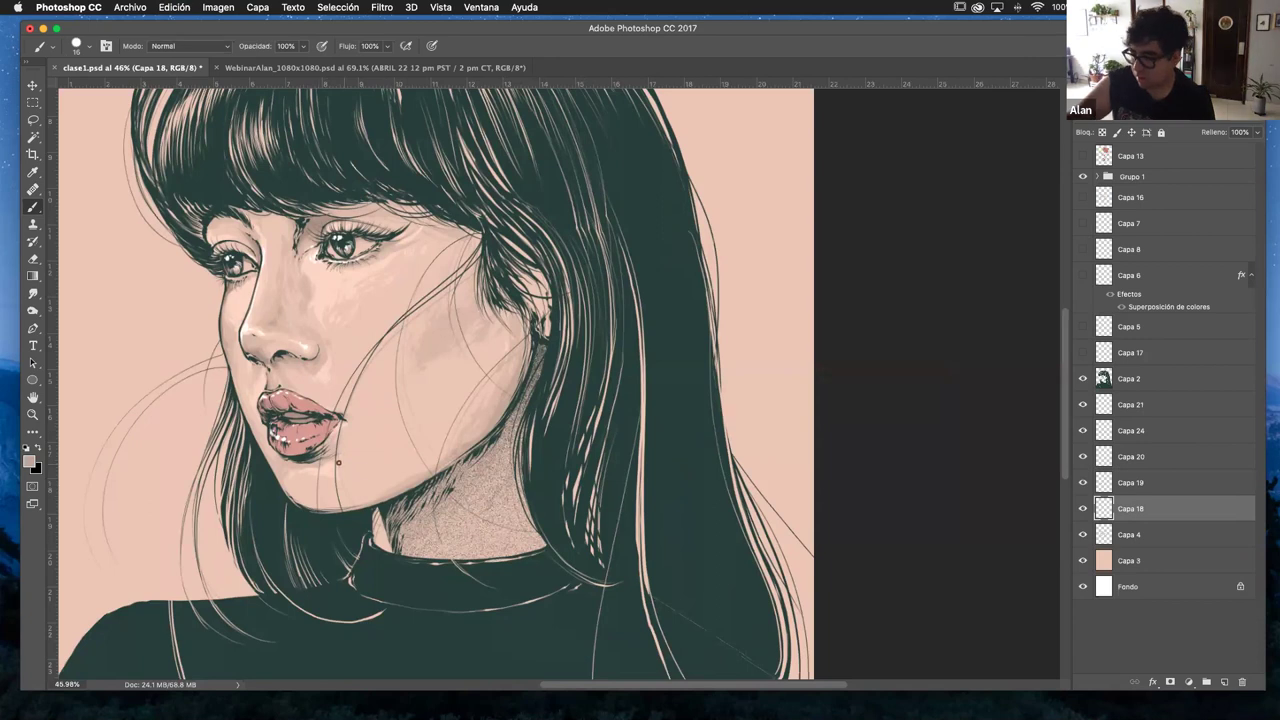
key("super+z")
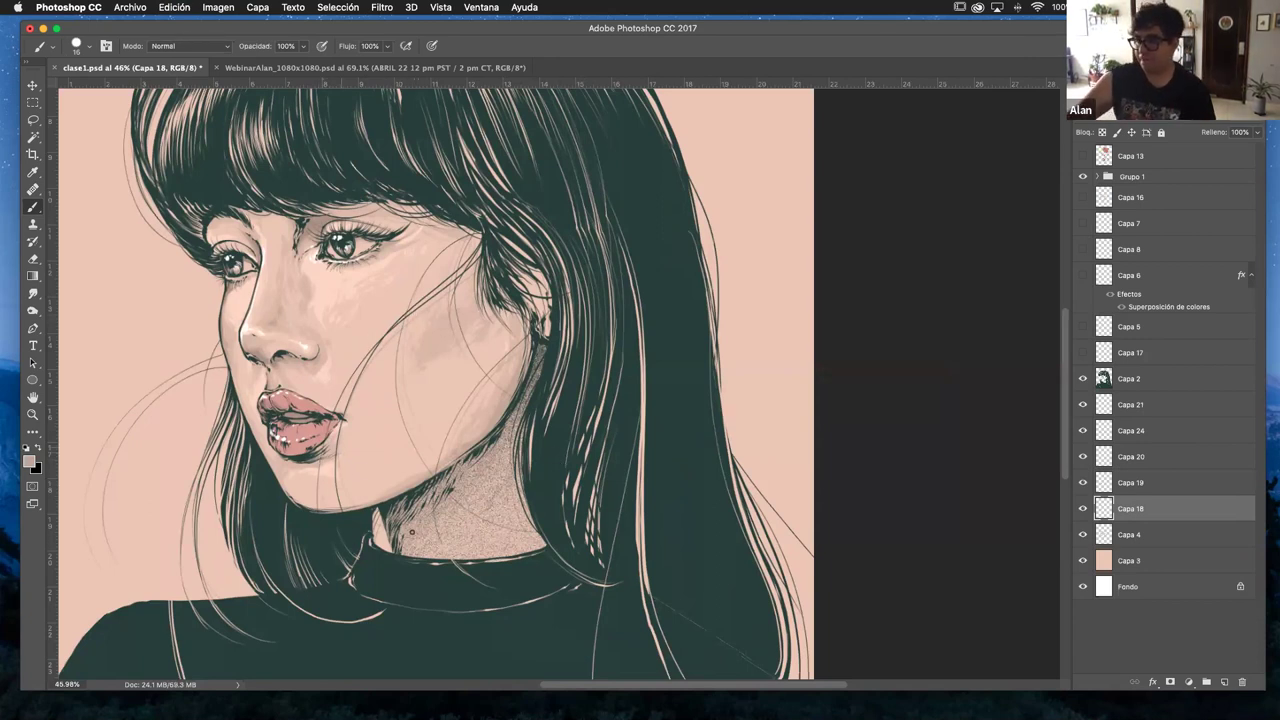
key("super+z")
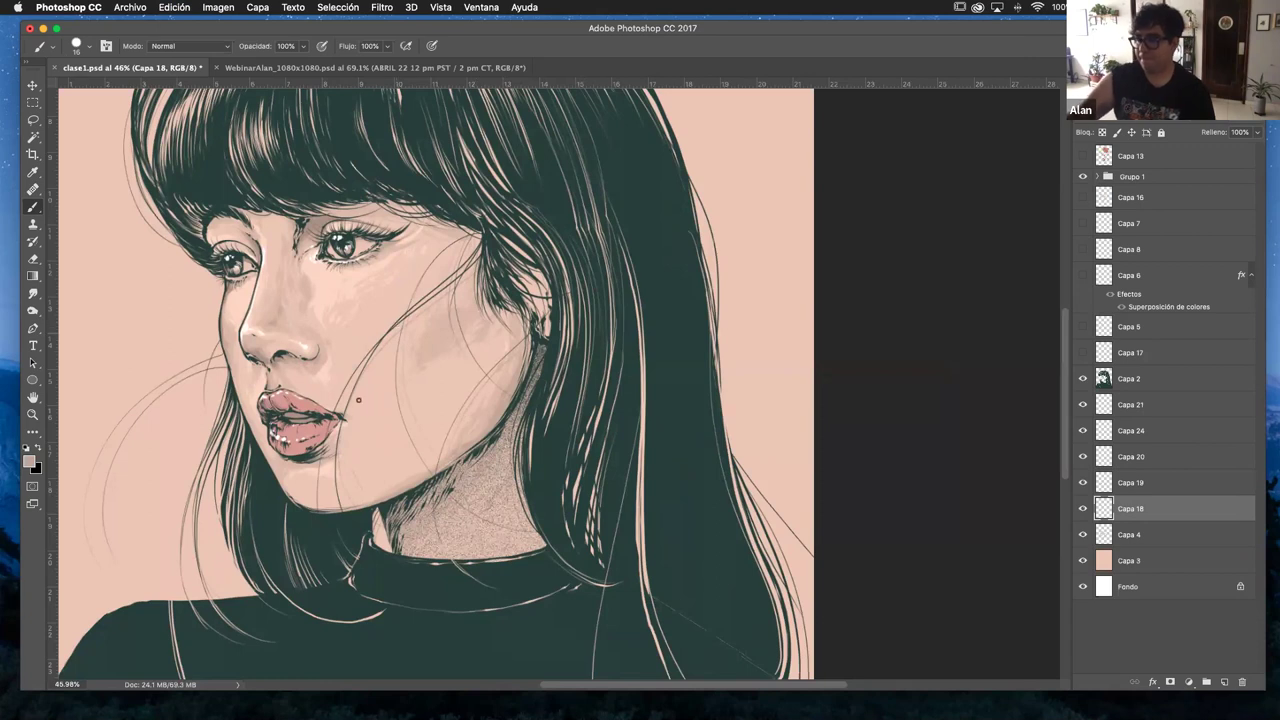
- Examine the whole portrait to judge how the loose strands across the cheek look
left_click_drag(715, 398, 740, 370)
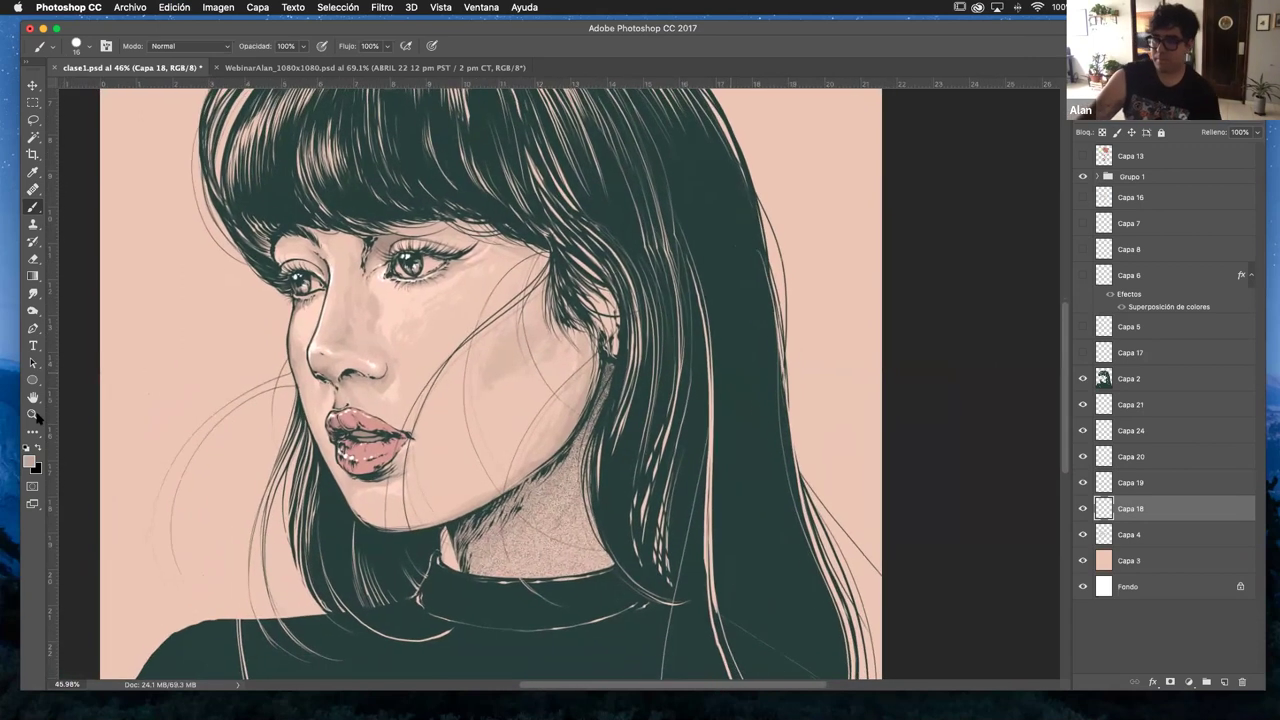
left_click(34, 415)
left_click_drag(686, 420, 567, 465)
left_click_drag(574, 370, 581, 356)
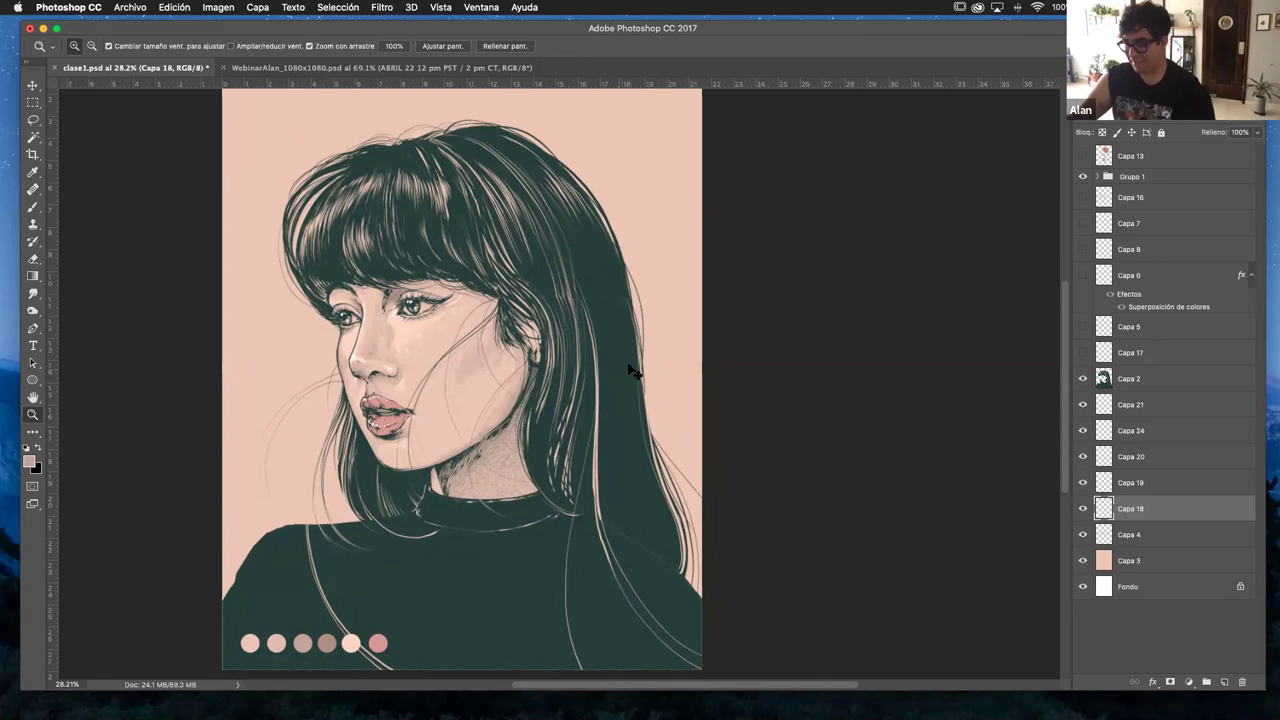
key("v")
left_click(720, 409)
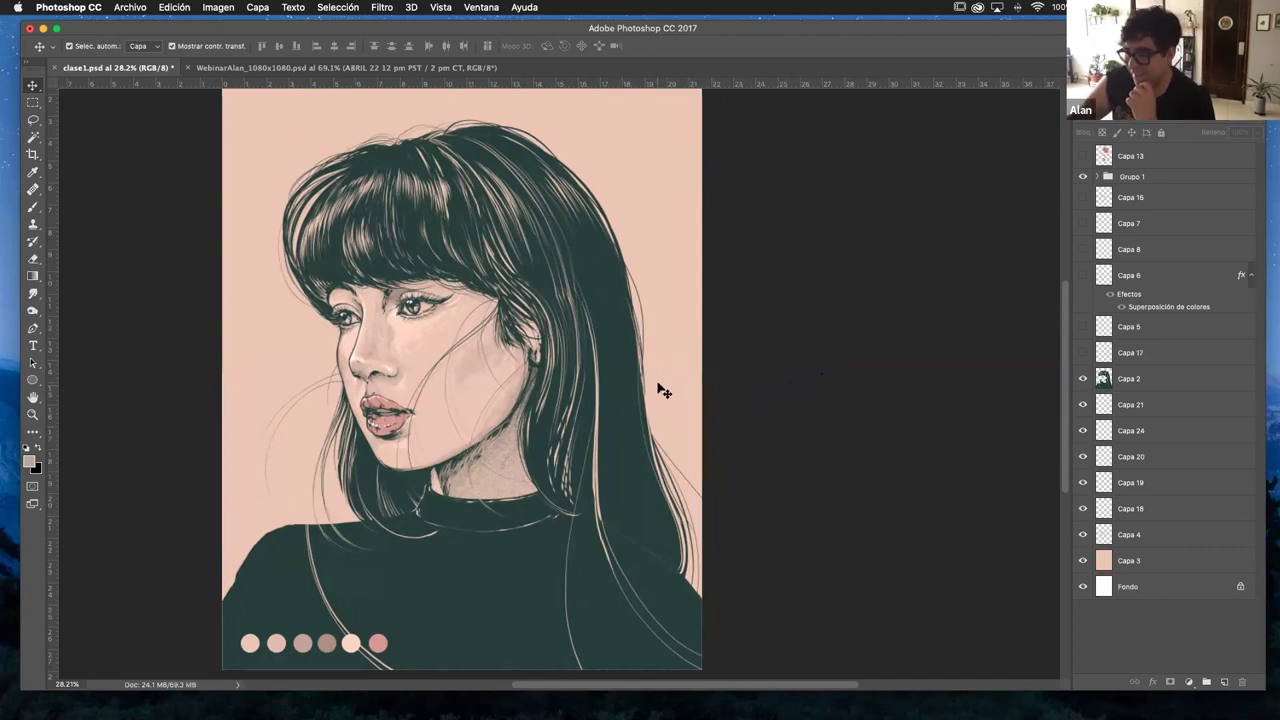
key("z")
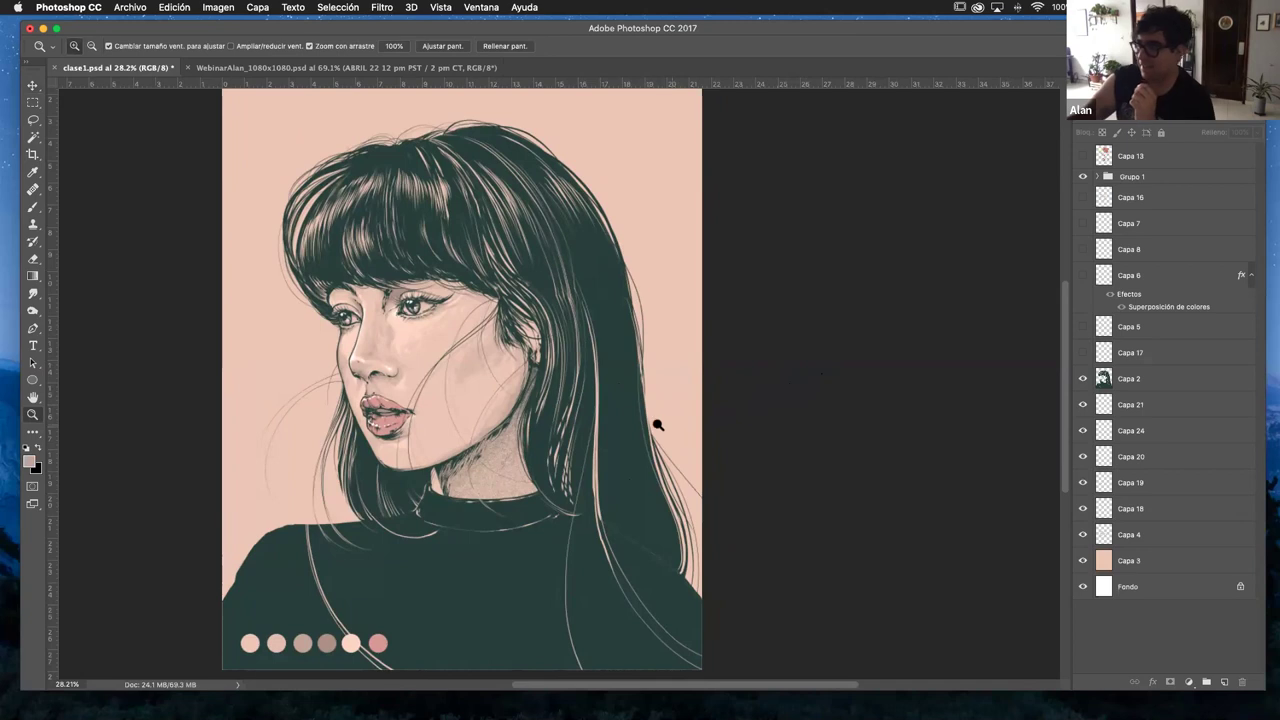
left_click(650, 422, "alt")
left_click_drag(649, 423, 650, 418)
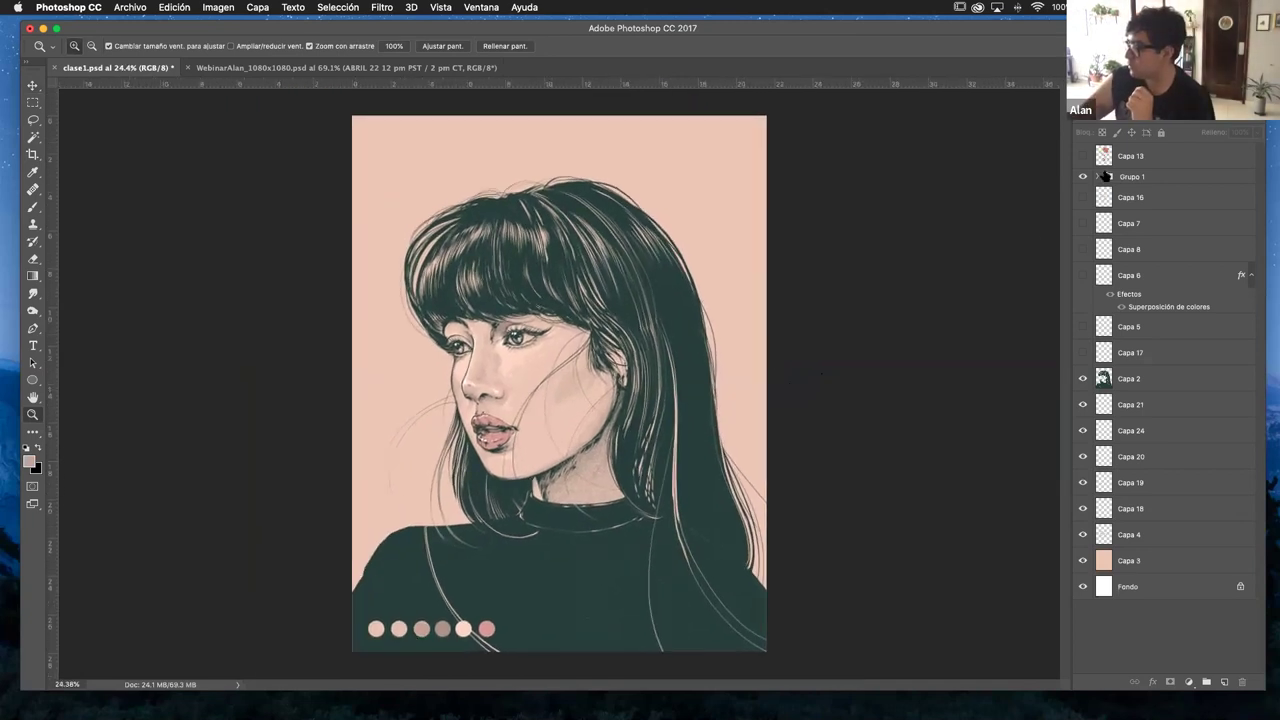
- Hide the colour swatch group Grupo 1 and review the portrait without it
left_click(1082, 177)
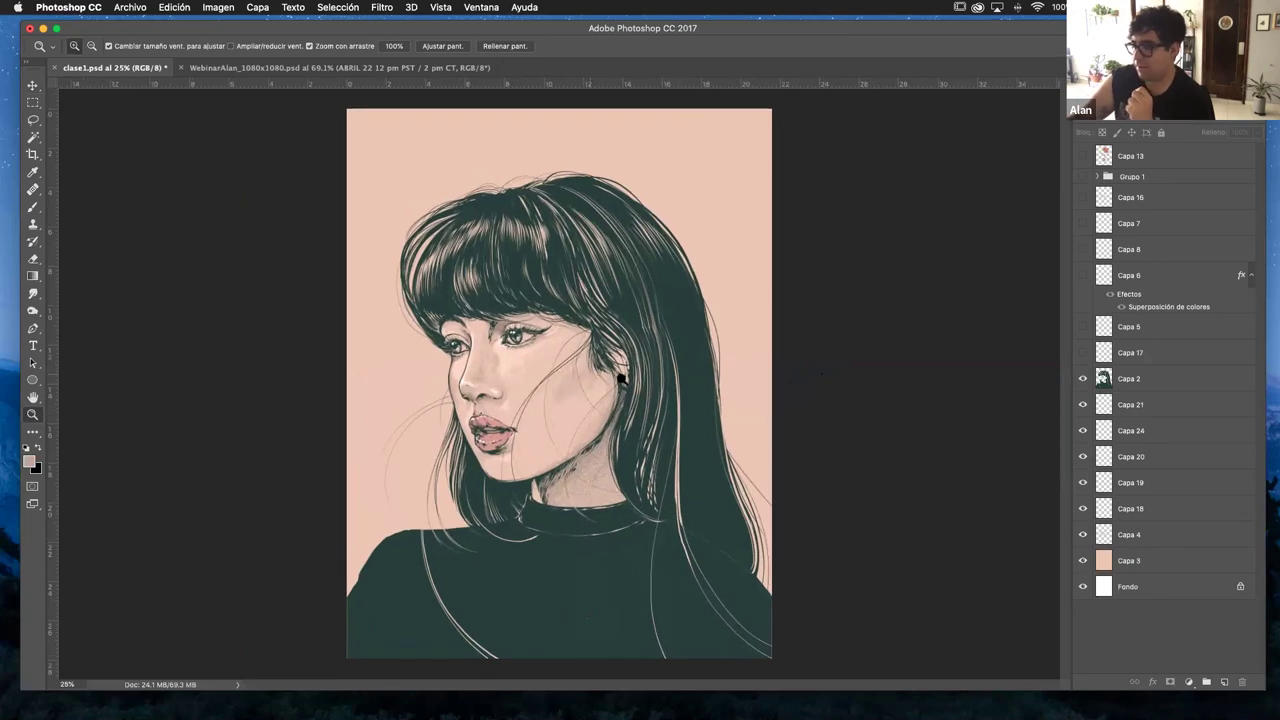
left_click(645, 385)
left_click_drag(705, 405, 647, 377)
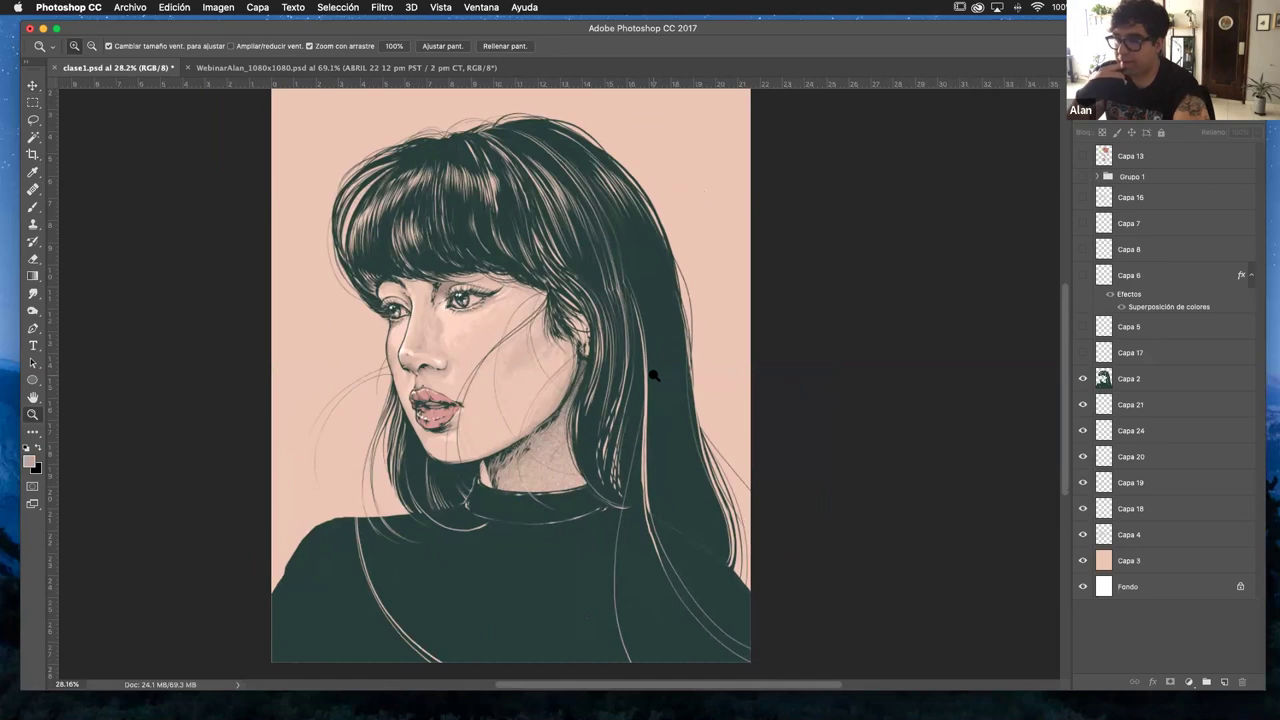
mouse_move(592, 355)
left_mouse_down()
mouse_move(616, 358)
mouse_move(589, 355)
mouse_move(626, 385)
mouse_move(609, 348)
left_mouse_up()
left_click_drag(634, 401, 615, 332)
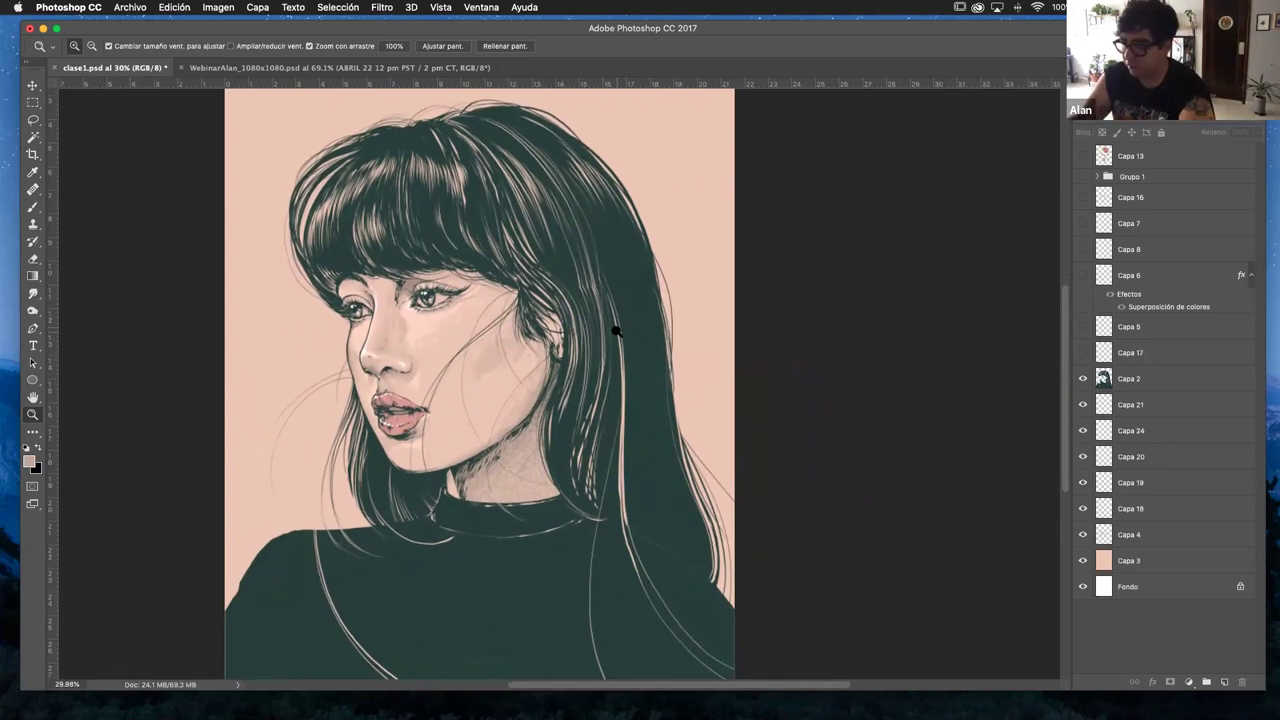
- Show the rose layer Capa 13 over the portrait and select it with the Move tool
left_click(1083, 158)
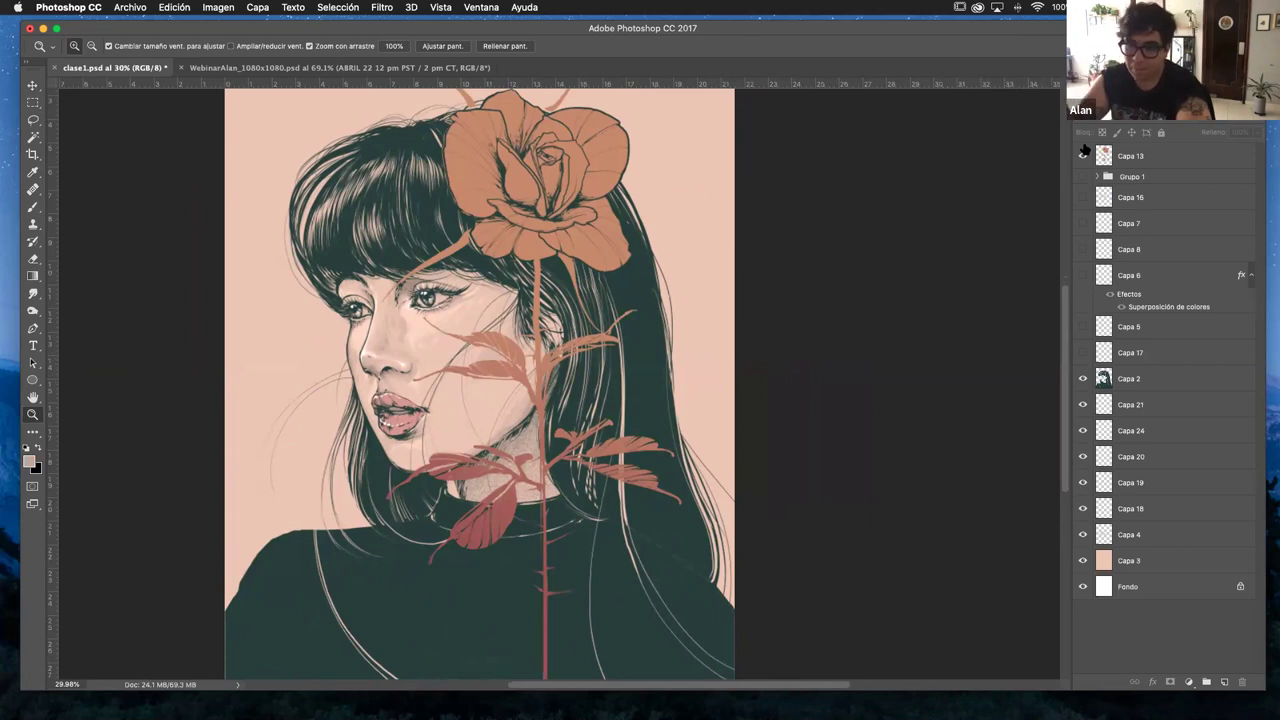
left_click(1083, 154)
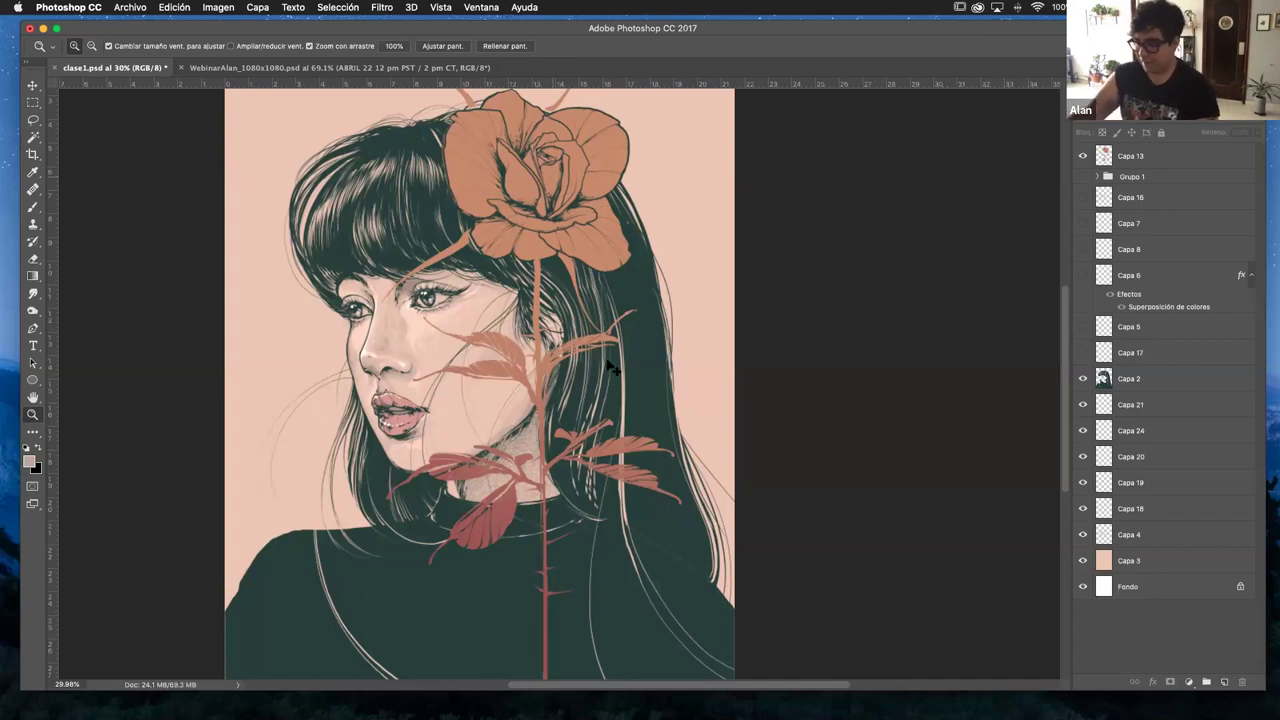
key("v")
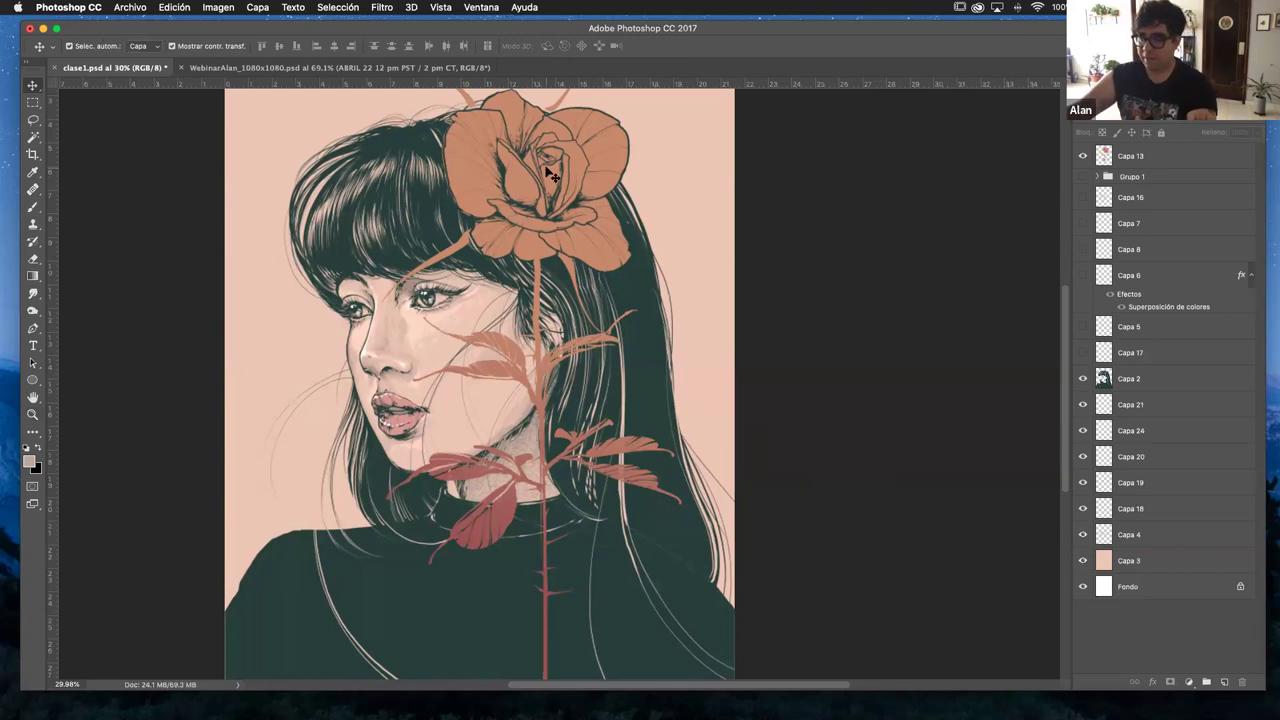
left_click(605, 250)
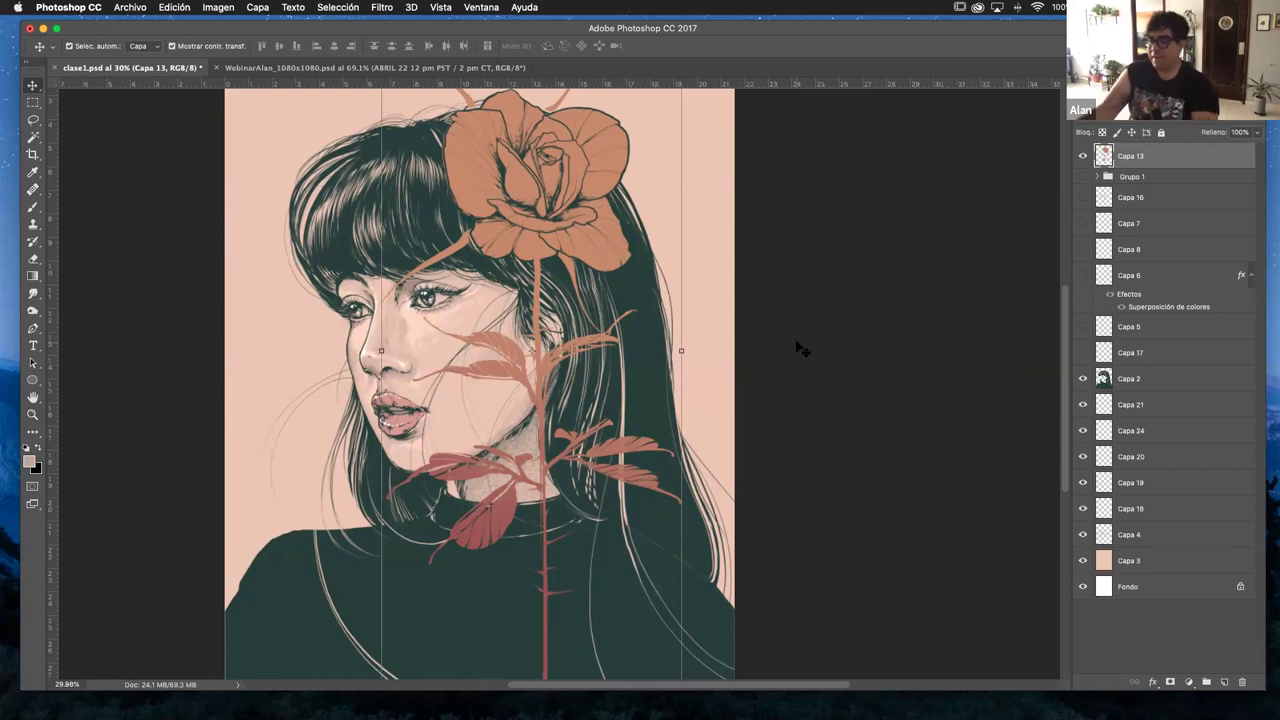
left_click(835, 315)
left_click(595, 164)
left_click(856, 317)
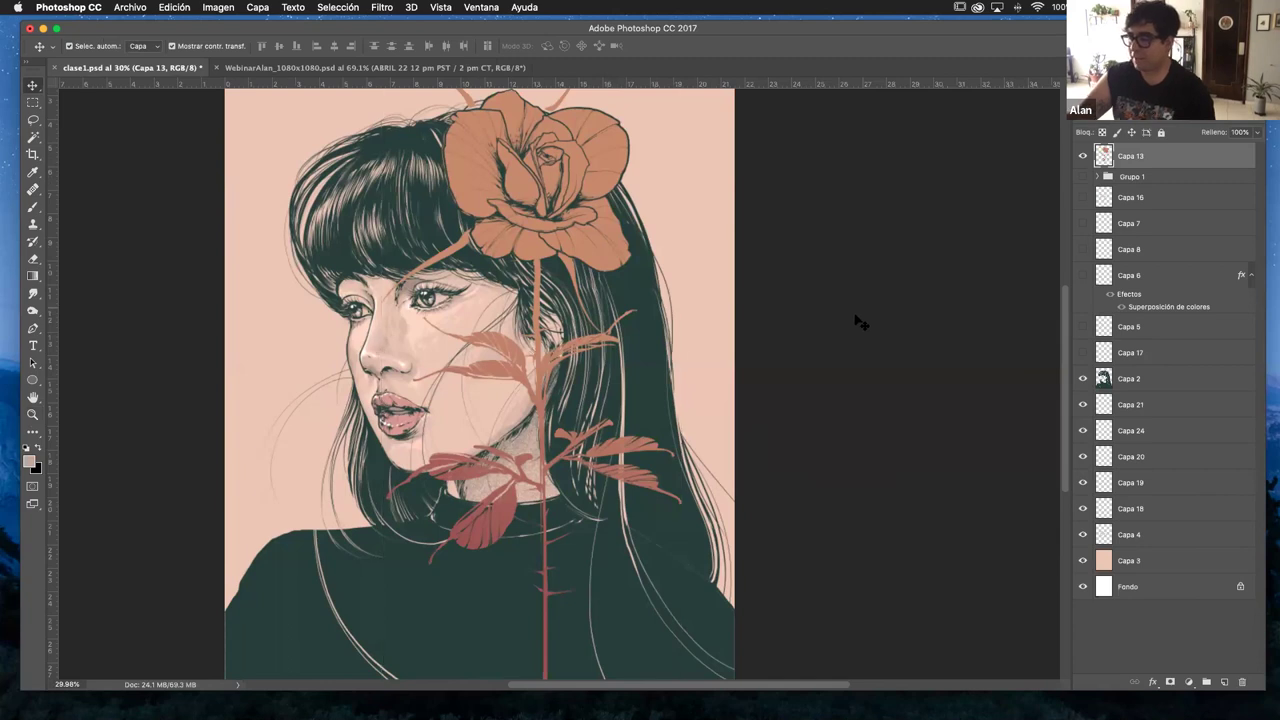
left_click(848, 325)
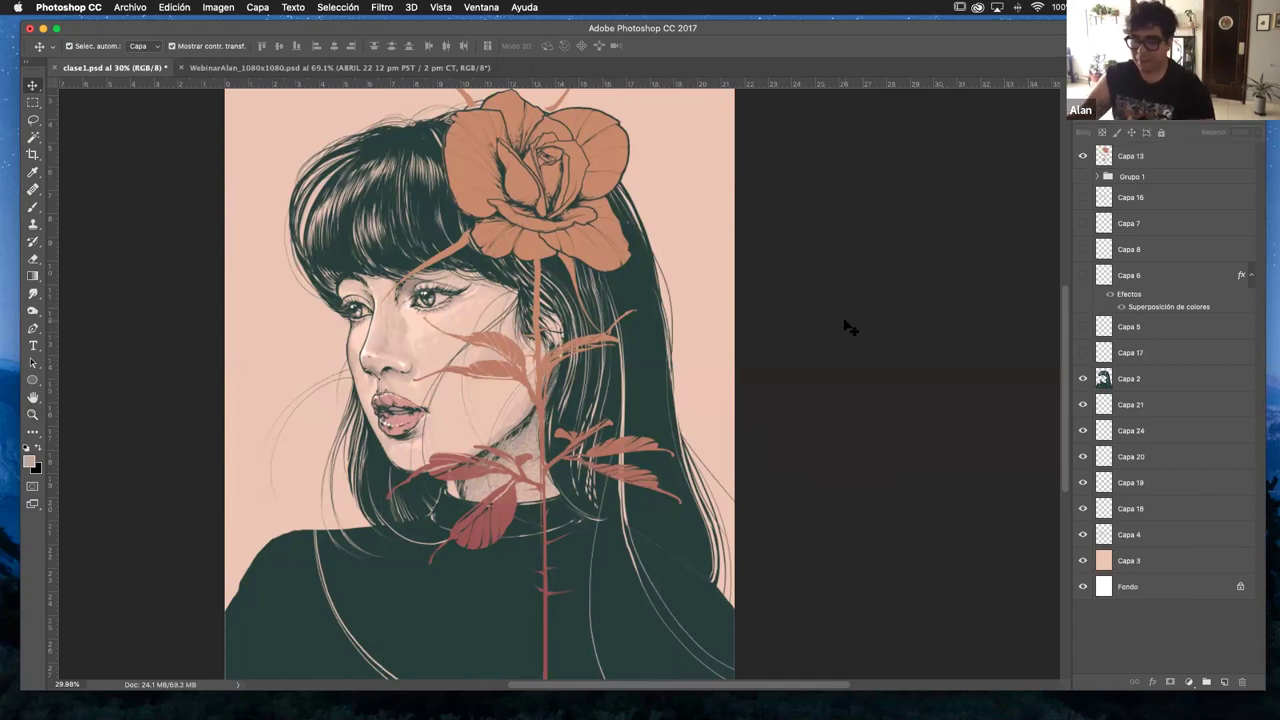
left_click(564, 512)
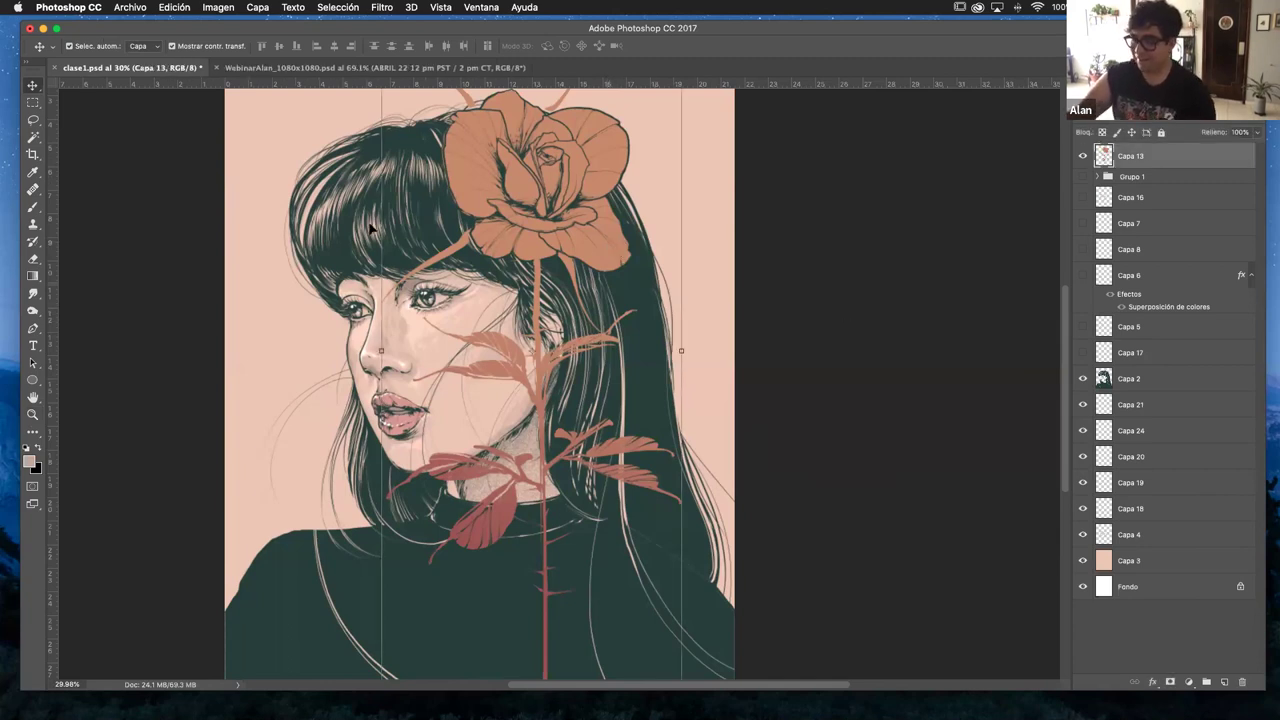
- Lasso the lower red leaves of the rose stem, duplicate them to a new layer and place the copy in front of the face
left_click(33, 119)
mouse_move(398, 445)
left_mouse_down()
mouse_move(523, 544)
mouse_move(535, 455)
mouse_move(508, 422)
mouse_move(438, 412)
left_mouse_up()
key("v")
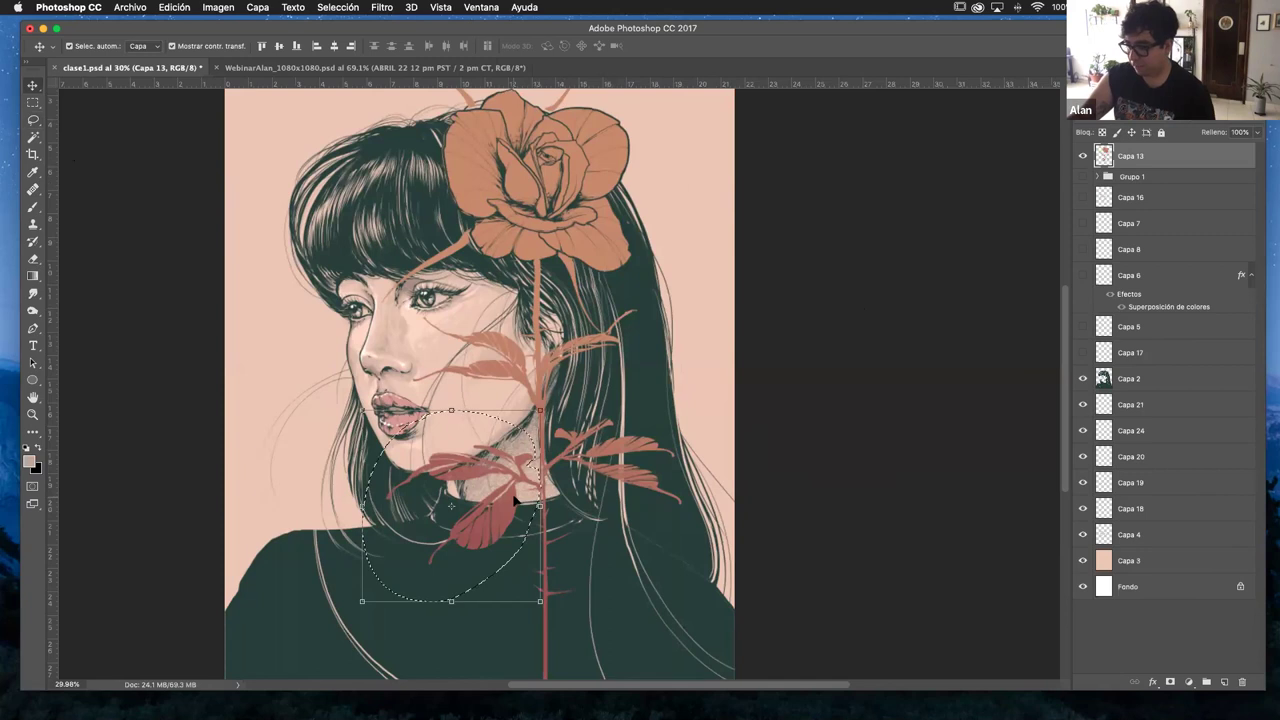
key("super+j")
left_click_drag(514, 500, 337, 373)
left_click(866, 347)
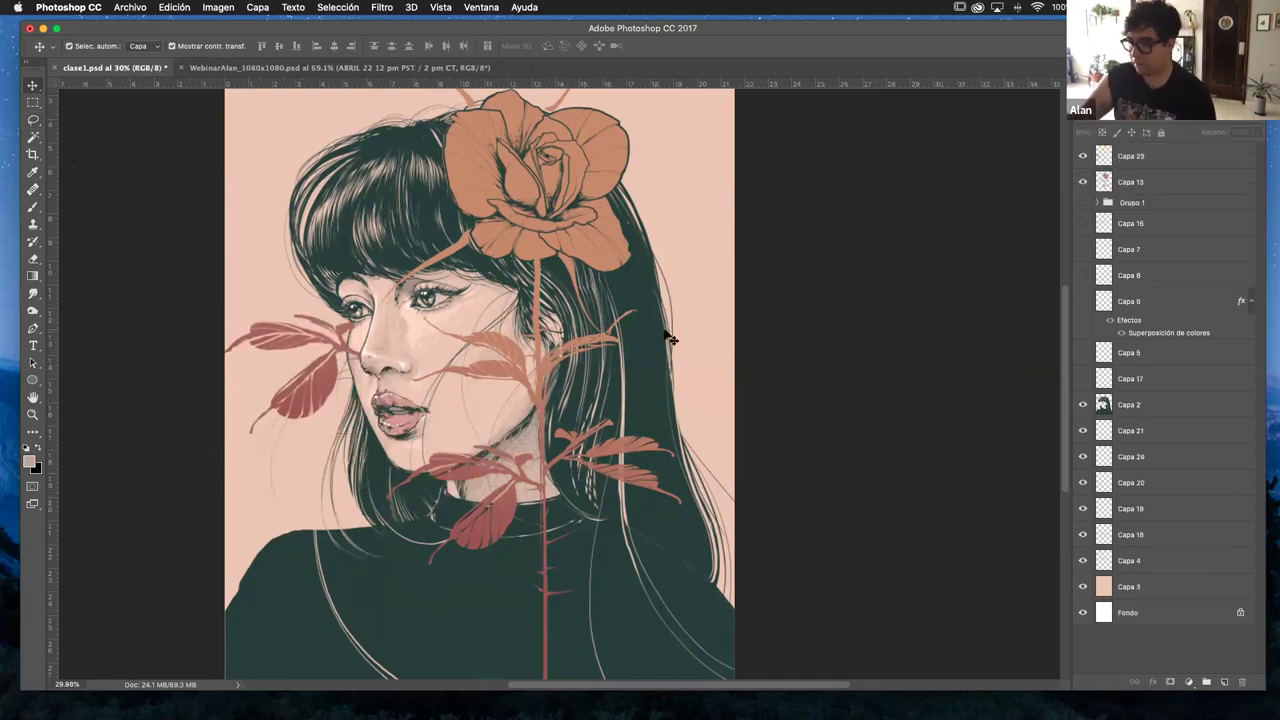
- Clean up the stem end of the leaf copy on Capa 25 with the Eraser where it meets the face
left_click(335, 378)
key("e")
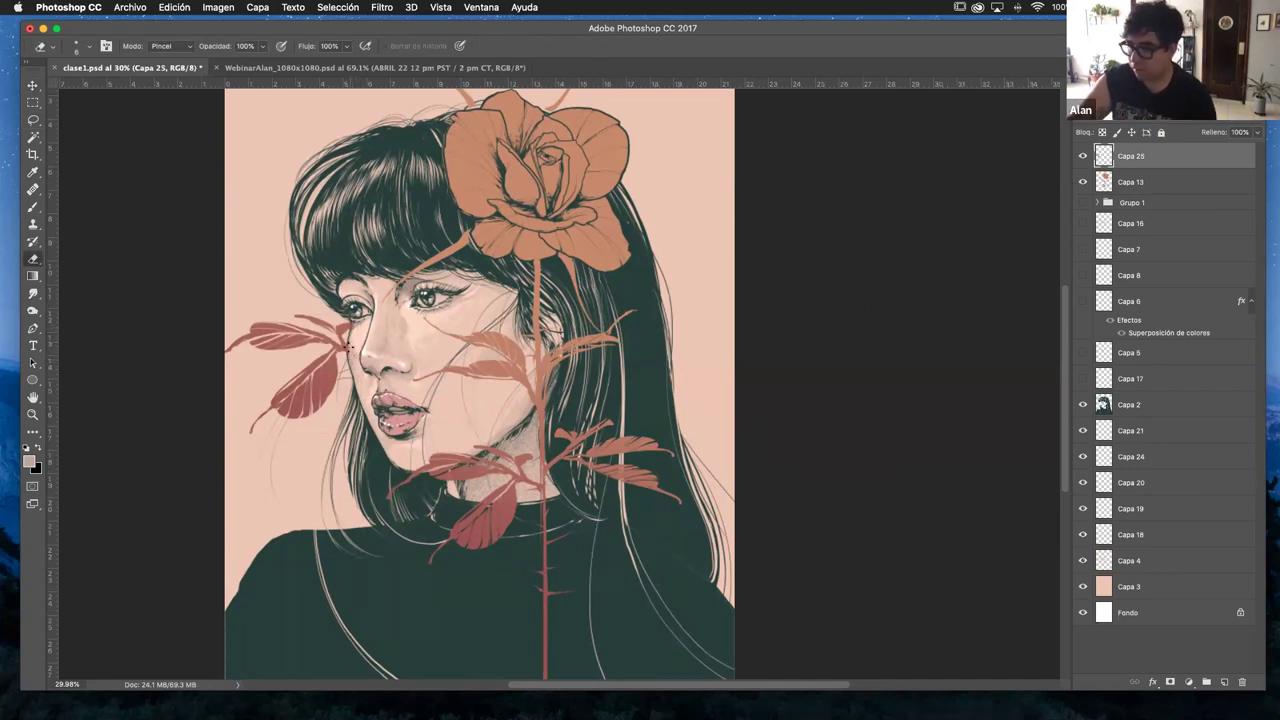
key("v")
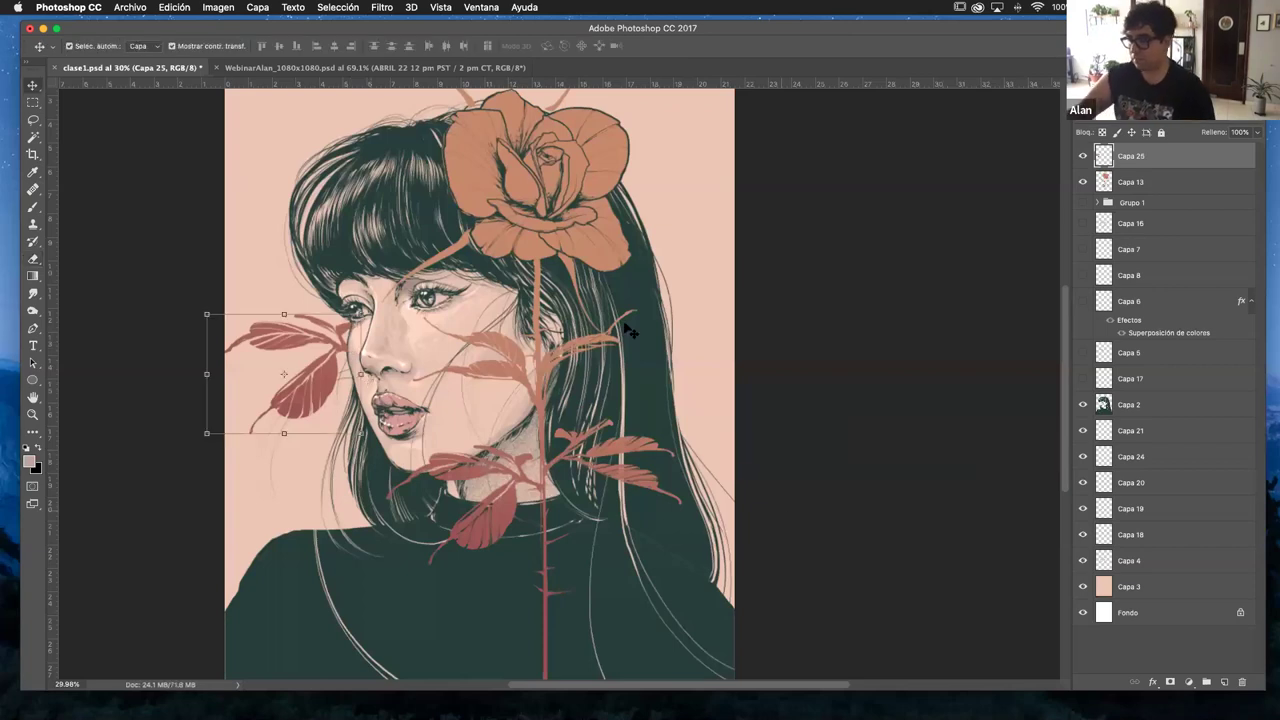
left_click(616, 234)
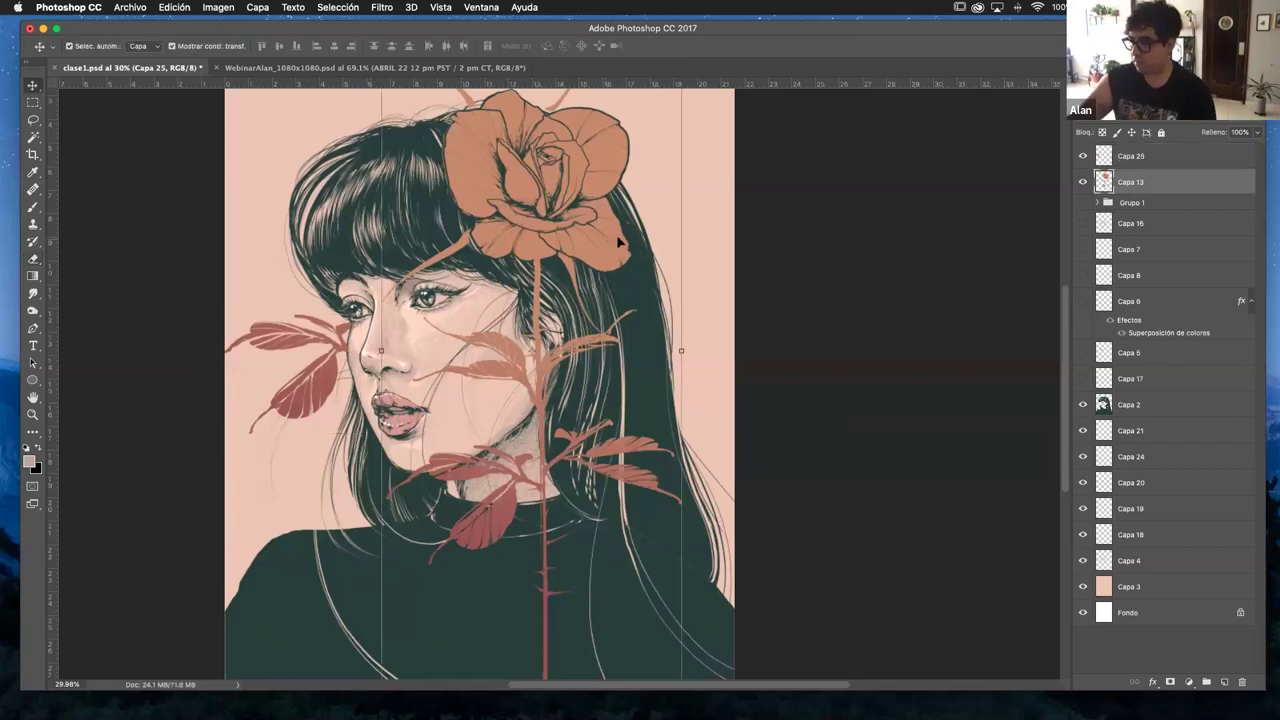
- Duplicate the leaf copy Capa 25, rotate the duplicate so its leaves point upward and place it above the hair
left_click(33, 414)
left_click(428, 452, "alt")
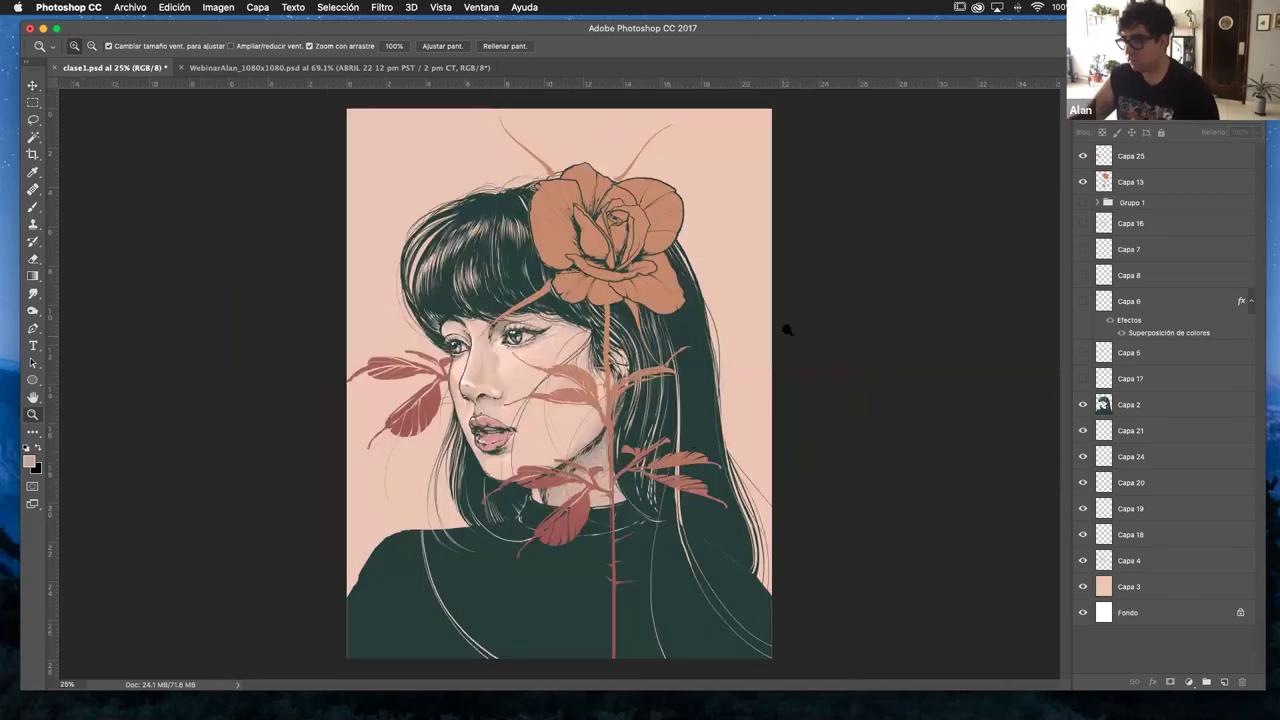
key("v")
left_click_drag(443, 398, 471, 193)
left_click_drag(507, 133, 535, 293)
mouse_move(460, 165)
left_mouse_down()
mouse_move(466, 143)
mouse_move(469, 160)
left_mouse_up()
key("Return")
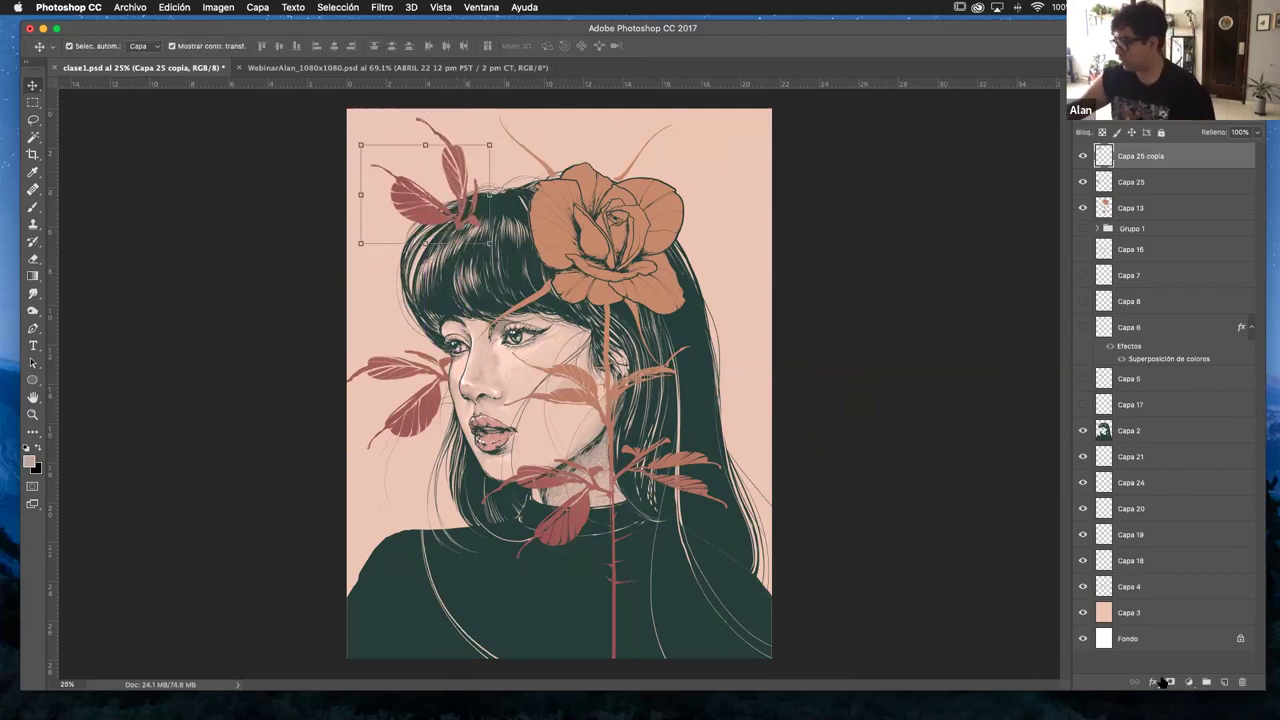
- Add a colour overlay to the duplicated leaves at the top of the head, using the orange tone b5896a sampled from the rose
left_click(1153, 682)
left_click(1200, 636)
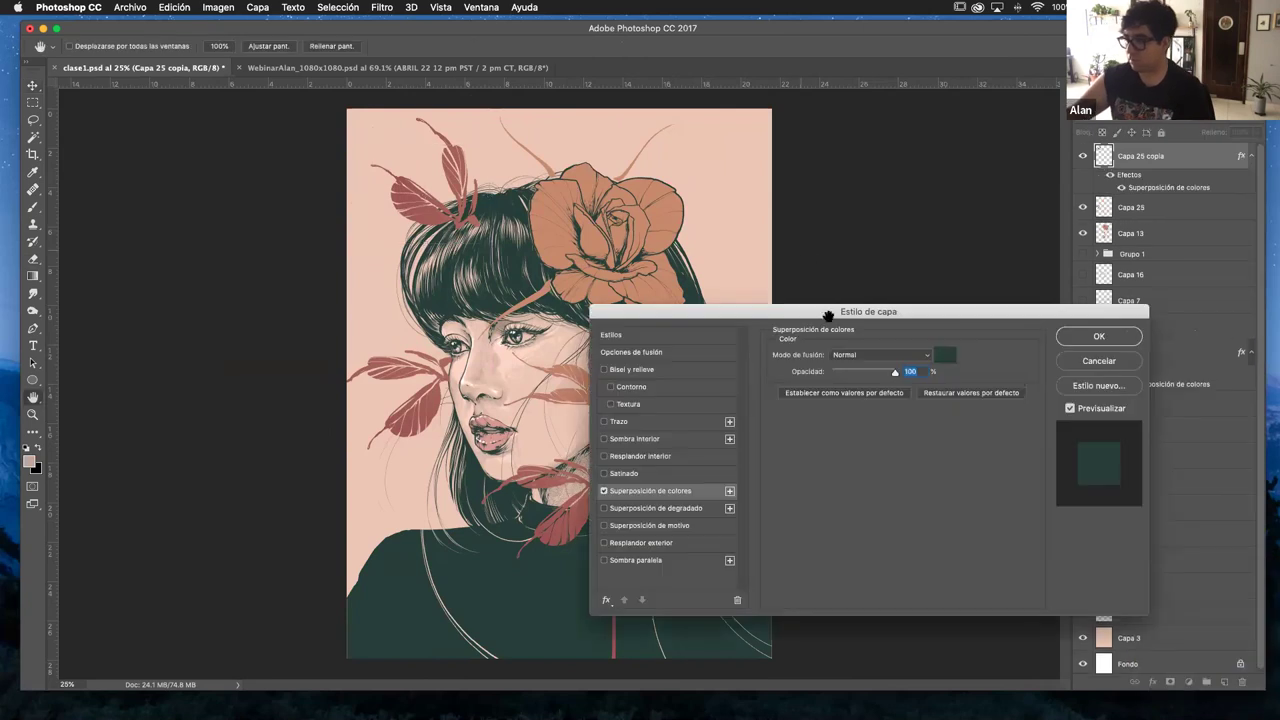
left_click(945, 357)
left_click(652, 186)
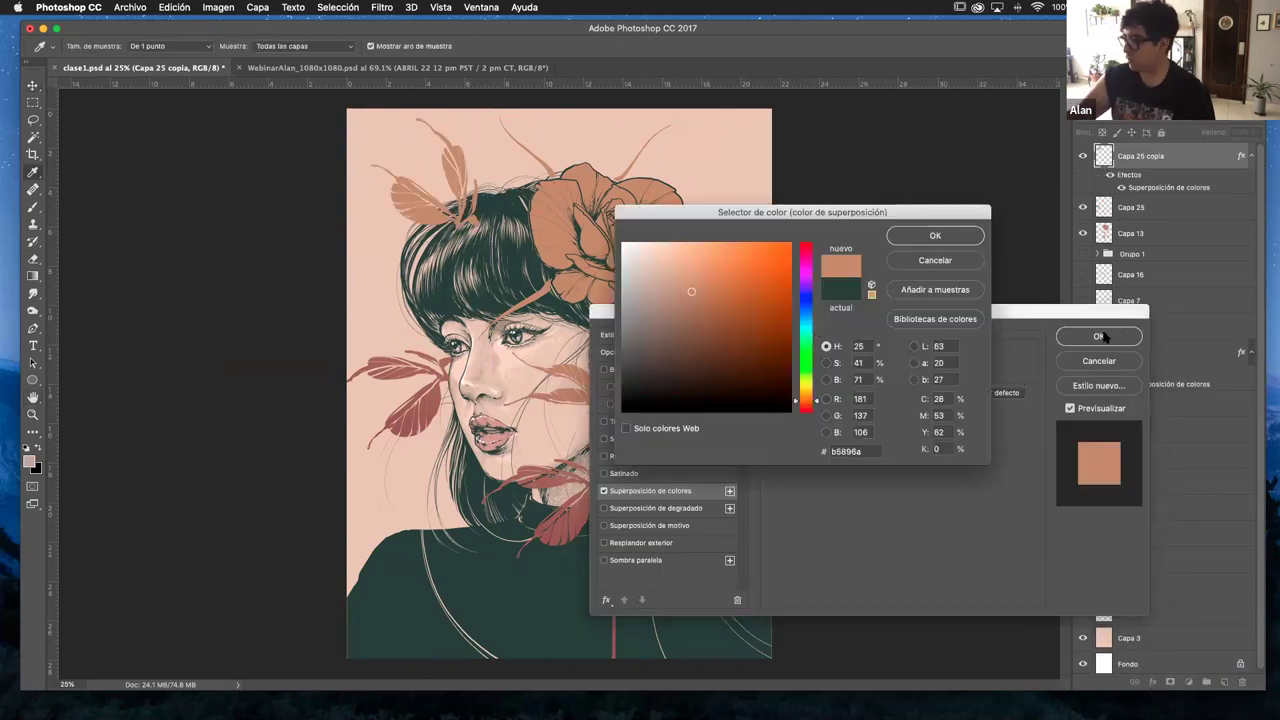
left_click(937, 238)
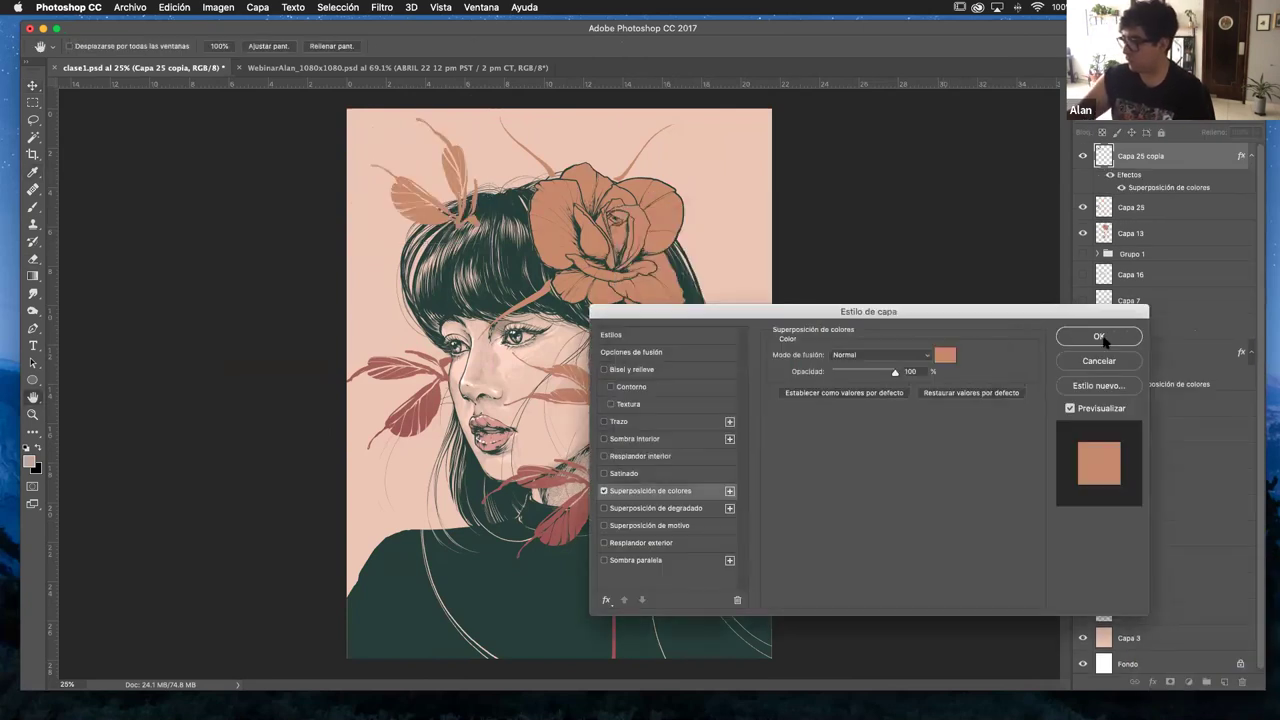
key("Return")
- Move the duplicated leaf layer beneath portrait layer Capa 2 so it sits behind the hair, and set the Eraser size to 64 px
left_click_drag(1140, 156, 1140, 456)
key("e")
right_click(628, 271)
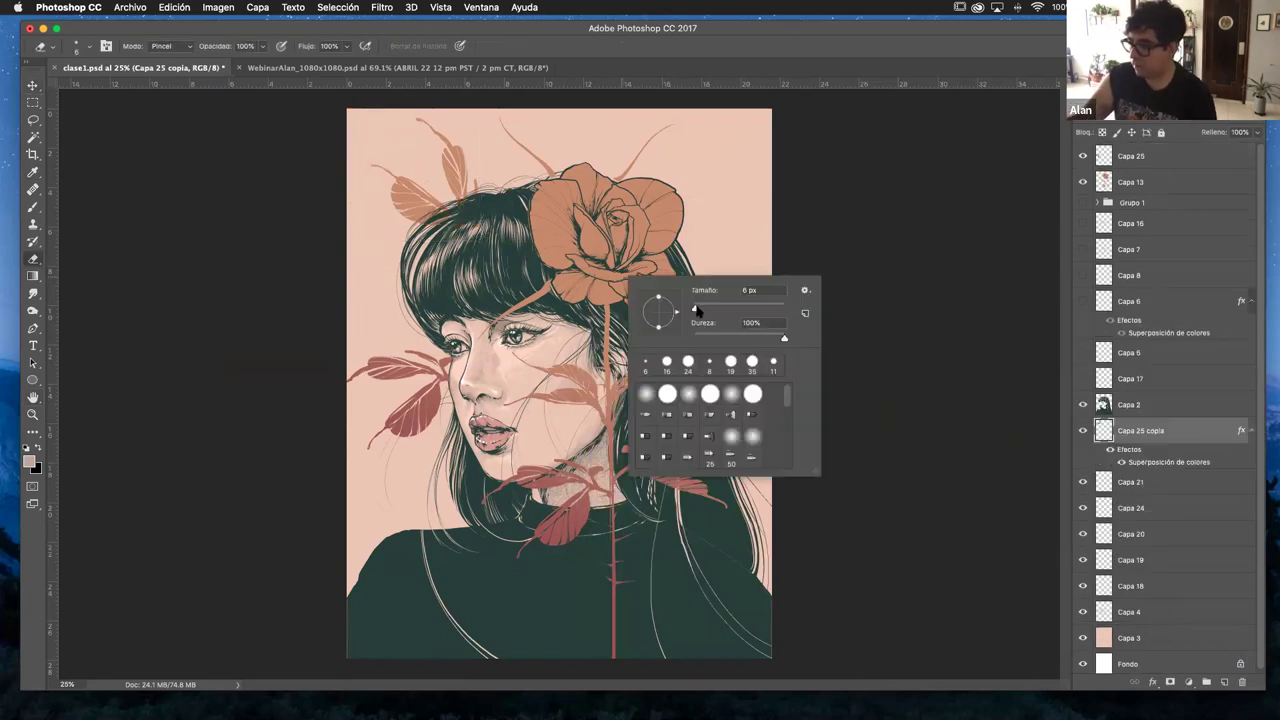
key("Return")
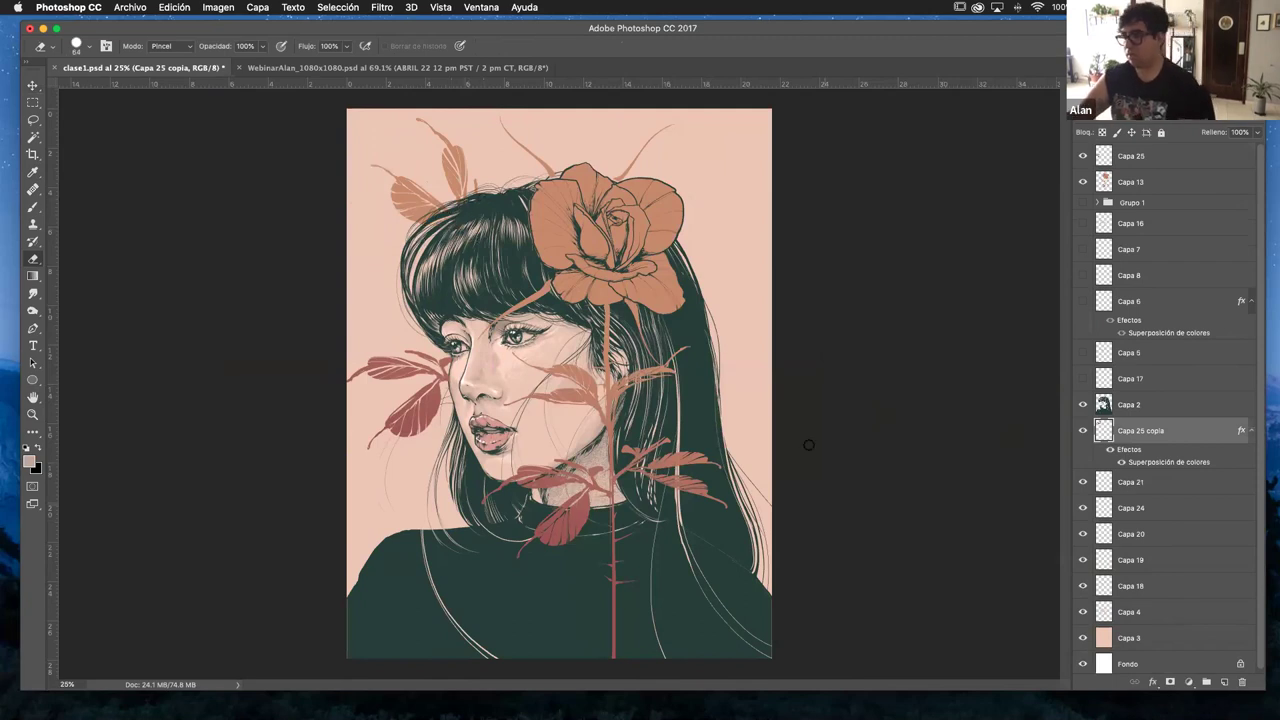
- Shift the orange leaves farther down behind the hair, and delete their layer Capa 25 copia
key("v")
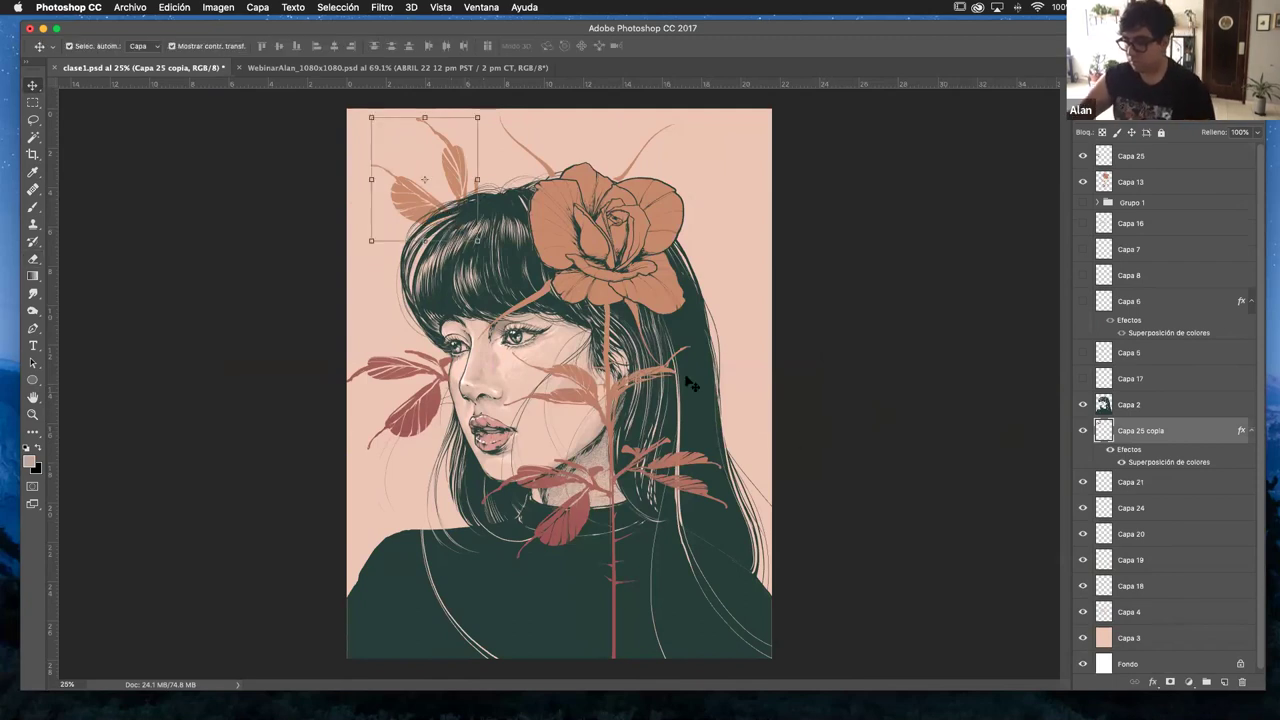
left_click(829, 443)
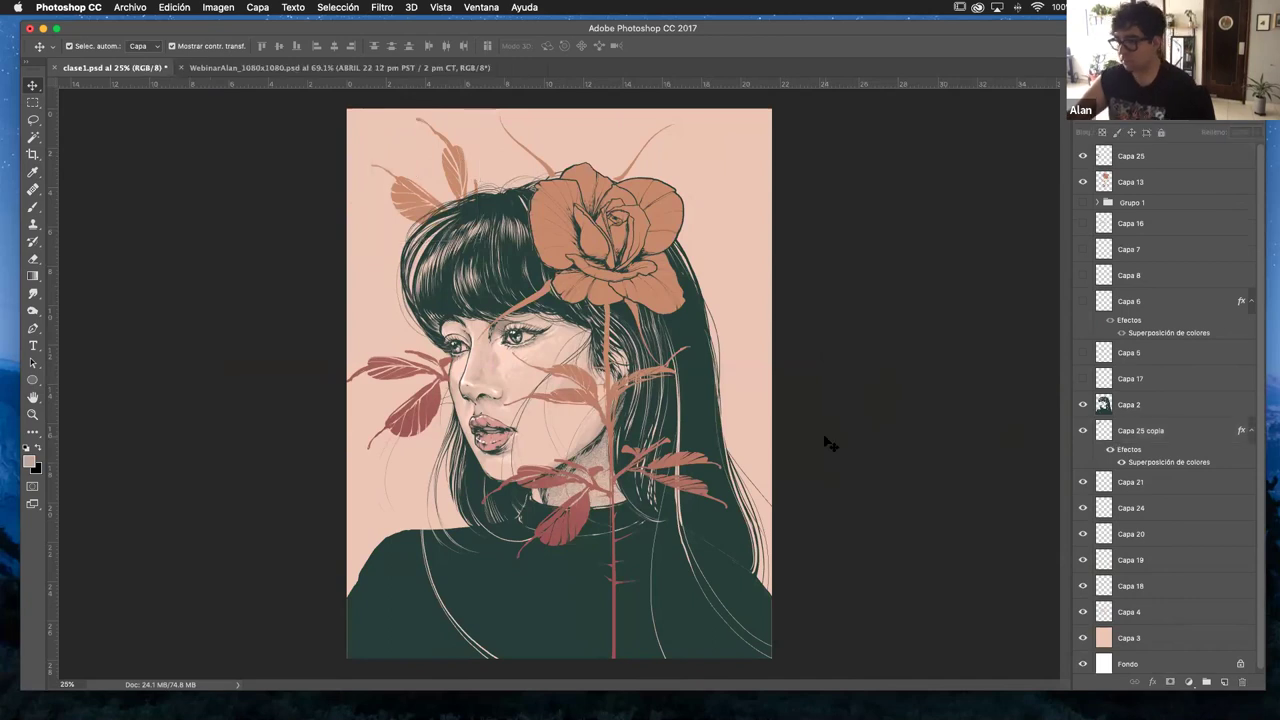
left_click_drag(460, 155, 486, 160)
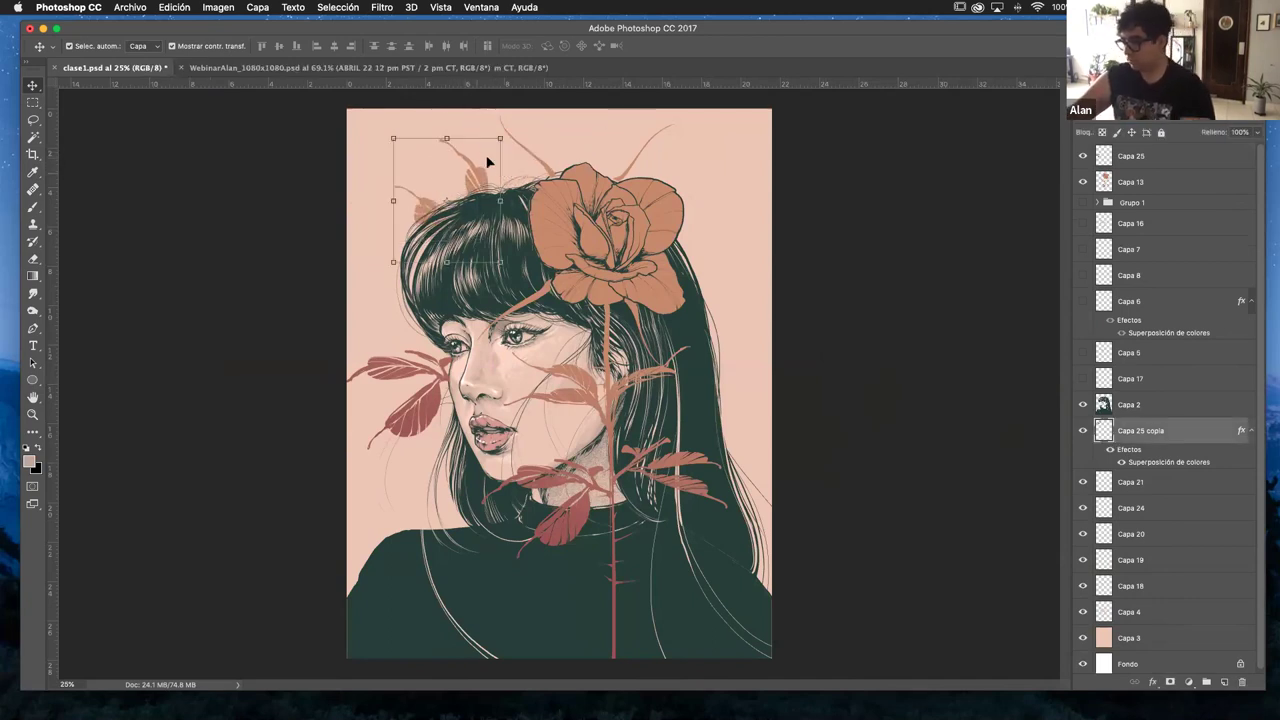
key("Delete")
left_click(872, 374)
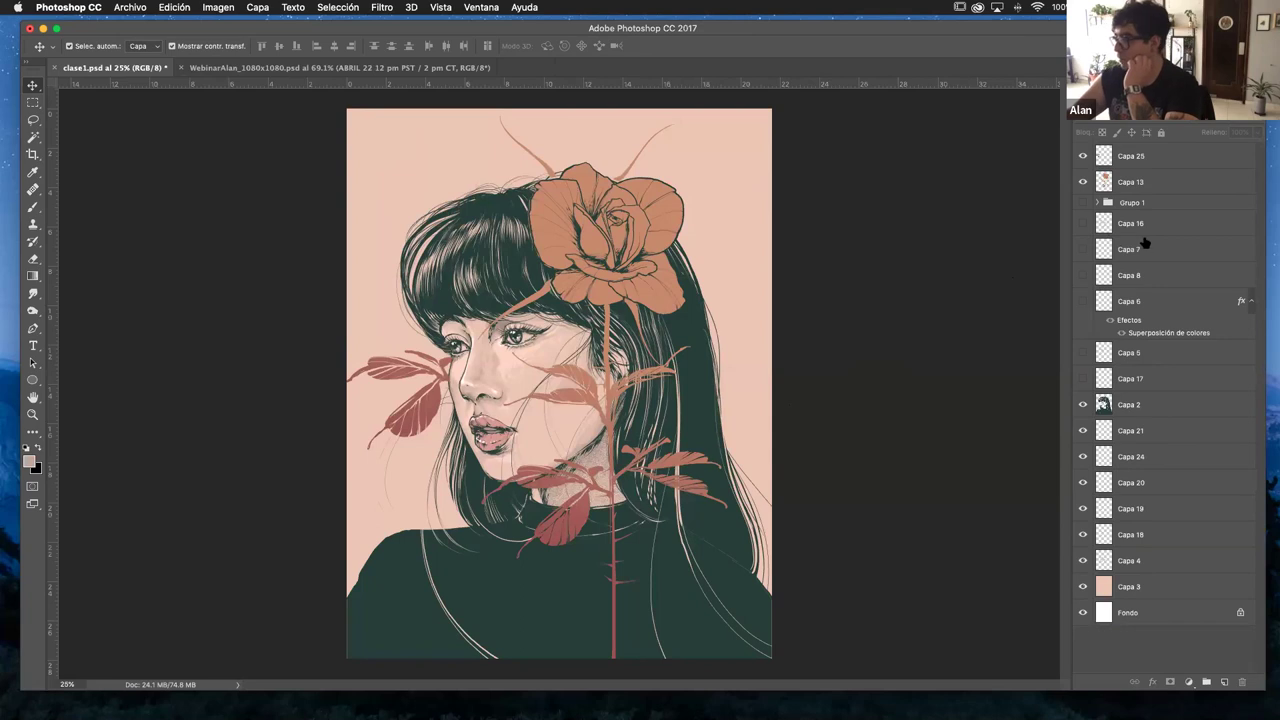
left_click(1083, 224)
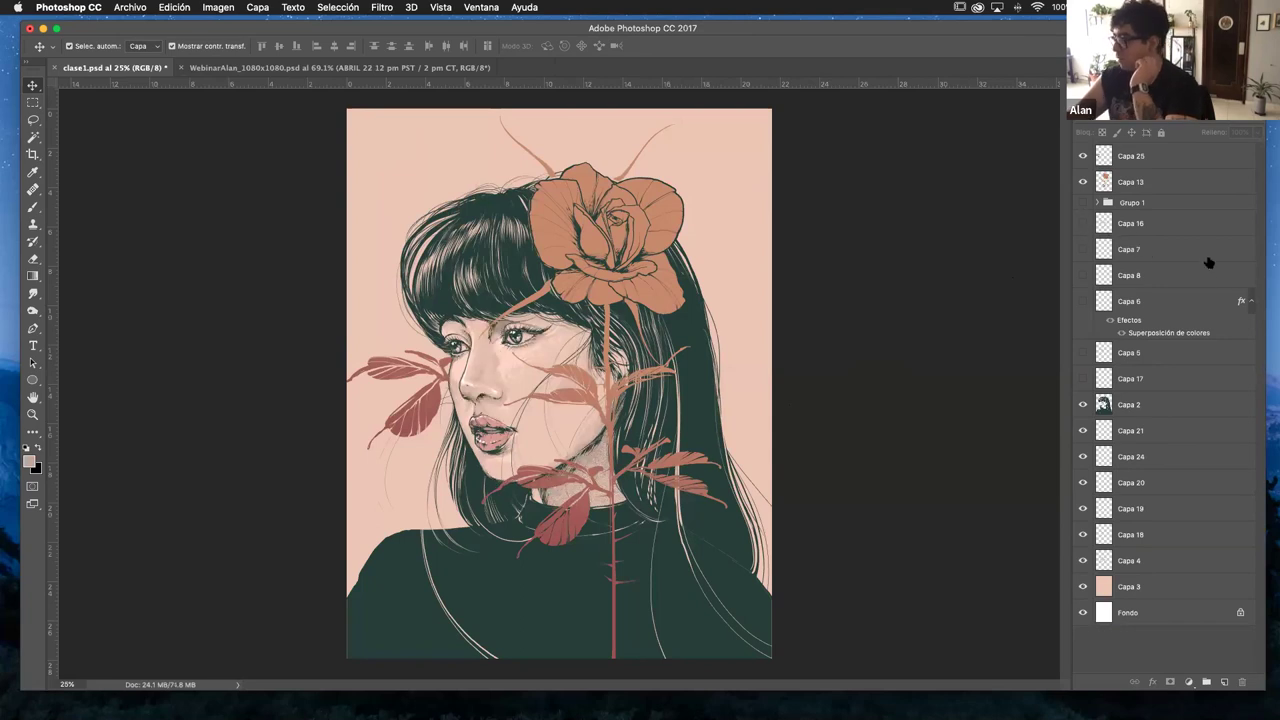